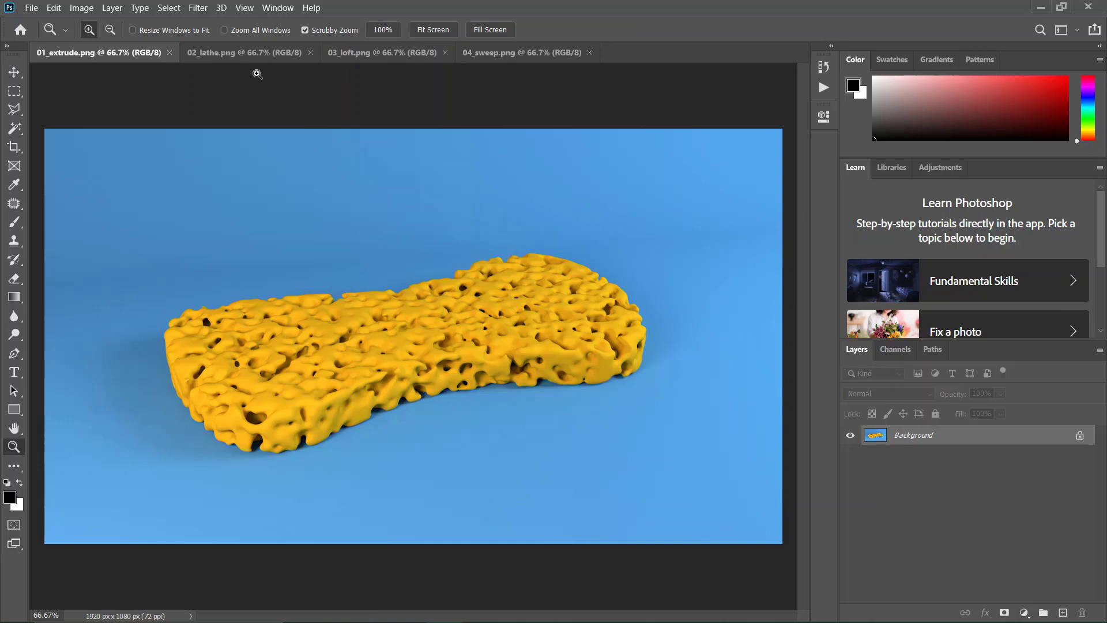
# Look through the example renders 02_lathe.png, 03_loft.png and 04_sweep.png
pyautogui.click(234, 54)
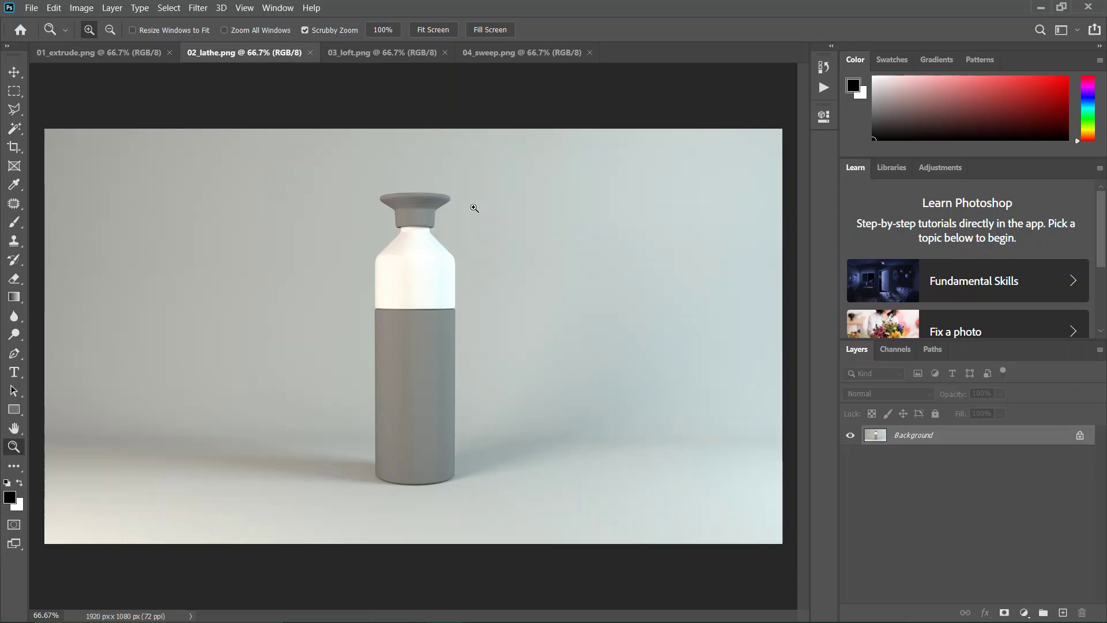
pyautogui.click(366, 53)
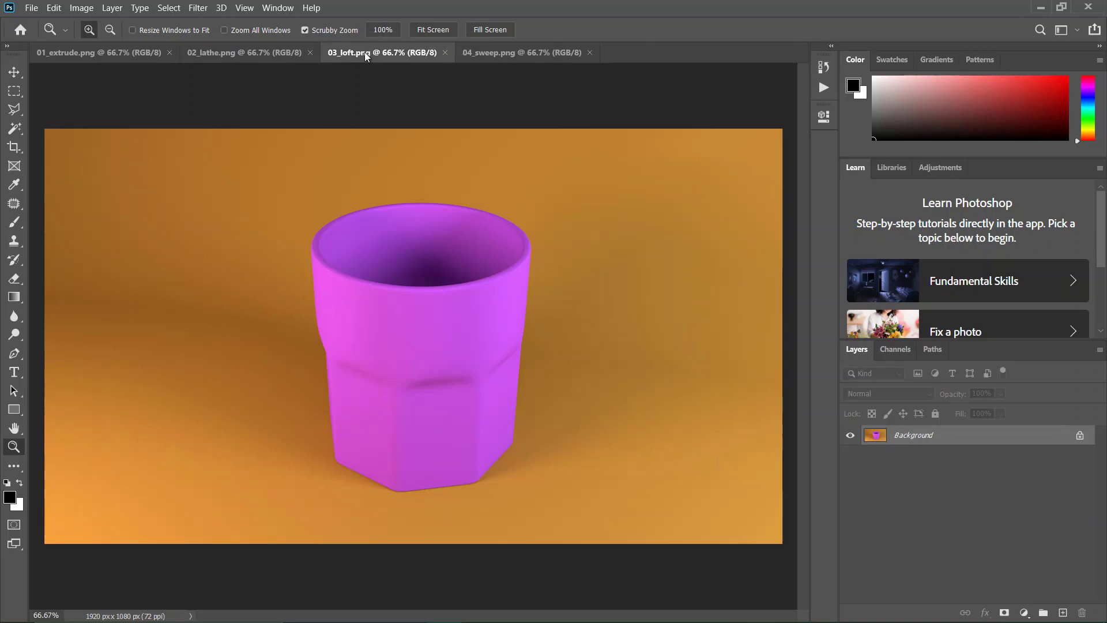
pyautogui.click(544, 55)
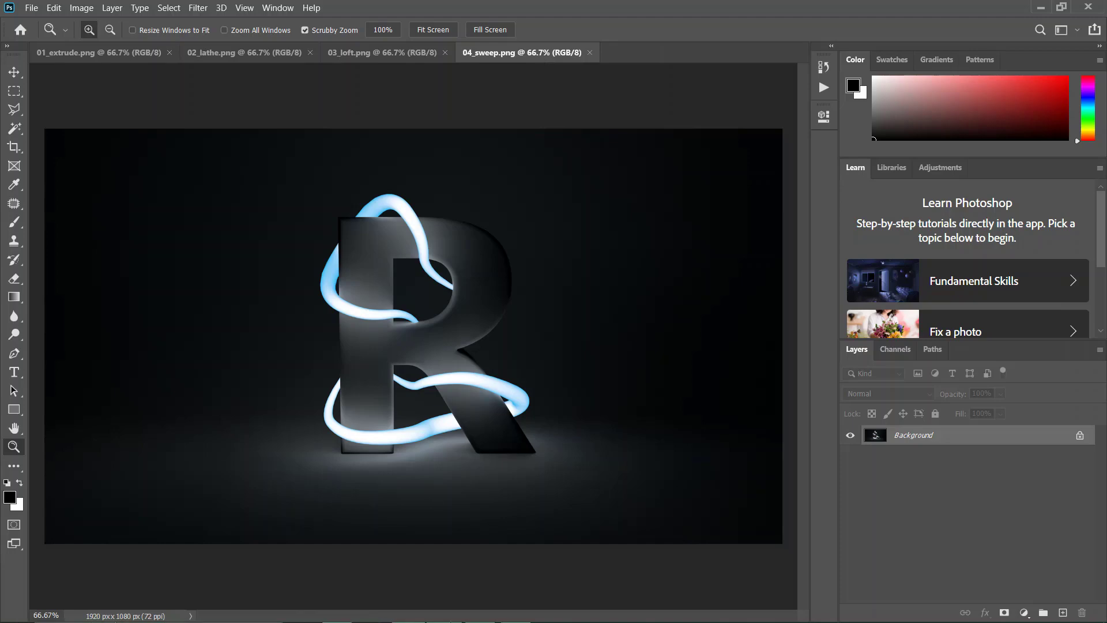
# Switch briefly to Cinema 4D, return to Photoshop and bring up the 01_extrude.png render
pyautogui.hotkey('alt', 'Tab')
pyautogui.hotkey('alt', 'Tab')
pyautogui.hotkey('alt', 'Tab')
pyautogui.hotkey('alt', 'Tab')
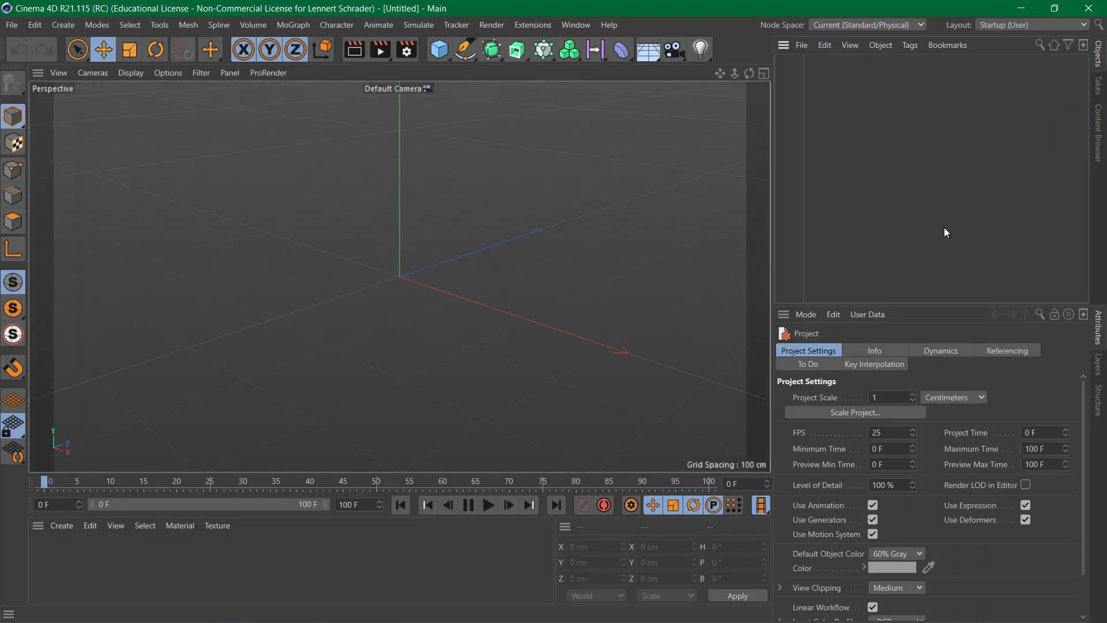
pyautogui.hotkey('alt', 'Tab')
pyautogui.hotkey('alt', 'Tab')
pyautogui.hotkey('alt', 'Tab')
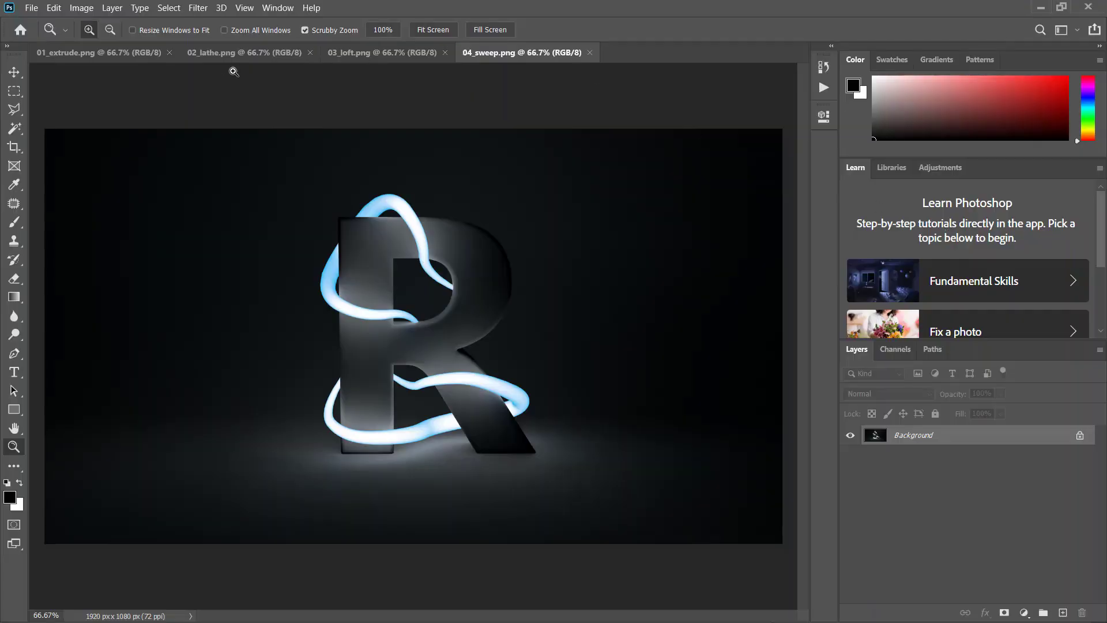
pyautogui.click(130, 58)
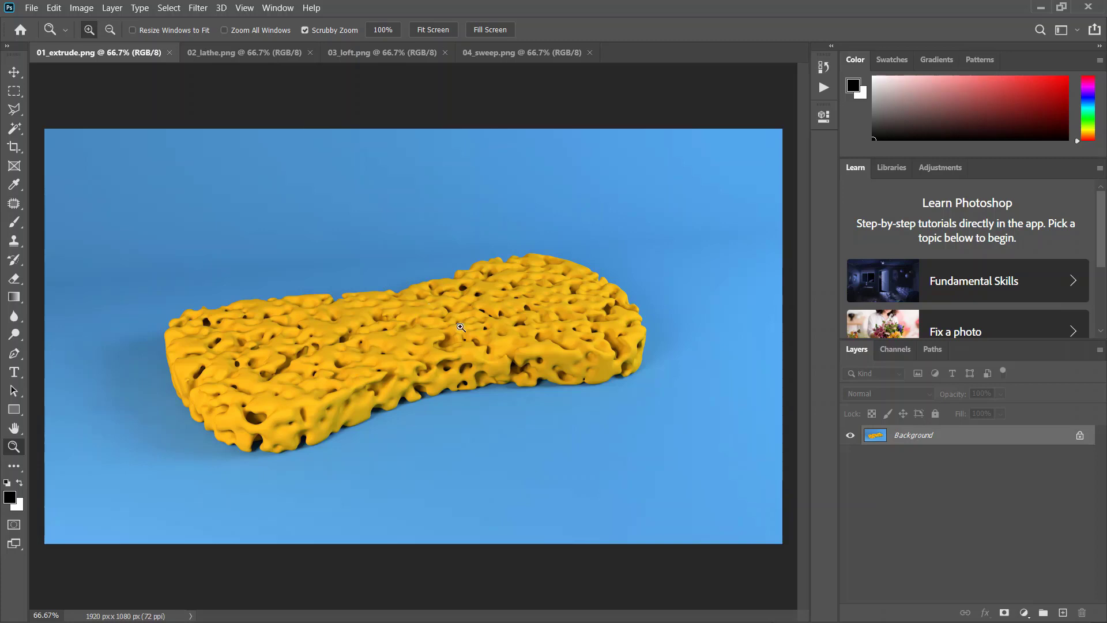
# Switch to Cinema 4D and change the single perspective view to the four-view layout
pyautogui.hotkey('alt', 'Tab')
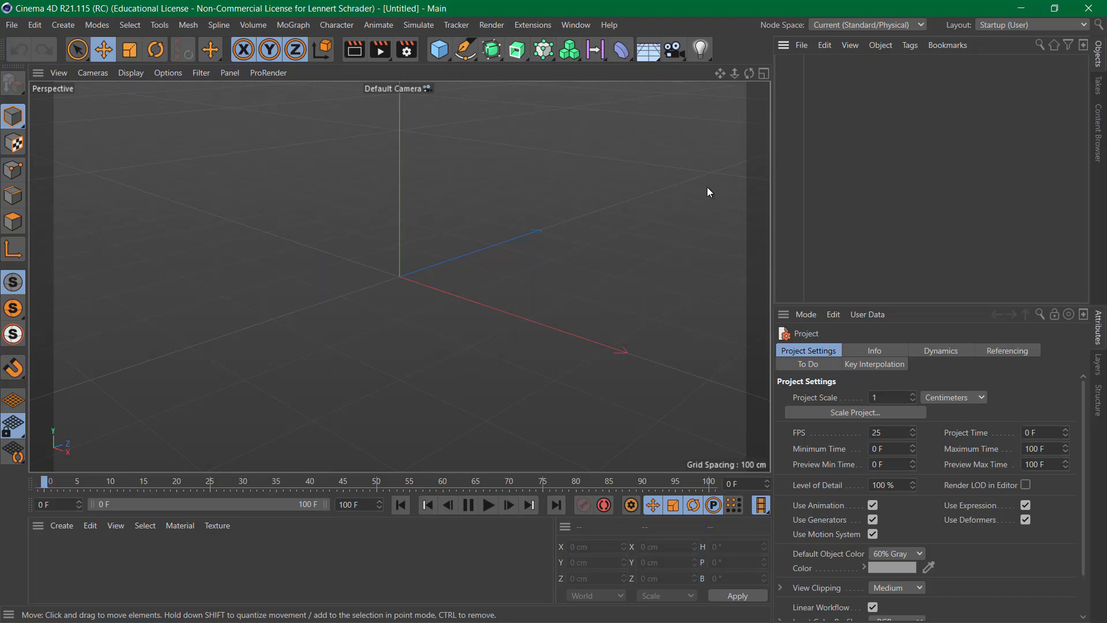
pyautogui.press('super+plus')
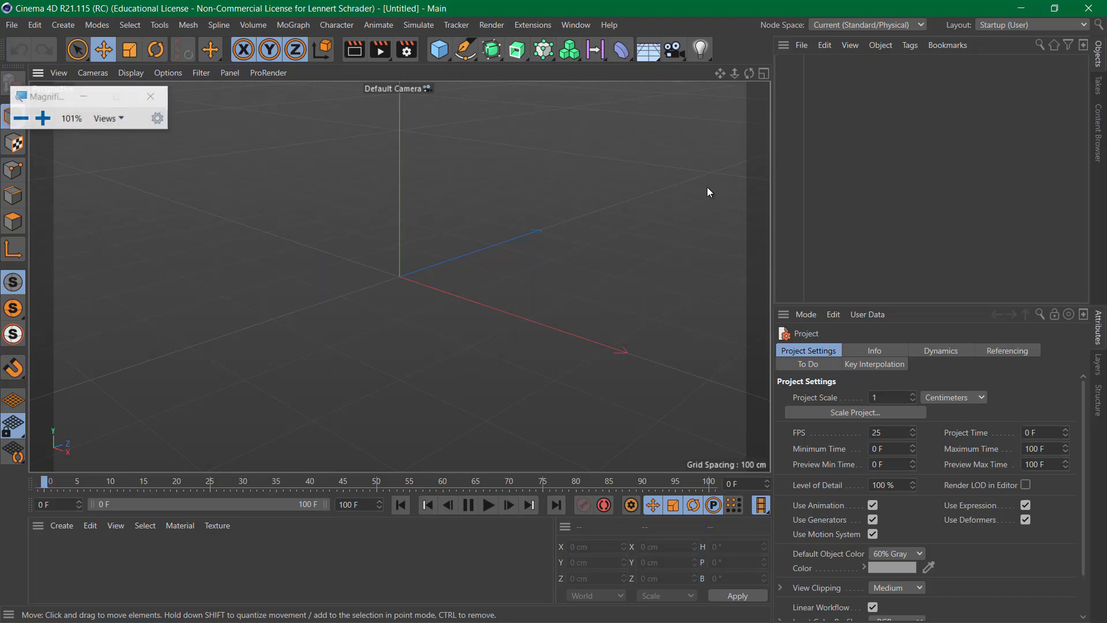
pyautogui.press('super+plus')
pyautogui.click(249, 144)
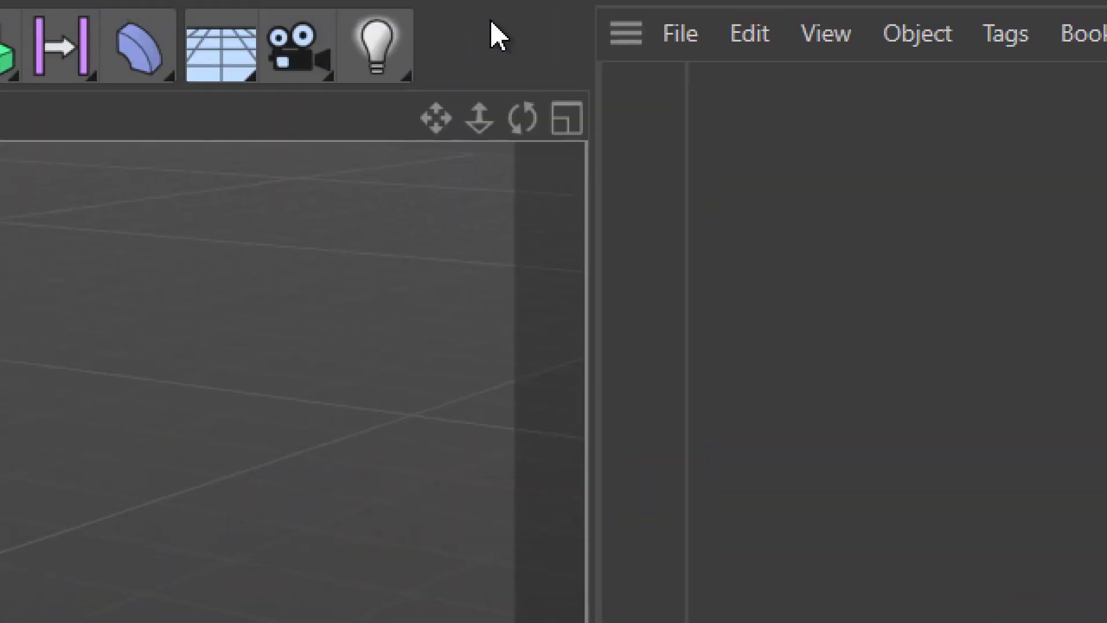
pyautogui.click(565, 114)
pyautogui.press('super+minus')
pyautogui.press('super+minus')
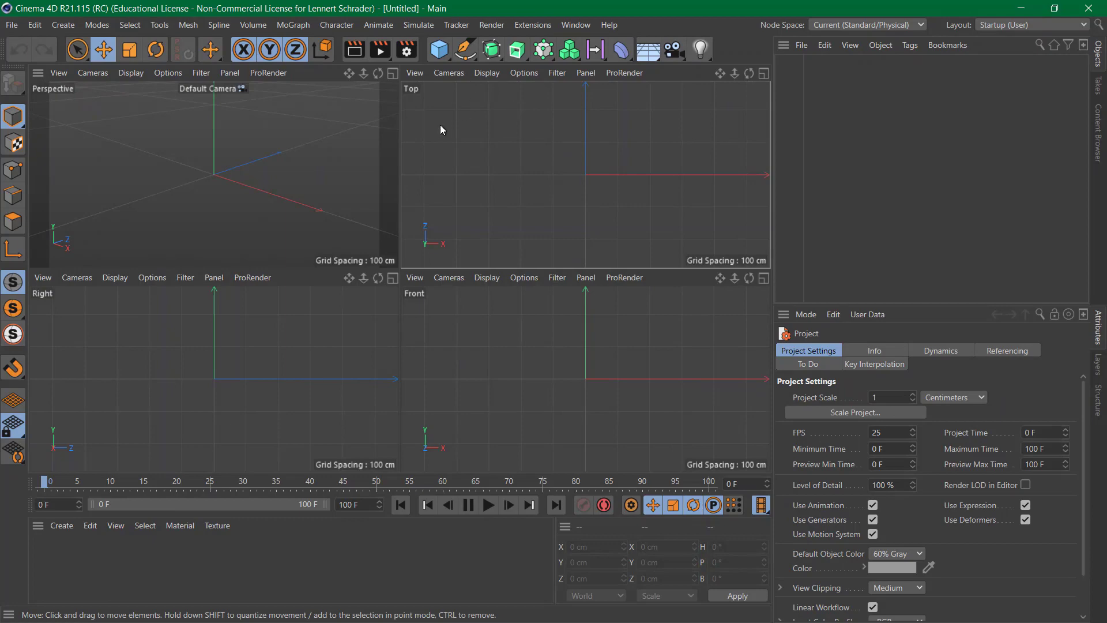
# Add a Figure object and duplicate it into three copies placed behind it along the Z axis
pyautogui.press('super+plus')
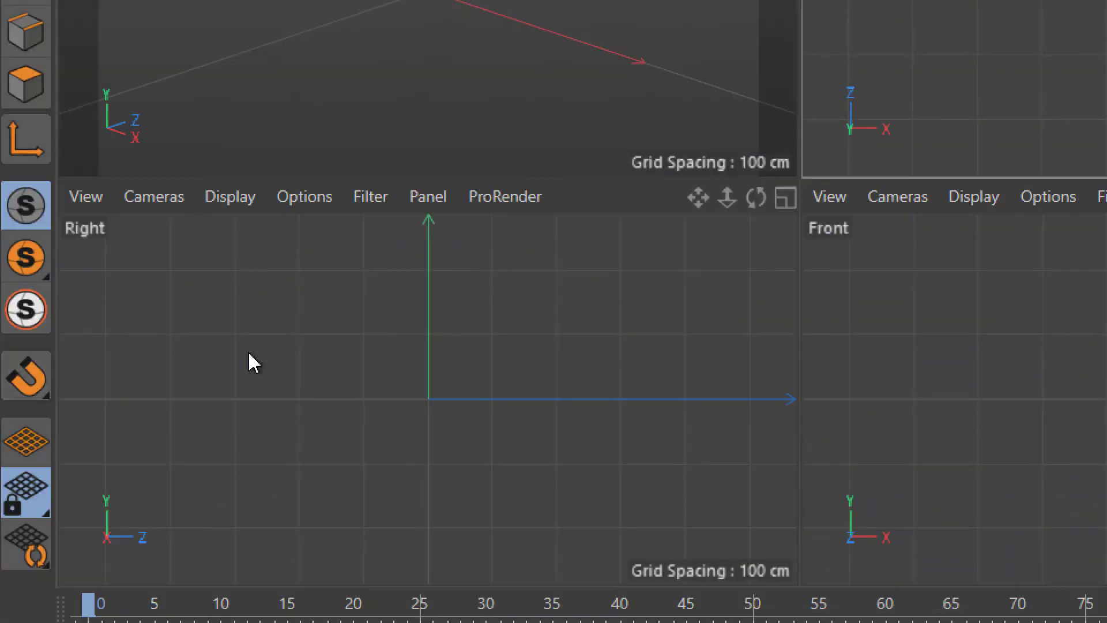
pyautogui.moveTo(563, 104); pyautogui.dragTo(949, 304)
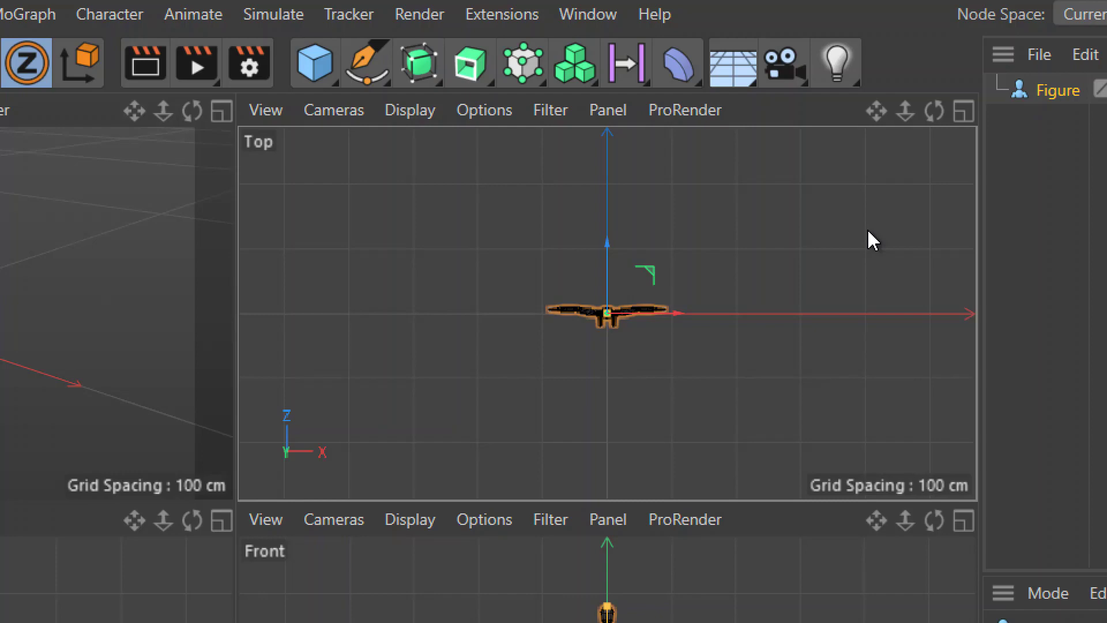
pyautogui.scroll(-4, 69, 291)
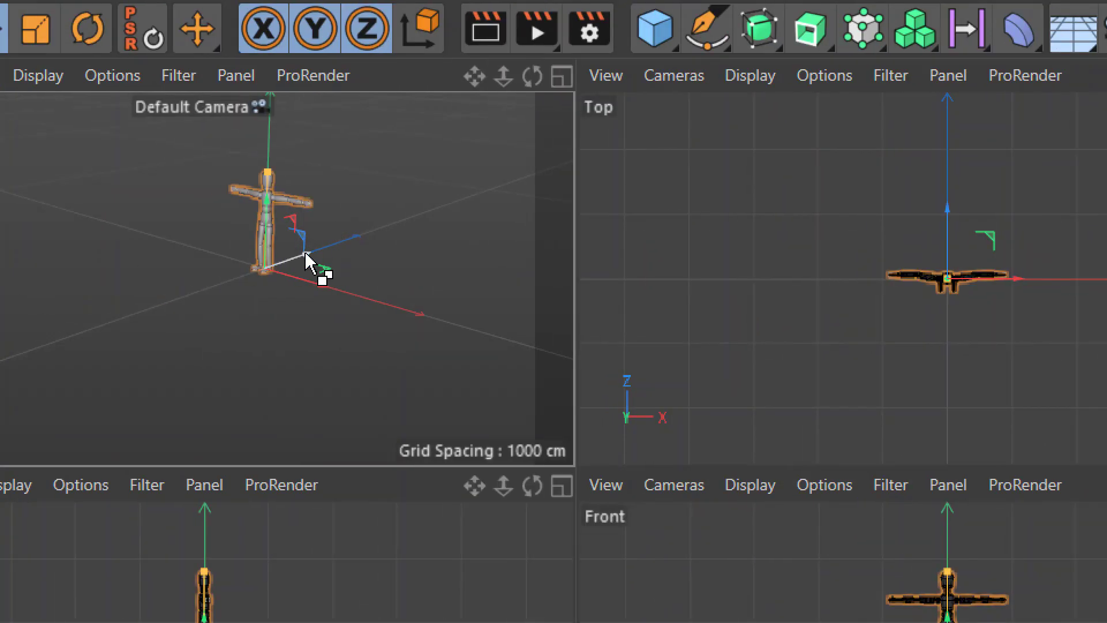
pyautogui.keyDown('ctrl'); pyautogui.moveTo(306, 257); pyautogui.dragTo(457, 197); pyautogui.keyUp('ctrl')
# Shift the three figure copies sideways along the X axis so the four figures stand staggered
pyautogui.click(312, 233)
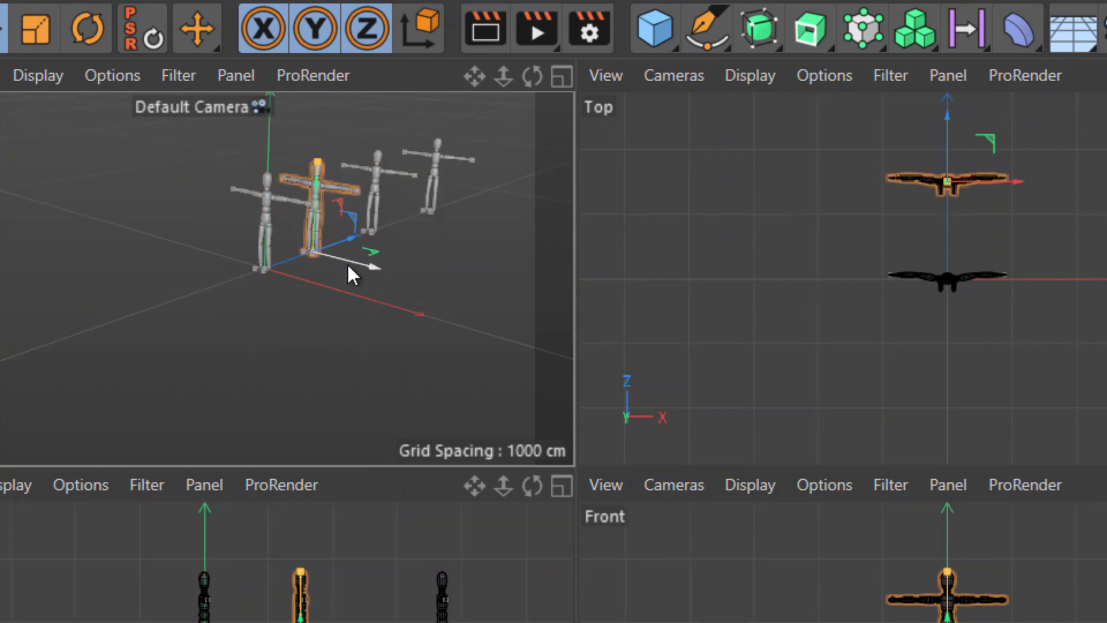
pyautogui.moveTo(349, 263); pyautogui.dragTo(378, 266)
pyautogui.click(383, 173)
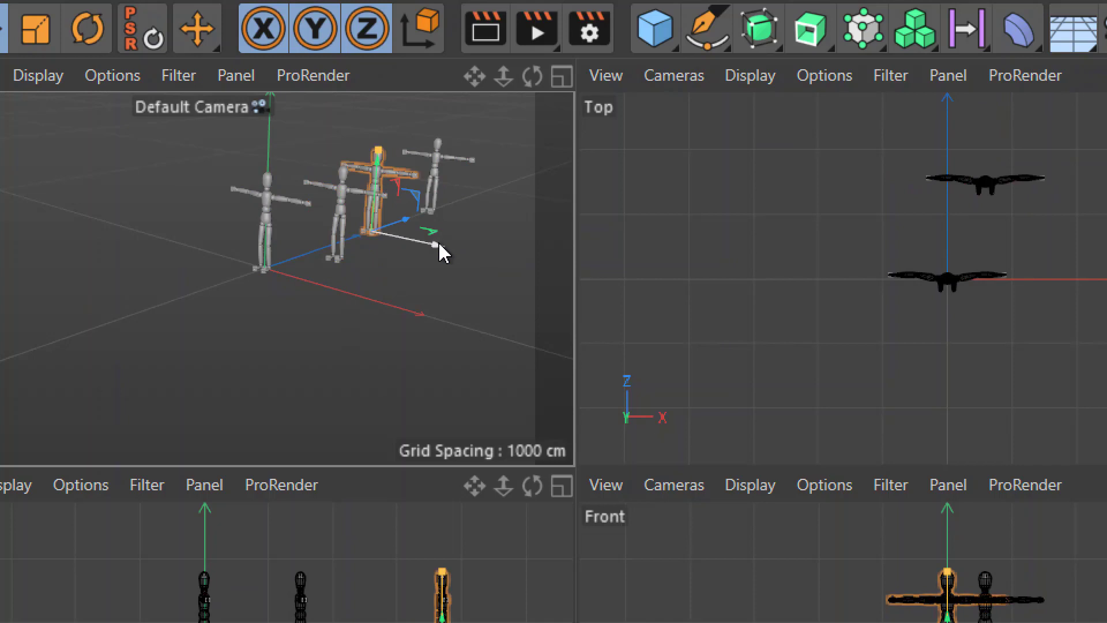
pyautogui.moveTo(440, 248); pyautogui.dragTo(553, 255)
pyautogui.click(453, 162)
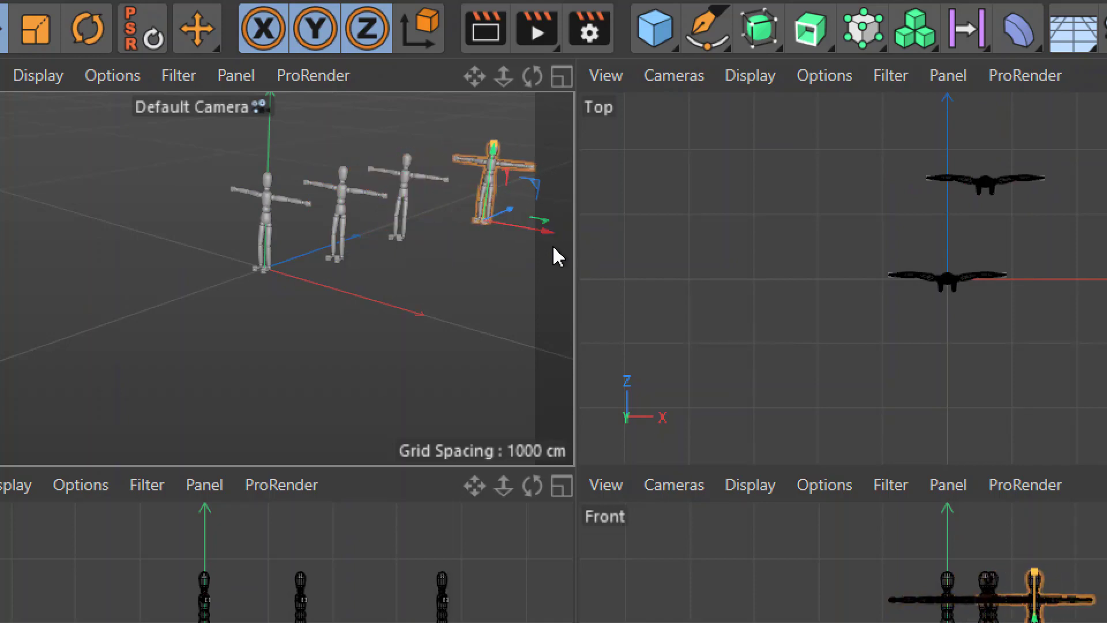
# Examine the staggered figures up close in the perspective view from a low frontal angle
pyautogui.keyDown('alt'); pyautogui.moveTo(296, 249); pyautogui.dragTo(404, 192); pyautogui.keyUp('alt')
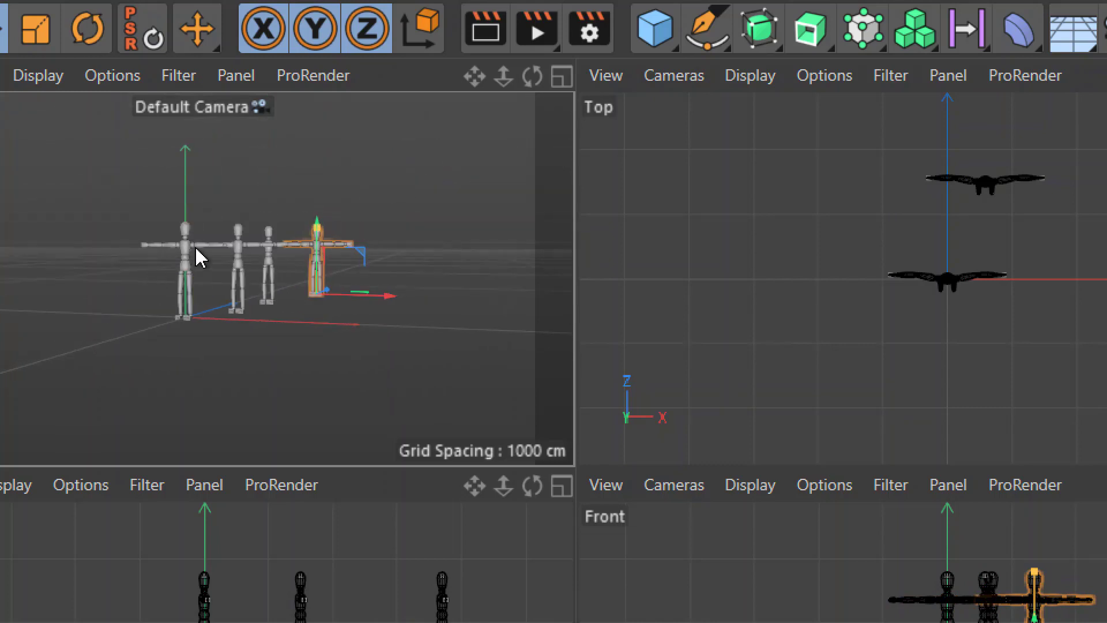
pyautogui.scroll(3, 196, 248)
pyautogui.scroll(2, 254, 242)
pyautogui.scroll(2, 170, 230)
pyautogui.keyDown('alt'); pyautogui.moveTo(167, 221); pyautogui.dragTo(165, 201, button='middle'); pyautogui.keyUp('alt')
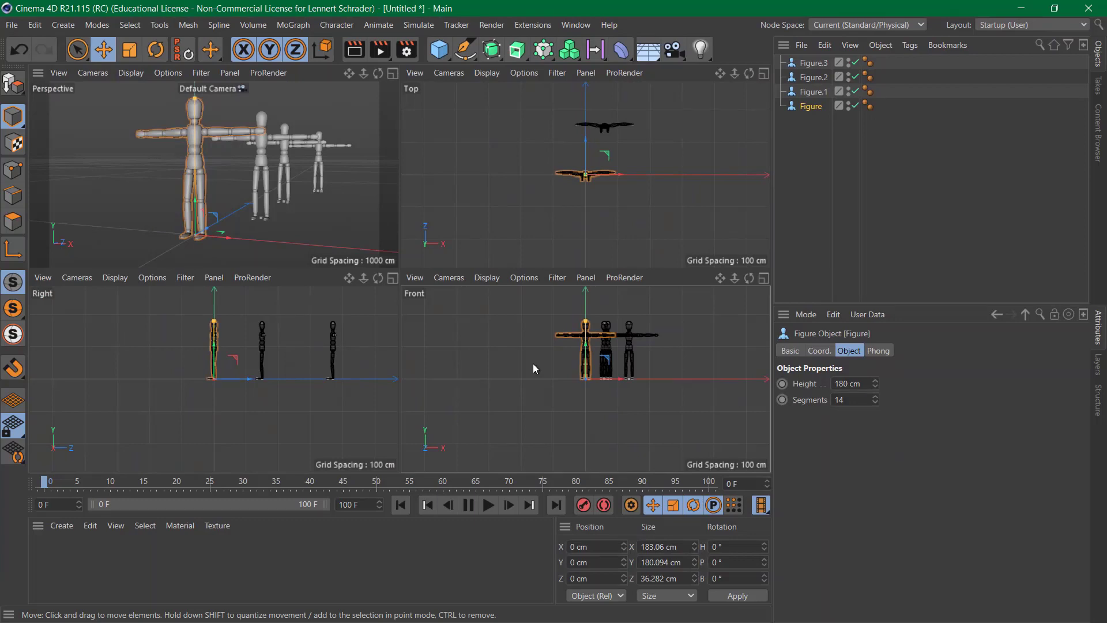
# Delete all four figures from the scene
pyautogui.moveTo(822, 173); pyautogui.dragTo(809, 44)
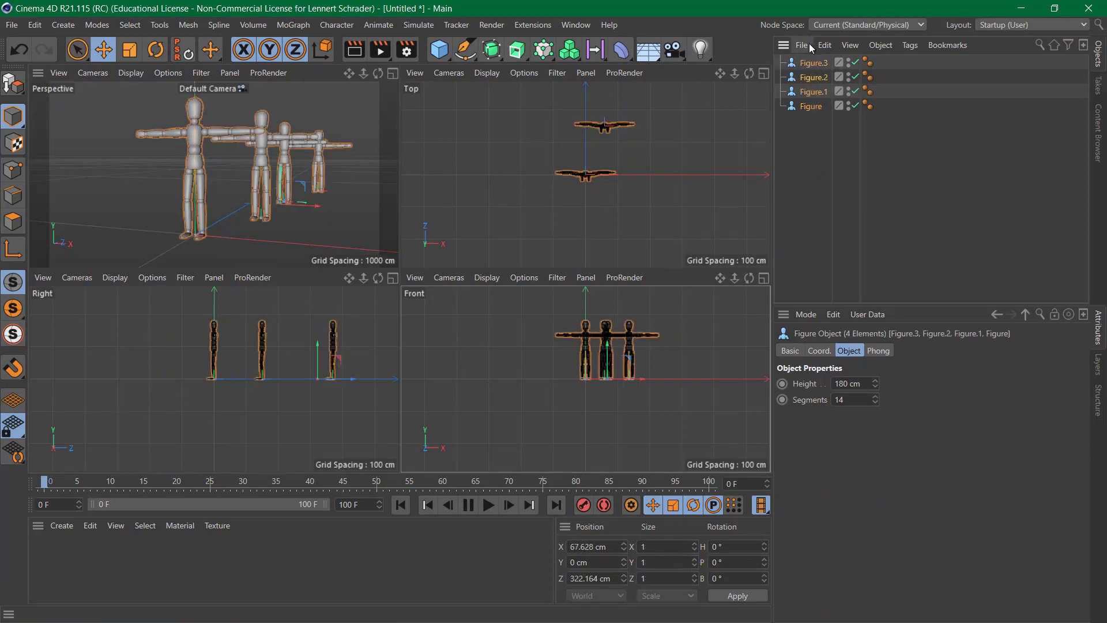
pyautogui.press('Delete')
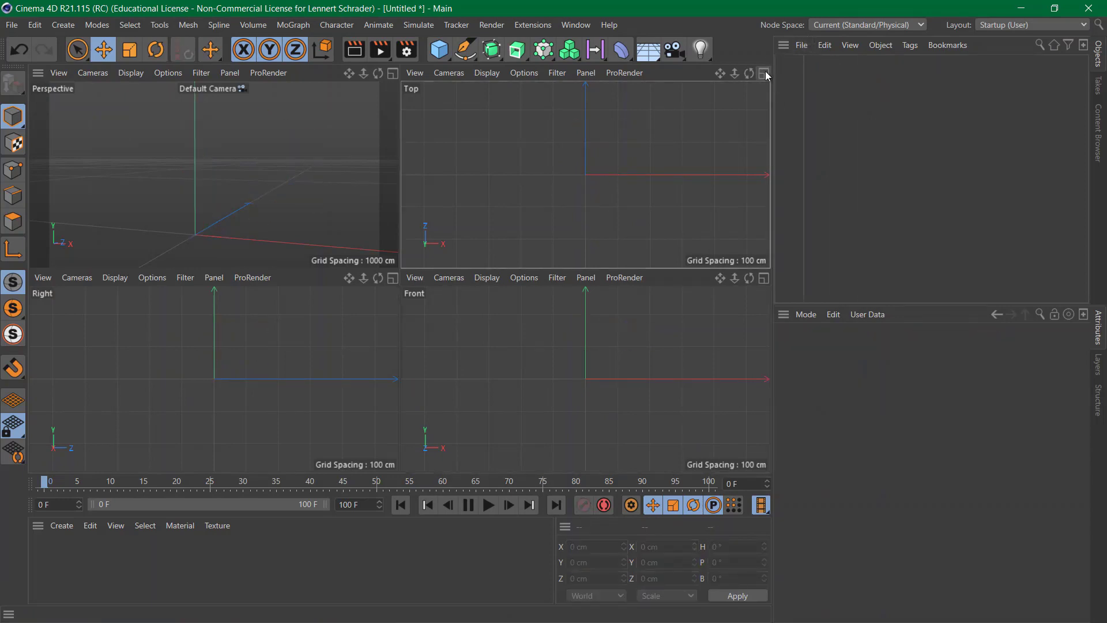
# Maximize the Top view and add a Platonic object
pyautogui.click(764, 74)
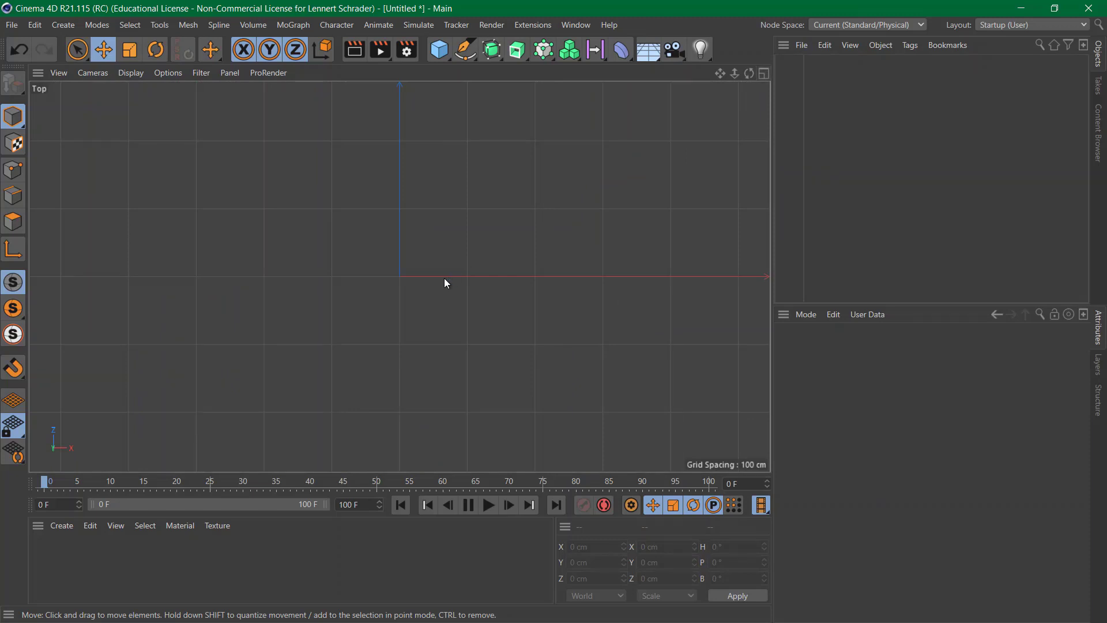
pyautogui.moveTo(439, 49); pyautogui.dragTo(565, 146)
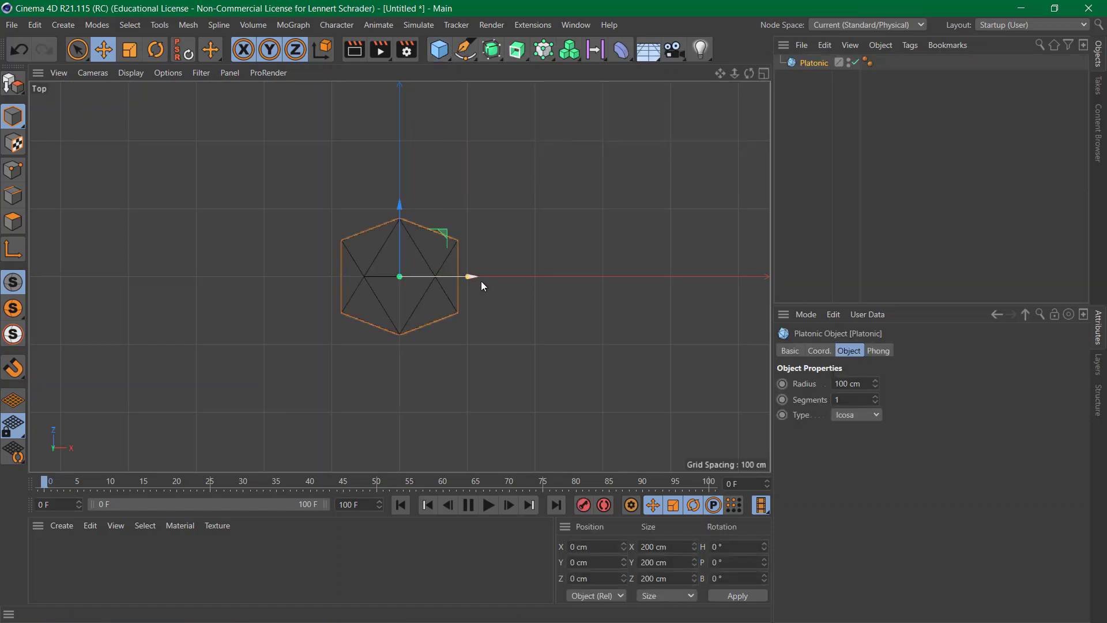
# Rotate the Top view off its axes, try Undo and Redo, and restore the view's default framing
pyautogui.keyDown('alt'); pyautogui.moveTo(451, 341); pyautogui.dragTo(511, 320); pyautogui.keyUp('alt')
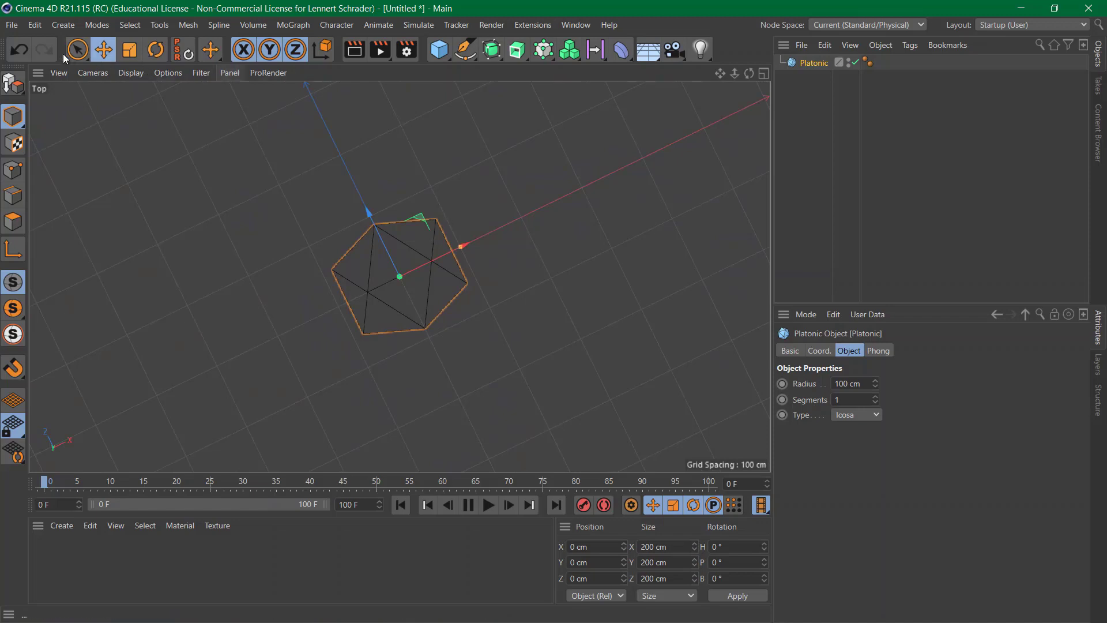
pyautogui.click(19, 51)
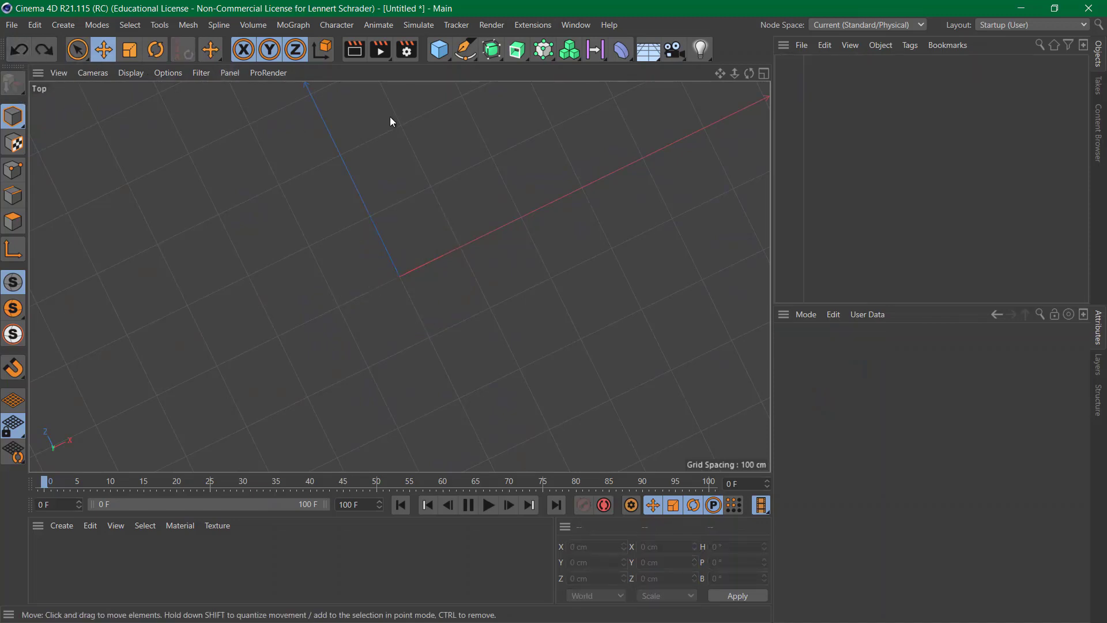
pyautogui.hotkey('ctrl', 'y')
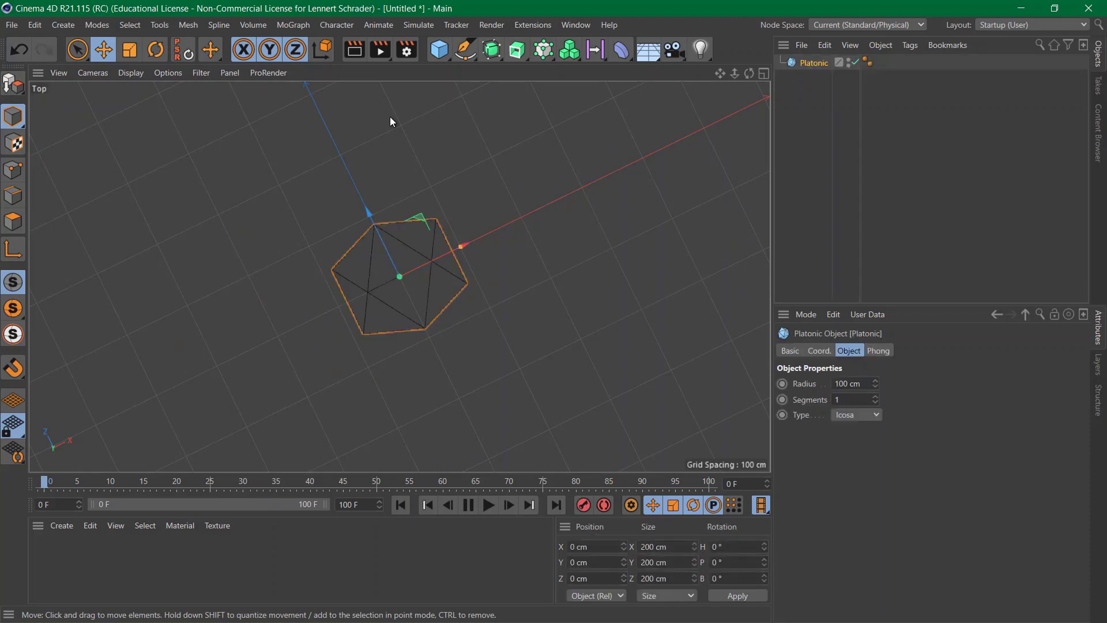
pyautogui.click(94, 74)
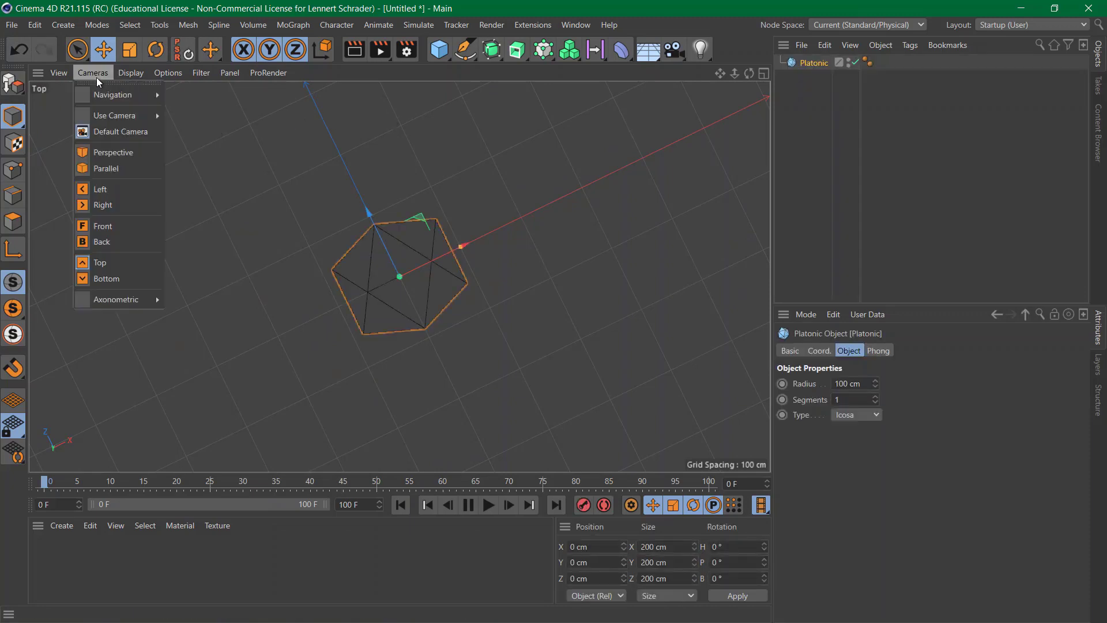
pyautogui.moveTo(61, 75)
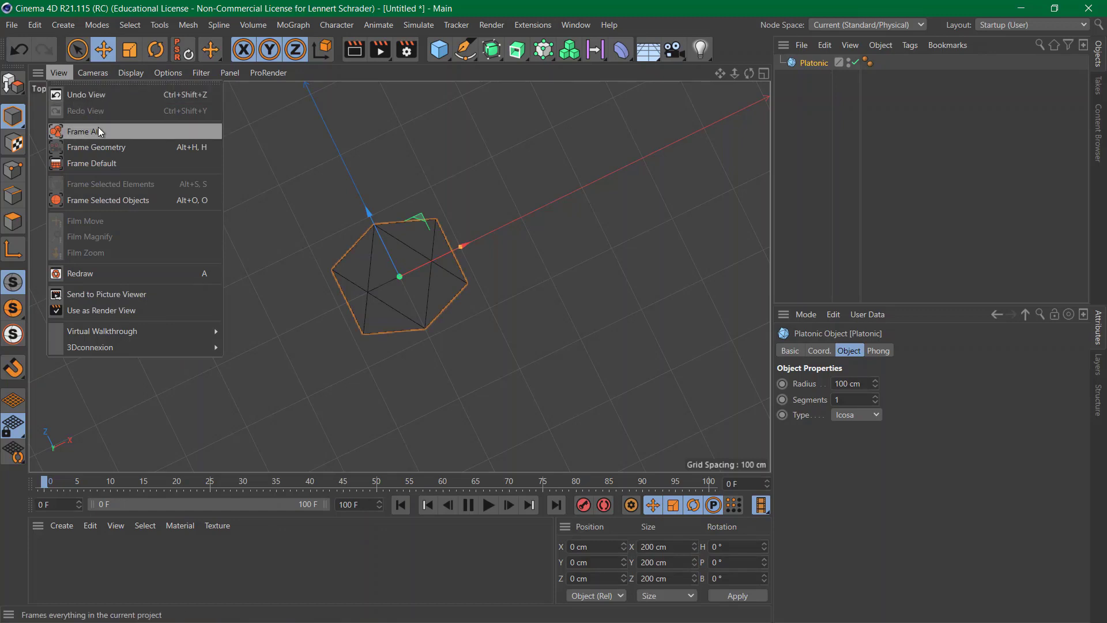
pyautogui.click(146, 165)
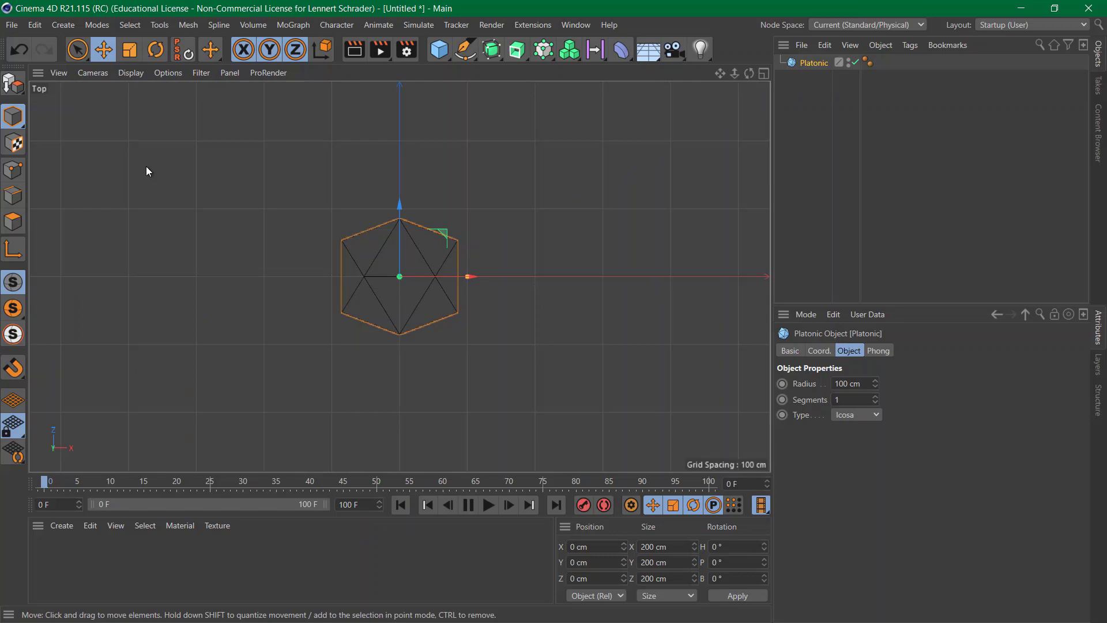
# Return to the four-view layout, select the Platonic object and maximize the Top view again
pyautogui.click(766, 85)
pyautogui.click(764, 74)
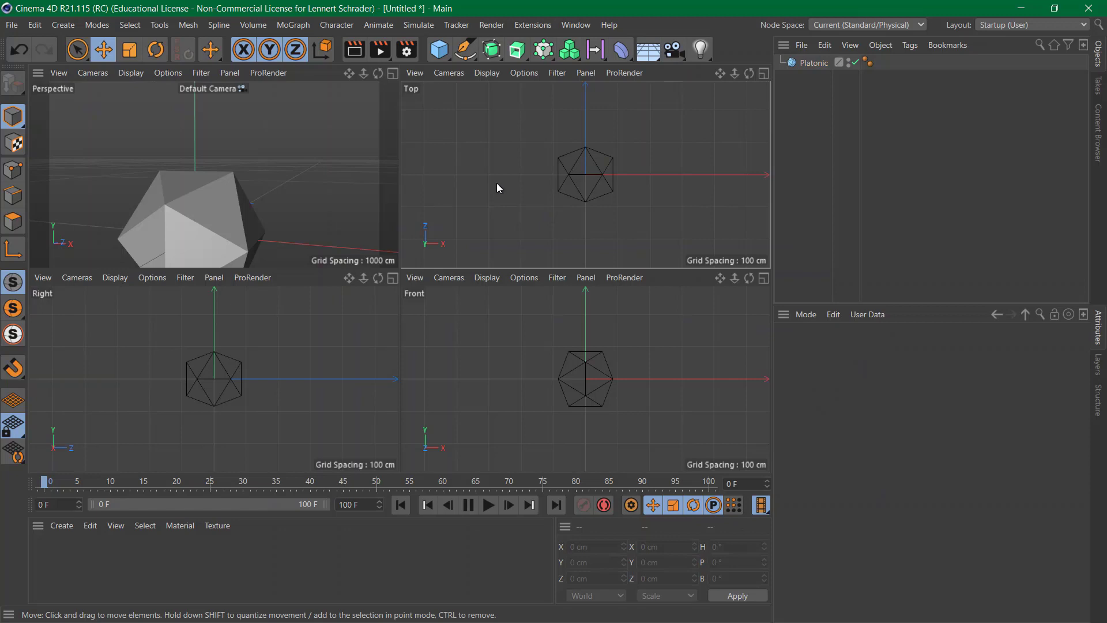
pyautogui.click(609, 179)
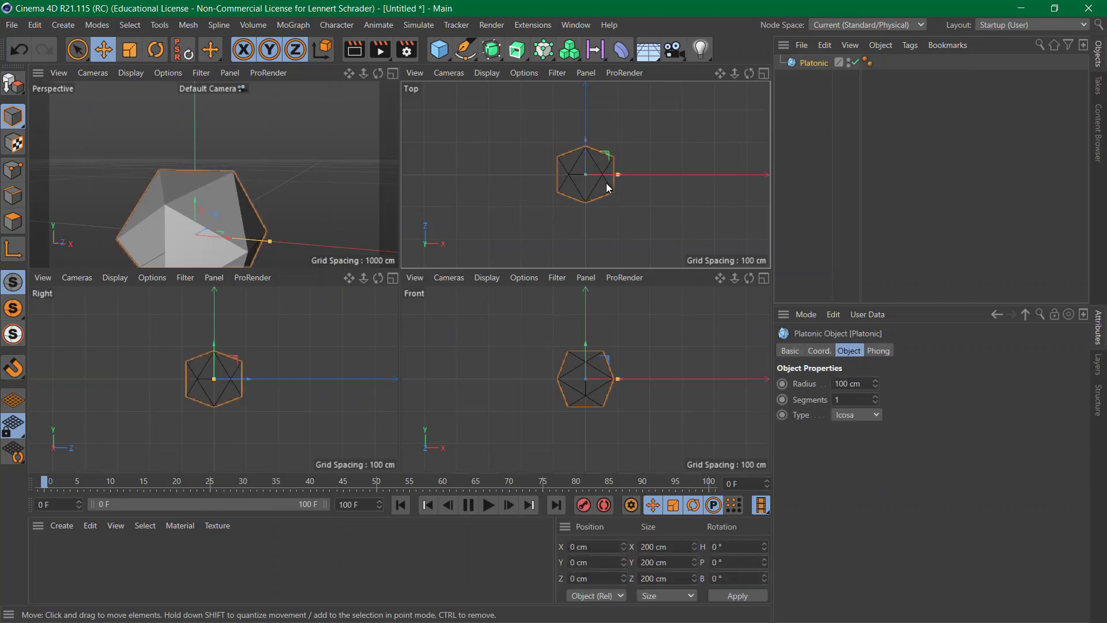
pyautogui.click(764, 74)
# Move the Platonic object in the Top view to about X 360 cm, Z 92 cm, undoing and redoing the moves
pyautogui.moveTo(444, 235); pyautogui.dragTo(688, 172)
pyautogui.hotkey('ctrl', 'z')
pyautogui.hotkey('ctrl', 'z')
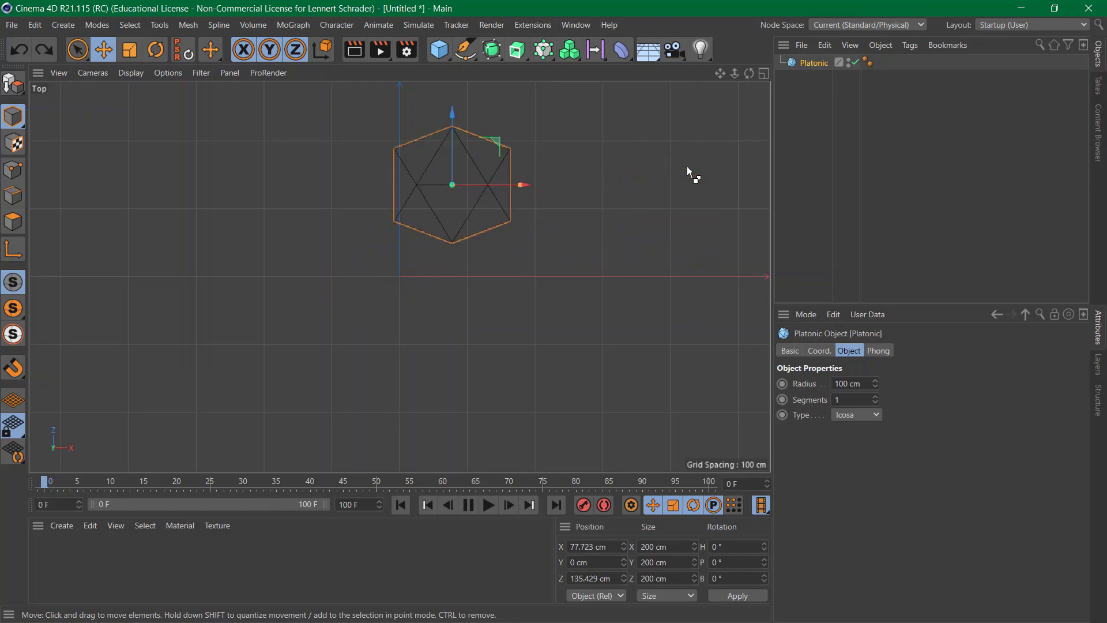
pyautogui.hotkey('ctrl', 'y')
pyautogui.hotkey('ctrl', 'y')
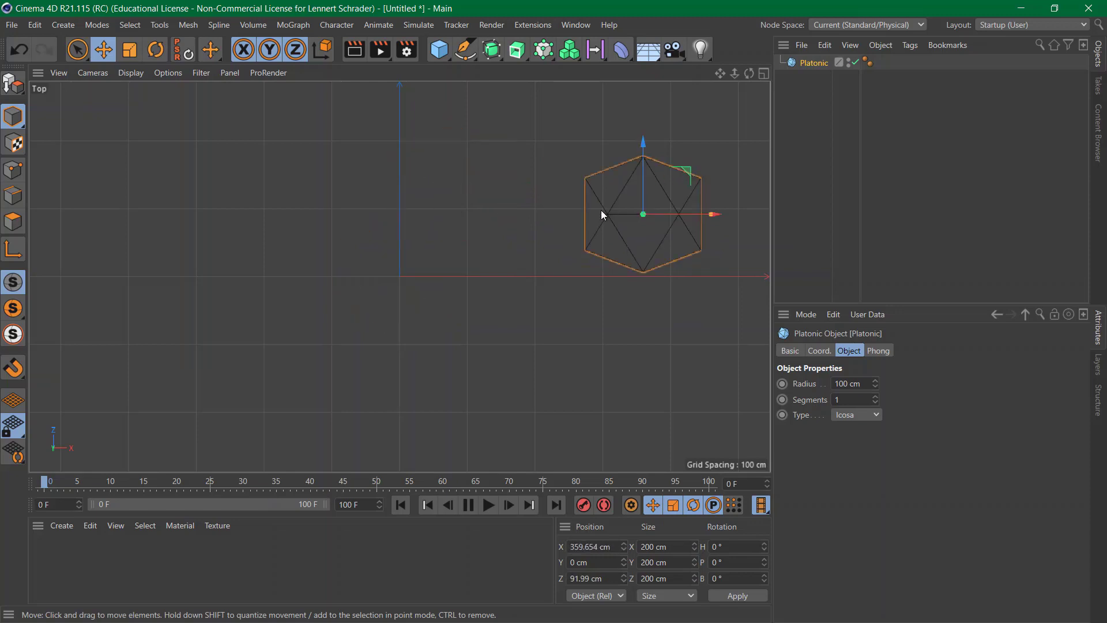
# Pan, zoom and rotate the Top view around the Platonic object and undo those view changes
pyautogui.keyDown('alt'); pyautogui.moveTo(601, 210); pyautogui.dragTo(390, 230, button='middle'); pyautogui.keyUp('alt')
pyautogui.scroll(8, 439, 230)
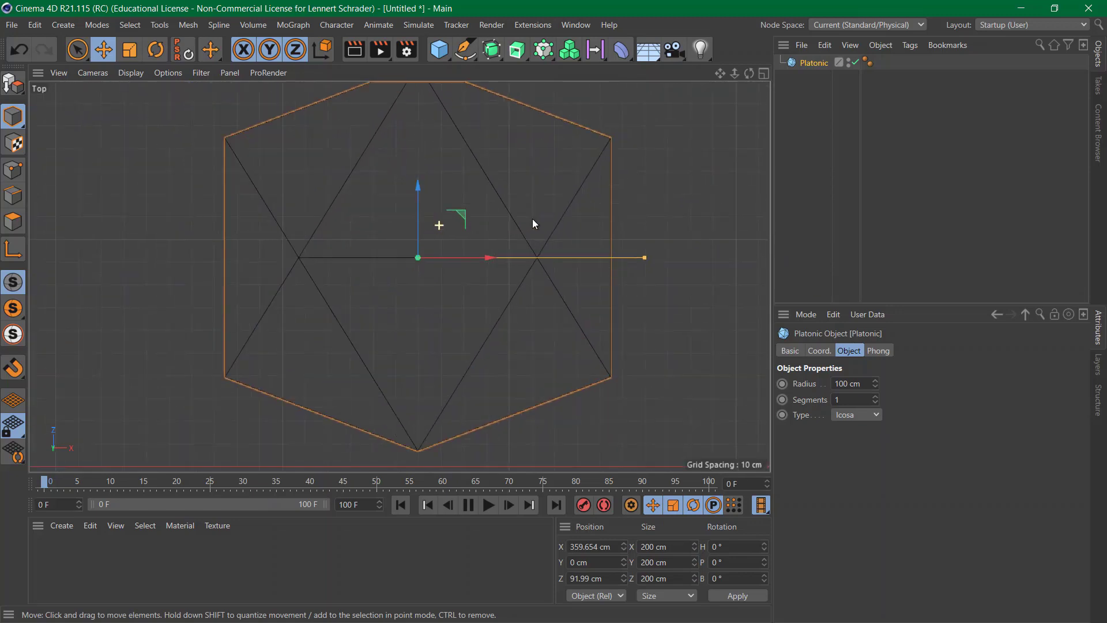
pyautogui.keyDown('alt'); pyautogui.moveTo(459, 212); pyautogui.dragTo(590, 209); pyautogui.keyUp('alt')
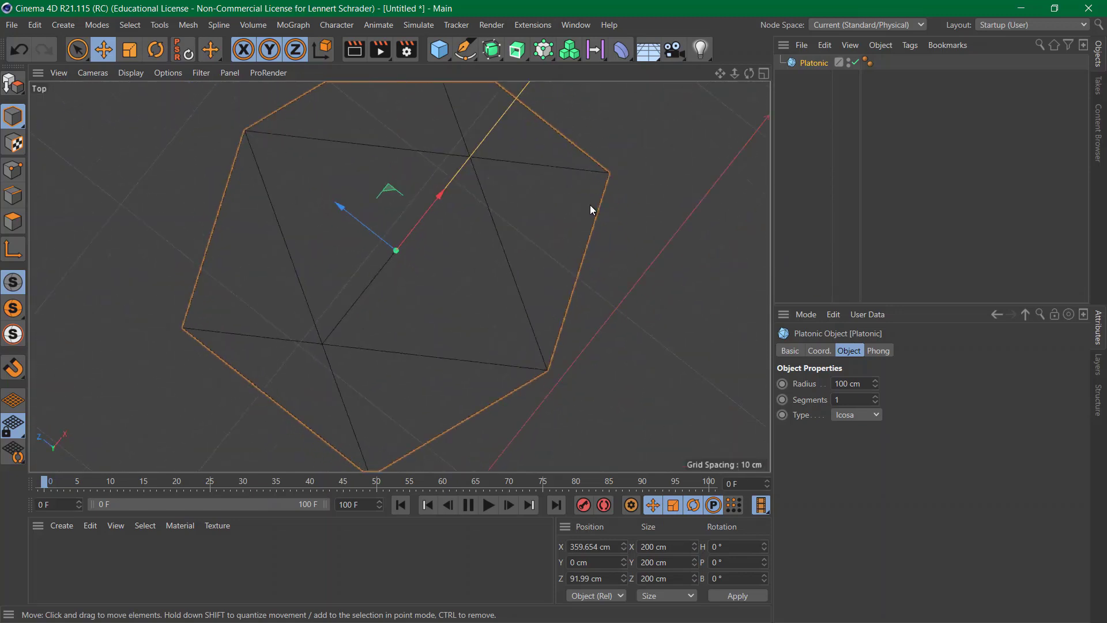
pyautogui.hotkey('ctrl', 'shift', 'z')
pyautogui.hotkey('ctrl', 'shift', 'z')
pyautogui.hotkey('ctrl', 'shift', 'z')
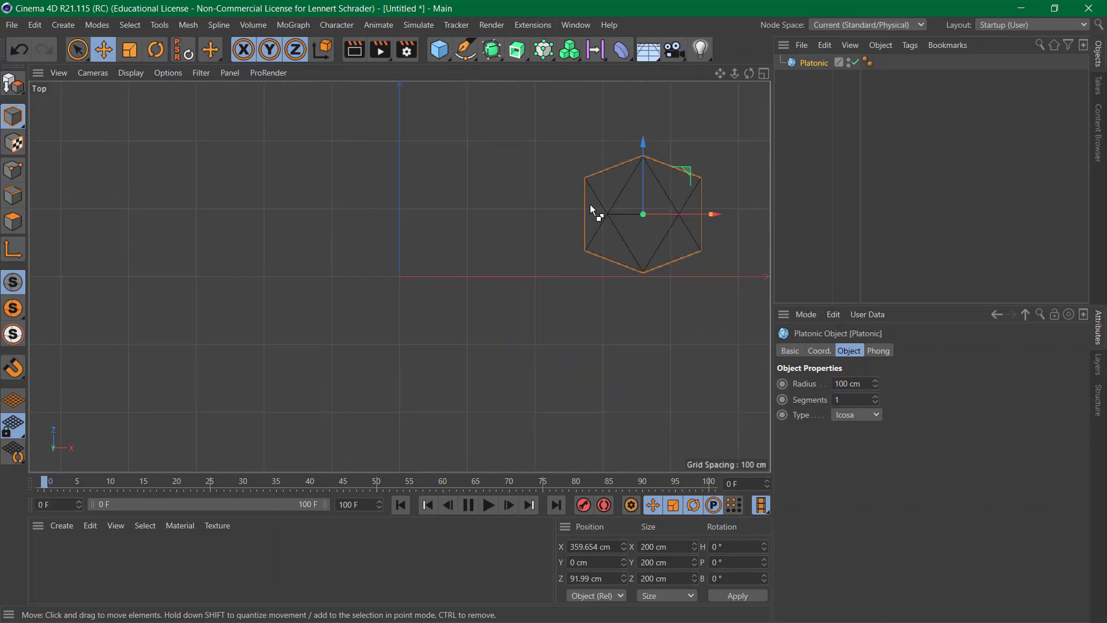
# Redo the Top view changes, rotate the view around the Platonic object, check the available view commands and undo the rotation
pyautogui.hotkey('ctrl', 'shift', 'y')
pyautogui.hotkey('ctrl', 'shift', 'y')
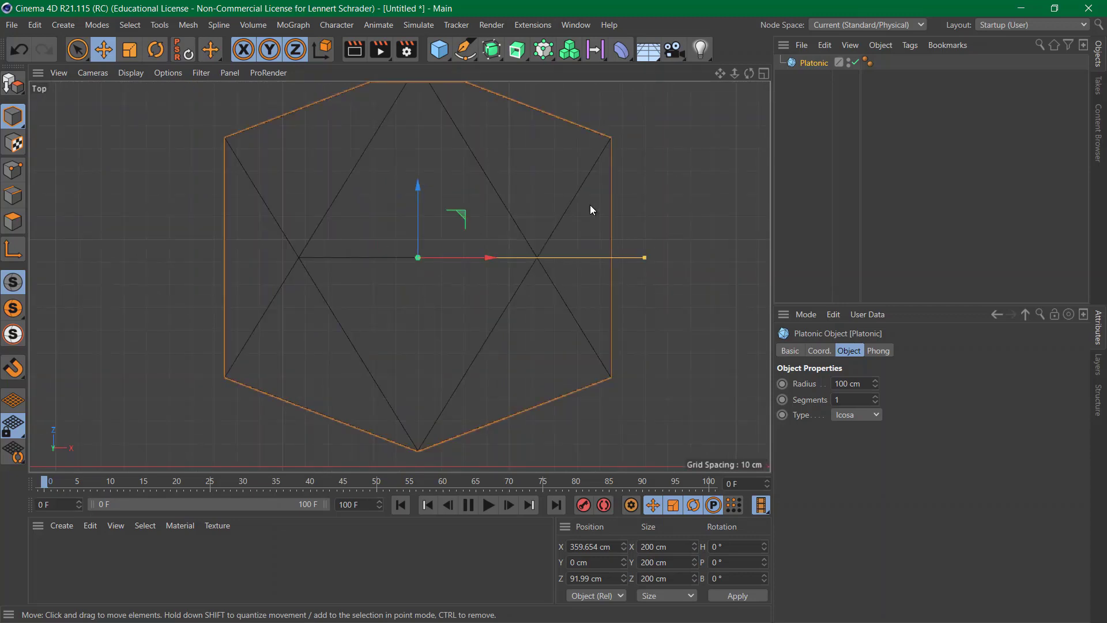
pyautogui.keyDown('alt'); pyautogui.moveTo(590, 205); pyautogui.dragTo(689, 165); pyautogui.keyUp('alt')
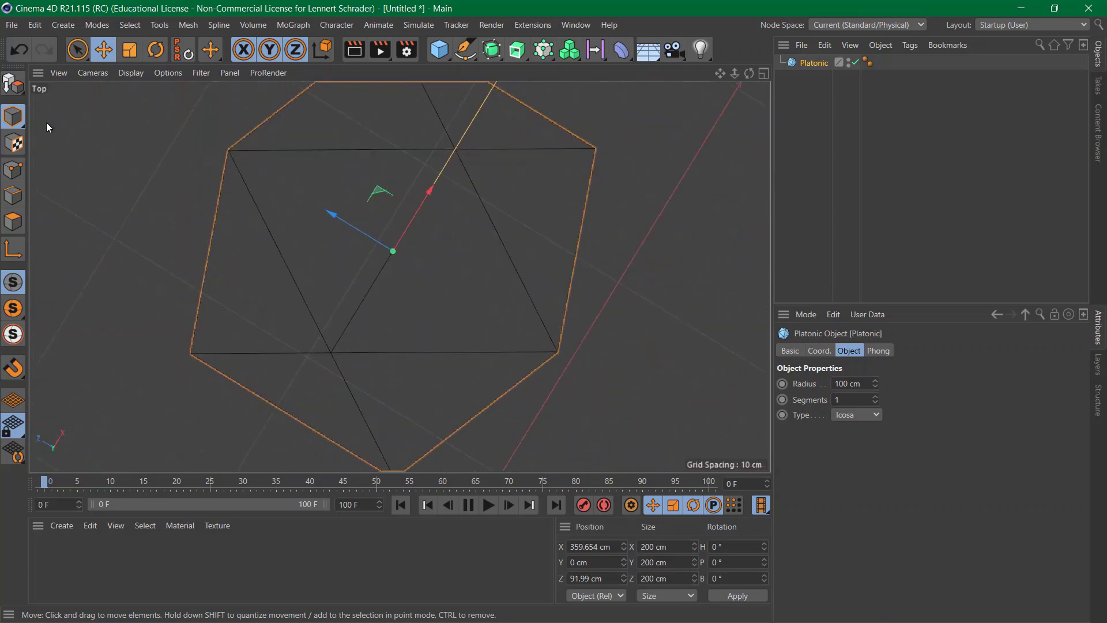
pyautogui.click(57, 73)
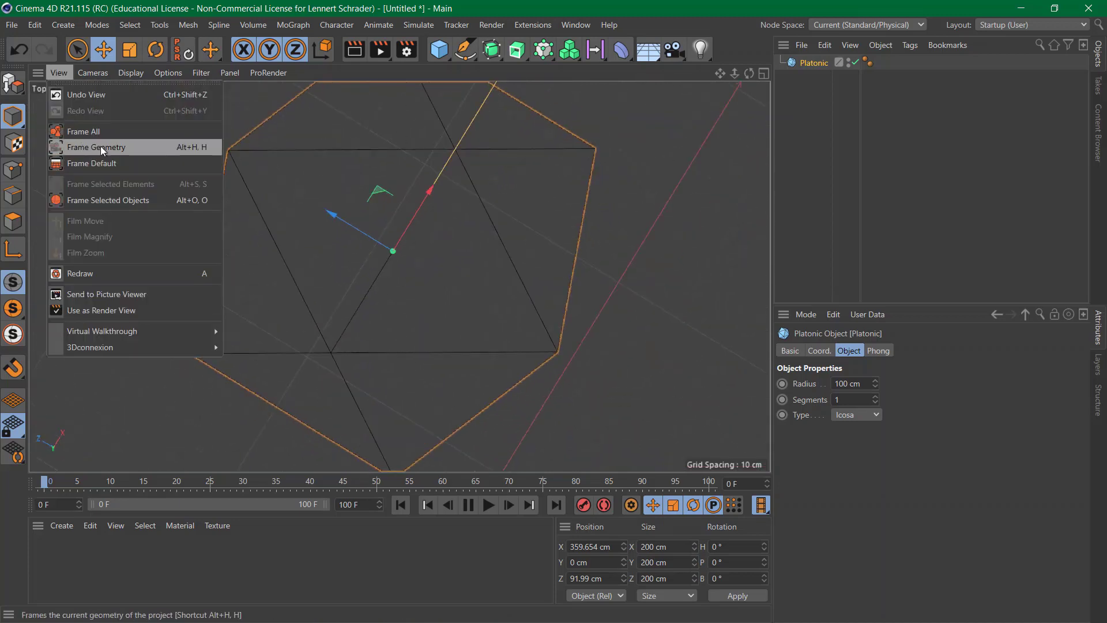
pyautogui.click(456, 225)
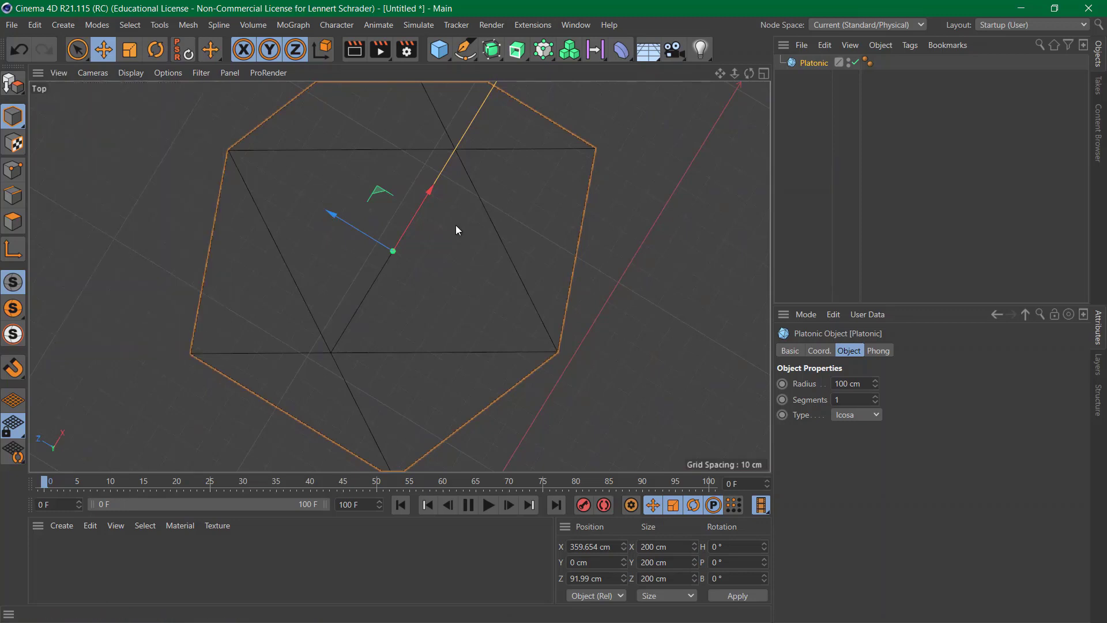
pyautogui.hotkey('ctrl', 'shift', 'z')
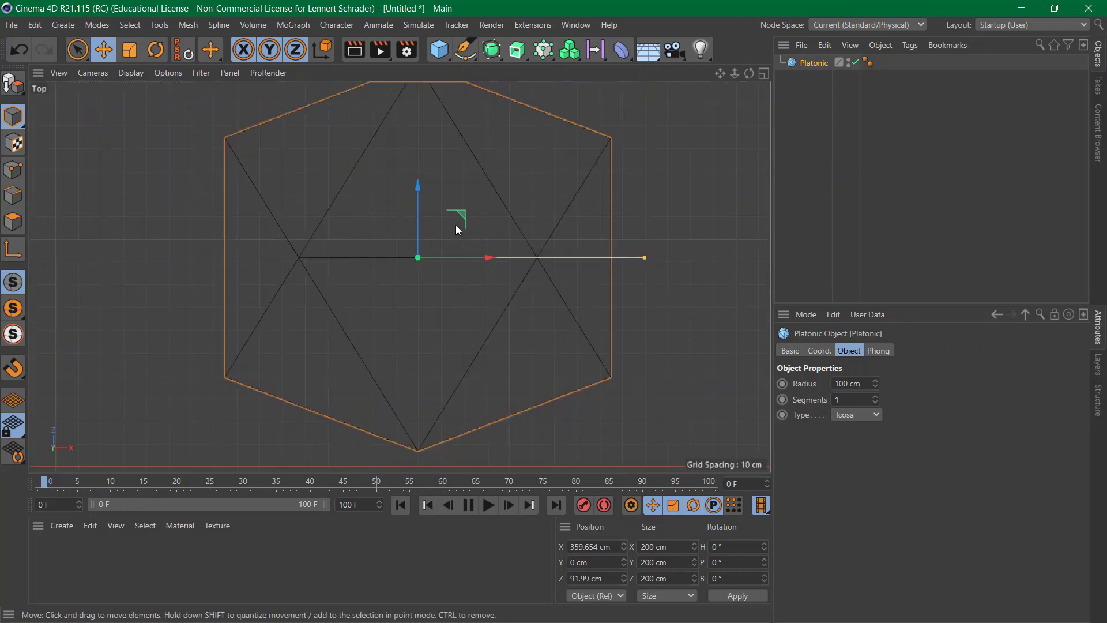
# Delete the Platonic object and recentre the empty Top view around the origin
pyautogui.scroll(-5, 390, 223)
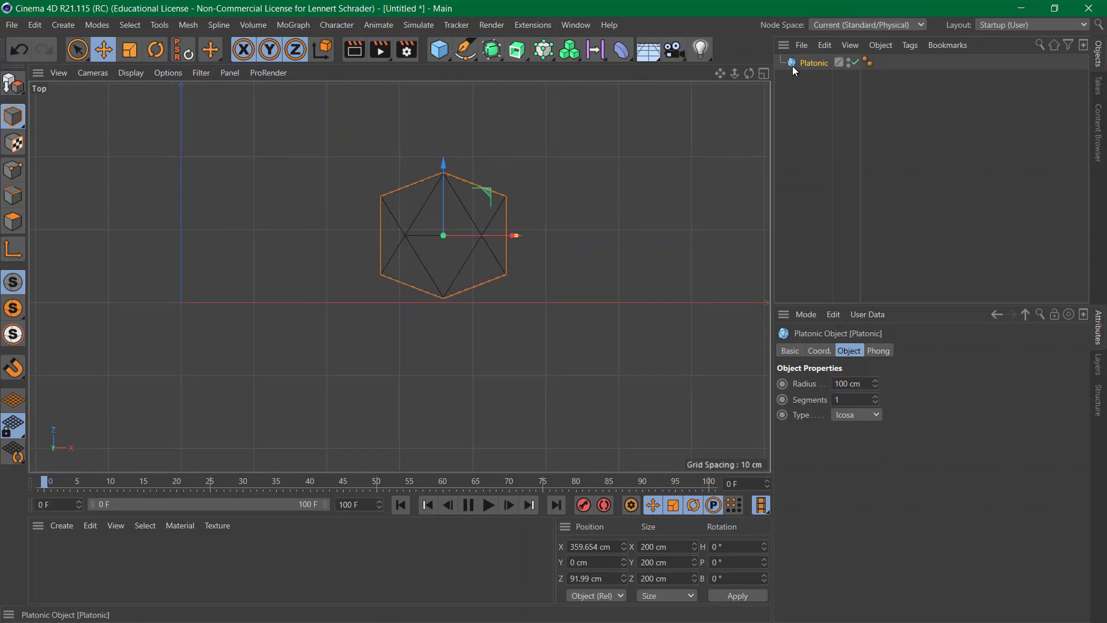
pyautogui.press('Delete')
pyautogui.keyDown('alt'); pyautogui.moveTo(380, 248); pyautogui.dragTo(615, 214, button='middle'); pyautogui.keyUp('alt')
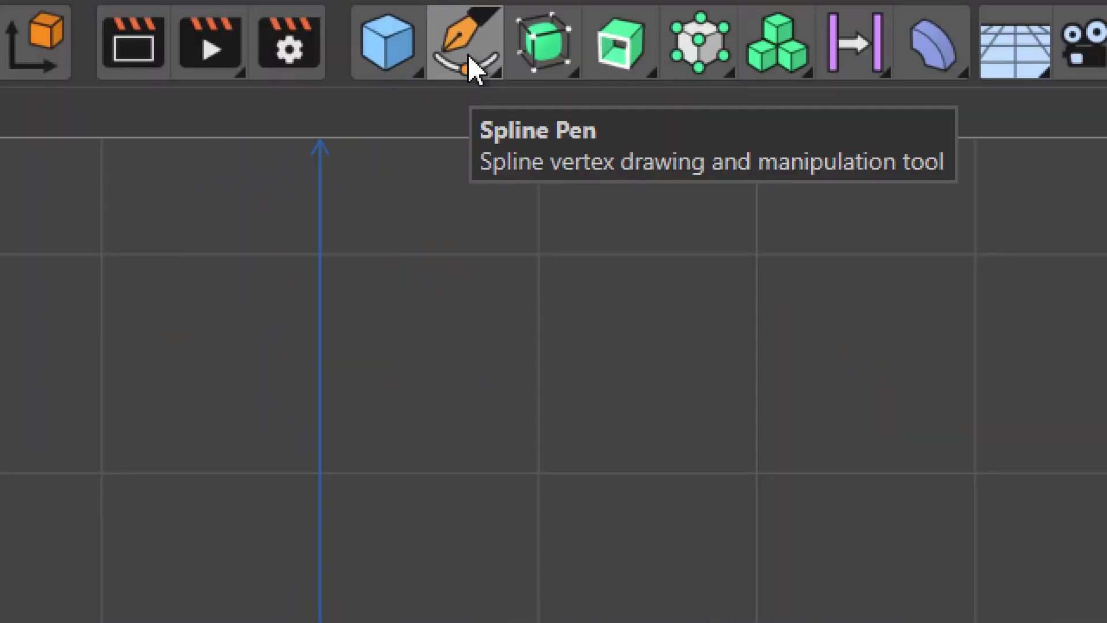
# Activate the Spline Pen and choose Bezier as its spline type
pyautogui.click(474, 69)
pyautogui.click(632, 112)
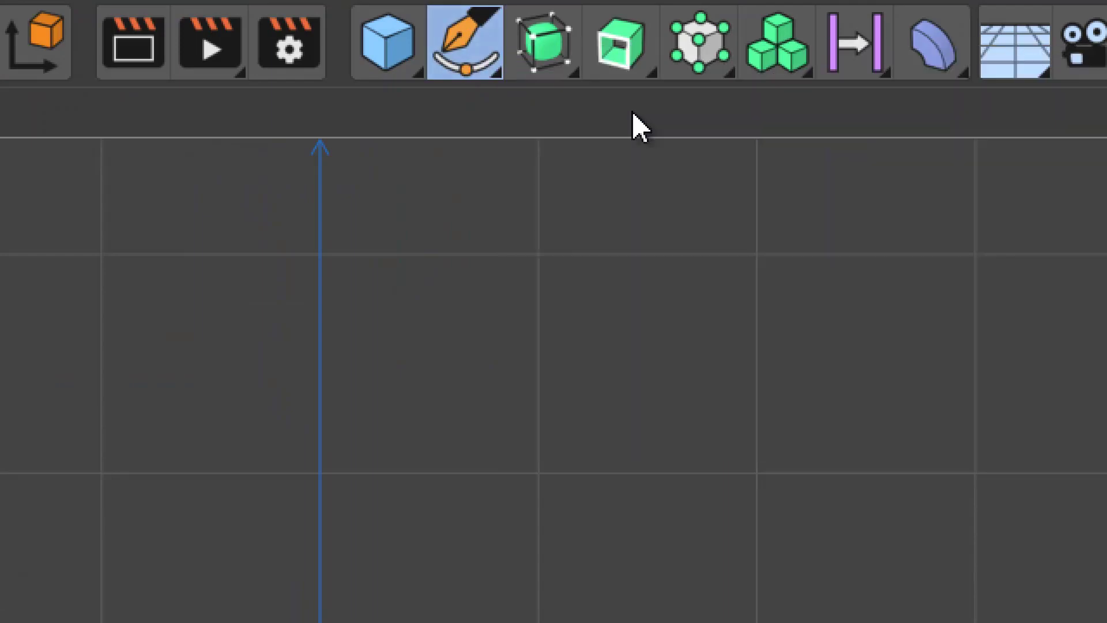
pyautogui.click(536, 271)
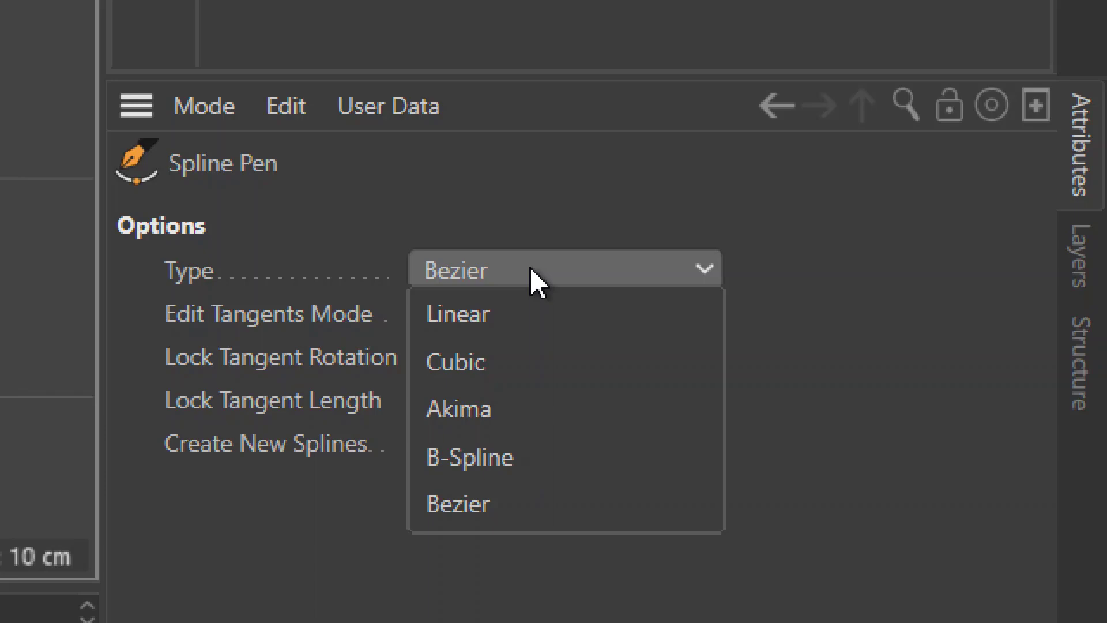
pyautogui.click(547, 525)
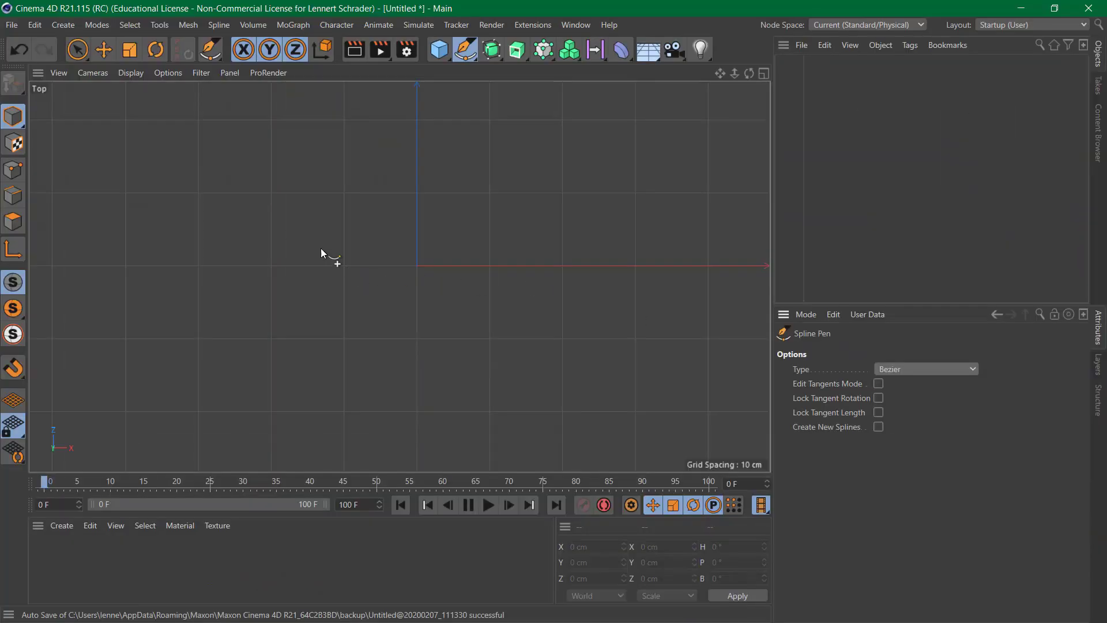
# Draw a closed, curved five-point Bezier spline around the origin in the Top view, reaching about X 266 cm
pyautogui.moveTo(251, 201); pyautogui.dragTo(329, 166)
pyautogui.moveTo(424, 165); pyautogui.dragTo(467, 209)
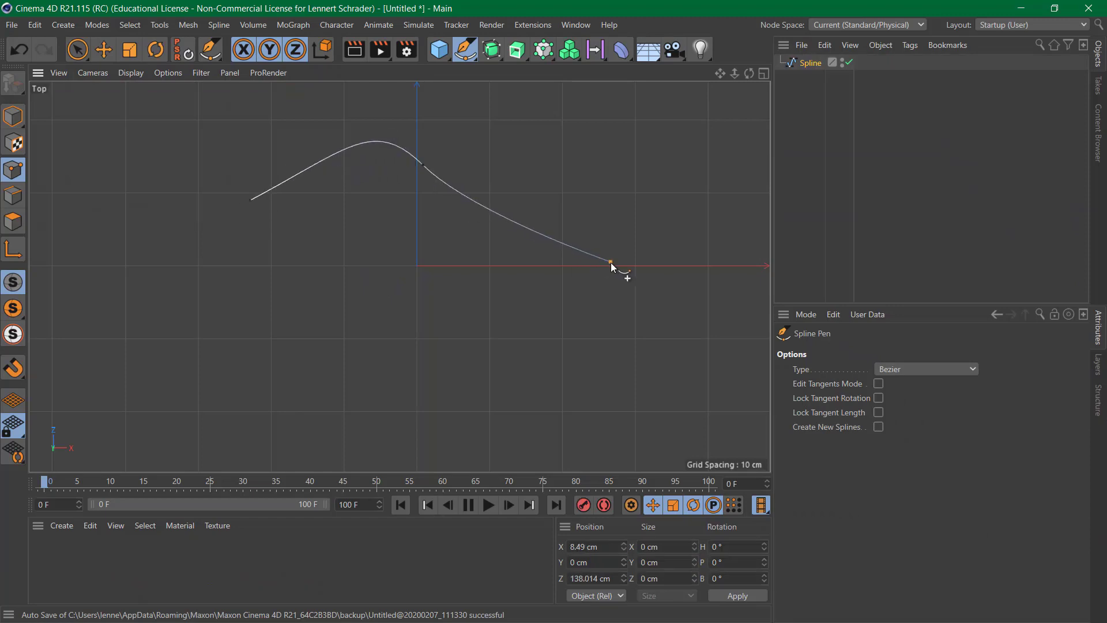
pyautogui.moveTo(611, 262)
pyautogui.mouseDown()
pyautogui.moveTo(606, 186)
pyautogui.moveTo(628, 188)
pyautogui.moveTo(625, 364)
pyautogui.moveTo(609, 332)
pyautogui.mouseUp()
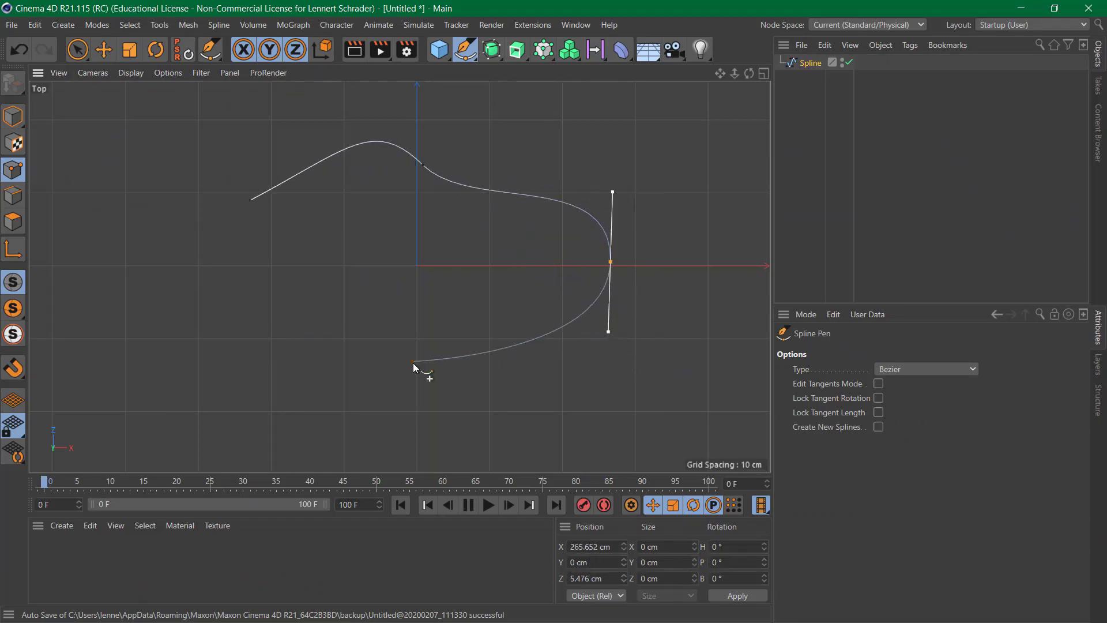
pyautogui.moveTo(412, 362); pyautogui.dragTo(386, 251)
pyautogui.moveTo(284, 296); pyautogui.dragTo(130, 391)
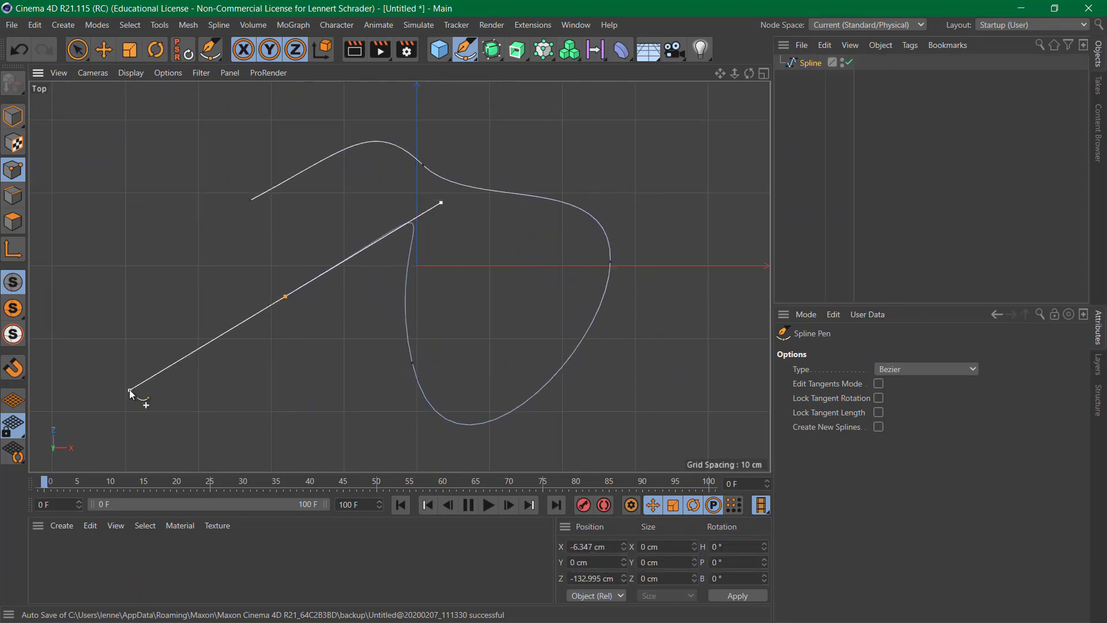
pyautogui.click(255, 200)
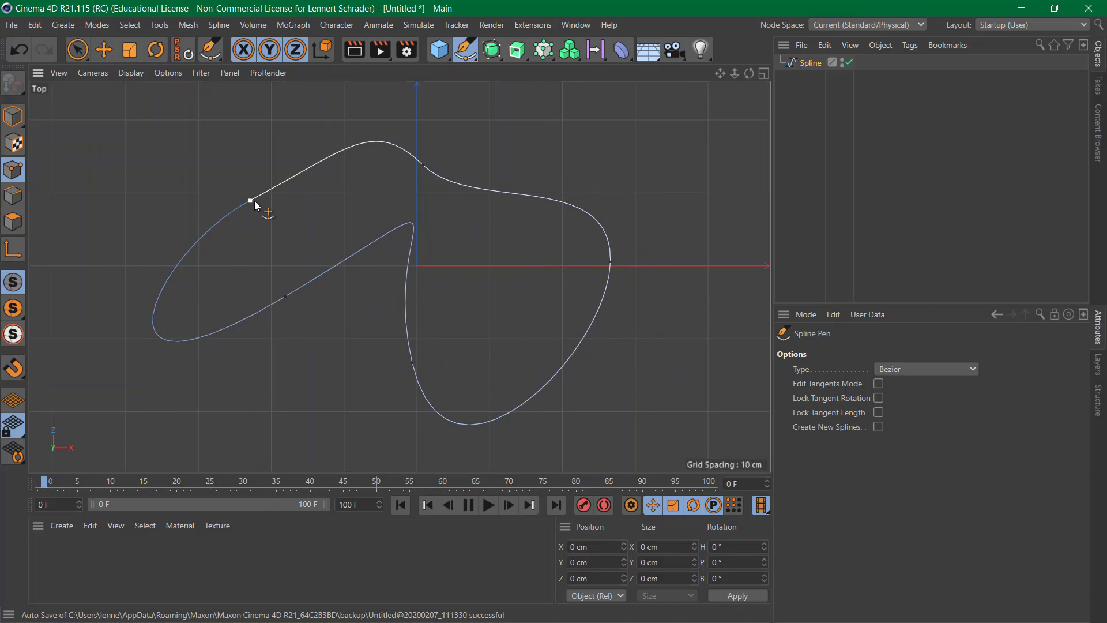
# In the maximized Perspective view, raise the spline's second point near the Z axis to about Y 137 cm
pyautogui.click(763, 74)
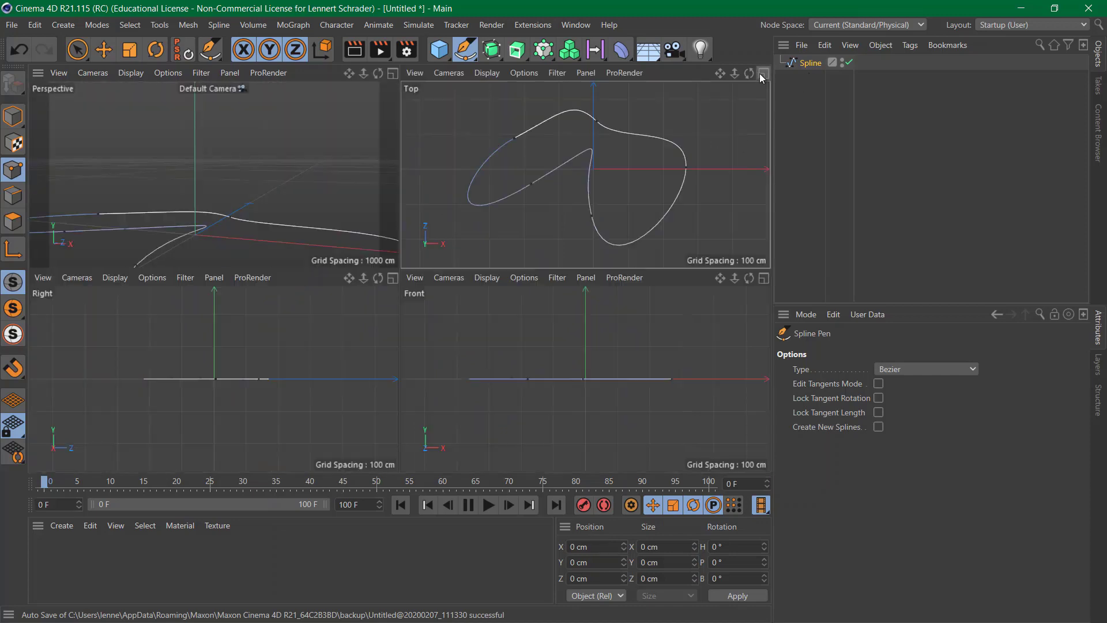
pyautogui.click(393, 74)
pyautogui.press('e')
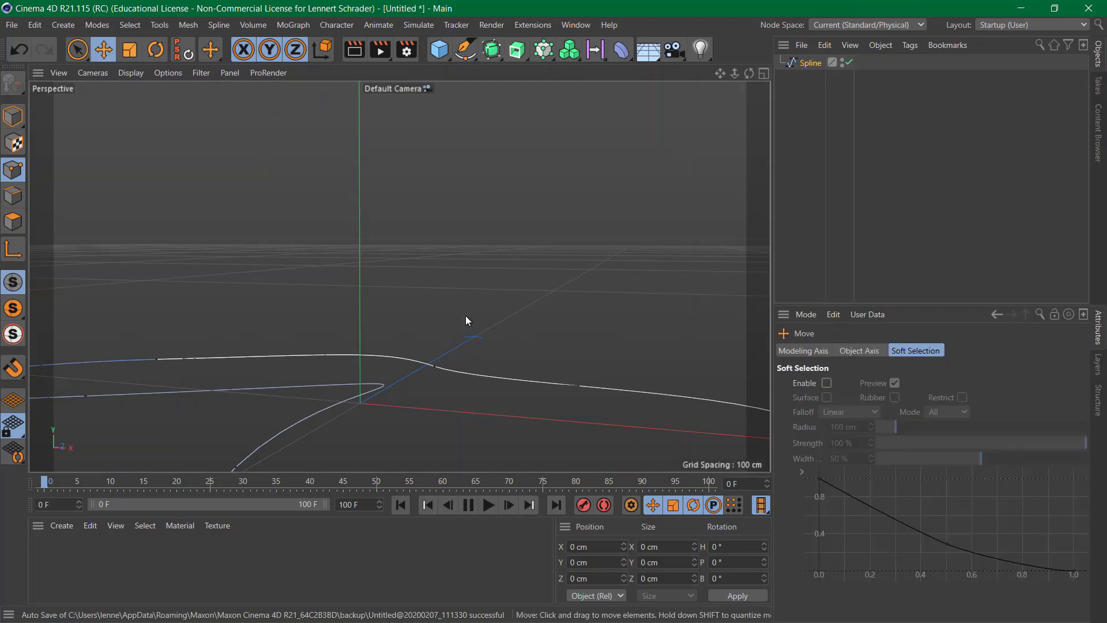
pyautogui.click(434, 366)
pyautogui.moveTo(439, 299); pyautogui.dragTo(450, 127)
pyautogui.keyDown('alt'); pyautogui.moveTo(473, 335); pyautogui.dragTo(382, 224); pyautogui.keyUp('alt')
# Rotate the raised spline point's tangents and adjust the length and direction of its tangent handles
pyautogui.press('r')
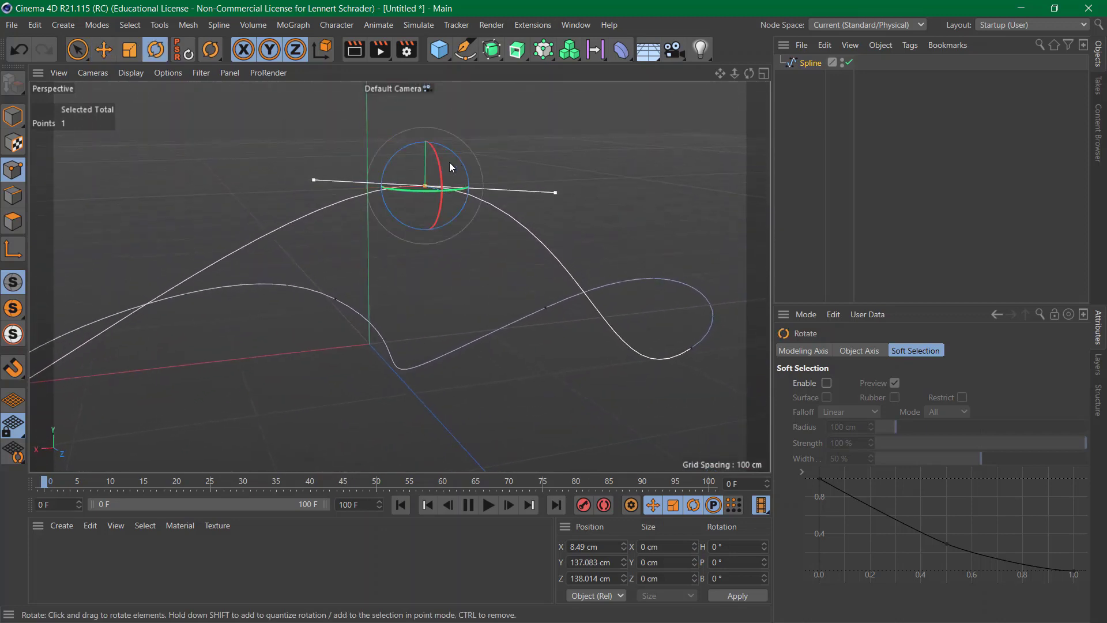
pyautogui.moveTo(453, 167); pyautogui.dragTo(435, 228)
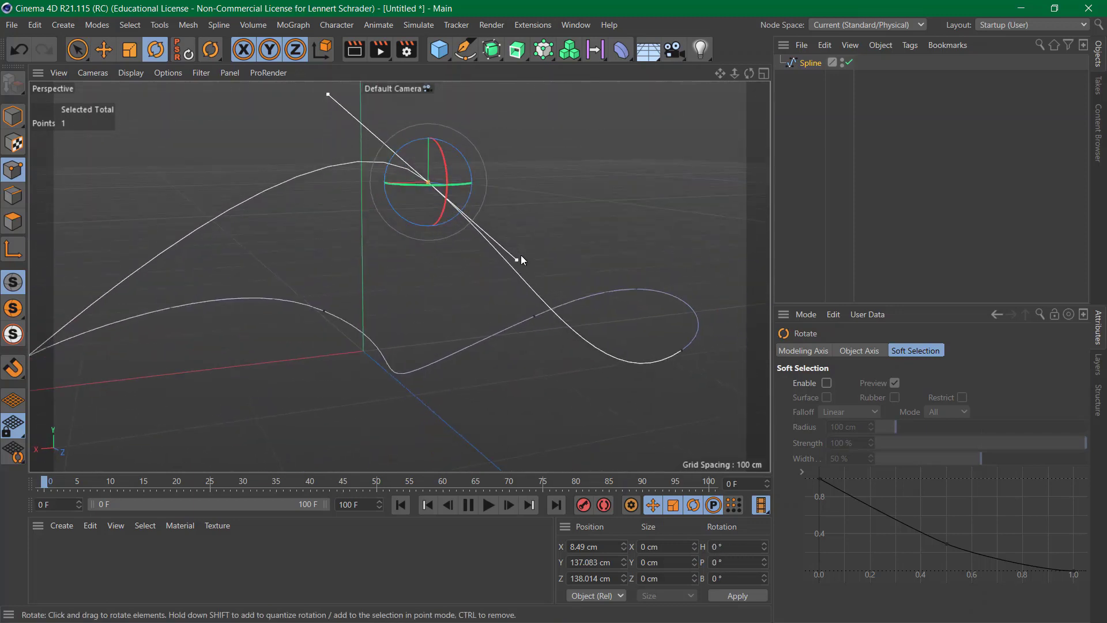
pyautogui.moveTo(517, 257); pyautogui.dragTo(473, 213)
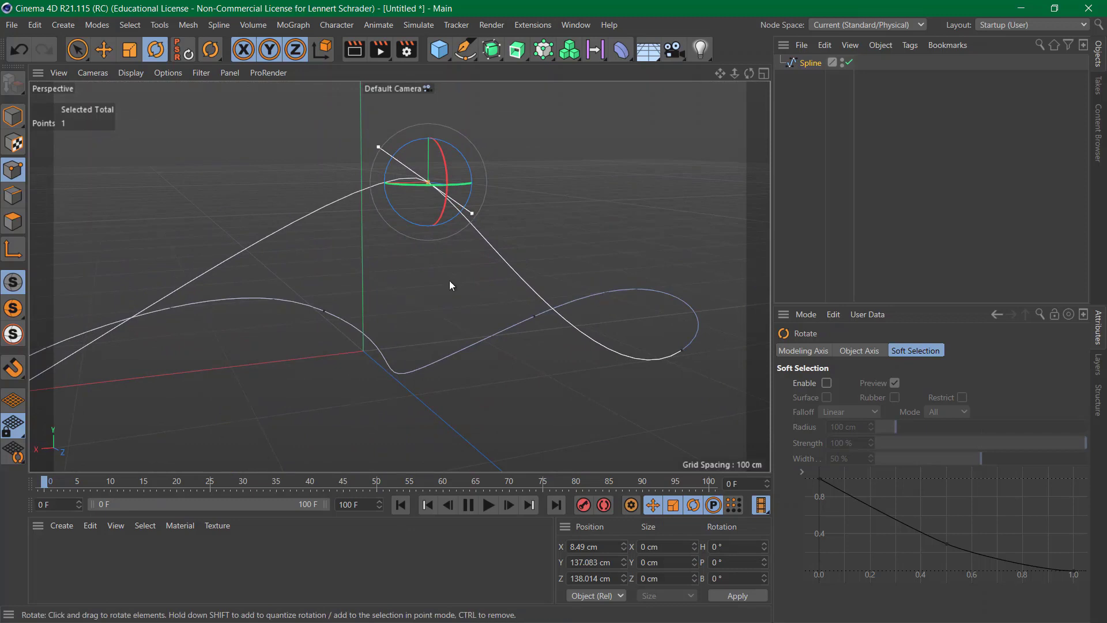
pyautogui.keyDown('alt'); pyautogui.moveTo(451, 285); pyautogui.dragTo(512, 355); pyautogui.keyUp('alt')
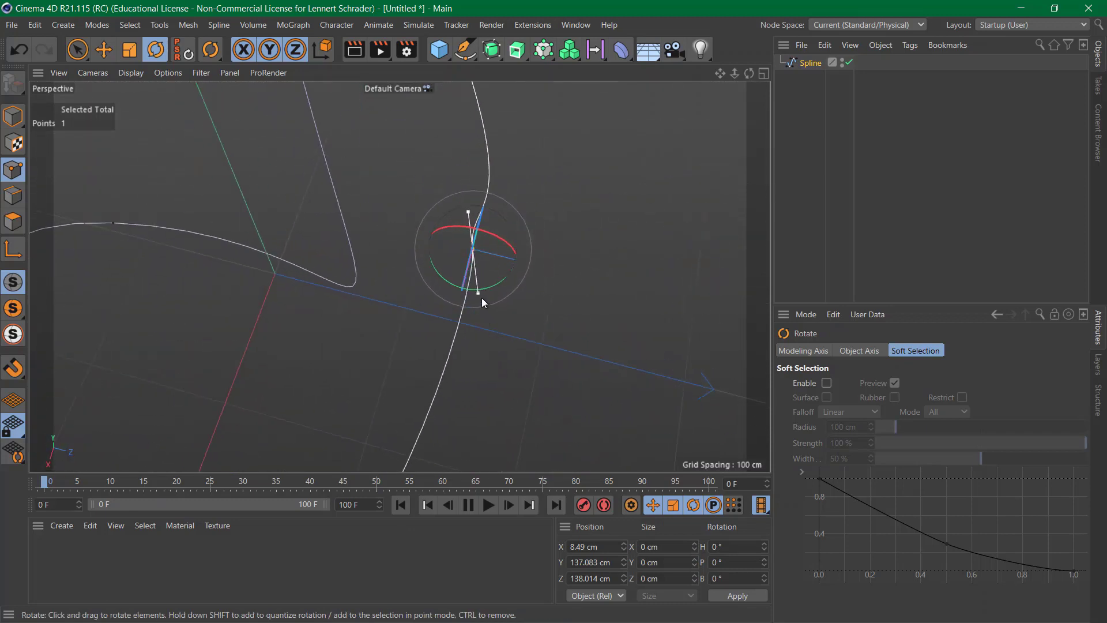
pyautogui.moveTo(478, 296); pyautogui.dragTo(404, 218)
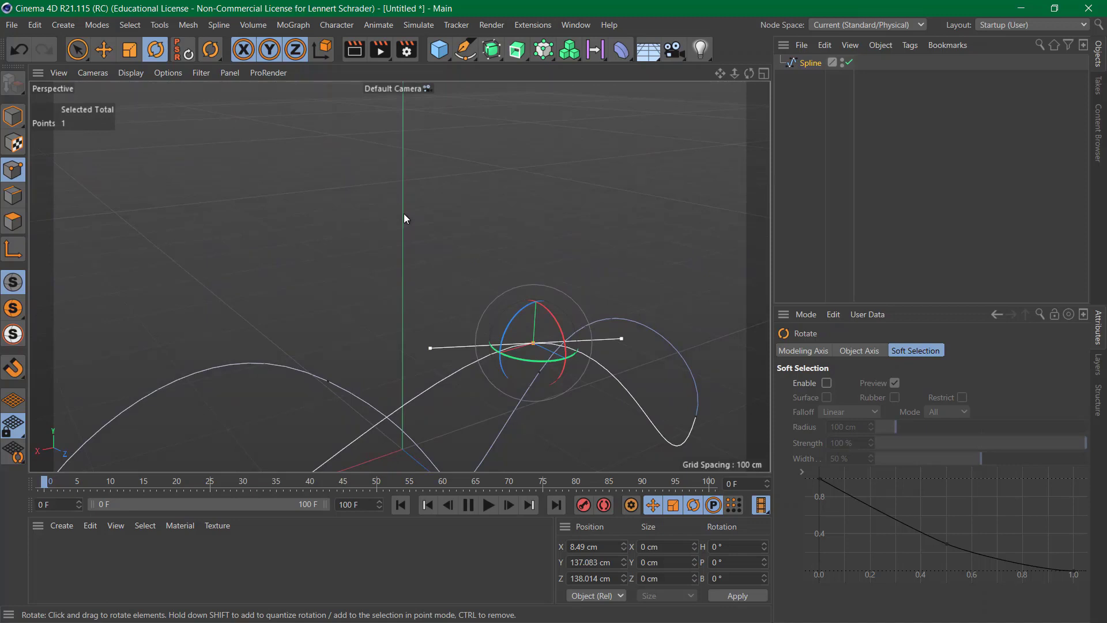
# Delete the curved Bezier spline and return to the maximized Top view
pyautogui.click(810, 63)
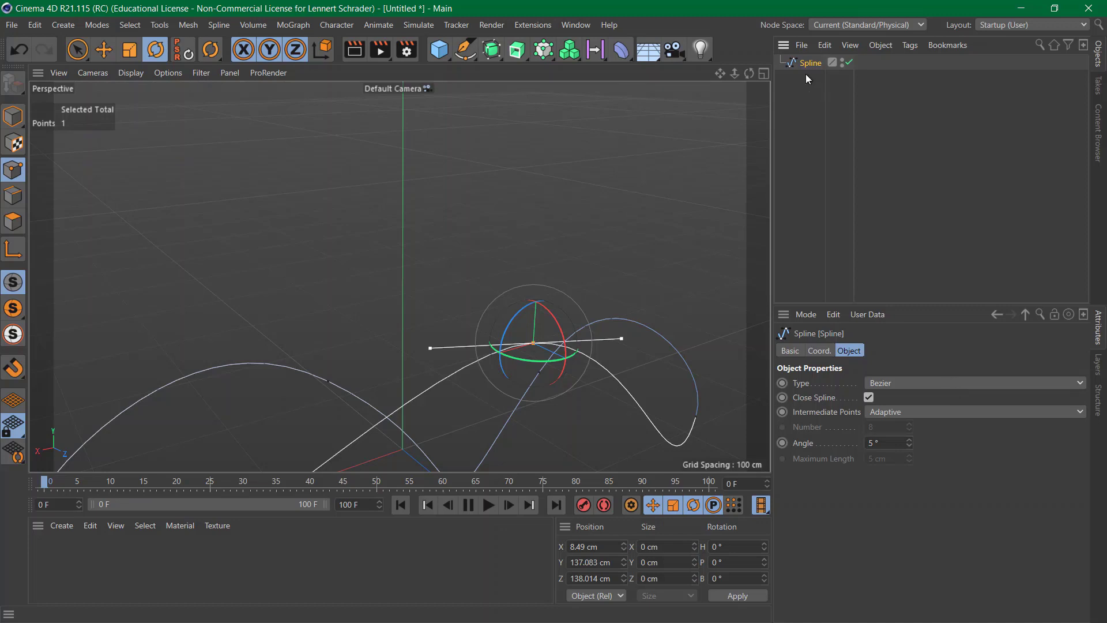
pyautogui.press('Delete')
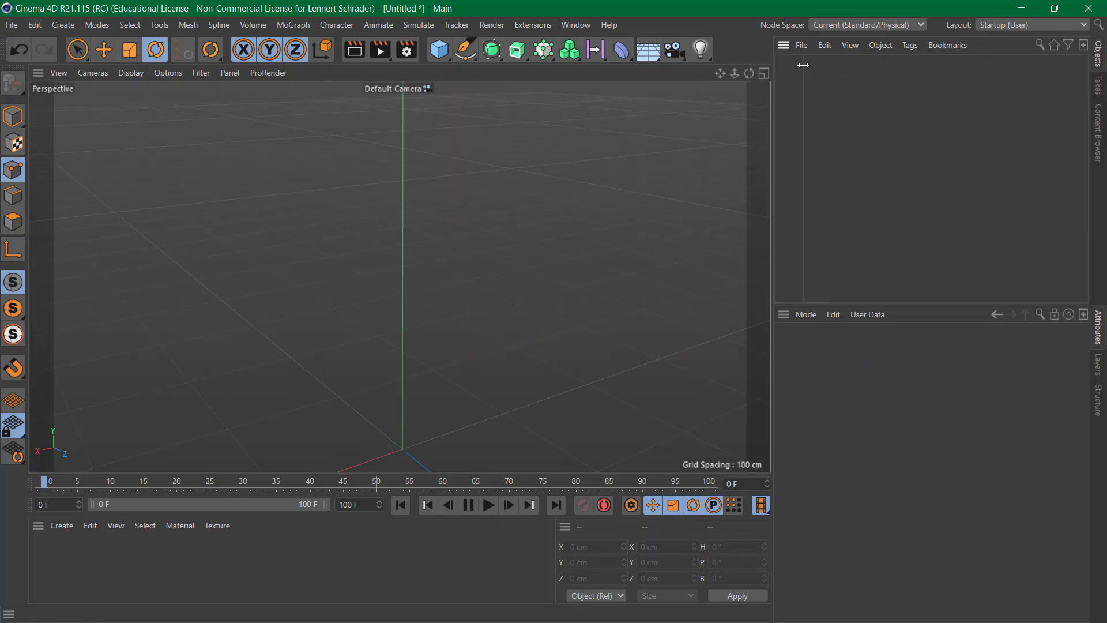
pyautogui.click(760, 74)
pyautogui.click(761, 74)
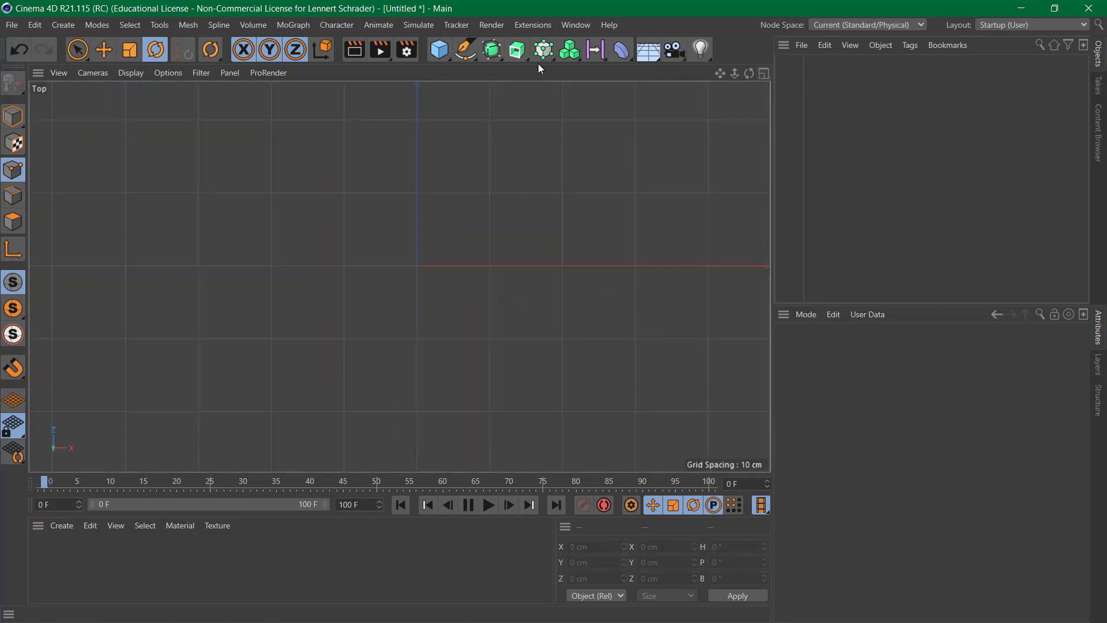
# Draw a closed, straight-sided six-point spline around the origin with the Spline Pen set to Linear, and move its starting point outward
pyautogui.click(465, 50)
pyautogui.click(891, 368)
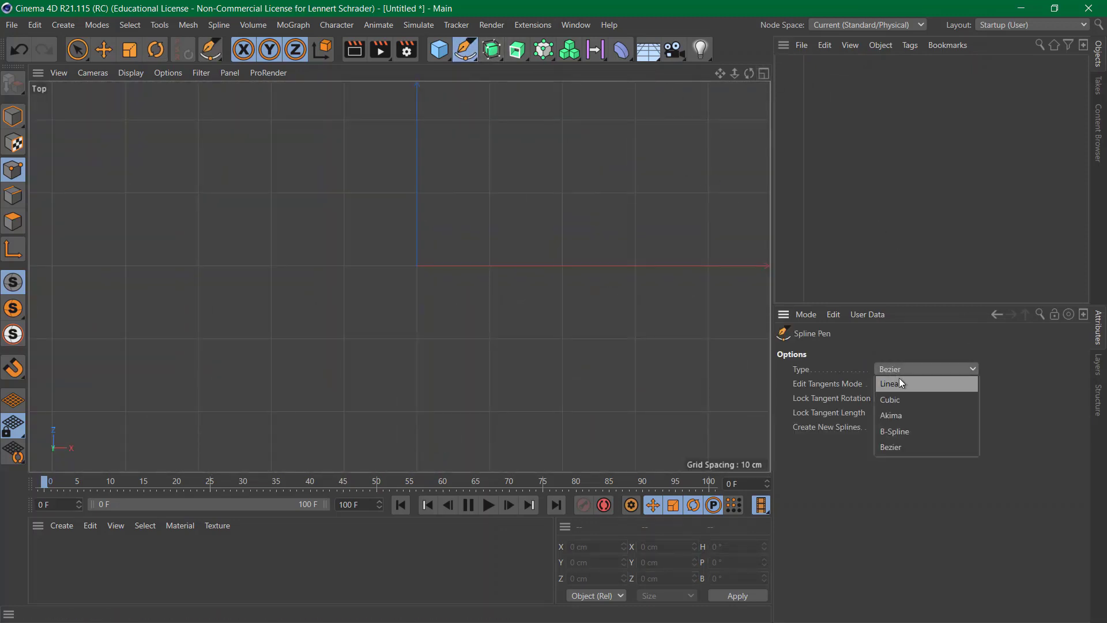
pyautogui.click(901, 383)
pyautogui.click(337, 224)
pyautogui.click(434, 161)
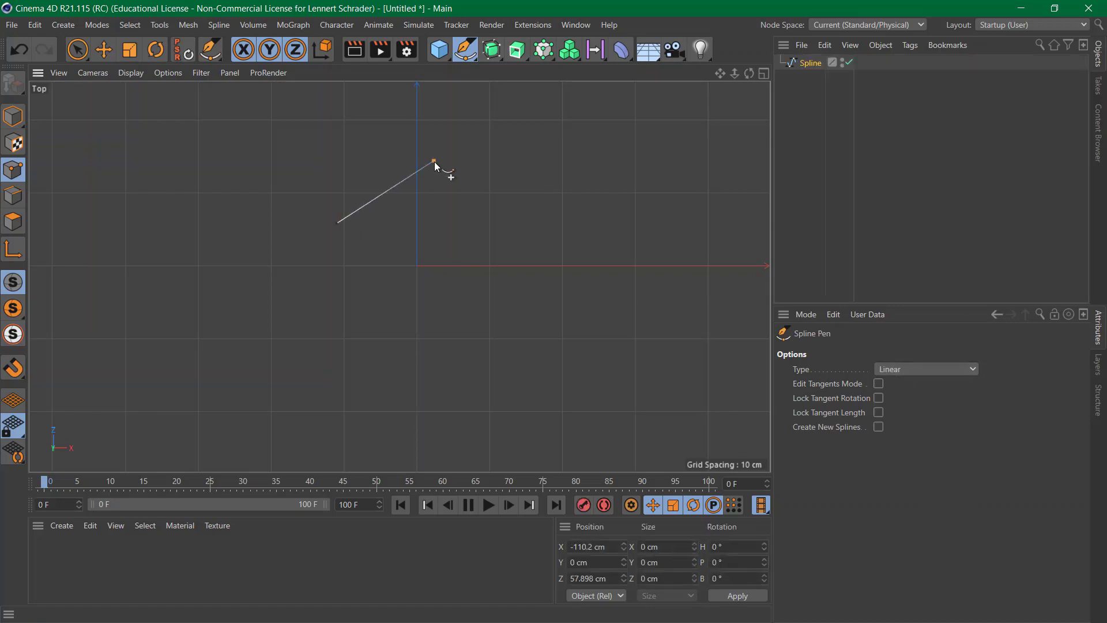
pyautogui.click(657, 216)
pyautogui.click(646, 382)
pyautogui.click(419, 348)
pyautogui.click(280, 383)
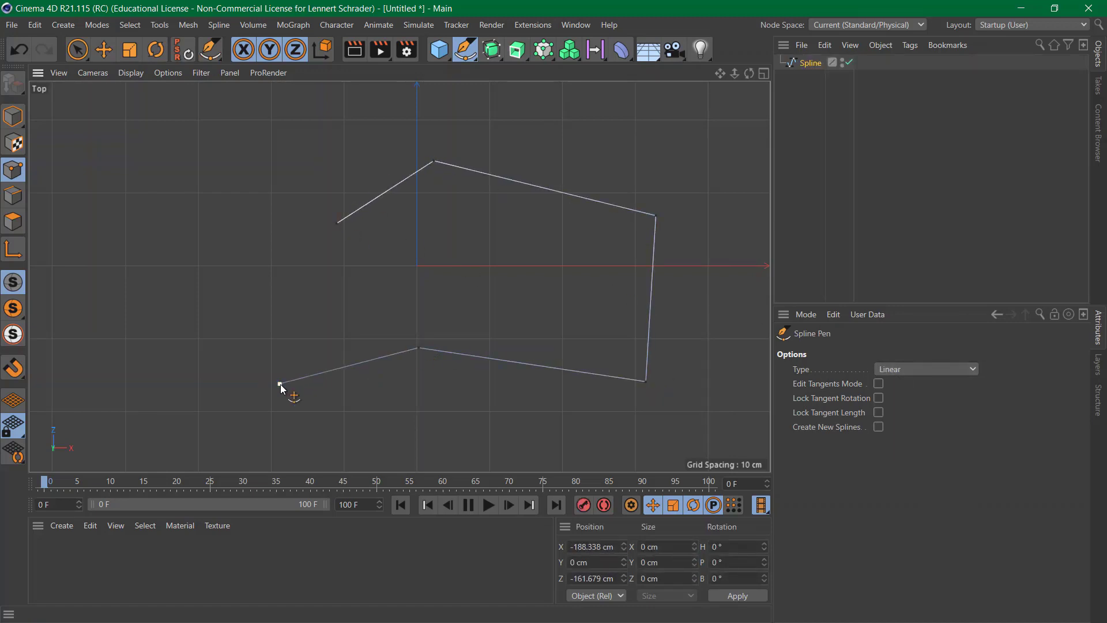
pyautogui.moveTo(337, 225); pyautogui.dragTo(234, 173)
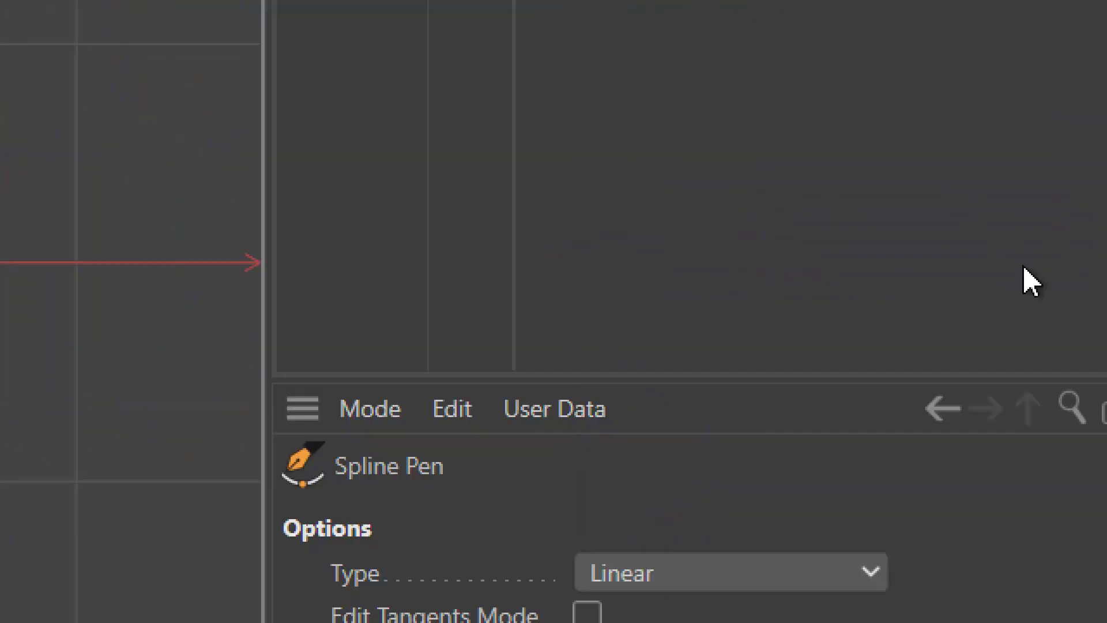
# Review the Spline Pen types and change the type of the six-point spline to Cubic
pyautogui.click(708, 572)
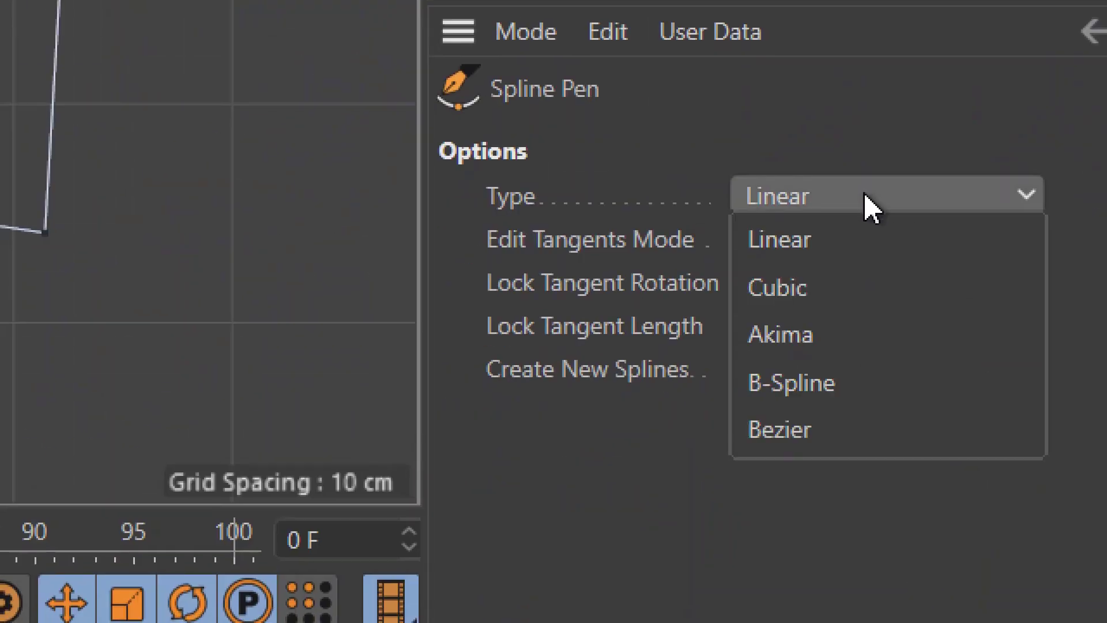
pyautogui.click(844, 286)
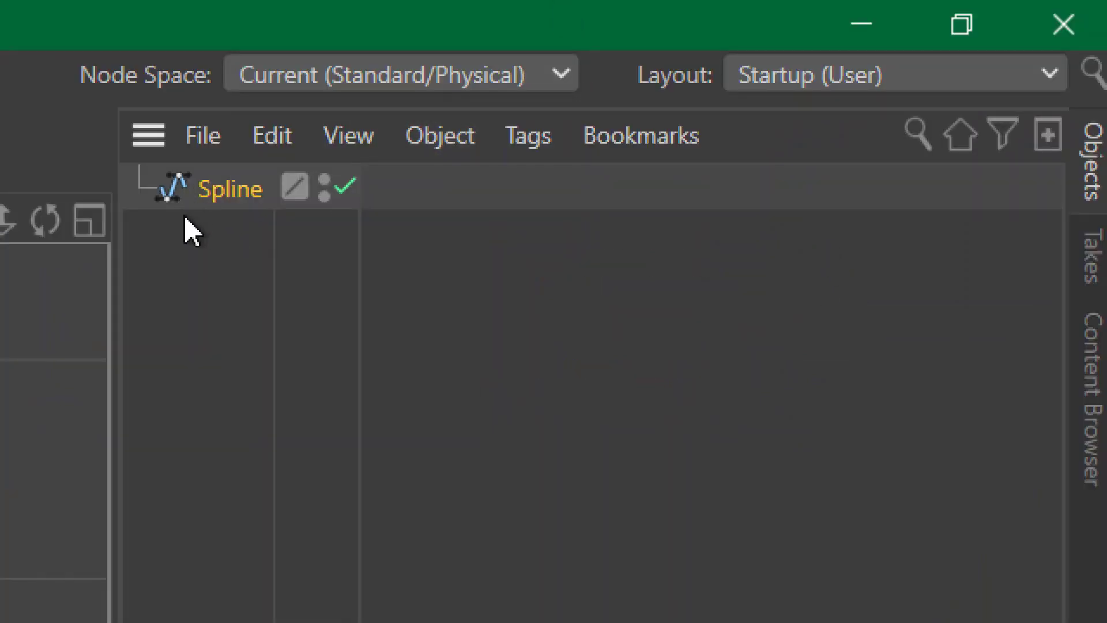
pyautogui.click(522, 386)
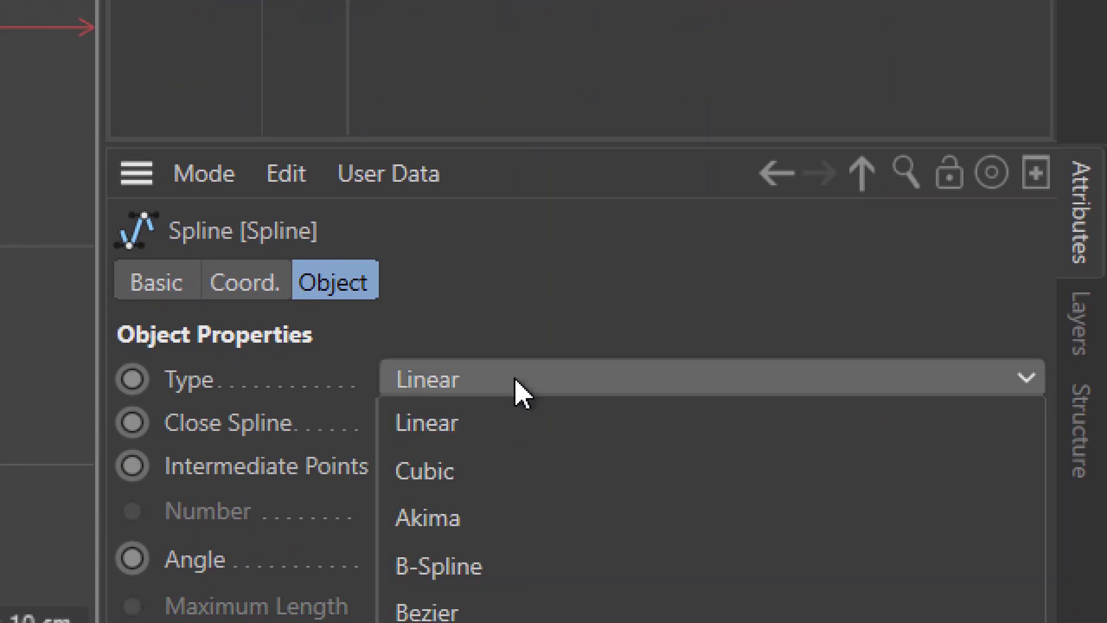
pyautogui.click(512, 471)
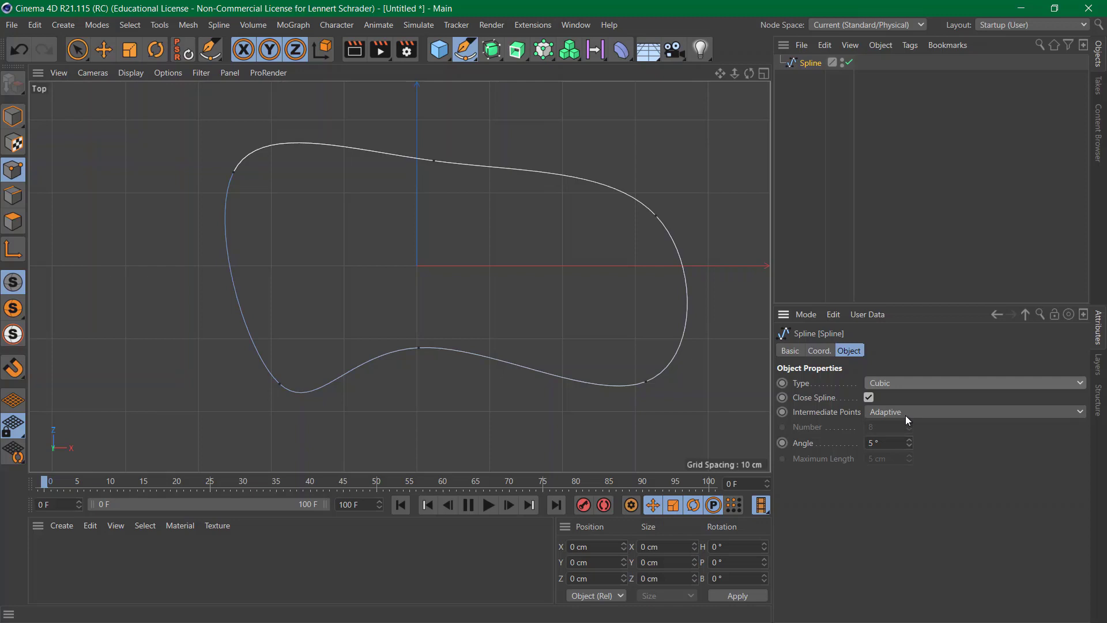
# Move the cubic spline's third point to about X 301 cm, Z 199 cm, and from there close beside the neighbouring point near the Z axis
pyautogui.click(656, 218)
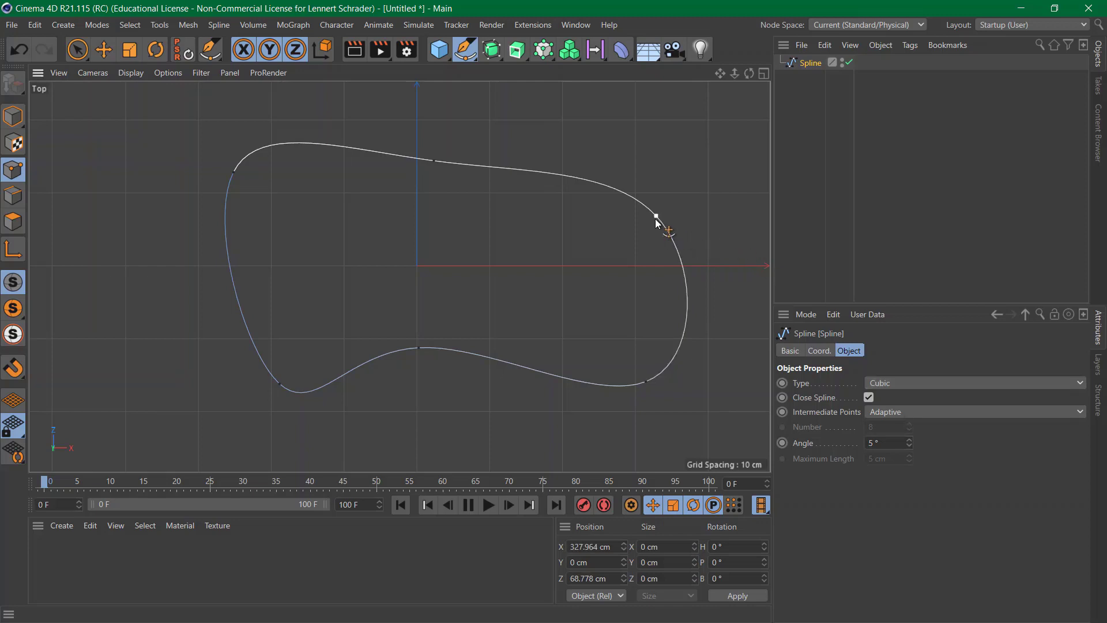
pyautogui.moveTo(656, 220); pyautogui.dragTo(637, 121)
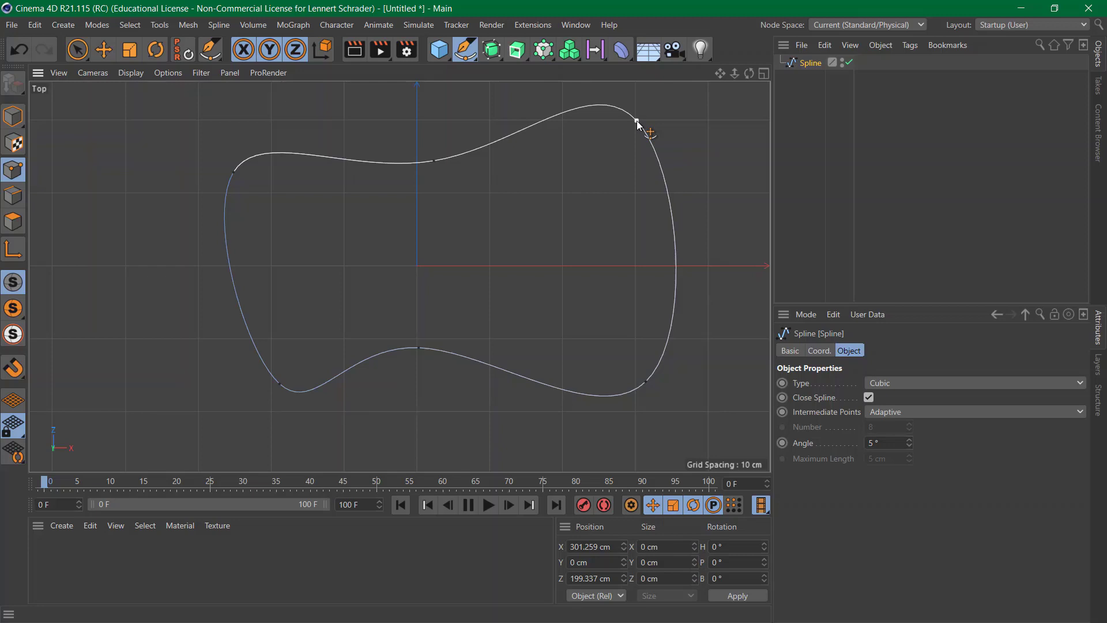
pyautogui.moveTo(637, 120); pyautogui.dragTo(445, 160)
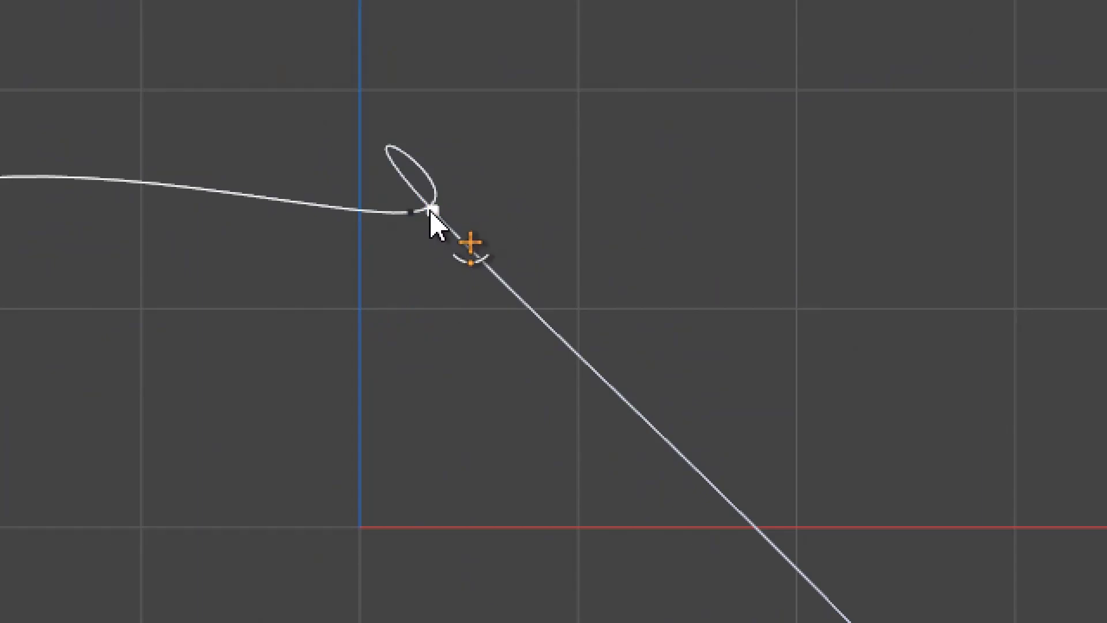
# Move the cubic spline's third point out to about X 160 cm, Z 144 cm, and from there back beside its neighbour near the Z axis
pyautogui.moveTo(432, 212); pyautogui.dragTo(709, 213)
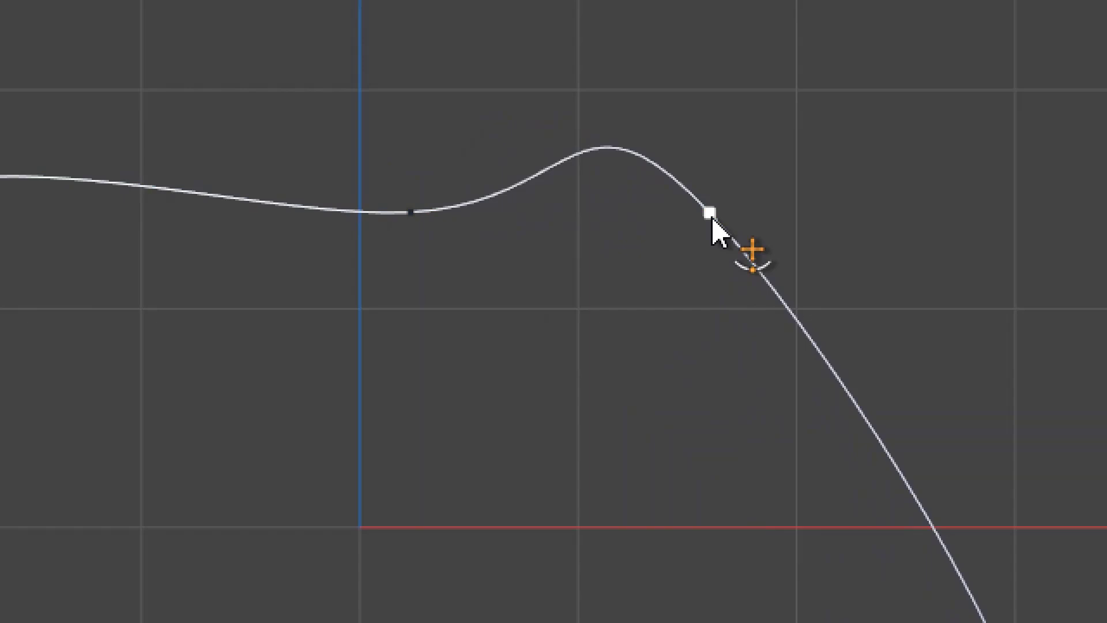
pyautogui.moveTo(713, 222); pyautogui.dragTo(571, 315)
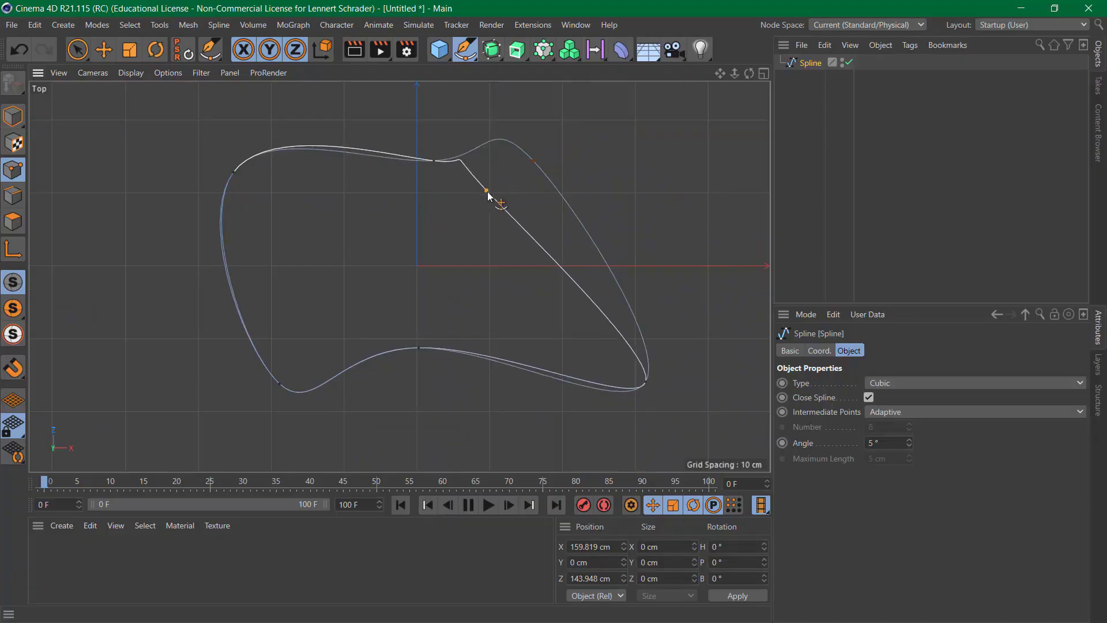
pyautogui.moveTo(487, 196); pyautogui.dragTo(458, 175)
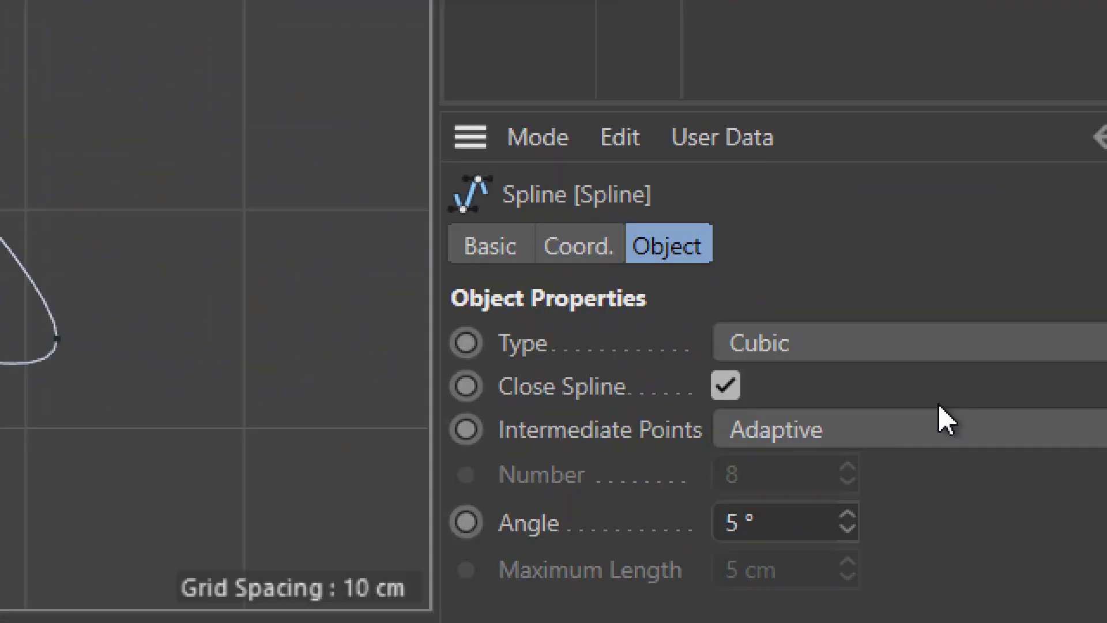
# Change the spline's type to Akima and compare it with the Cubic curve by repeatedly undoing and redoing the change
pyautogui.click(881, 344)
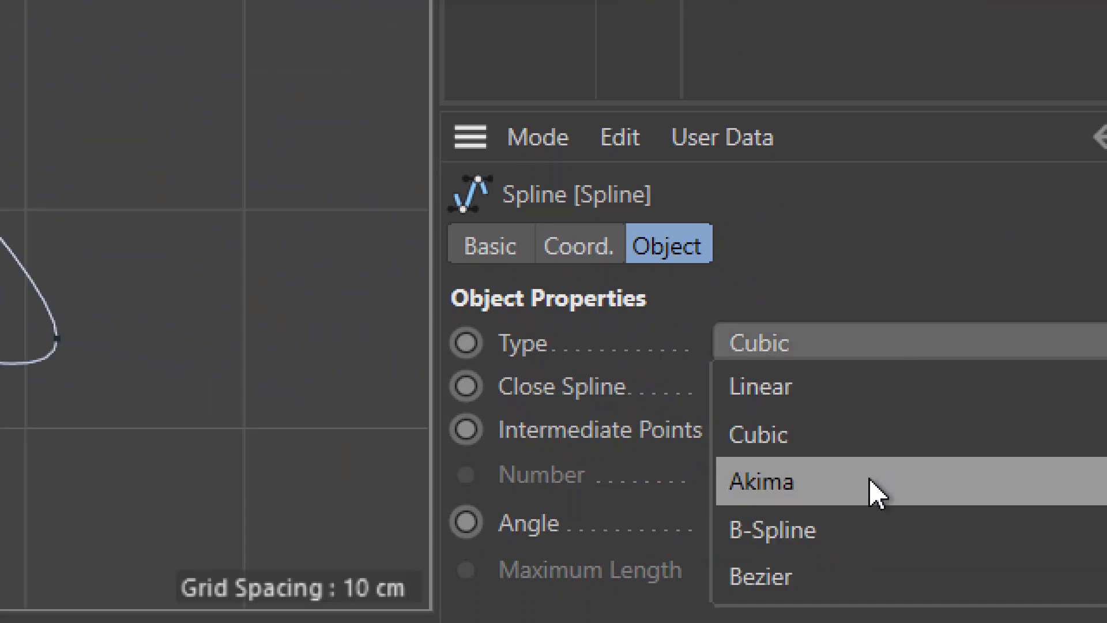
pyautogui.click(877, 493)
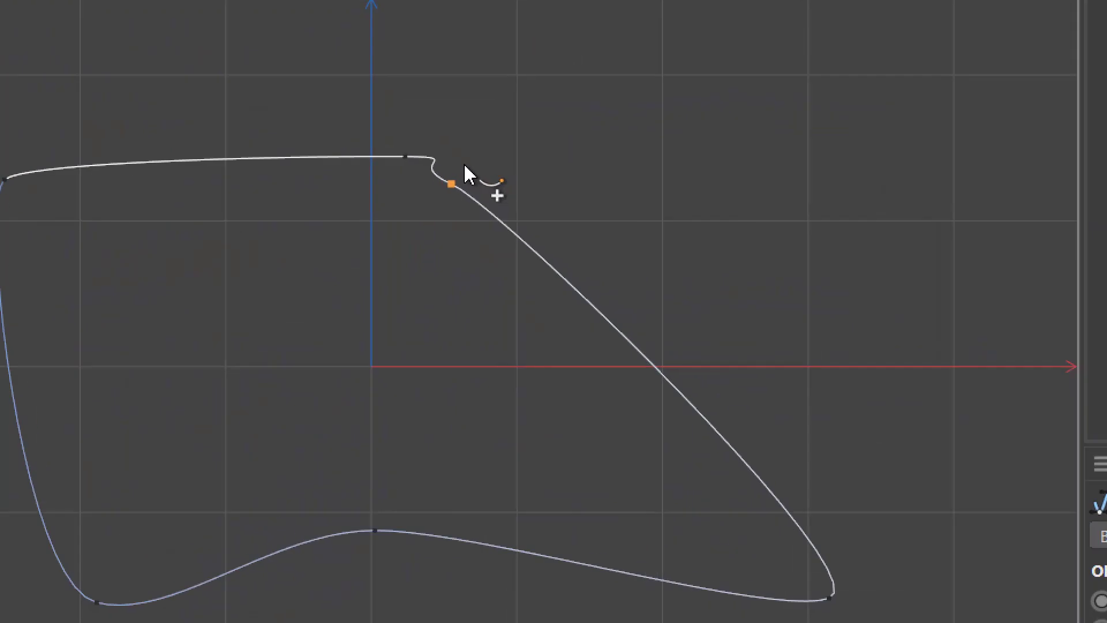
pyautogui.hotkey('ctrl', 'z')
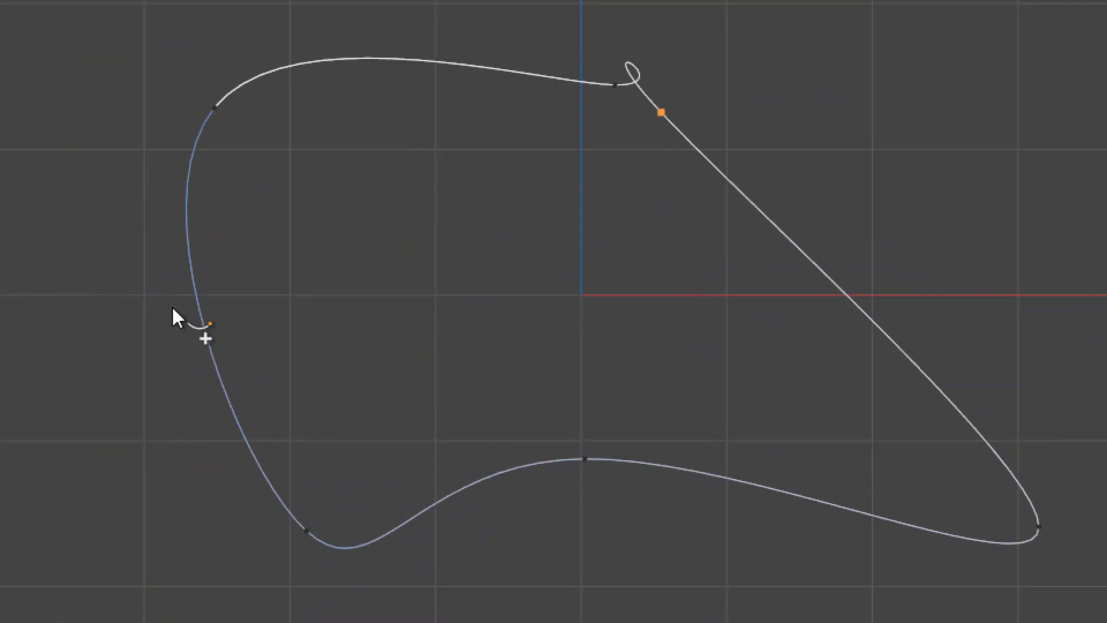
pyautogui.hotkey('ctrl', 'y')
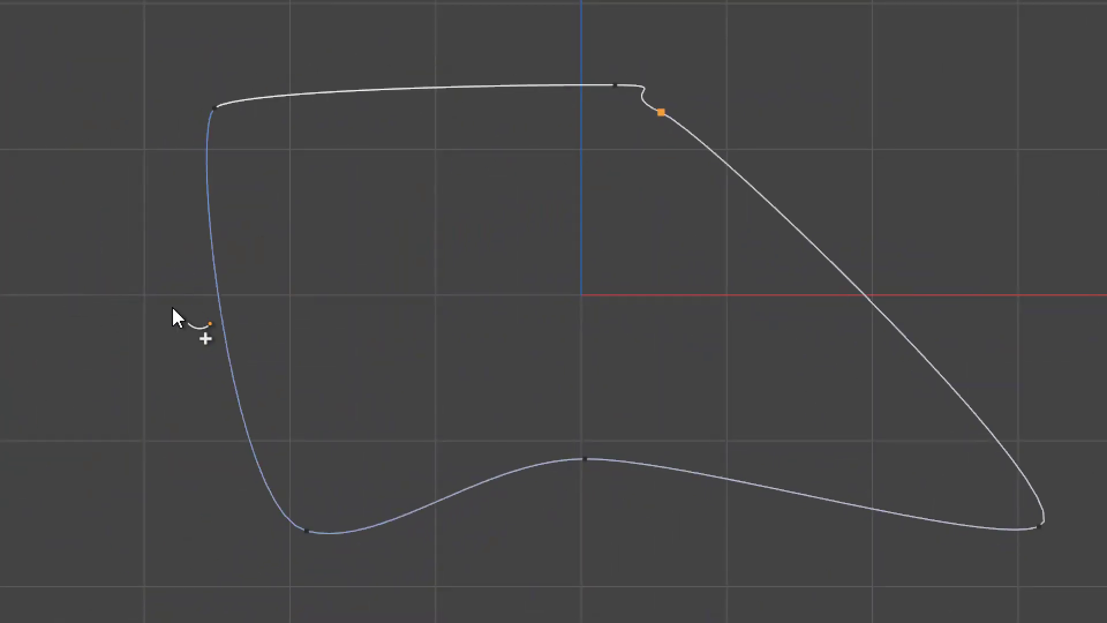
pyautogui.hotkey('ctrl', 'z')
pyautogui.hotkey('ctrl', 'y')
pyautogui.hotkey('ctrl', 'z')
pyautogui.hotkey('ctrl', 'y')
pyautogui.hotkey('ctrl', 'z')
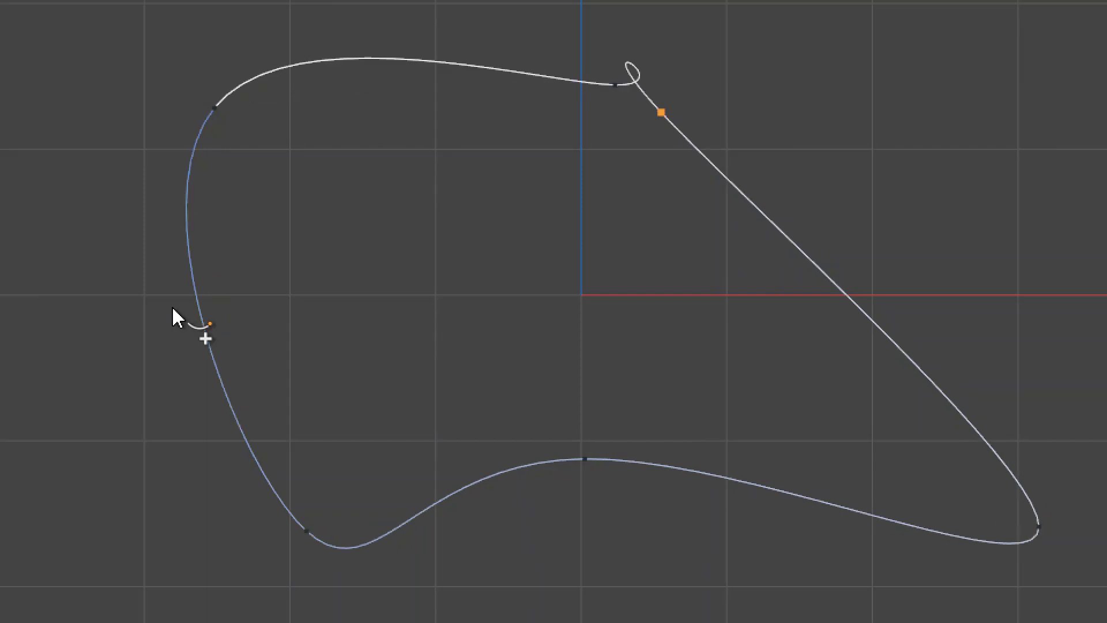
pyautogui.hotkey('ctrl', 'y')
pyautogui.hotkey('ctrl', 'z')
pyautogui.hotkey('ctrl', 'y')
pyautogui.press('Down')
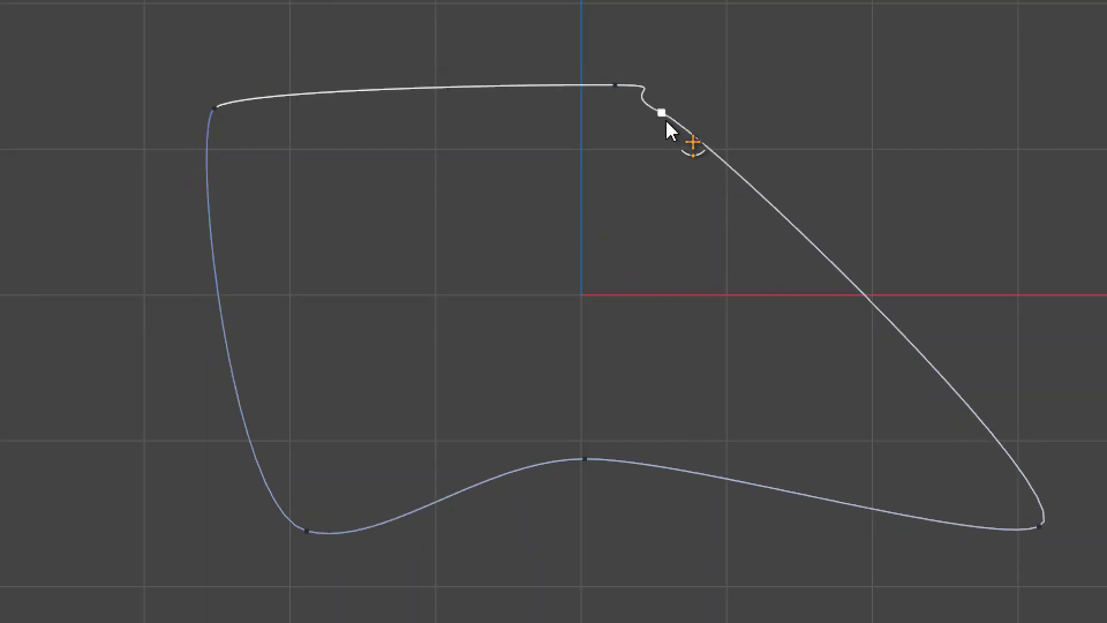
# Move the Akima spline's third point slightly toward the X axis and change the spline's type to B-Spline
pyautogui.moveTo(661, 113); pyautogui.dragTo(667, 158)
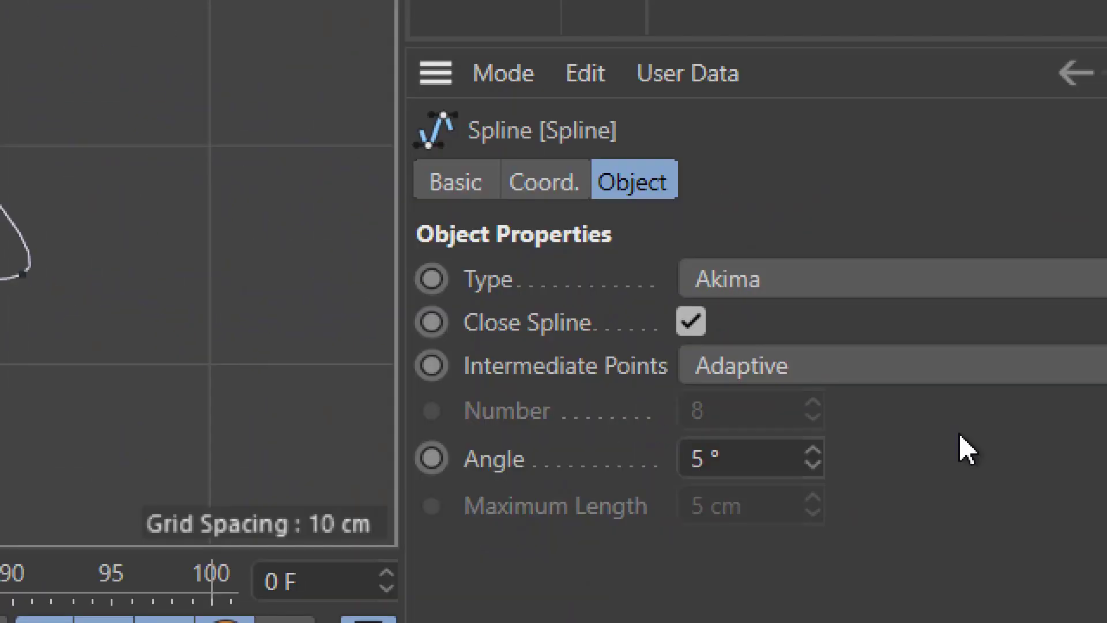
pyautogui.click(817, 282)
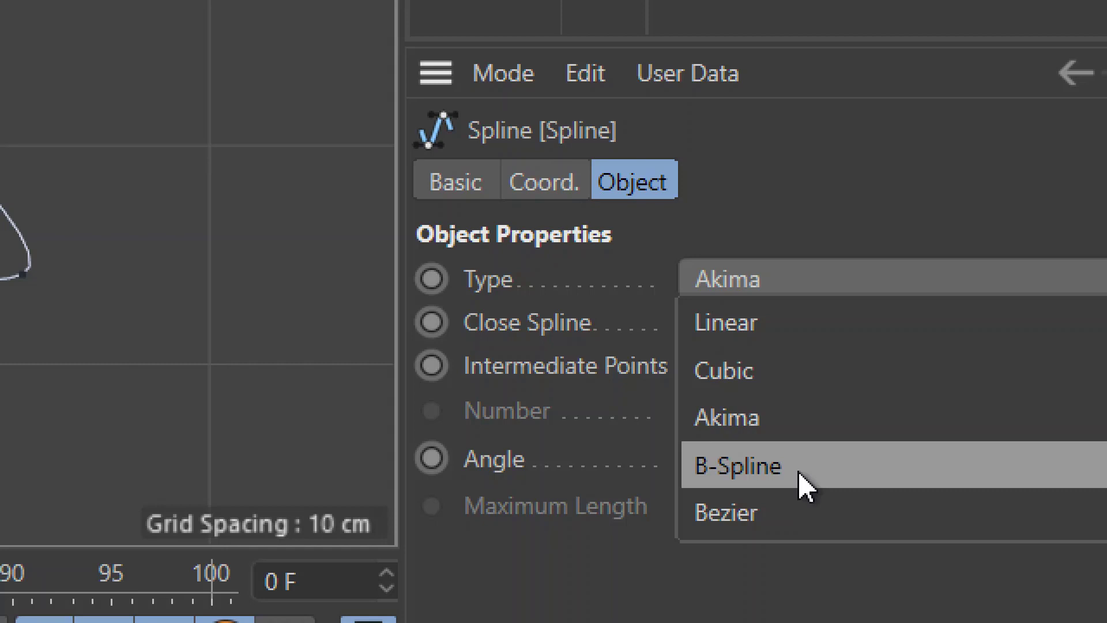
pyautogui.click(804, 487)
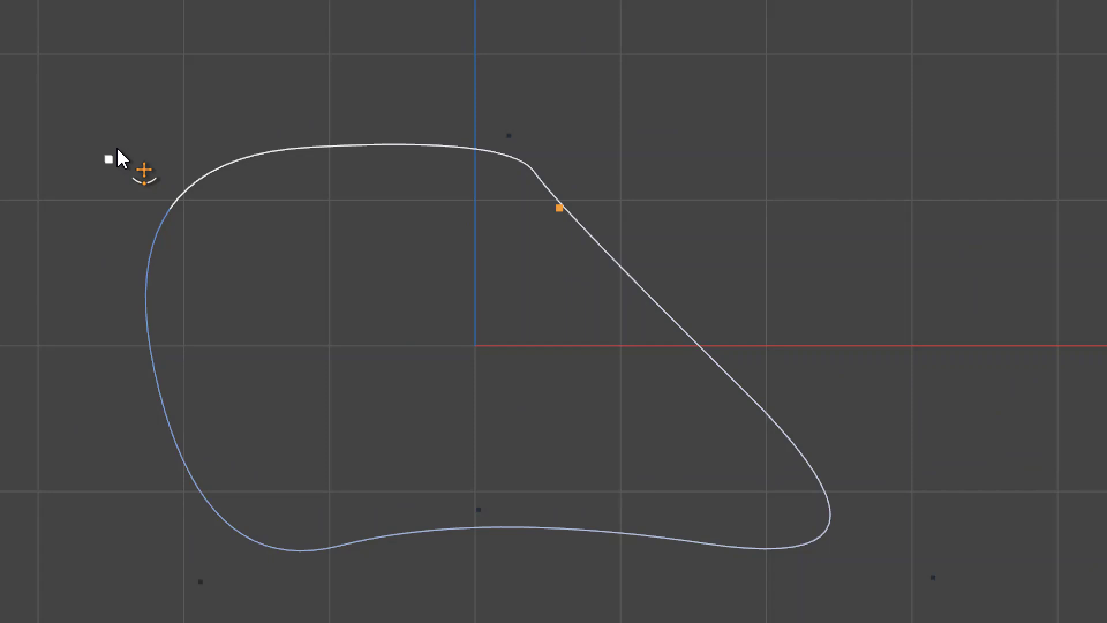
# Gather three neighbouring control points of the B-Spline in a tight cluster around X 180 cm, Z 148 cm, keeping the type B-Spline
pyautogui.moveTo(560, 209); pyautogui.dragTo(712, 277)
pyautogui.moveTo(464, 193); pyautogui.dragTo(683, 182)
pyautogui.moveTo(711, 277); pyautogui.dragTo(695, 183)
pyautogui.moveTo(860, 574); pyautogui.dragTo(661, 118)
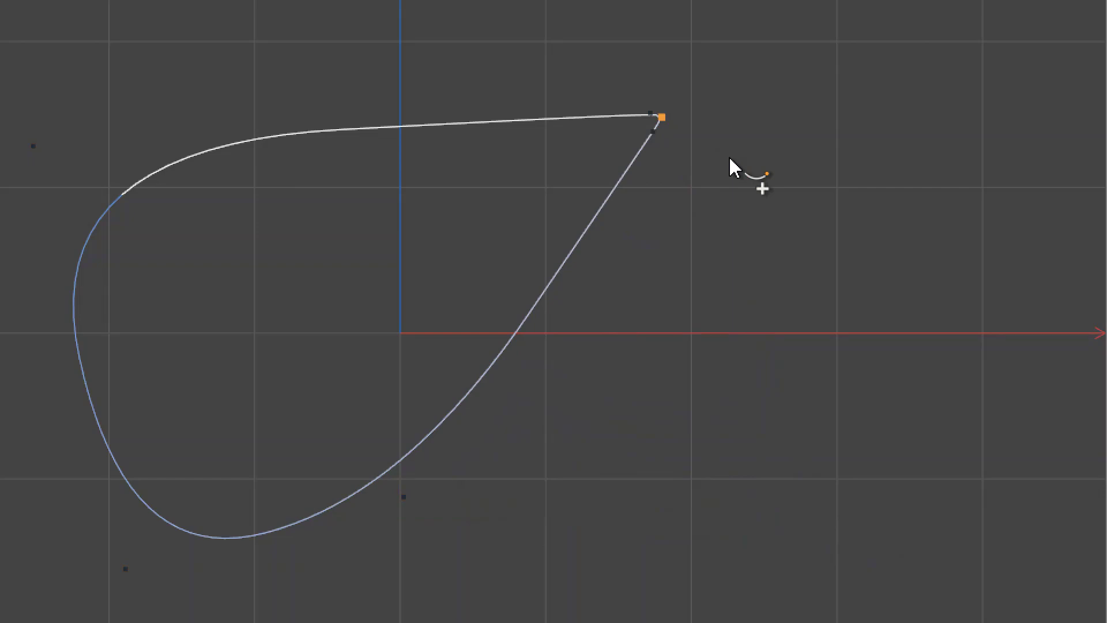
pyautogui.click(765, 320)
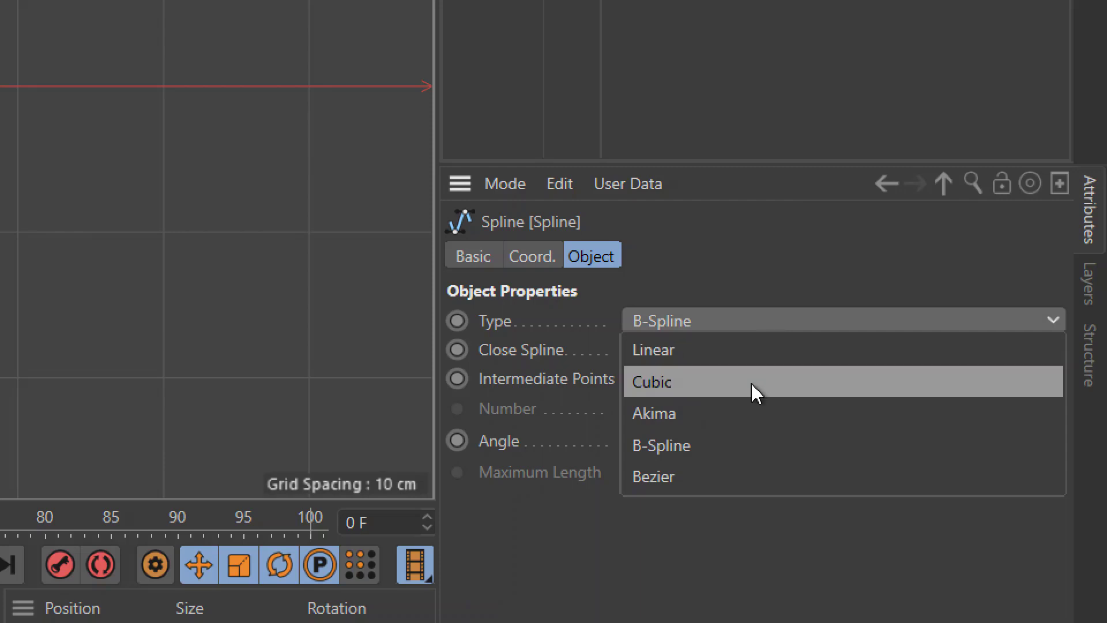
pyautogui.click(765, 447)
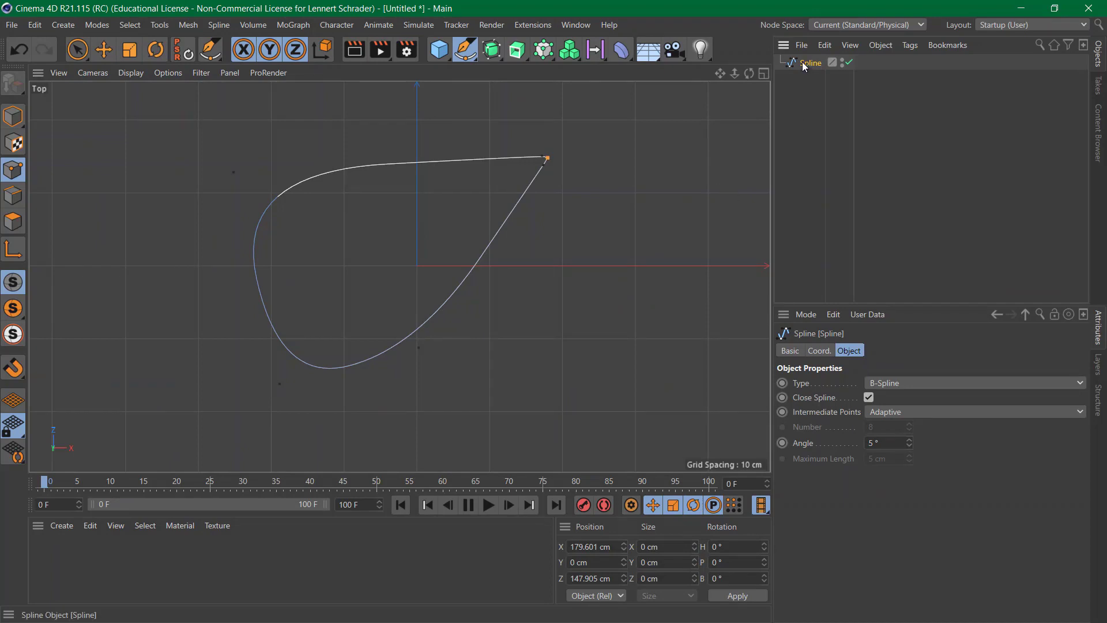
# Delete the six-point spline and set the Spline Pen's type to B-Spline
pyautogui.press('Delete')
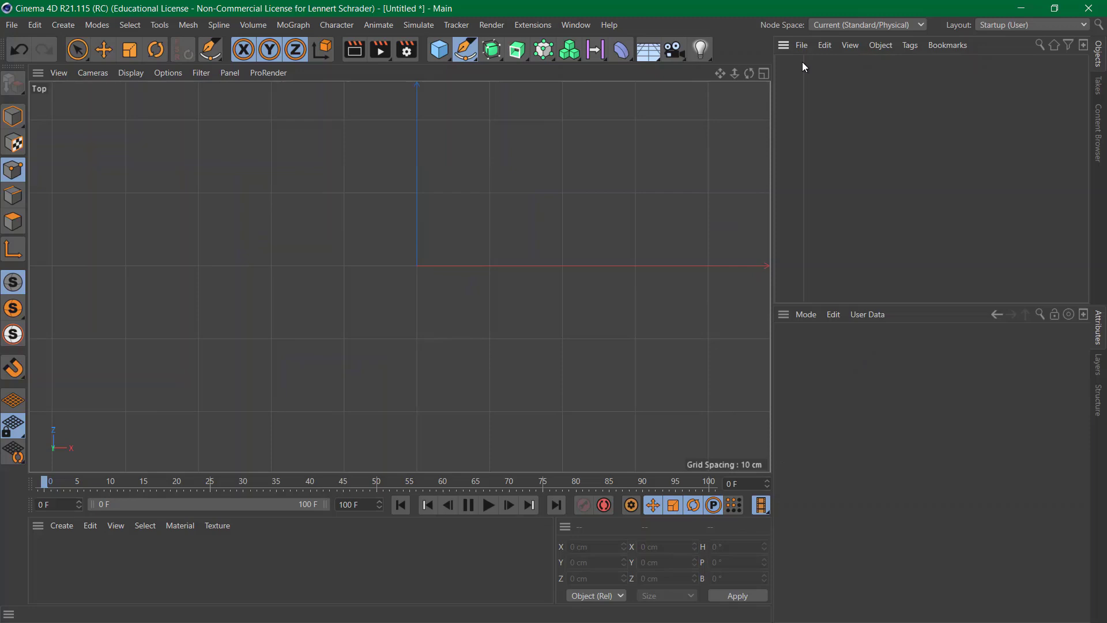
pyautogui.click(465, 50)
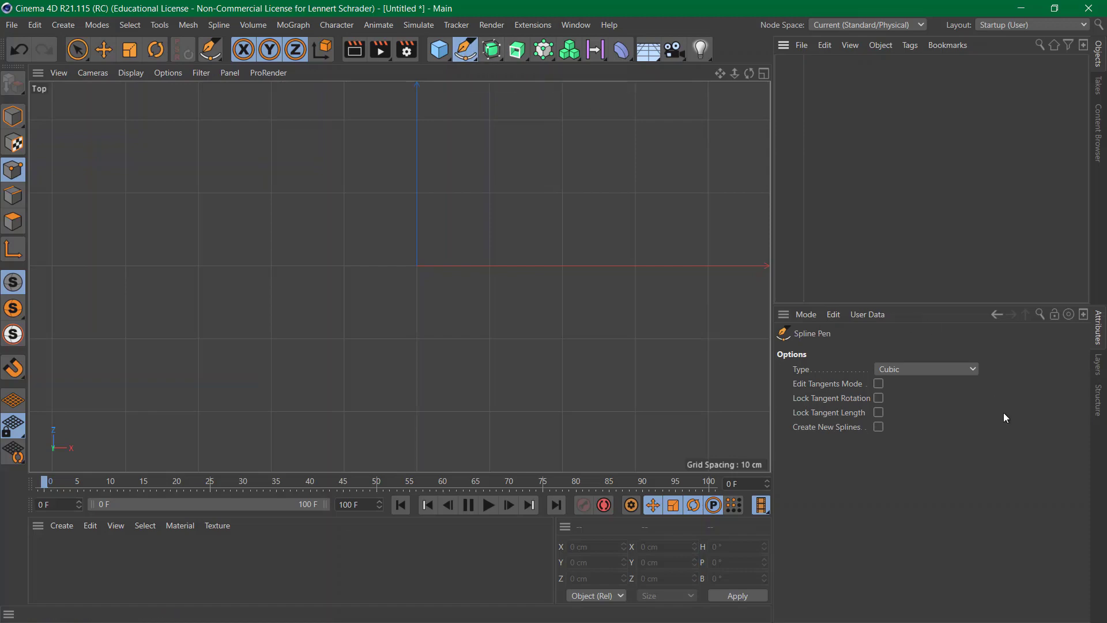
pyautogui.click(893, 369)
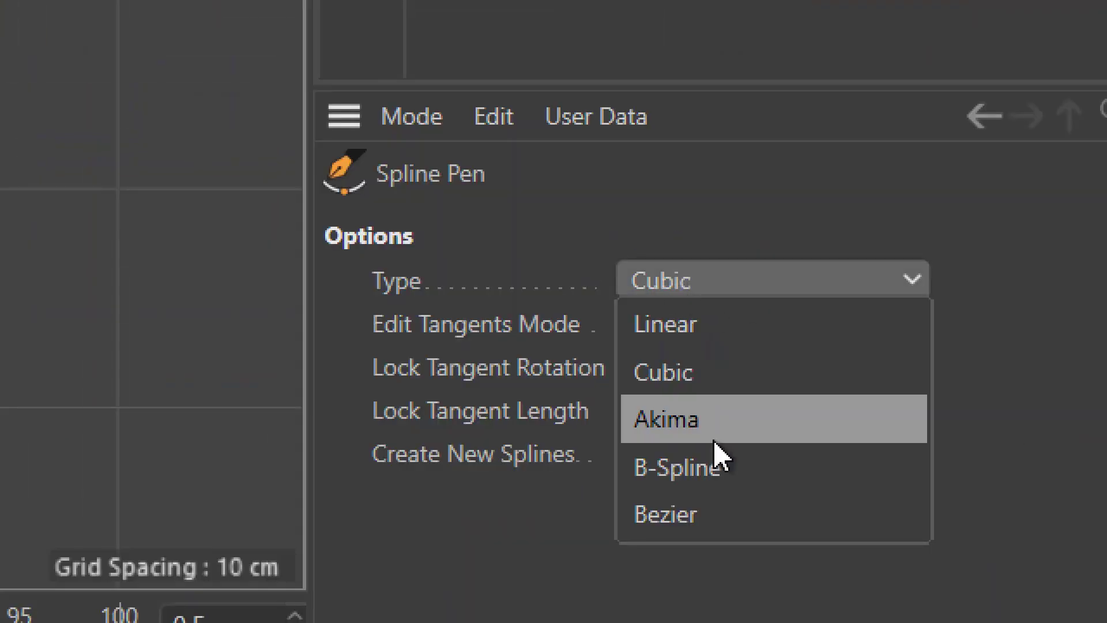
pyautogui.click(719, 466)
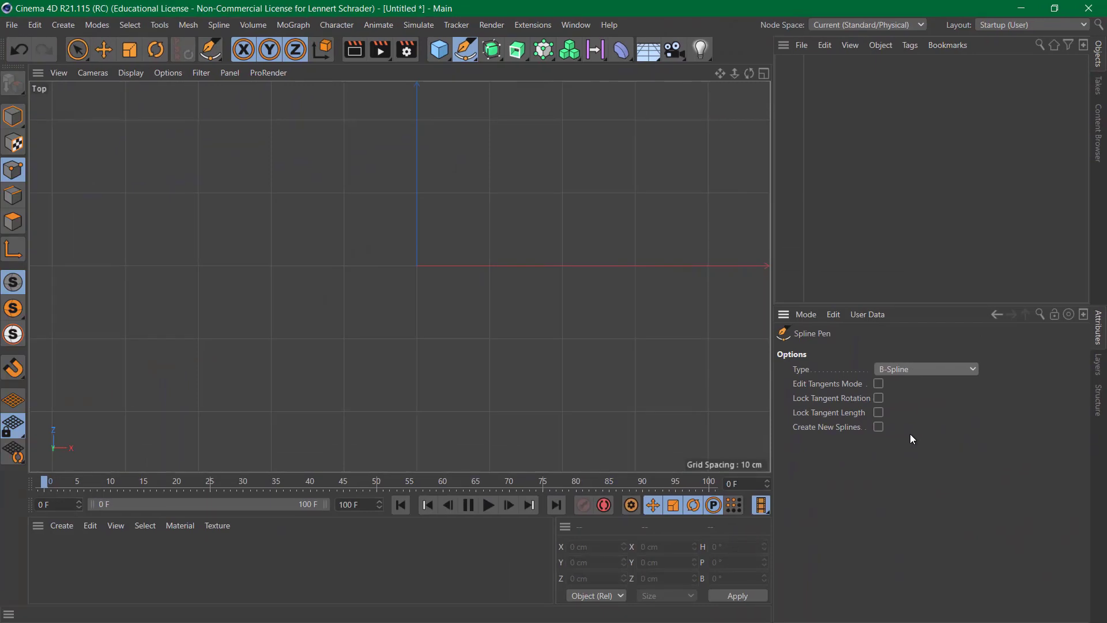
# Draw a closed eight-point B-Spline around the origin, starting at about X -219 cm, Z 103 cm
pyautogui.click(257, 190)
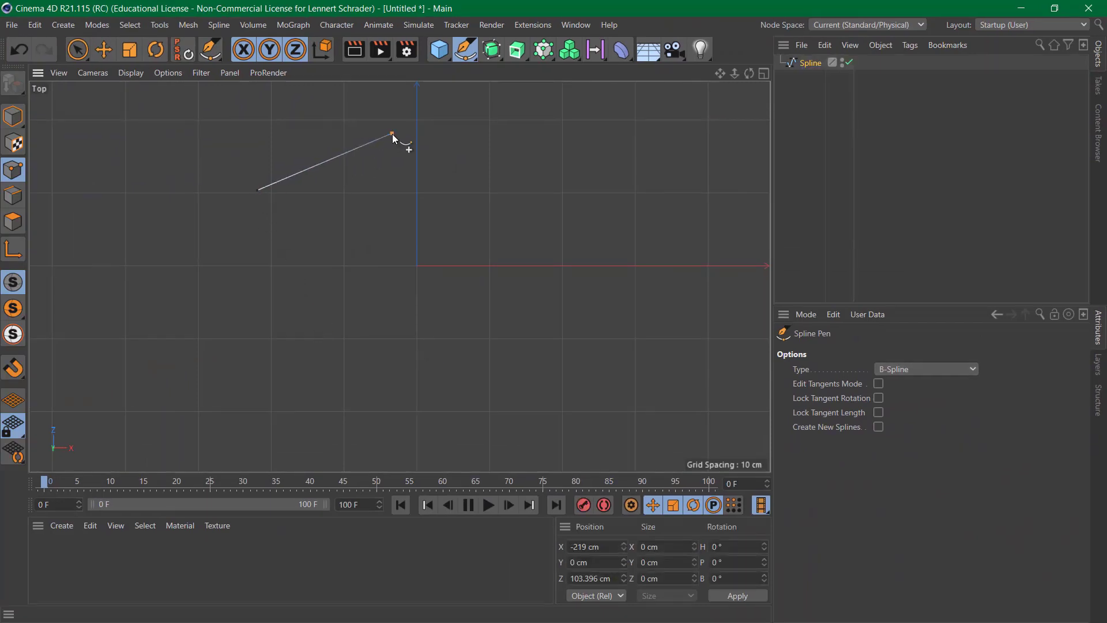
pyautogui.click(393, 133)
pyautogui.click(584, 137)
pyautogui.click(638, 246)
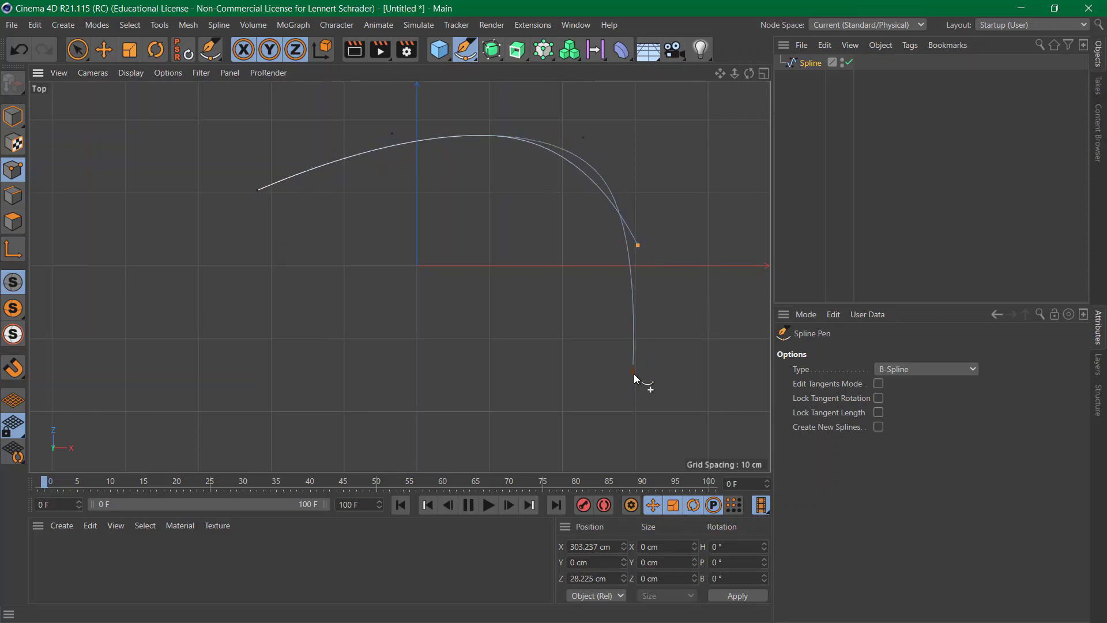
pyautogui.click(621, 413)
pyautogui.click(418, 280)
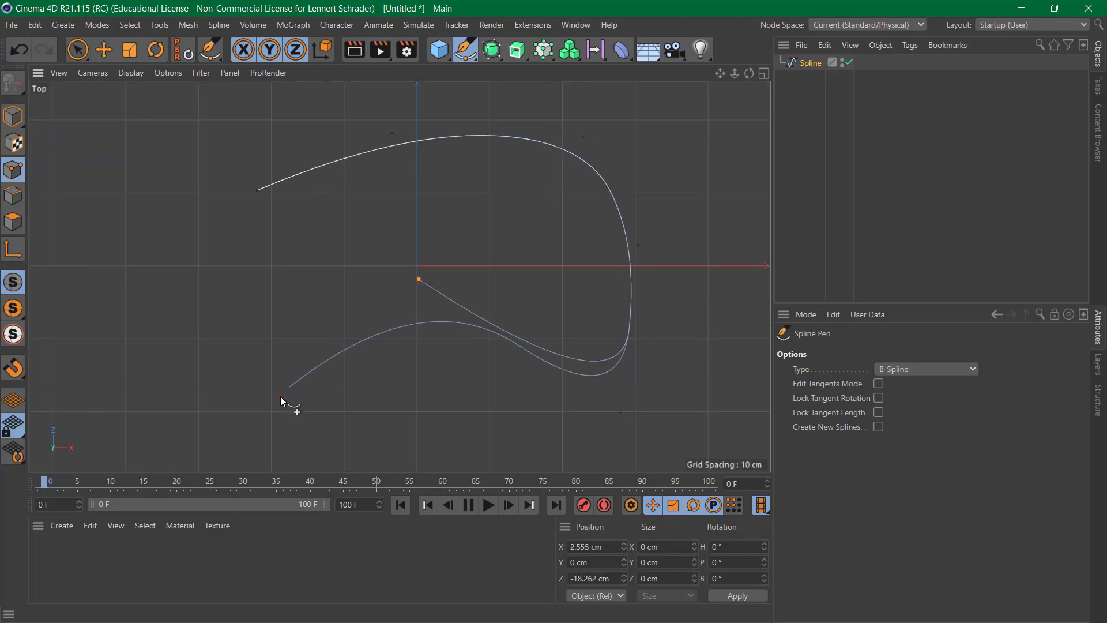
pyautogui.click(279, 397)
pyautogui.click(148, 323)
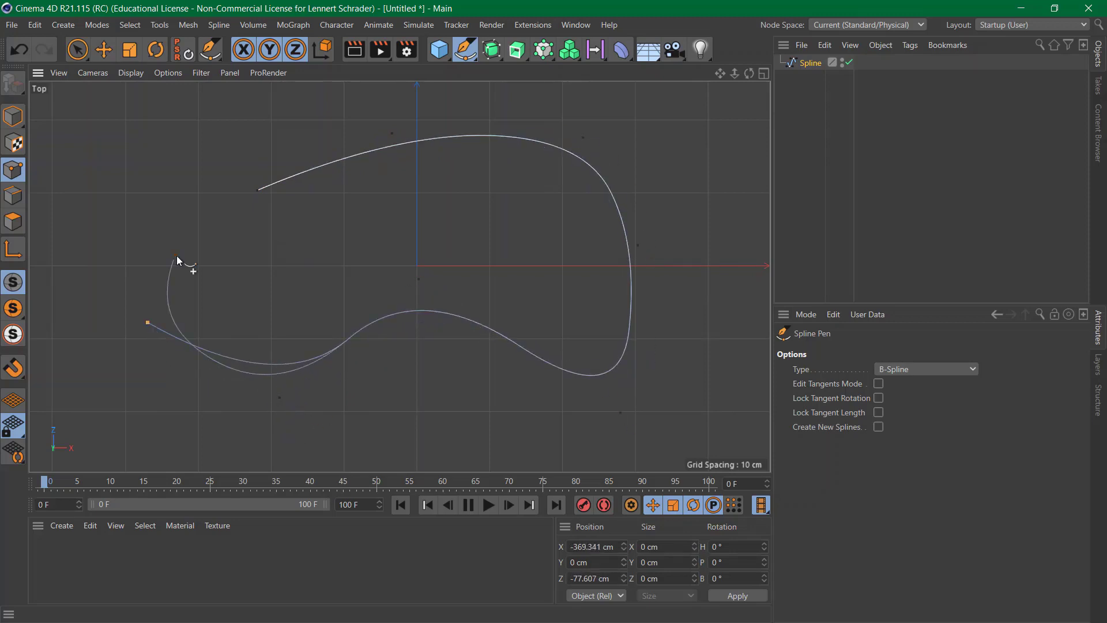
pyautogui.click(257, 191)
# Reshape the closed B-Spline by moving its first point outward, the second inward, the third outward and the fourth and fifth slightly upward
pyautogui.moveTo(258, 190); pyautogui.dragTo(182, 131)
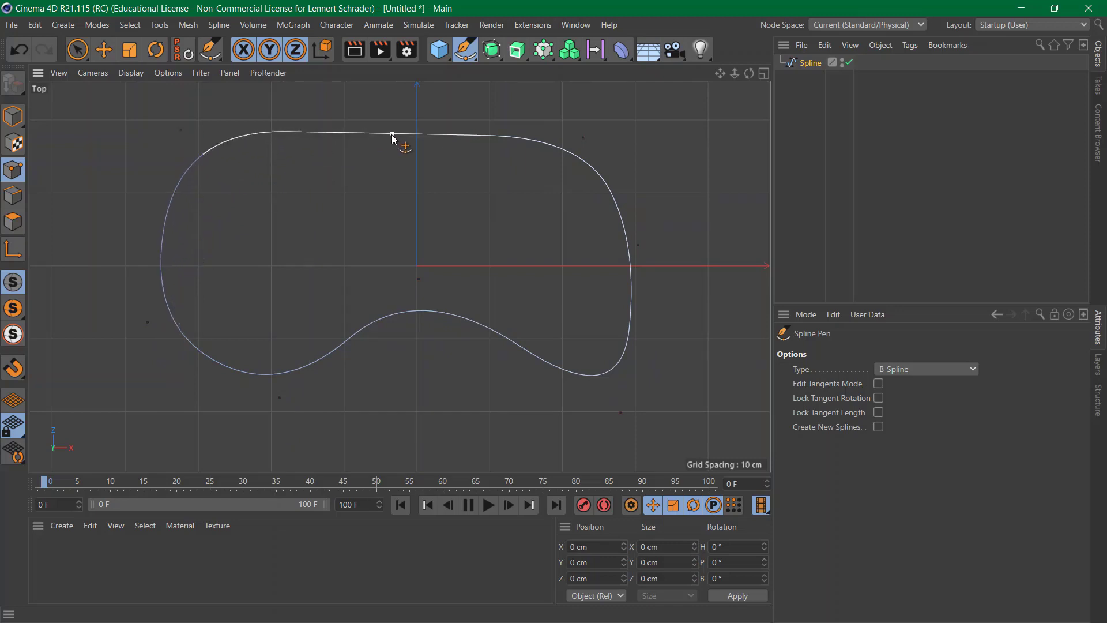
pyautogui.moveTo(392, 133); pyautogui.dragTo(410, 180)
pyautogui.moveTo(584, 138); pyautogui.dragTo(596, 88)
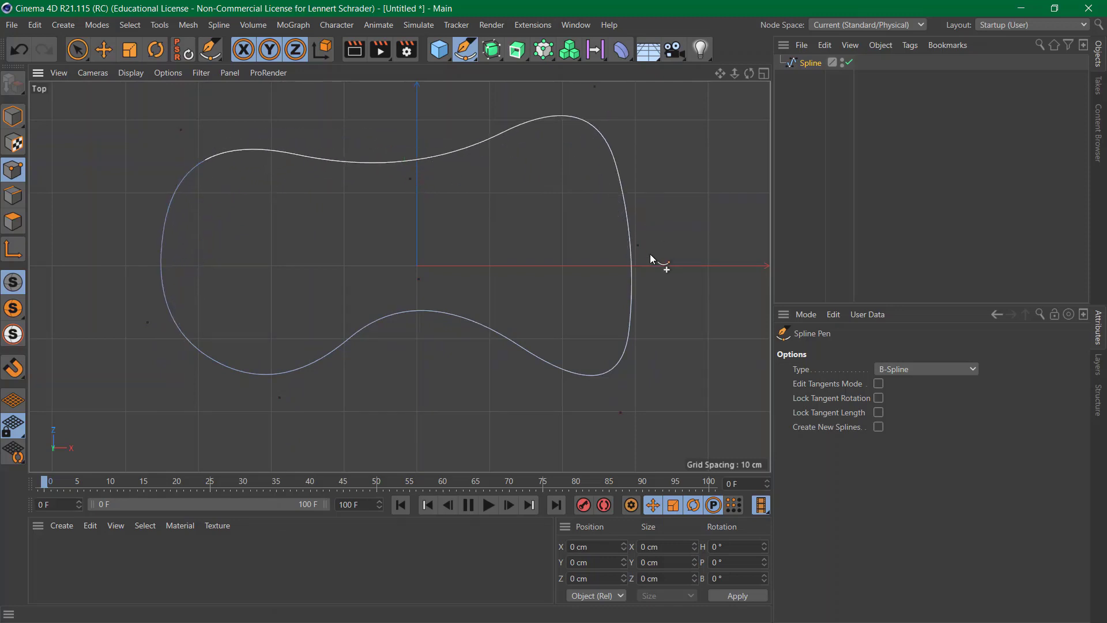
pyautogui.moveTo(639, 246); pyautogui.dragTo(663, 198)
pyautogui.moveTo(620, 412); pyautogui.dragTo(626, 376)
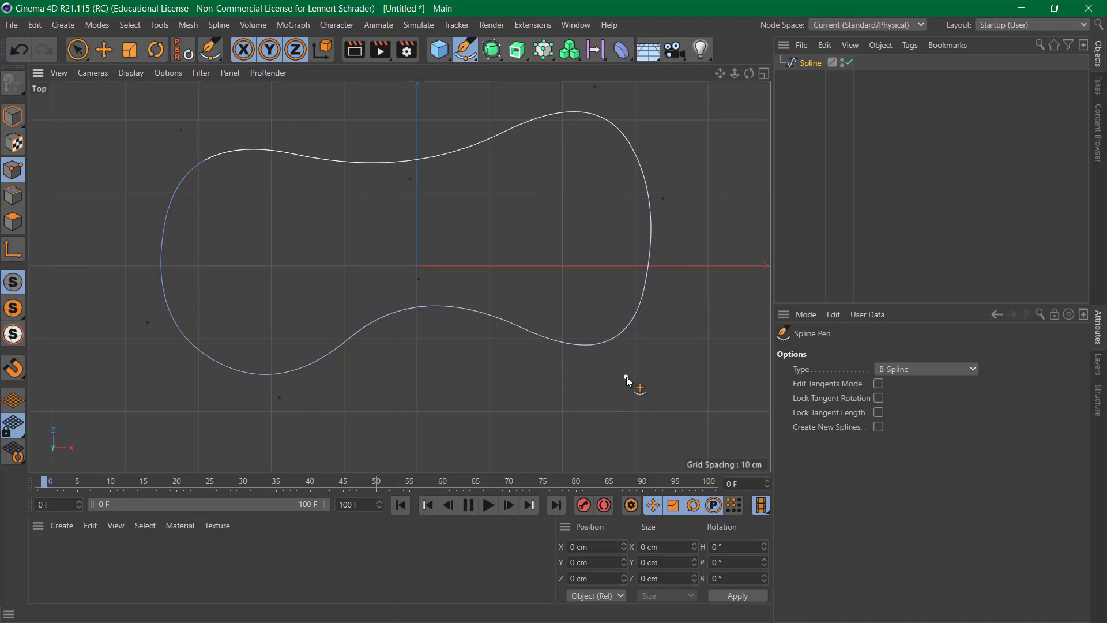
pyautogui.moveTo(279, 398); pyautogui.dragTo(277, 394)
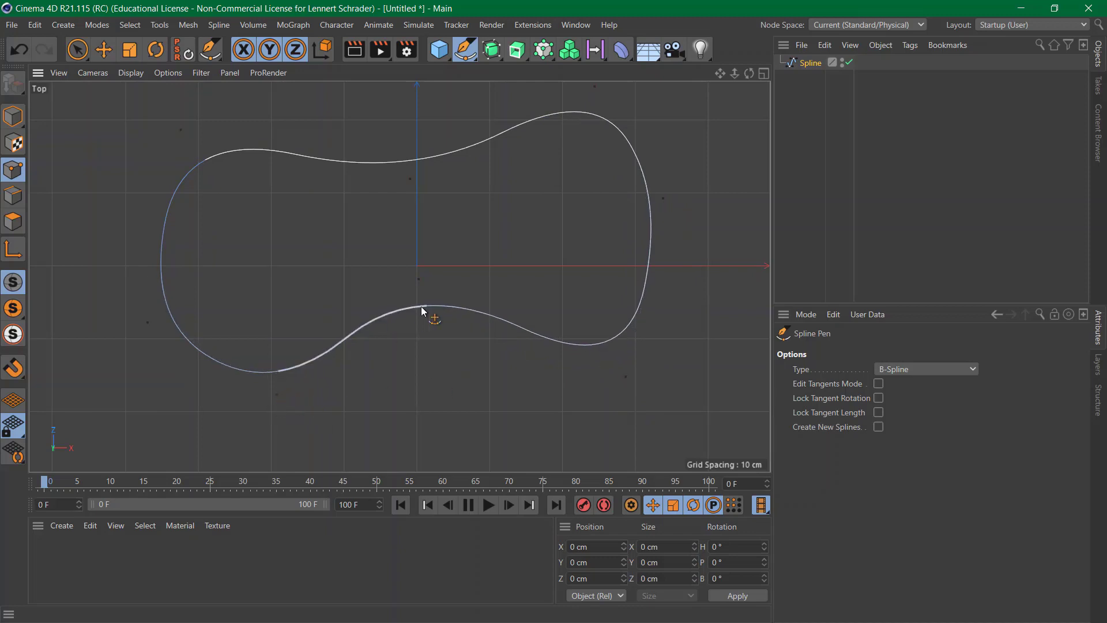
pyautogui.click(419, 282)
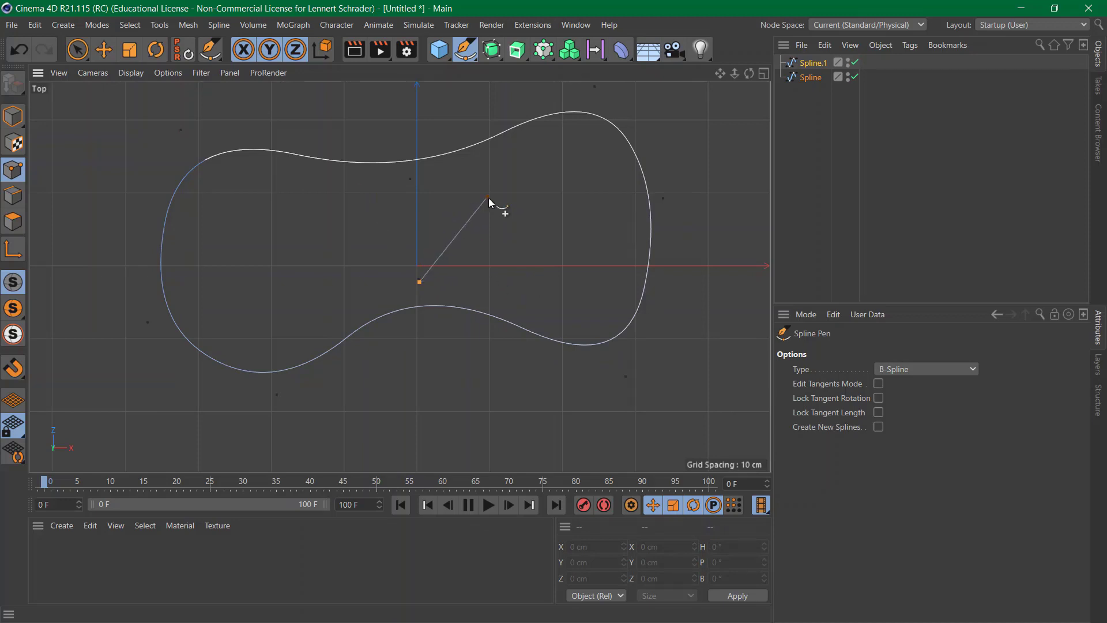
pyautogui.hotkey('ctrl', 'z')
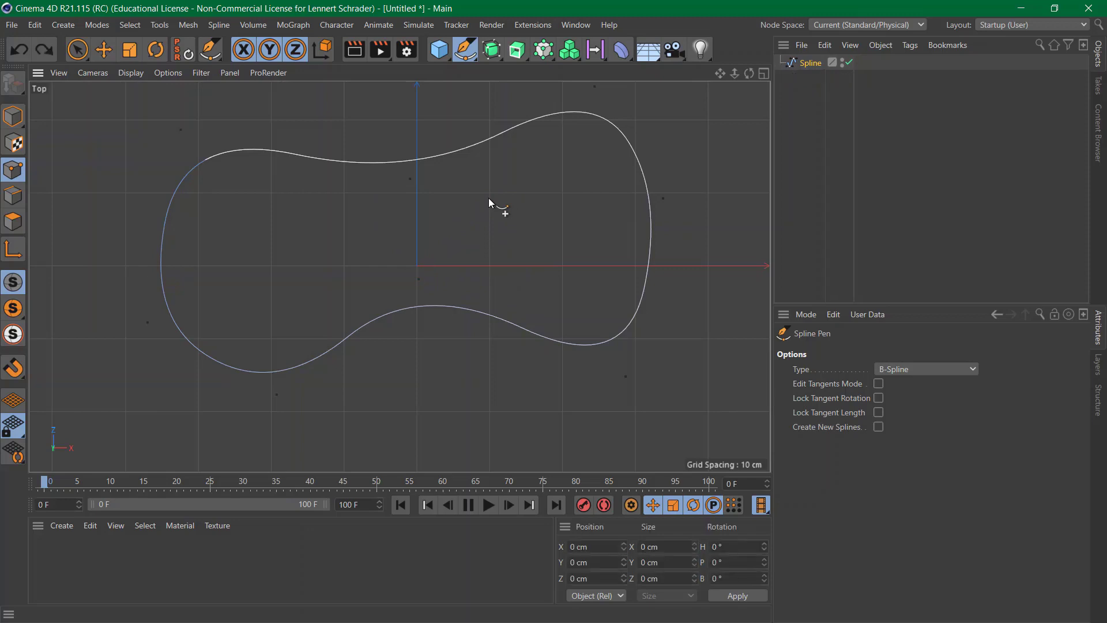
pyautogui.hotkey('ctrl', 'z')
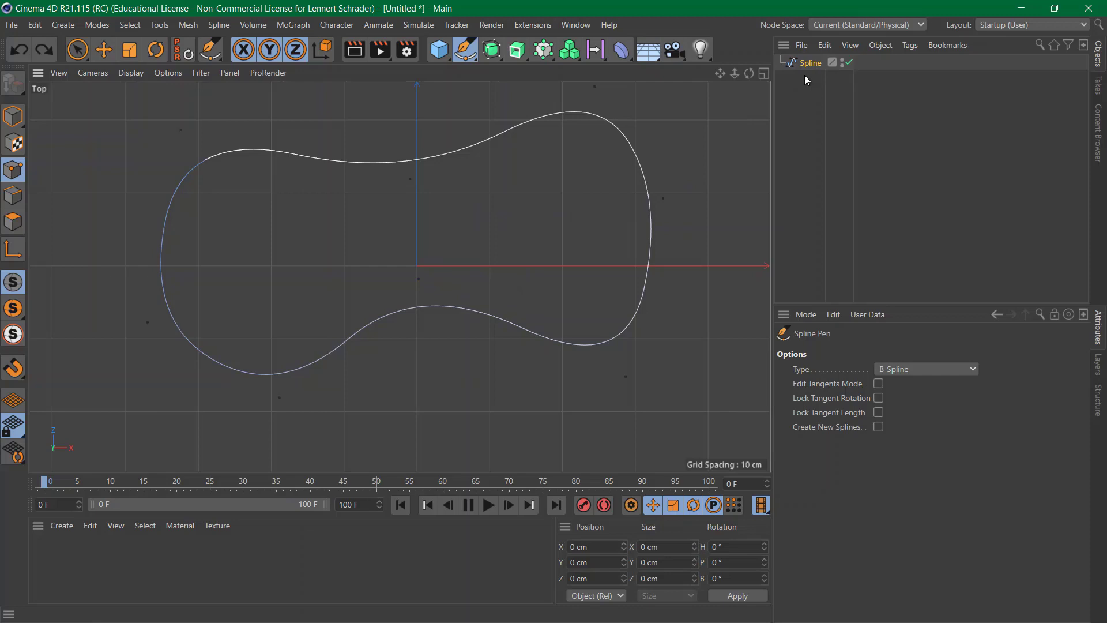
# Switch to the maximized Perspective view and add an Extrude generator to the scene
pyautogui.click(764, 75)
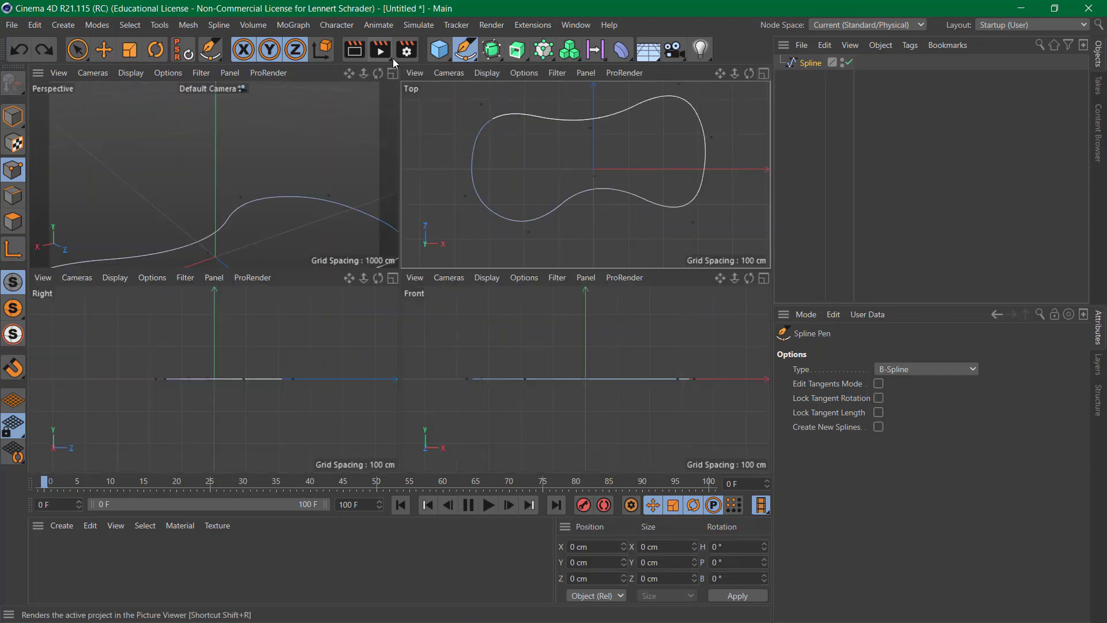
pyautogui.click(394, 74)
pyautogui.keyDown('alt'); pyautogui.moveTo(447, 267); pyautogui.dragTo(351, 296, button='right'); pyautogui.keyUp('alt')
pyautogui.keyDown('alt'); pyautogui.moveTo(351, 297); pyautogui.dragTo(386, 282, button='middle'); pyautogui.keyUp('alt')
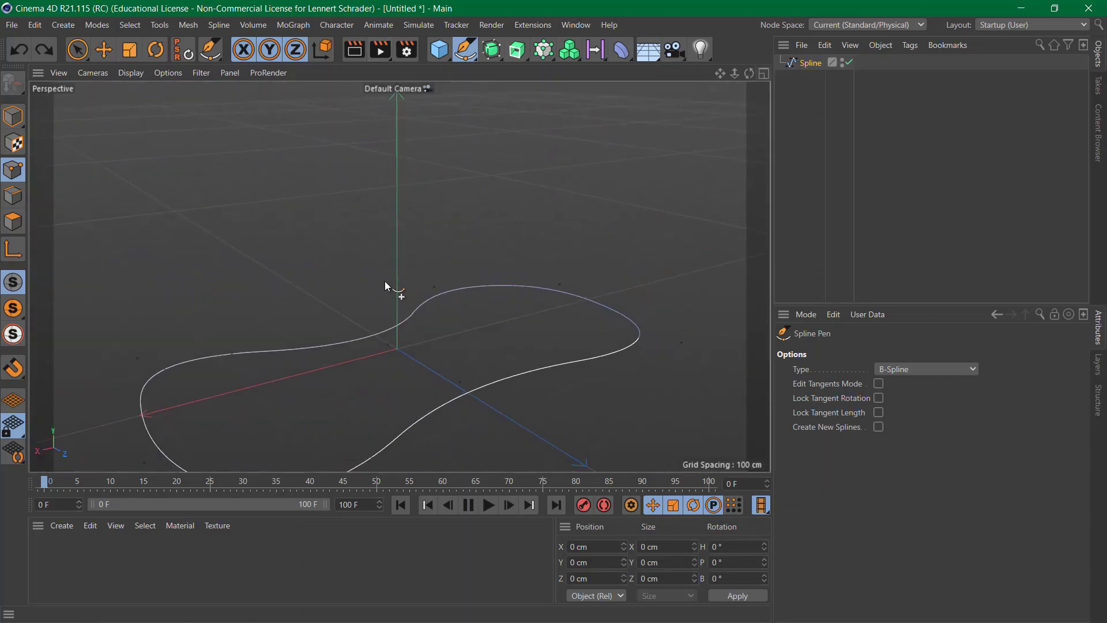
pyautogui.keyDown('alt'); pyautogui.moveTo(386, 282); pyautogui.dragTo(349, 378); pyautogui.keyUp('alt')
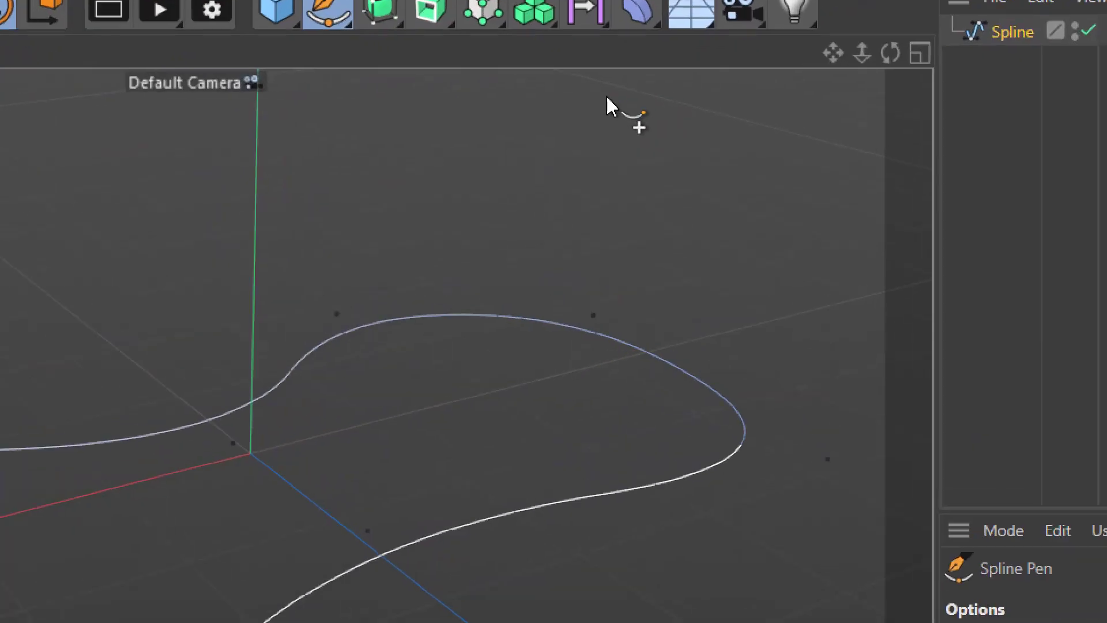
pyautogui.click(415, 124)
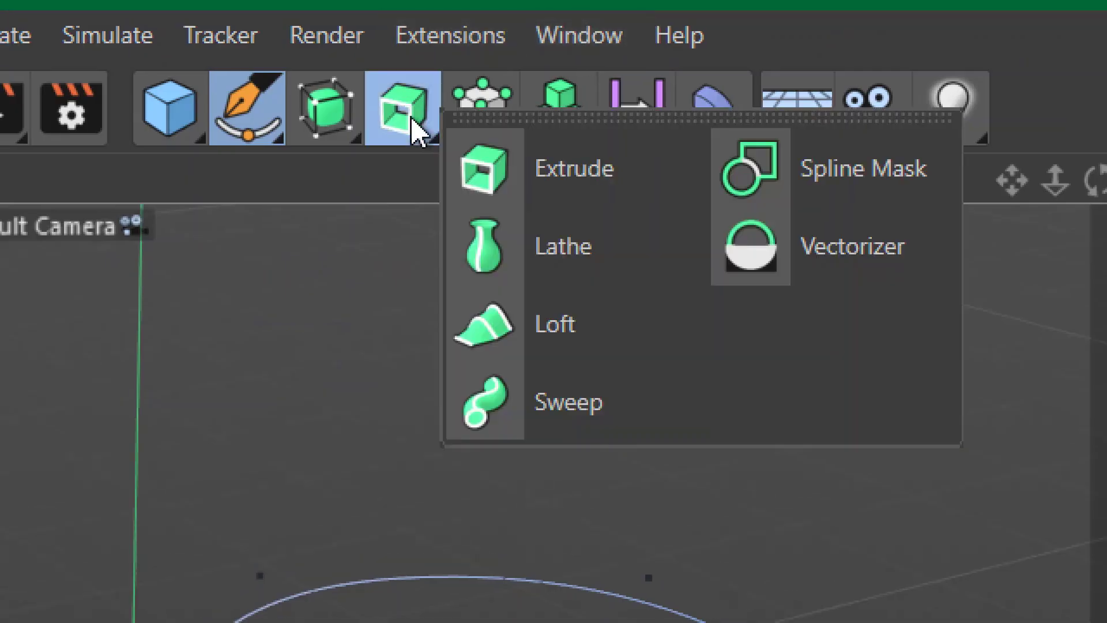
pyautogui.click(622, 168)
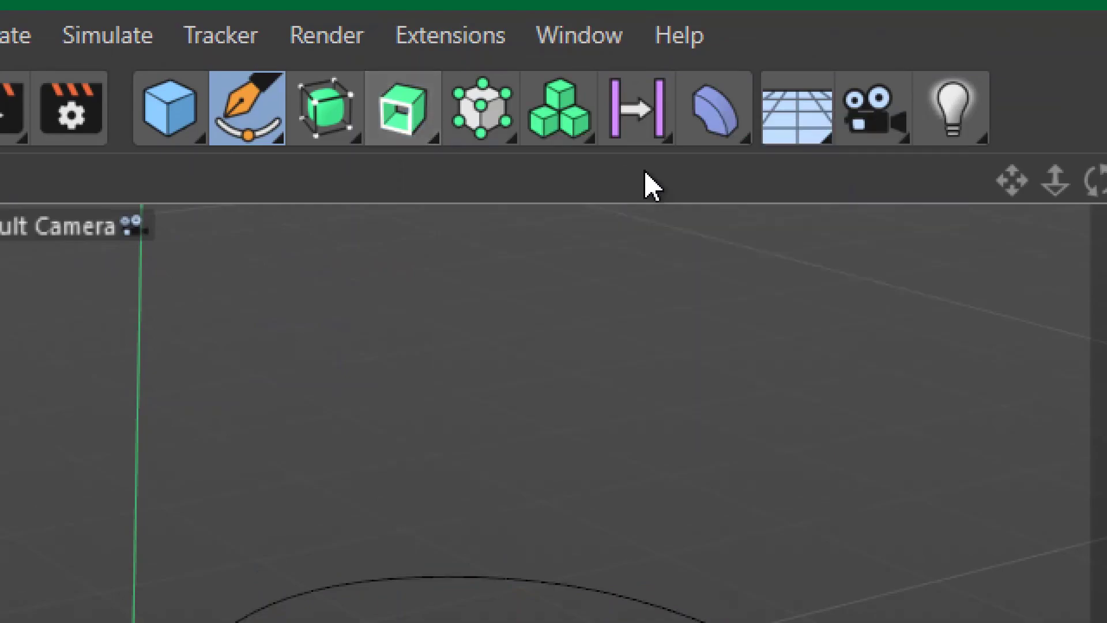
# Make the closed B-Spline a child of the Extrude generator and orbit around the resulting shape
pyautogui.click(201, 138)
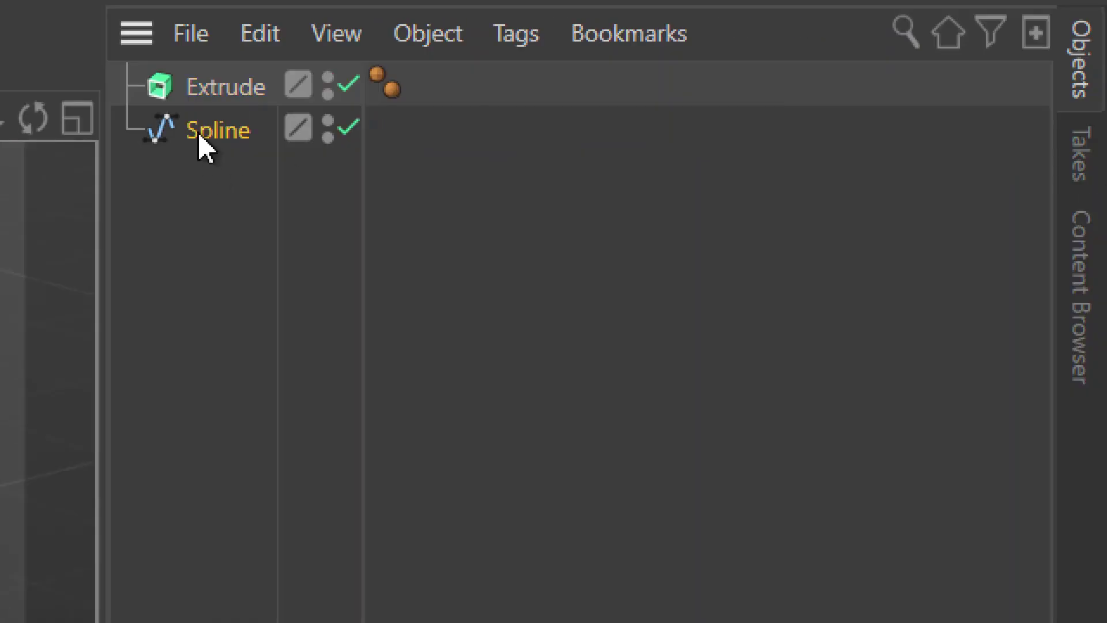
pyautogui.moveTo(199, 136); pyautogui.dragTo(194, 96)
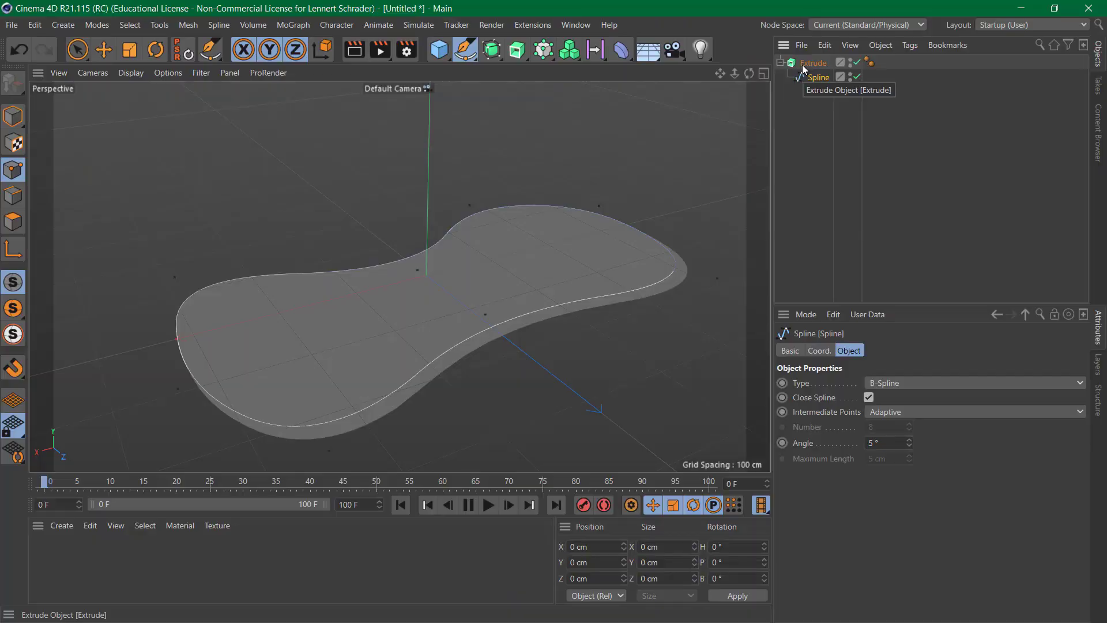
pyautogui.click(814, 148)
pyautogui.keyDown('alt'); pyautogui.moveTo(542, 286); pyautogui.dragTo(594, 288); pyautogui.keyUp('alt')
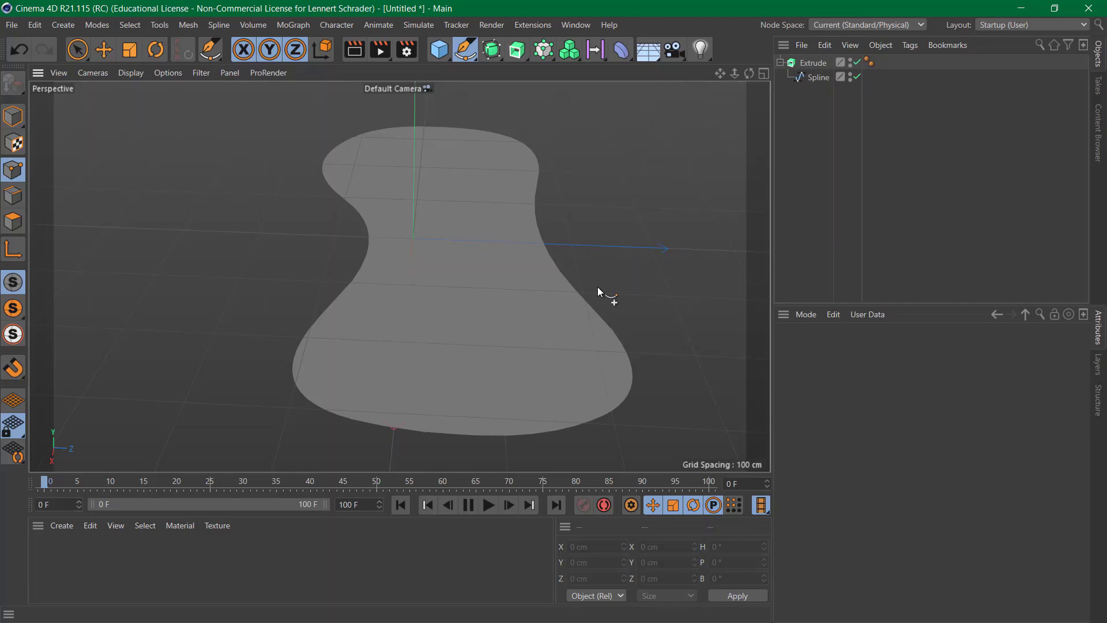
# Select the Extrude generator and toggle it off and on to compare the bare spline with the extruded shape
pyautogui.click(813, 62)
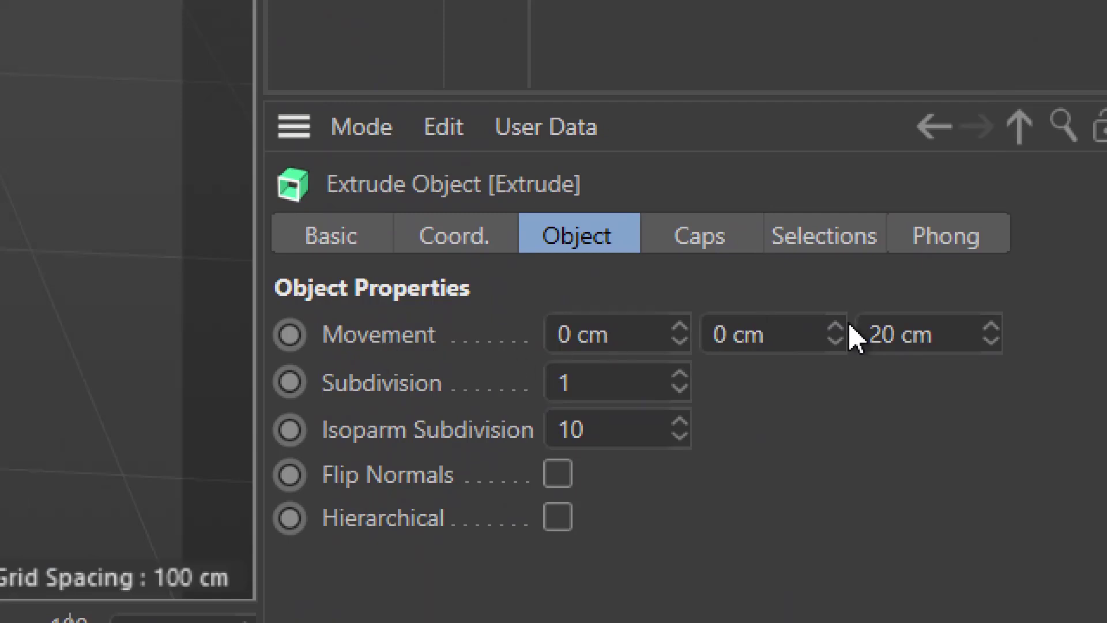
pyautogui.click(926, 335)
pyautogui.moveTo(925, 334); pyautogui.dragTo(719, 349)
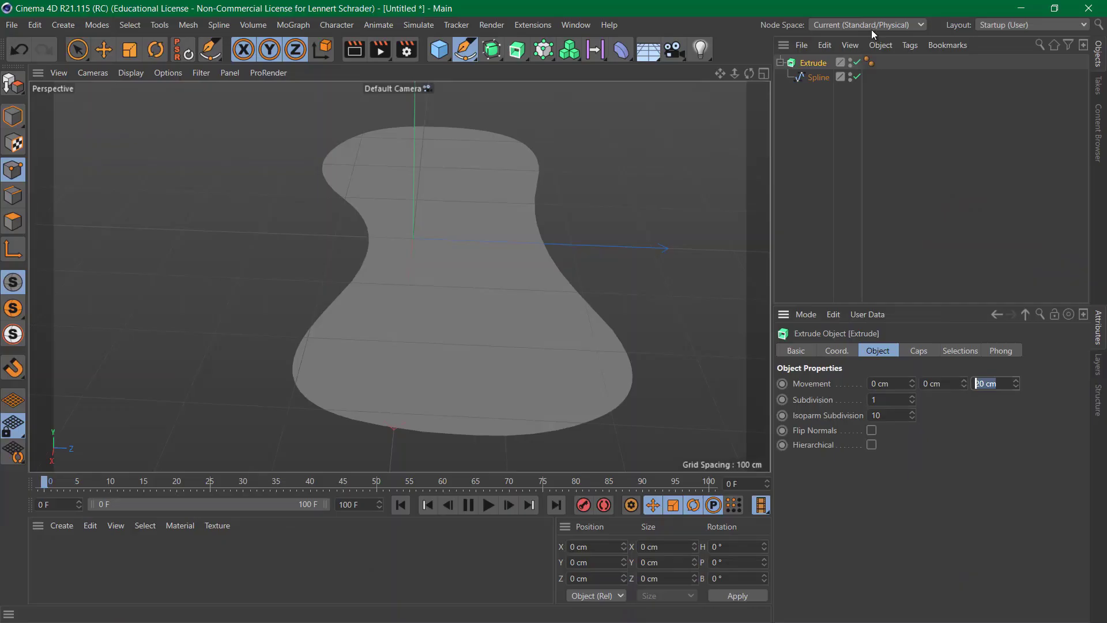
pyautogui.click(858, 62)
pyautogui.click(859, 63)
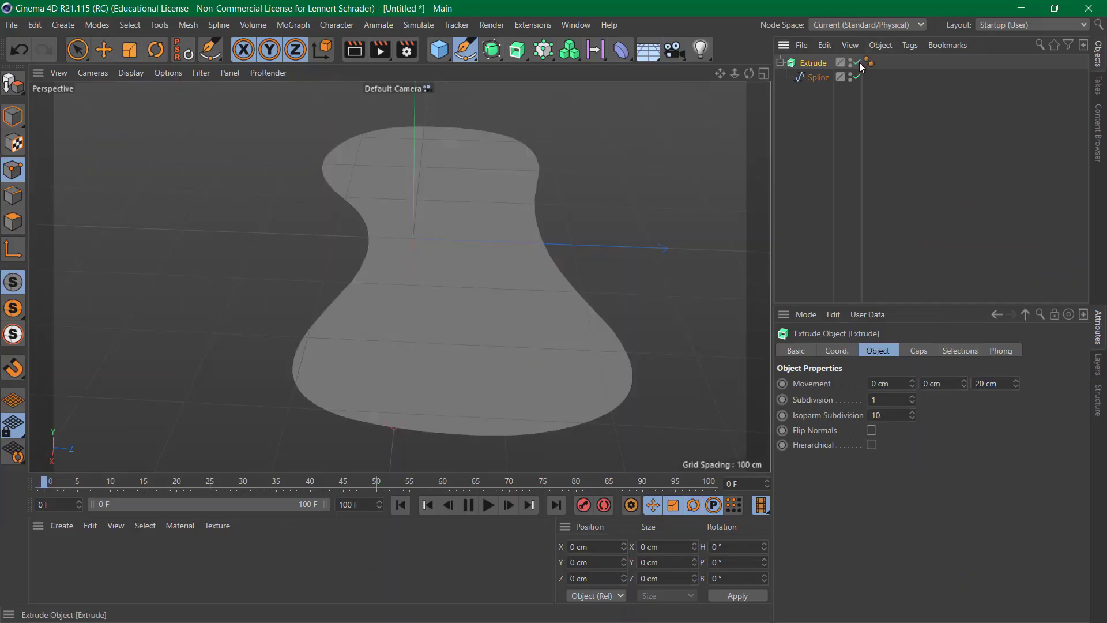
pyautogui.click(858, 63)
pyautogui.click(858, 63)
pyautogui.click(858, 63)
pyautogui.click(858, 64)
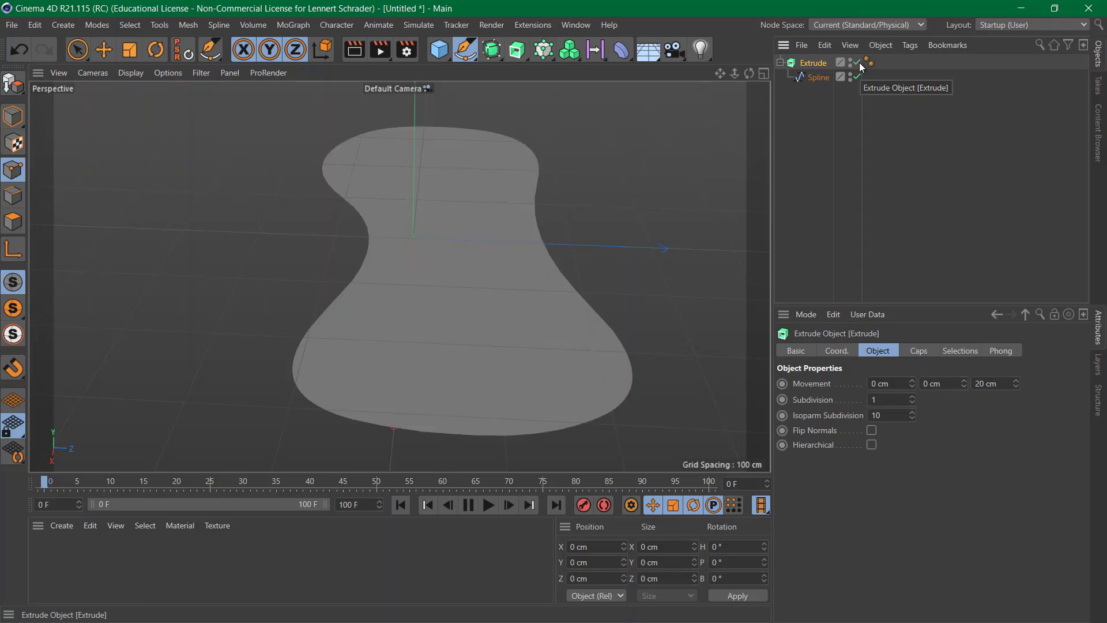
pyautogui.click(858, 64)
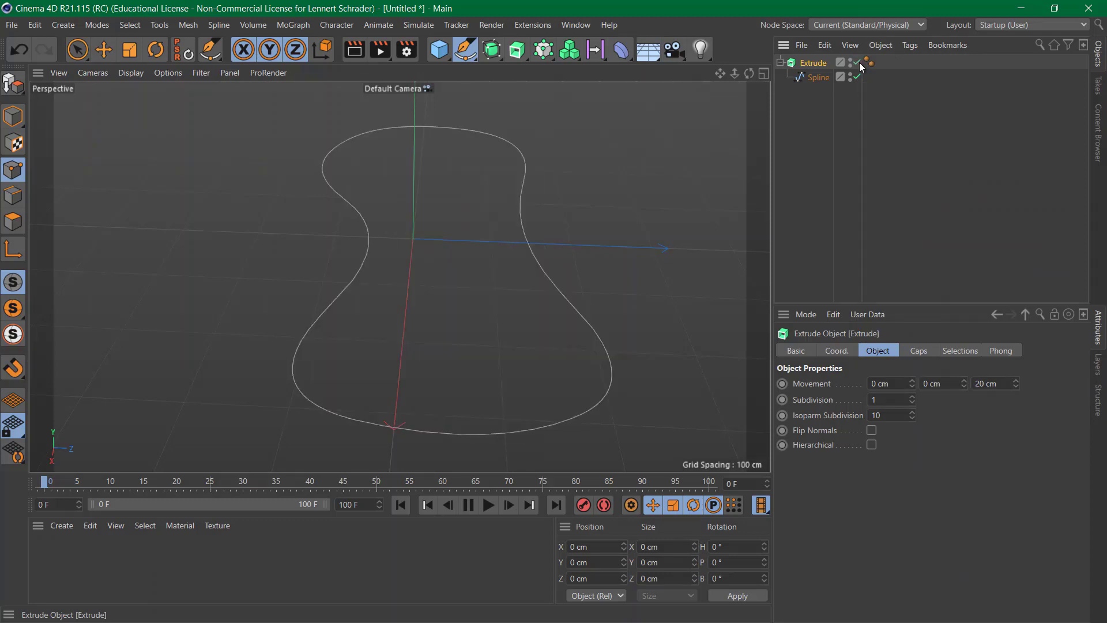
pyautogui.click(858, 64)
pyautogui.click(858, 64)
pyautogui.click(858, 63)
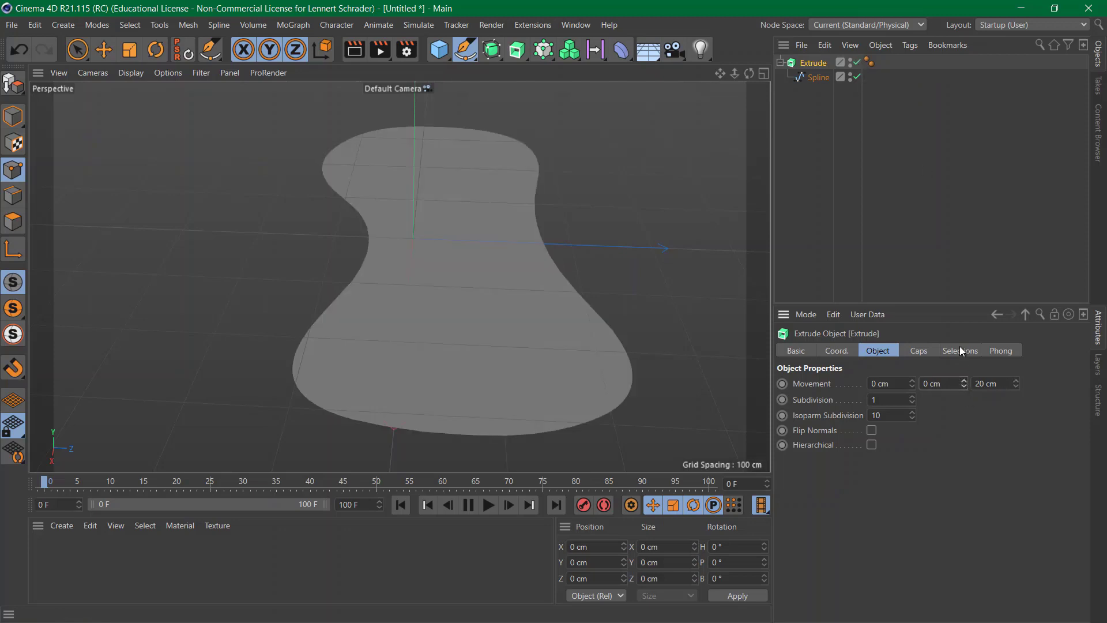
# Set the Extrude's Movement to 43 cm in Y and 0 cm in Z
pyautogui.moveTo(965, 379); pyautogui.dragTo(964, 404)
pyautogui.write('0')
pyautogui.press('Return')
pyautogui.keyDown('alt'); pyautogui.moveTo(573, 378); pyautogui.dragTo(483, 343); pyautogui.keyUp('alt')
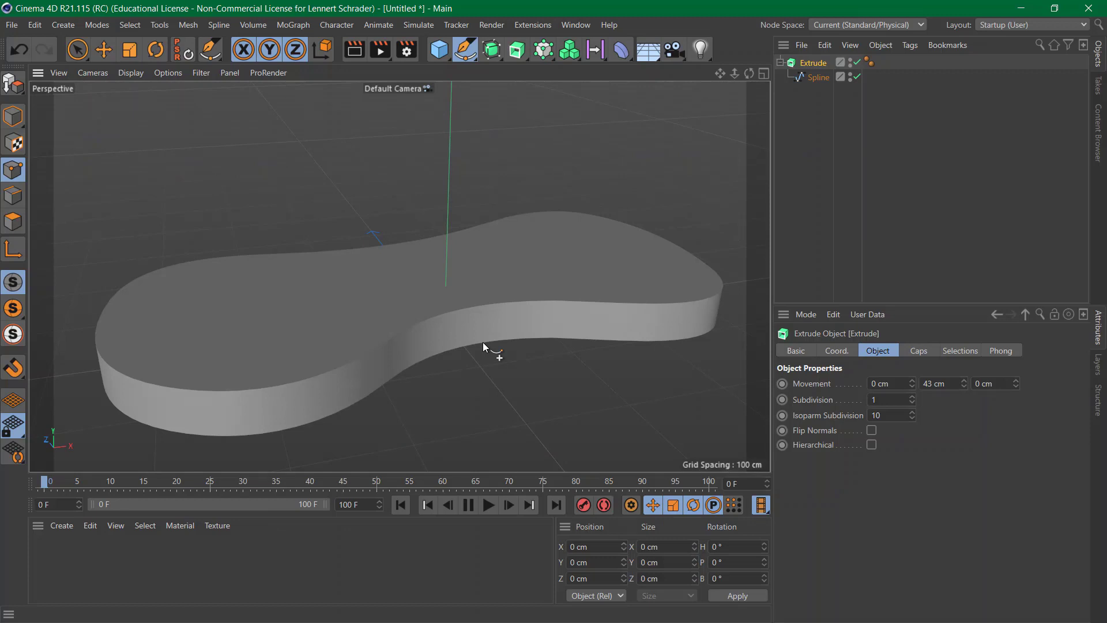
# Switch to Photoshop to view the sponge render 01_extrude.png, and return to Cinema 4D
pyautogui.hotkey('alt', 'Tab')
pyautogui.hotkey('alt', 'Tab')
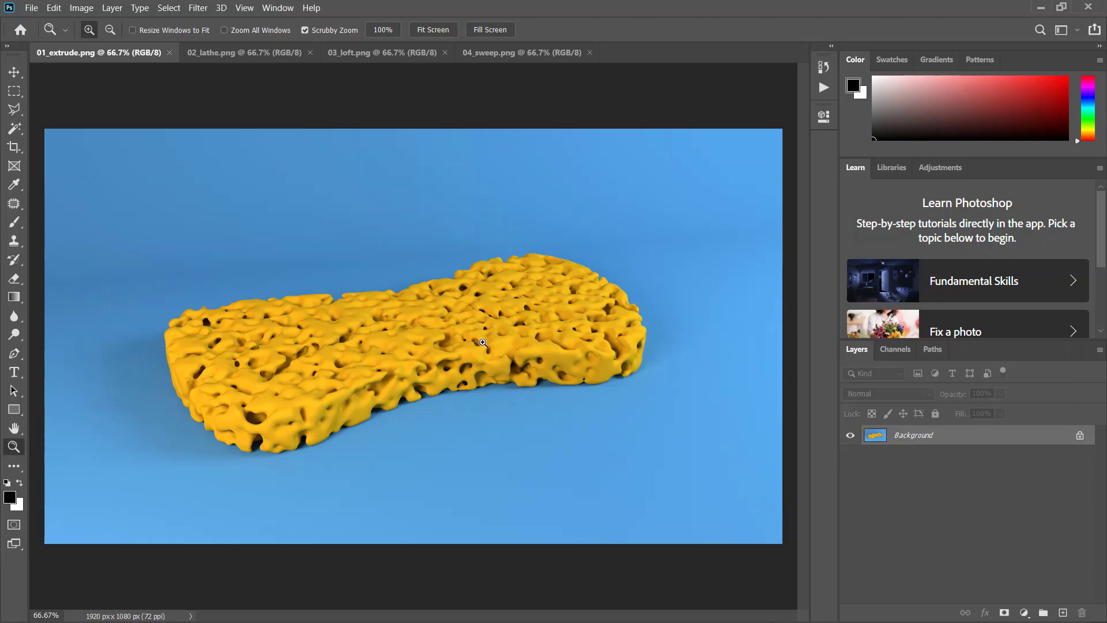
pyautogui.hotkey('alt', 'Tab')
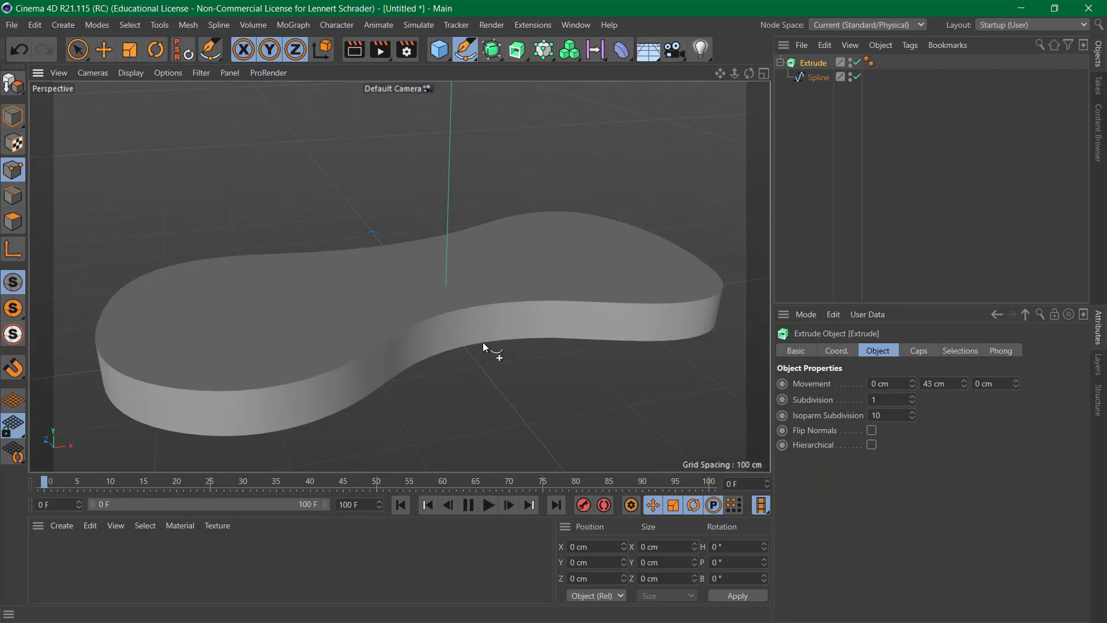
# Start a new project and add a Volume Builder and a Sphere to it
pyautogui.hotkey('ctrl', 'n')
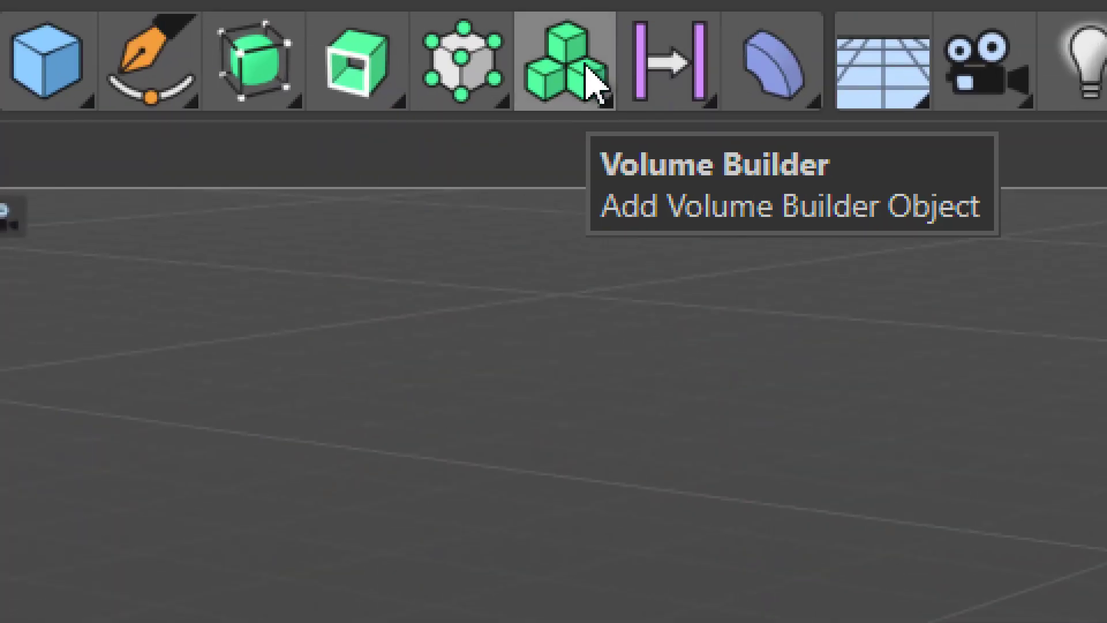
pyautogui.click(581, 81)
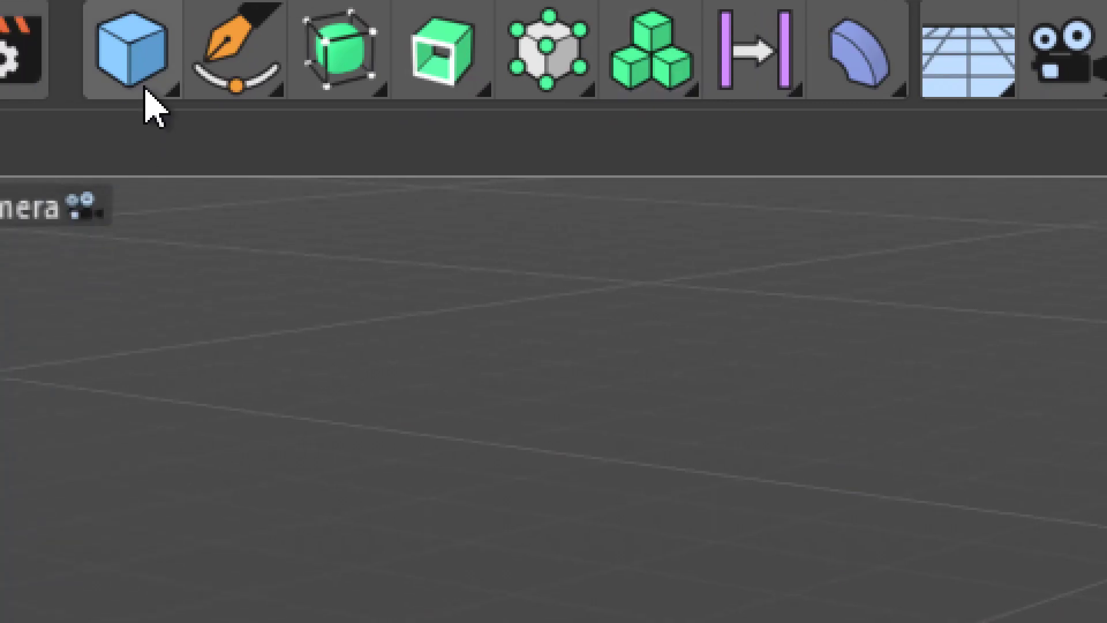
pyautogui.click(42, 92)
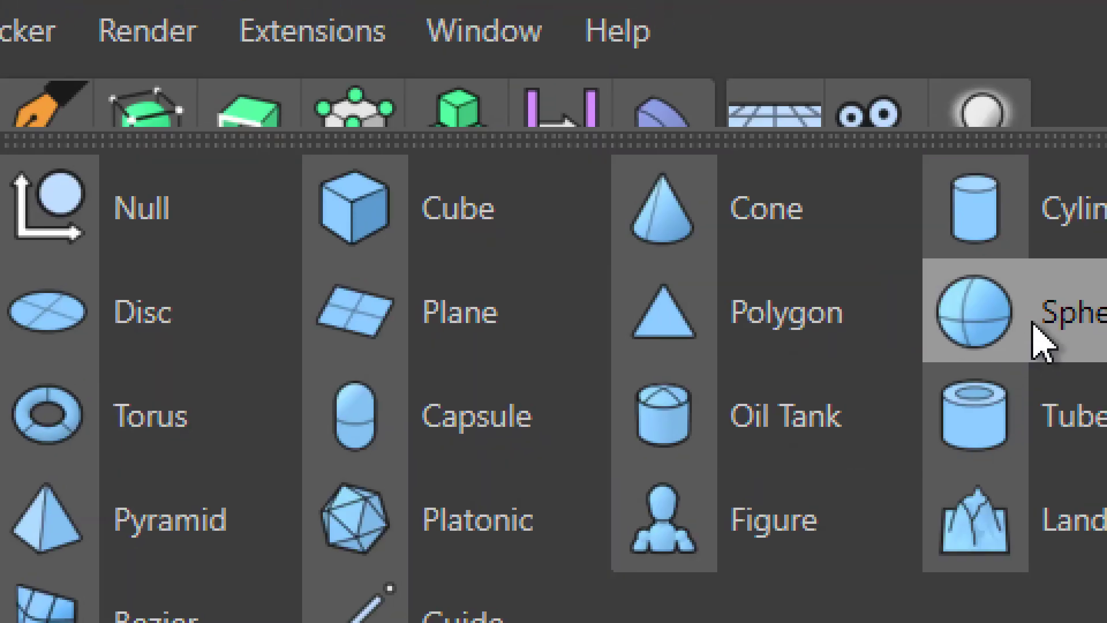
pyautogui.click(1090, 314)
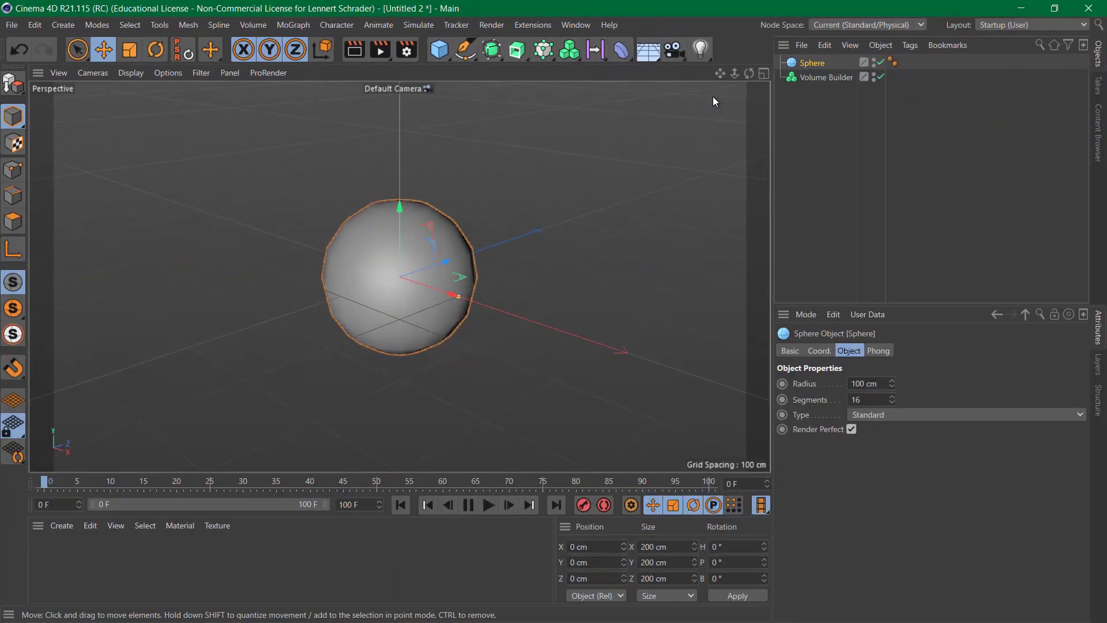
# Make the sphere a child of the Volume Builder and examine the voxel result closely
pyautogui.moveTo(819, 64); pyautogui.dragTo(816, 78)
pyautogui.click(817, 154)
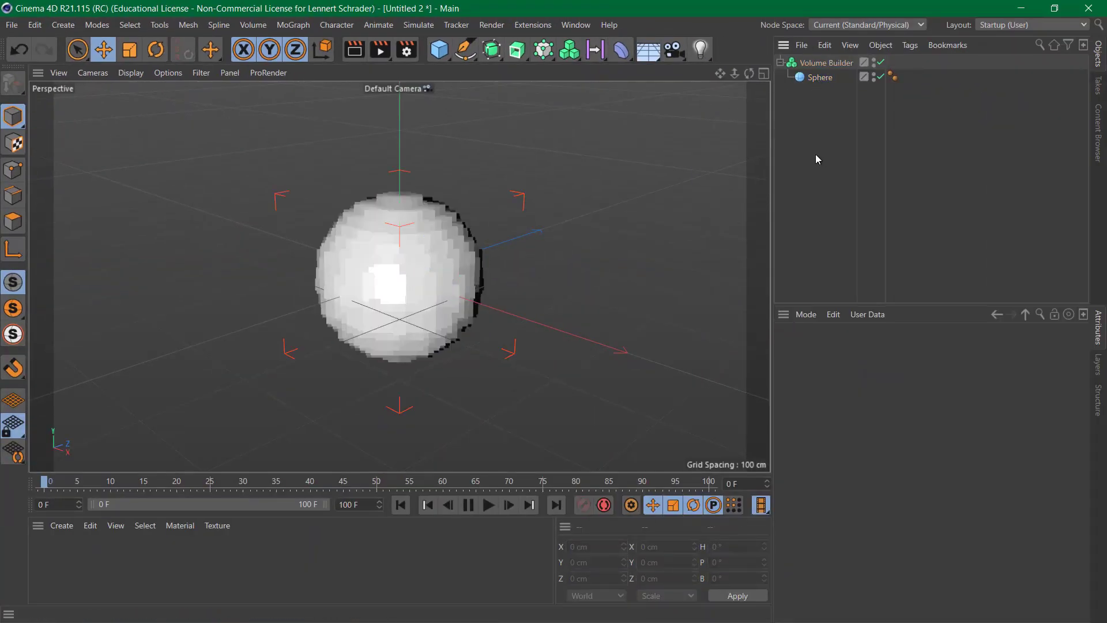
pyautogui.scroll(4, 487, 268)
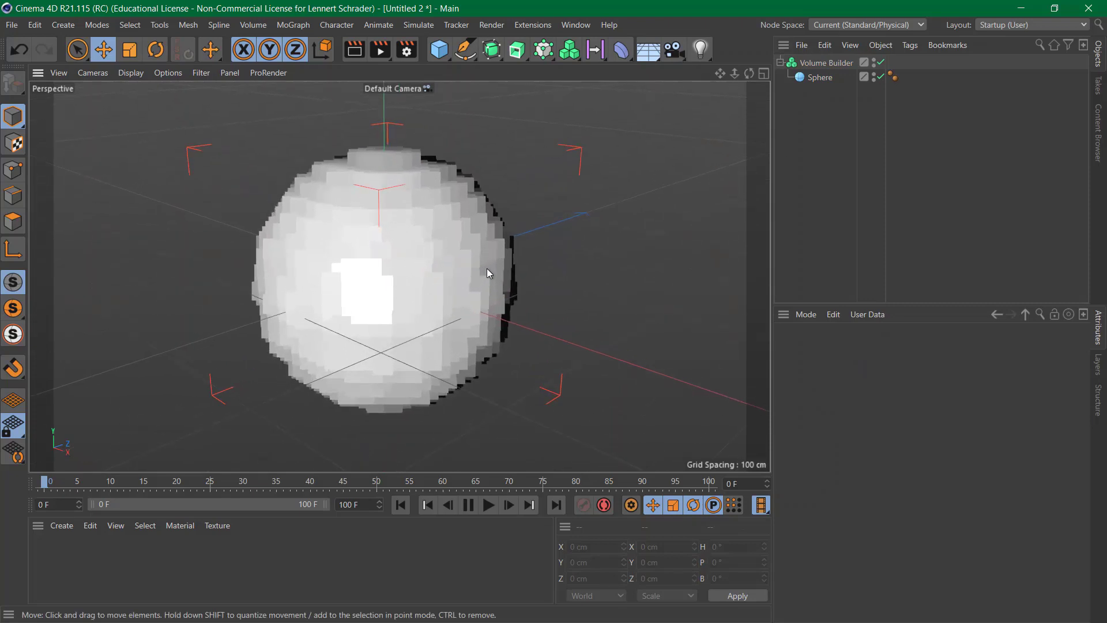
# Select the Volume Builder and open its Voxel Size value for inspection
pyautogui.click(820, 77)
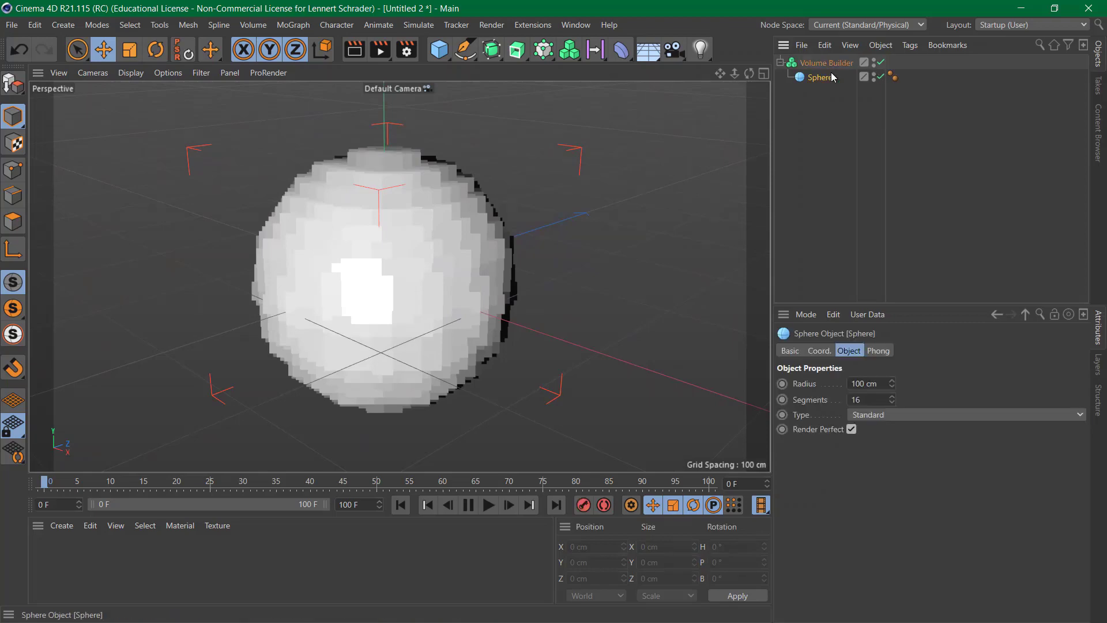
pyautogui.click(826, 62)
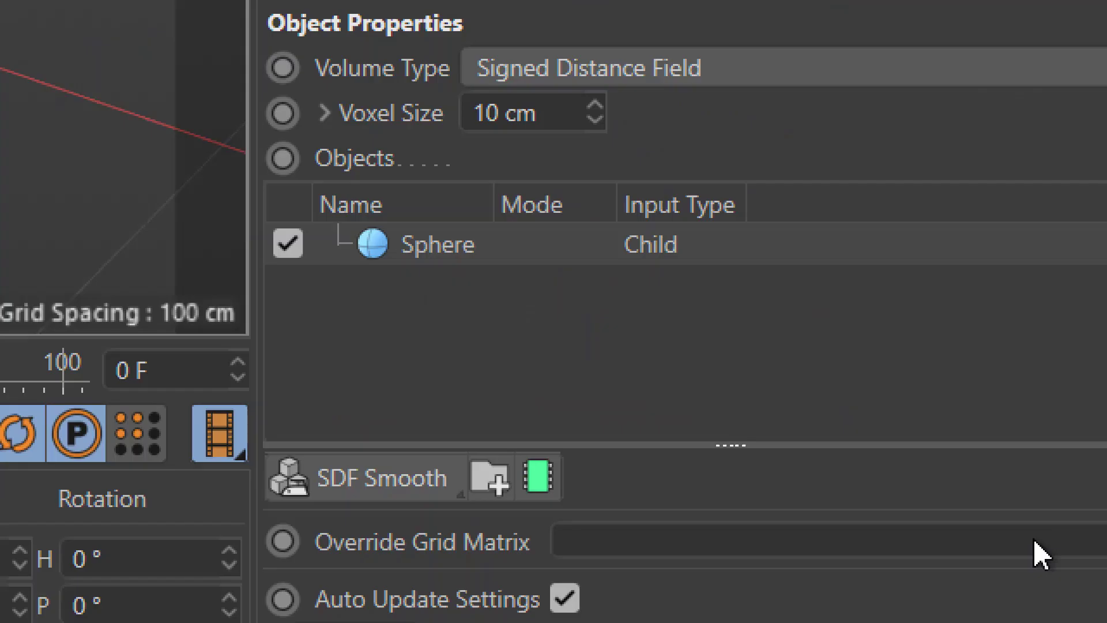
pyautogui.click(571, 119)
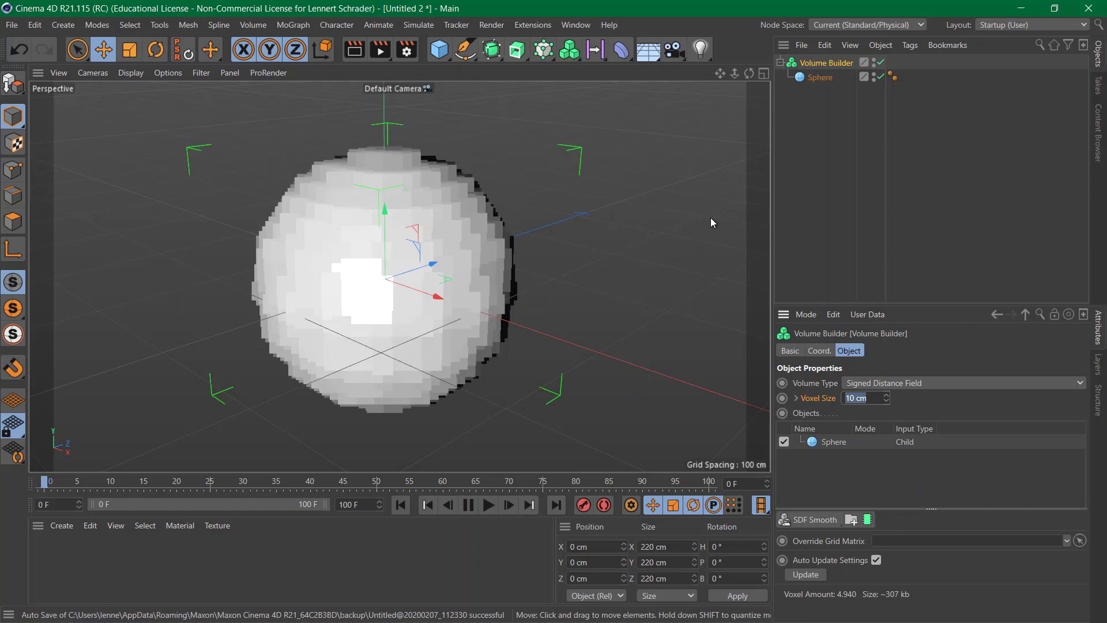
# Add a second sphere, scale it down to 136 cm across and move it along X to about 89 cm
pyautogui.click(443, 53)
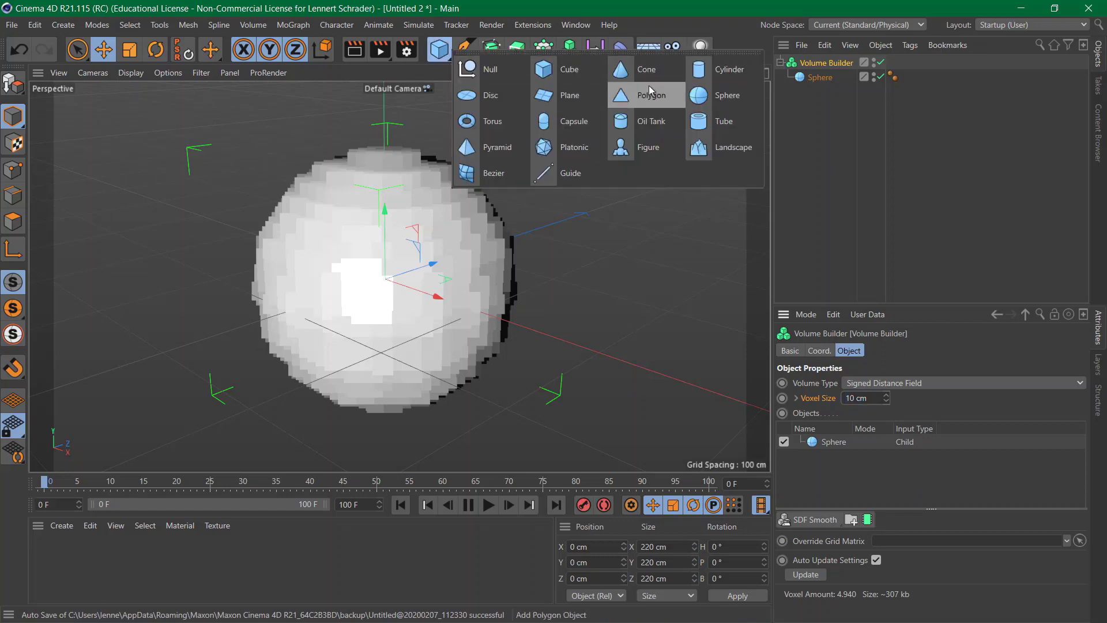
pyautogui.click(695, 102)
pyautogui.press('r')
pyautogui.moveTo(500, 226); pyautogui.dragTo(356, 309)
pyautogui.press('e')
pyautogui.moveTo(421, 294); pyautogui.dragTo(503, 339)
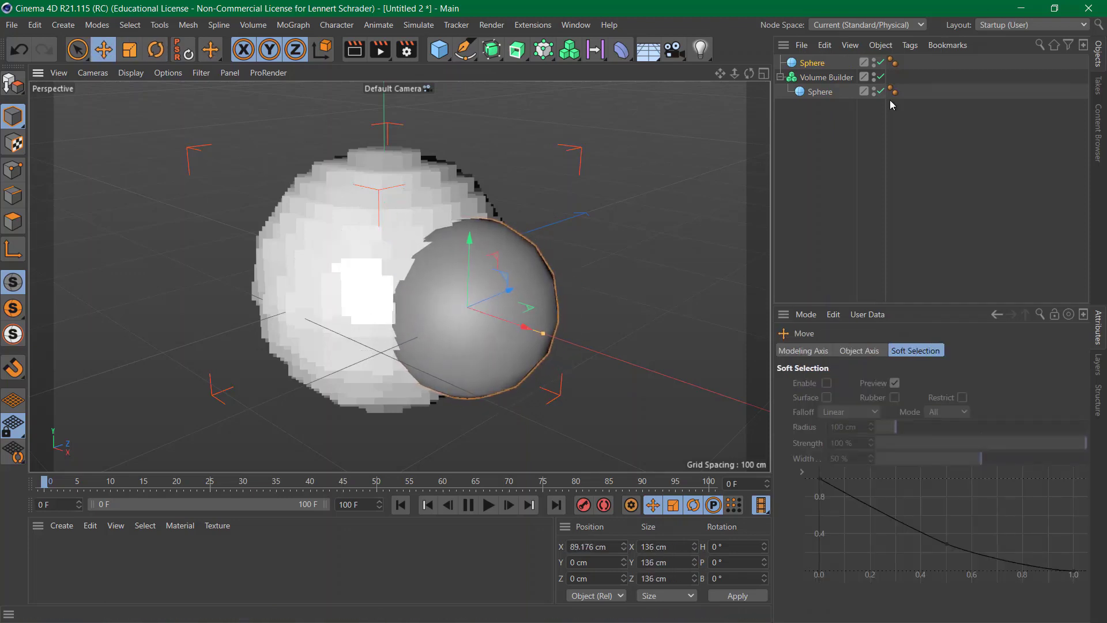
# Place the smaller sphere inside the Volume Builder above the first sphere and orbit around the combined volume
pyautogui.moveTo(813, 65); pyautogui.dragTo(816, 93)
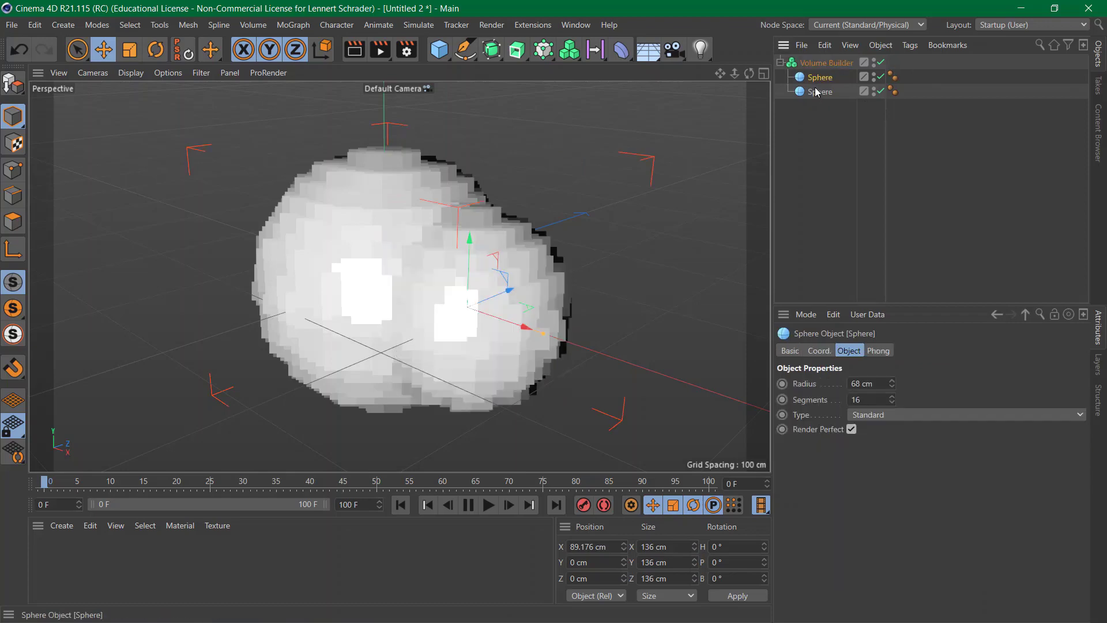
pyautogui.click(812, 180)
pyautogui.keyDown('alt'); pyautogui.moveTo(432, 267); pyautogui.dragTo(542, 203); pyautogui.keyUp('alt')
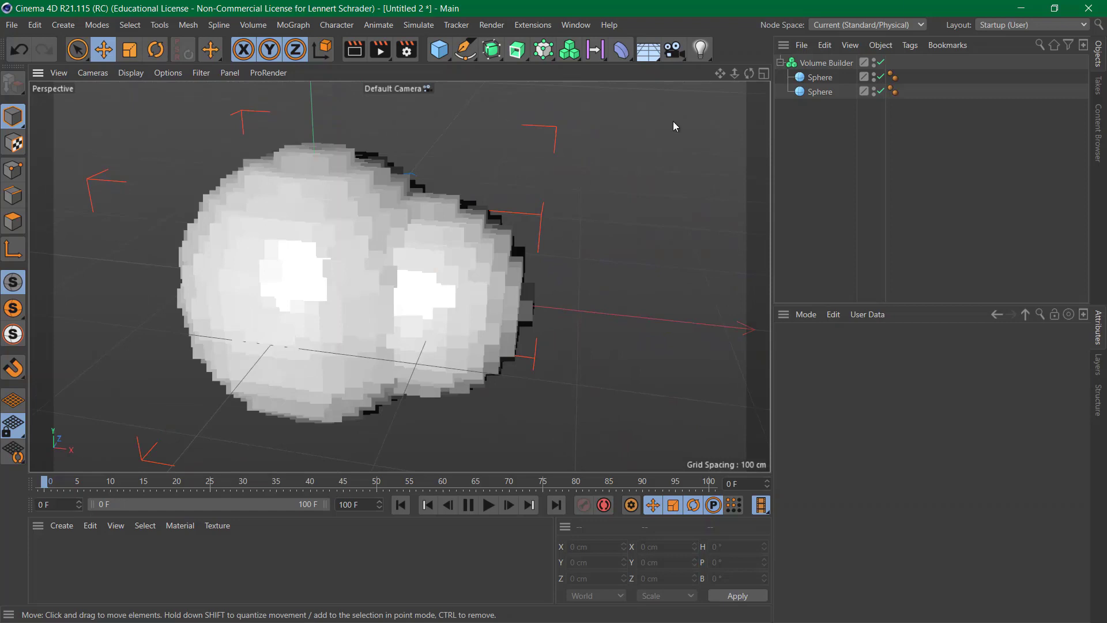
# Add a Volume Mesher, make the Volume Builder its child and inspect the smooth mesh up close
pyautogui.click(823, 63)
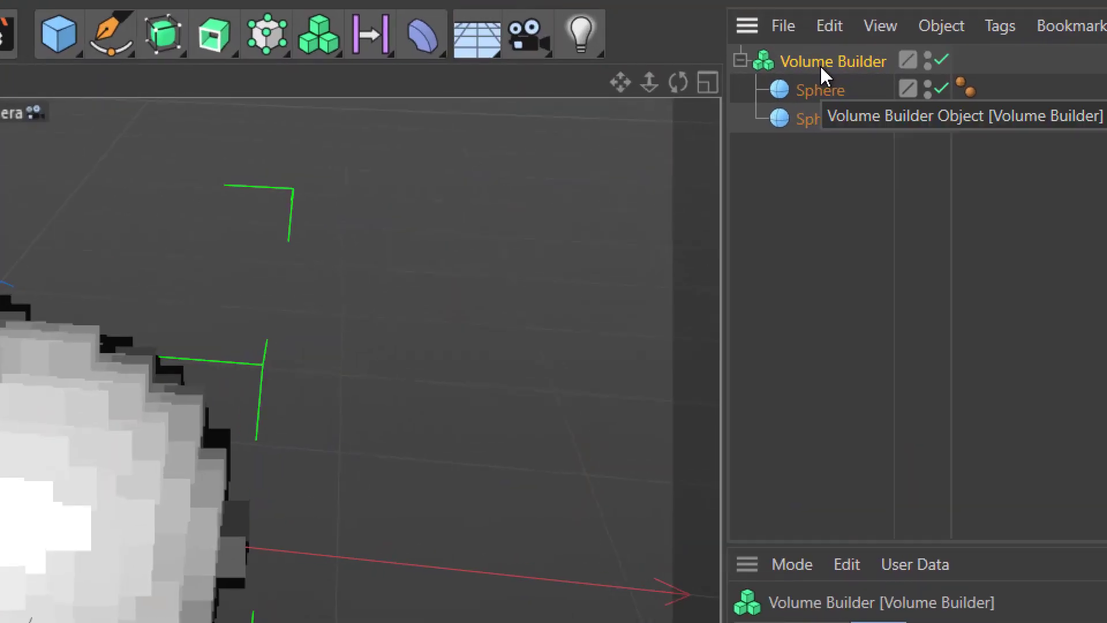
pyautogui.click(337, 36)
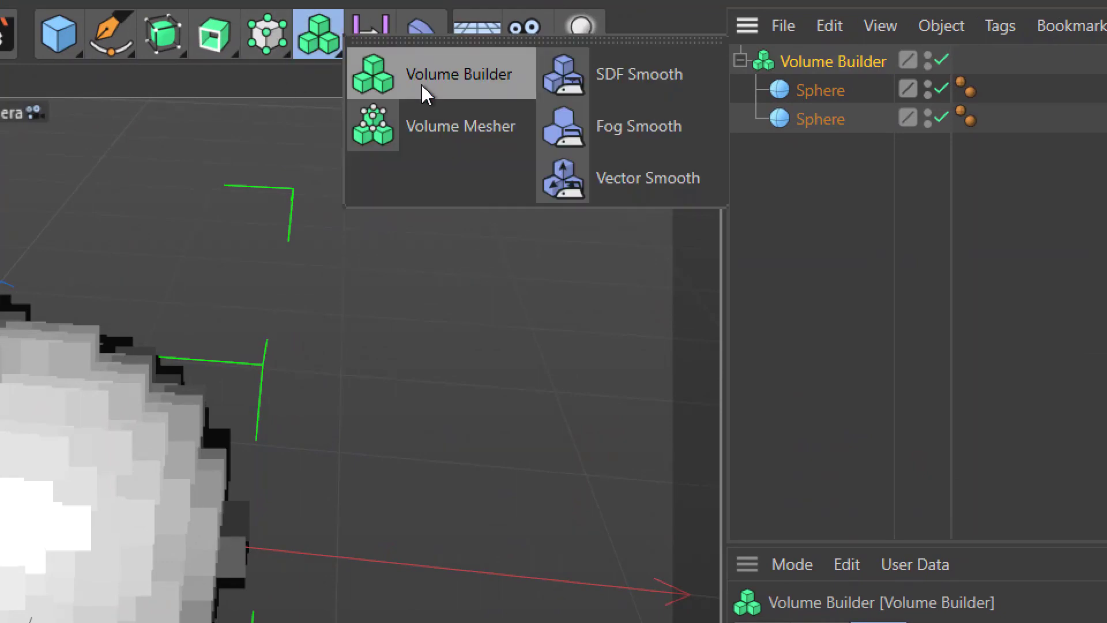
pyautogui.click(428, 128)
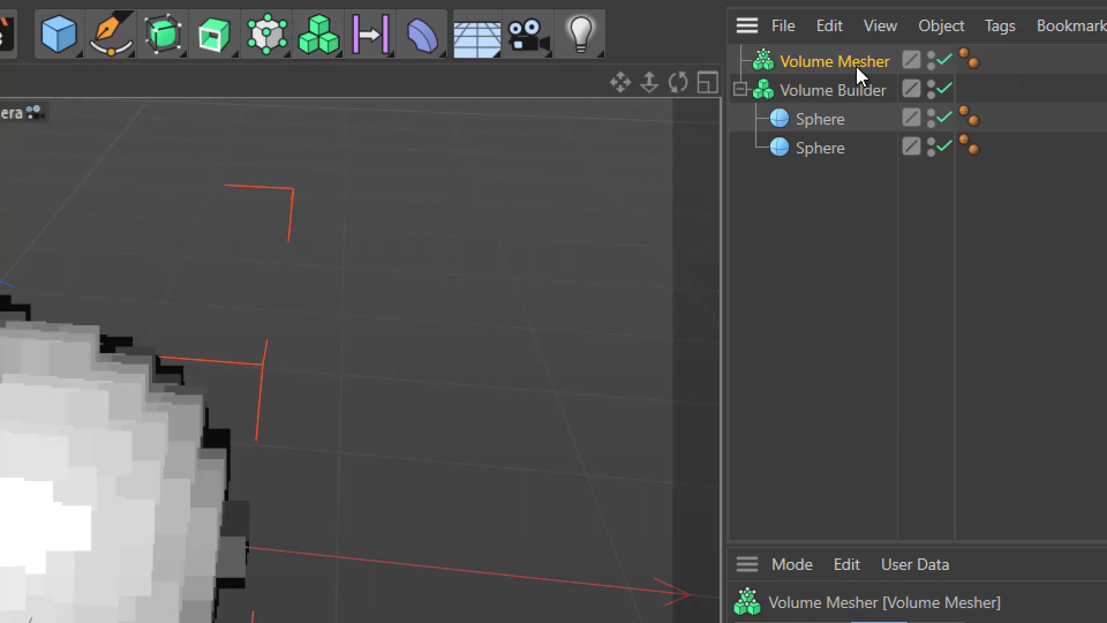
pyautogui.click(871, 93)
pyautogui.moveTo(869, 91); pyautogui.dragTo(857, 66)
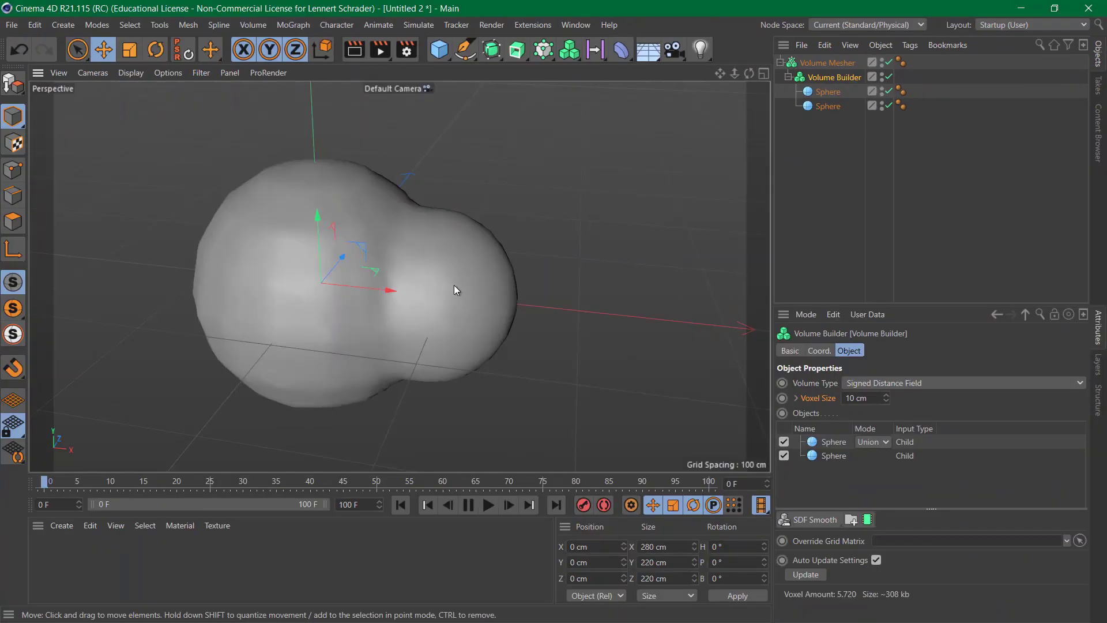
pyautogui.click(455, 285)
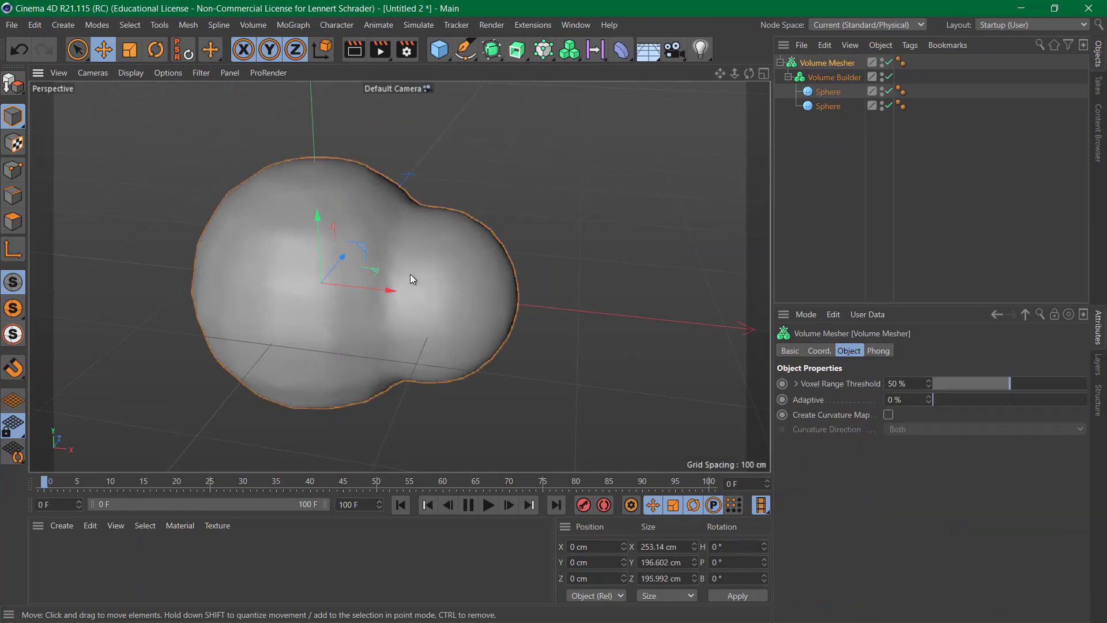
pyautogui.scroll(4, 348, 282)
pyautogui.scroll(-4, 410, 263)
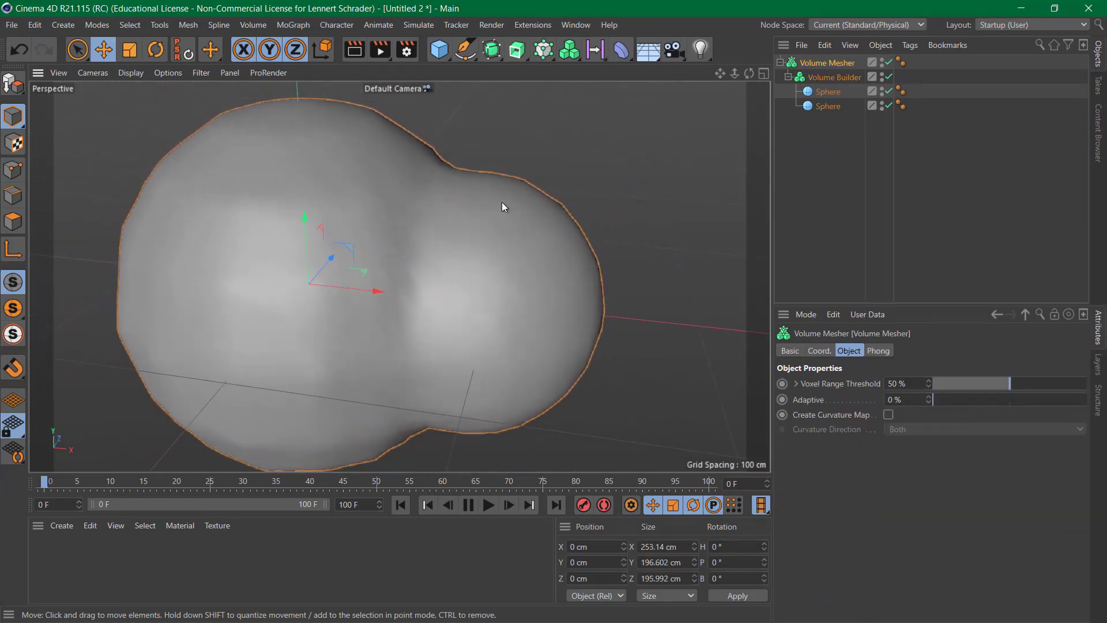
# Move the smaller sphere farther from the large one along X until only a narrow neck joins them
pyautogui.click(826, 93)
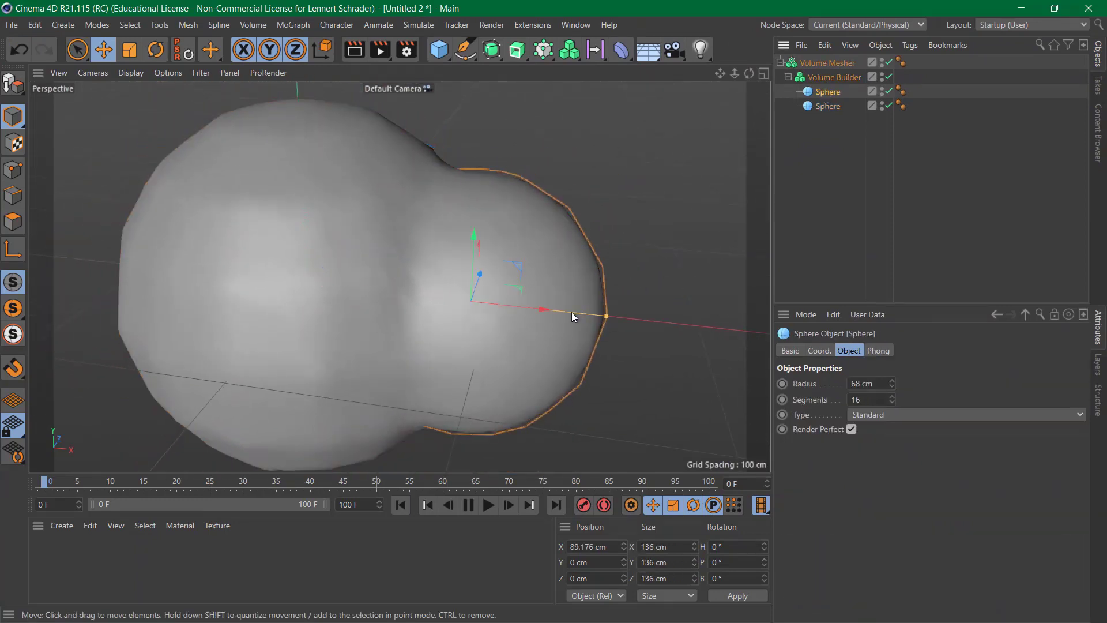
pyautogui.moveTo(542, 311); pyautogui.dragTo(652, 307)
pyautogui.click(843, 80)
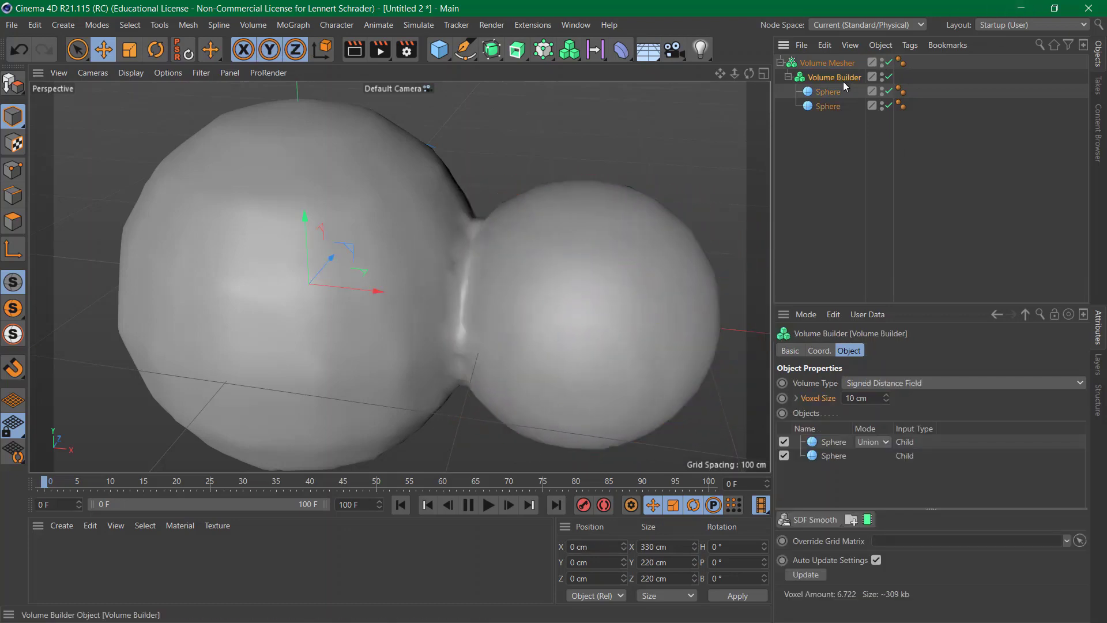
# Select both spheres in the Volume Builder and set their segments to 100
pyautogui.click(822, 105)
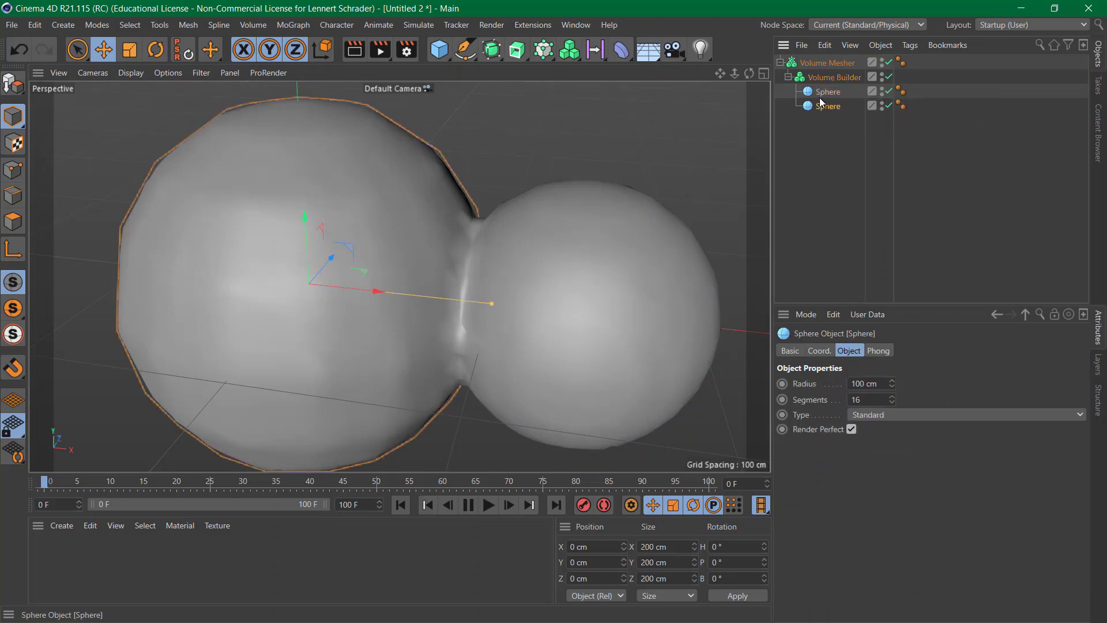
pyautogui.keyDown('ctrl'); pyautogui.click(826, 92); pyautogui.keyUp('ctrl')
pyautogui.doubleClick(872, 399)
pyautogui.write('3')
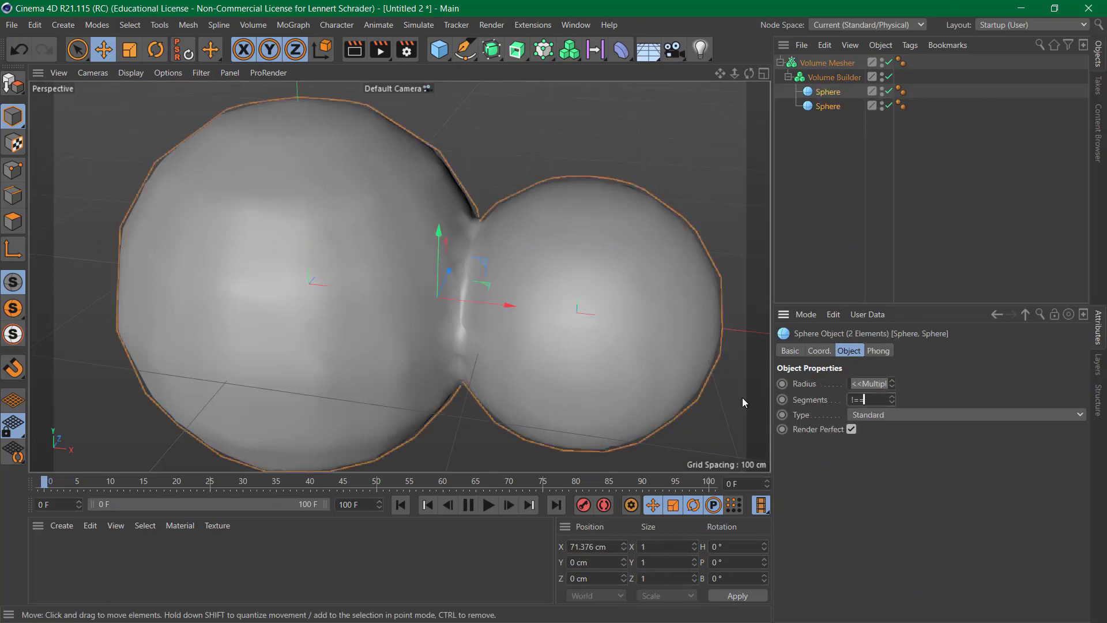
pyautogui.press('Return')
pyautogui.write('!==')
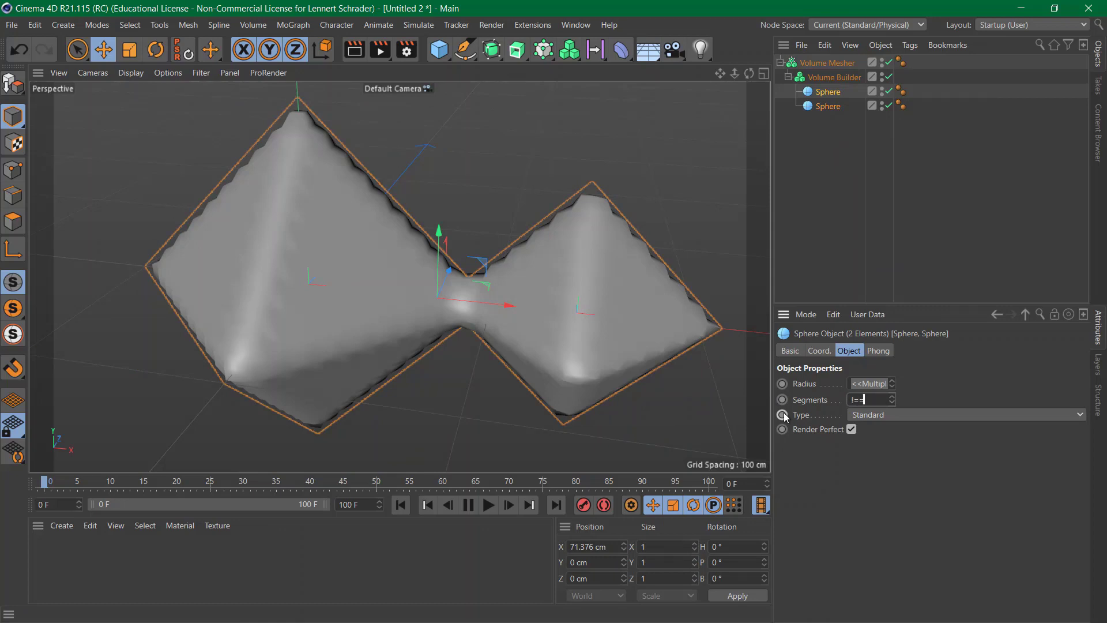
pyautogui.press('BackSpace')
pyautogui.press('BackSpace')
pyautogui.press('BackSpace')
pyautogui.write('100')
pyautogui.press('Return')
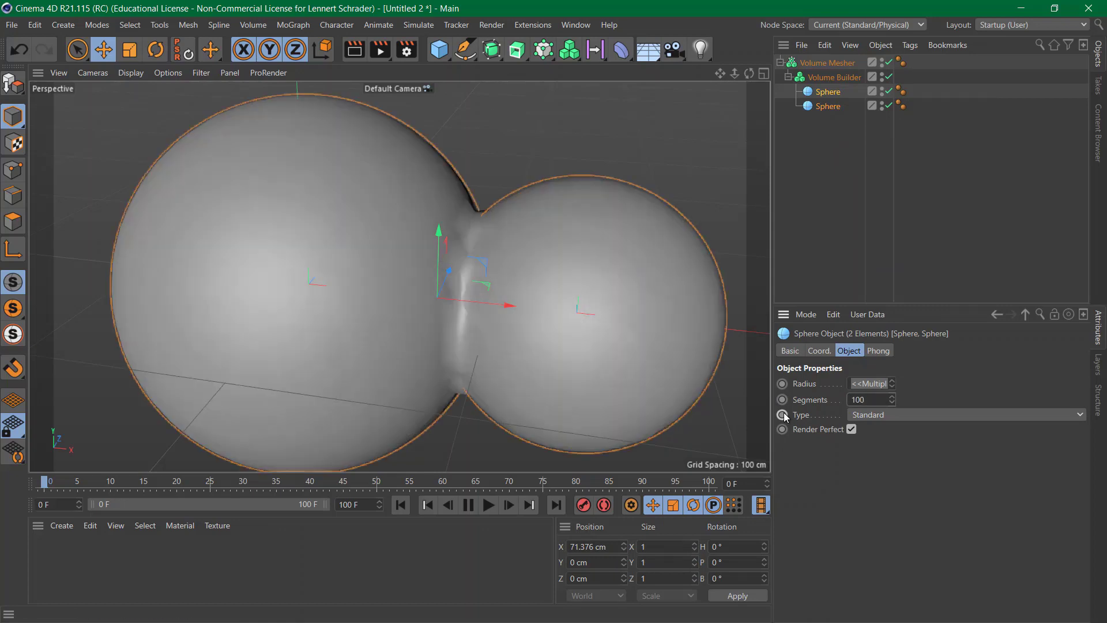
# Add an SDF Smooth filter to the Volume Builder and move the smaller sphere along X to about 138 cm
pyautogui.click(834, 79)
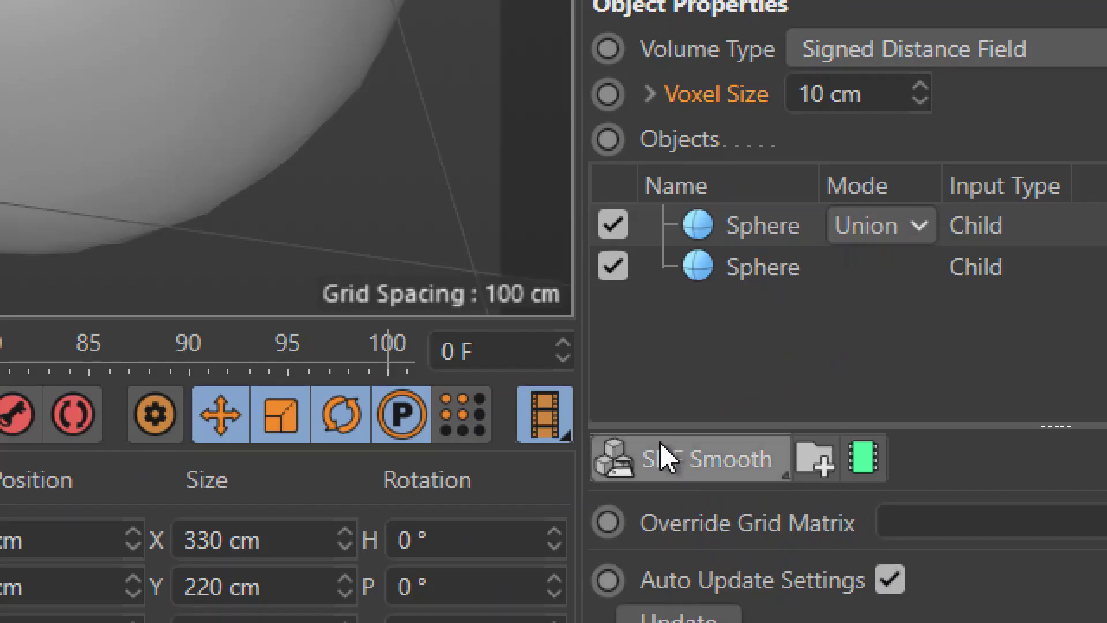
pyautogui.click(800, 520)
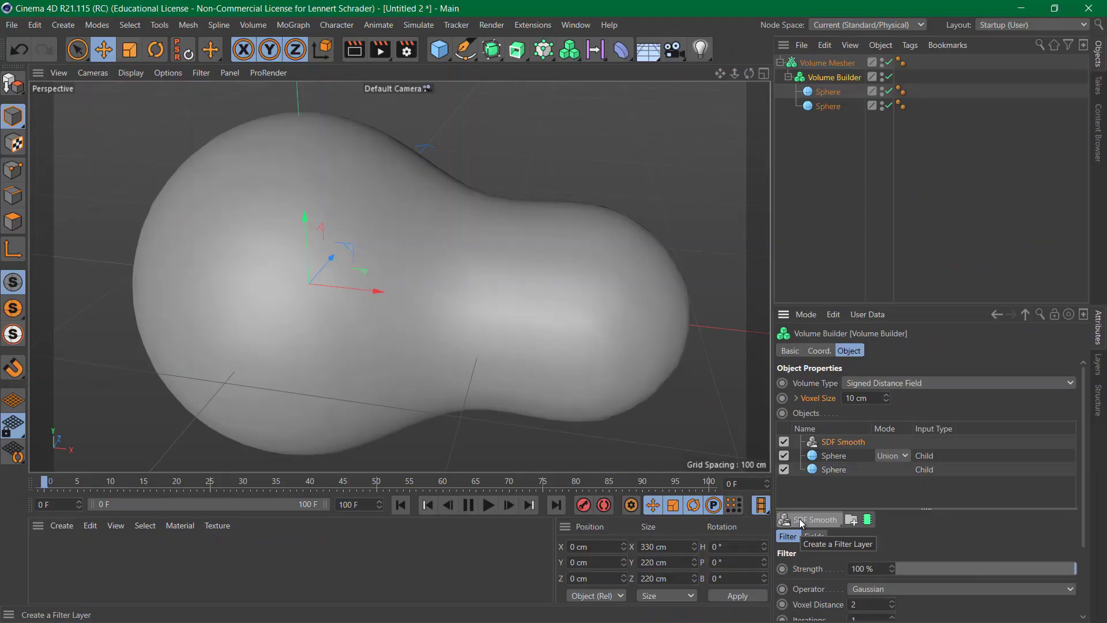
pyautogui.click(837, 91)
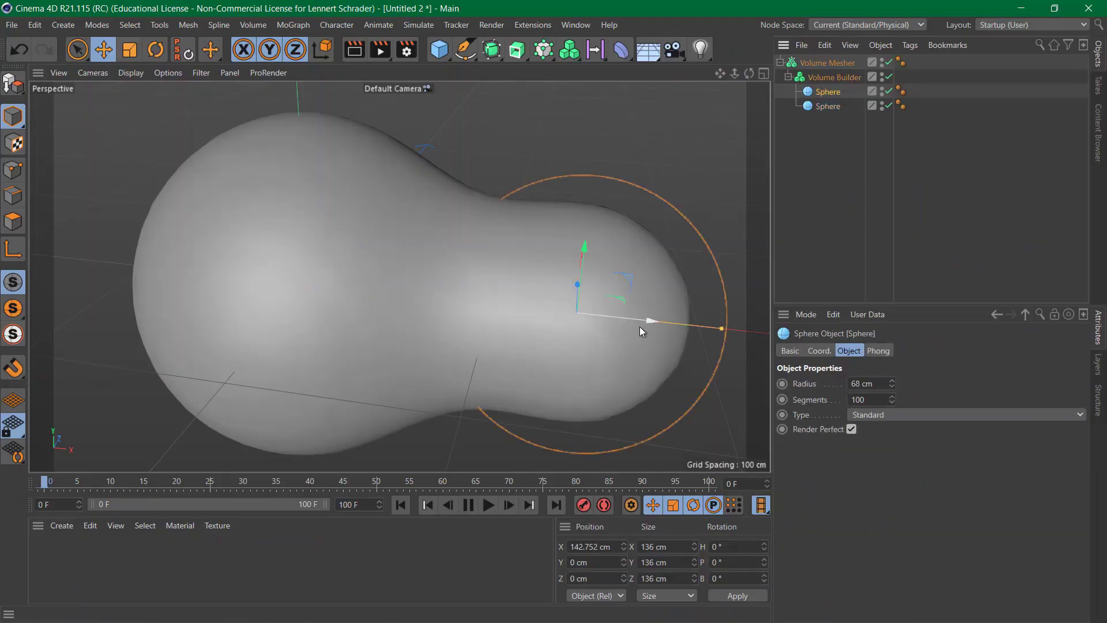
pyautogui.moveTo(639, 326); pyautogui.dragTo(632, 281)
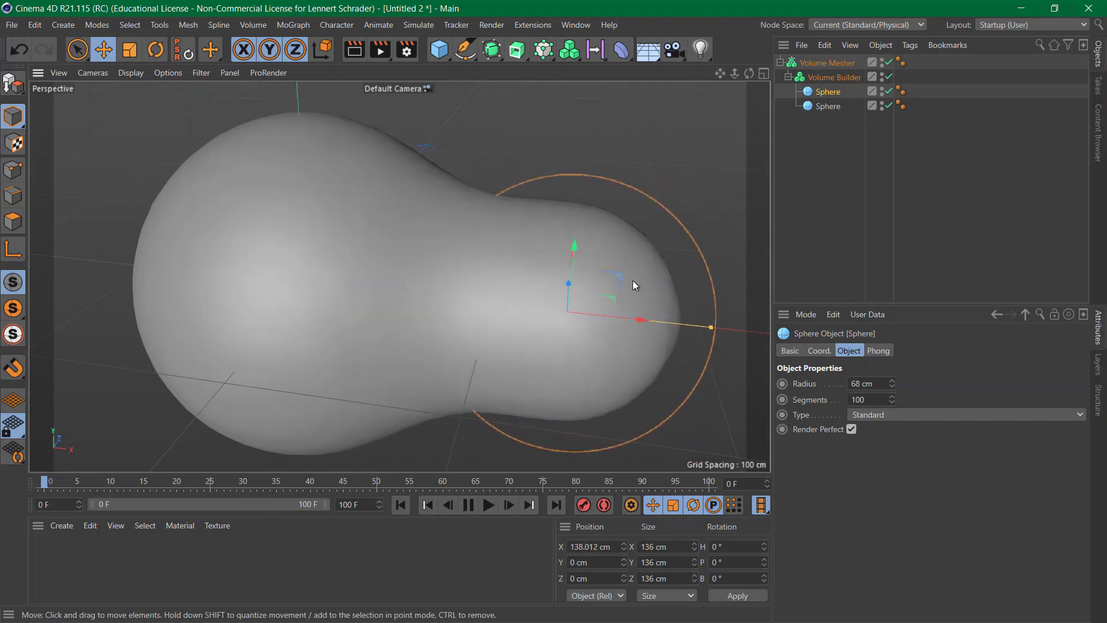
# Disable the SDF Smooth filter and set the smaller sphere's mode to Subtract in the Volume Builder
pyautogui.click(822, 78)
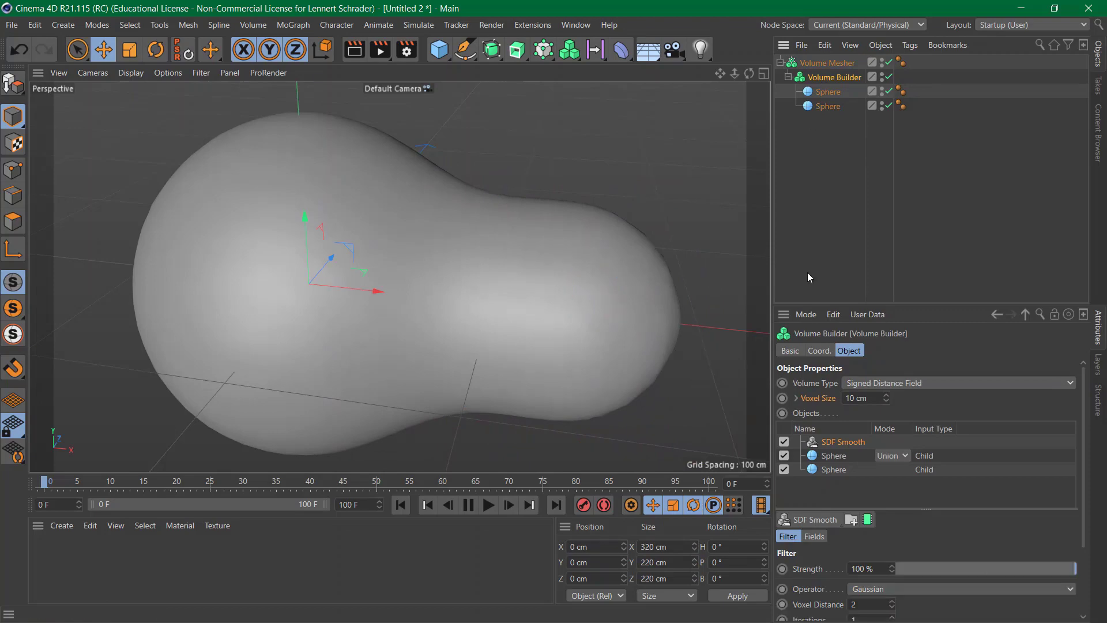
pyautogui.click(784, 441)
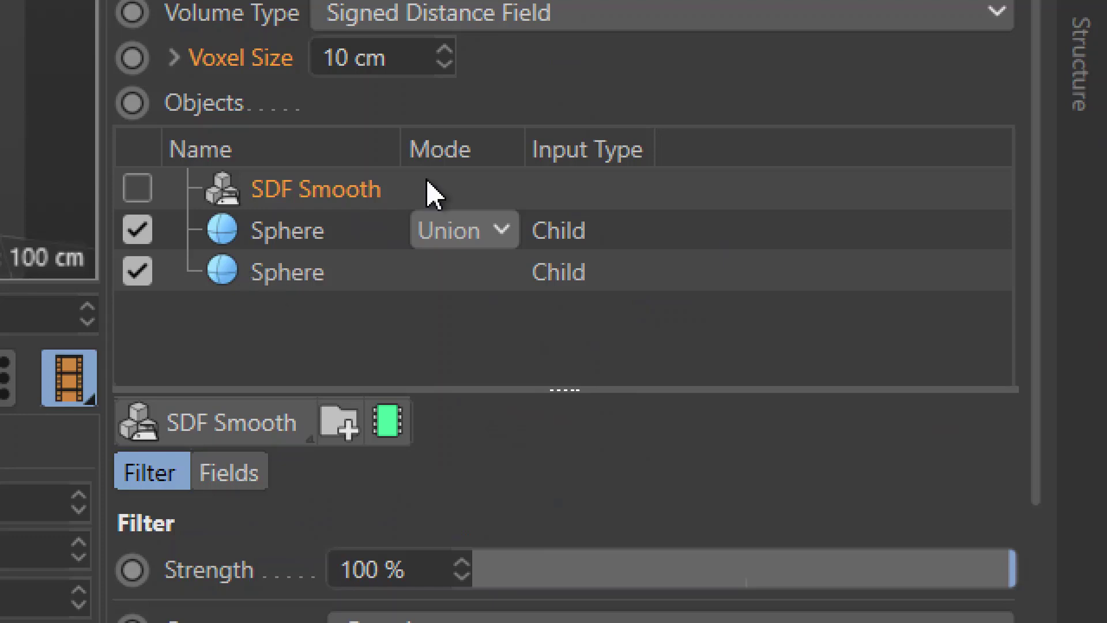
pyautogui.click(478, 229)
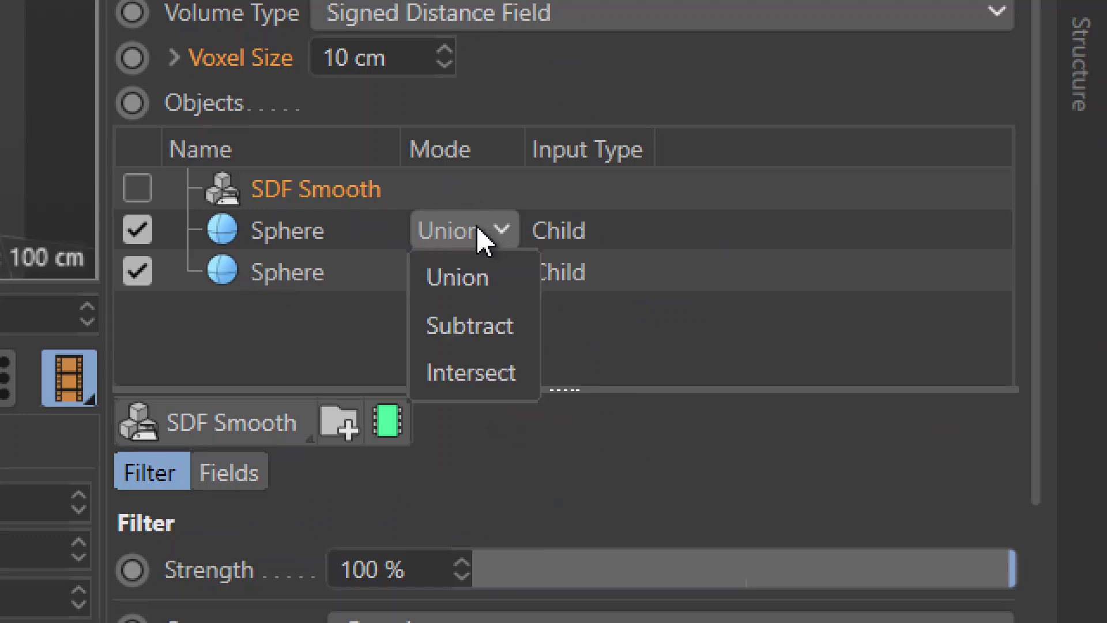
pyautogui.click(478, 339)
pyautogui.click(285, 273)
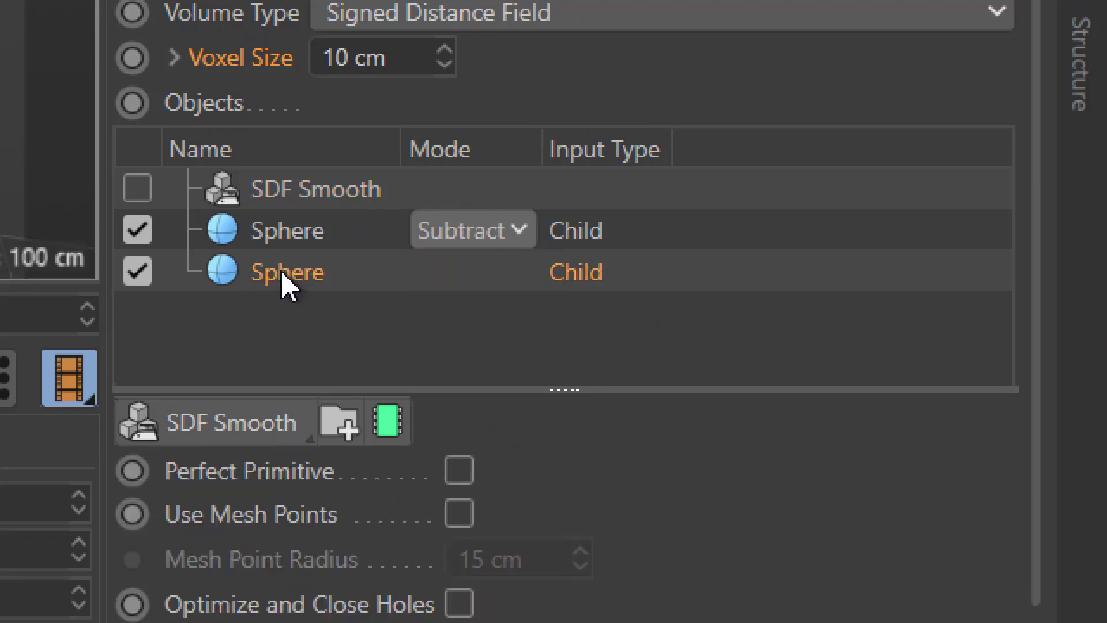
pyautogui.click(280, 237)
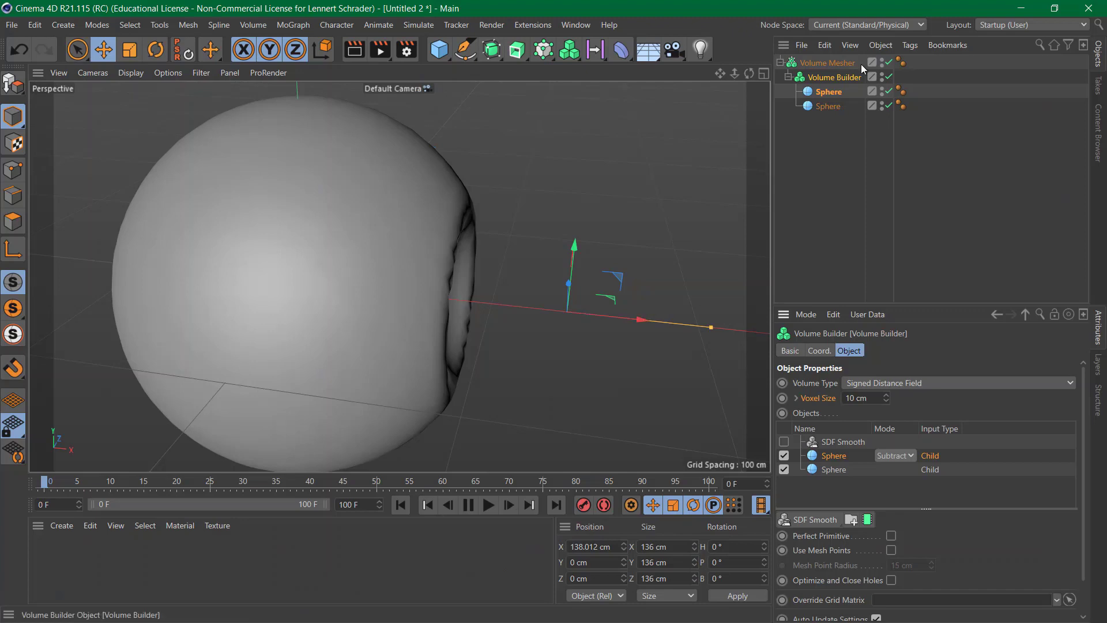
# Move the subtracting sphere along X deeper into the large sphere and orbit to face the carved hollow
pyautogui.click(835, 91)
pyautogui.moveTo(641, 318); pyautogui.dragTo(547, 313)
pyautogui.keyDown('alt'); pyautogui.moveTo(431, 293); pyautogui.dragTo(369, 257); pyautogui.keyUp('alt')
# Re-enable the SDF Smooth filter in the Volume Builder and set its voxel distance to 1
pyautogui.click(813, 78)
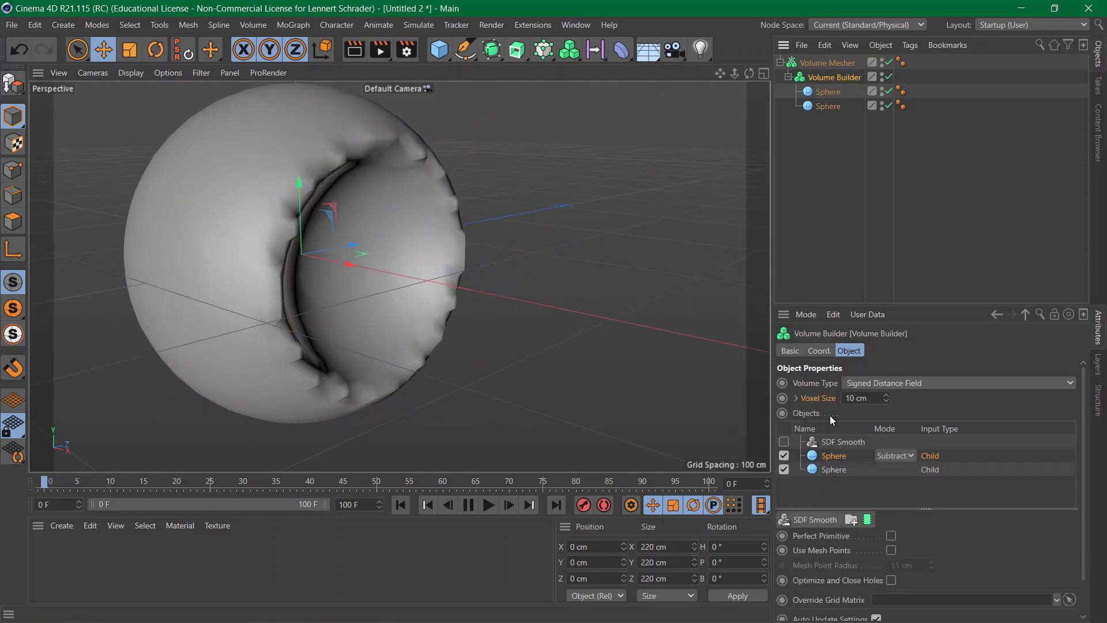
pyautogui.click(784, 442)
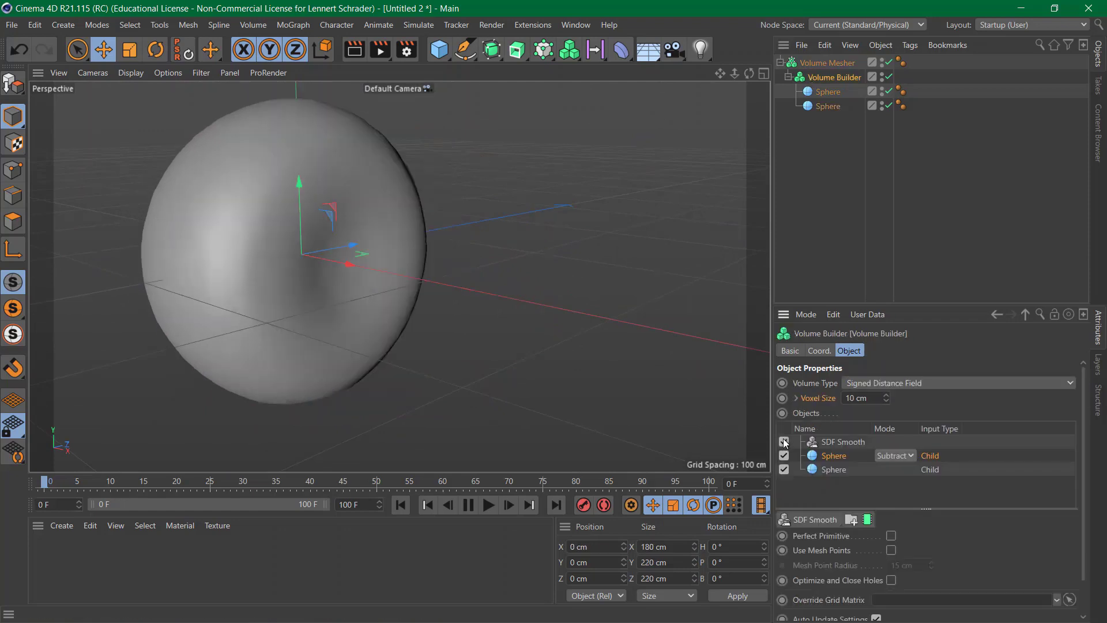
pyautogui.click(831, 441)
pyautogui.moveTo(869, 604); pyautogui.dragTo(782, 605)
pyautogui.write('1')
pyautogui.press('Return')
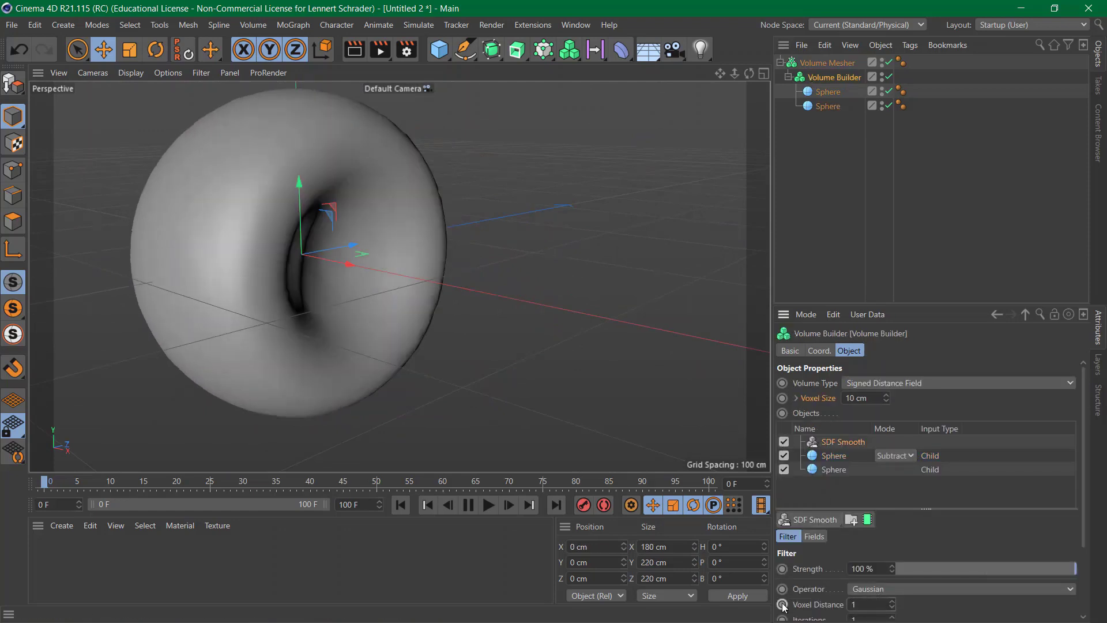
# Move the subtracting sphere along X to about 83 cm and clear the selection
pyautogui.click(823, 93)
pyautogui.moveTo(468, 283); pyautogui.dragTo(321, 293)
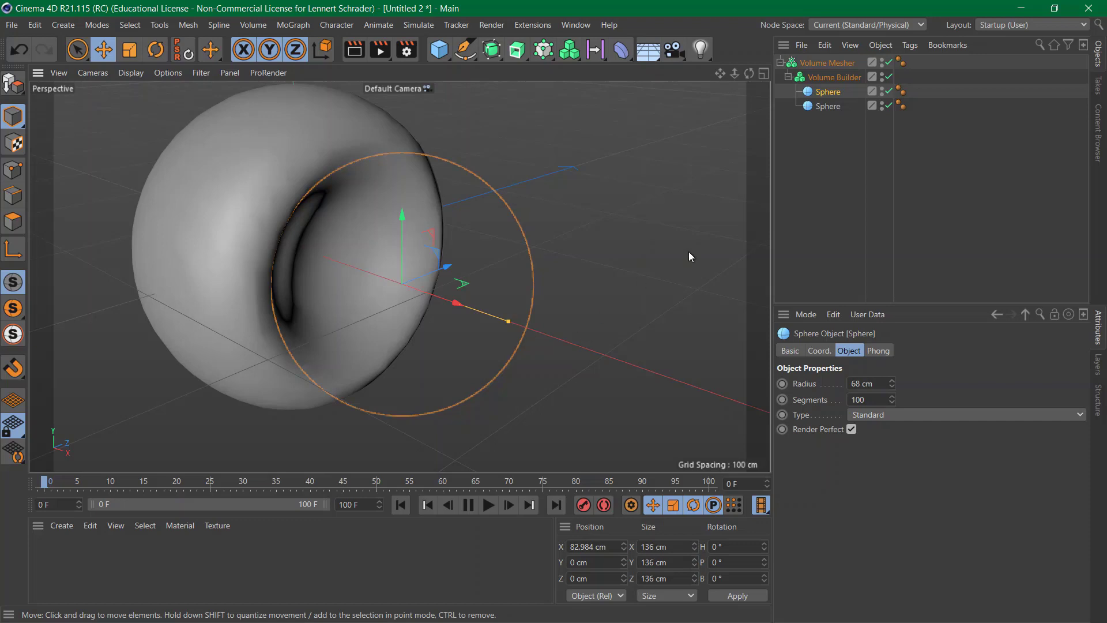
pyautogui.click(822, 186)
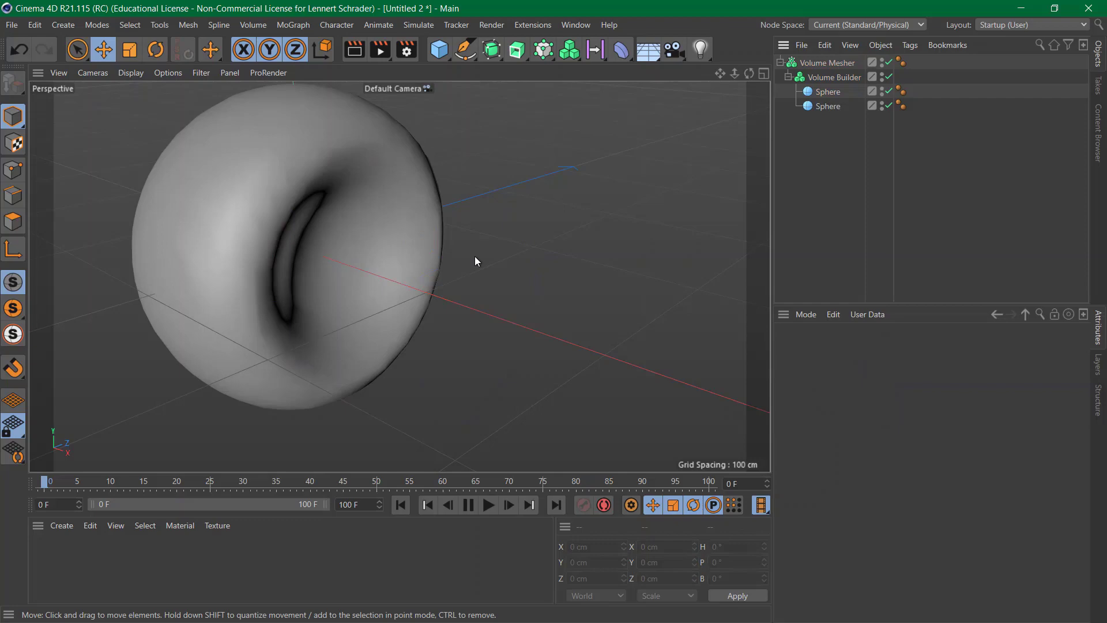
# Switch to Photoshop to examine the finished sponge render 01_extrude.png and return to Cinema 4D
pyautogui.press('super+Tab')
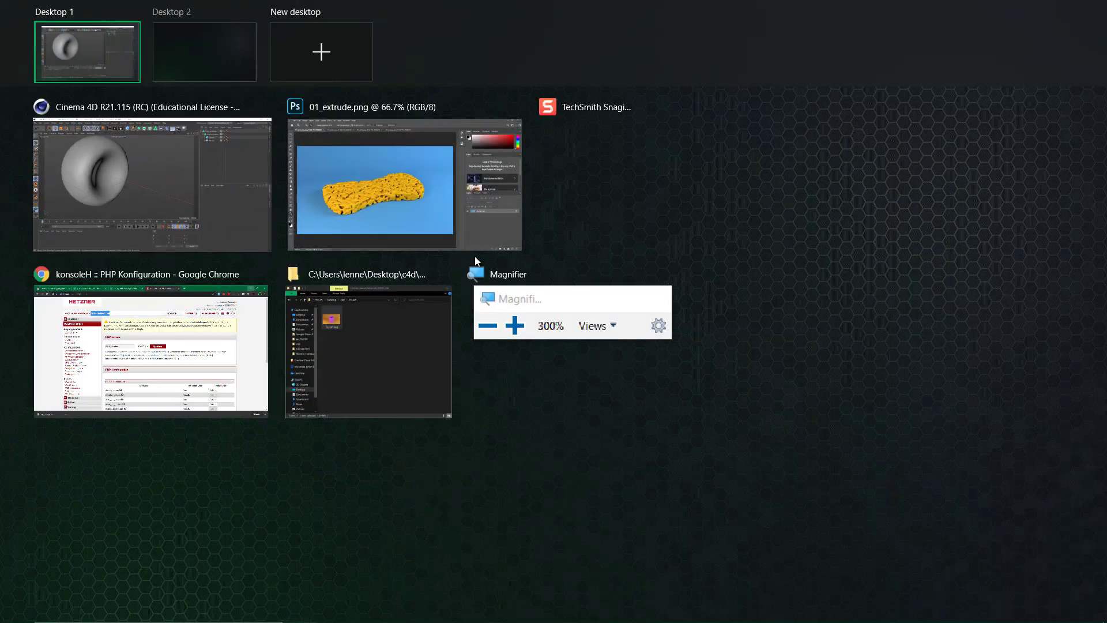
pyautogui.click(431, 196)
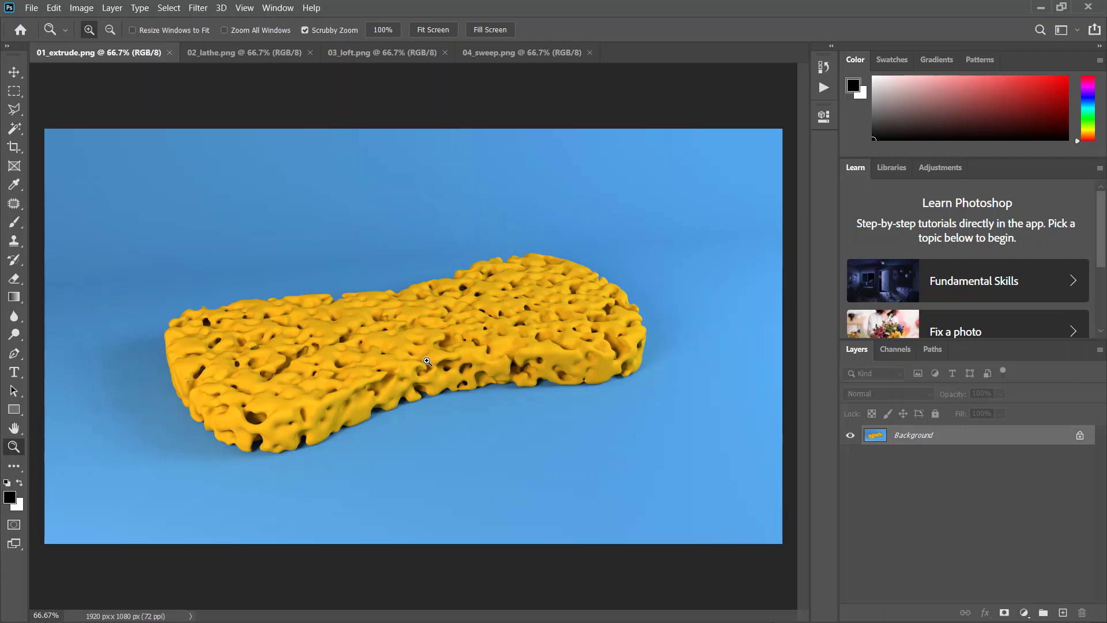
pyautogui.hotkey('alt', 'Tab')
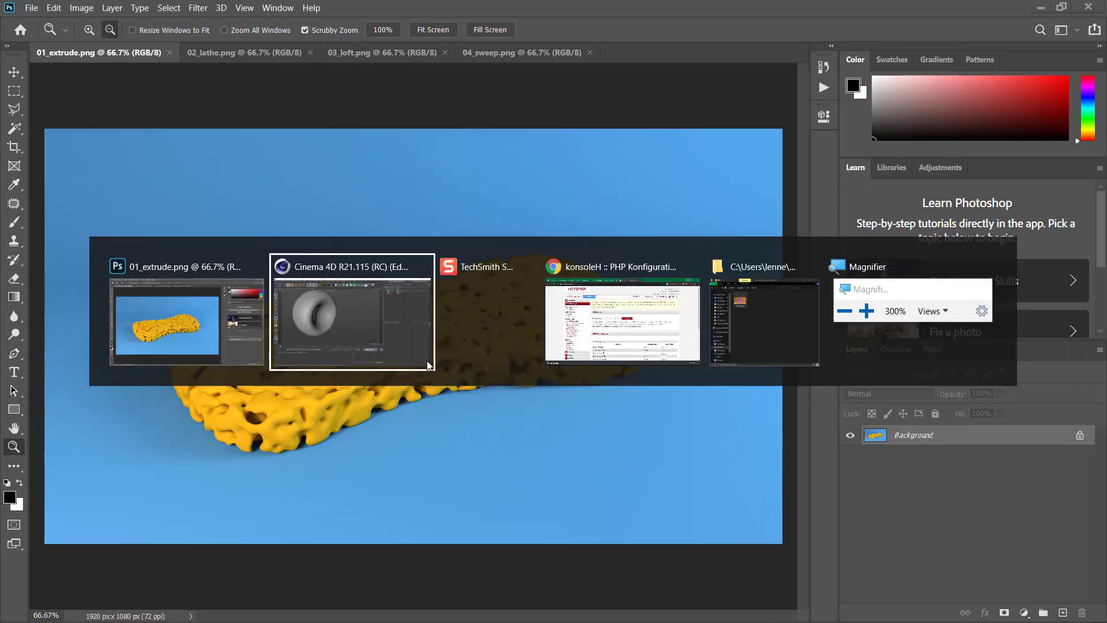
# Switch to the Untitled project containing the extruded sponge base
pyautogui.press('v')
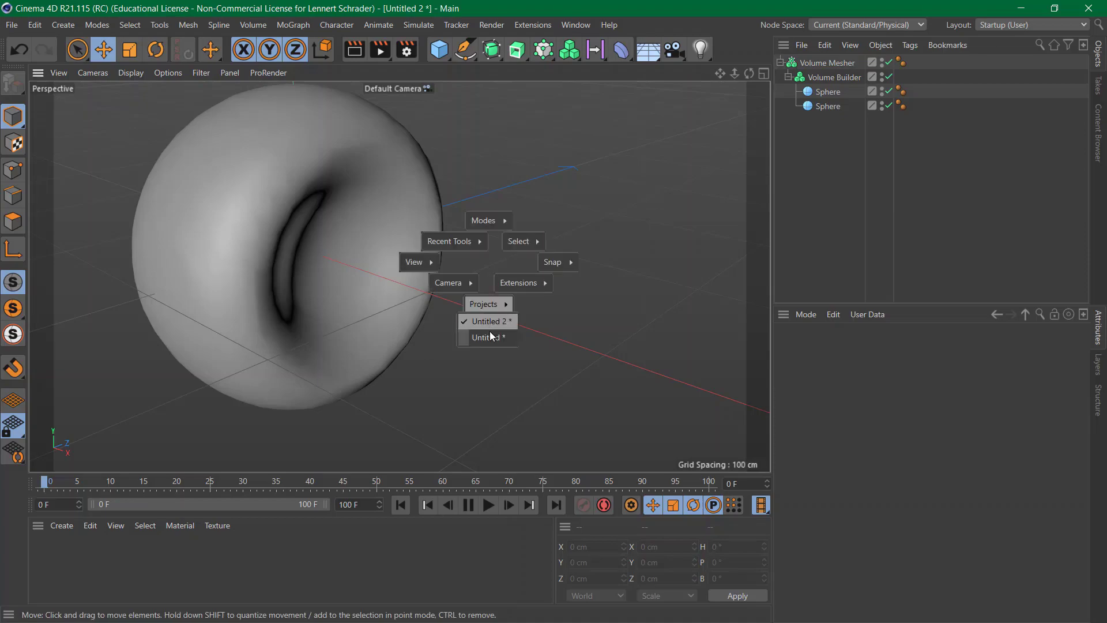
pyautogui.click(490, 337)
pyautogui.hotkey('alt', 'Tab')
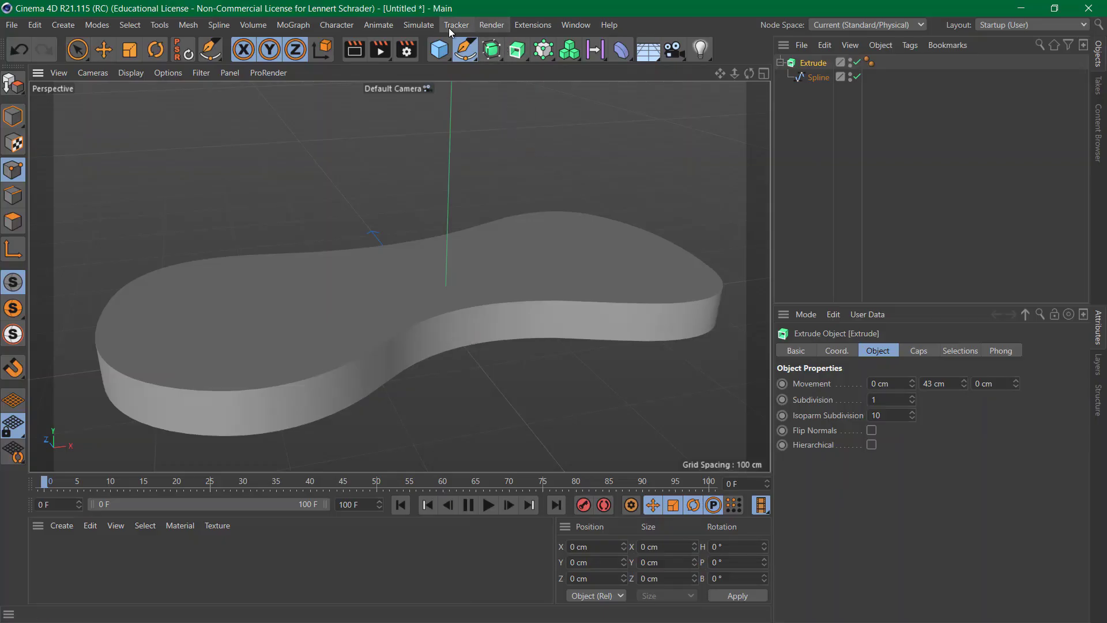
# Add a Cloner and a sphere, and make the sphere a child of the Cloner
pyautogui.click(545, 51)
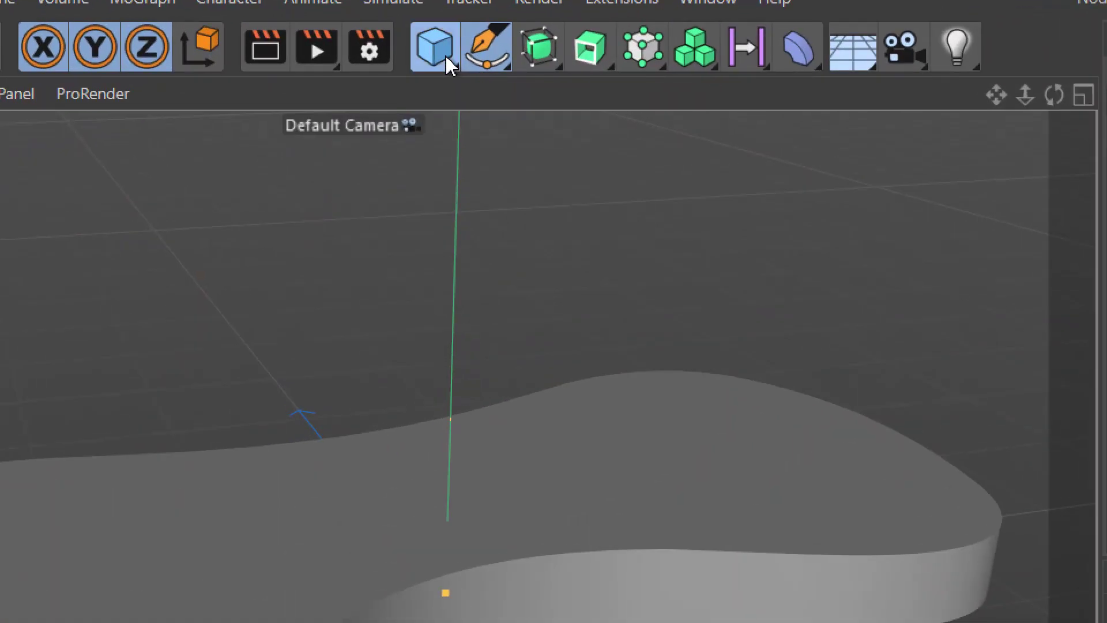
pyautogui.click(441, 52)
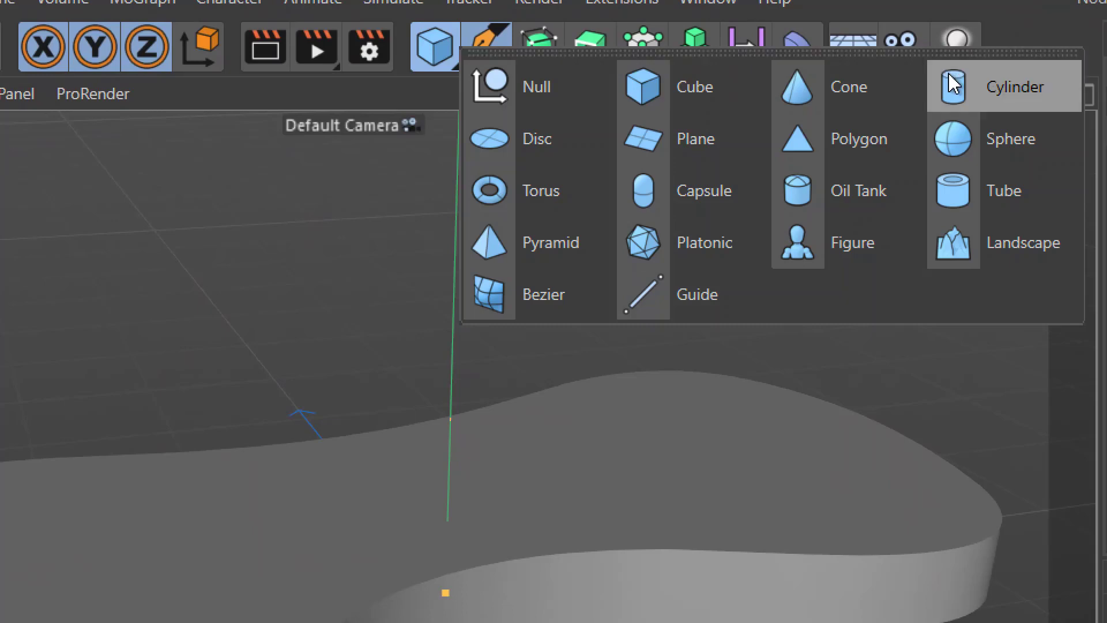
pyautogui.click(973, 146)
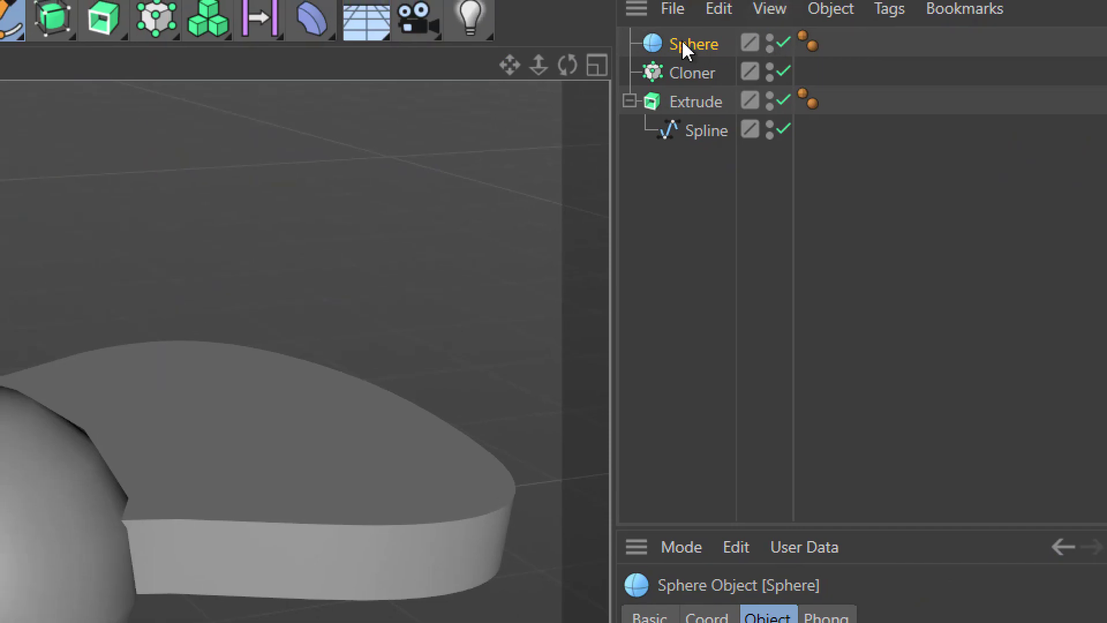
pyautogui.moveTo(672, 23); pyautogui.dragTo(671, 49)
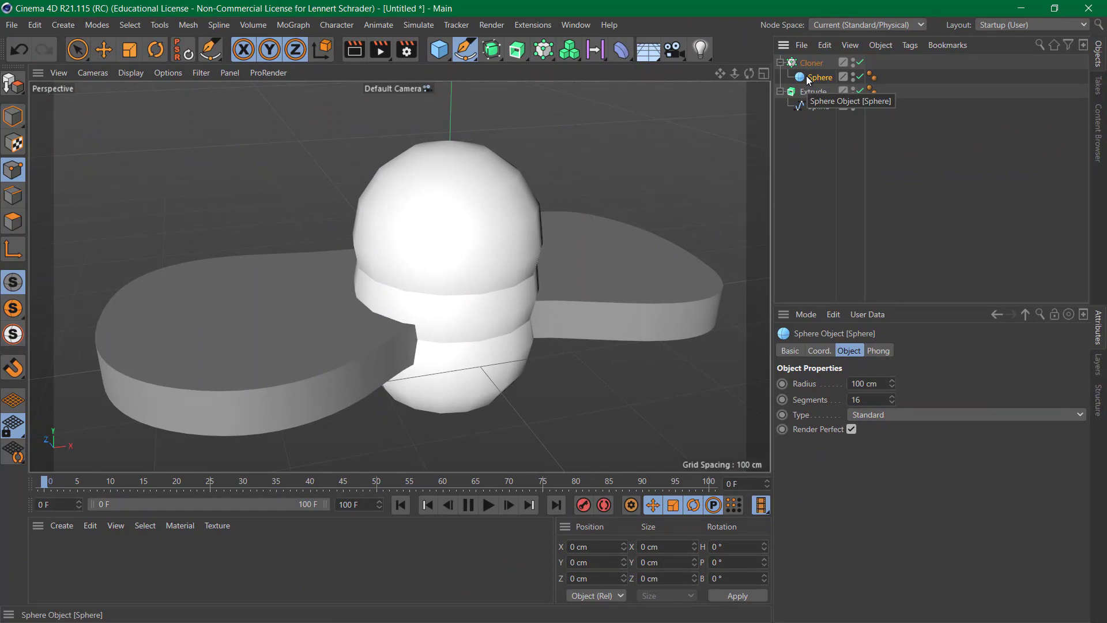
# Set the Cloner's mode to Object and assign the Extrude as the object to clone onto
pyautogui.click(816, 63)
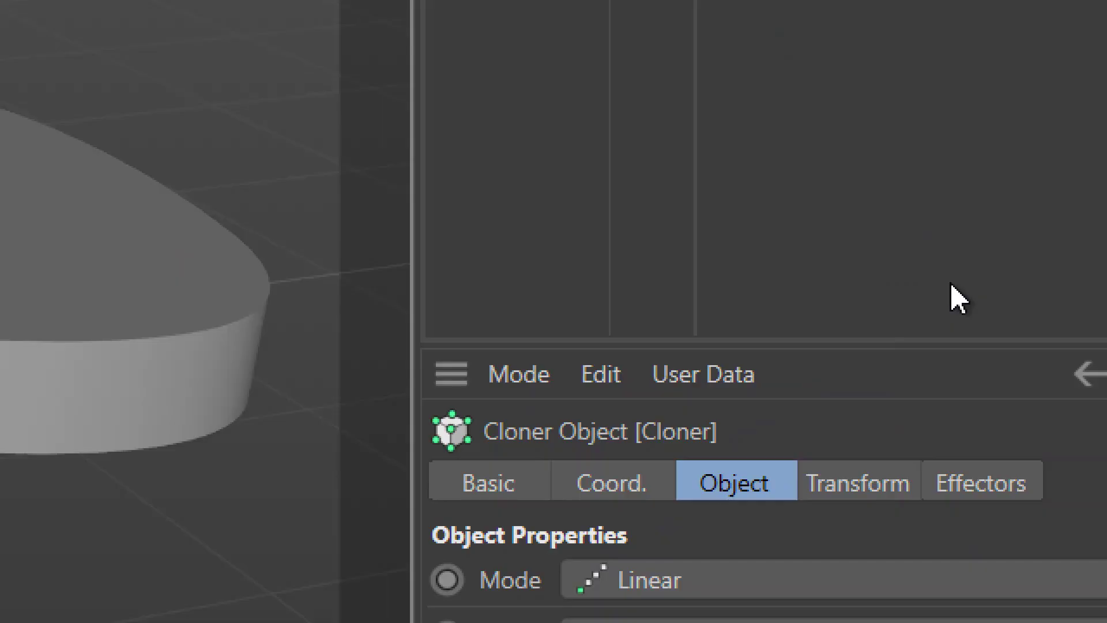
pyautogui.click(590, 579)
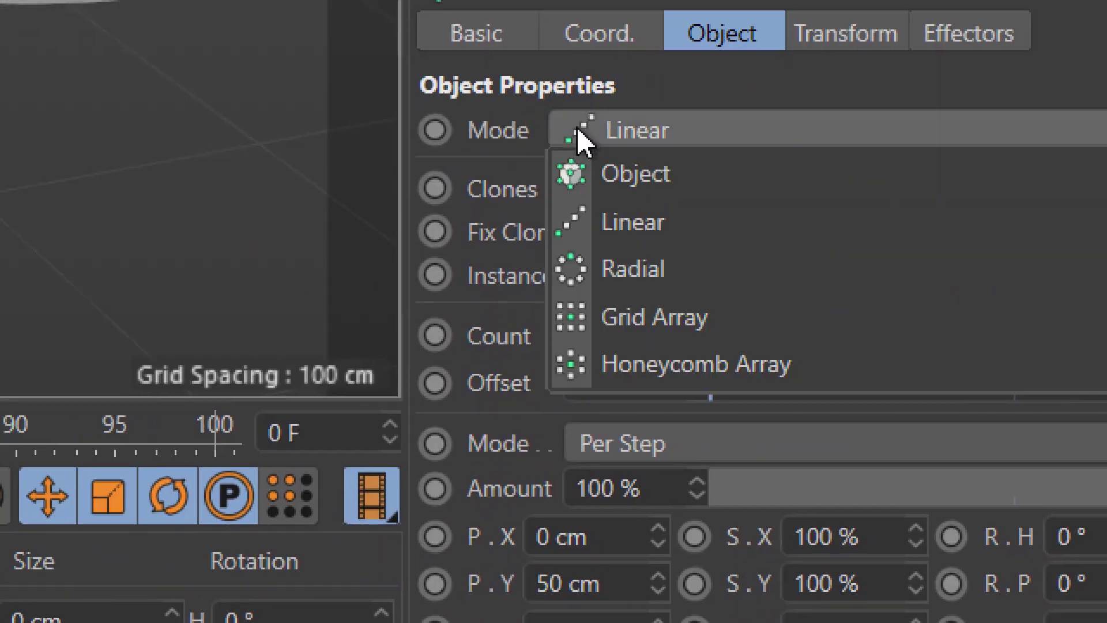
pyautogui.click(633, 180)
pyautogui.moveTo(524, 202); pyautogui.dragTo(452, 202)
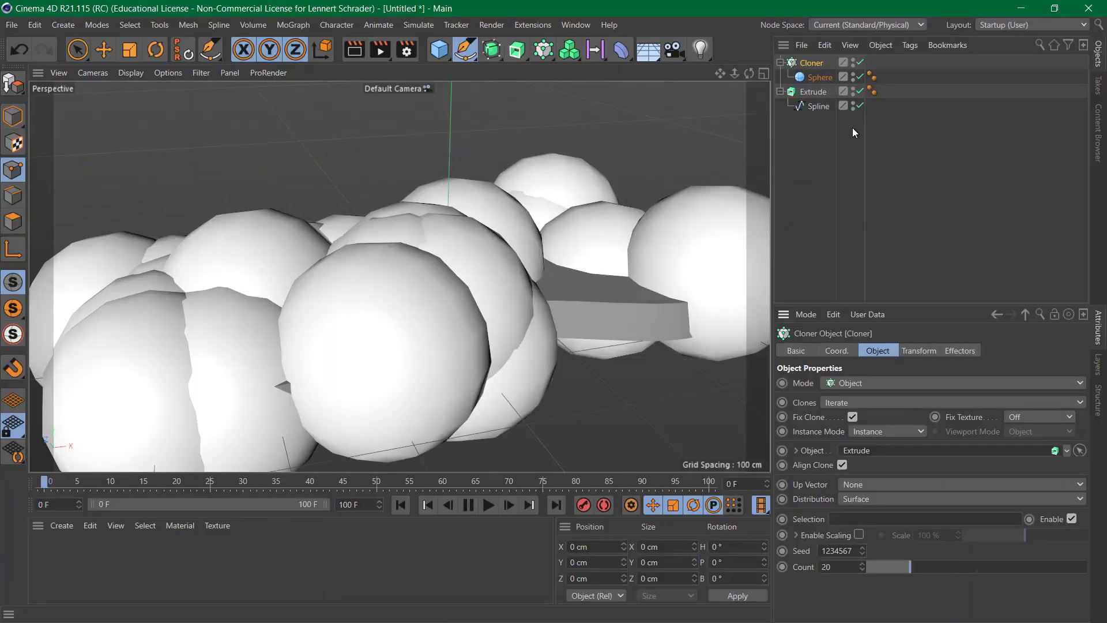
# Scale the cloned sphere down until the clones are small balls on the sponge base
pyautogui.click(825, 89)
pyautogui.click(813, 77)
pyautogui.press('t')
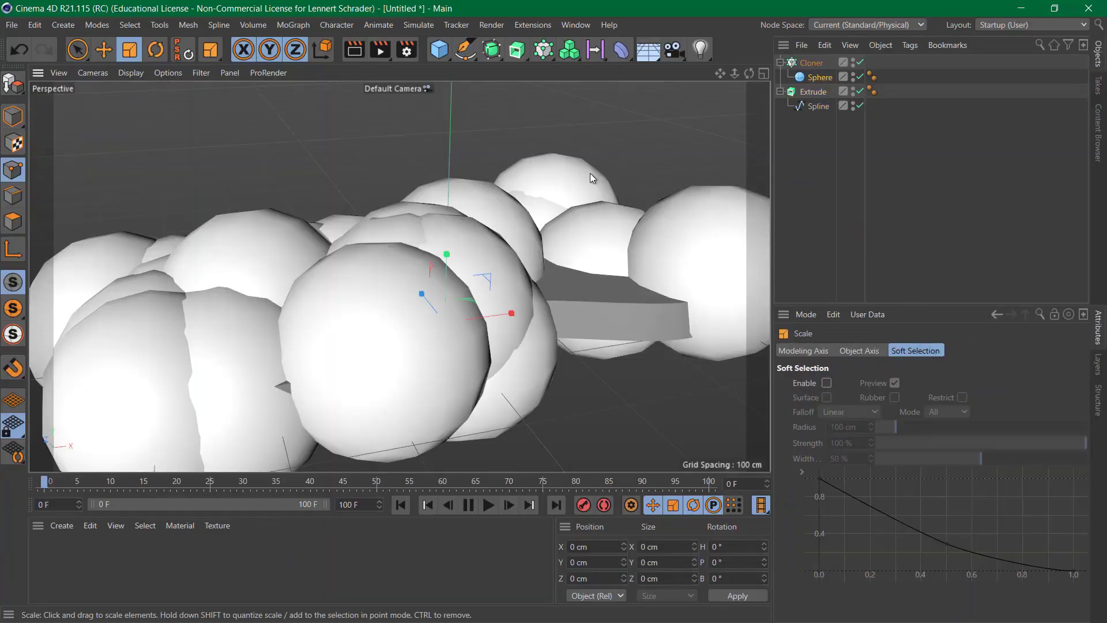
pyautogui.moveTo(590, 173); pyautogui.dragTo(164, 400)
# Raise the Cloner's count to 872 to cover the sponge base with spheres, and clear the selection
pyautogui.click(813, 62)
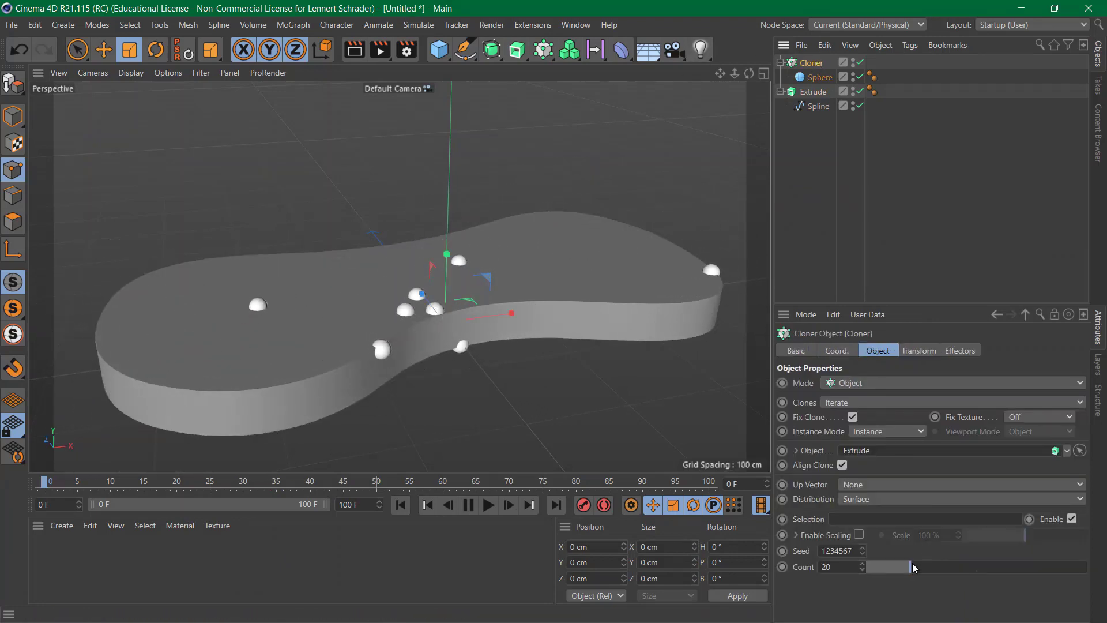
pyautogui.moveTo(862, 567); pyautogui.dragTo(862, 94)
pyautogui.click(835, 248)
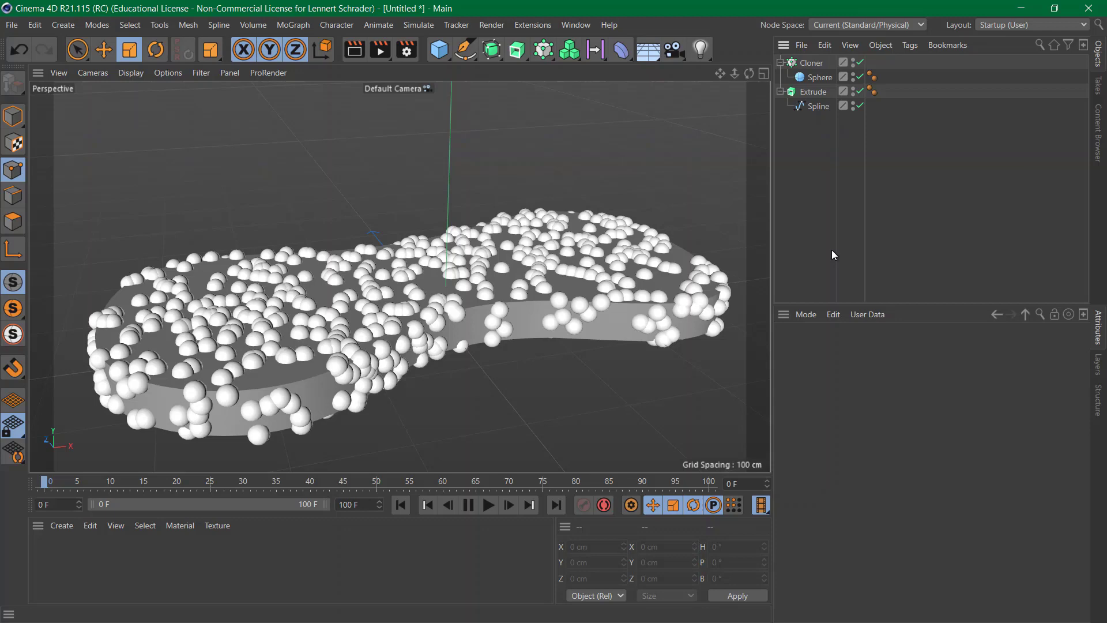
# Change the Cloner's distribution from Surface to Volume
pyautogui.click(811, 62)
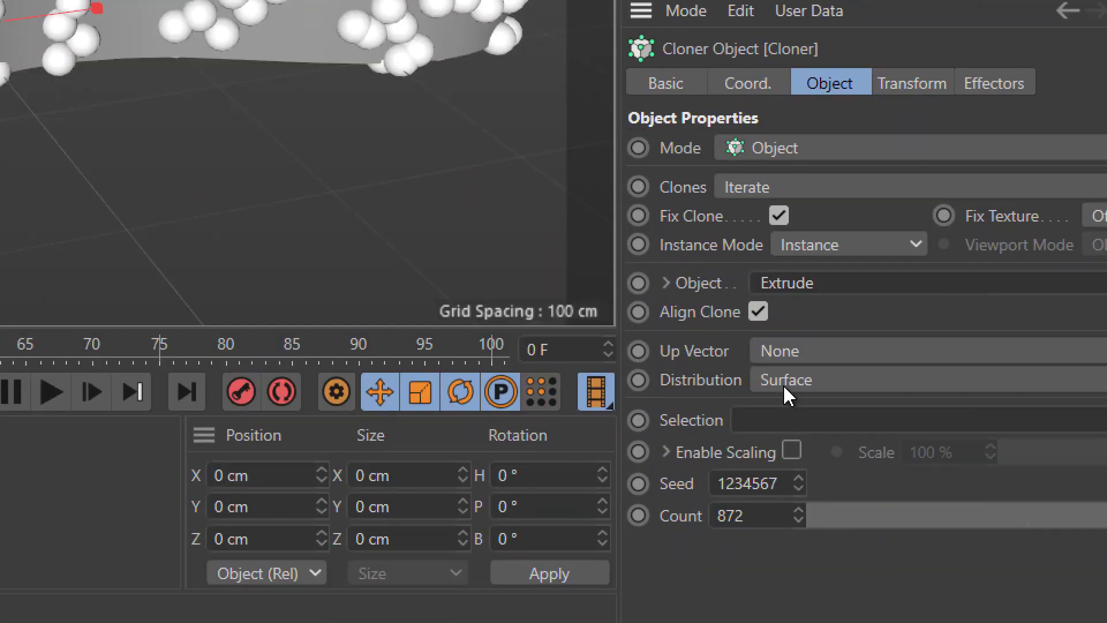
pyautogui.click(837, 509)
pyautogui.click(819, 542)
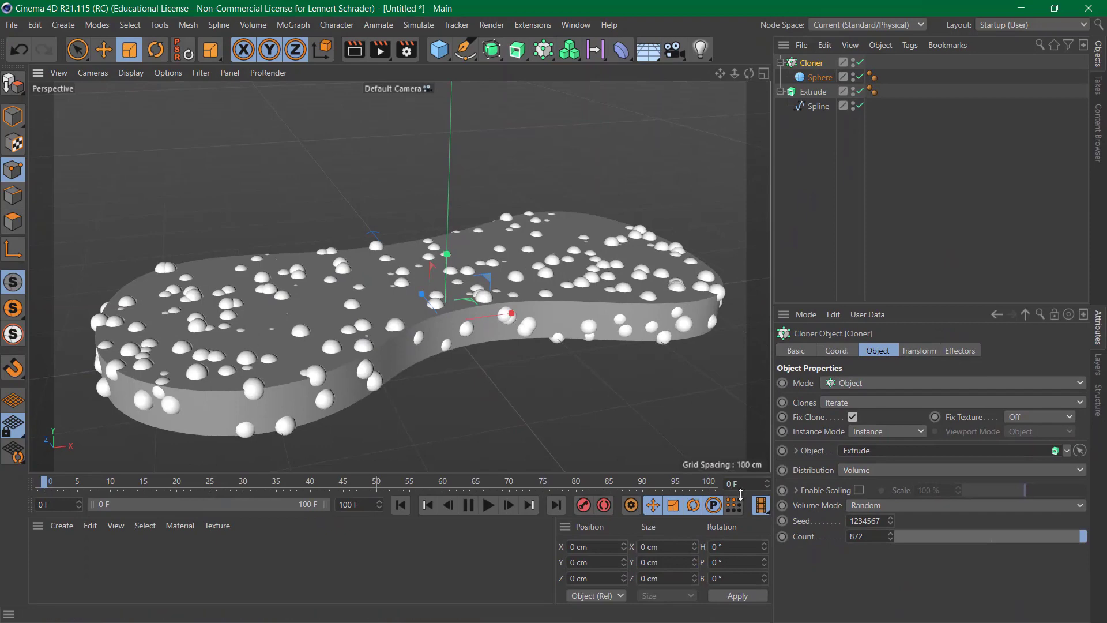
# Raise the Cloner's count to 1812 and collapse the Cloner and Extrude hierarchies
pyautogui.moveTo(890, 536); pyautogui.dragTo(890, 316)
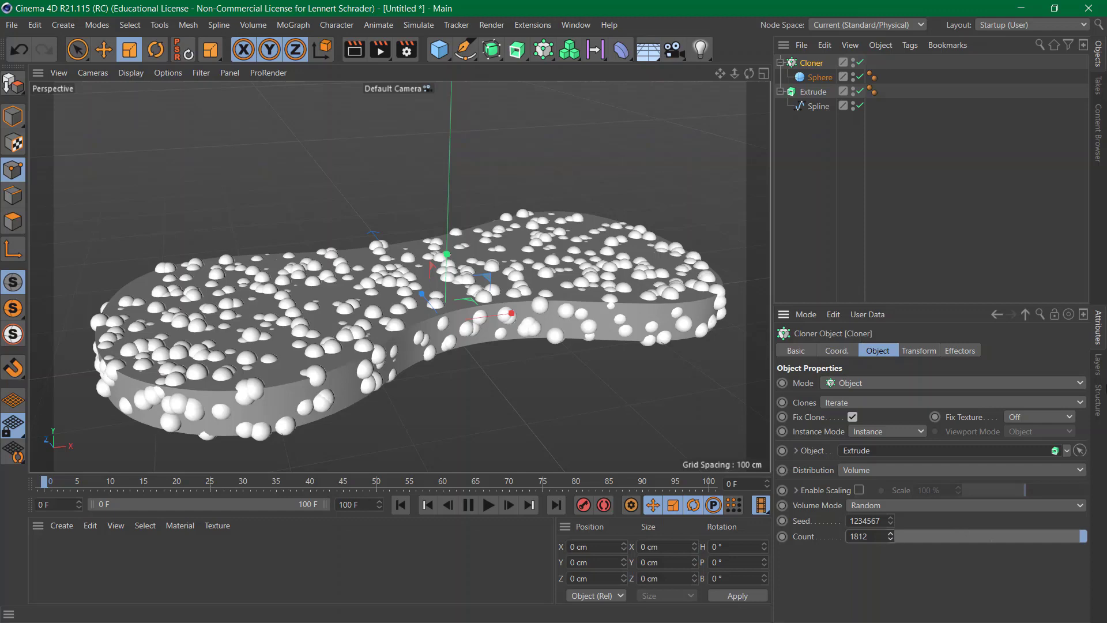
pyautogui.click(781, 63)
pyautogui.click(781, 78)
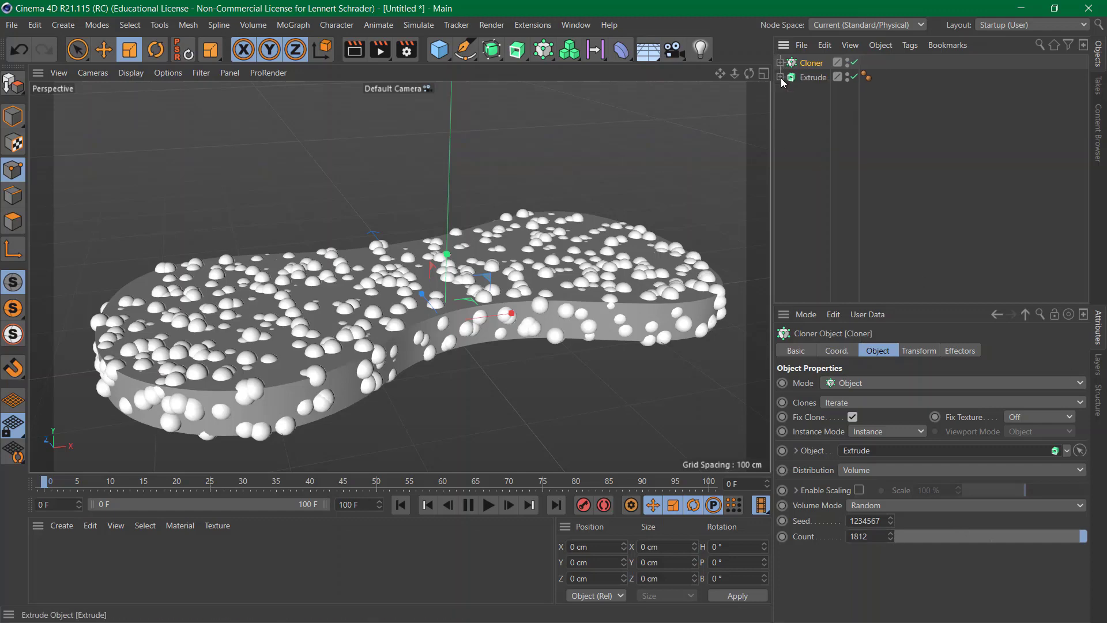
pyautogui.click(781, 78)
pyautogui.click(781, 78)
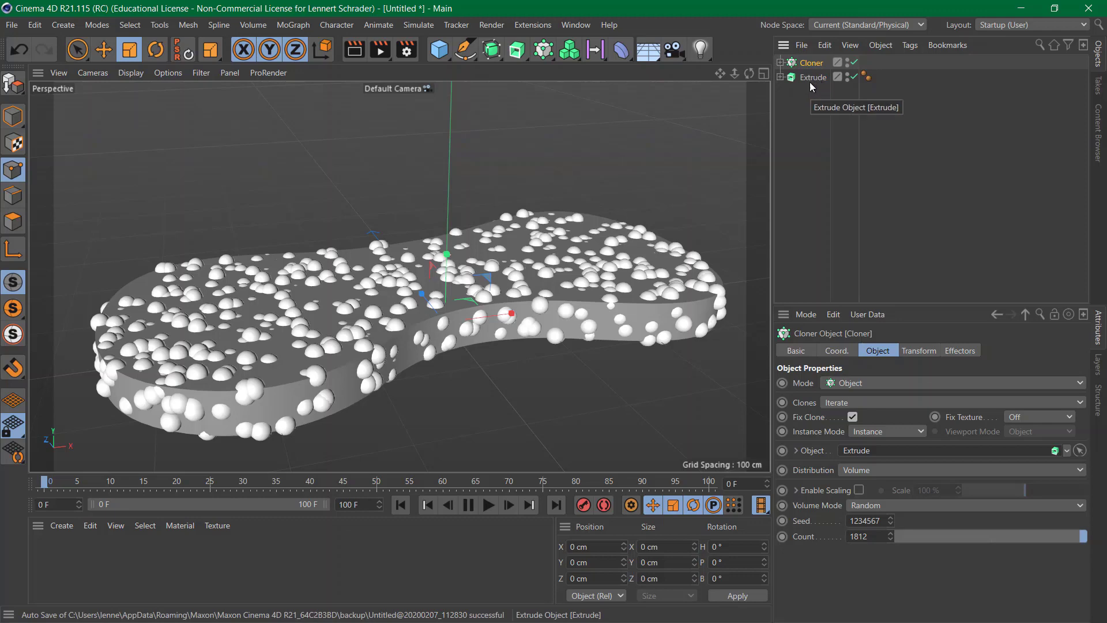
# Add a Volume Builder, make the Cloner and Extrude its children, and clear the selection
pyautogui.click(569, 52)
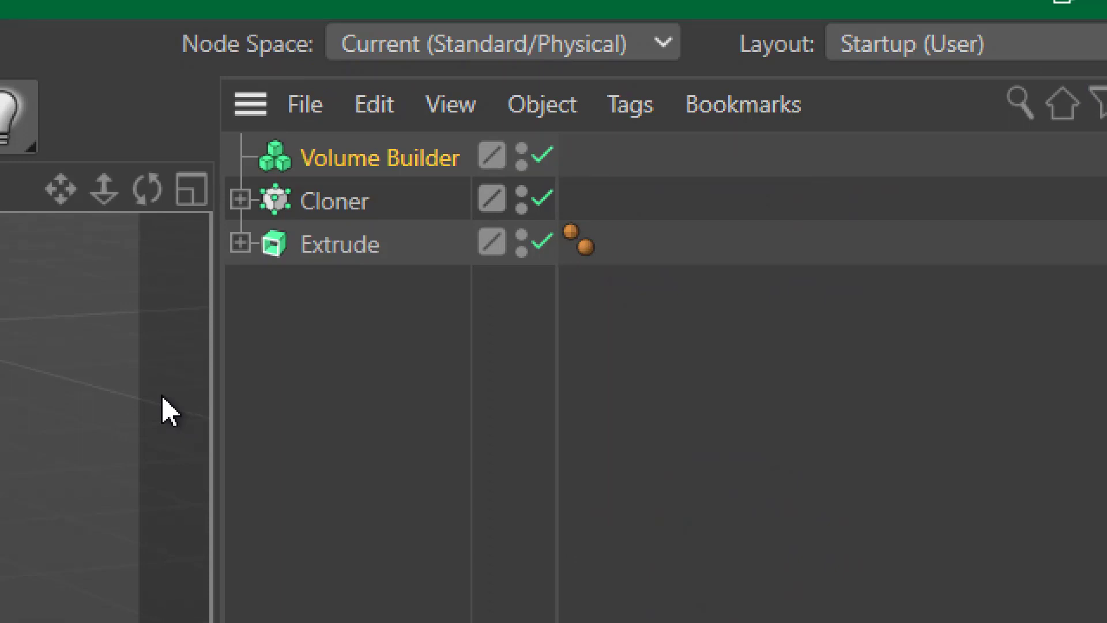
pyautogui.moveTo(388, 306)
pyautogui.mouseDown()
pyautogui.moveTo(327, 200)
pyautogui.moveTo(329, 215)
pyautogui.moveTo(346, 173)
pyautogui.mouseUp()
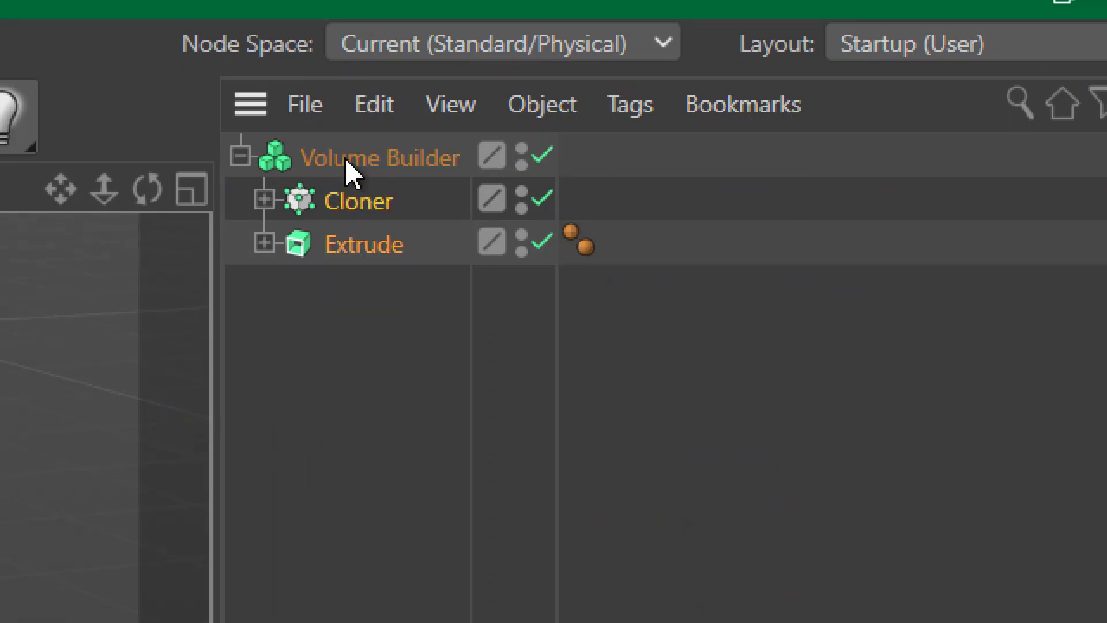
pyautogui.click(388, 334)
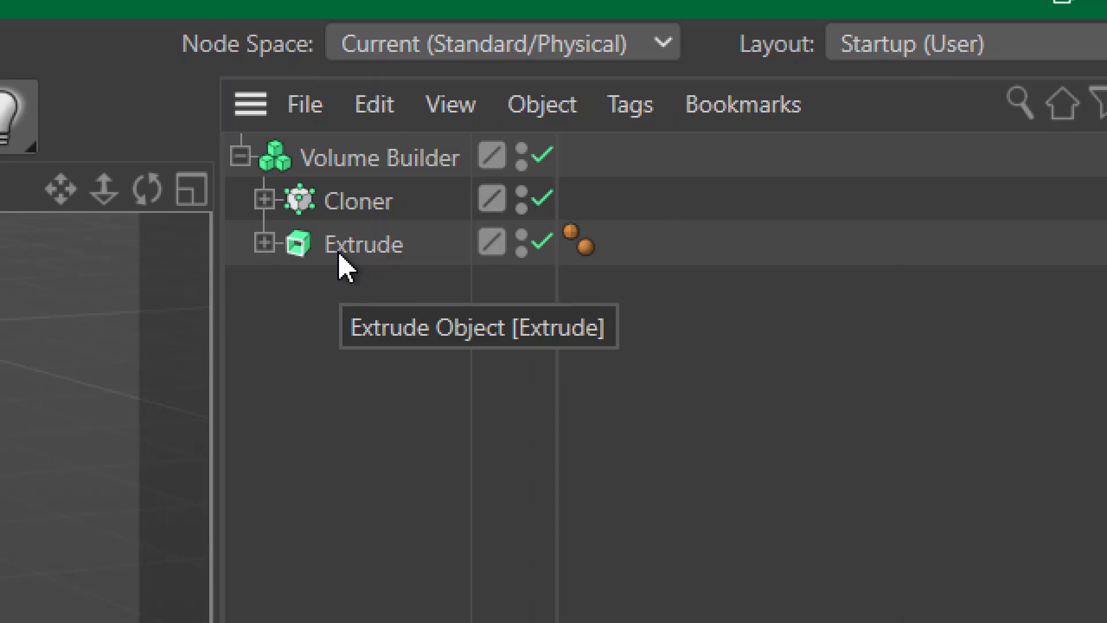
# Set the Volume Builder's voxel size to 1 cm
pyautogui.click(385, 163)
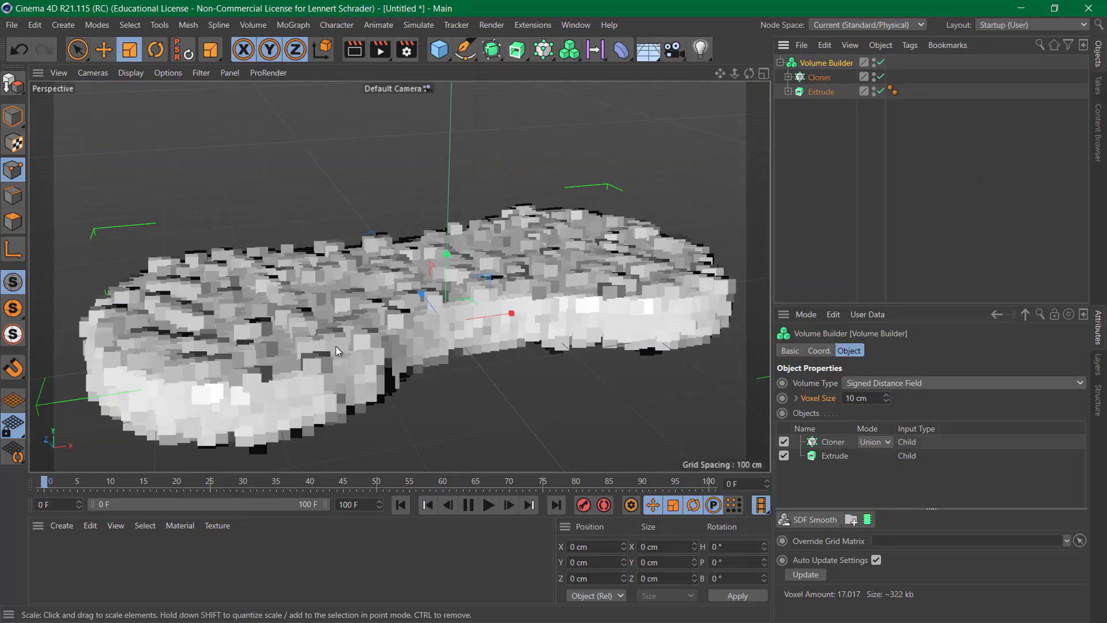
pyautogui.keyDown('alt'); pyautogui.moveTo(268, 342); pyautogui.dragTo(342, 368); pyautogui.keyUp('alt')
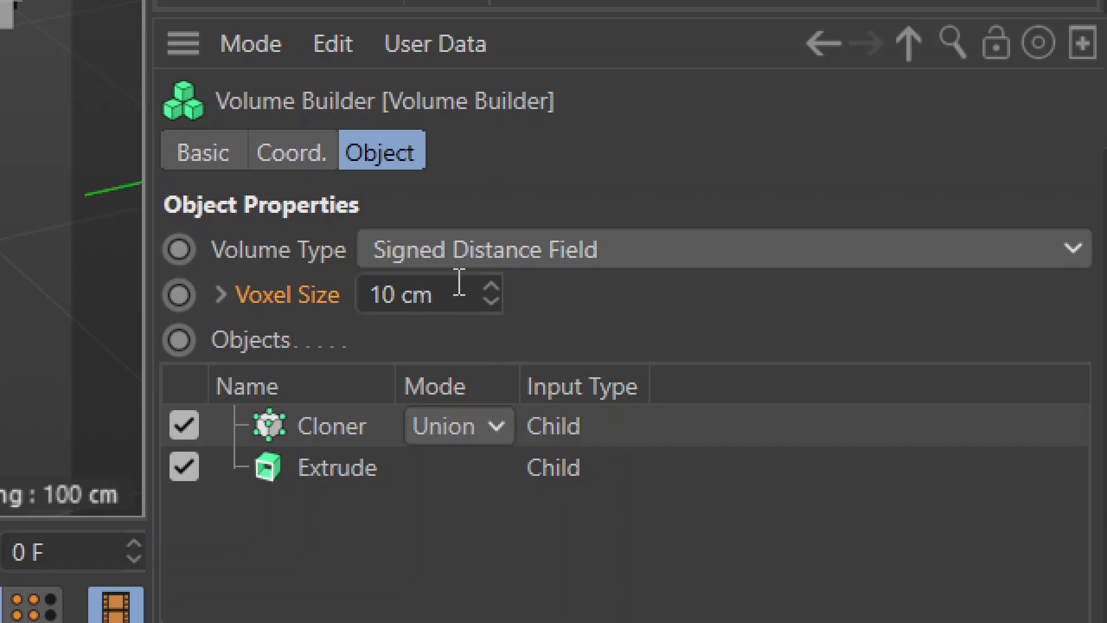
pyautogui.click(438, 293)
pyautogui.write('1')
pyautogui.press('Return')
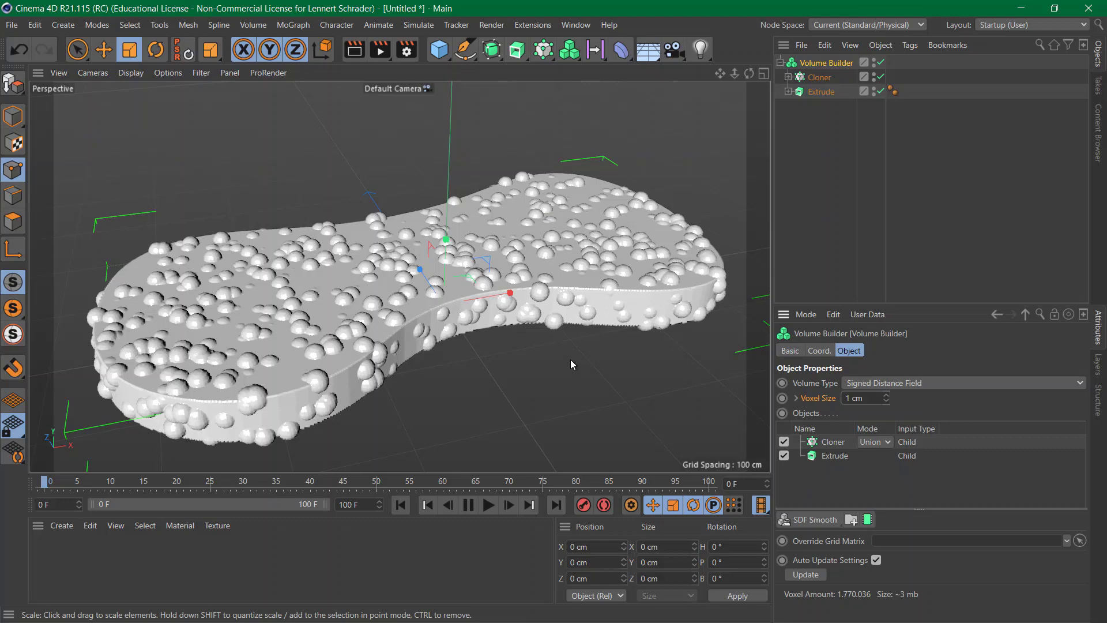
# Set the Cloner's mode to Subtract in the Volume Builder so the spheres cut holes into the sponge base
pyautogui.keyDown('alt'); pyautogui.moveTo(362, 354); pyautogui.dragTo(621, 311, button='right'); pyautogui.keyUp('alt')
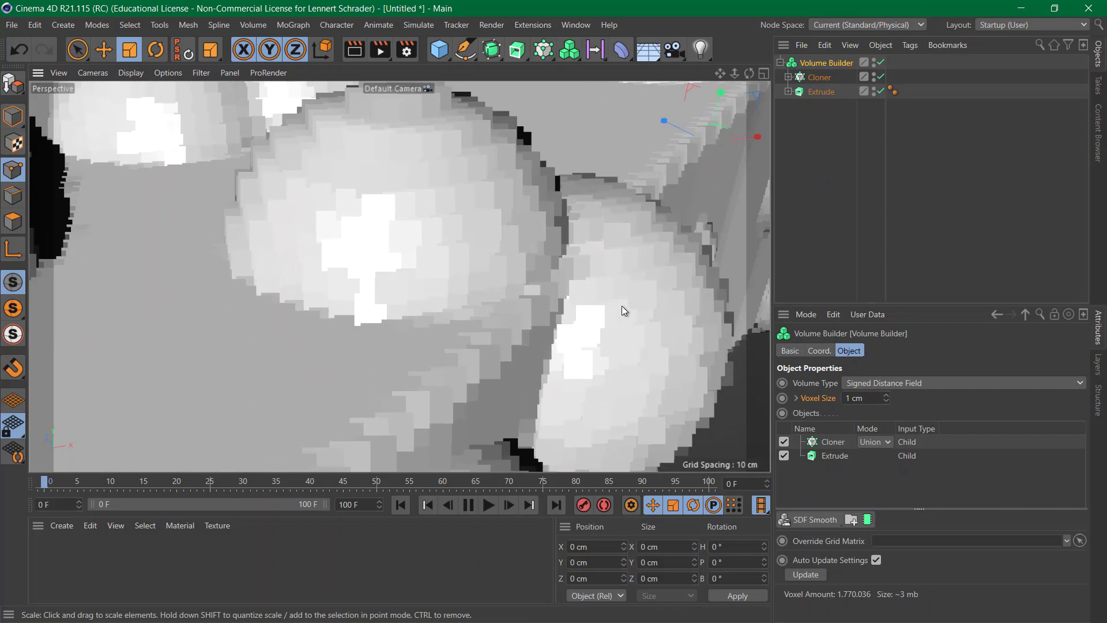
pyautogui.keyDown('alt'); pyautogui.moveTo(547, 254); pyautogui.dragTo(275, 327, button='right'); pyautogui.keyUp('alt')
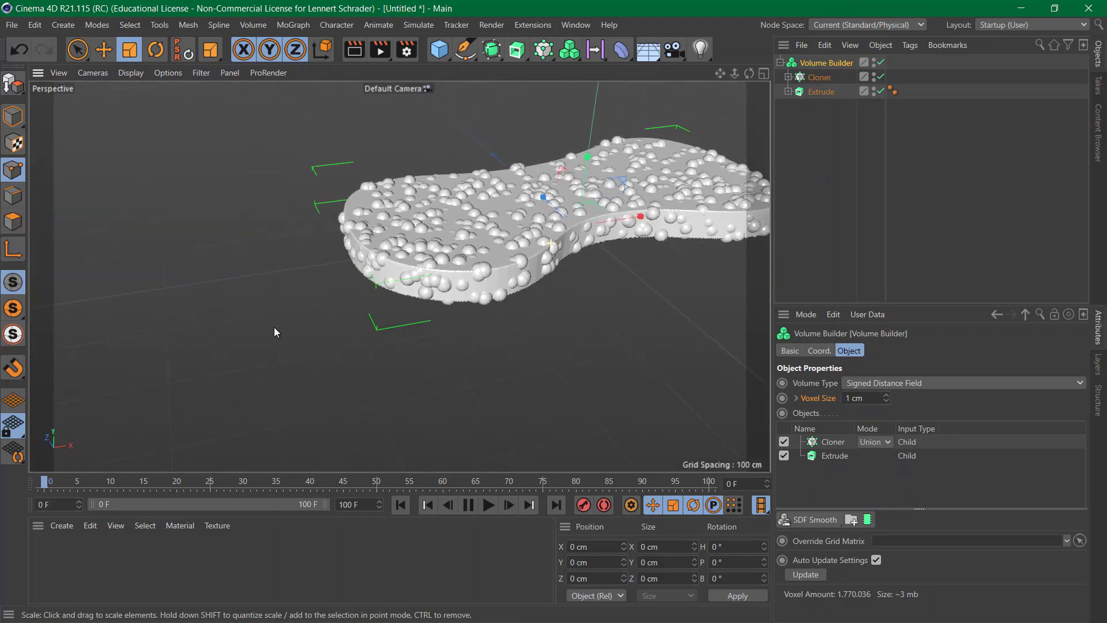
pyautogui.keyDown('alt'); pyautogui.moveTo(465, 249); pyautogui.dragTo(371, 313, button='middle'); pyautogui.keyUp('alt')
pyautogui.keyDown('alt'); pyautogui.moveTo(319, 306); pyautogui.dragTo(388, 264); pyautogui.keyUp('alt')
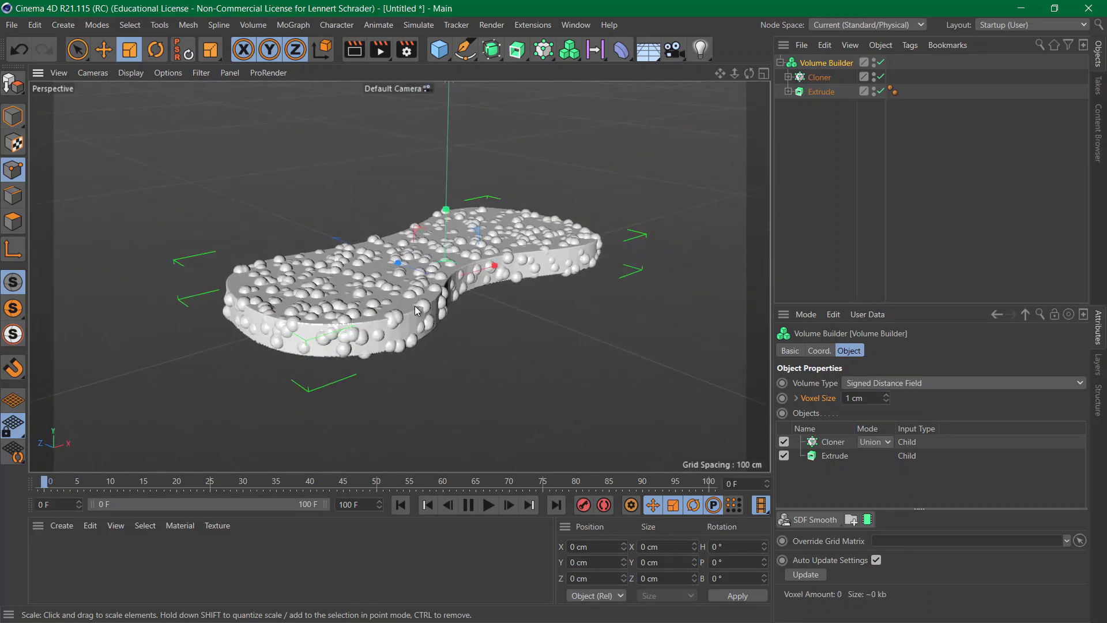
pyautogui.keyDown('alt'); pyautogui.moveTo(414, 305); pyautogui.dragTo(520, 273, button='right'); pyautogui.keyUp('alt')
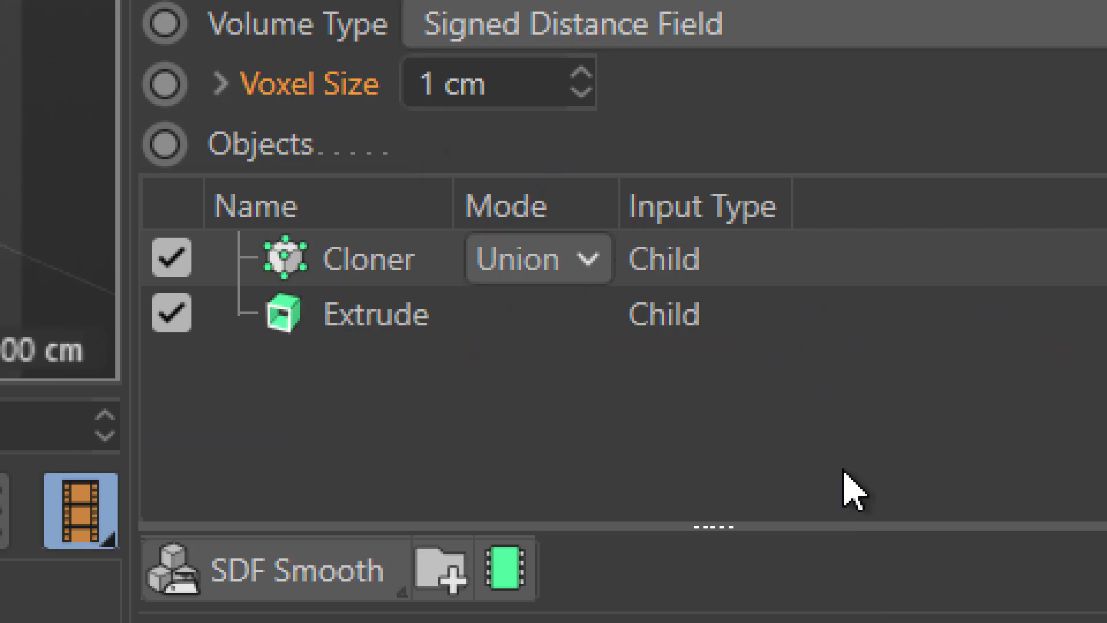
pyautogui.click(559, 276)
pyautogui.click(570, 392)
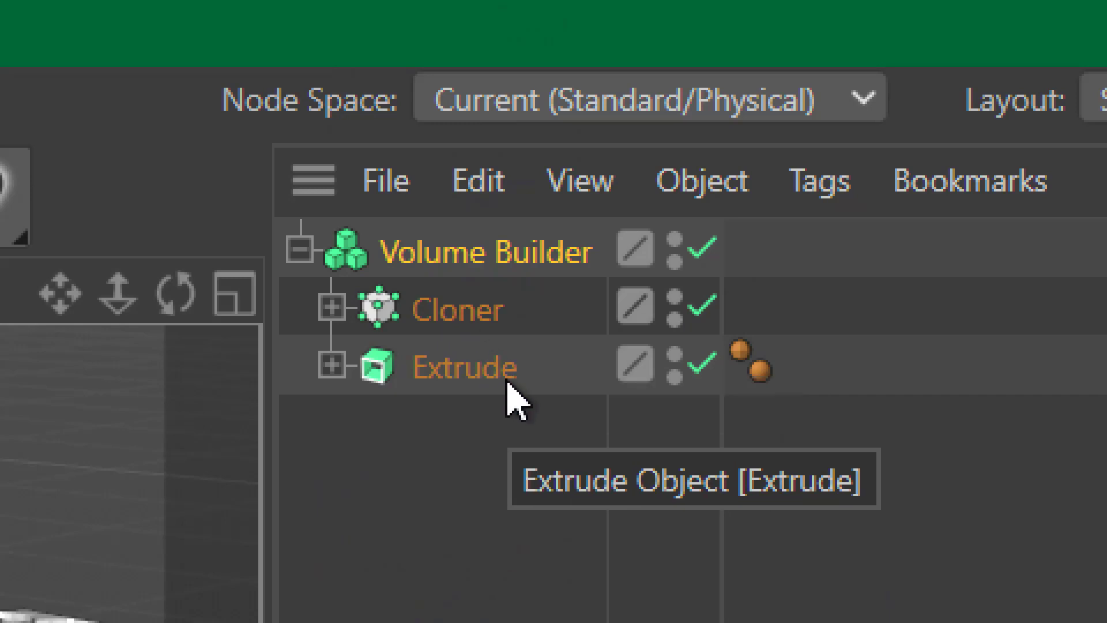
# Try swapping the order of the Cloner and Extrude within the Volume Builder, and restore the Cloner above the Extrude
pyautogui.moveTo(499, 383); pyautogui.dragTo(473, 294)
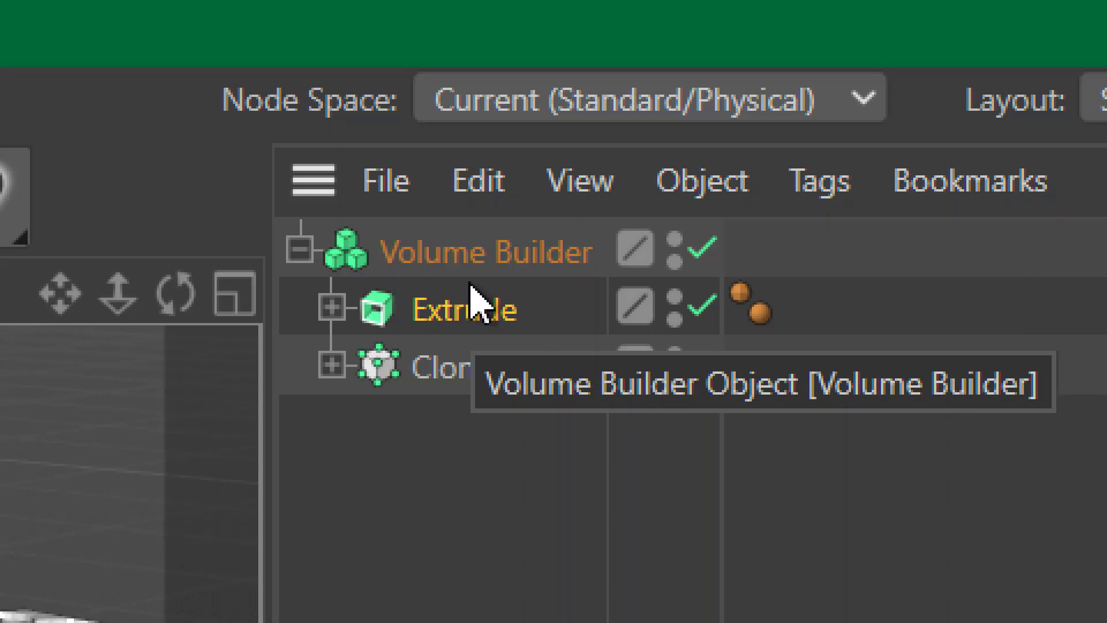
pyautogui.moveTo(477, 340); pyautogui.dragTo(449, 275)
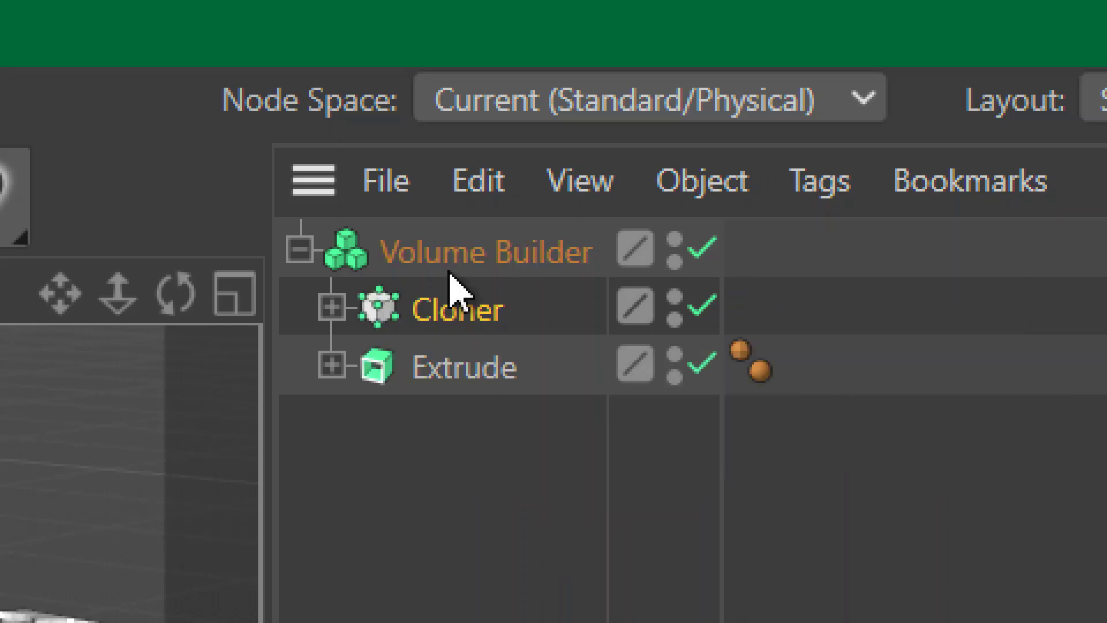
pyautogui.click(475, 266)
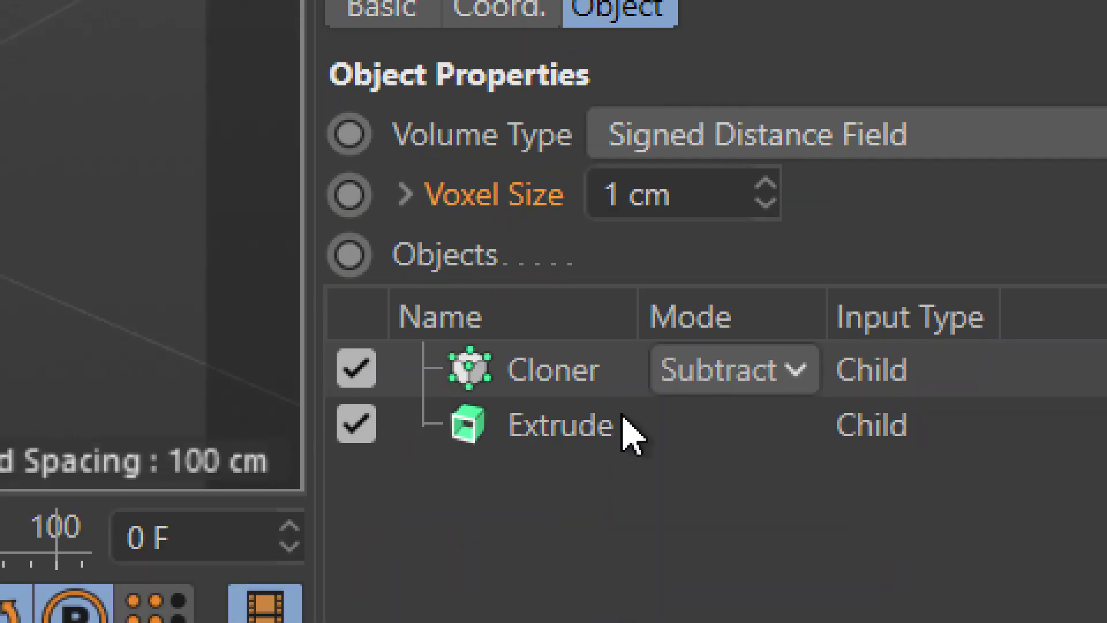
pyautogui.moveTo(564, 369); pyautogui.dragTo(555, 488)
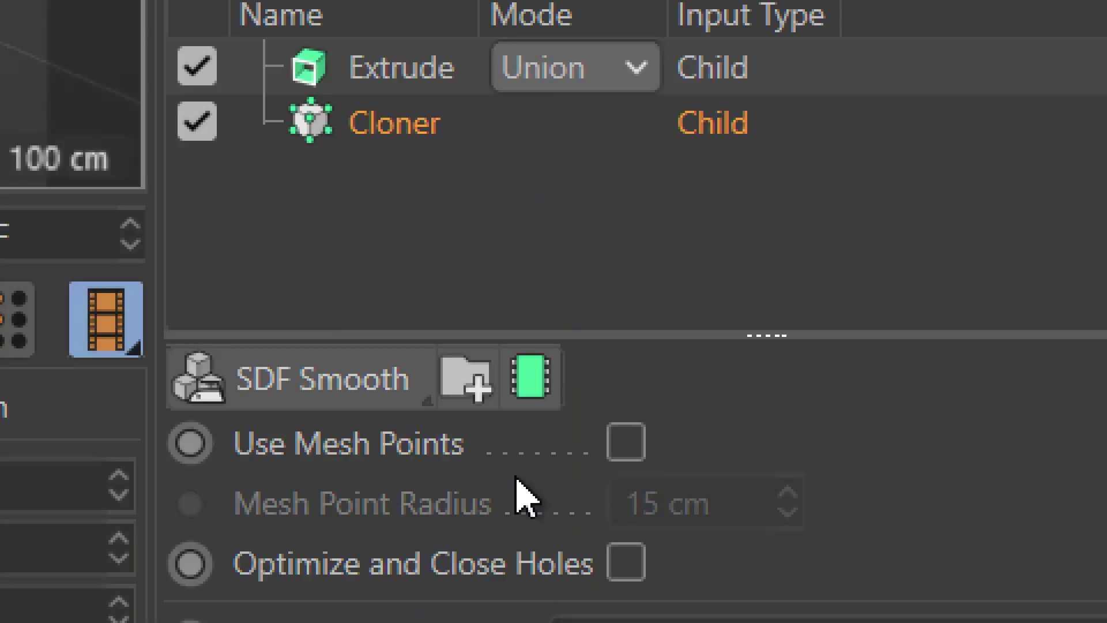
pyautogui.moveTo(408, 136); pyautogui.dragTo(400, 98)
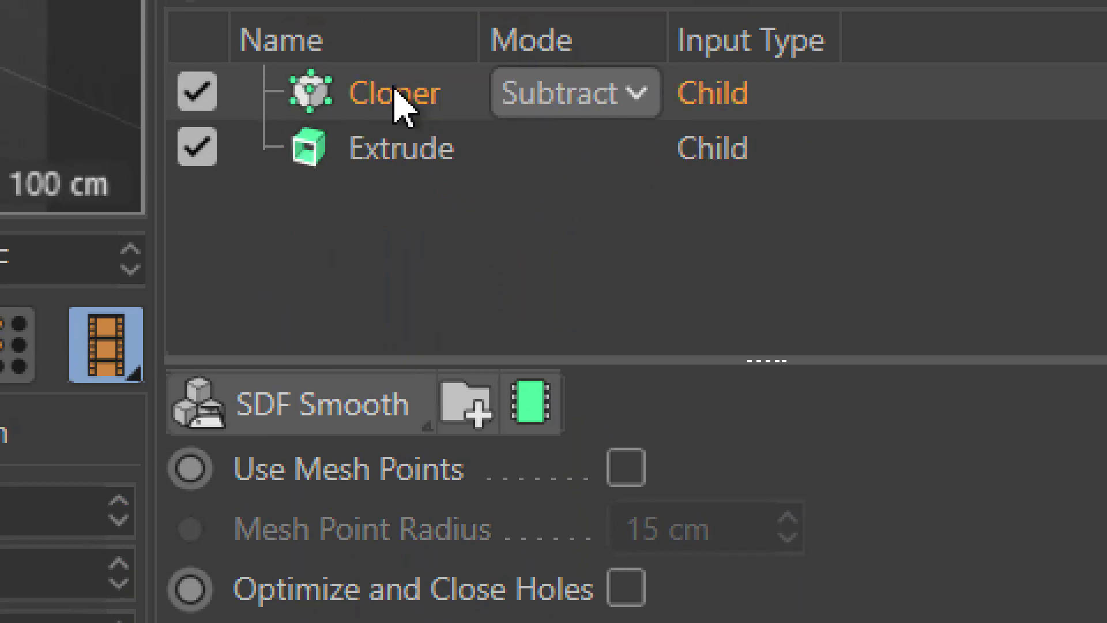
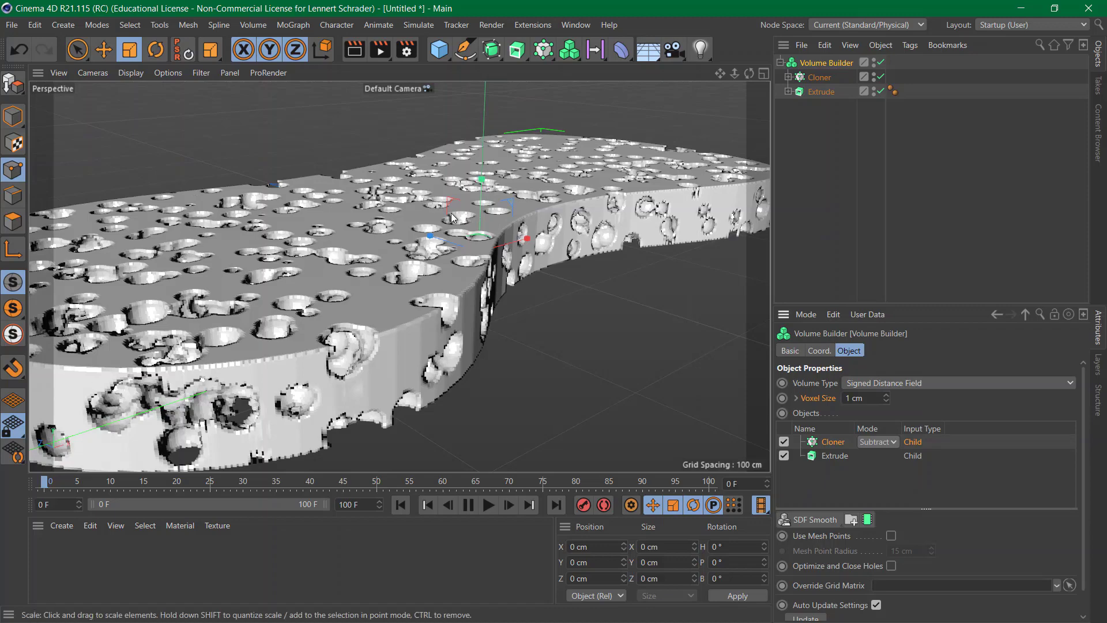
# Examine the subtracted holes up close and compare the sponge with the reference render 01_extrude.png in Photoshop
pyautogui.keyDown('alt'); pyautogui.moveTo(395, 209); pyautogui.dragTo(406, 249); pyautogui.keyUp('alt')
pyautogui.keyDown('alt'); pyautogui.moveTo(373, 228); pyautogui.dragTo(551, 223, button='right'); pyautogui.keyUp('alt')
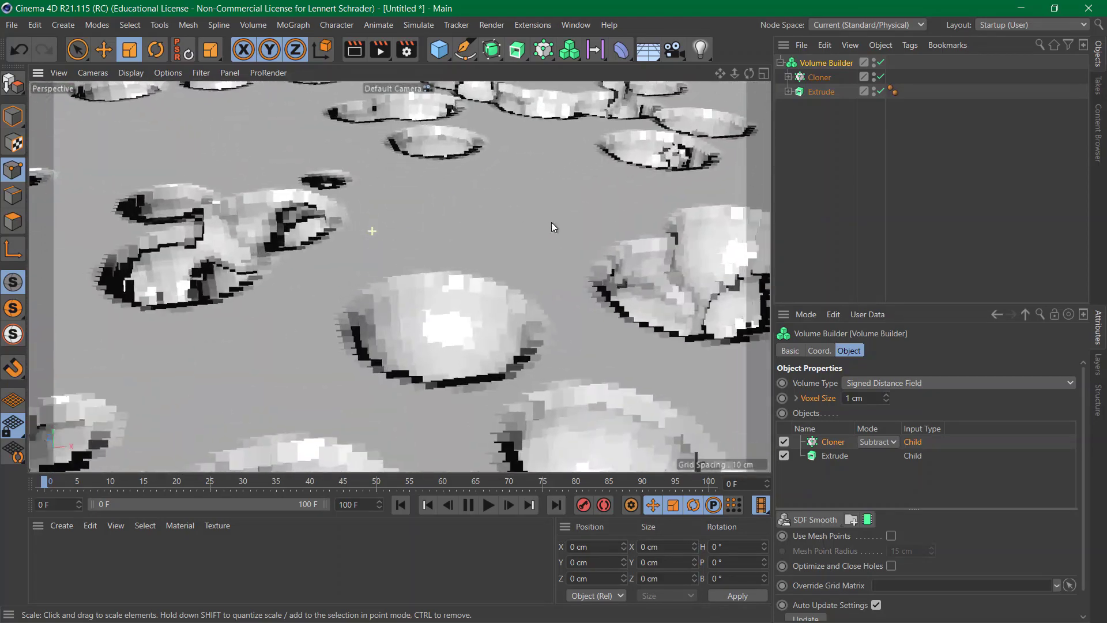
pyautogui.keyDown('alt'); pyautogui.moveTo(448, 307); pyautogui.dragTo(228, 321, button='right'); pyautogui.keyUp('alt')
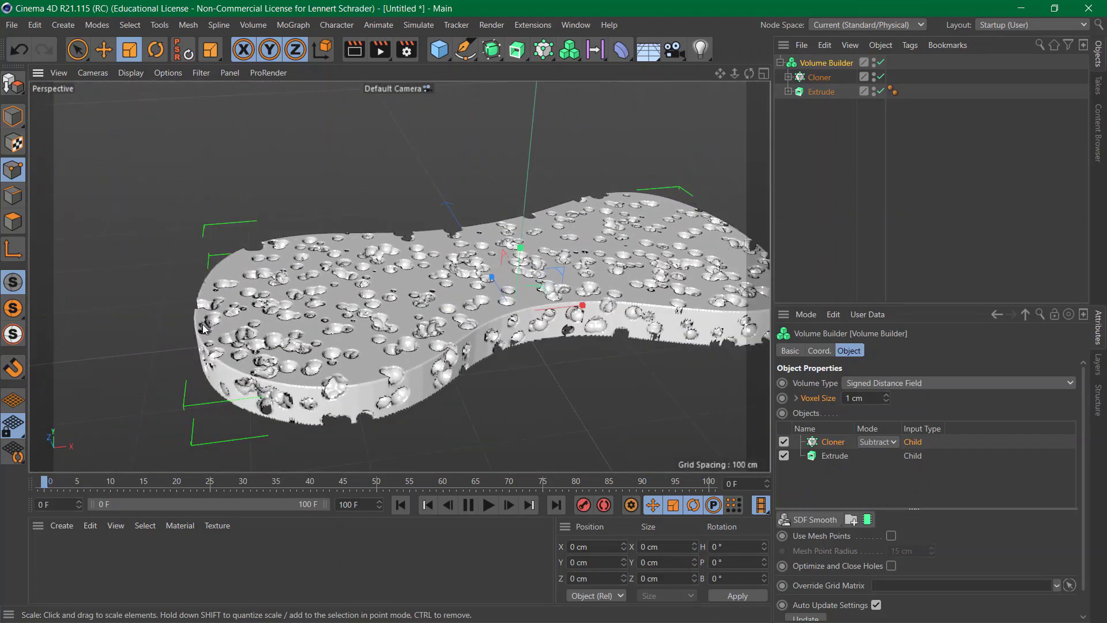
pyautogui.hotkey('alt', 'Tab')
pyautogui.hotkey('alt', 'Tab')
pyautogui.hotkey('alt', 'Tab')
pyautogui.hotkey('alt', 'Tab')
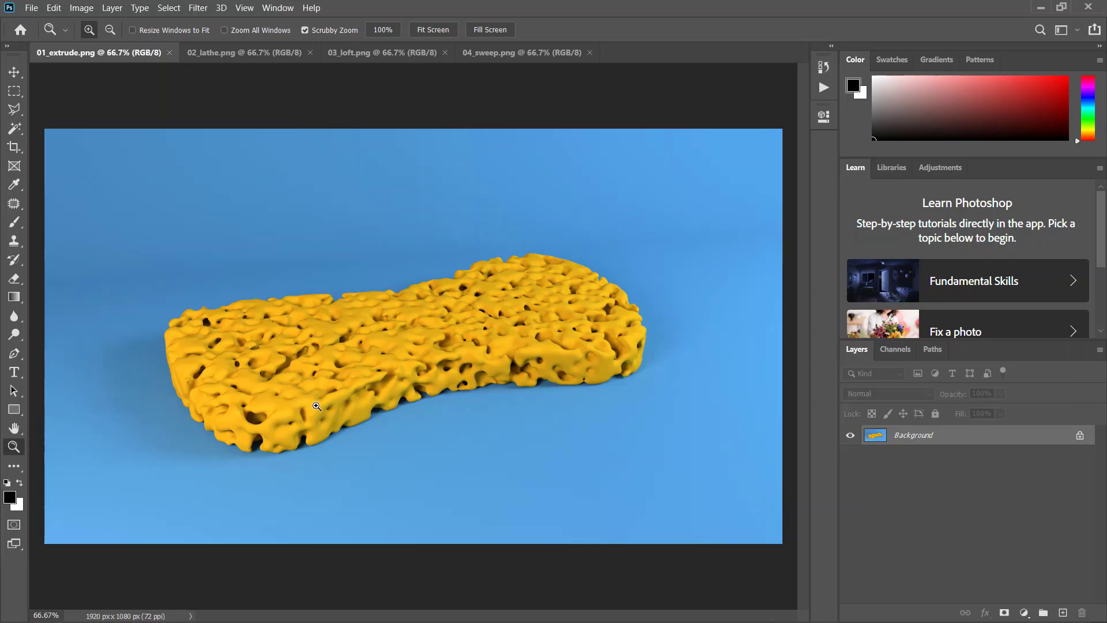
pyautogui.hotkey('alt', 'Tab')
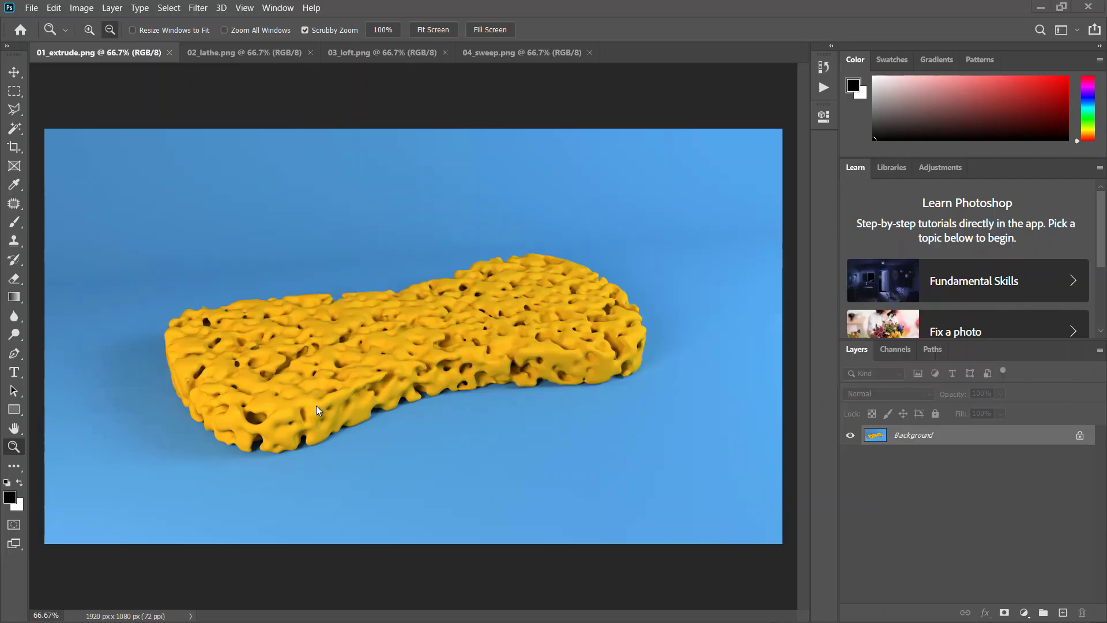
pyautogui.hotkey('alt', 'Tab')
pyautogui.hotkey('alt', 'Tab')
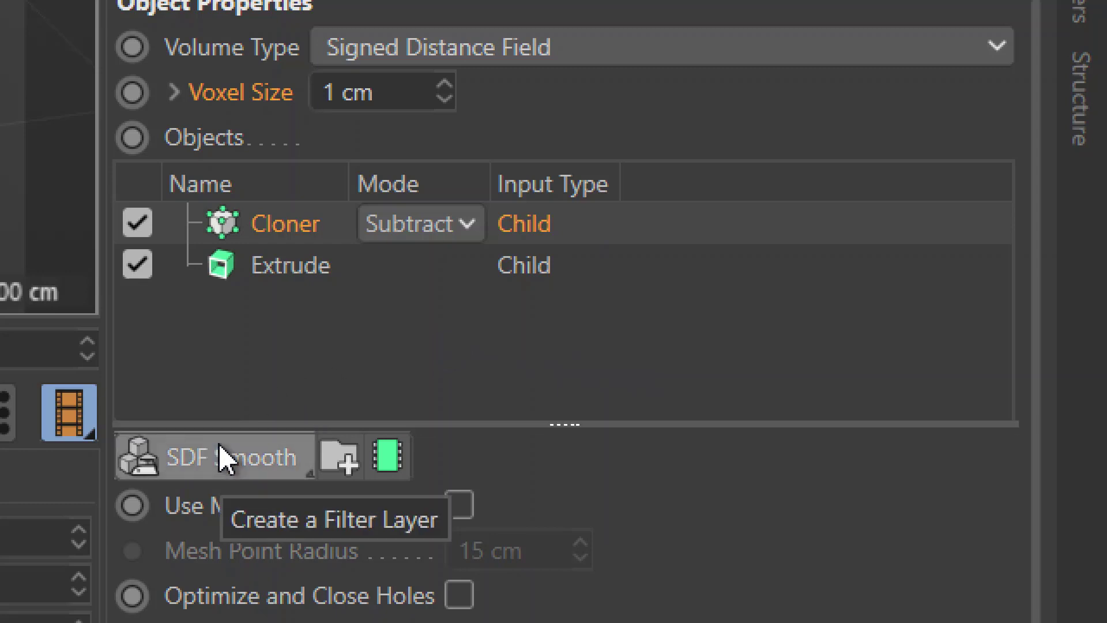
# Add an SDF Smooth filter above the Cloner and Extrude in the Volume Builder and select it
pyautogui.click(222, 459)
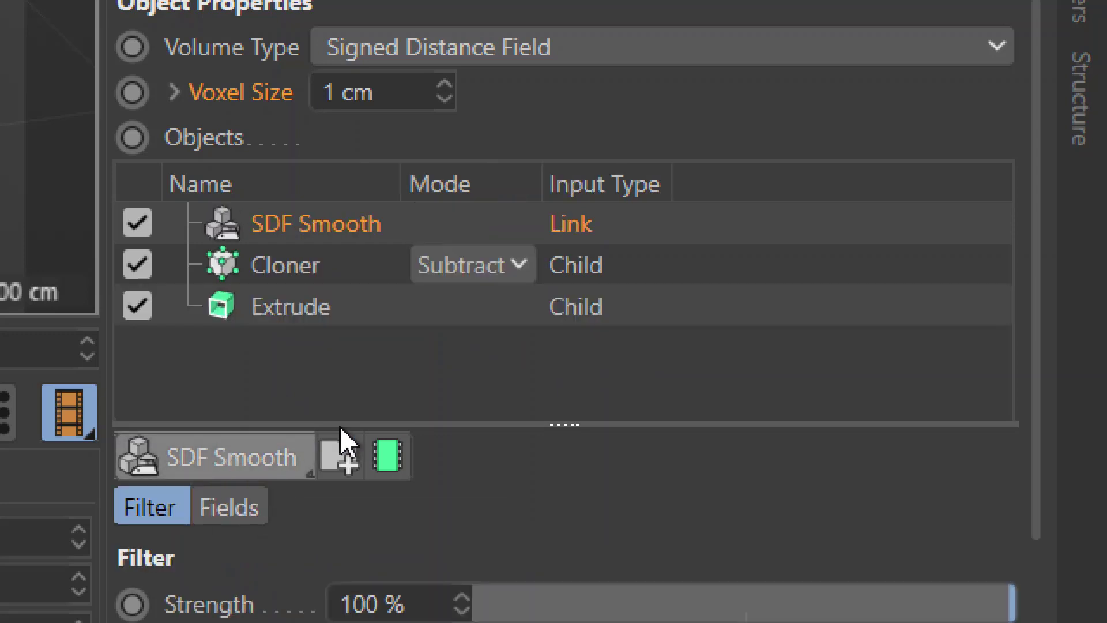
pyautogui.click(275, 317)
pyautogui.click(275, 280)
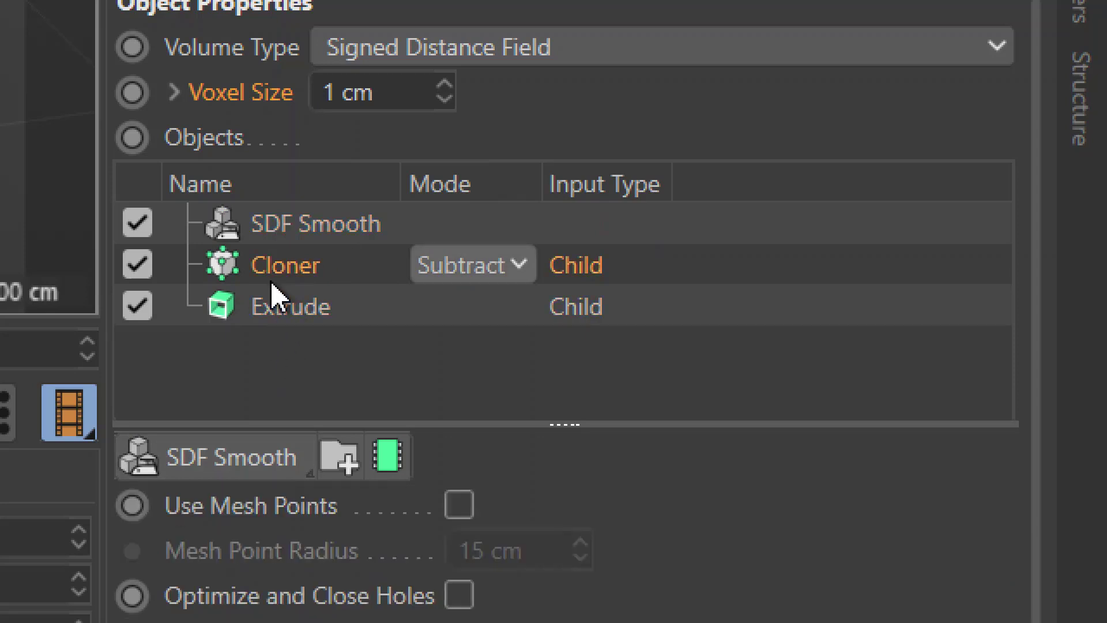
pyautogui.click(293, 227)
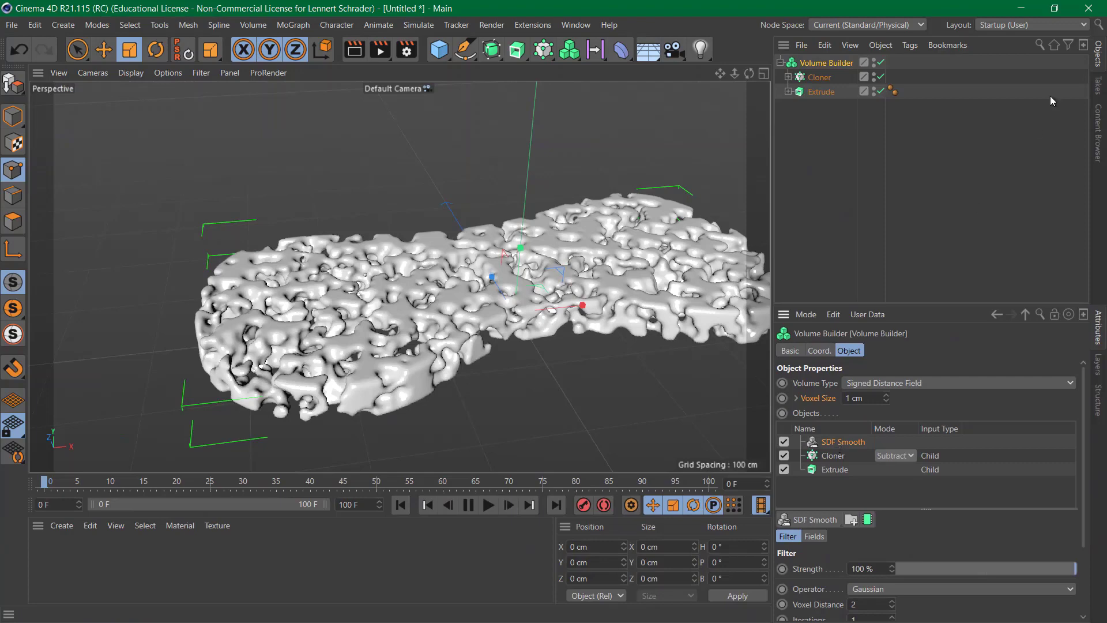
# Enlarge the cloned sphere to a radius of 11.38 cm, disabling the Volume Builder during the scaling and re-enabling it
pyautogui.click(788, 78)
pyautogui.click(827, 92)
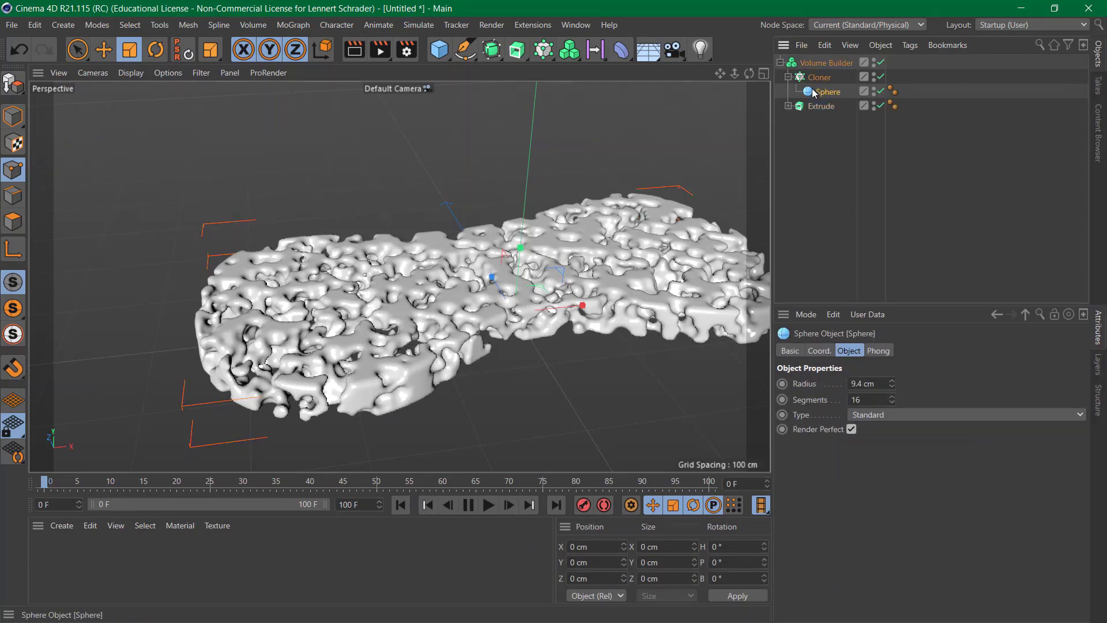
pyautogui.press('t')
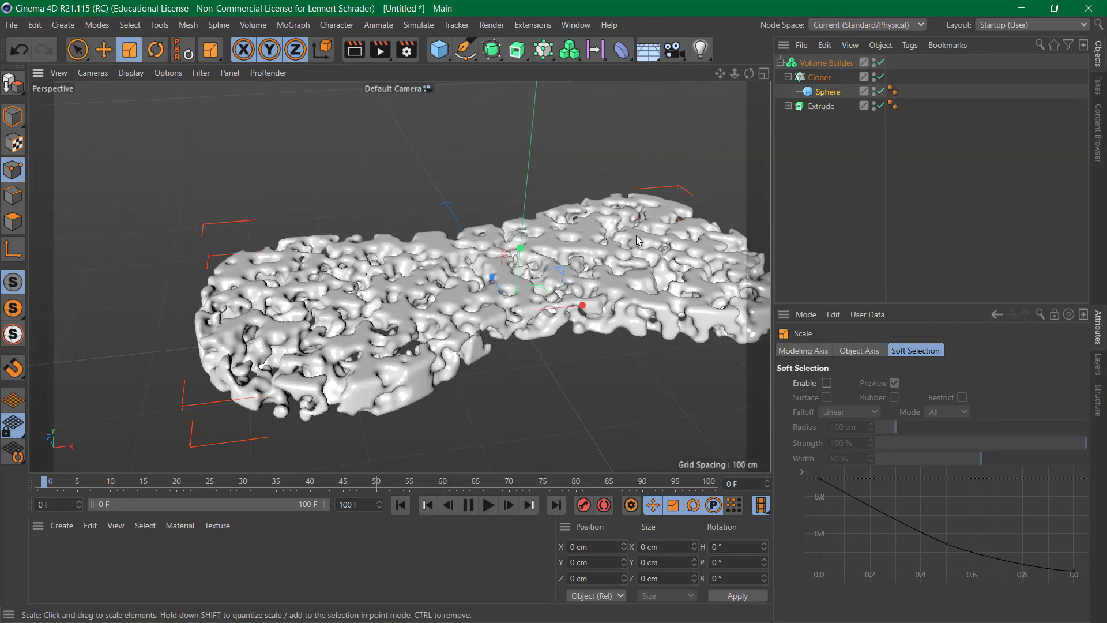
pyautogui.click(884, 63)
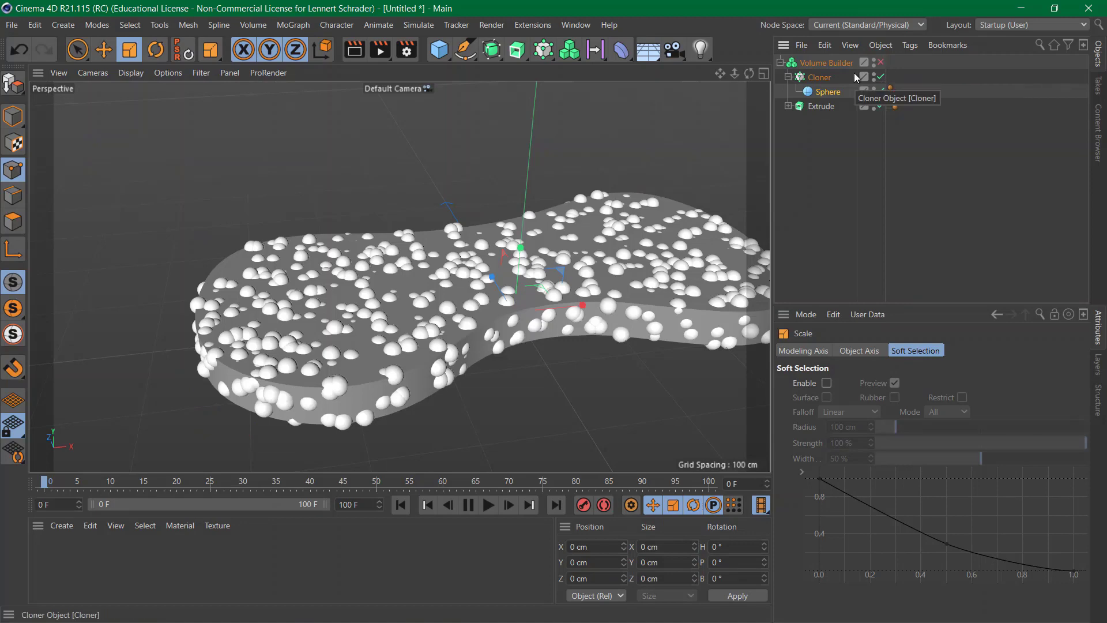
pyautogui.click(833, 93)
pyautogui.moveTo(644, 183); pyautogui.dragTo(707, 169)
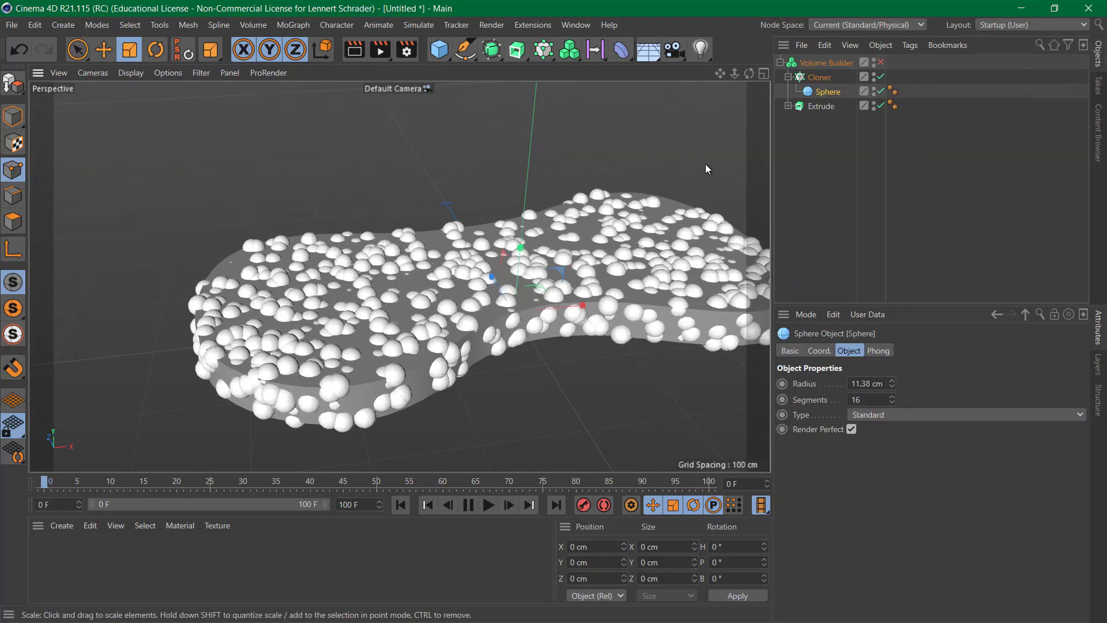
pyautogui.click(882, 63)
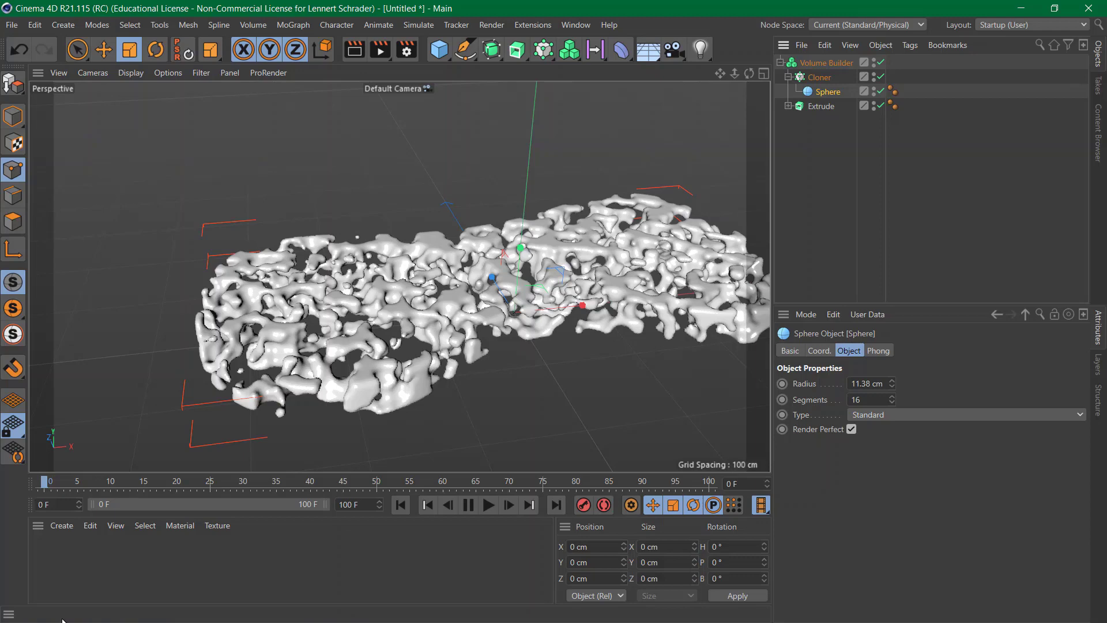
# Close the Untitled and Untitled 2 projects without saving their changes
pyautogui.moveTo(749, 73)
pyautogui.mouseDown()
pyautogui.moveTo(819, 150)
pyautogui.moveTo(750, 144)
pyautogui.moveTo(744, 98)
pyautogui.moveTo(762, 75)
pyautogui.moveTo(807, 81)
pyautogui.moveTo(802, 155)
pyautogui.moveTo(756, 121)
pyautogui.moveTo(744, 81)
pyautogui.moveTo(715, 98)
pyautogui.moveTo(692, 138)
pyautogui.moveTo(750, 78)
pyautogui.mouseUp()
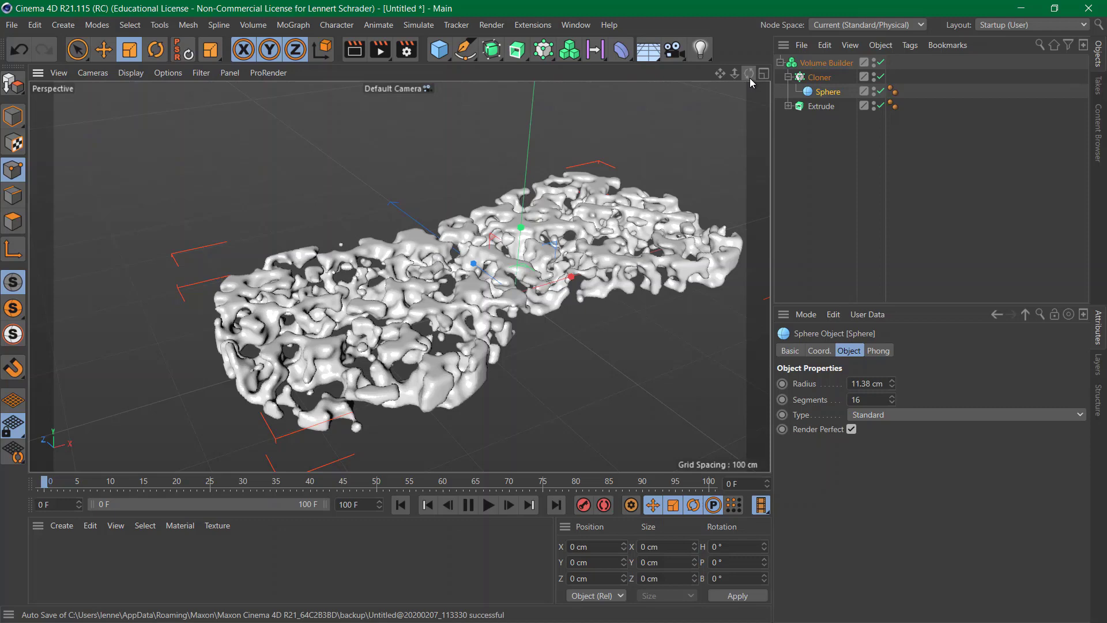
pyautogui.hotkey('ctrl', 'F4')
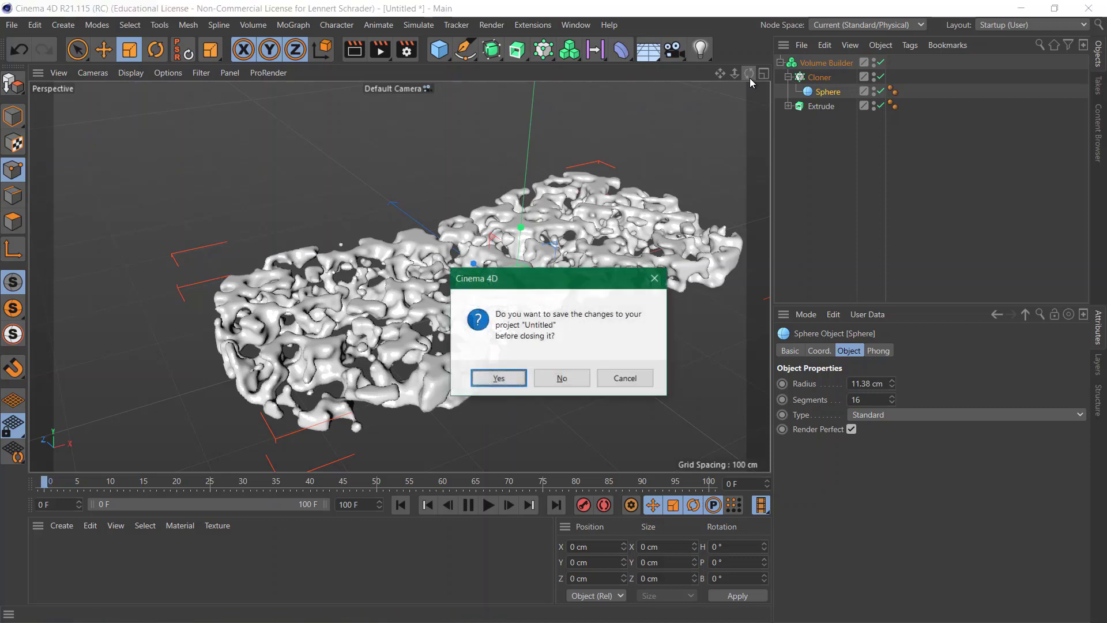
pyautogui.click(564, 379)
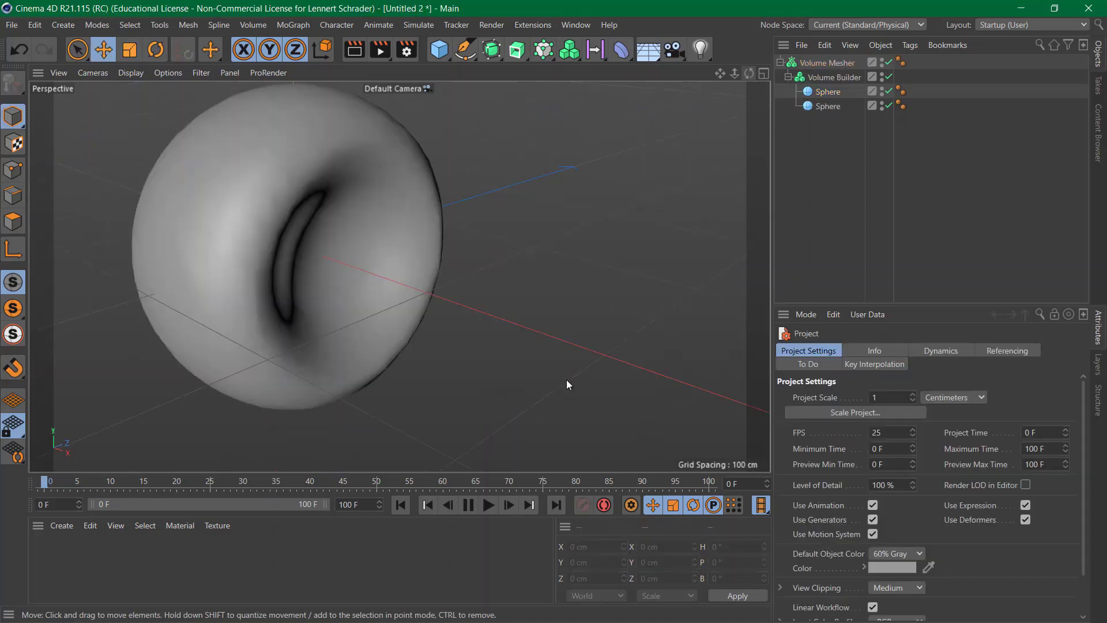
pyautogui.hotkey('ctrl', 'F4')
pyautogui.click(566, 380)
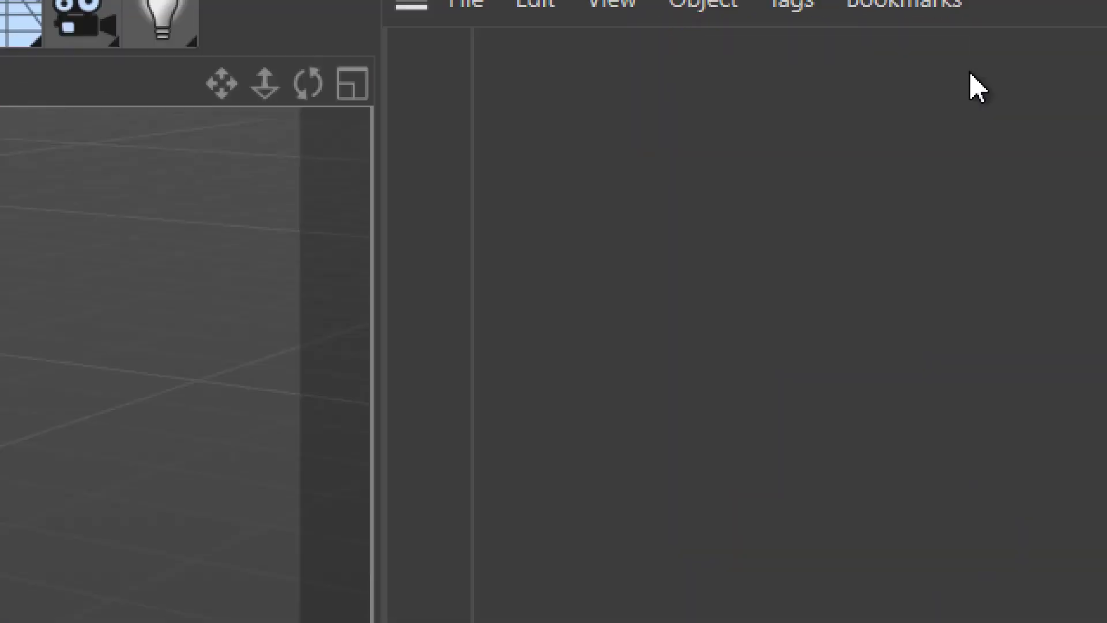
# Maximize the Top view of the new project and activate the Spline Pen with its type set to B-Spline
pyautogui.click(341, 87)
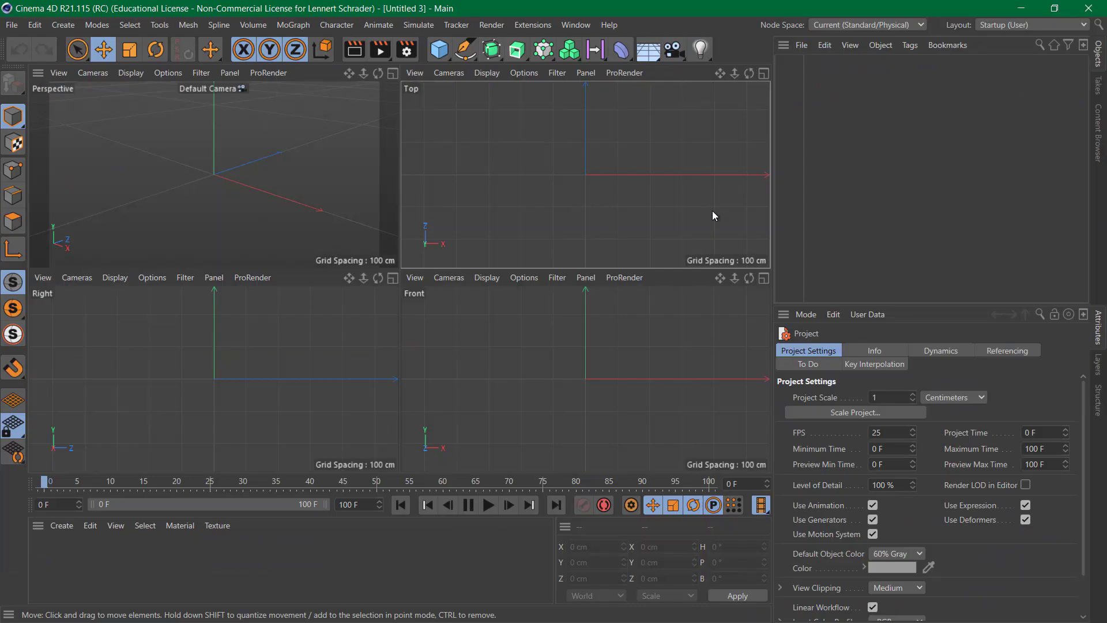
pyautogui.click(763, 73)
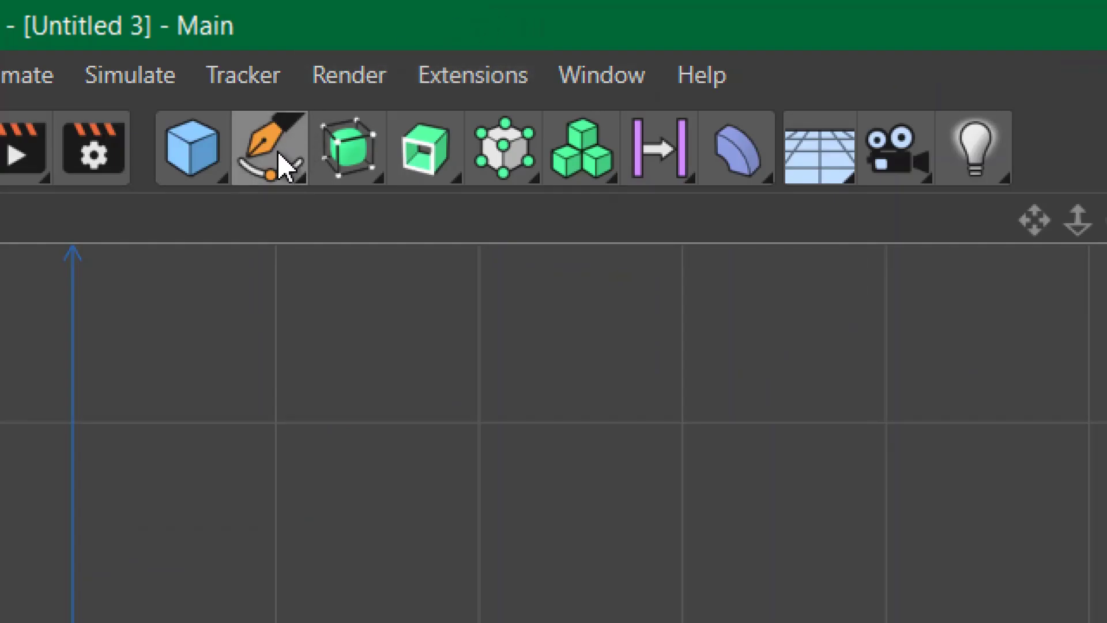
pyautogui.click(284, 166)
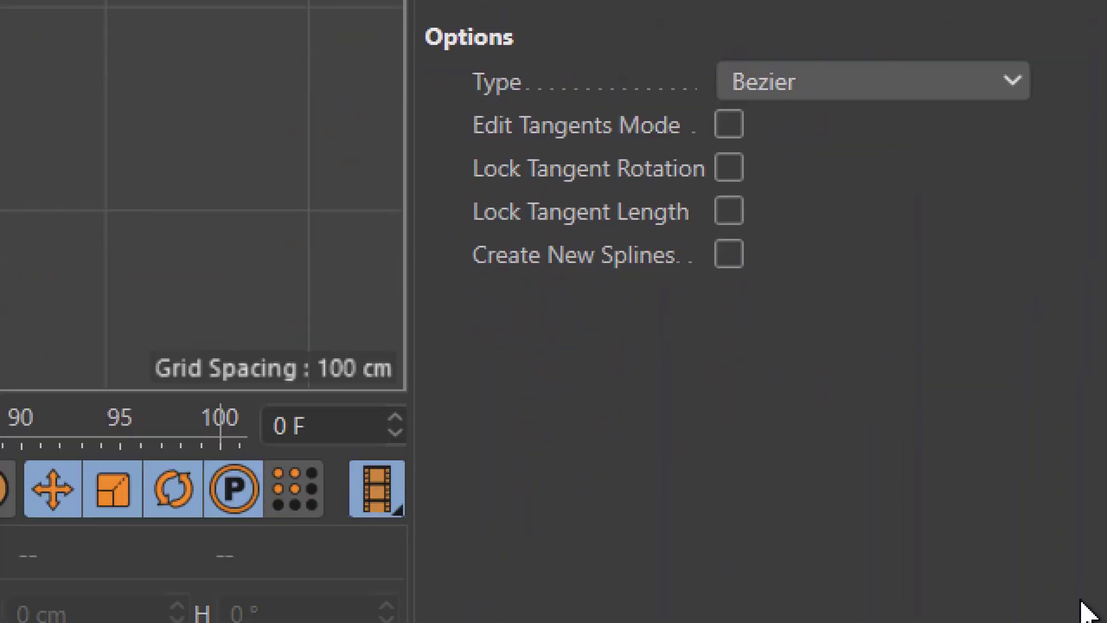
pyautogui.click(885, 87)
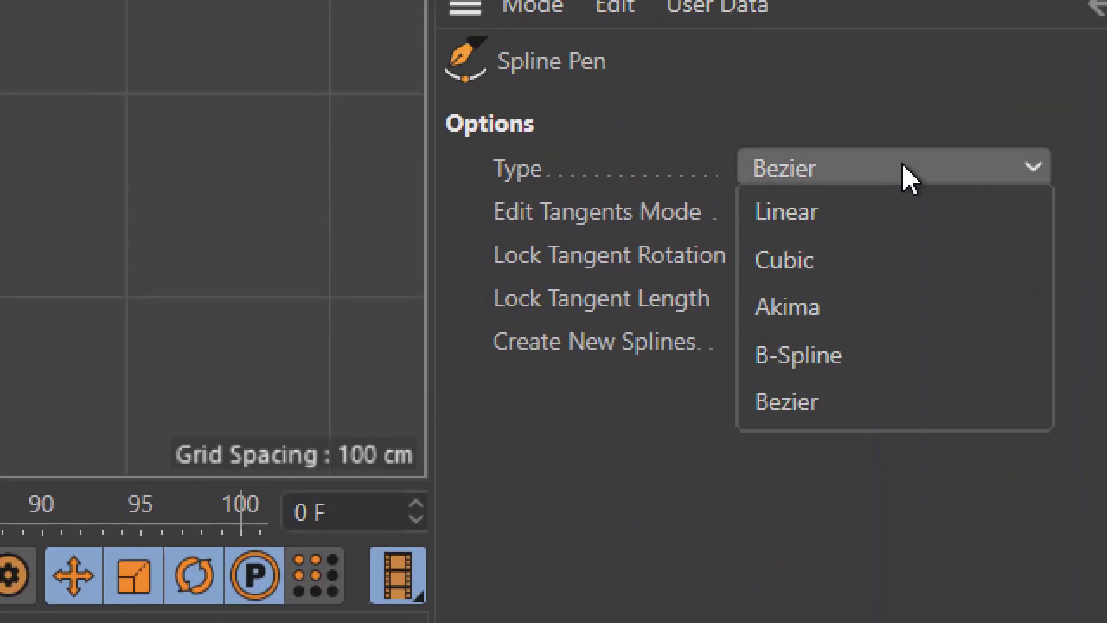
pyautogui.click(887, 369)
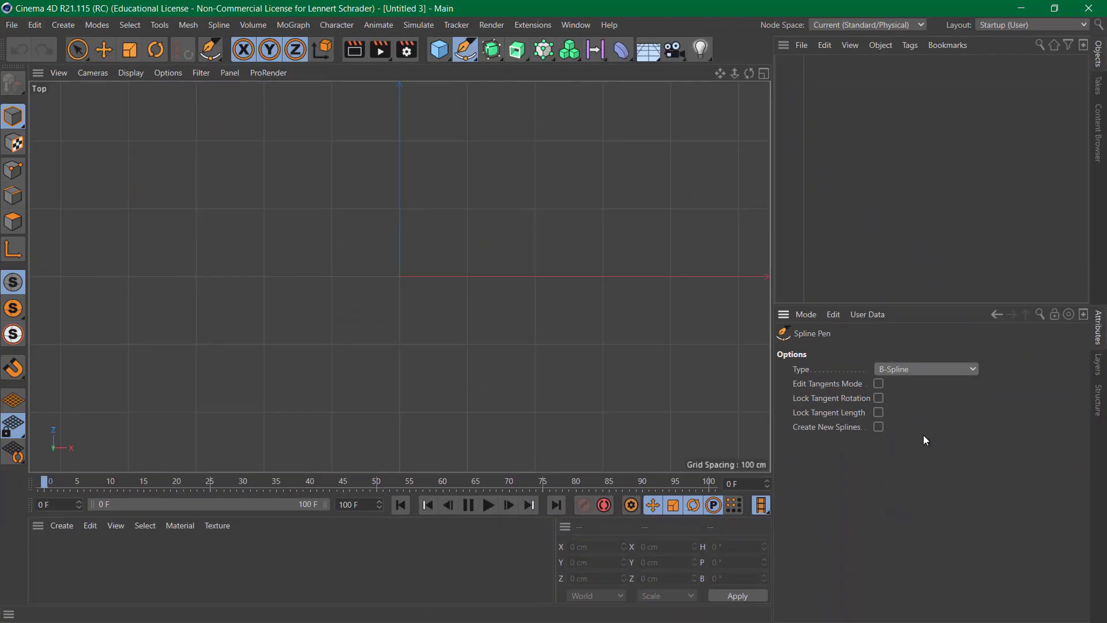
pyautogui.click(765, 77)
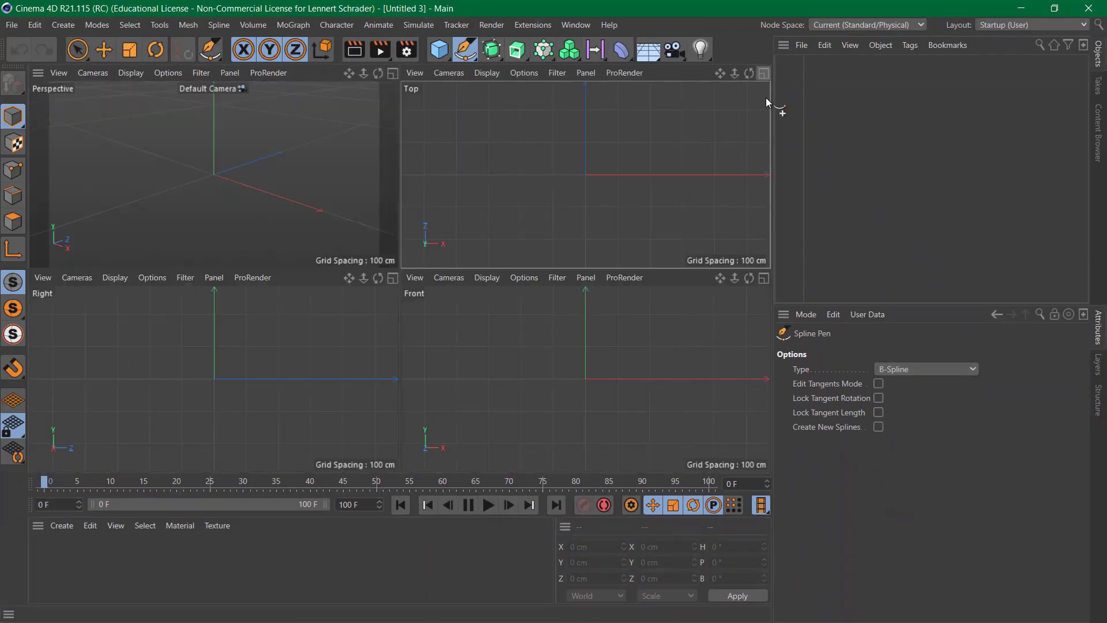
pyautogui.click(765, 75)
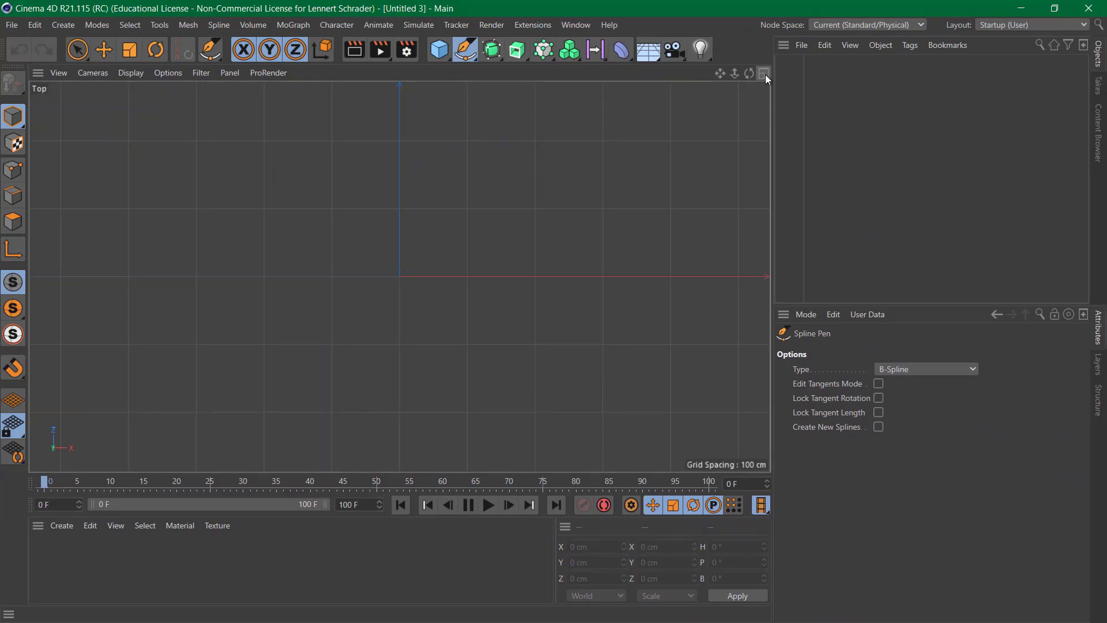
pyautogui.click(939, 370)
pyautogui.click(923, 434)
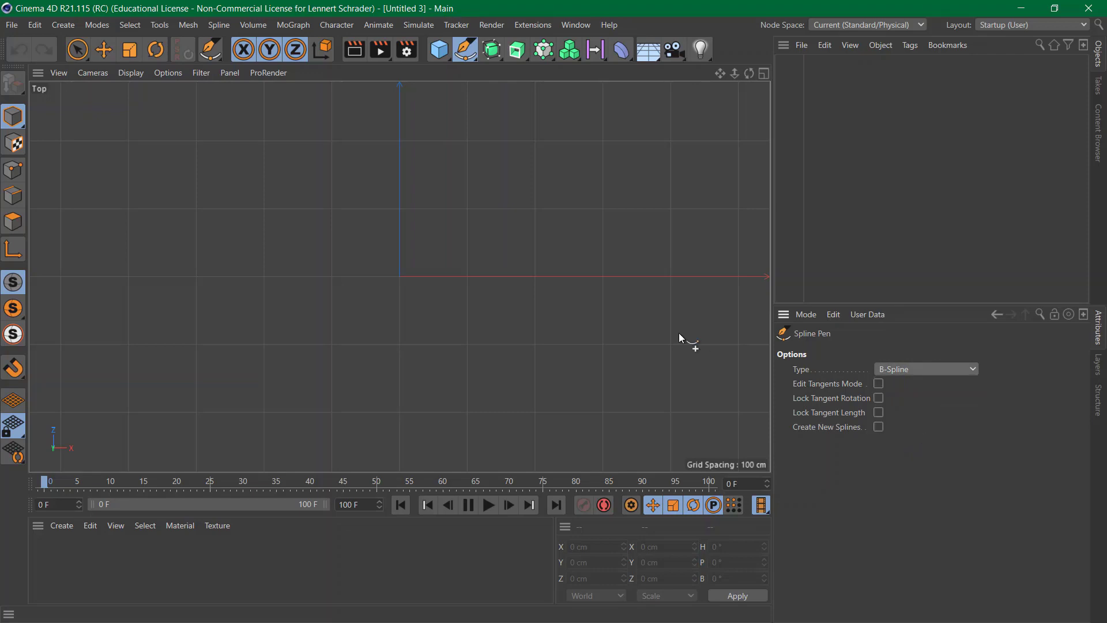
# Draw a closed, curvy, bone-shaped B-Spline outline with eight control points around the origin in the Top view, about 600 cm wide
pyautogui.click(224, 334)
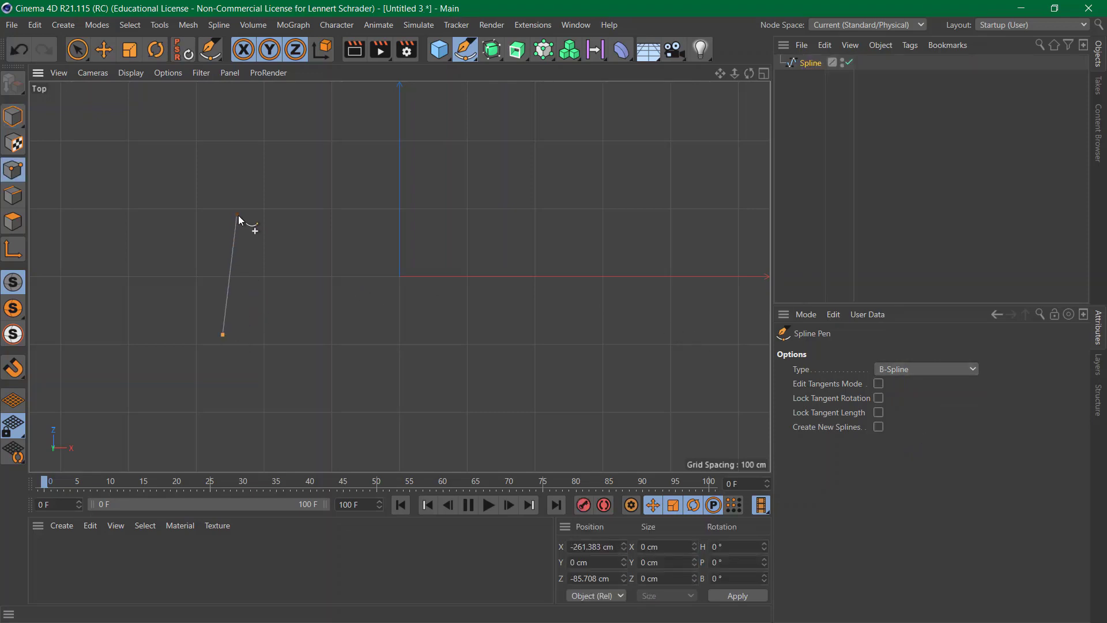
pyautogui.click(246, 203)
pyautogui.click(435, 281)
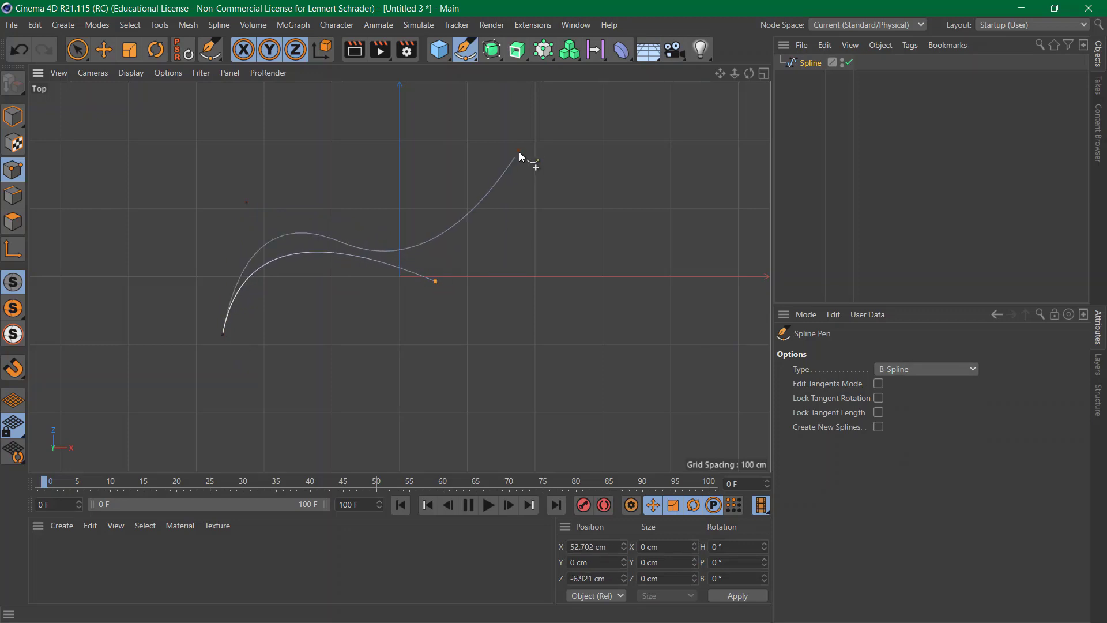
pyautogui.click(531, 122)
pyautogui.click(641, 231)
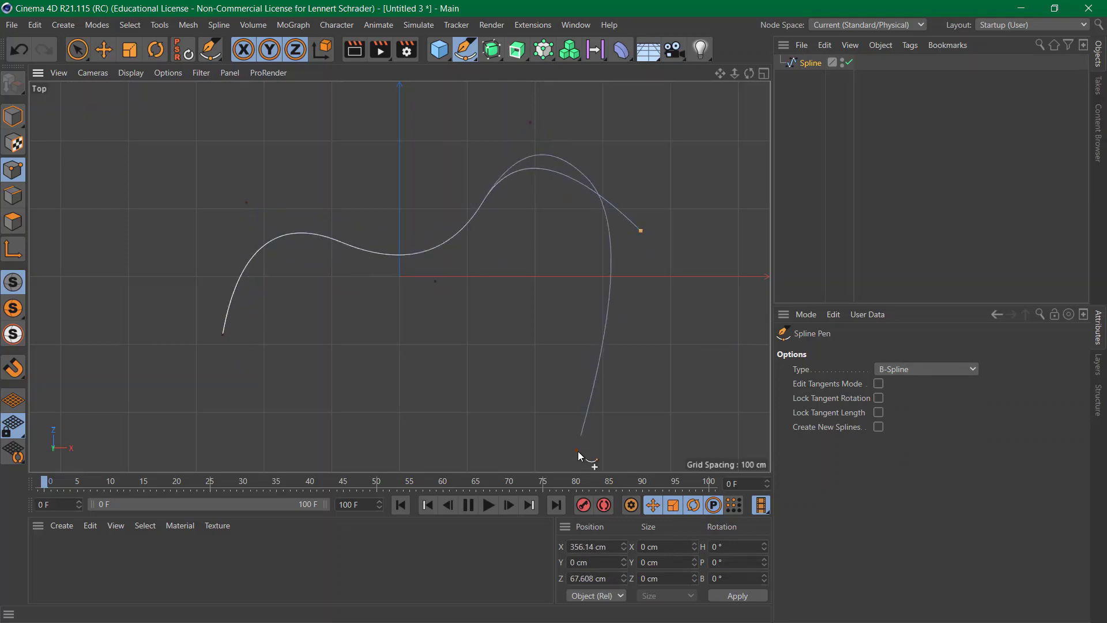
pyautogui.click(596, 434)
pyautogui.click(431, 319)
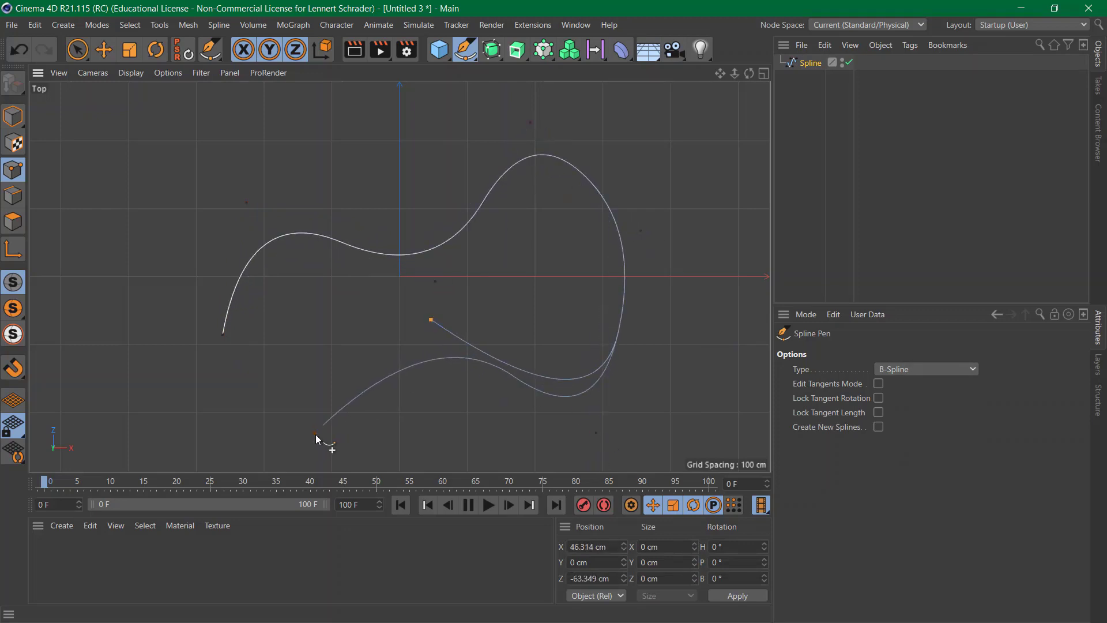
pyautogui.click(311, 437)
pyautogui.click(223, 336)
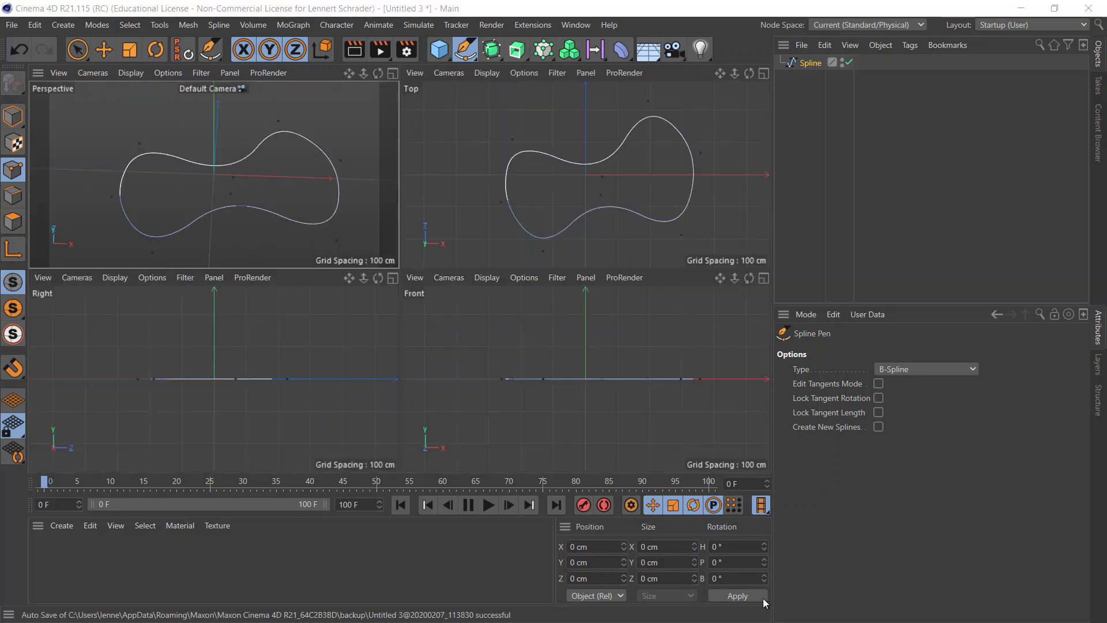
# Show the Perspective view maximized, add an Extrude object and make the spline its child
pyautogui.click(396, 77)
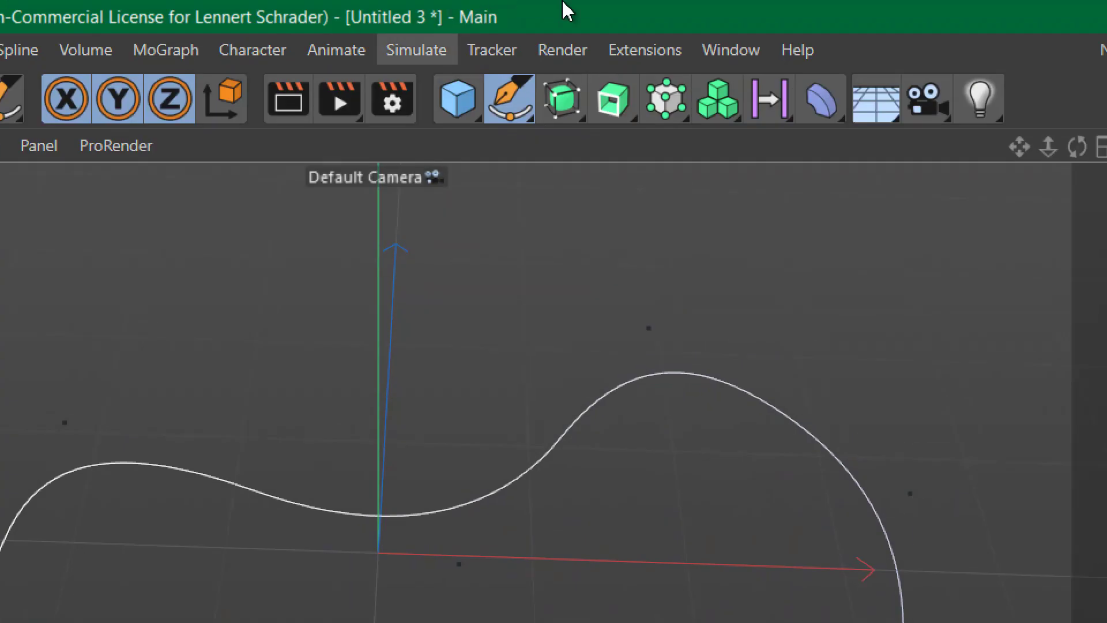
pyautogui.click(613, 103)
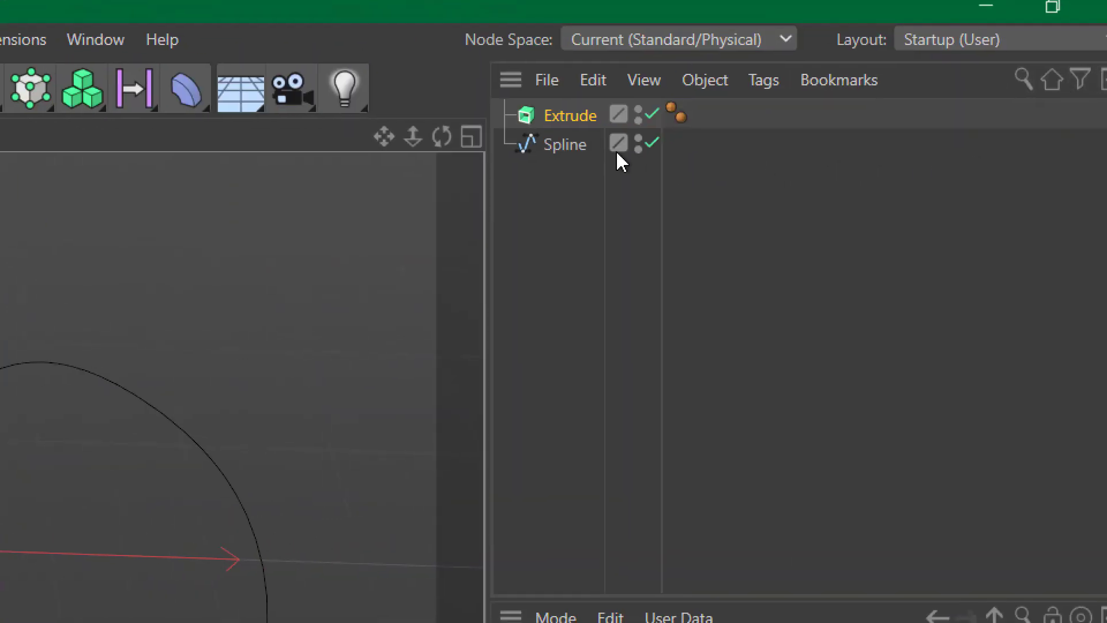
pyautogui.moveTo(576, 148); pyautogui.dragTo(568, 115)
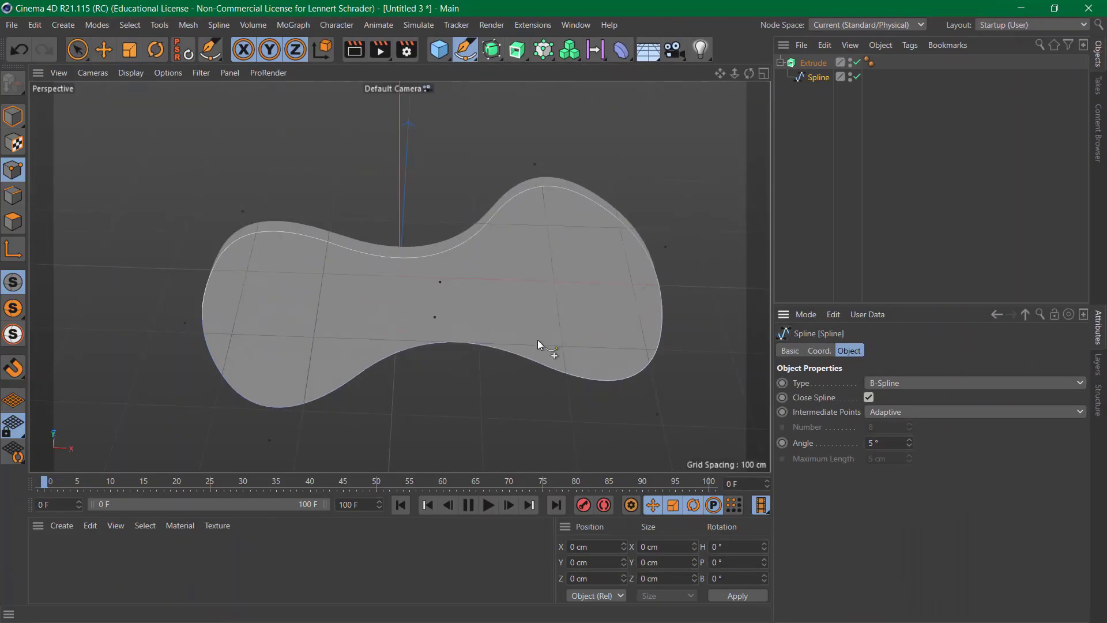
# Set the Extrude object's movement to 64 cm in Y and 0 cm in Z
pyautogui.keyDown('alt'); pyautogui.moveTo(537, 344); pyautogui.dragTo(298, 323); pyautogui.keyUp('alt')
pyautogui.keyDown('alt'); pyautogui.moveTo(462, 327); pyautogui.dragTo(331, 316); pyautogui.keyUp('alt')
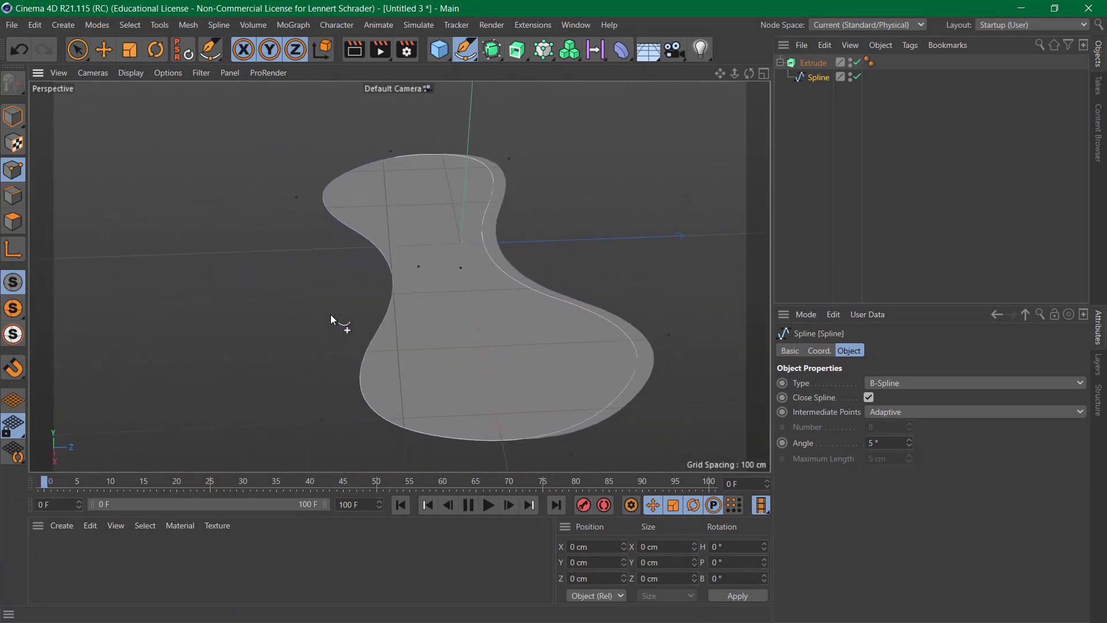
pyautogui.click(814, 62)
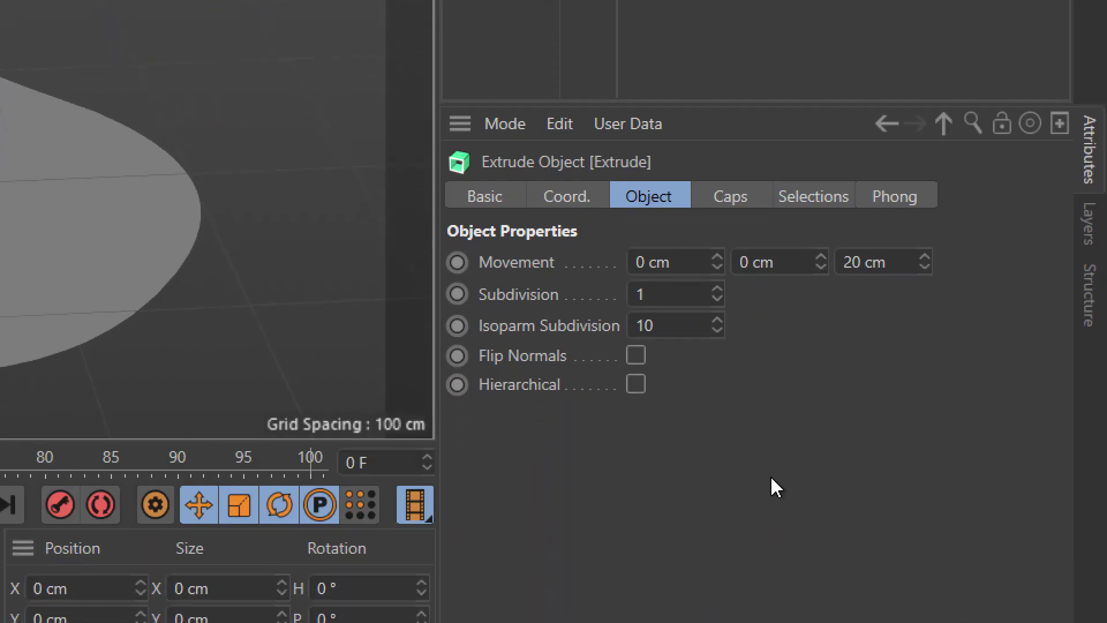
pyautogui.click(822, 266)
pyautogui.moveTo(826, 266); pyautogui.dragTo(863, 266)
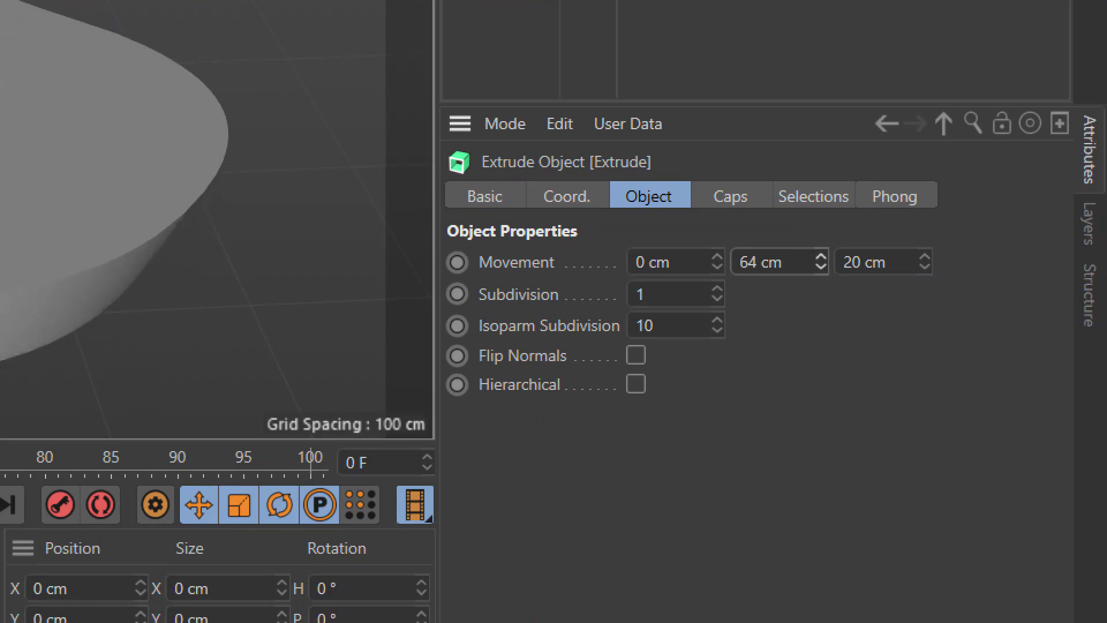
pyautogui.doubleClick(851, 264)
pyautogui.write('0')
pyautogui.press('Return')
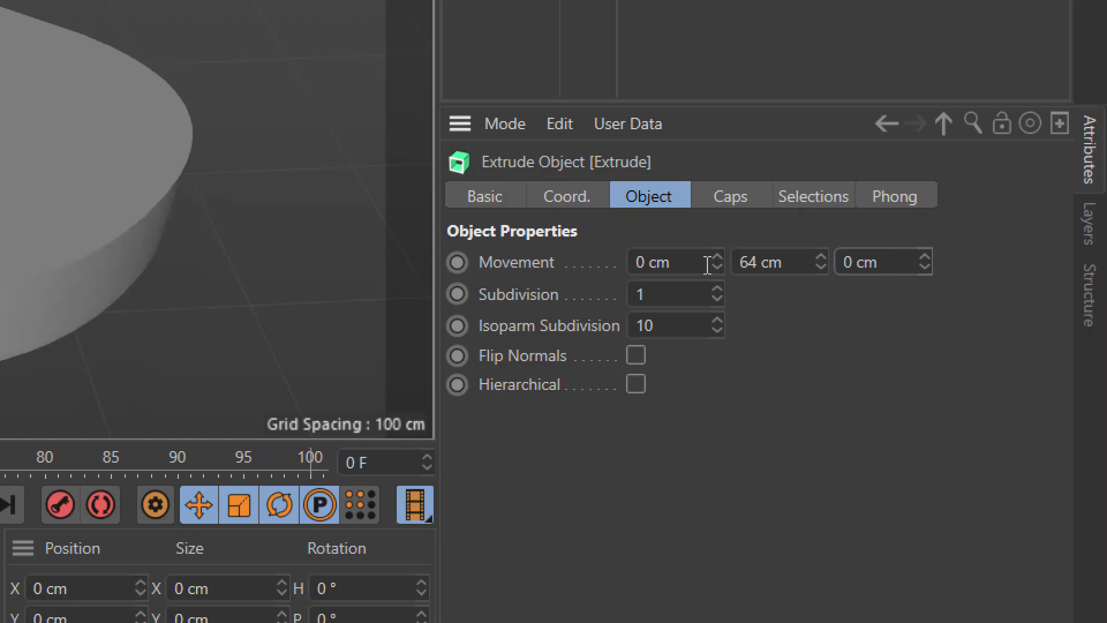
pyautogui.click(642, 264)
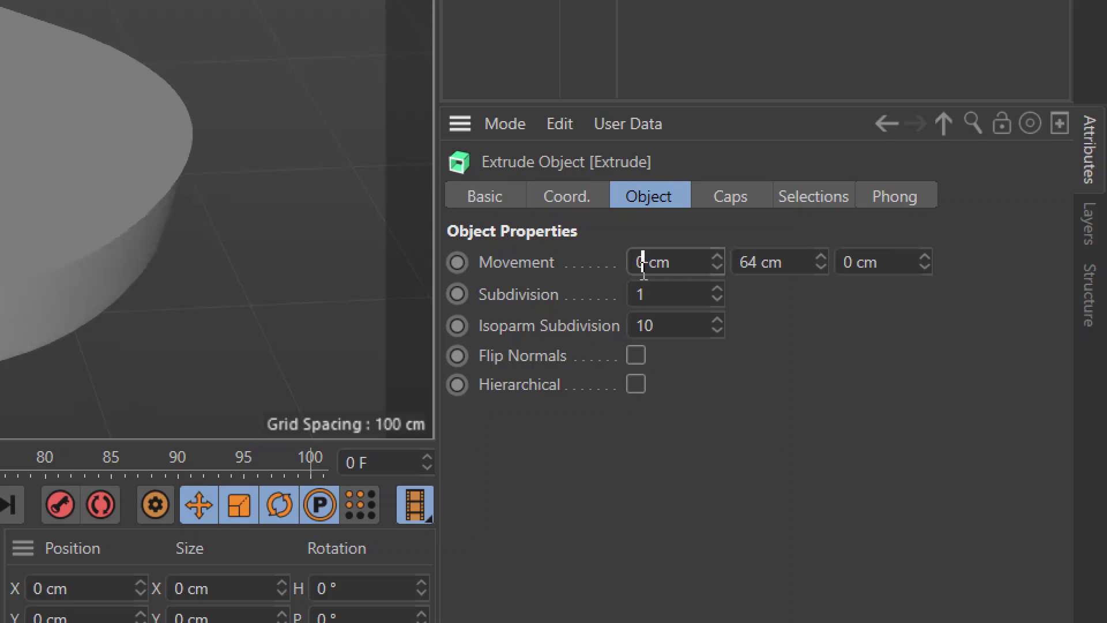
pyautogui.click(797, 267)
pyautogui.rightClick(911, 268)
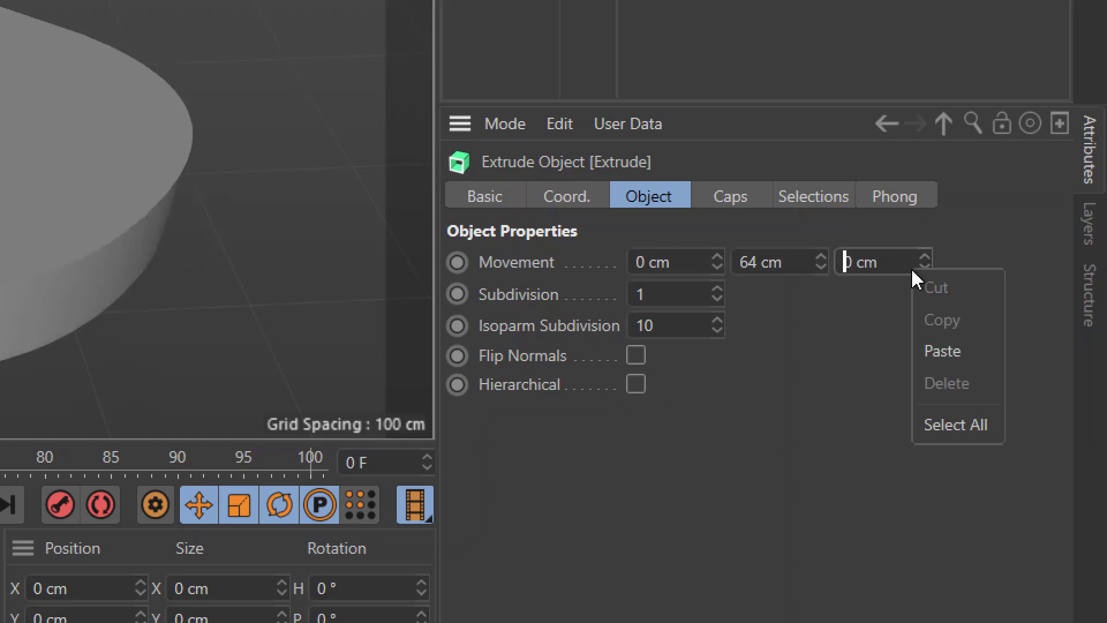
pyautogui.click(954, 235)
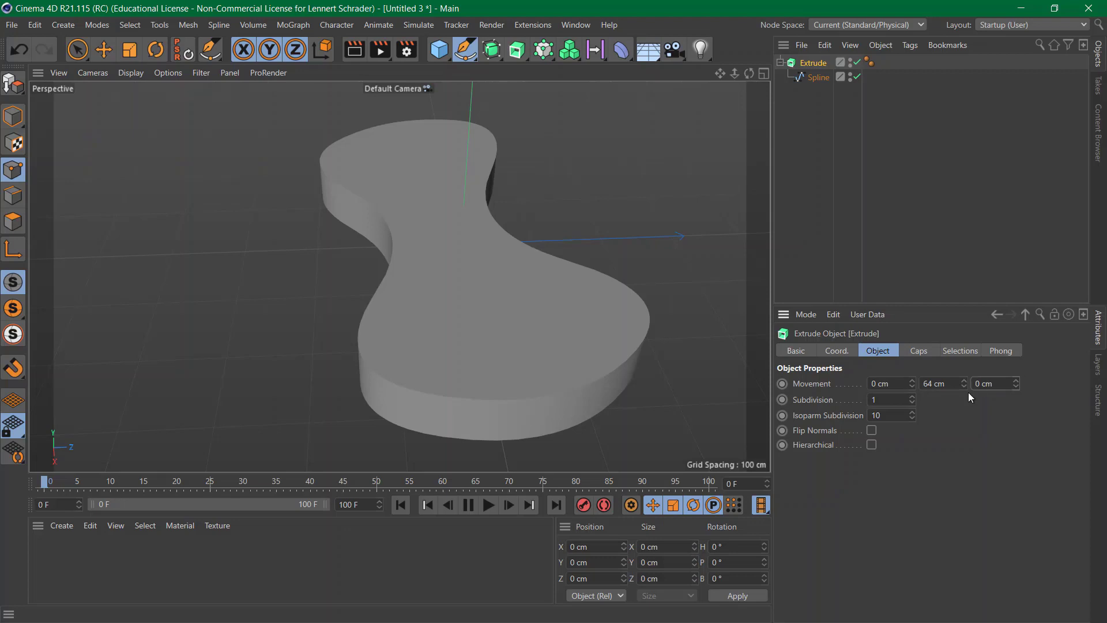
pyautogui.click(947, 242)
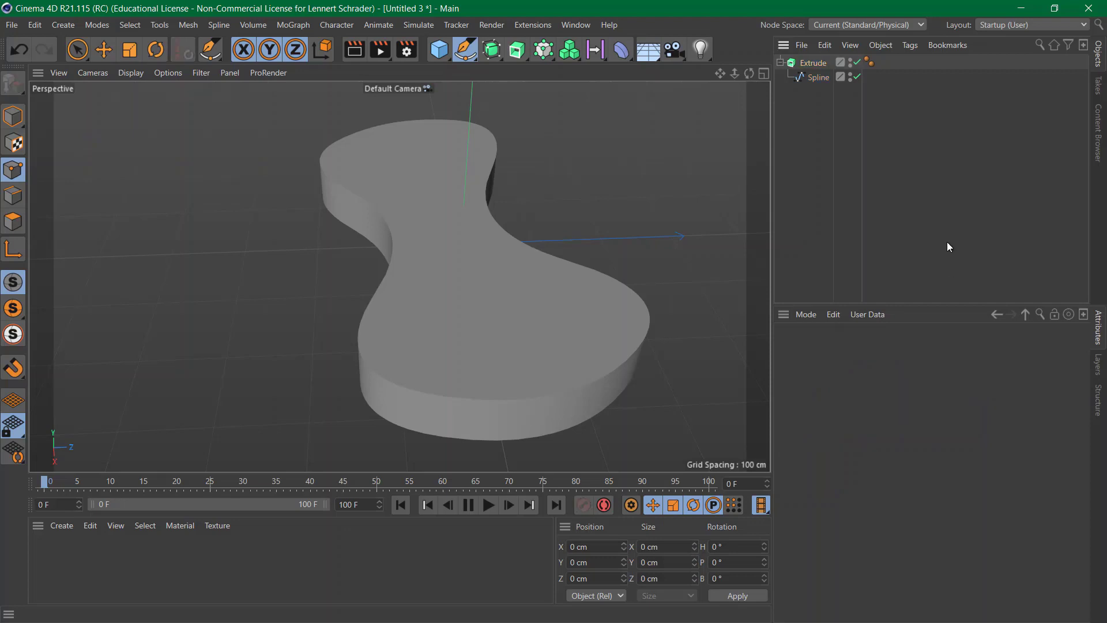
pyautogui.click(813, 64)
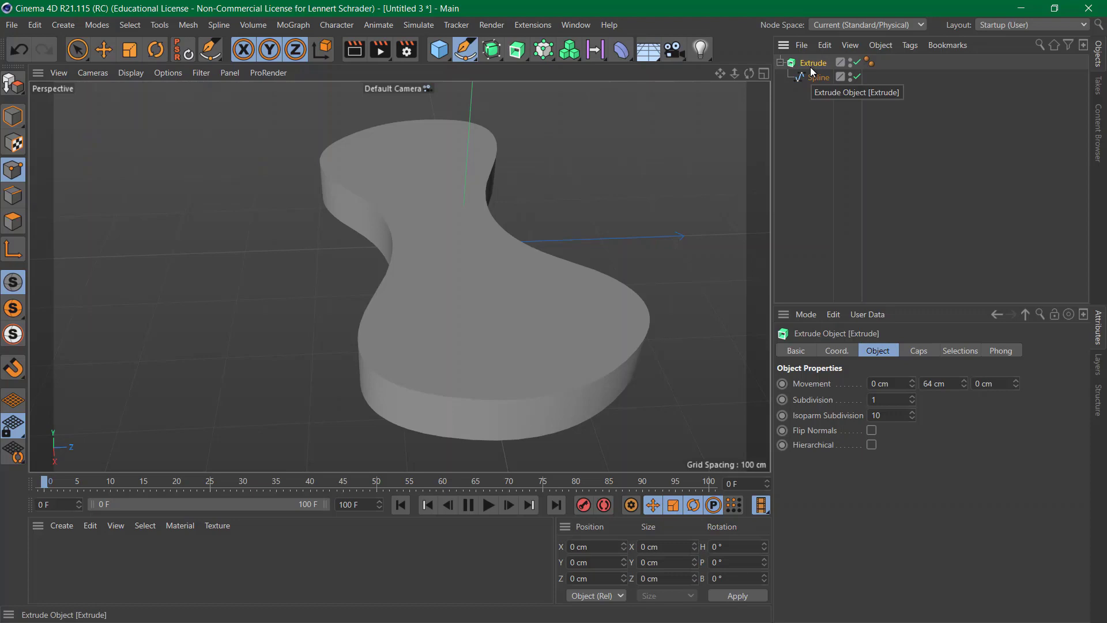
pyautogui.click(825, 128)
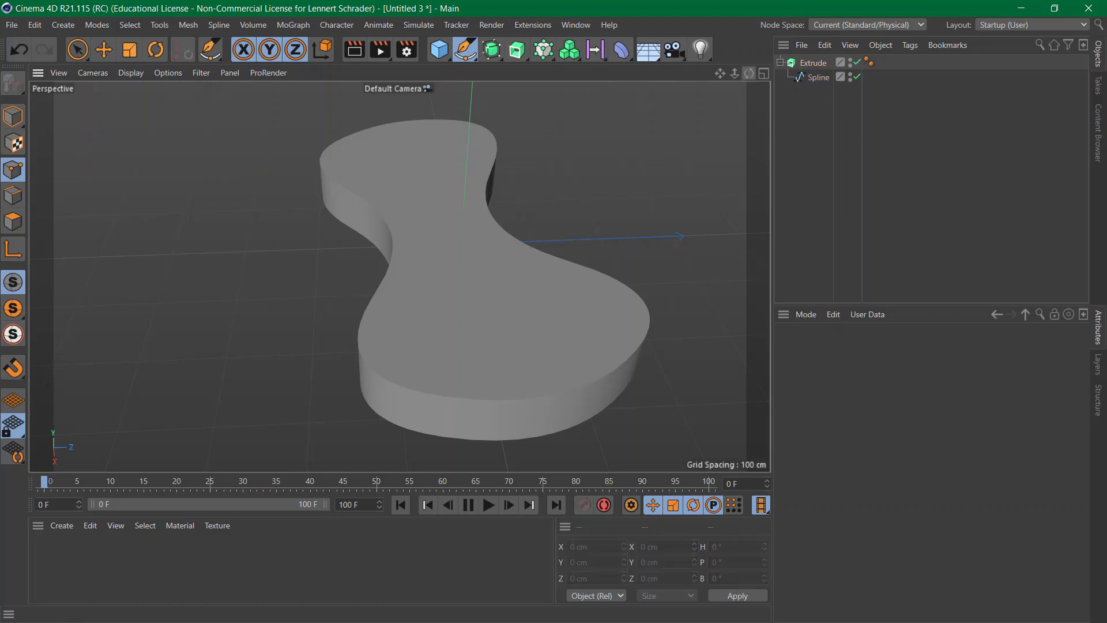
# Reduce the Extrude object's Y movement to 39 cm and deselect it
pyautogui.moveTo(749, 73); pyautogui.dragTo(912, 69)
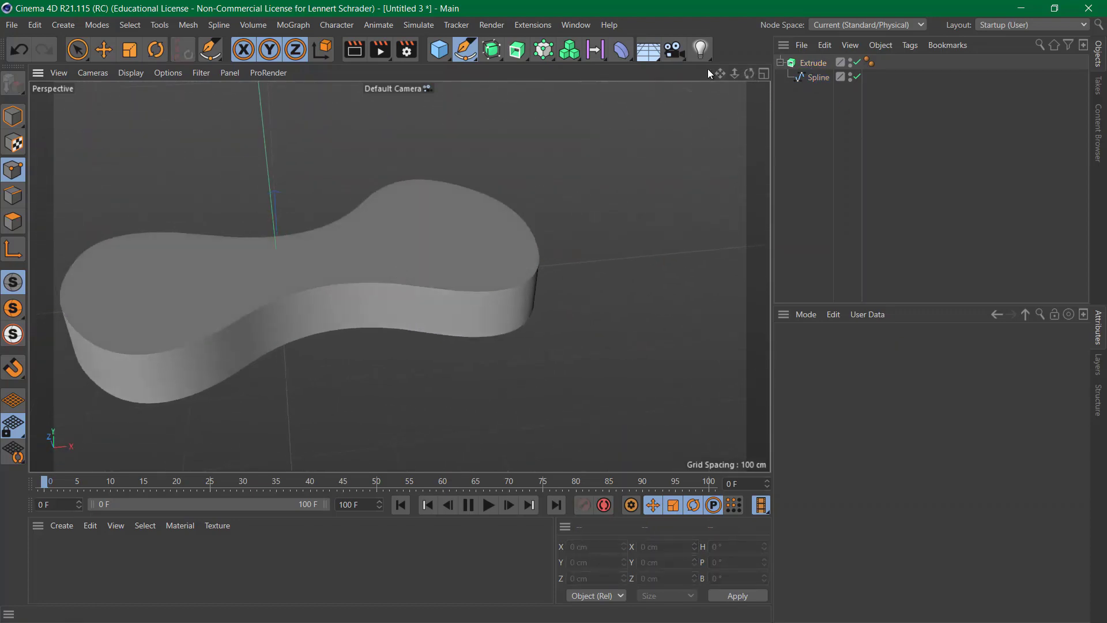
pyautogui.moveTo(720, 74); pyautogui.dragTo(743, 68)
pyautogui.click(811, 63)
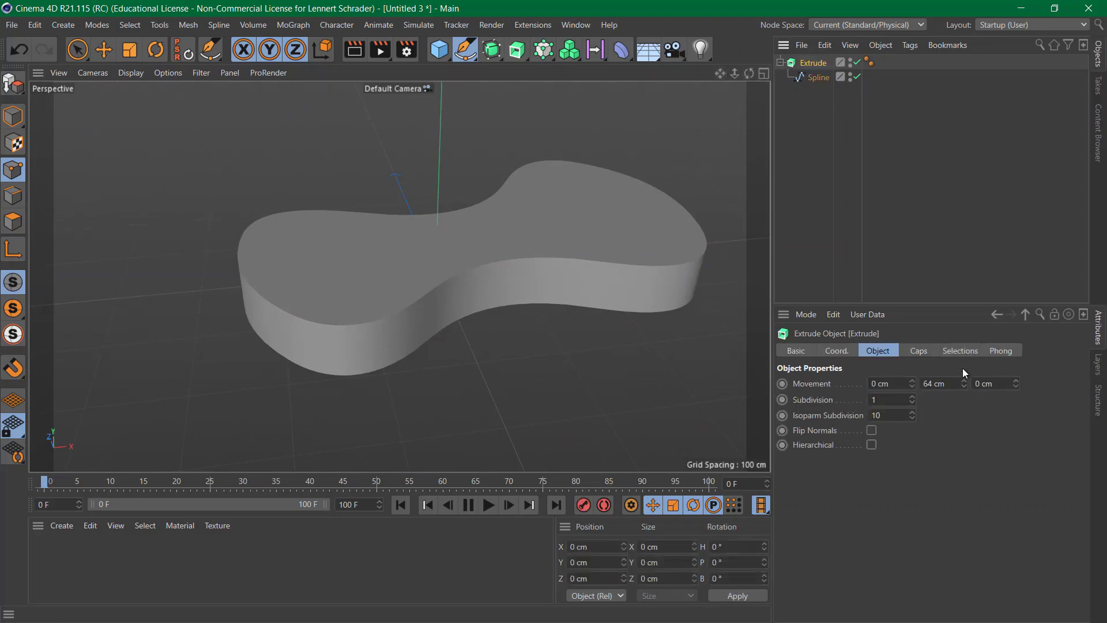
pyautogui.moveTo(966, 383); pyautogui.dragTo(966, 387)
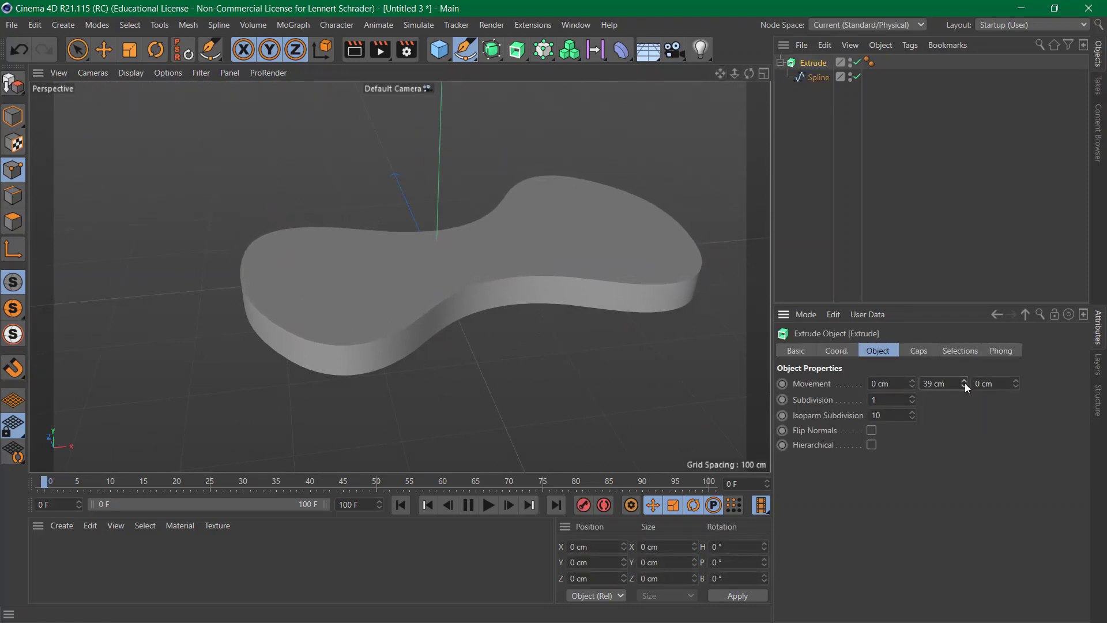
pyautogui.click(936, 164)
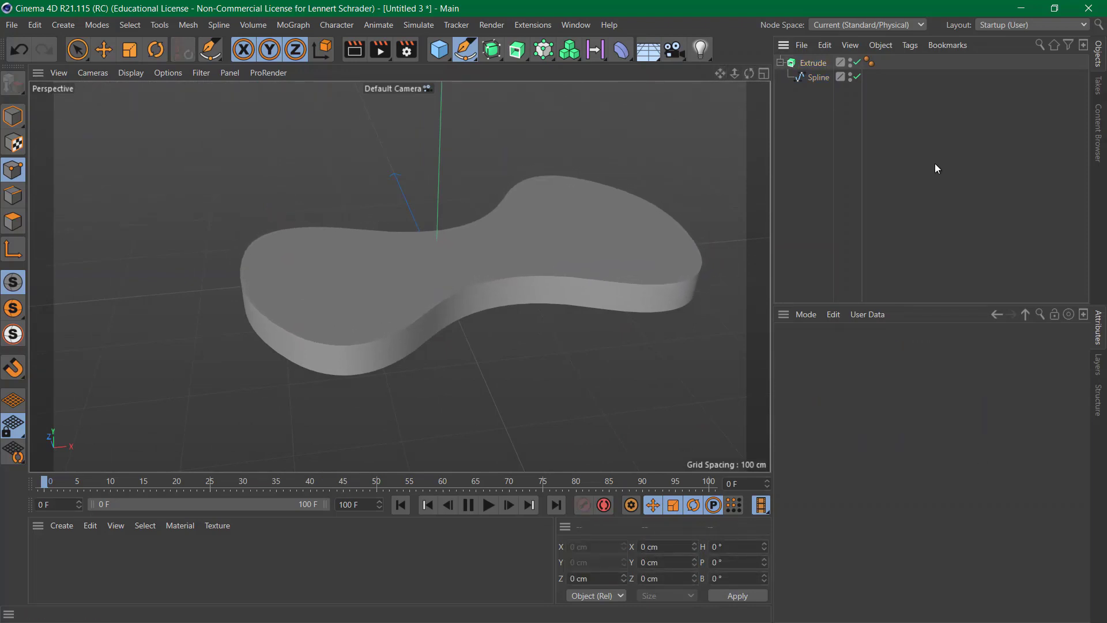
# Add a Cloner object and a Sphere object to the scene
pyautogui.click(551, 55)
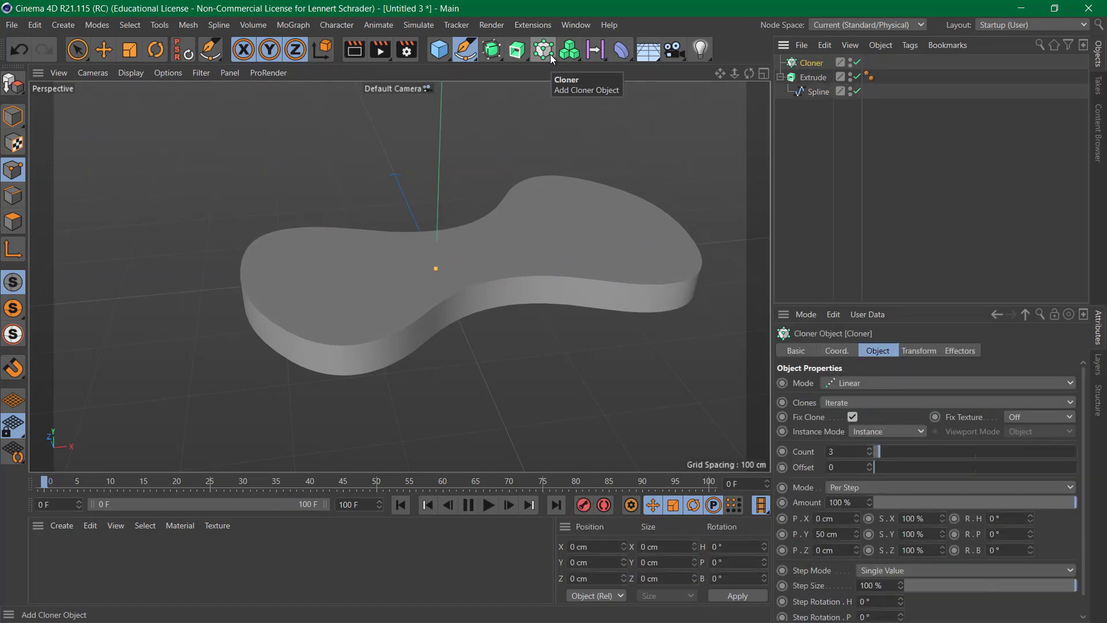
pyautogui.click(440, 51)
pyautogui.click(716, 97)
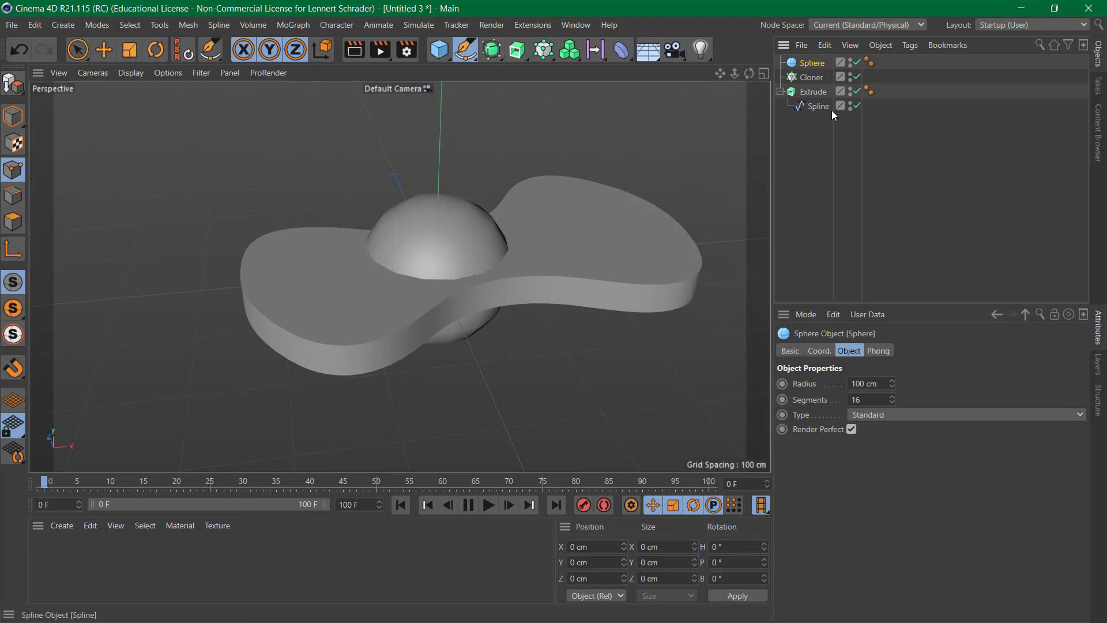
# Scale the Extrude object uniformly in Model mode to about 593 cm wide and 40 cm thick
pyautogui.click(819, 93)
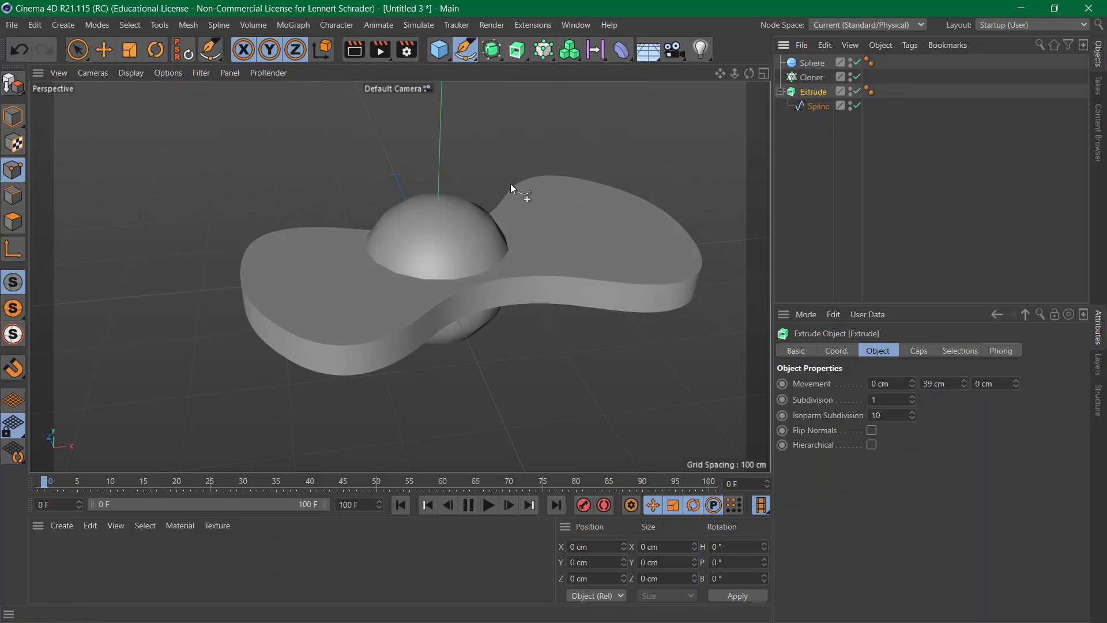
pyautogui.press('t')
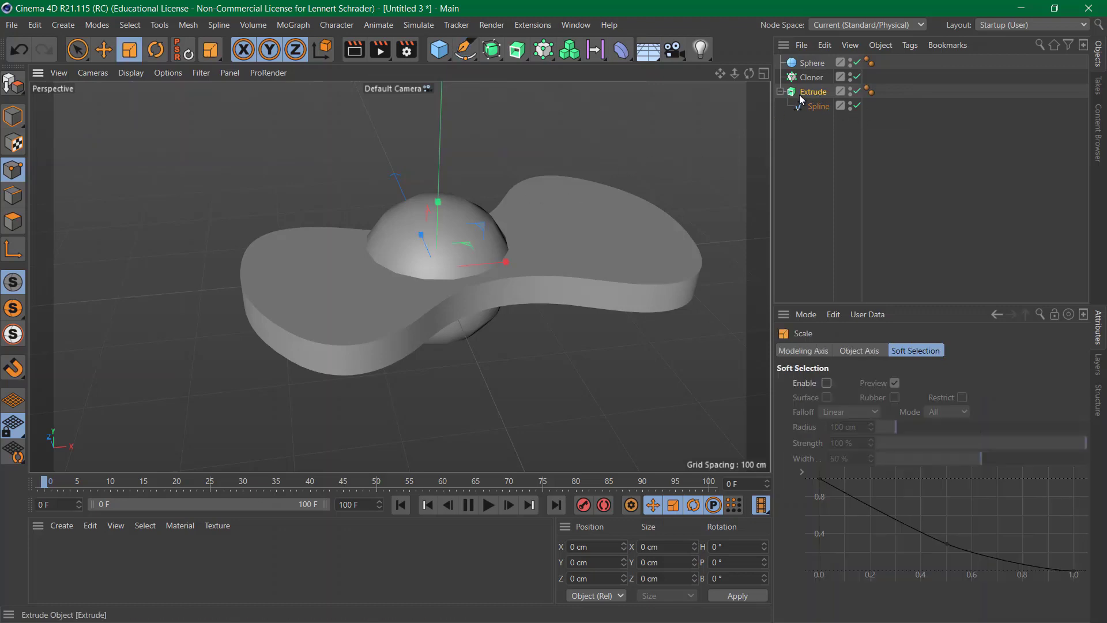
pyautogui.click(13, 115)
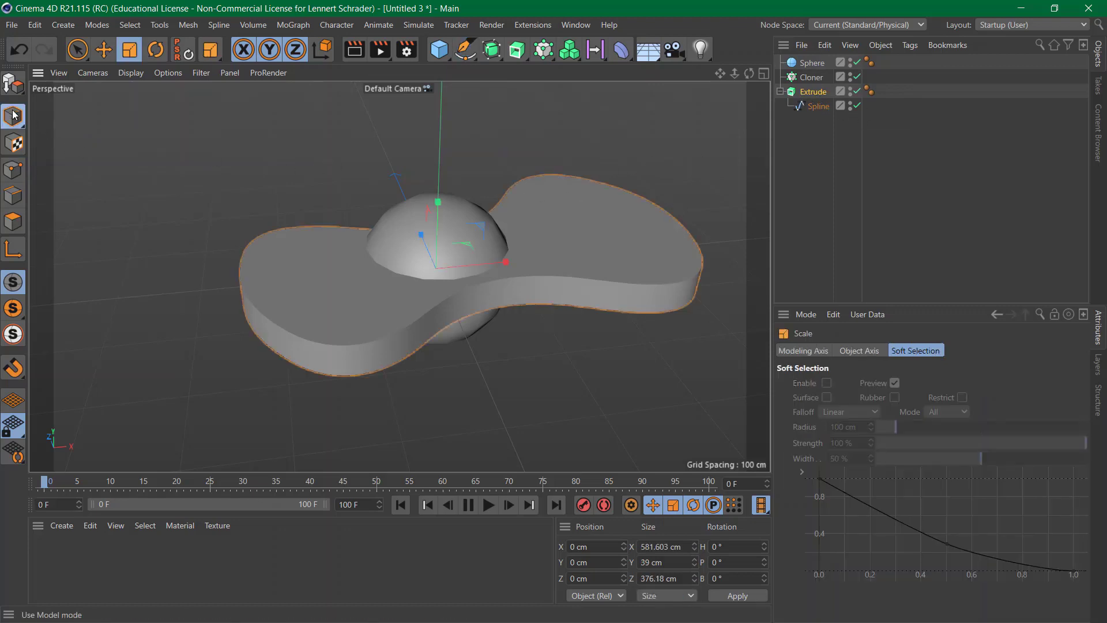
pyautogui.moveTo(693, 177); pyautogui.dragTo(735, 163)
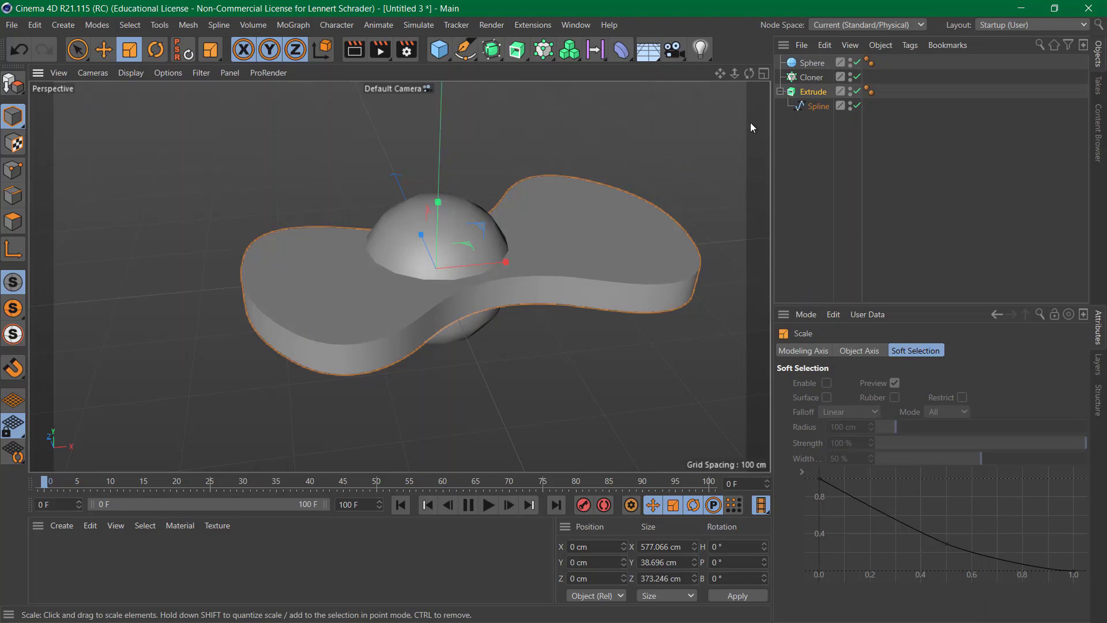
pyautogui.click(818, 64)
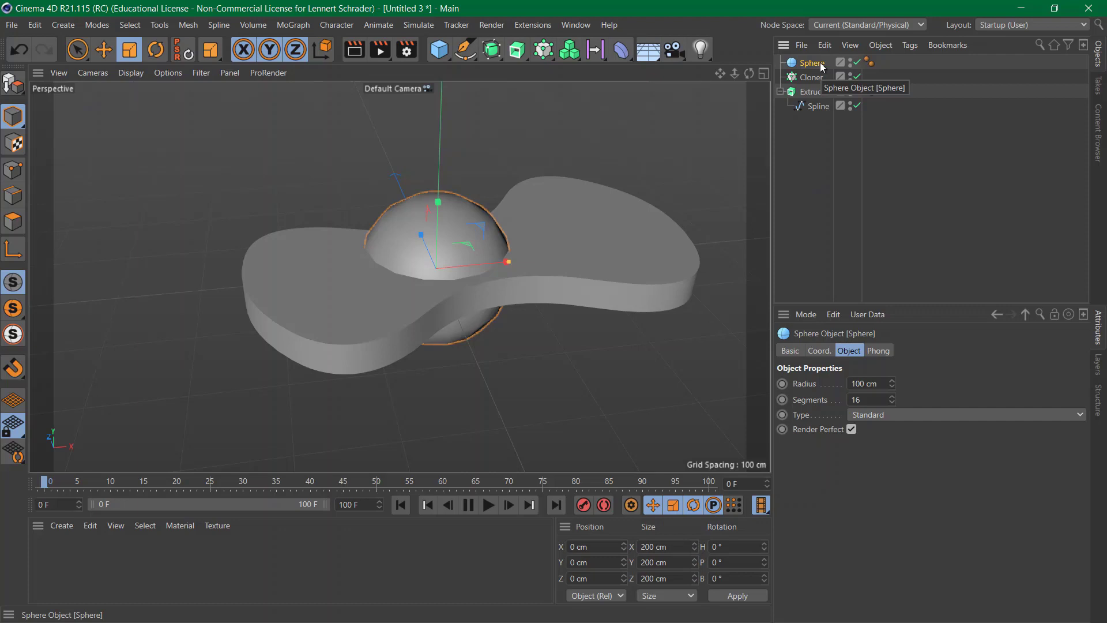
pyautogui.click(812, 91)
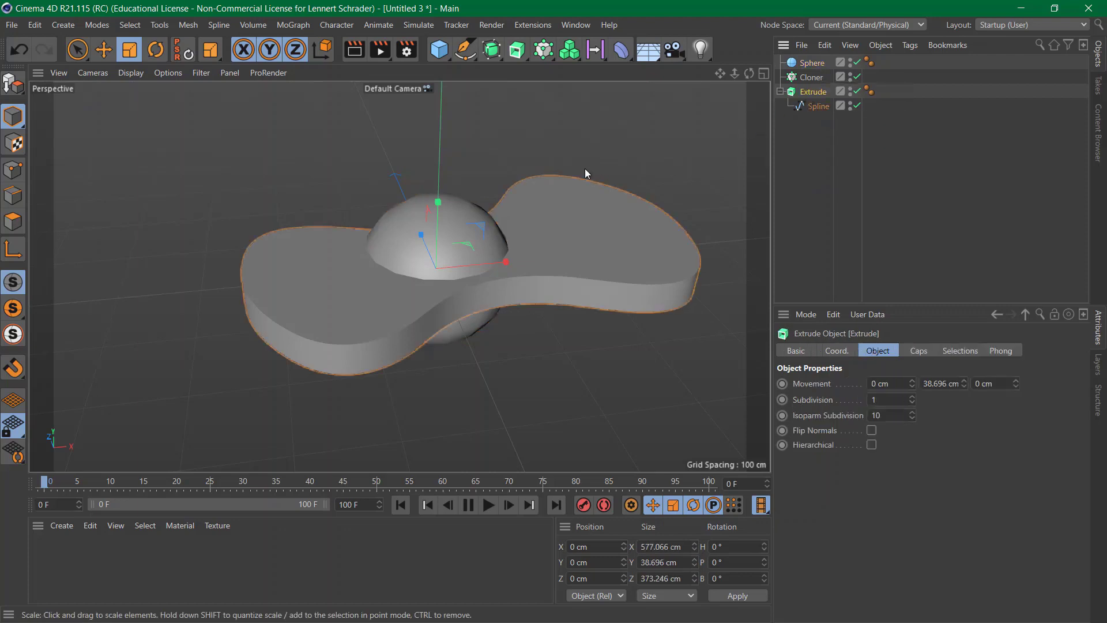
pyautogui.moveTo(585, 168); pyautogui.dragTo(604, 156)
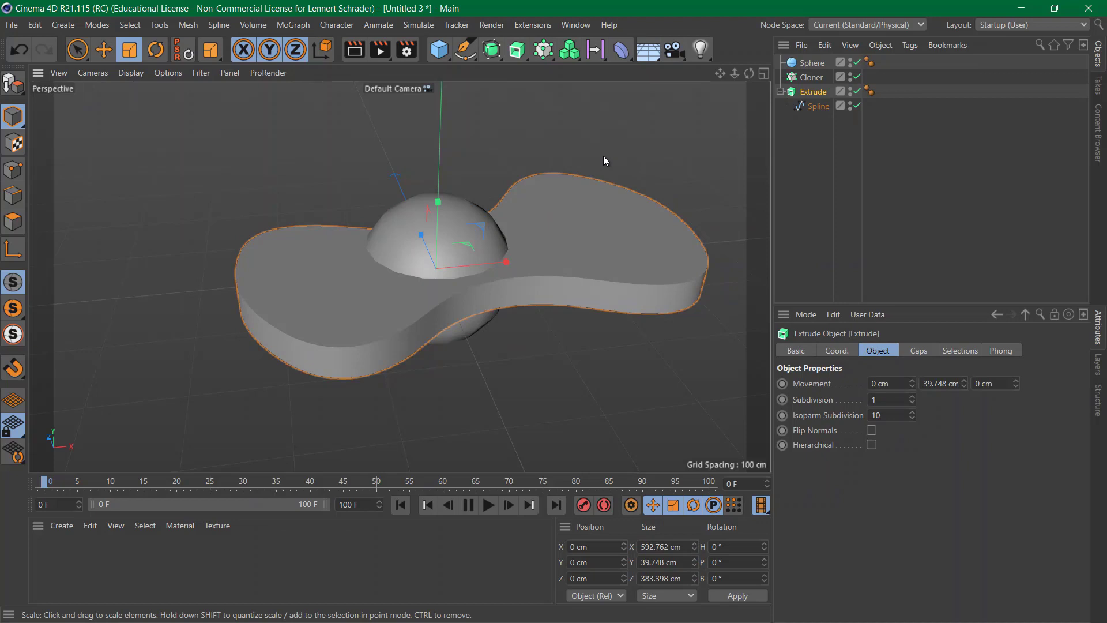
# Scale the sphere down to a radius of about 9.74 cm and make it a child of the Cloner
pyautogui.click(812, 64)
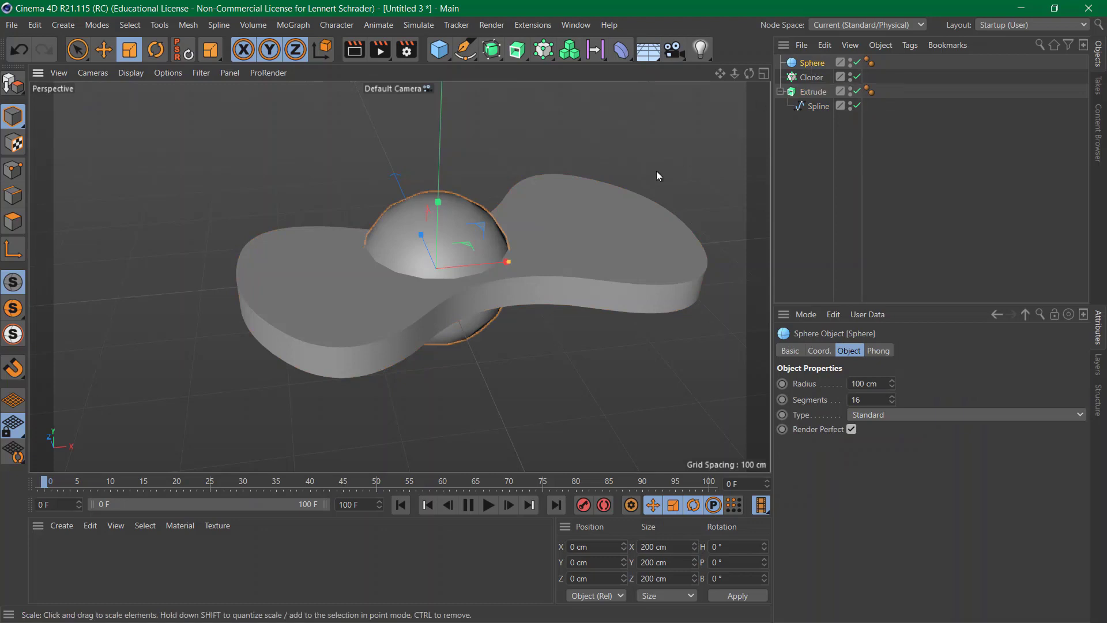
pyautogui.moveTo(656, 170); pyautogui.dragTo(202, 367)
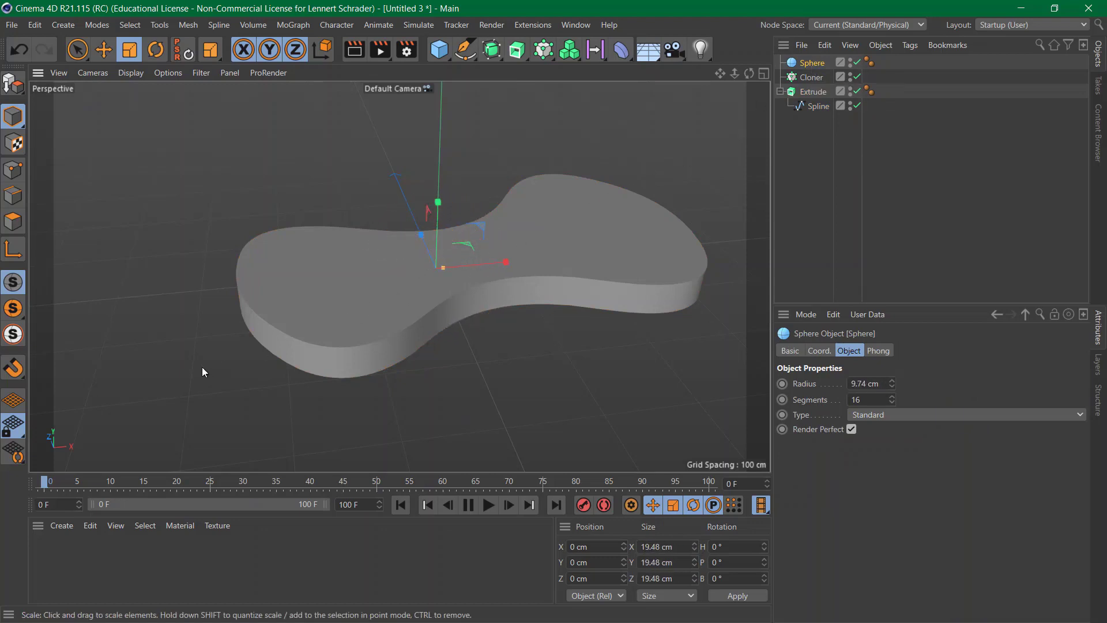
pyautogui.moveTo(821, 71); pyautogui.dragTo(810, 78)
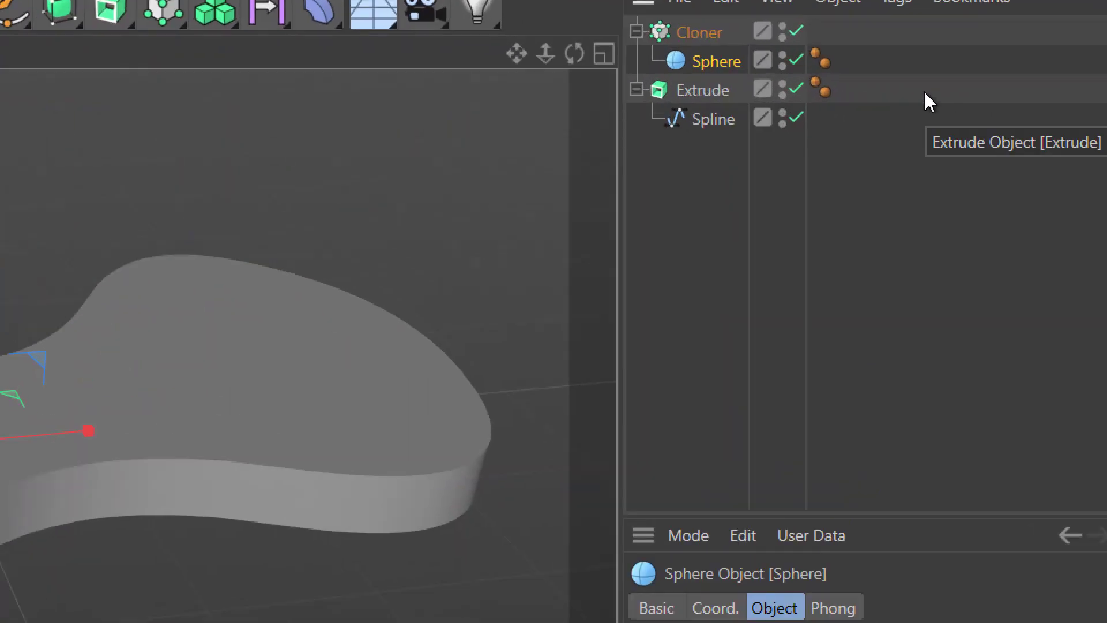
# Set the Cloner to Object mode with the Extrude object as its target and Volume as the distribution
pyautogui.click(702, 40)
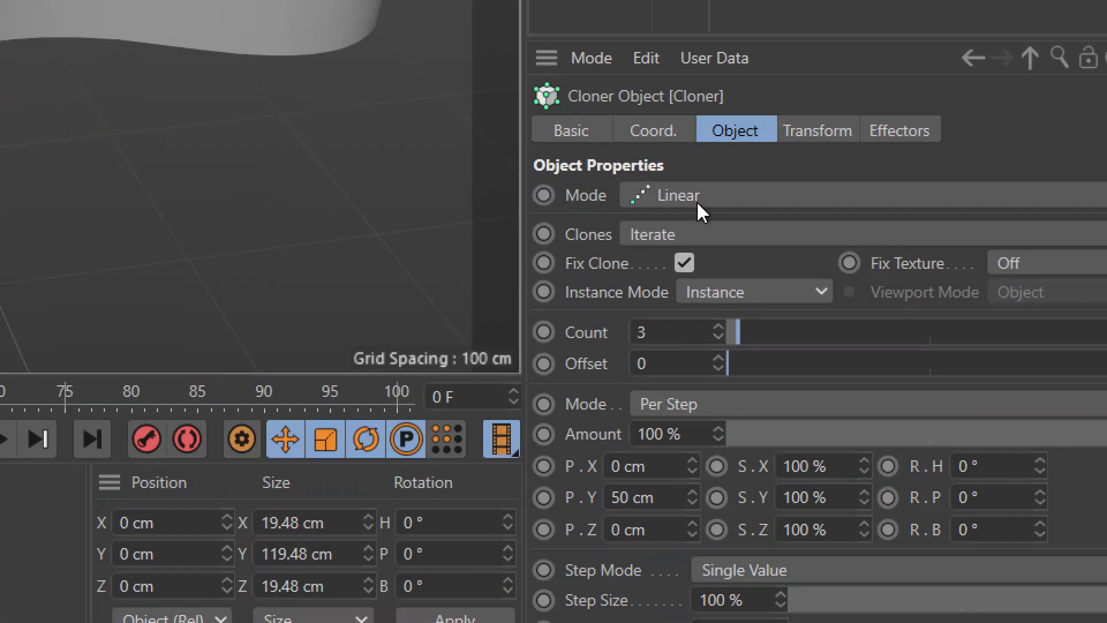
pyautogui.click(704, 197)
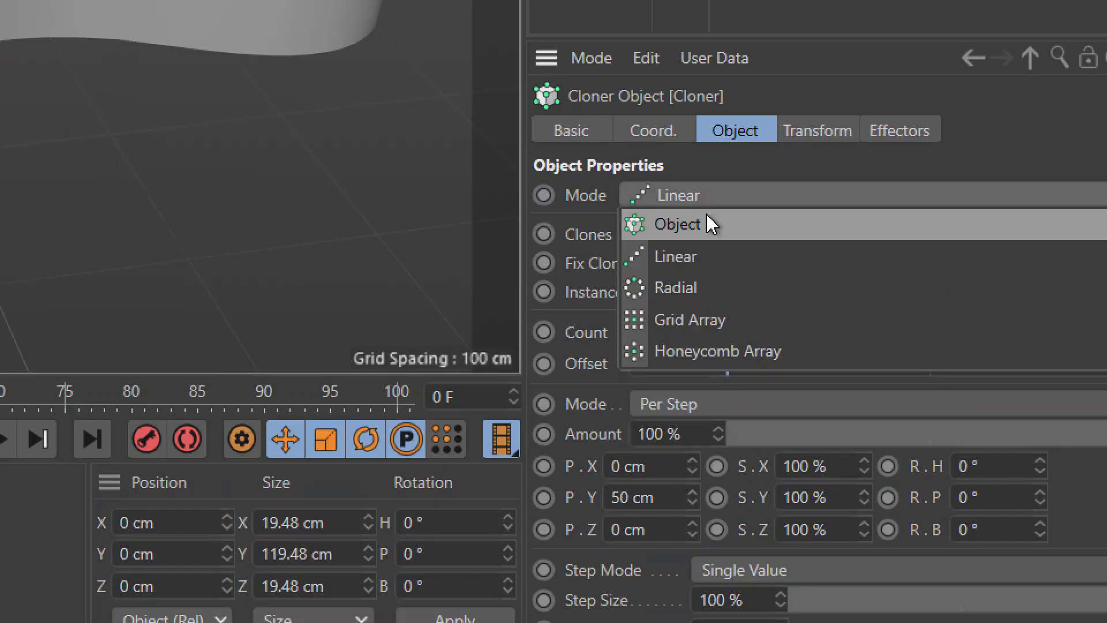
pyautogui.click(678, 225)
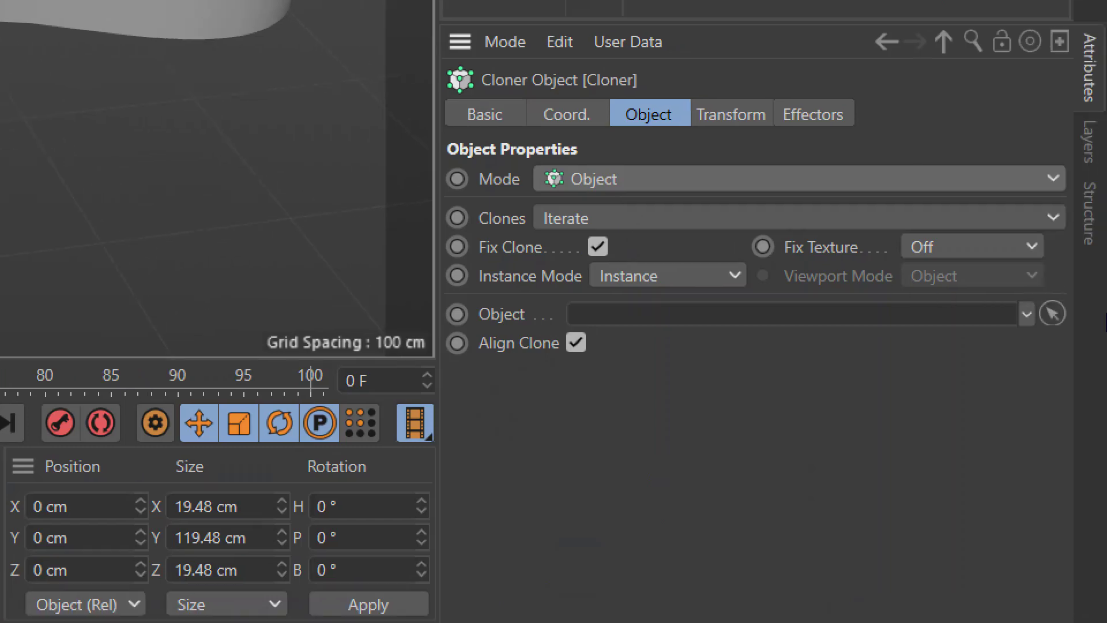
pyautogui.click(512, 319)
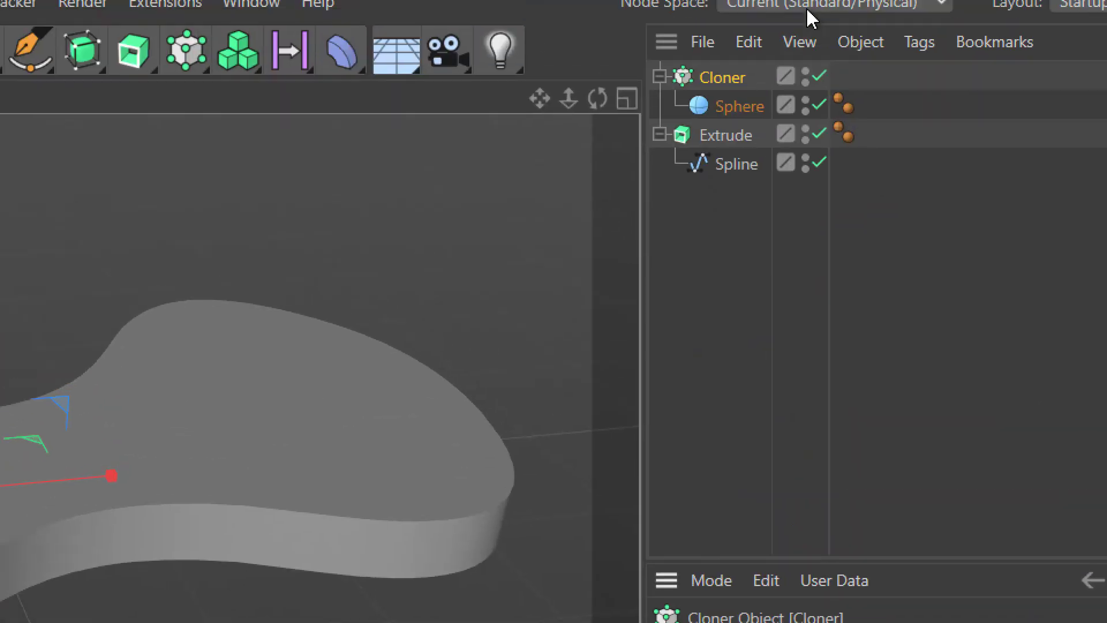
pyautogui.click(723, 144)
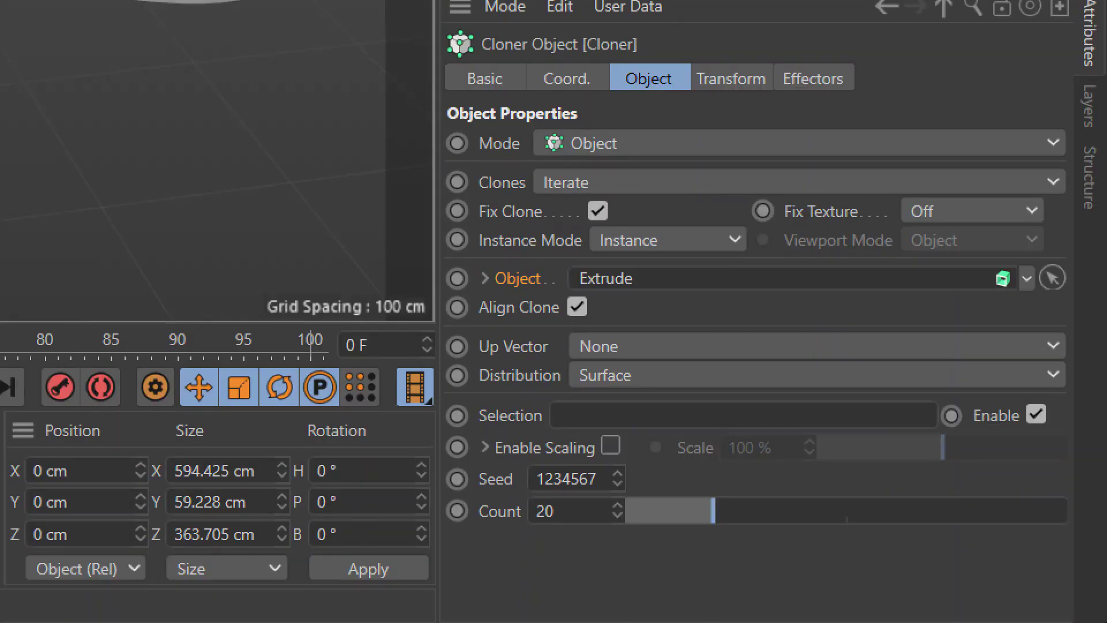
pyautogui.click(626, 382)
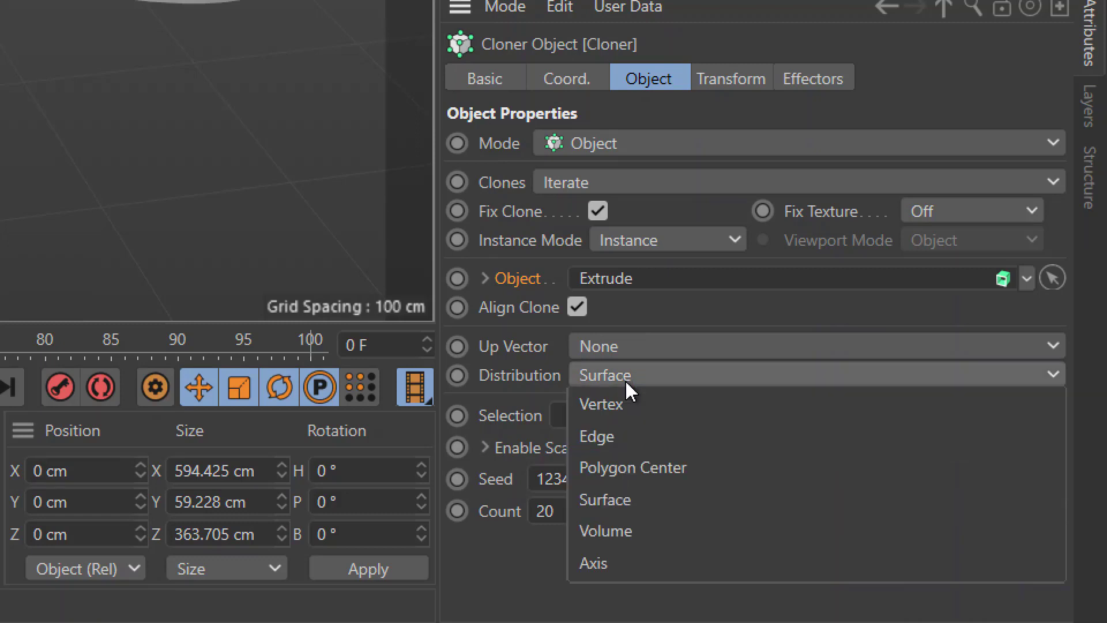
pyautogui.click(712, 531)
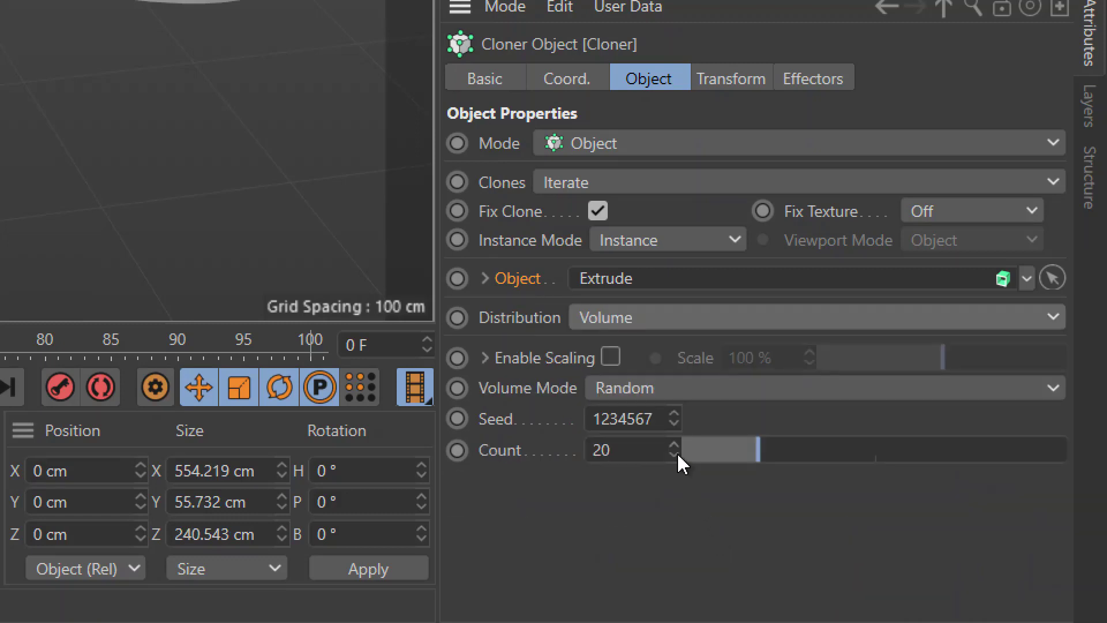
# Raise the Cloner's count to more than 1300 so spheres densely fill the extruded shape
pyautogui.moveTo(675, 448); pyautogui.dragTo(683, 349)
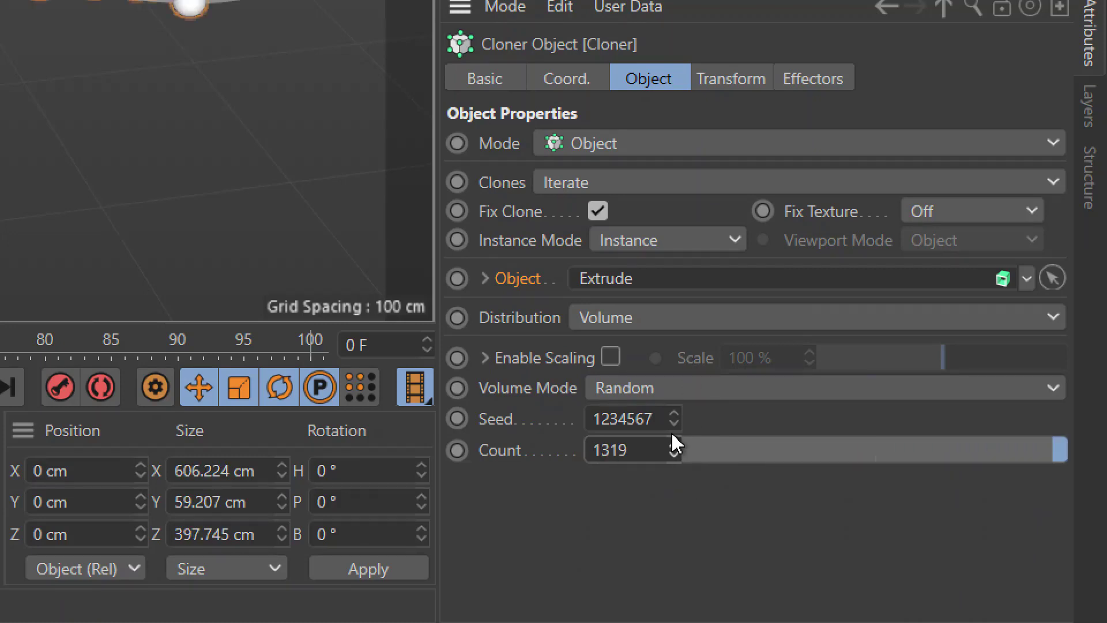
pyautogui.click(674, 455)
pyautogui.moveTo(673, 460); pyautogui.dragTo(668, 248)
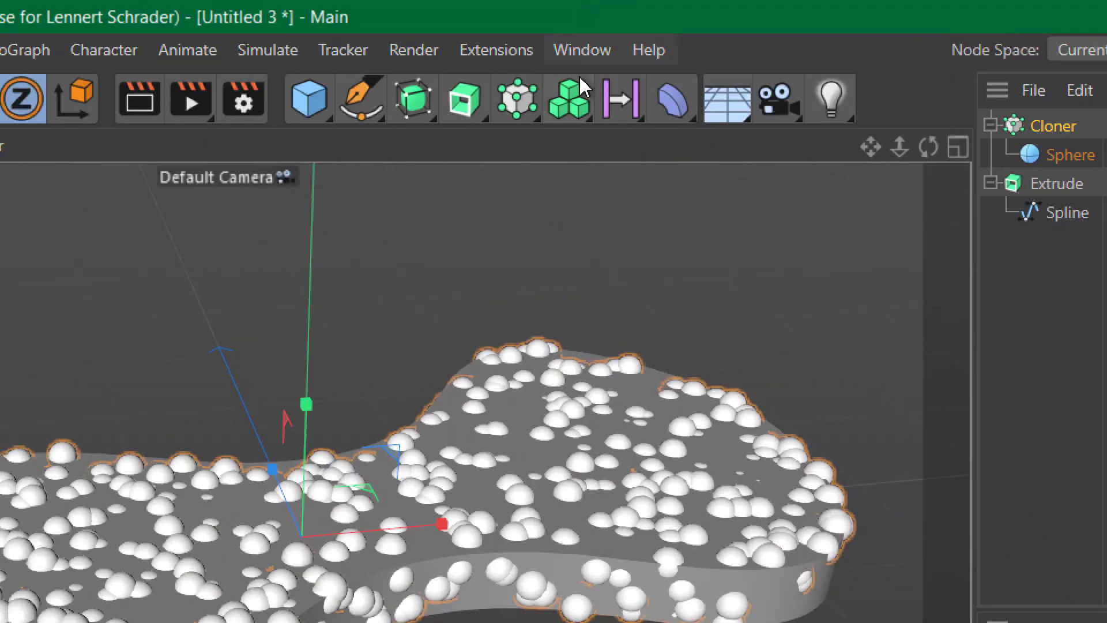
# Add a Volume Builder, collapse the Cloner and Extrude hierarchies and make both objects children of the Volume Builder
pyautogui.click(582, 87)
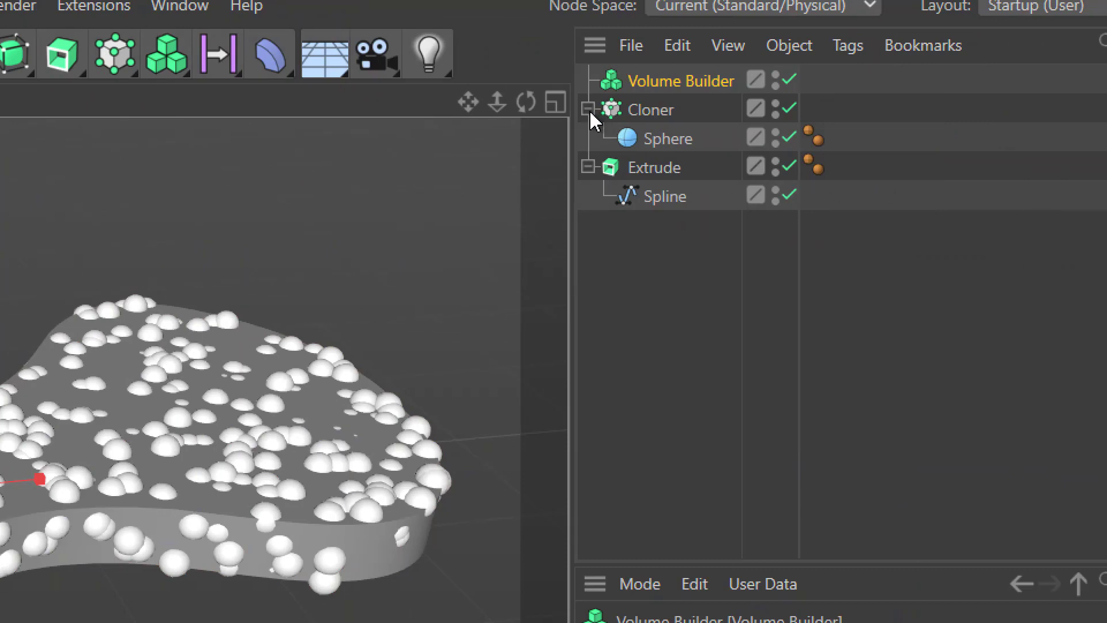
pyautogui.click(588, 109)
pyautogui.click(588, 138)
pyautogui.moveTo(659, 173); pyautogui.dragTo(680, 80)
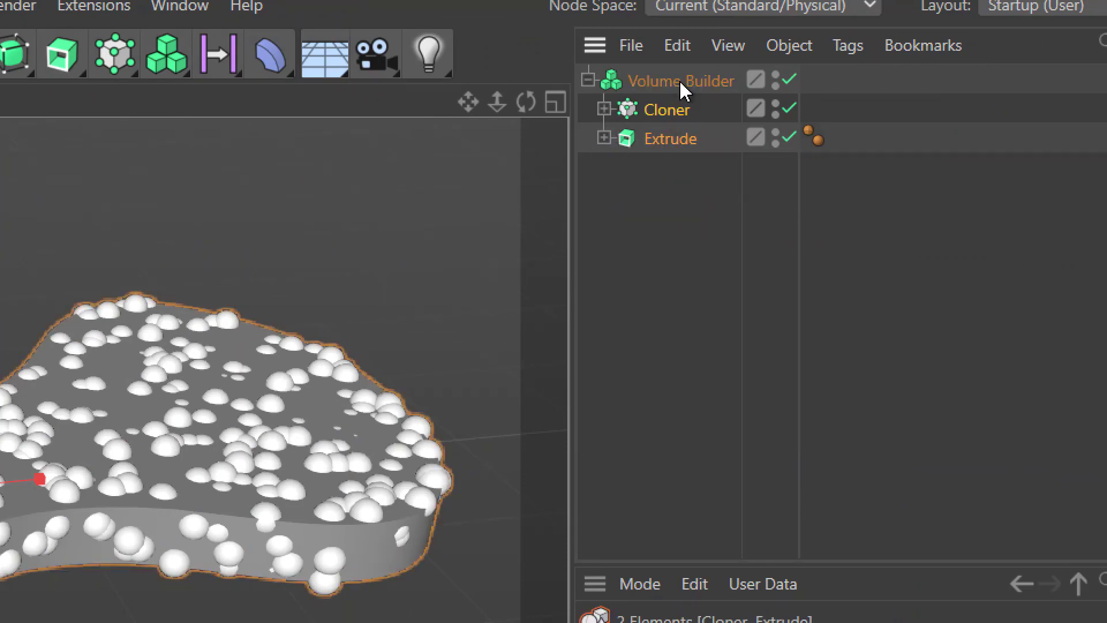
pyautogui.click(651, 291)
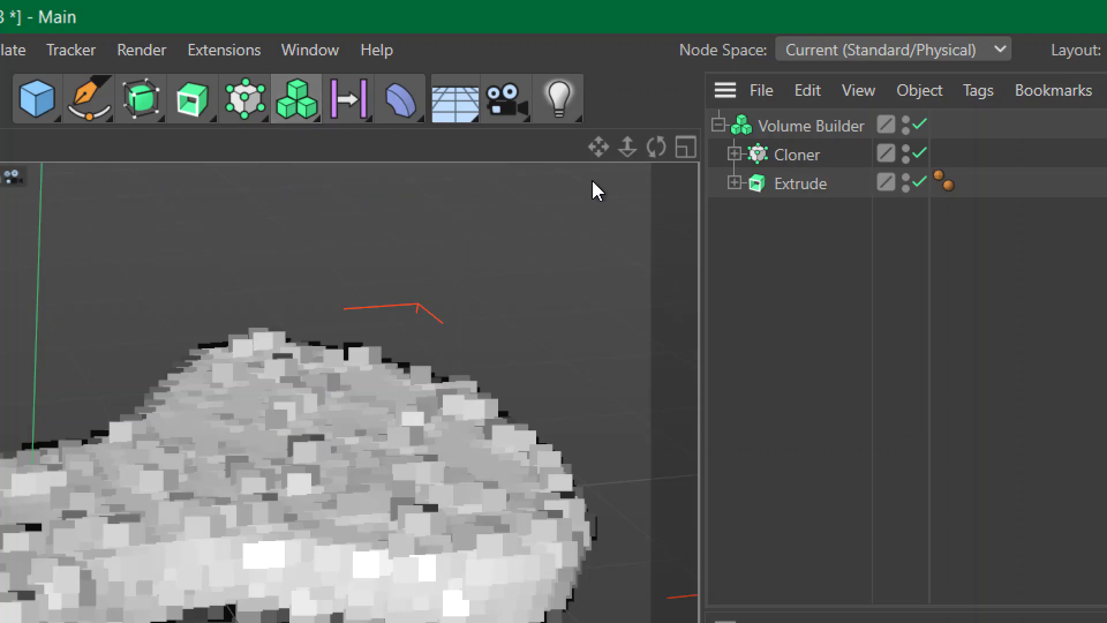
# Set the Volume Builder's voxel size to 1 cm and the Cloner's mode in its object list to Subtract
pyautogui.click(830, 128)
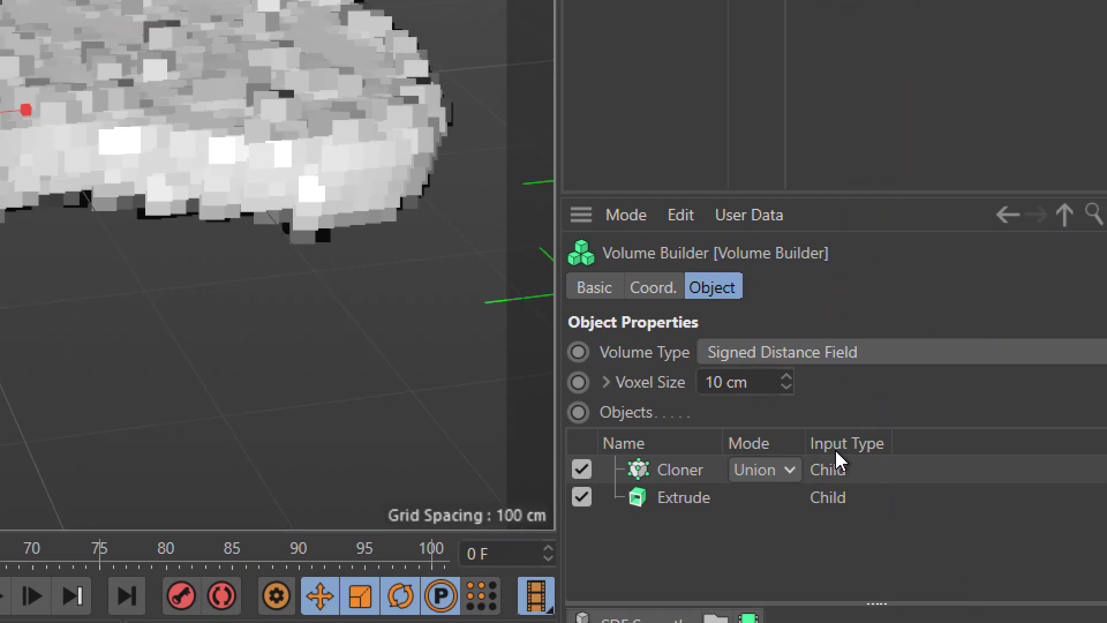
pyautogui.moveTo(767, 383); pyautogui.dragTo(675, 384)
pyautogui.write('1')
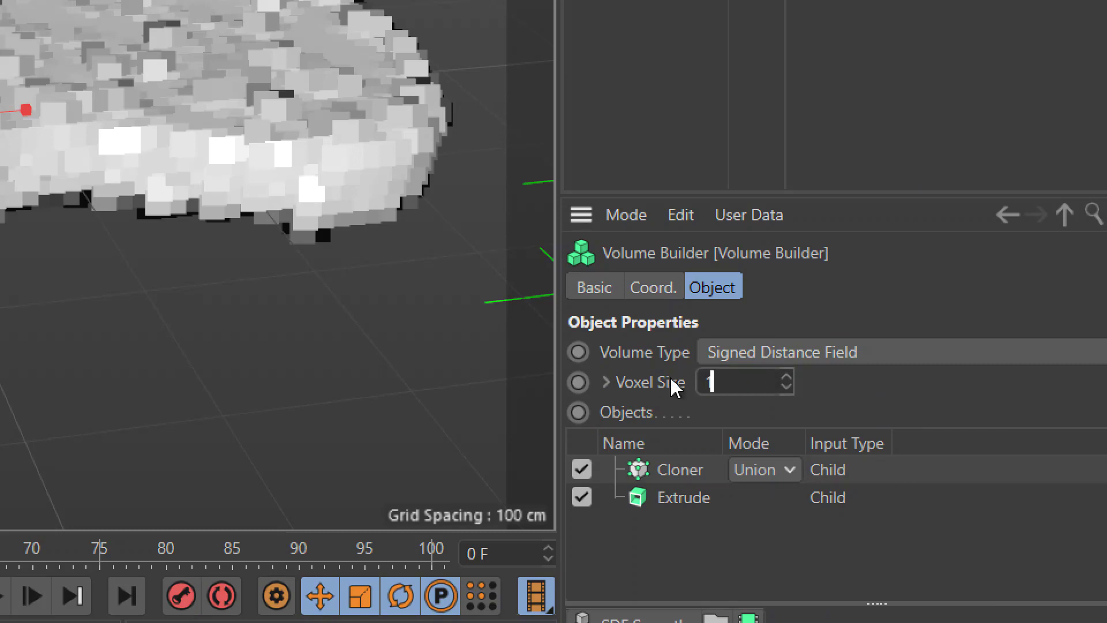
pyautogui.press('Return')
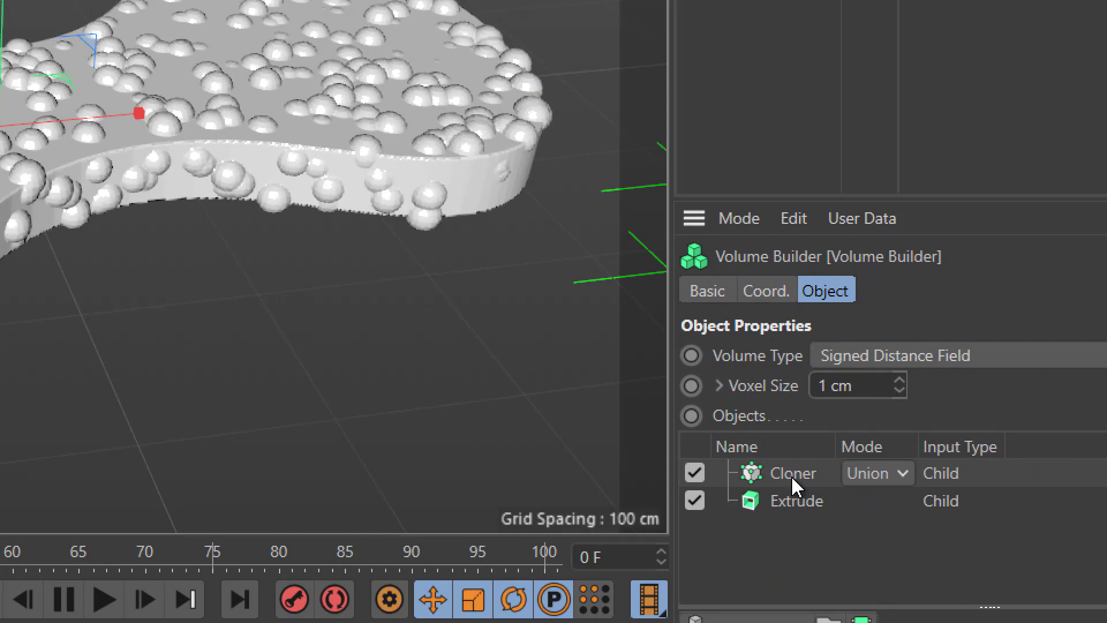
pyautogui.click(902, 473)
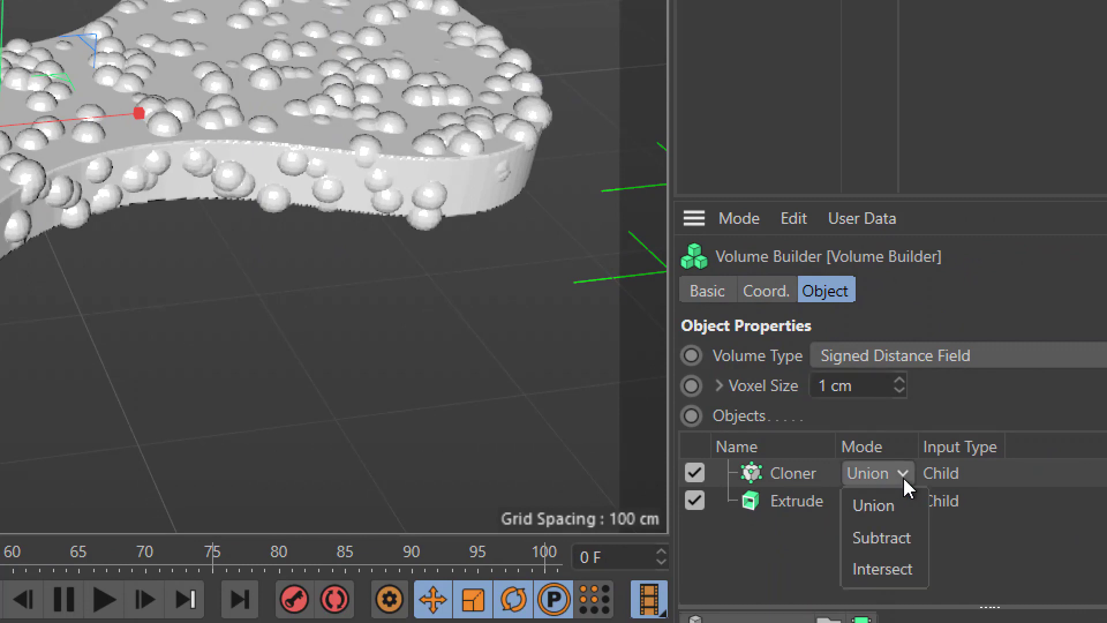
pyautogui.click(903, 536)
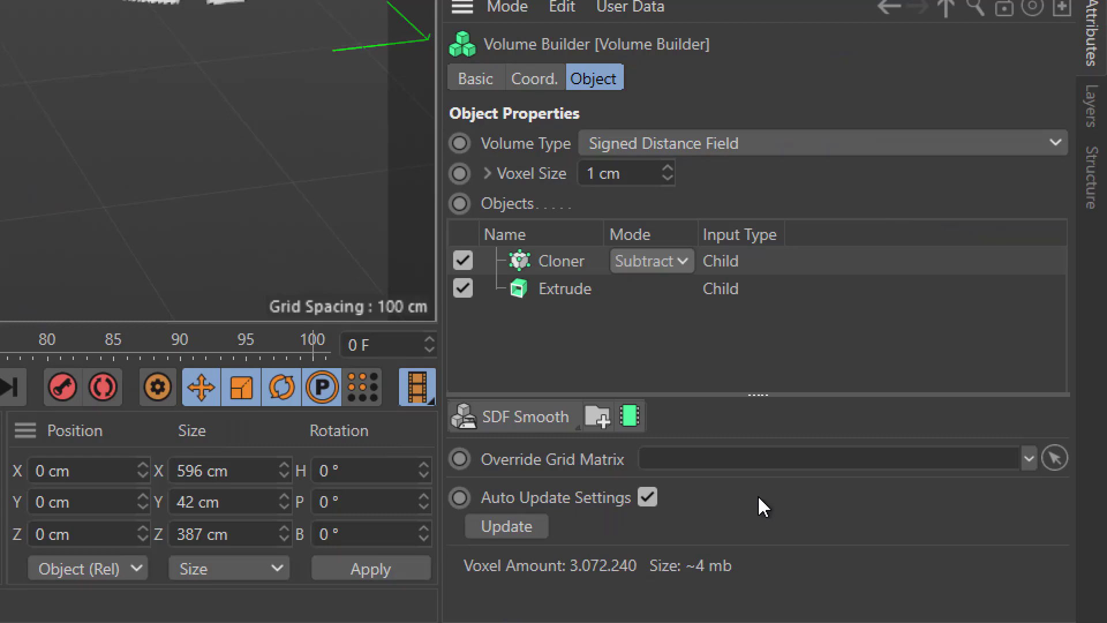
# Add an SDF Smooth filter to the Volume Builder and review its filter settings
pyautogui.click(540, 434)
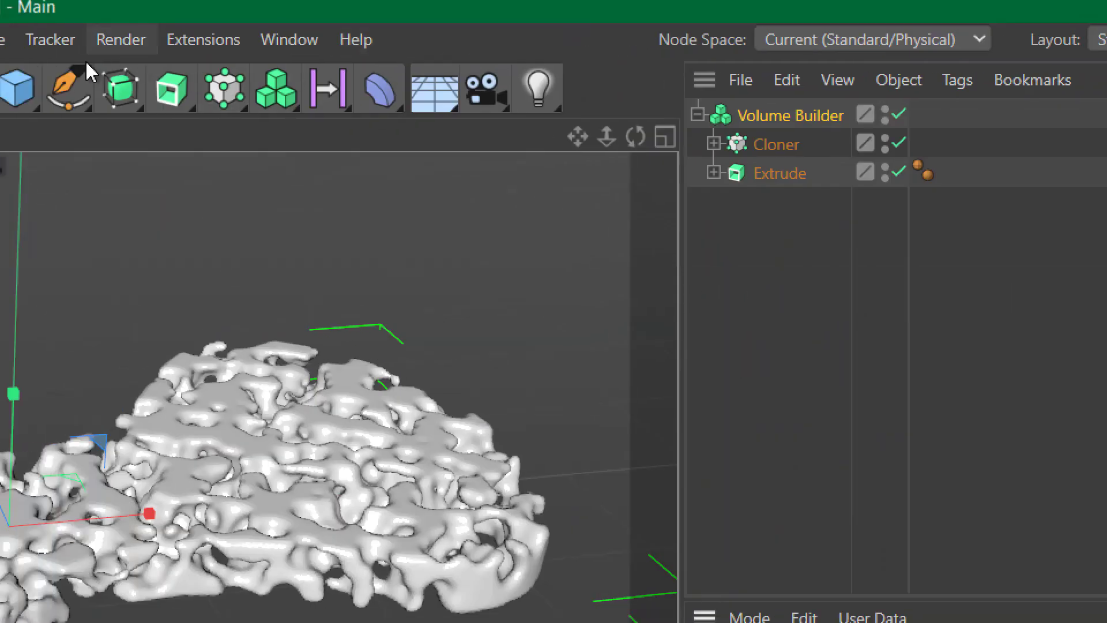
pyautogui.click(296, 77)
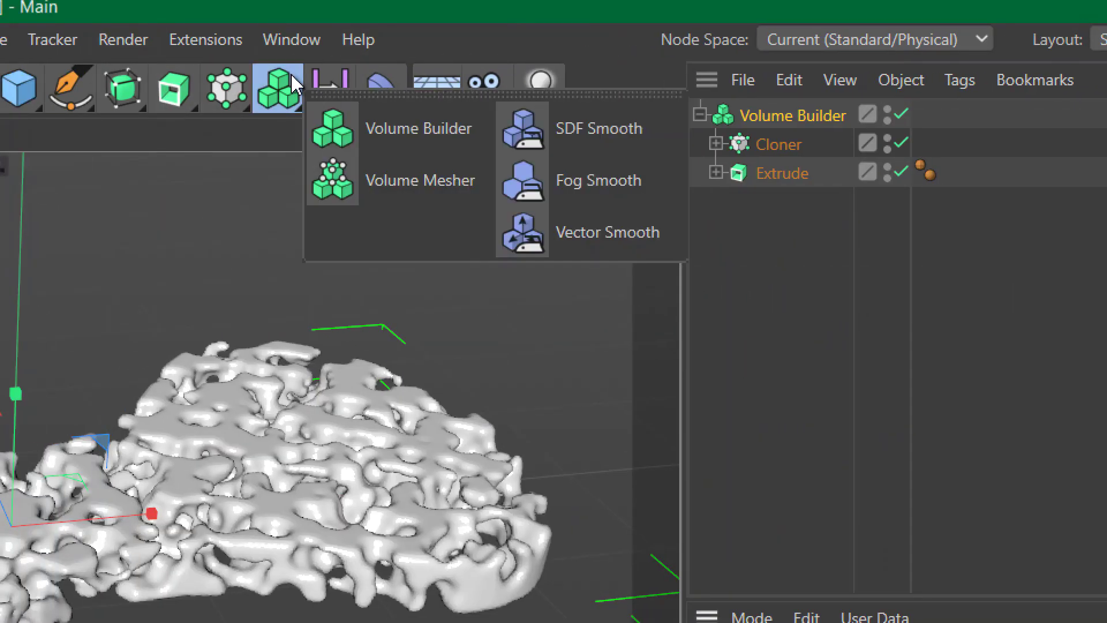
pyautogui.click(608, 139)
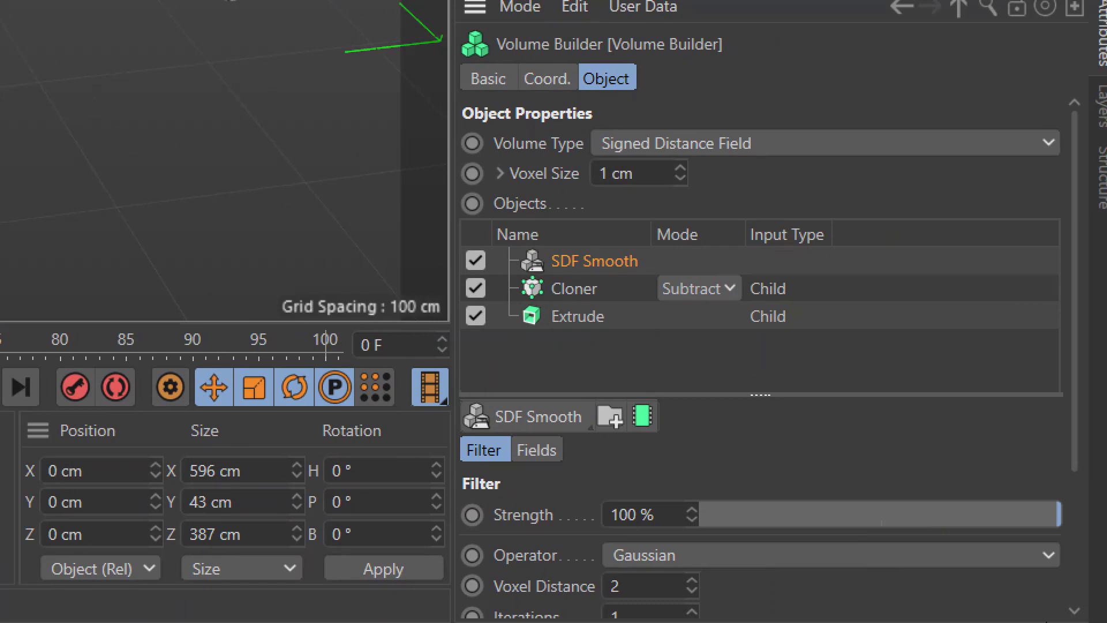
pyautogui.scroll(-3, 965, 456)
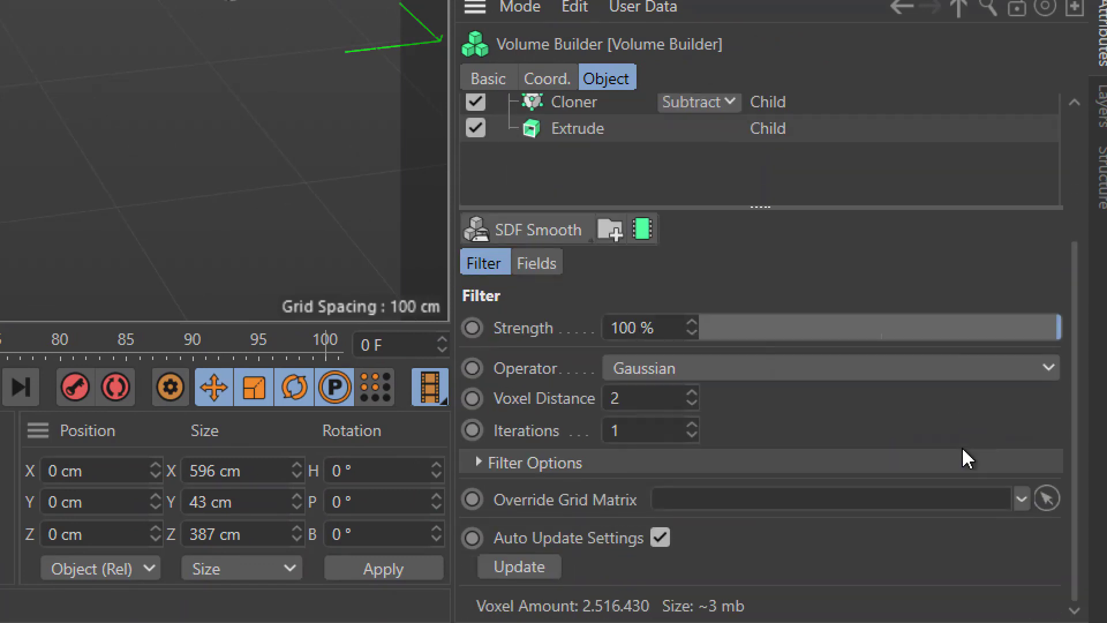
pyautogui.scroll(2, 967, 458)
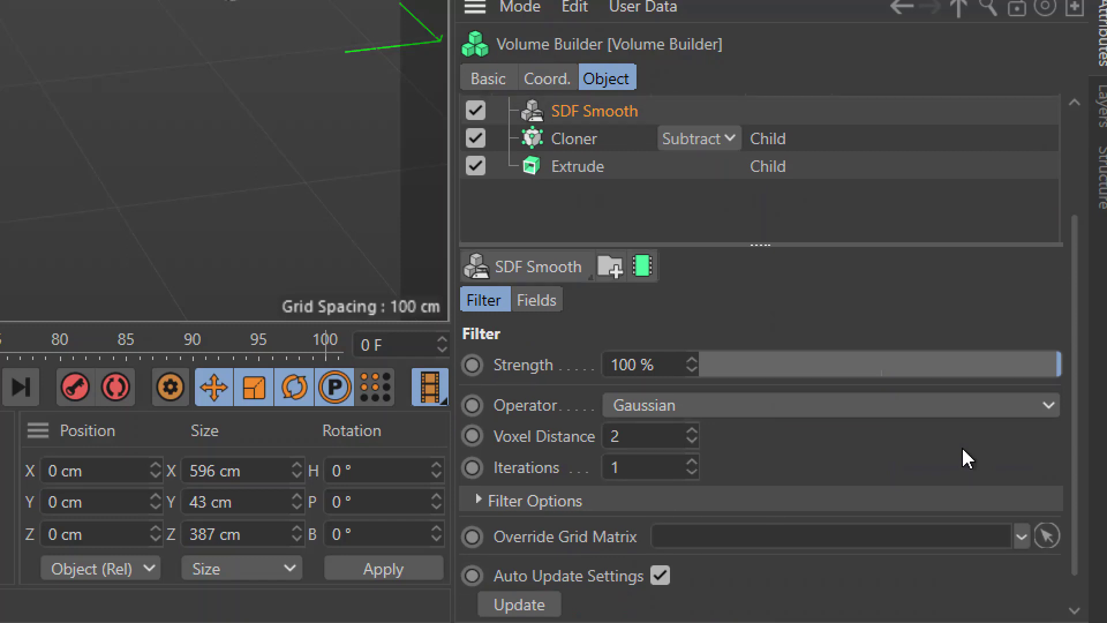
pyautogui.scroll(3, 963, 457)
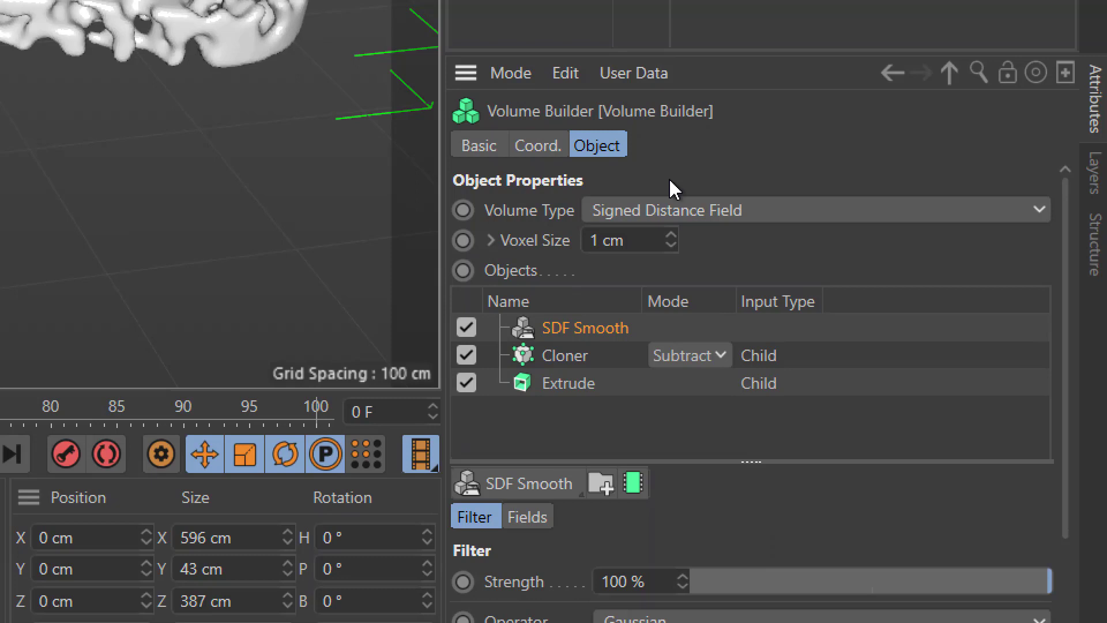
# Try the Fog volume type on the Volume Builder, and return it to Signed Distance Field
pyautogui.click(674, 209)
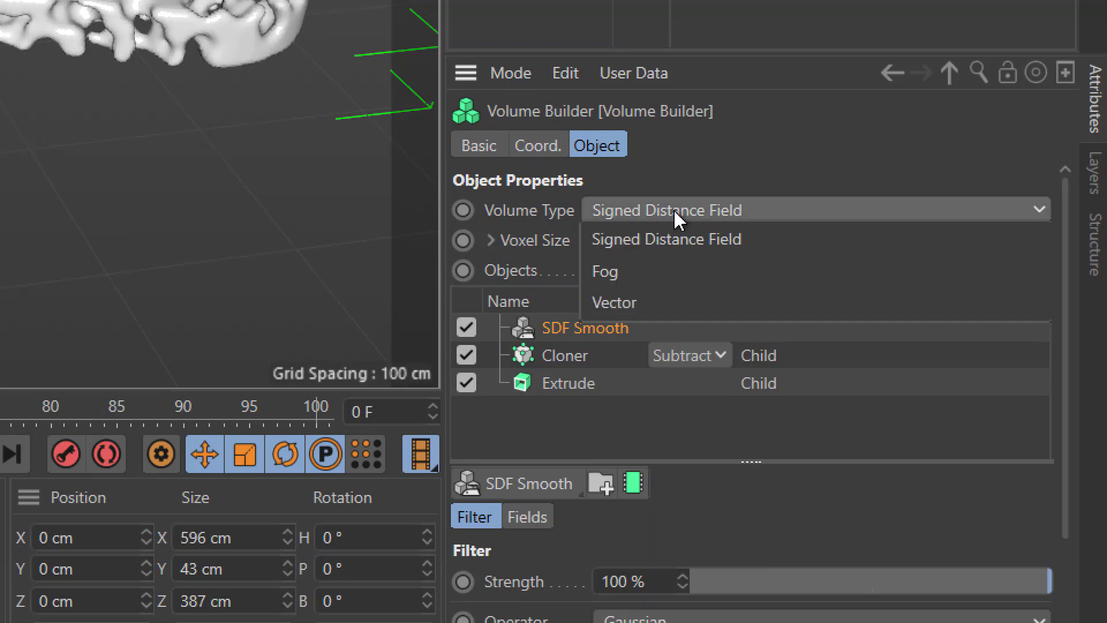
pyautogui.click(672, 272)
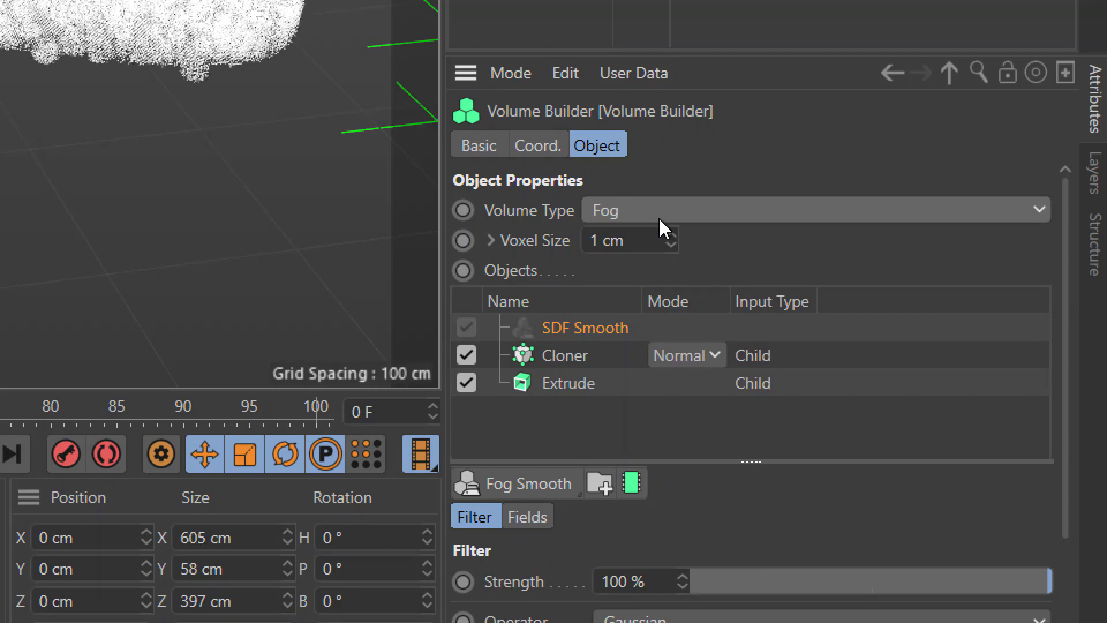
pyautogui.click(692, 217)
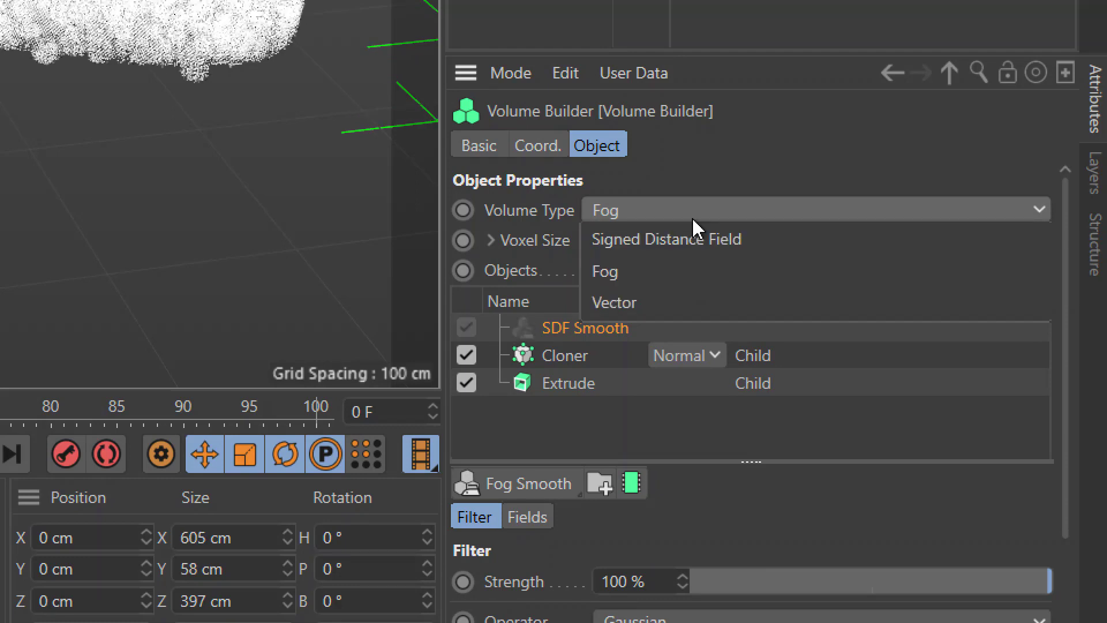
pyautogui.click(708, 260)
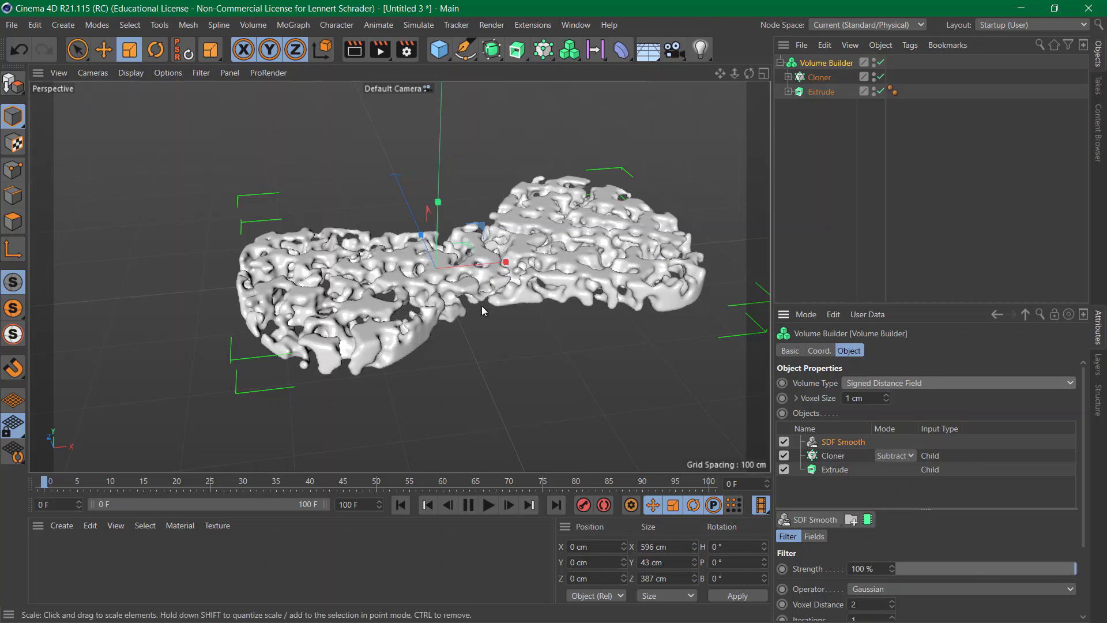
# Scale the Cloner's Sphere down to about 16 cm with the Volume Builder temporarily disabled, and re-enable the builder
pyautogui.moveTo(475, 271)
pyautogui.keyDown('alt'); pyautogui.mouseDown()
pyautogui.moveTo(584, 338)
pyautogui.moveTo(525, 375)
pyautogui.moveTo(542, 206)
pyautogui.mouseUp(); pyautogui.keyUp('alt')
pyautogui.scroll(5, 483, 247)
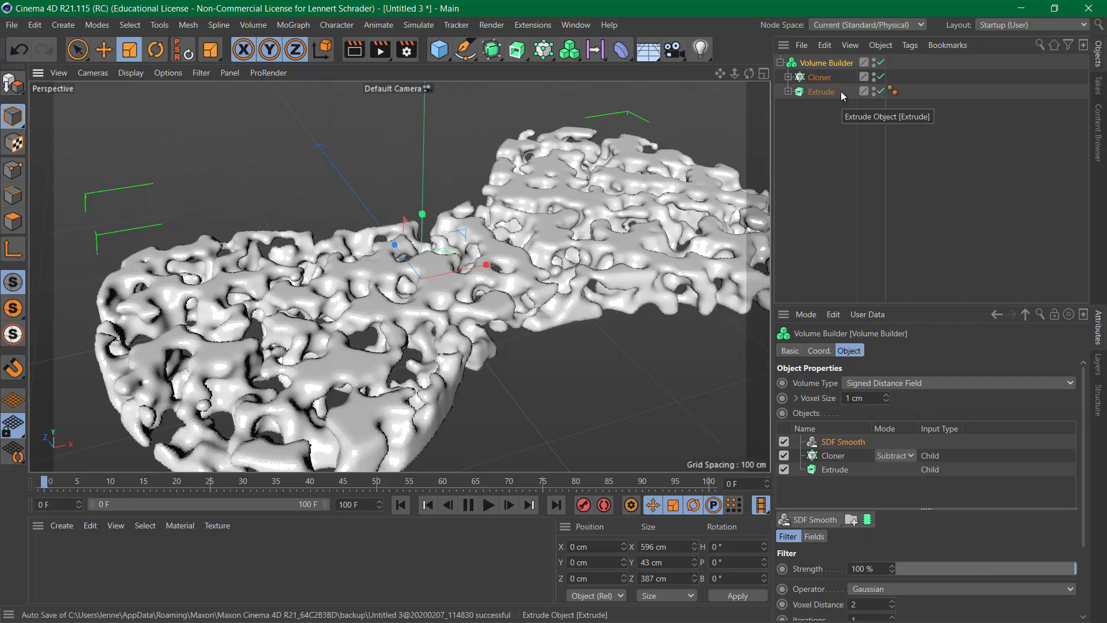
pyautogui.click(880, 63)
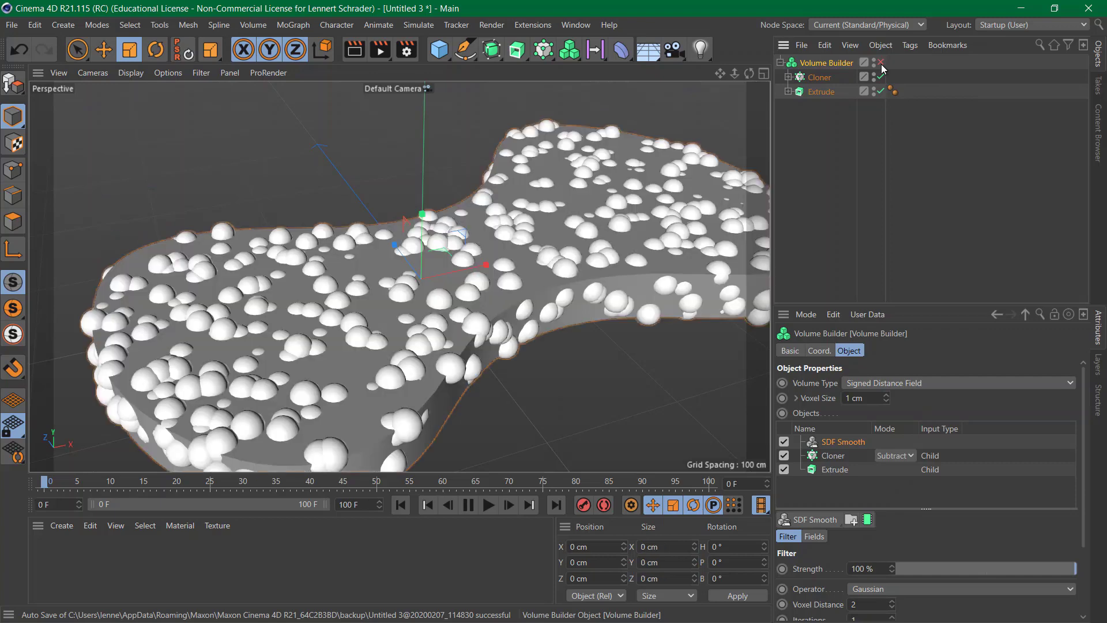
pyautogui.click(825, 78)
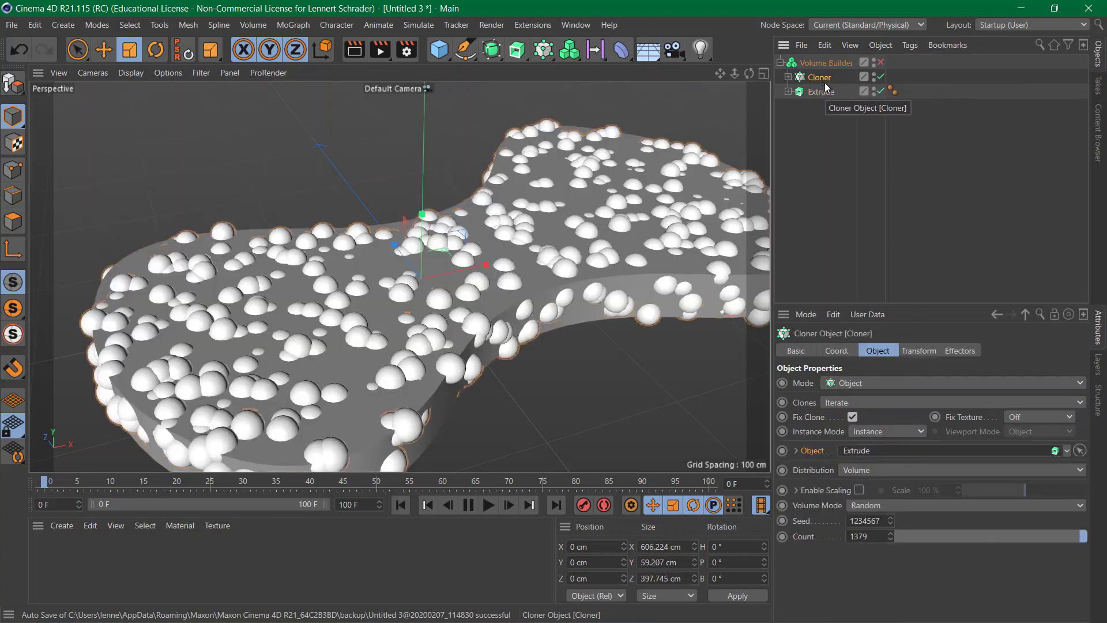
pyautogui.click(788, 77)
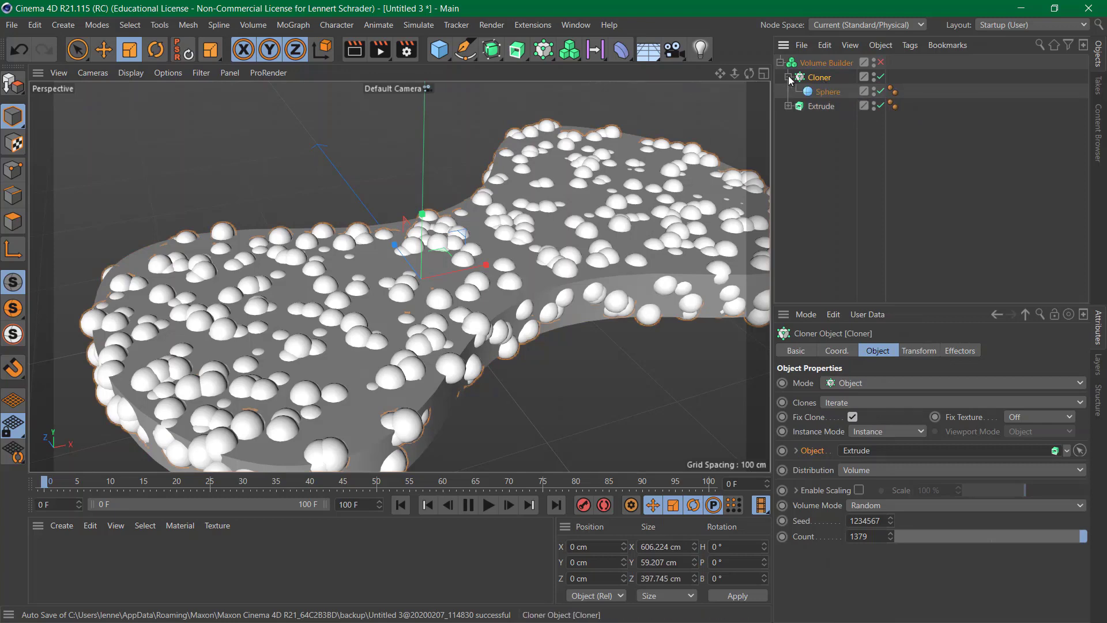
pyautogui.click(818, 93)
pyautogui.press('t')
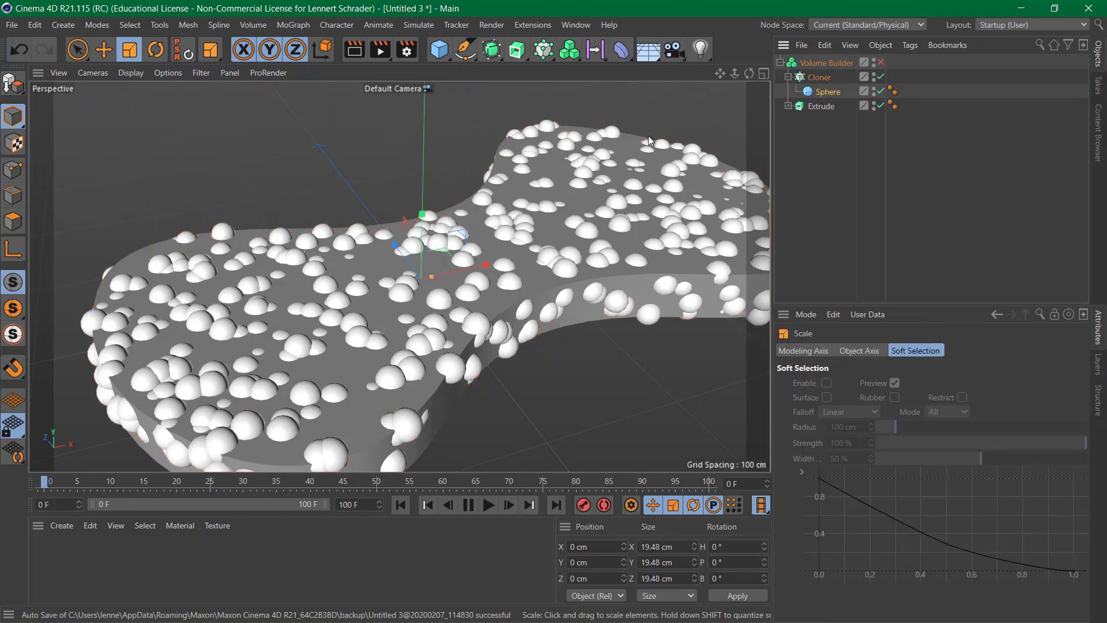
pyautogui.moveTo(624, 136); pyautogui.dragTo(576, 178)
pyautogui.click(881, 62)
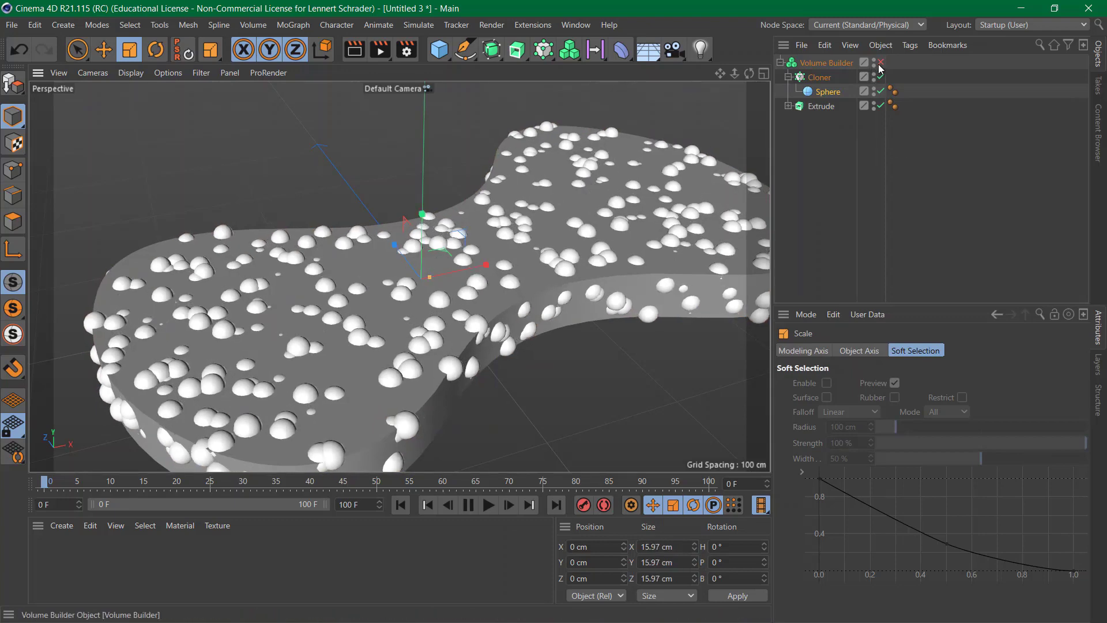
pyautogui.click(921, 71)
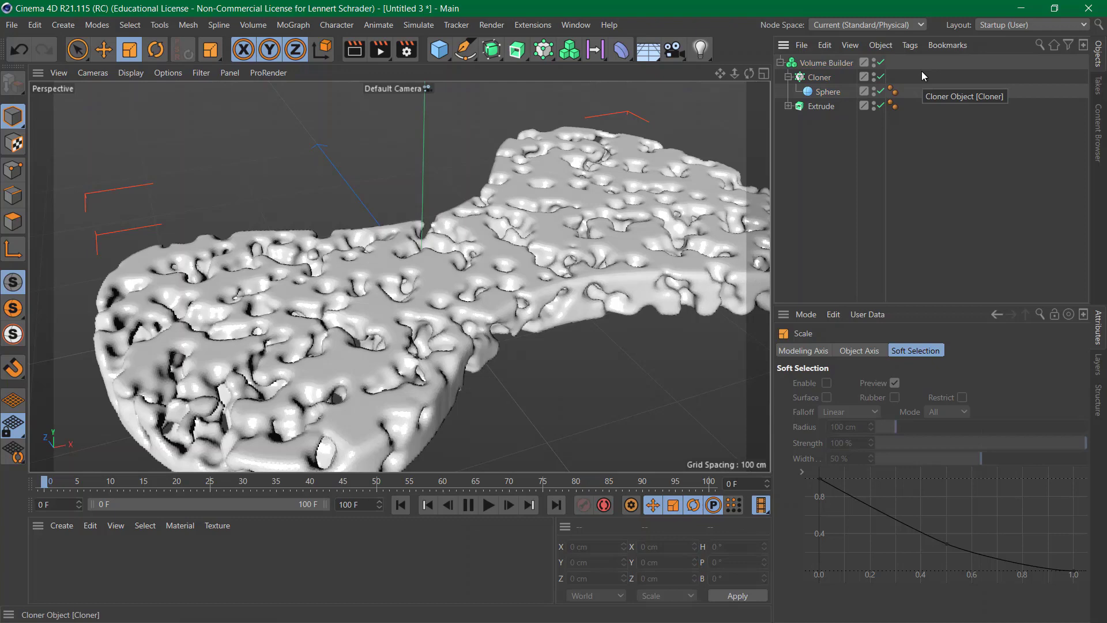
# Set the Cloner's count to 2000 and inspect the sponge's surface up close and from a distance
pyautogui.click(907, 73)
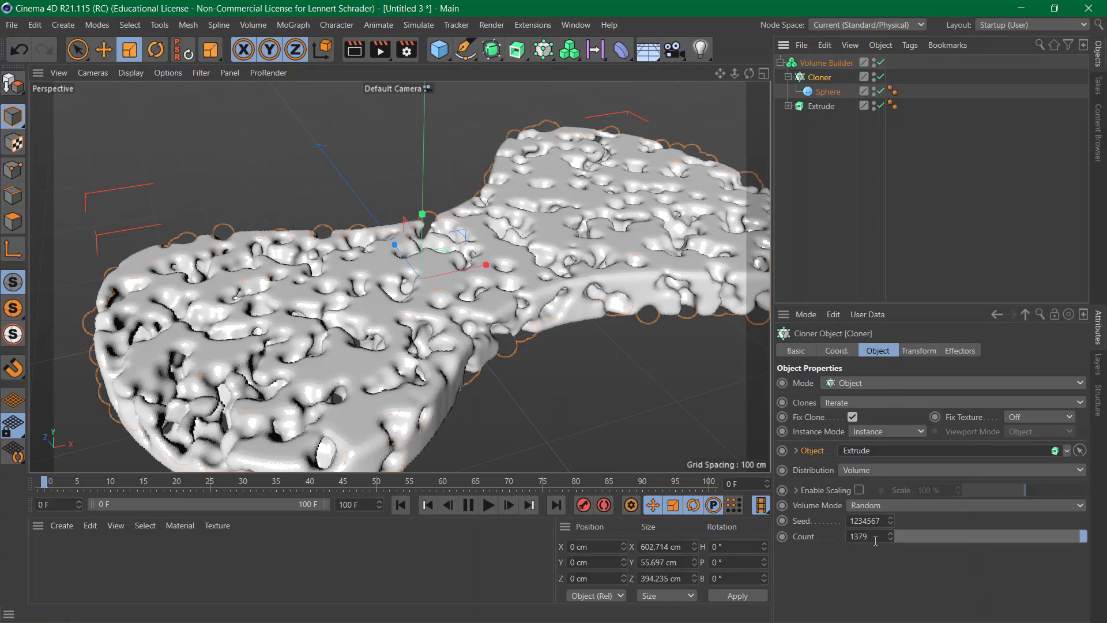
pyautogui.doubleClick(875, 538)
pyautogui.write('2000')
pyautogui.press('Return')
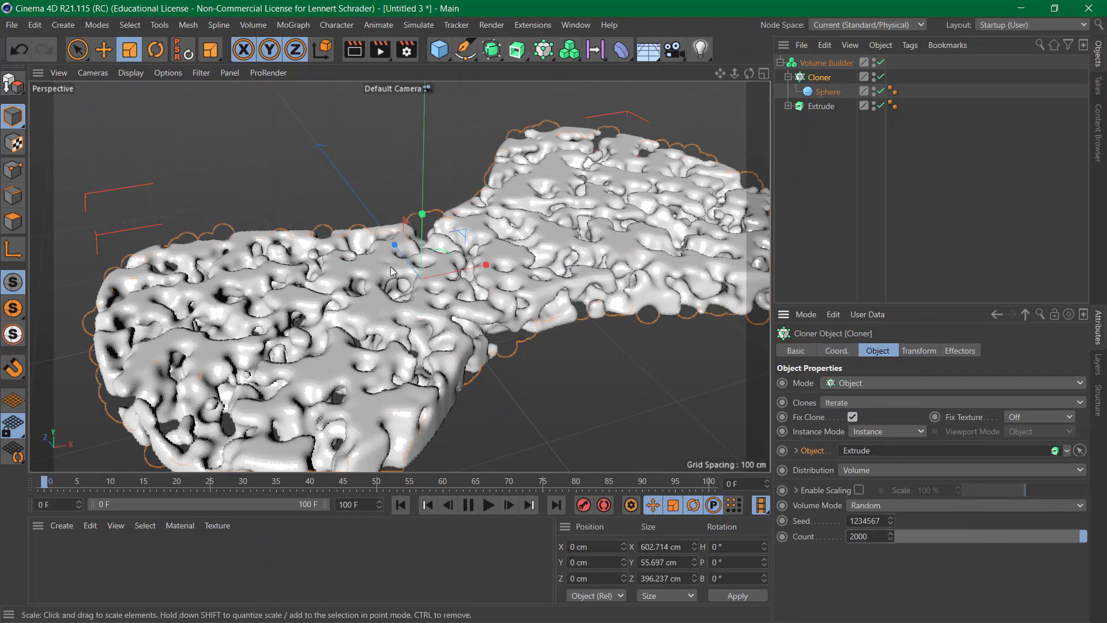
pyautogui.keyDown('alt'); pyautogui.moveTo(478, 250); pyautogui.dragTo(426, 270, button='right'); pyautogui.keyUp('alt')
pyautogui.moveTo(531, 263)
pyautogui.keyDown('alt'); pyautogui.mouseDown()
pyautogui.moveTo(487, 397)
pyautogui.moveTo(536, 248)
pyautogui.moveTo(530, 260)
pyautogui.mouseUp(); pyautogui.keyUp('alt')
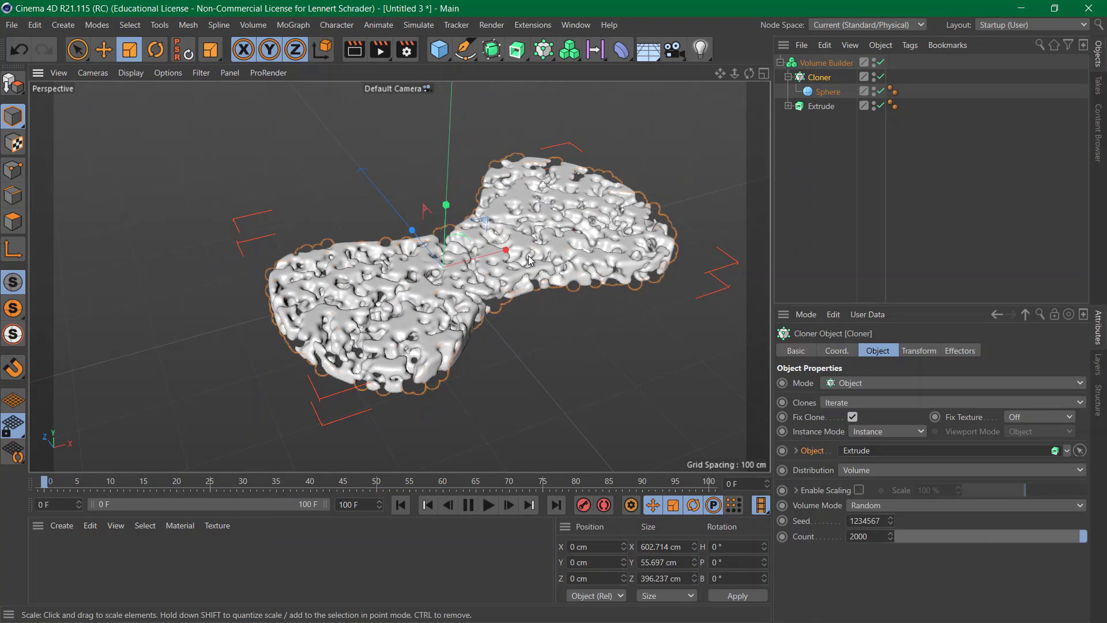
pyautogui.keyDown('alt'); pyautogui.moveTo(474, 269); pyautogui.dragTo(698, 210, button='right'); pyautogui.keyUp('alt')
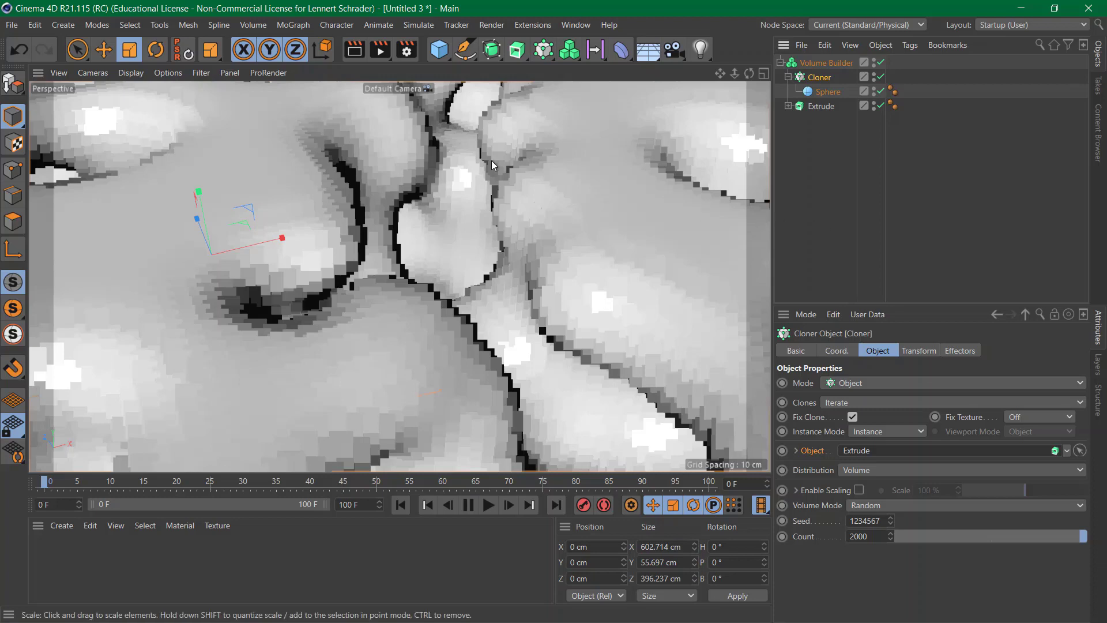
pyautogui.keyDown('alt'); pyautogui.moveTo(488, 166); pyautogui.dragTo(297, 236, button='right'); pyautogui.keyUp('alt')
pyautogui.keyDown('alt'); pyautogui.moveTo(297, 236); pyautogui.dragTo(395, 298); pyautogui.keyUp('alt')
pyautogui.click(571, 55)
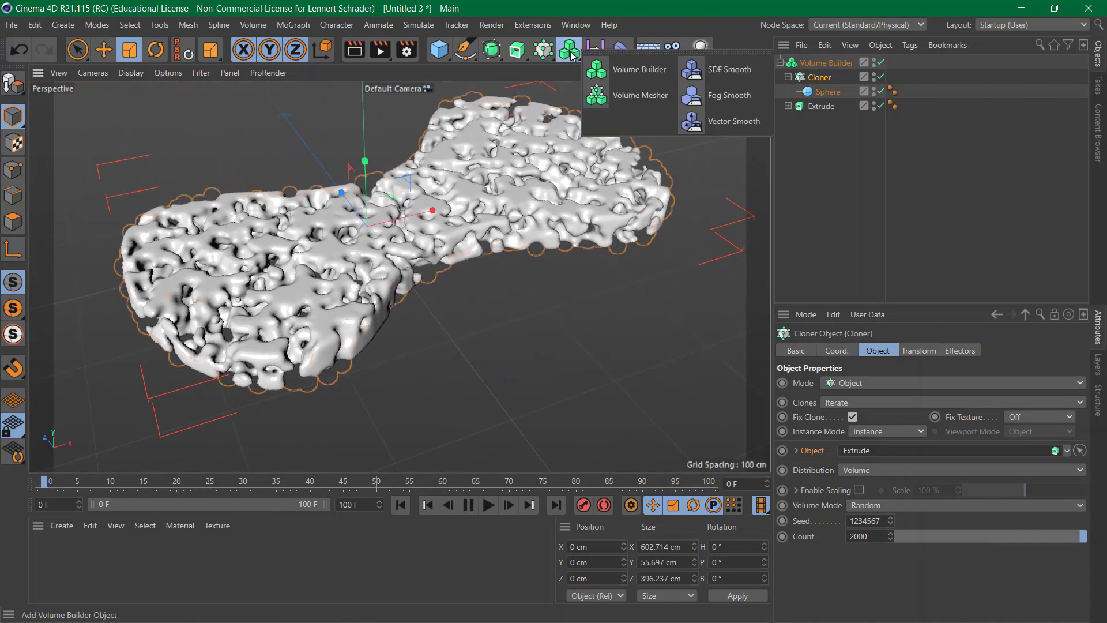
pyautogui.click(602, 70)
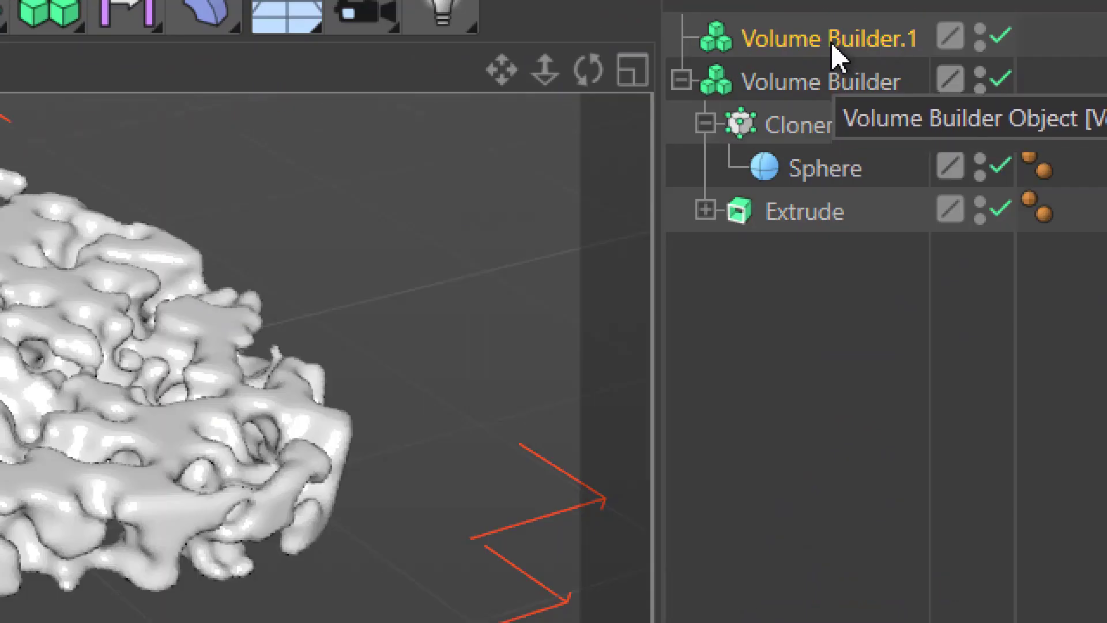
pyautogui.press('Delete')
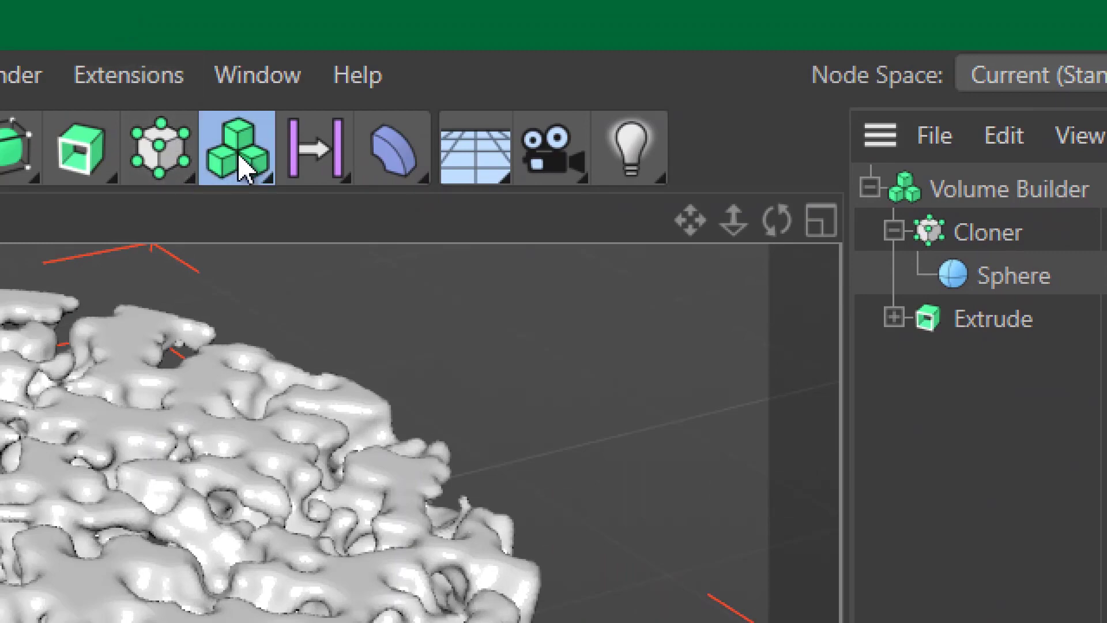
# Add a Volume Mesher and make the Volume Builder its child
pyautogui.click(246, 167)
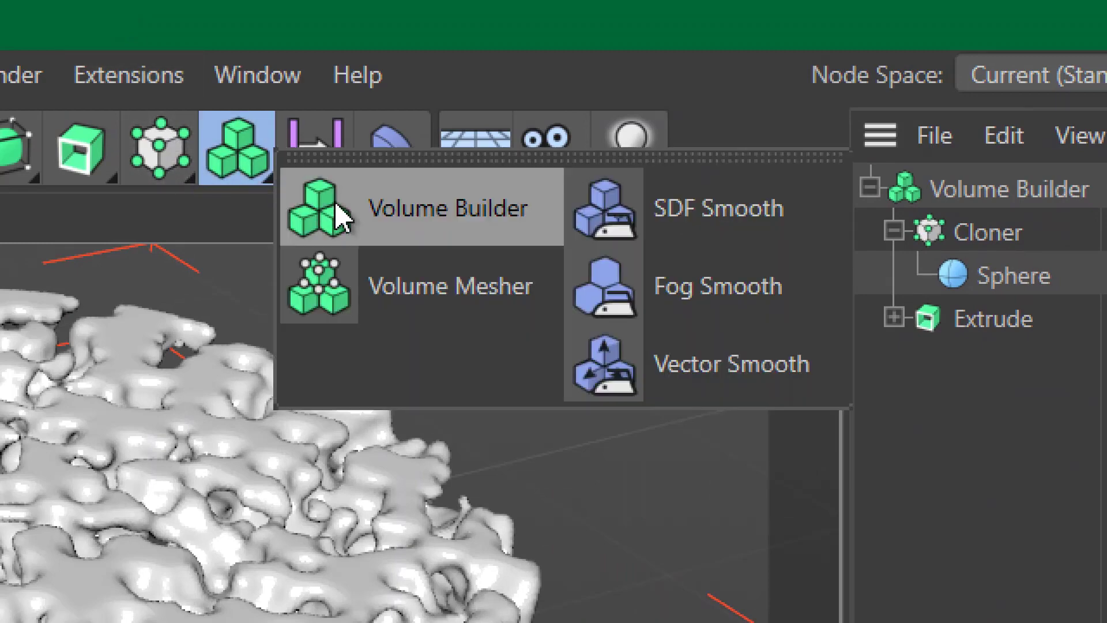
pyautogui.click(389, 289)
pyautogui.click(823, 217)
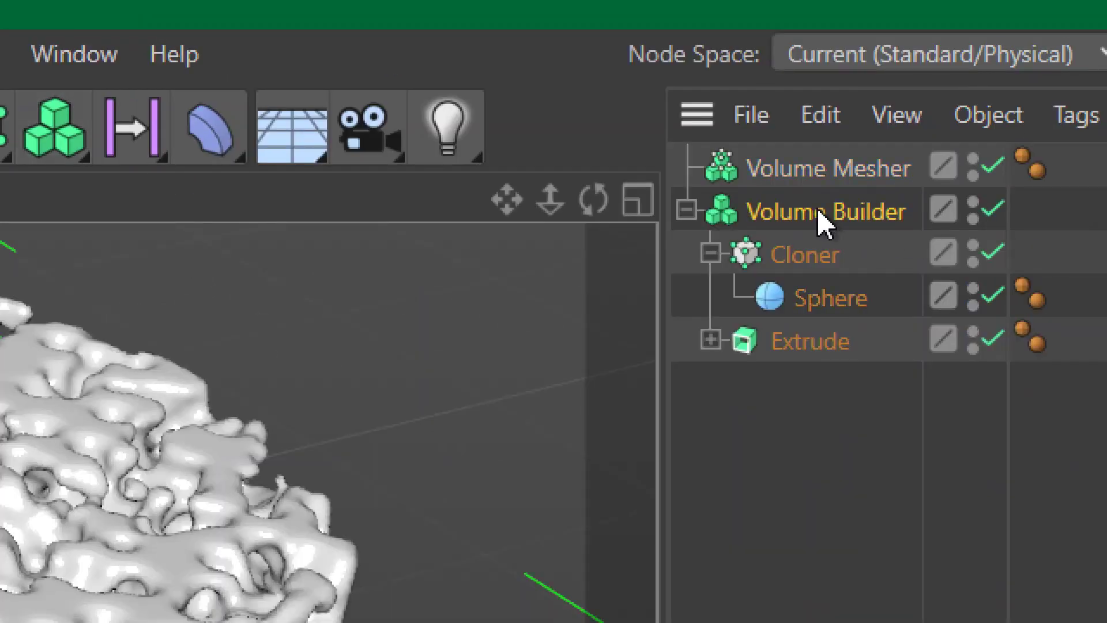
pyautogui.moveTo(823, 214); pyautogui.dragTo(789, 169)
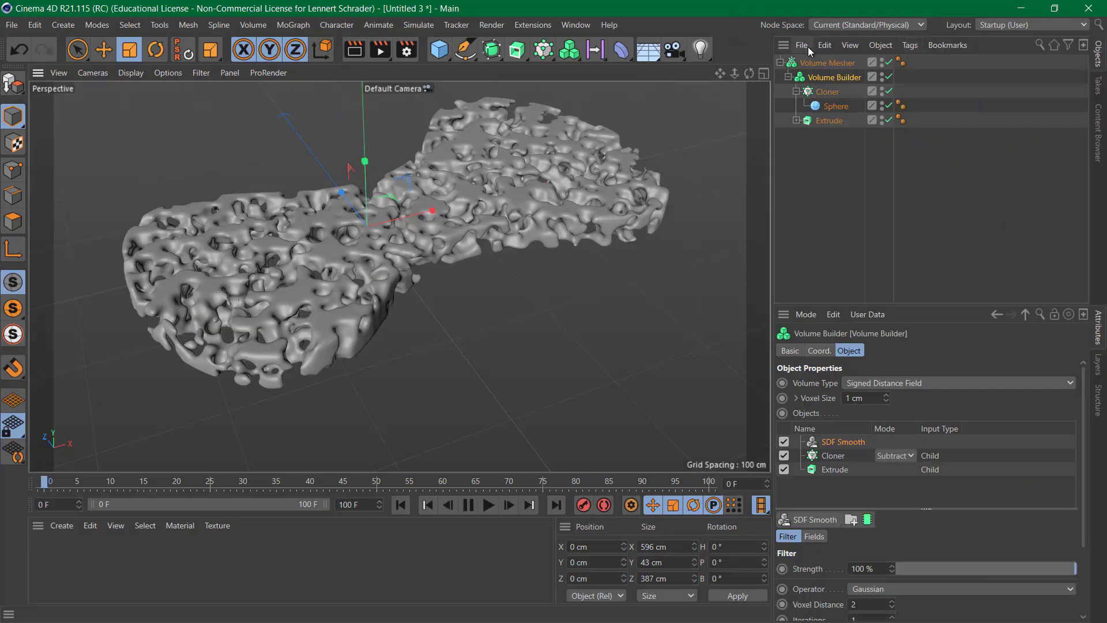
# Move the Volume Mesher up about 4.9 cm along Y, and reset its Y position to 0 cm
pyautogui.click(817, 68)
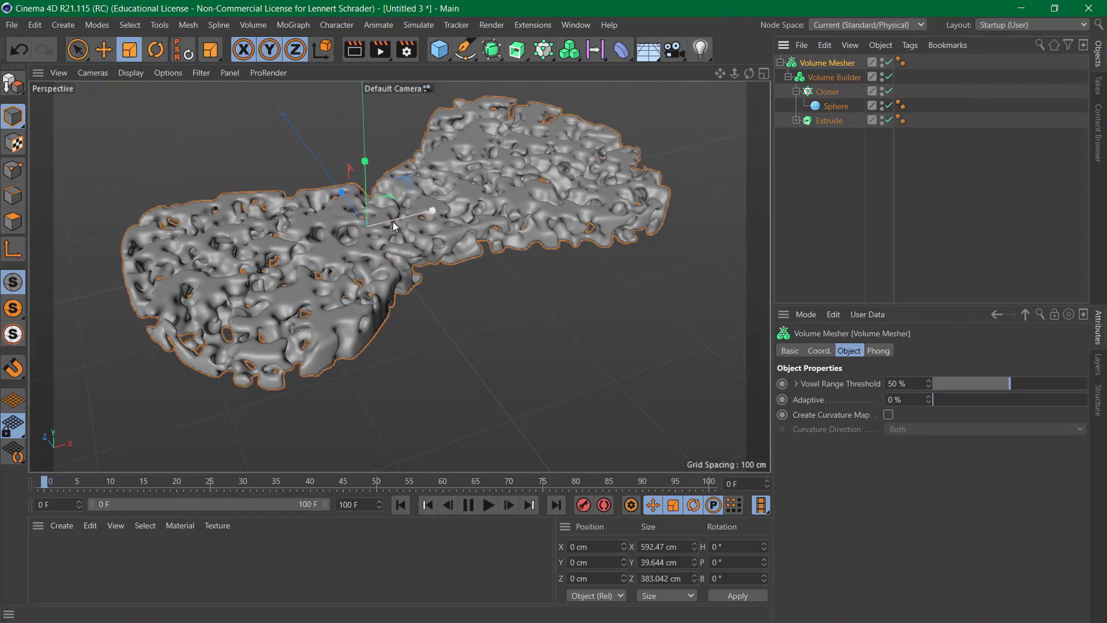
pyautogui.press('e')
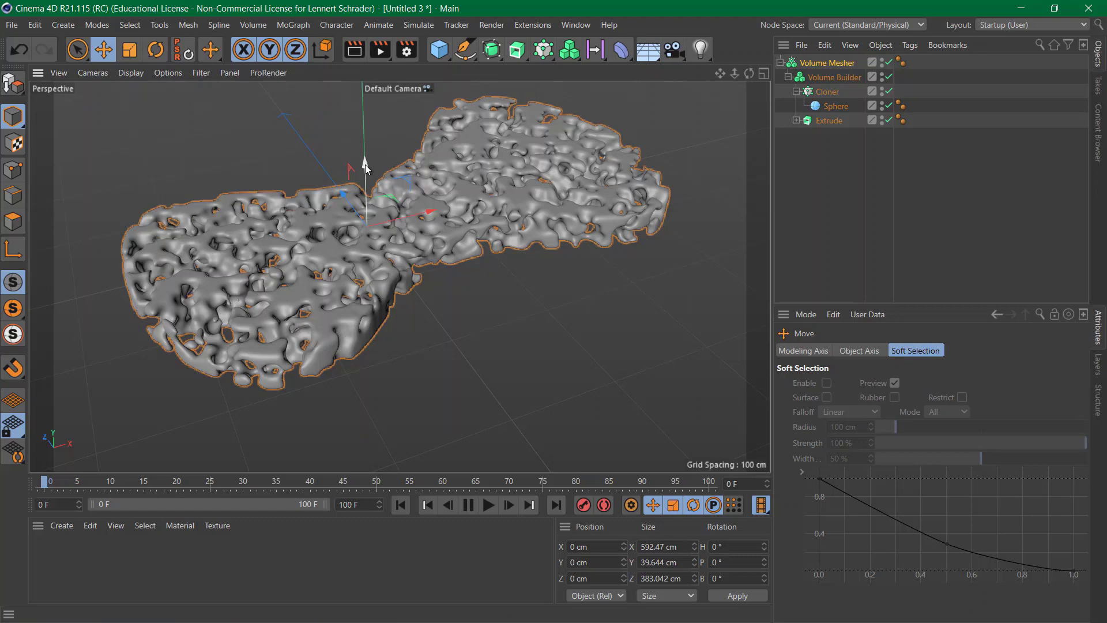
pyautogui.moveTo(365, 167); pyautogui.dragTo(366, 166)
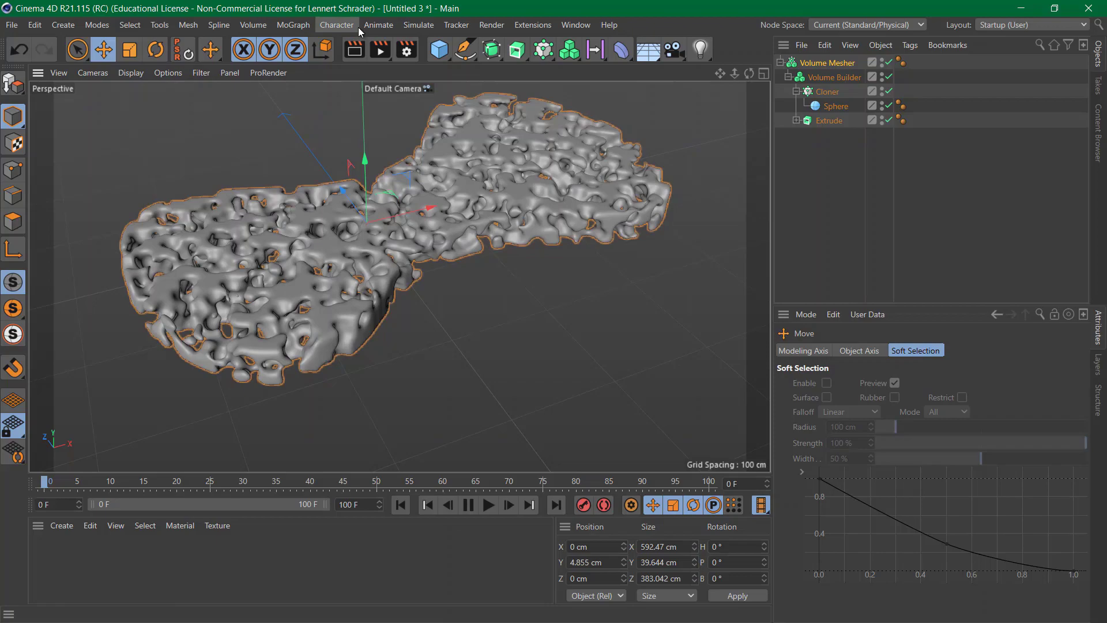
pyautogui.moveTo(317, 236)
pyautogui.keyDown('alt'); pyautogui.mouseDown()
pyautogui.moveTo(655, 172)
pyautogui.moveTo(527, 331)
pyautogui.moveTo(494, 234)
pyautogui.moveTo(363, 266)
pyautogui.moveTo(385, 322)
pyautogui.moveTo(318, 301)
pyautogui.mouseUp(); pyautogui.keyUp('alt')
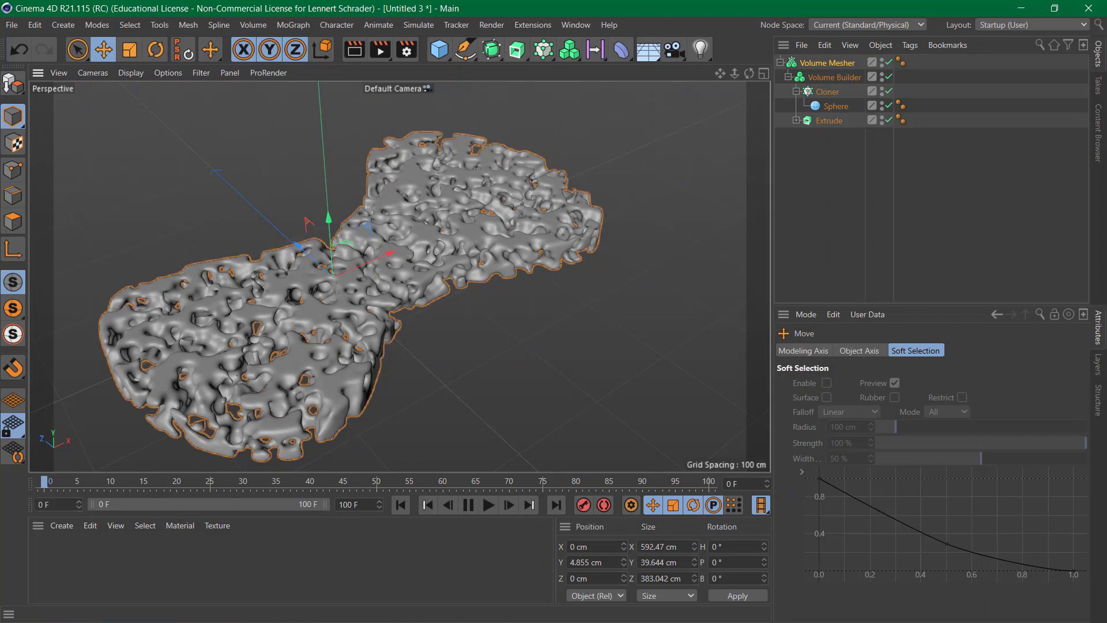
pyautogui.doubleClick(608, 562)
pyautogui.write('0')
pyautogui.press('Return')
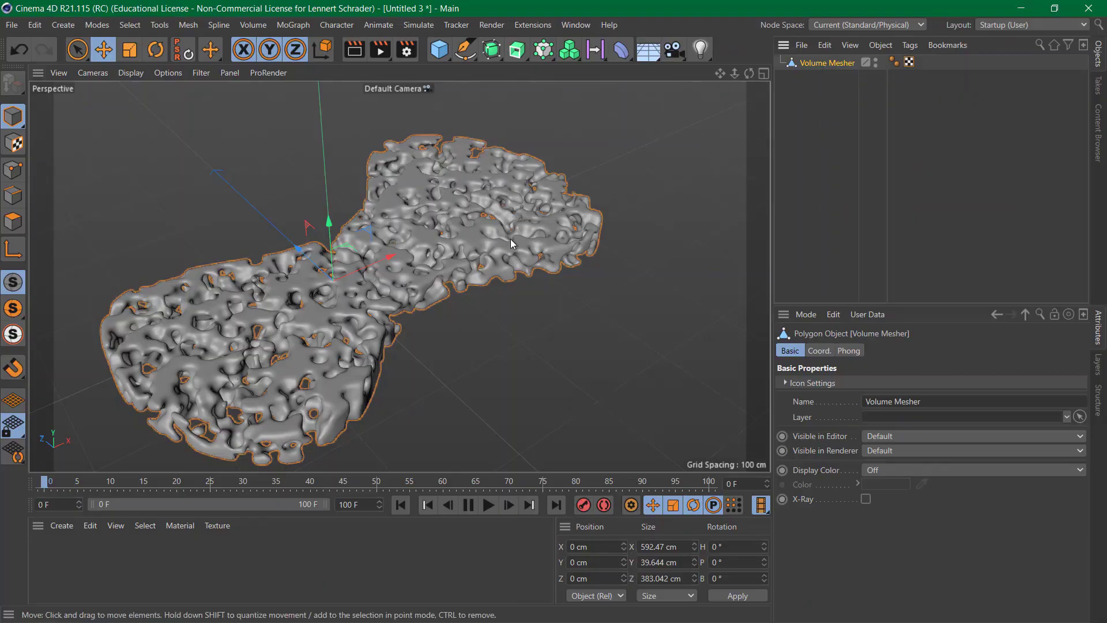
# Try moving and rotating the editable Volume Mesher polygon object, and undo back to the live Volume Mesher generator
pyautogui.press('e')
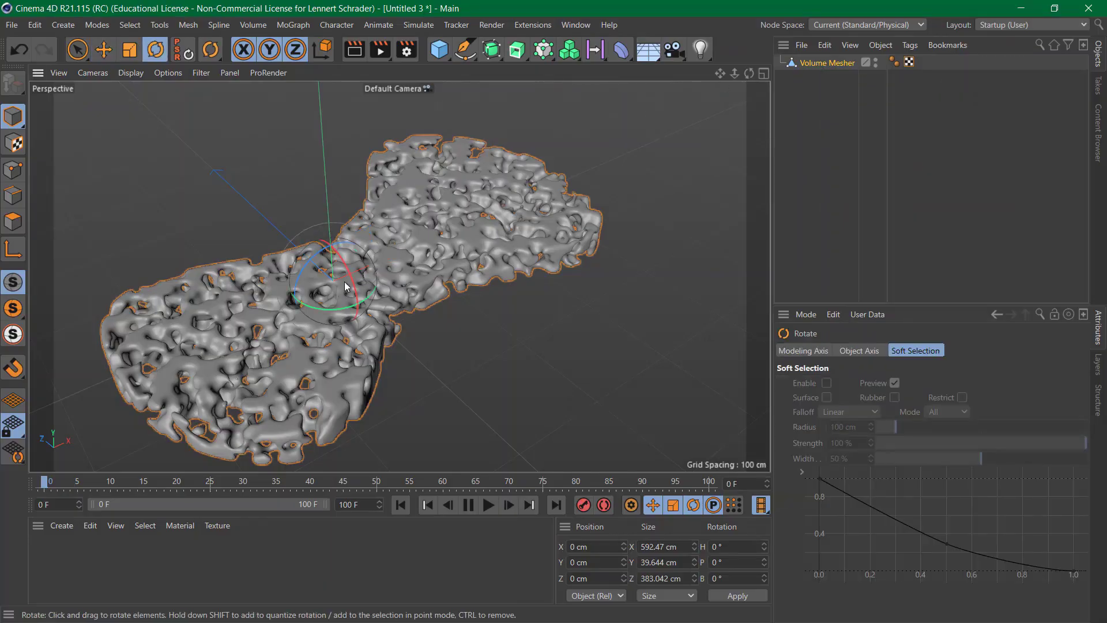
pyautogui.moveTo(329, 236)
pyautogui.mouseDown()
pyautogui.moveTo(320, 94)
pyautogui.moveTo(330, 238)
pyautogui.mouseUp()
pyautogui.press('r')
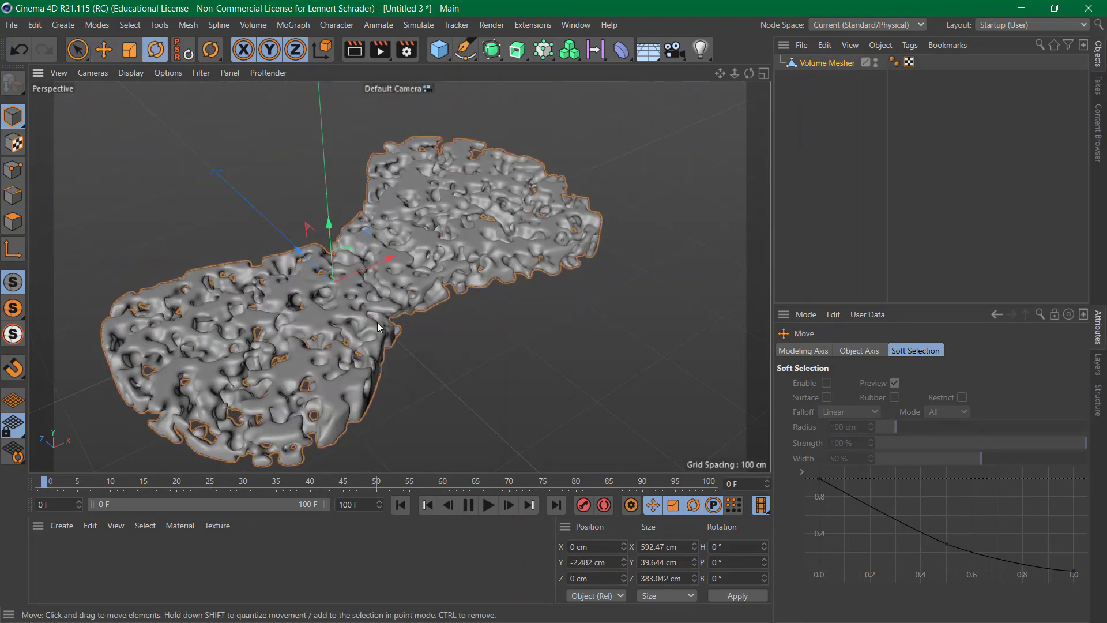
pyautogui.moveTo(314, 285); pyautogui.dragTo(260, 362)
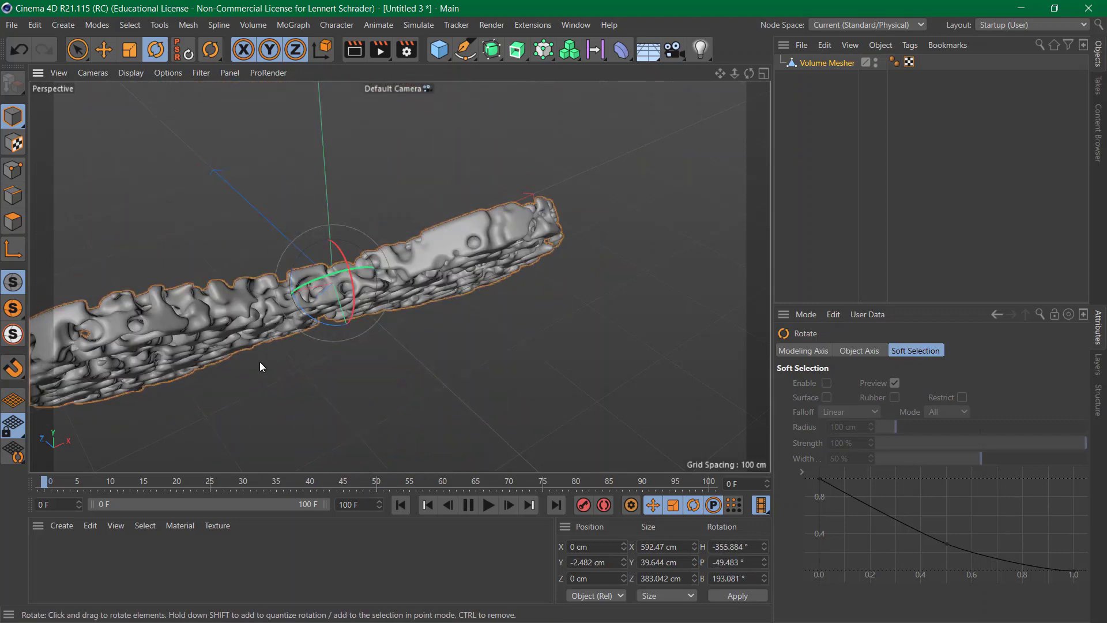
pyautogui.hotkey('ctrl', 'z')
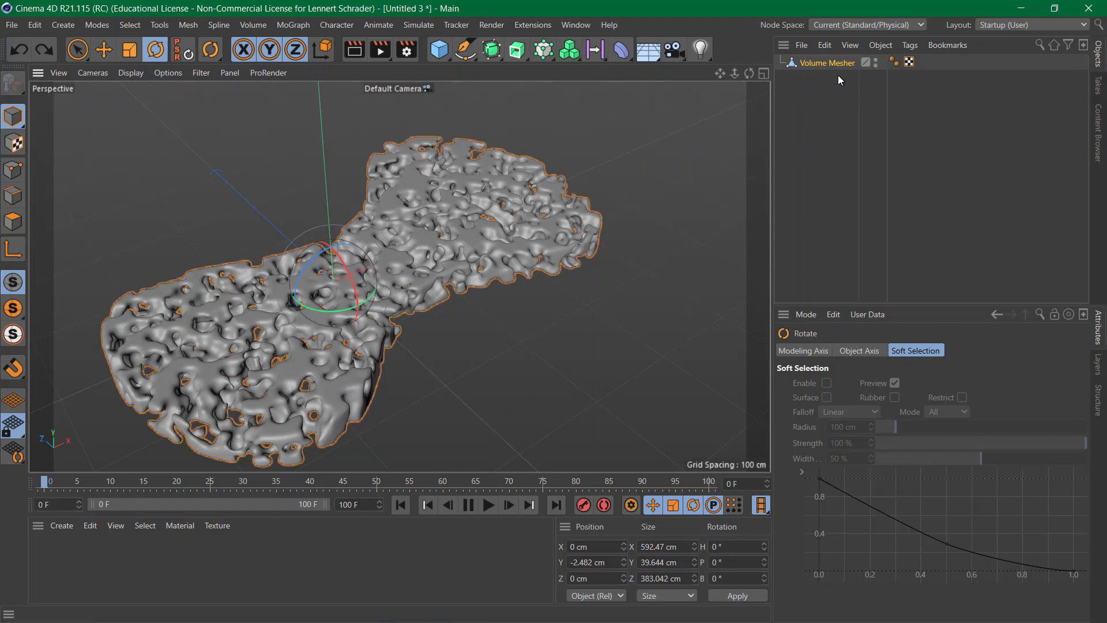
pyautogui.hotkey('ctrl', 'z')
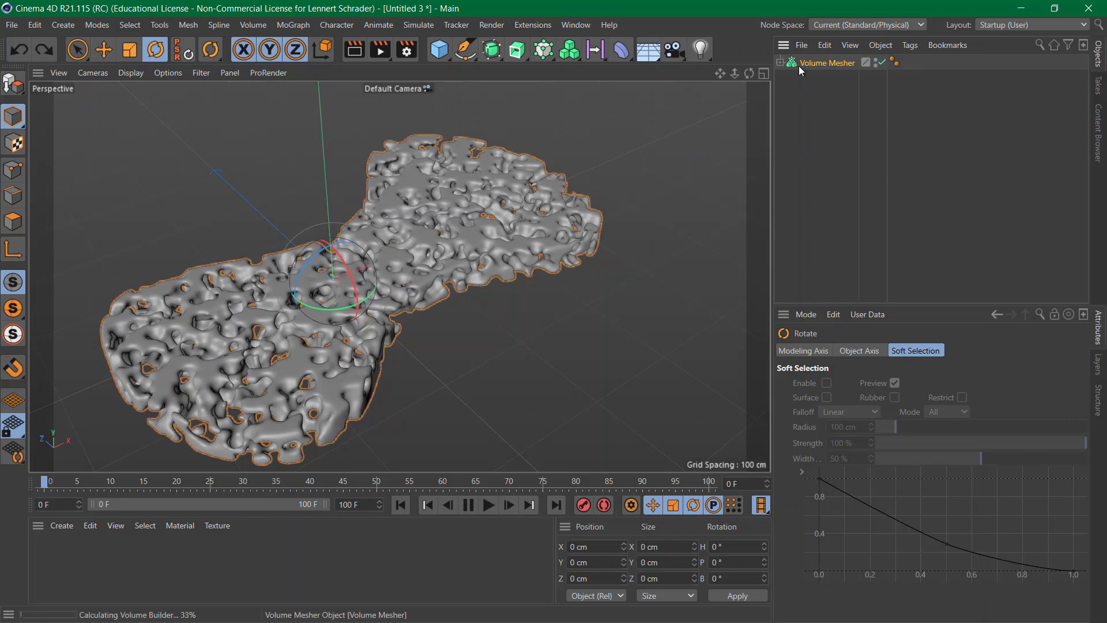
# Expand the Volume Mesher hierarchy, create a polygon copy of it with Current State to Object, and select the copy
pyautogui.click(779, 63)
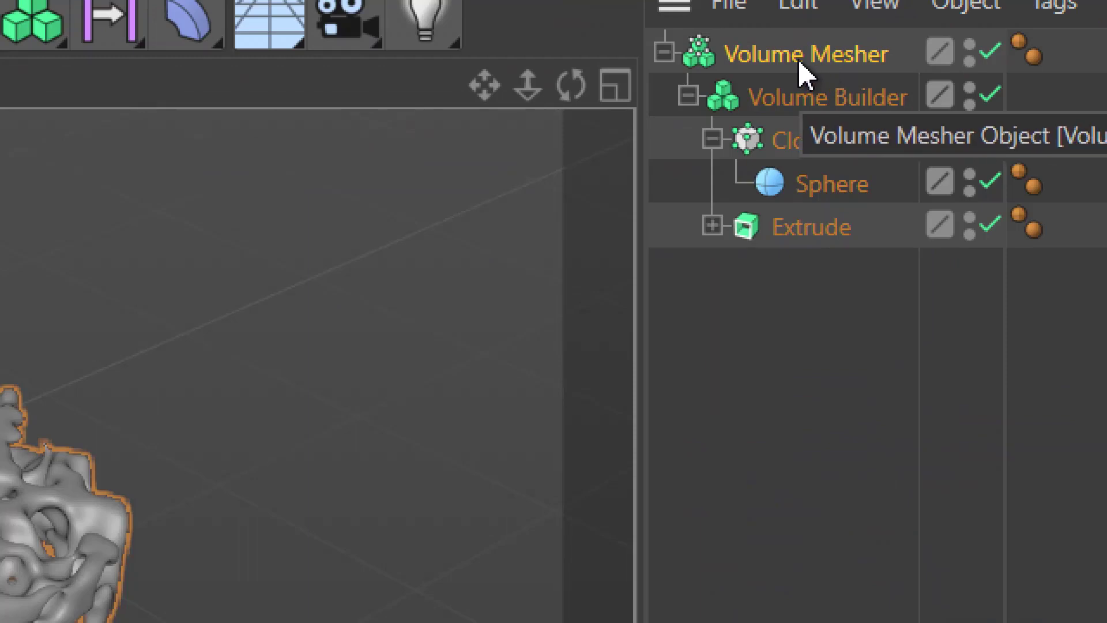
pyautogui.rightClick(770, 72)
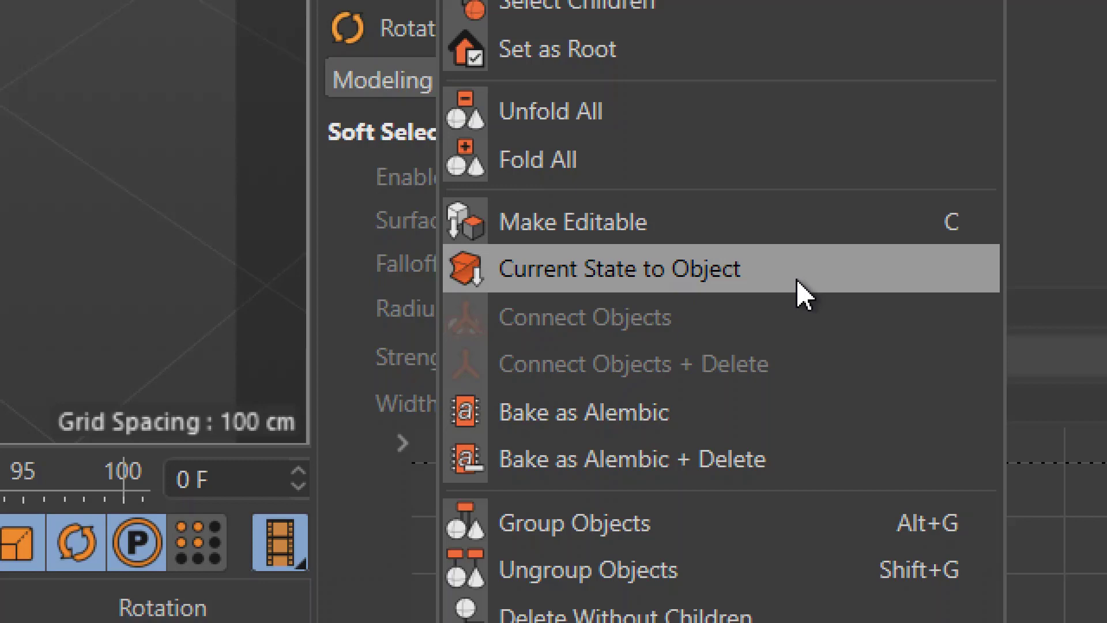
pyautogui.click(798, 279)
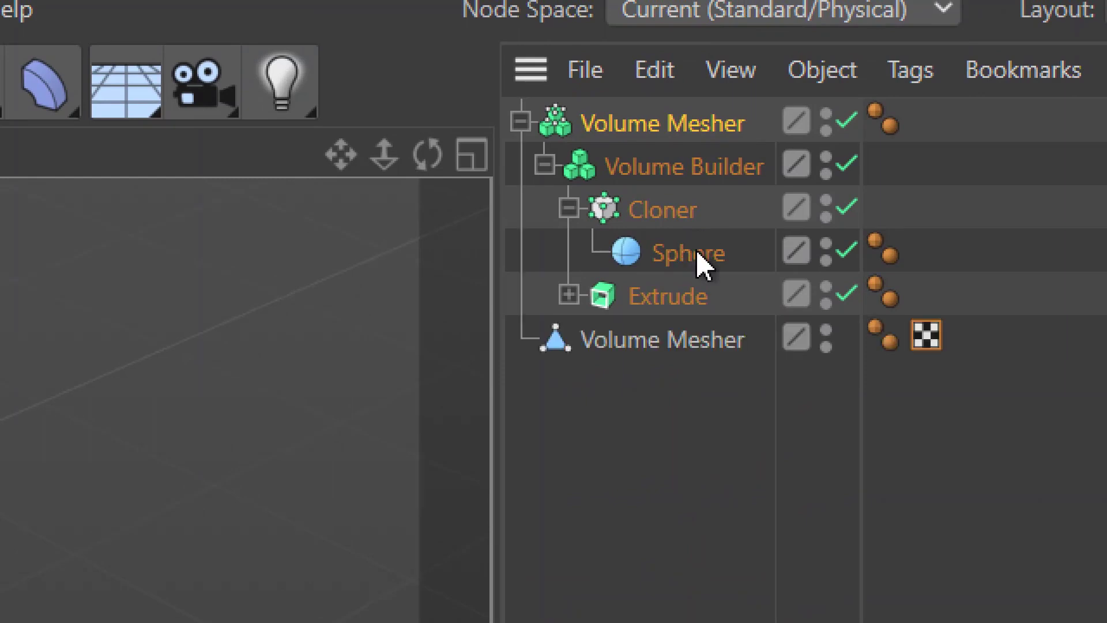
pyautogui.click(697, 353)
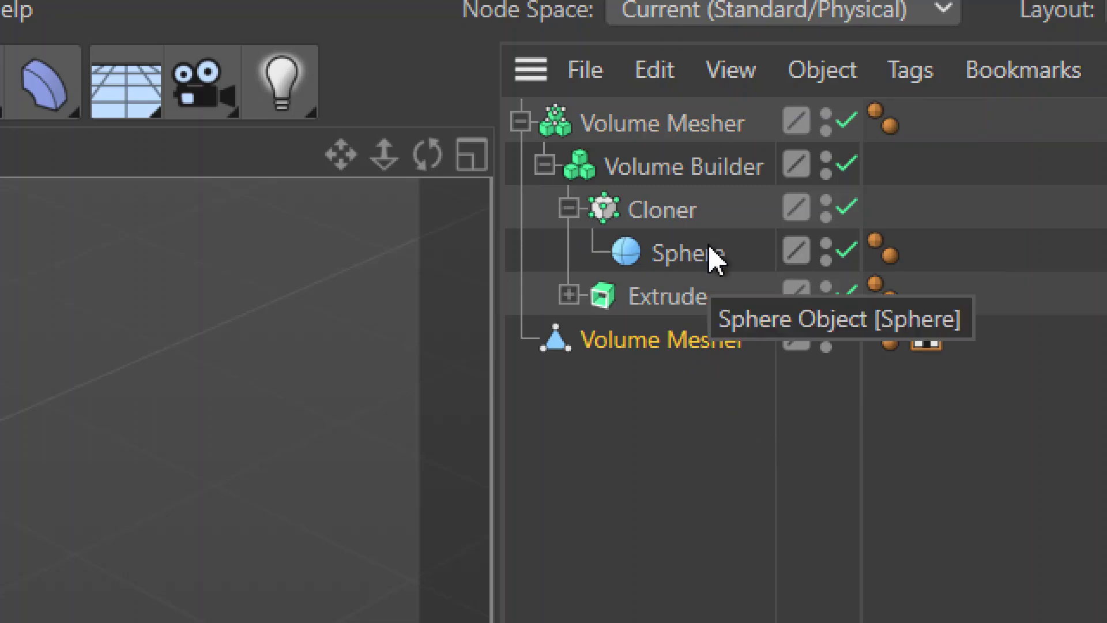
# Hide the Volume Mesher generator in the editor and renderer, and disable it with all its child objects
pyautogui.keyDown('alt'); pyautogui.doubleClick(824, 123); pyautogui.keyUp('alt')
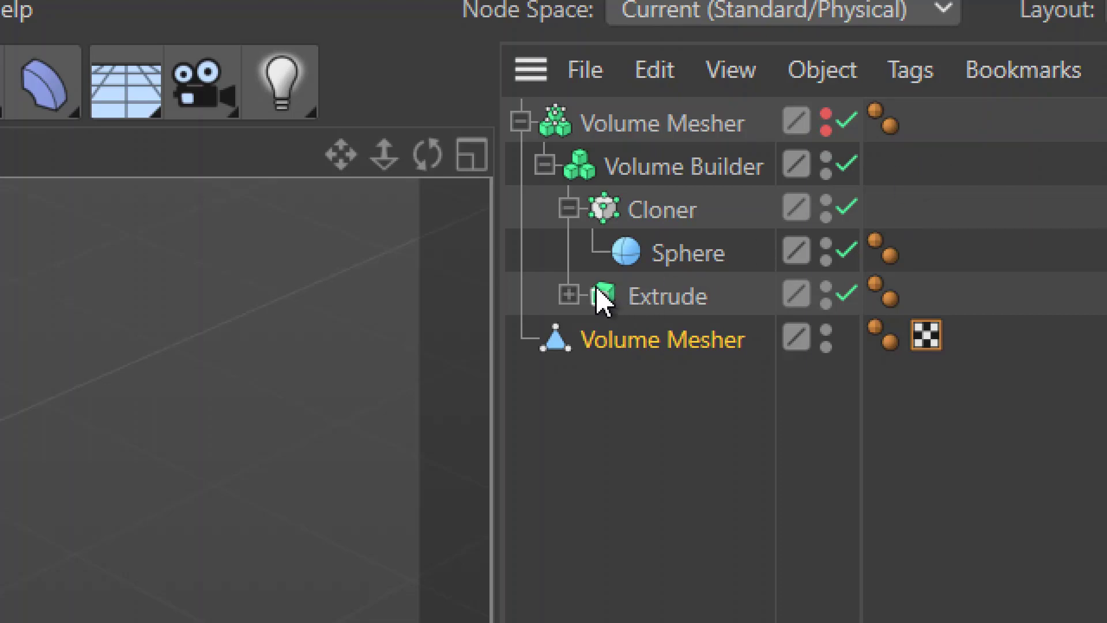
pyautogui.click(569, 296)
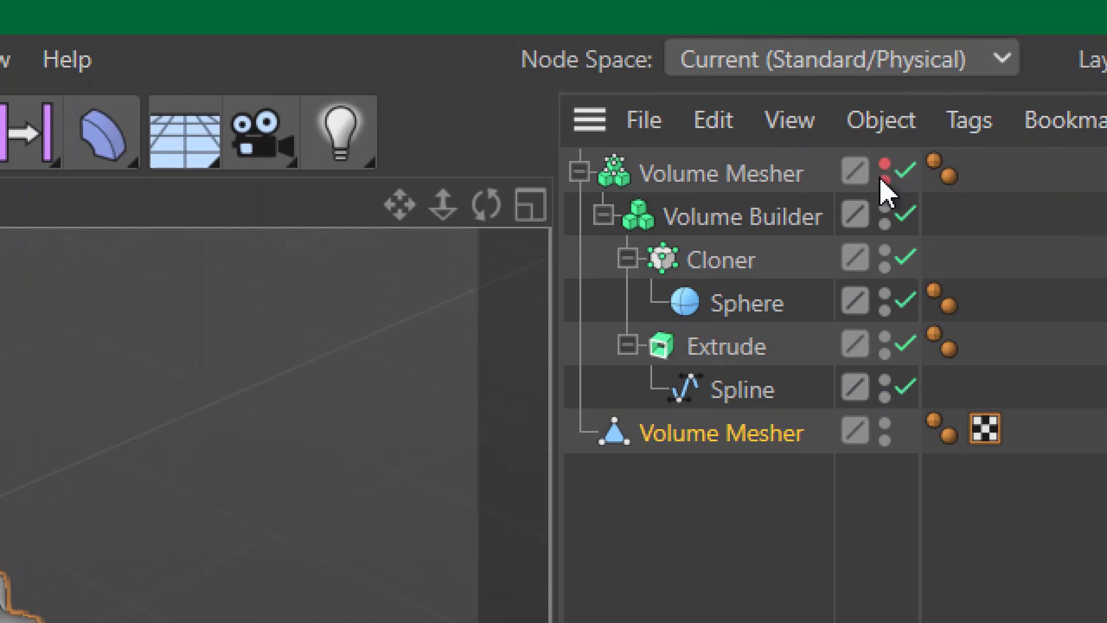
pyautogui.moveTo(905, 174); pyautogui.dragTo(913, 394)
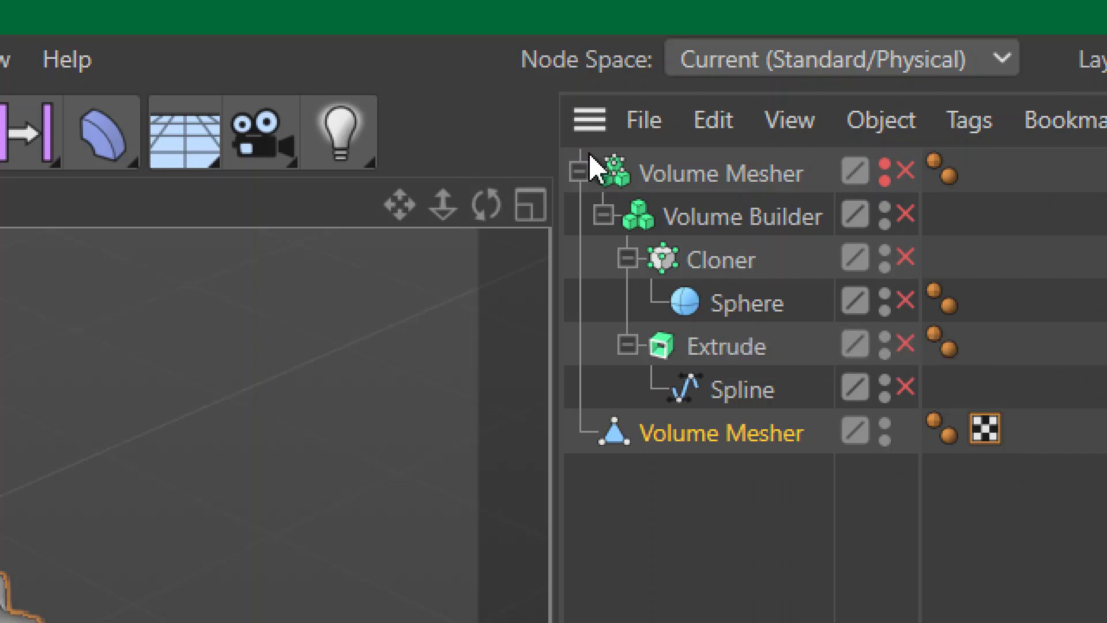
pyautogui.click(580, 171)
pyautogui.click(684, 320)
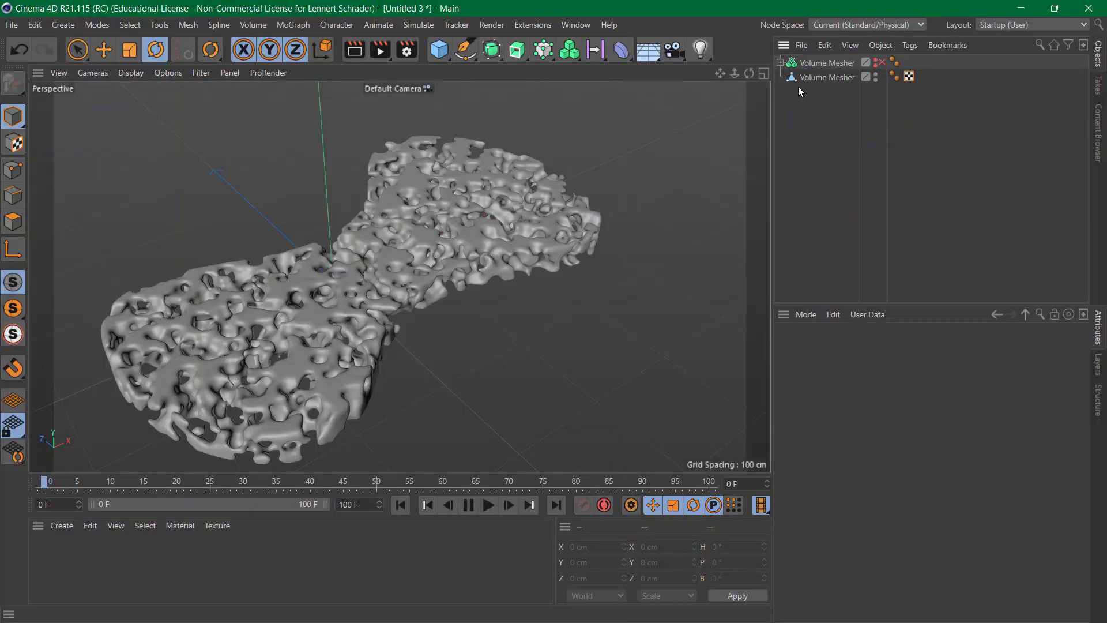
# Try rotating the polygon copy of the Volume Mesher freehand, and undo the rotation
pyautogui.click(800, 81)
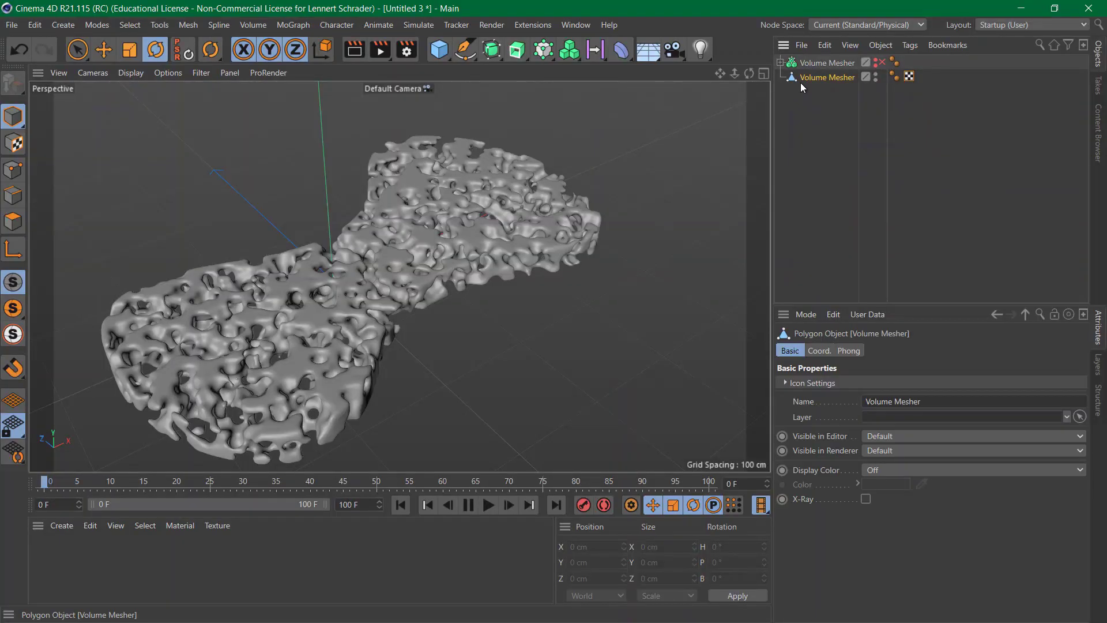
pyautogui.moveTo(326, 300); pyautogui.dragTo(374, 320)
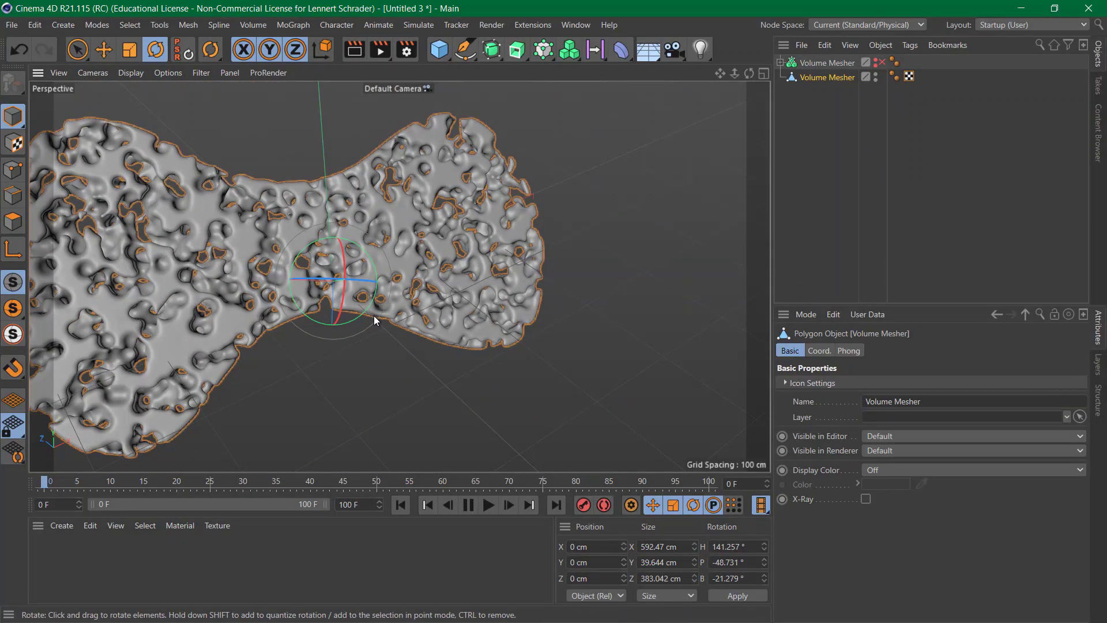
pyautogui.hotkey('ctrl', 'z')
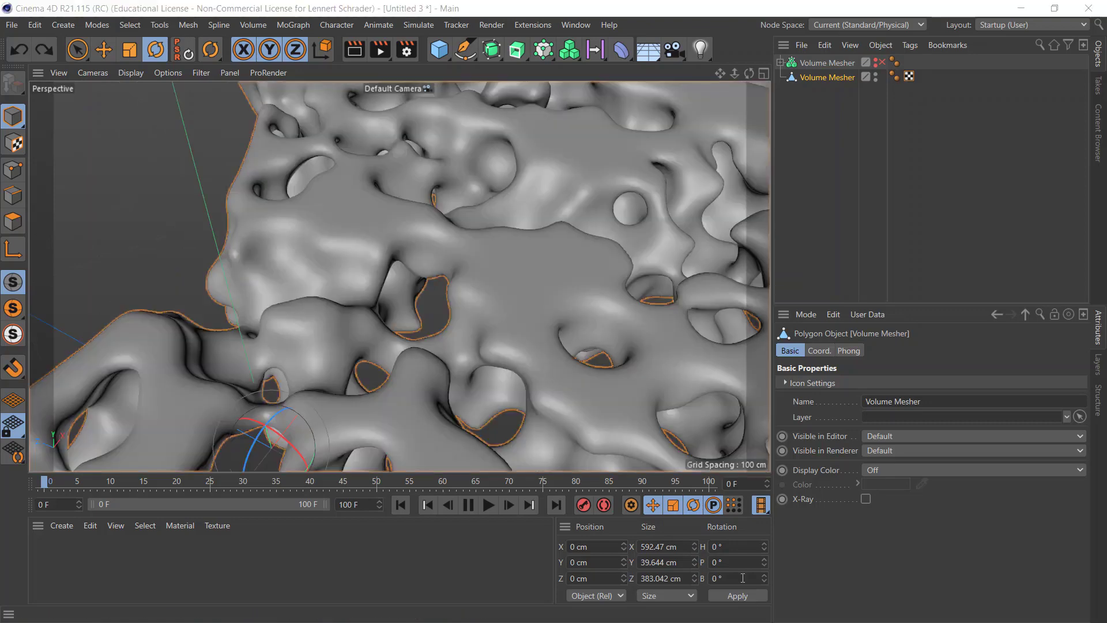
# Rotate the polygon Volume Mesher freehand by about 11° H, -9.6° P and -4.3° B, and reset all three rotation values to 0°
pyautogui.moveTo(647, 171); pyautogui.dragTo(464, 199)
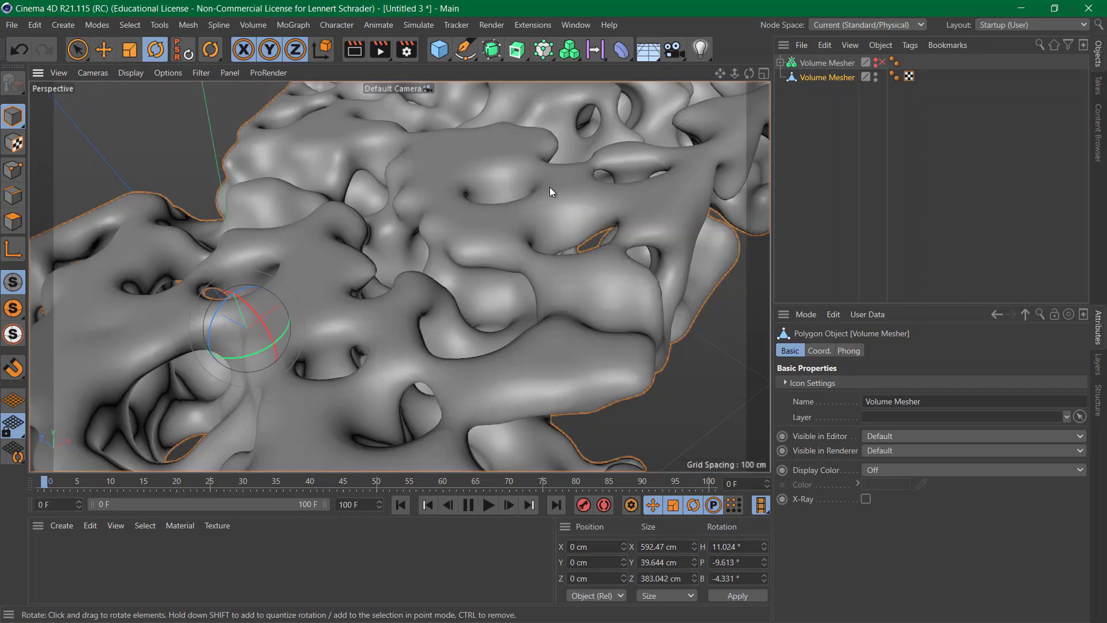
pyautogui.keyDown('alt'); pyautogui.moveTo(550, 188); pyautogui.dragTo(369, 227, button='right'); pyautogui.keyUp('alt')
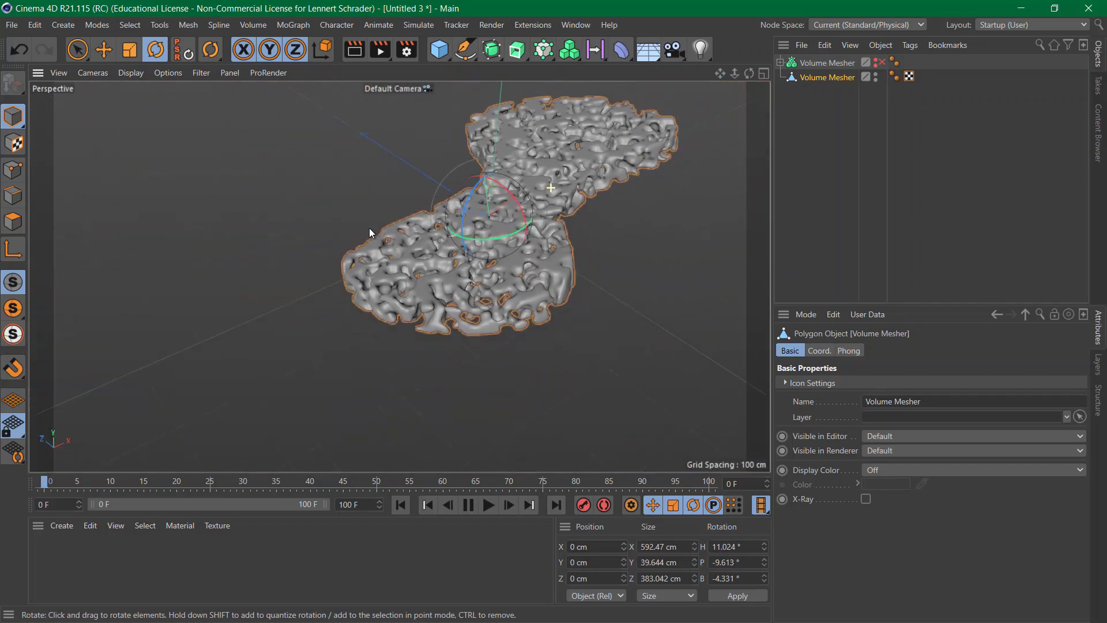
pyautogui.keyDown('alt'); pyautogui.moveTo(369, 227); pyautogui.dragTo(508, 240); pyautogui.keyUp('alt')
pyautogui.click(710, 548)
pyautogui.write('0')
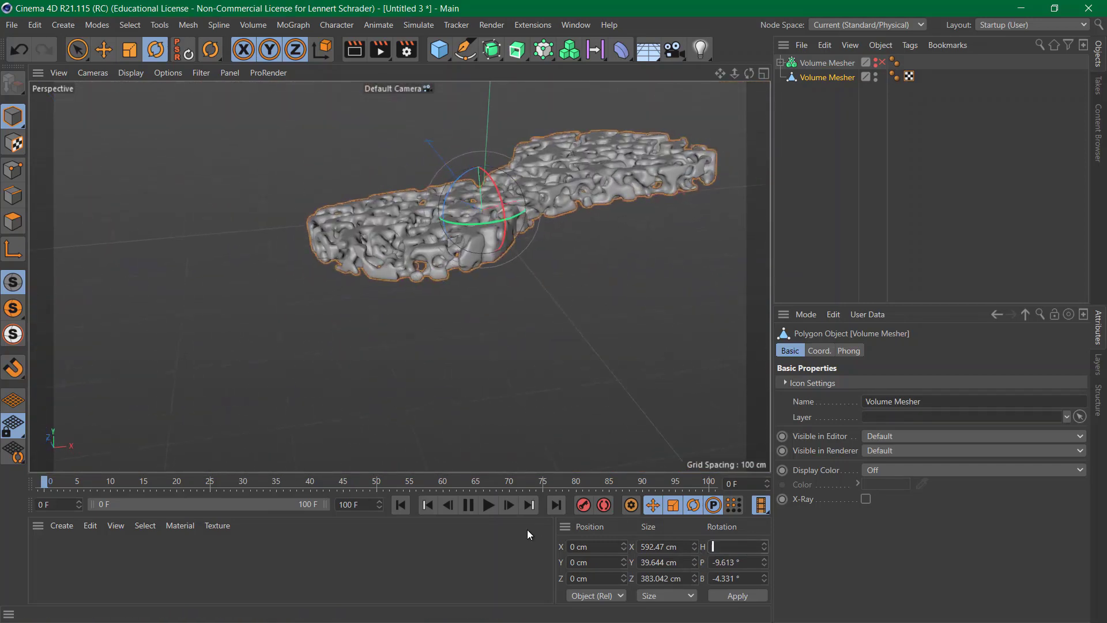
pyautogui.press('Tab')
pyautogui.write('0')
pyautogui.press('Tab')
pyautogui.write('0')
pyautogui.press('Return')
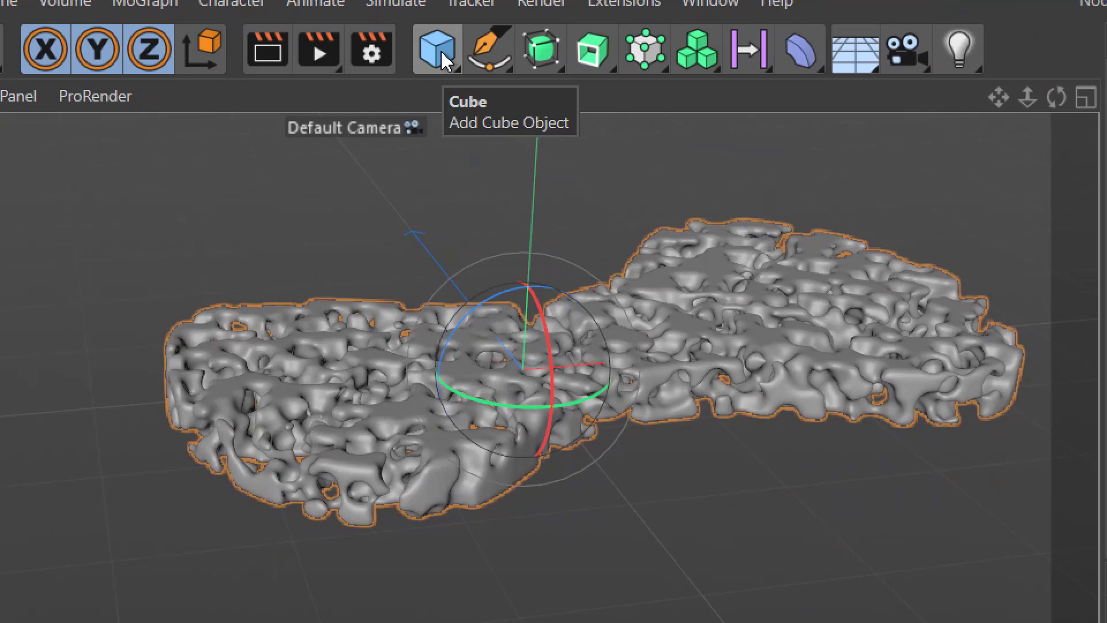
# Add a Plane primitive beneath the sponge and scale it uniformly to about 1811 cm in X and Z
pyautogui.click(444, 58)
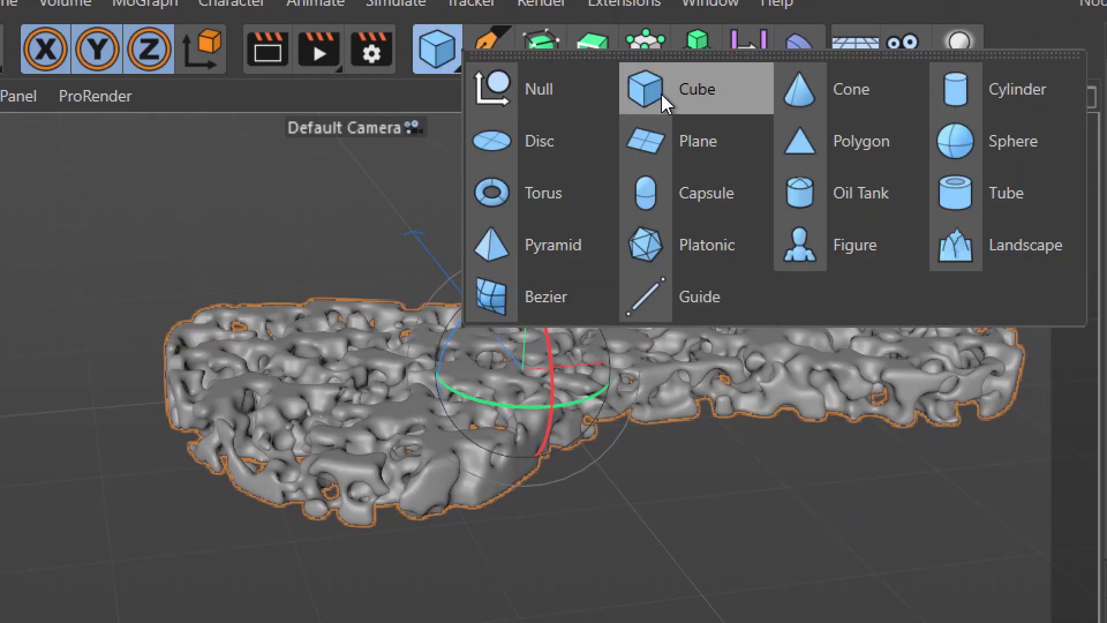
pyautogui.click(703, 151)
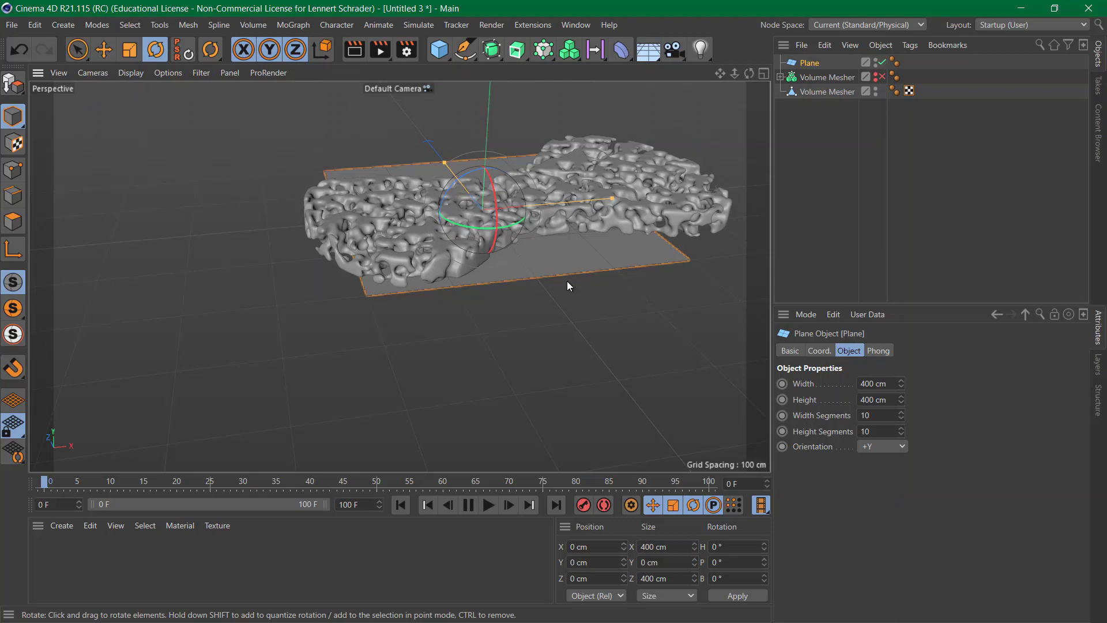
pyautogui.press('t')
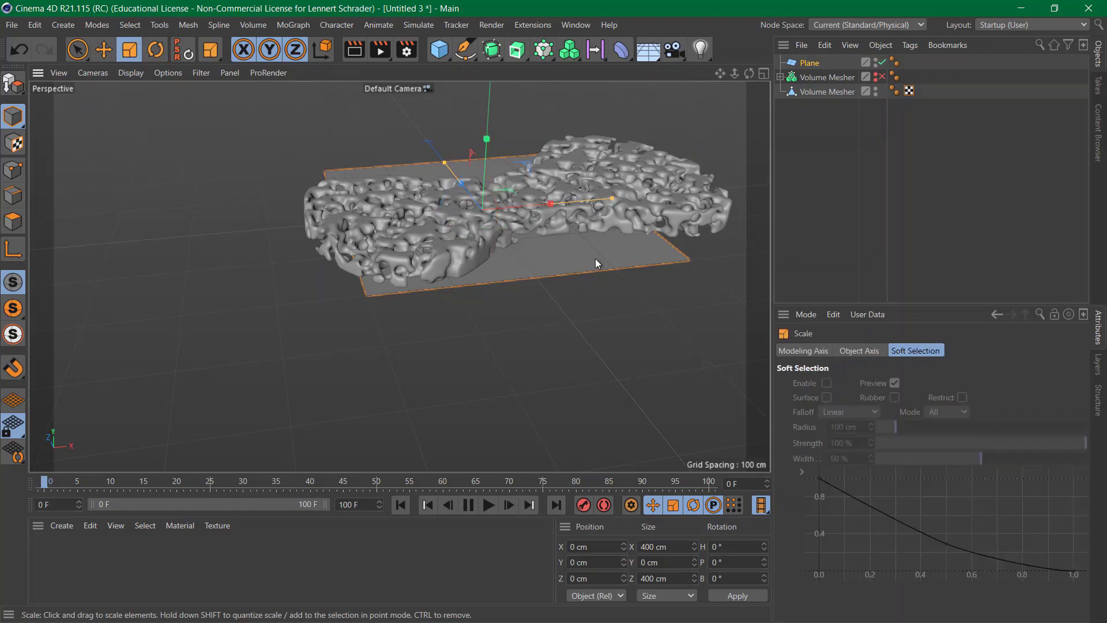
pyautogui.keyDown('alt'); pyautogui.moveTo(595, 258); pyautogui.dragTo(513, 255, button='right'); pyautogui.keyUp('alt')
pyautogui.keyDown('alt'); pyautogui.moveTo(513, 255); pyautogui.dragTo(364, 288, button='middle'); pyautogui.keyUp('alt')
pyautogui.moveTo(556, 232); pyautogui.dragTo(312, 275)
# Add a Bend deformer and make it a child of the Plane
pyautogui.press('e')
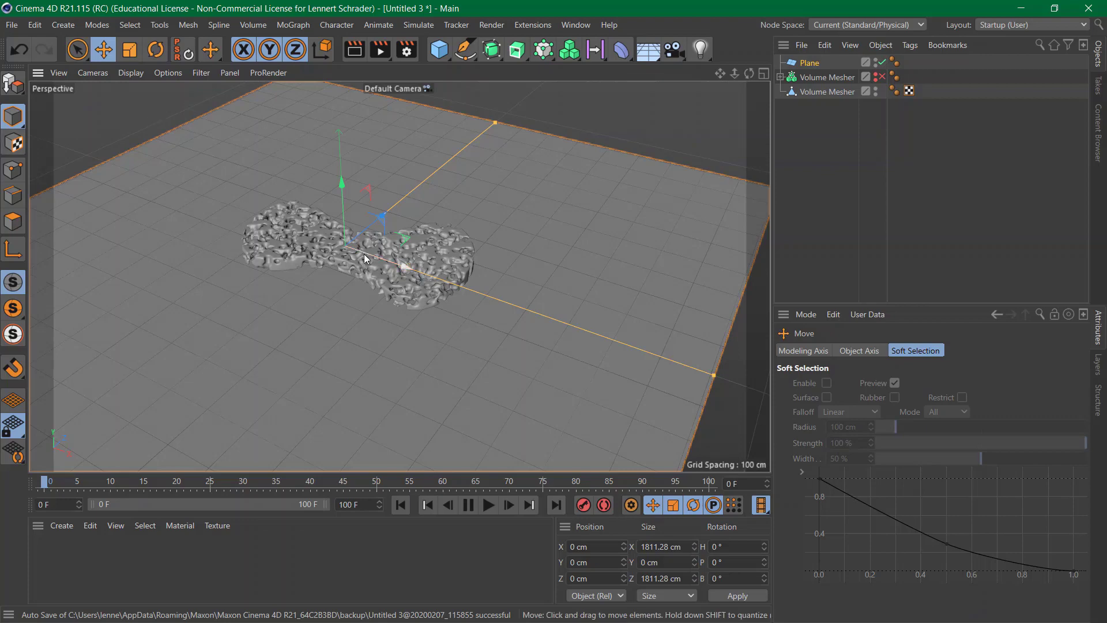
pyautogui.scroll(5, 402, 216)
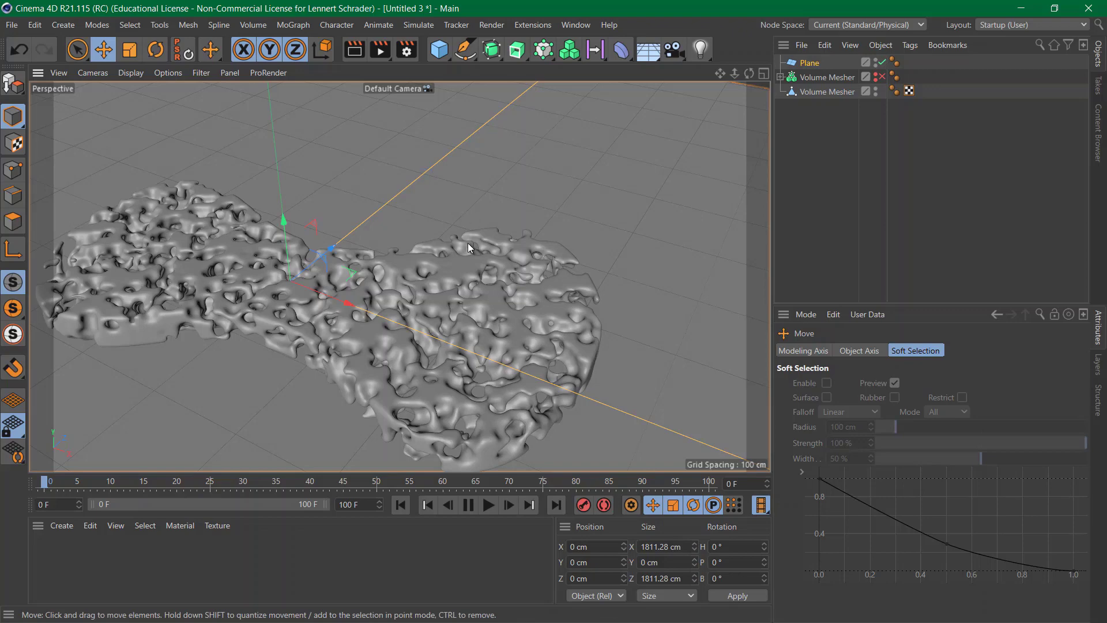
pyautogui.press('o')
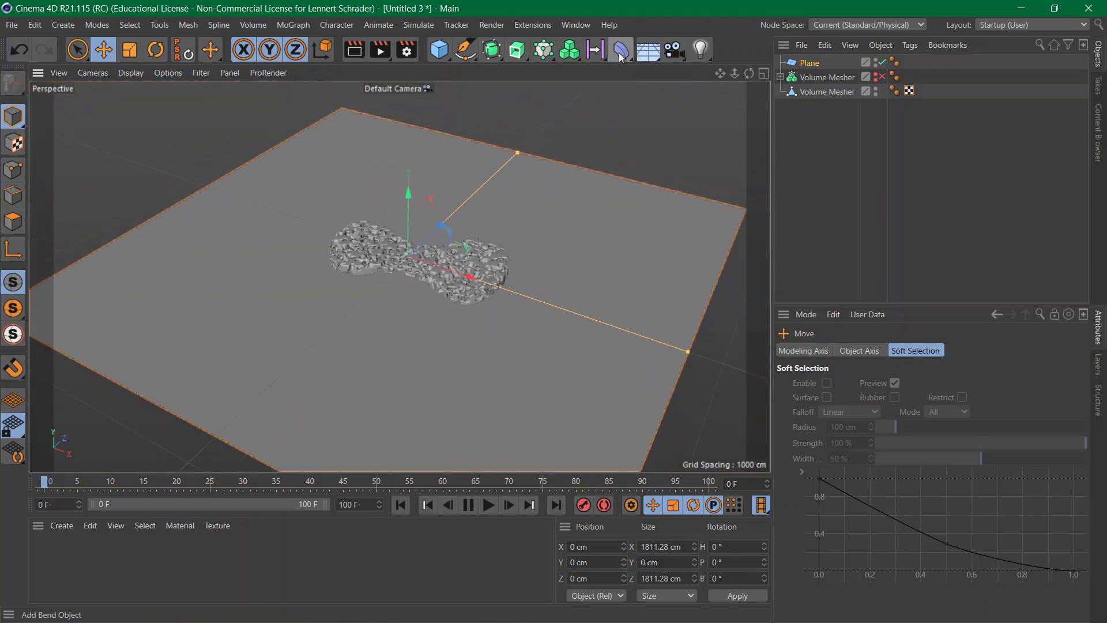
pyautogui.click(620, 51)
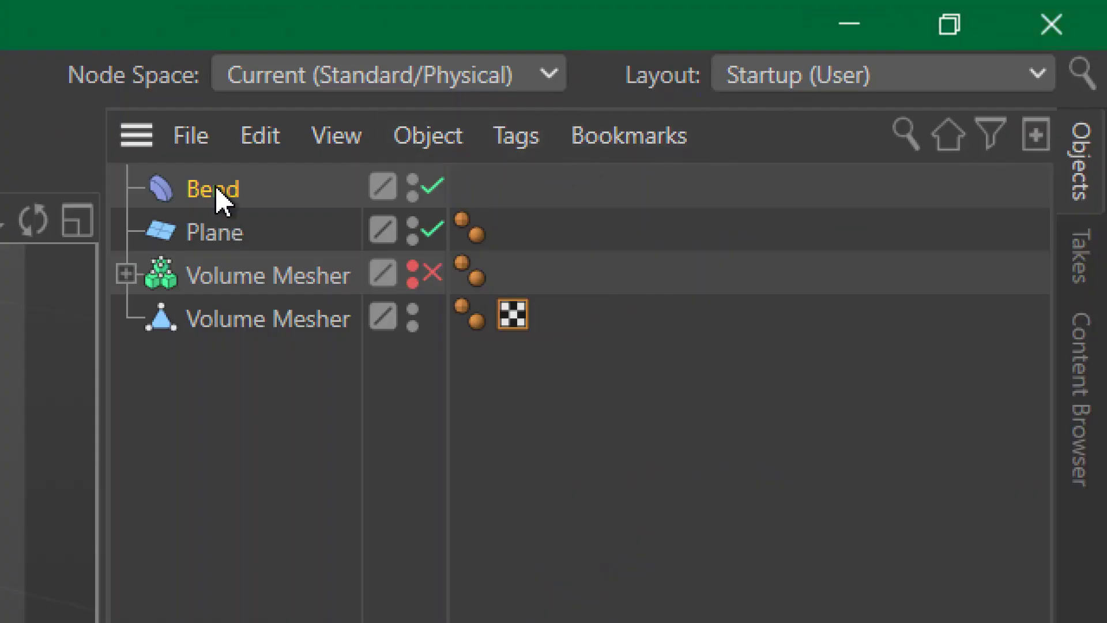
pyautogui.moveTo(216, 189); pyautogui.dragTo(205, 231)
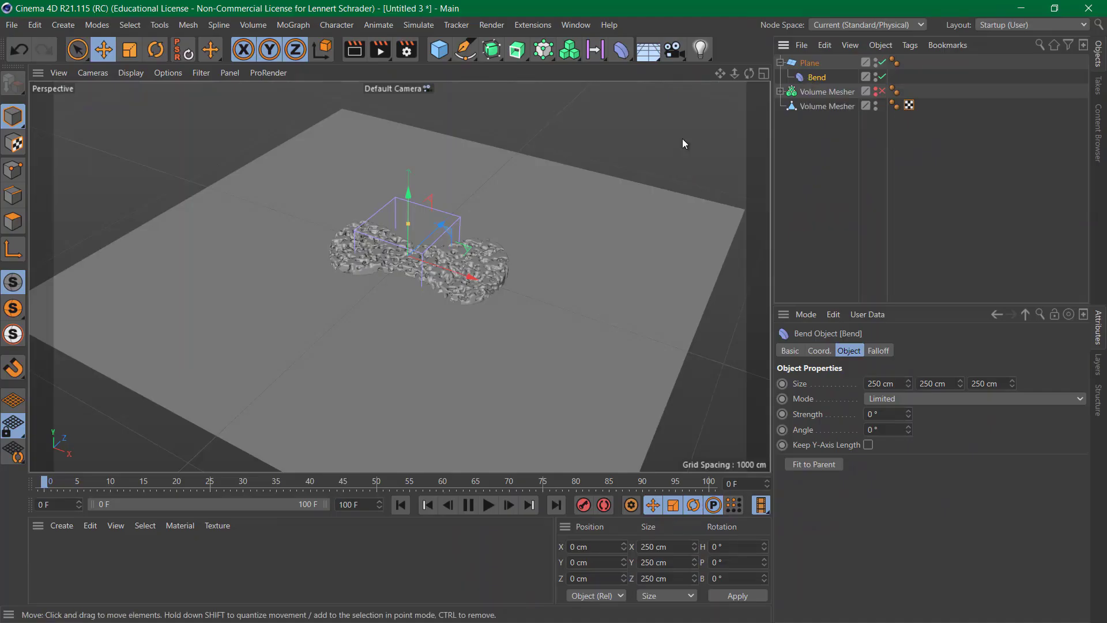
# Try bending the Plane with Bend strengths of 37° and 110°, and undo the strength changes
pyautogui.keyDown('alt'); pyautogui.moveTo(348, 233); pyautogui.dragTo(516, 232, button='right'); pyautogui.keyUp('alt')
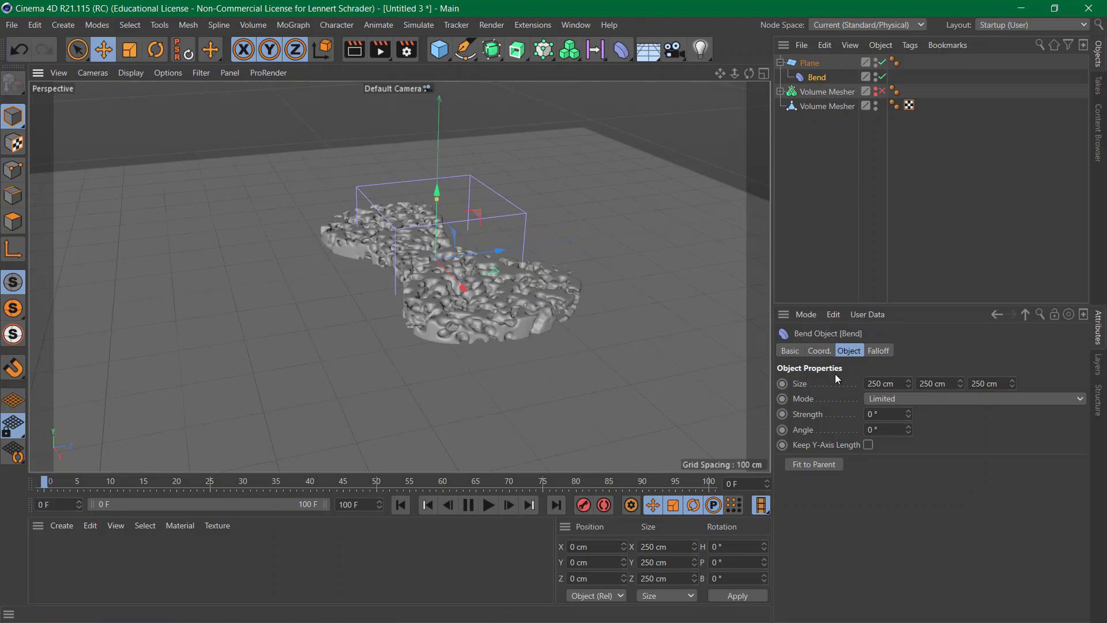
pyautogui.moveTo(909, 414)
pyautogui.mouseDown()
pyautogui.moveTo(909, 466)
pyautogui.moveTo(909, 393)
pyautogui.mouseUp()
pyautogui.keyDown('alt'); pyautogui.moveTo(436, 418); pyautogui.dragTo(330, 430, button='right'); pyautogui.keyUp('alt')
pyautogui.keyDown('alt'); pyautogui.moveTo(330, 430); pyautogui.dragTo(556, 280); pyautogui.keyUp('alt')
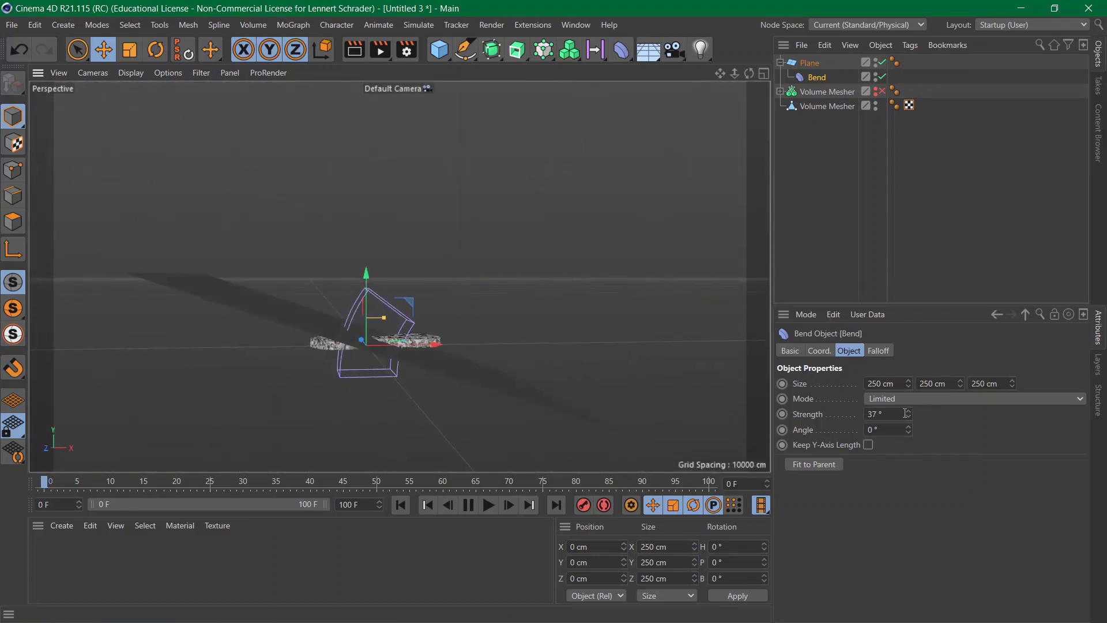
pyautogui.moveTo(906, 413); pyautogui.dragTo(905, 372)
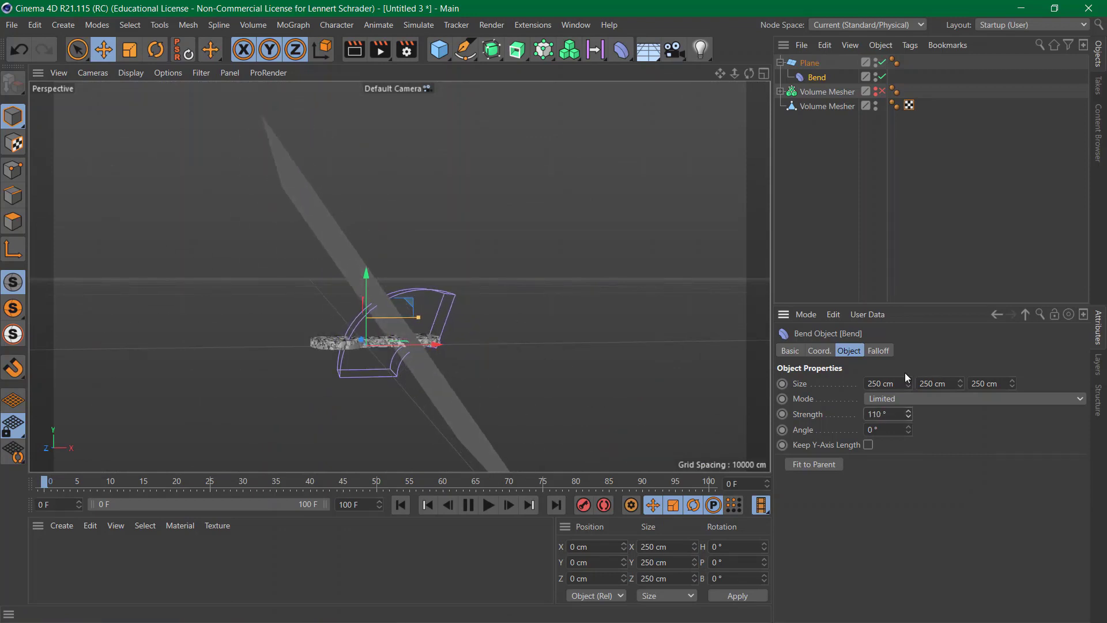
pyautogui.hotkey('ctrl', 'z')
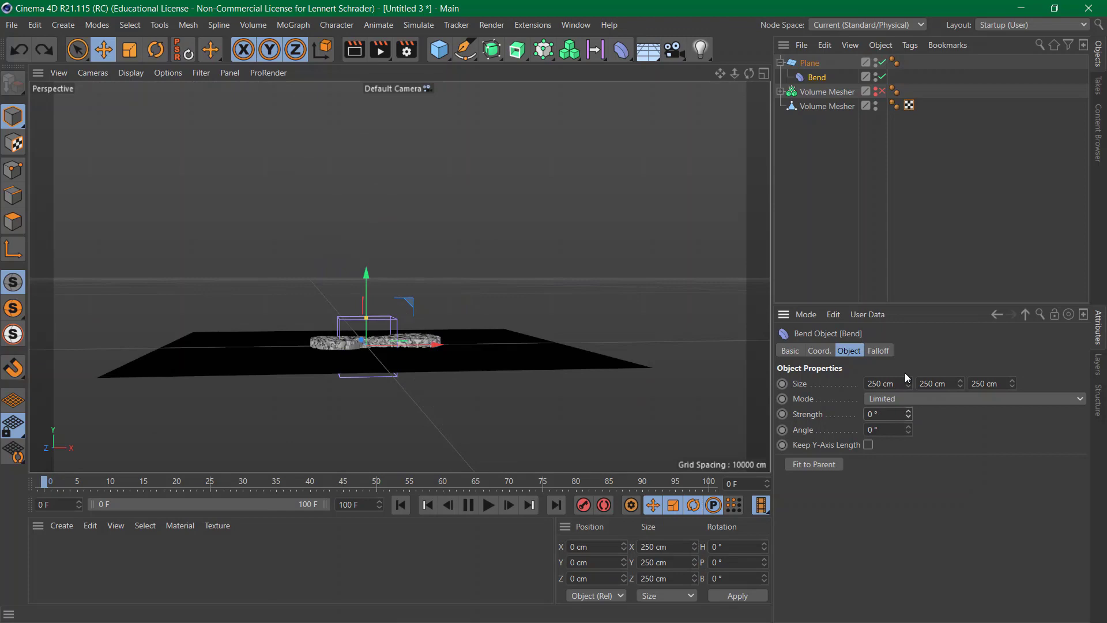
# Rotate the Bend deformer to a pitch of -90° so it lies along the Plane
pyautogui.keyDown('alt'); pyautogui.moveTo(410, 319); pyautogui.dragTo(226, 376); pyautogui.keyUp('alt')
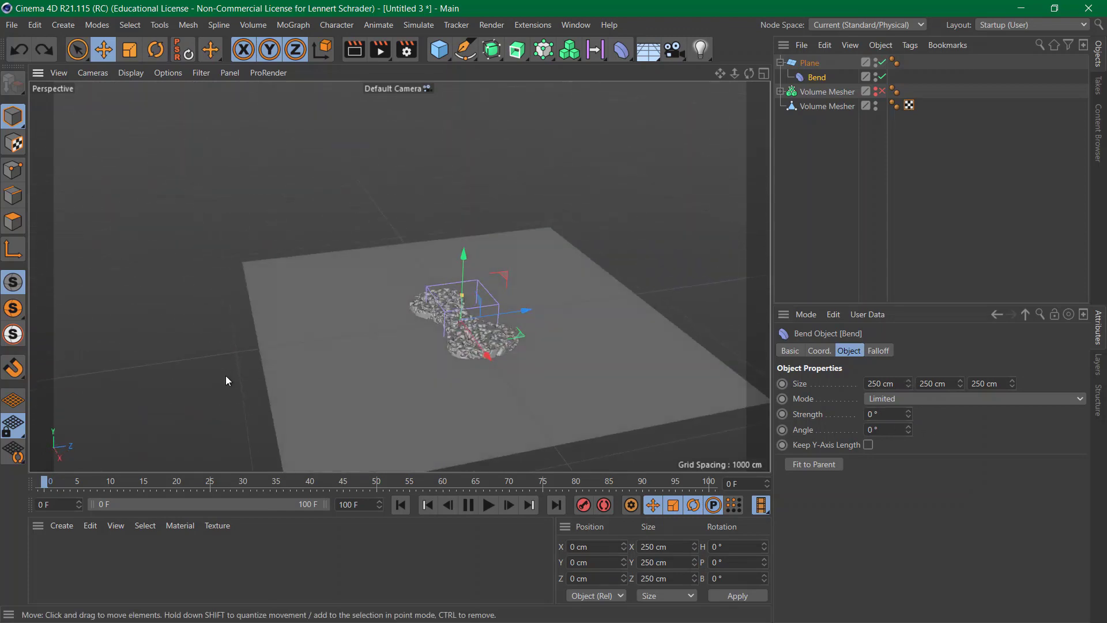
pyautogui.keyDown('alt'); pyautogui.moveTo(461, 349); pyautogui.dragTo(548, 251, button='right'); pyautogui.keyUp('alt')
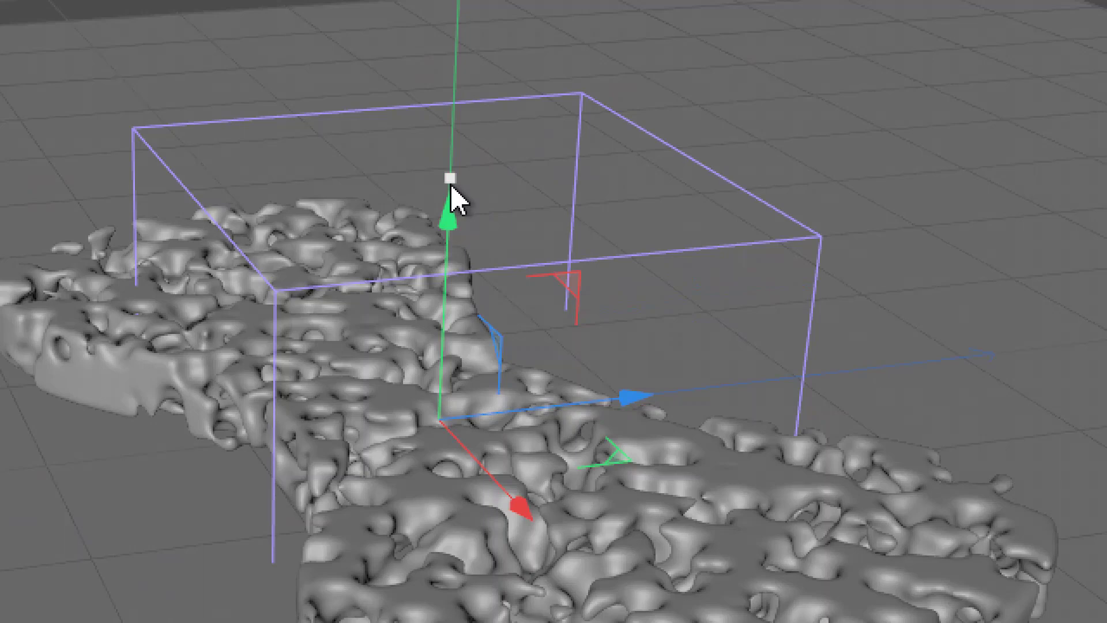
pyautogui.press('r')
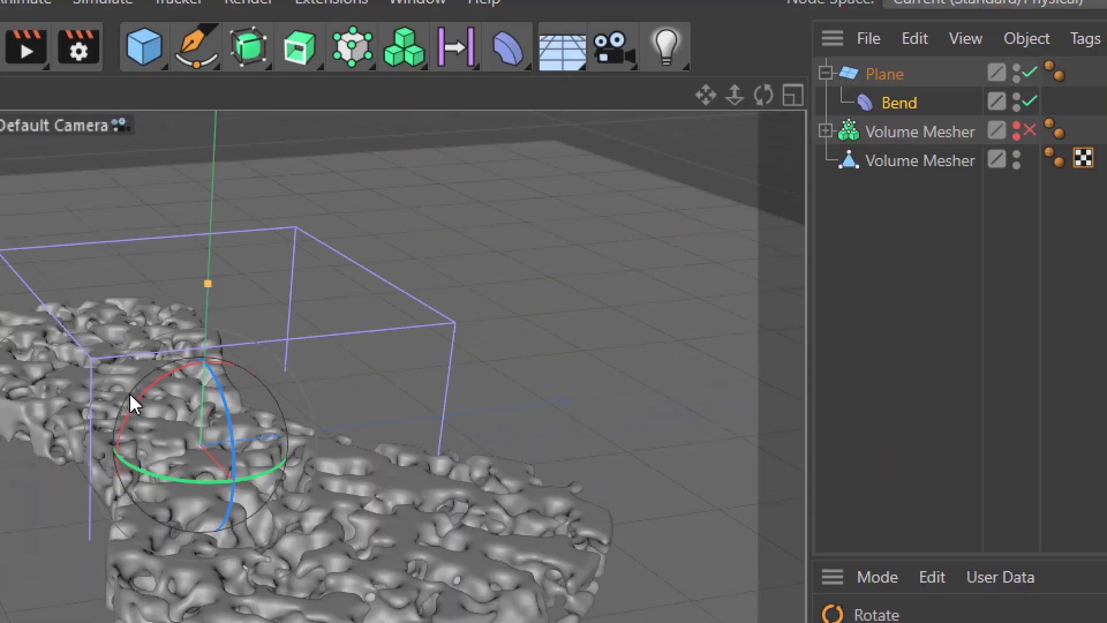
pyautogui.moveTo(144, 411); pyautogui.dragTo(329, 297)
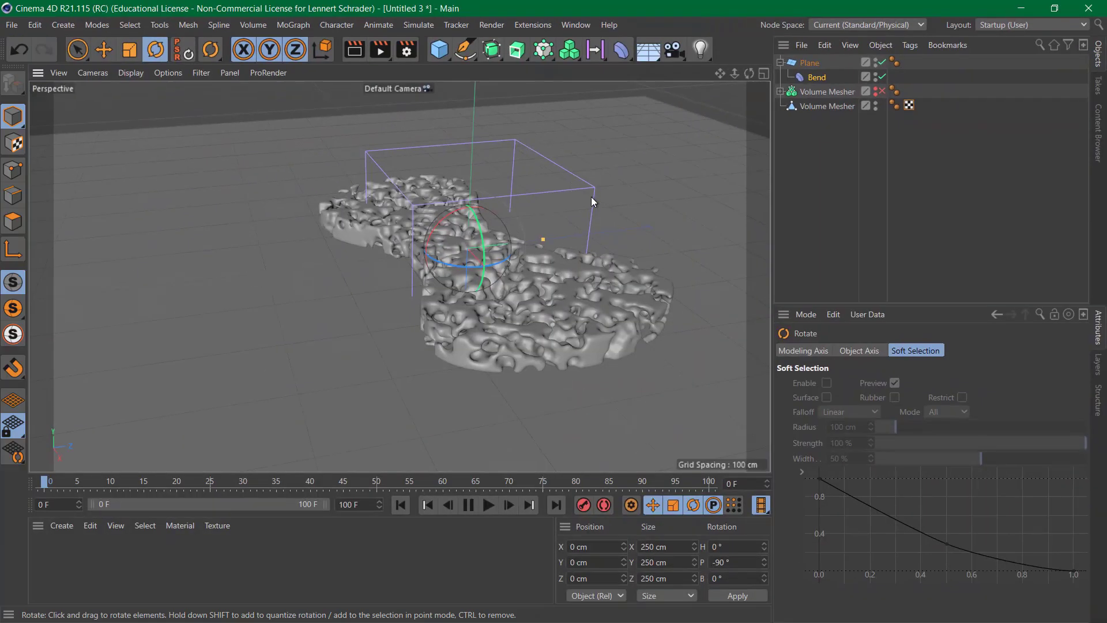
# Set the Bend deformer's strength to 75° and its angle to -90° so the Plane curves upward
pyautogui.scroll(-5, 591, 196)
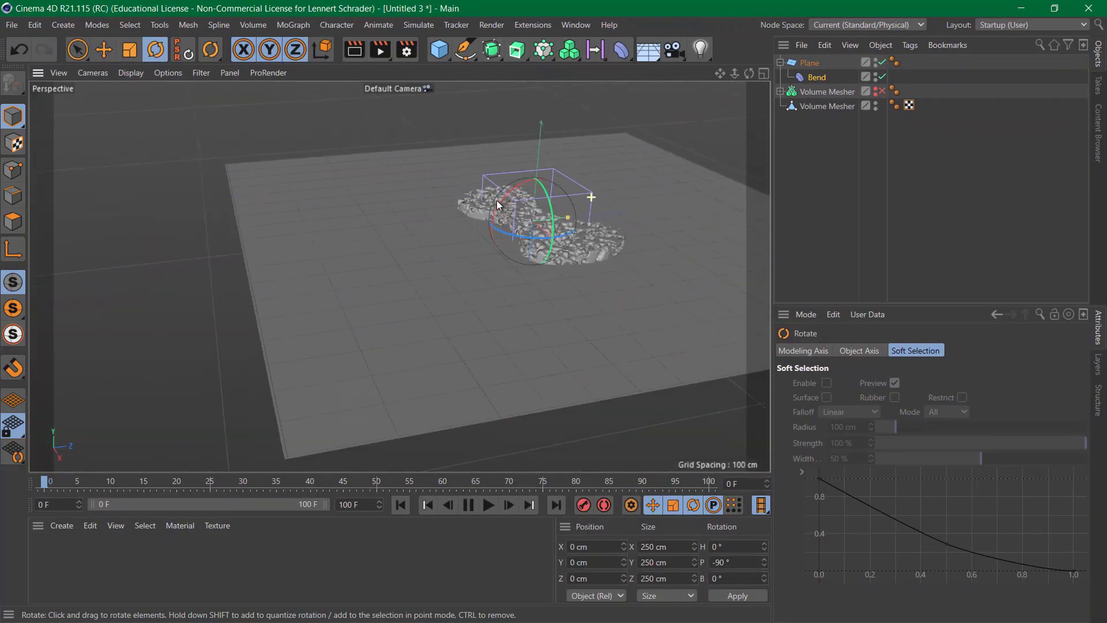
pyautogui.scroll(2, 497, 200)
pyautogui.click(803, 81)
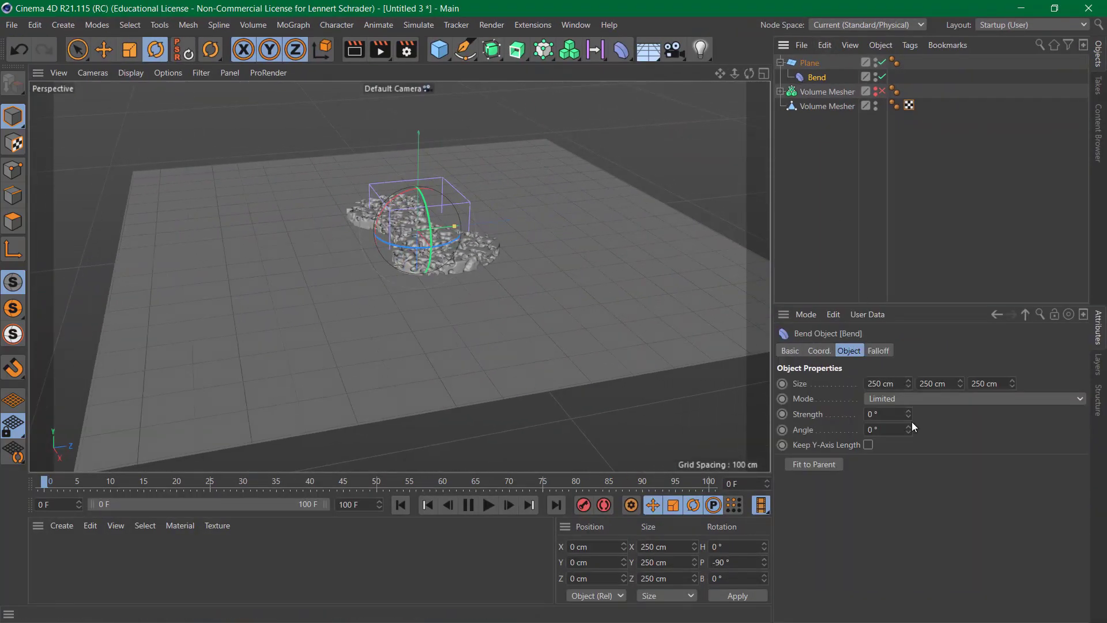
pyautogui.moveTo(908, 414); pyautogui.dragTo(910, 410)
pyautogui.moveTo(908, 414)
pyautogui.mouseDown()
pyautogui.moveTo(908, 499)
pyautogui.moveTo(909, 380)
pyautogui.moveTo(911, 420)
pyautogui.mouseUp()
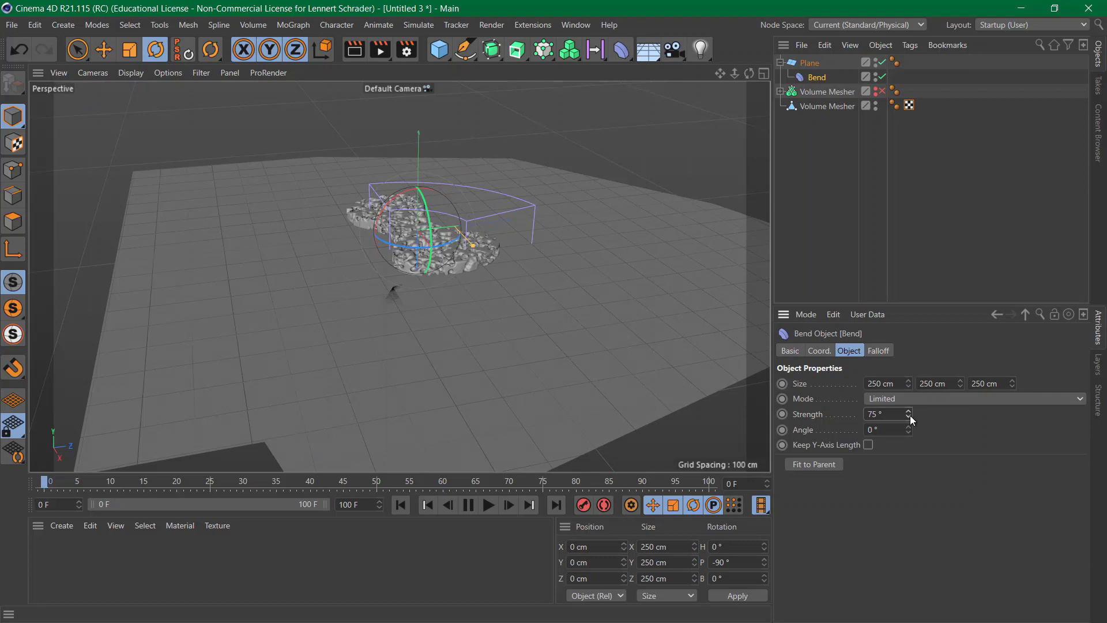
pyautogui.moveTo(909, 430)
pyautogui.mouseDown()
pyautogui.moveTo(909, 489)
pyautogui.moveTo(909, 436)
pyautogui.mouseUp()
pyautogui.click(909, 432)
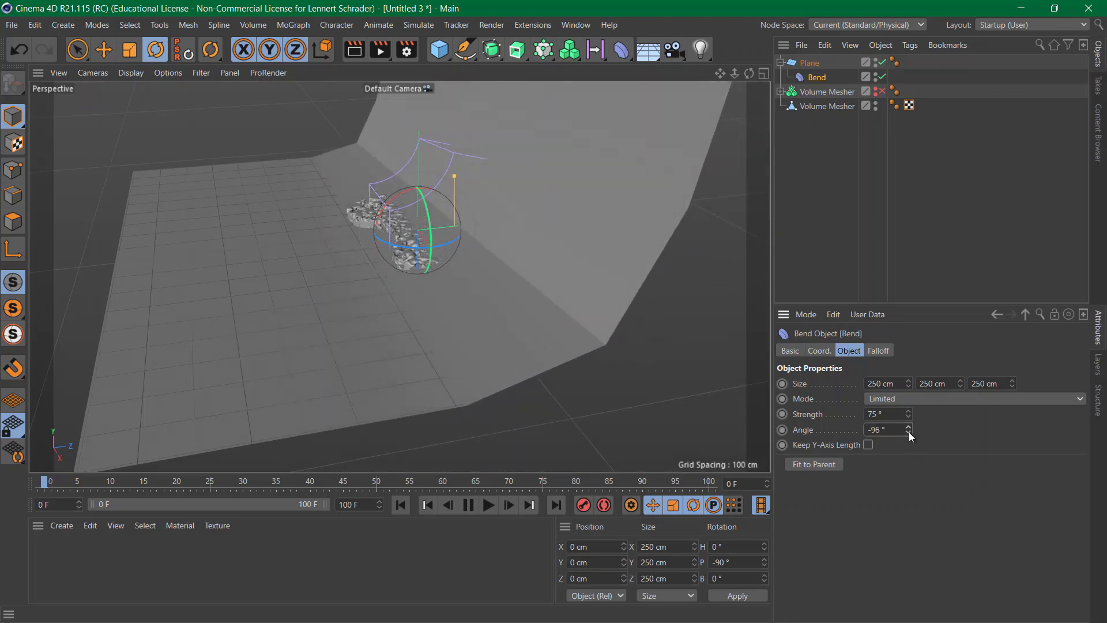
pyautogui.click(909, 428)
pyautogui.click(909, 427)
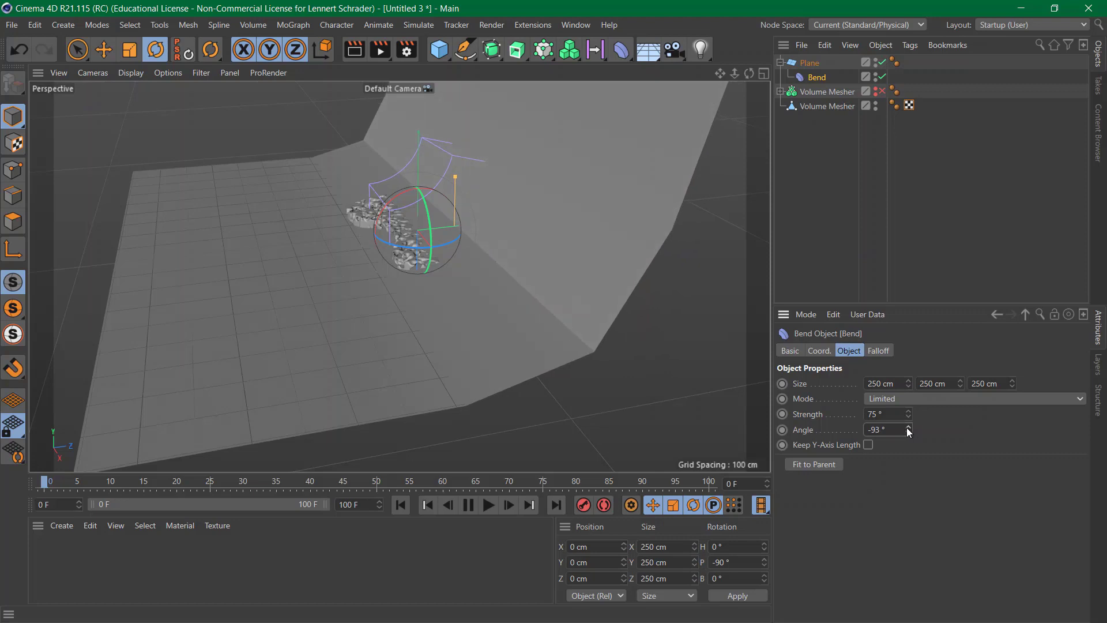
pyautogui.click(908, 428)
pyautogui.click(908, 427)
pyautogui.click(908, 427)
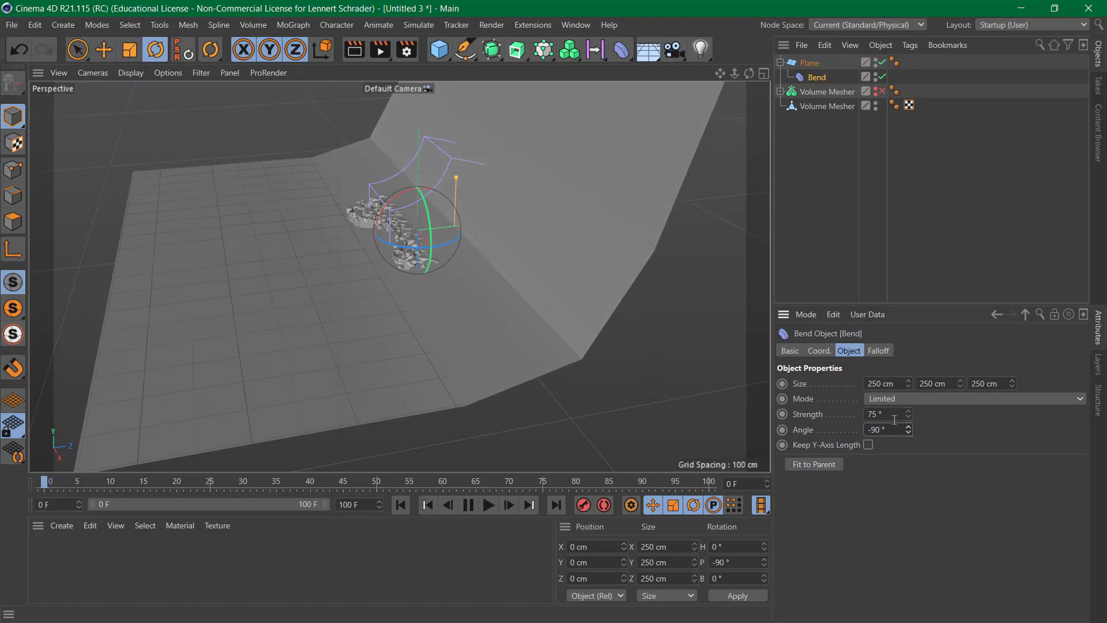
# Reset the Bend deformer's strength to 0°, and set it to 90°
pyautogui.click(883, 414)
pyautogui.write(')=')
pyautogui.press('Return')
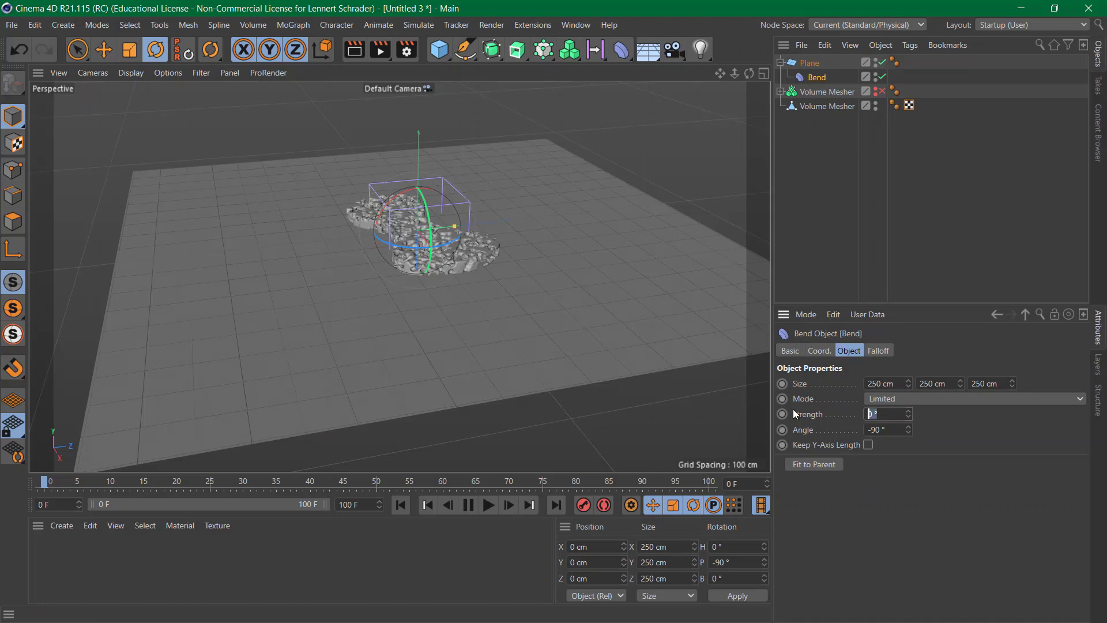
pyautogui.write('90')
pyautogui.press('Return')
pyautogui.keyDown('alt'); pyautogui.moveTo(531, 306); pyautogui.dragTo(404, 322, button='right'); pyautogui.keyUp('alt')
pyautogui.keyDown('alt'); pyautogui.moveTo(481, 266); pyautogui.dragTo(510, 261); pyautogui.keyUp('alt')
pyautogui.keyDown('alt'); pyautogui.moveTo(510, 260); pyautogui.dragTo(589, 251, button='right'); pyautogui.keyUp('alt')
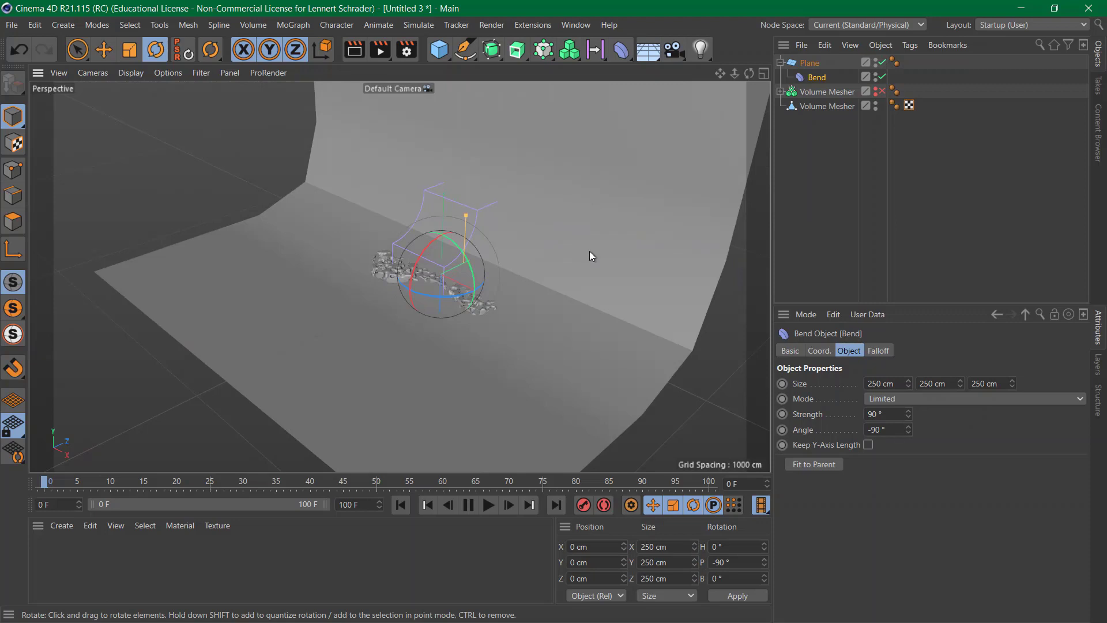
# Set the Plane to 11 width segments and 53 height segments
pyautogui.click(804, 67)
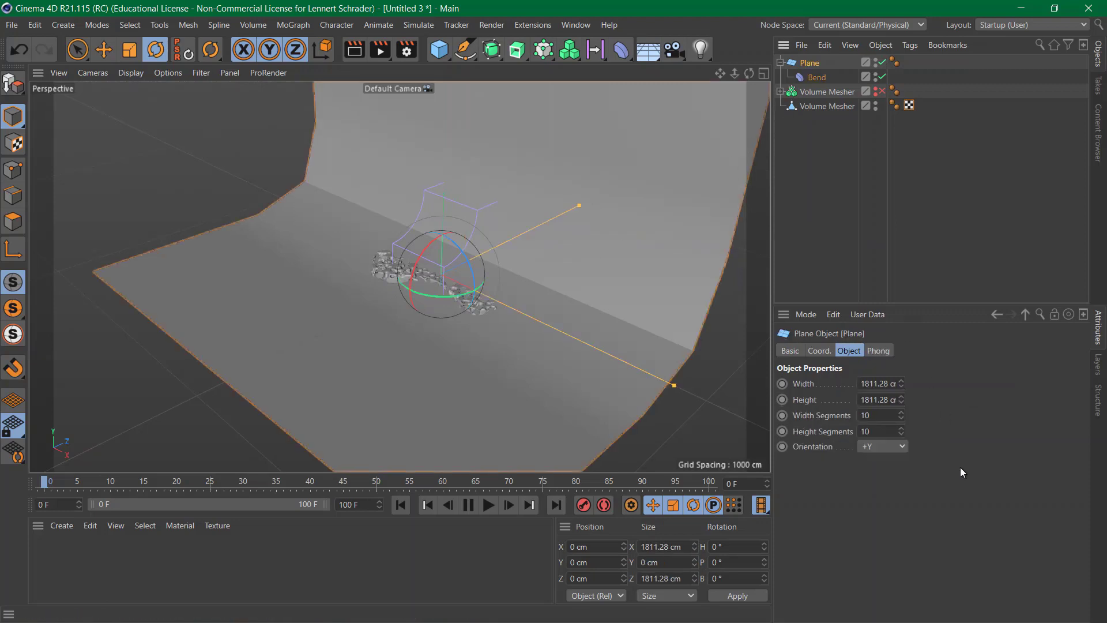
pyautogui.click(836, 416)
pyautogui.moveTo(900, 417); pyautogui.dragTo(917, 434)
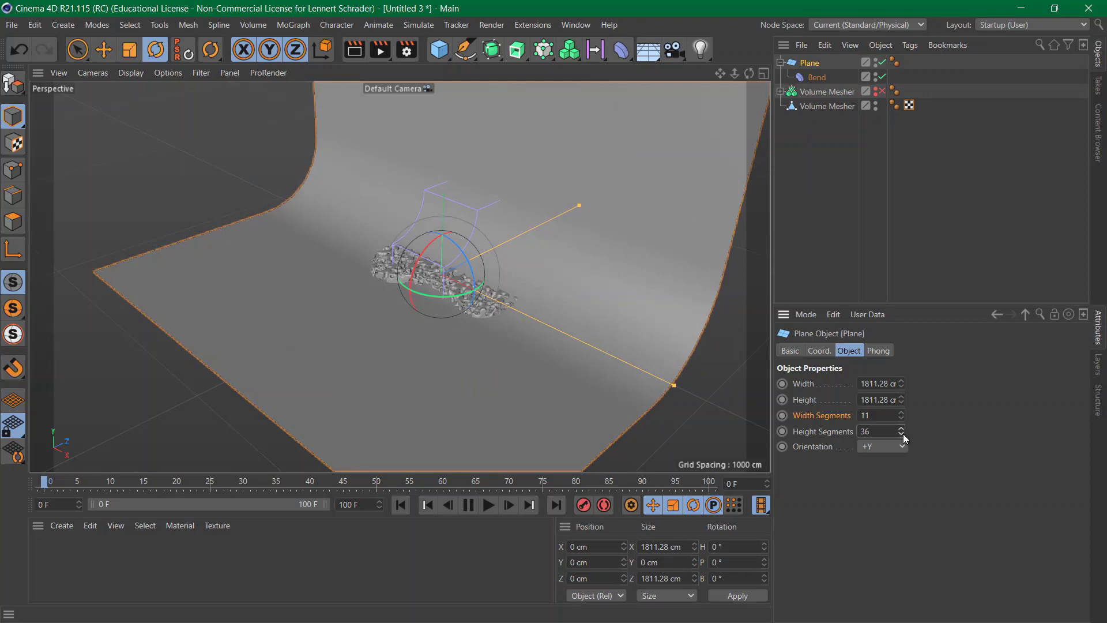
pyautogui.moveTo(903, 432)
pyautogui.mouseDown()
pyautogui.moveTo(888, 431)
pyautogui.moveTo(904, 432)
pyautogui.mouseUp()
# Switch the perspective viewport to shaded display with mesh lines and deselect the Plane
pyautogui.click(135, 74)
pyautogui.click(145, 112)
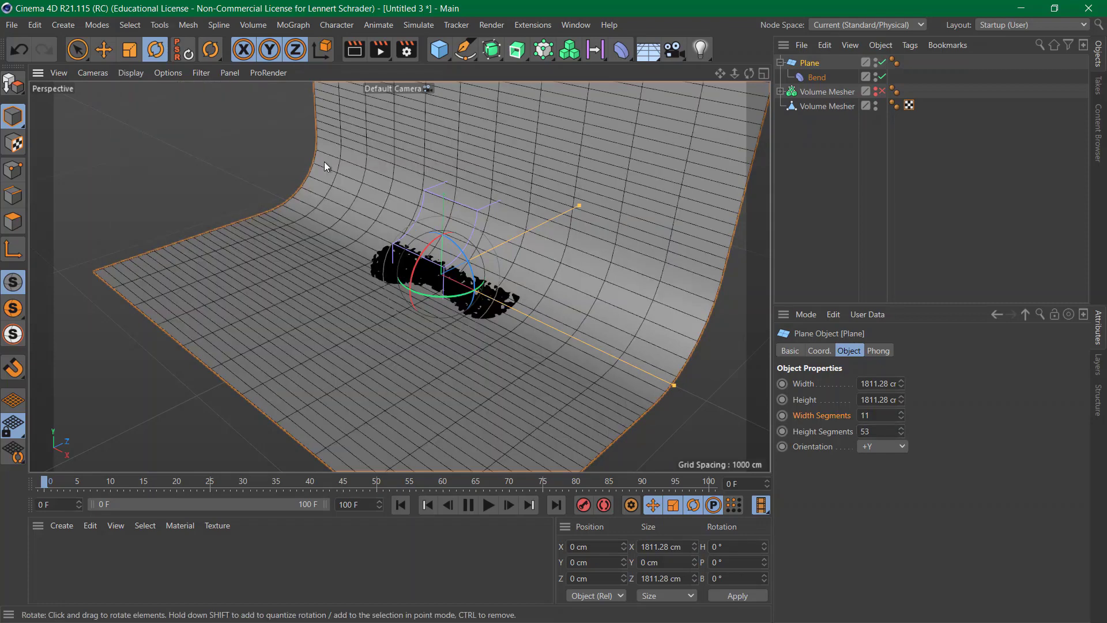
pyautogui.click(817, 179)
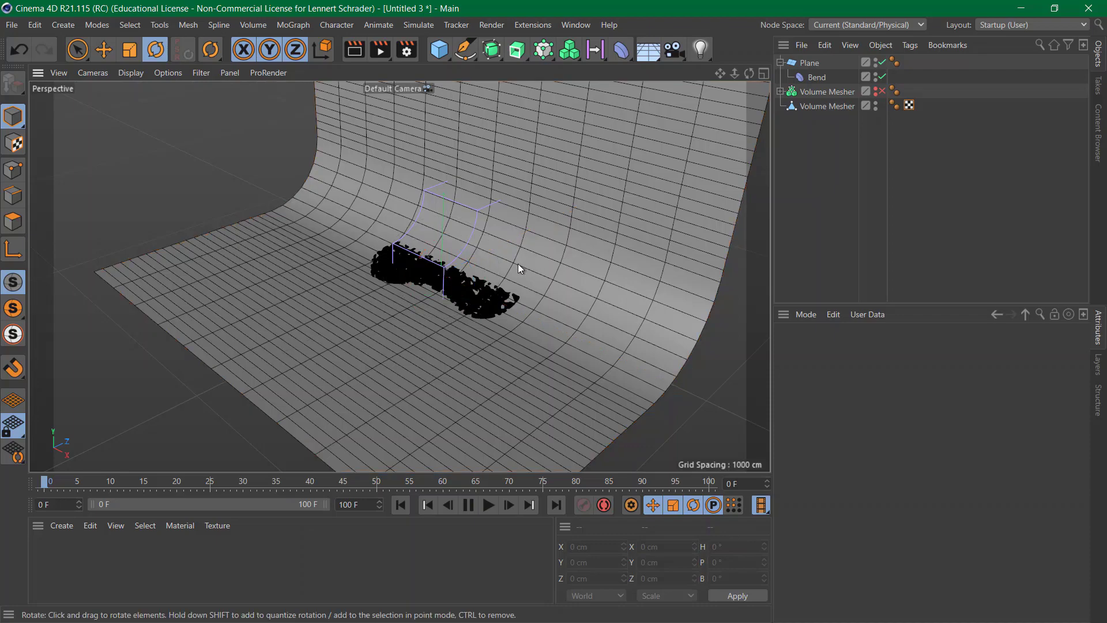
pyautogui.keyDown('alt'); pyautogui.moveTo(518, 264); pyautogui.dragTo(431, 232); pyautogui.keyUp('alt')
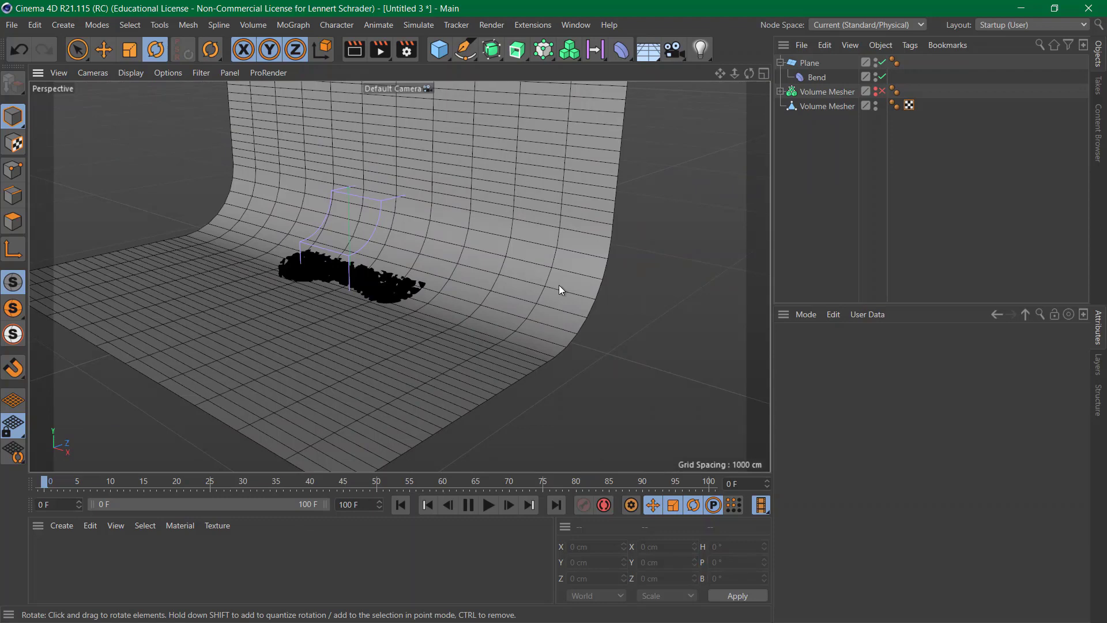
# Enable Keep Y-Axis Length on the Bend deformer and scale the deformer up uniformly to about 582 cm
pyautogui.click(815, 78)
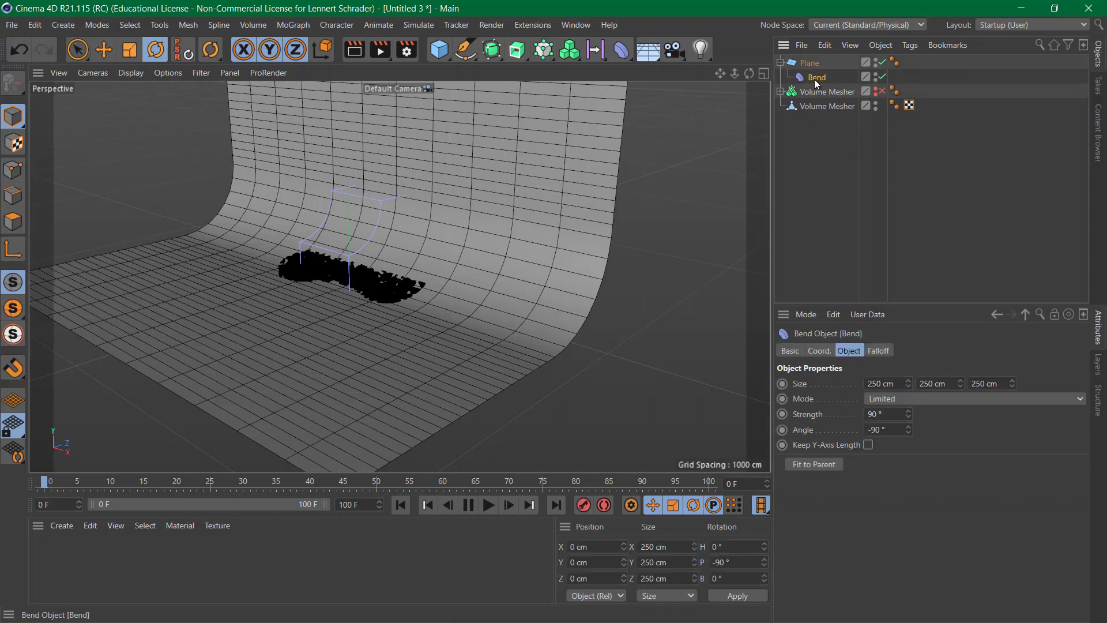
pyautogui.click(870, 445)
pyautogui.rightClick(869, 446)
pyautogui.click(869, 447)
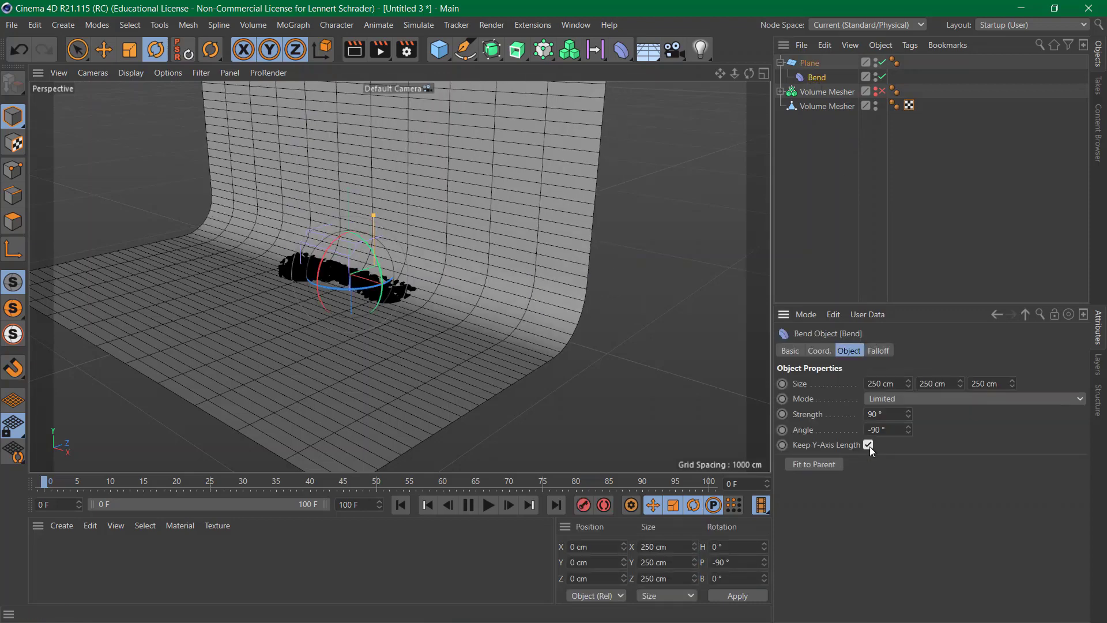
pyautogui.click(870, 447)
pyautogui.click(869, 446)
pyautogui.press('t')
pyautogui.moveTo(401, 228); pyautogui.dragTo(481, 233)
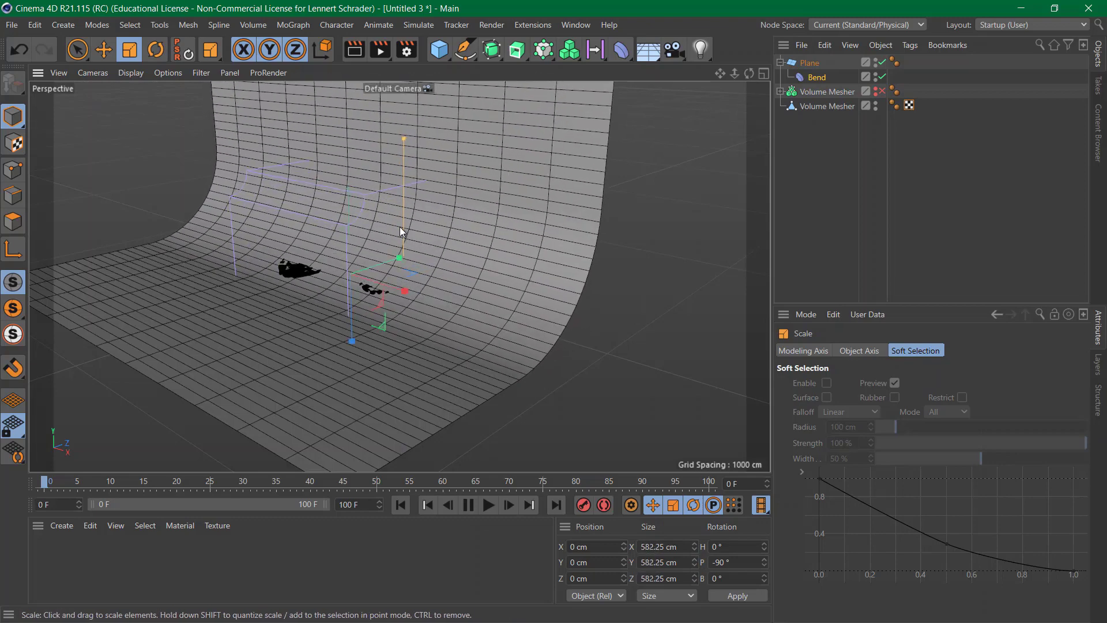
# Move the bent Plane along Z to about 815 cm and scale it up to about 3500 cm
pyautogui.click(809, 62)
pyautogui.press('e')
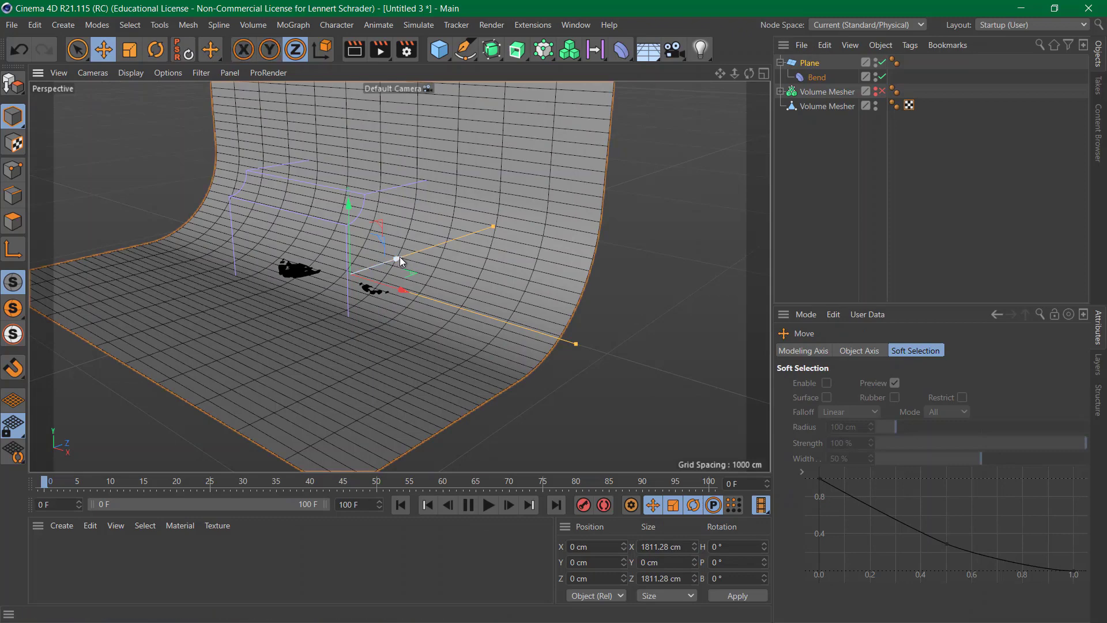
pyautogui.moveTo(397, 257); pyautogui.dragTo(519, 204)
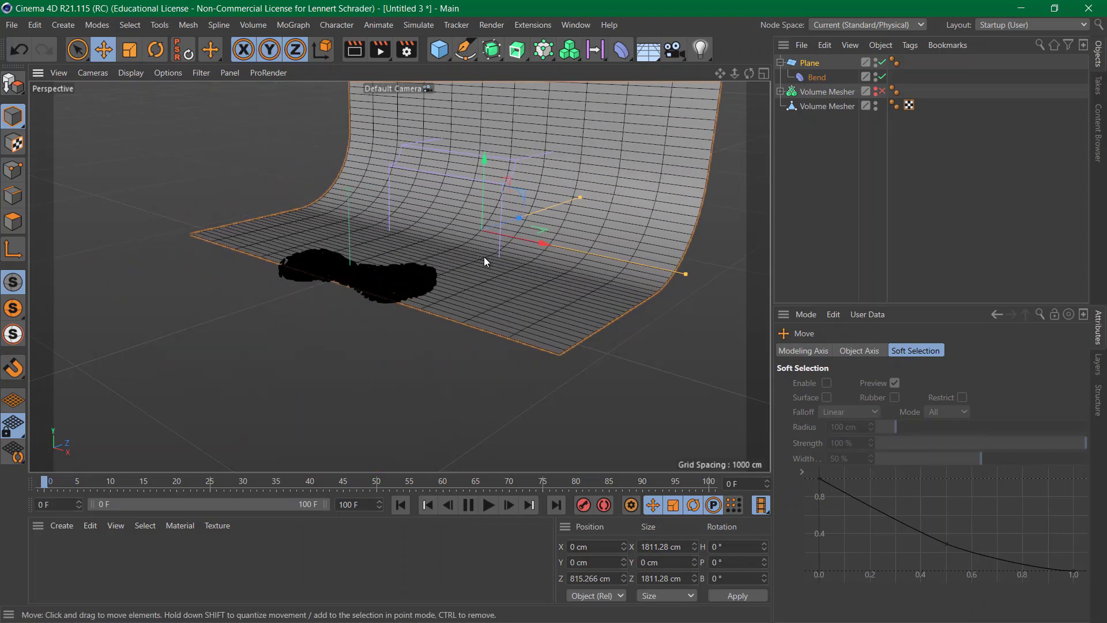
pyautogui.press('t')
pyautogui.moveTo(483, 257)
pyautogui.mouseDown()
pyautogui.moveTo(533, 257)
pyautogui.moveTo(496, 258)
pyautogui.mouseUp()
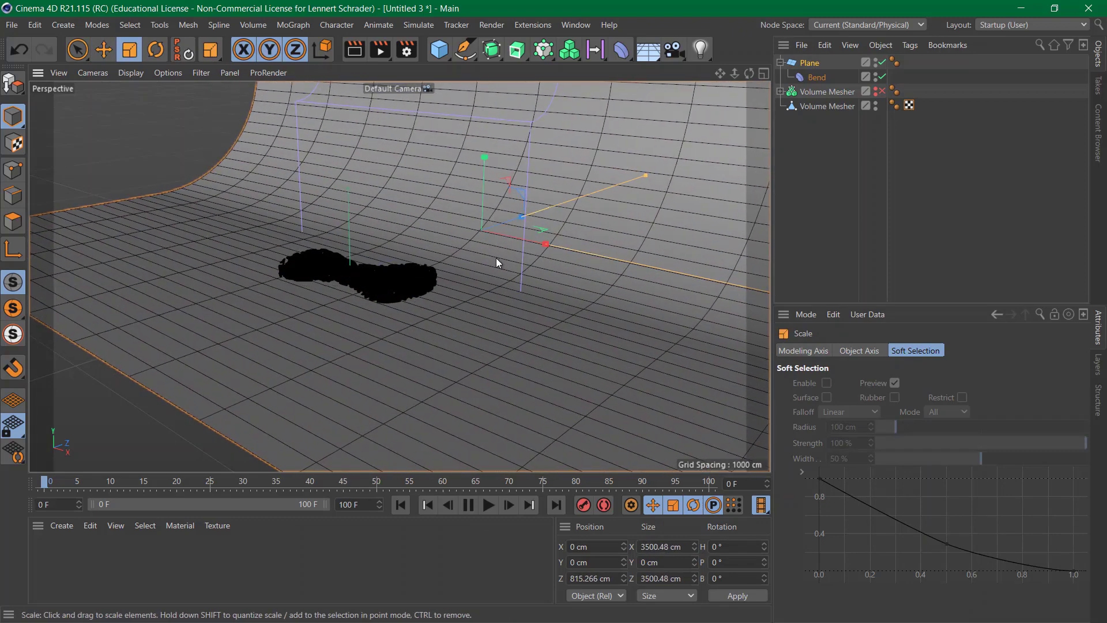
# Scale the Bend deformer down uniformly to about 719 cm for a tighter backdrop curve
pyautogui.click(808, 77)
pyautogui.moveTo(696, 164); pyautogui.dragTo(539, 268)
pyautogui.keyDown('alt'); pyautogui.moveTo(358, 315); pyautogui.dragTo(471, 236); pyautogui.keyUp('alt')
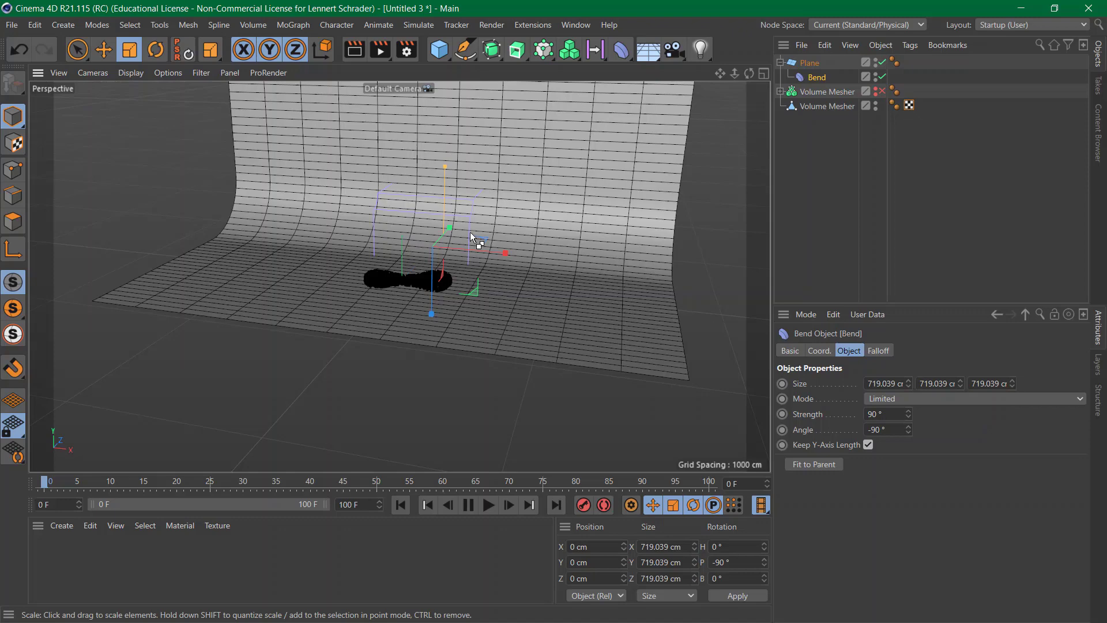
# Create a new empty project and maximize the Right view
pyautogui.hotkey('ctrl', 'n')
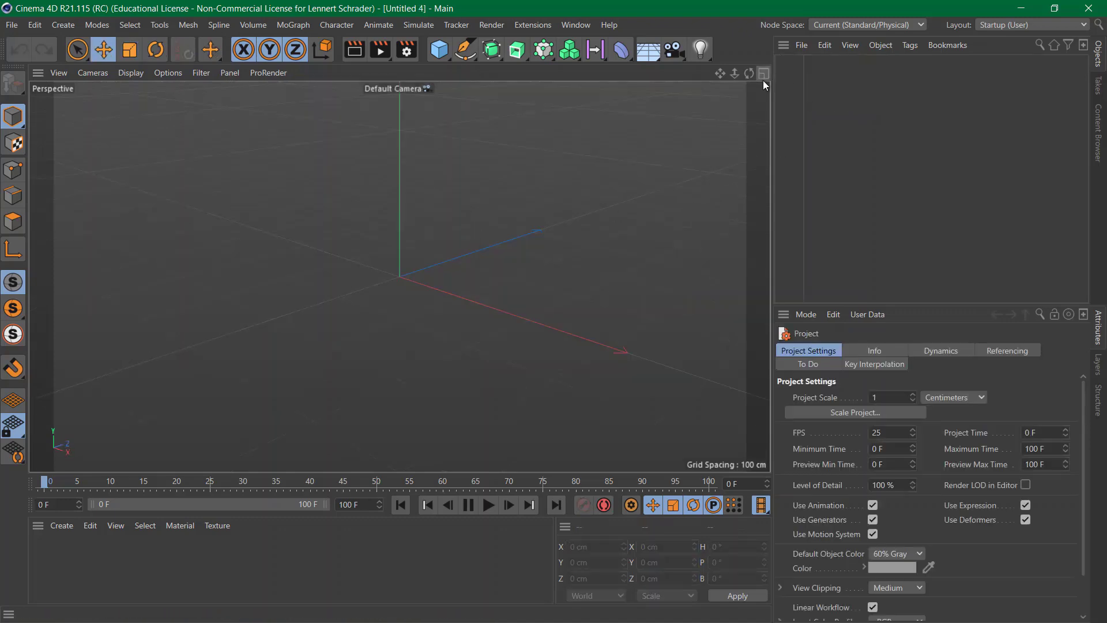
pyautogui.rightClick(762, 81)
pyautogui.press('Escape')
pyautogui.click(764, 77)
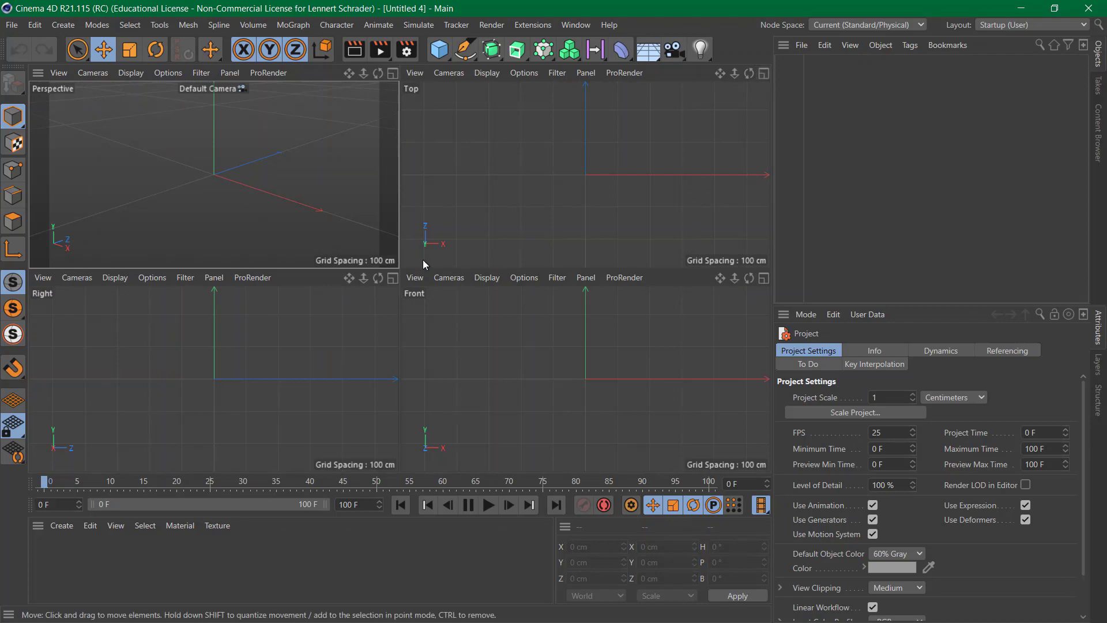
pyautogui.click(392, 278)
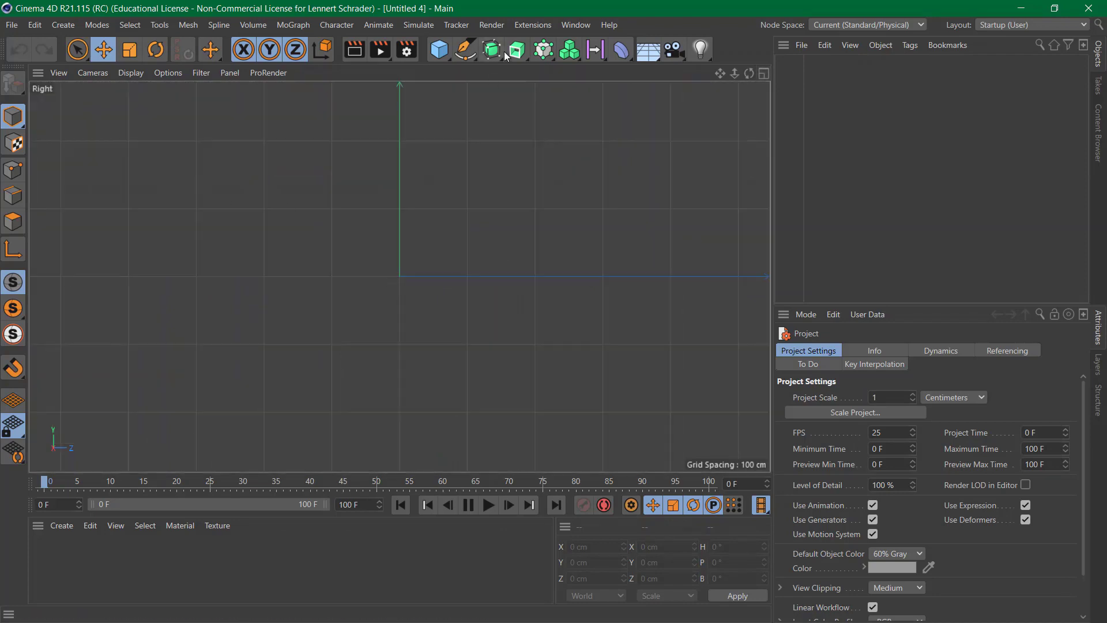
# Draw a B-Spline with the Spline Pen, placing three points along the Z axis from about -300 cm to 306 cm
pyautogui.moveTo(464, 49); pyautogui.dragTo(519, 63)
pyautogui.click(520, 64)
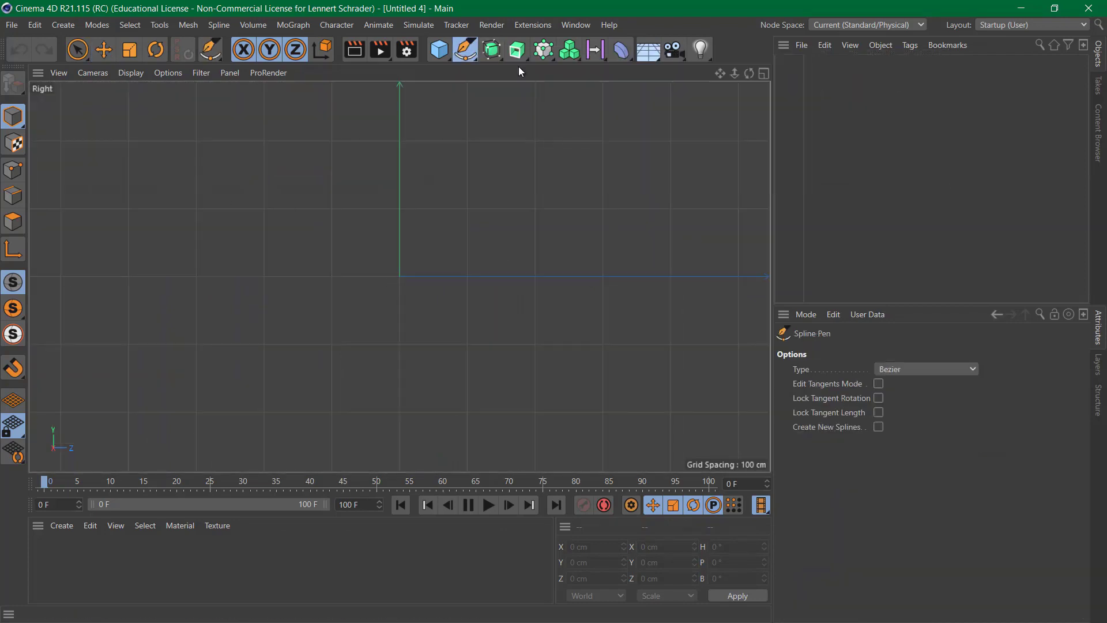
pyautogui.click(925, 368)
pyautogui.click(925, 430)
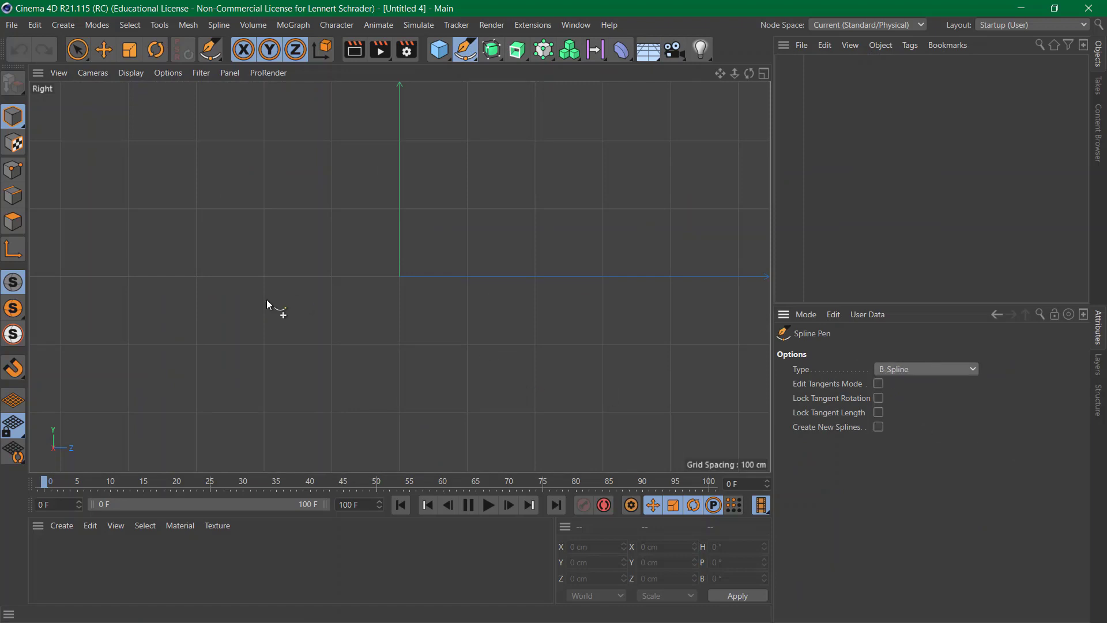
pyautogui.click(195, 279)
pyautogui.click(414, 279)
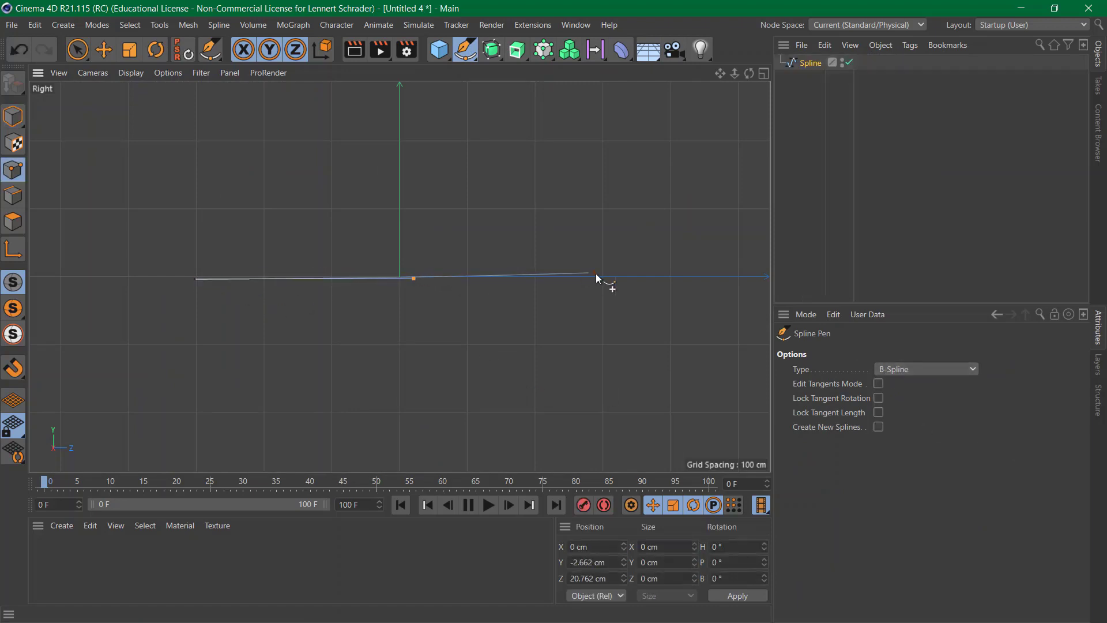
pyautogui.click(605, 277)
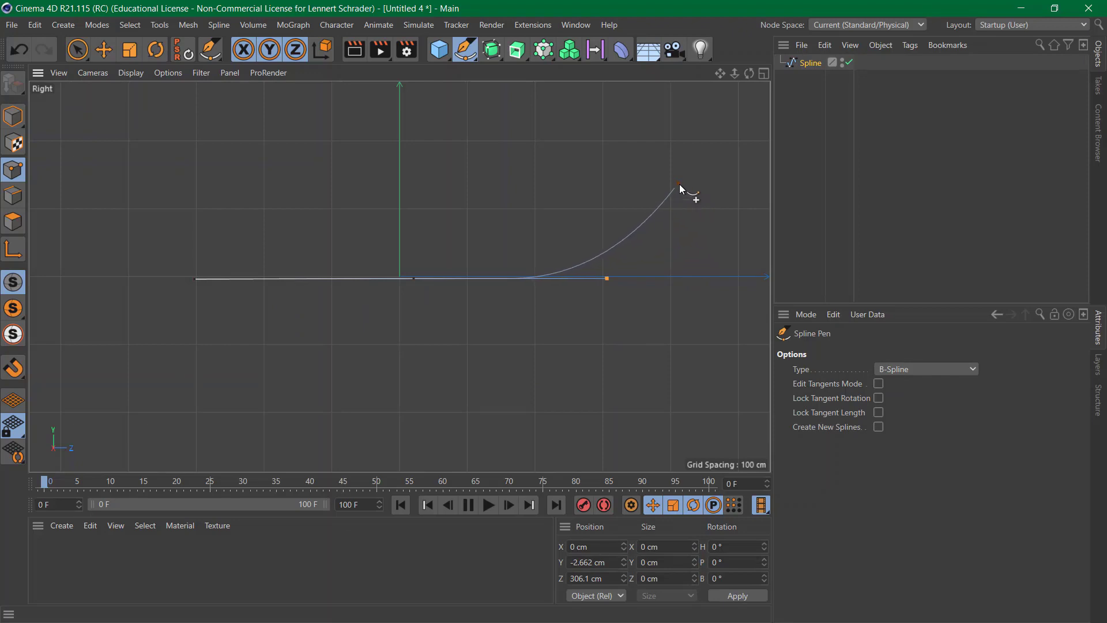
# Complete the B-Spline backdrop profile with a bend point near Y 137 cm, Z 413 cm and a high end point above it
pyautogui.scroll(-1, 680, 184)
pyautogui.keyDown('alt'); pyautogui.moveTo(676, 185); pyautogui.dragTo(632, 196, button='right'); pyautogui.keyUp('alt')
pyautogui.keyDown('alt'); pyautogui.moveTo(632, 196); pyautogui.dragTo(553, 314, button='middle'); pyautogui.keyUp('alt')
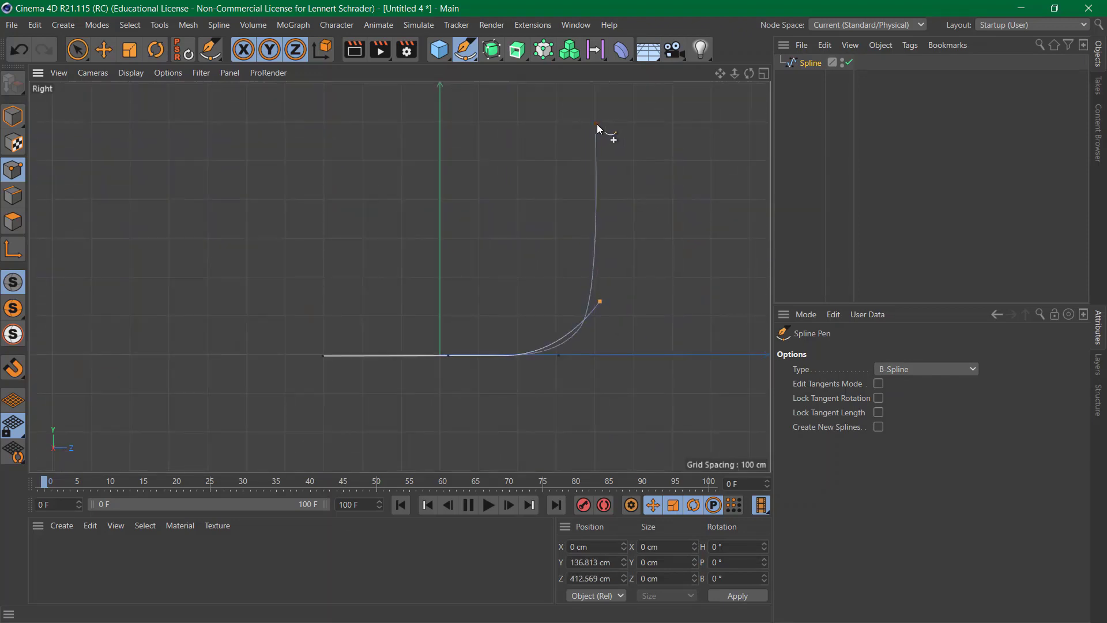
pyautogui.click(608, 117)
pyautogui.press('Escape')
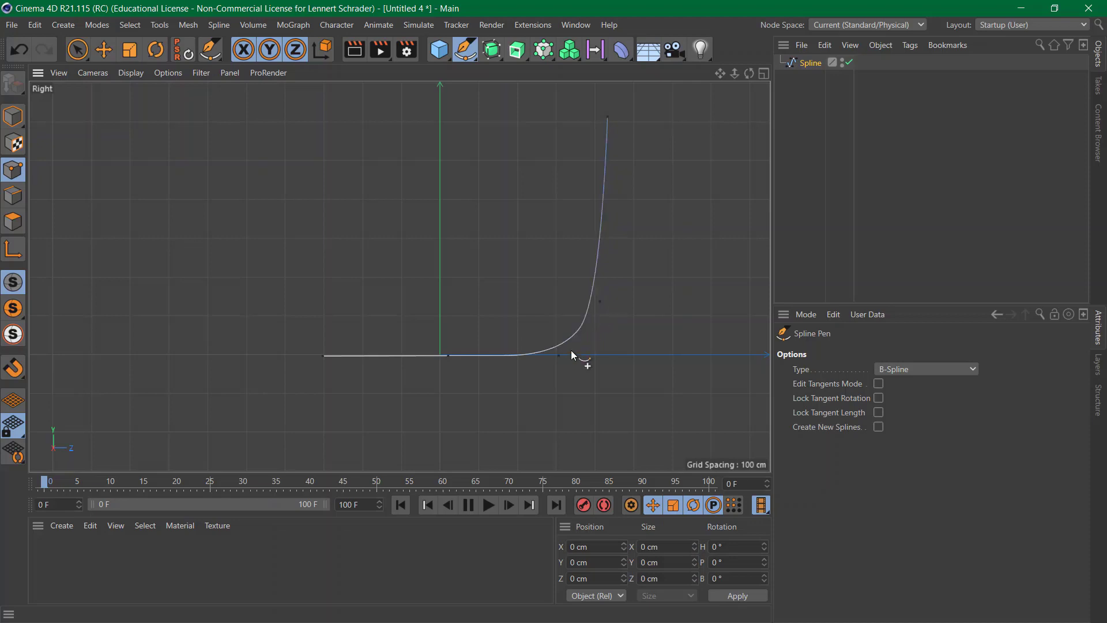
# Move the spline's lower point before the bend along Z to about 249.5 cm
pyautogui.press('e')
pyautogui.click(557, 355)
pyautogui.moveTo(625, 356); pyautogui.dragTo(607, 379)
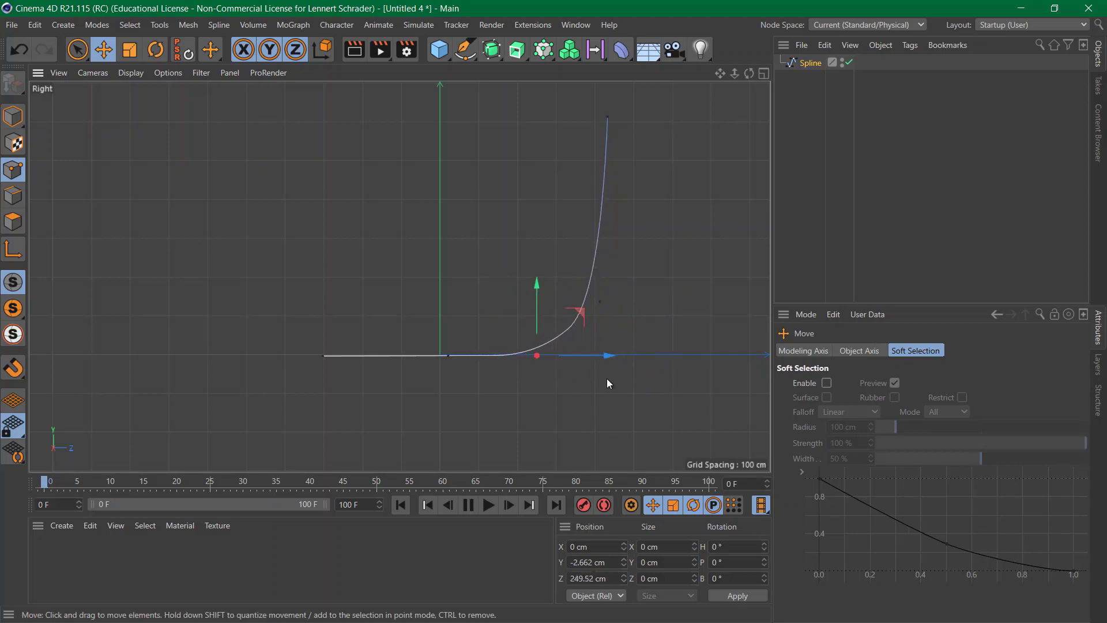
# Add an Extrude object in the perspective view and nest the spline inside it
pyautogui.click(763, 74)
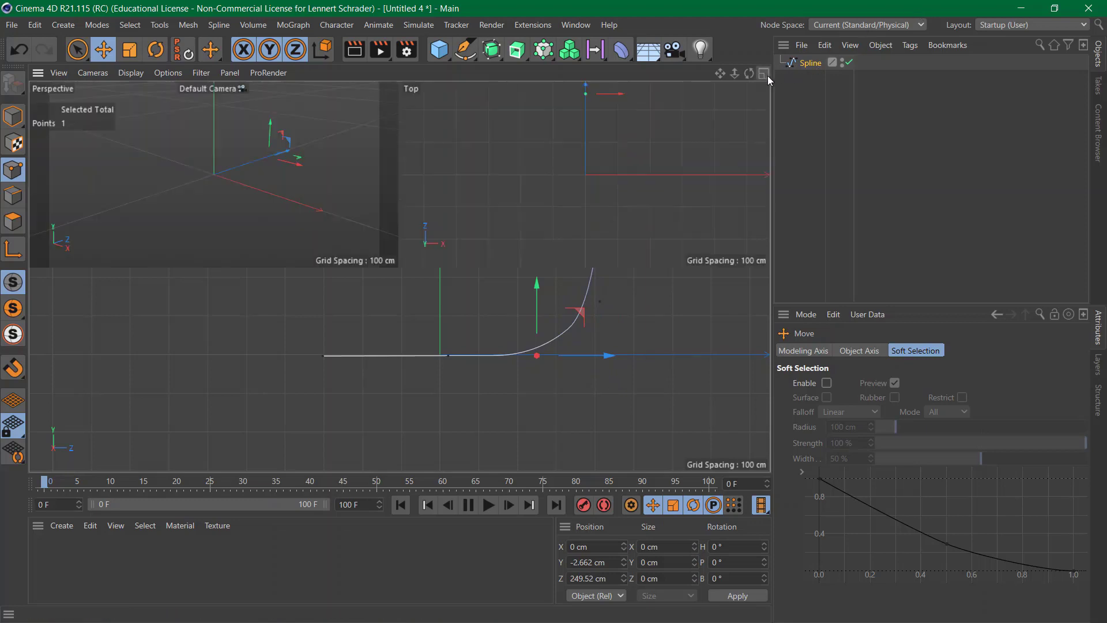
pyautogui.click(394, 74)
pyautogui.click(517, 50)
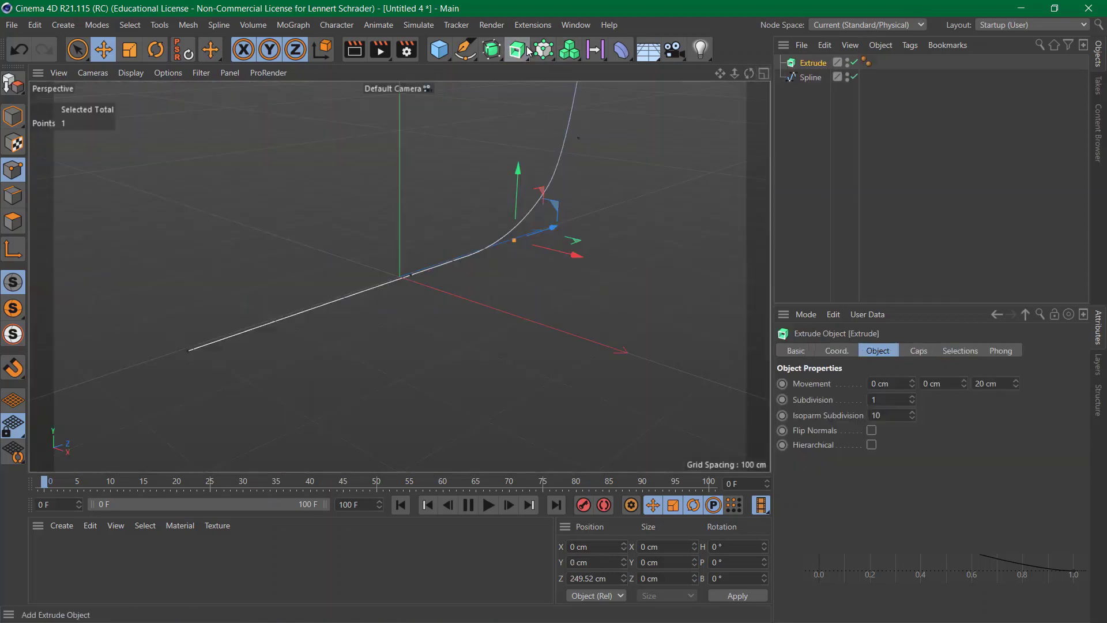
pyautogui.moveTo(801, 63); pyautogui.dragTo(802, 65)
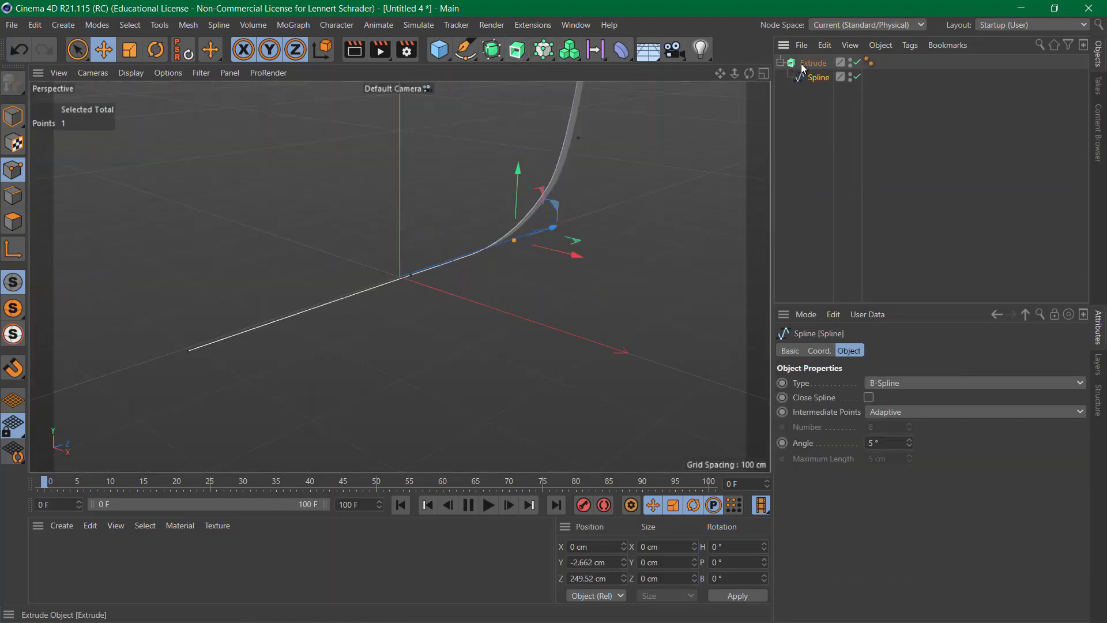
# Set the Extrude object's movement to 430 cm on X and 0 cm on Z
pyautogui.click(804, 65)
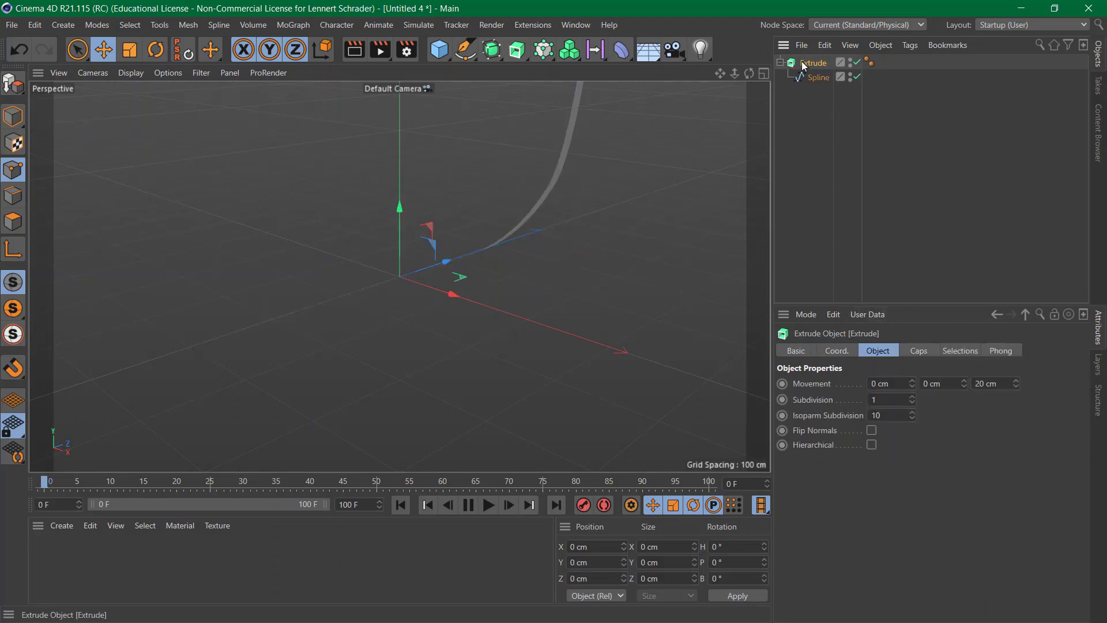
pyautogui.moveTo(1007, 385); pyautogui.dragTo(915, 372)
pyautogui.write('0')
pyautogui.press('Return')
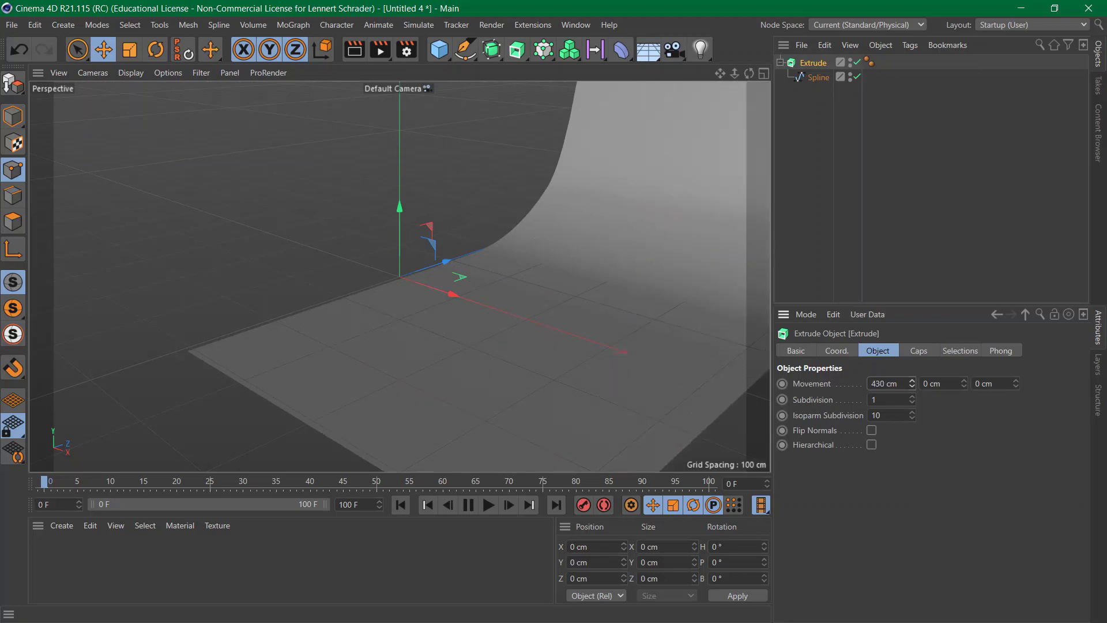
pyautogui.click(798, 147)
pyautogui.scroll(-5, 511, 303)
pyautogui.keyDown('alt'); pyautogui.moveTo(435, 326); pyautogui.dragTo(365, 396, button='middle'); pyautogui.keyUp('alt')
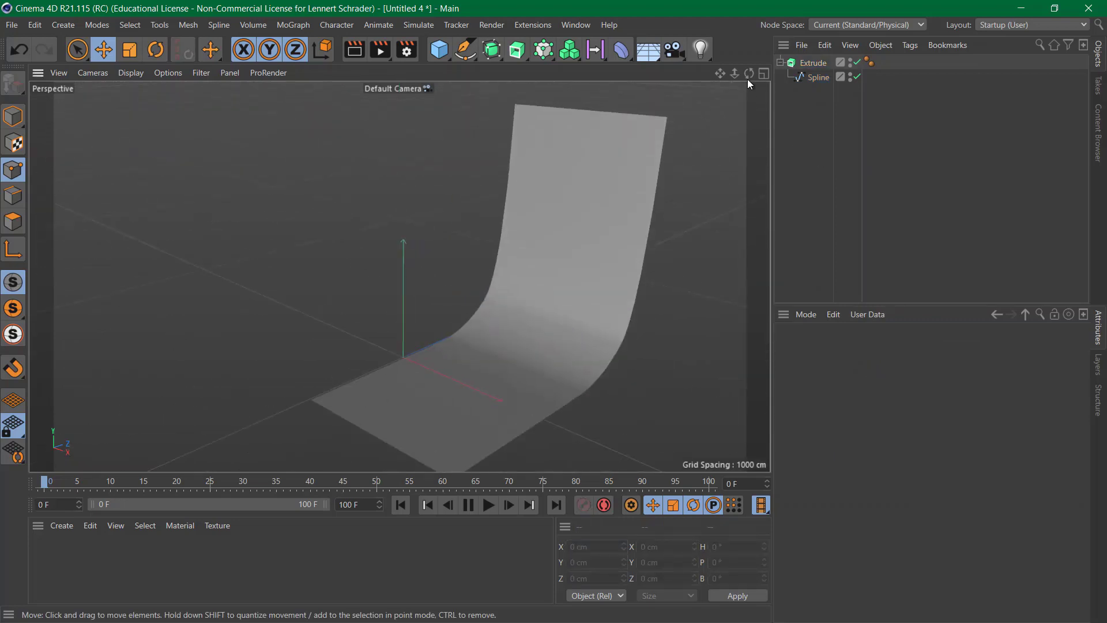
pyautogui.moveTo(748, 74); pyautogui.dragTo(746, 76)
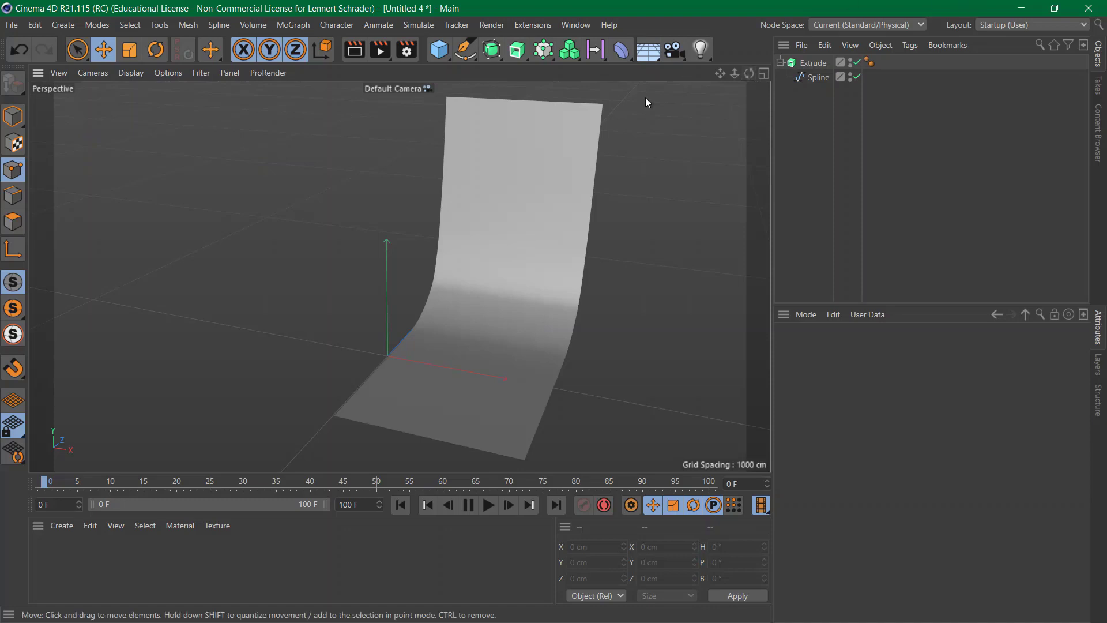
# Add a Symmetry object and place the Extrude object inside it to mirror the backdrop
pyautogui.click(543, 56)
pyautogui.click(516, 50)
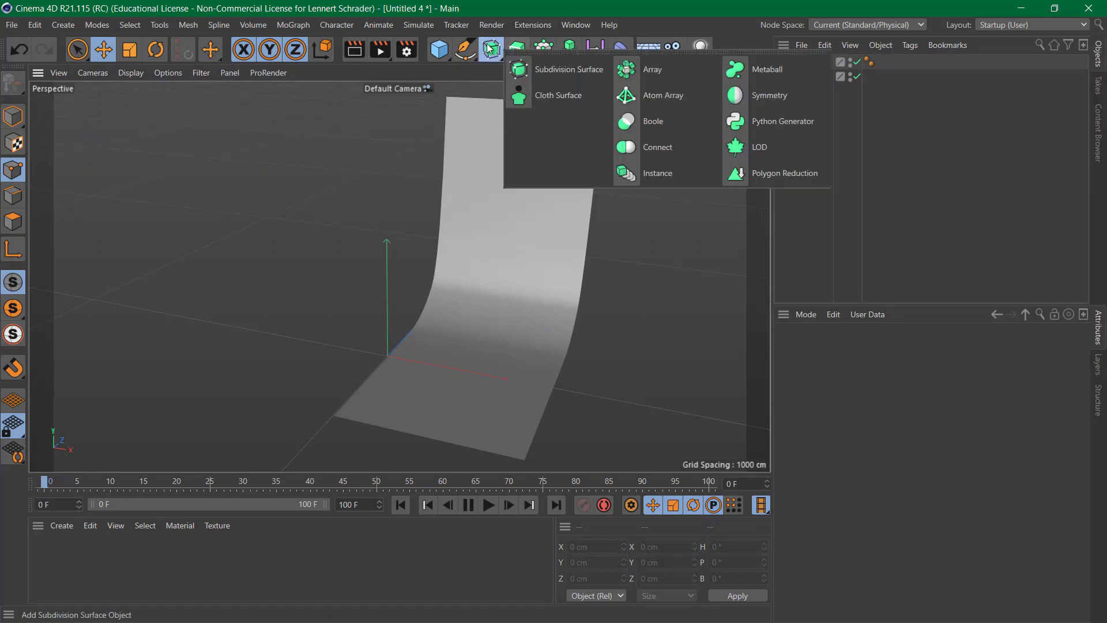
pyautogui.click(751, 94)
pyautogui.moveTo(817, 64); pyautogui.dragTo(815, 61)
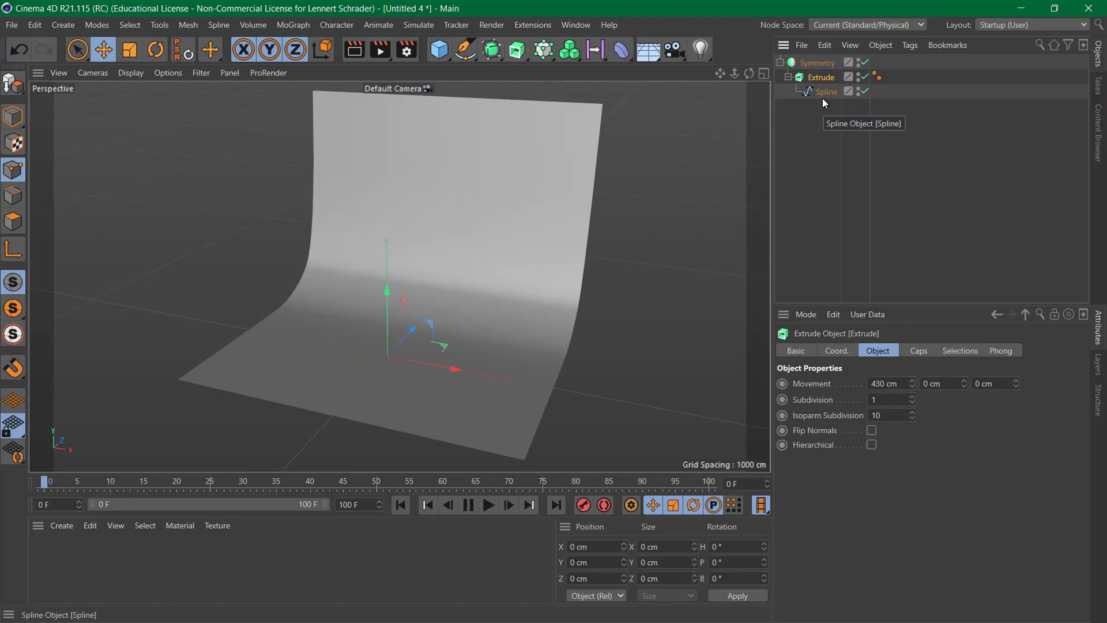
# Widen the Extrude object's X movement to 580 cm with Symmetry temporarily switched off
pyautogui.click(863, 61)
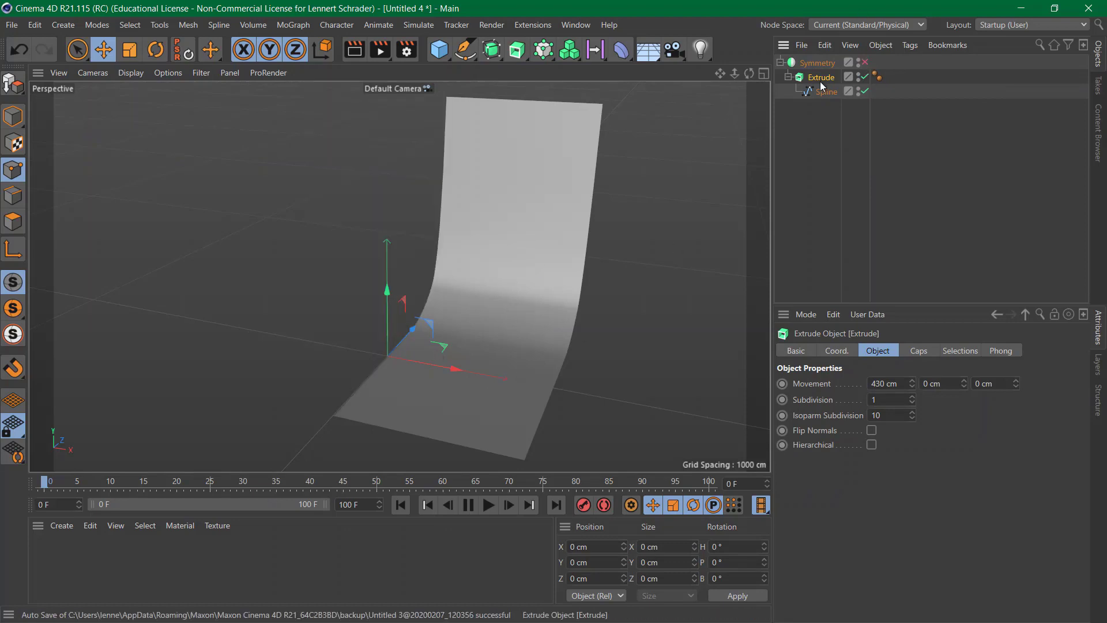
pyautogui.moveTo(908, 388); pyautogui.dragTo(912, 383)
pyautogui.moveTo(451, 362); pyautogui.dragTo(355, 355)
pyautogui.hotkey('ctrl', 'z')
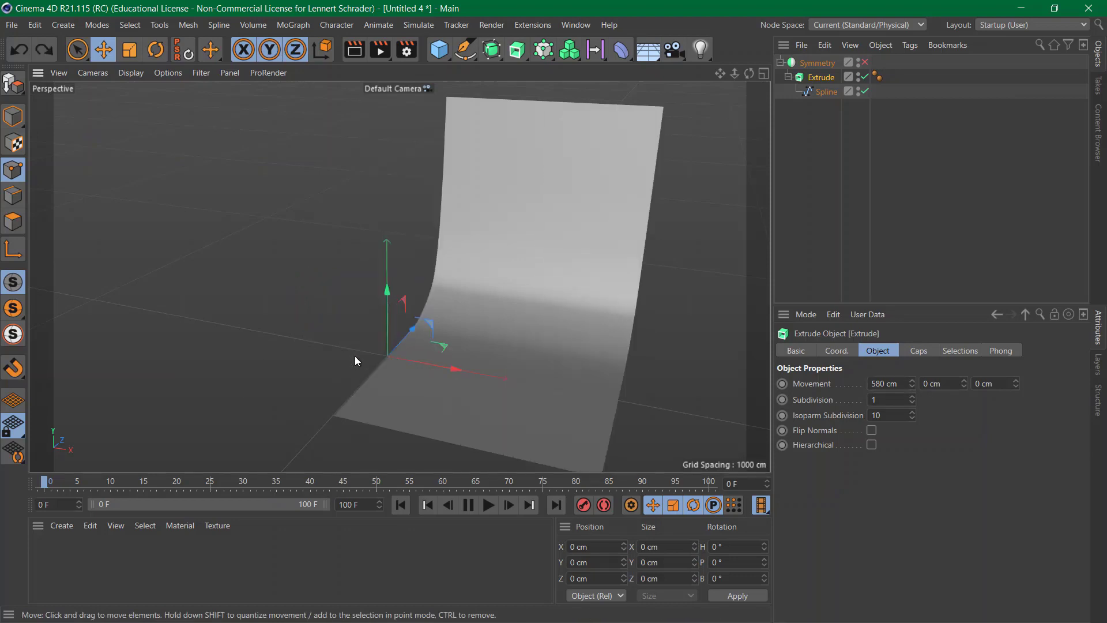
pyautogui.click(864, 61)
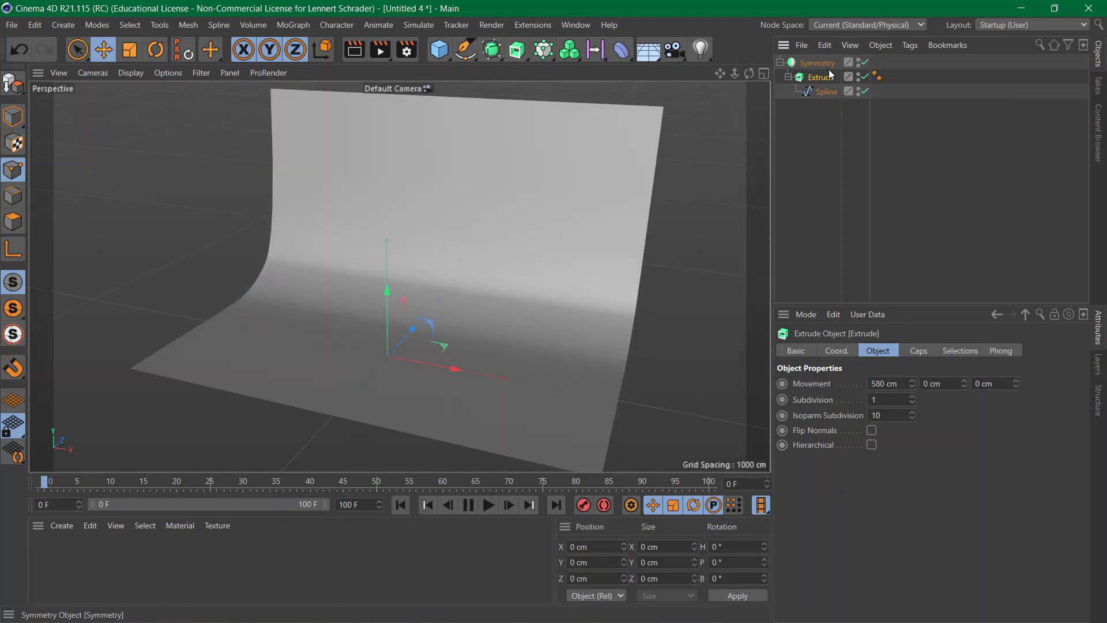
# Set the Extrude object's X movement to 352 cm with Symmetry active
pyautogui.moveTo(912, 381); pyautogui.dragTo(912, 512)
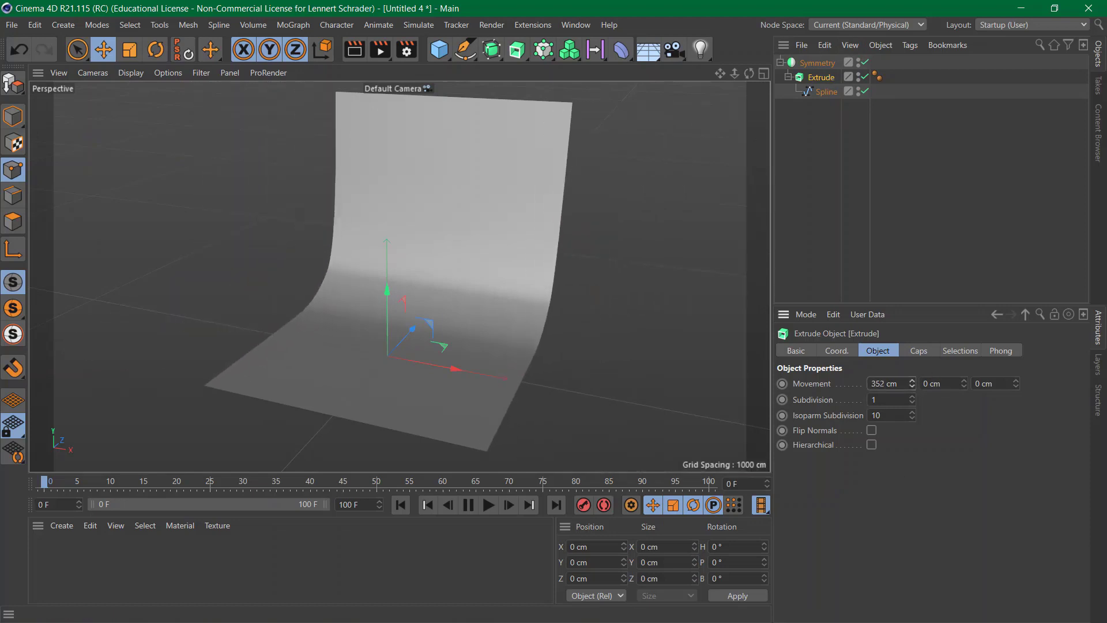
# Pull the spline's front end point forward and move its neighbouring point to about -11.6 cm on Z
pyautogui.click(811, 94)
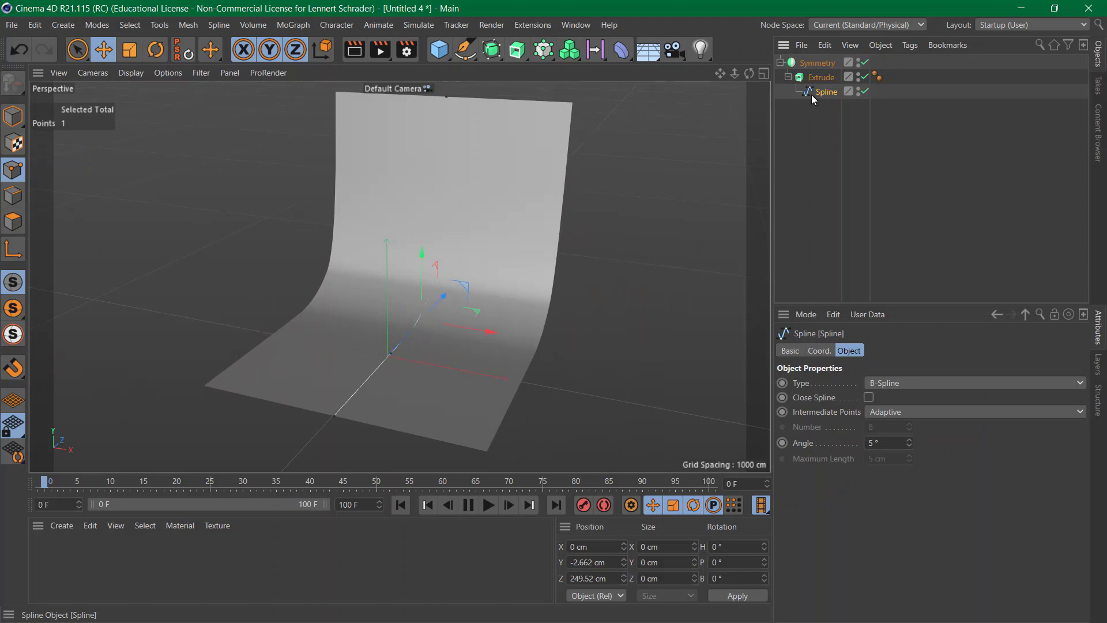
pyautogui.click(336, 417)
pyautogui.moveTo(338, 417); pyautogui.dragTo(321, 436)
pyautogui.moveTo(396, 354); pyautogui.dragTo(417, 327)
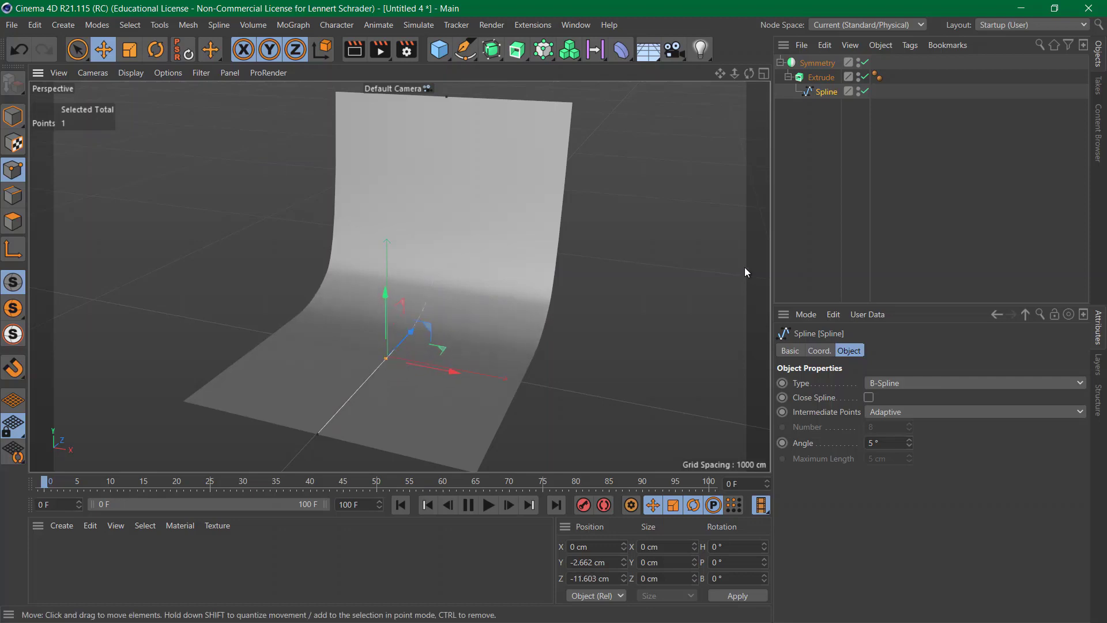
pyautogui.click(798, 248)
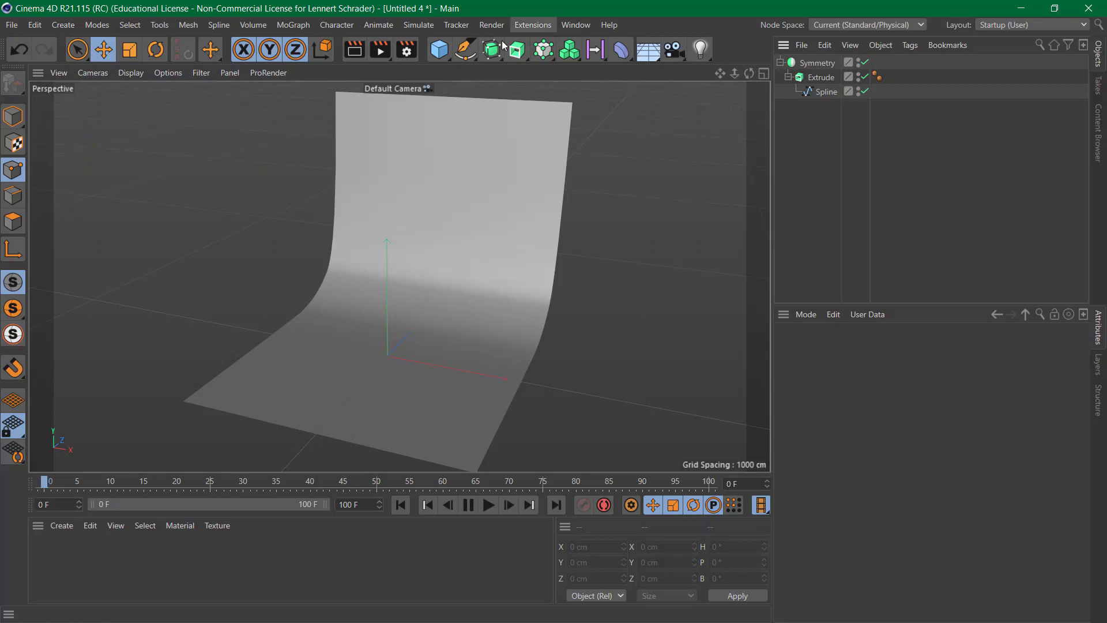
# Add a Tube to the scene and stretch its height to about 776 cm
pyautogui.click(439, 49)
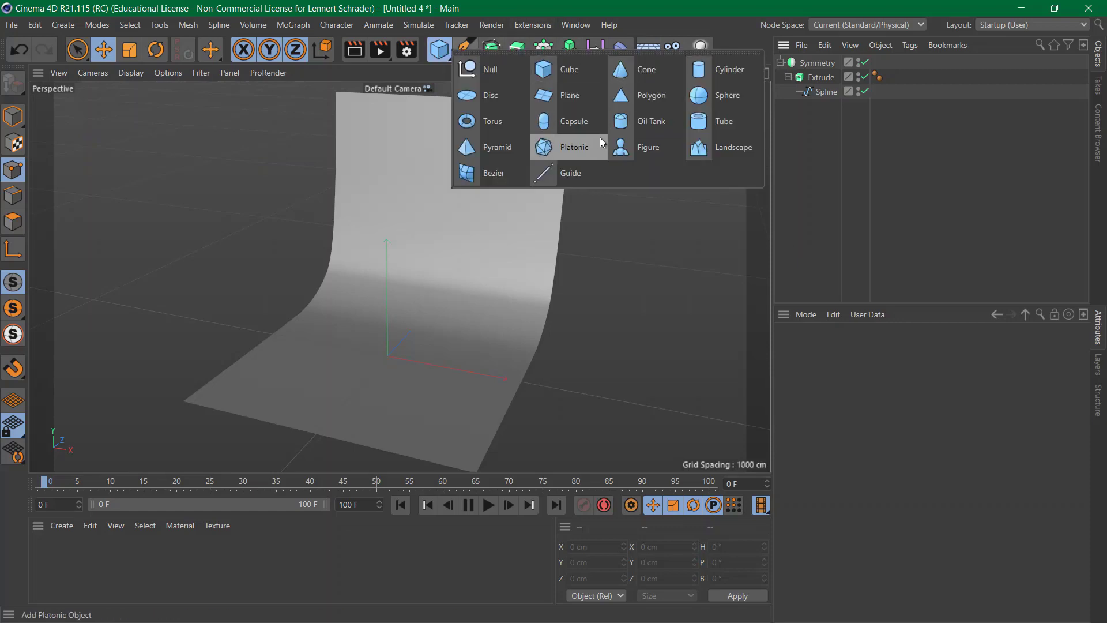
pyautogui.click(702, 127)
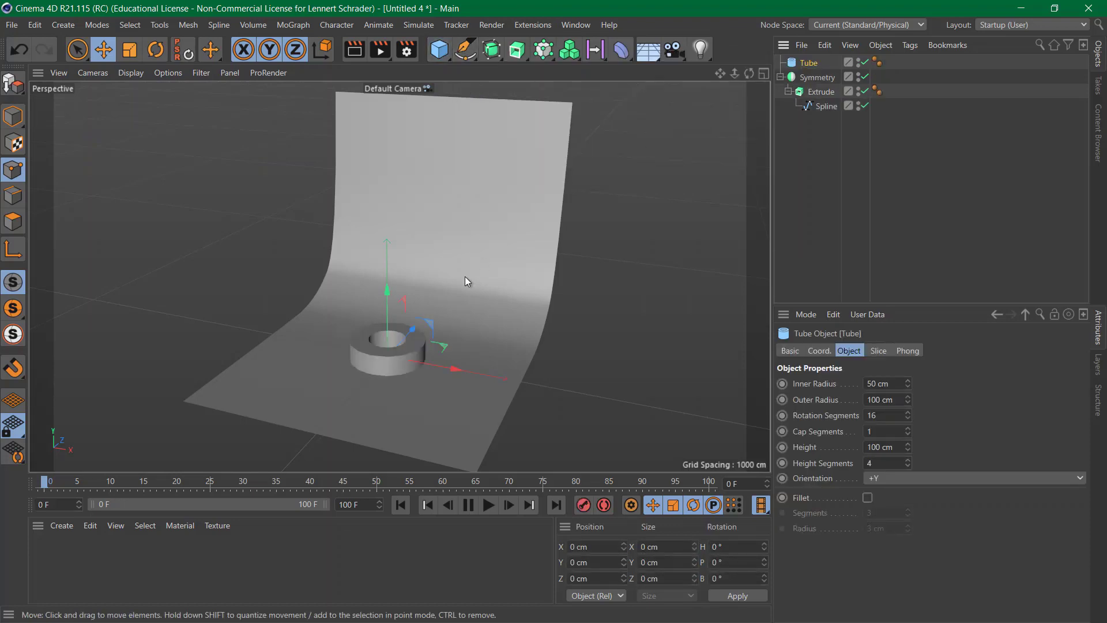
pyautogui.press('e')
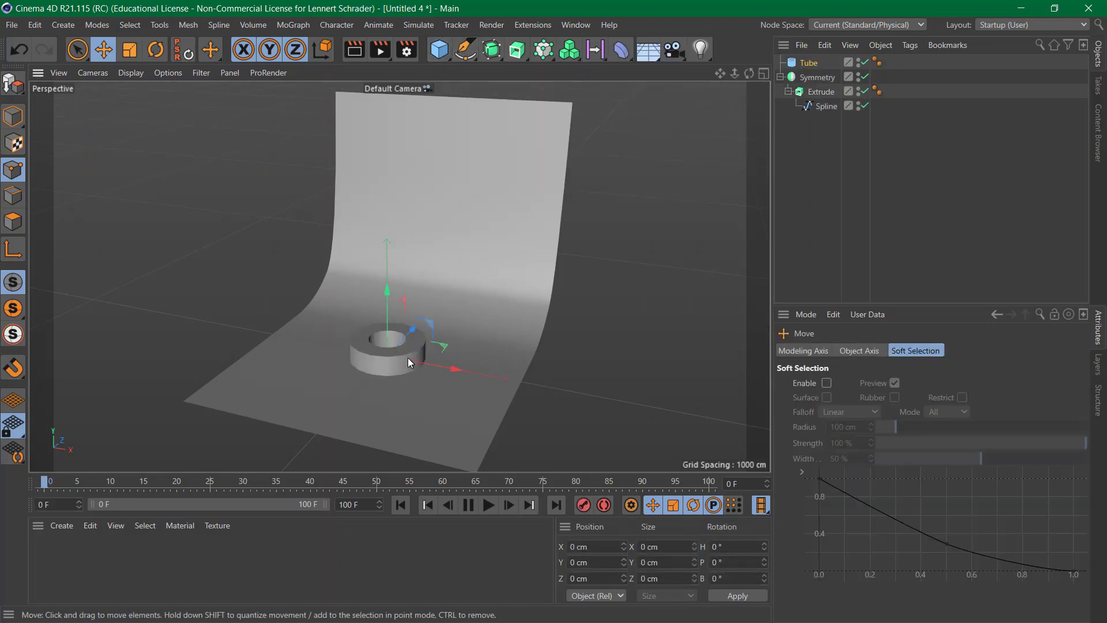
pyautogui.click(13, 116)
pyautogui.moveTo(426, 347); pyautogui.dragTo(417, 217)
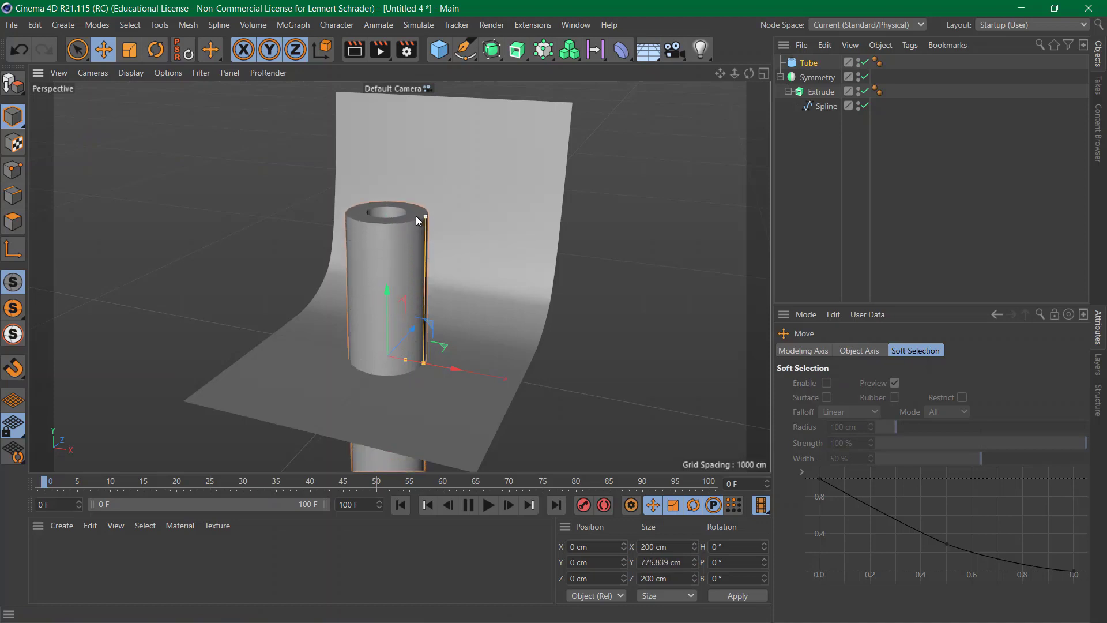
# Add a Bend deformer inside the Tube and set its strength to 79°
pyautogui.click(621, 49)
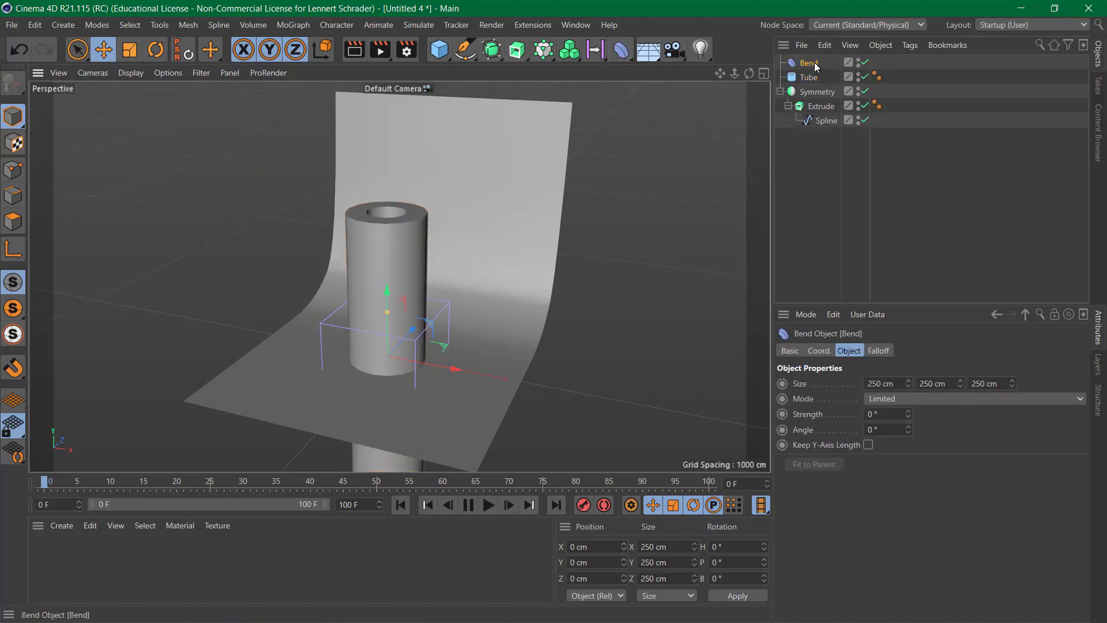
pyautogui.moveTo(808, 63); pyautogui.dragTo(807, 79)
pyautogui.press('r')
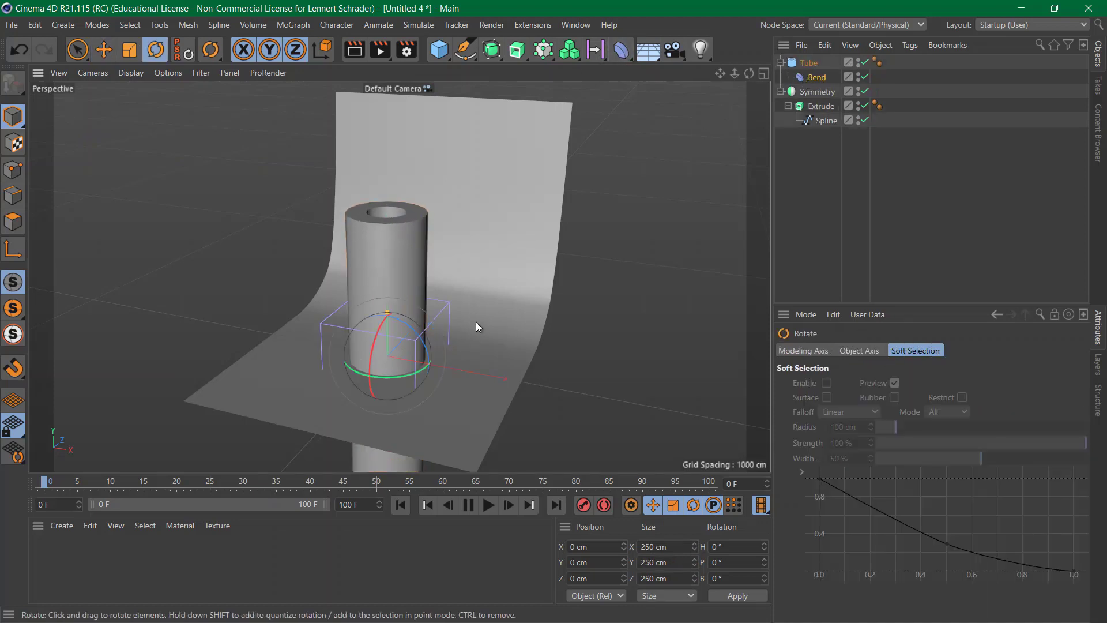
pyautogui.click(815, 78)
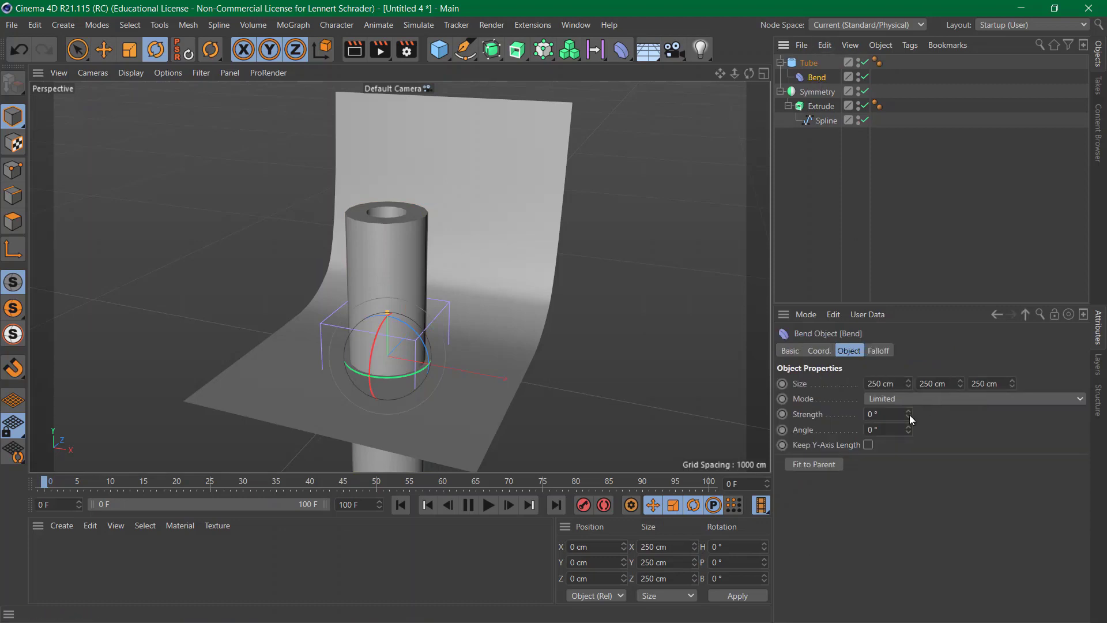
pyautogui.moveTo(910, 419); pyautogui.dragTo(910, 419)
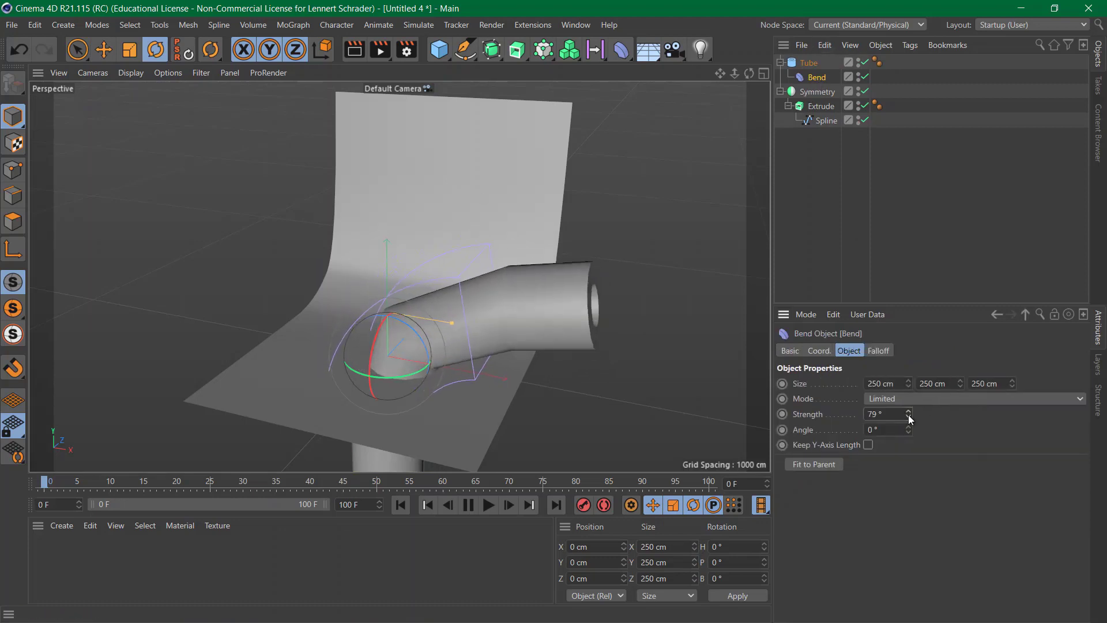
# Close the Untitled 4 project and return to the Untitled 3 project
pyautogui.click(821, 92)
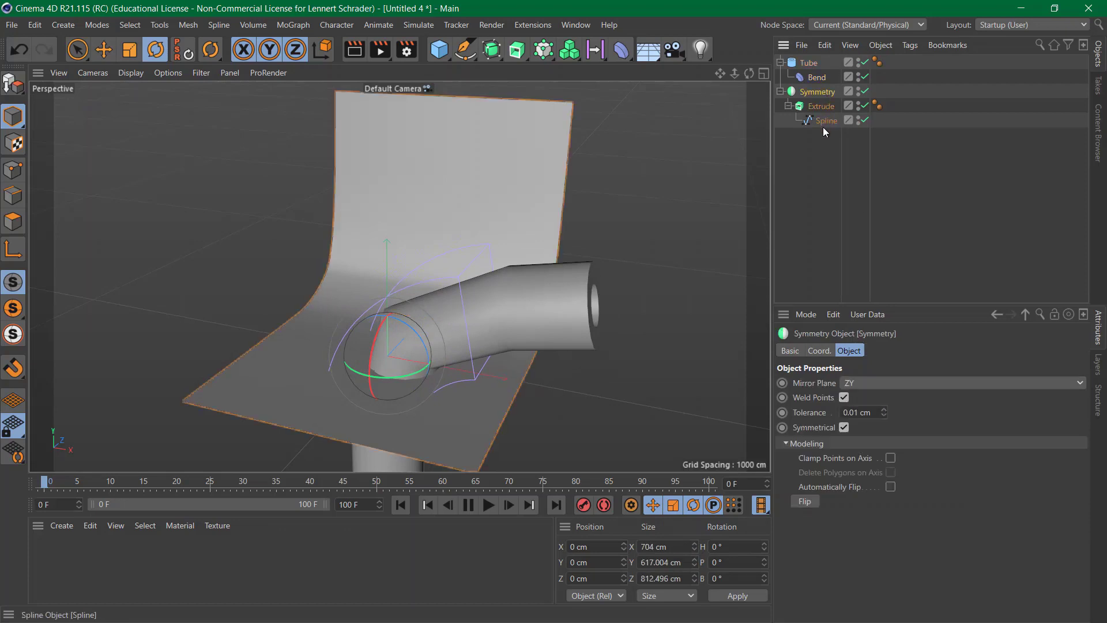
pyautogui.click(827, 121)
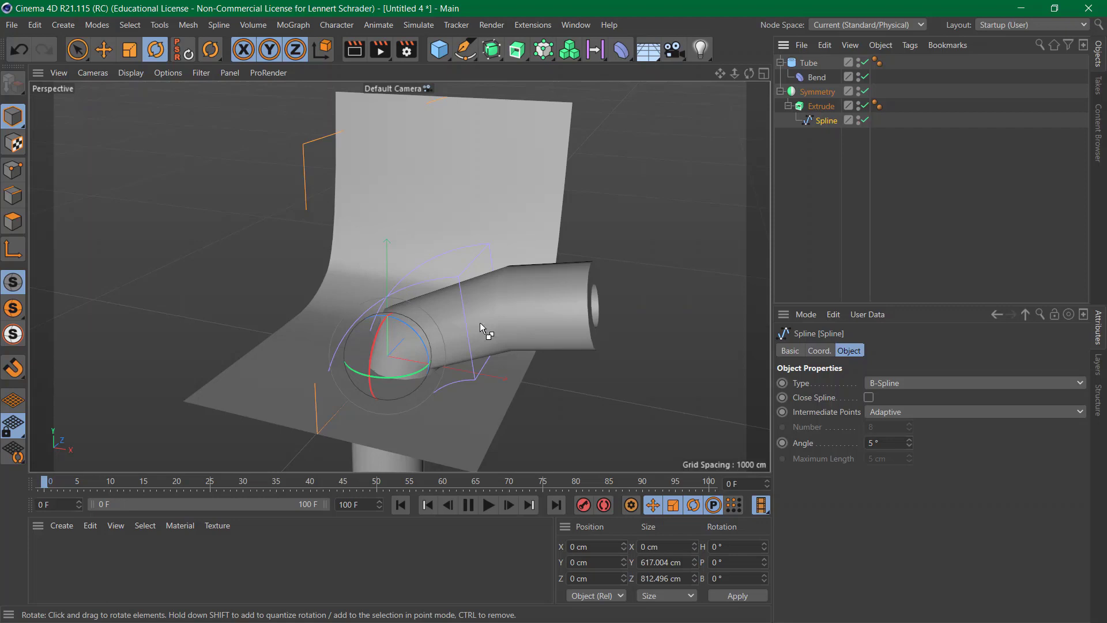
pyautogui.hotkey('ctrl', 'F4')
pyautogui.click(570, 386)
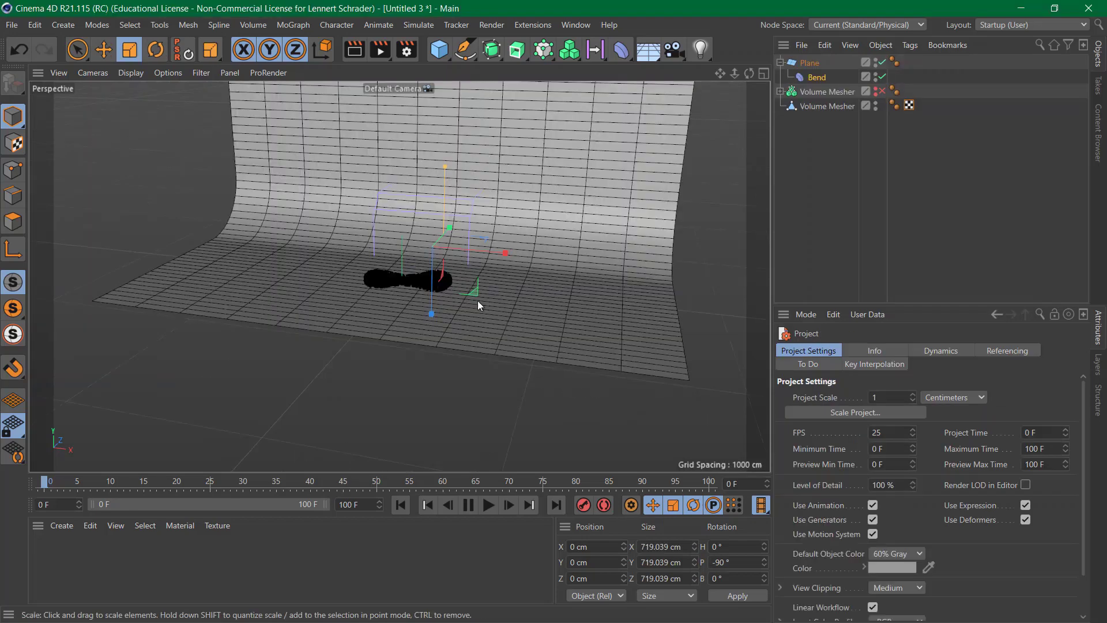
# Deselect all objects and switch the viewport display to Gouraud Shading without lines
pyautogui.keyDown('alt'); pyautogui.moveTo(424, 286); pyautogui.dragTo(611, 255, button='right'); pyautogui.keyUp('alt')
pyautogui.keyDown('alt'); pyautogui.moveTo(448, 242); pyautogui.dragTo(580, 299, button='middle'); pyautogui.keyUp('alt')
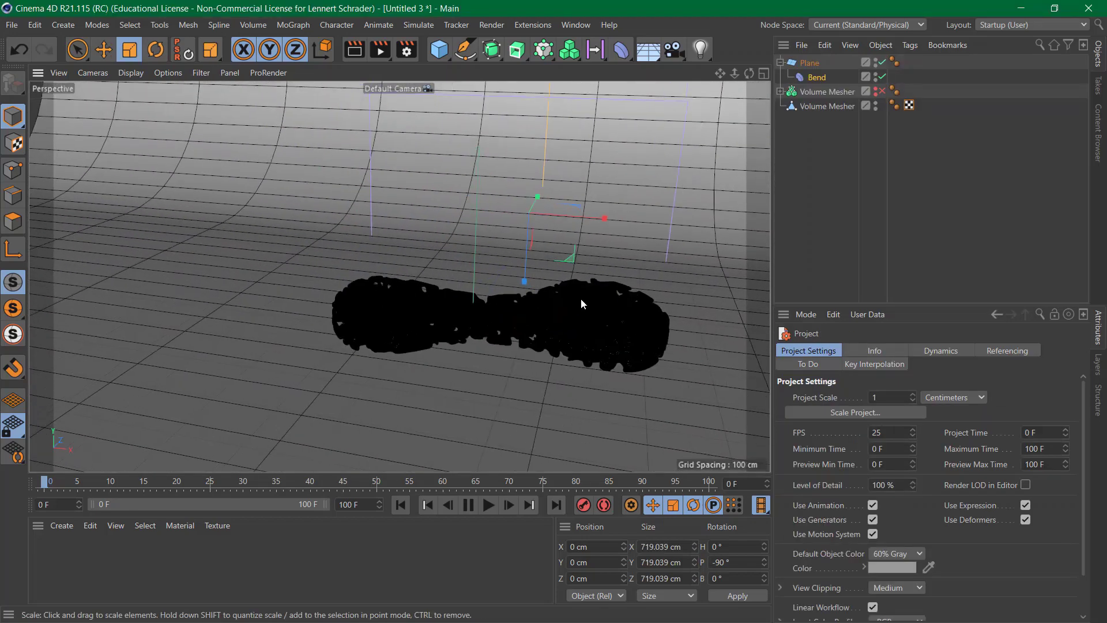
pyautogui.click(872, 154)
pyautogui.click(137, 73)
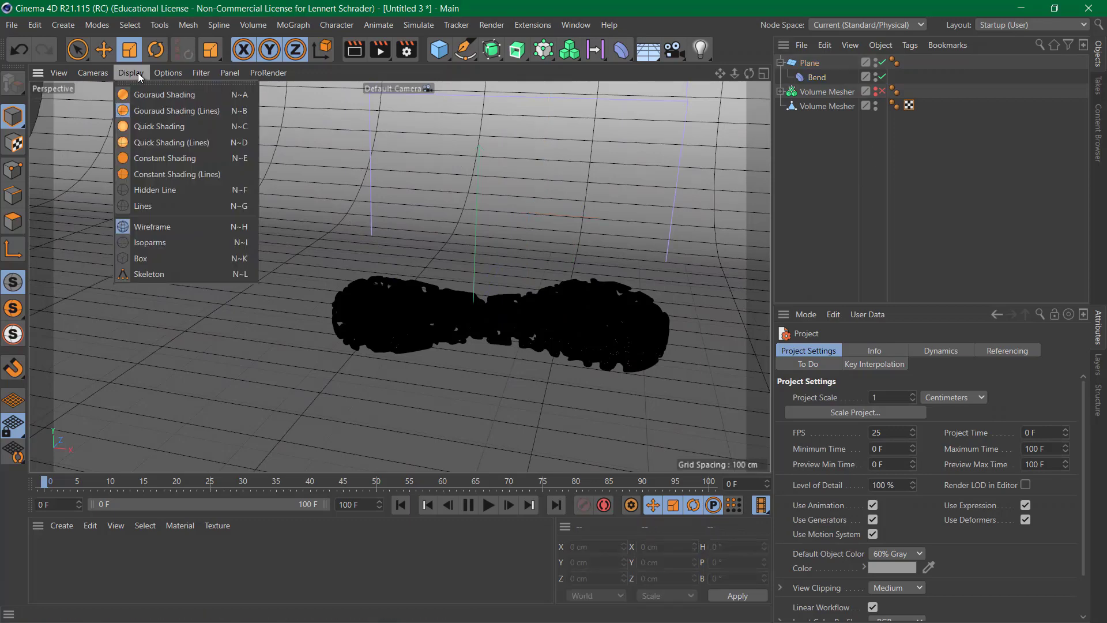
pyautogui.click(142, 88)
# Add an Area Light to the scene with the bent plane and the volume-mesh object
pyautogui.keyDown('alt'); pyautogui.moveTo(487, 252); pyautogui.dragTo(506, 266); pyautogui.keyUp('alt')
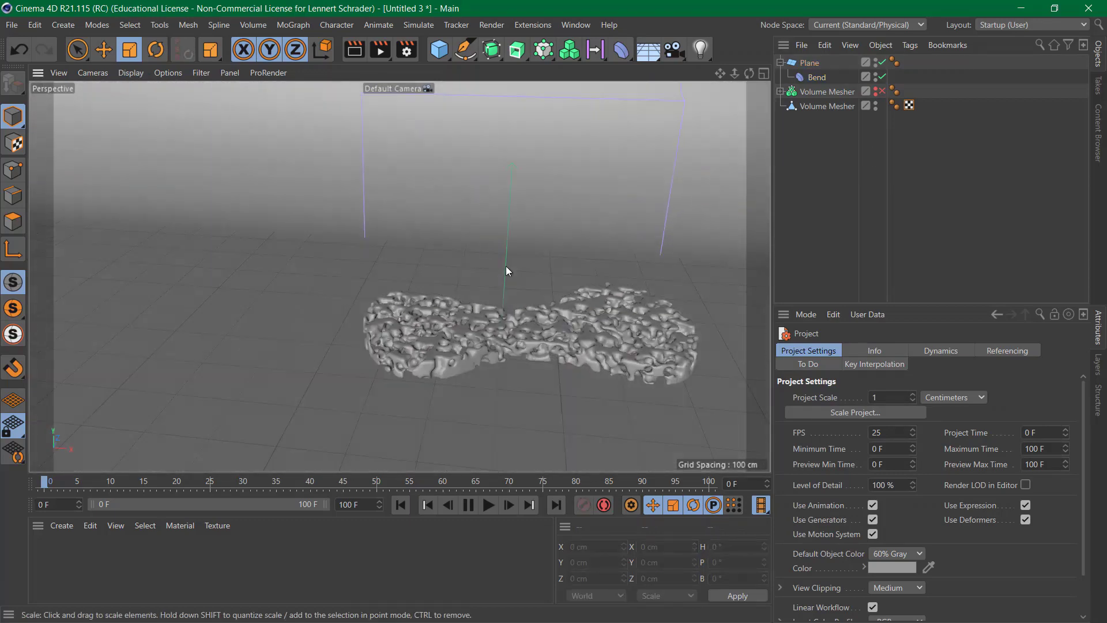
pyautogui.keyDown('alt'); pyautogui.moveTo(506, 266); pyautogui.dragTo(455, 266, button='right'); pyautogui.keyUp('alt')
pyautogui.keyDown('alt'); pyautogui.moveTo(454, 266); pyautogui.dragTo(357, 280, button='middle'); pyautogui.keyUp('alt')
pyautogui.keyDown('alt'); pyautogui.moveTo(357, 280); pyautogui.dragTo(339, 289); pyautogui.keyUp('alt')
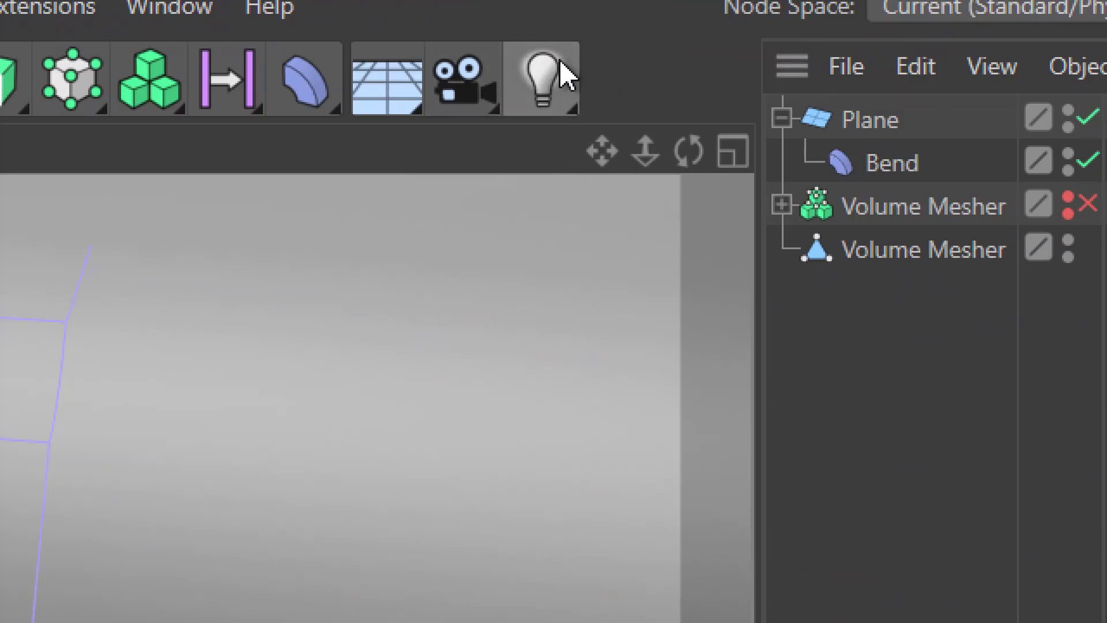
pyautogui.click(561, 73)
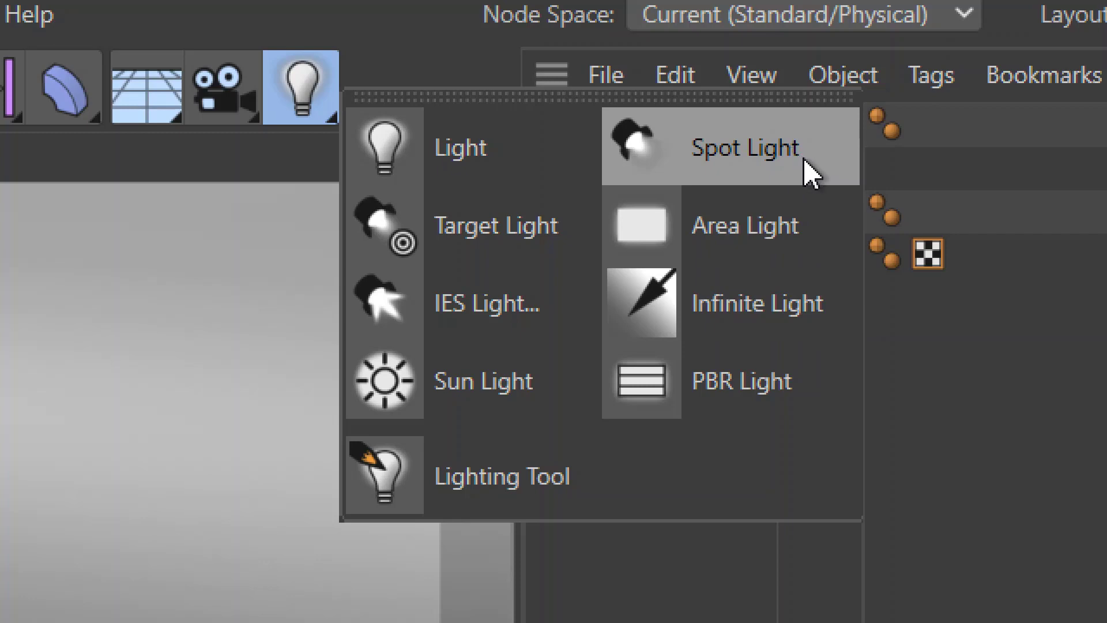
pyautogui.click(772, 239)
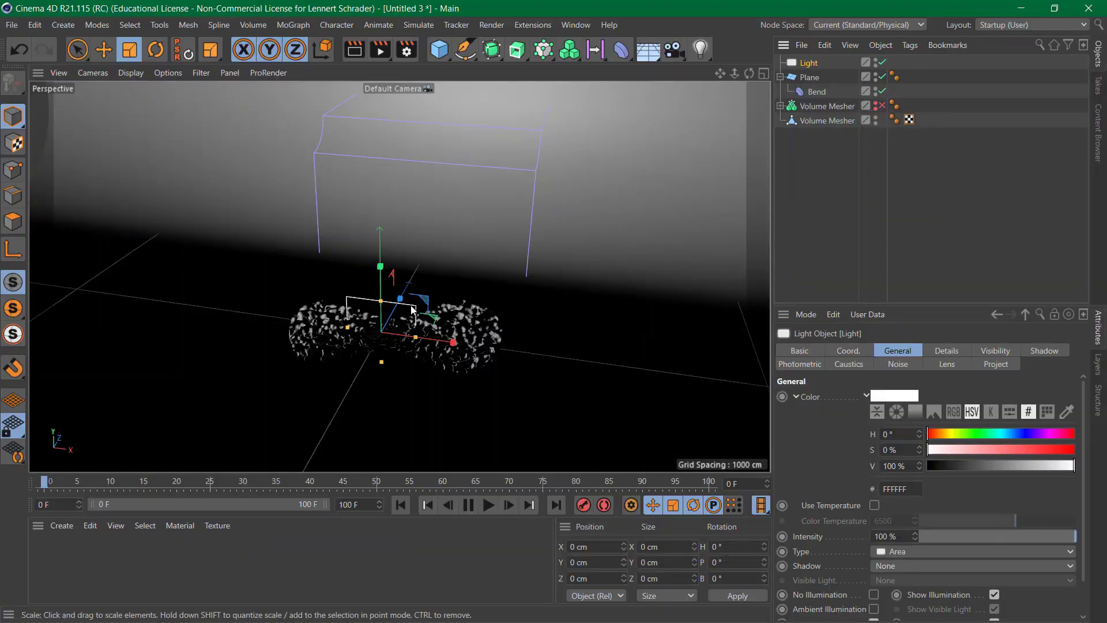
# Move the area light up and in front of the object, to about Y 408 cm and Z -590 cm
pyautogui.press('e')
pyautogui.moveTo(405, 308); pyautogui.dragTo(275, 248)
pyautogui.keyDown('alt'); pyautogui.moveTo(441, 301); pyautogui.dragTo(317, 293); pyautogui.keyUp('alt')
pyautogui.keyDown('alt'); pyautogui.moveTo(317, 293); pyautogui.dragTo(358, 316, button='middle'); pyautogui.keyUp('alt')
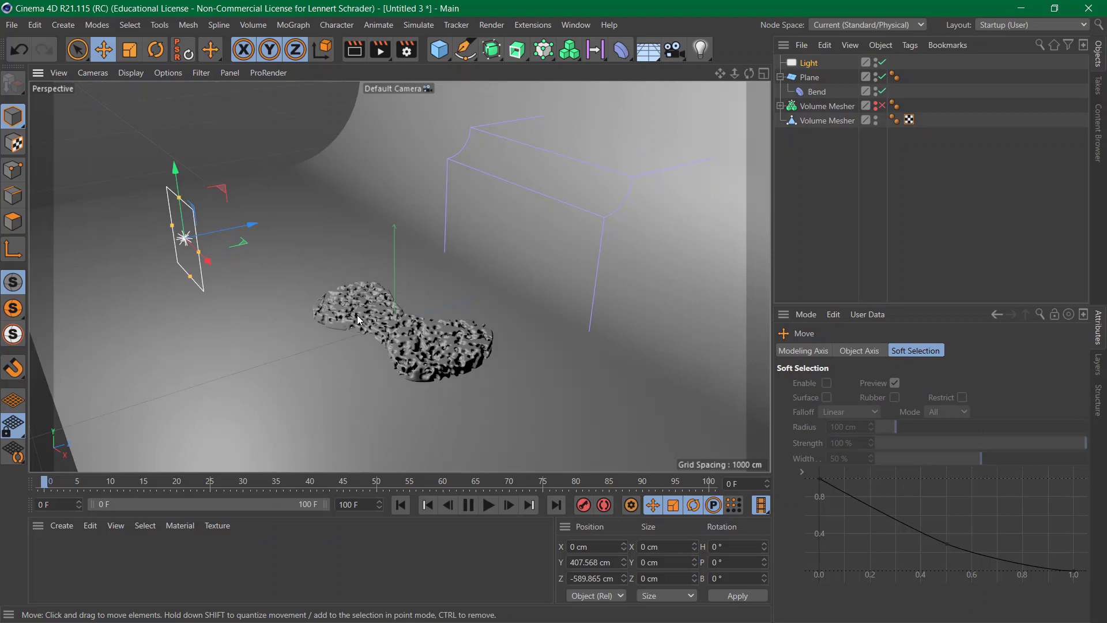
# Set the light's shadow type to Area and enable Shadows in the viewport display
pyautogui.click(811, 66)
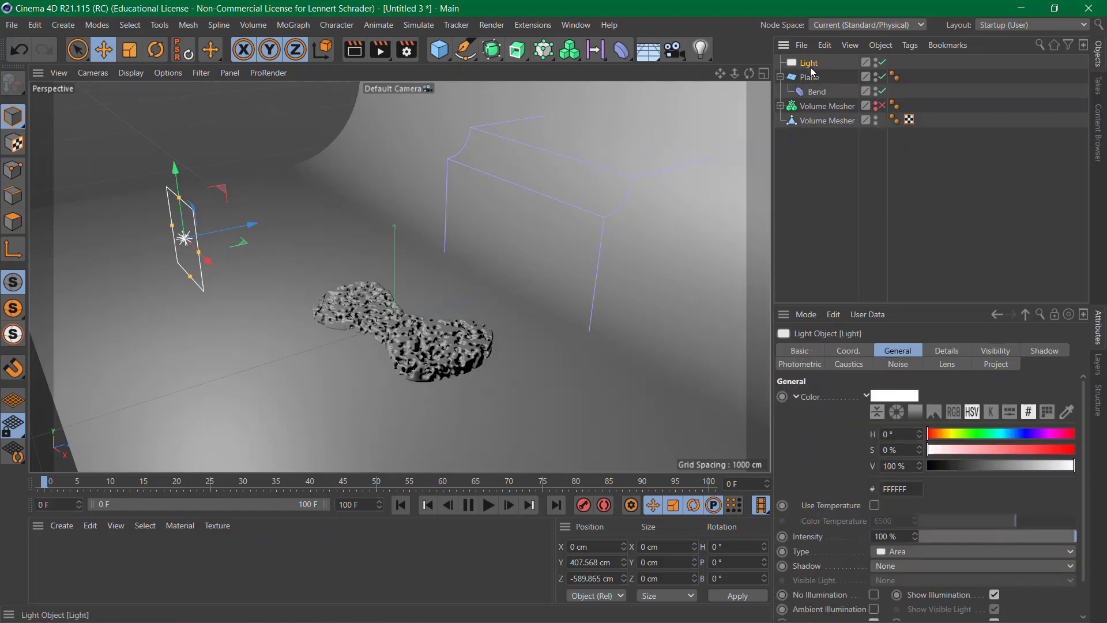
pyautogui.click(896, 566)
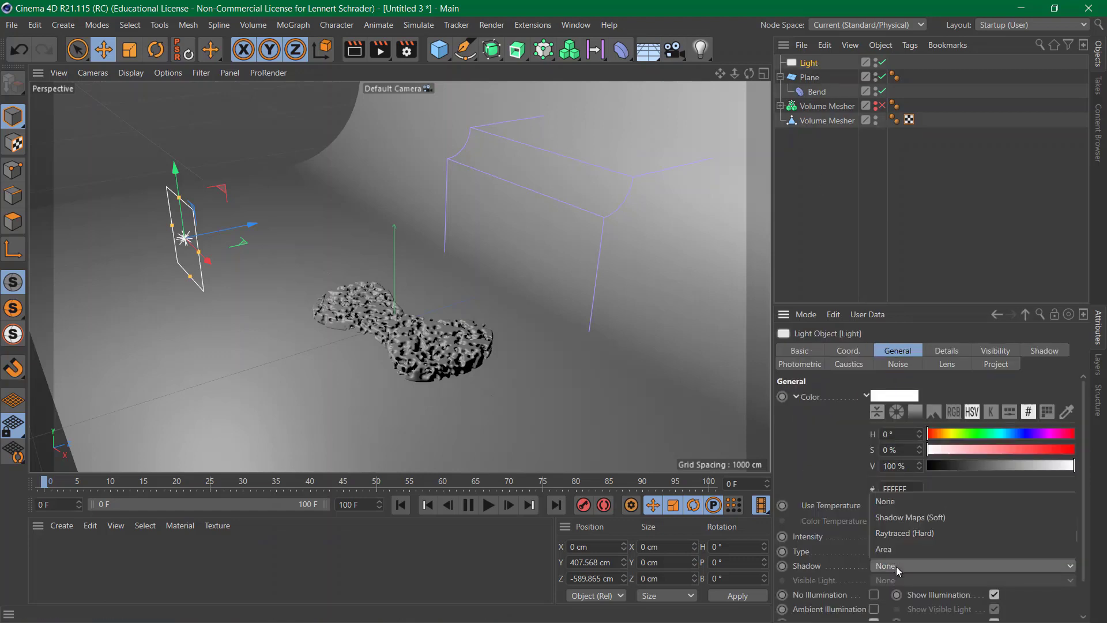
pyautogui.click(918, 549)
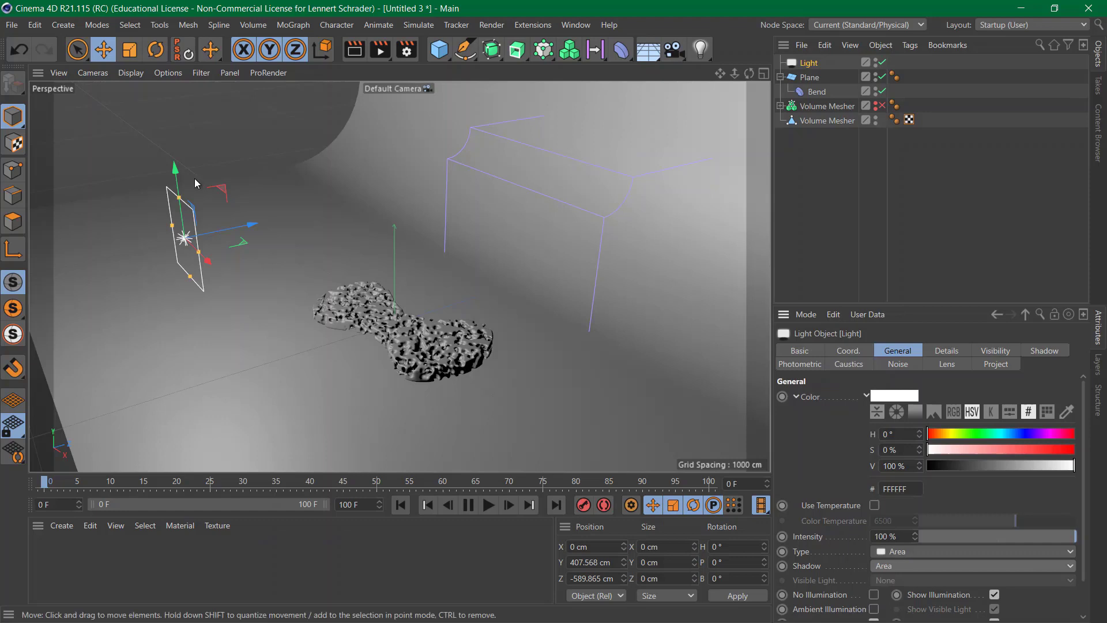
pyautogui.click(173, 73)
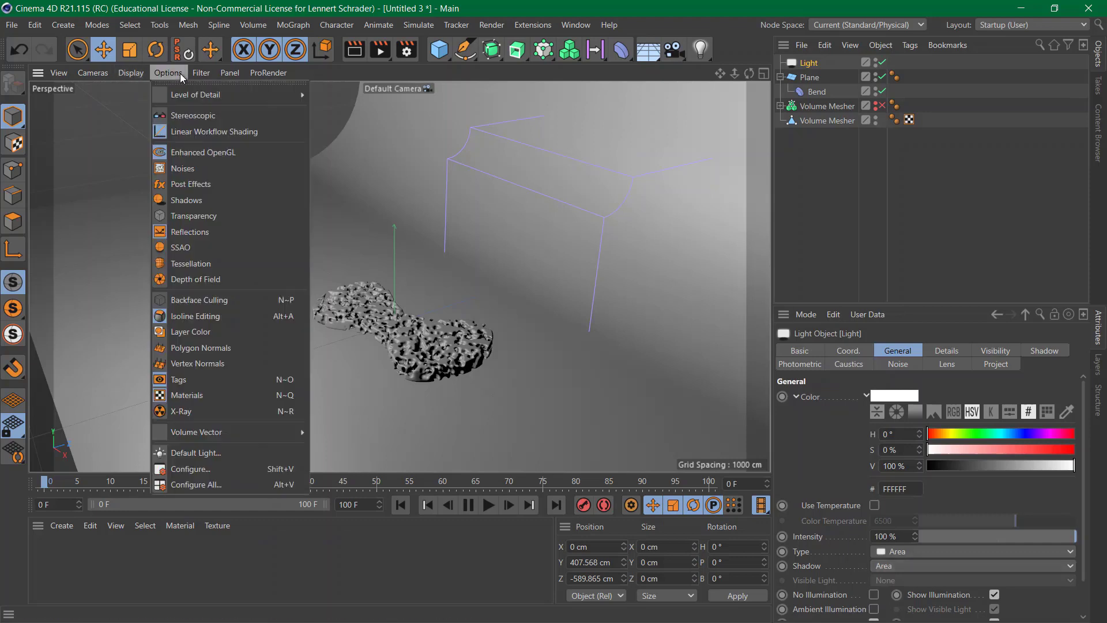
pyautogui.click(217, 199)
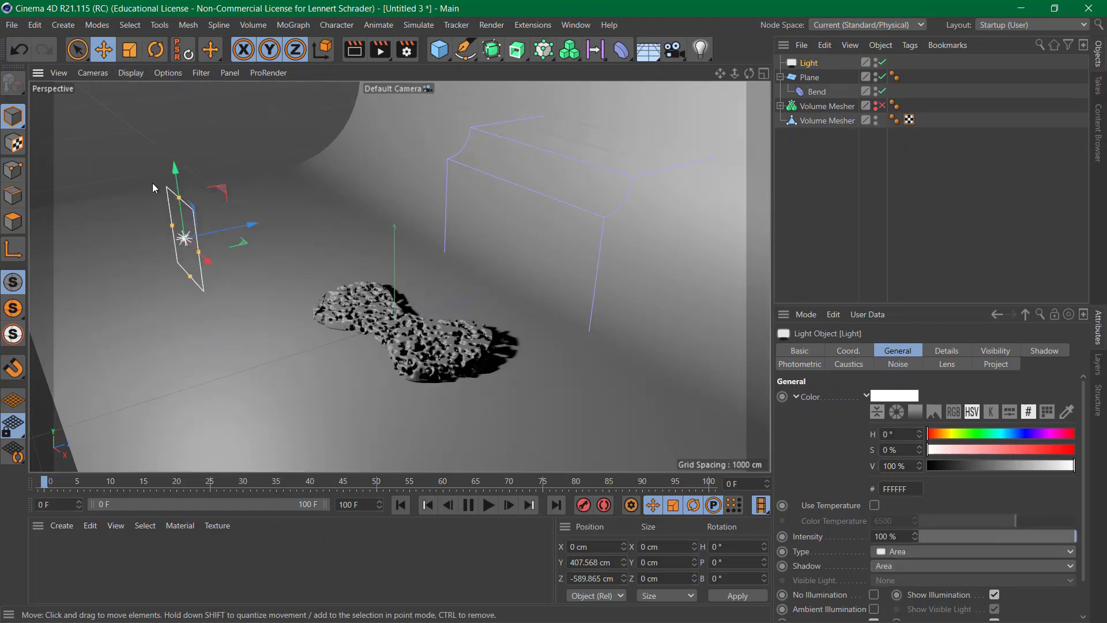
# Lower the light to about Y 388 cm and scale its emitting area down
pyautogui.moveTo(178, 171); pyautogui.dragTo(241, 171)
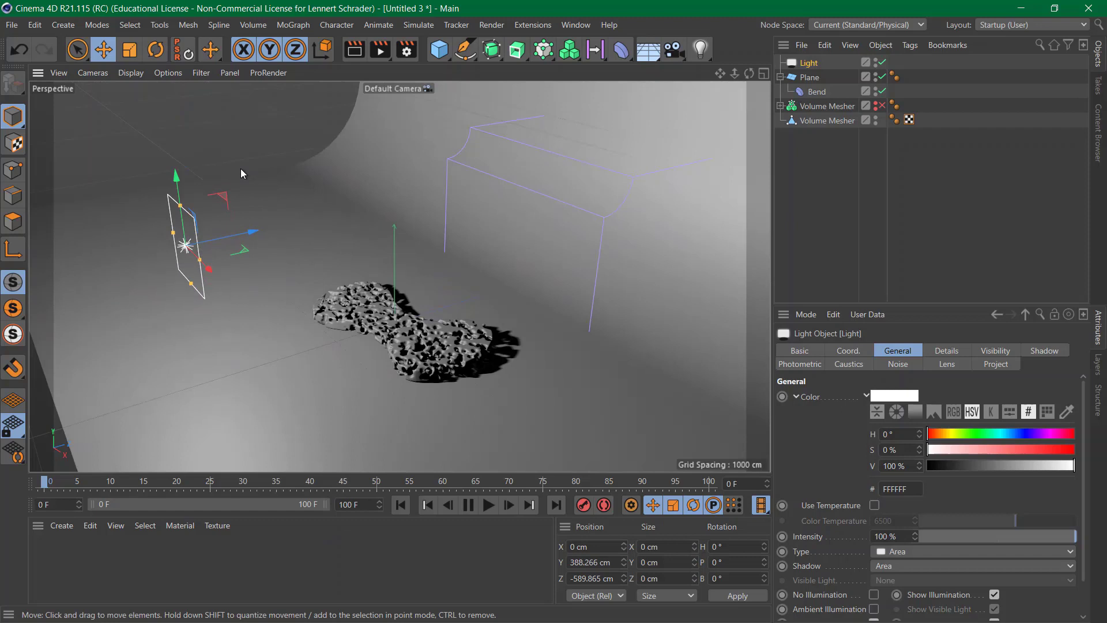
pyautogui.press('t')
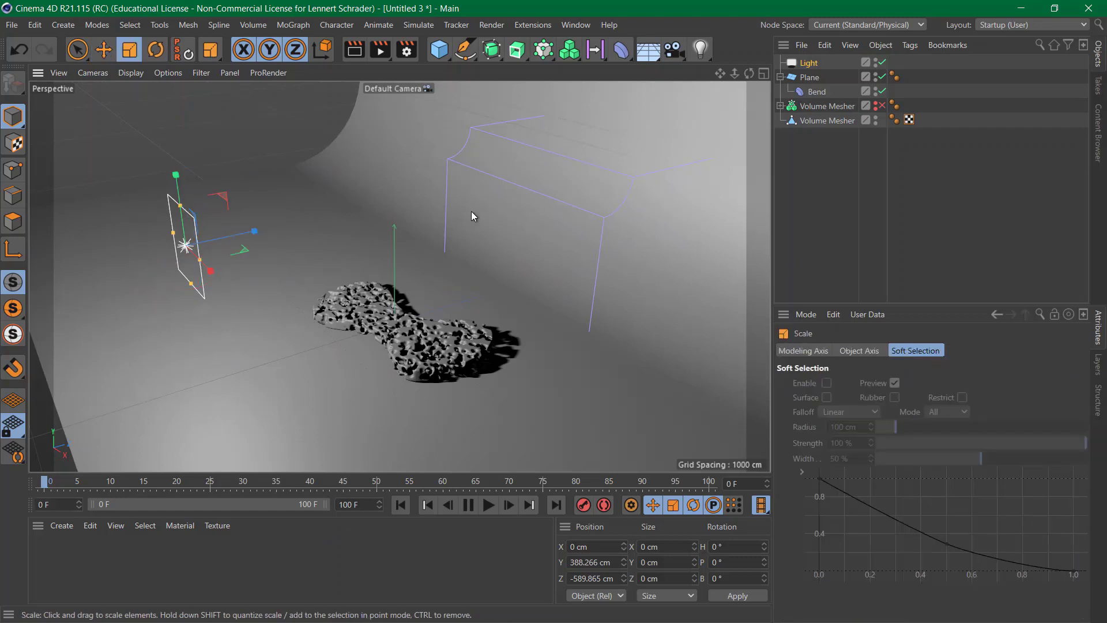
pyautogui.moveTo(472, 211); pyautogui.dragTo(172, 376)
# Render a close-up of the volume-mesh object in the viewport to check the shadows from the small light
pyautogui.scroll(8, 424, 321)
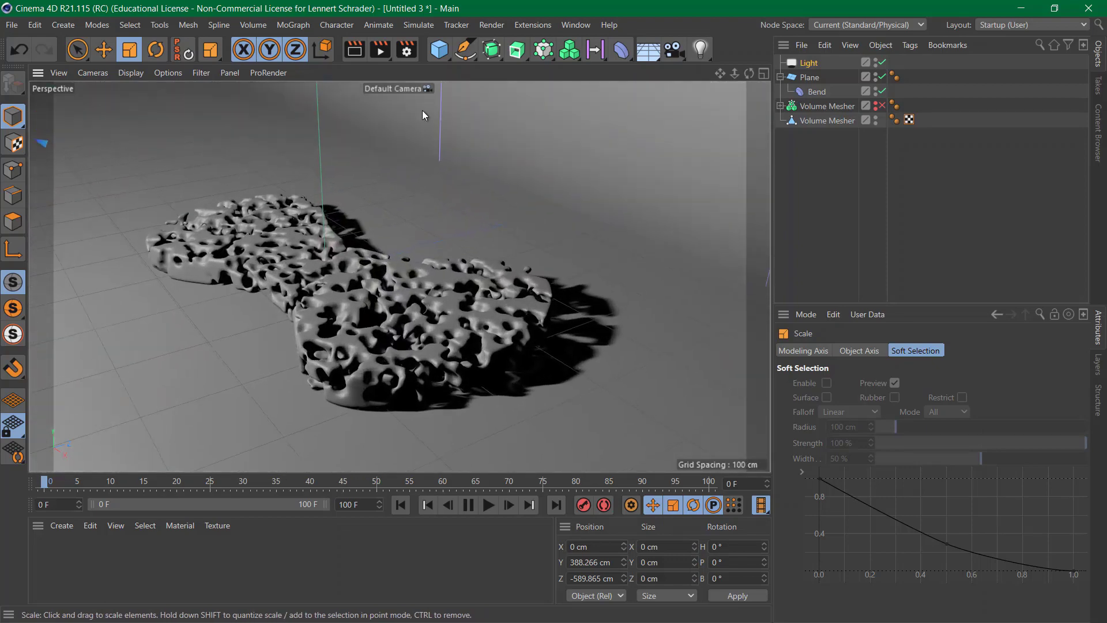
pyautogui.click(352, 56)
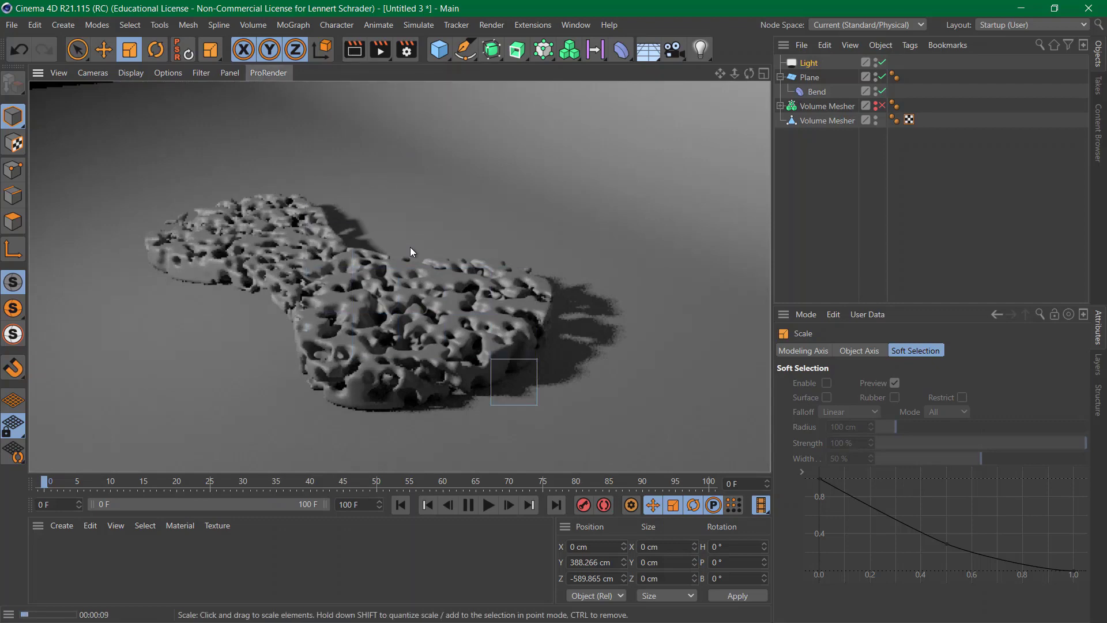
pyautogui.keyDown('alt'); pyautogui.moveTo(469, 282); pyautogui.dragTo(306, 295, button='right'); pyautogui.keyUp('alt')
# Scale the light up to a large emitting area and render a close-up of the object to check its shadows
pyautogui.press('r')
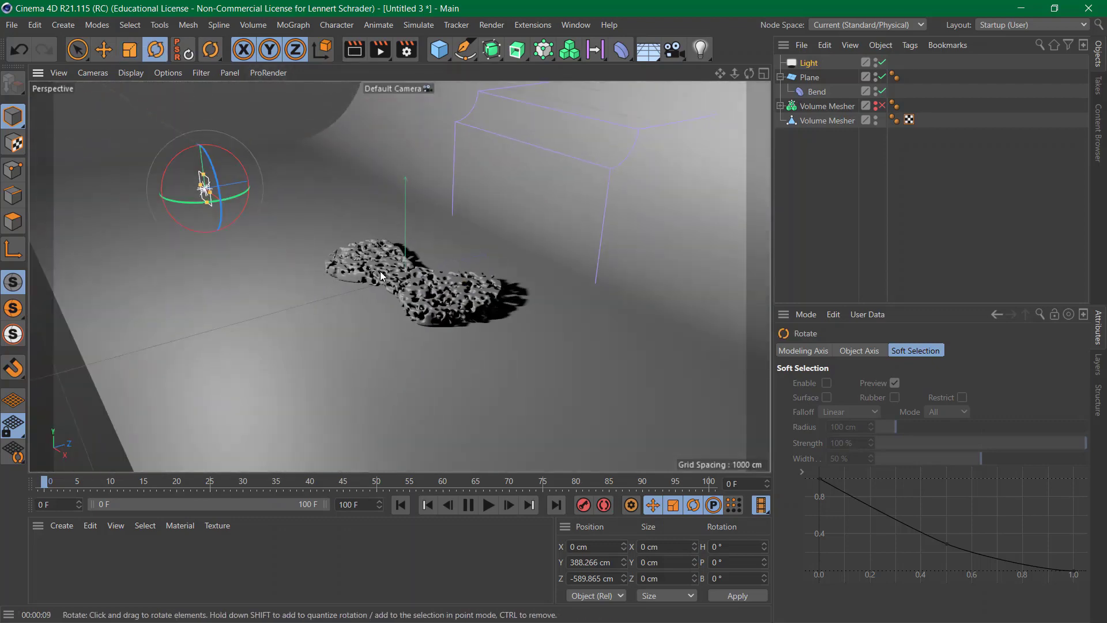
pyautogui.press('t')
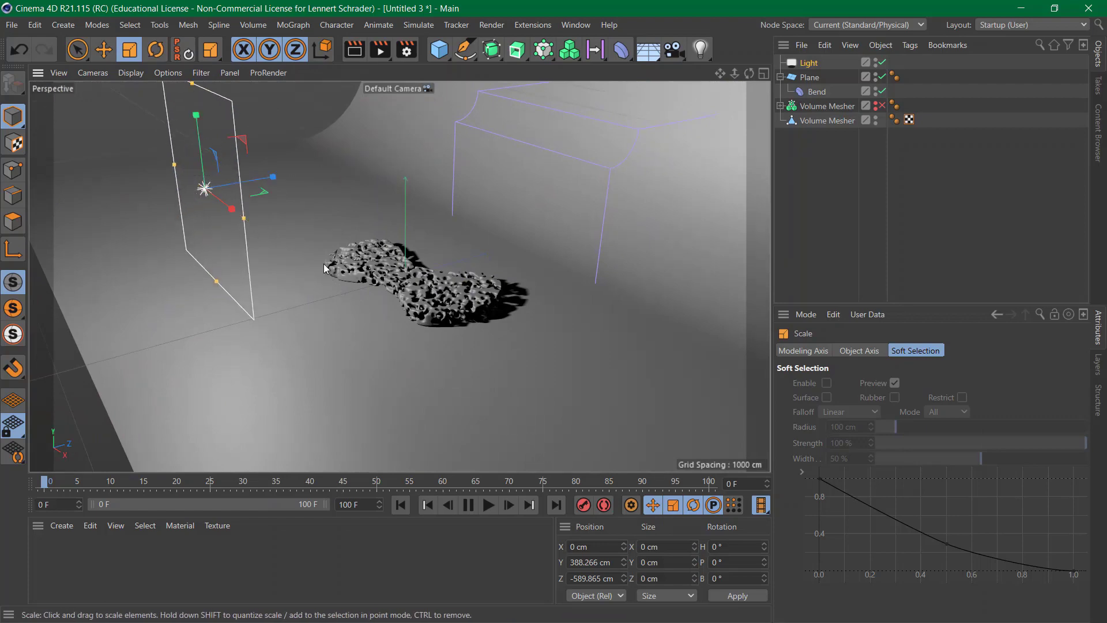
pyautogui.keyDown('alt'); pyautogui.moveTo(481, 297); pyautogui.dragTo(594, 268, button='right'); pyautogui.keyUp('alt')
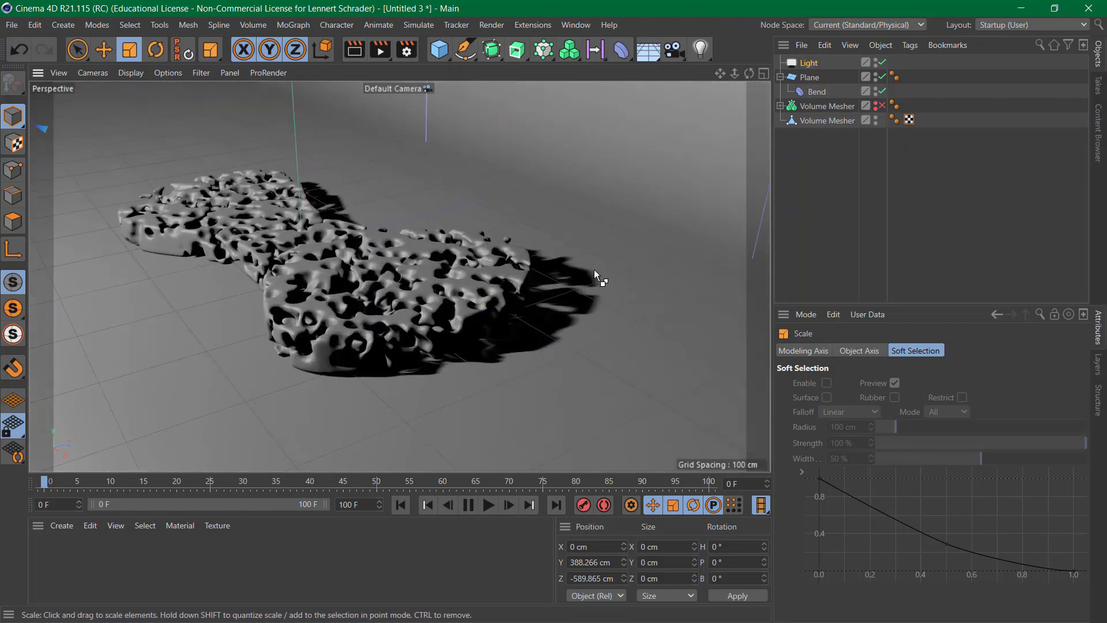
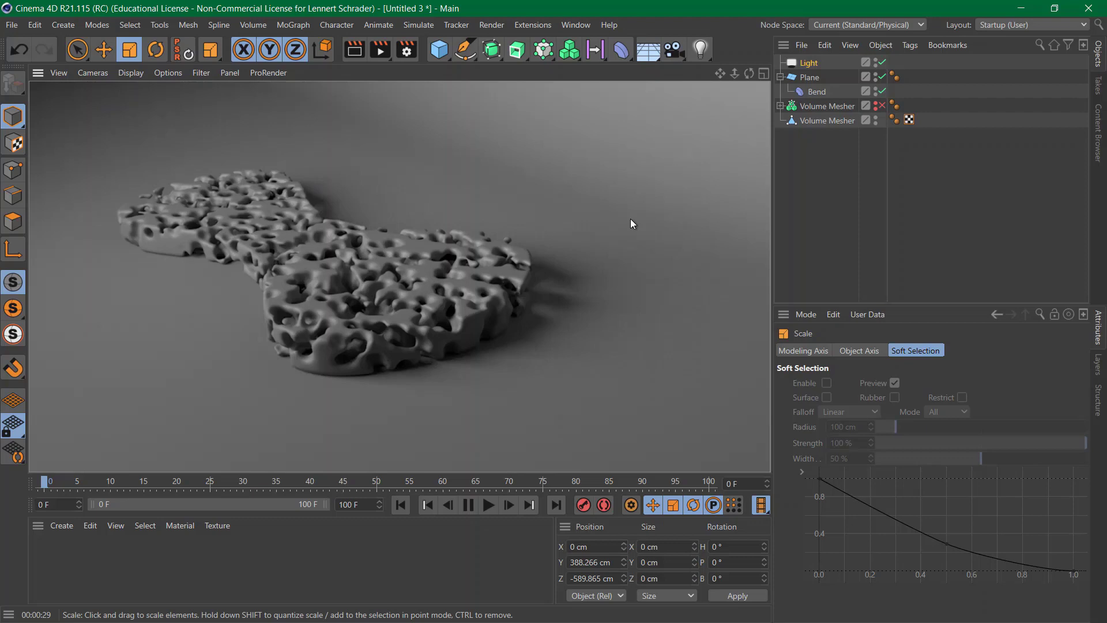
# Move the light sideways to about X -513 cm and rotate it toward the volume-mesh object
pyautogui.keyDown('alt'); pyautogui.moveTo(485, 223); pyautogui.dragTo(260, 263, button='right'); pyautogui.keyUp('alt')
pyautogui.keyDown('alt'); pyautogui.moveTo(400, 277); pyautogui.dragTo(462, 290, button='middle'); pyautogui.keyUp('alt')
pyautogui.press('e')
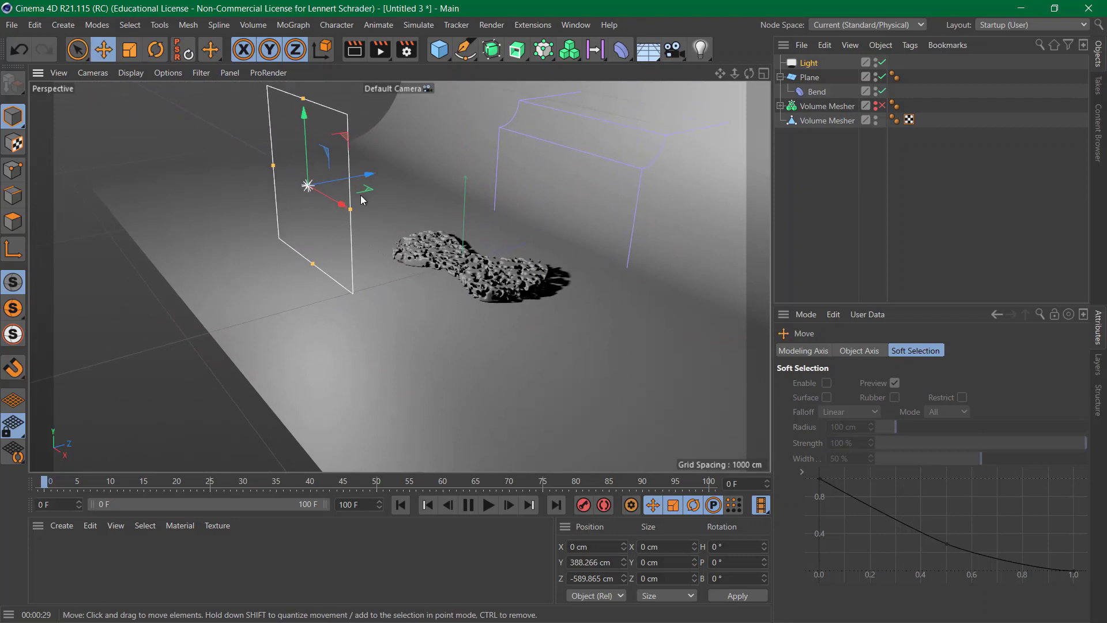
pyautogui.moveTo(348, 204); pyautogui.dragTo(223, 227)
pyautogui.press('r')
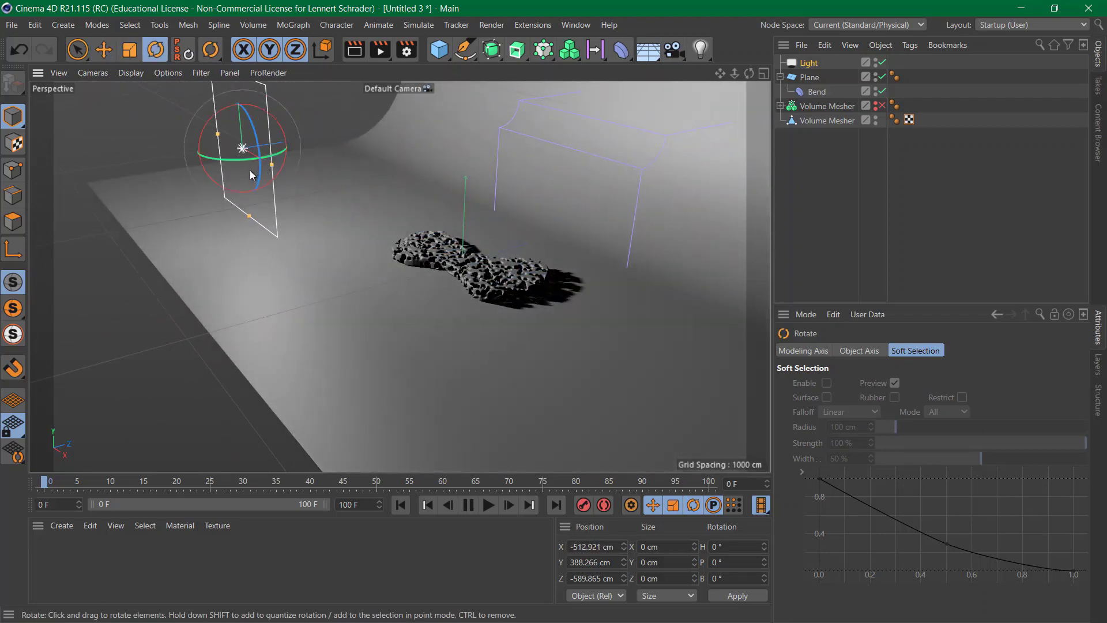
pyautogui.moveTo(250, 171); pyautogui.dragTo(265, 150)
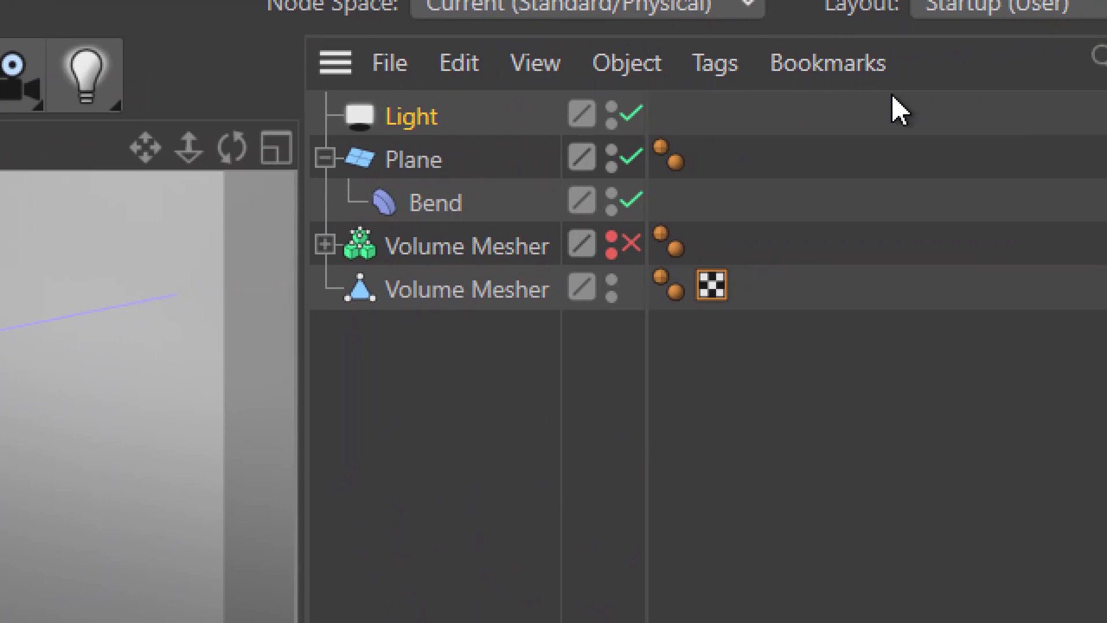
# Add a Target tag to the light and assign the polygon Volume Mesher as its target object
pyautogui.rightClick(429, 125)
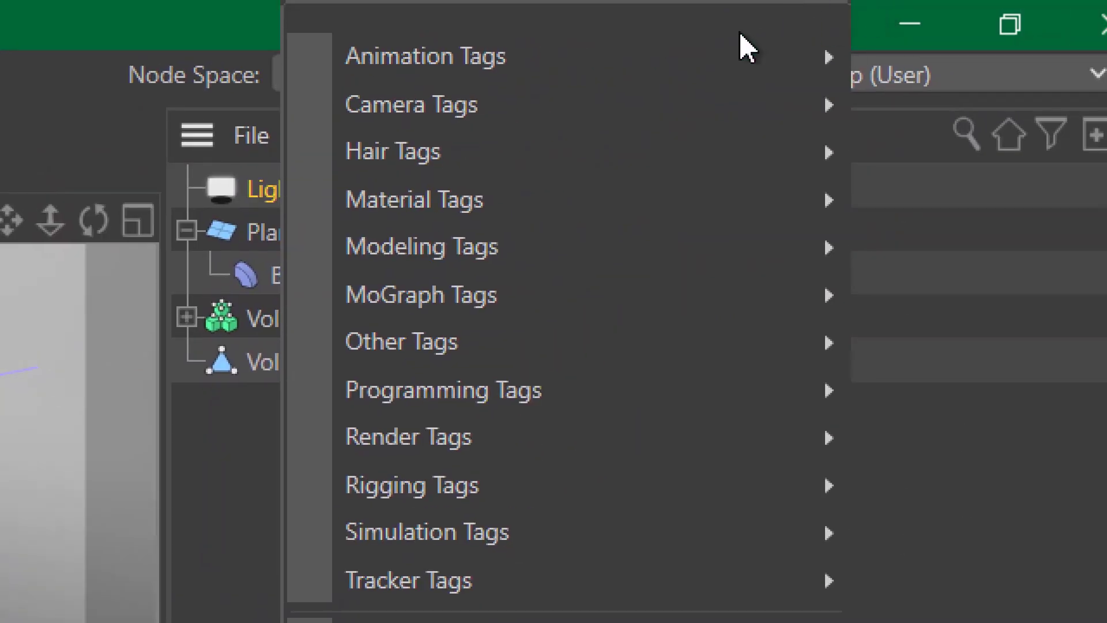
pyautogui.moveTo(872, 0)
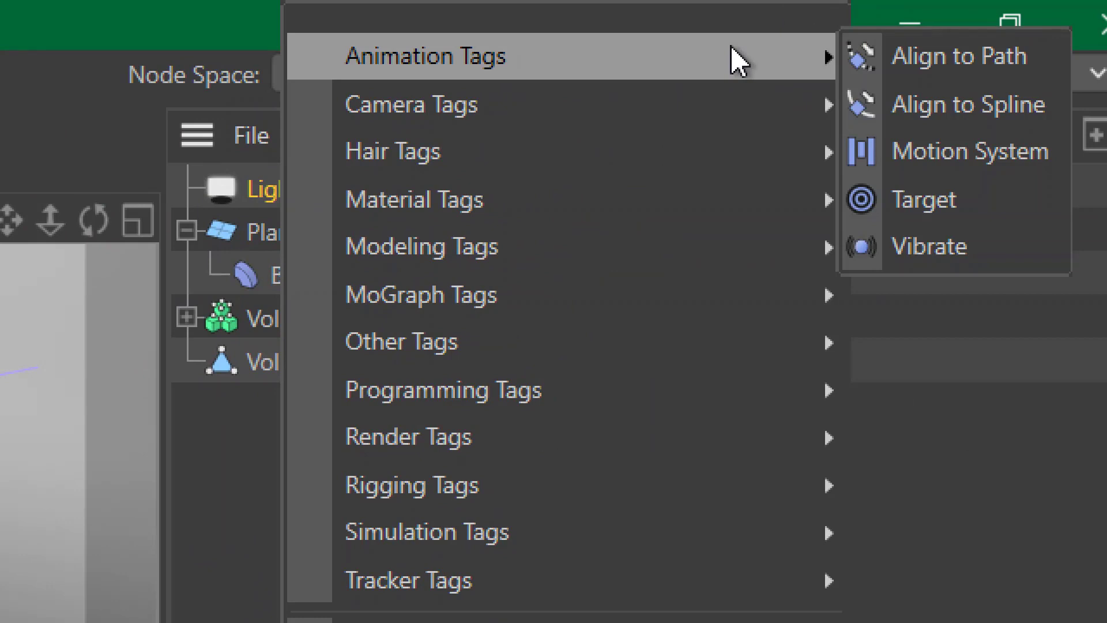
pyautogui.click(925, 201)
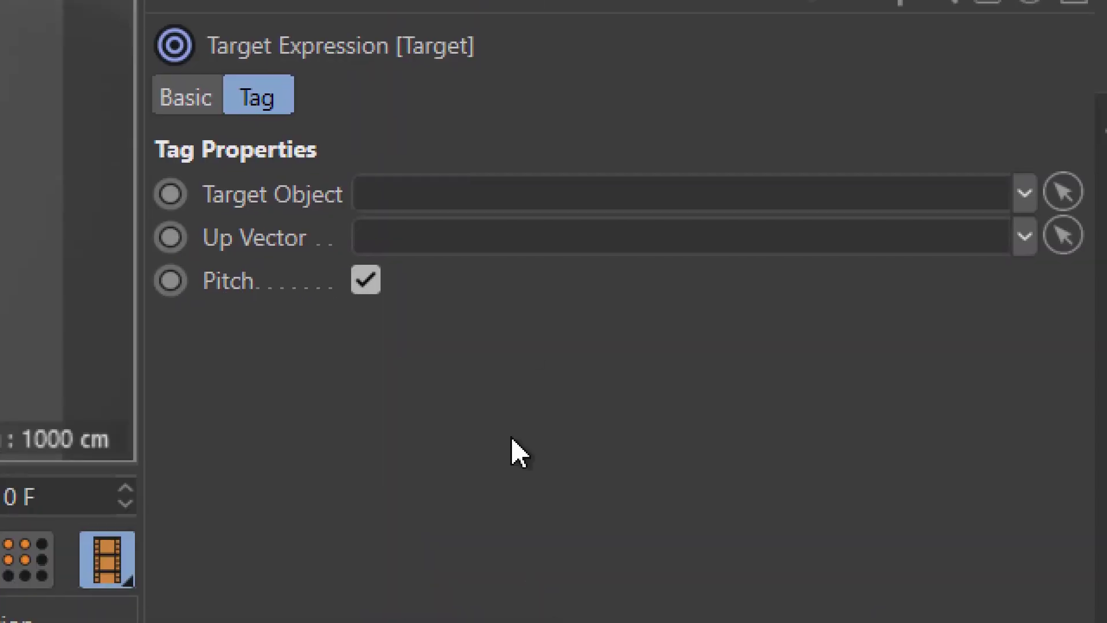
pyautogui.click(1038, 185)
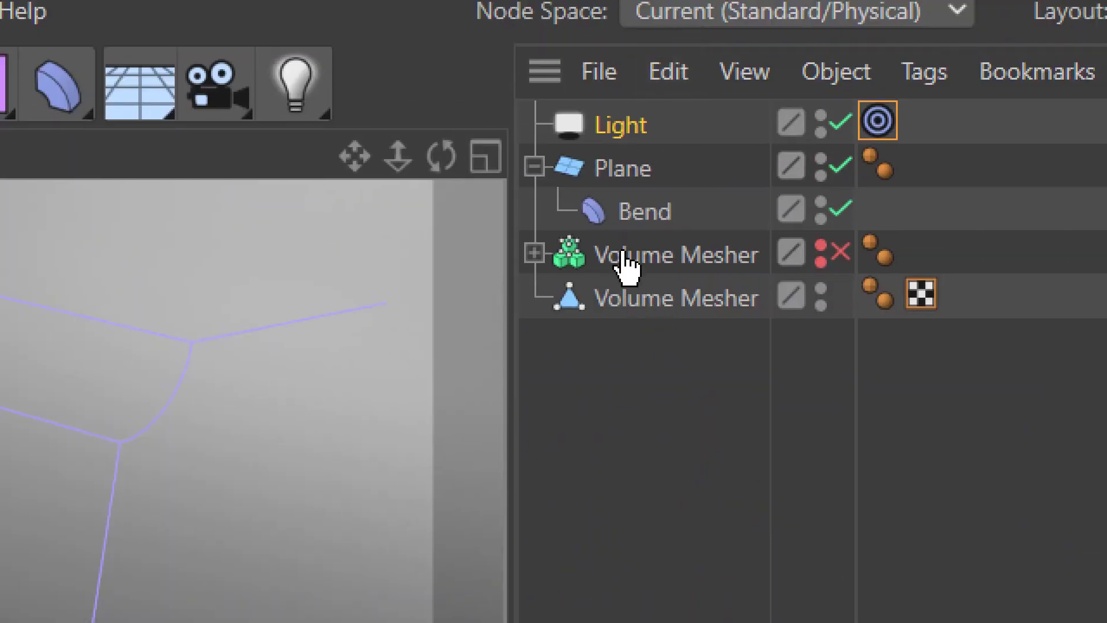
pyautogui.click(636, 310)
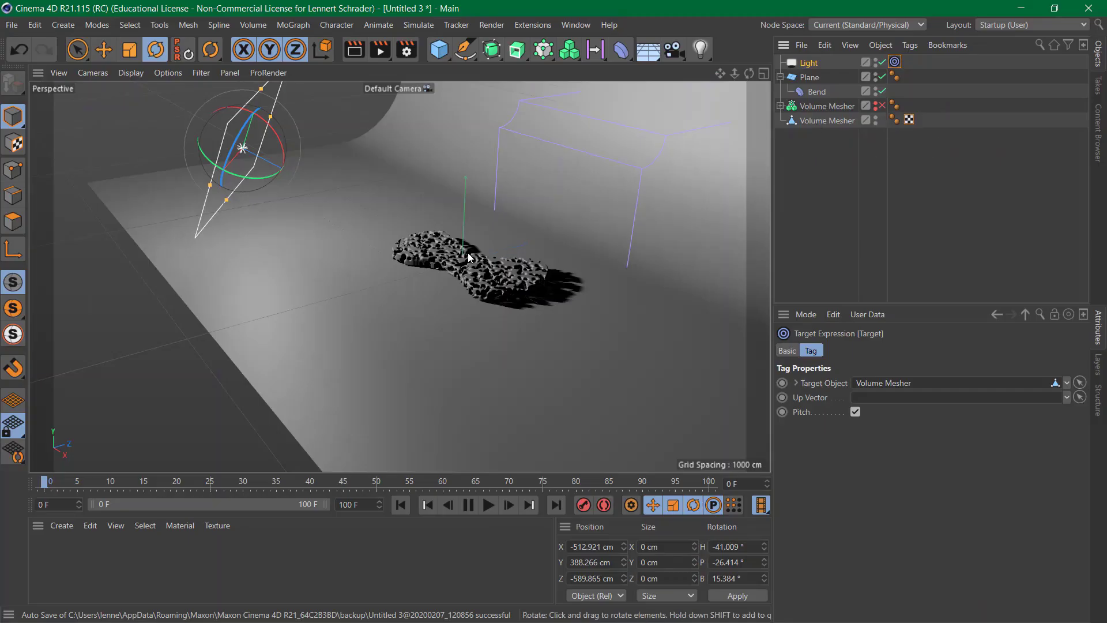
# Move the volume-mesh object to test whether the light tracks it, and undo the move
pyautogui.click(468, 259)
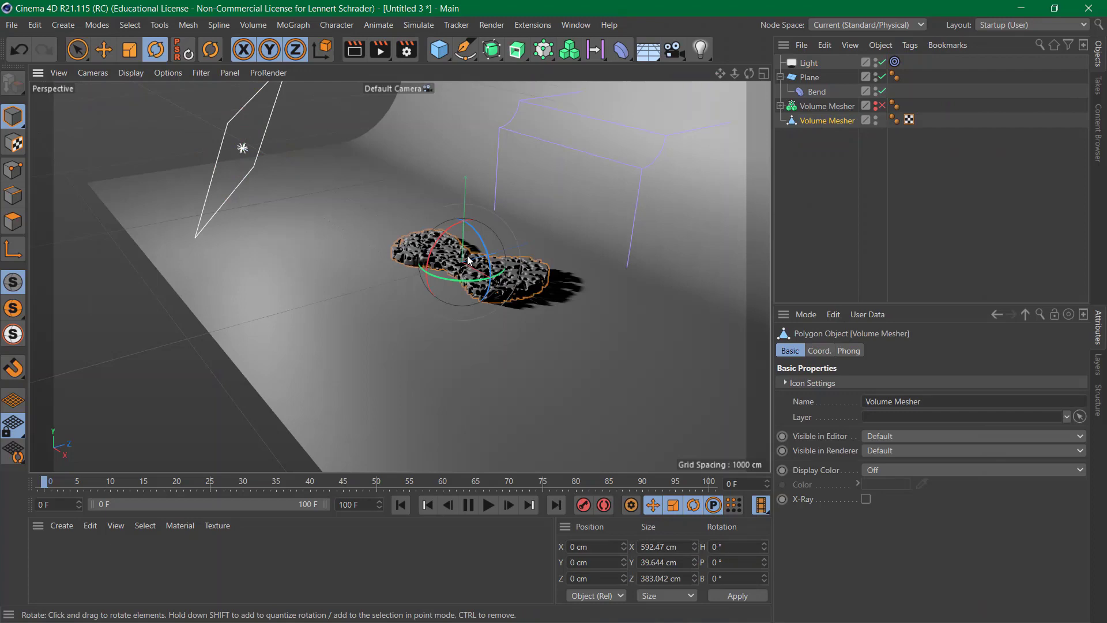
pyautogui.click(104, 49)
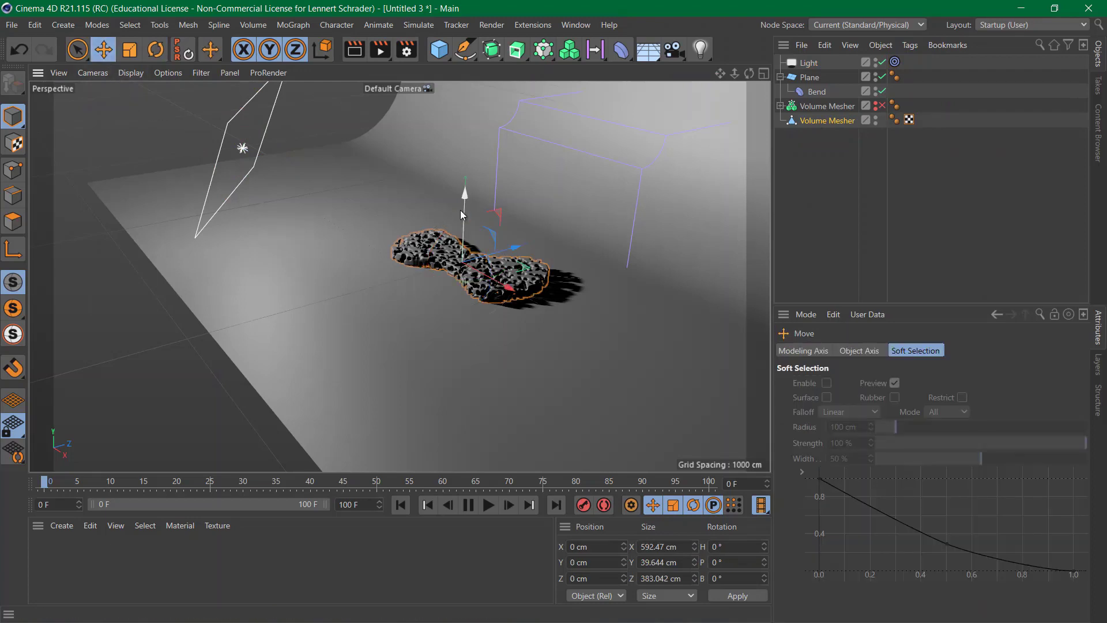
pyautogui.moveTo(460, 210); pyautogui.dragTo(534, 355)
pyautogui.hotkey('ctrl', 'z')
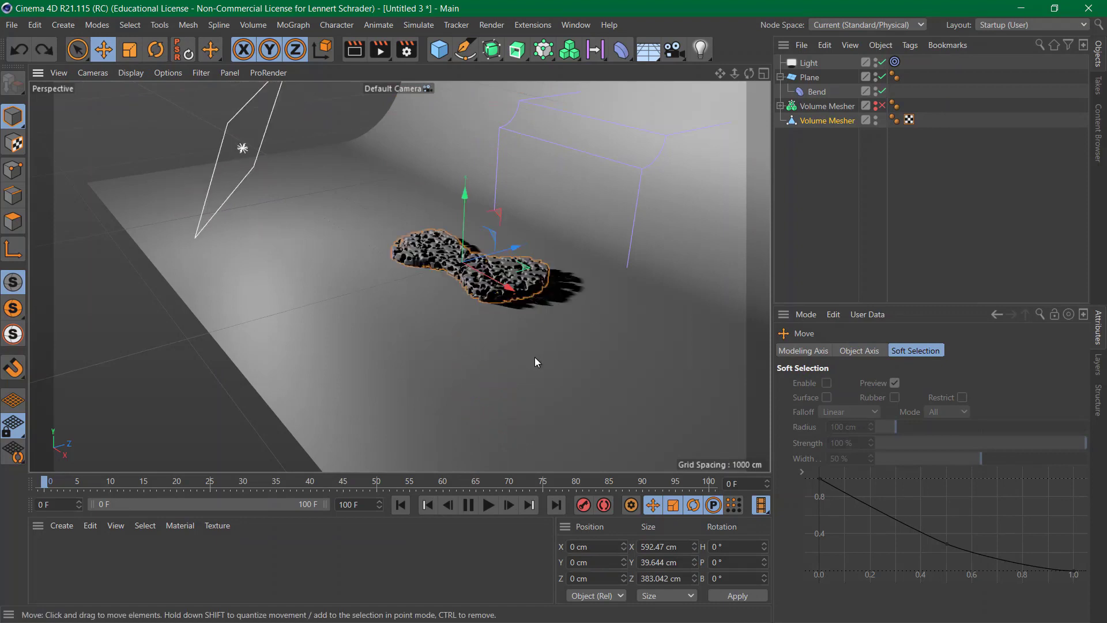
# Move the targeted light farther out and up, to about X -958 cm, Y 871 cm and Z -518 cm
pyautogui.click(802, 64)
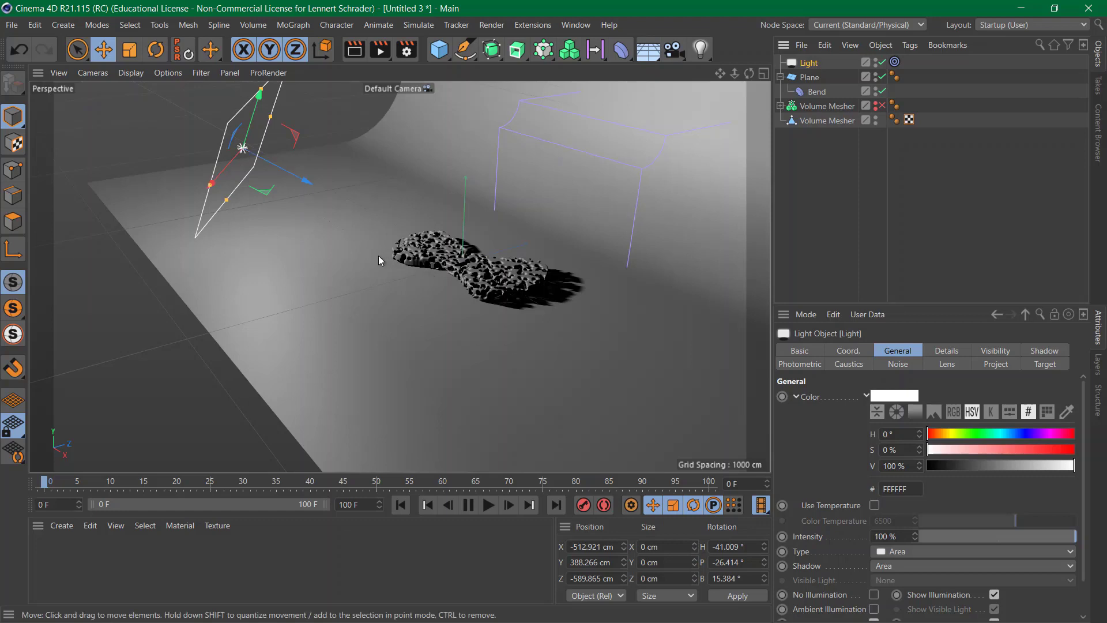
pyautogui.moveTo(394, 262)
pyautogui.keyDown('ctrl'); pyautogui.mouseDown()
pyautogui.moveTo(546, 324)
pyautogui.moveTo(663, 336)
pyautogui.moveTo(628, 295)
pyautogui.moveTo(461, 267)
pyautogui.moveTo(708, 271)
pyautogui.moveTo(605, 242)
pyautogui.moveTo(408, 232)
pyautogui.moveTo(395, 253)
pyautogui.mouseUp(); pyautogui.keyUp('ctrl')
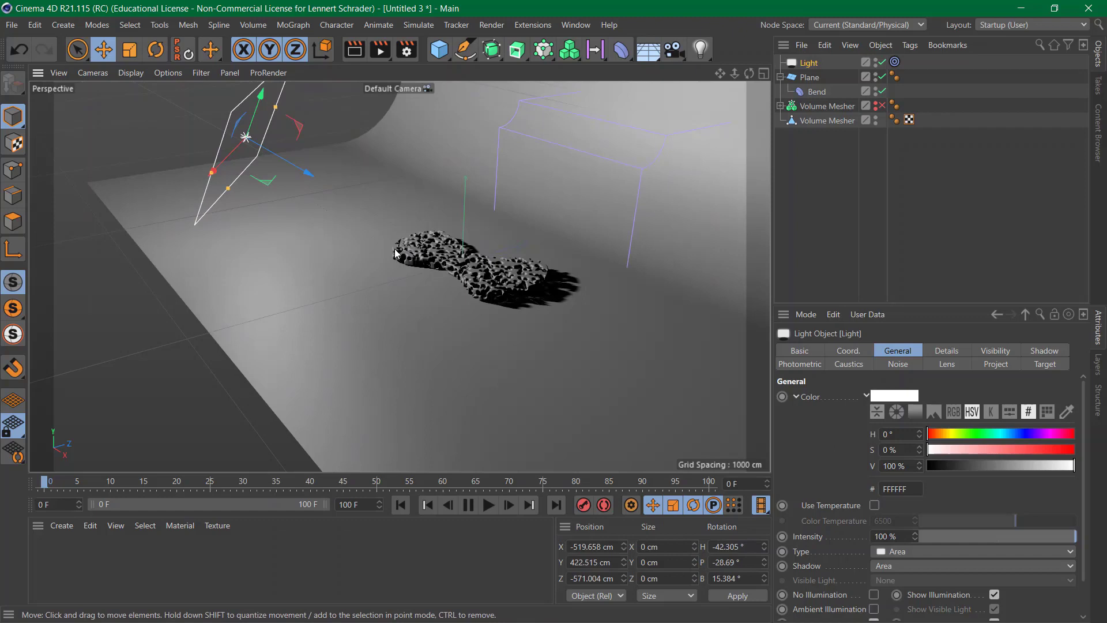
pyautogui.keyDown('alt'); pyautogui.moveTo(372, 220); pyautogui.dragTo(488, 274); pyautogui.keyUp('alt')
pyautogui.moveTo(551, 246)
pyautogui.mouseDown()
pyautogui.moveTo(354, 258)
pyautogui.moveTo(806, 217)
pyautogui.moveTo(710, 209)
pyautogui.moveTo(717, 221)
pyautogui.moveTo(399, 231)
pyautogui.moveTo(562, 206)
pyautogui.moveTo(518, 251)
pyautogui.moveTo(414, 220)
pyautogui.moveTo(229, 309)
pyautogui.moveTo(210, 266)
pyautogui.moveTo(224, 286)
pyautogui.moveTo(220, 330)
pyautogui.moveTo(237, 284)
pyautogui.moveTo(217, 258)
pyautogui.mouseUp()
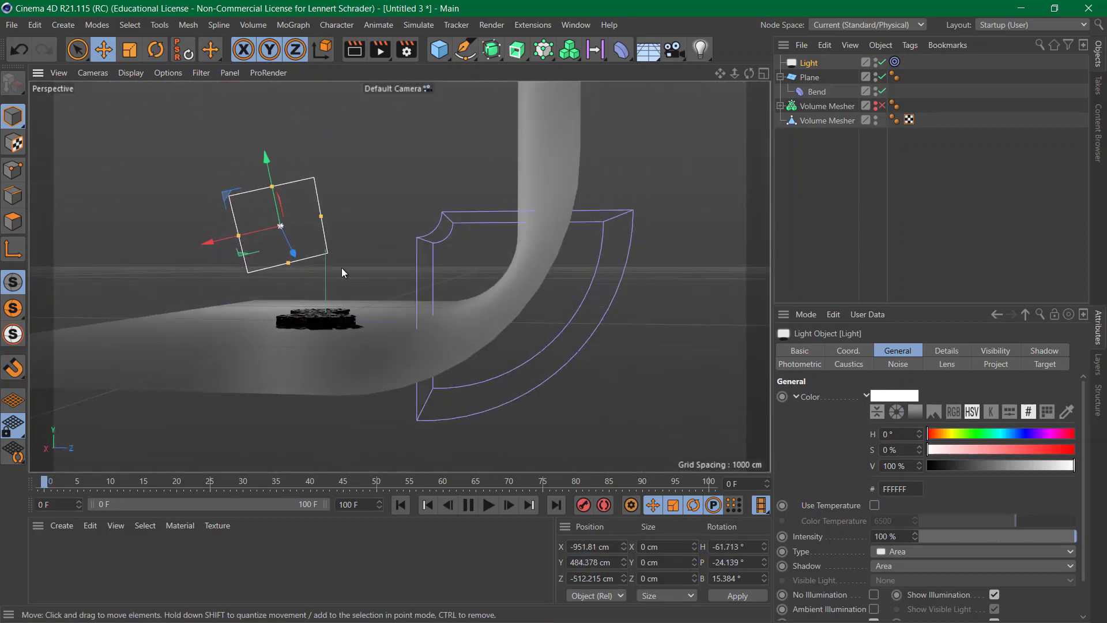
pyautogui.moveTo(345, 275); pyautogui.dragTo(344, 214)
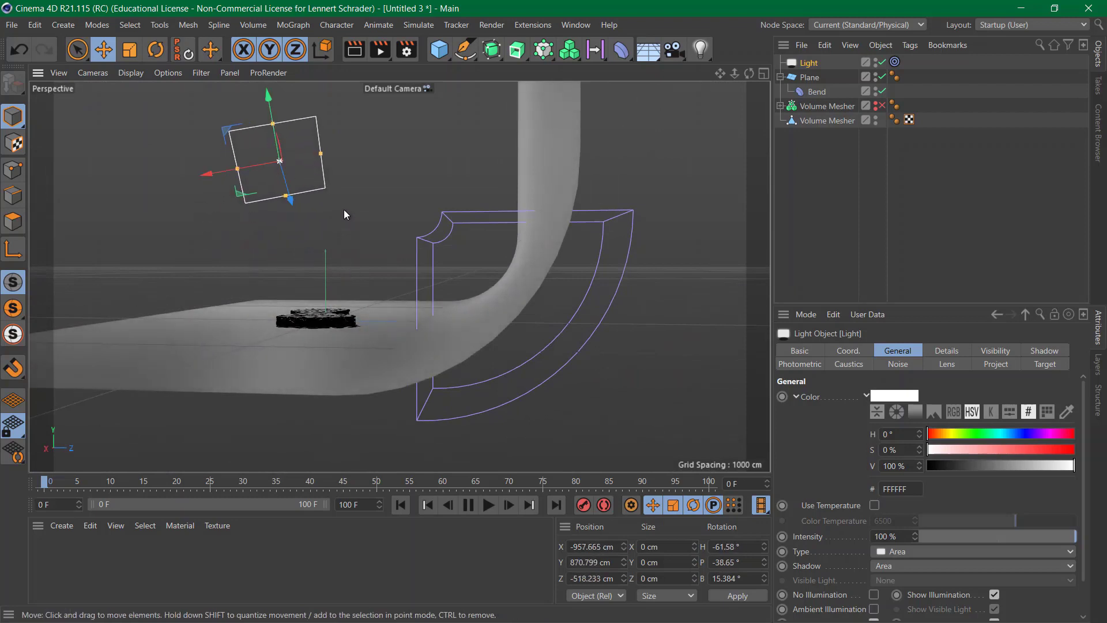
# Set the light's bank rotation (B) to 0° so that it stands level
pyautogui.doubleClick(744, 579)
pyautogui.write('0')
pyautogui.press('Return')
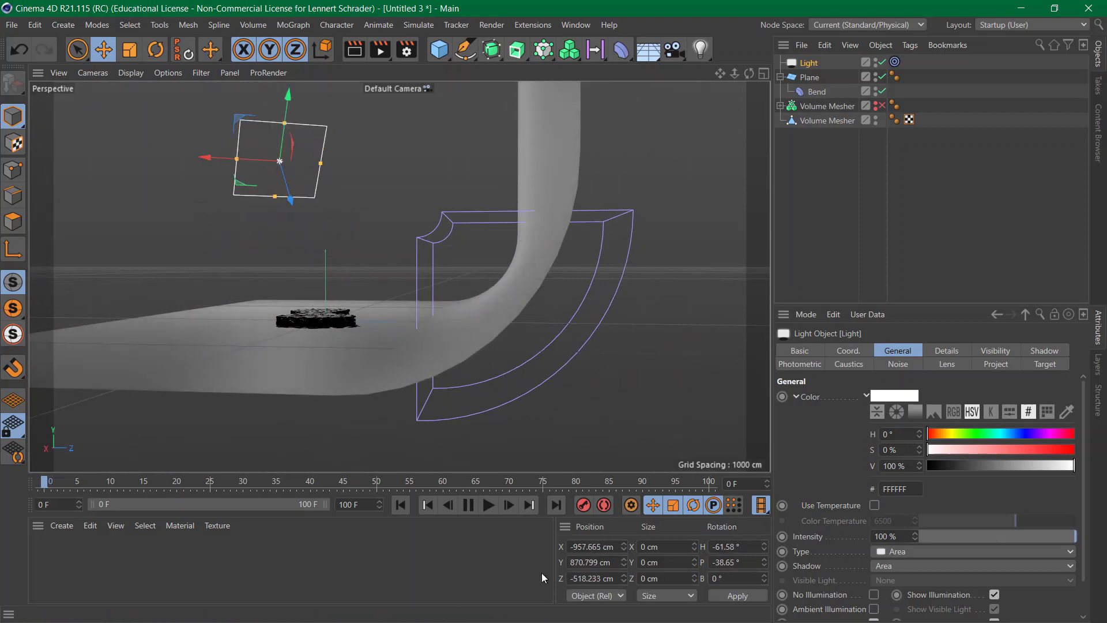
# Reposition the light in front of the backdrop, to about X -999 cm, Y 999 cm and Z -1069 cm
pyautogui.keyDown('alt'); pyautogui.moveTo(303, 277); pyautogui.dragTo(245, 286); pyautogui.keyUp('alt')
pyautogui.keyDown('alt'); pyautogui.moveTo(316, 229); pyautogui.dragTo(303, 346); pyautogui.keyUp('alt')
pyautogui.keyDown('alt'); pyautogui.moveTo(403, 196); pyautogui.dragTo(323, 156); pyautogui.keyUp('alt')
pyautogui.keyDown('alt'); pyautogui.moveTo(326, 230); pyautogui.dragTo(455, 336); pyautogui.keyUp('alt')
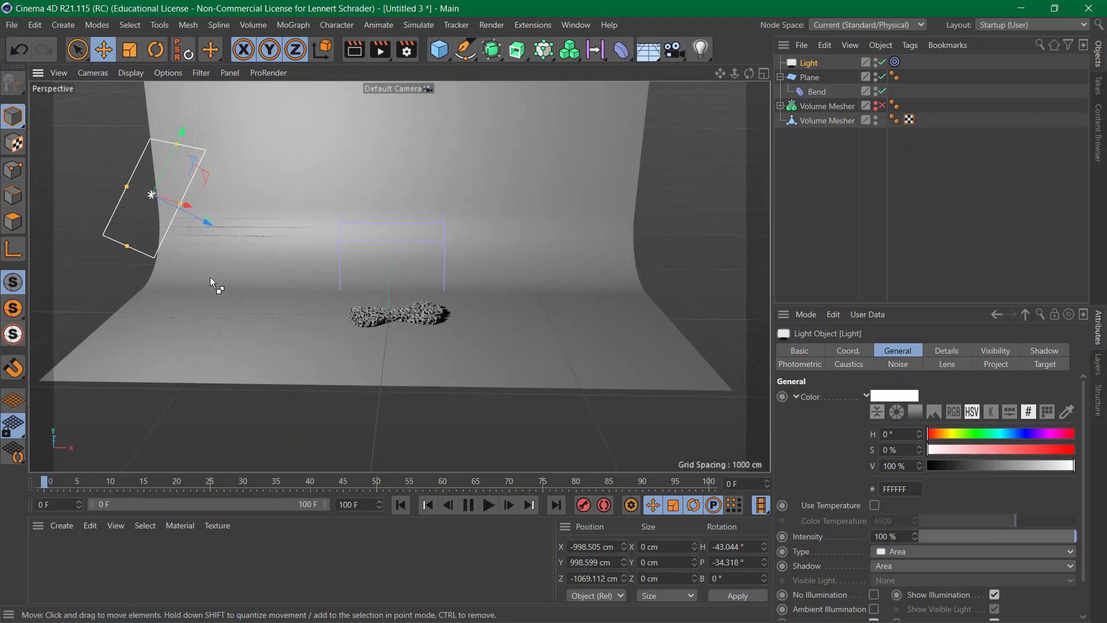
# Duplicate the area light to the opposite side of the backdrop and enlarge the copy to about 856 × 856 cm
pyautogui.keyDown('ctrl'); pyautogui.moveTo(210, 277); pyautogui.dragTo(737, 302); pyautogui.keyUp('ctrl')
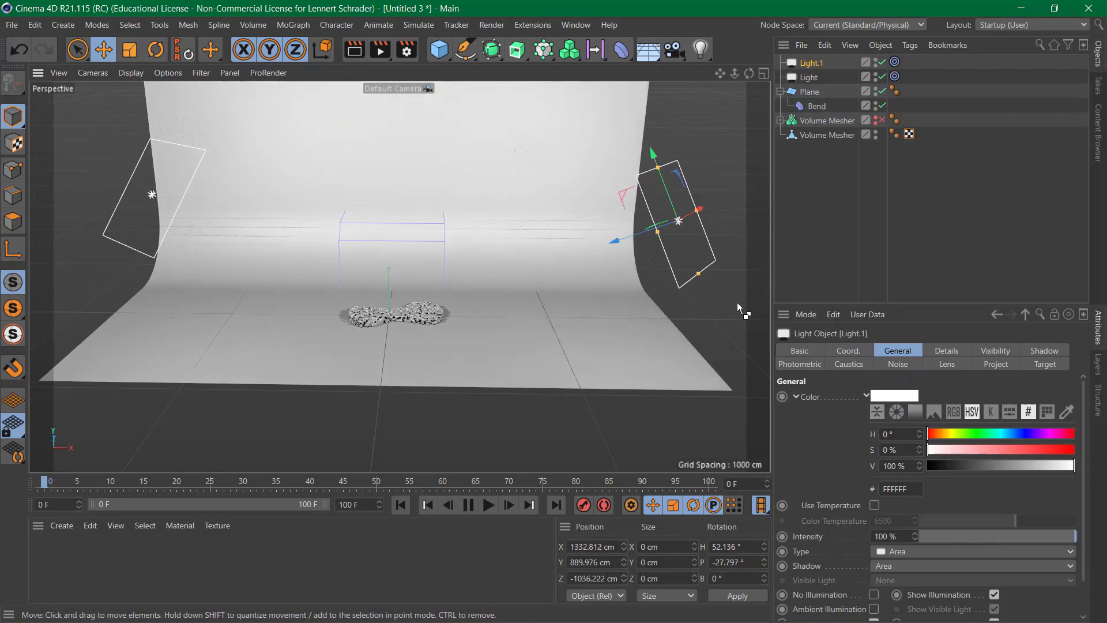
pyautogui.keyDown('alt'); pyautogui.moveTo(727, 301); pyautogui.dragTo(744, 202); pyautogui.keyUp('alt')
pyautogui.press('t')
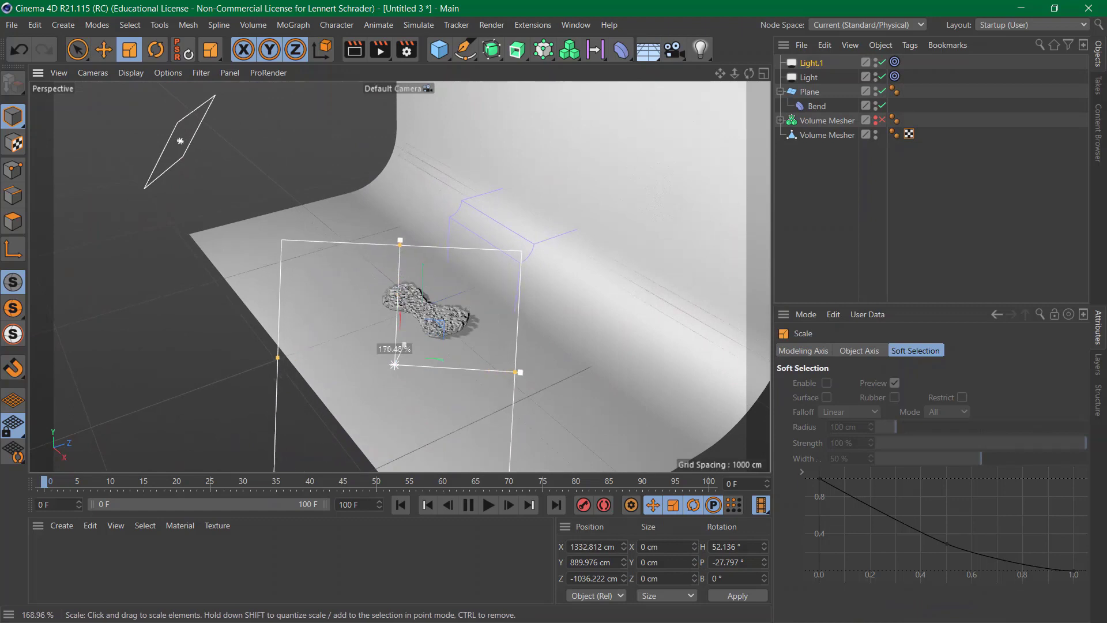
# Move the duplicated light farther out beside the backdrop, to about X 1843 cm, Y 695 cm and Z -209 cm
pyautogui.press('e')
pyautogui.keyDown('alt'); pyautogui.moveTo(325, 369); pyautogui.dragTo(575, 332); pyautogui.keyUp('alt')
pyautogui.keyDown('alt'); pyautogui.moveTo(403, 337); pyautogui.dragTo(527, 330); pyautogui.keyUp('alt')
pyautogui.moveTo(393, 309)
pyautogui.keyDown('alt'); pyautogui.mouseDown()
pyautogui.moveTo(408, 381)
pyautogui.moveTo(400, 324)
pyautogui.mouseUp(); pyautogui.keyUp('alt')
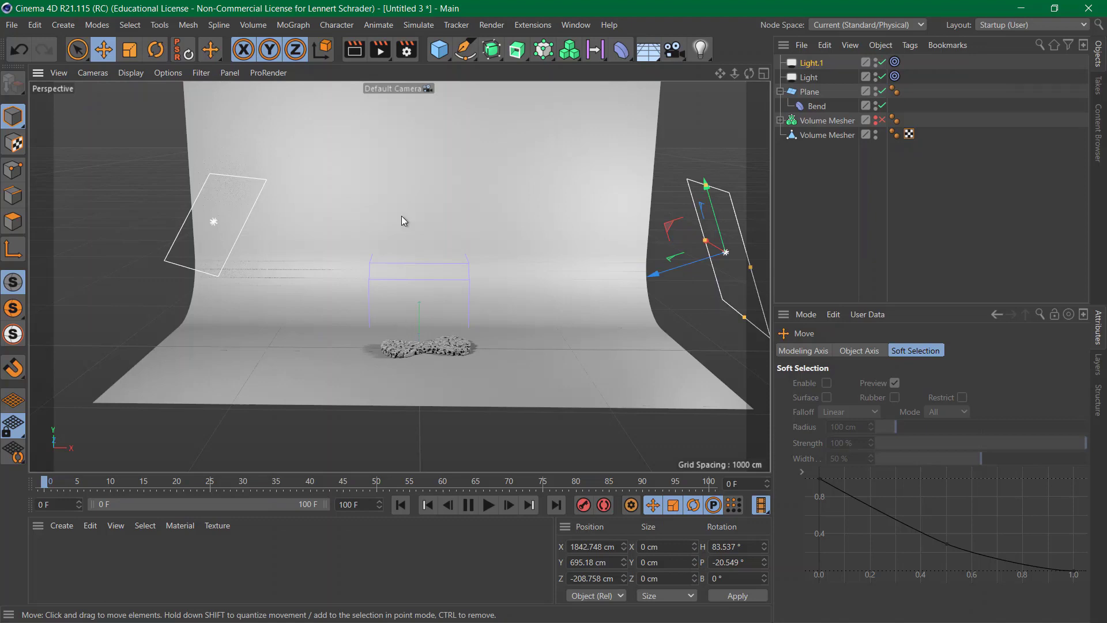
# Set the falloff of both area lights together to Inverse Square (Physically Accurate)
pyautogui.keyDown('ctrl'); pyautogui.click(809, 79); pyautogui.keyUp('ctrl')
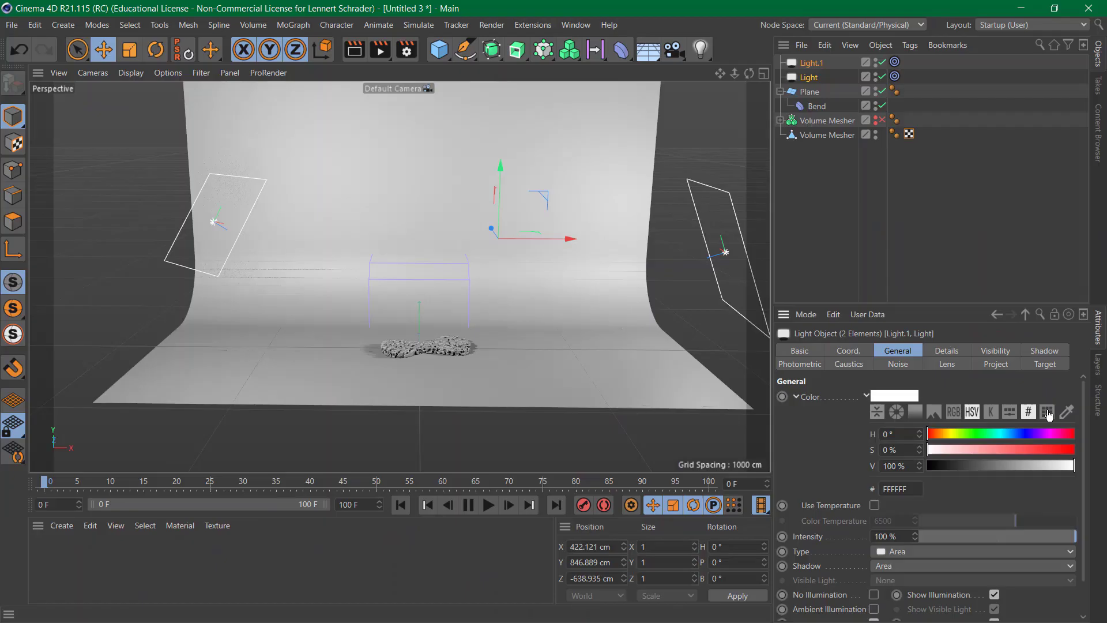
pyautogui.click(959, 352)
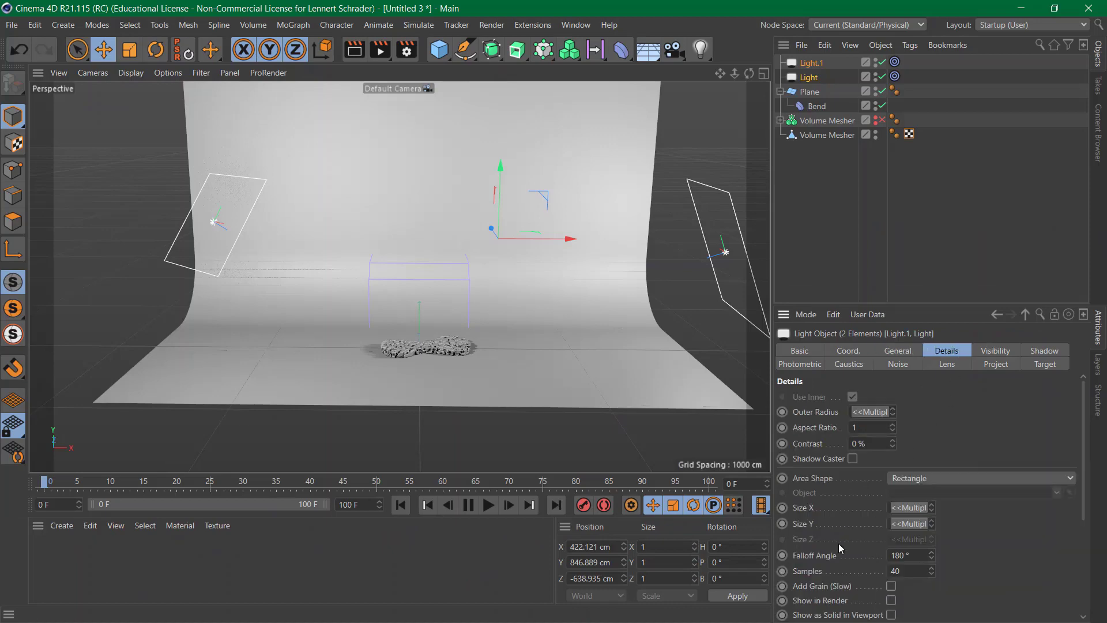
pyautogui.scroll(-5, 839, 543)
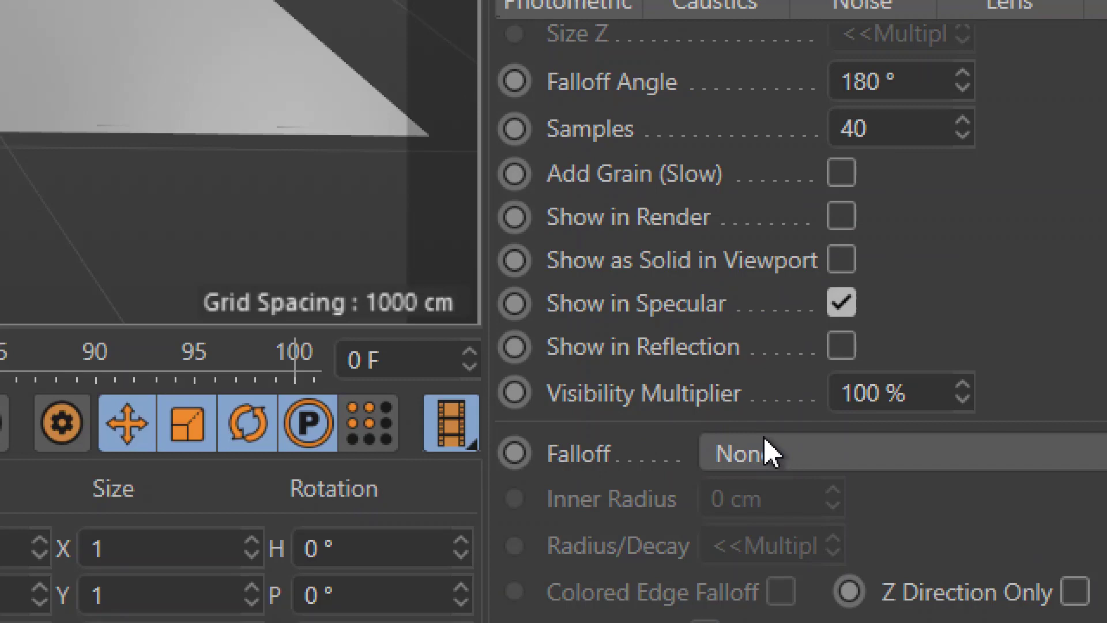
pyautogui.click(750, 453)
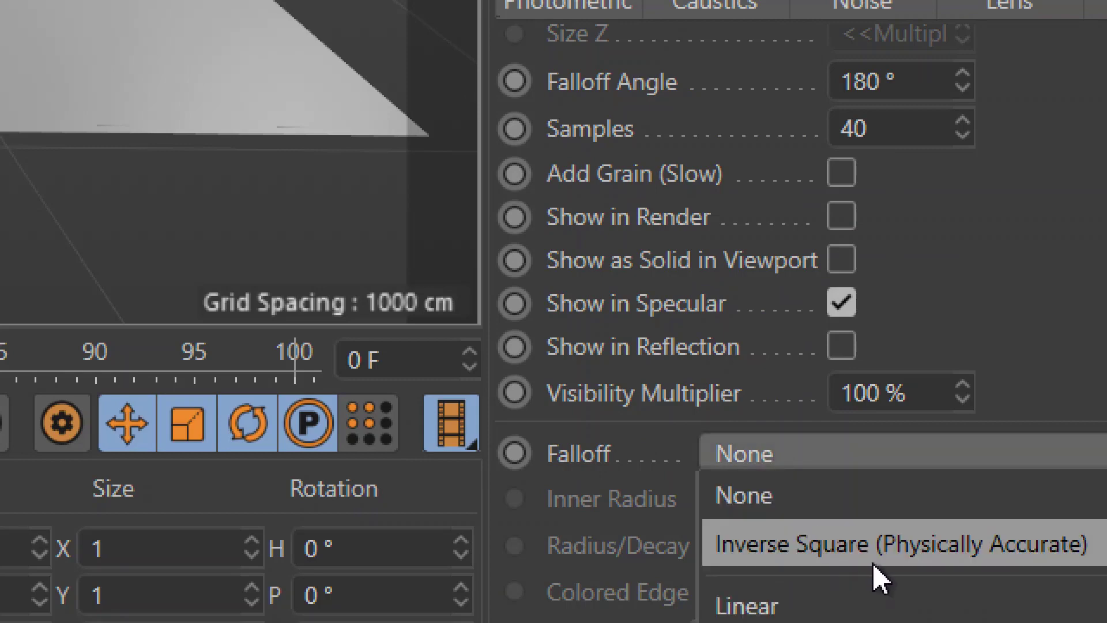
pyautogui.click(877, 544)
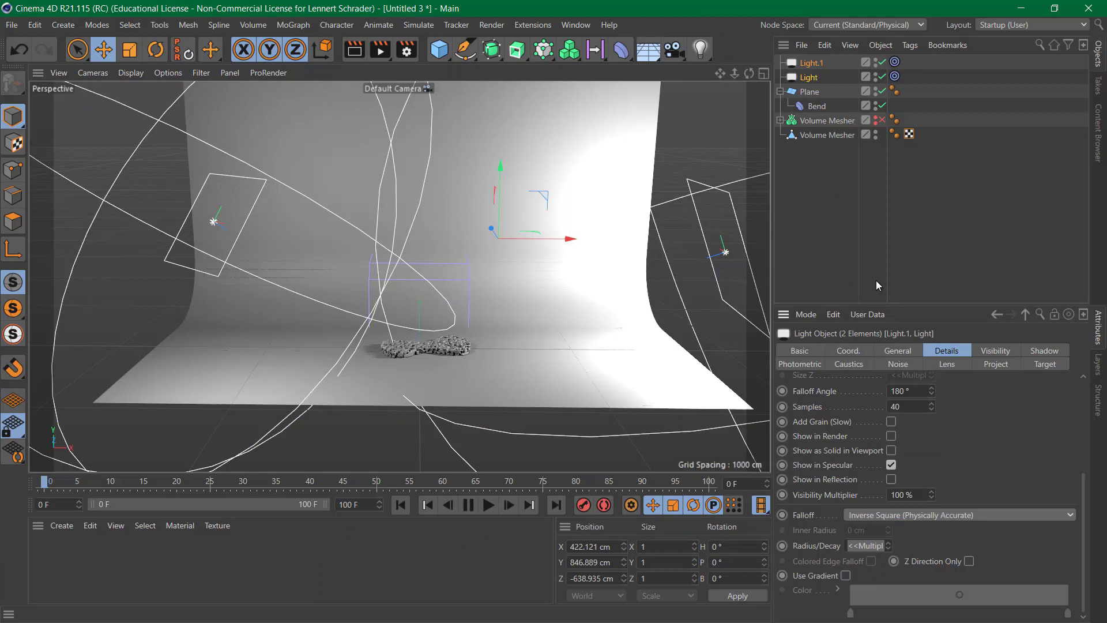
pyautogui.click(876, 280)
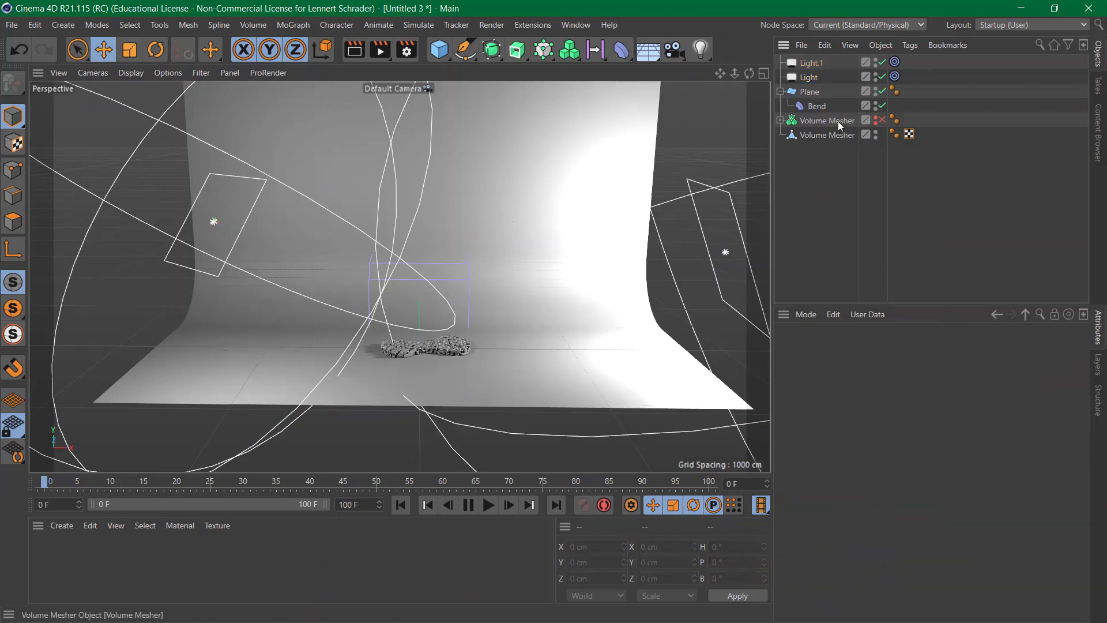
# Shrink the falloff radius of each area light to a small sphere just around the light itself
pyautogui.click(811, 64)
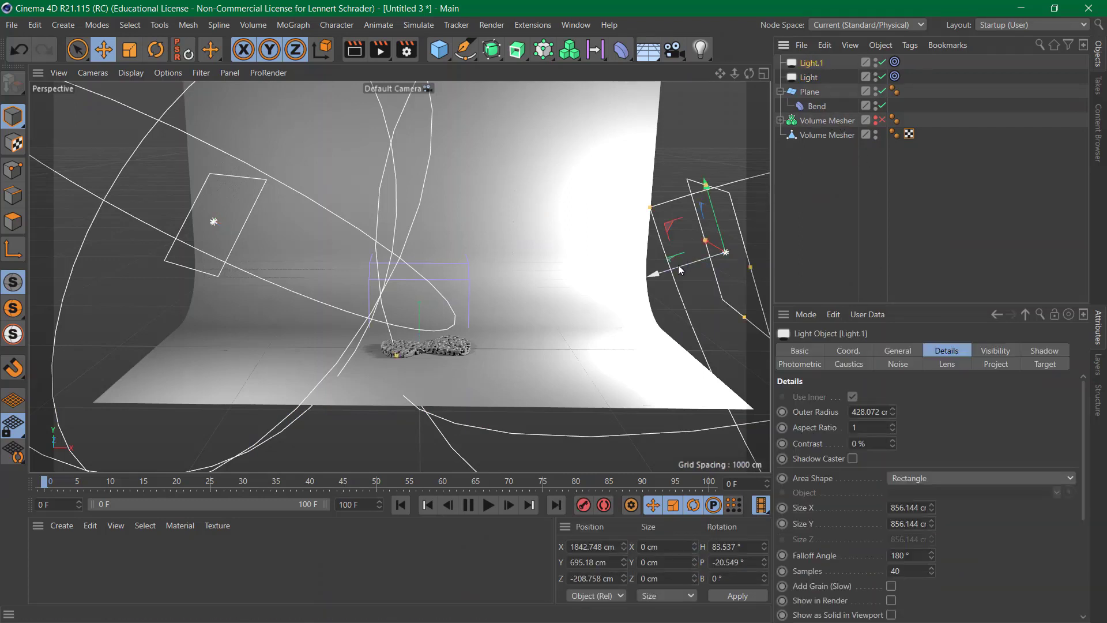
pyautogui.moveTo(678, 265); pyautogui.dragTo(670, 238)
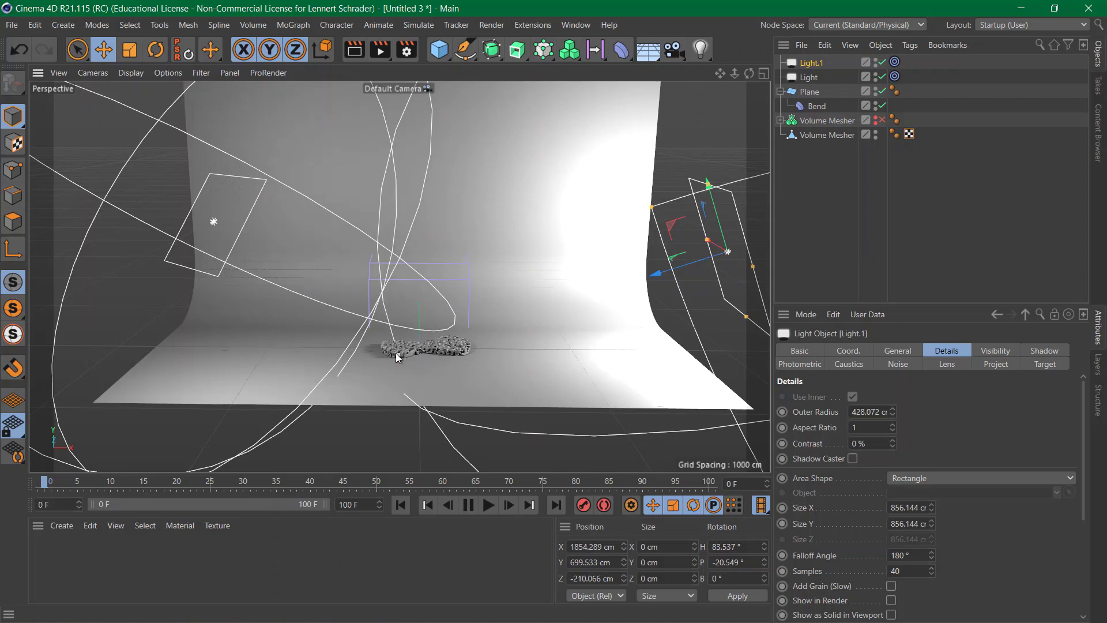
pyautogui.moveTo(398, 354); pyautogui.dragTo(658, 274)
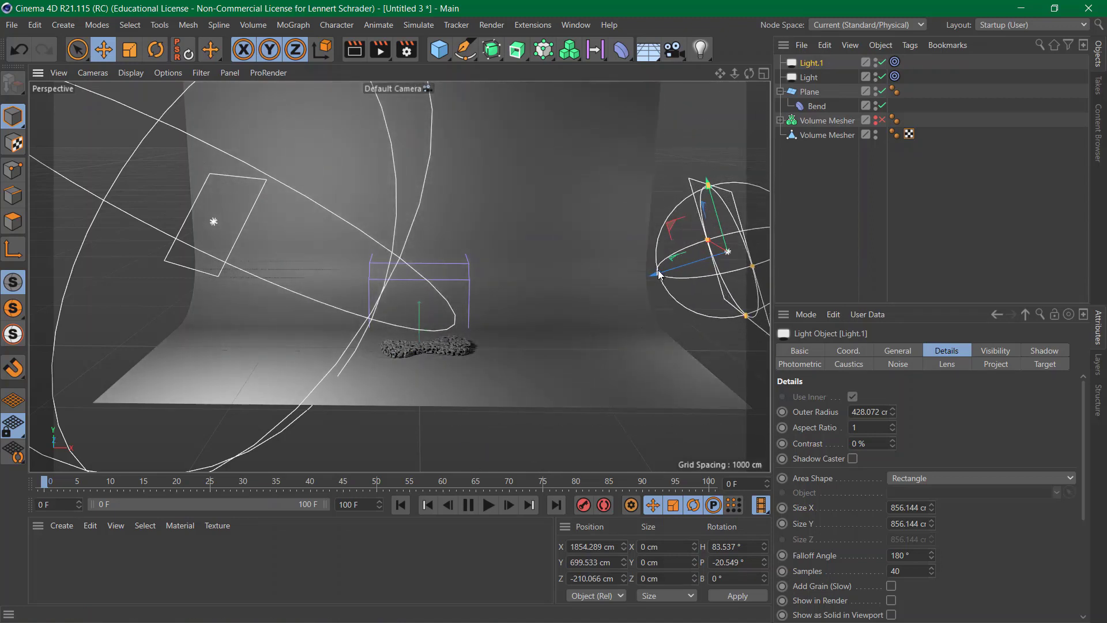
pyautogui.click(815, 77)
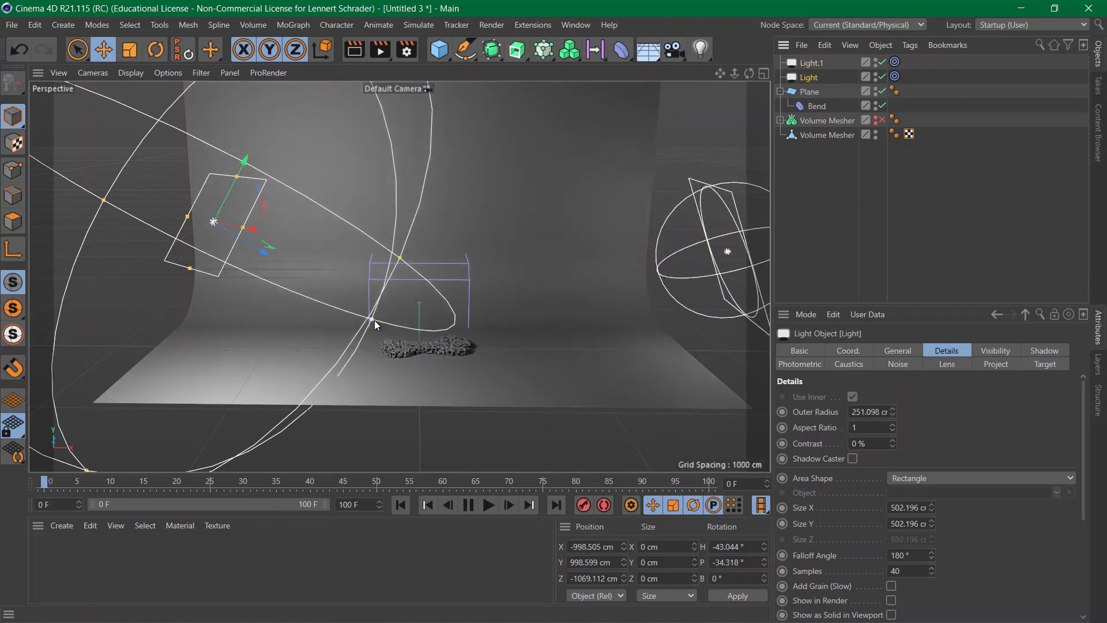
pyautogui.moveTo(374, 320); pyautogui.dragTo(234, 293)
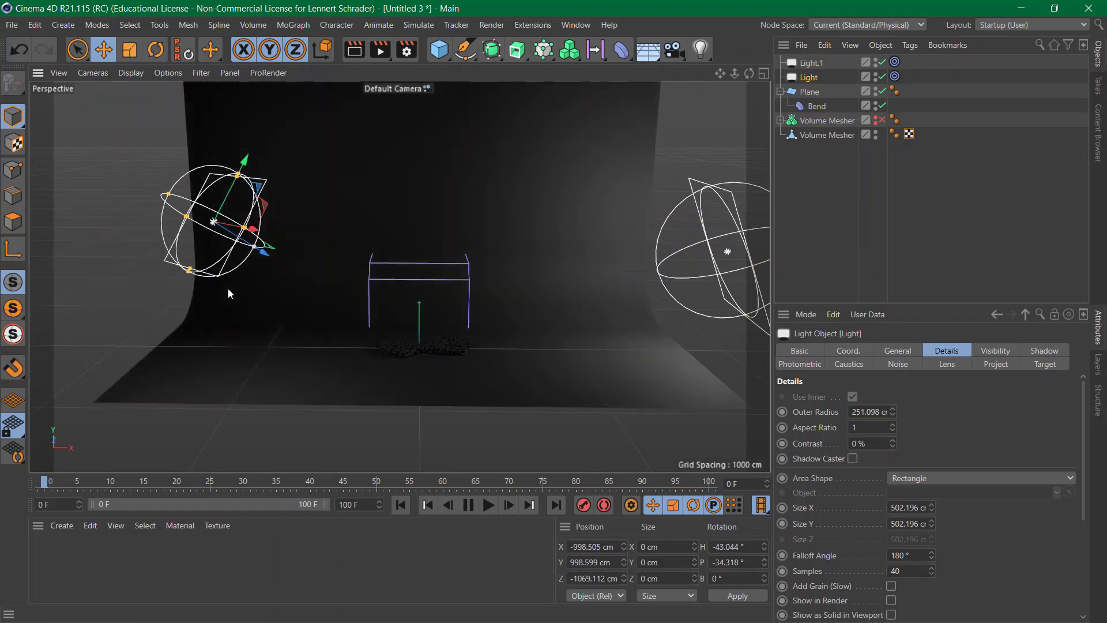
pyautogui.keyDown('shift'); pyautogui.click(813, 64); pyautogui.keyUp('shift')
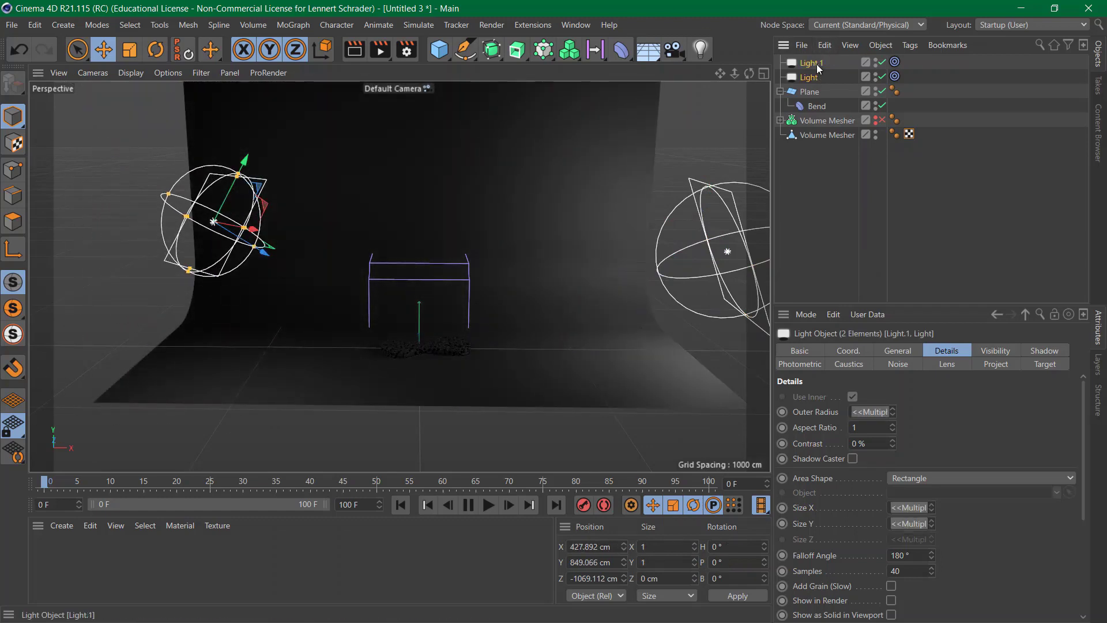
pyautogui.click(967, 90)
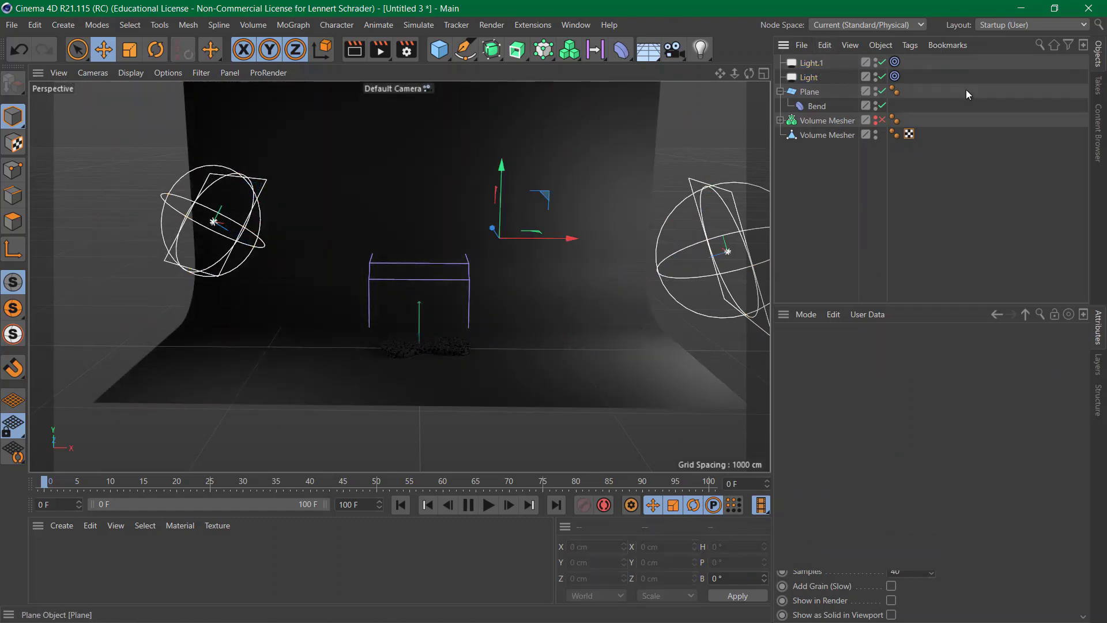
# Raise the intensity of the original area light to about 647 %
pyautogui.click(809, 77)
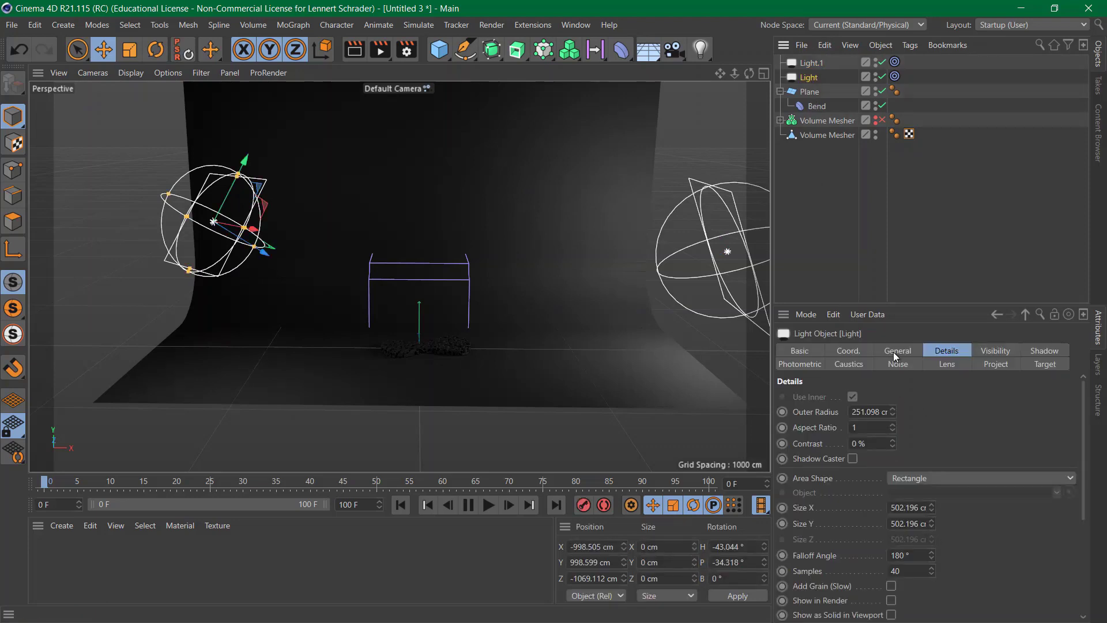
pyautogui.click(896, 351)
pyautogui.moveTo(915, 536); pyautogui.dragTo(921, 477)
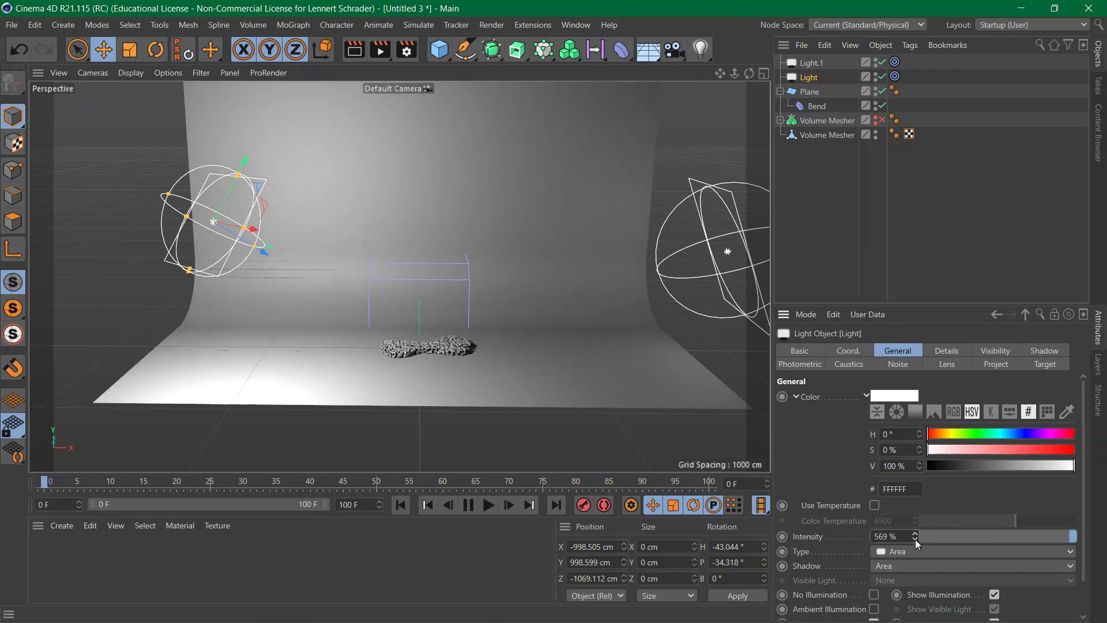
pyautogui.moveTo(916, 539)
pyautogui.mouseDown()
pyautogui.moveTo(917, 469)
pyautogui.moveTo(916, 520)
pyautogui.mouseUp()
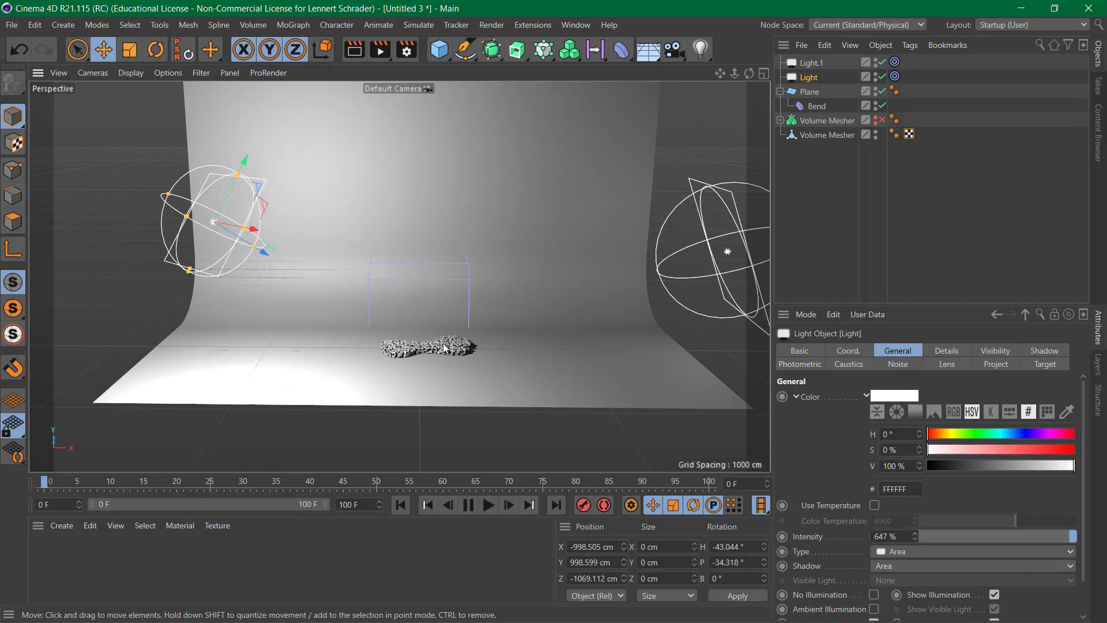
# Check the object's shading up close, and raise the duplicated light's intensity to about 413 %
pyautogui.keyDown('alt'); pyautogui.moveTo(443, 344); pyautogui.dragTo(600, 331, button='right'); pyautogui.keyUp('alt')
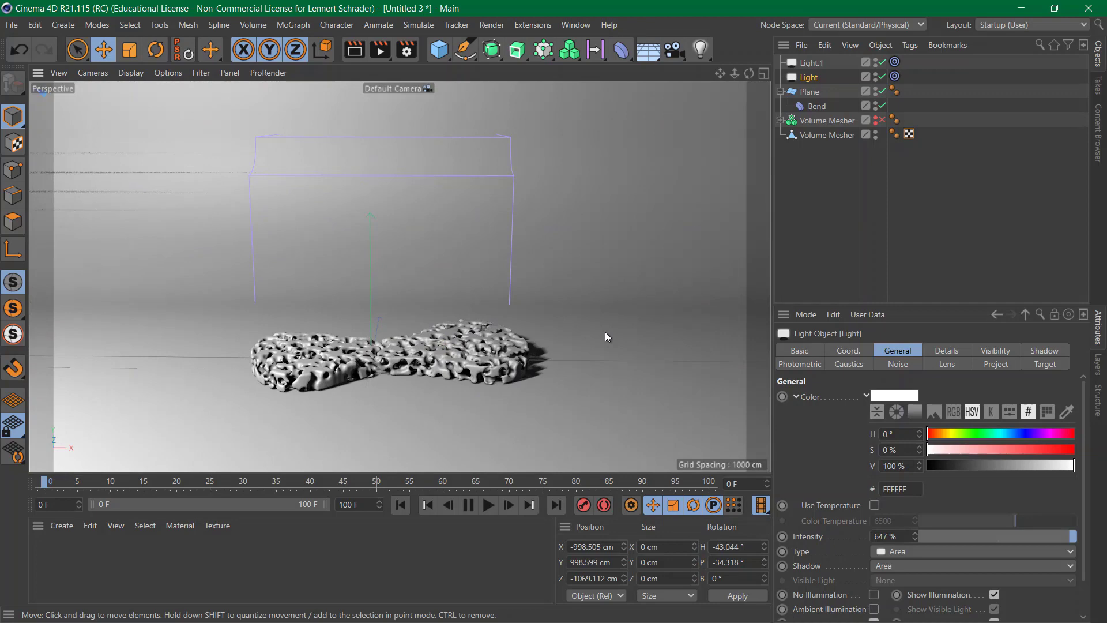
pyautogui.scroll(-8, 604, 331)
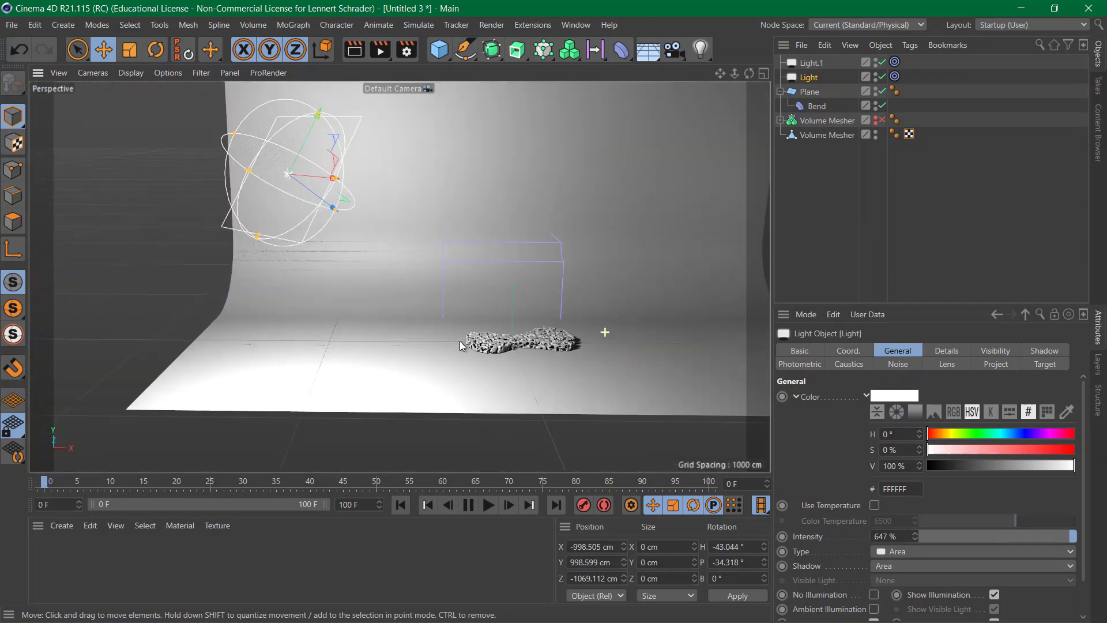
pyautogui.keyDown('alt'); pyautogui.moveTo(716, 310); pyautogui.dragTo(547, 305, button='middle'); pyautogui.keyUp('alt')
pyautogui.click(623, 266)
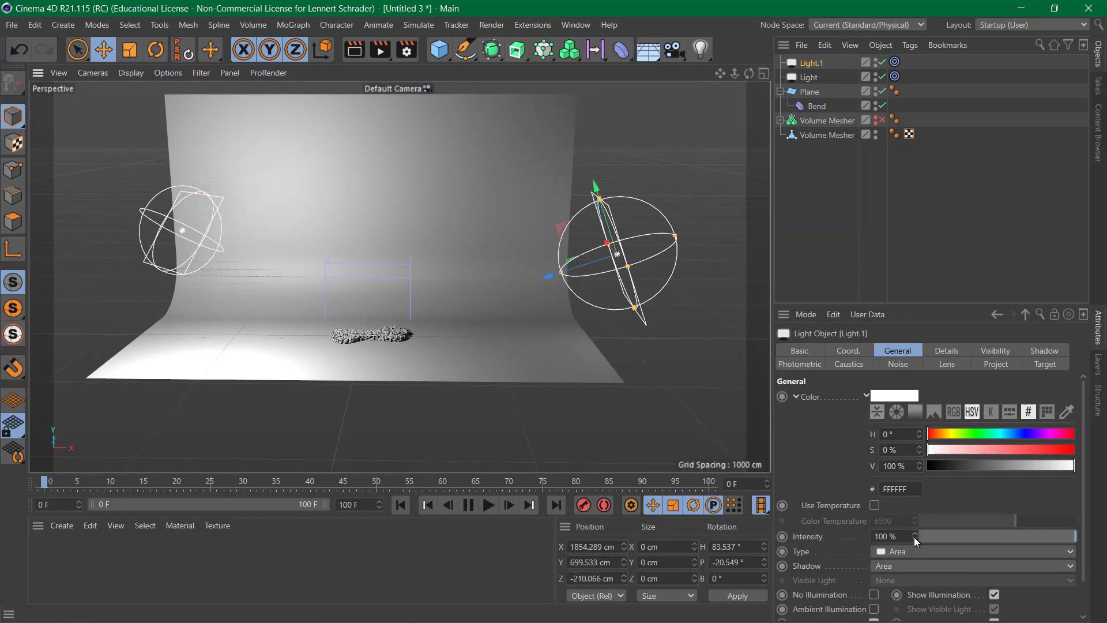
pyautogui.moveTo(915, 538); pyautogui.dragTo(915, 486)
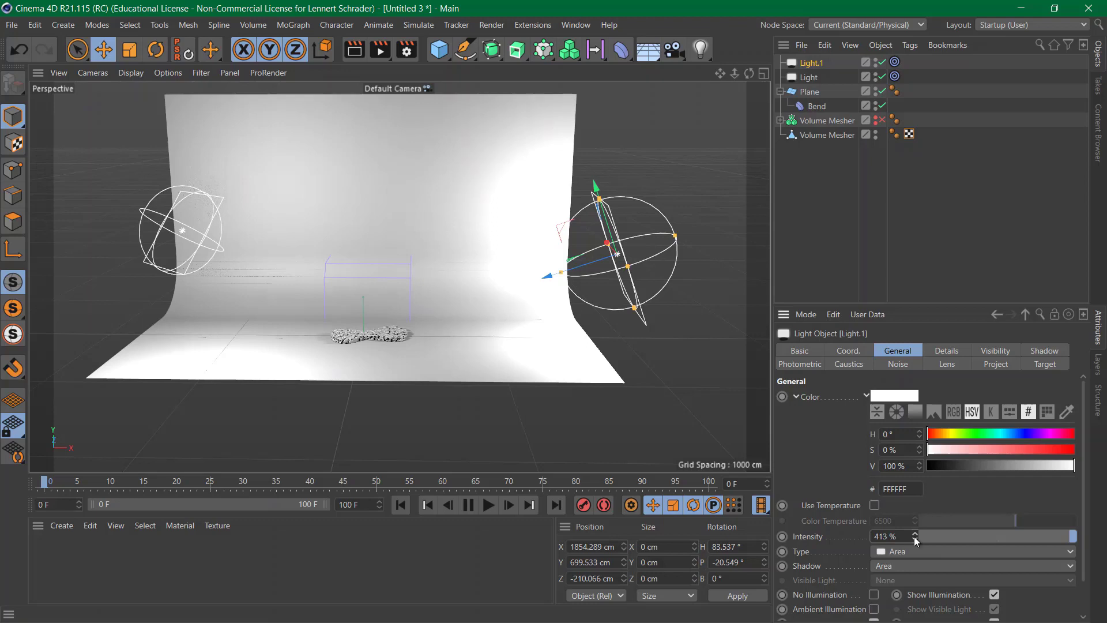
pyautogui.click(838, 225)
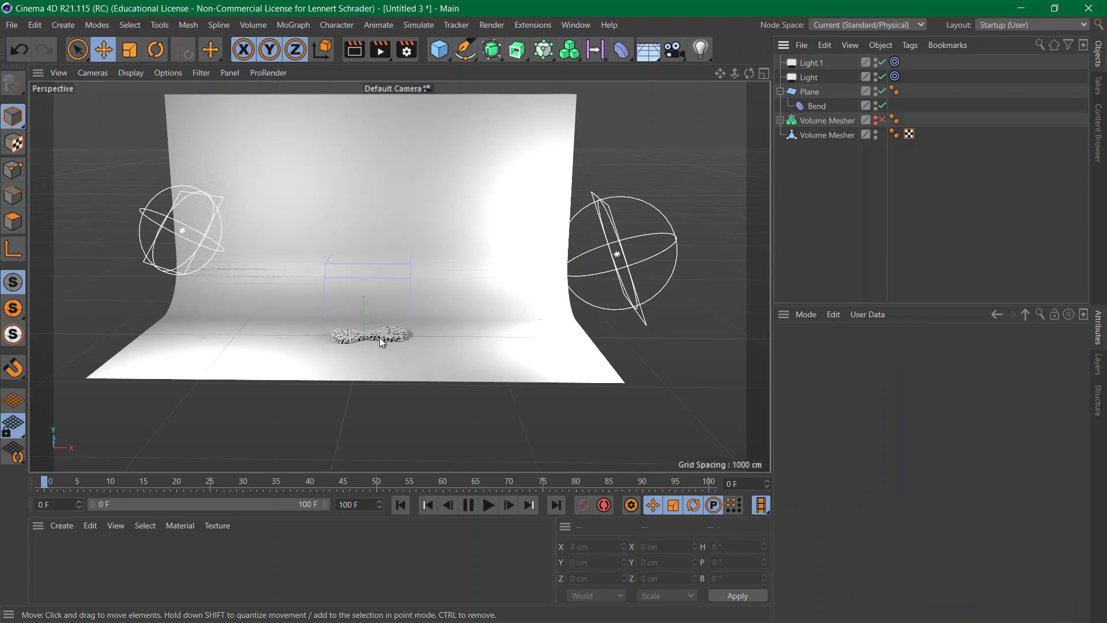
# Rotate the volume-mesh object to about H -18°, P 25° and B 32°, and raise it above the floor to about Y 190 cm
pyautogui.keyDown('alt'); pyautogui.moveTo(353, 340); pyautogui.dragTo(551, 302, button='right'); pyautogui.keyUp('alt')
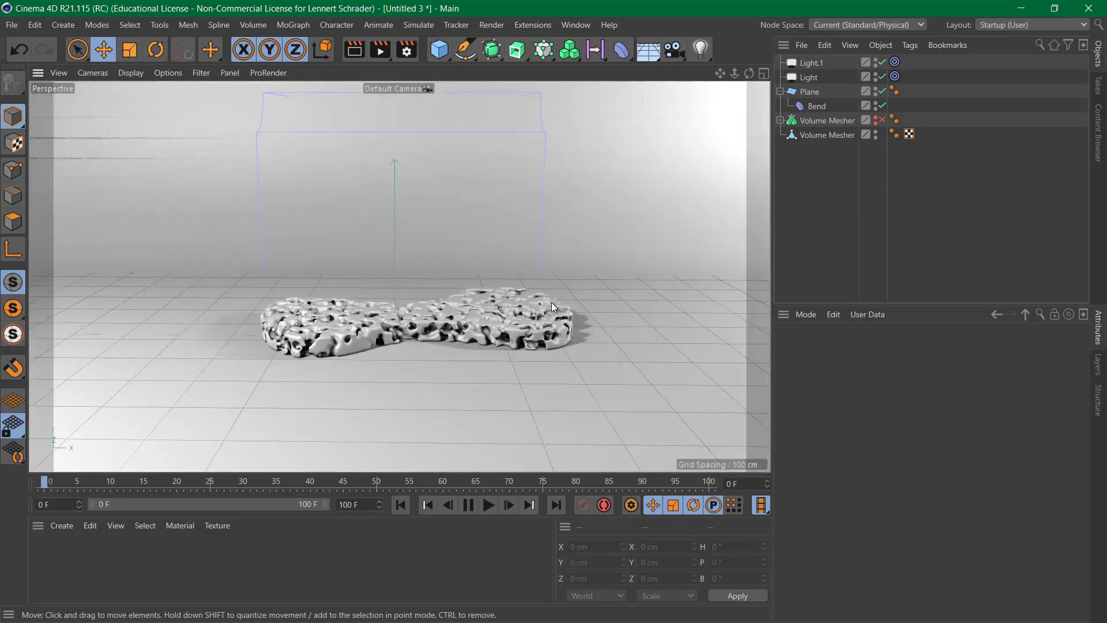
pyautogui.keyDown('alt'); pyautogui.moveTo(426, 293); pyautogui.dragTo(393, 389); pyautogui.keyUp('alt')
pyautogui.click(505, 346)
pyautogui.press('r')
pyautogui.moveTo(426, 336); pyautogui.dragTo(397, 203)
pyautogui.press('e')
pyautogui.press('w')
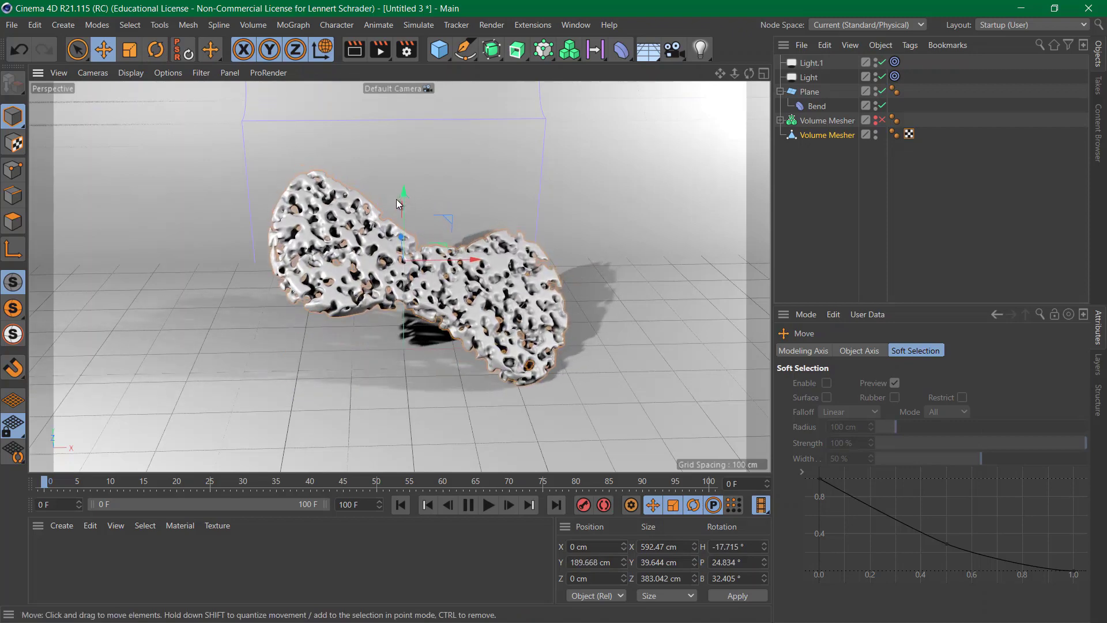
# Render the view of the tilted object to check the lighting and soft shadows
pyautogui.keyDown('alt'); pyautogui.moveTo(459, 233); pyautogui.dragTo(507, 264); pyautogui.keyUp('alt')
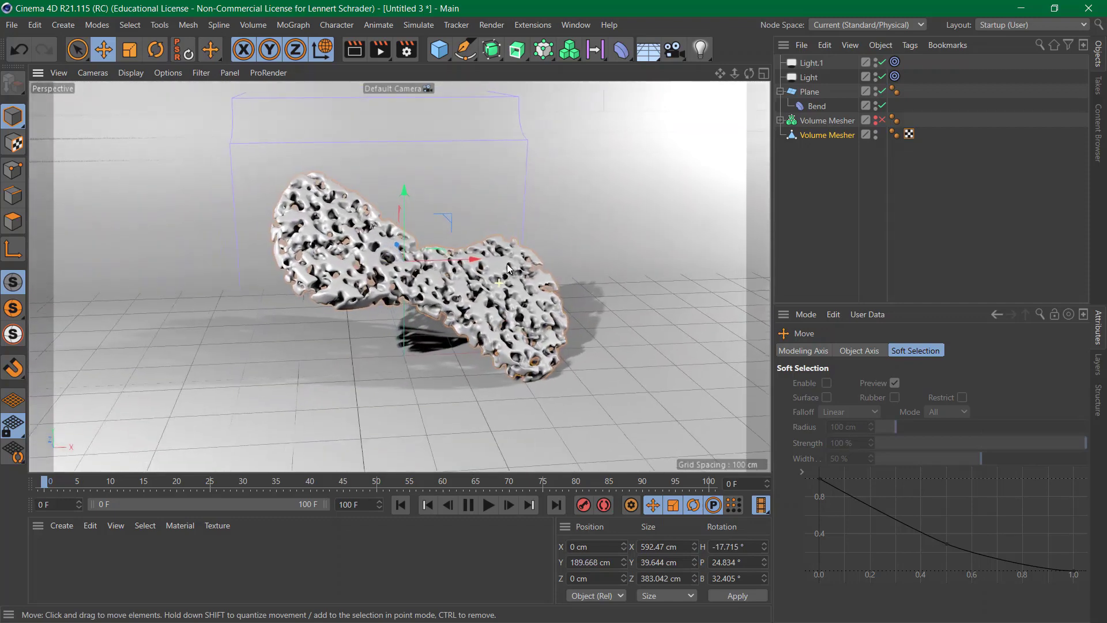
pyautogui.click(362, 51)
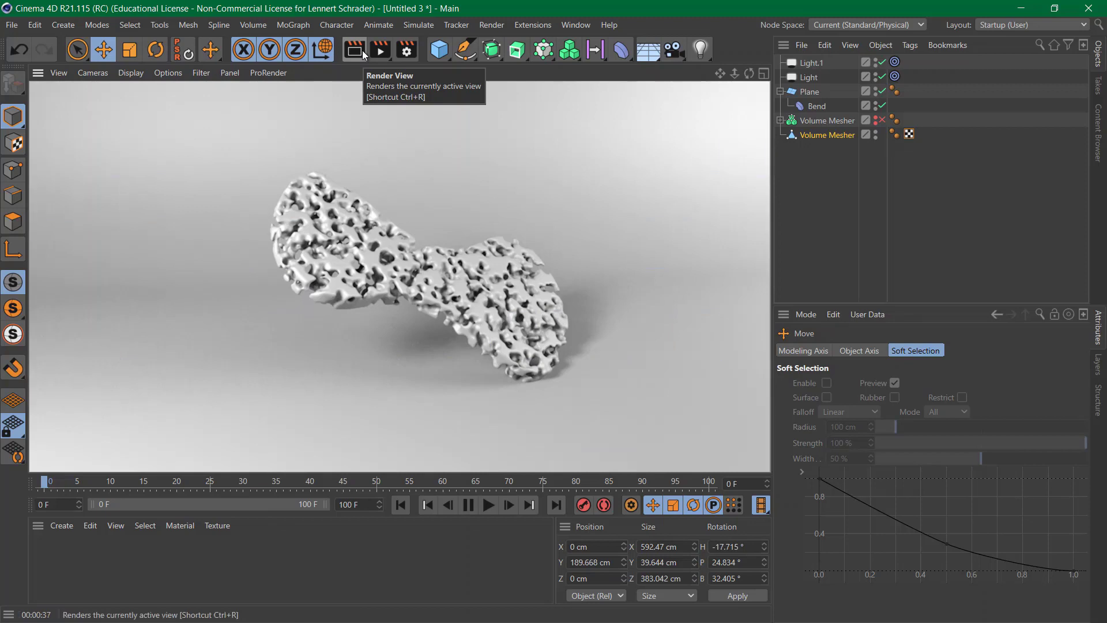
# Tint the original light a warm orange-pink with hue 15°, saturation 39 % and value 100 %
pyautogui.click(809, 78)
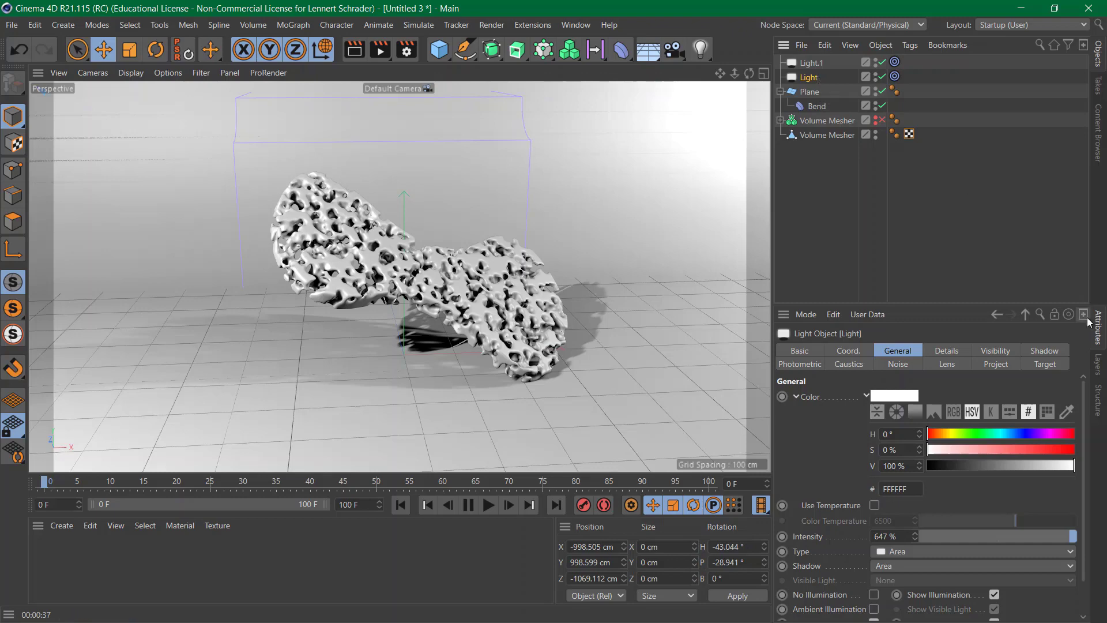
pyautogui.click(945, 436)
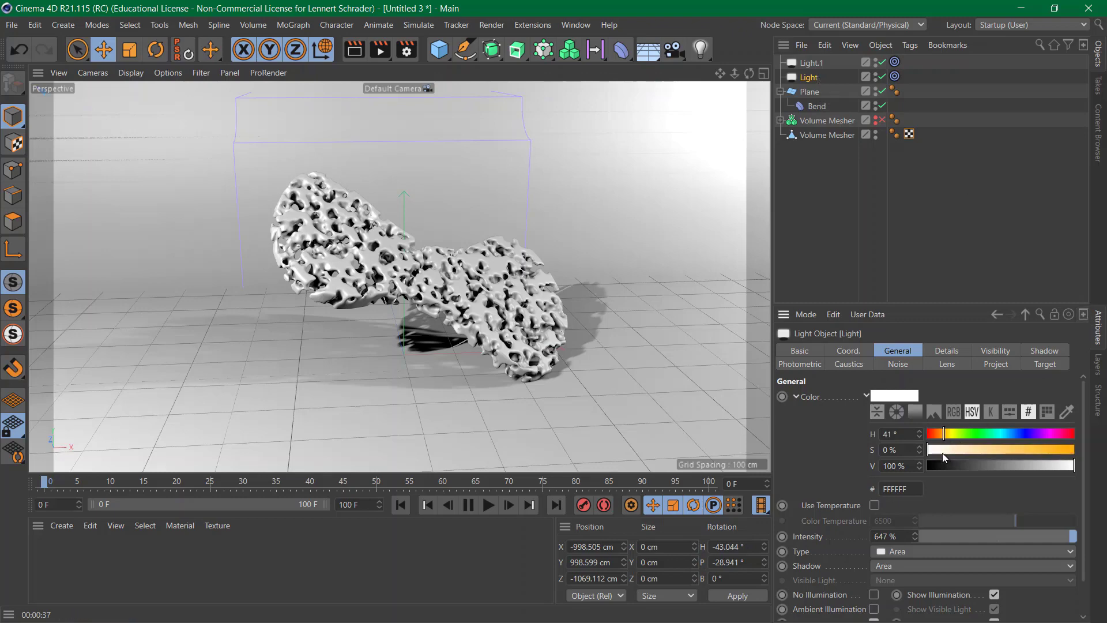
pyautogui.moveTo(942, 452)
pyautogui.mouseDown()
pyautogui.moveTo(1010, 451)
pyautogui.moveTo(934, 437)
pyautogui.mouseUp()
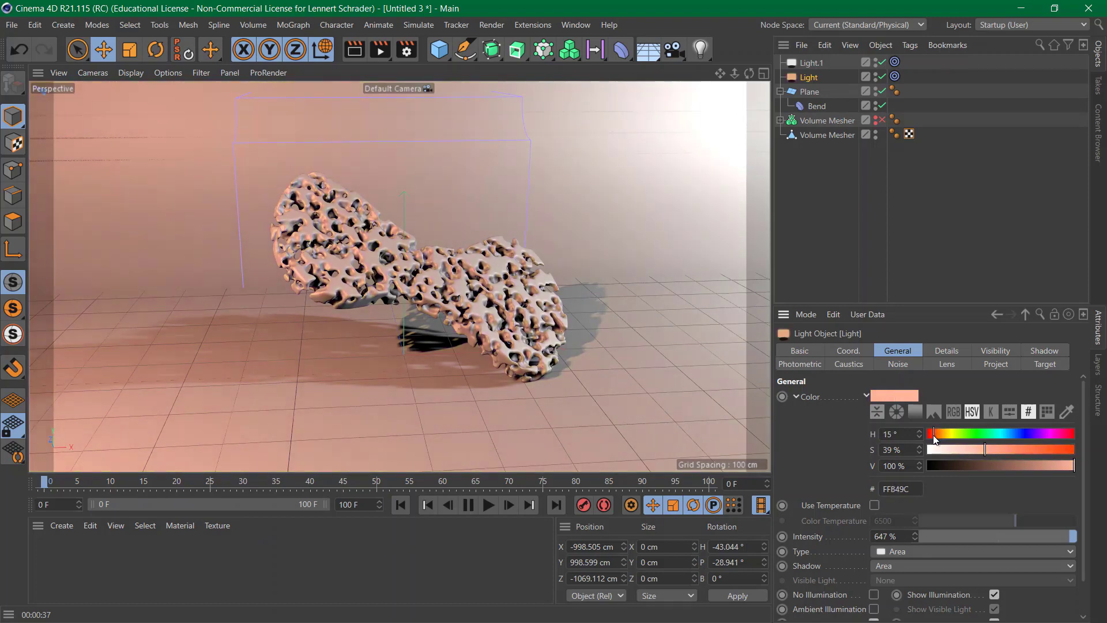
# Tint the duplicated light pale blue with hue 202° and saturation 43 %, and render the view
pyautogui.click(822, 66)
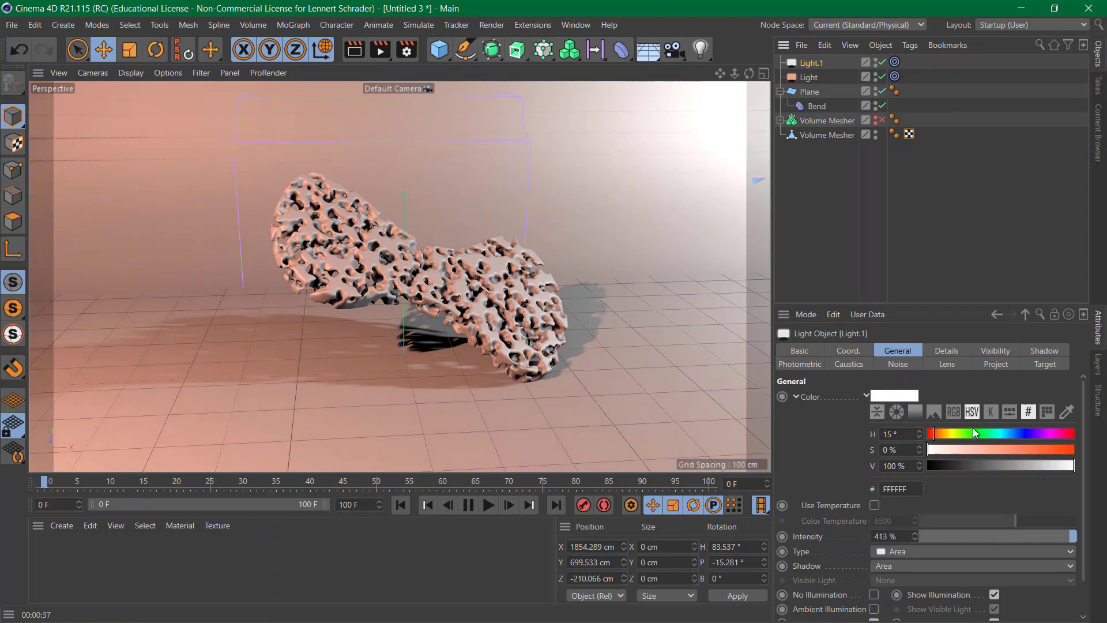
pyautogui.click(1009, 434)
pyautogui.moveTo(958, 449); pyautogui.dragTo(990, 448)
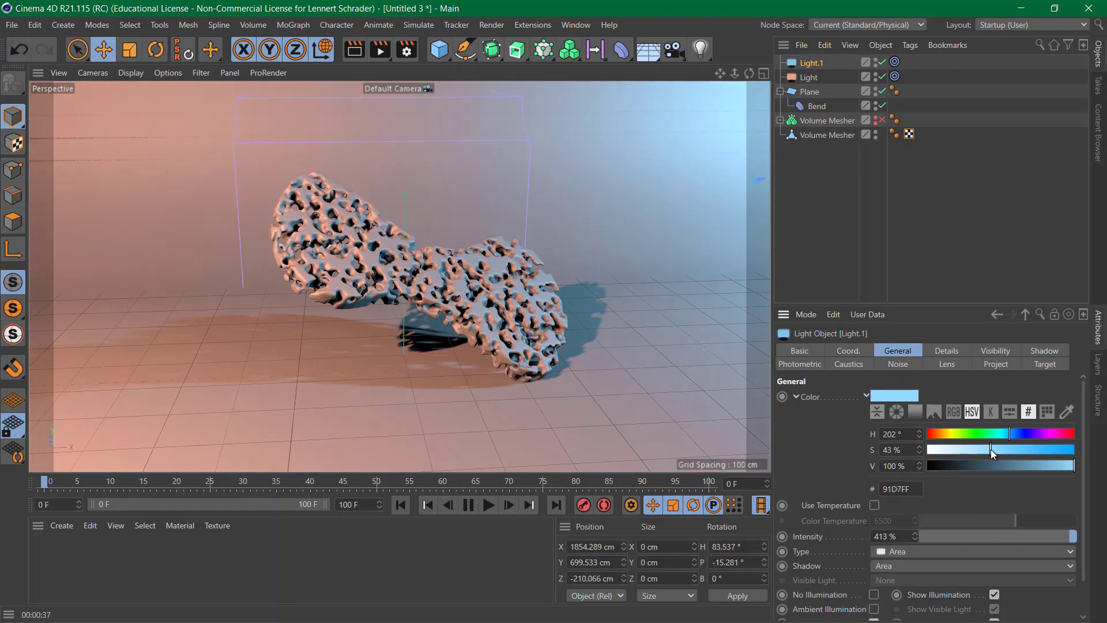
pyautogui.click(357, 51)
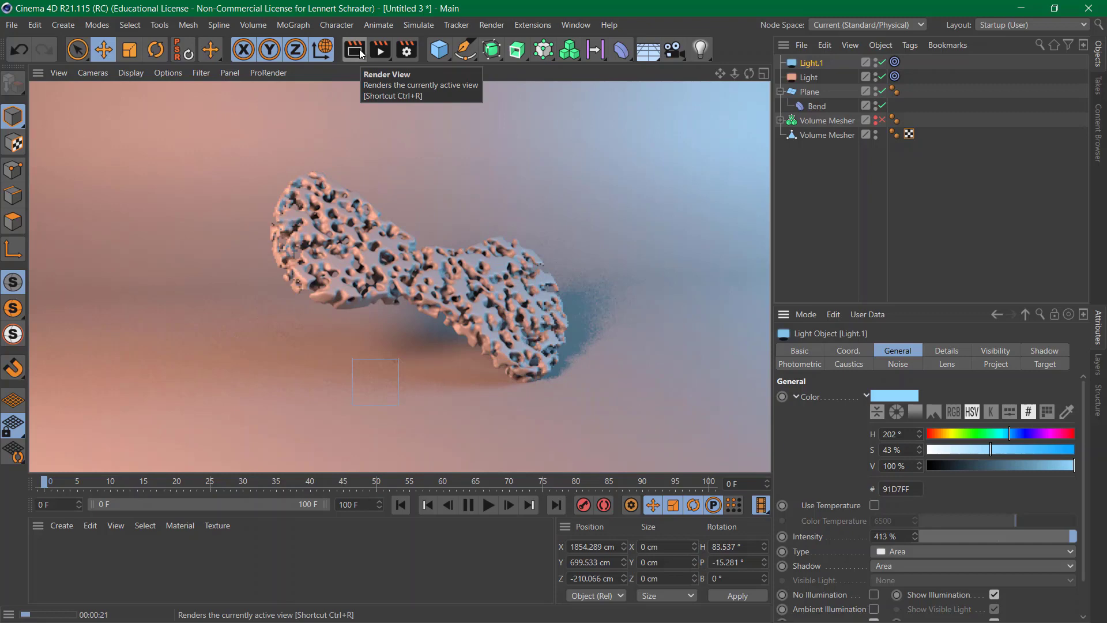
# Reduce the warm-tinted light's colour saturation to 10 %
pyautogui.click(809, 78)
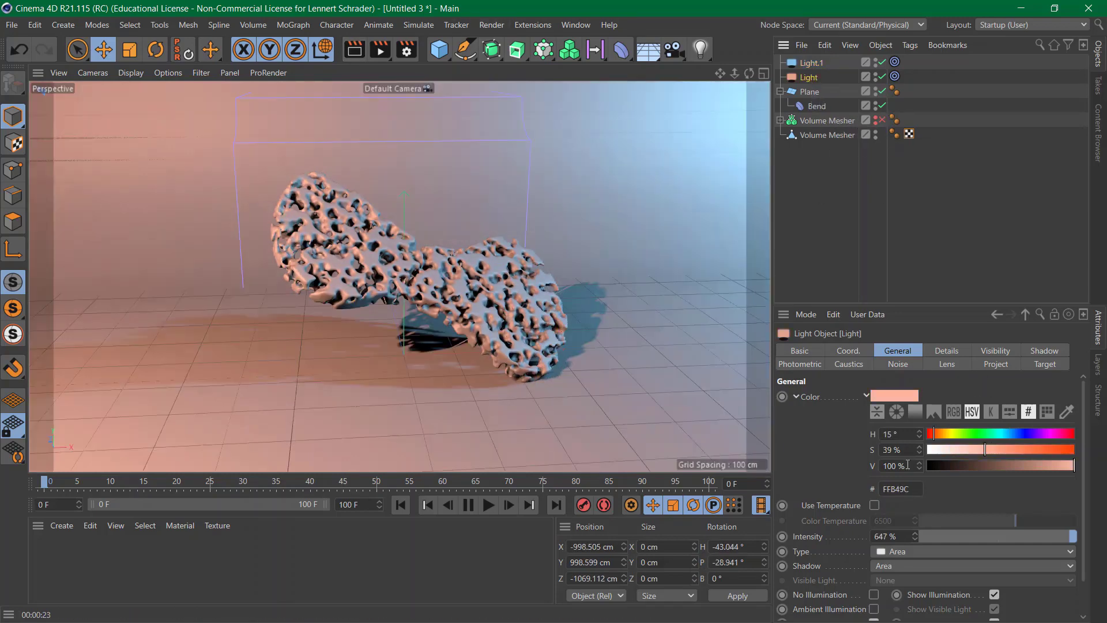
pyautogui.moveTo(902, 449); pyautogui.dragTo(845, 453)
pyautogui.write('10')
pyautogui.press('Return')
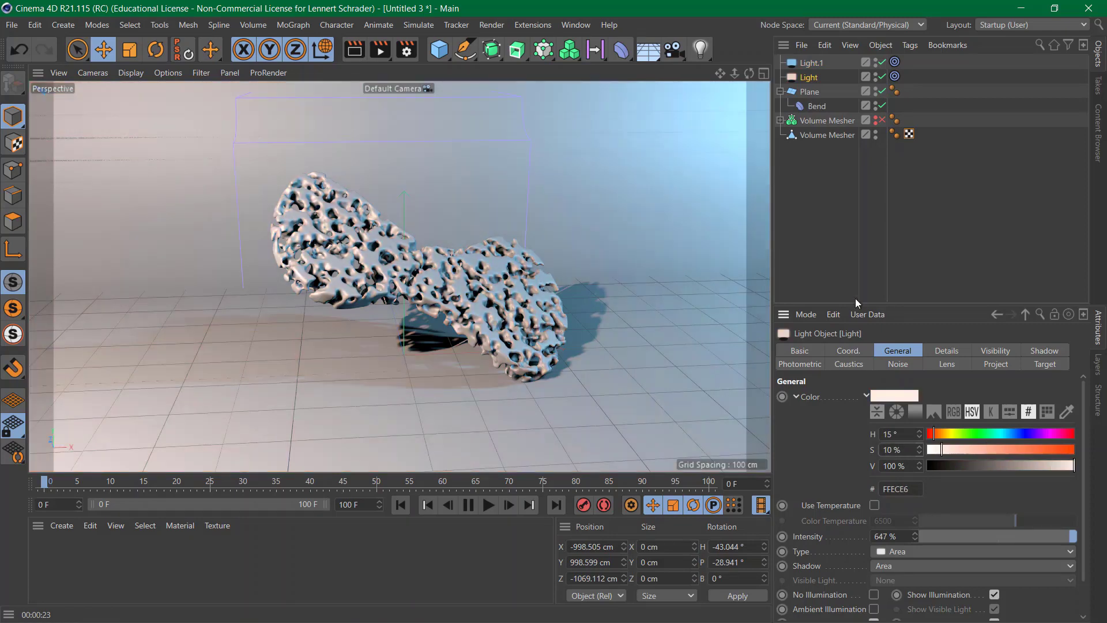
# Reduce the pale blue light's colour saturation to 10 %, and render the view to check the subtler tints
pyautogui.click(819, 65)
pyautogui.moveTo(891, 446); pyautogui.dragTo(819, 455)
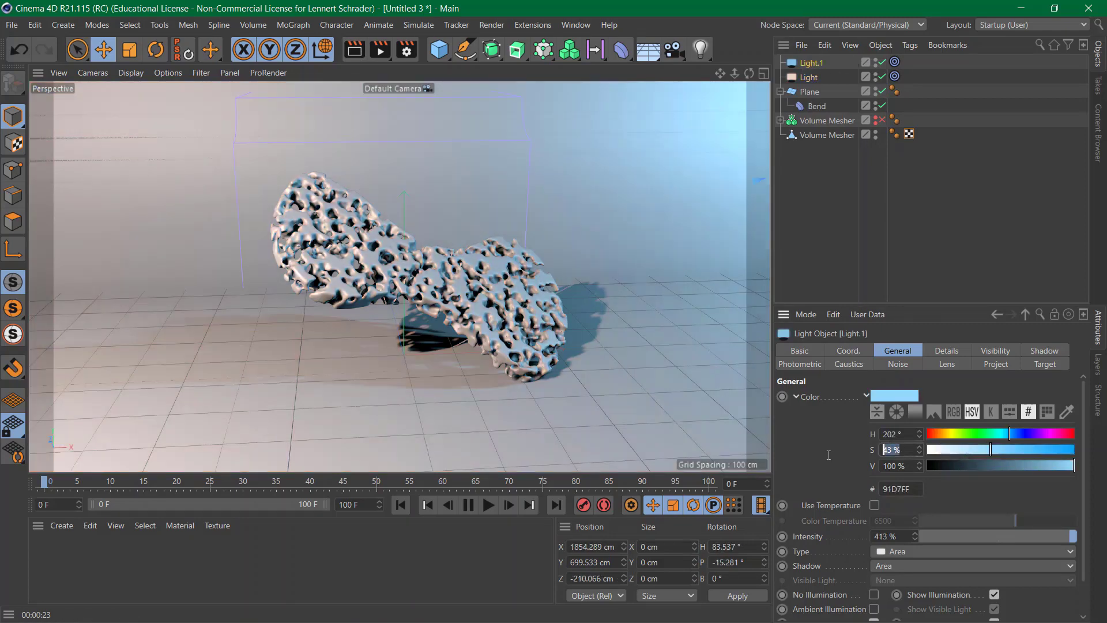
pyautogui.write('10')
pyautogui.press('Return')
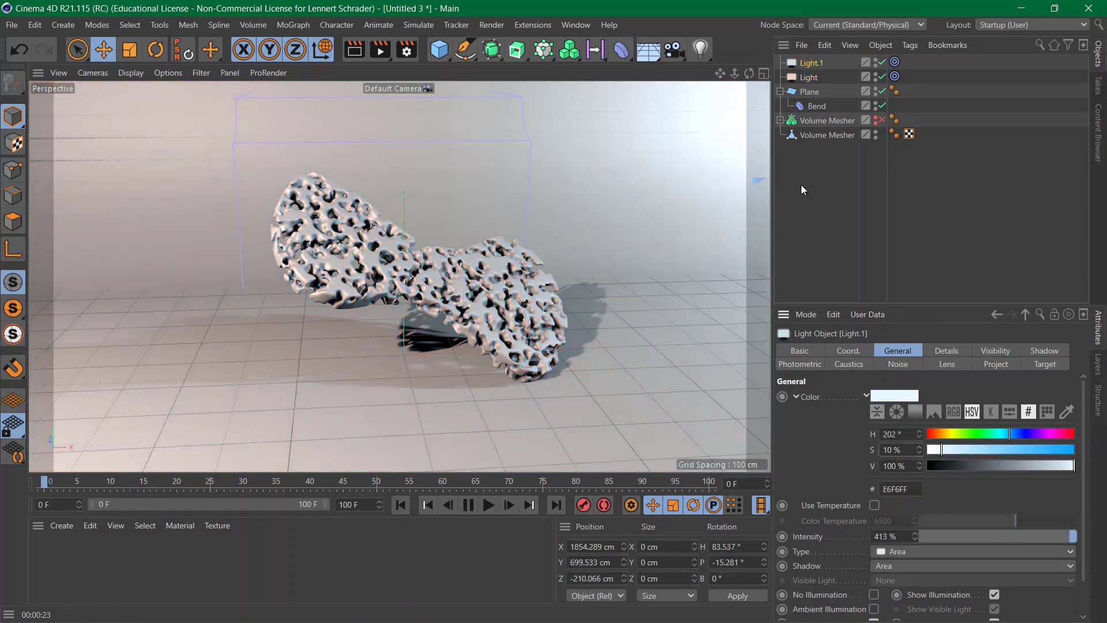
pyautogui.click(360, 50)
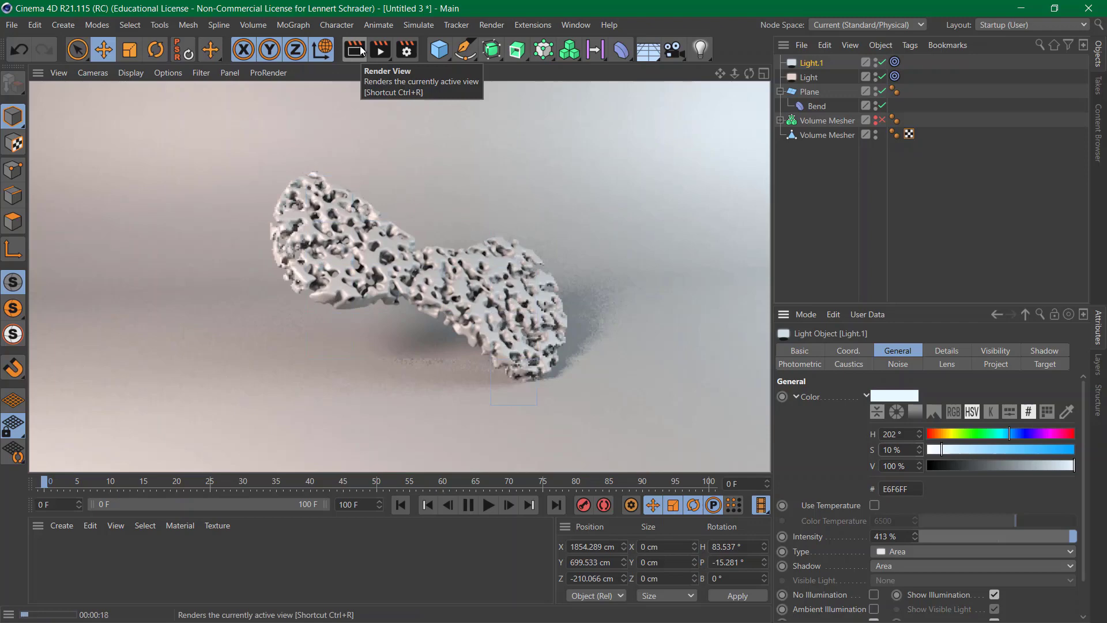
pyautogui.click(886, 188)
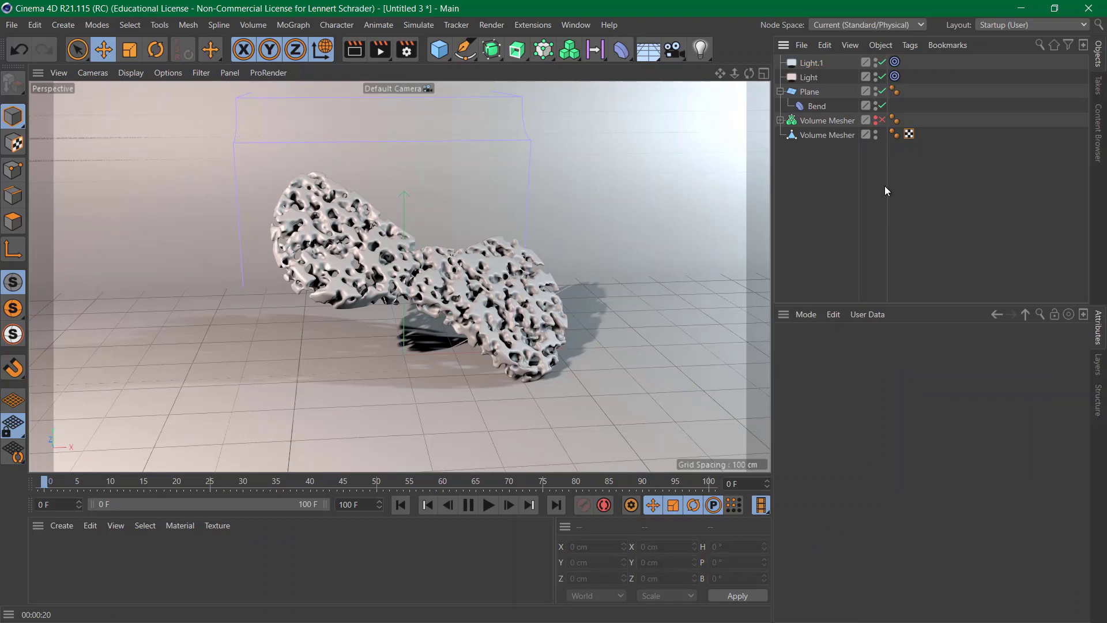
# Create a new material and open its Color channel settings in the Material Editor
pyautogui.doubleClick(145, 555)
pyautogui.doubleClick(40, 551)
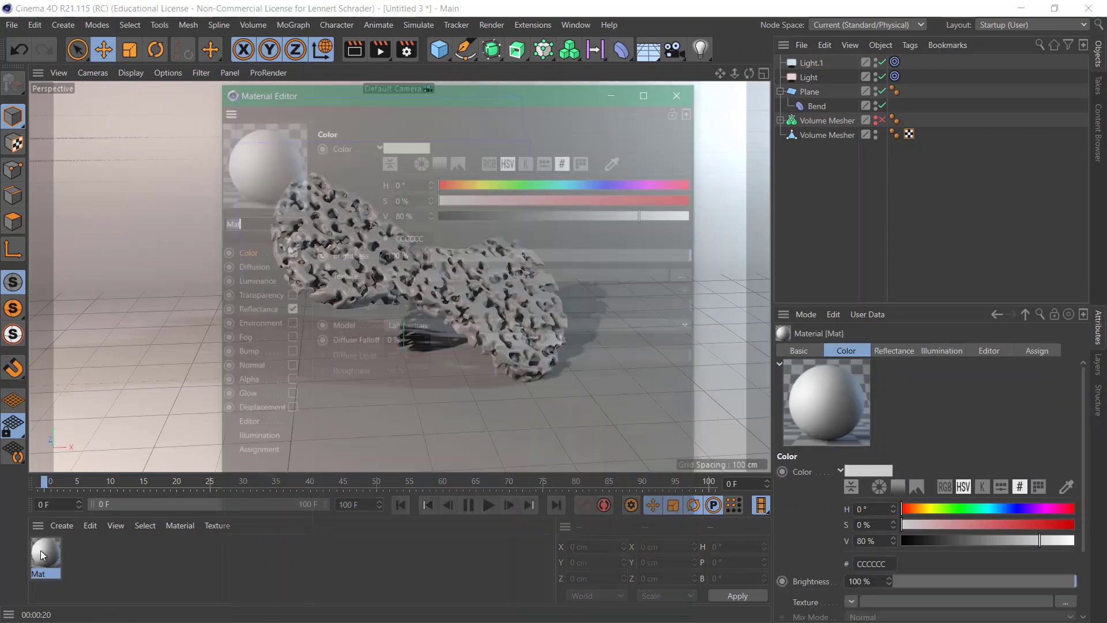
pyautogui.moveTo(365, 91); pyautogui.dragTo(558, 55)
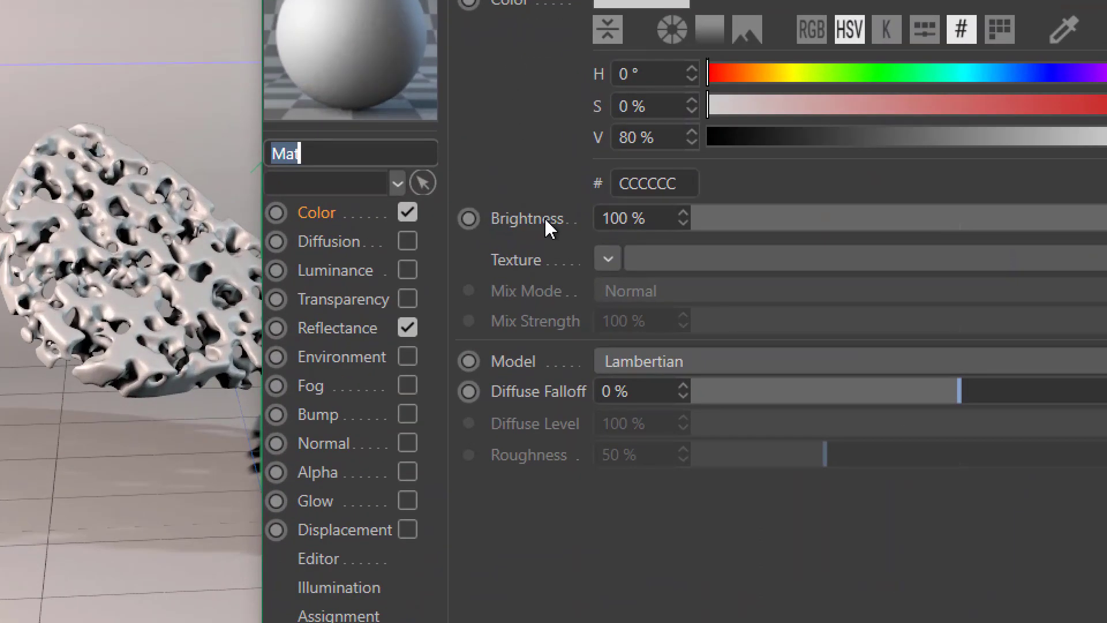
pyautogui.click(327, 213)
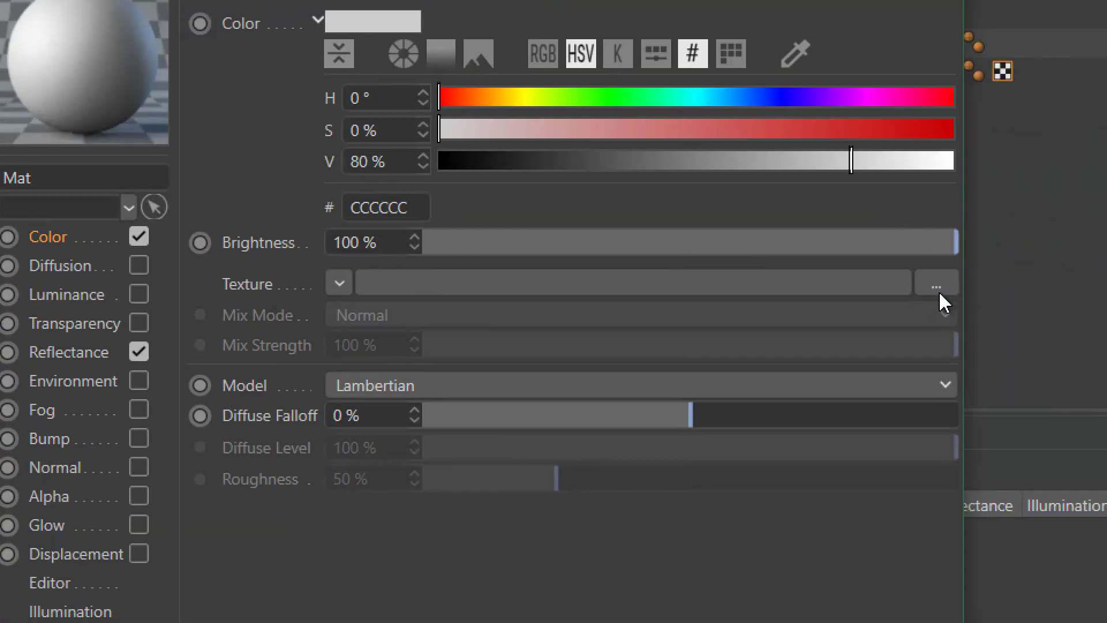
# Load the Venus surface shader as the material's colour texture
pyautogui.click(339, 286)
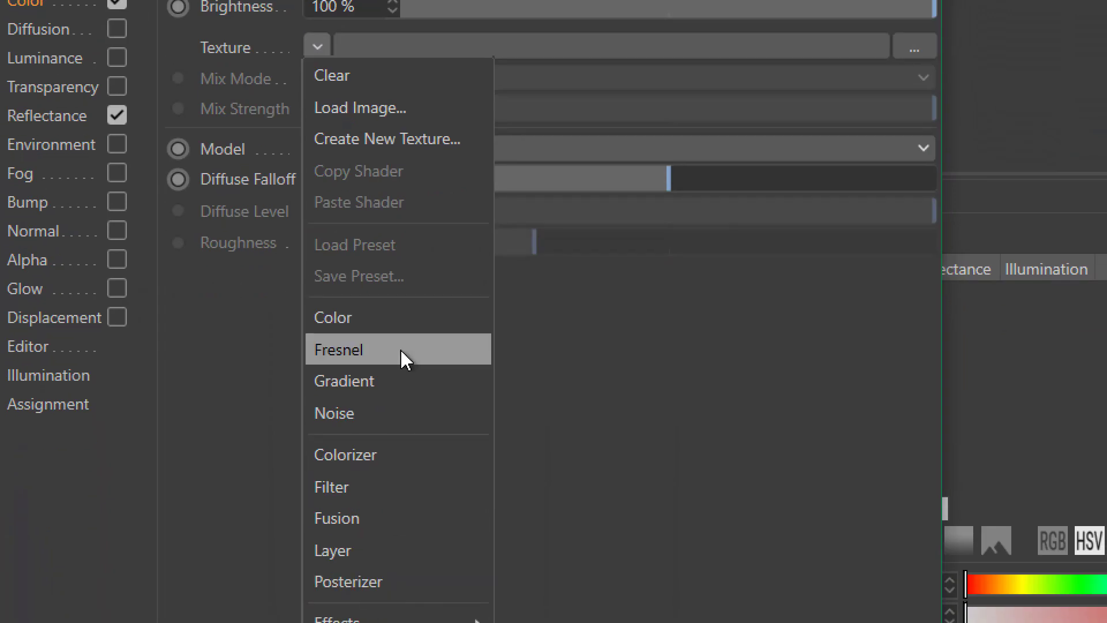
pyautogui.moveTo(450, 446)
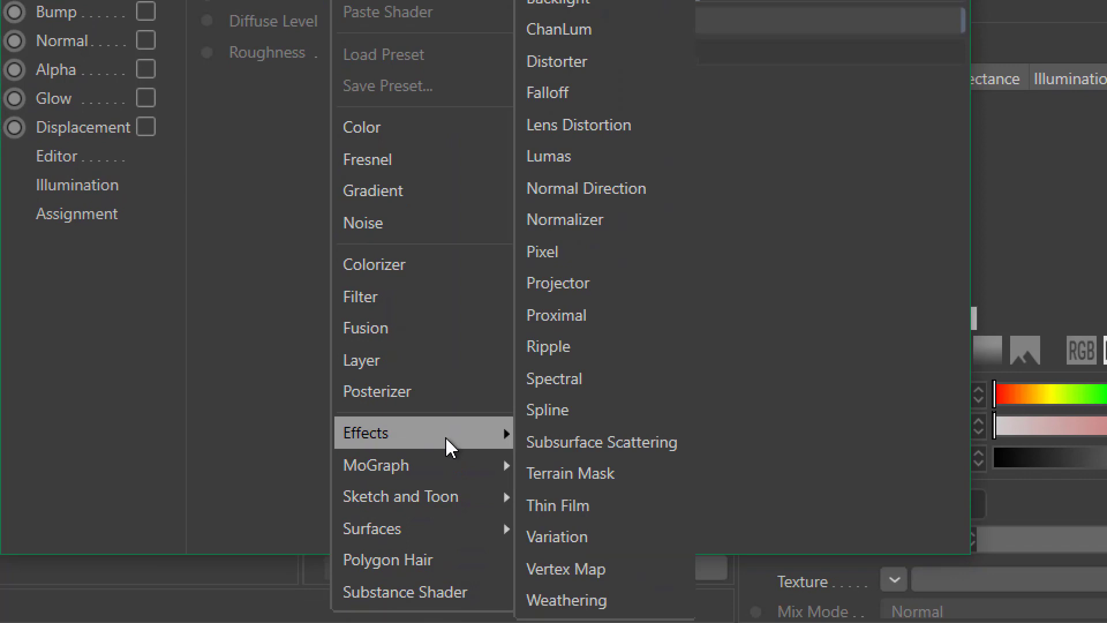
pyautogui.moveTo(431, 542)
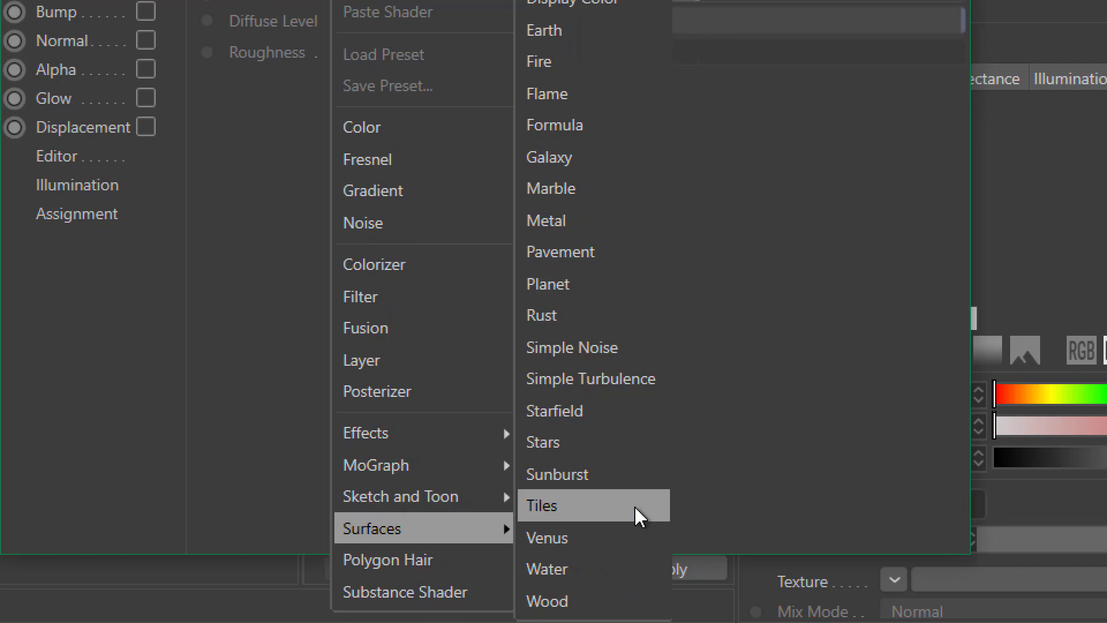
pyautogui.click(600, 542)
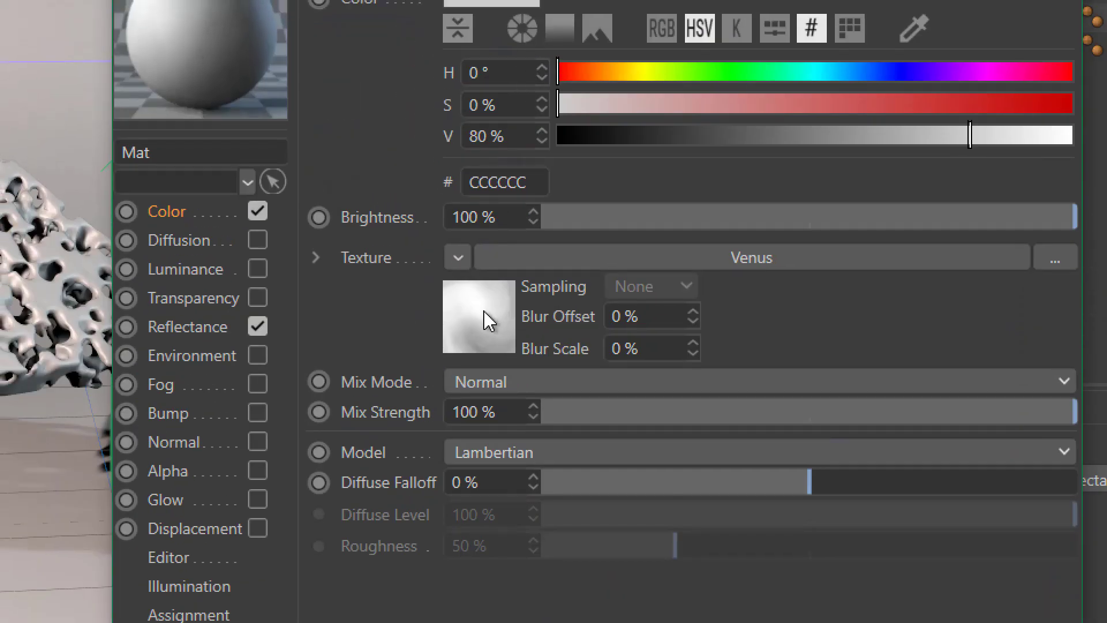
# Shift the black knot of the Venus shader's gradient inward, and return to the Color channel
pyautogui.click(493, 323)
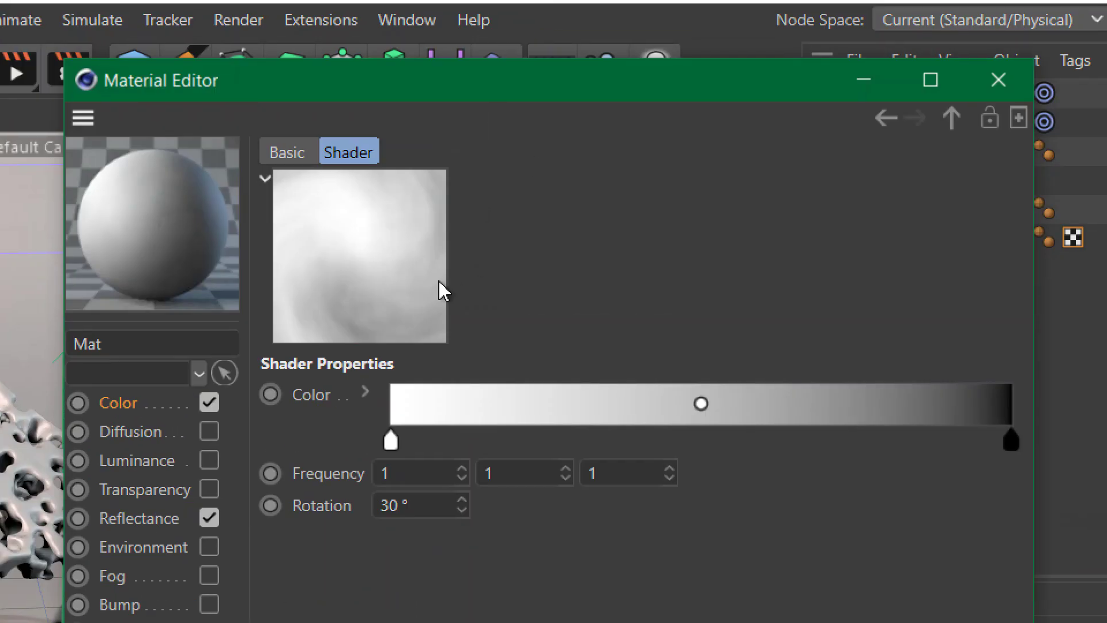
pyautogui.click(977, 442)
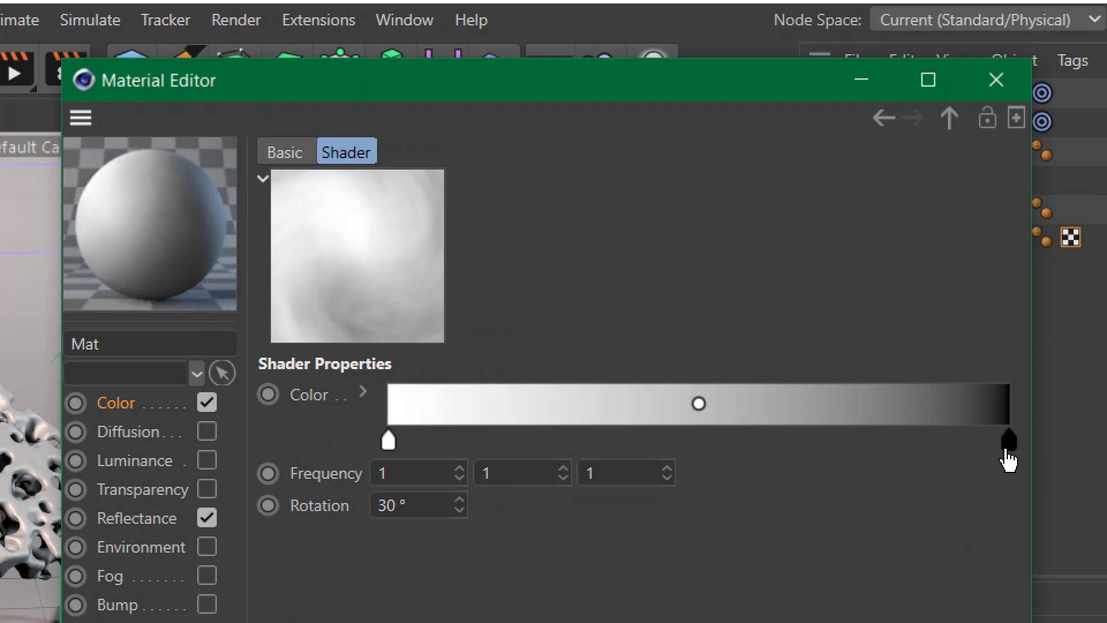
pyautogui.moveTo(1006, 452); pyautogui.dragTo(914, 445)
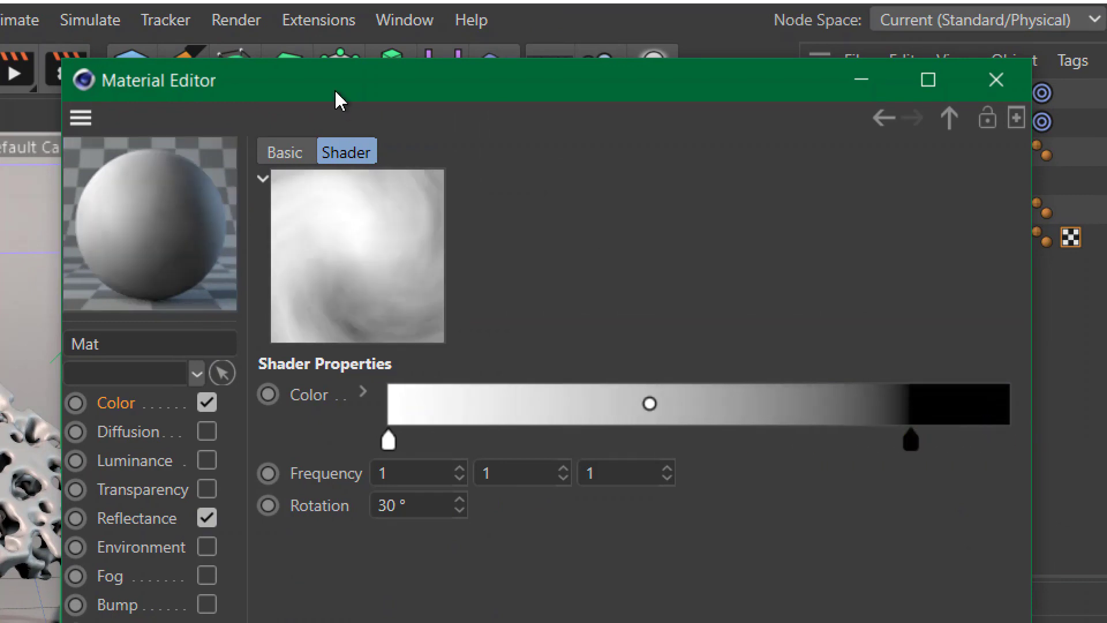
pyautogui.click(885, 118)
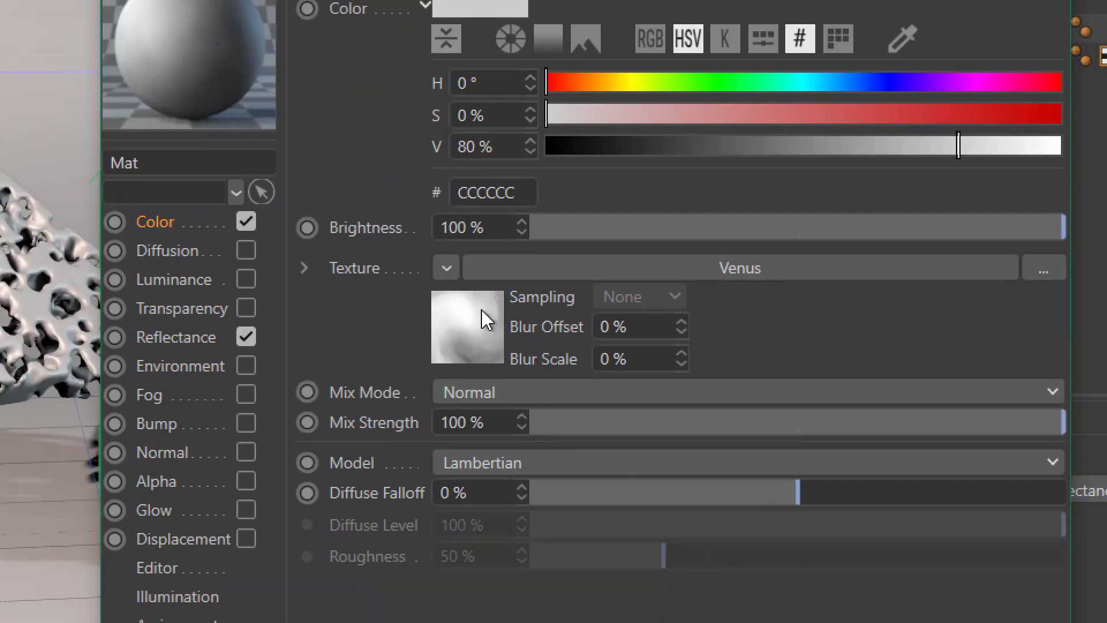
# Replace the colour texture with the Planet surface shader and open the shader's properties
pyautogui.click(408, 448)
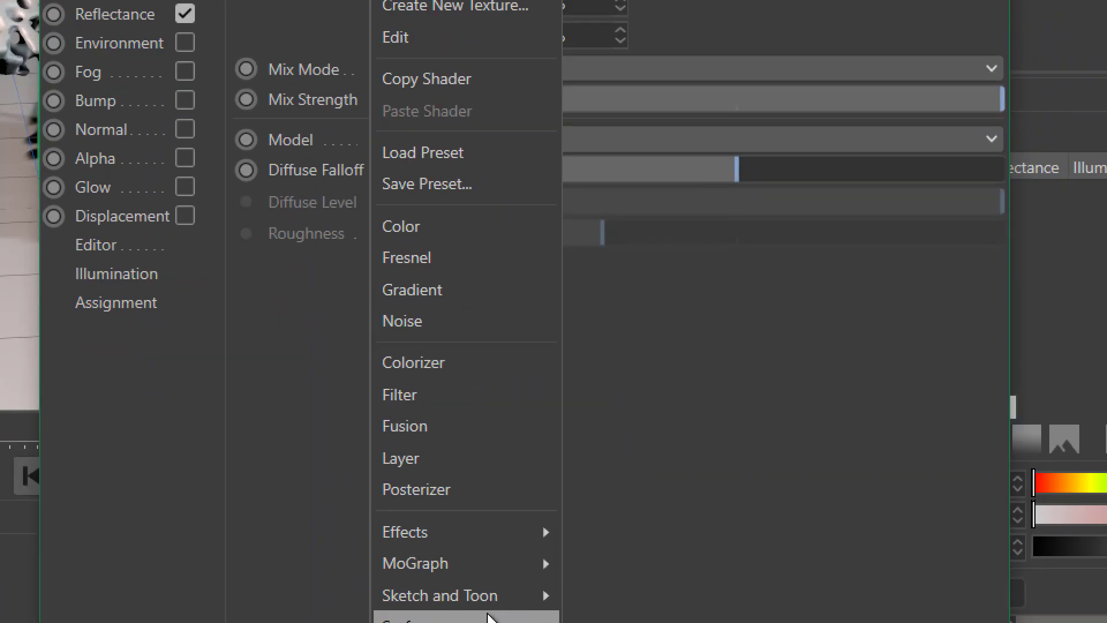
pyautogui.moveTo(517, 619)
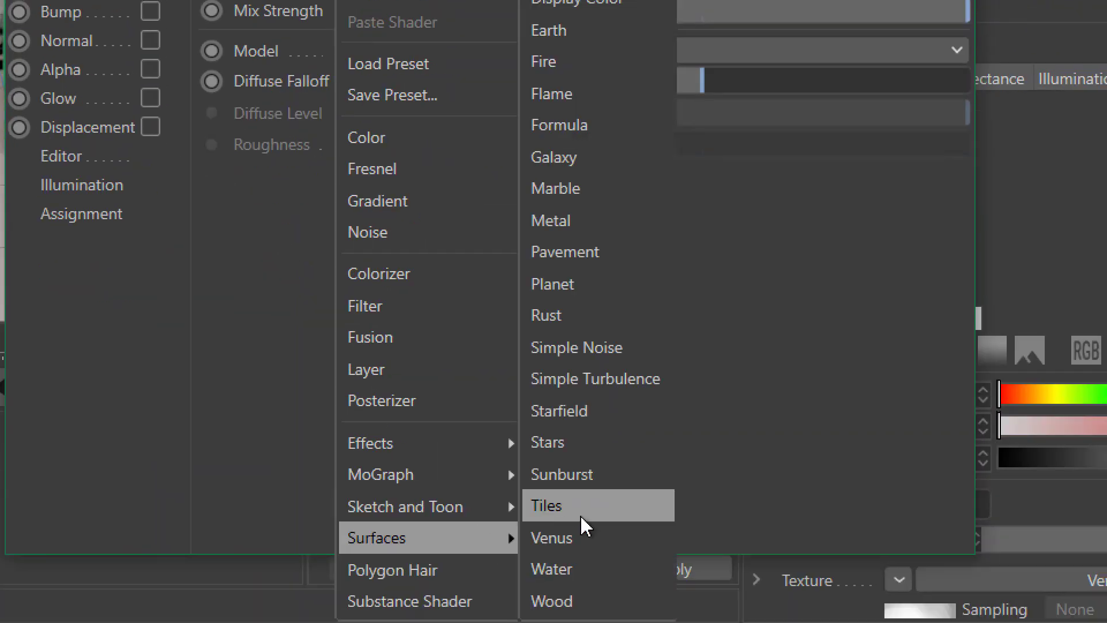
pyautogui.click(605, 289)
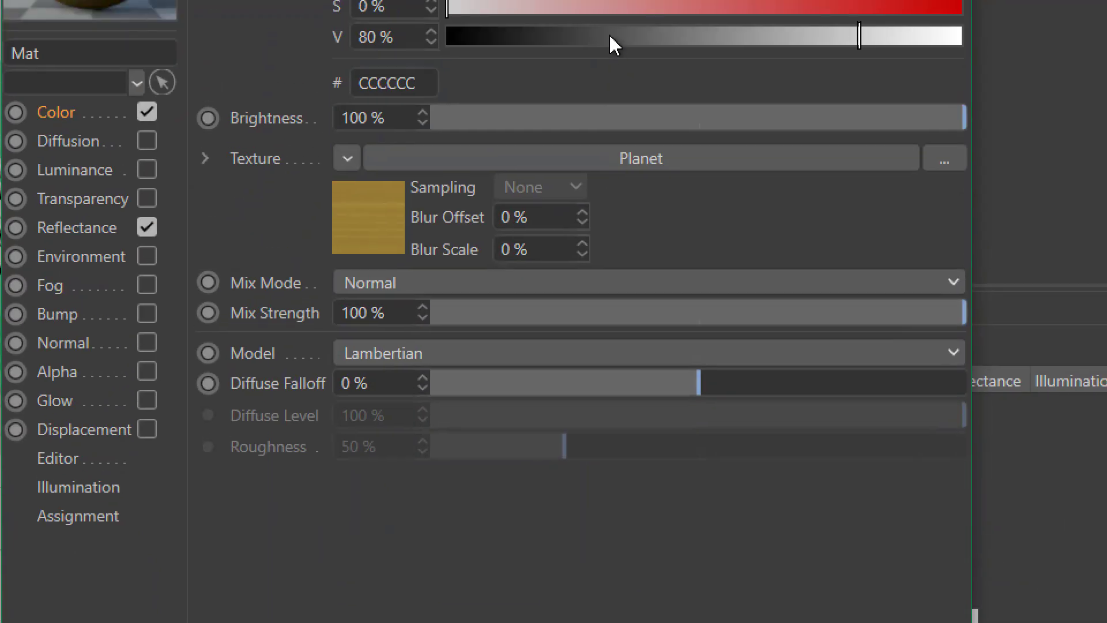
pyautogui.click(368, 217)
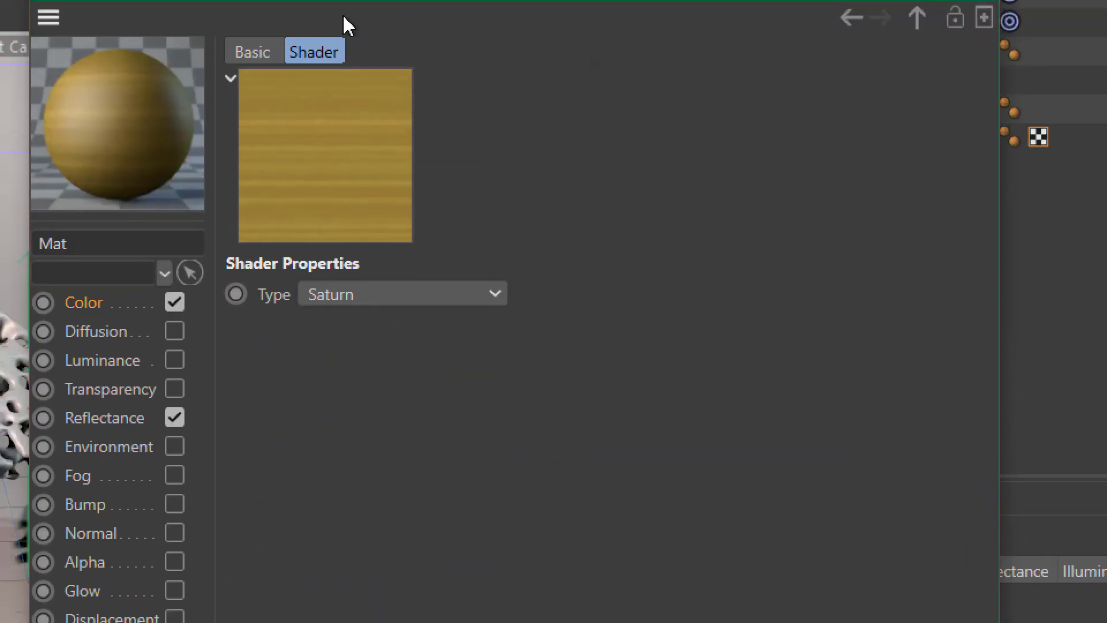
# Try the Uranus and Neptune types of the Planet shader, and return to the Color channel
pyautogui.click(387, 297)
pyautogui.click(386, 384)
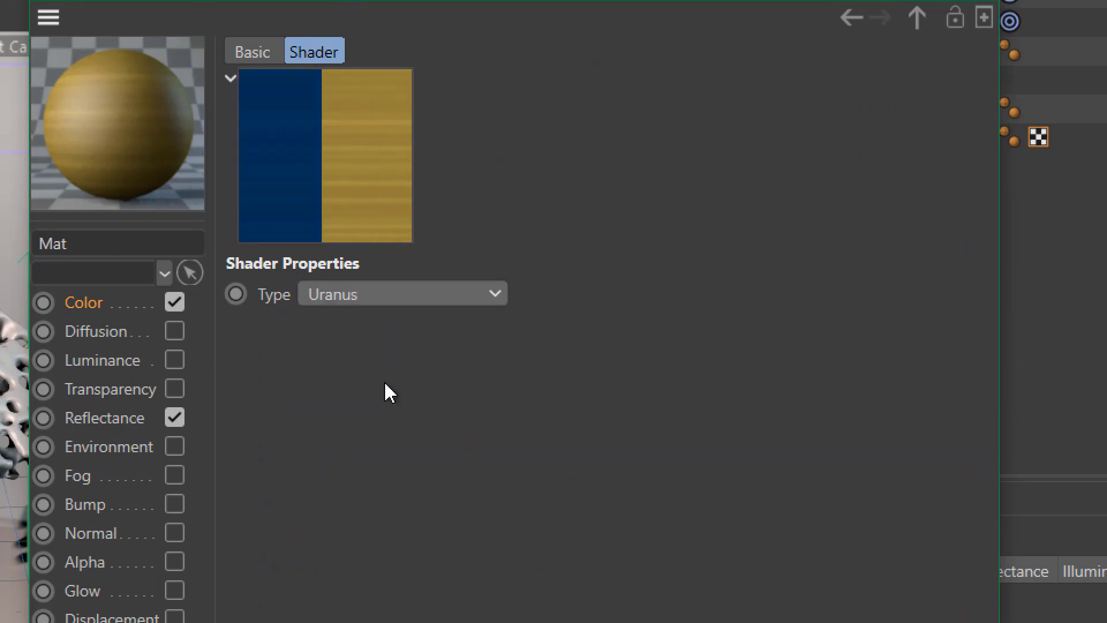
pyautogui.click(385, 288)
pyautogui.click(380, 418)
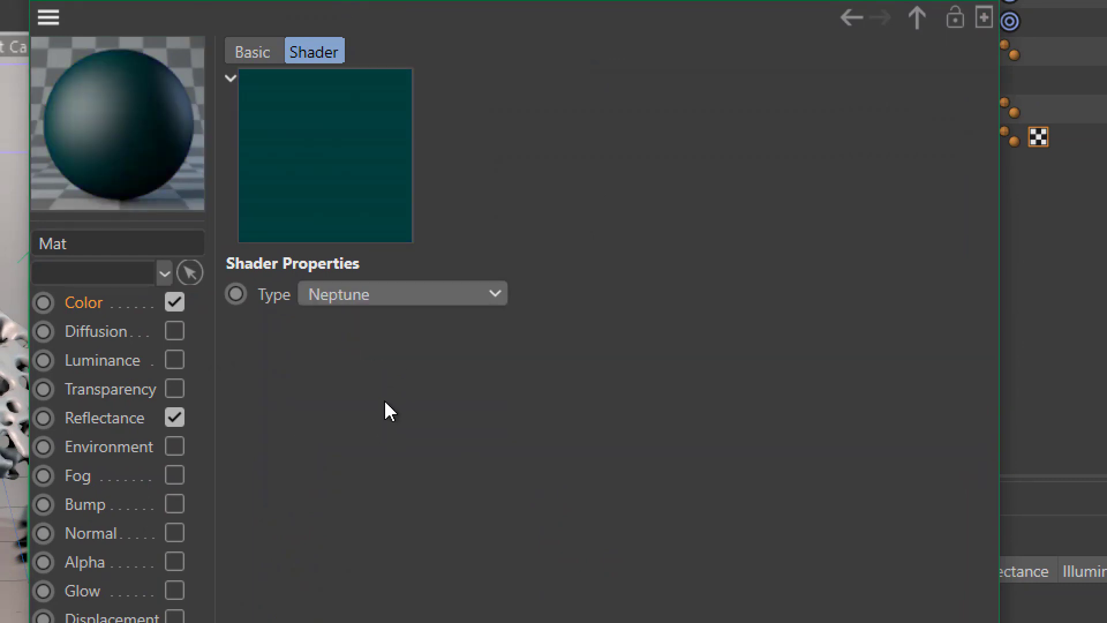
pyautogui.click(851, 18)
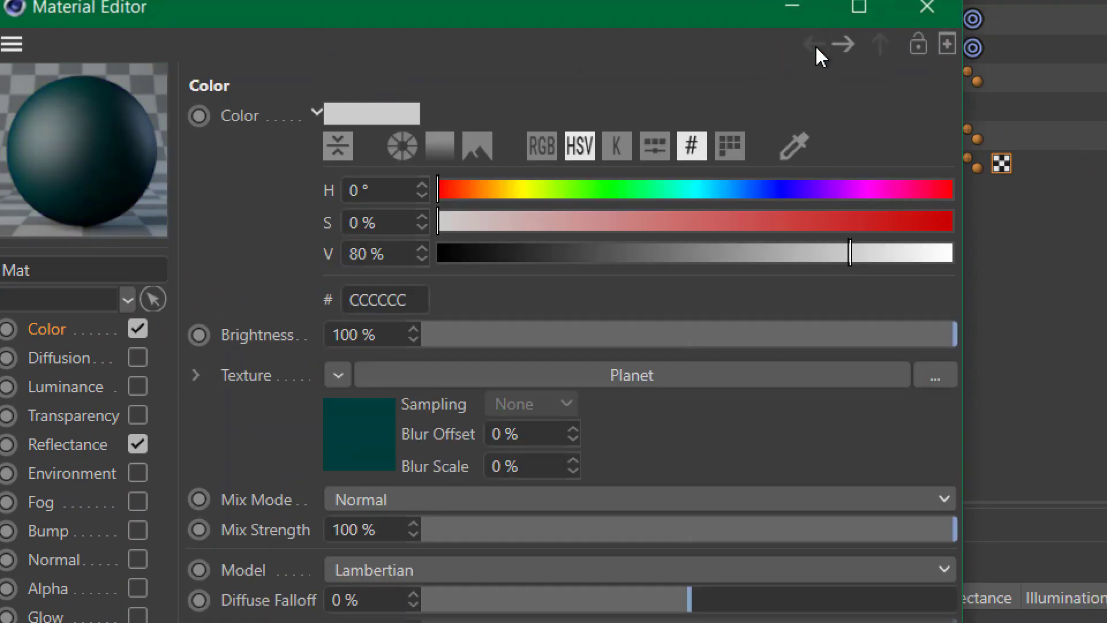
# Replace the colour texture with the Water surface shader
pyautogui.click(339, 378)
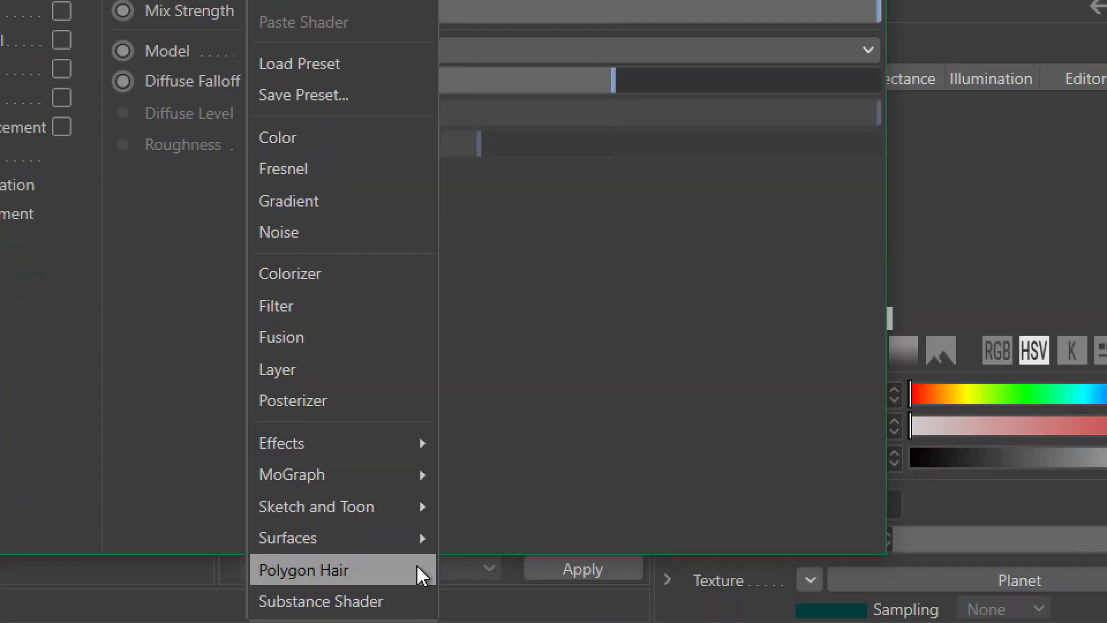
pyautogui.moveTo(403, 538)
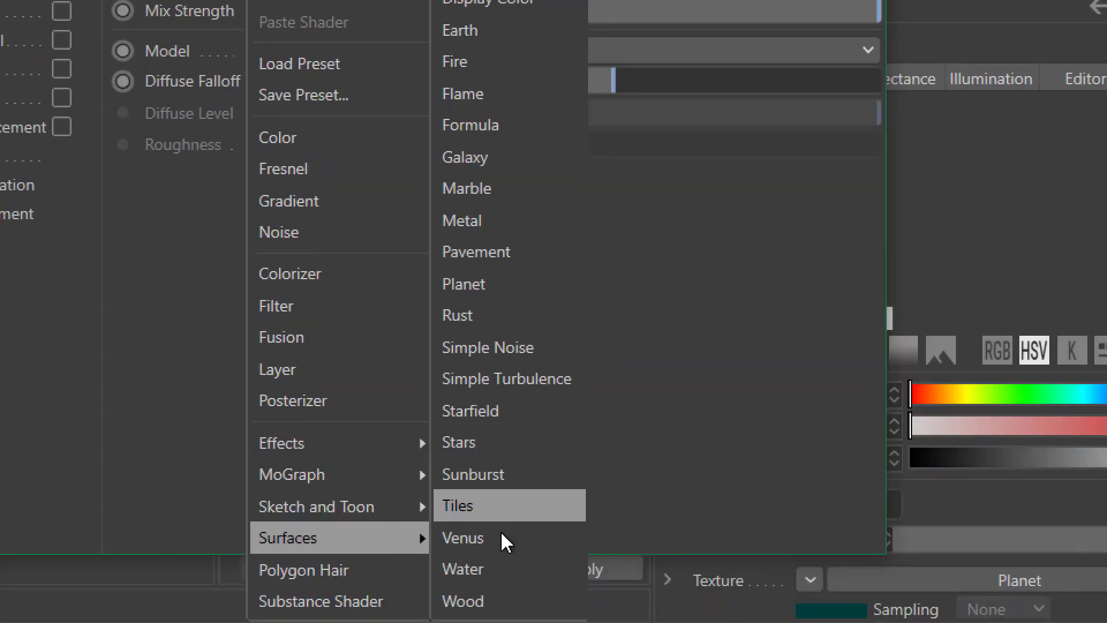
pyautogui.click(498, 569)
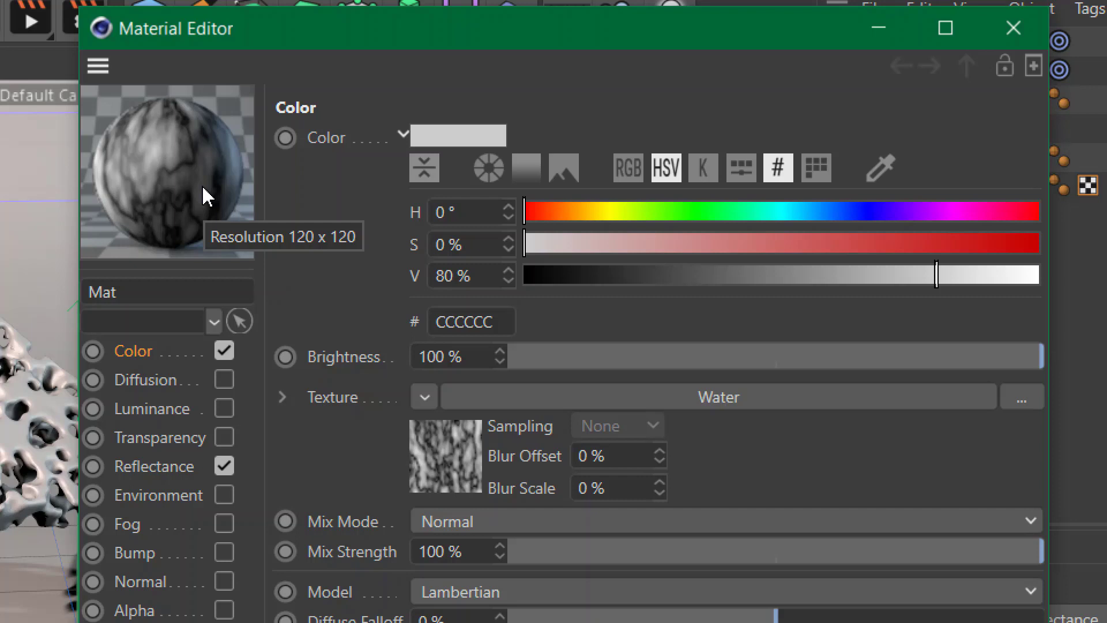
# Replace the colour texture with the Checkerboard surface shader
pyautogui.click(426, 397)
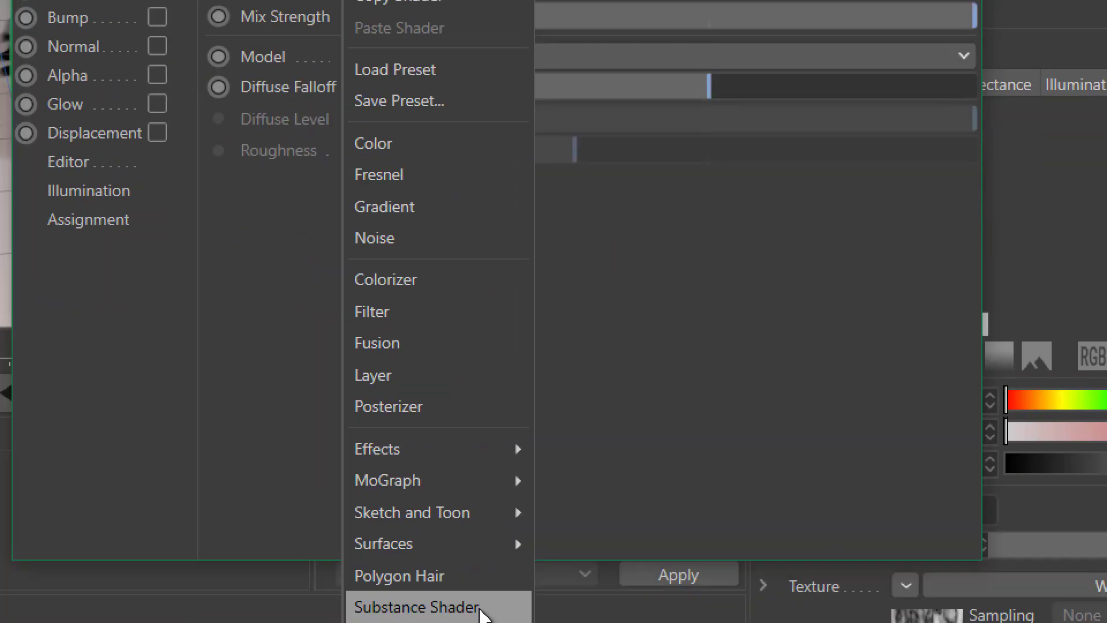
pyautogui.moveTo(528, 622)
pyautogui.moveTo(460, 554)
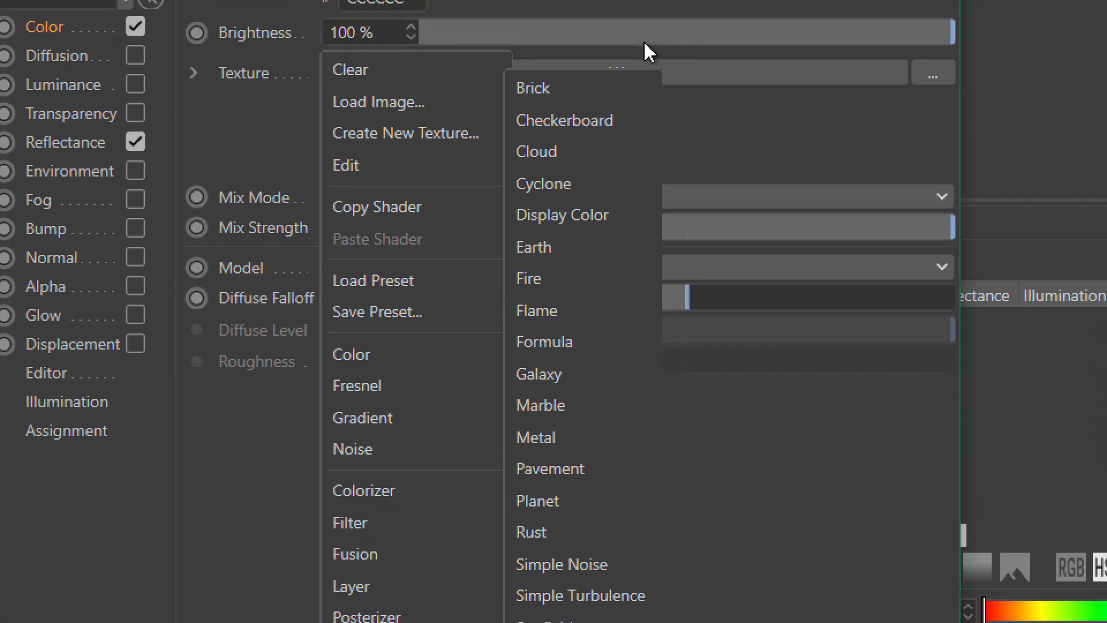
pyautogui.click(616, 121)
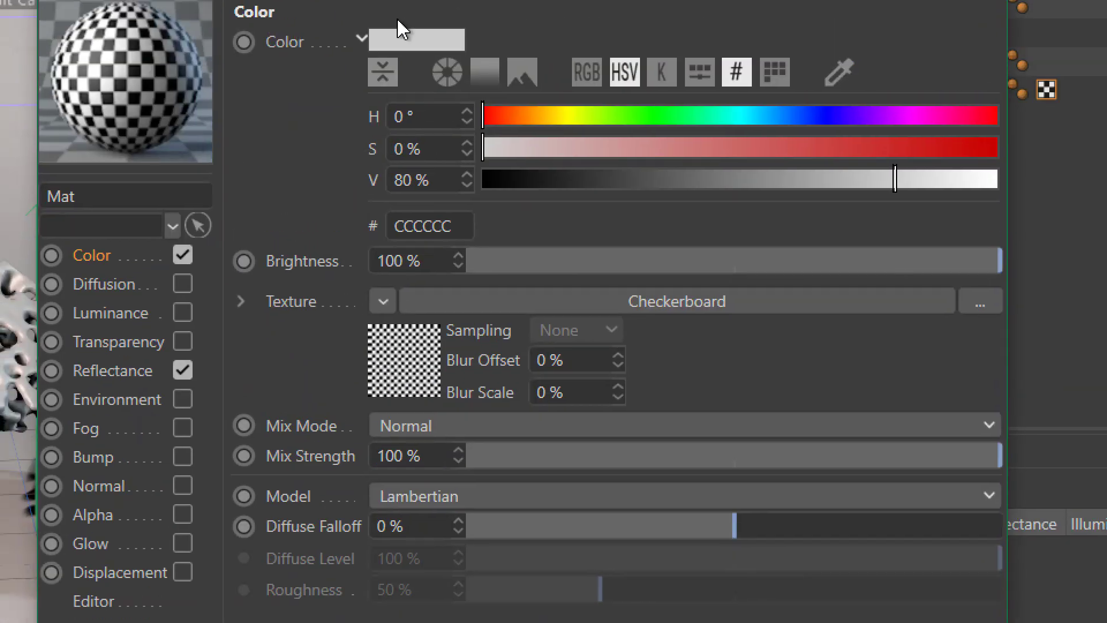
# Replace the colour texture with the Tiles surface shader and open the shader's properties
pyautogui.click(384, 302)
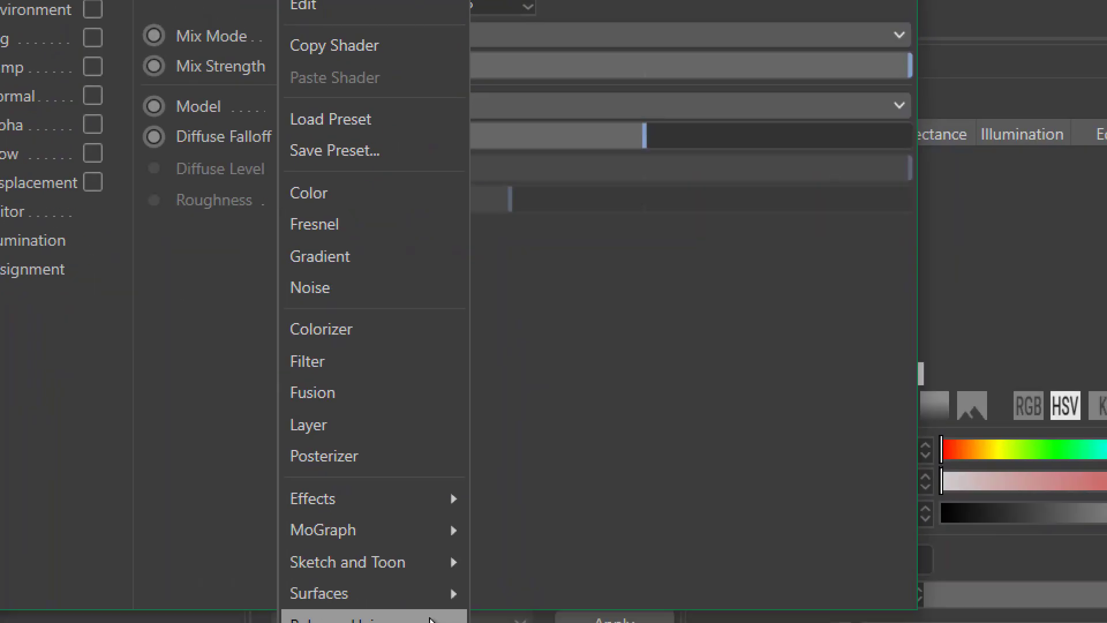
pyautogui.moveTo(411, 543)
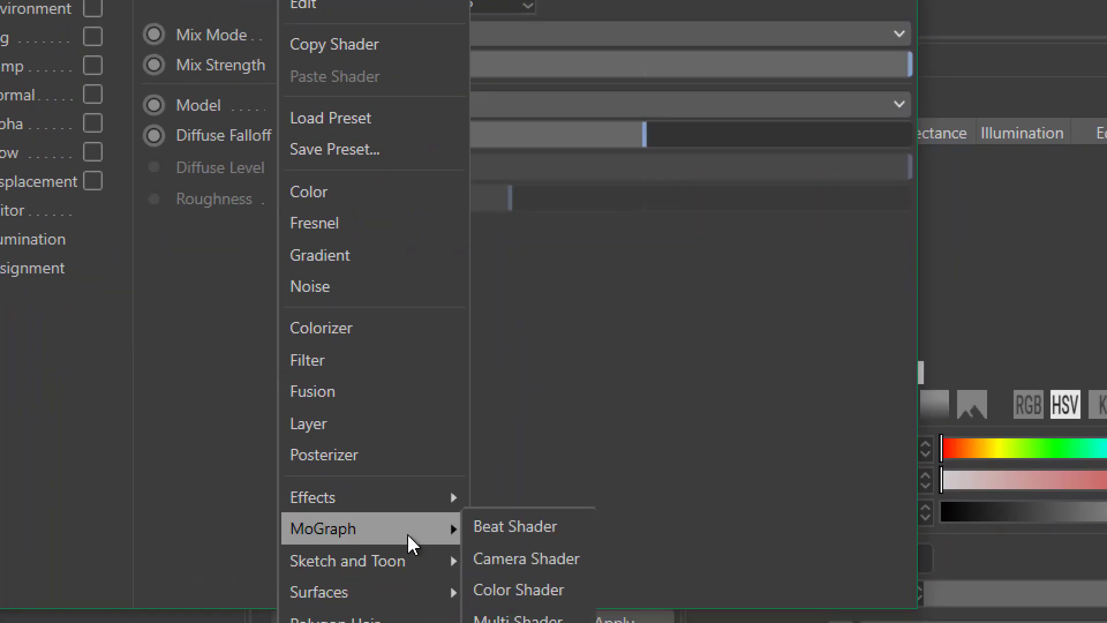
pyautogui.moveTo(406, 505)
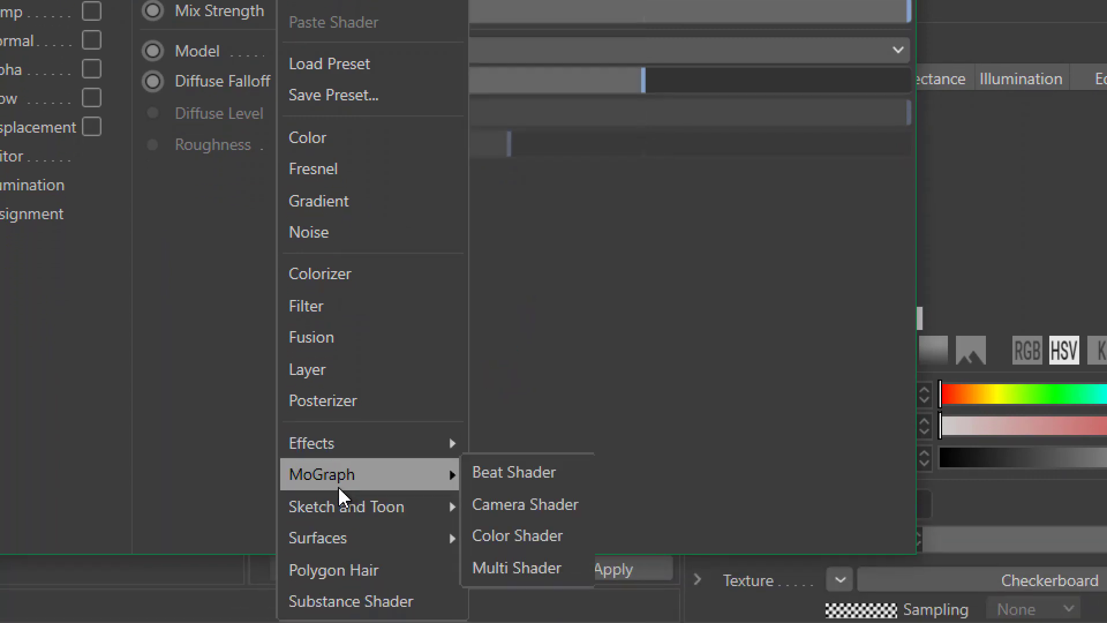
pyautogui.moveTo(353, 542)
pyautogui.click(545, 504)
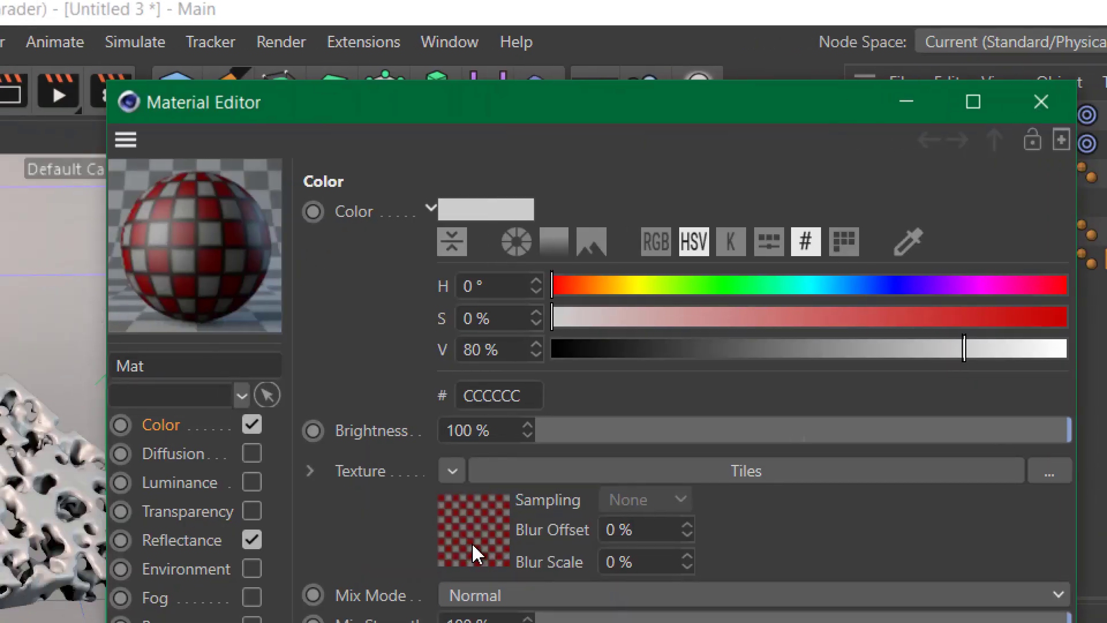
pyautogui.click(385, 557)
# Try the Brick 1, Circles 3, Lines 2 and Radial Lines 2 patterns of the Tiles shader
pyautogui.click(519, 536)
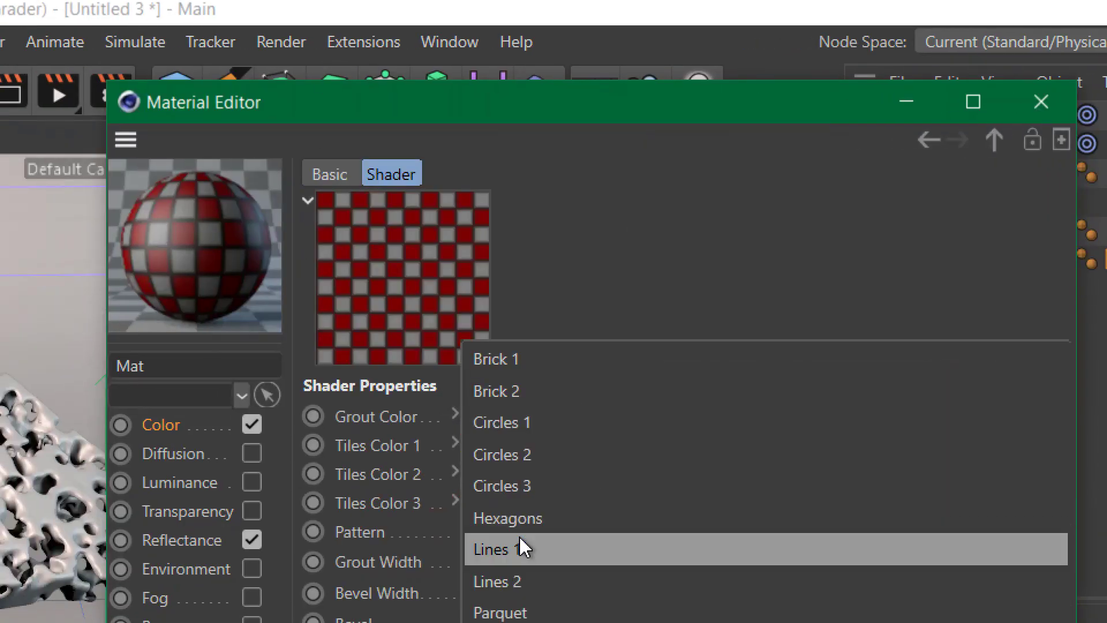
pyautogui.click(537, 370)
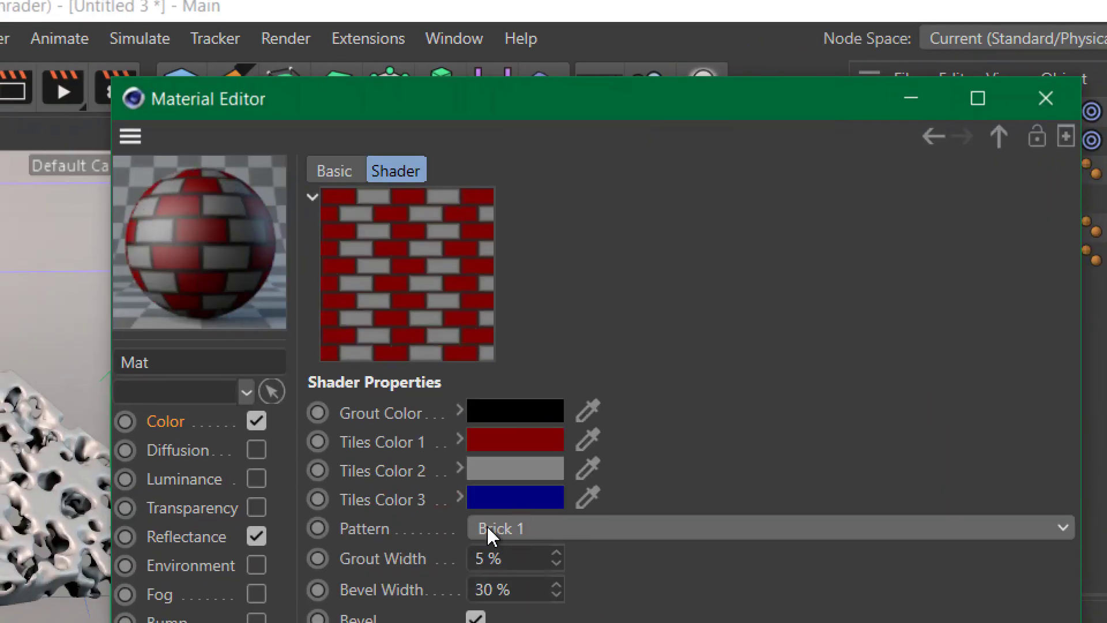
pyautogui.scroll(-1, 482, 531)
pyautogui.scroll(-4, 487, 526)
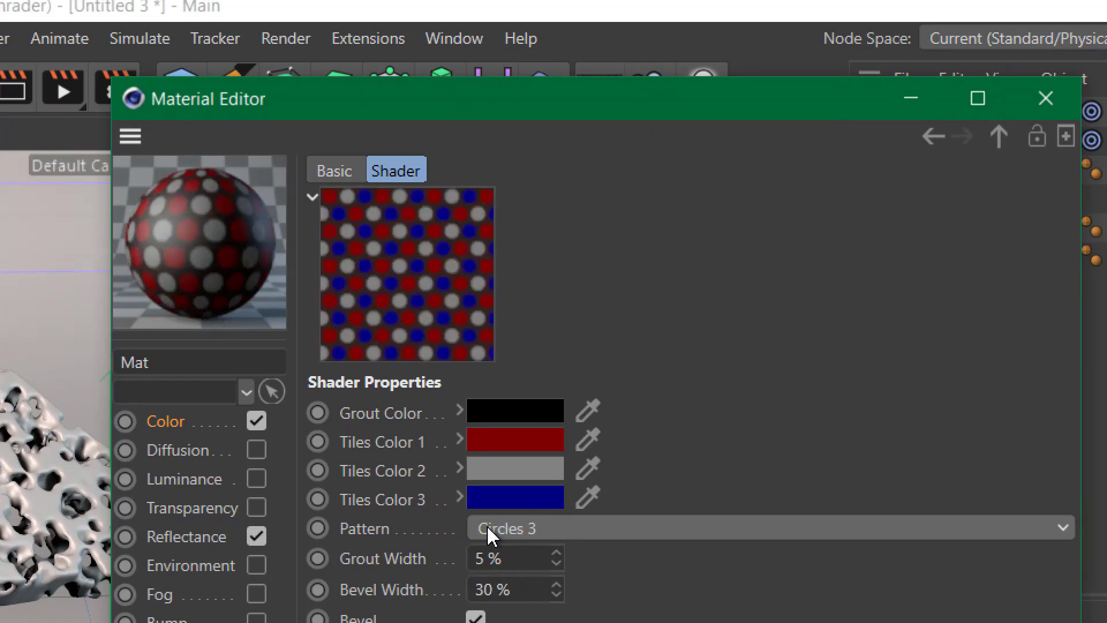
pyautogui.scroll(-4, 487, 525)
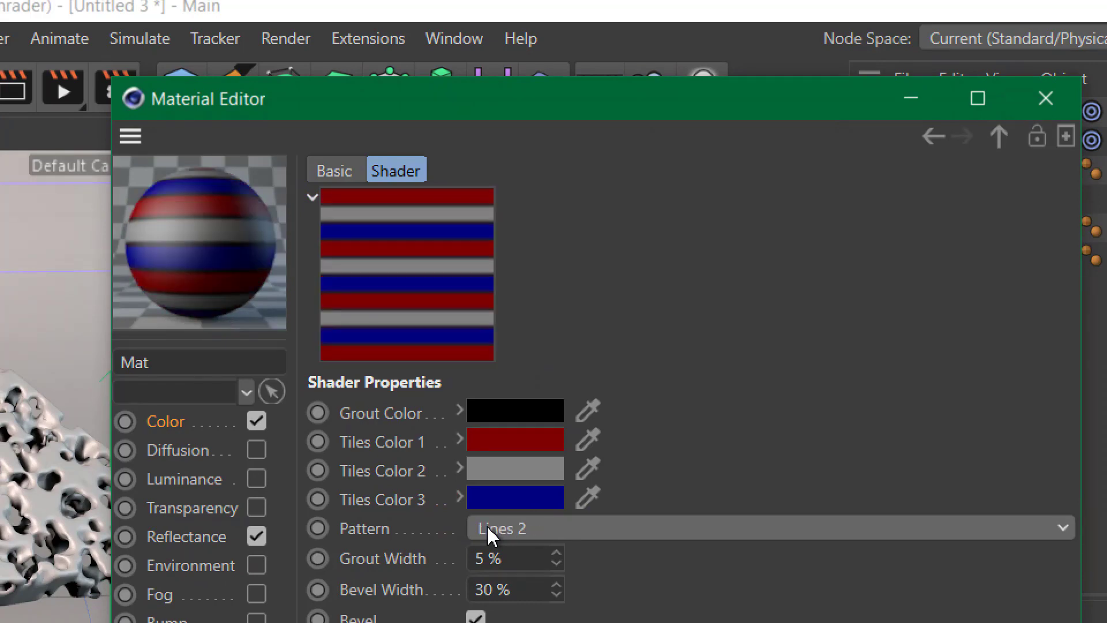
pyautogui.scroll(-3, 488, 535)
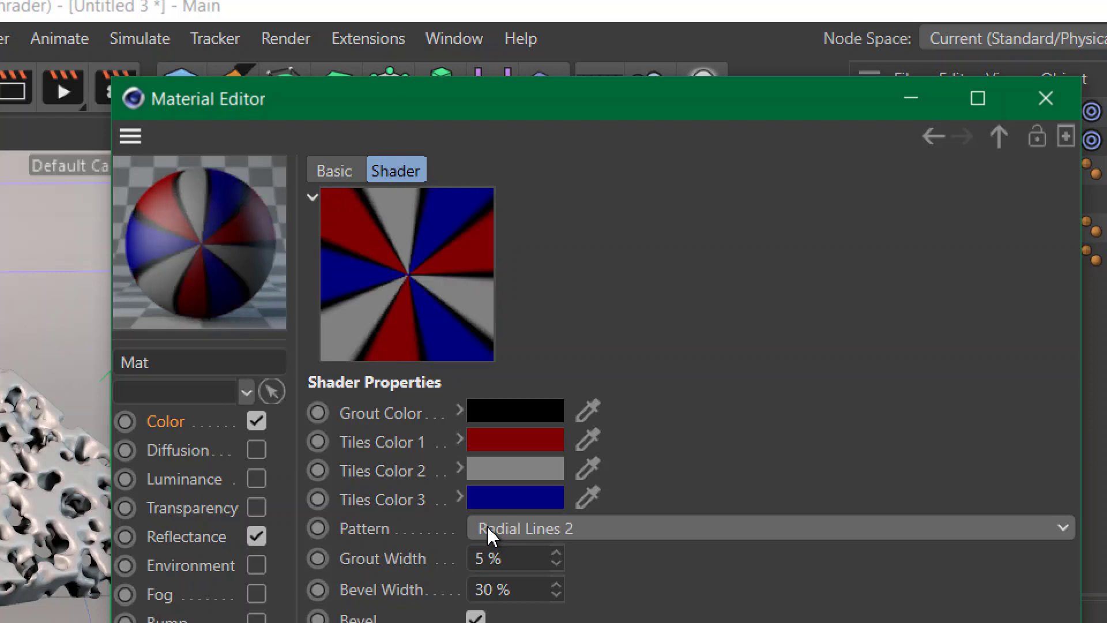
# Step through the Tiles patterns one by one starting at Brick 1, and settle on Squares
pyautogui.click(487, 535)
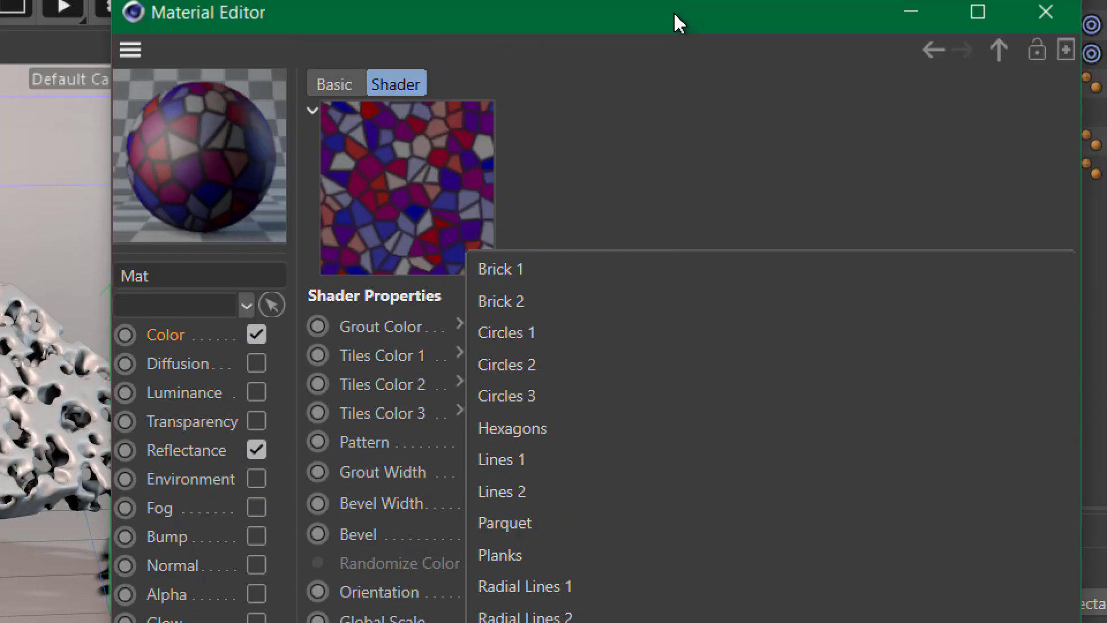
pyautogui.click(598, 266)
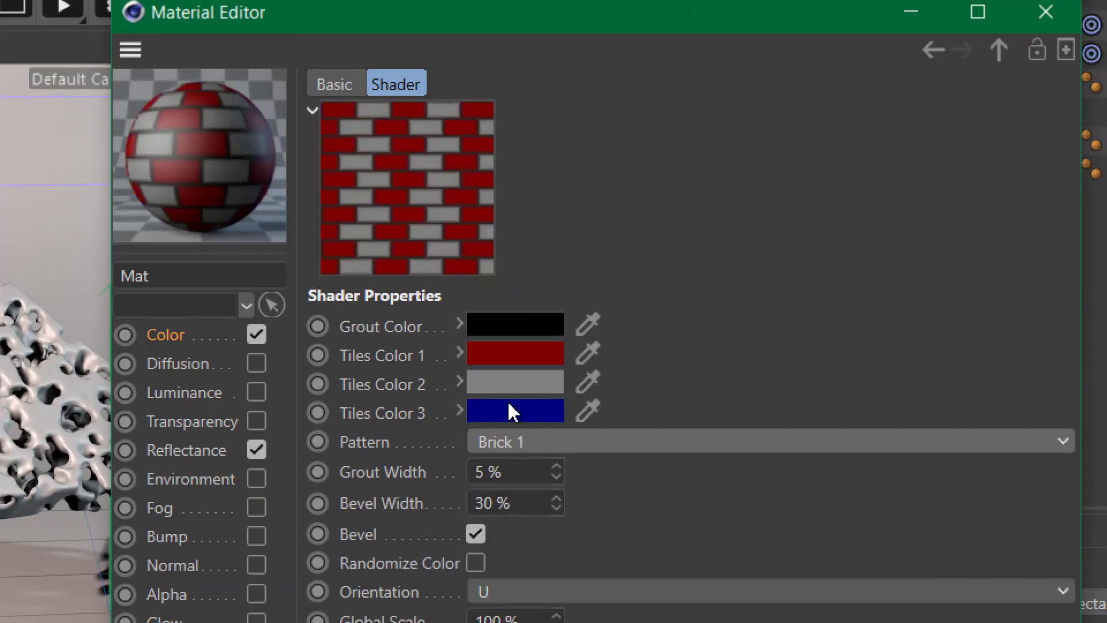
pyautogui.press('Down')
pyautogui.press('Down')
pyautogui.press('Down')
pyautogui.press('Down')
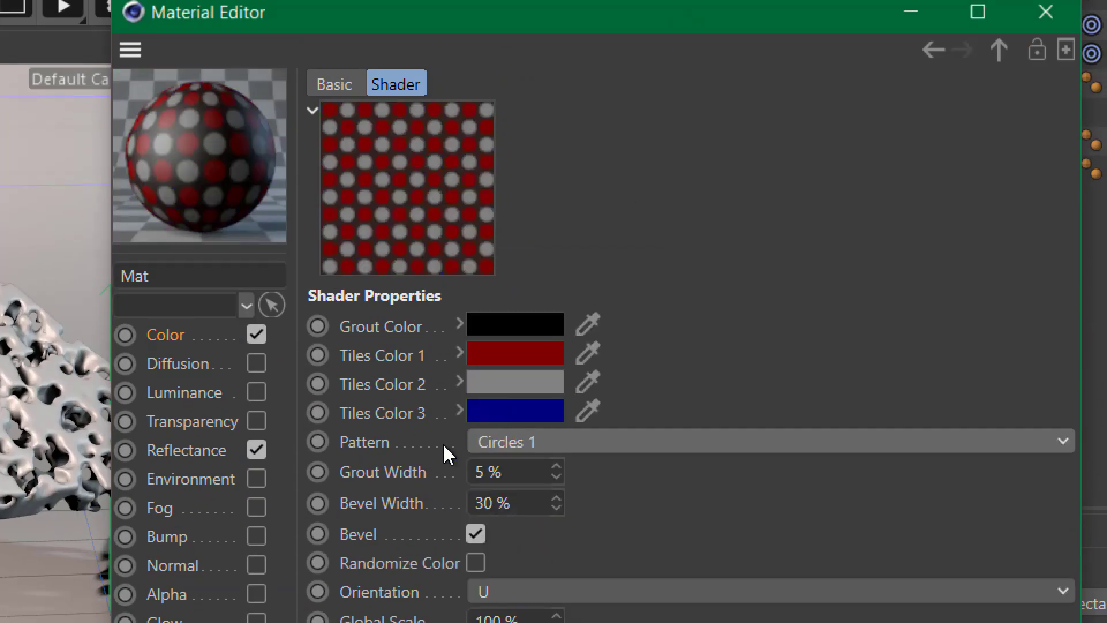
pyautogui.press('Down')
pyautogui.press('Down')
pyautogui.press('Down')
pyautogui.press('Down')
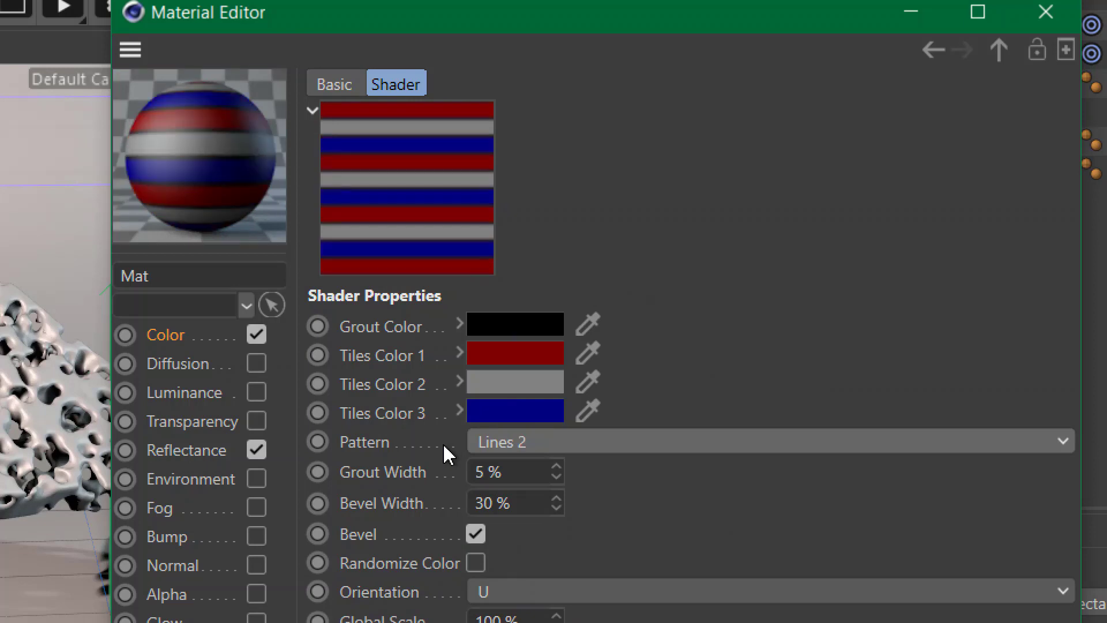
pyautogui.press('Down')
pyautogui.press('Down')
pyautogui.press('Down')
pyautogui.press('Down')
pyautogui.press('Down')
pyautogui.press('Down')
pyautogui.press('Down')
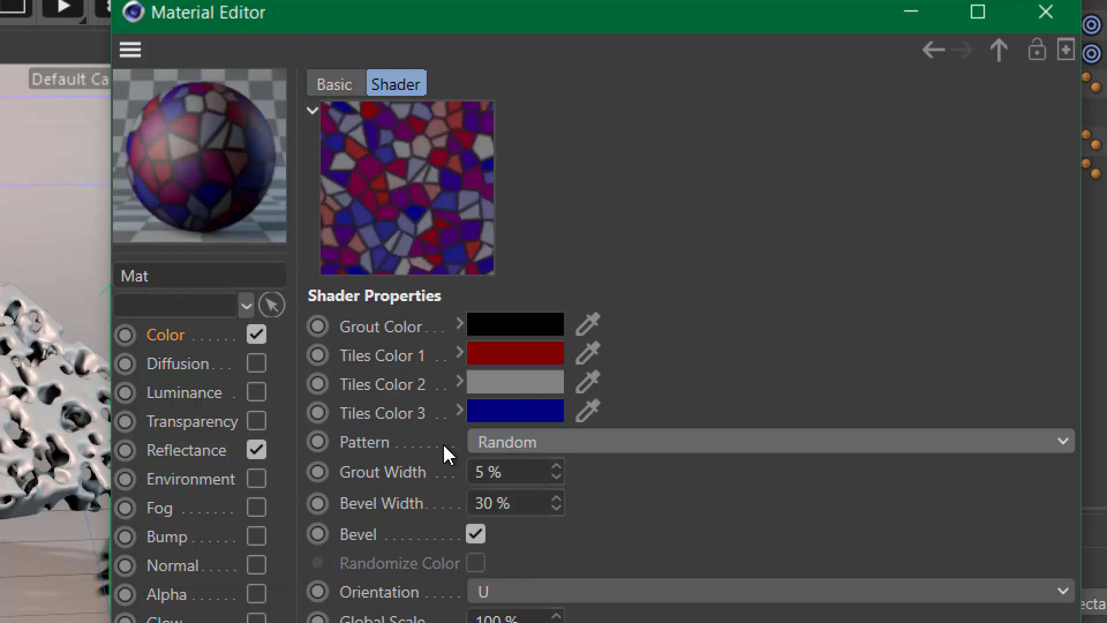
pyautogui.press('Down')
pyautogui.press('Down')
pyautogui.press('Down')
pyautogui.press('Down')
pyautogui.press('Down')
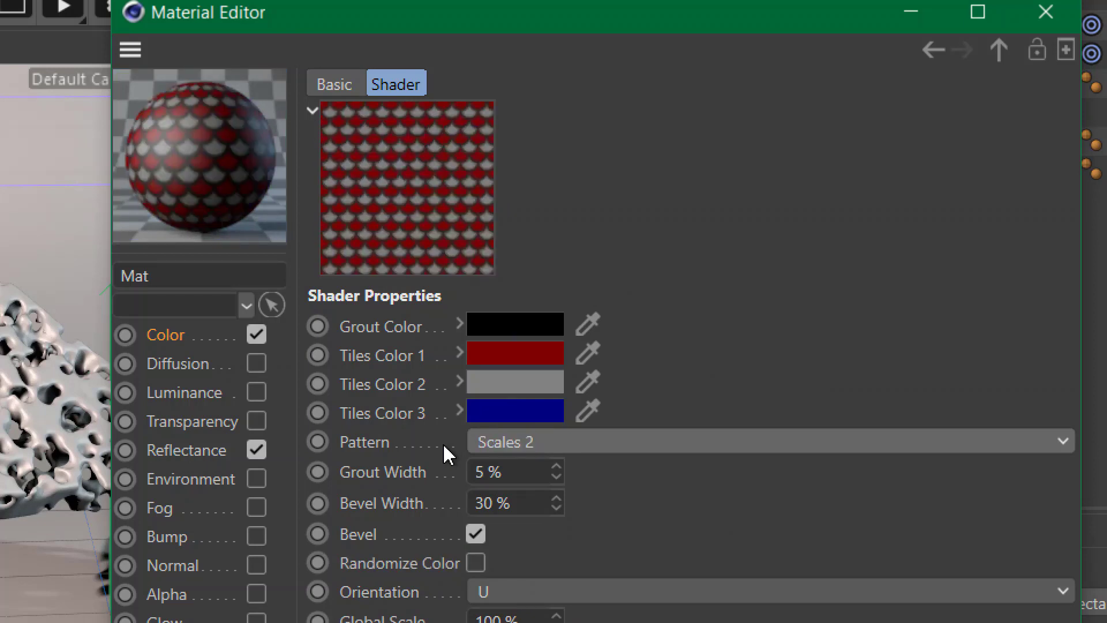
pyautogui.press('Down')
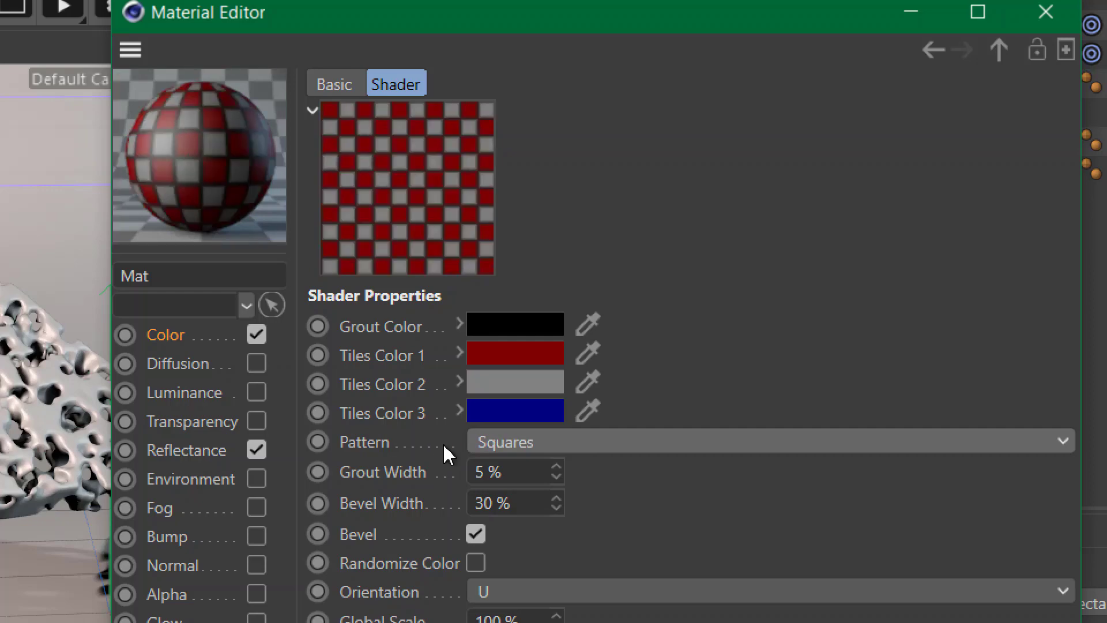
# Set Tiles Color 1 and Tiles Color 2 to pure white
pyautogui.click(542, 355)
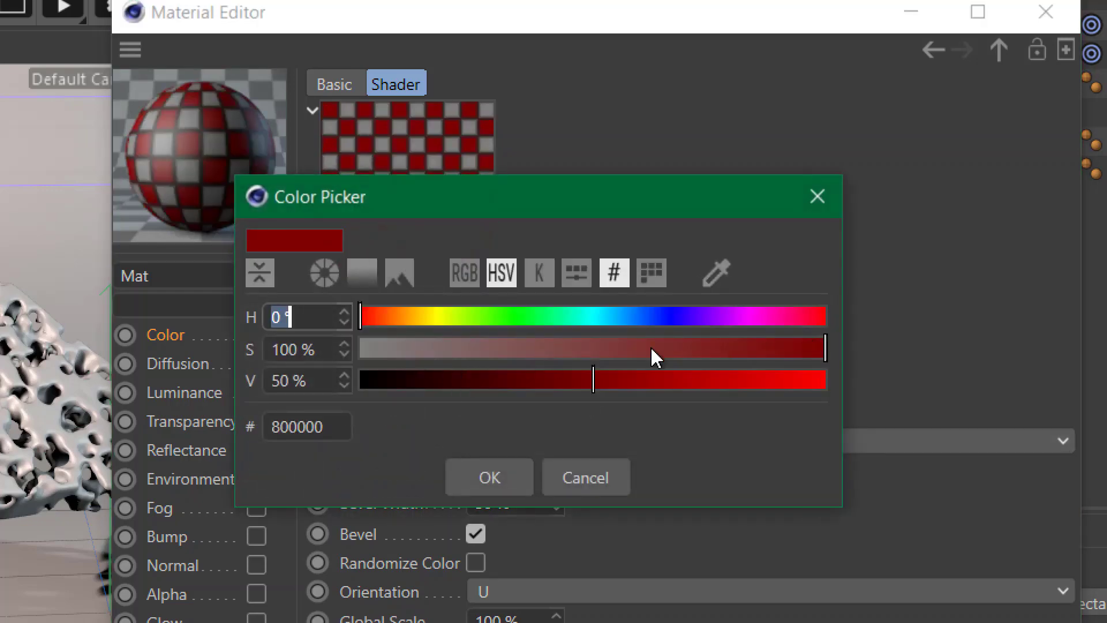
pyautogui.moveTo(581, 355); pyautogui.dragTo(330, 343)
pyautogui.moveTo(648, 374); pyautogui.dragTo(988, 438)
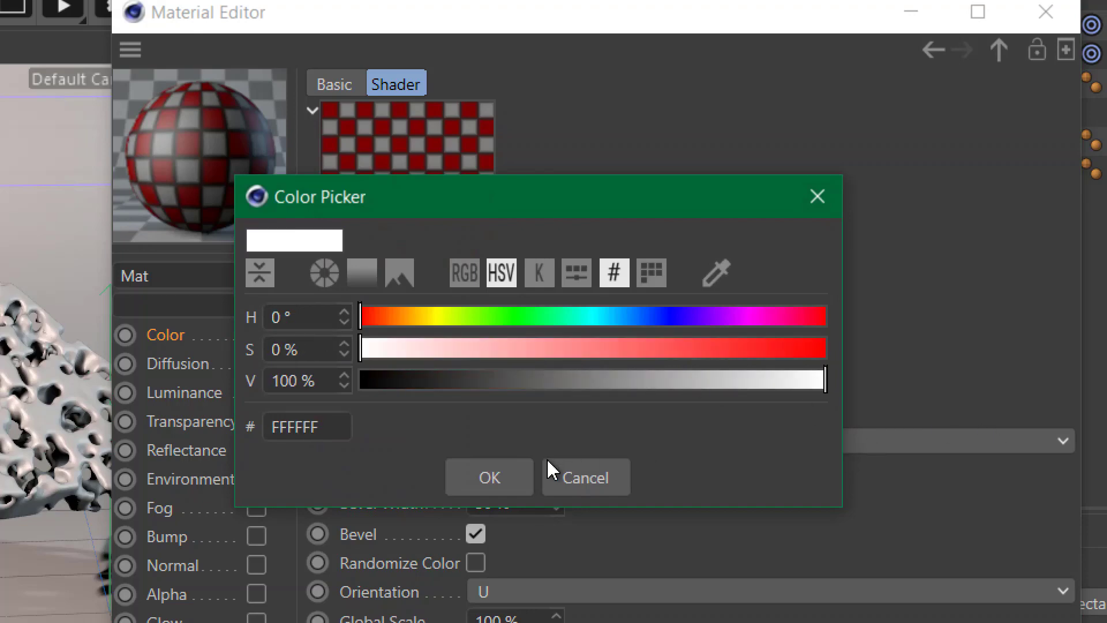
pyautogui.click(522, 476)
pyautogui.click(516, 383)
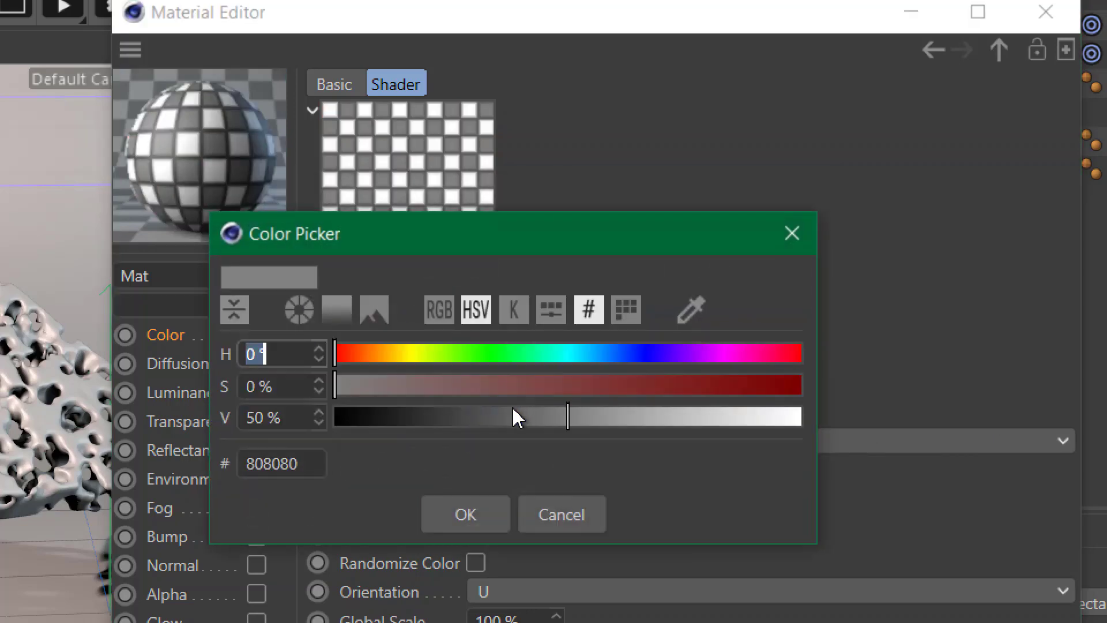
pyautogui.moveTo(598, 420); pyautogui.dragTo(1002, 453)
pyautogui.click(476, 525)
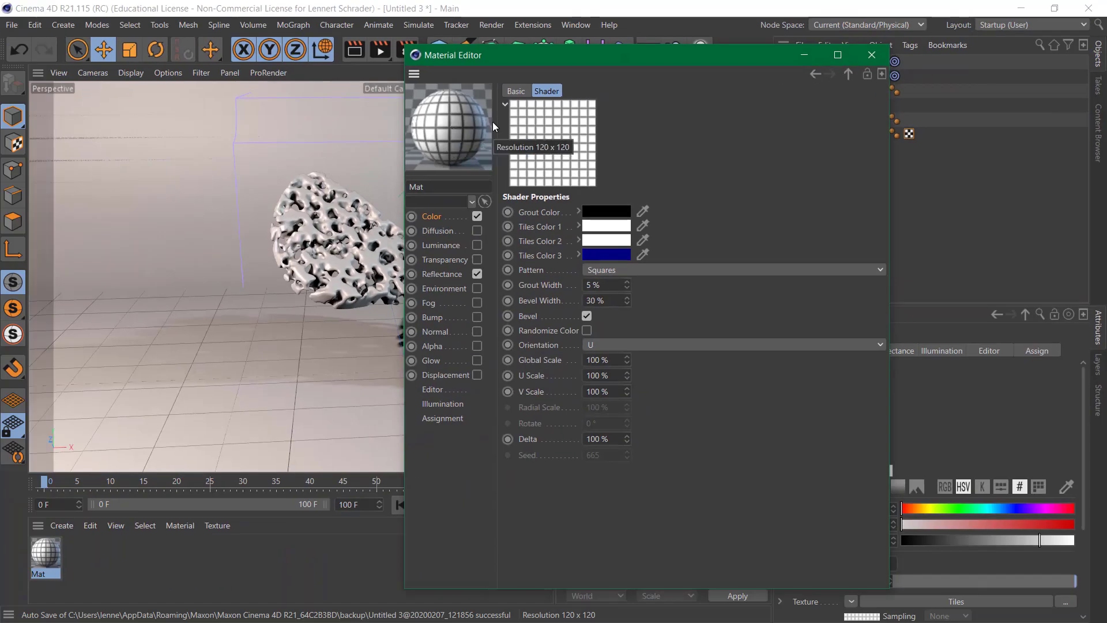
# Close the material's editor, assign the tiled material to the Plane backdrop and render the view
pyautogui.click(871, 55)
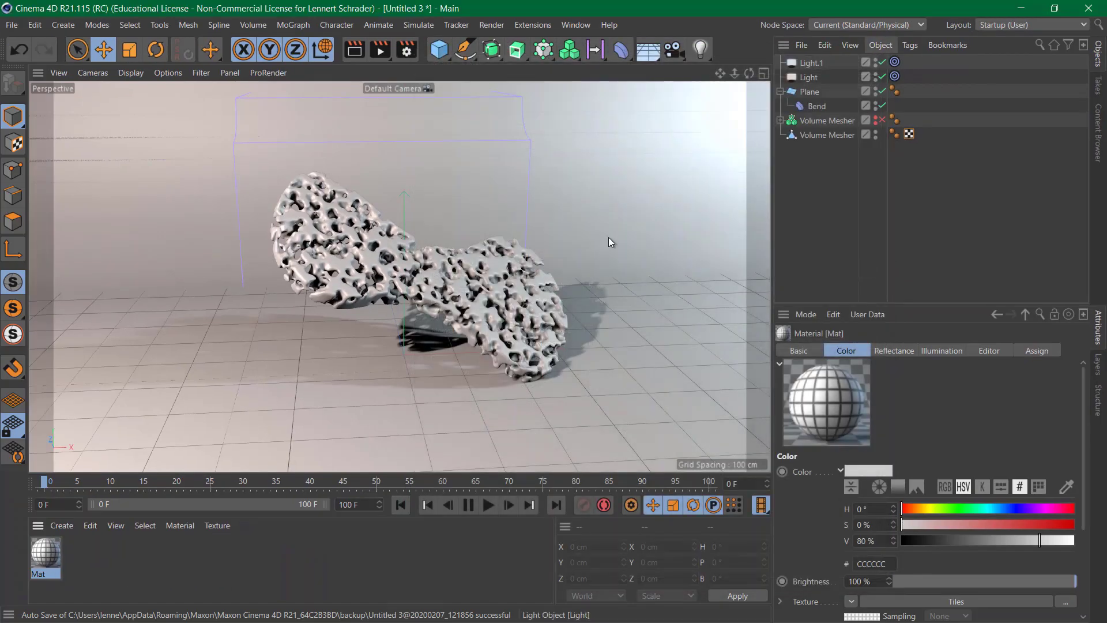
pyautogui.moveTo(899, 151); pyautogui.dragTo(810, 92)
pyautogui.click(355, 50)
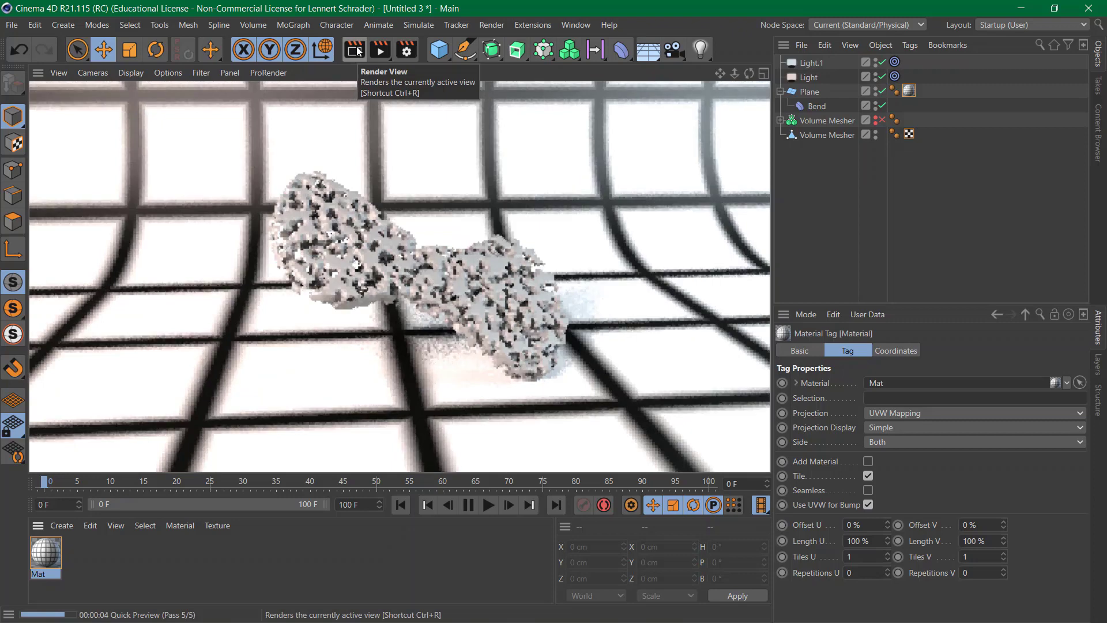
# Reopen the tiled material and set the Tiles shader's Global Scale to 20 %
pyautogui.doubleClick(52, 560)
pyautogui.click(441, 271)
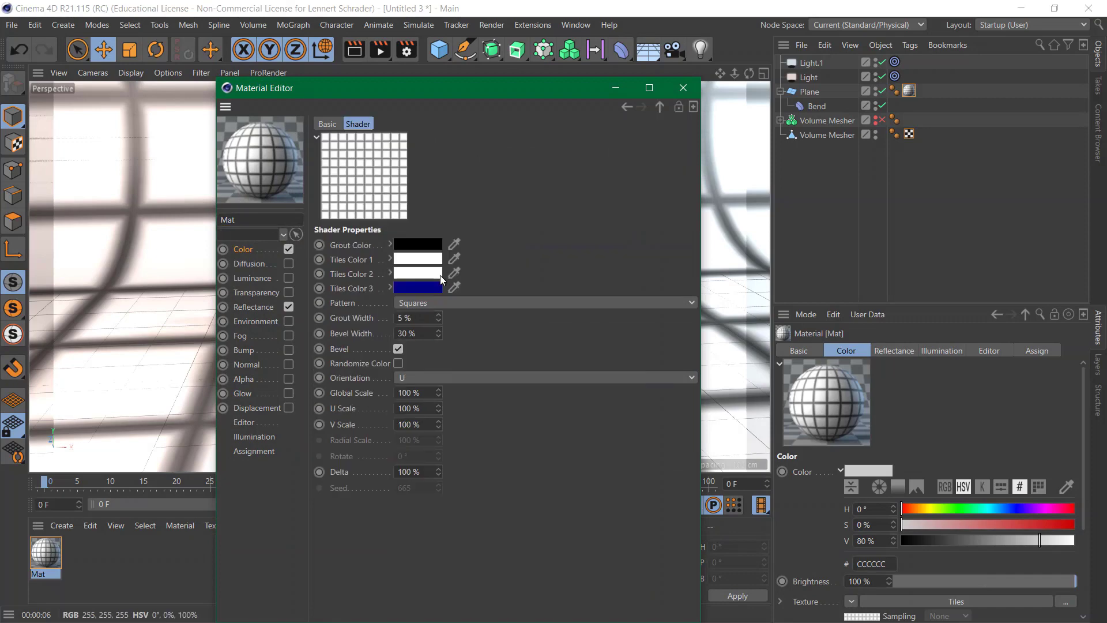
pyautogui.click(428, 395)
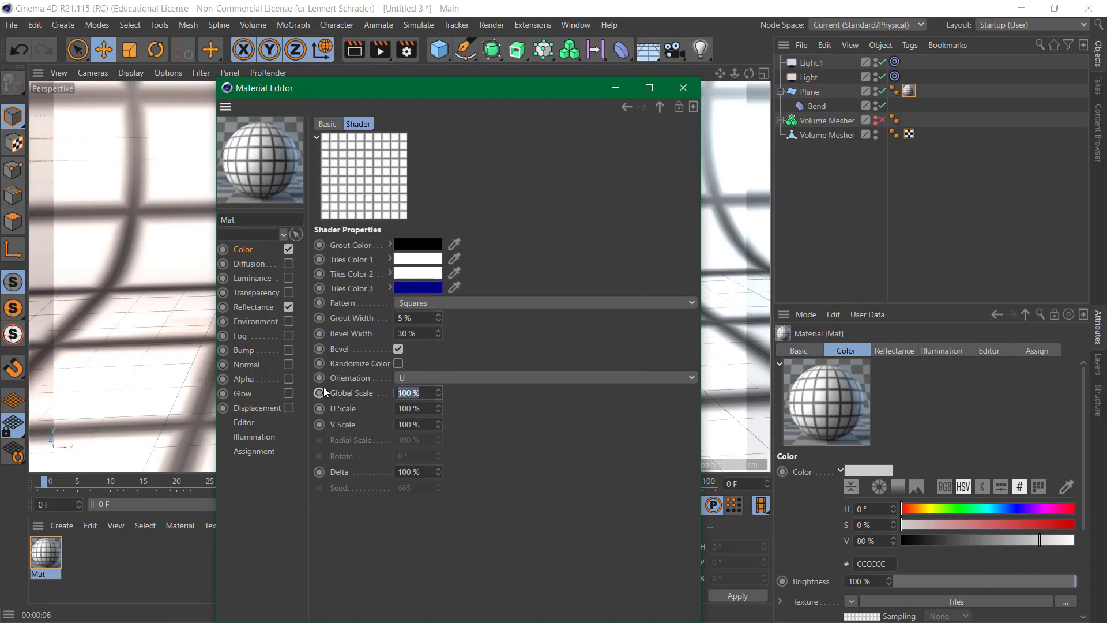
pyautogui.write('20')
pyautogui.press('Return')
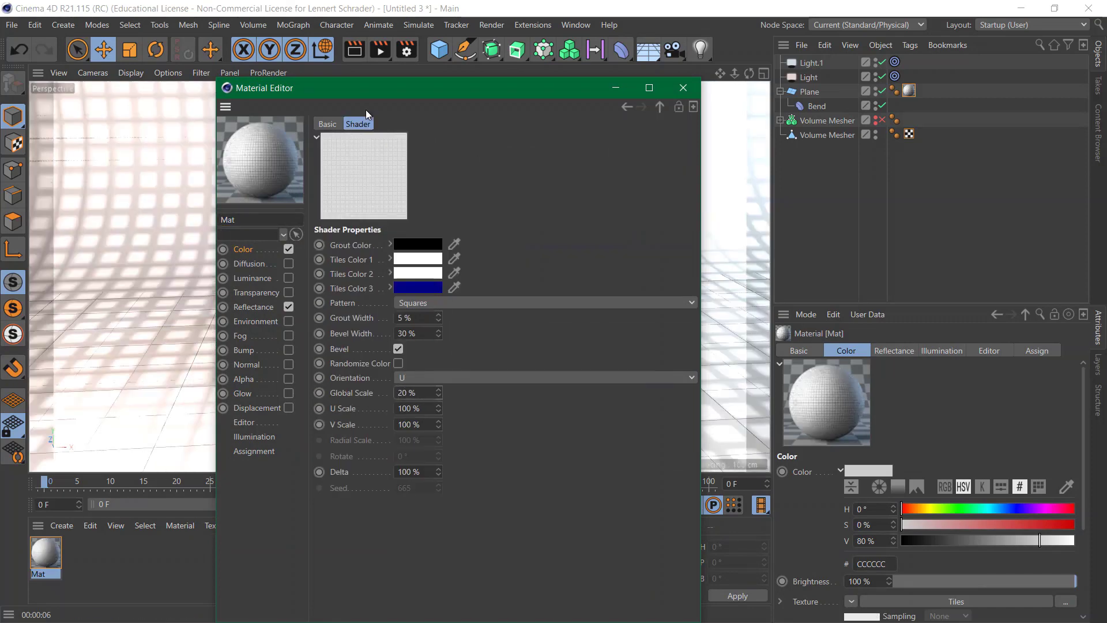
# Set the tiles' Bevel Width to 1 % and Grout Width to 3 %, and render the view
pyautogui.moveTo(347, 86); pyautogui.dragTo(817, 88)
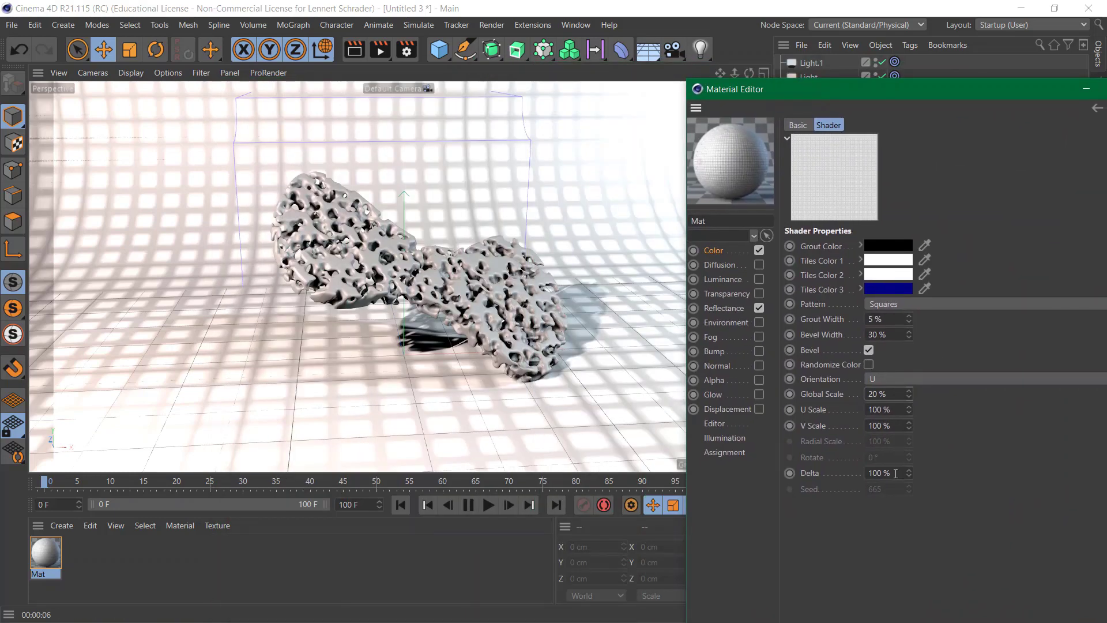
pyautogui.moveTo(895, 336); pyautogui.dragTo(834, 338)
pyautogui.moveTo(910, 335)
pyautogui.mouseDown()
pyautogui.moveTo(910, 312)
pyautogui.moveTo(909, 377)
pyautogui.mouseUp()
pyautogui.click(908, 337)
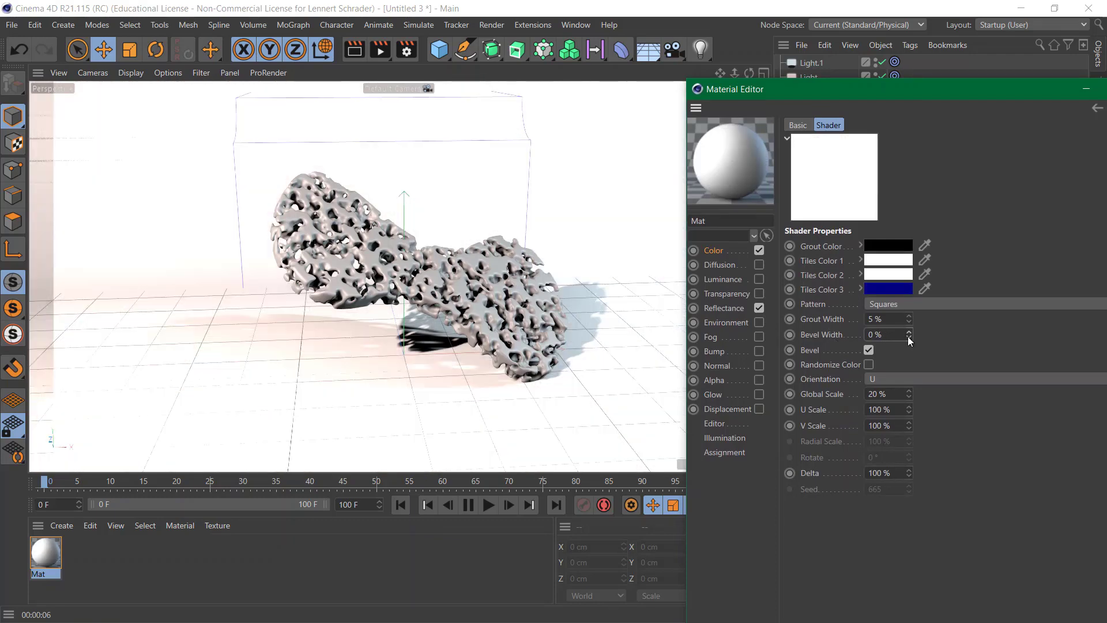
pyautogui.click(910, 332)
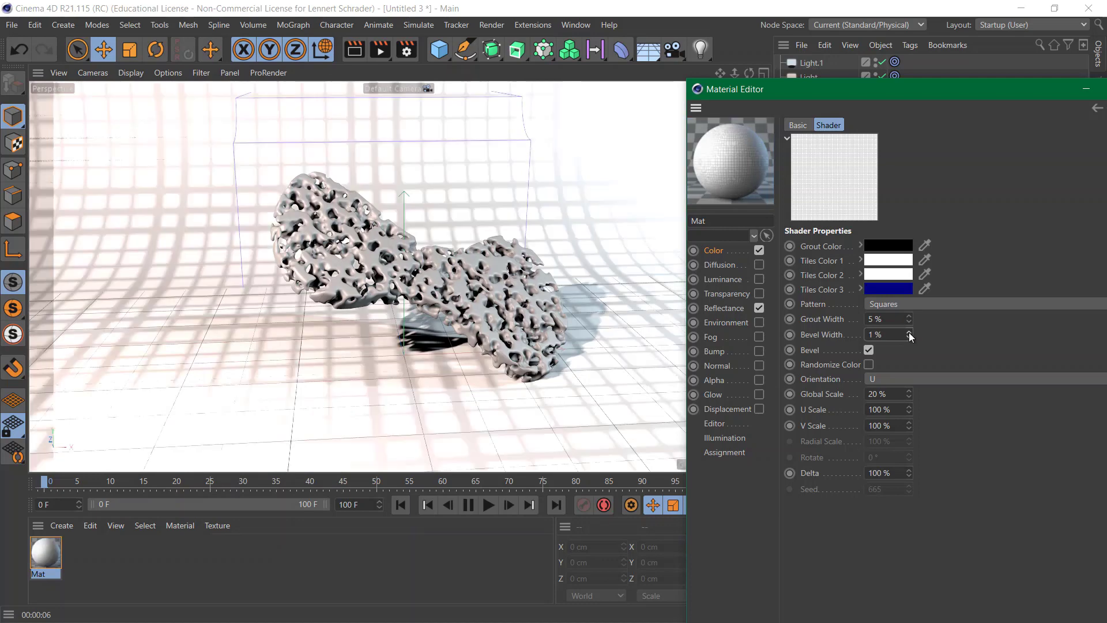
pyautogui.moveTo(909, 316); pyautogui.dragTo(910, 320)
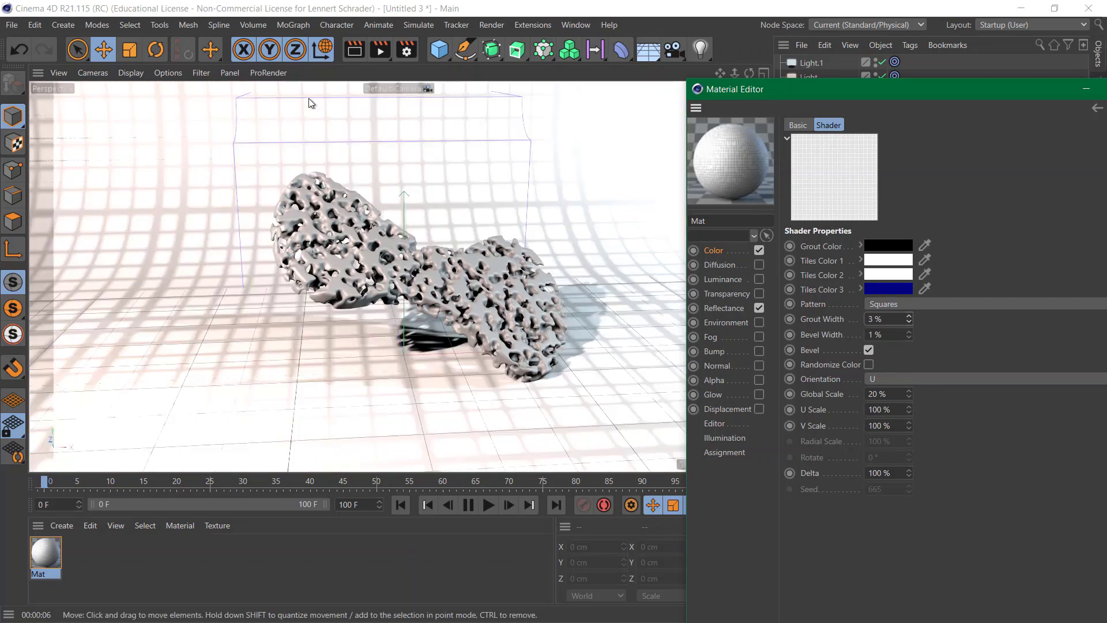
pyautogui.click(354, 51)
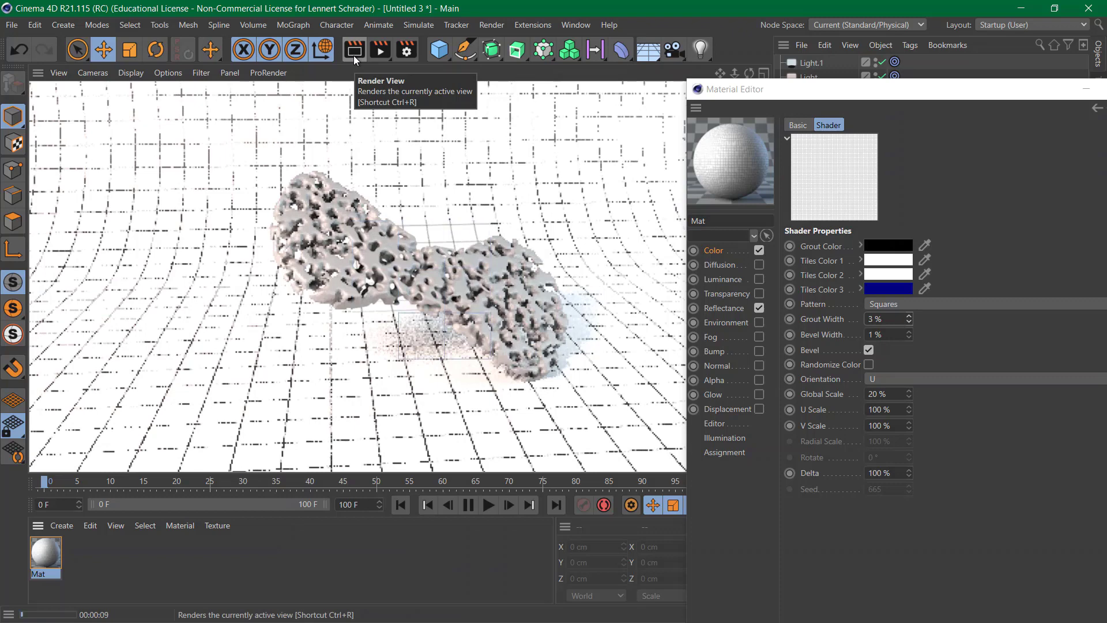
# Delete the tiled material from the scene
pyautogui.moveTo(1035, 92); pyautogui.dragTo(811, 70)
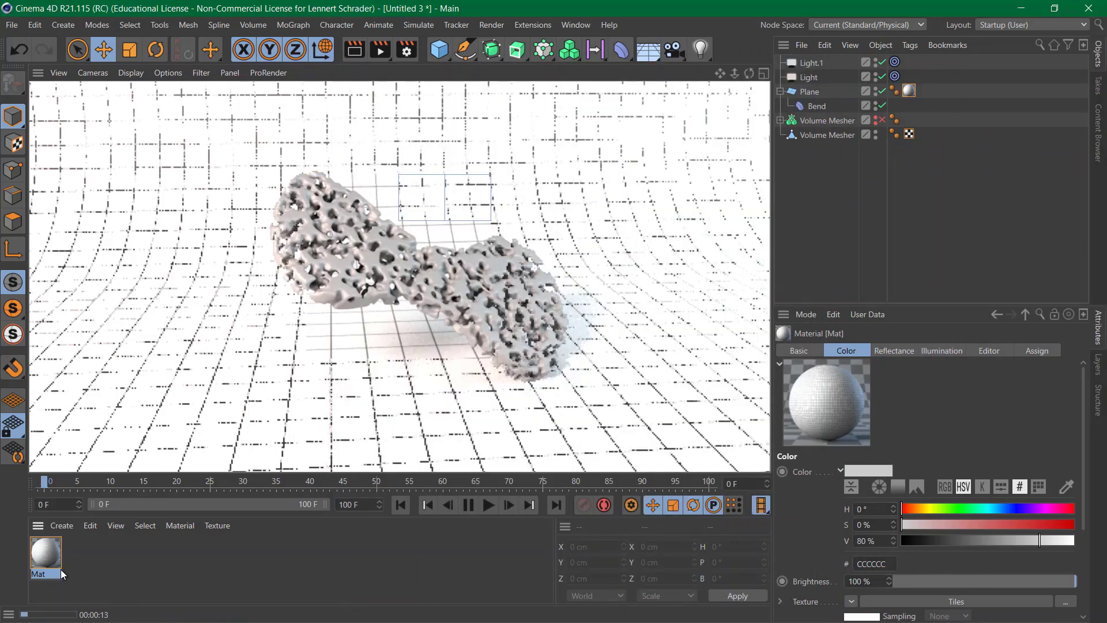
pyautogui.click(52, 551)
pyautogui.press('Delete')
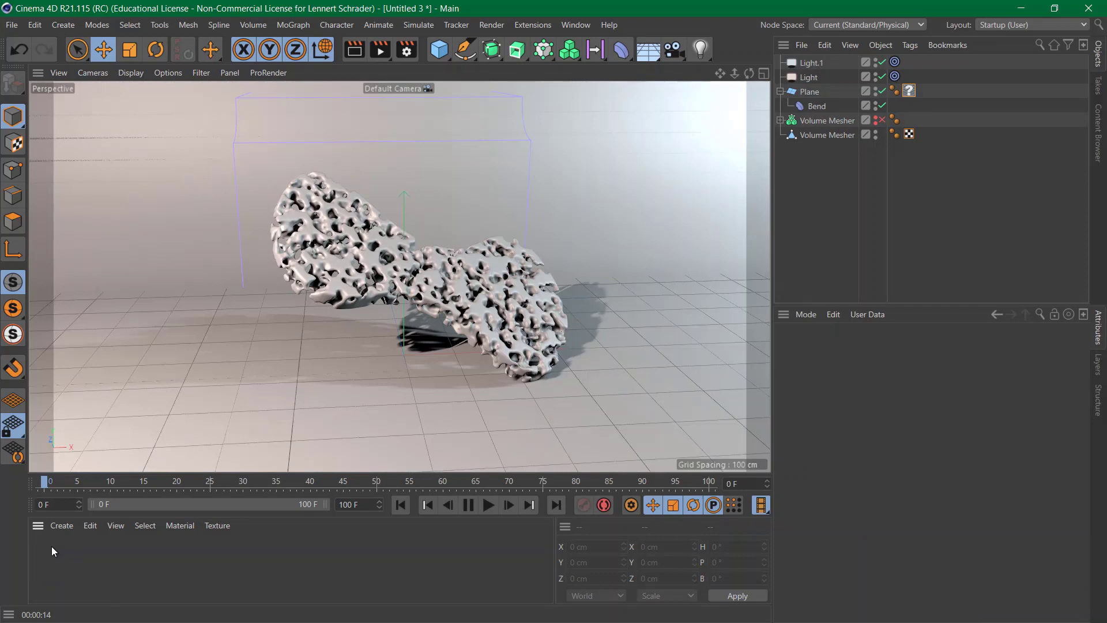
# Create a new material, open it for editing and disable its Reflectance channel
pyautogui.doubleClick(51, 547)
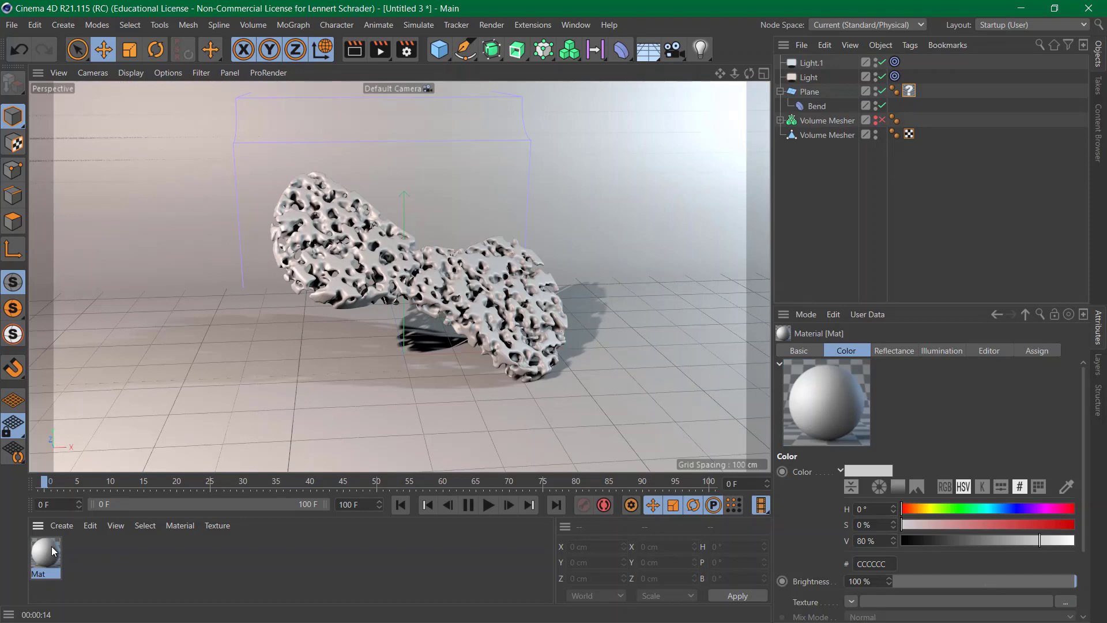
pyautogui.doubleClick(50, 545)
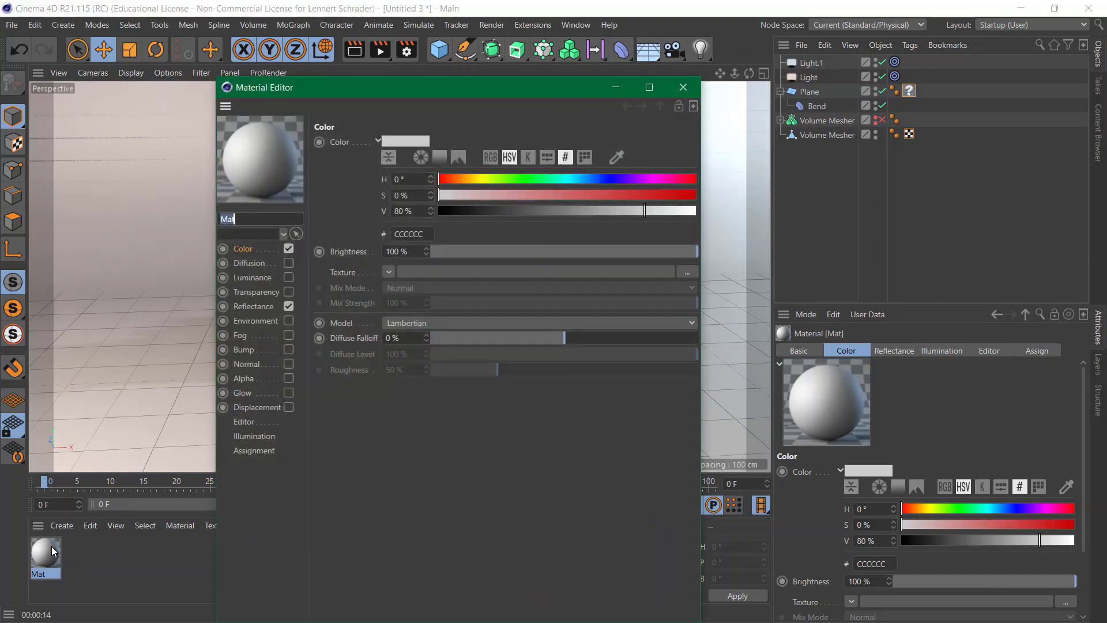
pyautogui.click(289, 306)
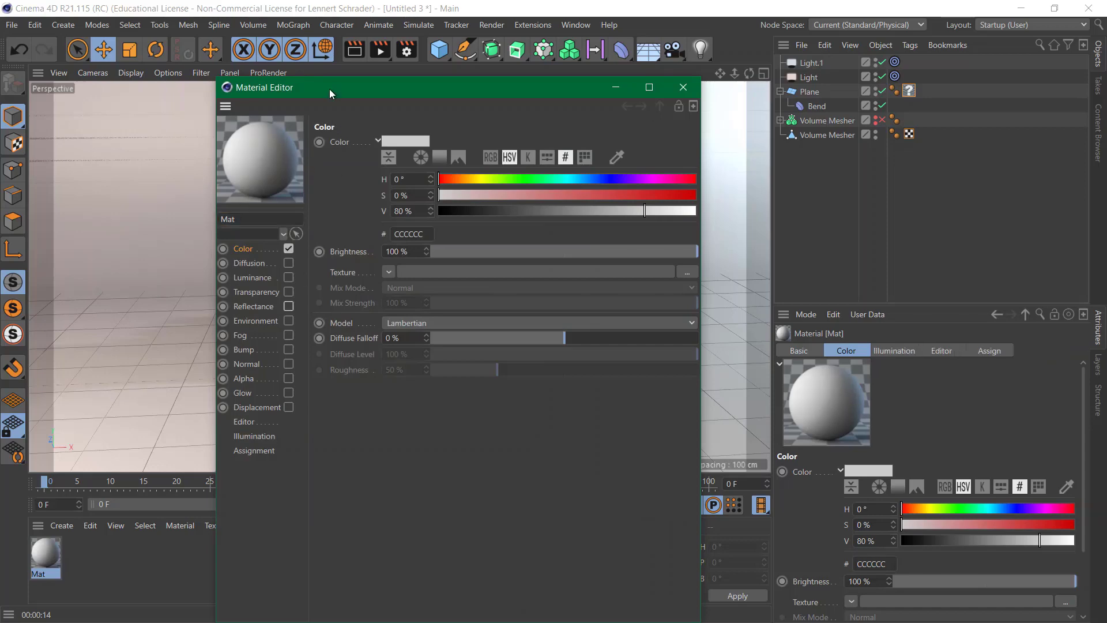
# Set the material's color to blue (H 212°, S 63 %, V 81 %) and apply it to the backdrop plane
pyautogui.moveTo(330, 89); pyautogui.dragTo(714, 109)
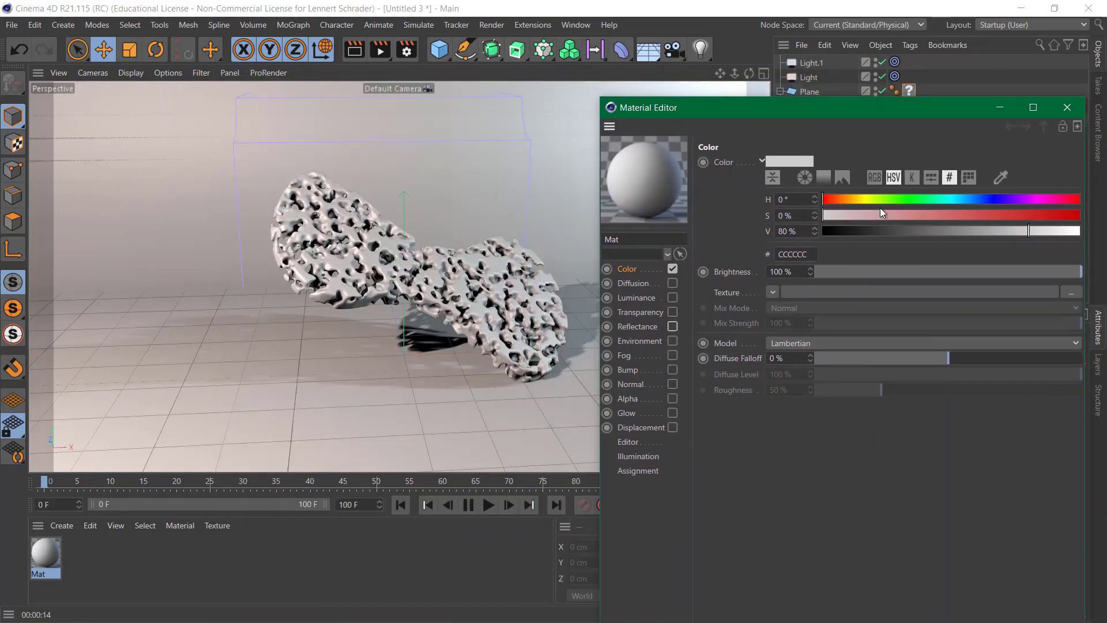
pyautogui.moveTo(846, 199); pyautogui.dragTo(978, 213)
pyautogui.click(974, 198)
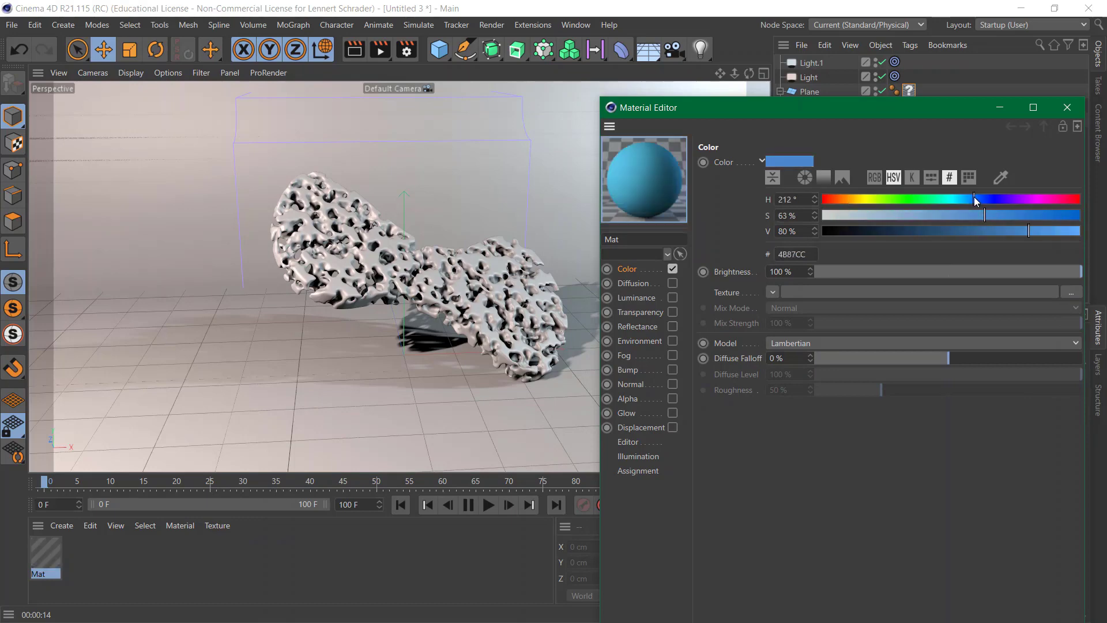
pyautogui.click(1031, 229)
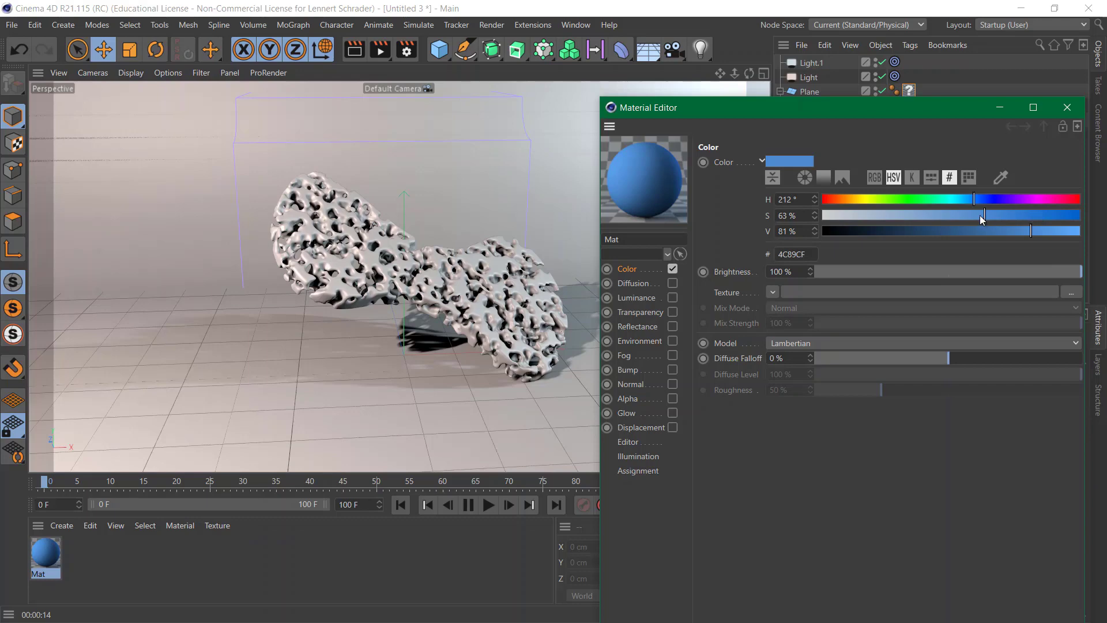
pyautogui.click(1067, 107)
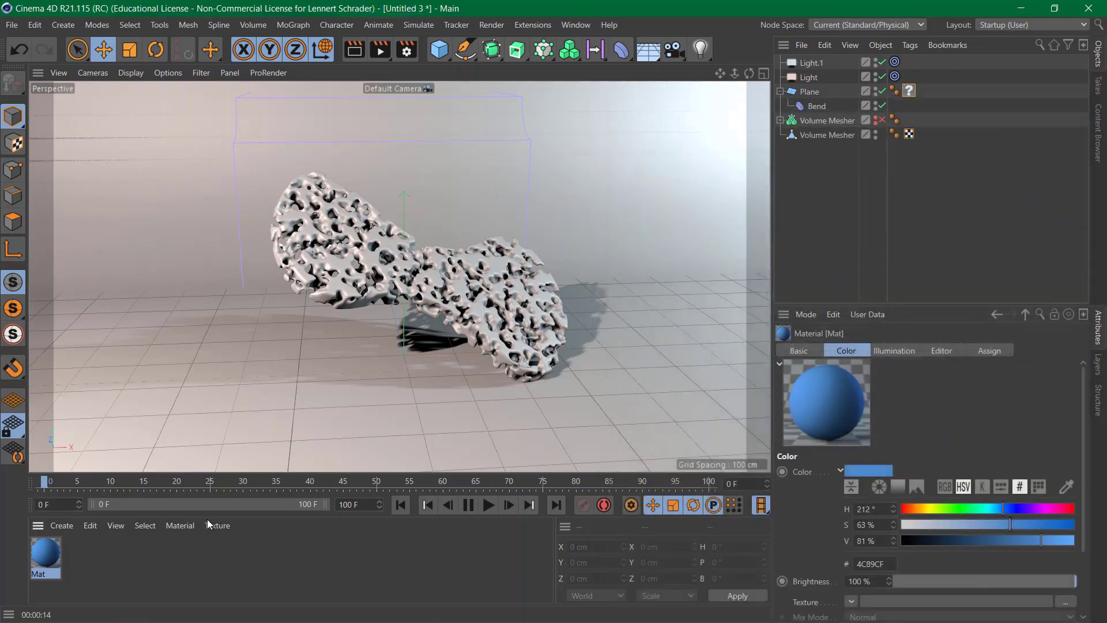
pyautogui.moveTo(45, 555); pyautogui.dragTo(289, 379)
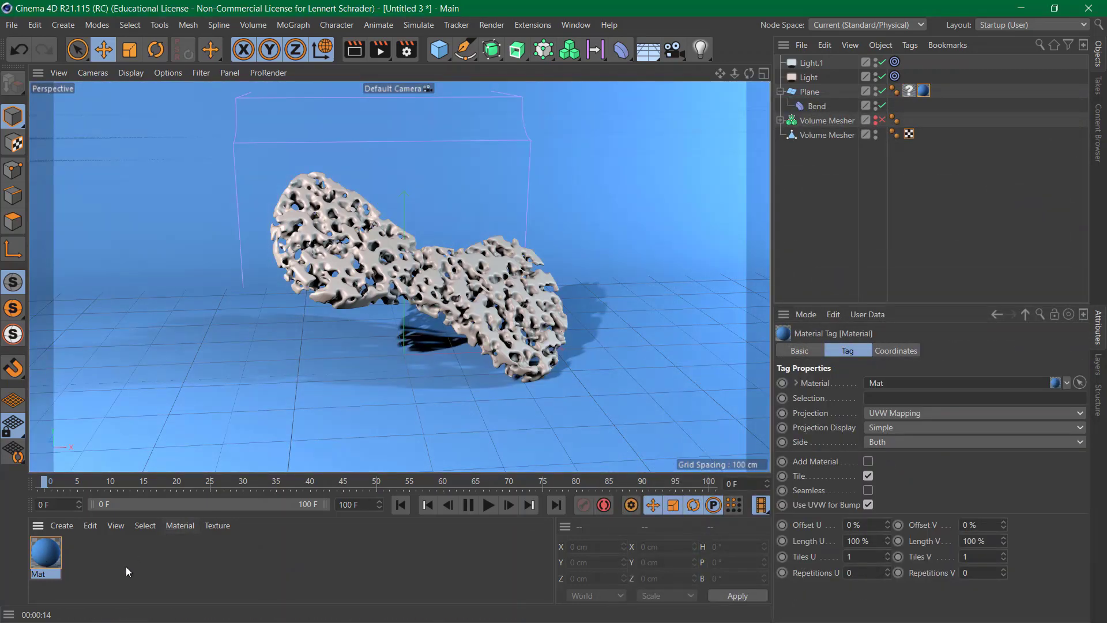
# Create a second material, open it for editing and disable its Reflectance channel
pyautogui.doubleClick(89, 552)
pyautogui.doubleClick(45, 552)
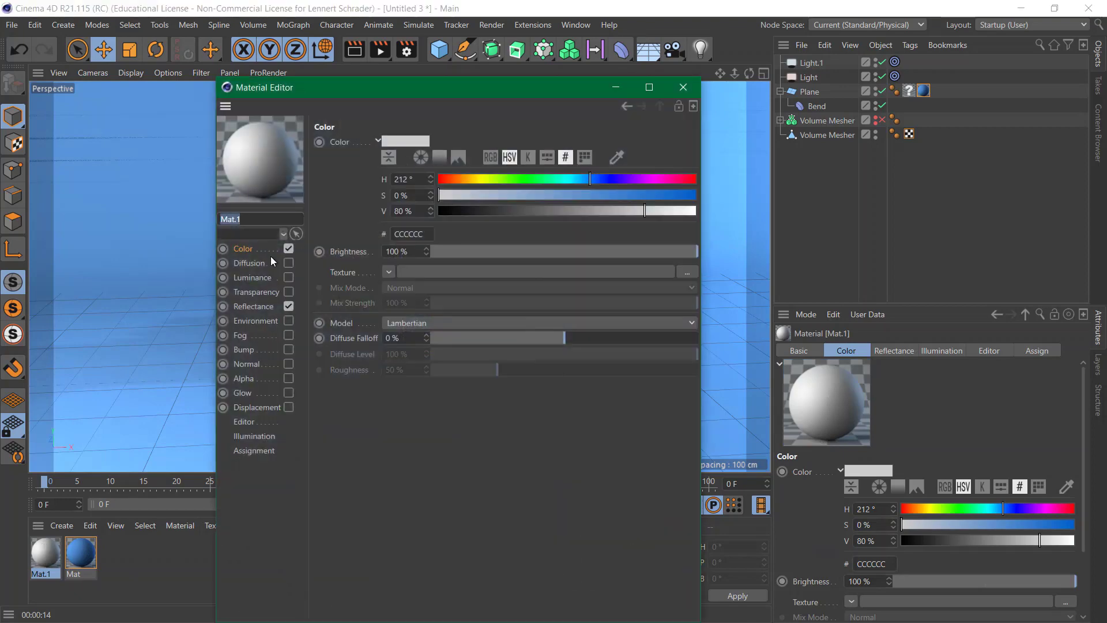
pyautogui.click(251, 263)
pyautogui.click(289, 306)
pyautogui.click(247, 249)
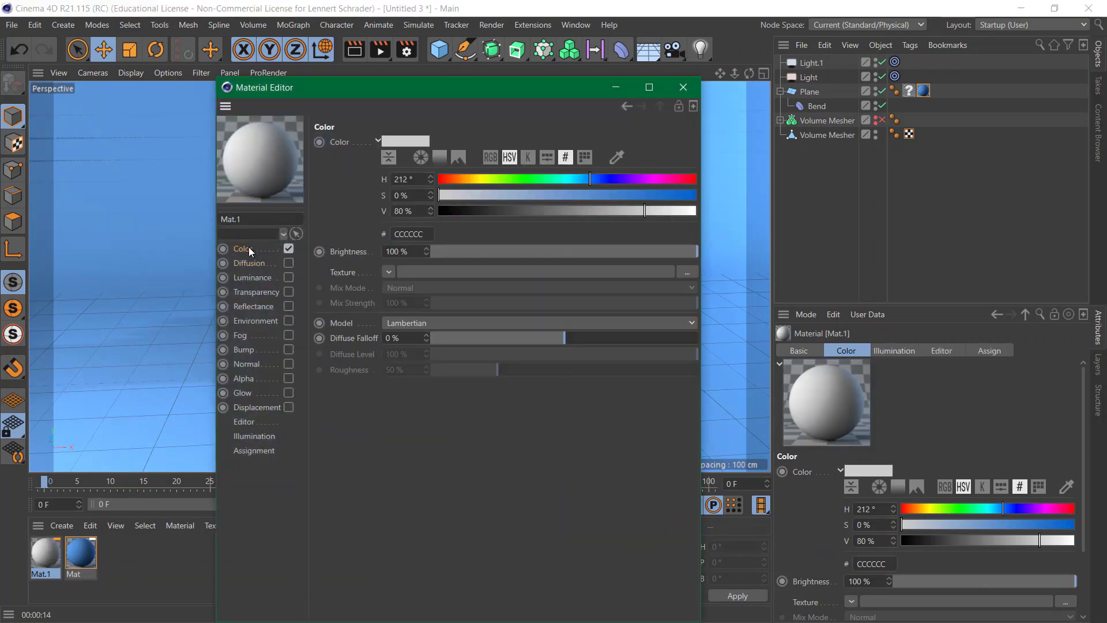
# Set the second material's color to orange with H 37°, S 76 % and V 86 %
pyautogui.click(466, 175)
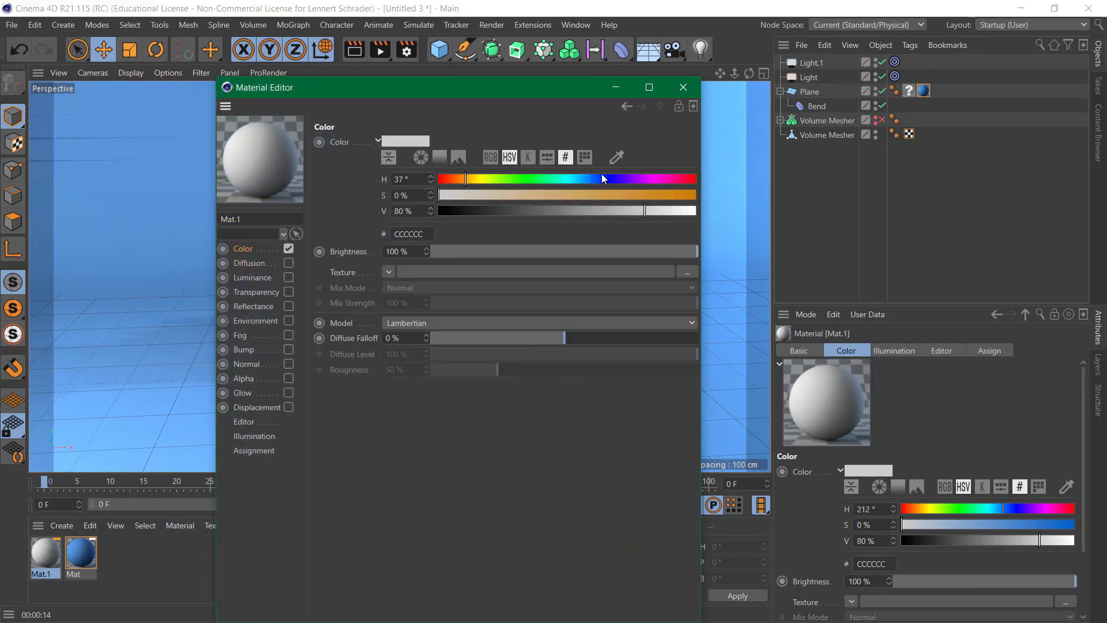
pyautogui.click(636, 195)
pyautogui.click(659, 211)
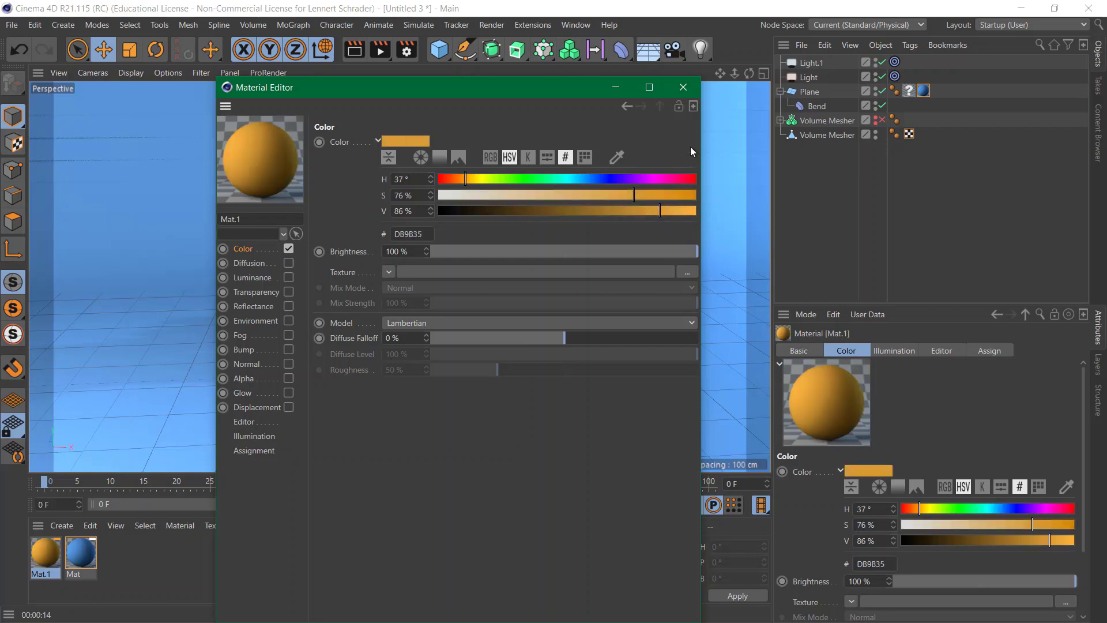
pyautogui.click(684, 88)
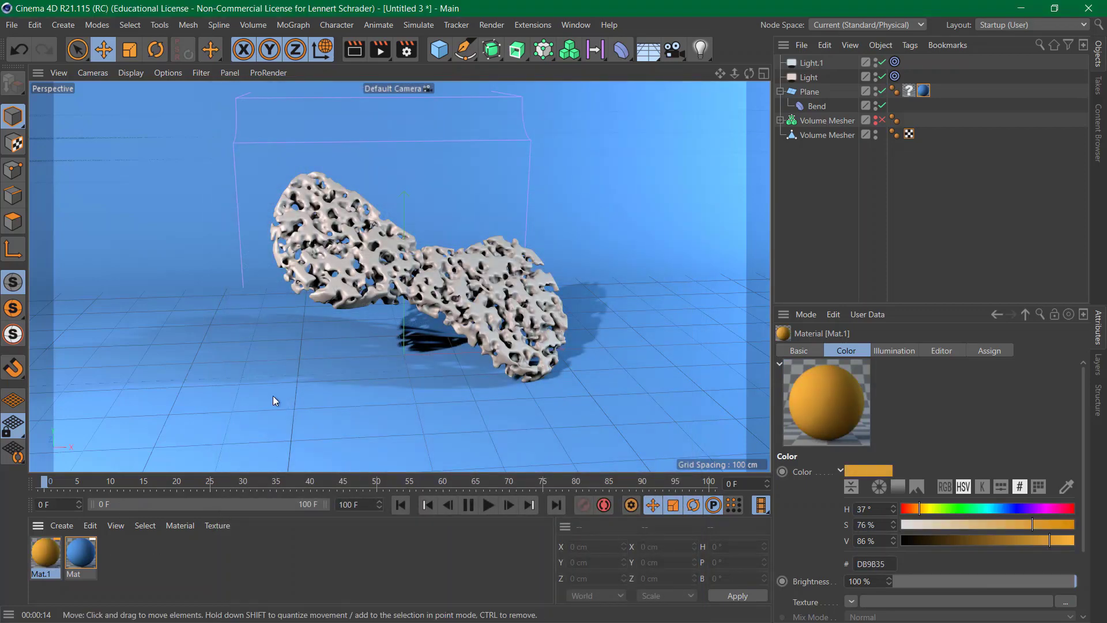
# Apply the orange material to the polygon Volume Mesher object and render the view
pyautogui.moveTo(45, 552); pyautogui.dragTo(344, 213)
pyautogui.click(833, 230)
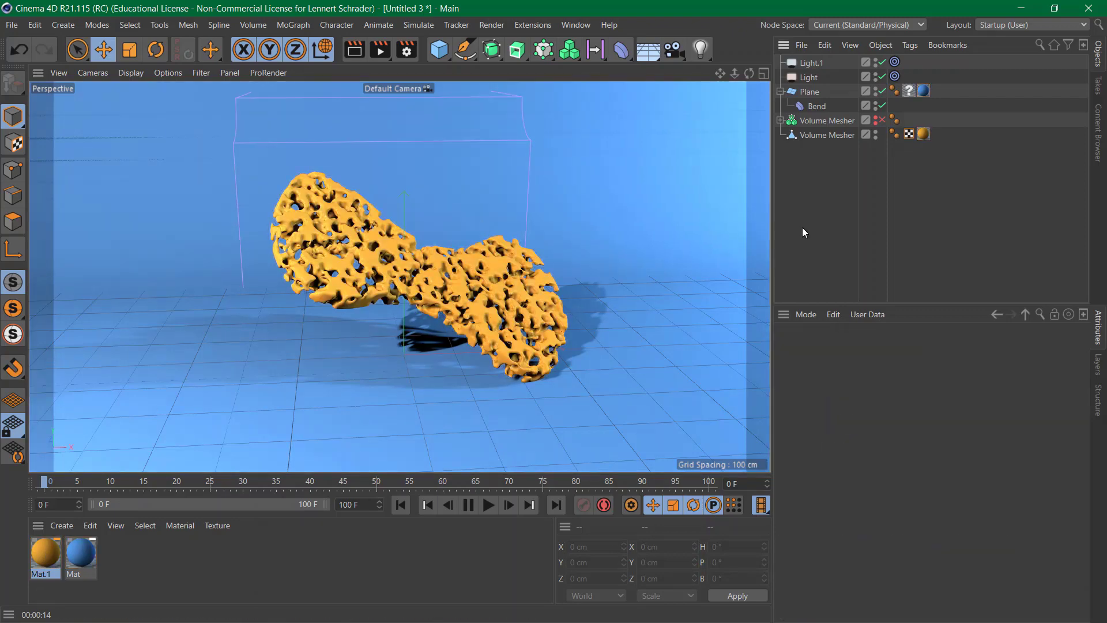
pyautogui.click(361, 52)
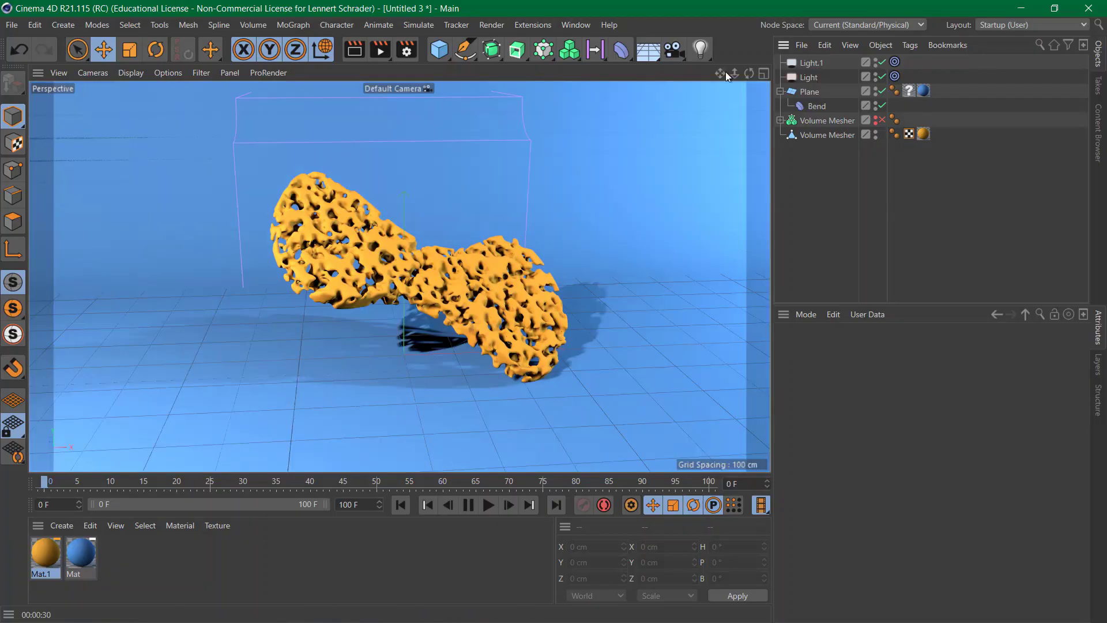
# Add a Sky object to the scene and create a third material, opening it for editing
pyautogui.click(648, 49)
pyautogui.click(684, 92)
pyautogui.doubleClick(133, 566)
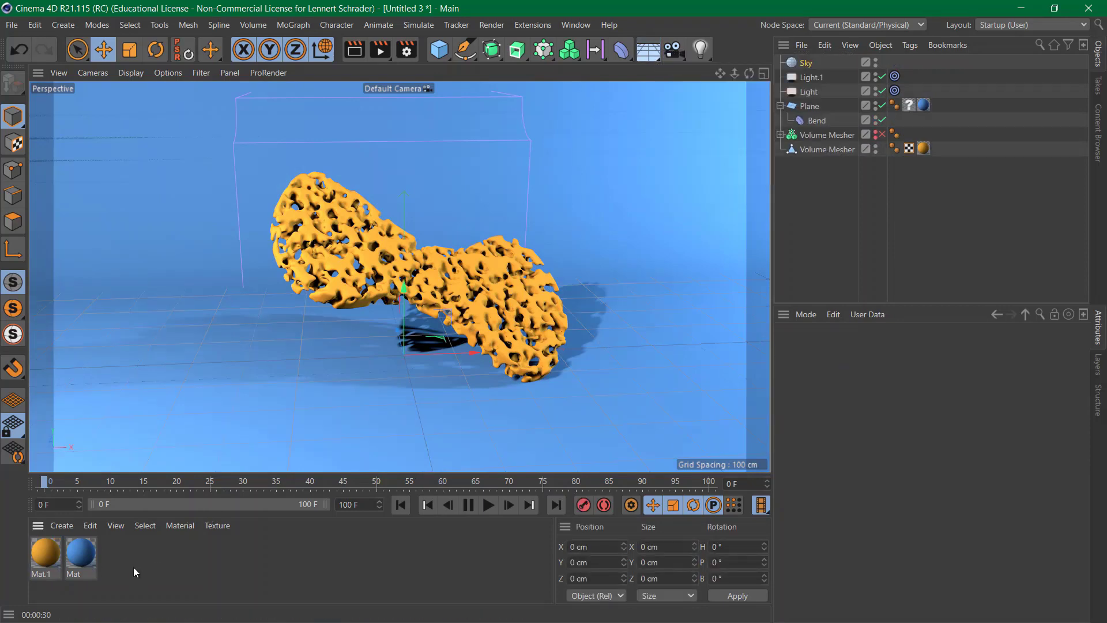
pyautogui.doubleClick(46, 553)
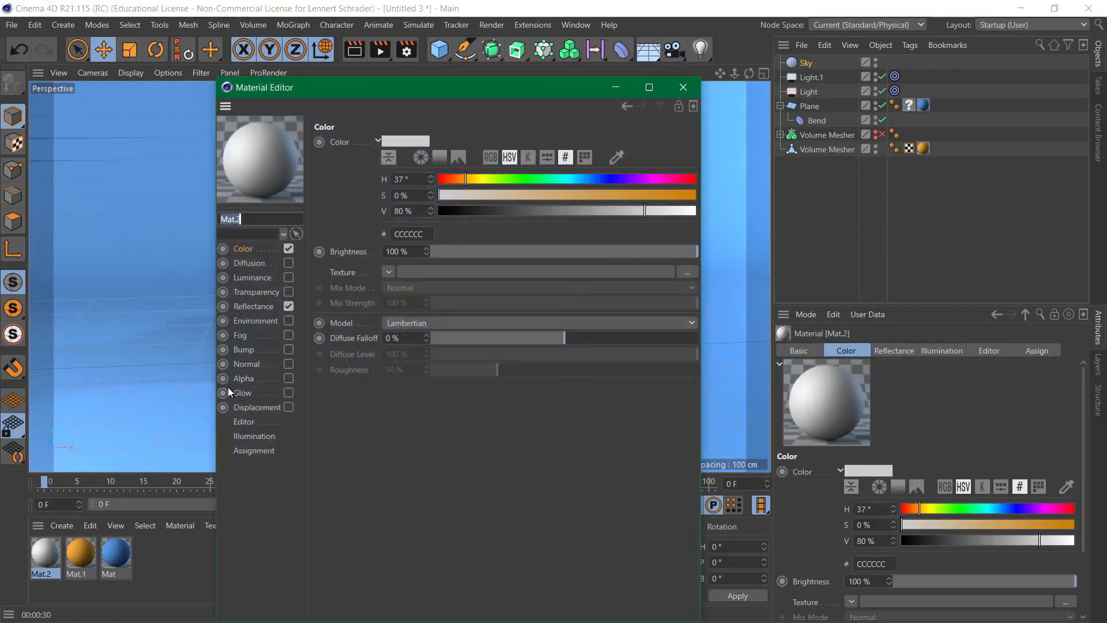
# Disable the third material's Color and Reflectance channels, enable Luminance and lower the luminance brightness to a mid grey
pyautogui.click(288, 248)
pyautogui.click(288, 306)
pyautogui.click(289, 277)
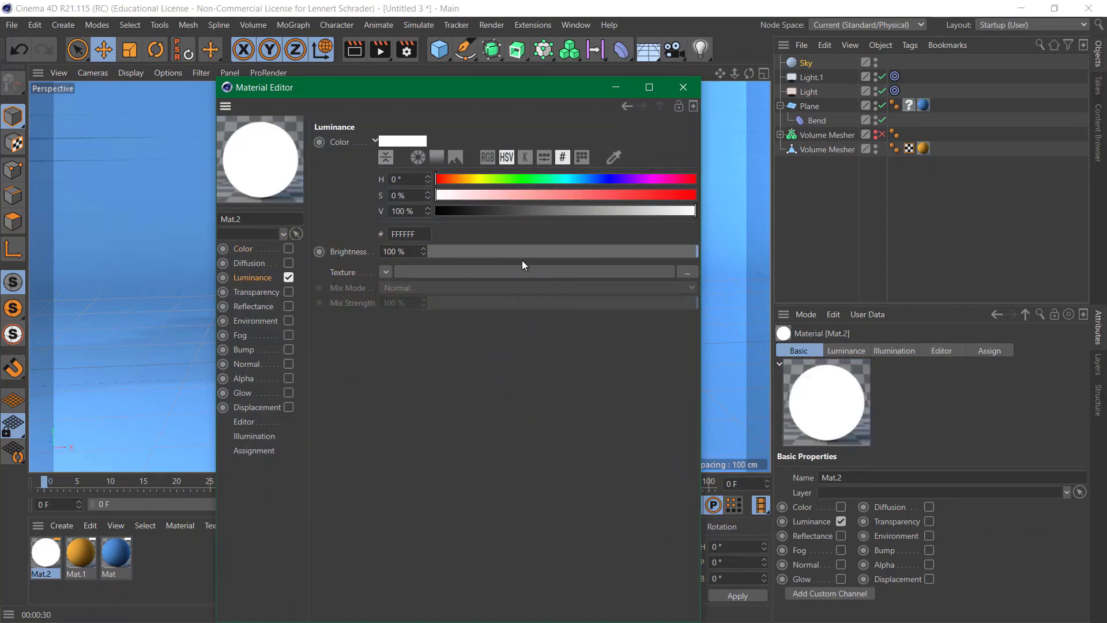
pyautogui.click(556, 253)
pyautogui.click(683, 88)
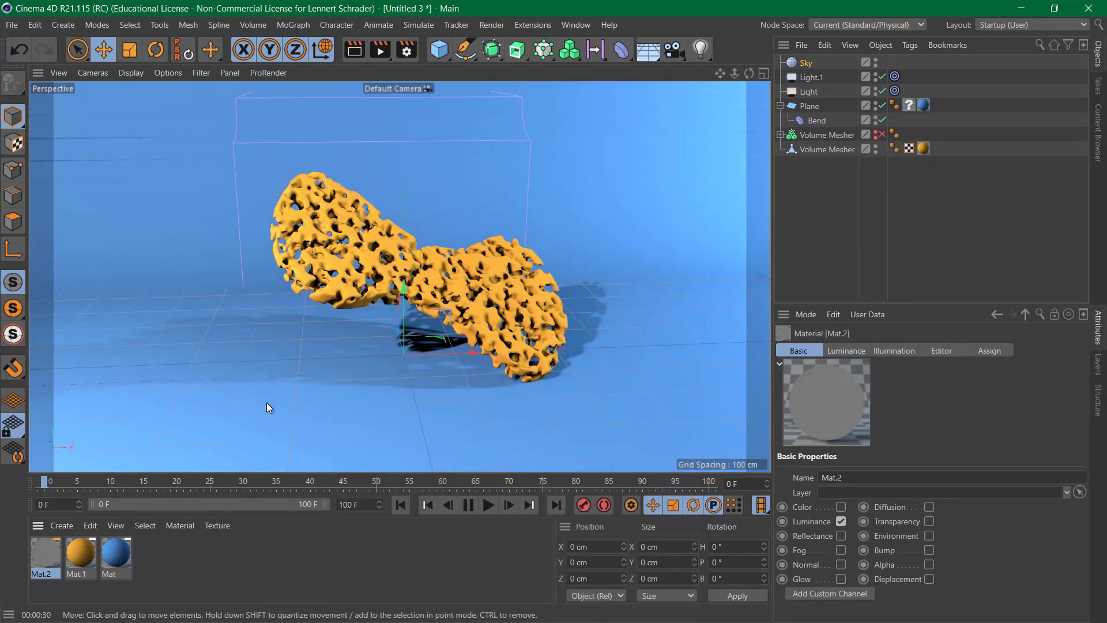
# Apply the luminance material to the Sky object and render the view
pyautogui.moveTo(46, 555); pyautogui.dragTo(813, 60)
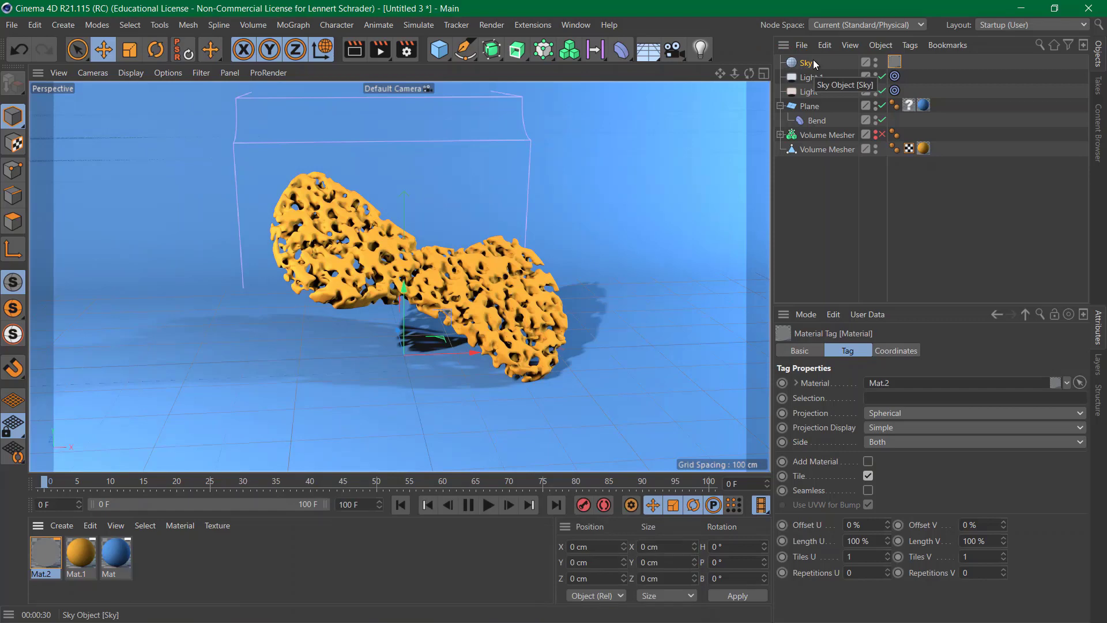
pyautogui.click(355, 56)
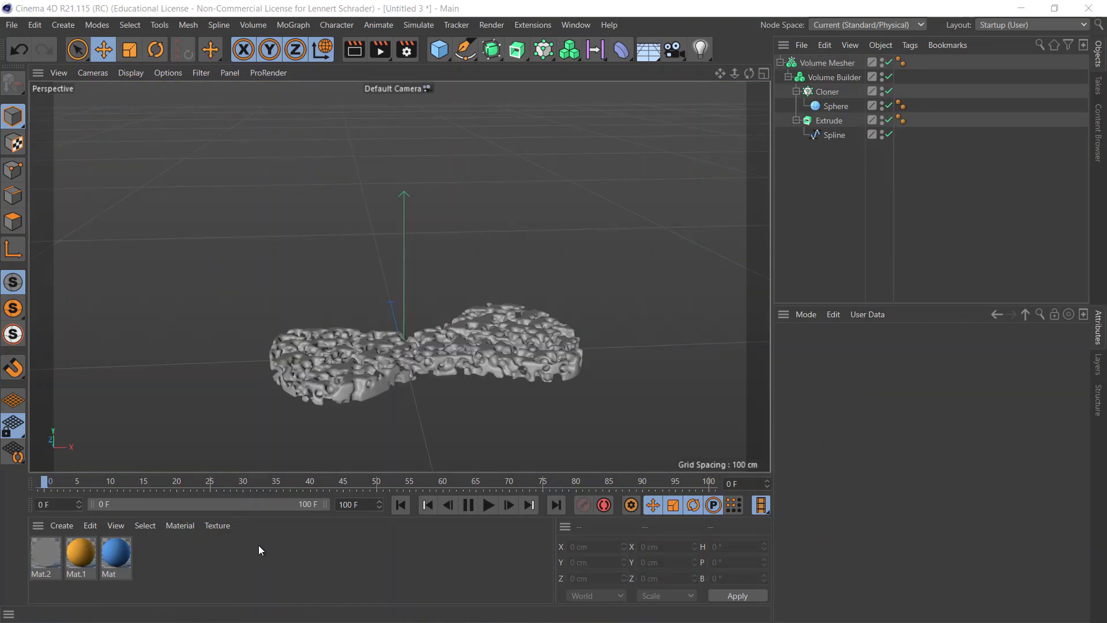
# Delete all three materials from the scene
pyautogui.moveTo(160, 552); pyautogui.dragTo(36, 570)
pyautogui.press('Delete')
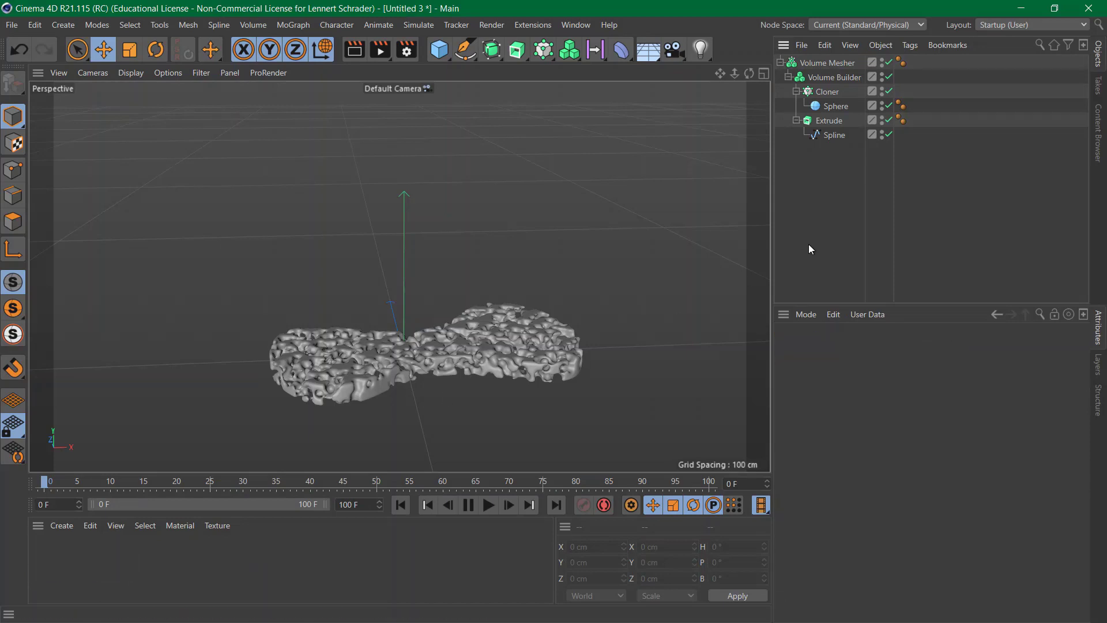
# Convert the Volume Mesher into a polygon copy with Current State to Object and hide the original in editor and renderer
pyautogui.keyDown('alt'); pyautogui.moveTo(516, 285); pyautogui.dragTo(386, 362); pyautogui.keyUp('alt')
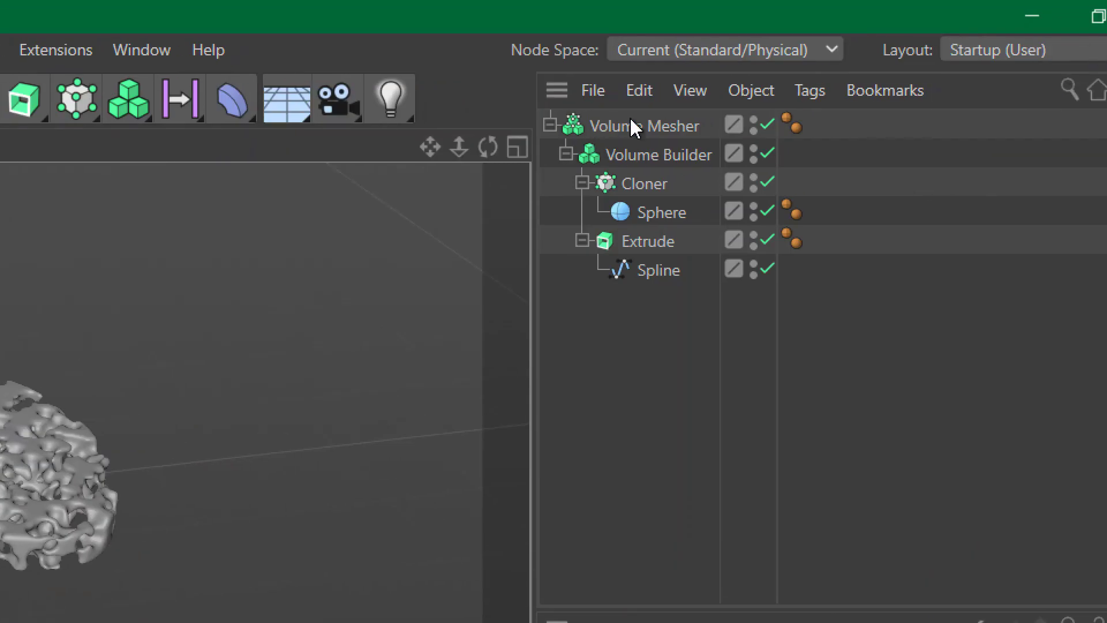
pyautogui.rightClick(651, 134)
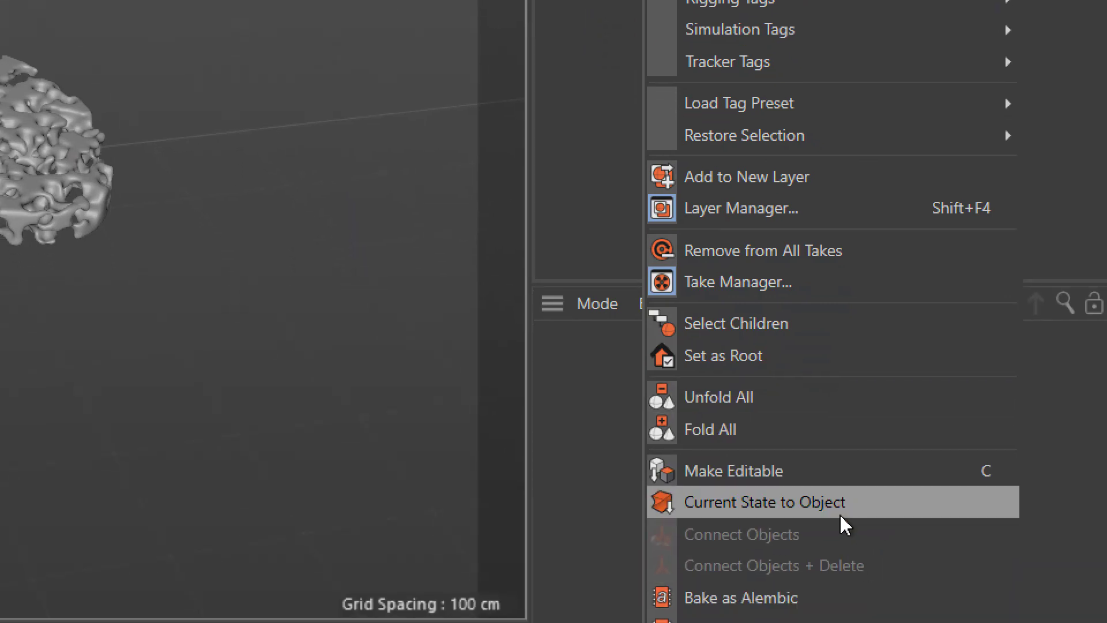
pyautogui.click(842, 515)
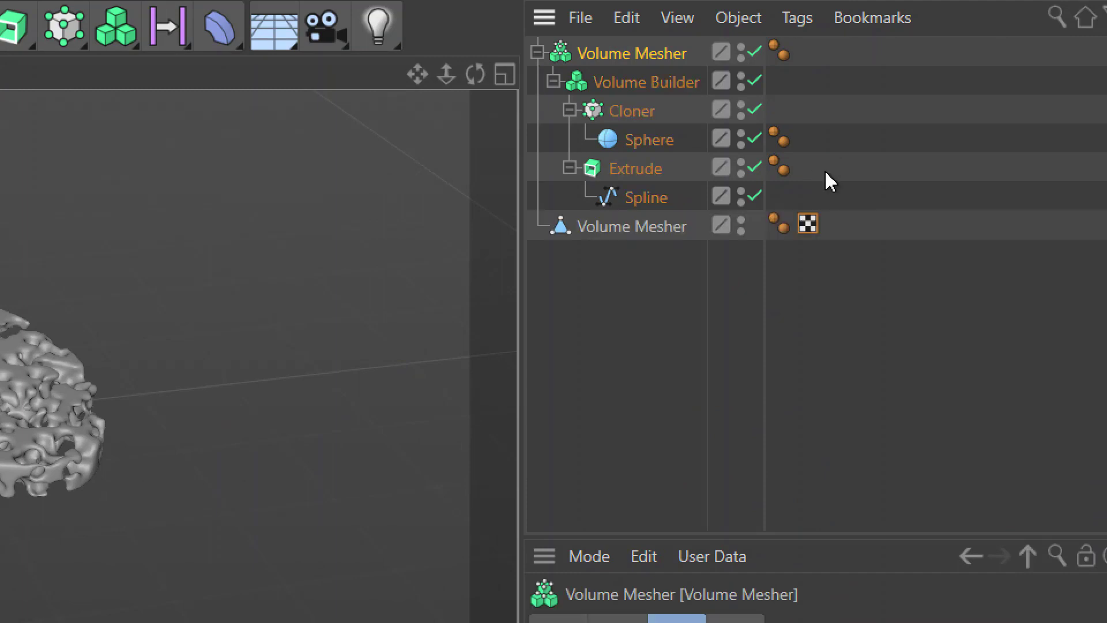
pyautogui.click(647, 226)
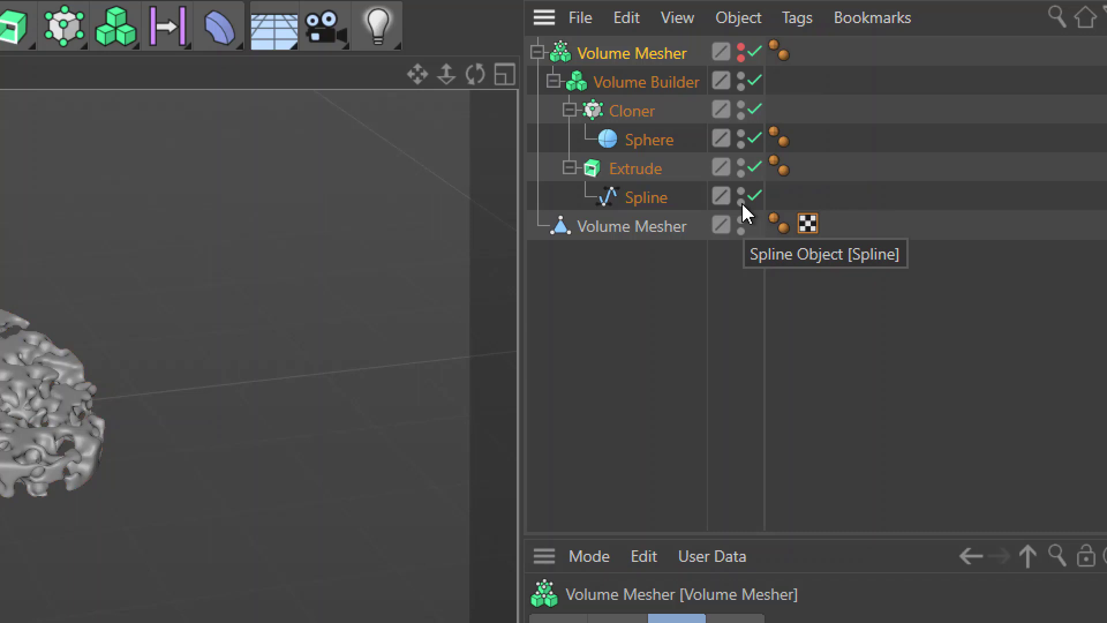
pyautogui.click(755, 81)
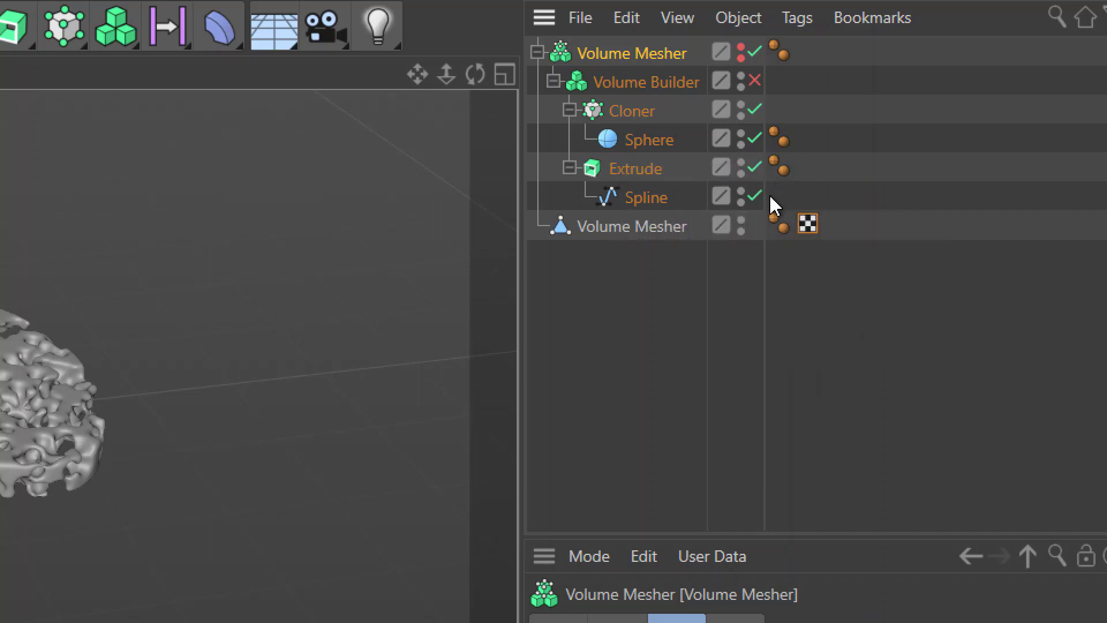
pyautogui.moveTo(754, 196); pyautogui.dragTo(754, 52)
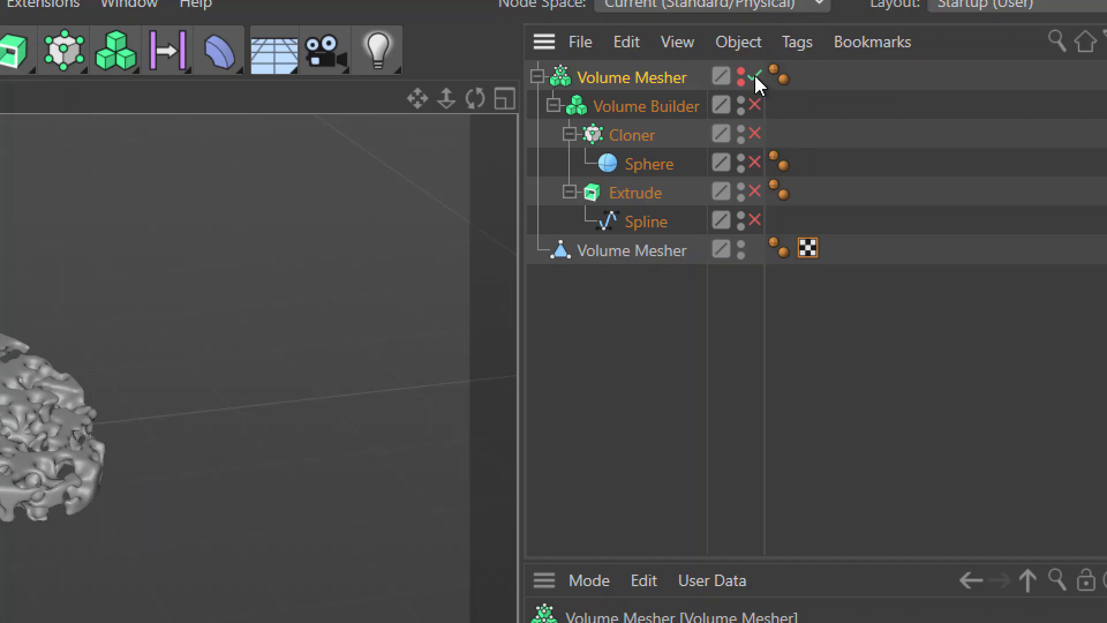
pyautogui.moveTo(755, 134); pyautogui.dragTo(778, 212)
pyautogui.click(755, 106)
# Deactivate the original Volume Mesher with all its child objects, and collapse its hierarchy
pyautogui.click(754, 76)
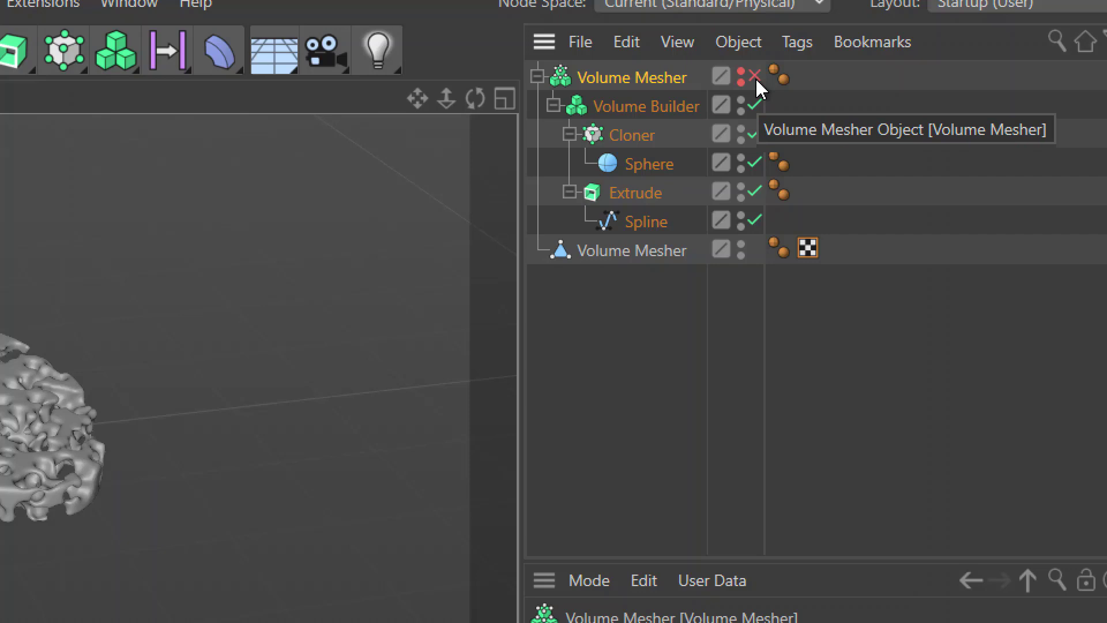
pyautogui.moveTo(756, 108); pyautogui.dragTo(756, 219)
pyautogui.click(862, 218)
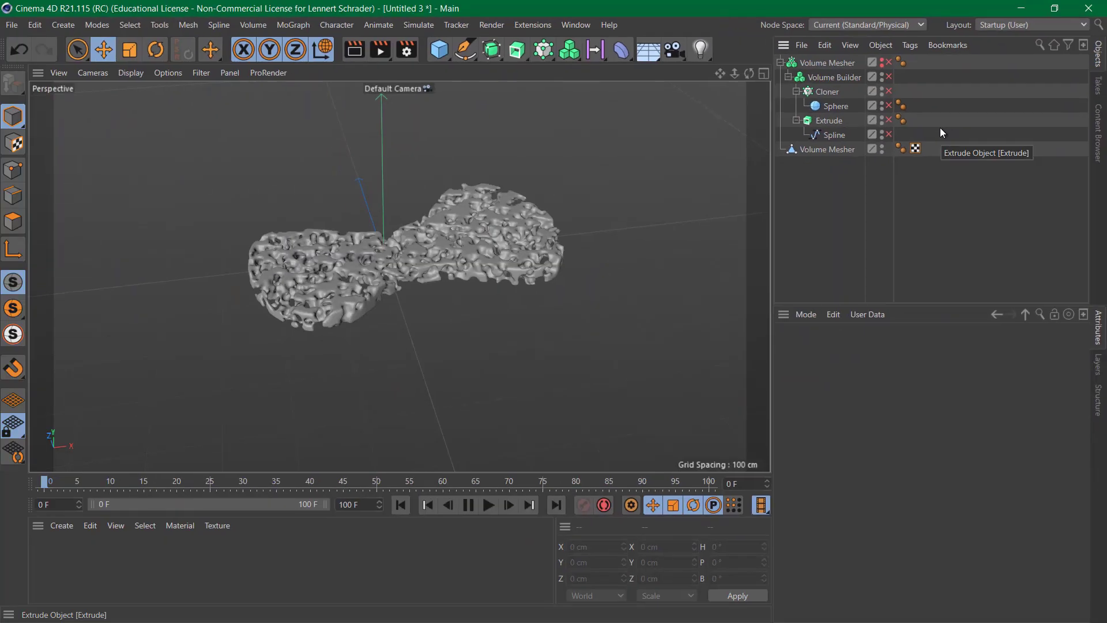
pyautogui.click(818, 151)
pyautogui.click(780, 62)
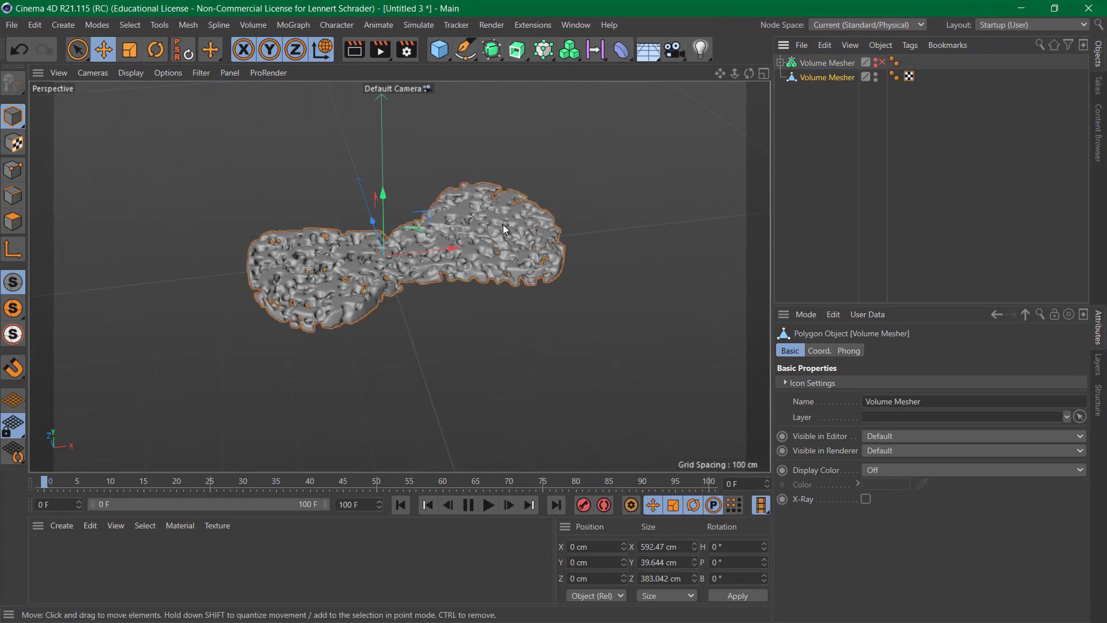
# Try moving and rotating the polygon mesh, and restore its placement with Reset PSR
pyautogui.moveTo(456, 230); pyautogui.dragTo(319, 277)
pyautogui.press('r')
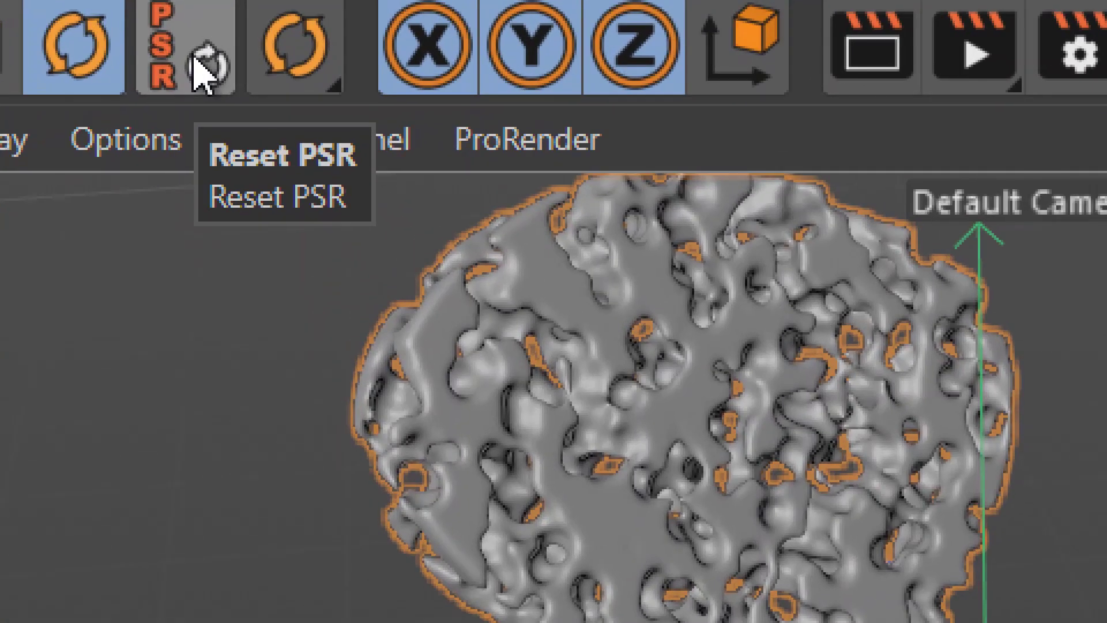
pyautogui.click(200, 69)
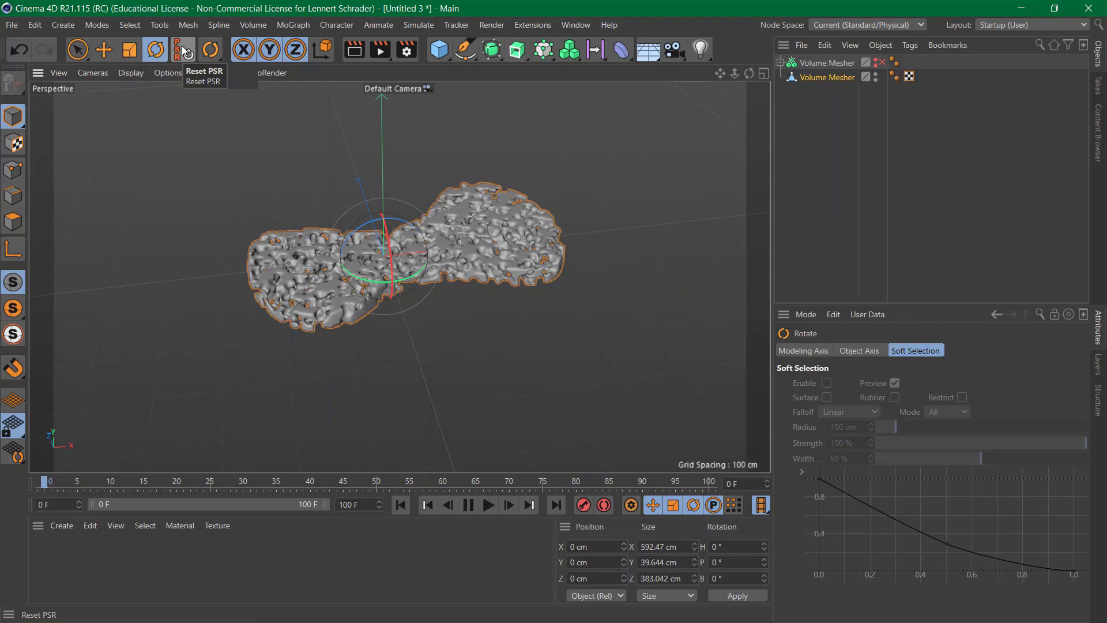
# Add a Plane to the scene and scale it uniformly to about 2983 cm per side
pyautogui.click(436, 43)
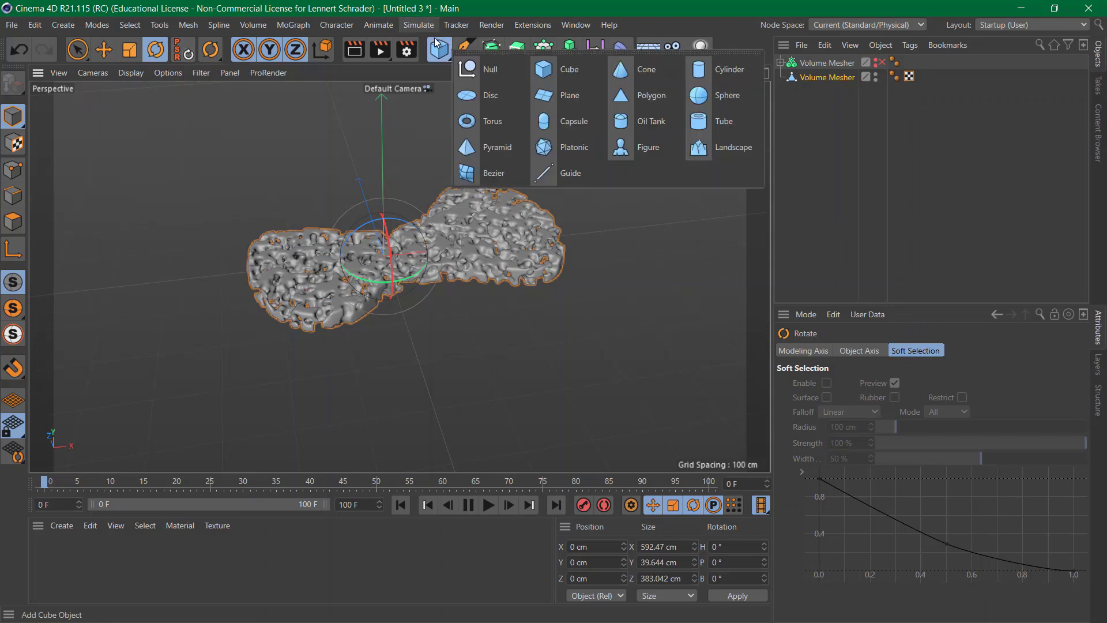
pyautogui.click(565, 96)
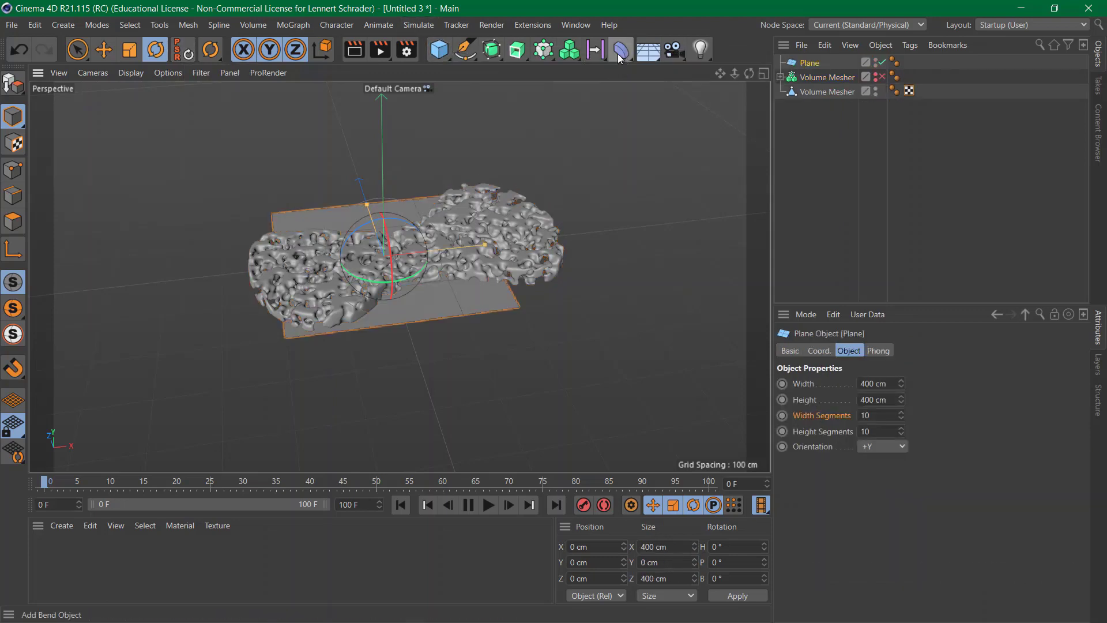
pyautogui.press('t')
pyautogui.moveTo(554, 173); pyautogui.dragTo(762, 228)
pyautogui.keyDown('alt'); pyautogui.moveTo(393, 252); pyautogui.dragTo(271, 303, button='right'); pyautogui.keyUp('alt')
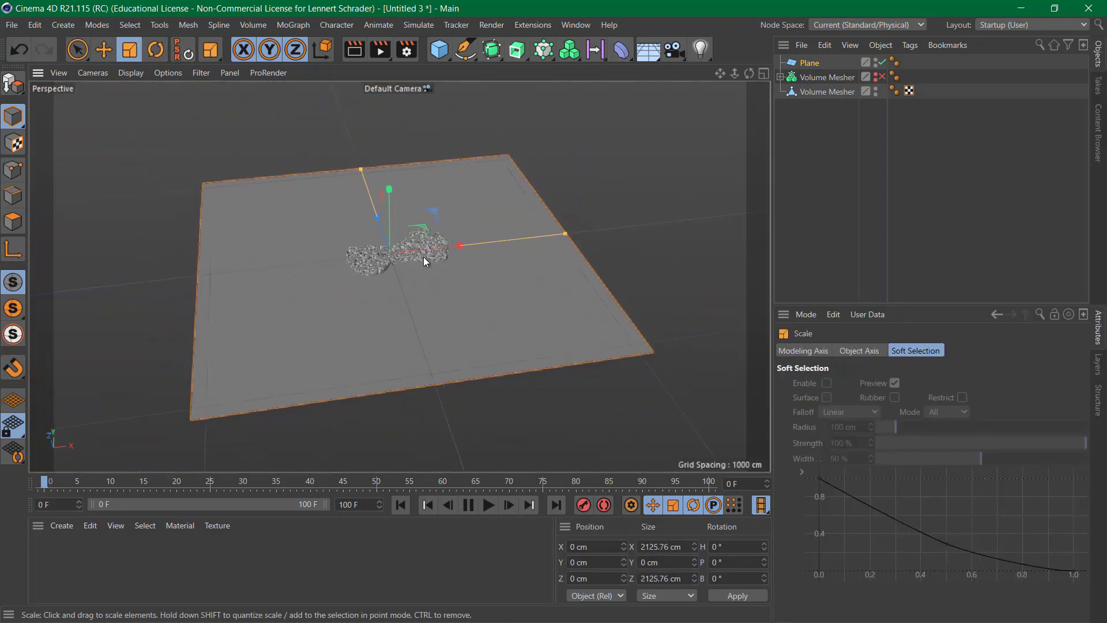
pyautogui.keyDown('alt'); pyautogui.moveTo(424, 257); pyautogui.dragTo(199, 259); pyautogui.keyUp('alt')
pyautogui.keyDown('alt'); pyautogui.moveTo(392, 255); pyautogui.dragTo(458, 224, button='right'); pyautogui.keyUp('alt')
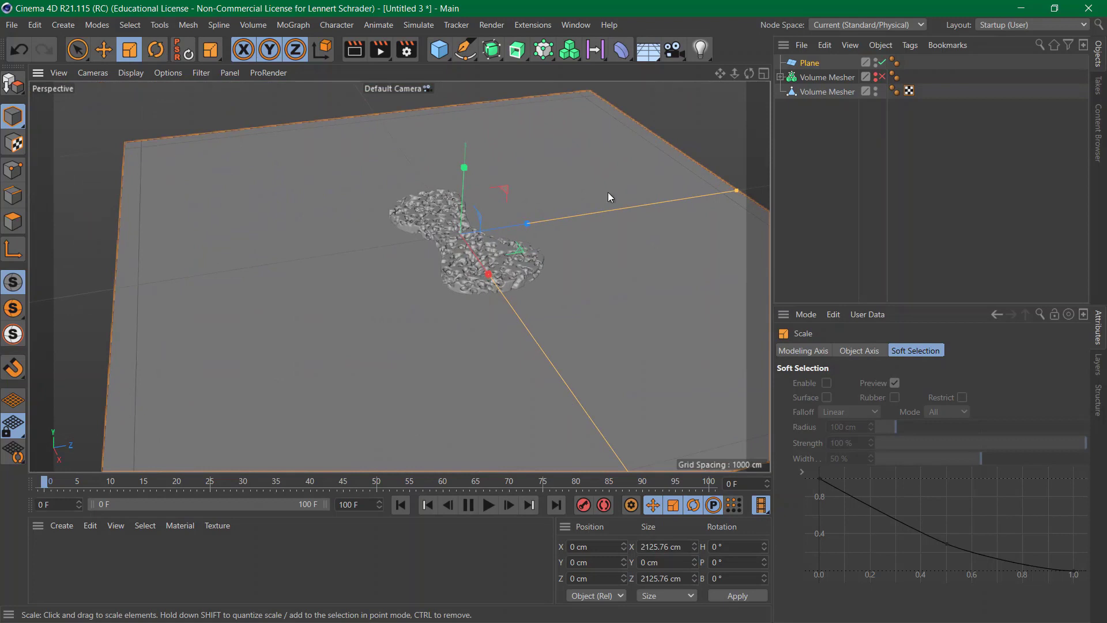
pyautogui.moveTo(608, 192); pyautogui.dragTo(638, 193)
pyautogui.keyDown('alt'); pyautogui.moveTo(606, 191); pyautogui.dragTo(549, 227, button='right'); pyautogui.keyUp('alt')
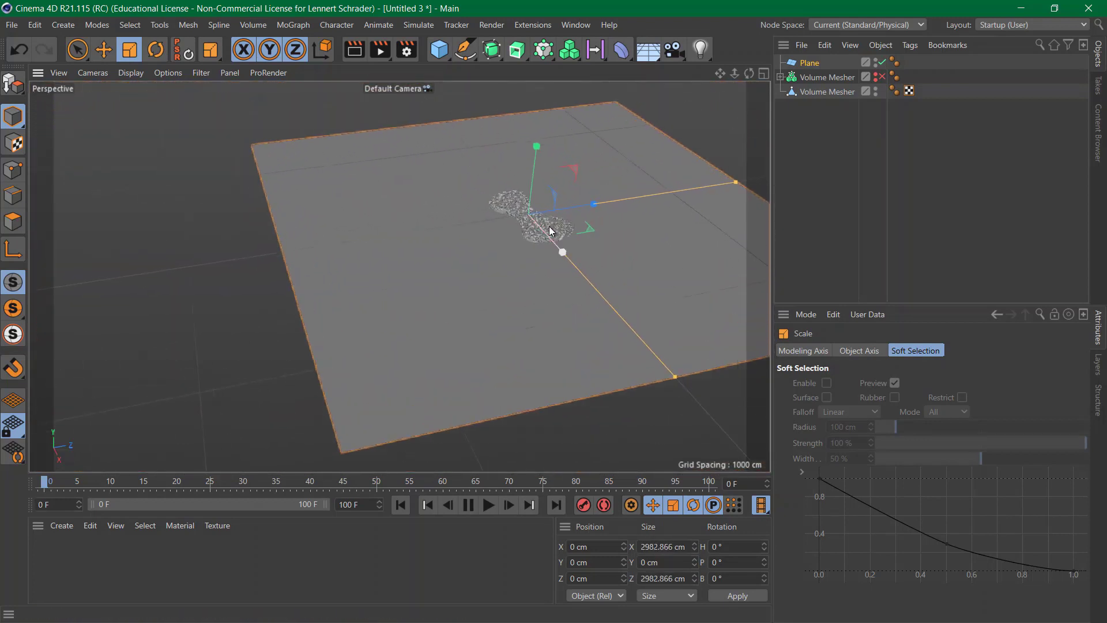
# Add a Bend deformer to the scene and rotate its pitch to -90°
pyautogui.click(620, 51)
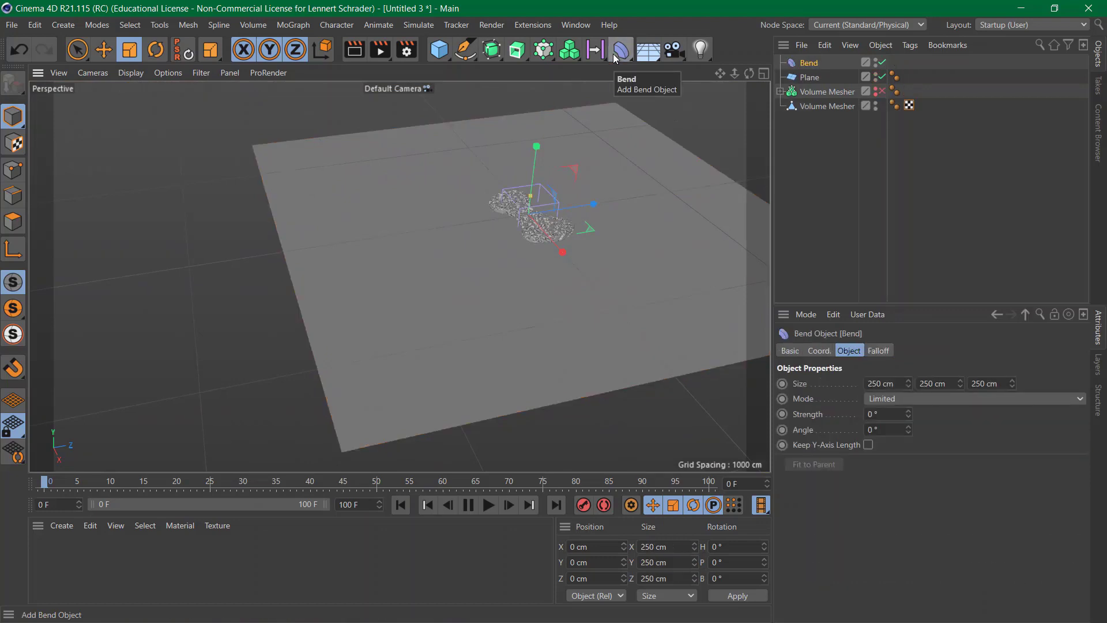
pyautogui.moveTo(567, 237)
pyautogui.keyDown('alt'); pyautogui.mouseDown()
pyautogui.moveTo(716, 205)
pyautogui.moveTo(650, 231)
pyautogui.moveTo(579, 234)
pyautogui.mouseUp(); pyautogui.keyUp('alt')
pyautogui.press('e')
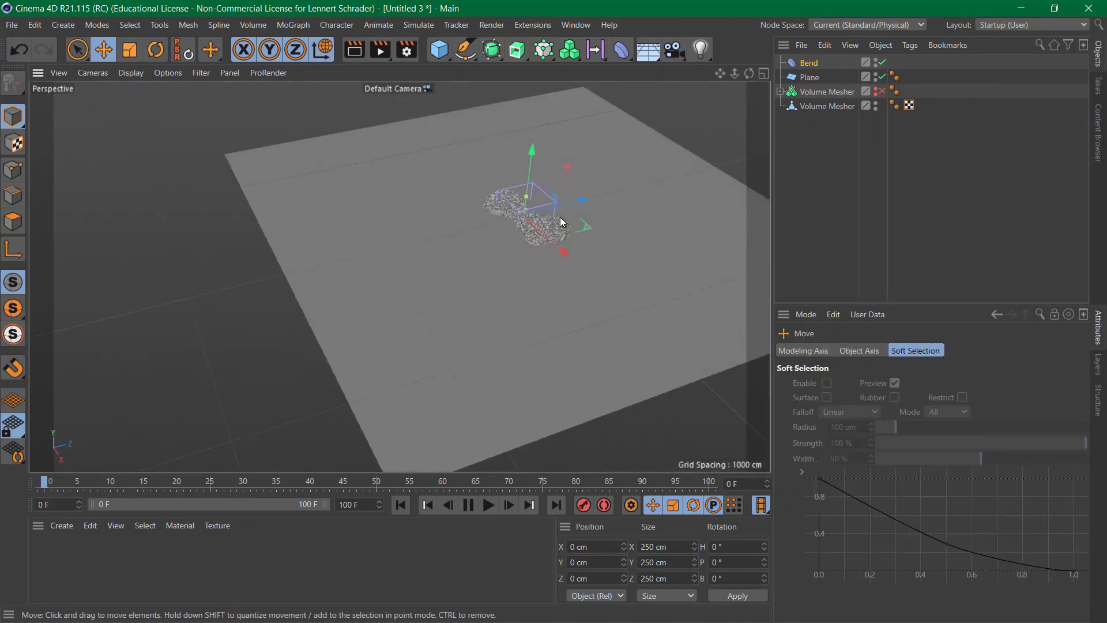
pyautogui.scroll(3, 635, 190)
pyautogui.scroll(-3, 578, 215)
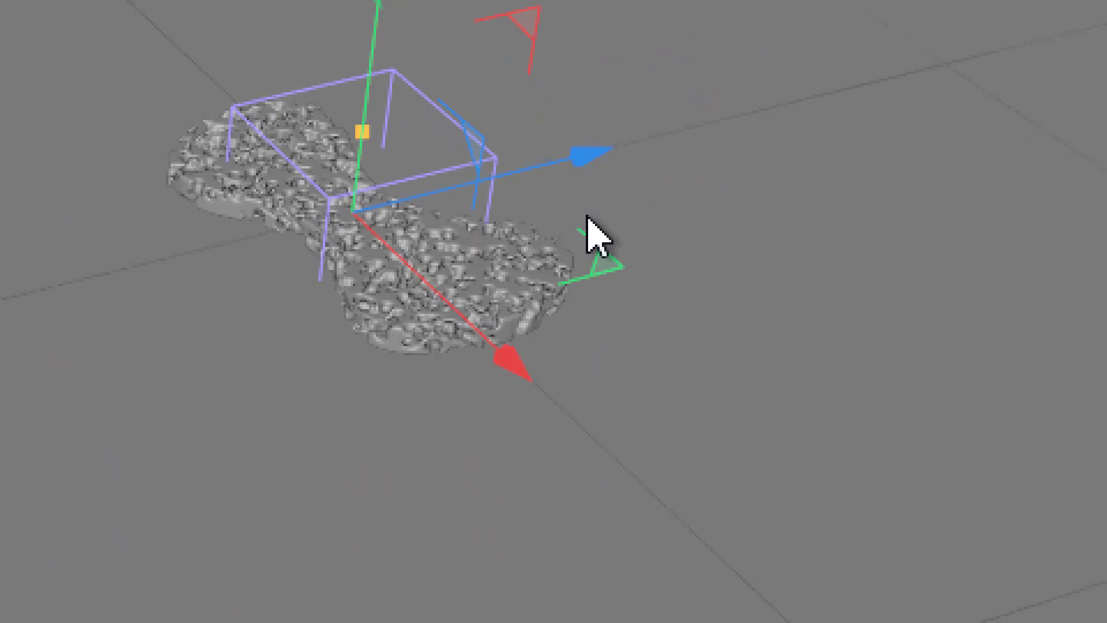
pyautogui.press('r')
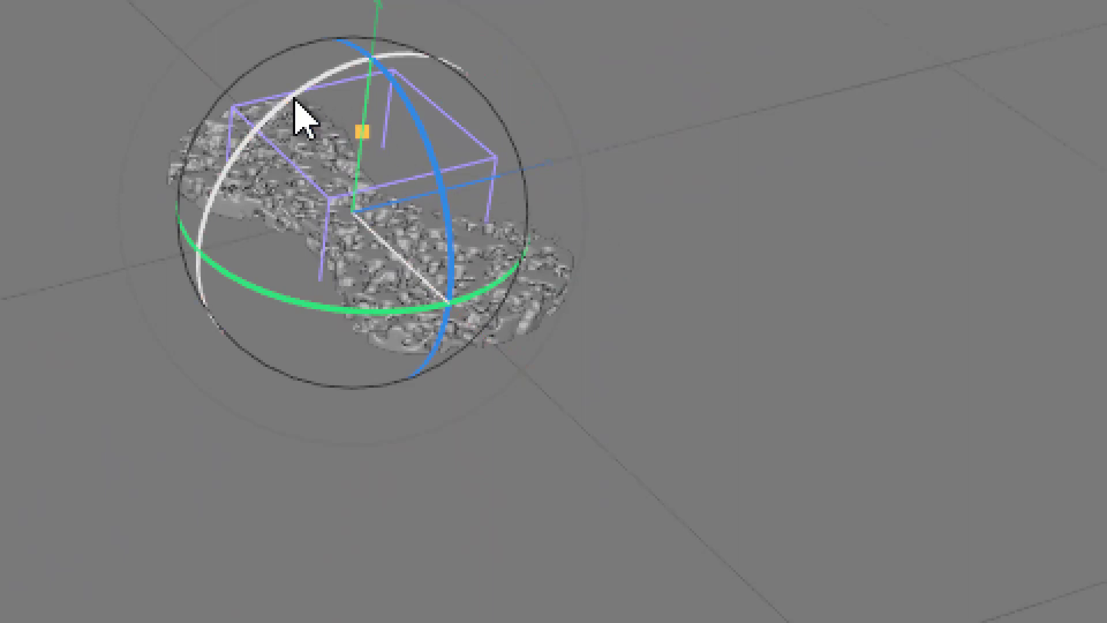
pyautogui.moveTo(299, 115); pyautogui.dragTo(629, 41)
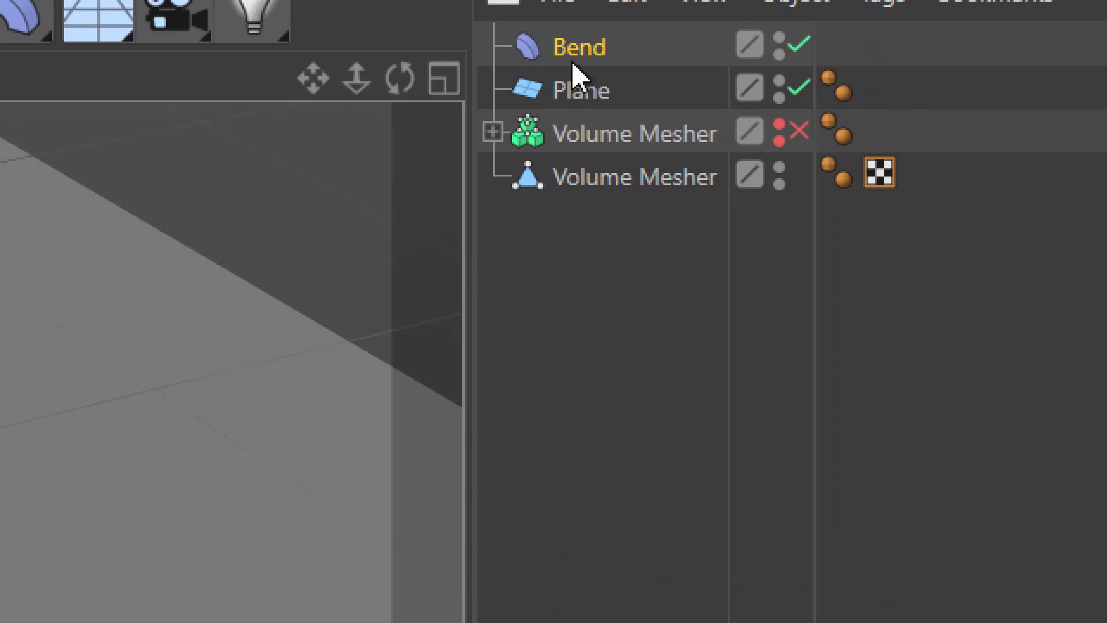
# Make the Bend a child of the Plane and try strengths of 55° and 42°
pyautogui.moveTo(563, 57); pyautogui.dragTo(567, 91)
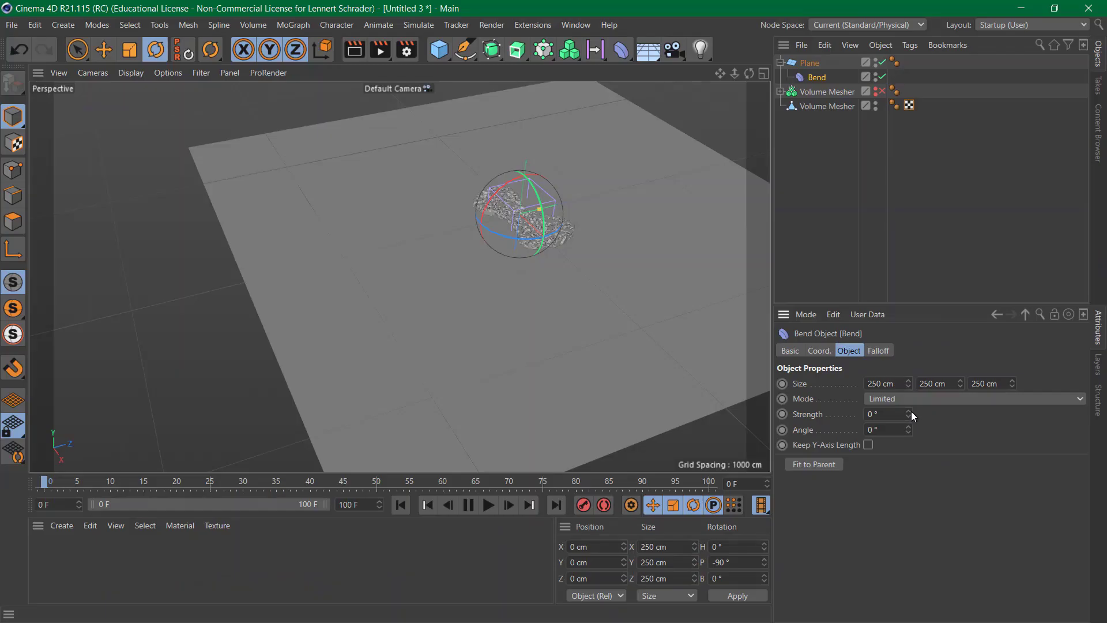
pyautogui.moveTo(910, 412); pyautogui.dragTo(910, 380)
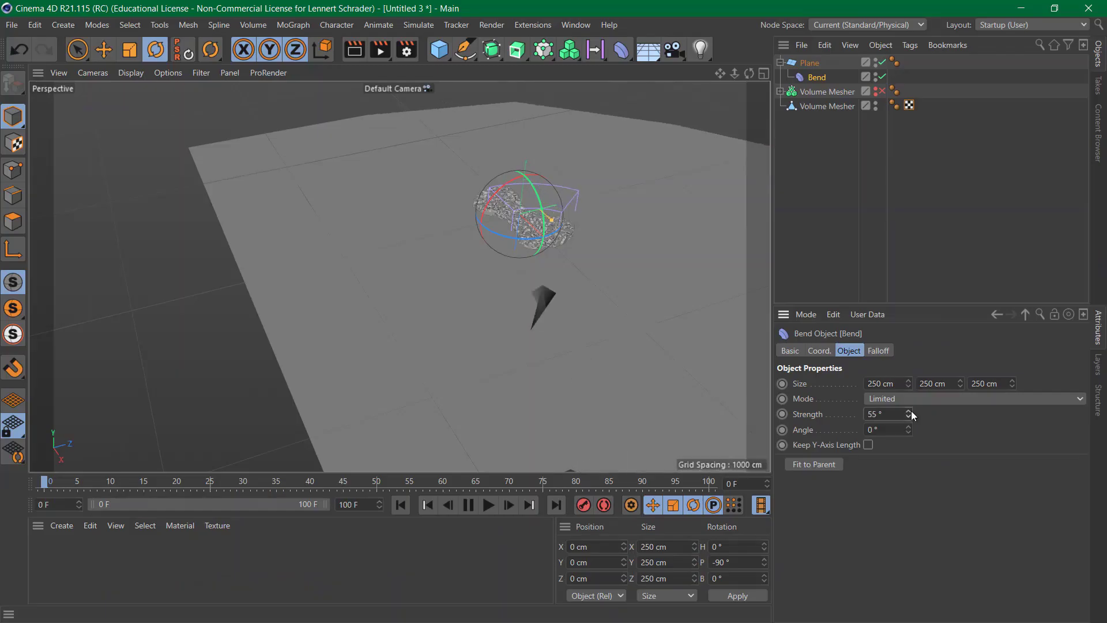
pyautogui.keyDown('alt'); pyautogui.moveTo(684, 349); pyautogui.dragTo(615, 349, button='right'); pyautogui.keyUp('alt')
pyautogui.keyDown('alt'); pyautogui.moveTo(615, 348); pyautogui.dragTo(471, 355, button='middle'); pyautogui.keyUp('alt')
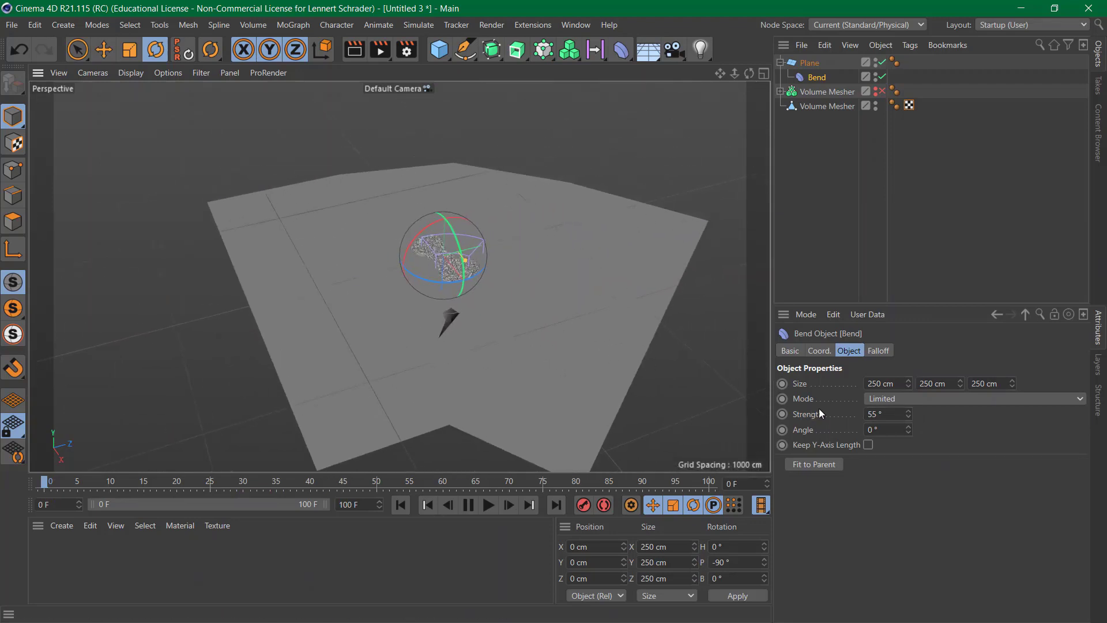
pyautogui.moveTo(910, 414); pyautogui.dragTo(910, 444)
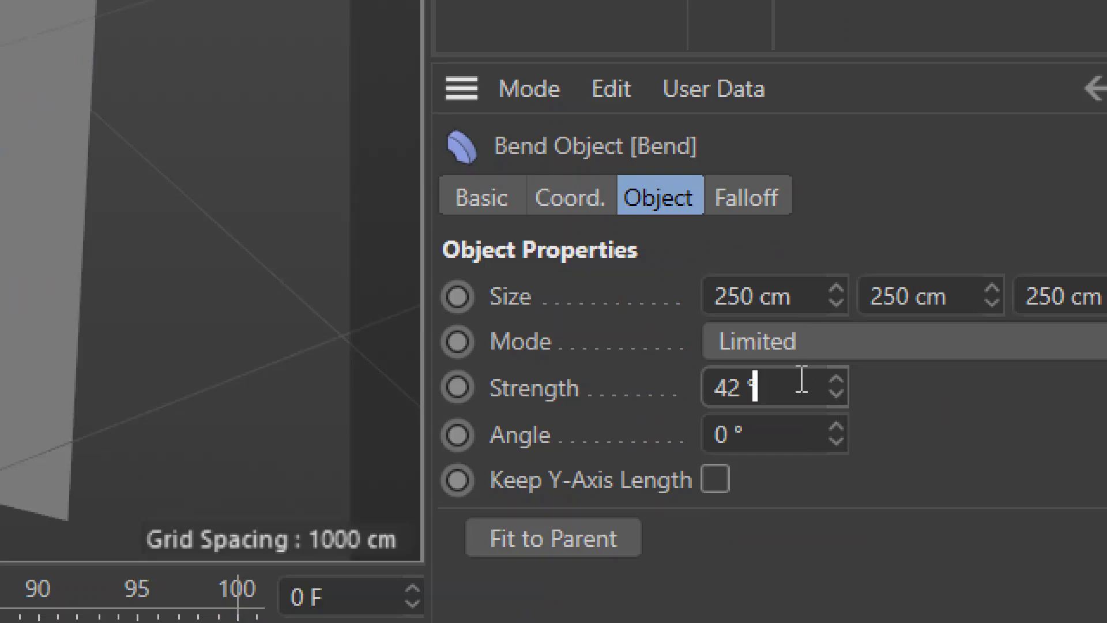
# Set the Bend's strength to 90° and its angle to -90° so the Plane curves upward
pyautogui.doubleClick(870, 404)
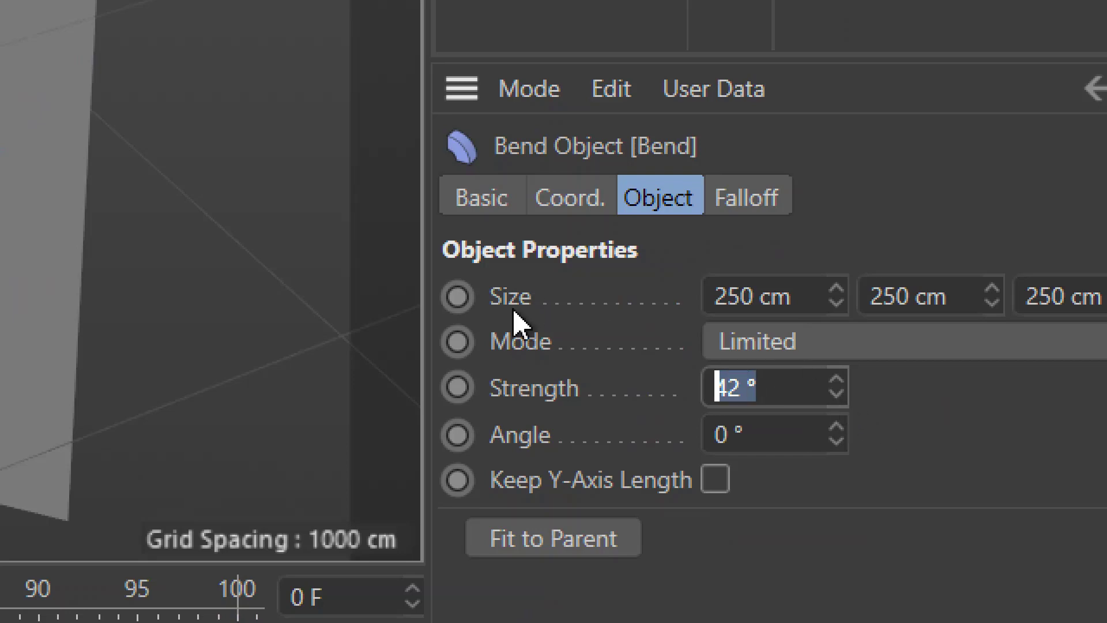
pyautogui.write('90')
pyautogui.press('Tab')
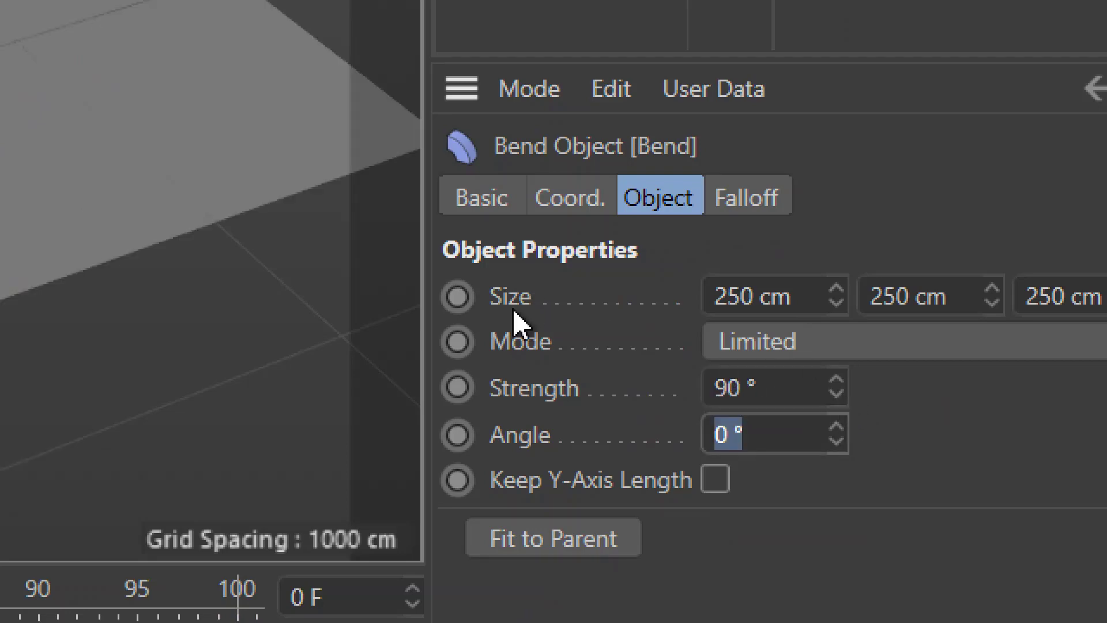
pyautogui.write('90')
pyautogui.press('Return')
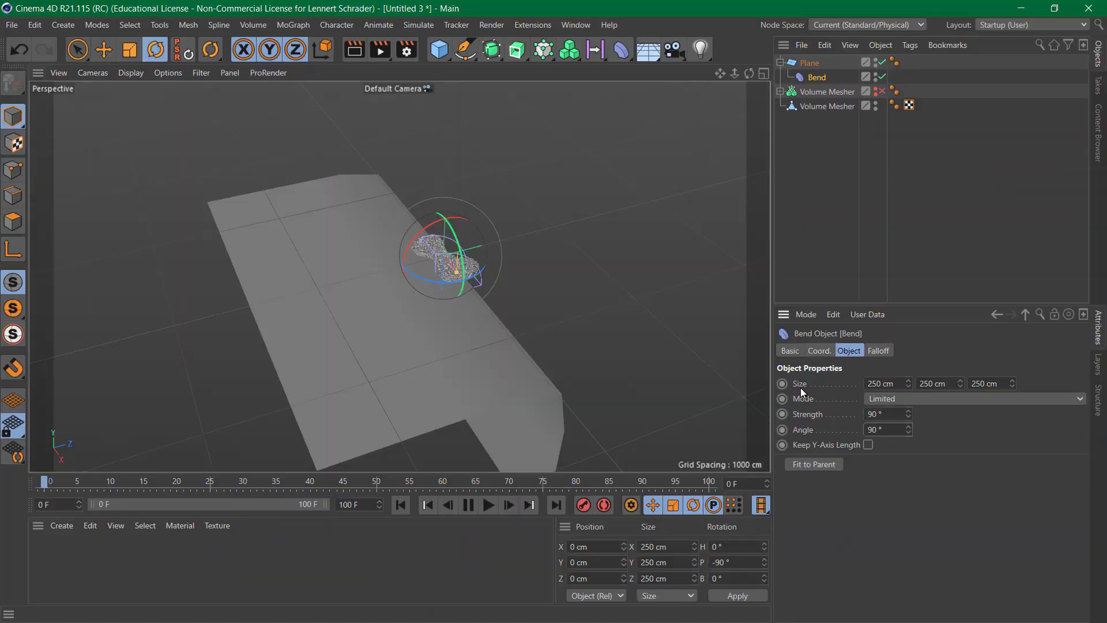
pyautogui.click(871, 429)
pyautogui.write('-')
pyautogui.press('Return')
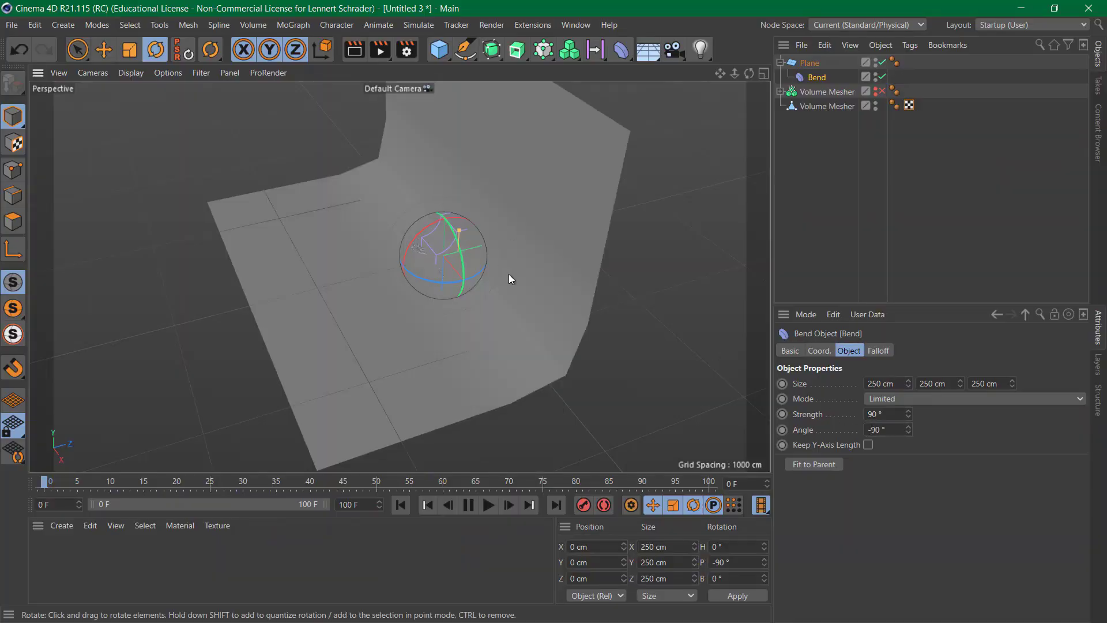
# Increase the Plane's height segments to 64 for a smoother curve
pyautogui.keyDown('alt'); pyautogui.moveTo(507, 275); pyautogui.dragTo(459, 256); pyautogui.keyUp('alt')
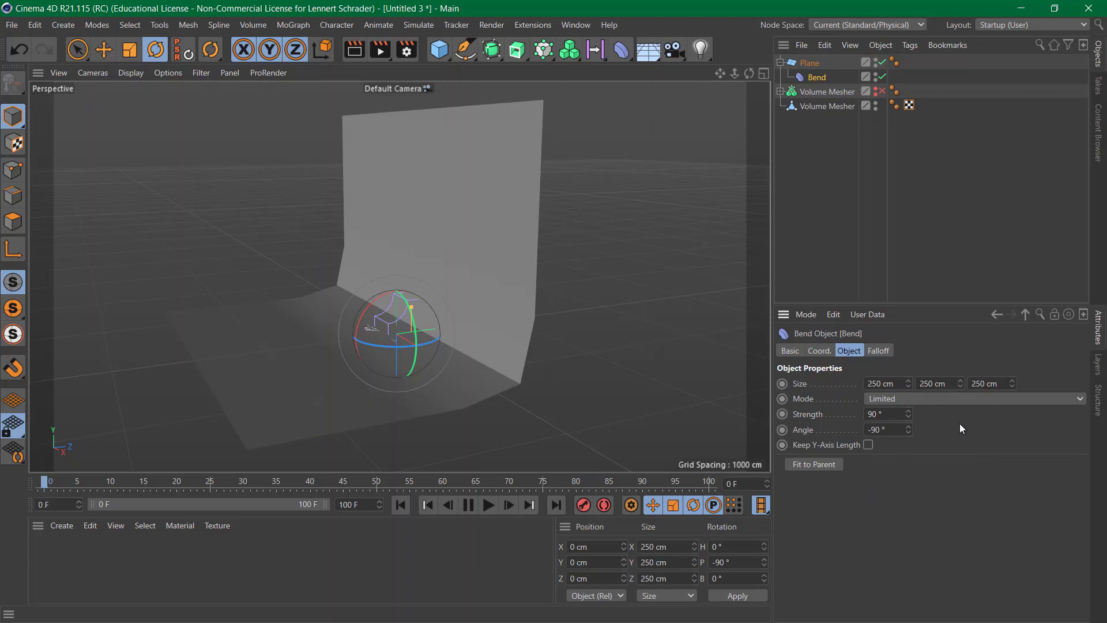
pyautogui.click(810, 62)
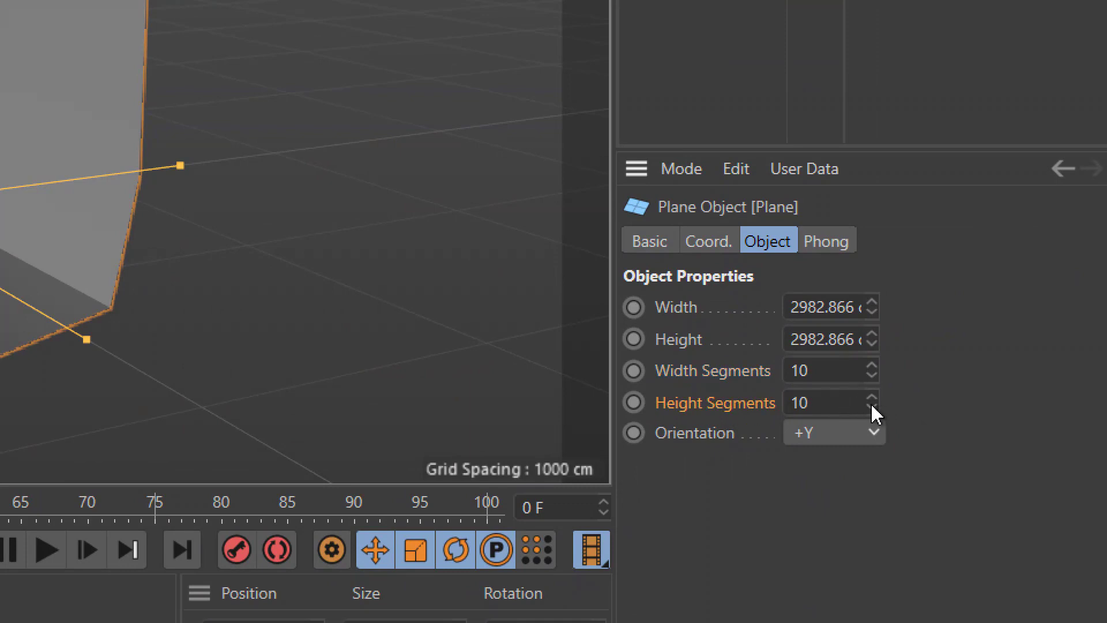
pyautogui.moveTo(870, 403); pyautogui.dragTo(878, 372)
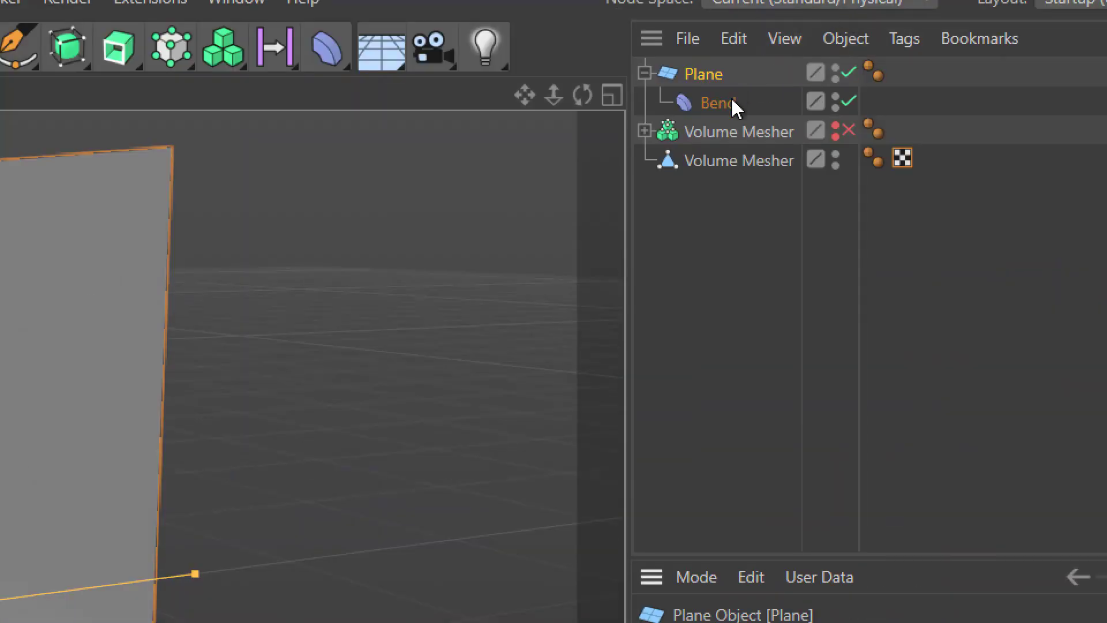
# Enable Keep Y-Axis Length on the Bend and scale the deformer uniformly to about 574 cm
pyautogui.click(731, 103)
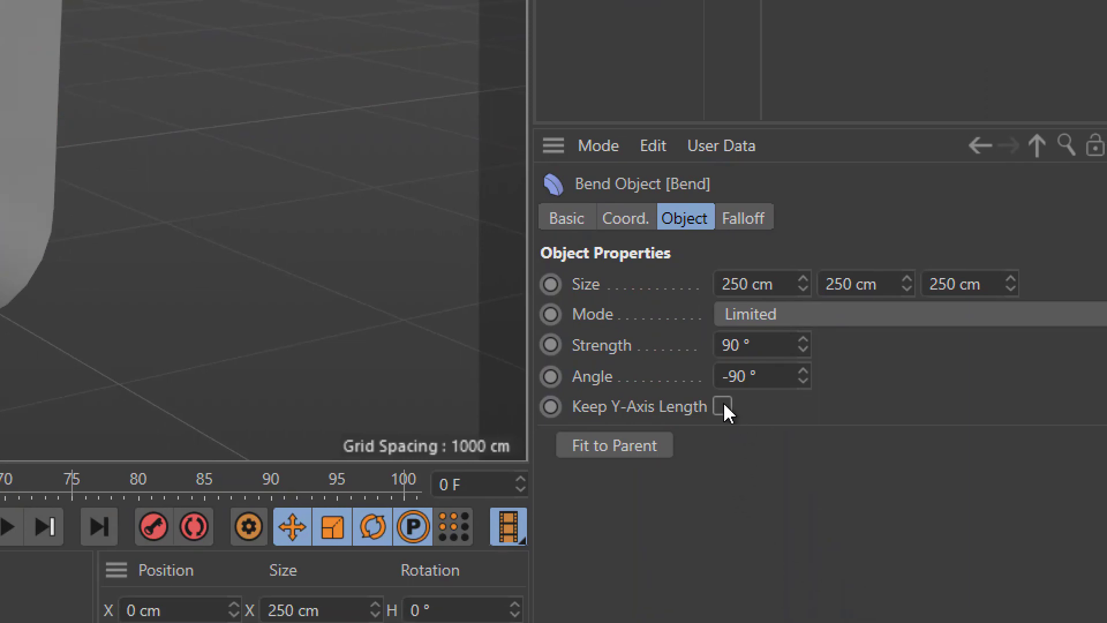
pyautogui.click(723, 406)
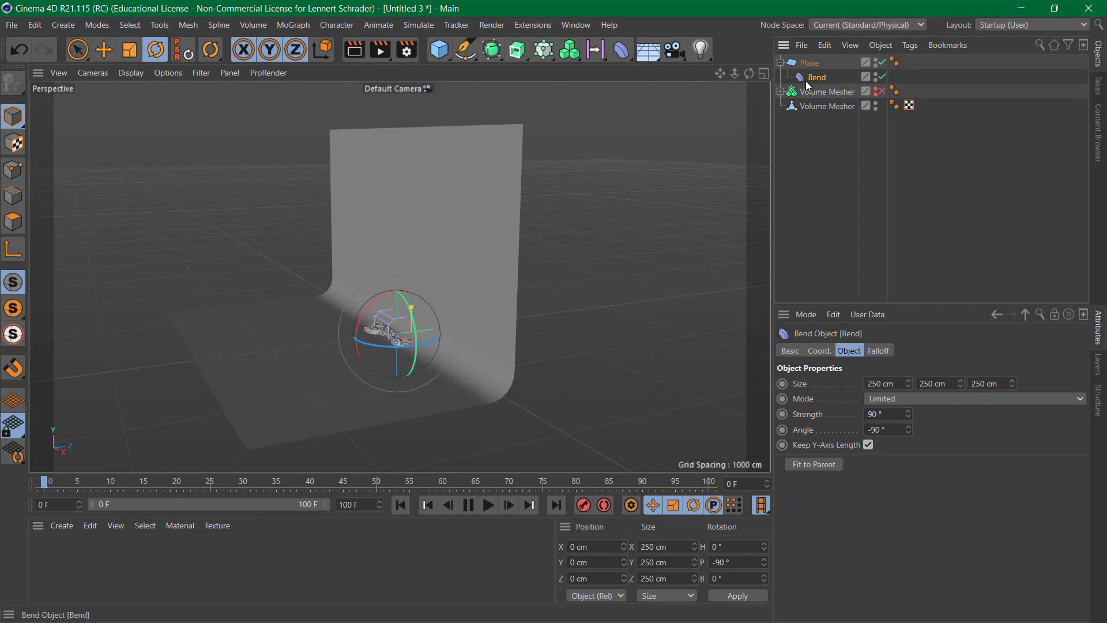
pyautogui.click(131, 52)
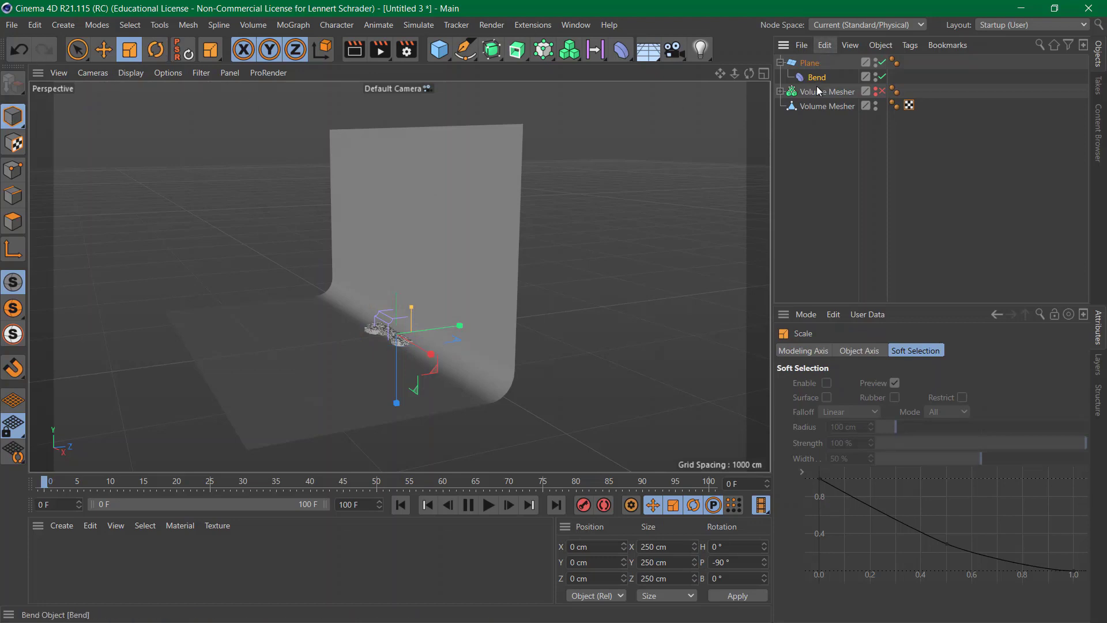
pyautogui.moveTo(510, 334)
pyautogui.mouseDown()
pyautogui.moveTo(496, 322)
pyautogui.moveTo(563, 309)
pyautogui.moveTo(496, 320)
pyautogui.moveTo(537, 316)
pyautogui.moveTo(509, 331)
pyautogui.mouseUp()
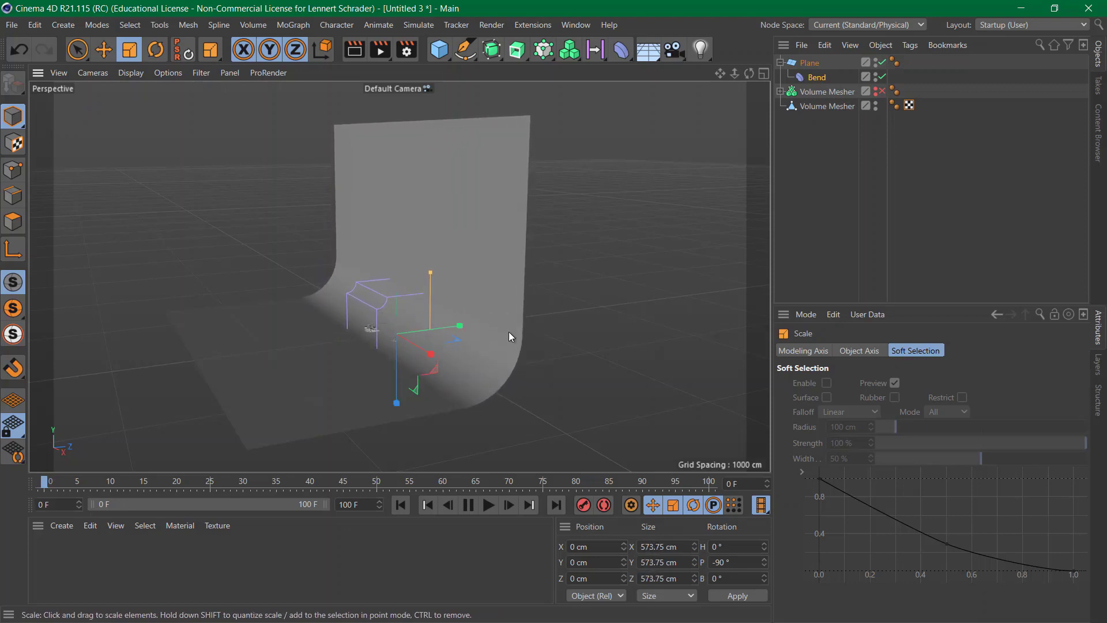
# Move the Plane back behind the mesh to a Z position of about 663 cm
pyautogui.click(803, 64)
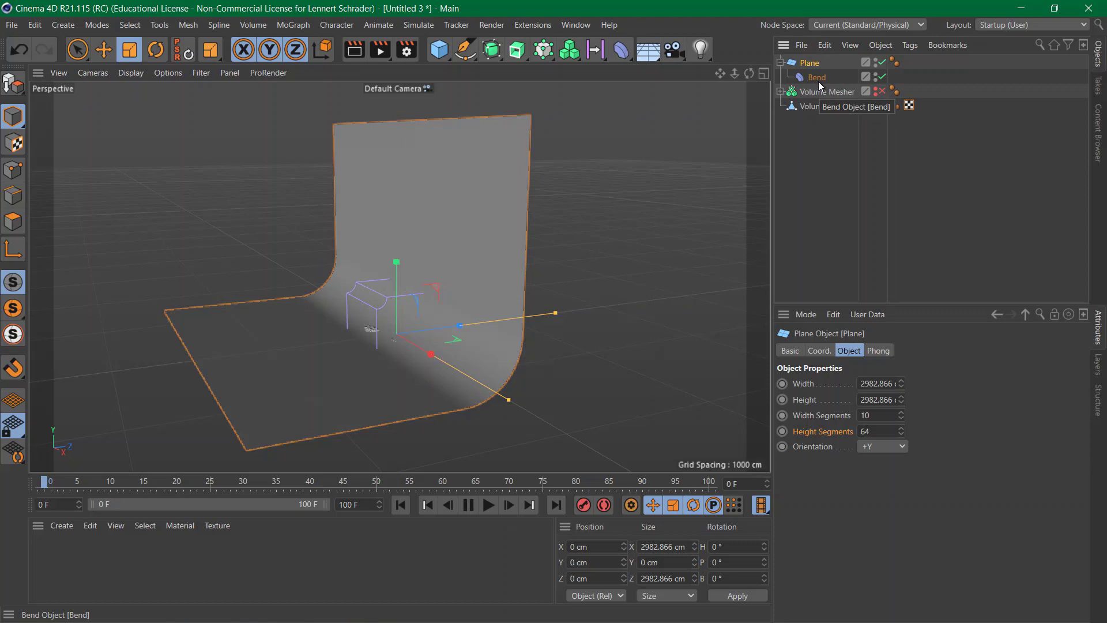
pyautogui.press('e')
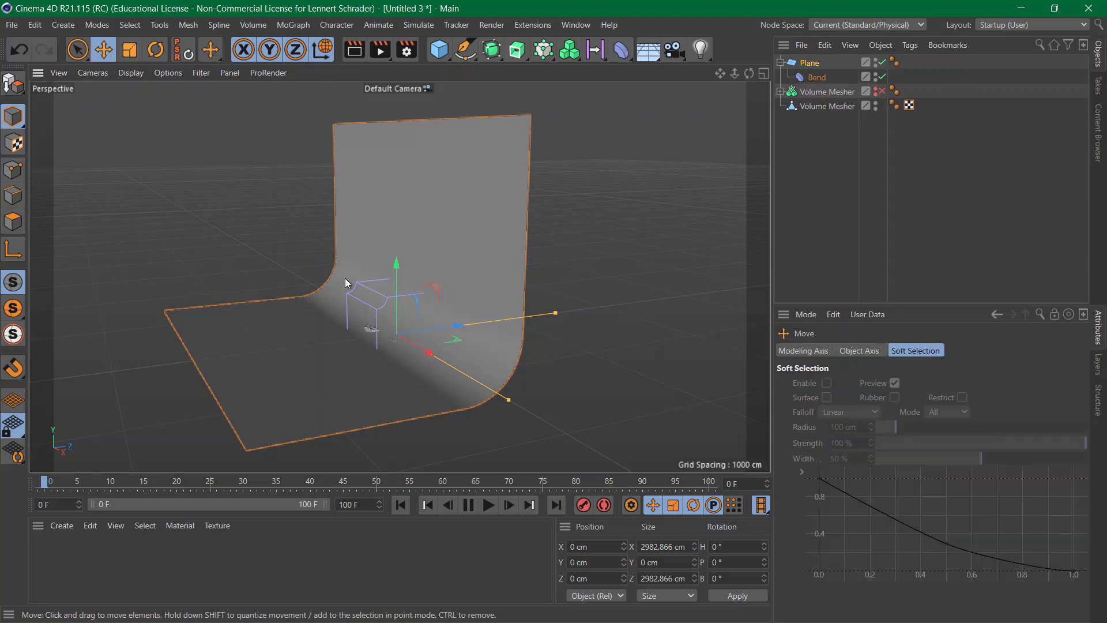
pyautogui.moveTo(458, 327); pyautogui.dragTo(576, 313)
pyautogui.keyDown('alt'); pyautogui.moveTo(486, 286); pyautogui.dragTo(563, 273, button='right'); pyautogui.keyUp('alt')
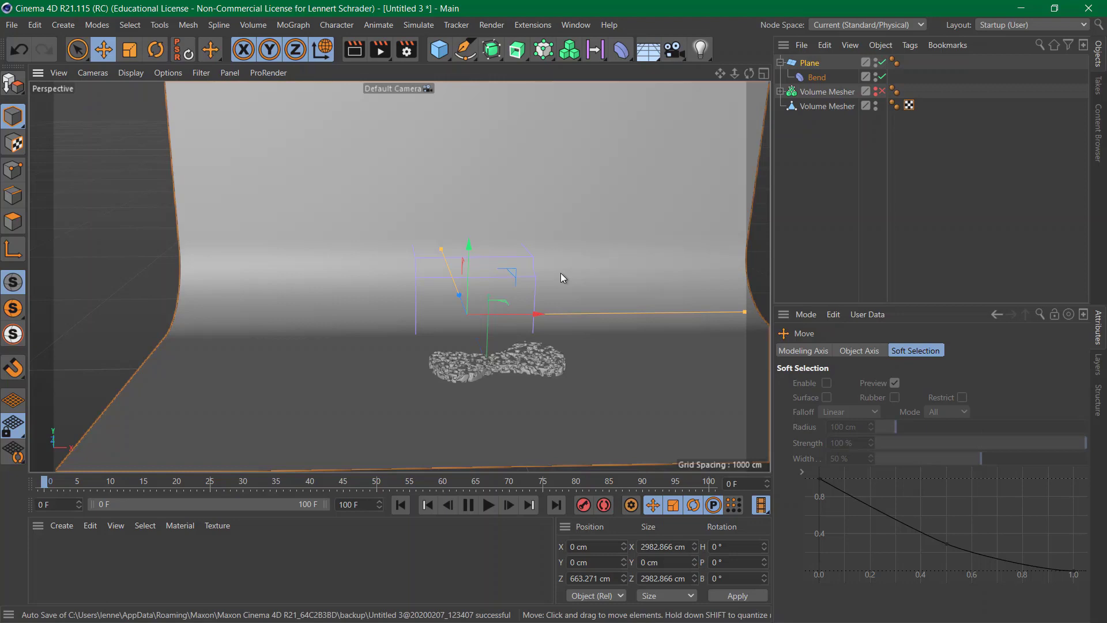
pyautogui.keyDown('alt'); pyautogui.moveTo(536, 285); pyautogui.dragTo(415, 358); pyautogui.keyUp('alt')
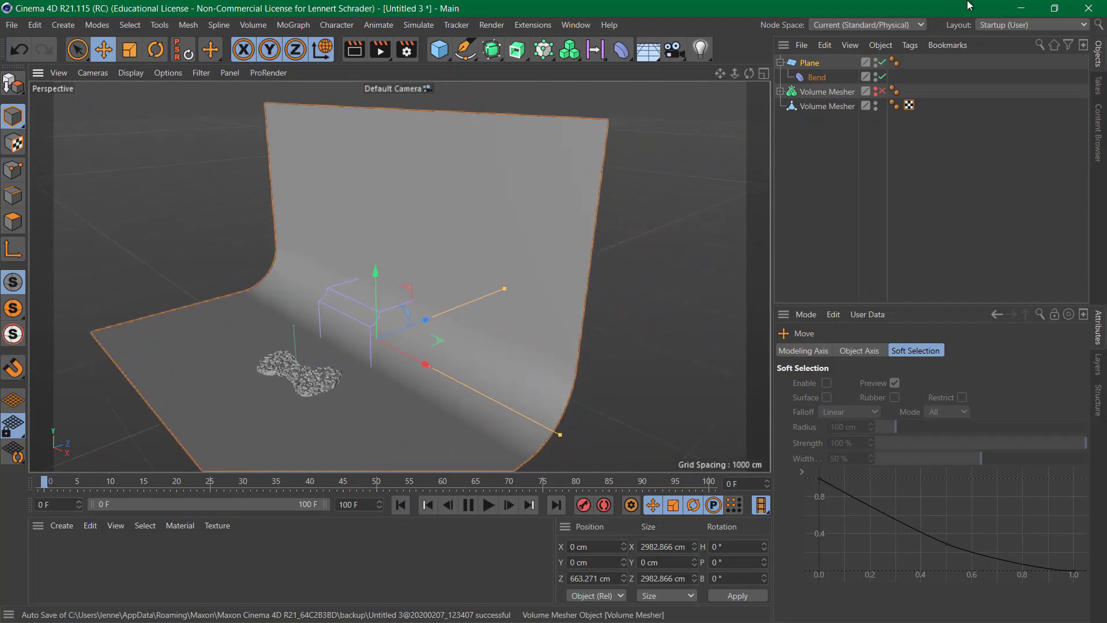
# Adjust the Bend's position along the Z axis, and shift the Plane slightly farther back along Z
pyautogui.click(811, 77)
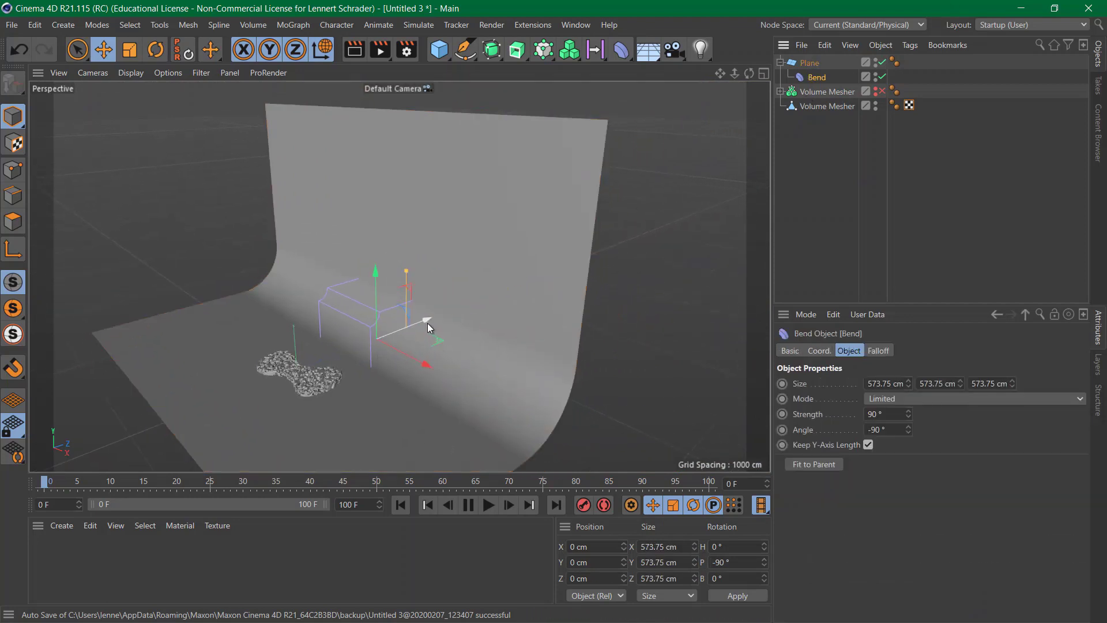
pyautogui.moveTo(426, 318)
pyautogui.mouseDown()
pyautogui.moveTo(575, 273)
pyautogui.moveTo(201, 456)
pyautogui.moveTo(291, 393)
pyautogui.moveTo(432, 329)
pyautogui.moveTo(271, 395)
pyautogui.moveTo(420, 338)
pyautogui.mouseUp()
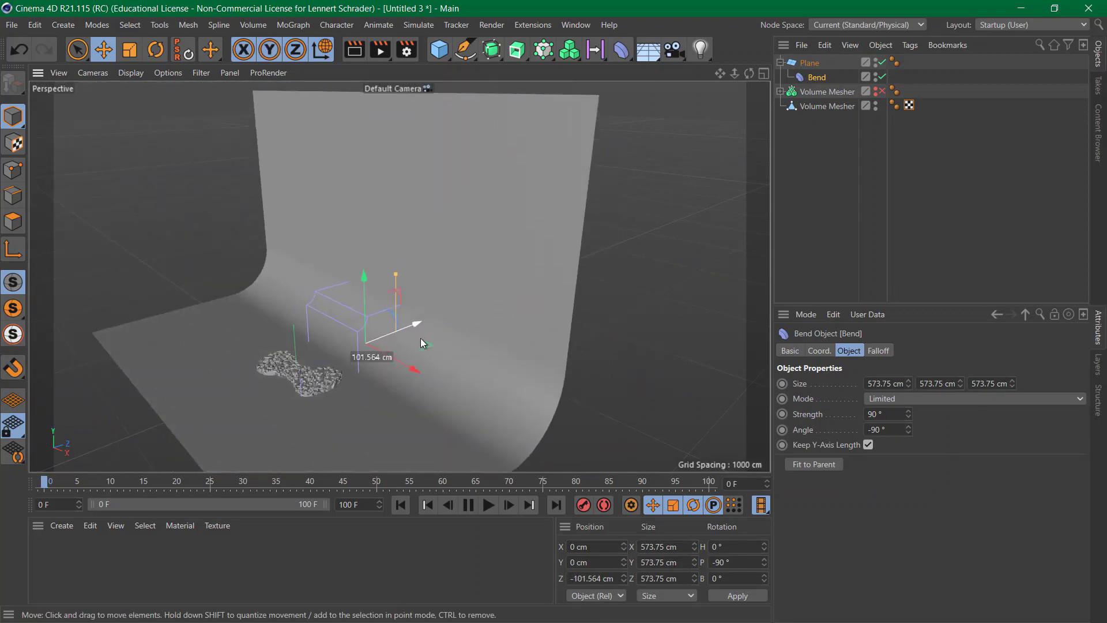
pyautogui.click(818, 63)
pyautogui.moveTo(427, 320); pyautogui.dragTo(449, 379)
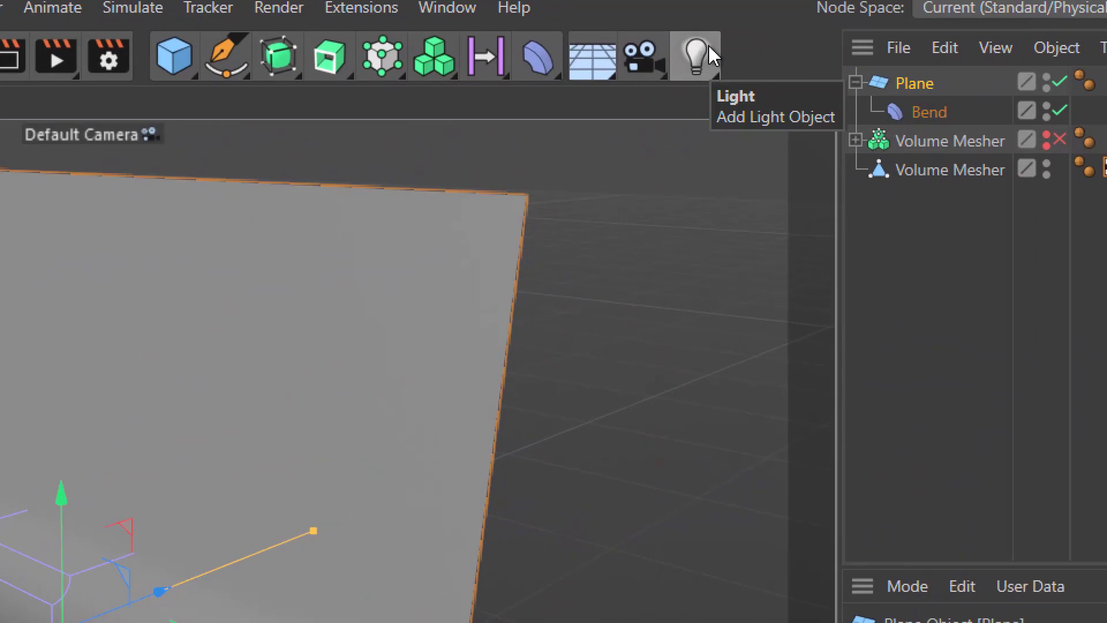
# Add an Area Light and give it a Target tag with the polygon Volume Mesher as its target object
pyautogui.click(709, 48)
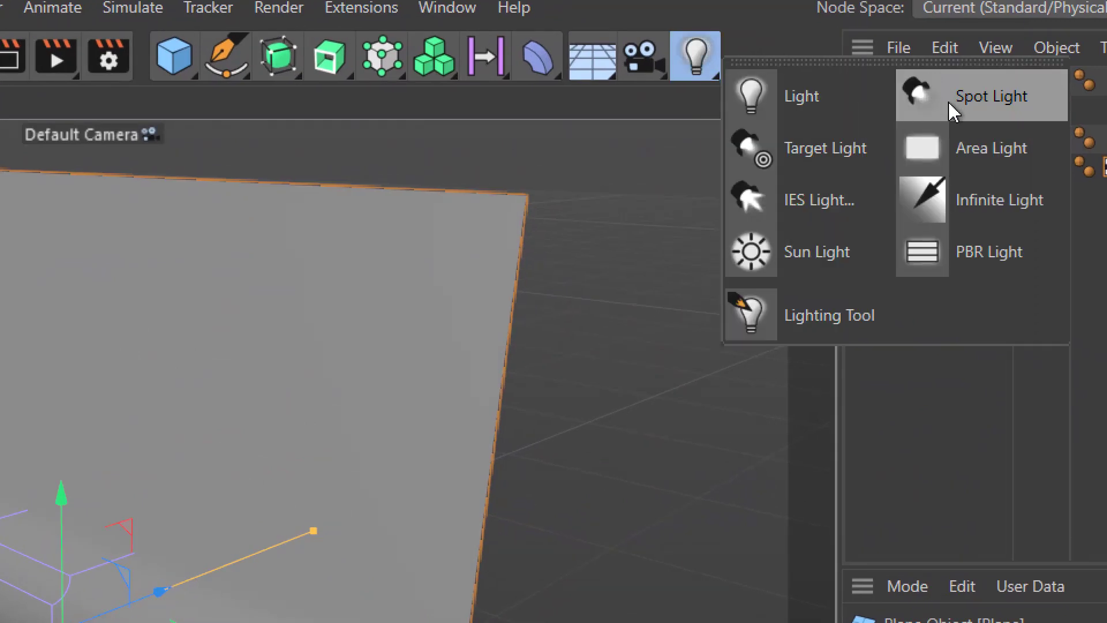
pyautogui.click(953, 149)
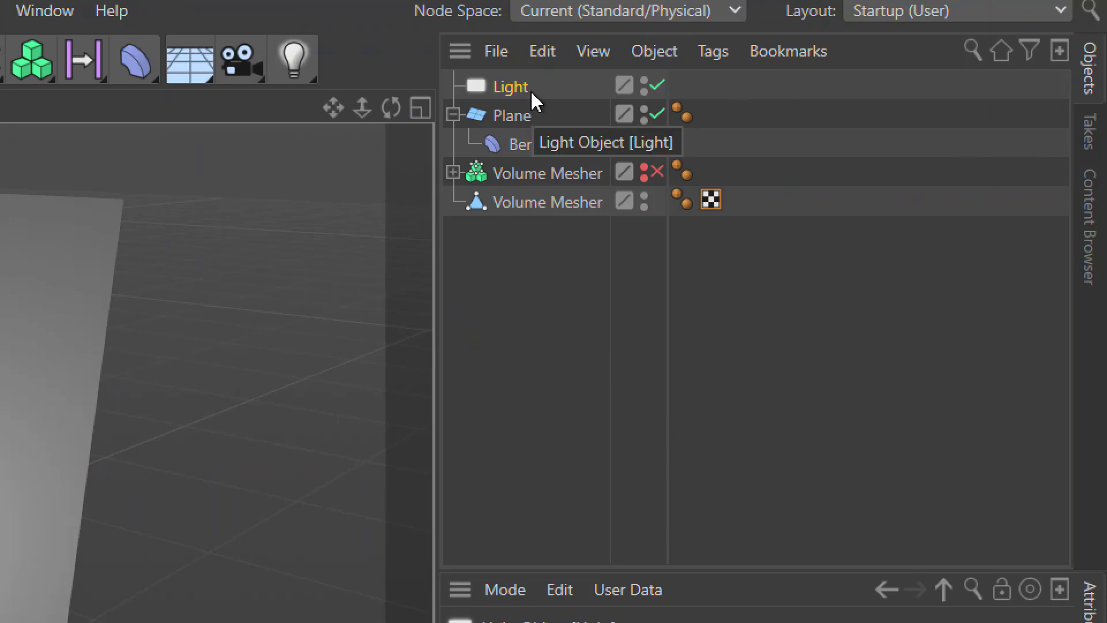
pyautogui.rightClick(510, 90)
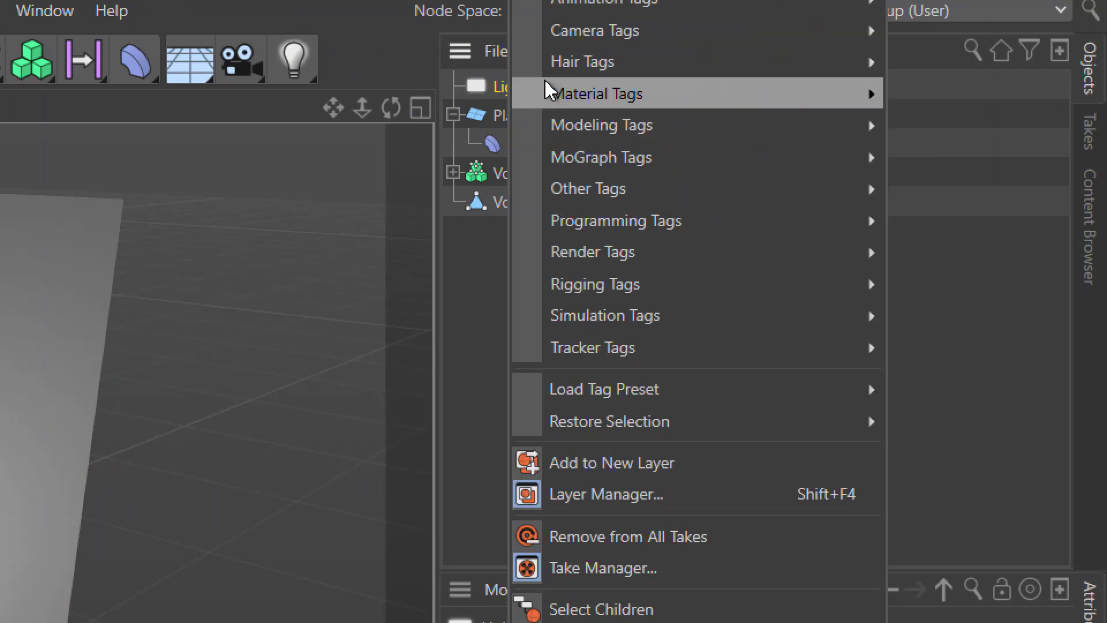
pyautogui.moveTo(815, 4)
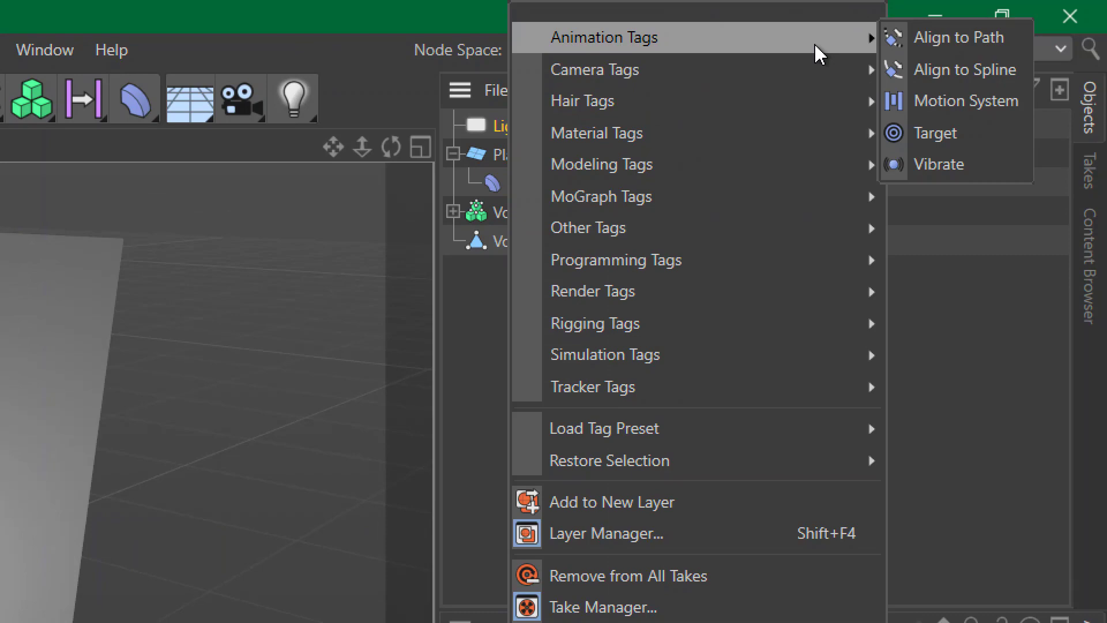
pyautogui.click(941, 142)
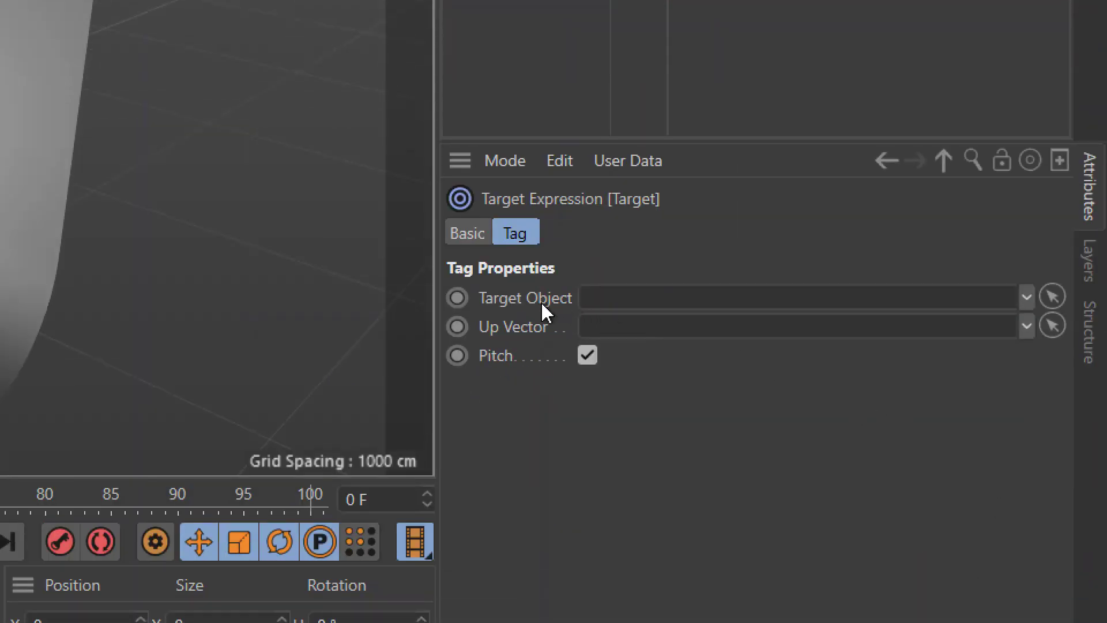
pyautogui.click(542, 304)
pyautogui.click(1053, 297)
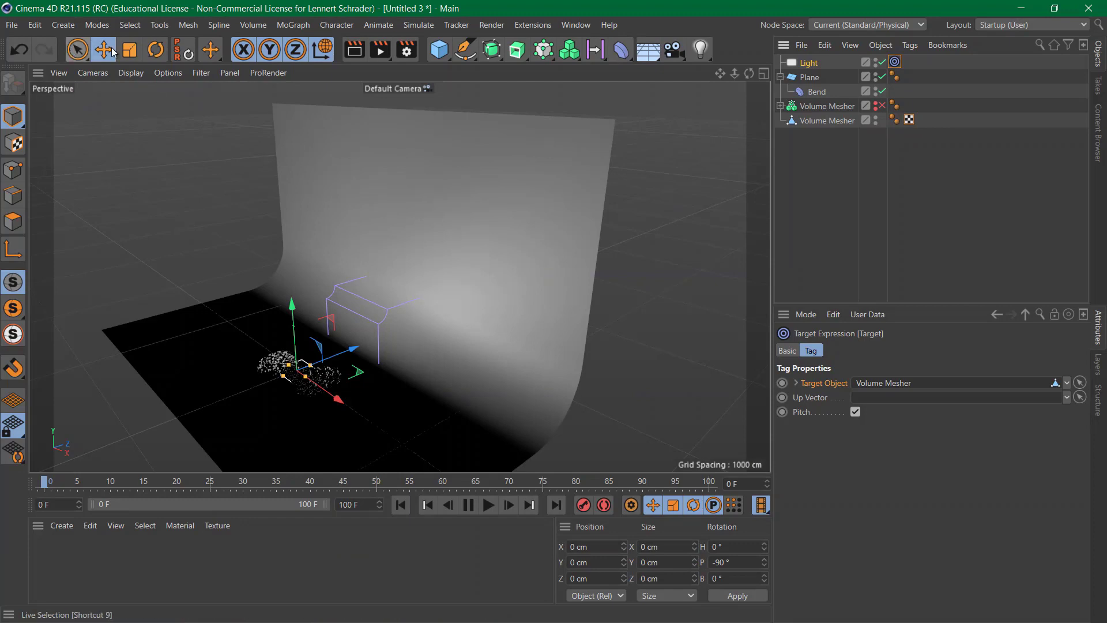
# Move the area light above and beside the mesh to about X -489, Y 590, Z -222 cm, and show its general settings
pyautogui.moveTo(441, 352); pyautogui.dragTo(444, 372)
pyautogui.moveTo(410, 352); pyautogui.dragTo(402, 274)
pyautogui.click(327, 56)
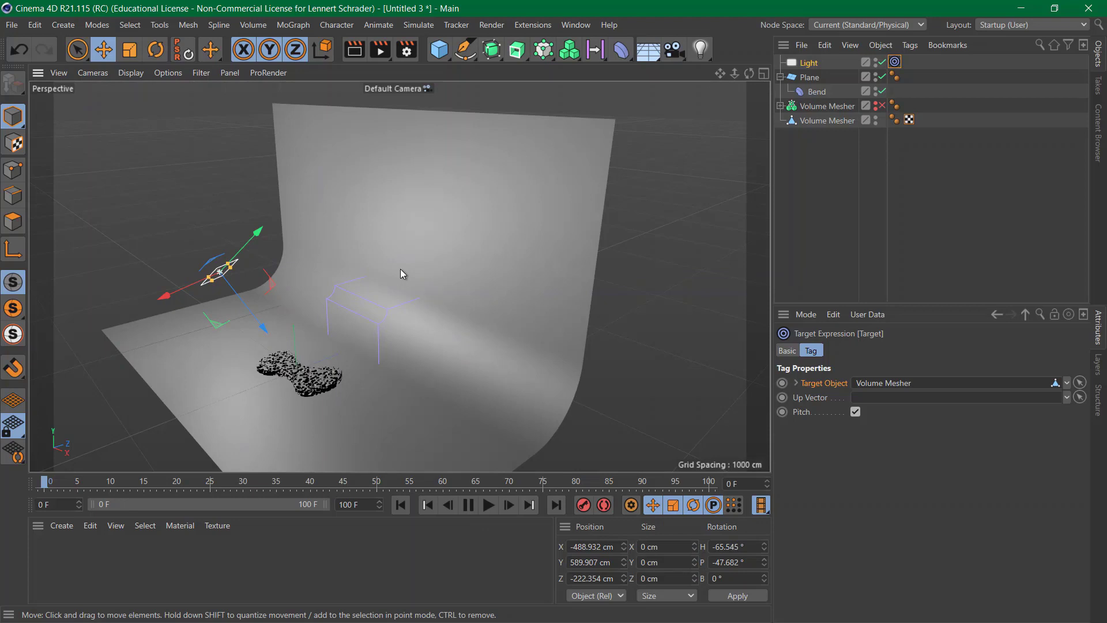
pyautogui.click(346, 297)
pyautogui.click(220, 272)
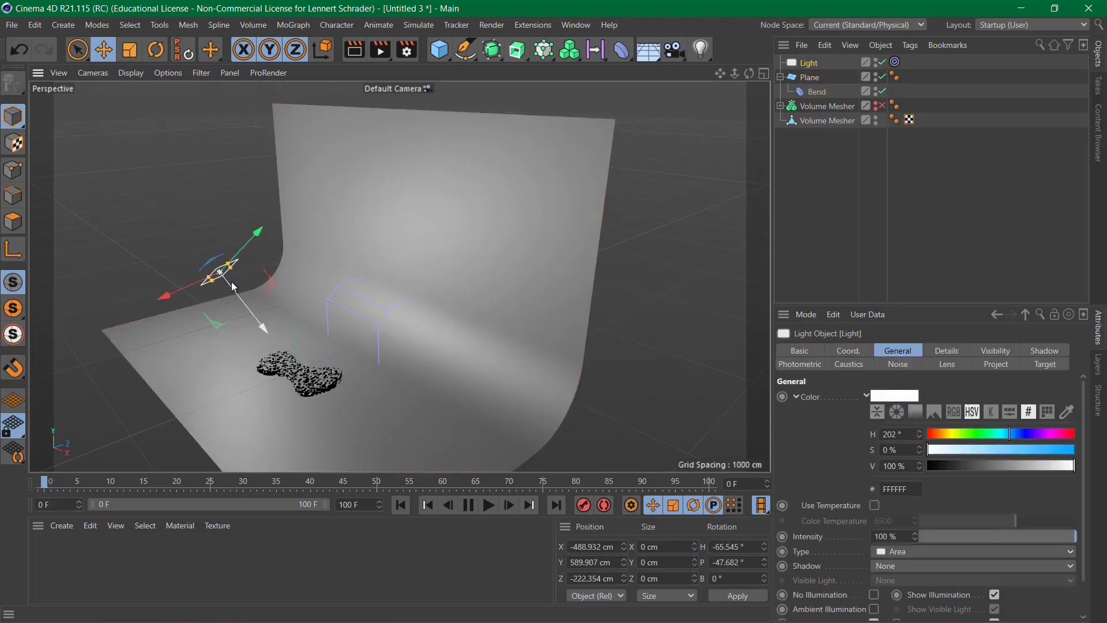
# Move the area light higher and farther in front of the mesh, to about X -601, Y 778, Z -742 cm
pyautogui.moveTo(254, 316); pyautogui.dragTo(364, 300)
pyautogui.moveTo(340, 208); pyautogui.dragTo(163, 278)
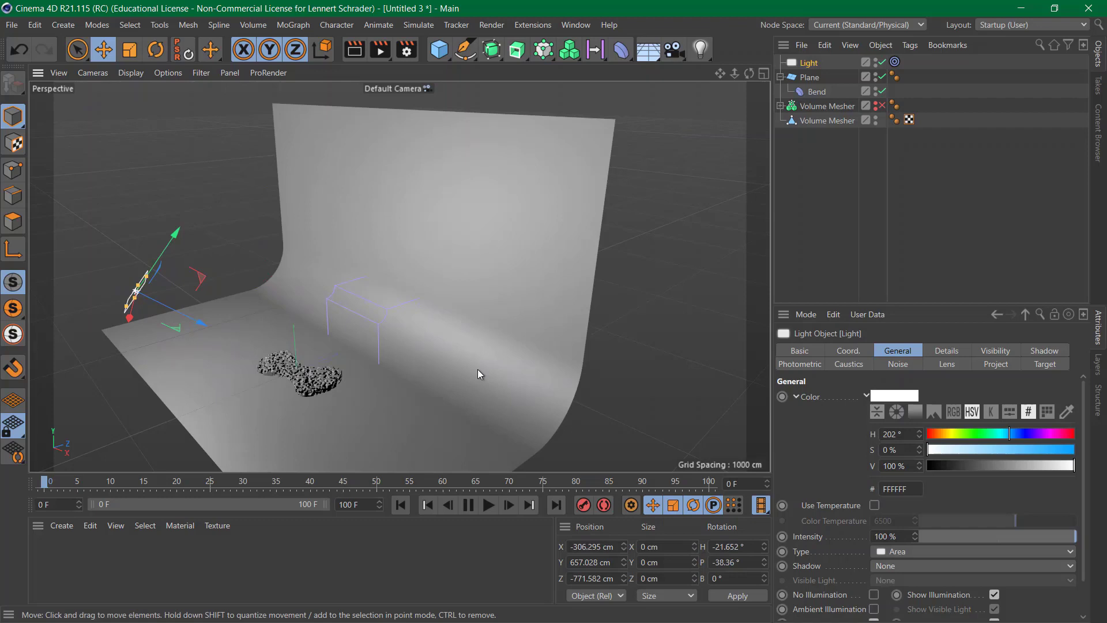
pyautogui.keyDown('alt'); pyautogui.moveTo(266, 309); pyautogui.dragTo(376, 364); pyautogui.keyUp('alt')
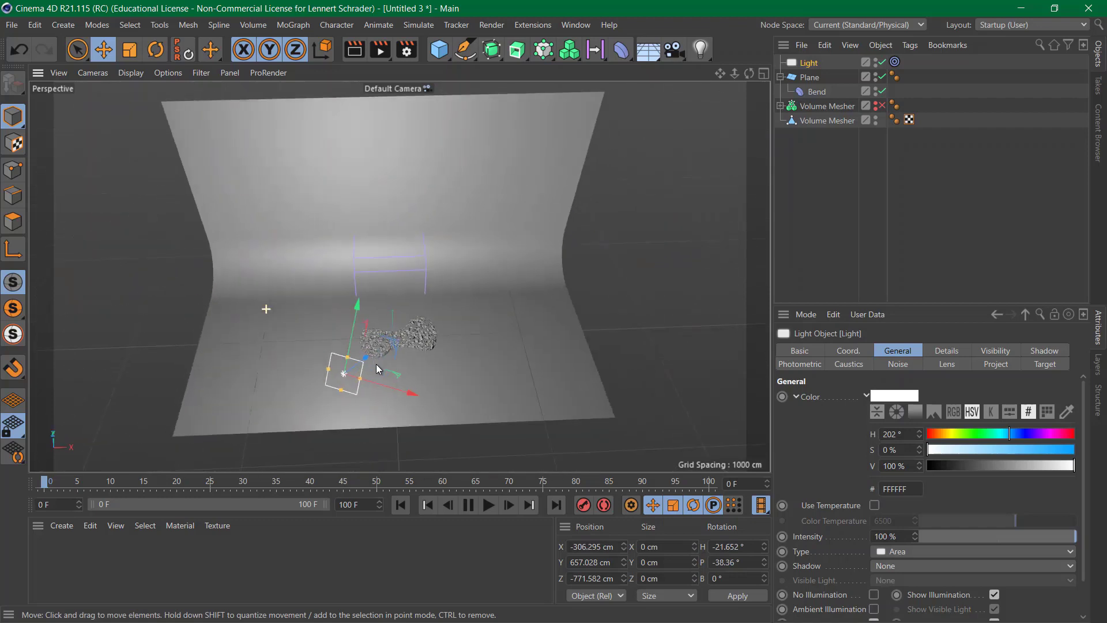
pyautogui.moveTo(612, 398); pyautogui.dragTo(566, 397)
pyautogui.keyDown('alt'); pyautogui.moveTo(444, 368); pyautogui.dragTo(446, 268); pyautogui.keyUp('alt')
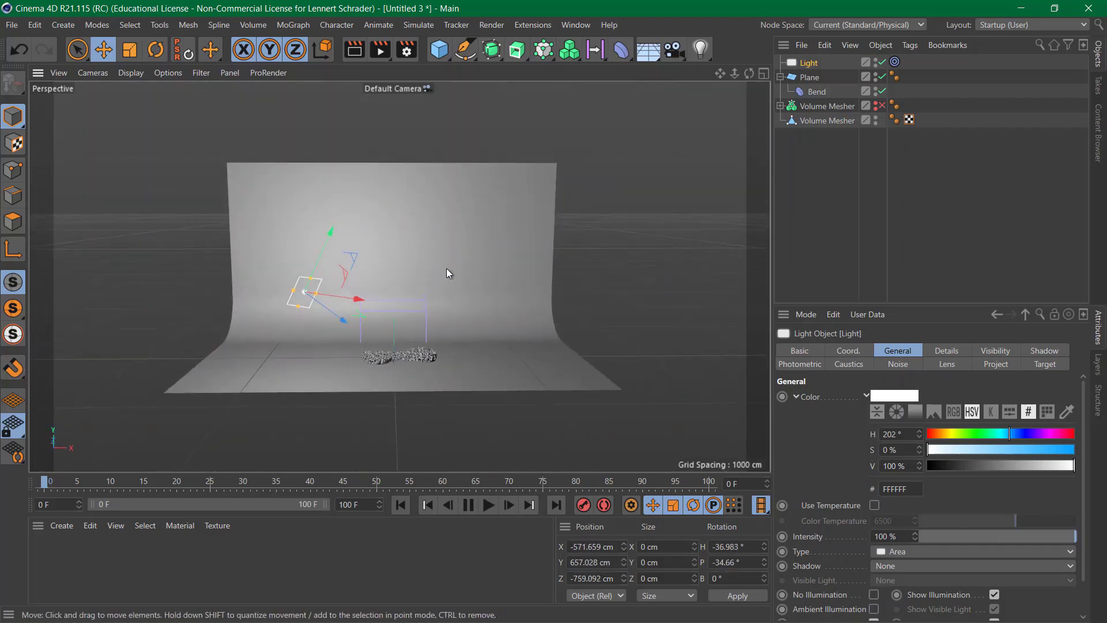
pyautogui.moveTo(389, 301); pyautogui.dragTo(309, 313)
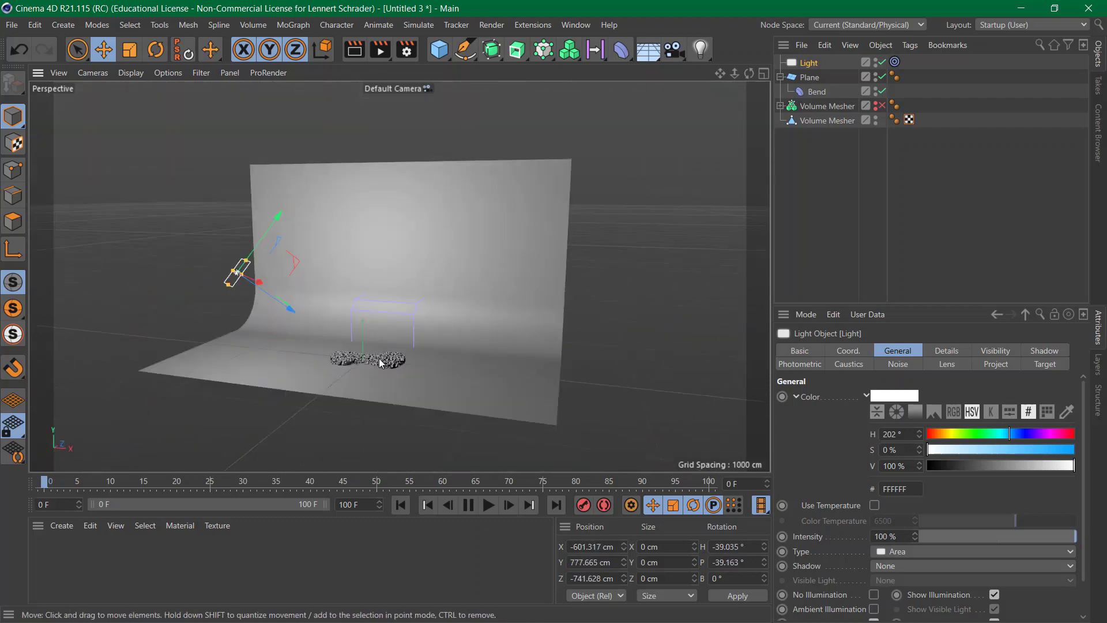
pyautogui.keyDown('alt'); pyautogui.moveTo(379, 358); pyautogui.dragTo(439, 368); pyautogui.keyUp('alt')
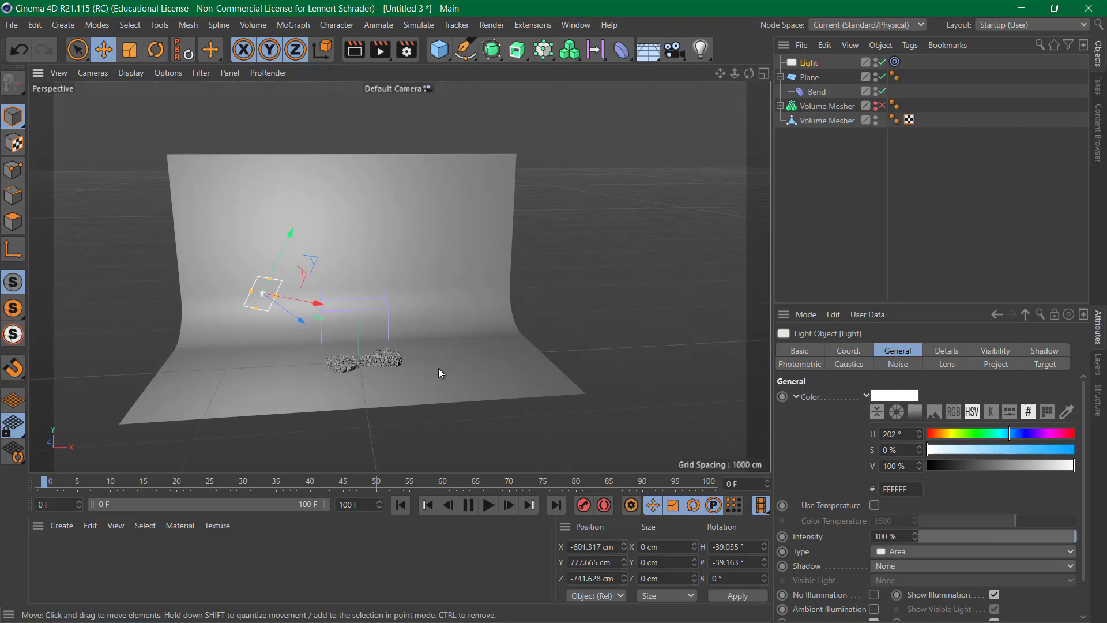
# Enlarge the area light and move it closer to the mesh, to about X -268, Y 346, Z -330 cm
pyautogui.press('t')
pyautogui.moveTo(438, 368); pyautogui.dragTo(399, 310)
pyautogui.press('e')
pyautogui.moveTo(299, 324); pyautogui.dragTo(367, 347)
pyautogui.keyDown('alt'); pyautogui.moveTo(421, 385); pyautogui.dragTo(385, 368); pyautogui.keyUp('alt')
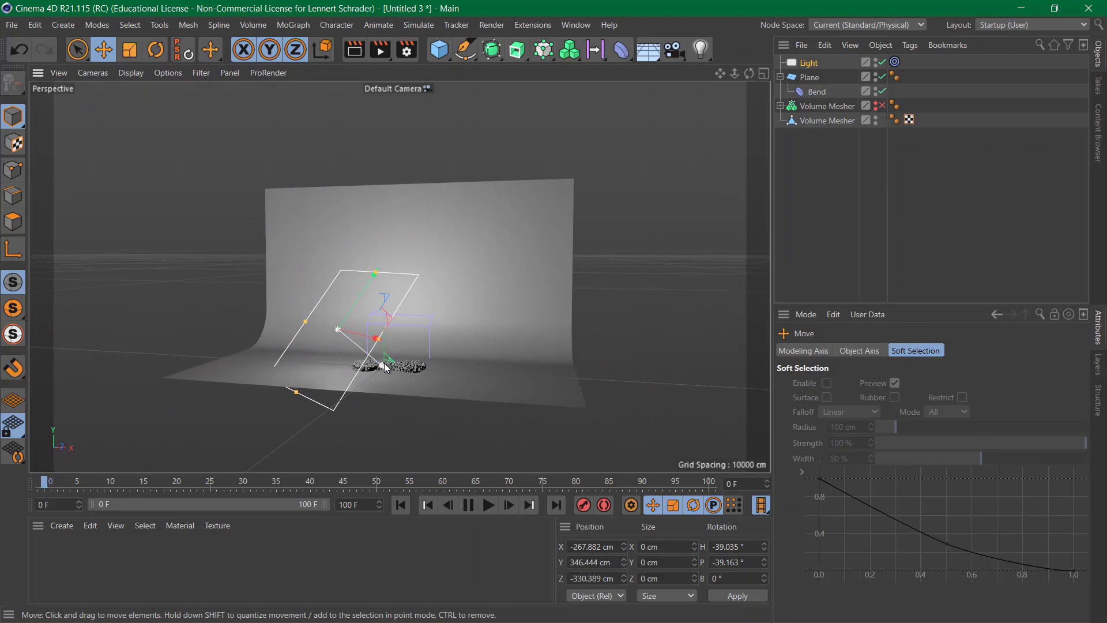
pyautogui.scroll(5, 383, 370)
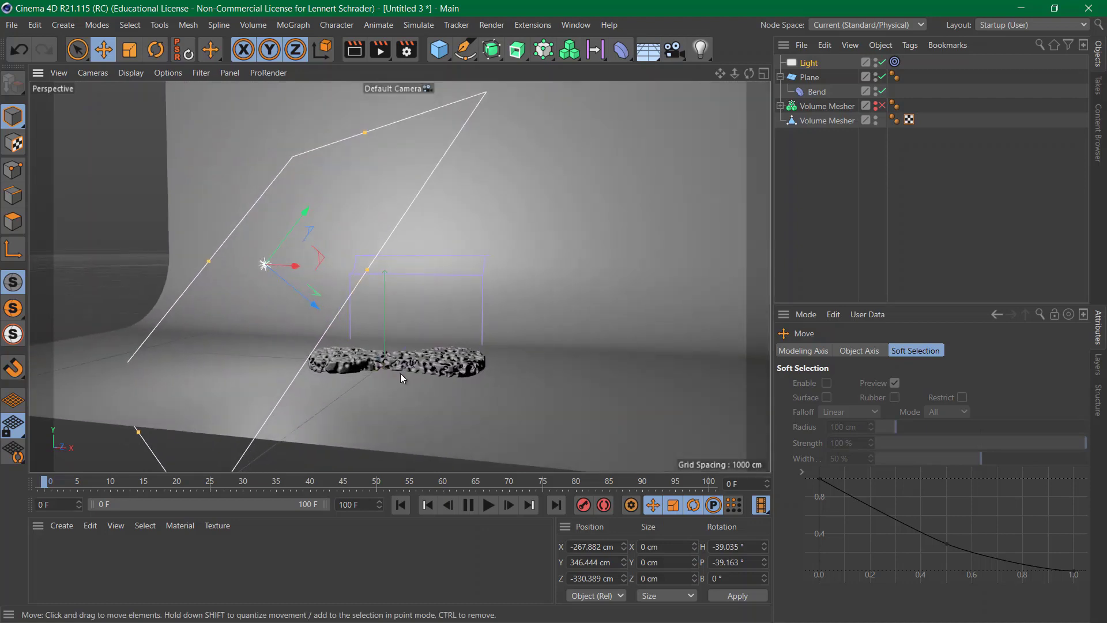
pyautogui.keyDown('alt'); pyautogui.moveTo(431, 379); pyautogui.dragTo(424, 375); pyautogui.keyUp('alt')
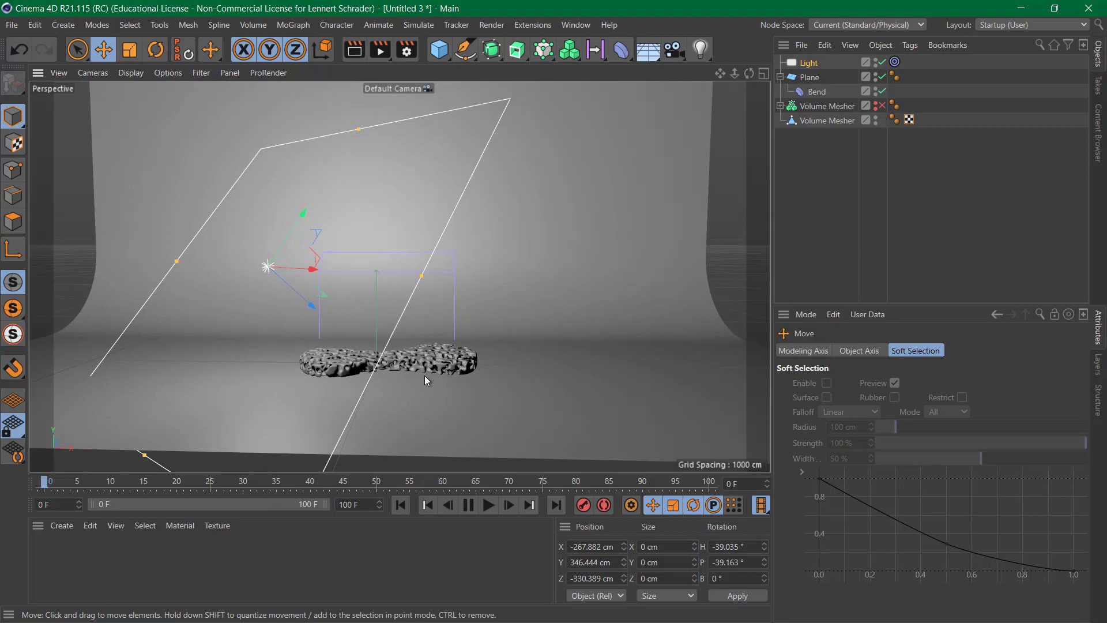
# Scale the area light down to about 53% and move it back to about X -695, Y 783, Z -888 cm
pyautogui.press('t')
pyautogui.moveTo(480, 206); pyautogui.dragTo(297, 362)
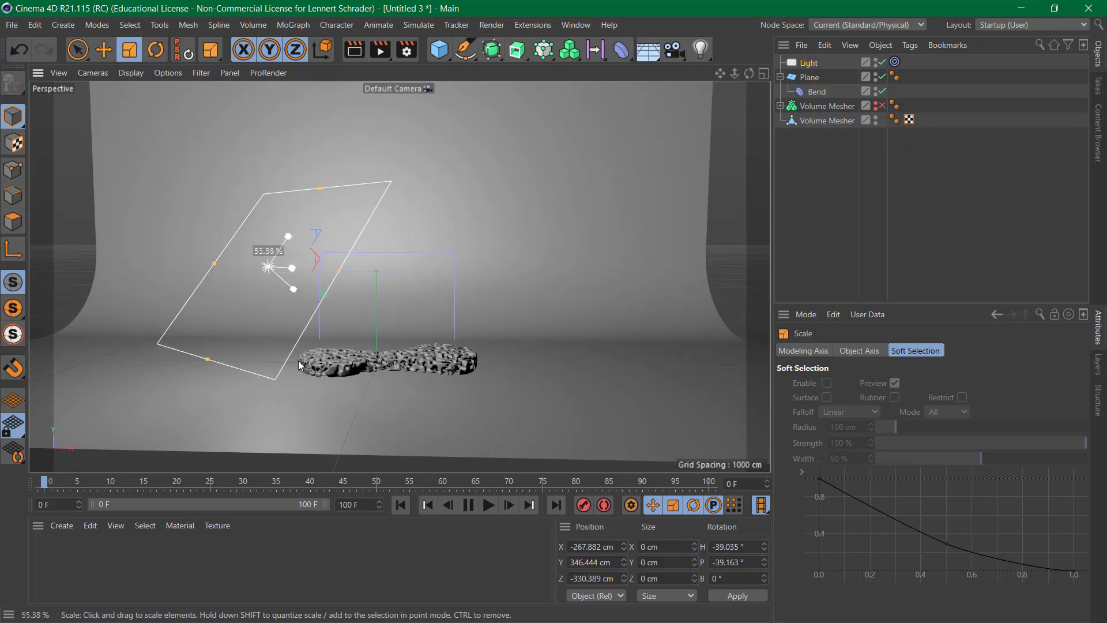
pyautogui.press('e')
pyautogui.scroll(-5, 331, 375)
pyautogui.keyDown('alt'); pyautogui.moveTo(393, 346); pyautogui.dragTo(429, 383); pyautogui.keyUp('alt')
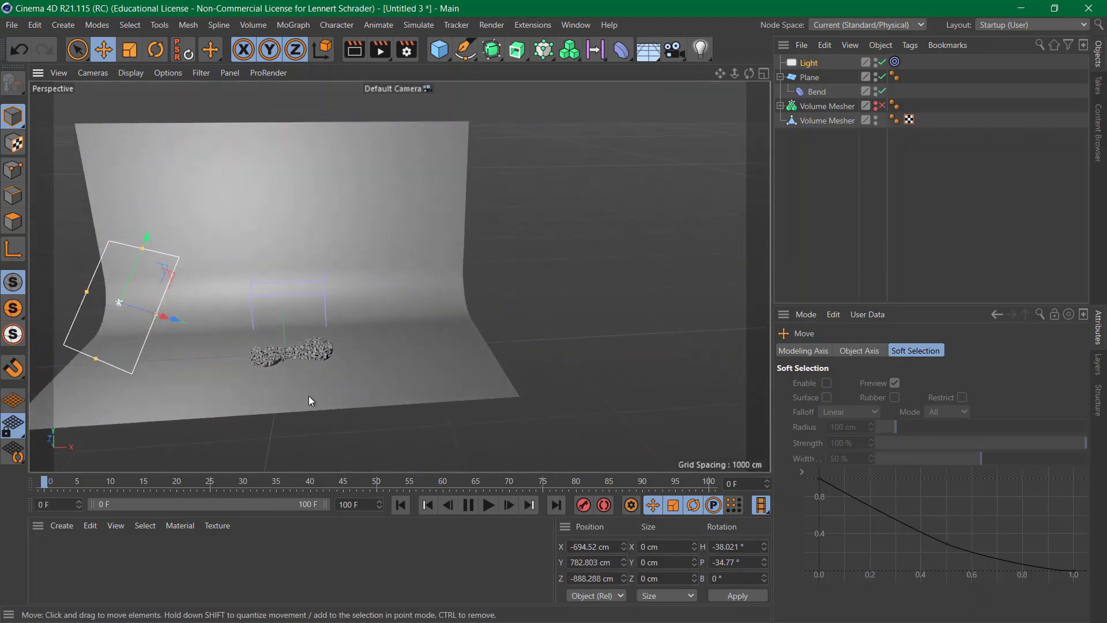
pyautogui.keyDown('alt'); pyautogui.moveTo(309, 395); pyautogui.dragTo(372, 260); pyautogui.keyUp('alt')
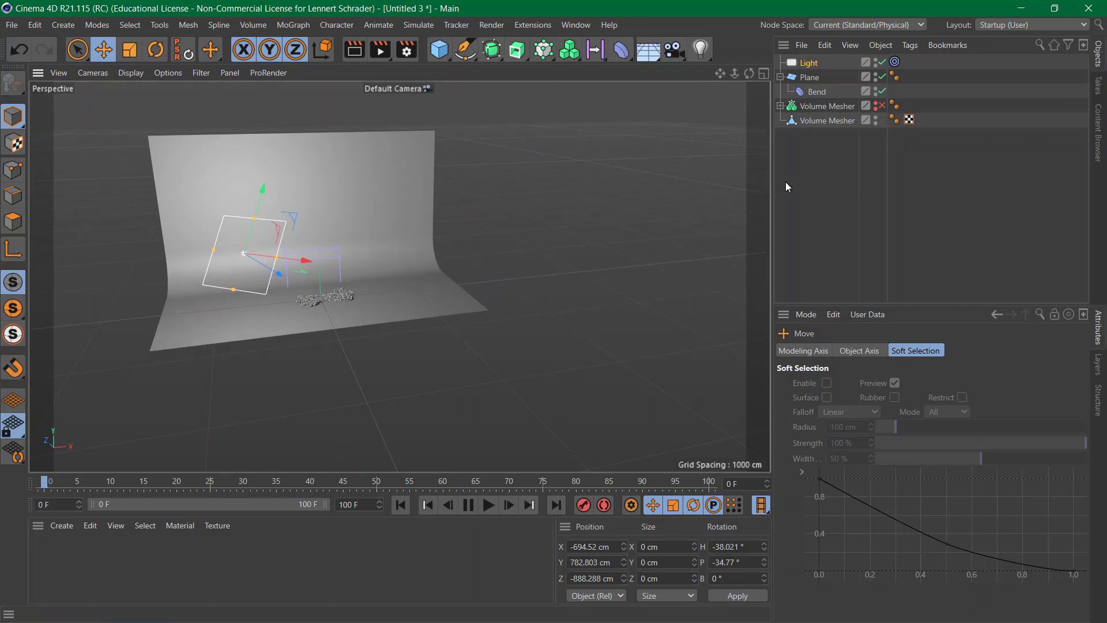
# Set the area light's shadow type to Area
pyautogui.click(811, 65)
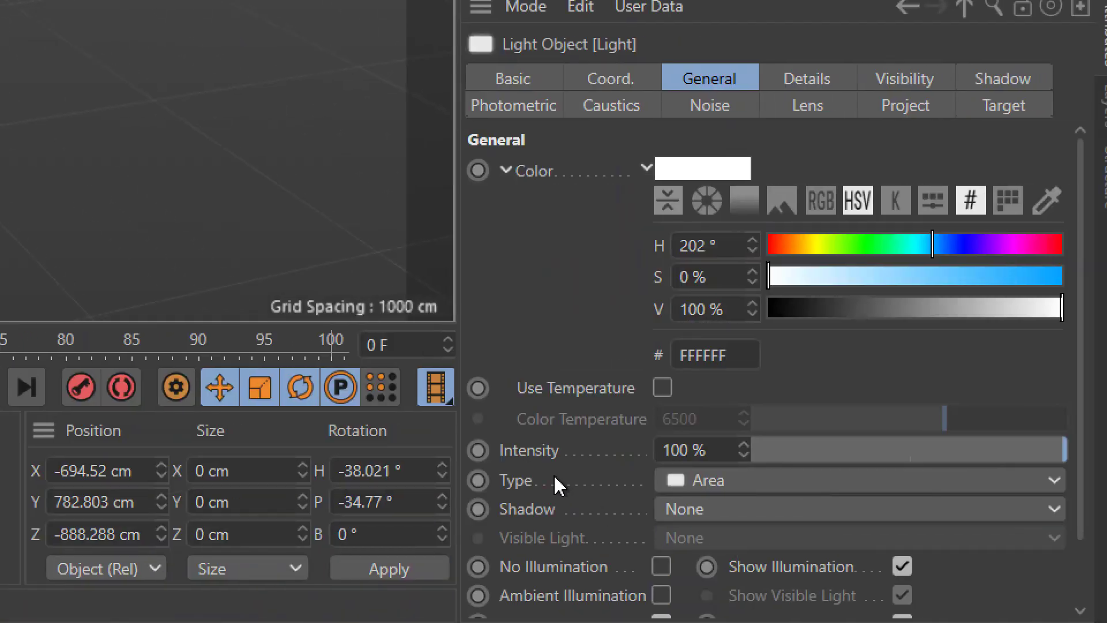
pyautogui.click(710, 482)
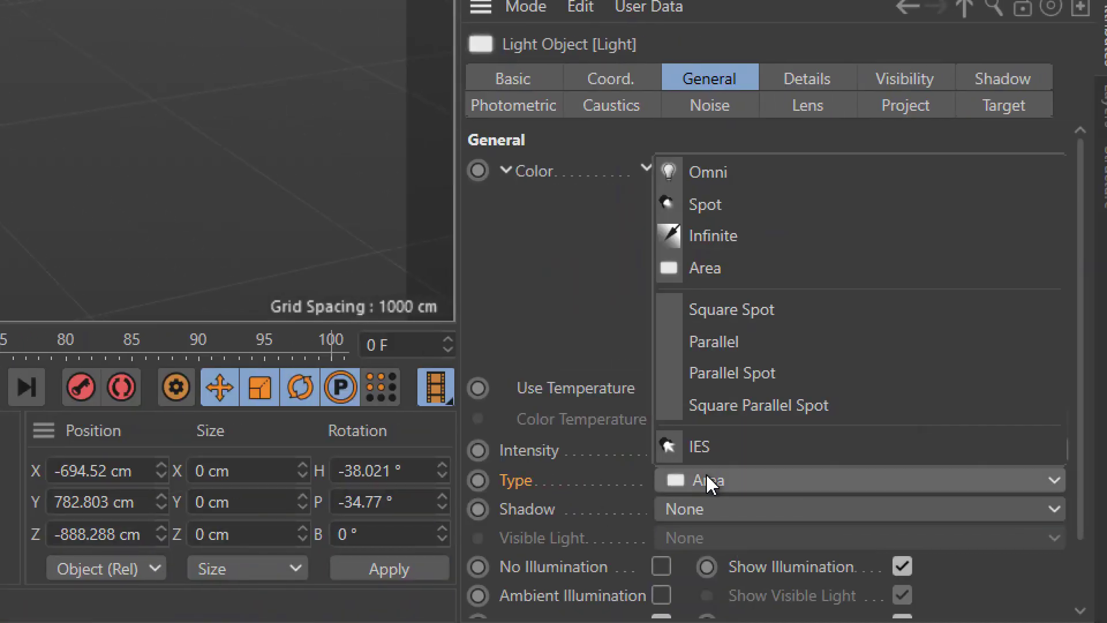
pyautogui.click(515, 449)
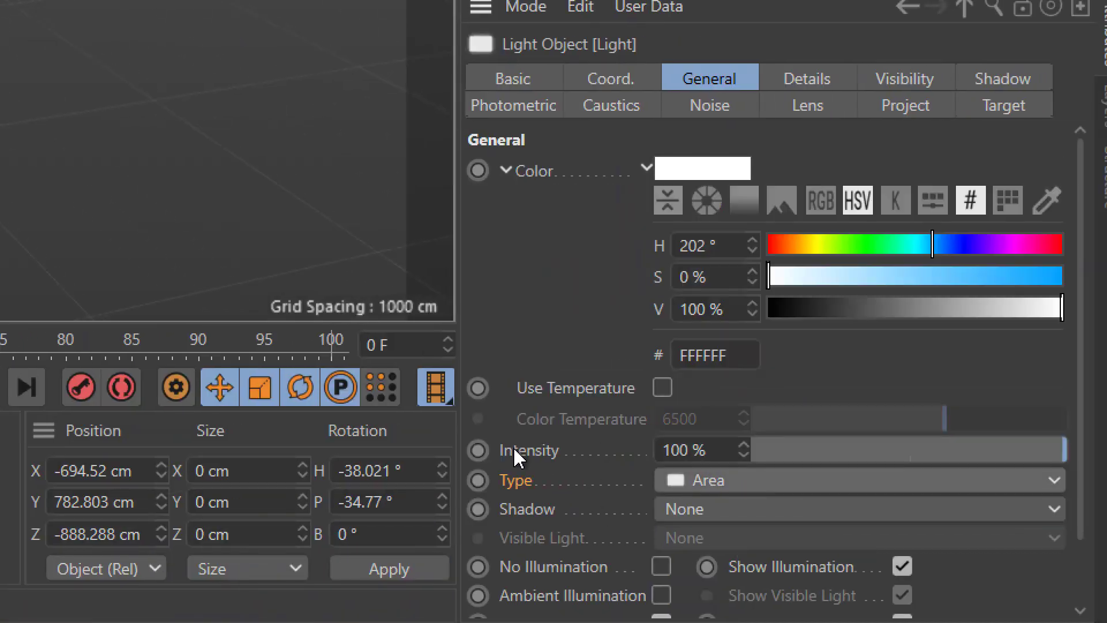
pyautogui.click(721, 511)
pyautogui.click(711, 490)
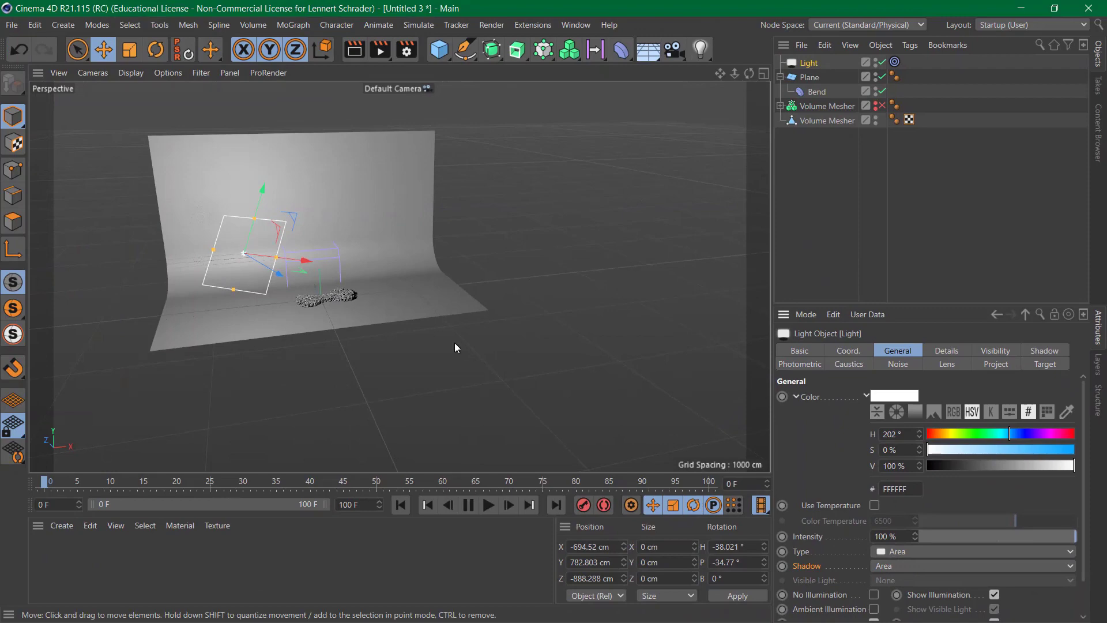
# Examine the mesh's shadow on the backdrop and check the viewport's Shadows display option
pyautogui.keyDown('alt'); pyautogui.moveTo(344, 272); pyautogui.dragTo(473, 252, button='right'); pyautogui.keyUp('alt')
pyautogui.keyDown('alt'); pyautogui.moveTo(368, 336); pyautogui.dragTo(273, 390); pyautogui.keyUp('alt')
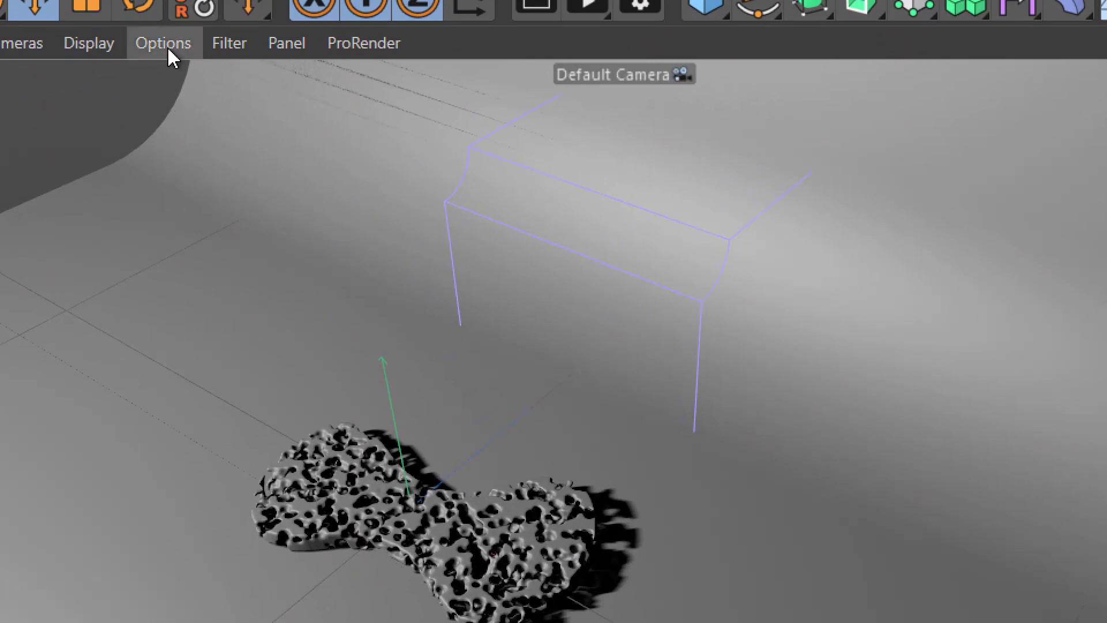
pyautogui.click(171, 74)
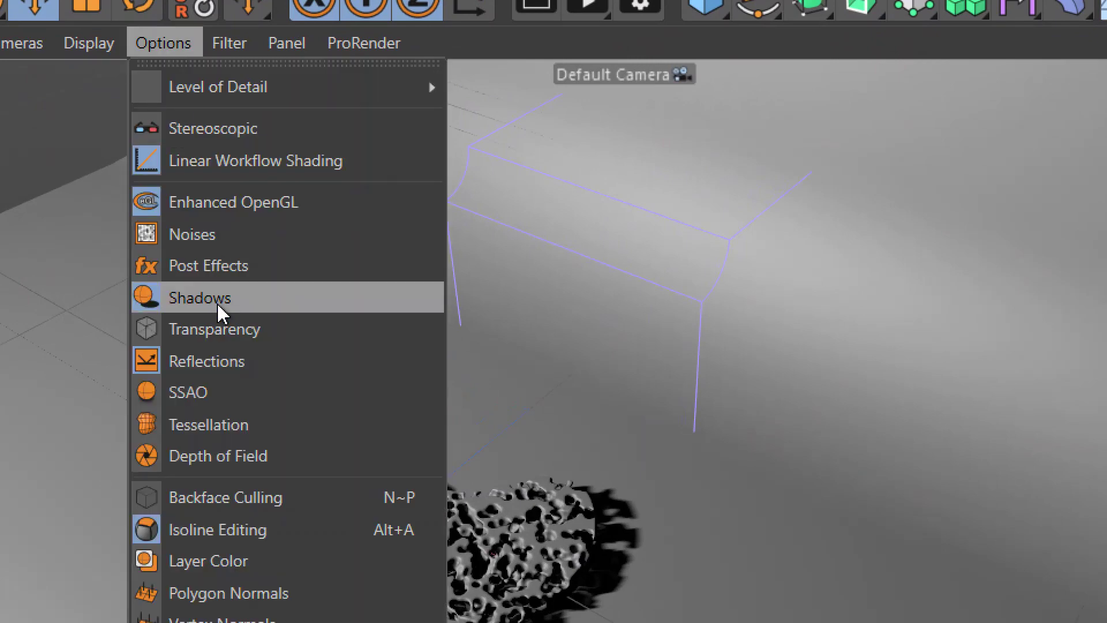
pyautogui.click(582, 43)
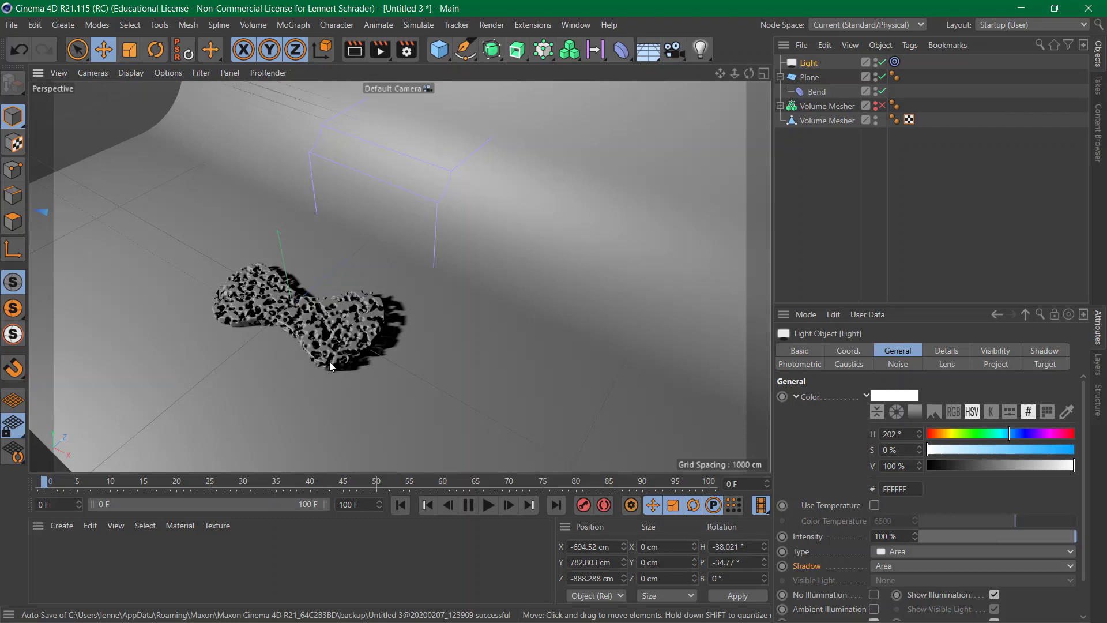
pyautogui.keyDown('alt'); pyautogui.moveTo(330, 362); pyautogui.dragTo(322, 330); pyautogui.keyUp('alt')
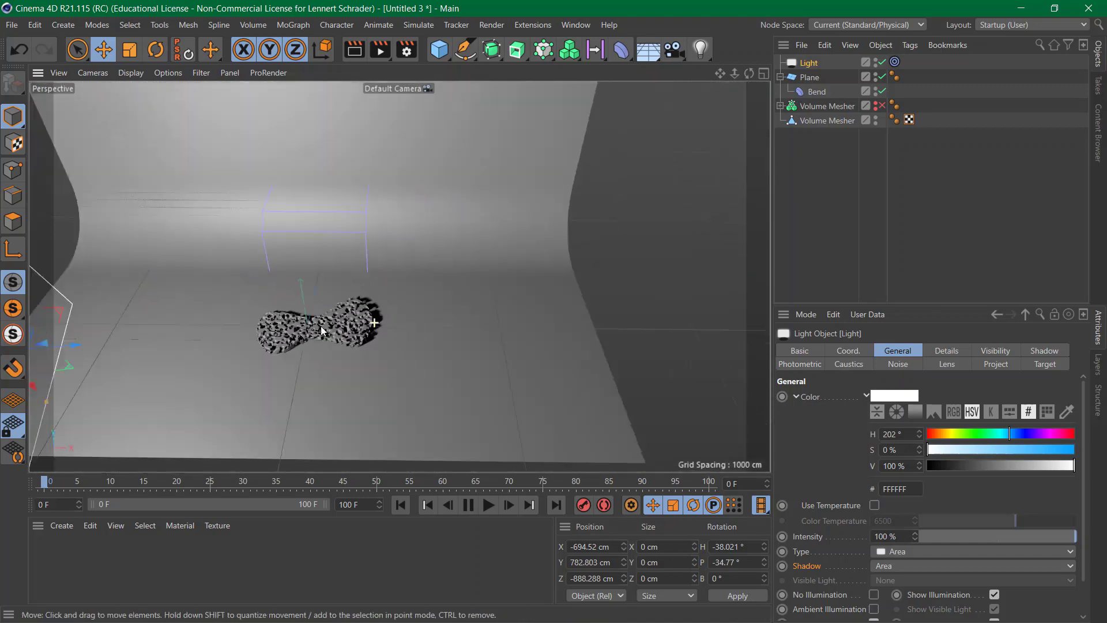
pyautogui.keyDown('alt'); pyautogui.moveTo(320, 327); pyautogui.dragTo(289, 335, button='right'); pyautogui.keyUp('alt')
pyautogui.keyDown('alt'); pyautogui.moveTo(334, 344); pyautogui.dragTo(337, 313); pyautogui.keyUp('alt')
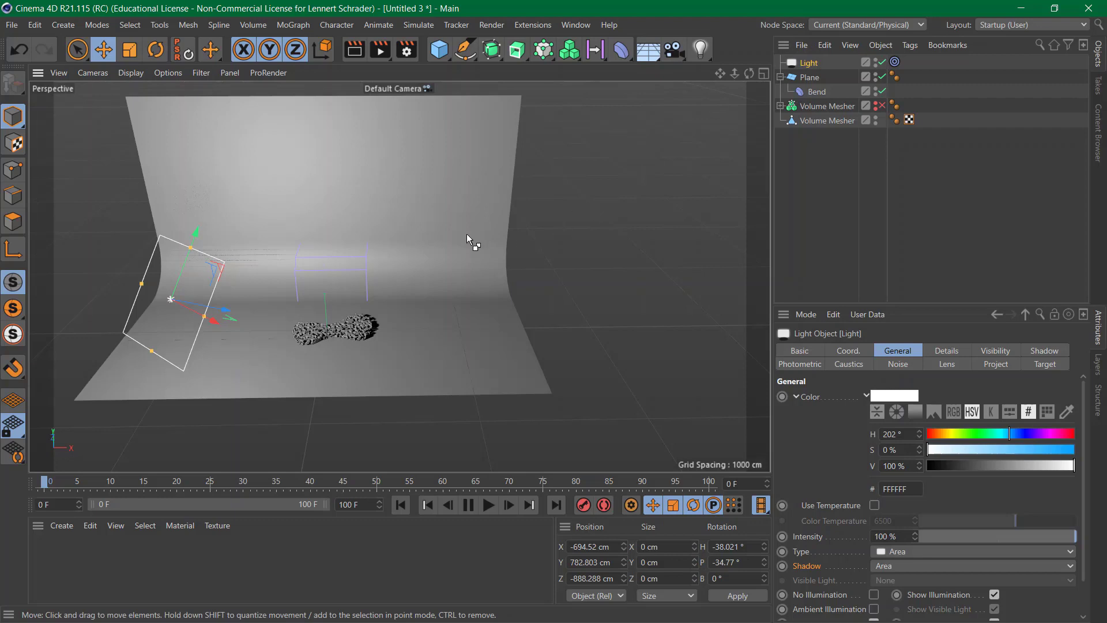
# Duplicate the area light to the opposite side of the mesh and scale the copy up to about 140%
pyautogui.keyDown('ctrl'); pyautogui.moveTo(298, 244); pyautogui.dragTo(691, 209); pyautogui.keyUp('ctrl')
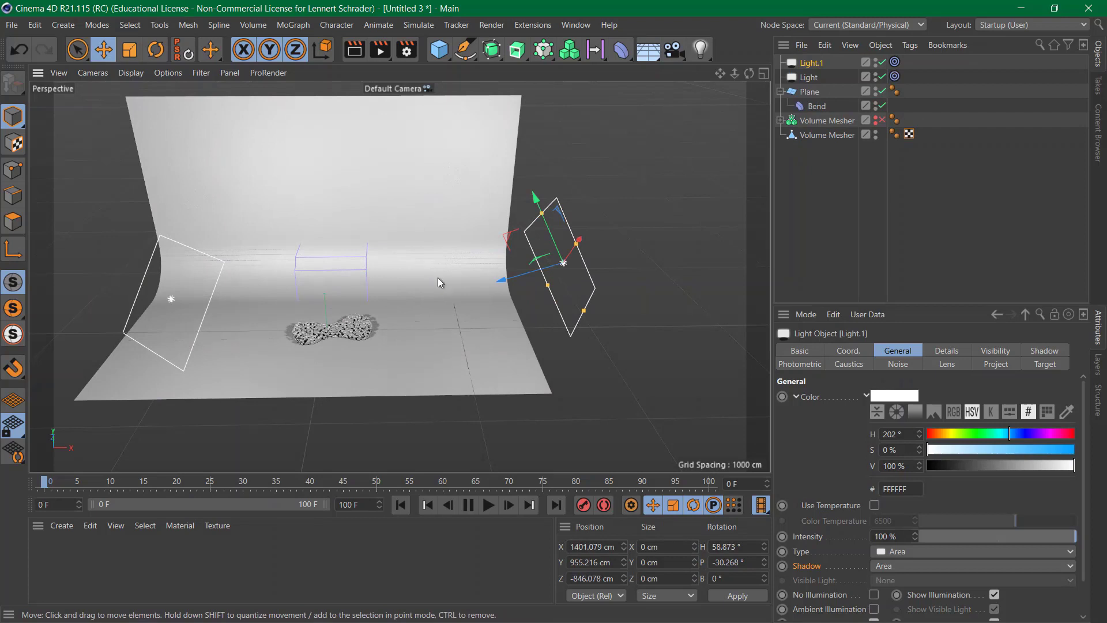
pyautogui.keyDown('alt'); pyautogui.moveTo(438, 278); pyautogui.dragTo(431, 311); pyautogui.keyUp('alt')
pyautogui.press('t')
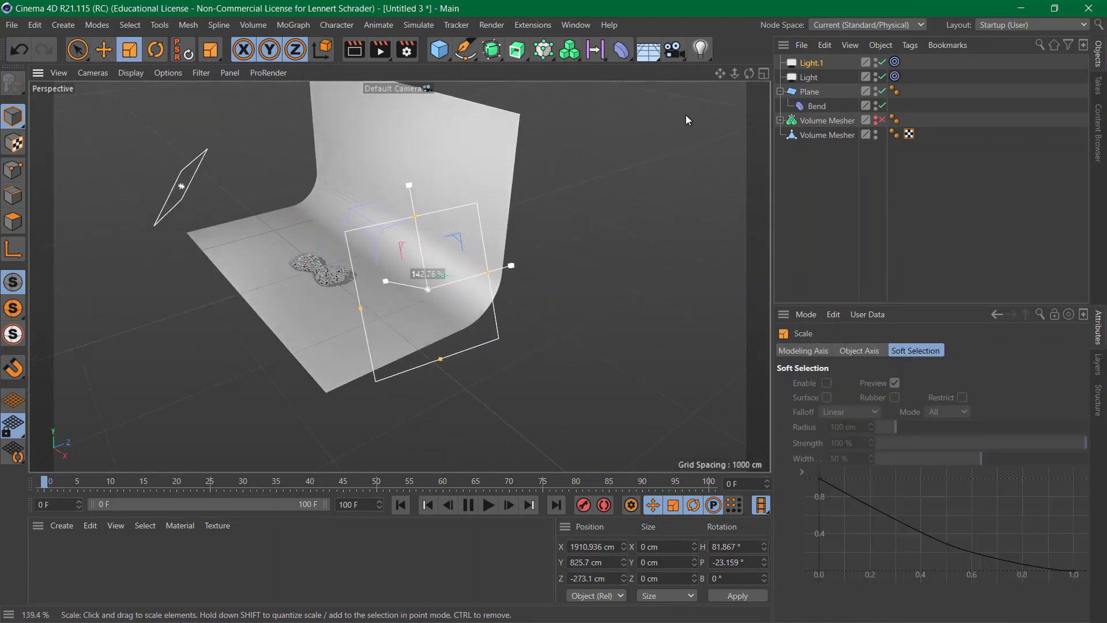
pyautogui.moveTo(514, 251)
pyautogui.keyDown('alt'); pyautogui.mouseDown()
pyautogui.moveTo(504, 250)
pyautogui.moveTo(515, 259)
pyautogui.mouseUp(); pyautogui.keyUp('alt')
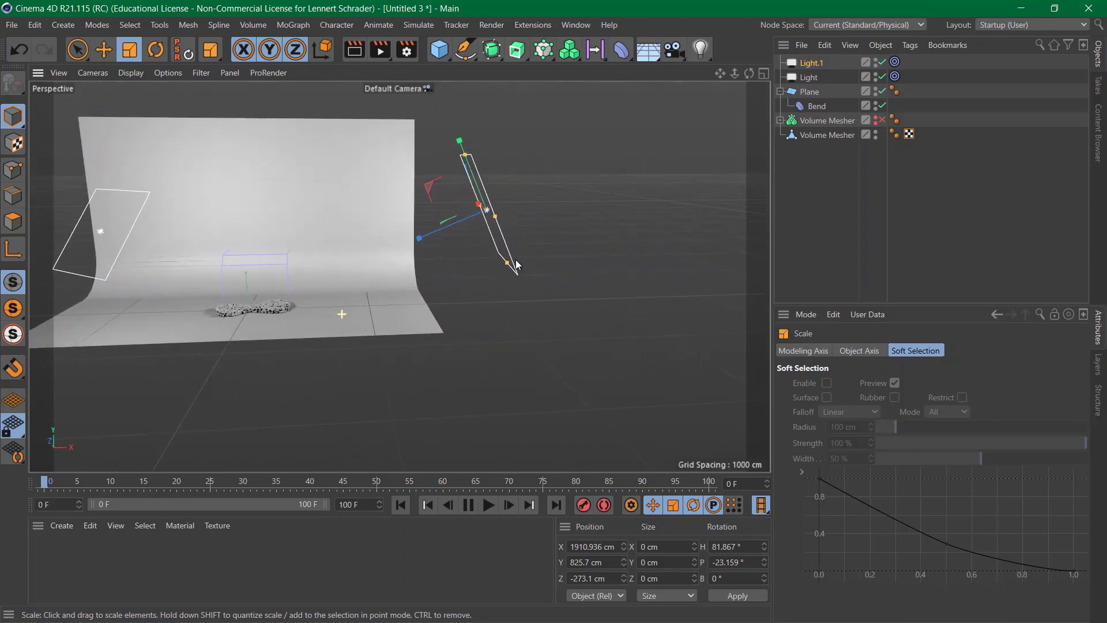
# Move the duplicated light lower and slightly closer to the mesh, to about X 1818, Y 696, Z -292 cm
pyautogui.press('e')
pyautogui.moveTo(552, 203); pyautogui.dragTo(430, 357)
pyautogui.keyDown('alt'); pyautogui.moveTo(337, 358); pyautogui.dragTo(425, 355); pyautogui.keyUp('alt')
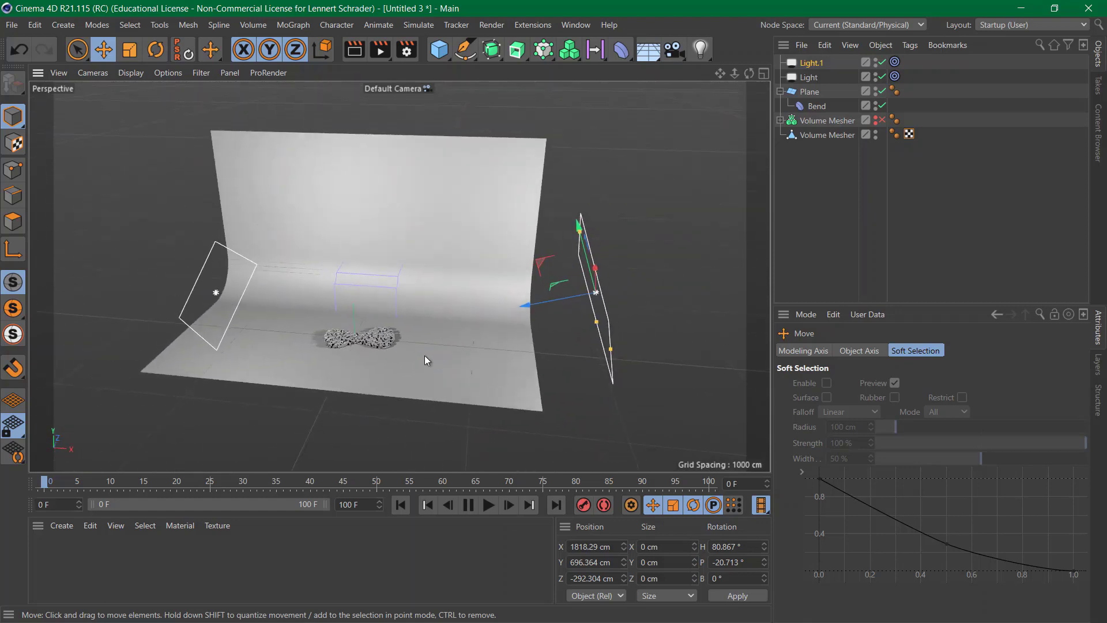
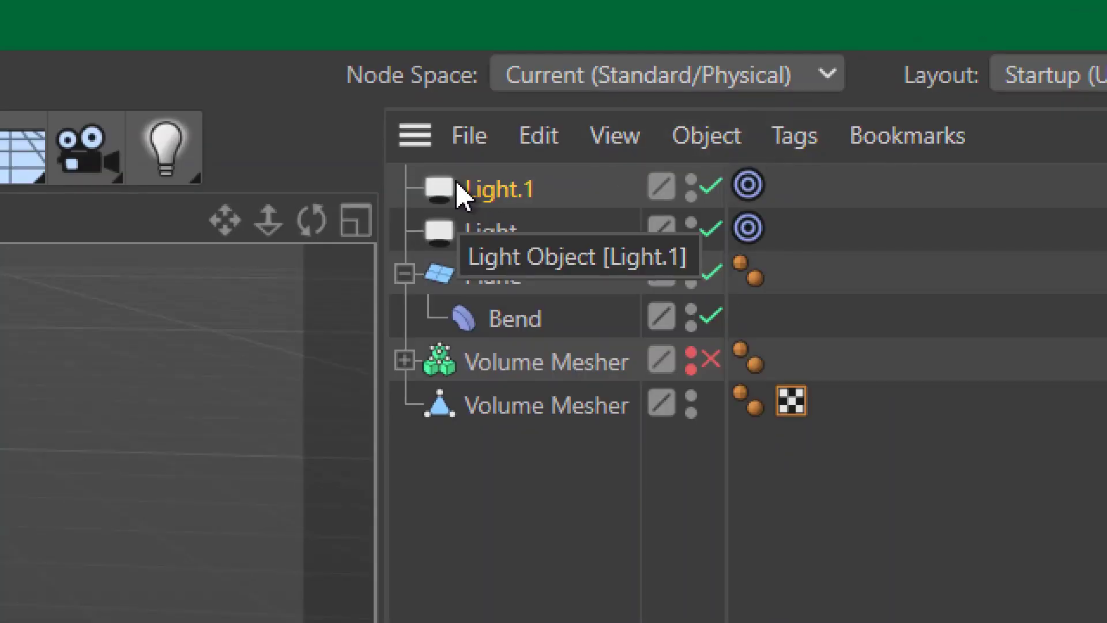
# Select both area lights and set their falloff to Inverse Square (Physically Accurate)
pyautogui.keyDown('ctrl'); pyautogui.click(483, 248); pyautogui.keyUp('ctrl')
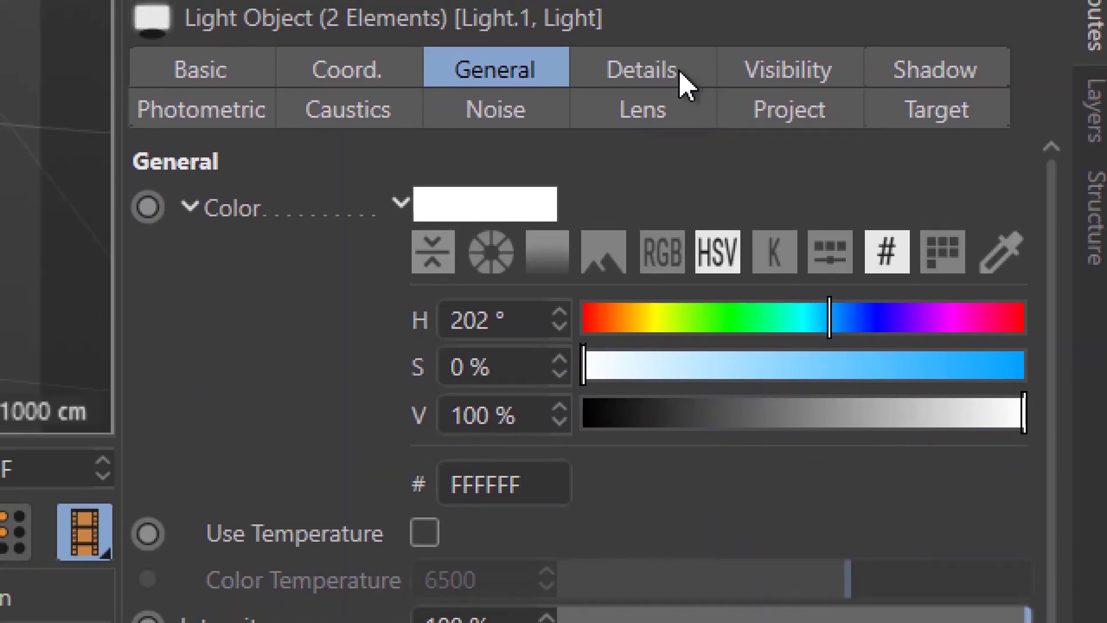
pyautogui.click(685, 84)
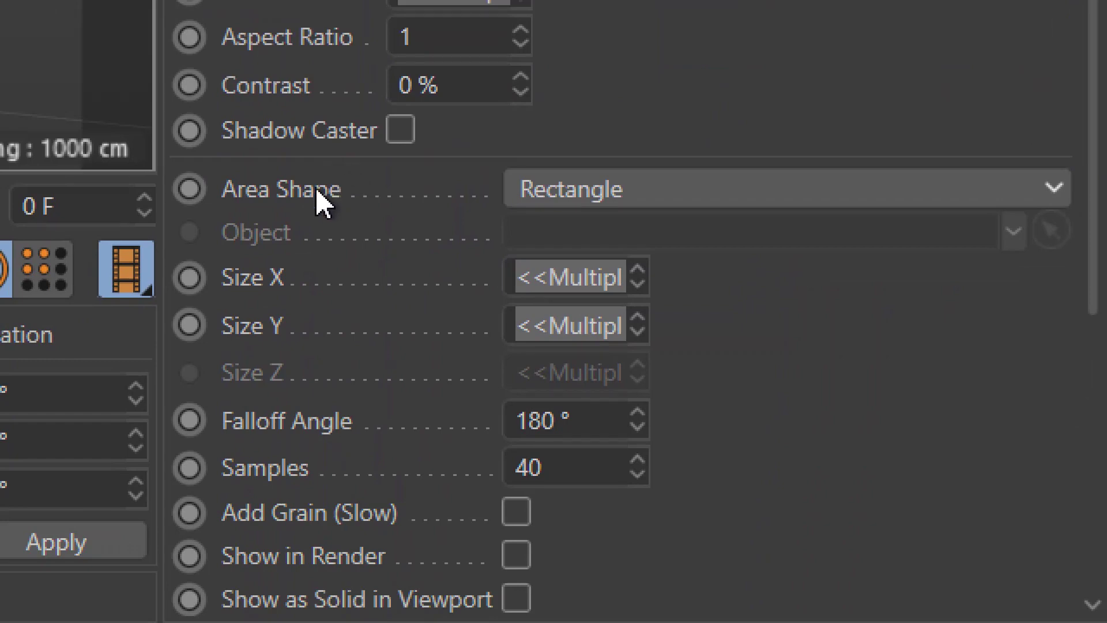
pyautogui.scroll(-5, 309, 425)
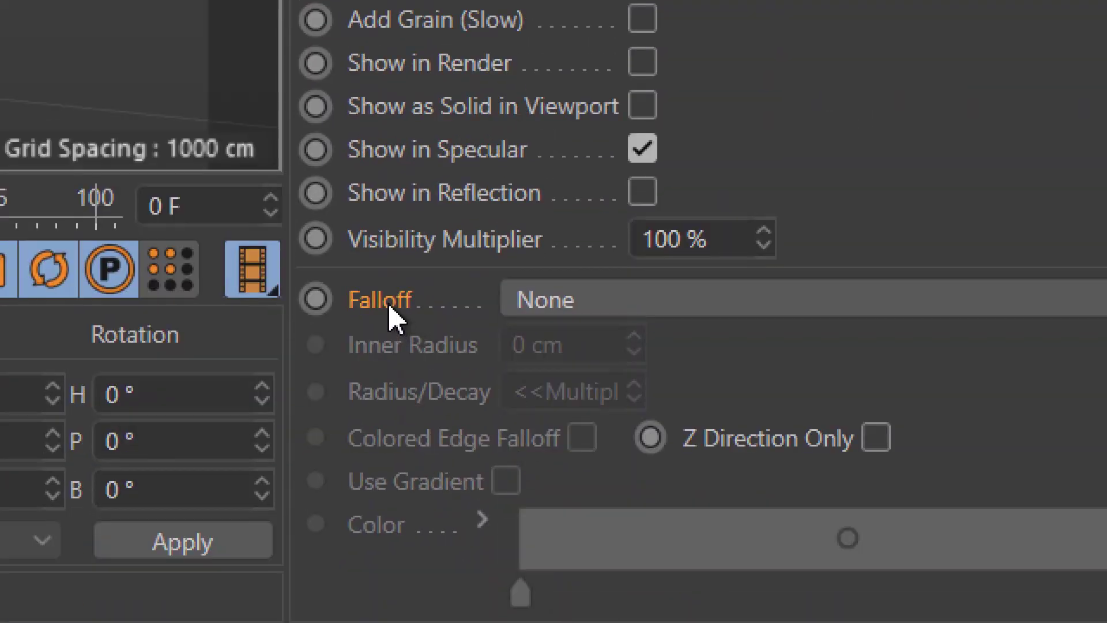
pyautogui.click(606, 313)
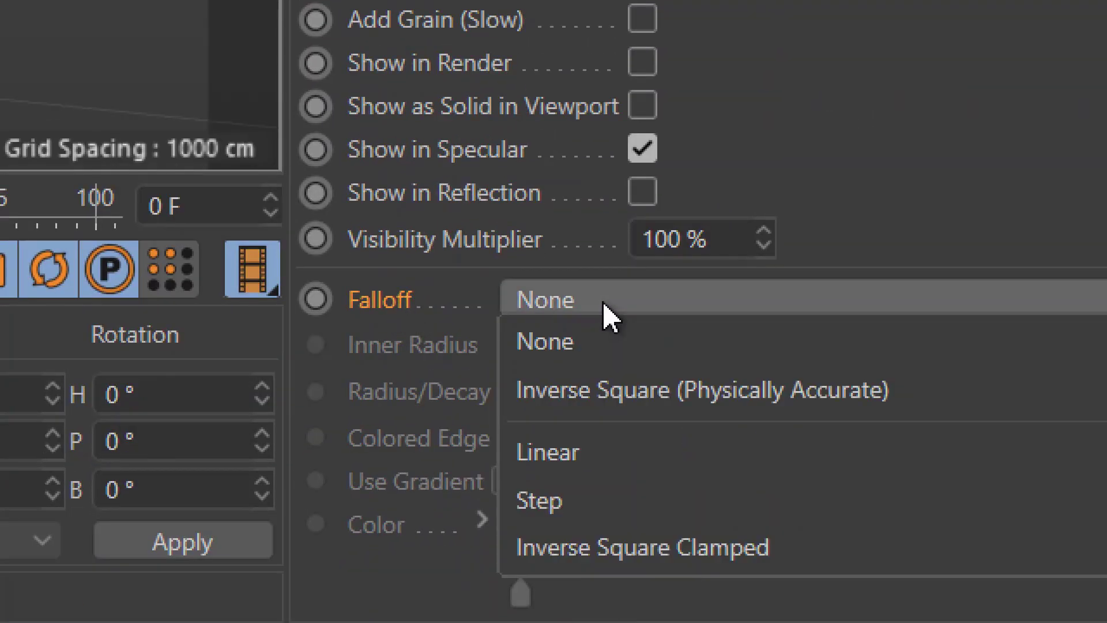
pyautogui.click(639, 410)
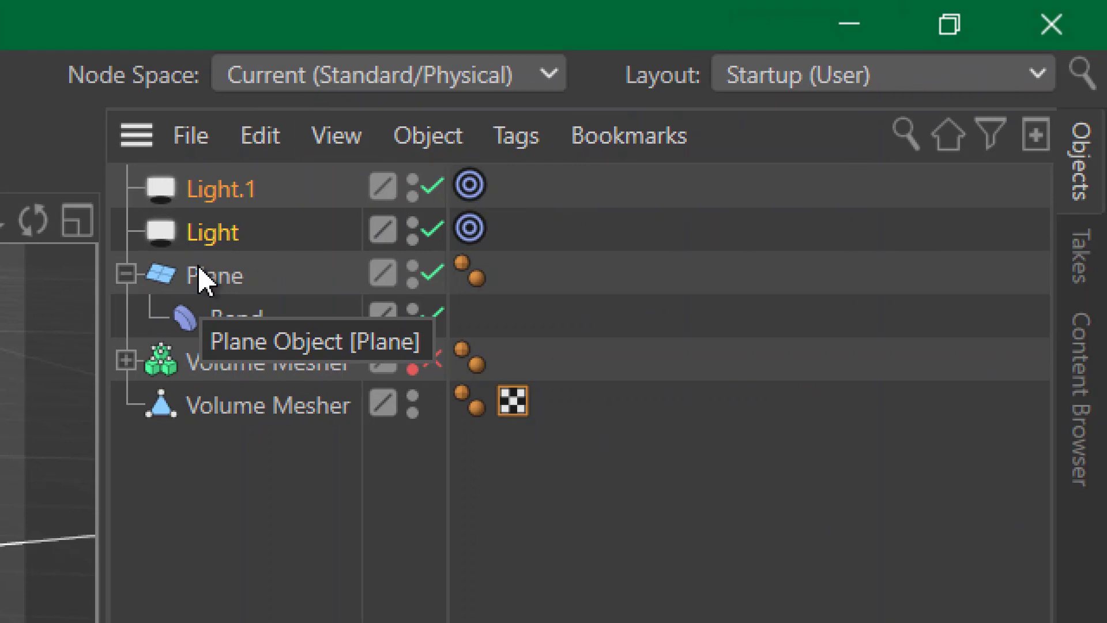
# Set the backdrop plane as the root of the object hierarchy
pyautogui.click(655, 265)
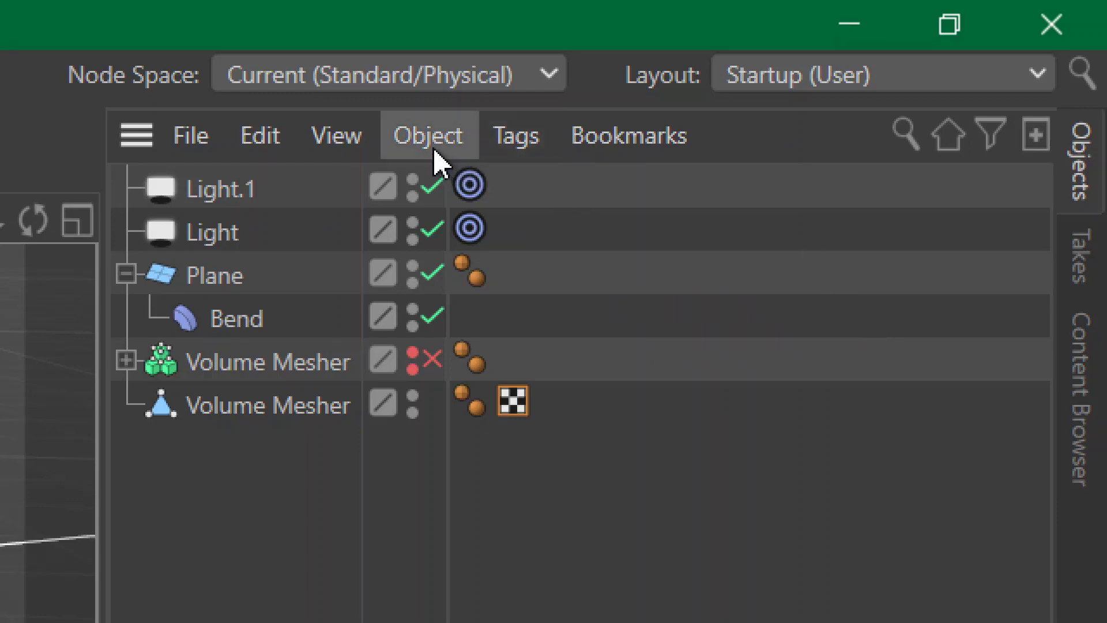
pyautogui.click(349, 141)
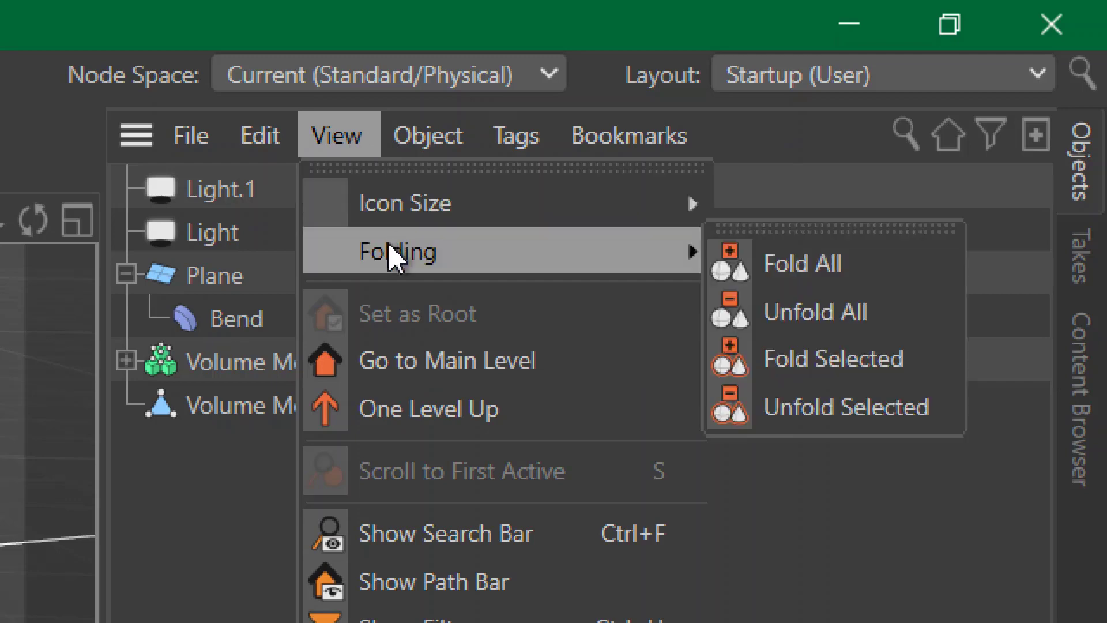
pyautogui.click(466, 405)
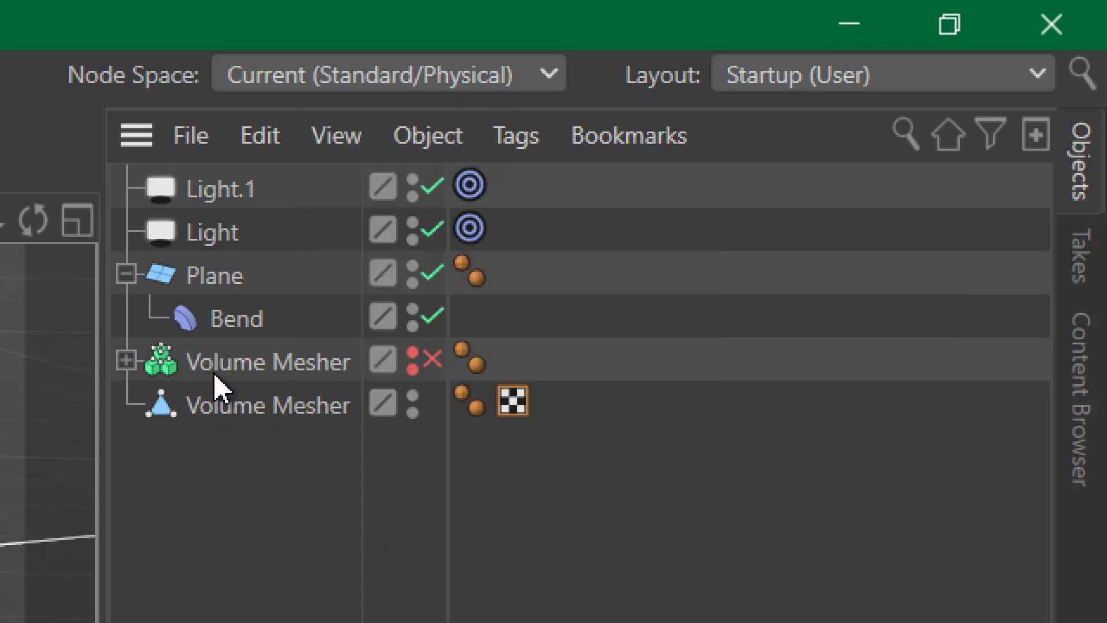
pyautogui.click(212, 284)
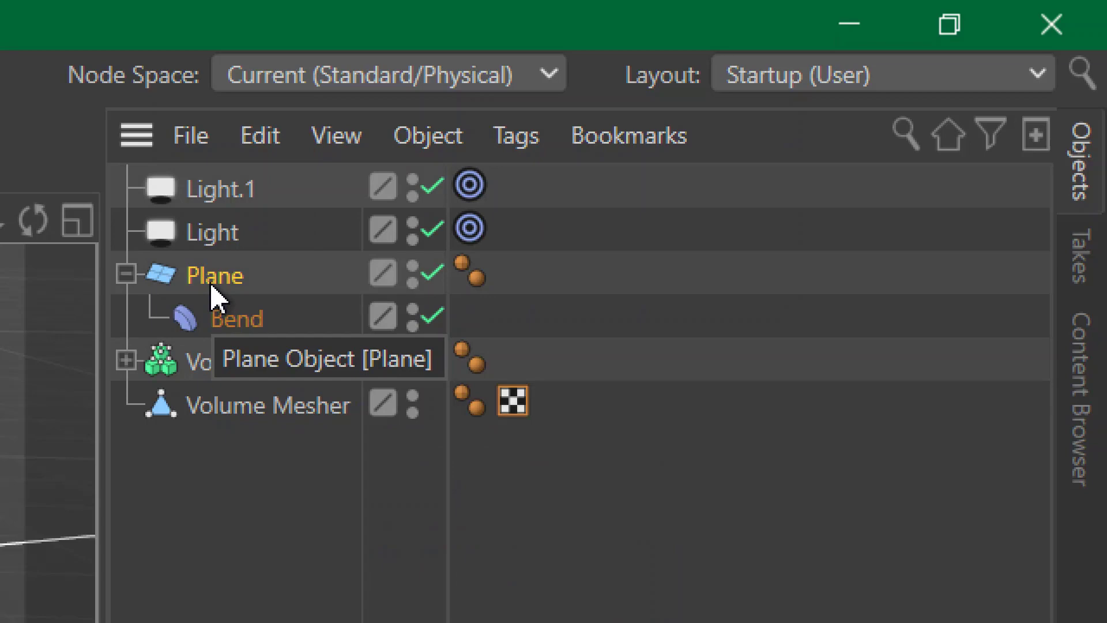
pyautogui.click(349, 143)
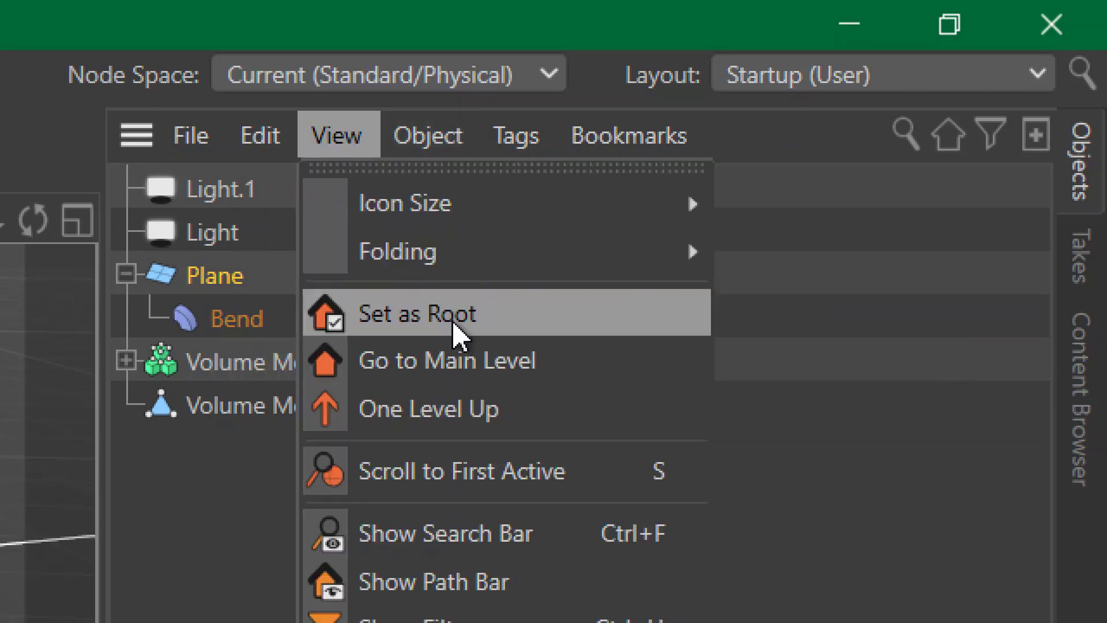
pyautogui.click(454, 324)
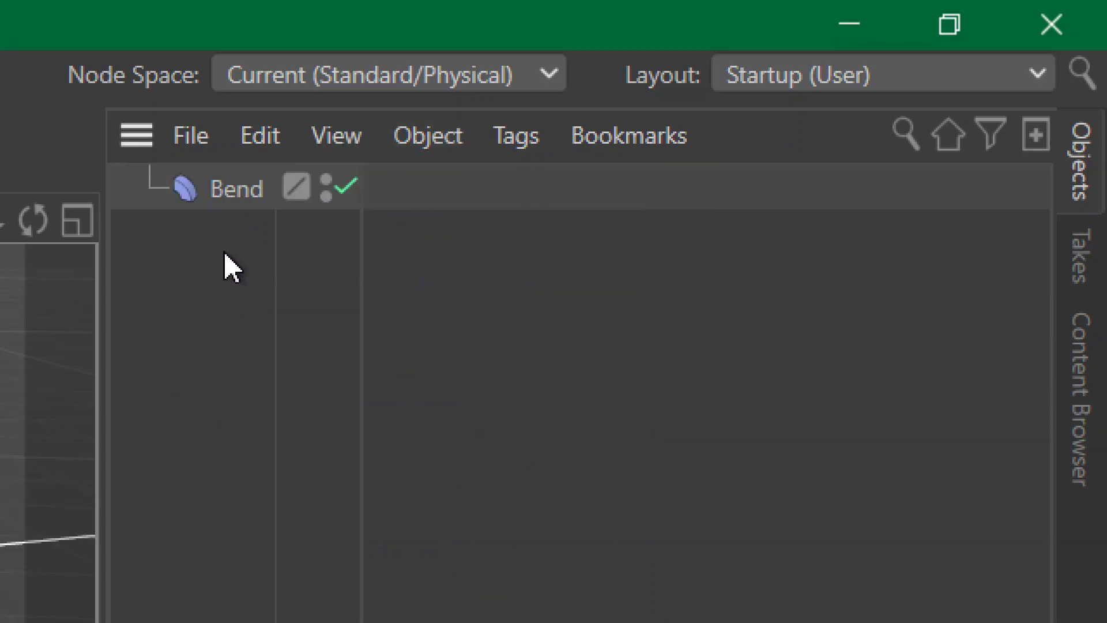
# Return the object hierarchy from the plane's sublevel to the main level
pyautogui.click(211, 206)
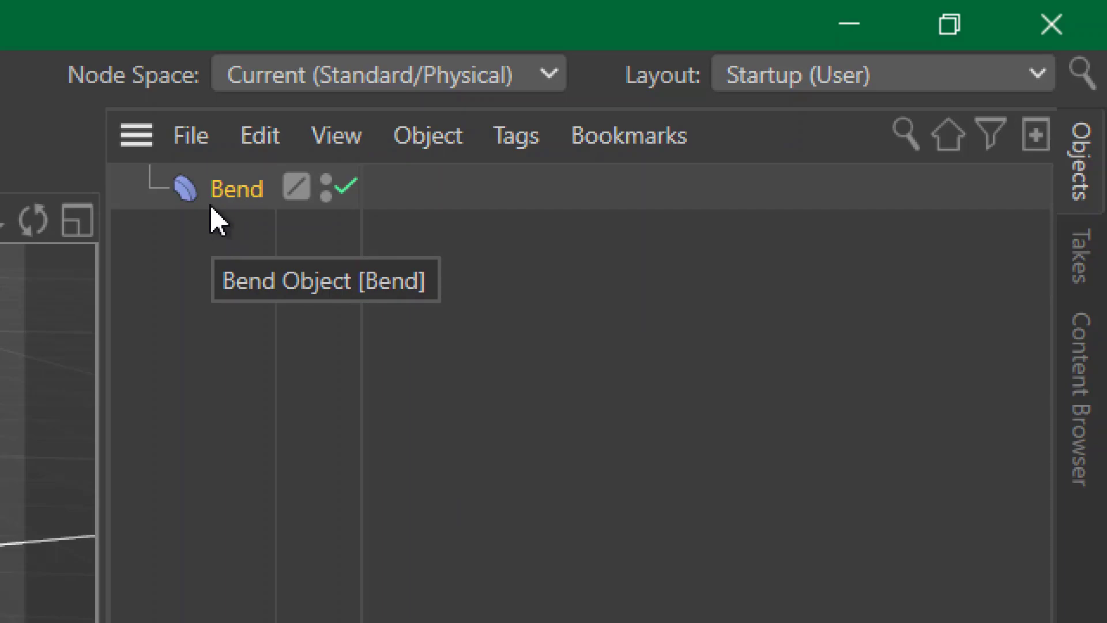
pyautogui.click(347, 138)
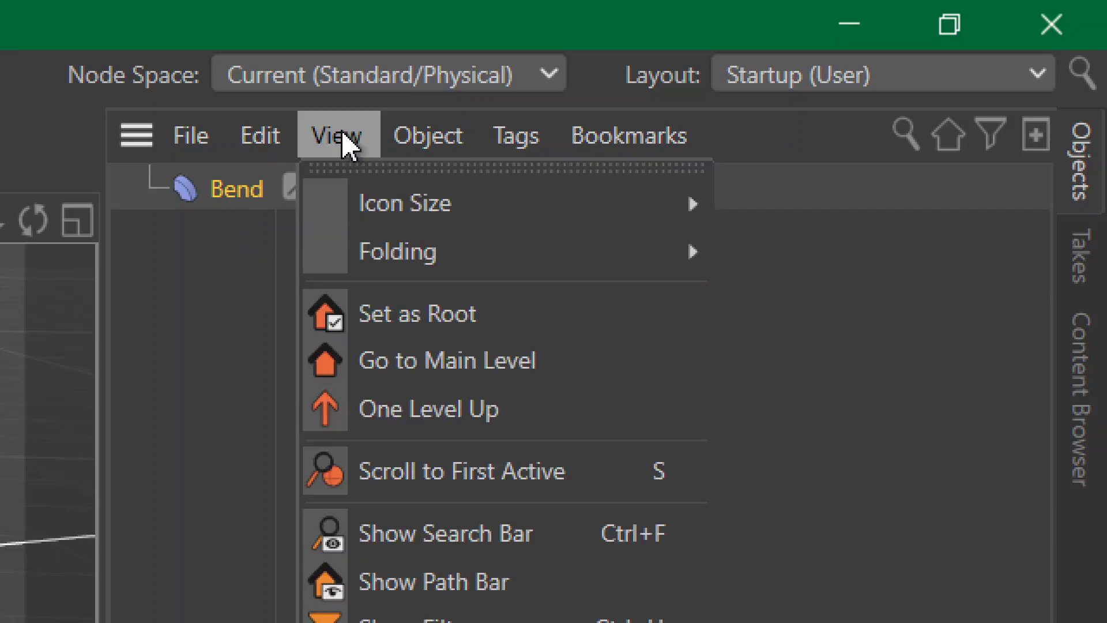
pyautogui.click(553, 371)
pyautogui.click(296, 479)
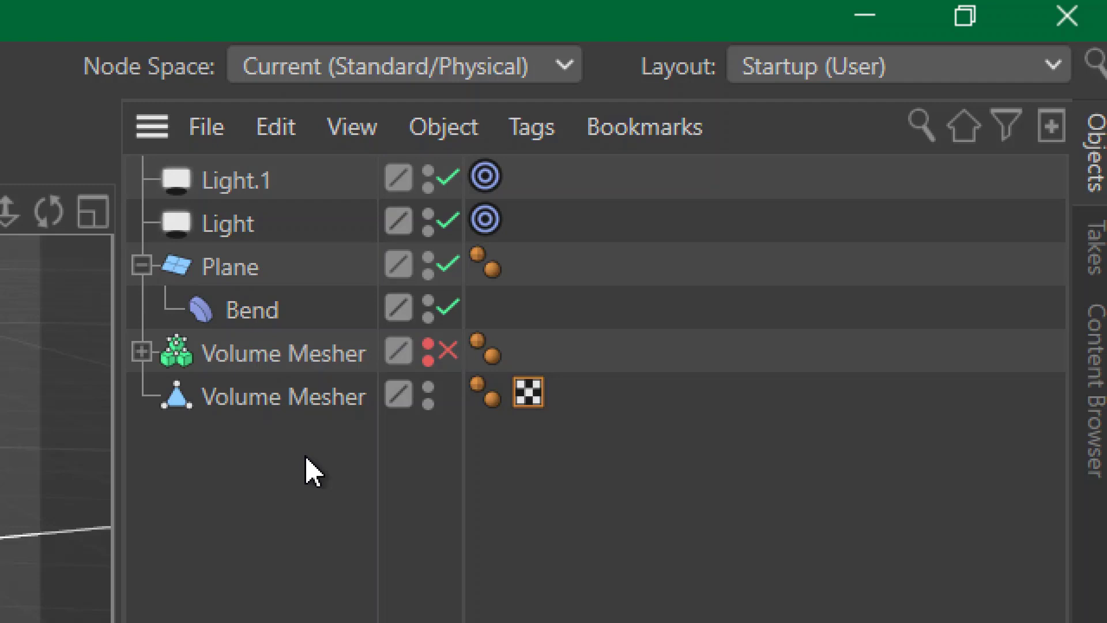
# Shrink the falloff radius of both area lights until each falloff sphere closely surrounds its own light
pyautogui.click(183, 276)
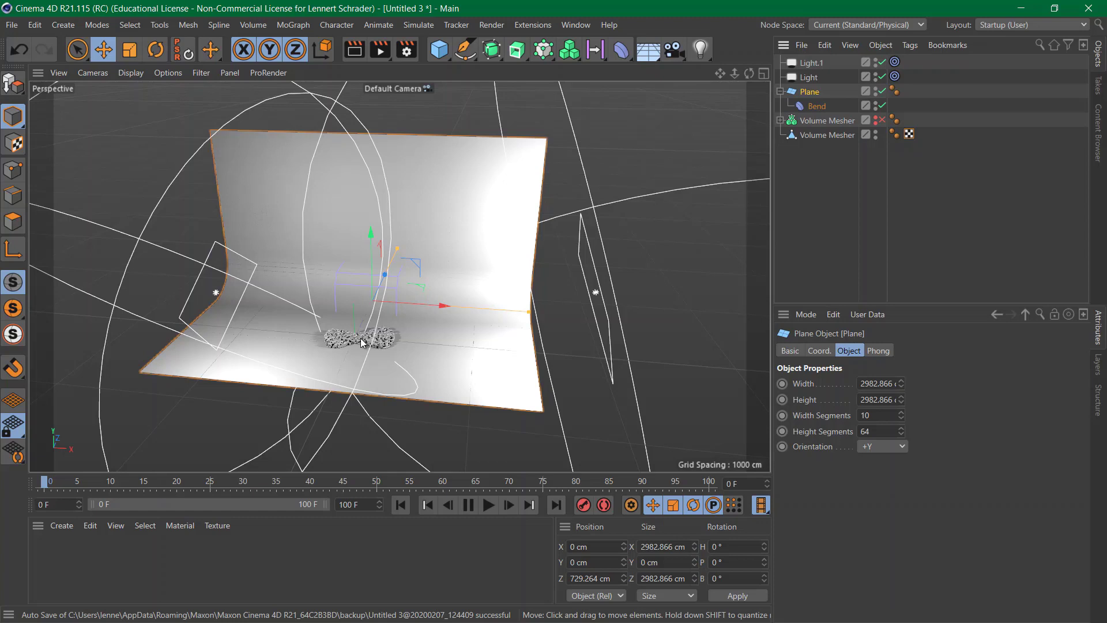
pyautogui.click(795, 78)
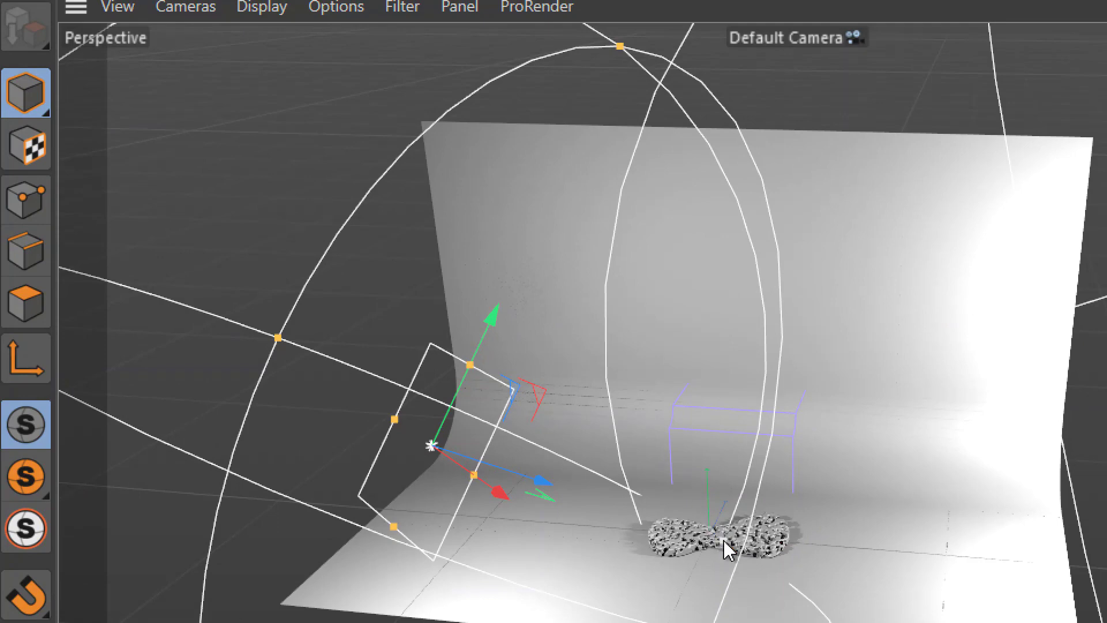
pyautogui.moveTo(728, 551); pyautogui.dragTo(507, 504)
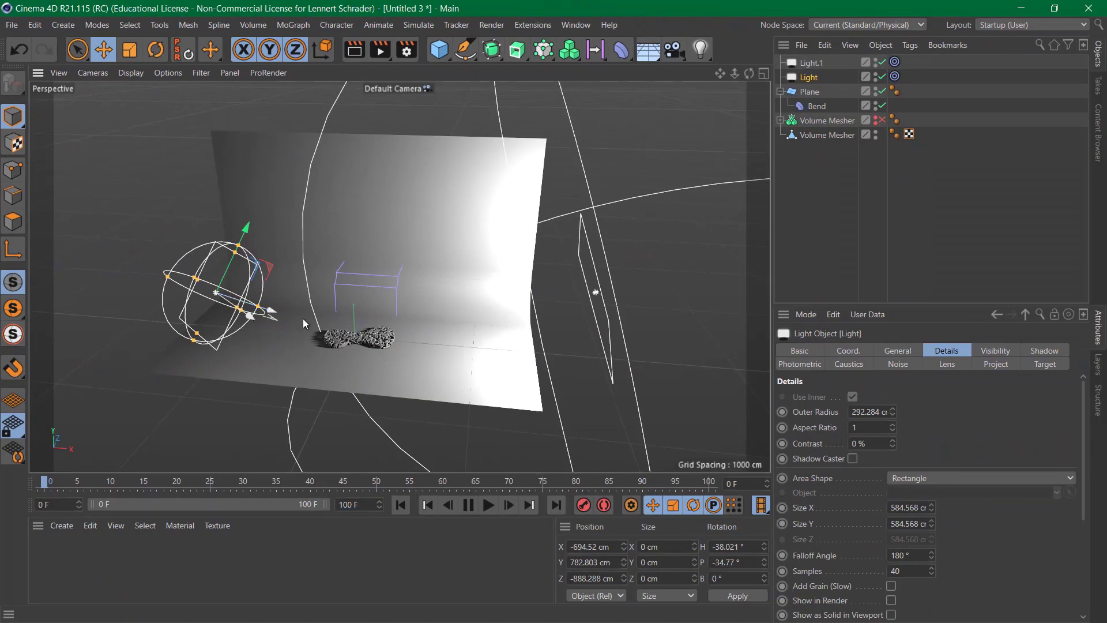
pyautogui.click(596, 293)
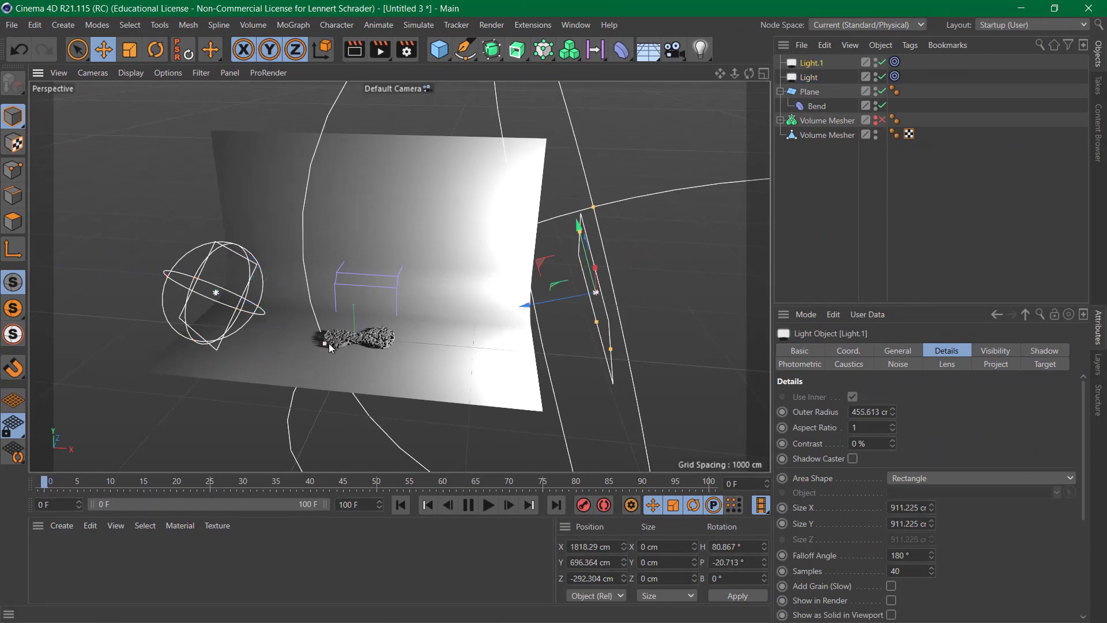
pyautogui.moveTo(329, 343); pyautogui.dragTo(531, 330)
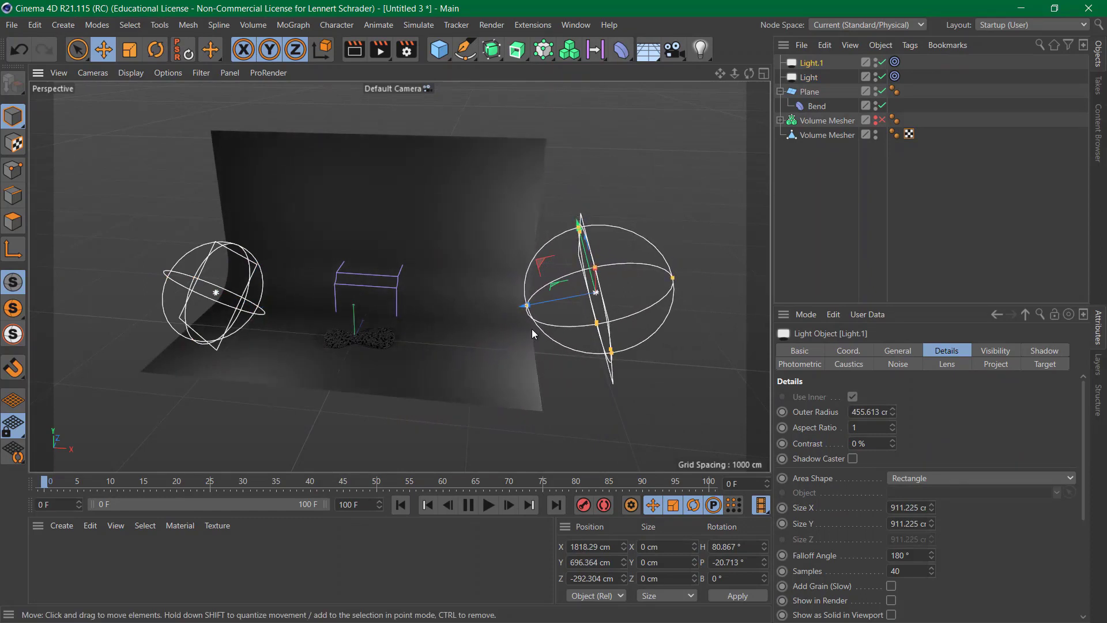
# Raise the intensity of the original area light to 323%
pyautogui.moveTo(750, 73)
pyautogui.mouseDown()
pyautogui.moveTo(697, 81)
pyautogui.moveTo(877, 84)
pyautogui.moveTo(746, 71)
pyautogui.mouseUp()
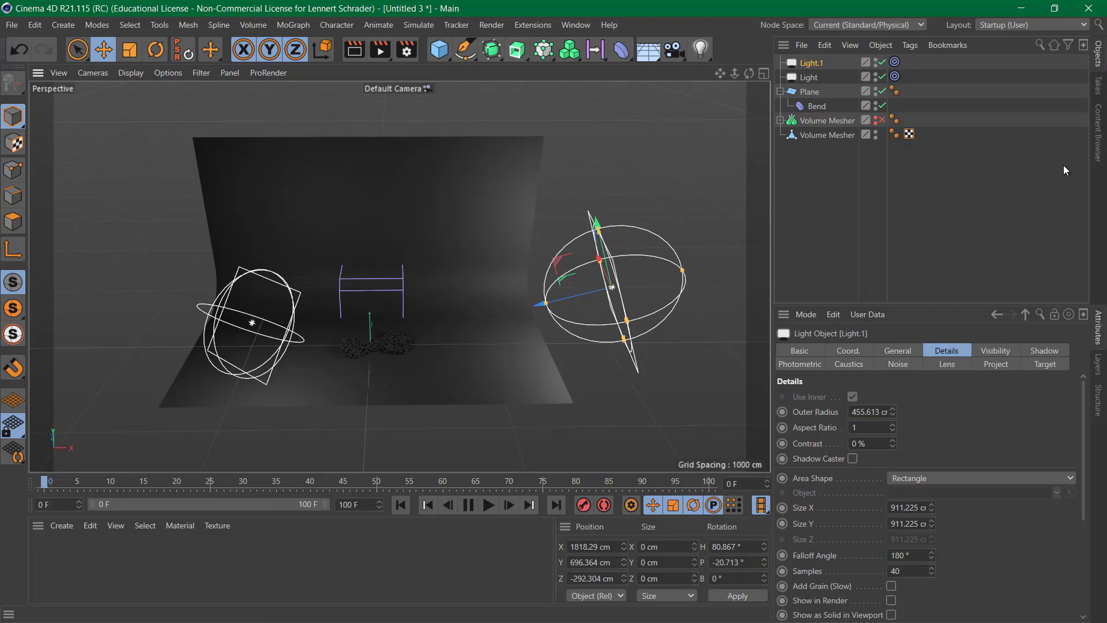
pyautogui.click(799, 78)
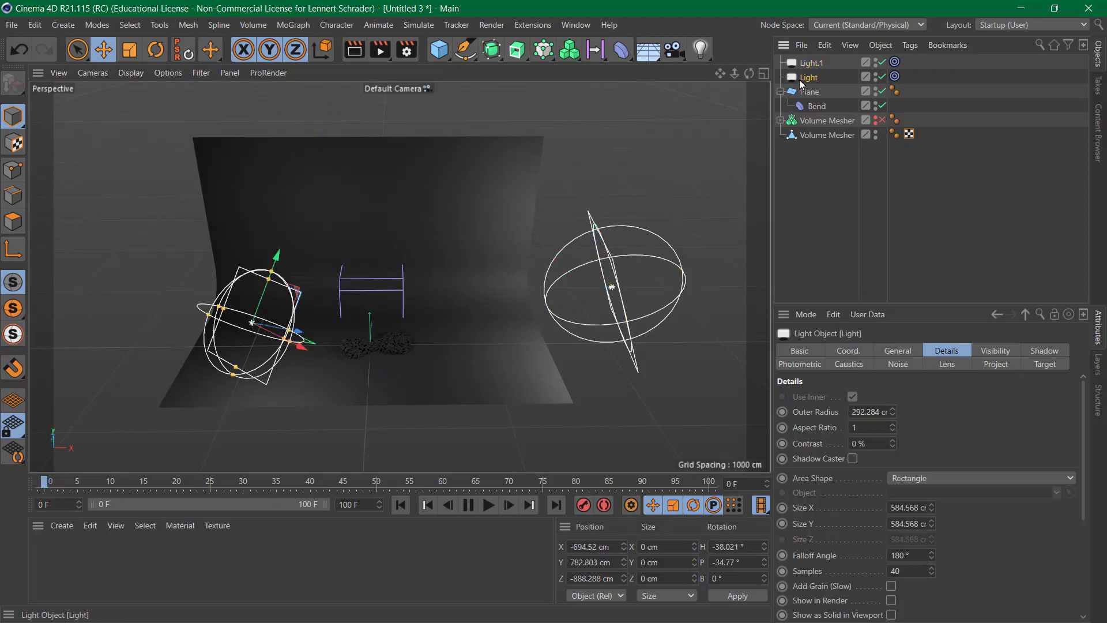
pyautogui.click(906, 350)
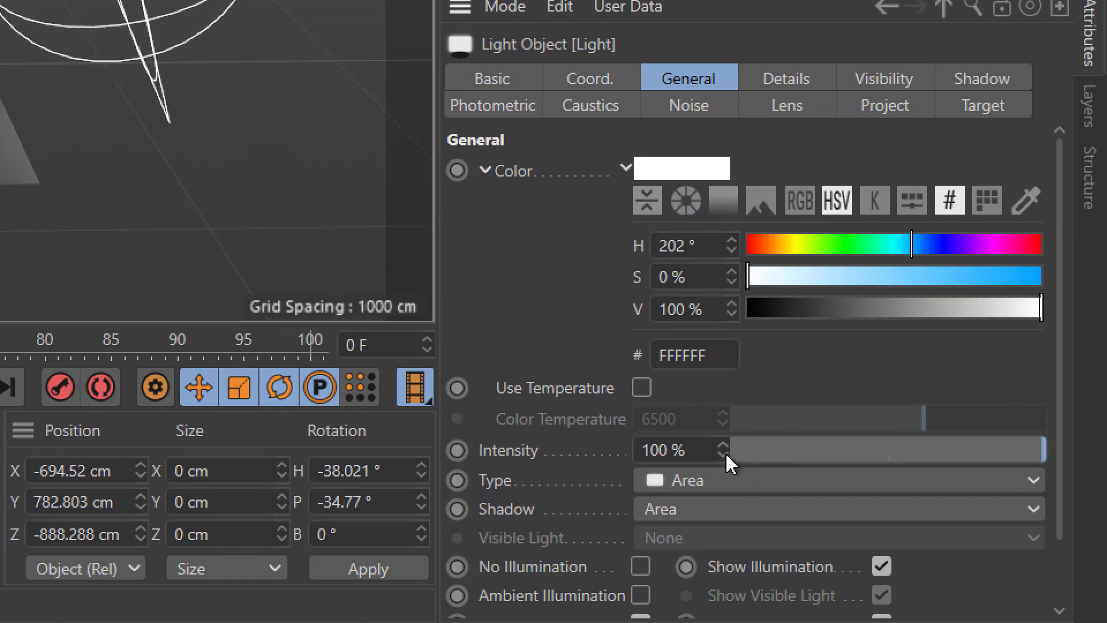
pyautogui.moveTo(725, 452)
pyautogui.mouseDown()
pyautogui.moveTo(747, 452)
pyautogui.moveTo(724, 451)
pyautogui.mouseUp()
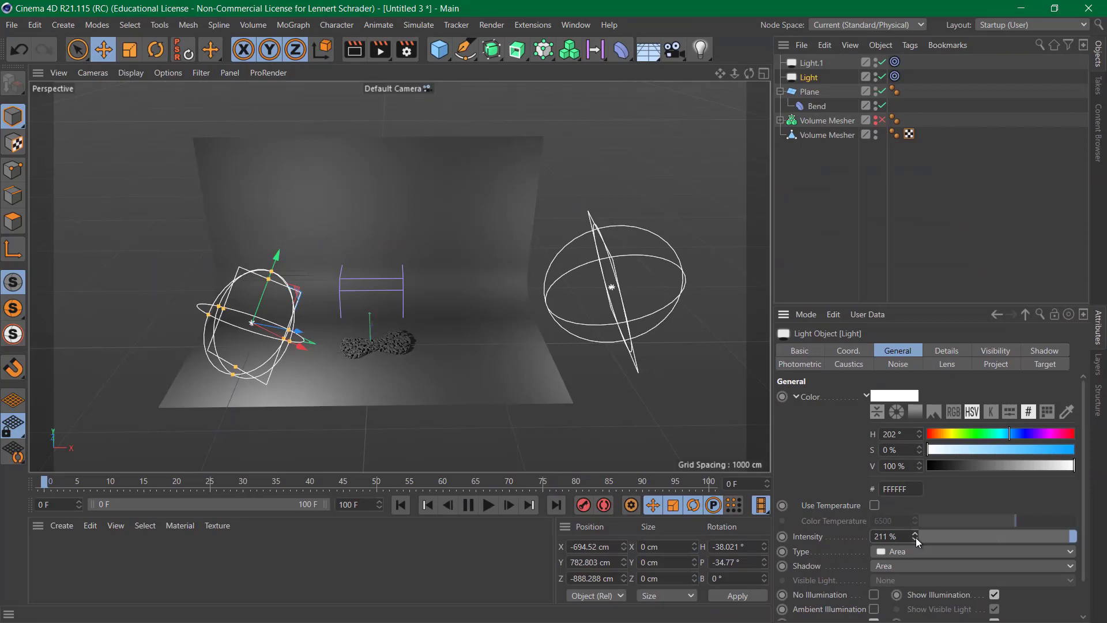
pyautogui.moveTo(915, 538); pyautogui.dragTo(928, 536)
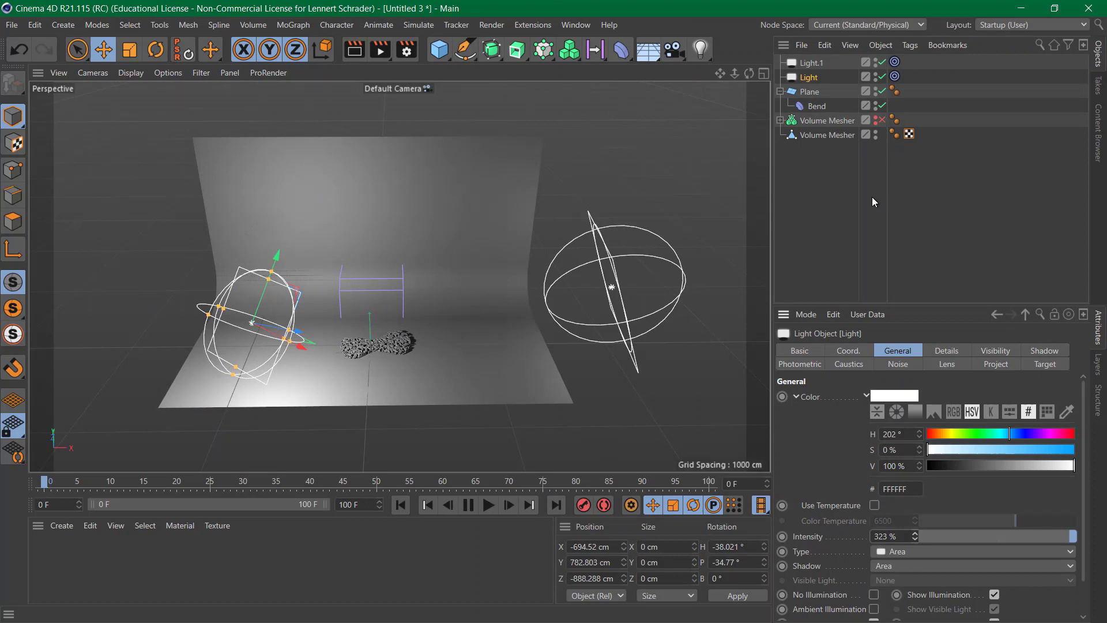
# Raise the intensity of the duplicated area light until its side of the backdrop is brightly lit, and deselect it
pyautogui.click(825, 63)
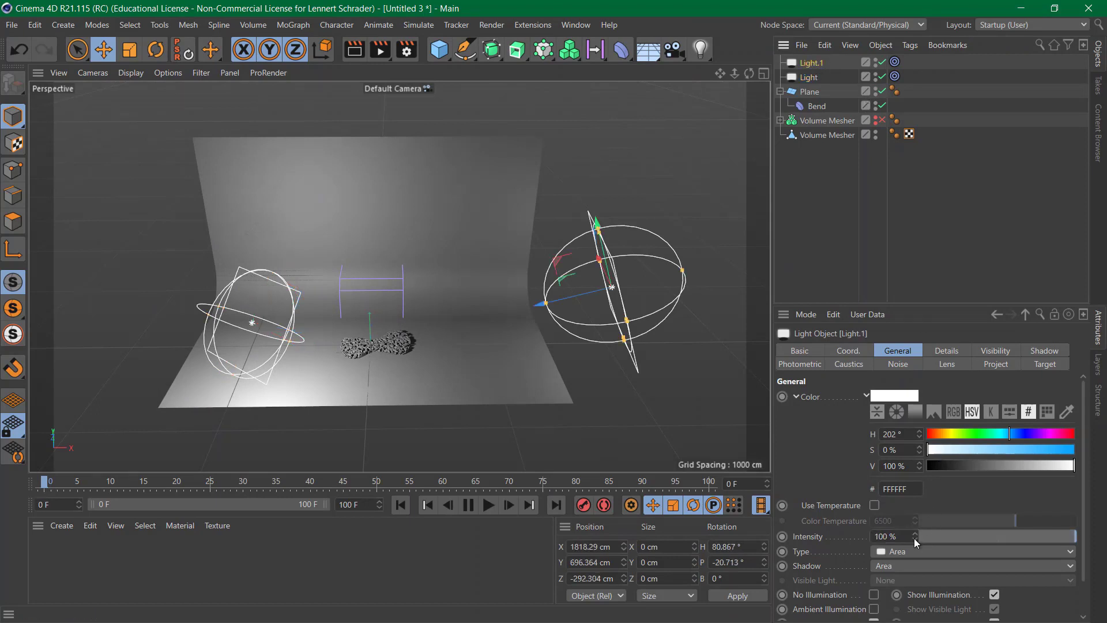
pyautogui.moveTo(915, 538)
pyautogui.mouseDown()
pyautogui.moveTo(938, 536)
pyautogui.moveTo(916, 540)
pyautogui.mouseUp()
pyautogui.click(864, 166)
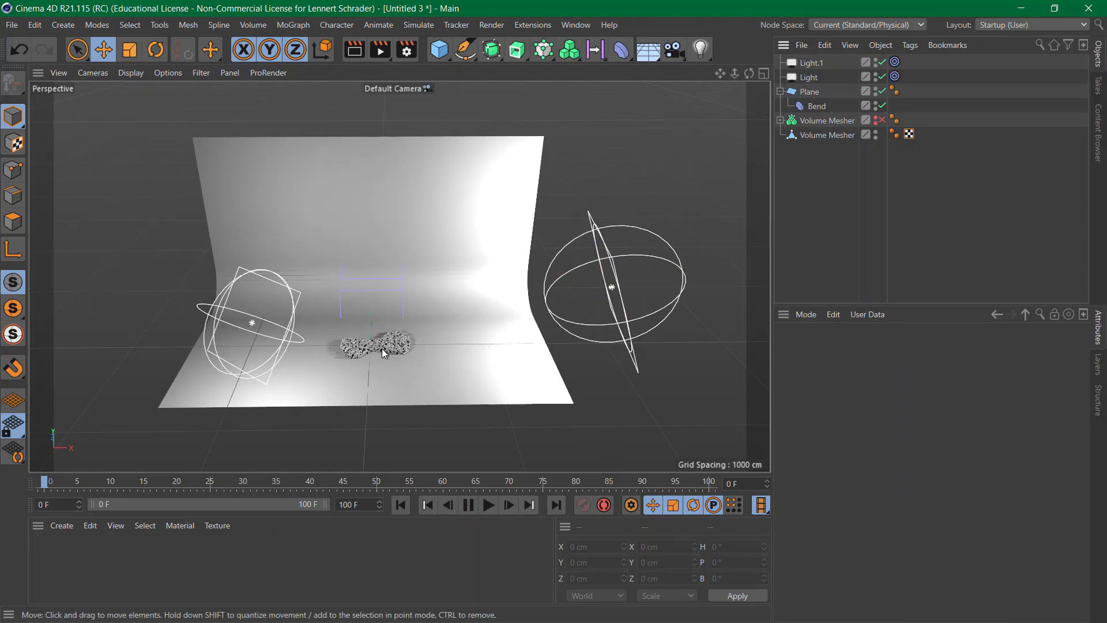
# Rotate the converted volume mesh freely to about H -38.5°, P 21°, B 25.1°
pyautogui.keyDown('alt'); pyautogui.moveTo(382, 349); pyautogui.dragTo(522, 323, button='right'); pyautogui.keyUp('alt')
pyautogui.keyDown('alt'); pyautogui.moveTo(364, 348); pyautogui.dragTo(388, 321); pyautogui.keyUp('alt')
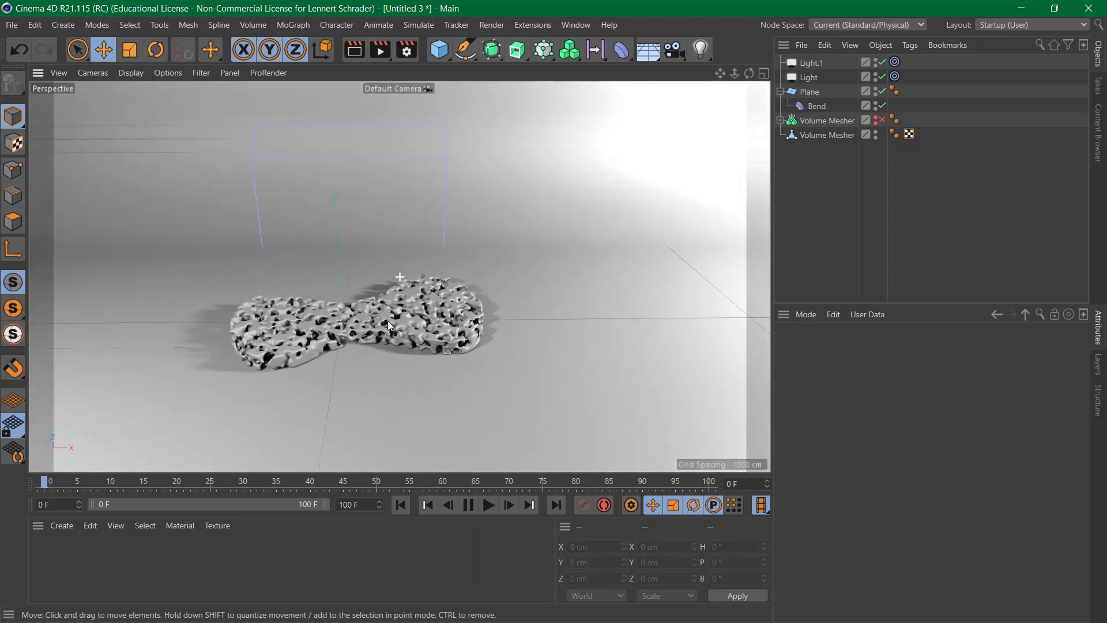
pyautogui.keyDown('alt'); pyautogui.moveTo(335, 365); pyautogui.dragTo(388, 326); pyautogui.keyUp('alt')
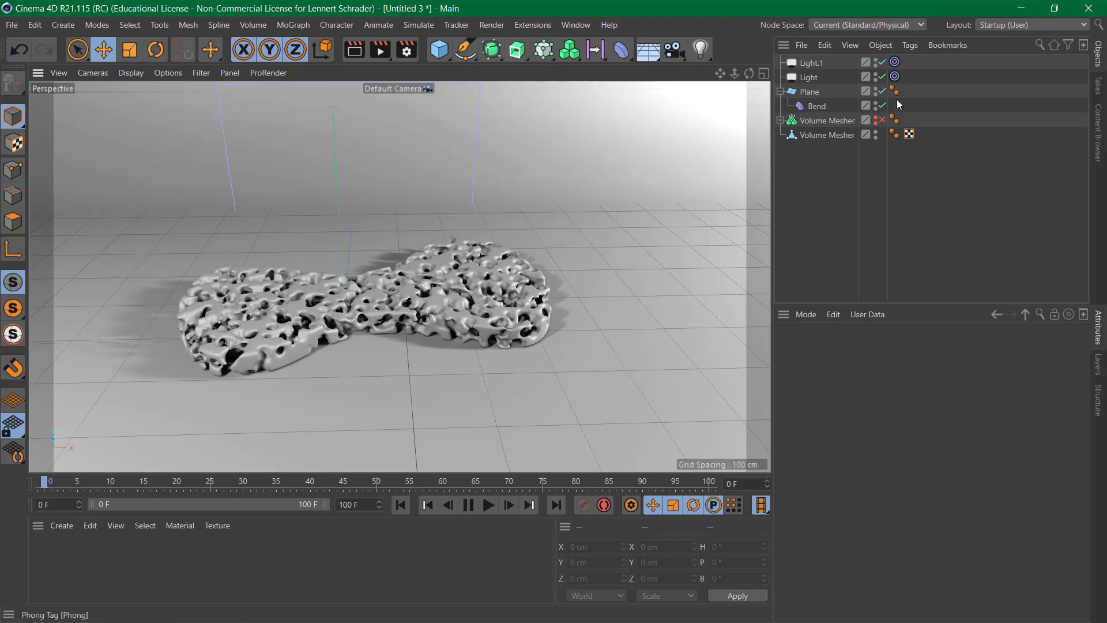
pyautogui.click(818, 135)
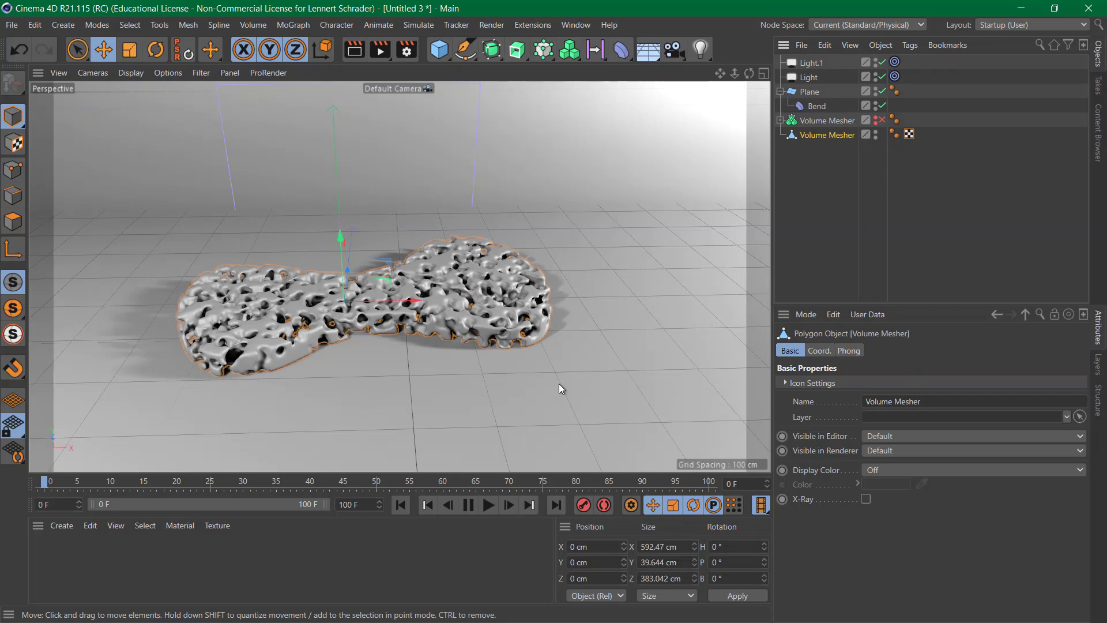
pyautogui.press('r')
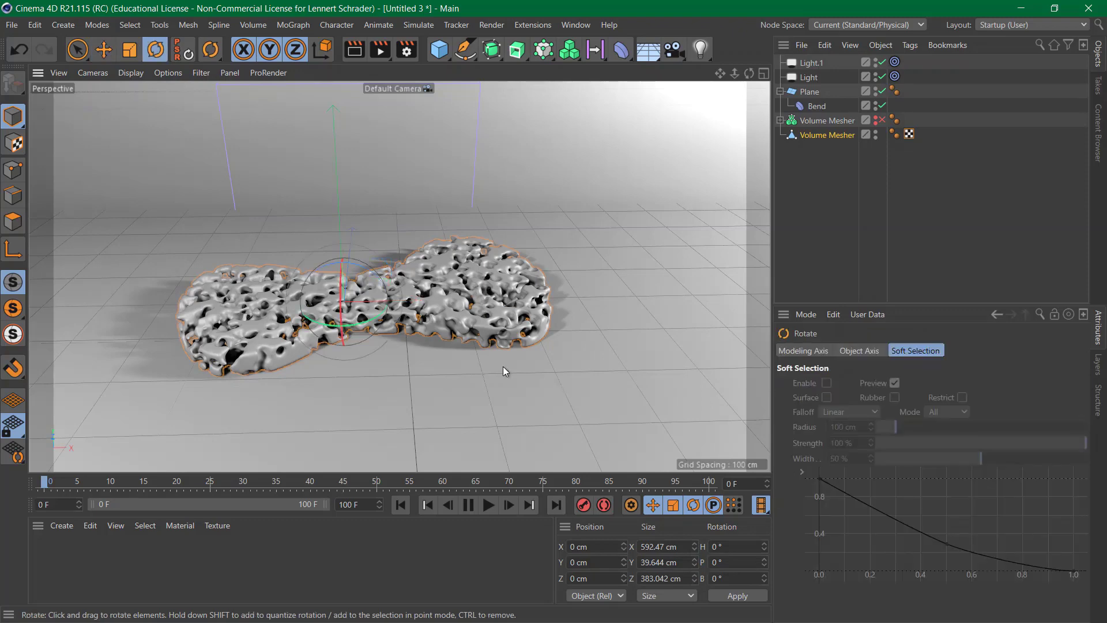
pyautogui.moveTo(365, 282); pyautogui.dragTo(347, 313)
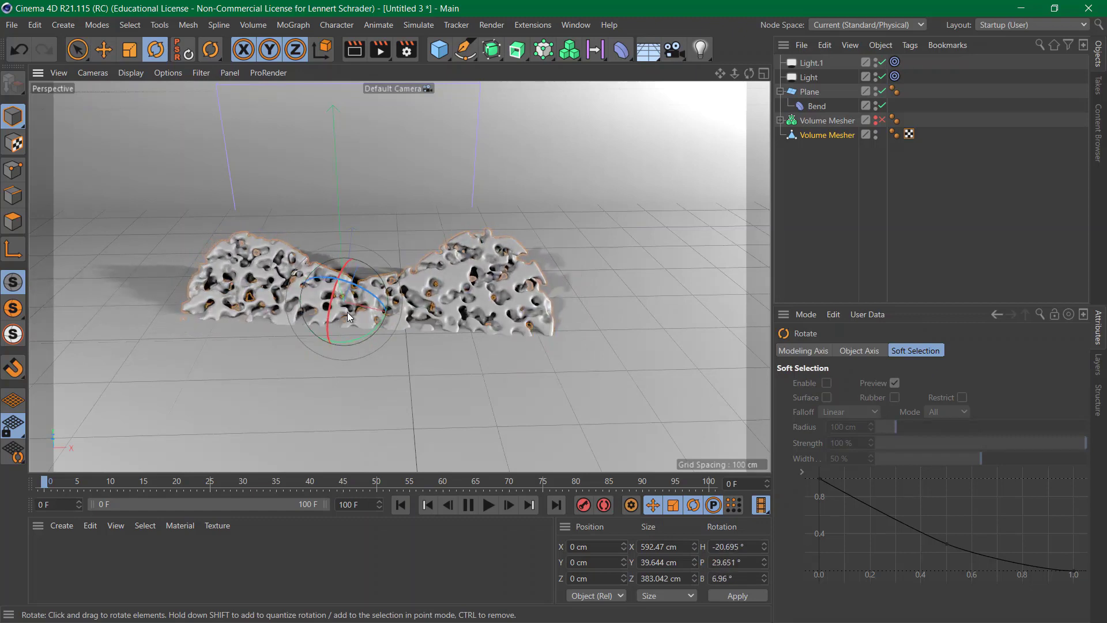
pyautogui.moveTo(349, 314); pyautogui.dragTo(528, 279)
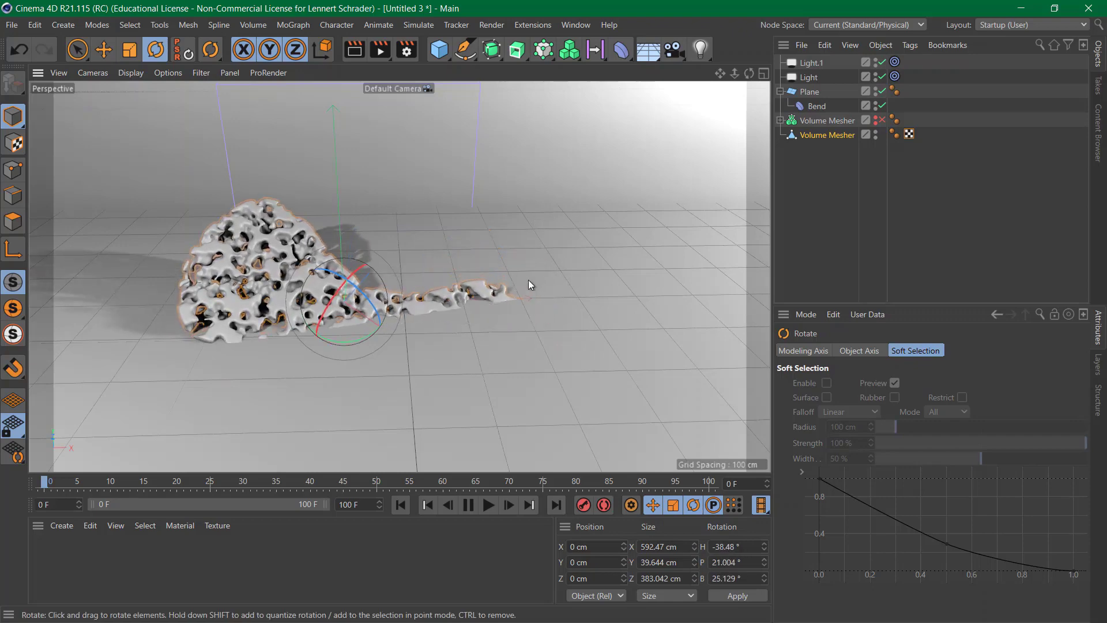
# Raise the rotated mesh along the world Y axis to about 161 cm and return to the object coordinate system
pyautogui.press('e')
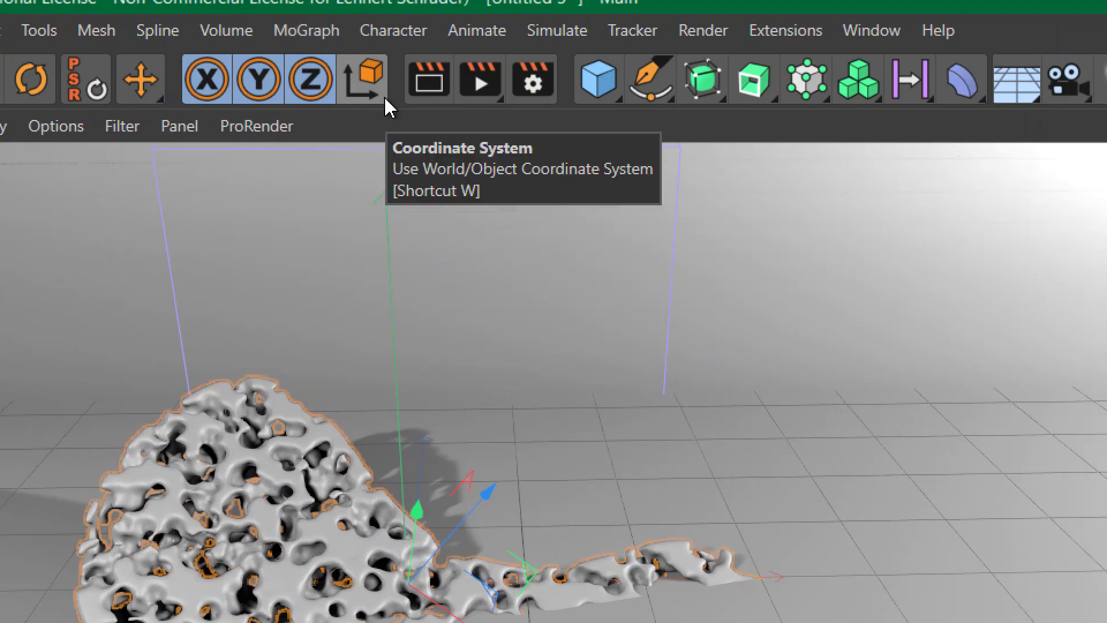
pyautogui.click(375, 78)
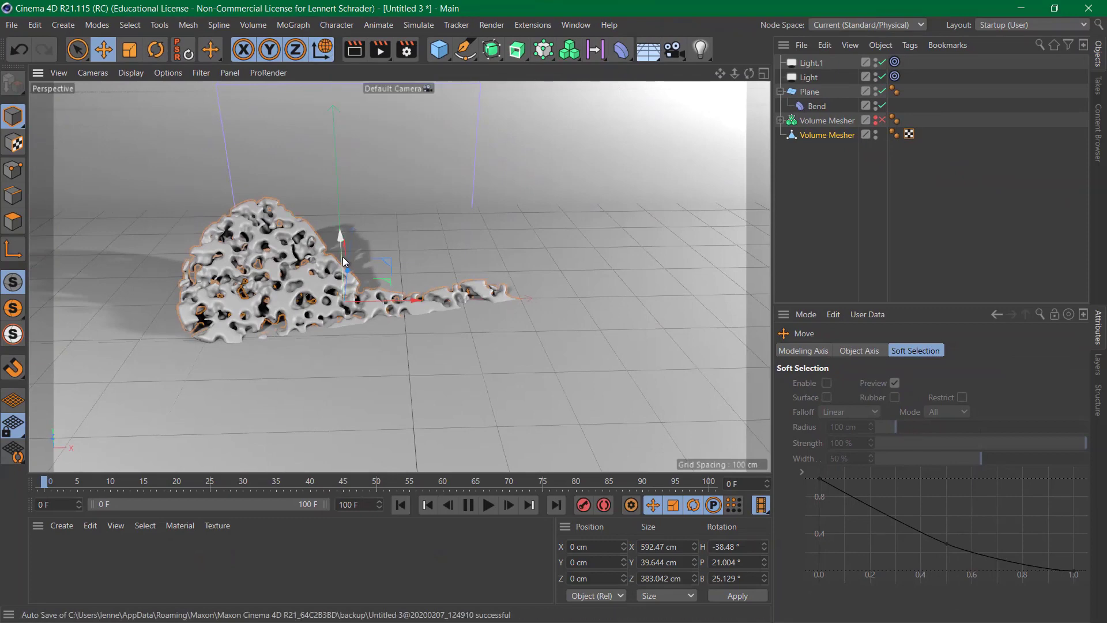
pyautogui.moveTo(343, 261); pyautogui.dragTo(325, 168)
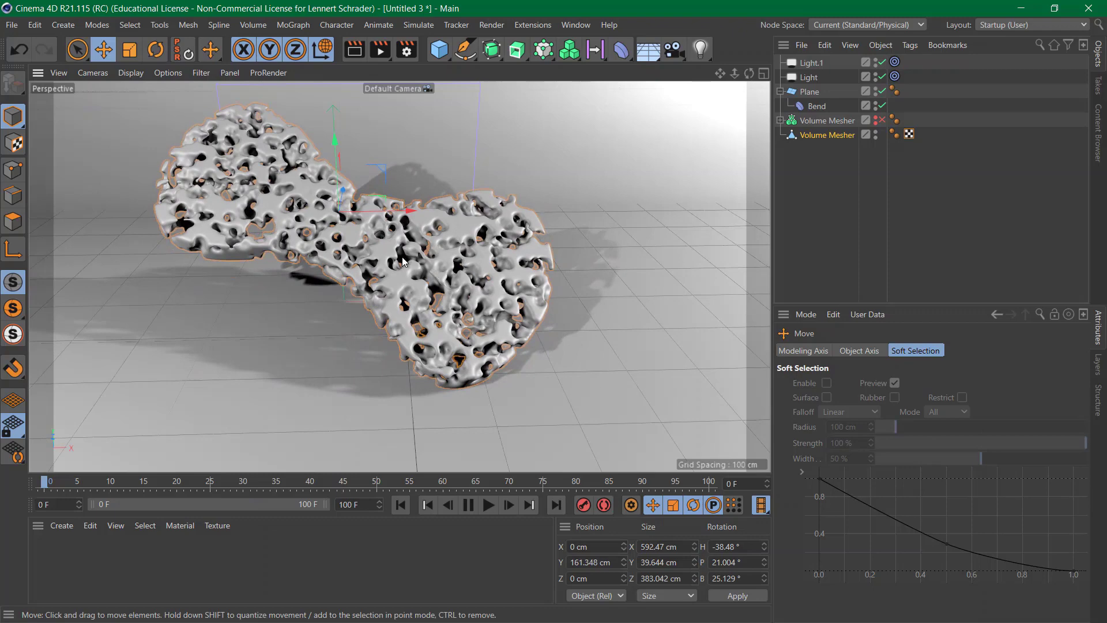
pyautogui.keyDown('alt'); pyautogui.moveTo(381, 254); pyautogui.dragTo(362, 268); pyautogui.keyUp('alt')
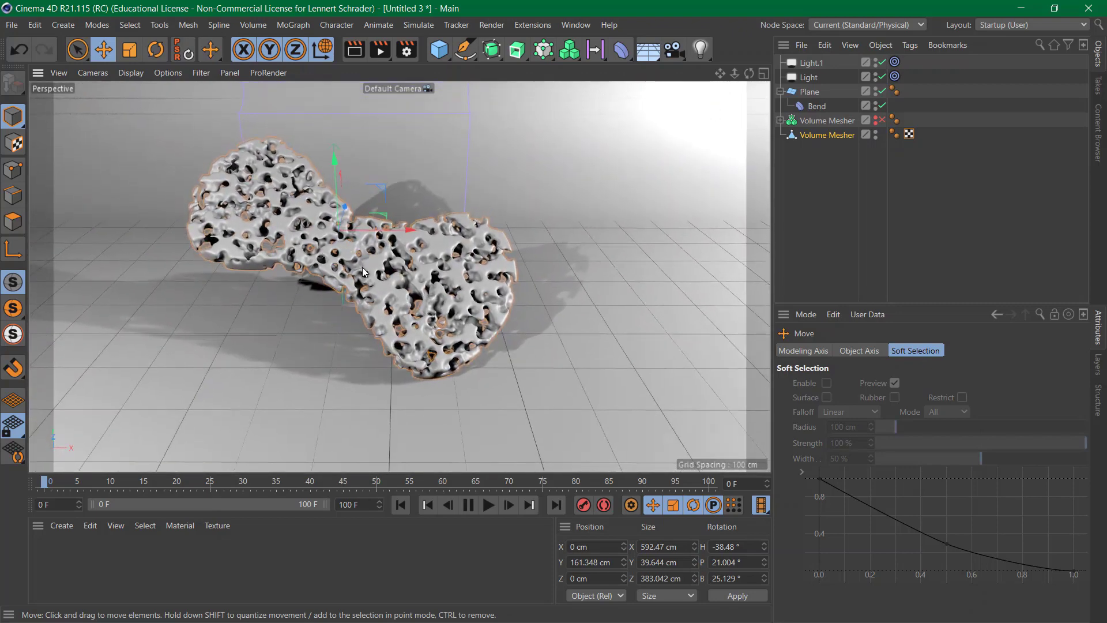
pyautogui.click(323, 49)
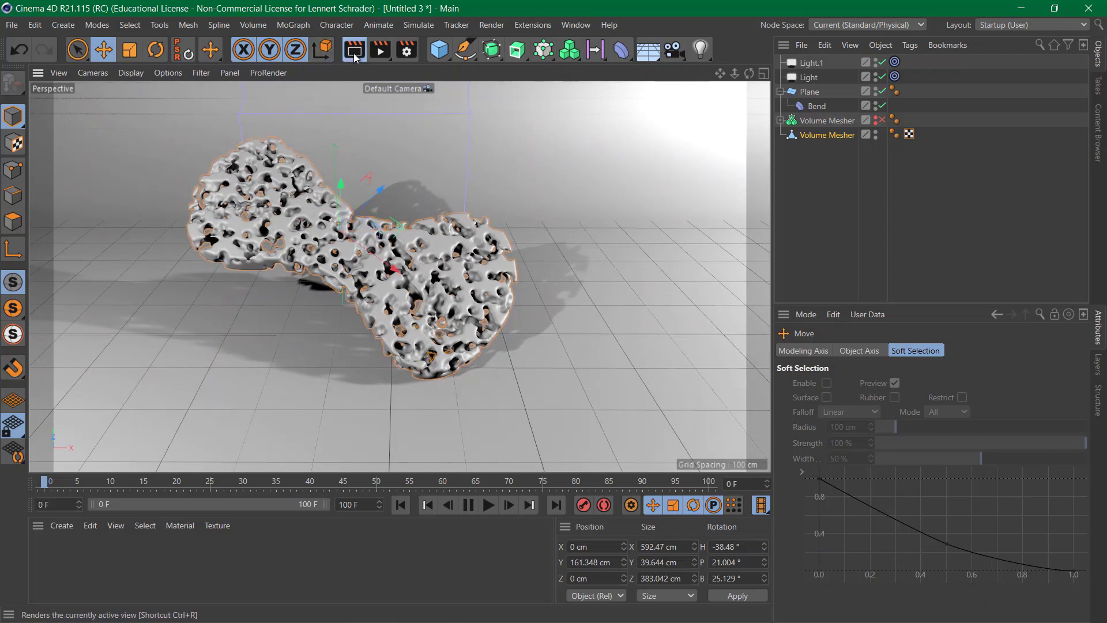
# Render the active view to preview the mesh's lighting and soft shadows on the backdrop
pyautogui.click(354, 52)
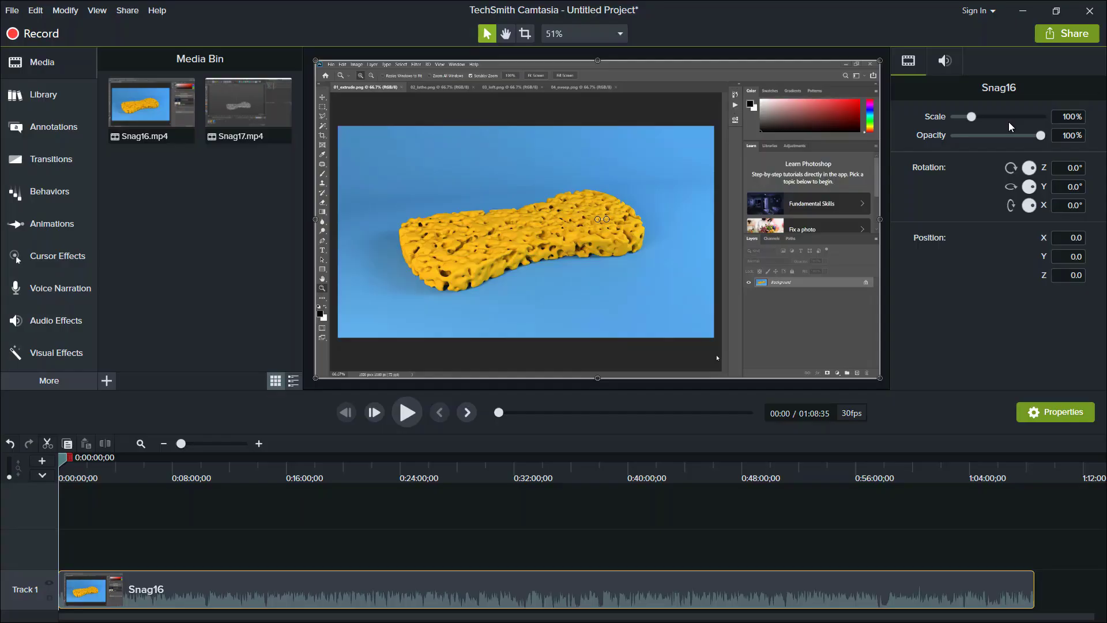
pyautogui.click(1022, 10)
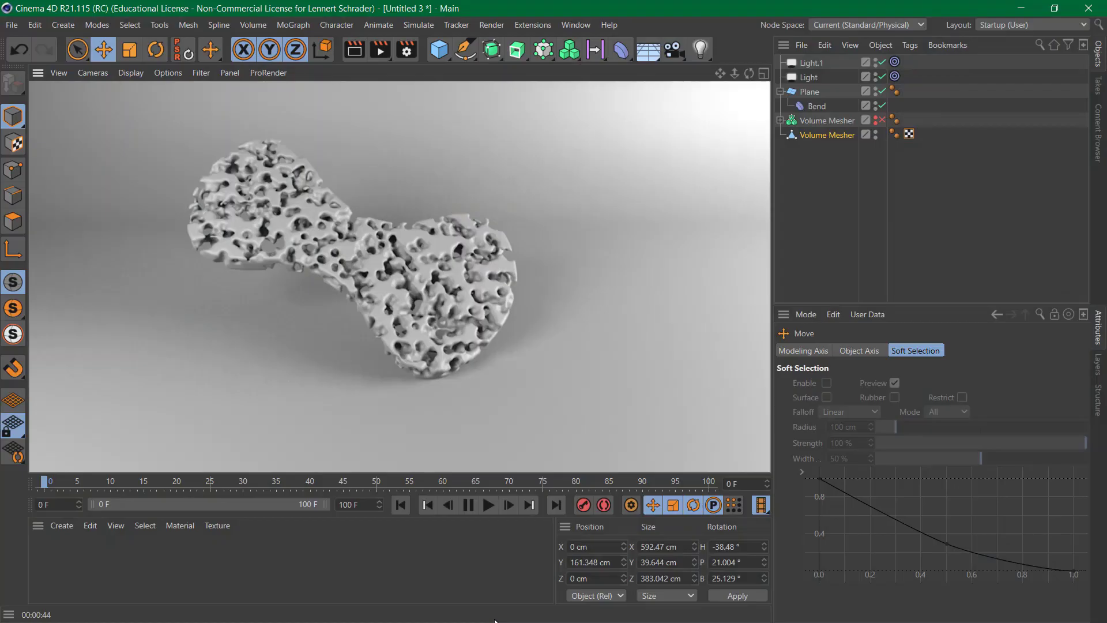
pyautogui.click(479, 608)
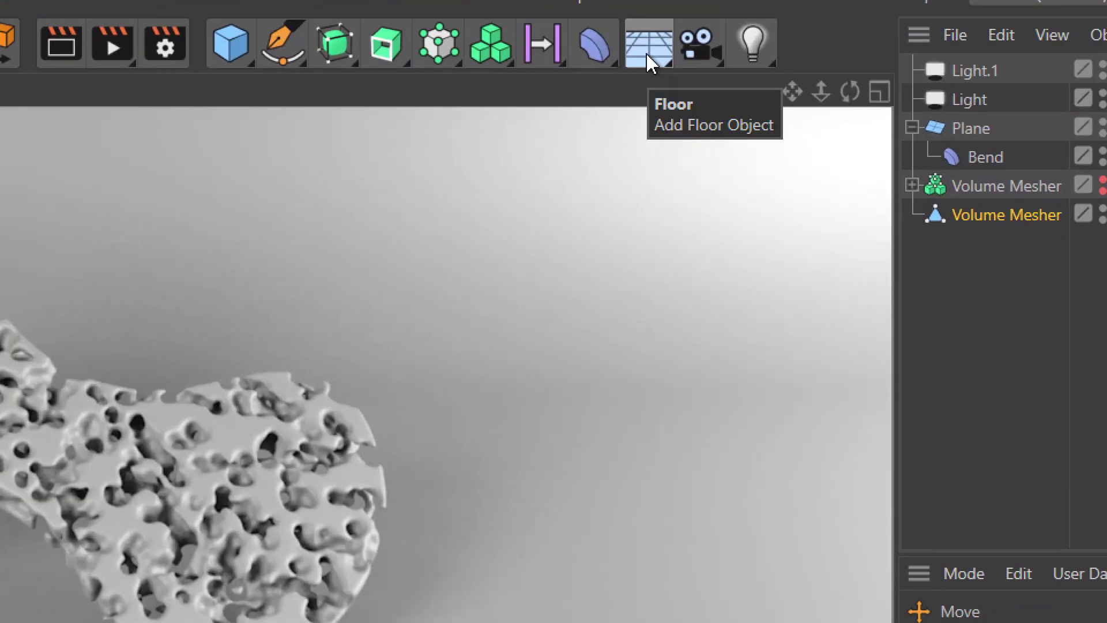
# Add a Sky object to the scene, create a new material and open it for editing
pyautogui.click(647, 54)
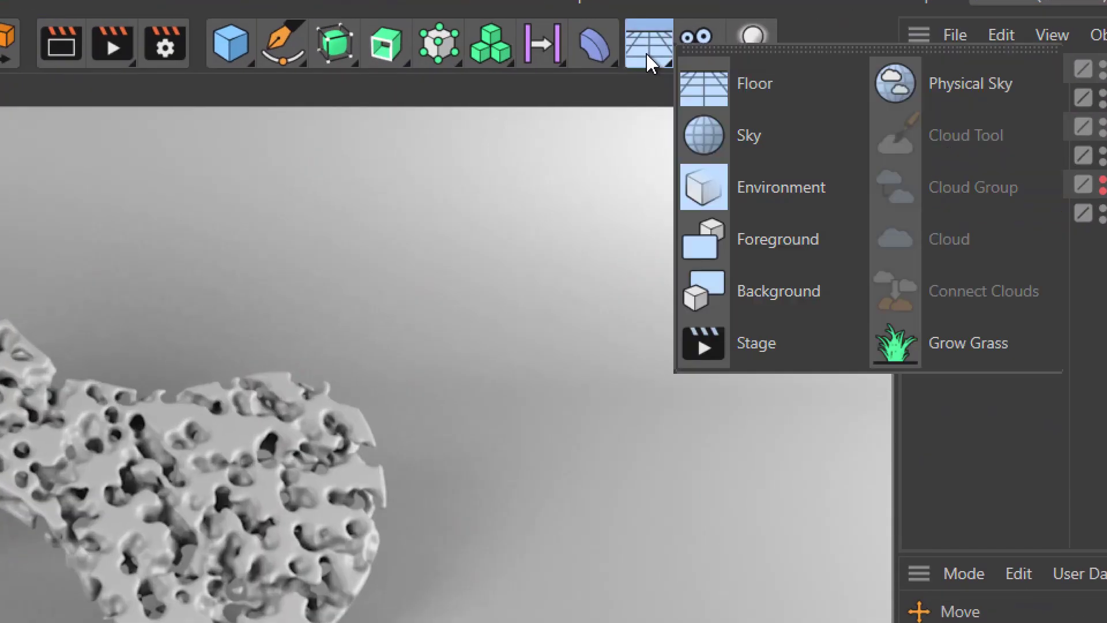
pyautogui.click(754, 139)
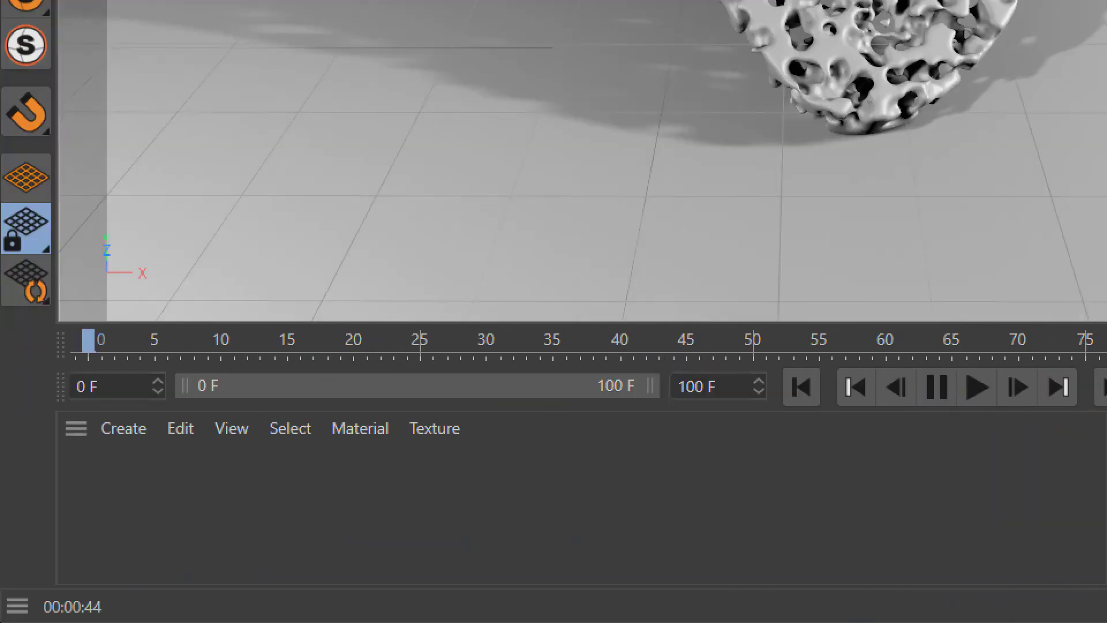
pyautogui.doubleClick(175, 484)
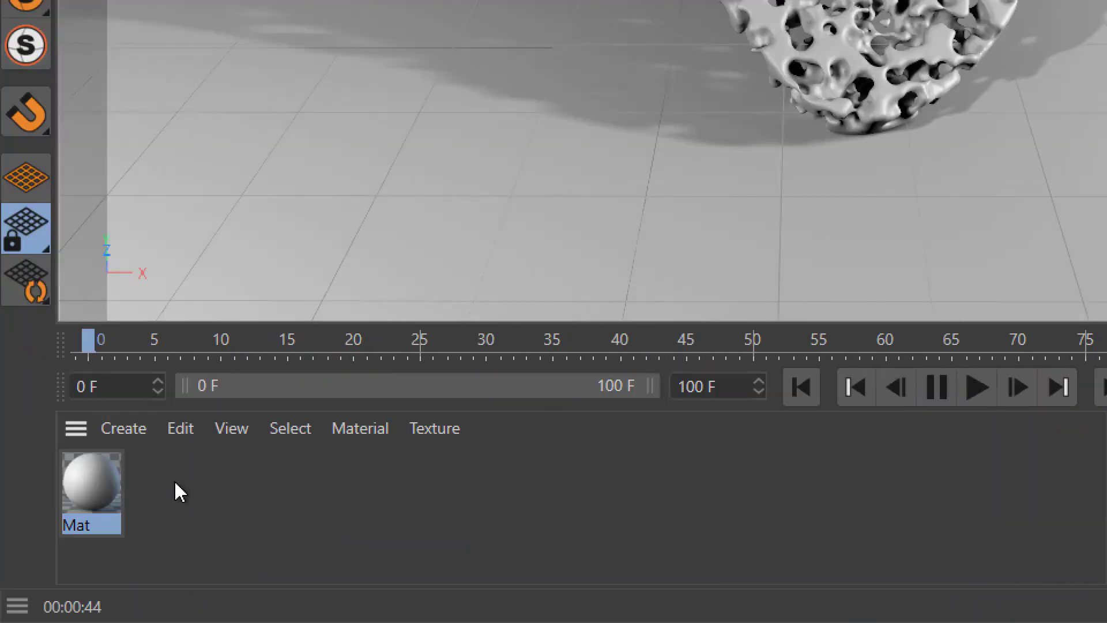
pyautogui.doubleClick(104, 495)
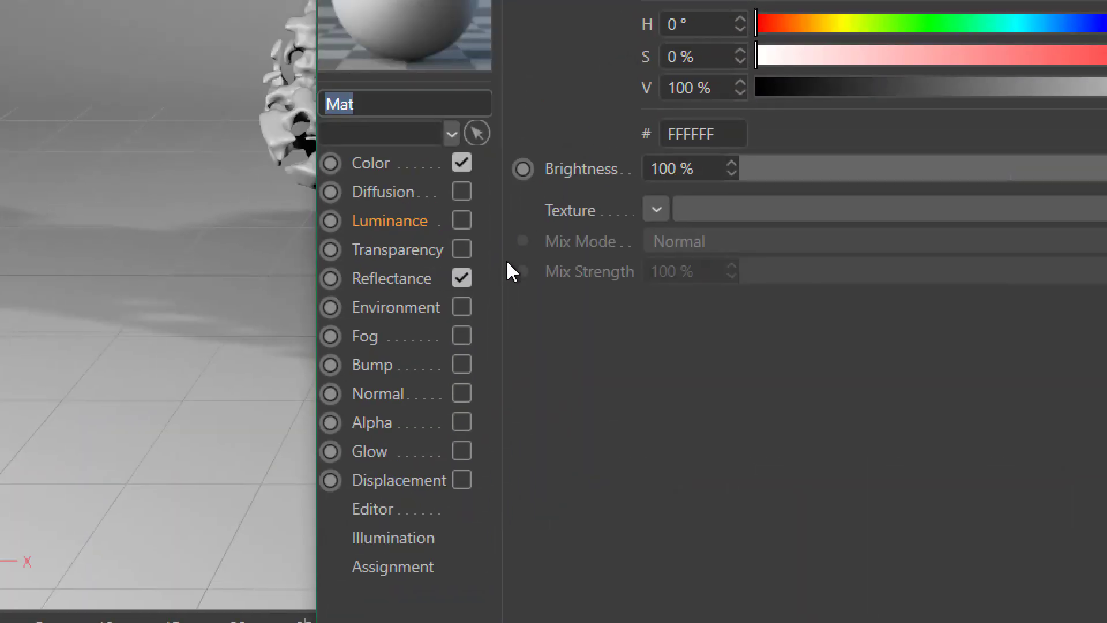
# Turn off the new material's Color and Reflectance channels and enable Luminance with 50 % brightness
pyautogui.click(463, 164)
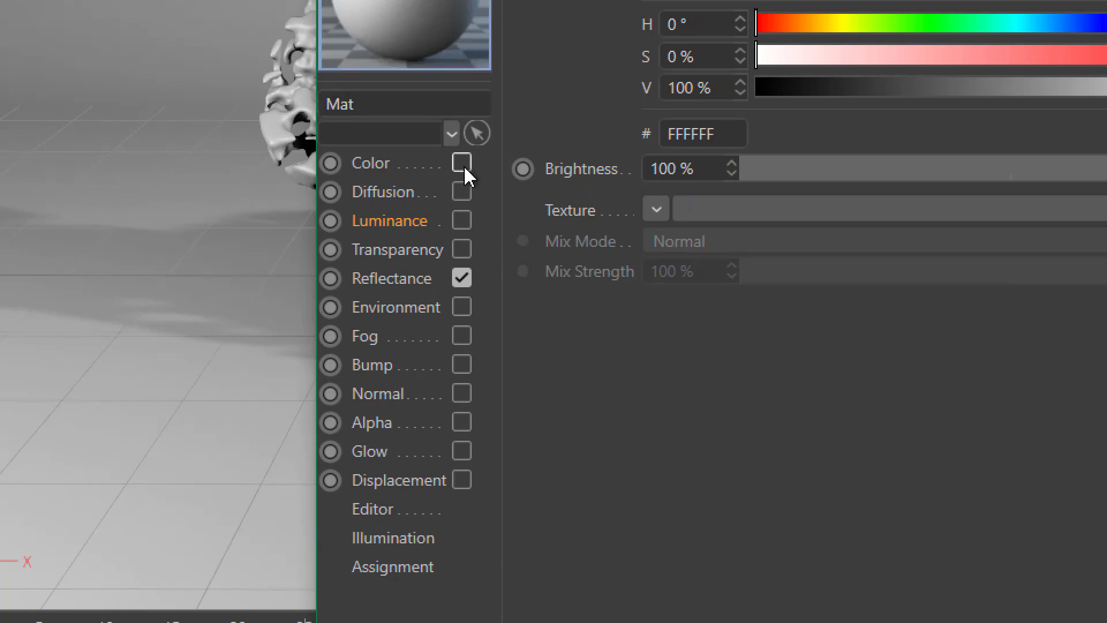
pyautogui.click(463, 278)
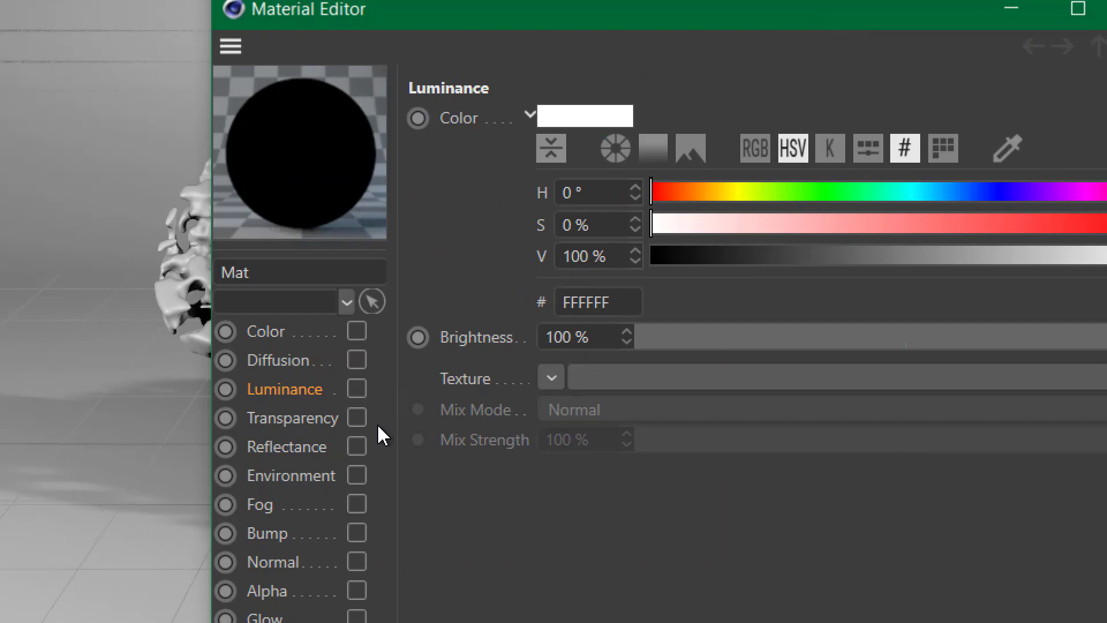
pyautogui.click(356, 392)
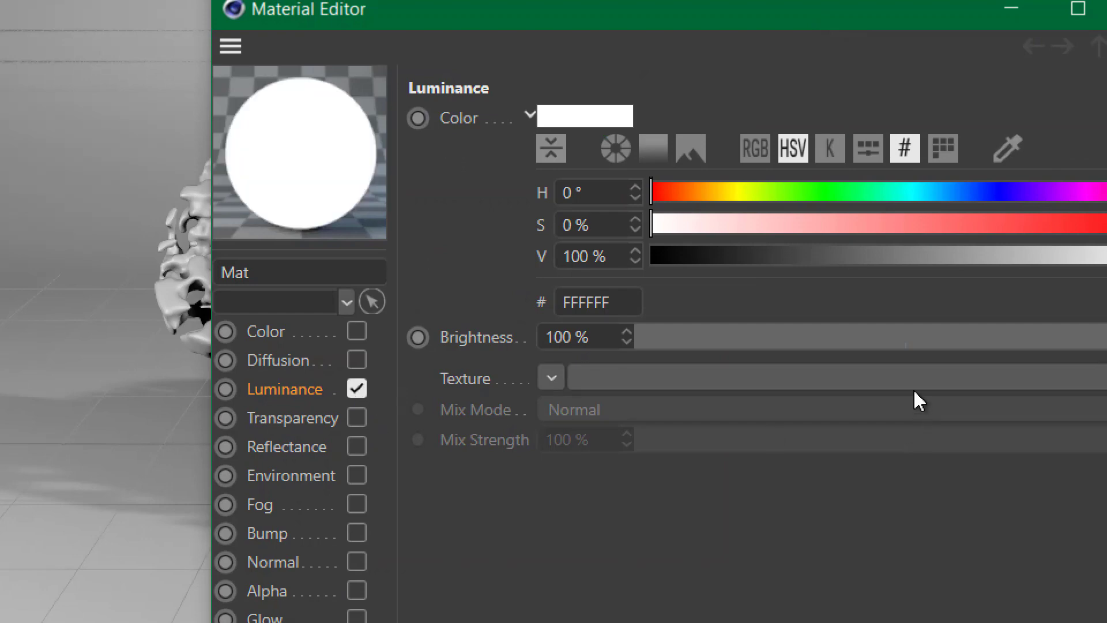
pyautogui.click(902, 345)
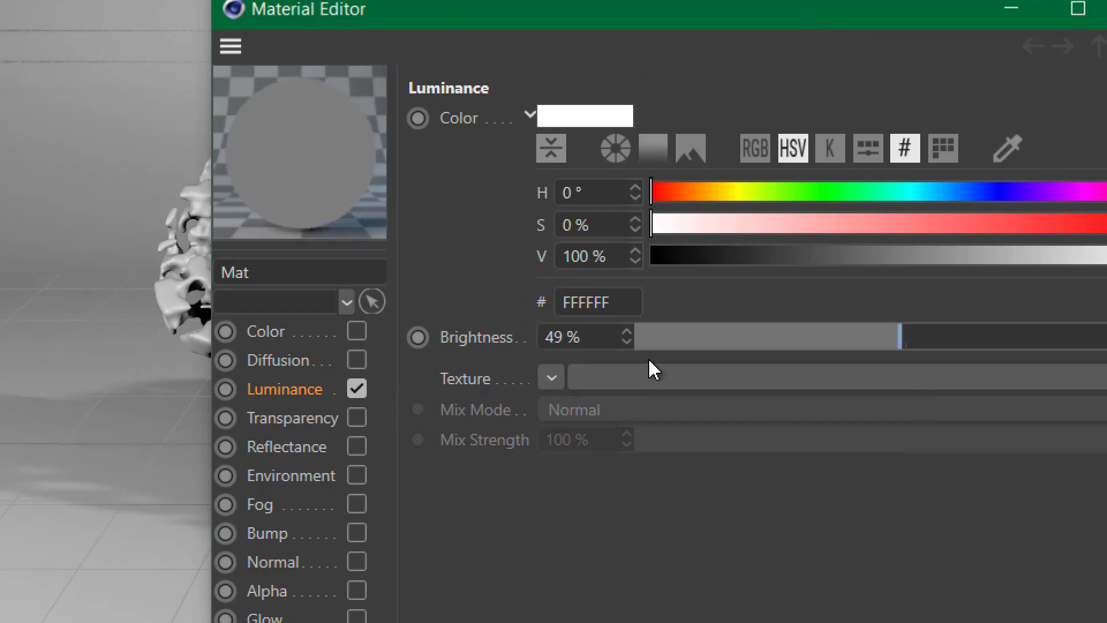
pyautogui.click(627, 333)
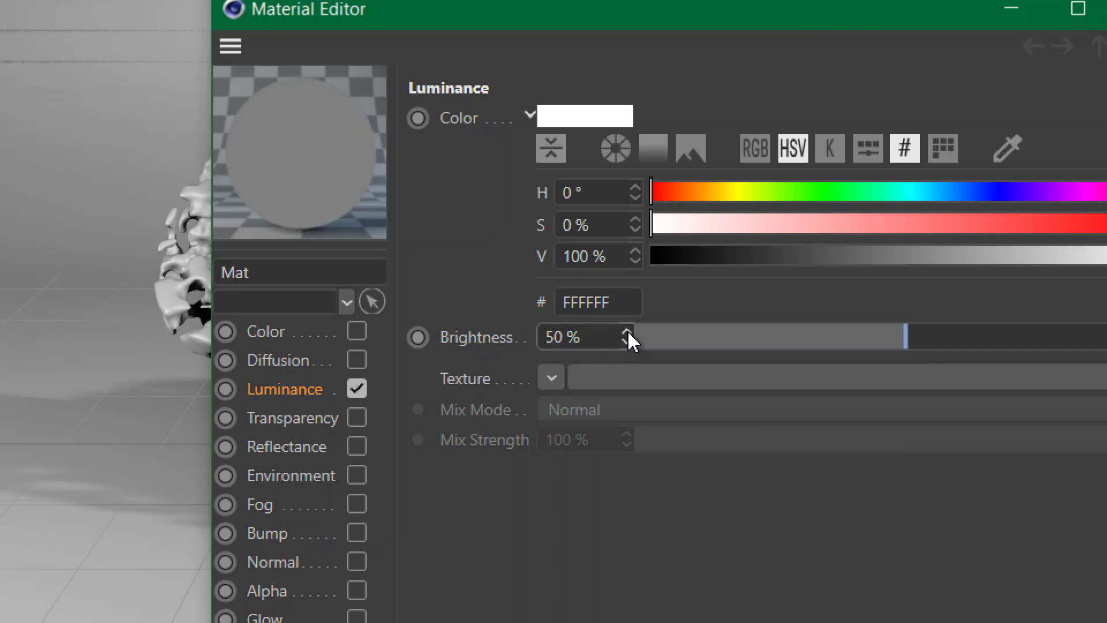
pyautogui.click(626, 333)
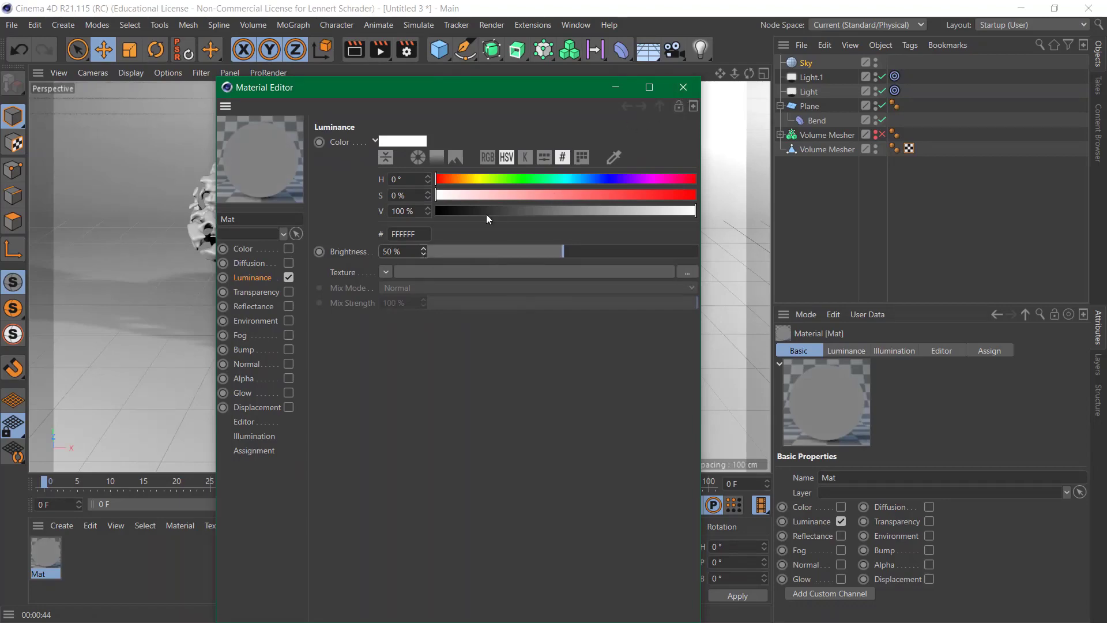
# Apply the luminous material to the Sky object and render the active view
pyautogui.click(684, 87)
pyautogui.moveTo(56, 556); pyautogui.dragTo(804, 67)
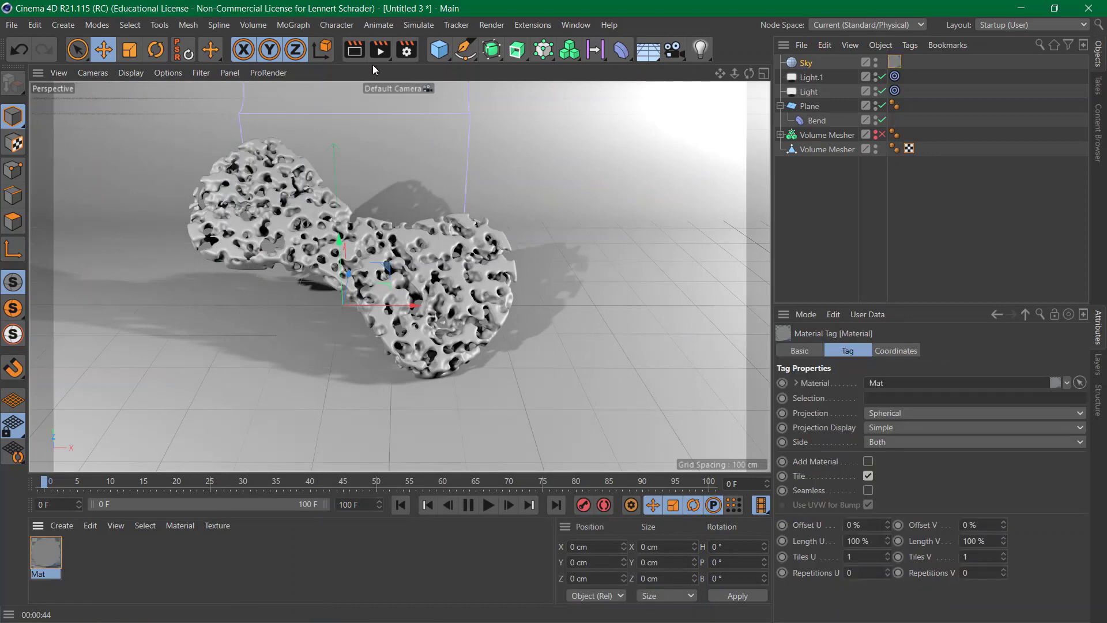
pyautogui.click(354, 54)
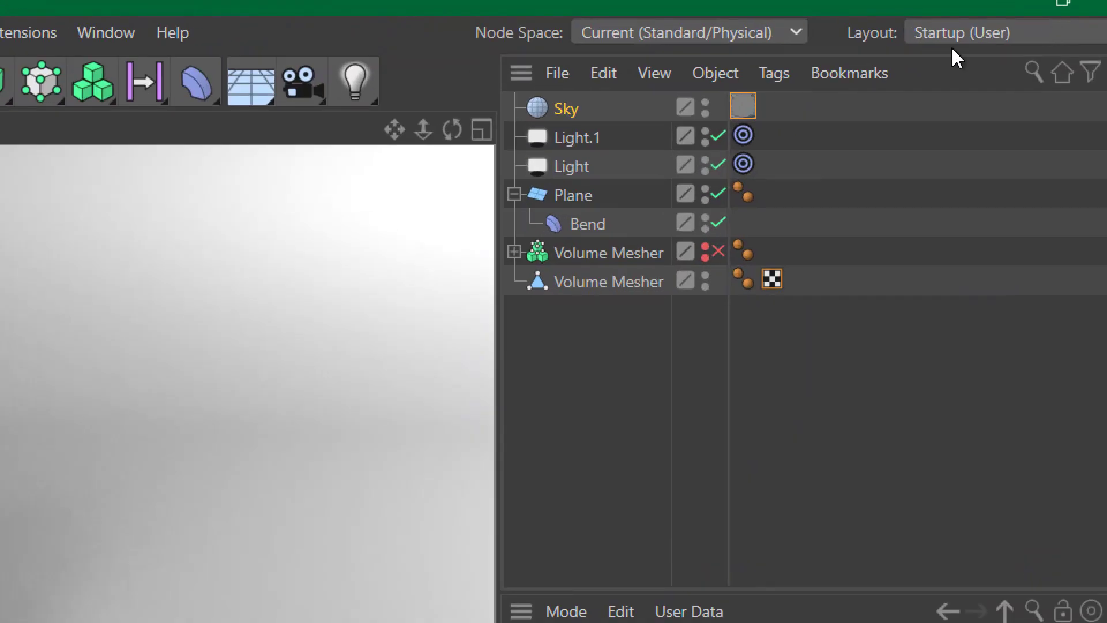
# Tint the original area light a pale warm color with hue 33° and about 10 % saturation
pyautogui.click(591, 166)
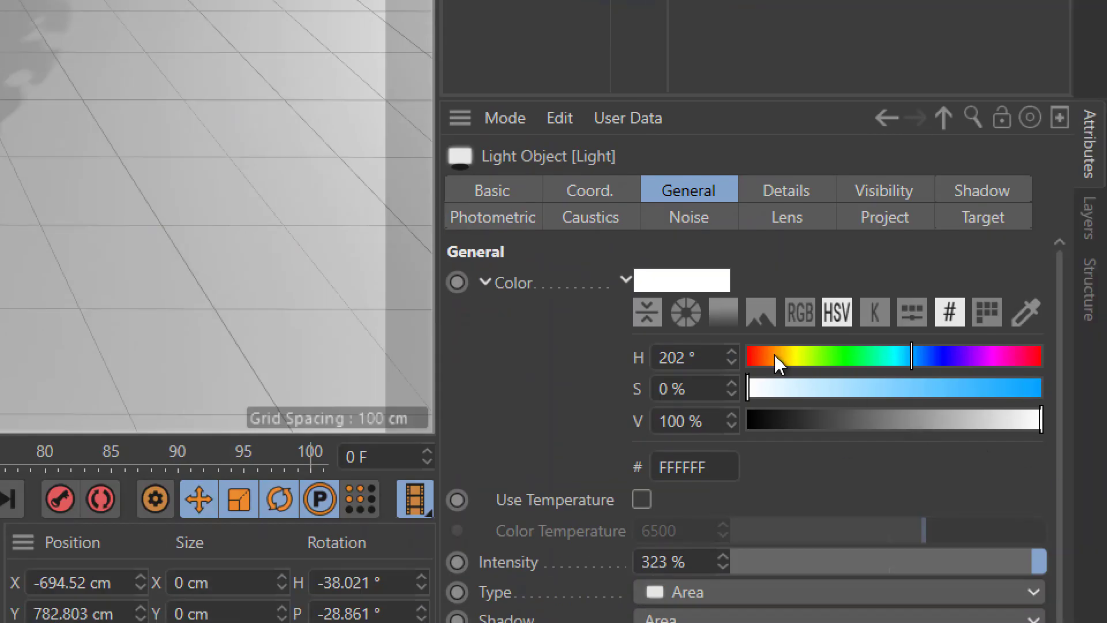
pyautogui.click(775, 357)
pyautogui.click(780, 389)
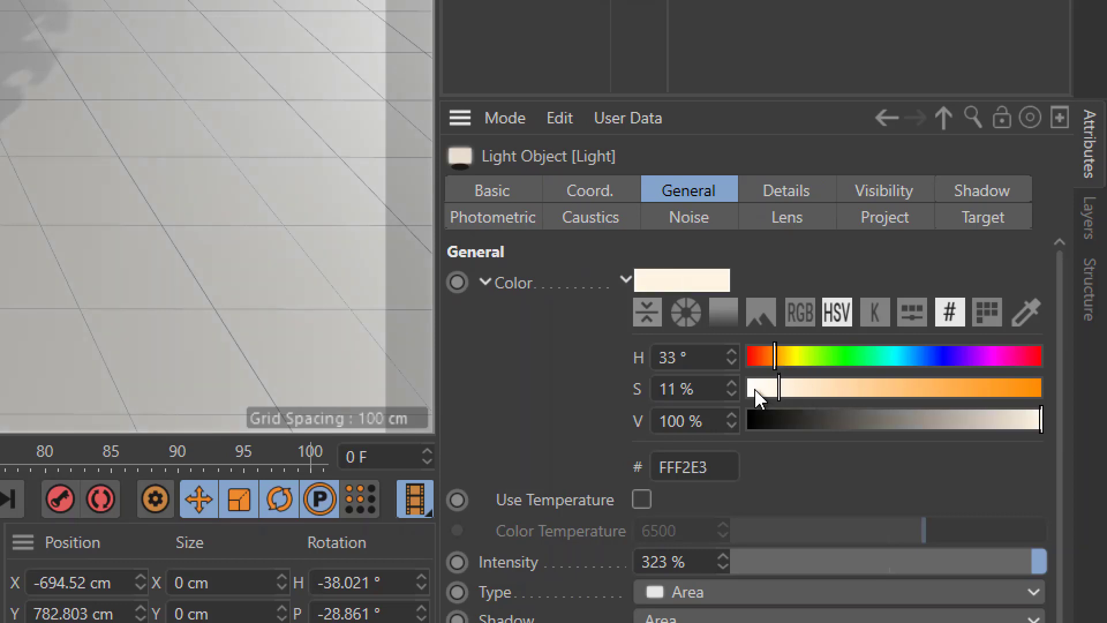
pyautogui.click(731, 395)
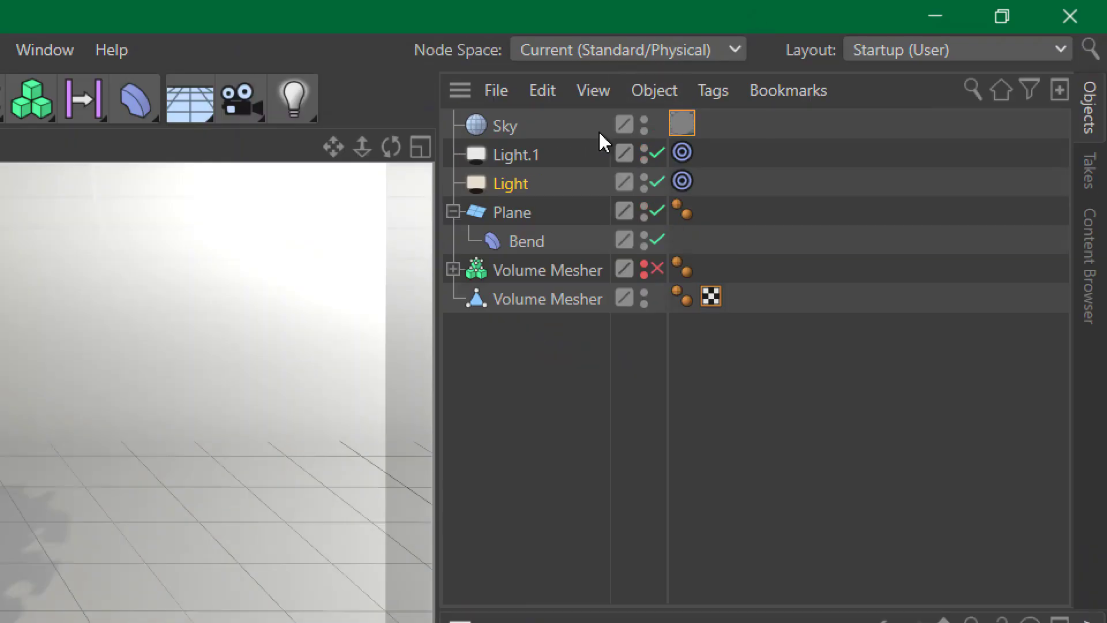
# Tint Light.1 a pale blue with hue 206° and saturation 10 %, and render the active view
pyautogui.click(525, 157)
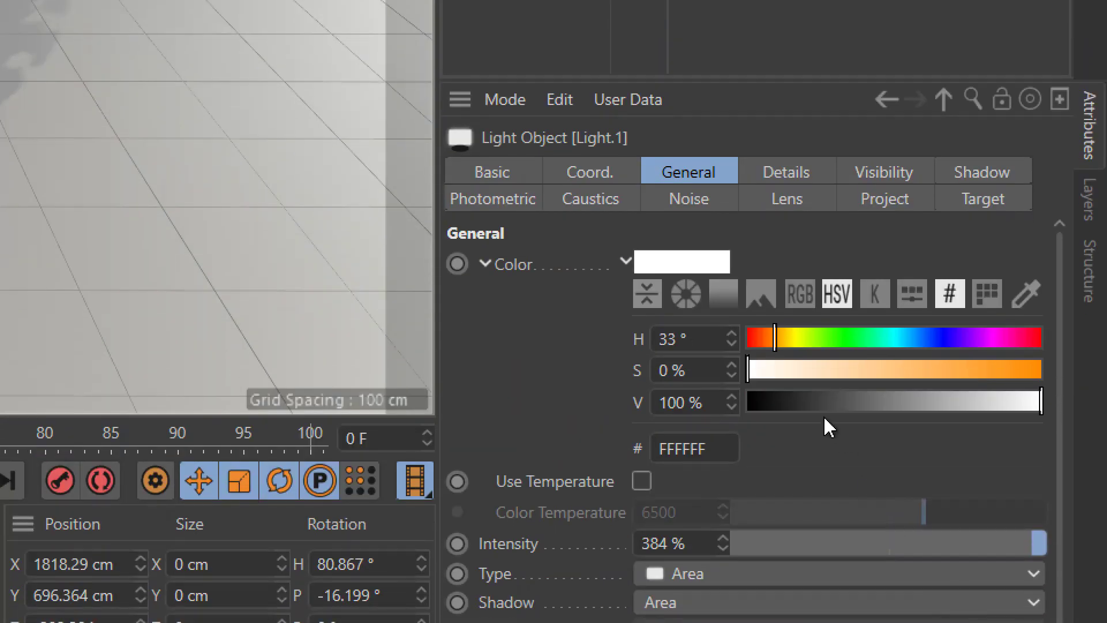
pyautogui.click(917, 345)
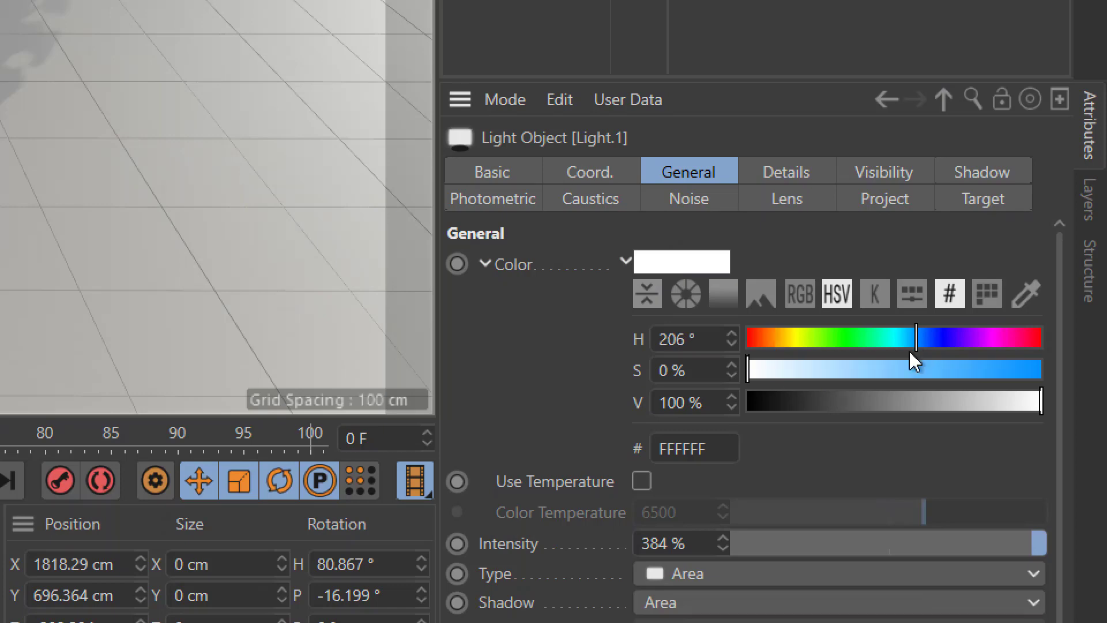
pyautogui.click(770, 371)
pyautogui.click(731, 367)
pyautogui.click(730, 367)
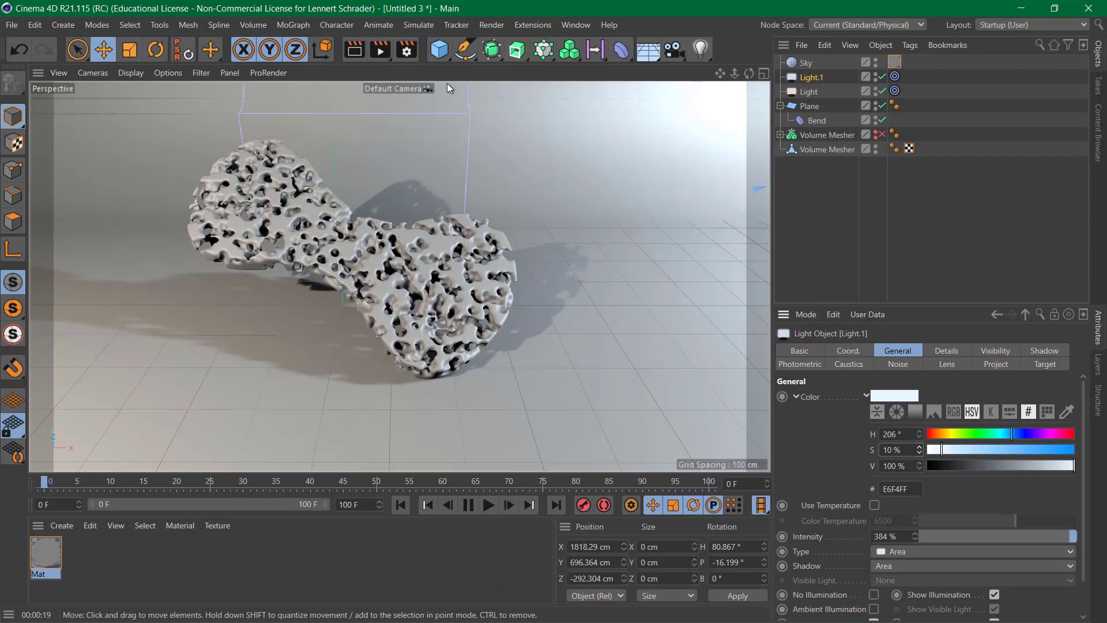
pyautogui.click(355, 54)
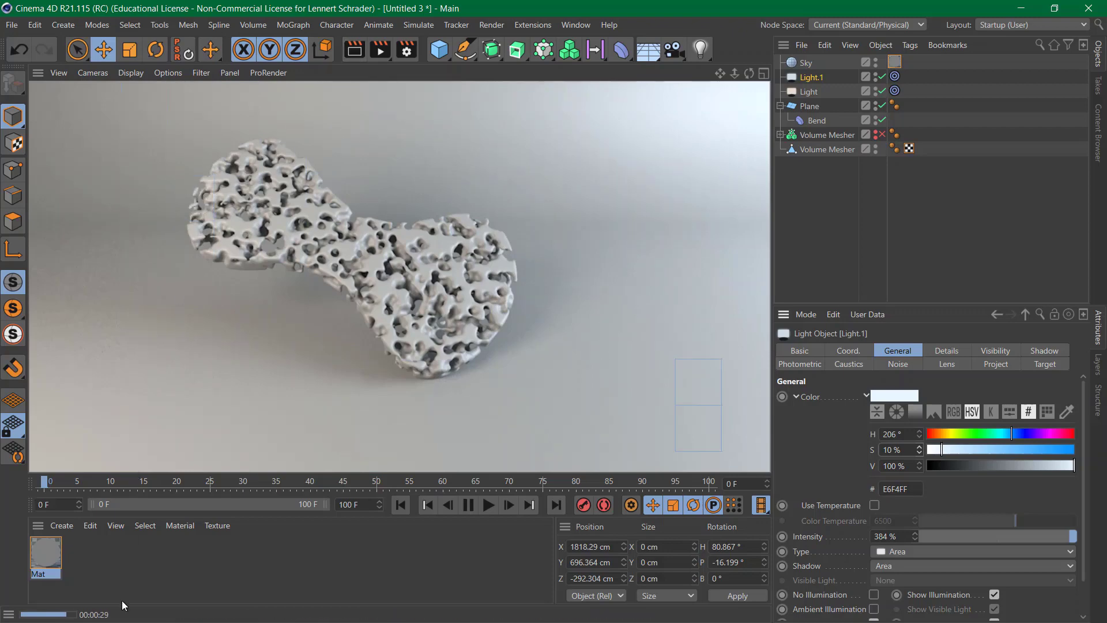
# Create a second material and turn off its Reflectance channel
pyautogui.doubleClick(81, 559)
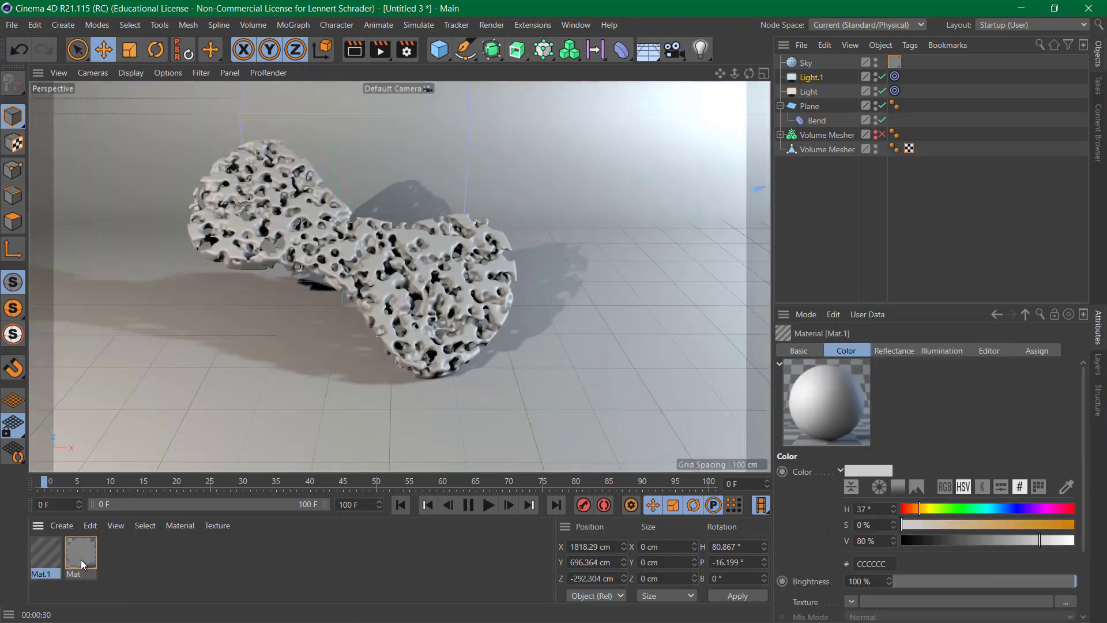
pyautogui.doubleClick(46, 553)
pyautogui.click(288, 306)
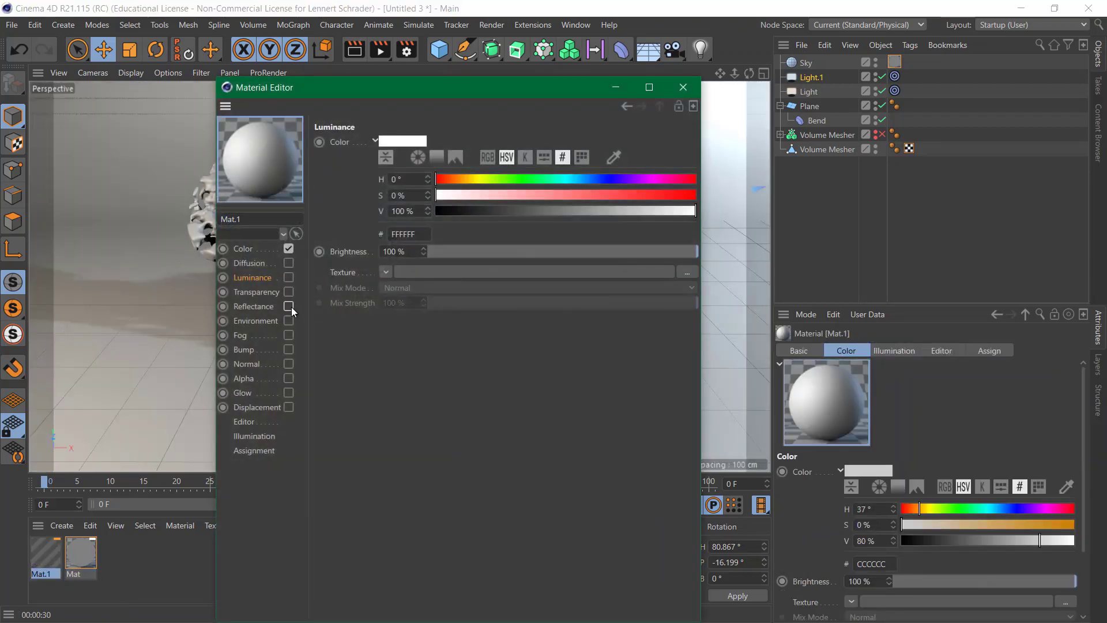
# Set the second material's color to orange, H 17°, S 68 %, V 80 %, and apply it to the converted volume mesh
pyautogui.click(243, 249)
pyautogui.moveTo(475, 178); pyautogui.dragTo(452, 178)
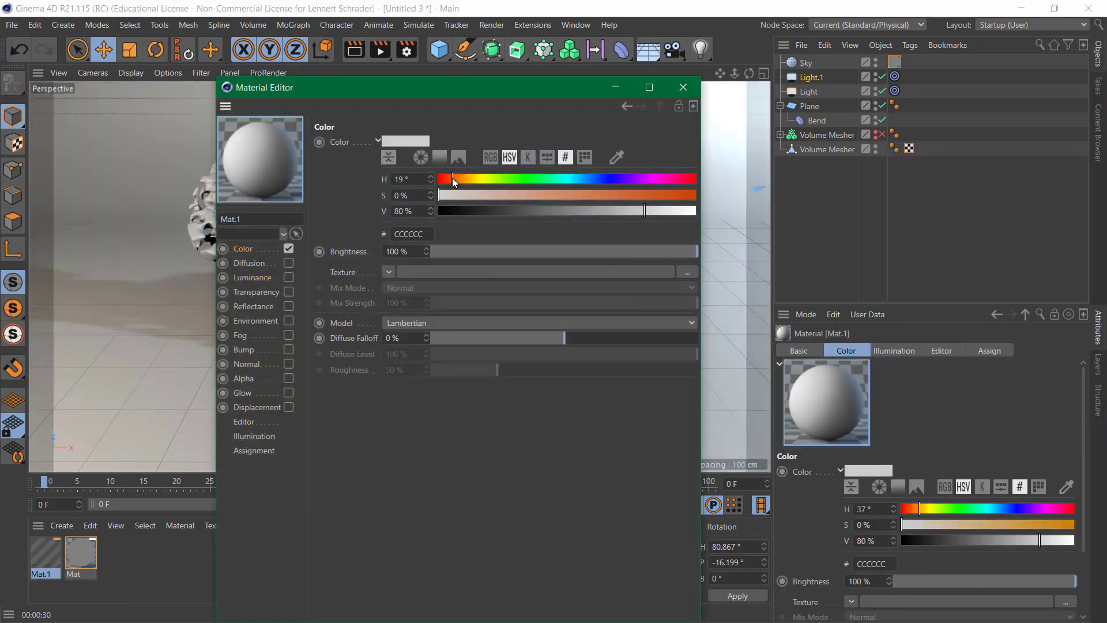
pyautogui.click(646, 196)
pyautogui.click(614, 195)
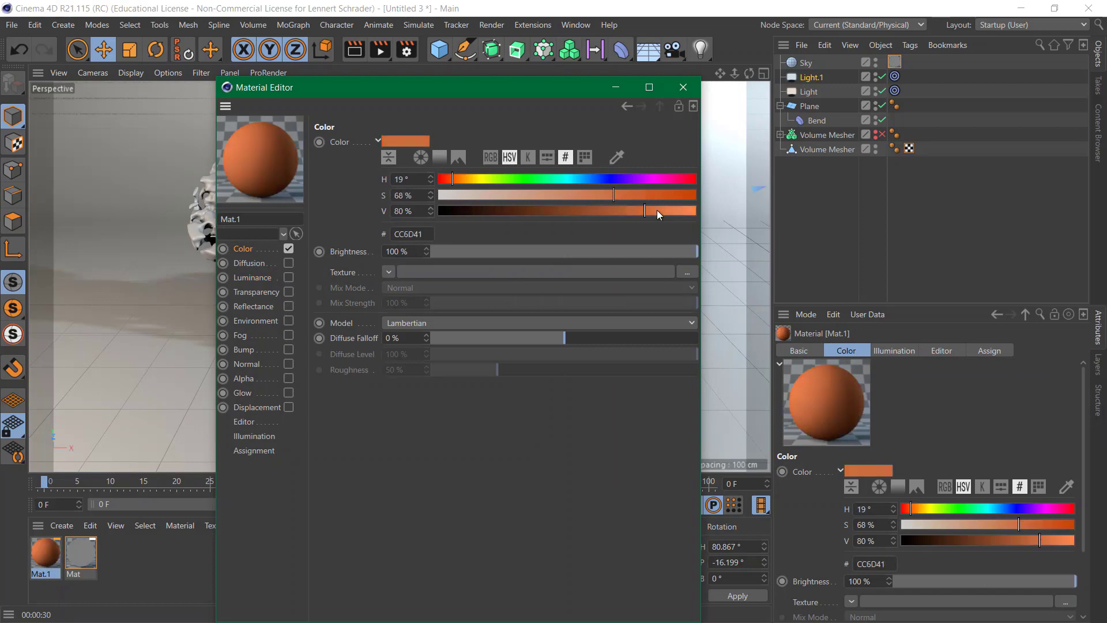
pyautogui.click(451, 181)
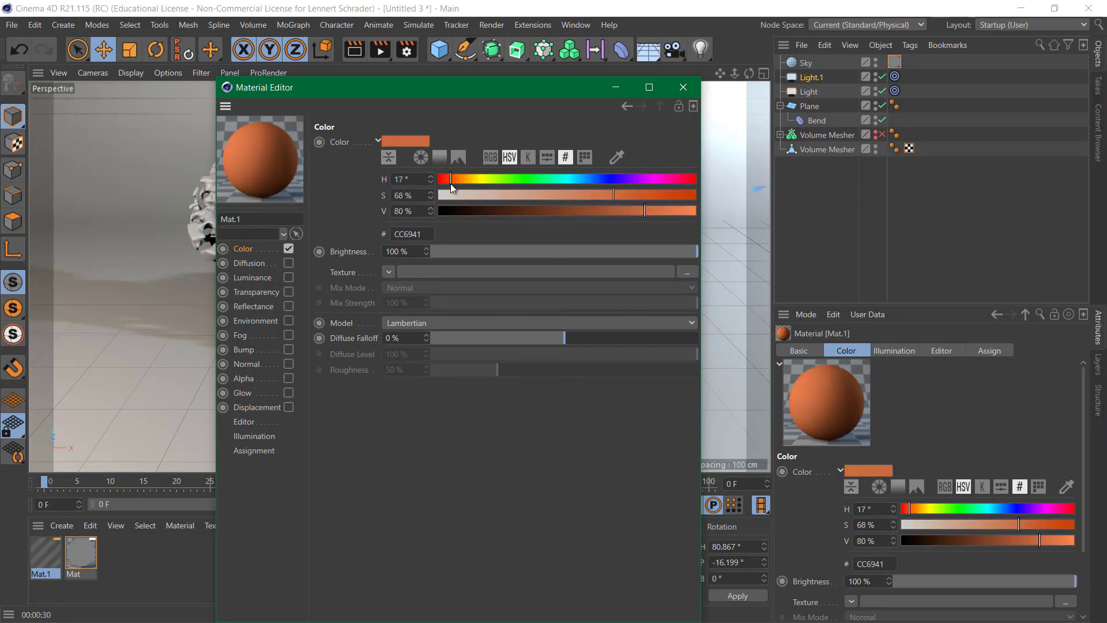
pyautogui.click(683, 87)
pyautogui.moveTo(45, 556); pyautogui.dragTo(825, 151)
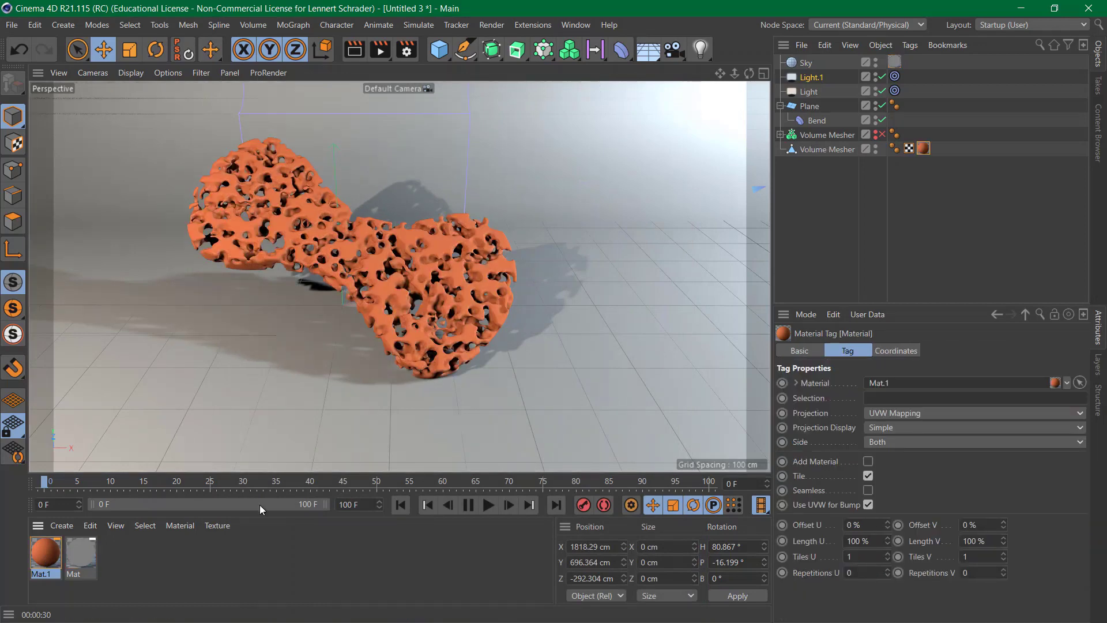
# Create a third material without Reflectance and set its color to blue, H 205°, S 68 %, V 84 %
pyautogui.doubleClick(128, 552)
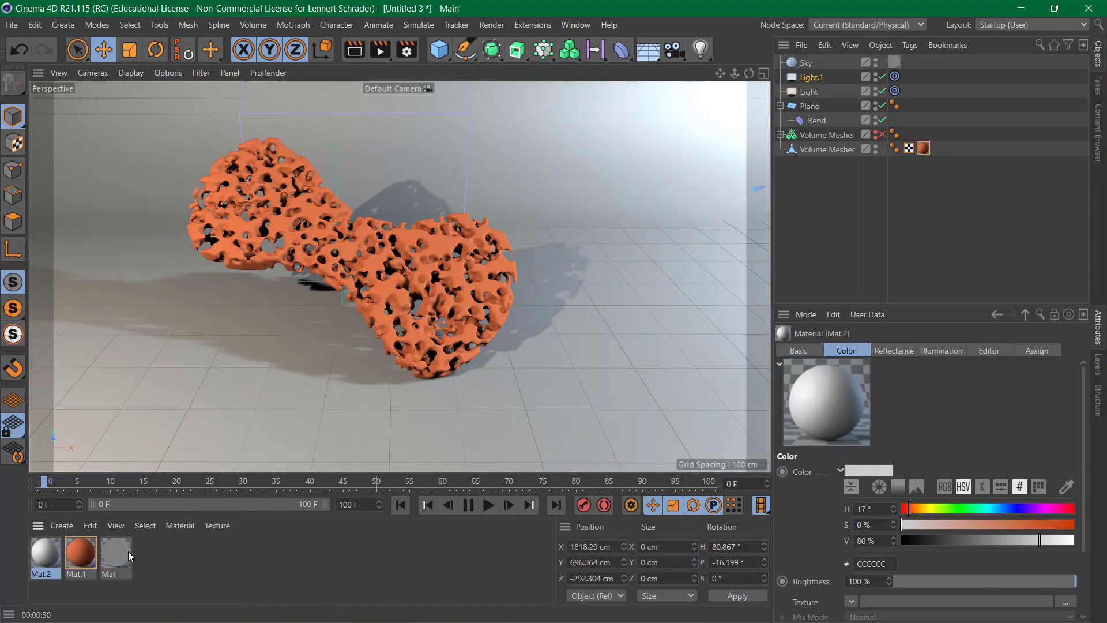
pyautogui.doubleClick(45, 551)
pyautogui.click(248, 252)
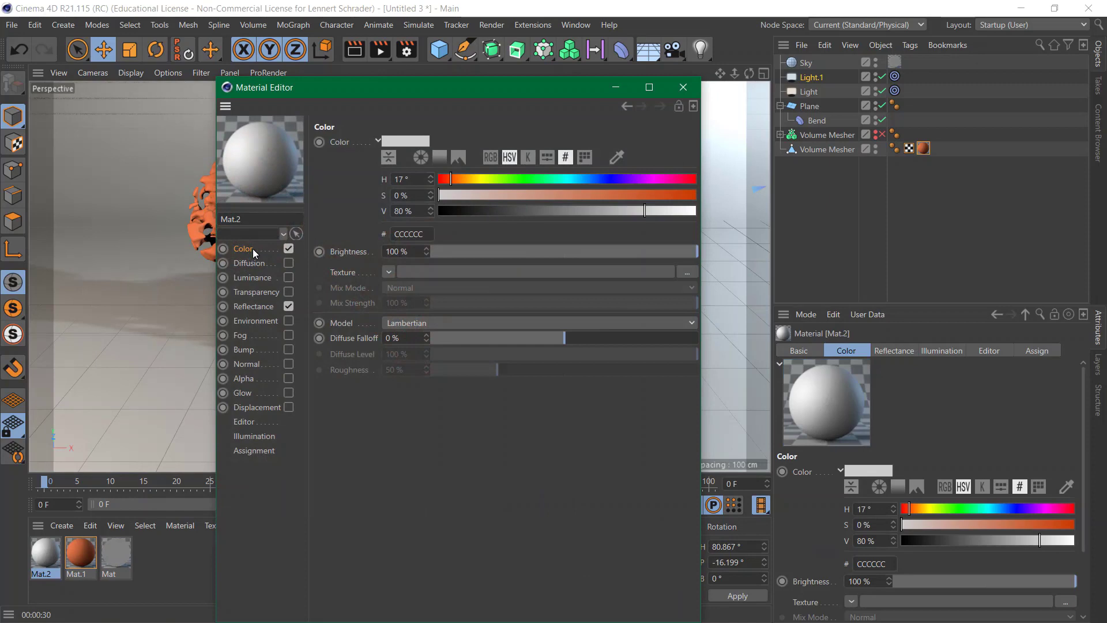
pyautogui.click(585, 179)
pyautogui.click(615, 195)
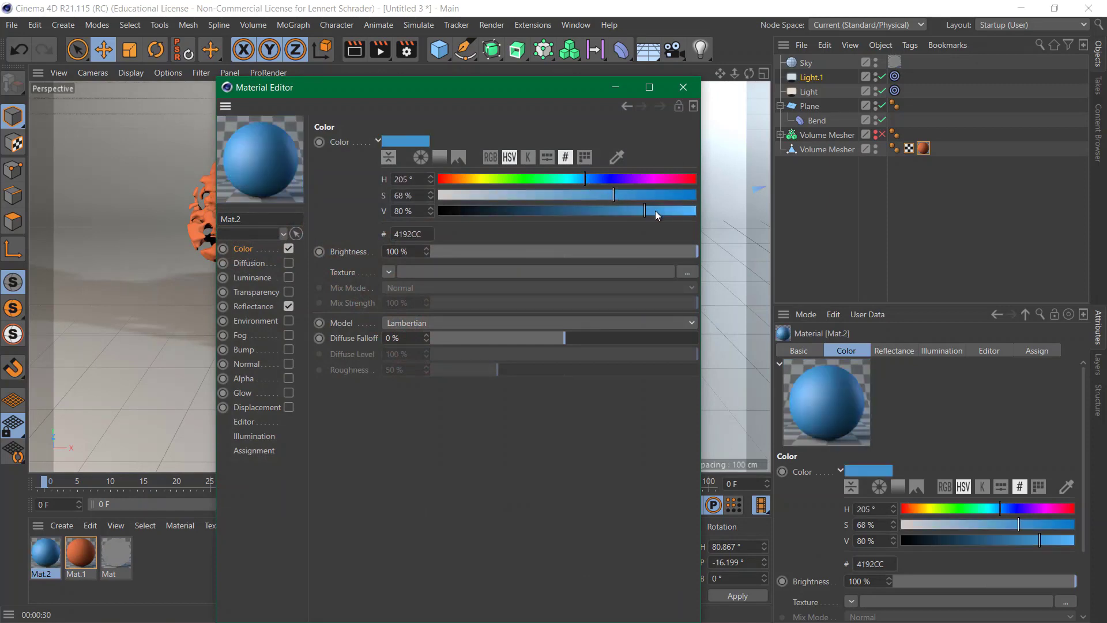
pyautogui.click(656, 210)
pyautogui.click(289, 306)
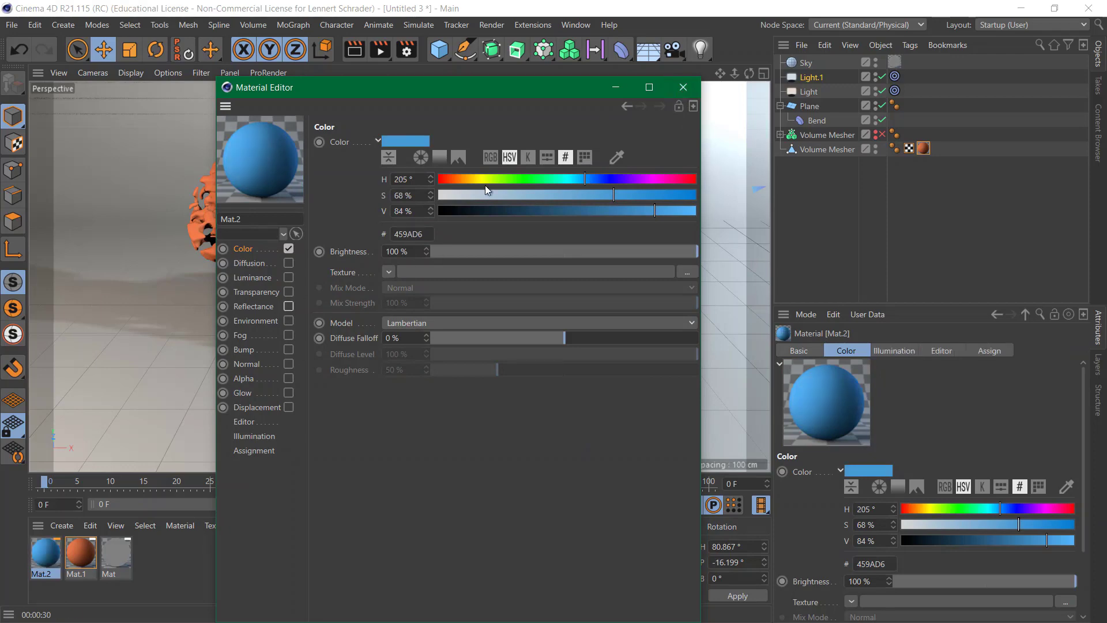
# Apply the blue material to the backdrop plane and render the active view
pyautogui.click(669, 89)
pyautogui.moveTo(45, 553); pyautogui.dragTo(181, 362)
pyautogui.click(361, 46)
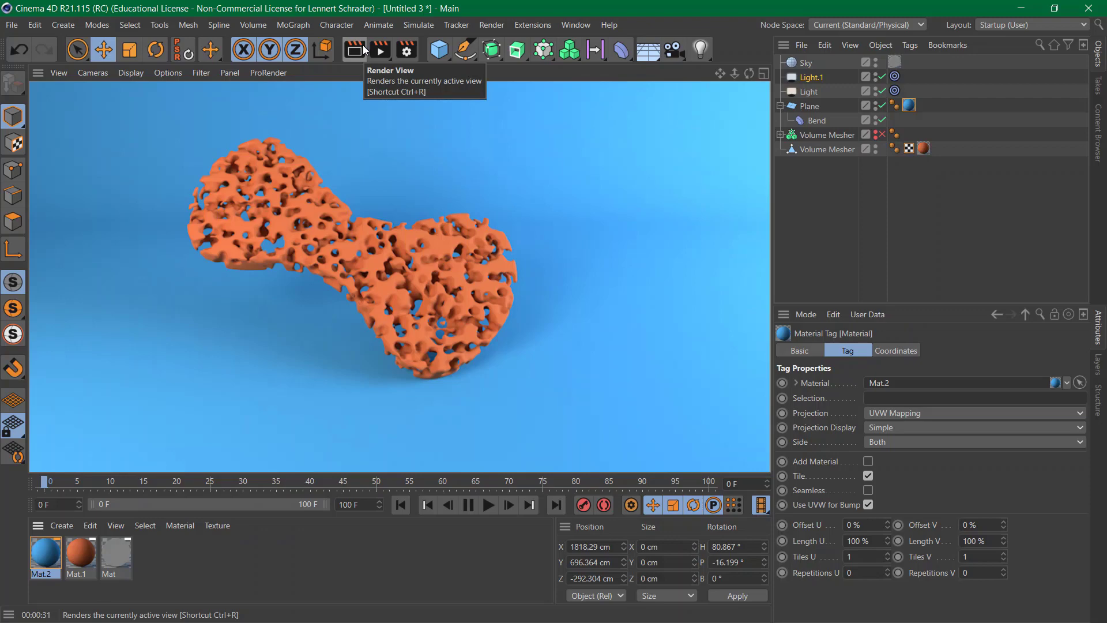
# Switch to Photoshop and view the bottle reference render in 02_lathe.png
pyautogui.hotkey('alt', 'Tab')
pyautogui.press('Tab')
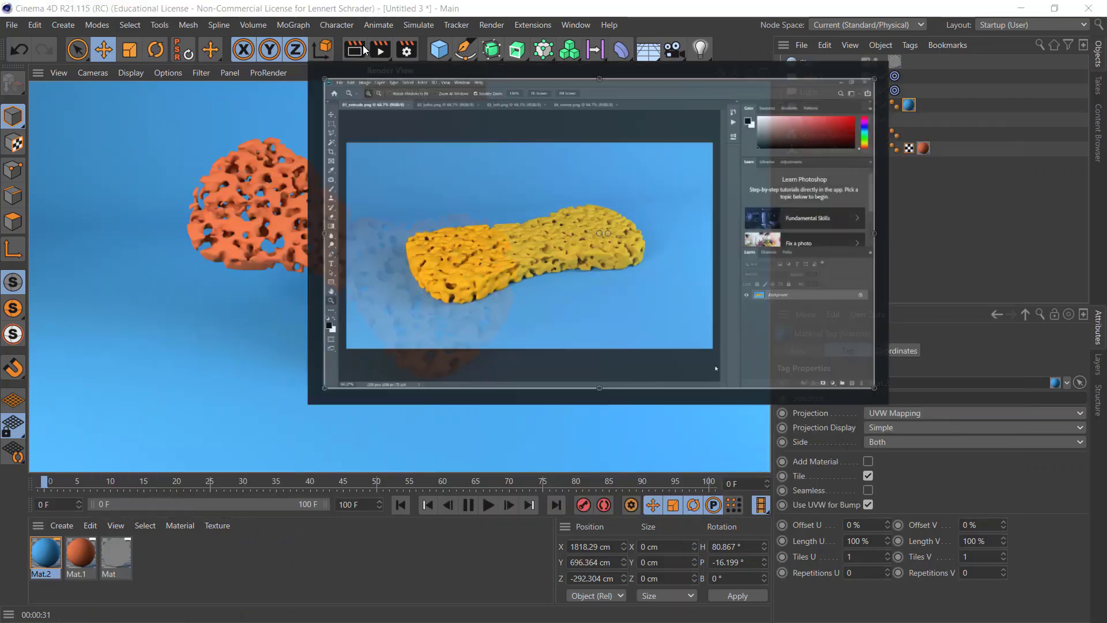
pyautogui.hotkey('alt', 'Tab')
pyautogui.press('Tab')
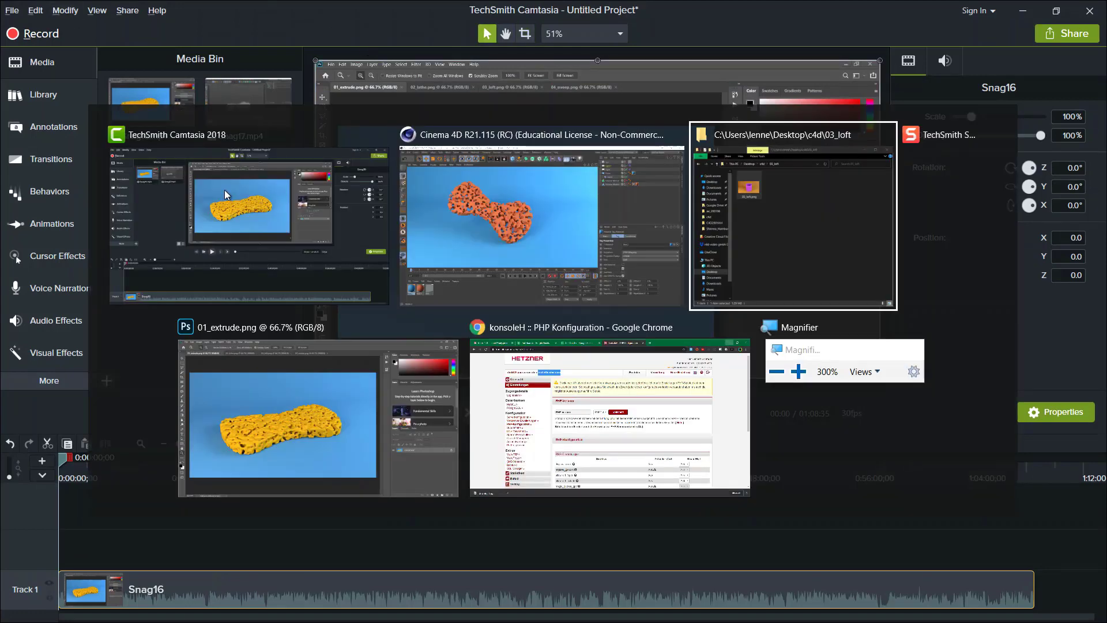
pyautogui.press('Tab')
pyautogui.press('Tab')
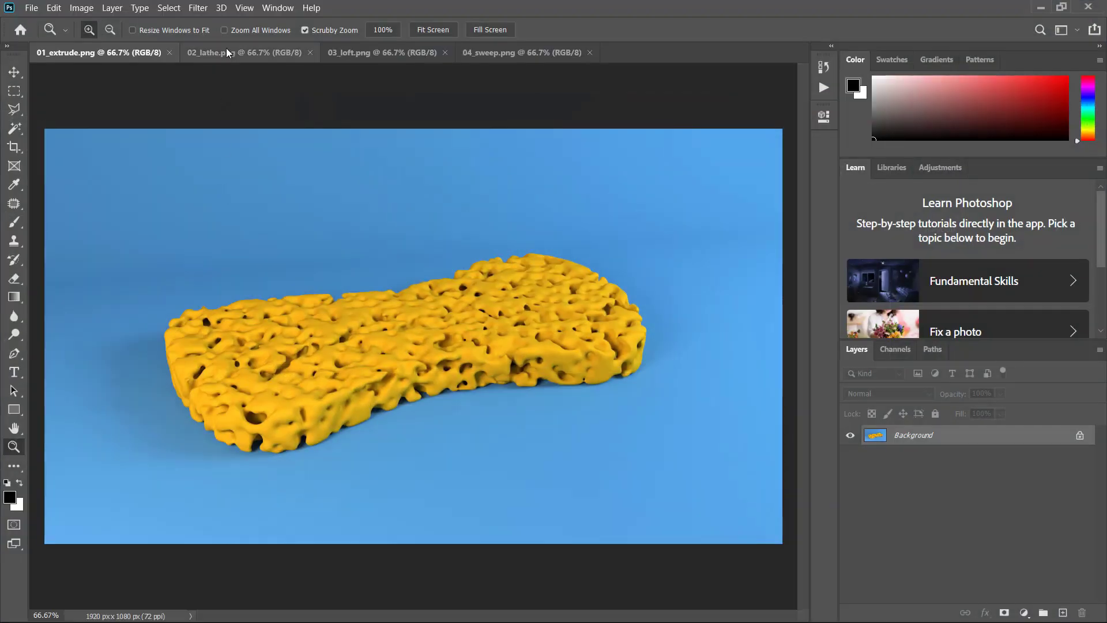
pyautogui.click(229, 53)
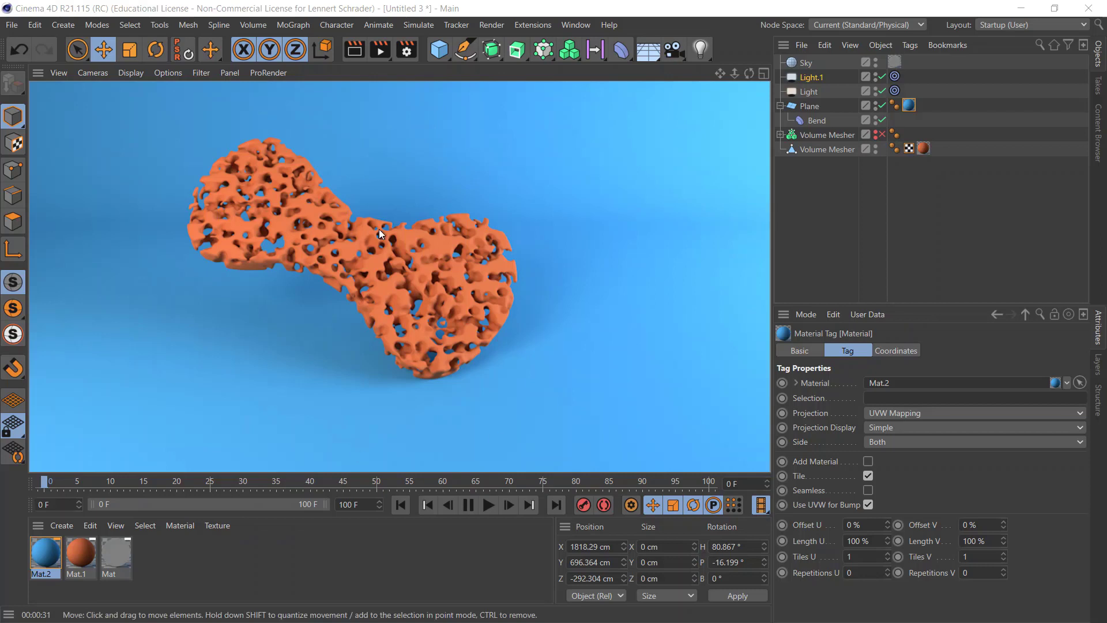
pyautogui.hotkey('alt', 'Tab')
pyautogui.hotkey('alt', 'Tab')
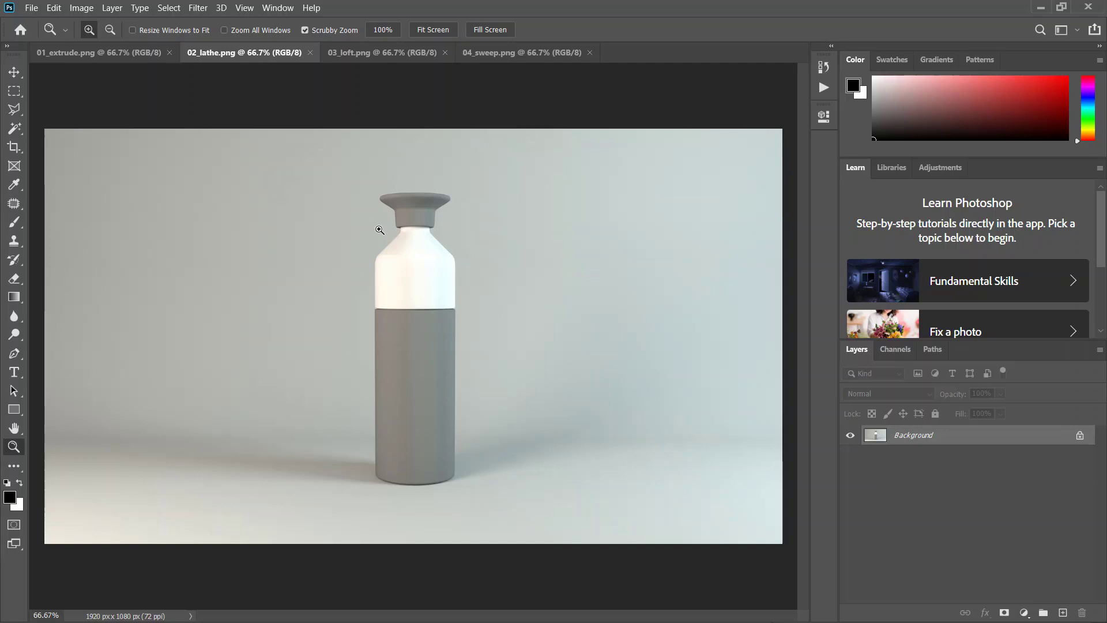
# Switch to Chrome and search Google Images for "dopper" in a new tab
pyautogui.hotkey('alt', 'Tab')
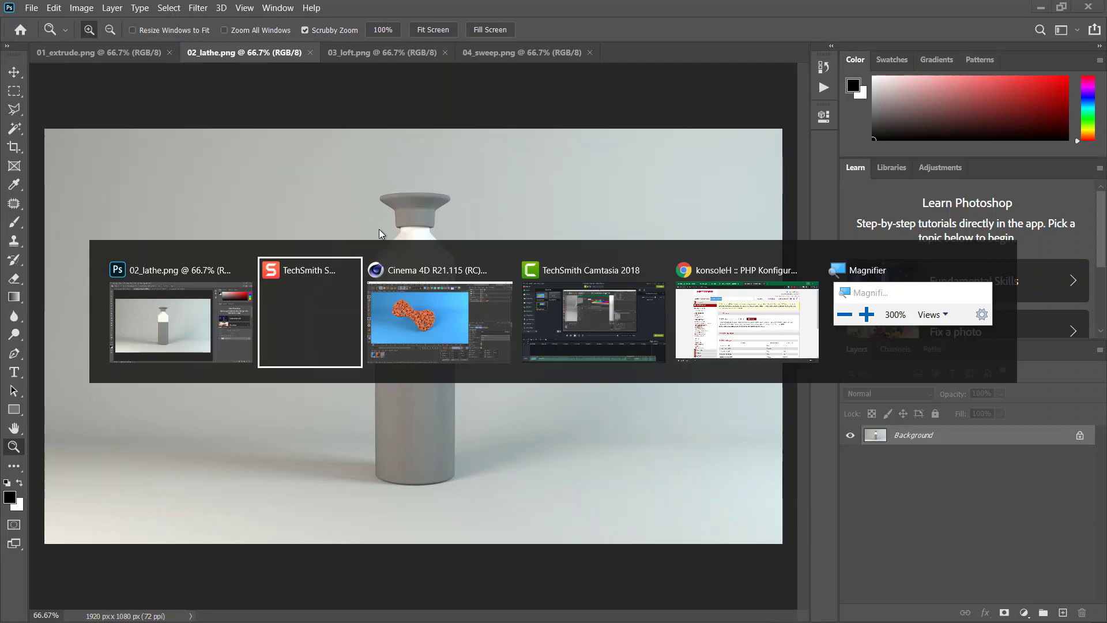
pyautogui.press('Tab')
pyautogui.press('Tab')
pyautogui.press('Tab')
pyautogui.hotkey('ctrl', 't')
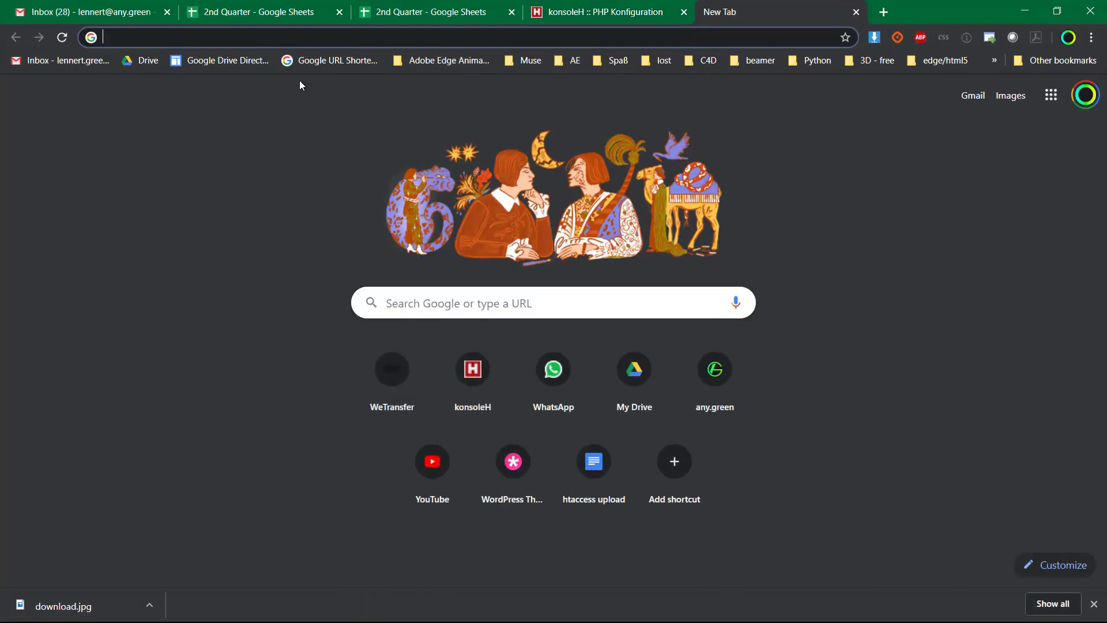
pyautogui.write('dopper')
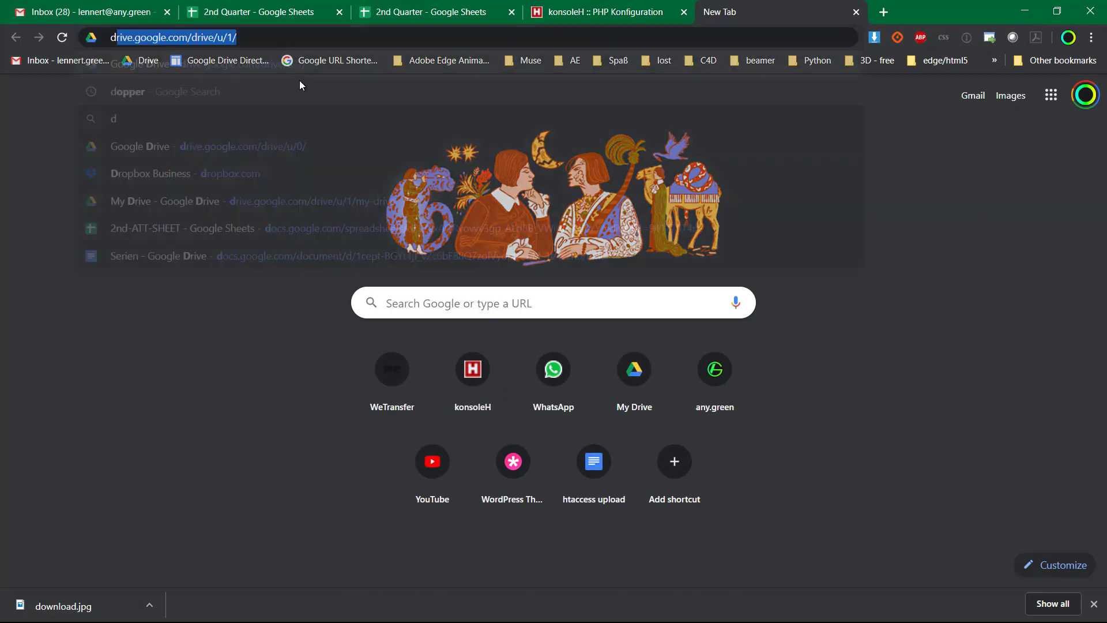
pyautogui.press('Return')
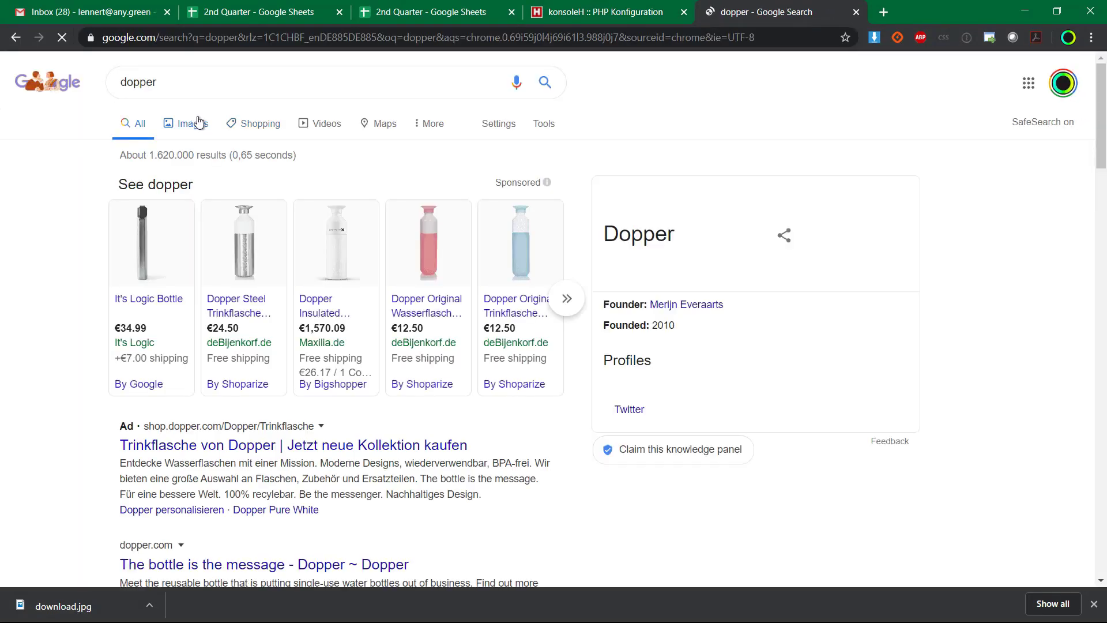
pyautogui.click(199, 121)
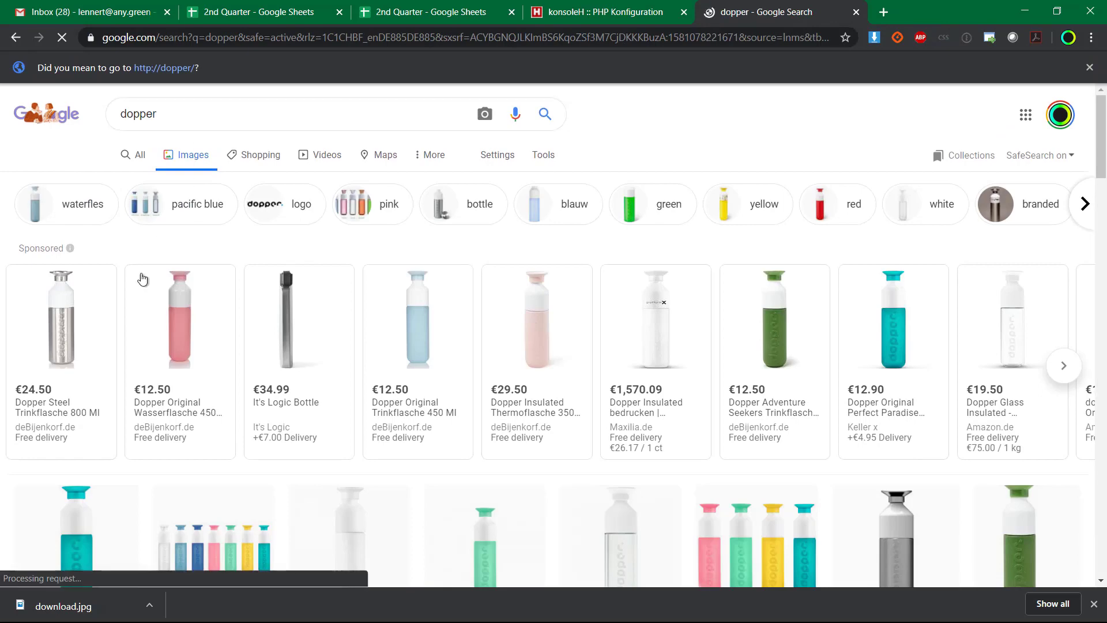
# Open the Dopper Steel Trinkflasche 800 ml product page, accept its cookies and view the bottle photo
pyautogui.moveTo(69, 338)
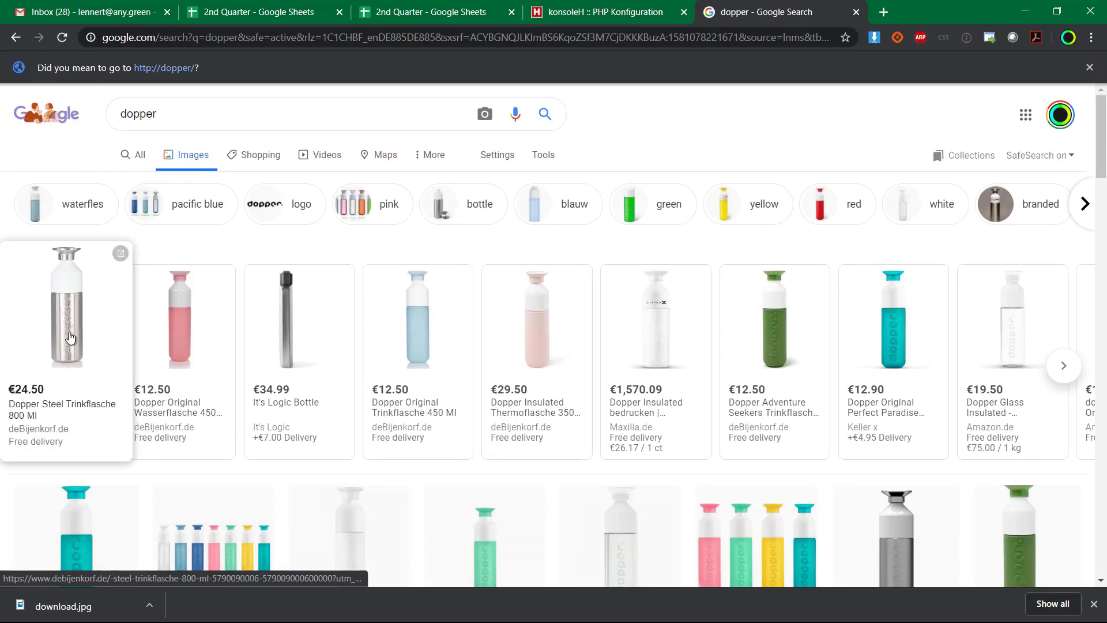
pyautogui.click(70, 338)
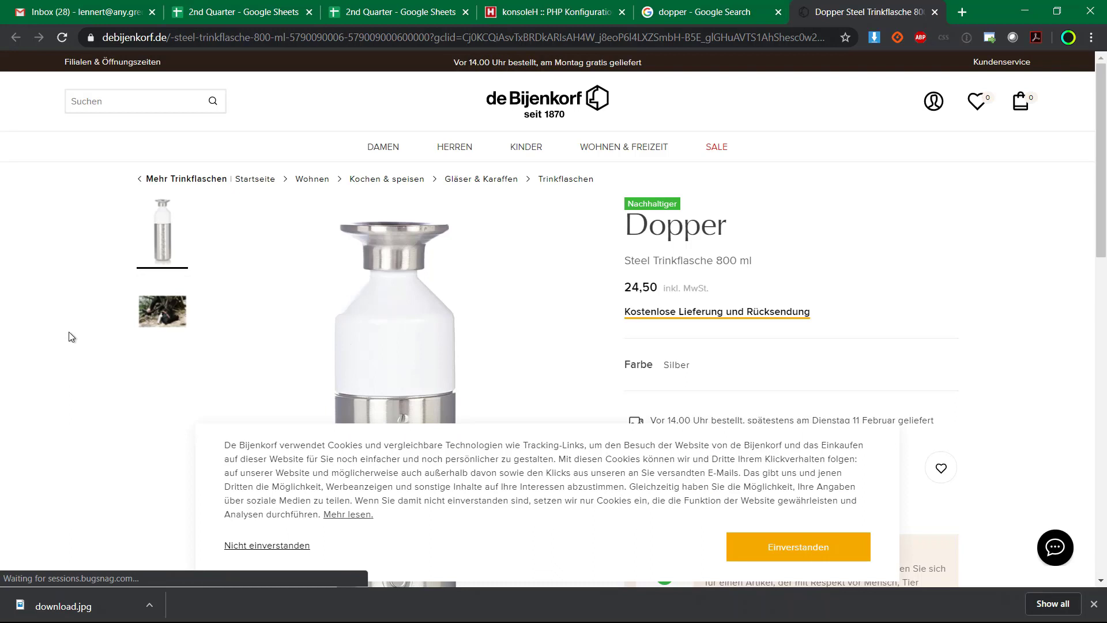
pyautogui.click(804, 551)
pyautogui.scroll(-2, 328, 329)
pyautogui.rightClick(406, 308)
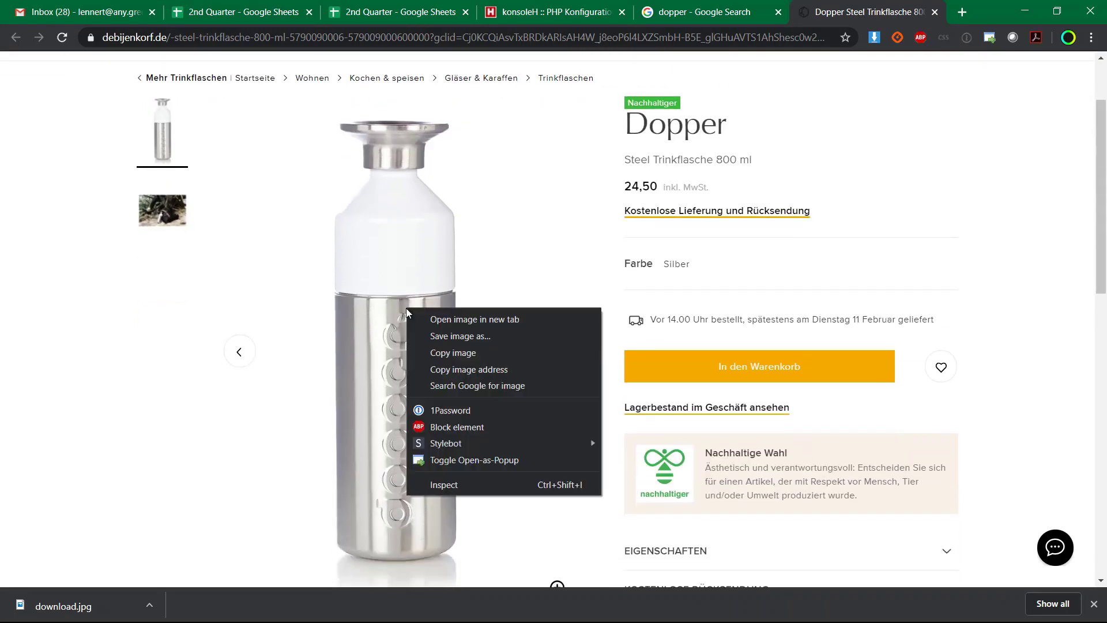
pyautogui.click(473, 335)
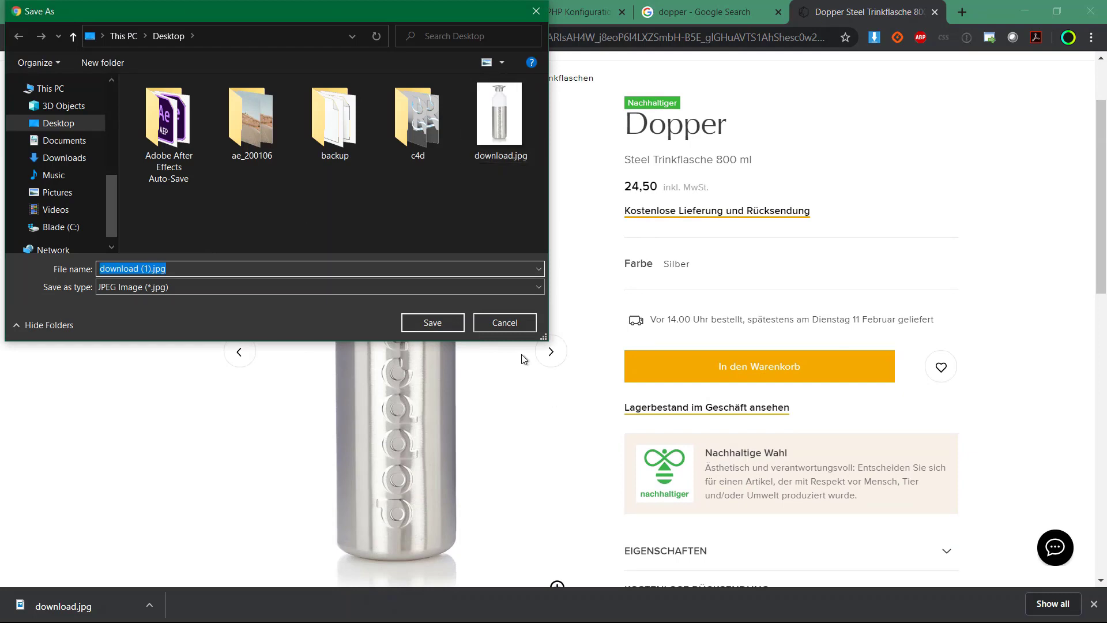
pyautogui.click(514, 324)
# Switch to Cinema 4D and create a new empty project
pyautogui.hotkey('alt', 'Tab')
pyautogui.hotkey('alt', 'Tab')
pyautogui.hotkey('alt', 'Tab')
pyautogui.hotkey('alt', 'Tab')
pyautogui.hotkey('alt', 'shift', 'Tab')
pyautogui.hotkey('alt', 'shift', 'Tab')
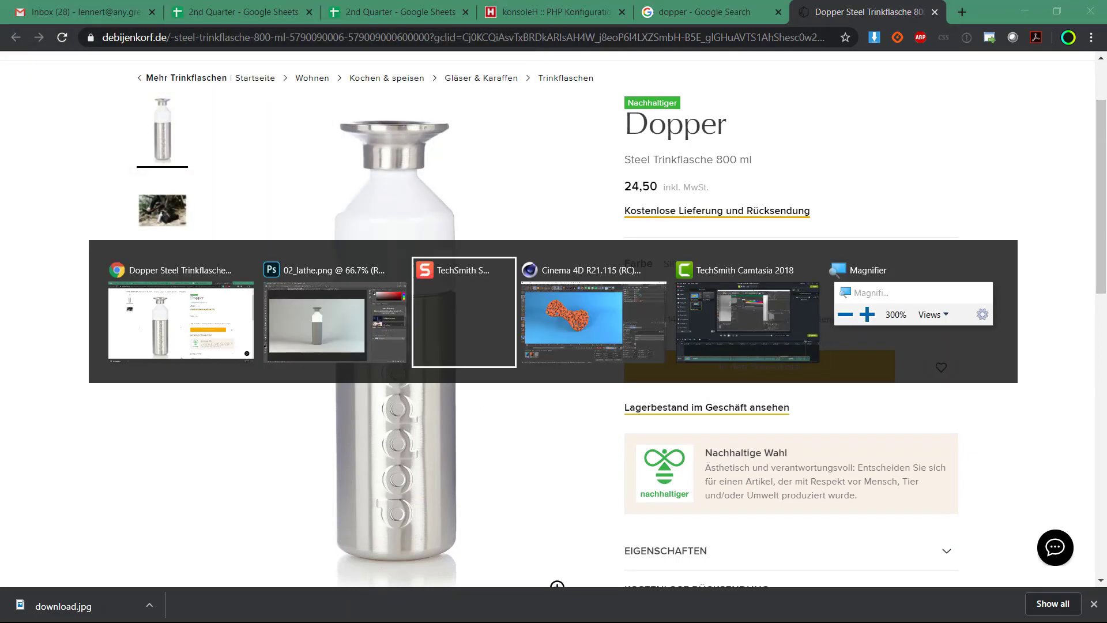
pyautogui.hotkey('alt', 'shift', 'Tab')
pyautogui.hotkey('alt', 'Tab')
pyautogui.hotkey('alt', 'Tab')
pyautogui.hotkey('alt', 'Tab')
pyautogui.hotkey('alt', 'shift', 'Tab')
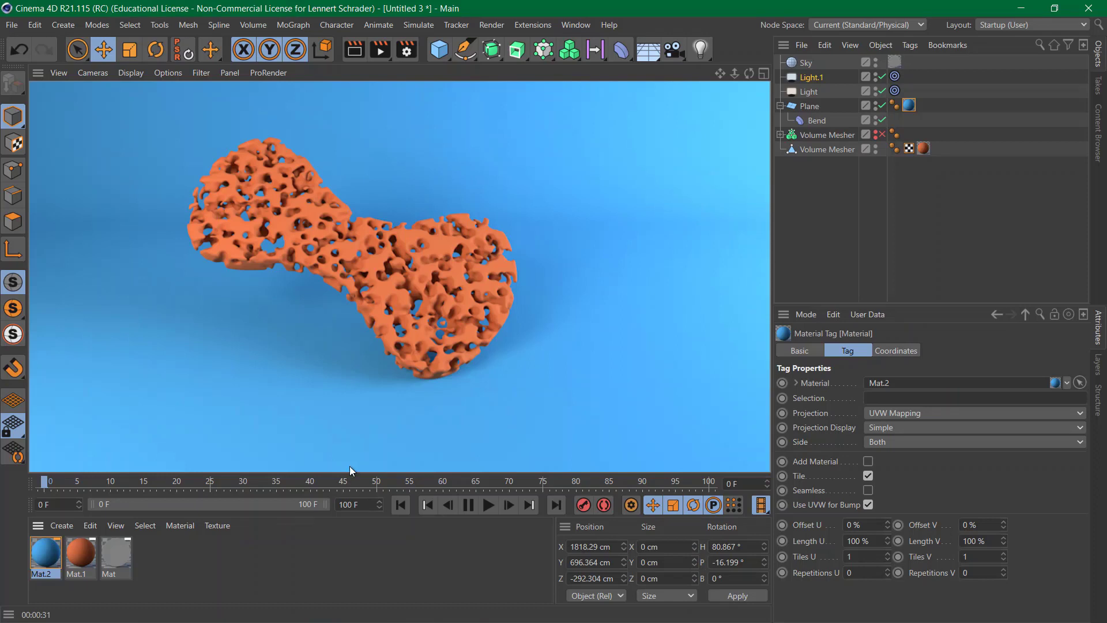
pyautogui.hotkey('ctrl', 'n')
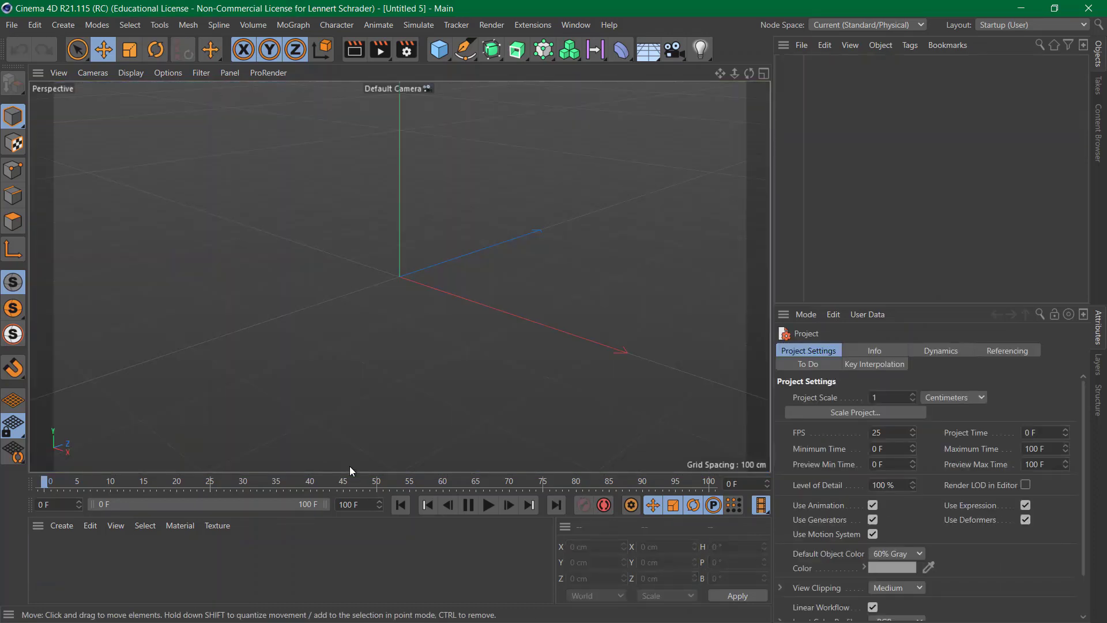
# Maximize the Front view and open its viewport configuration
pyautogui.click(764, 74)
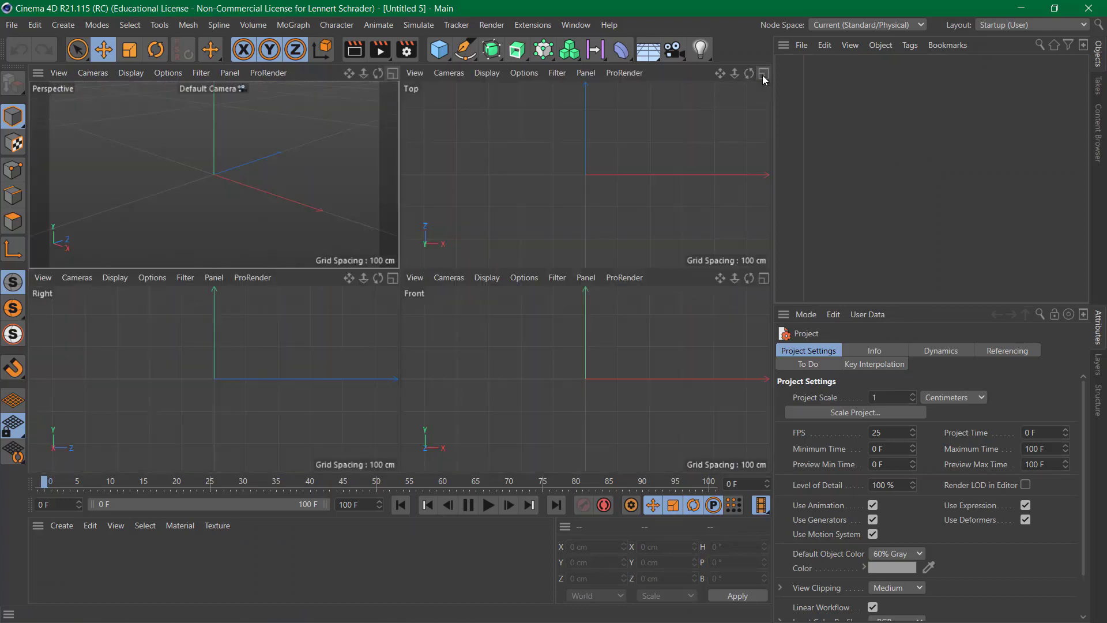
pyautogui.middleClick(766, 279)
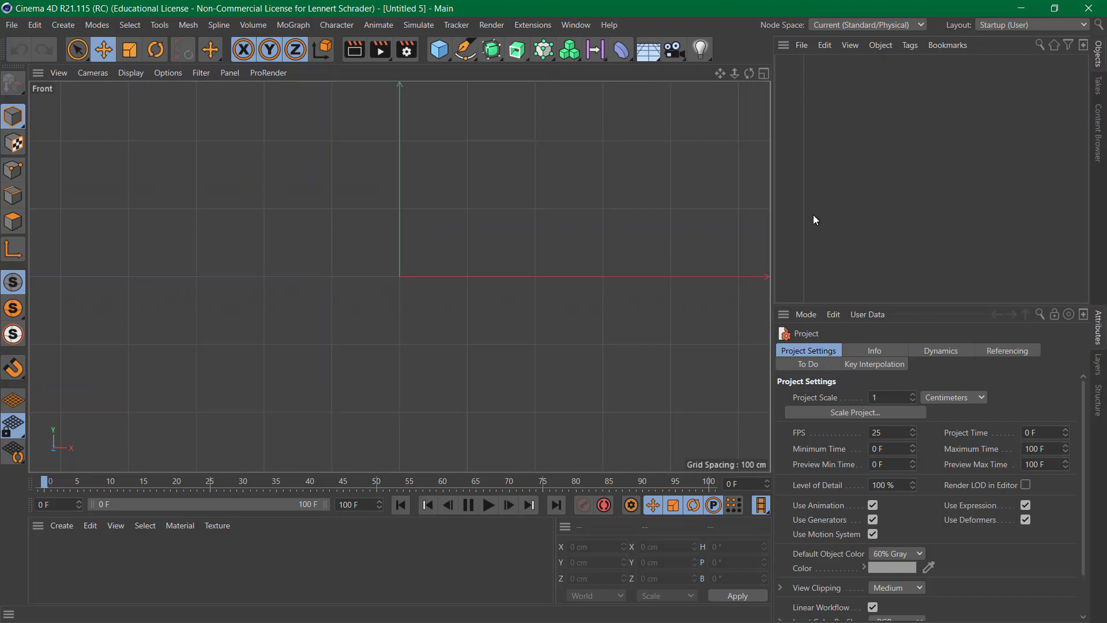
pyautogui.hotkey('shift', 'v')
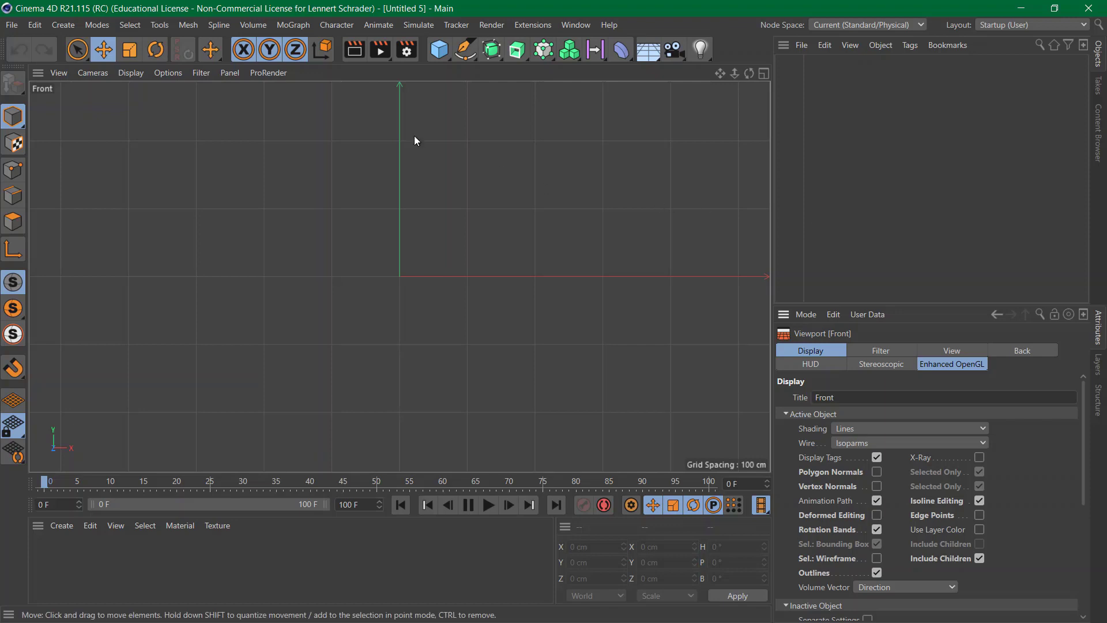
pyautogui.click(171, 74)
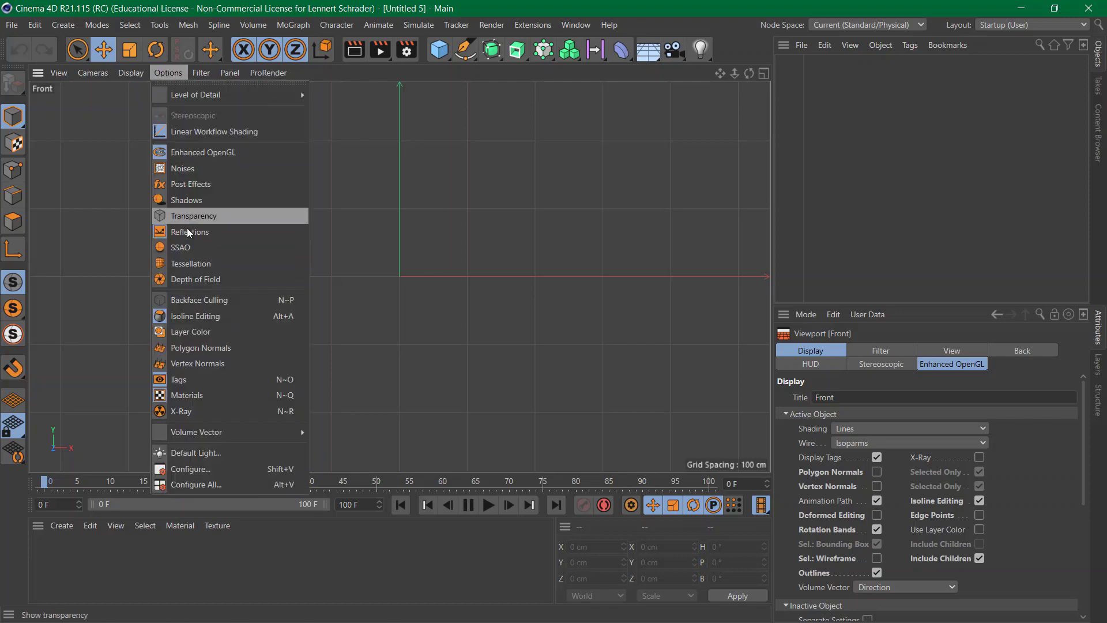
pyautogui.click(240, 470)
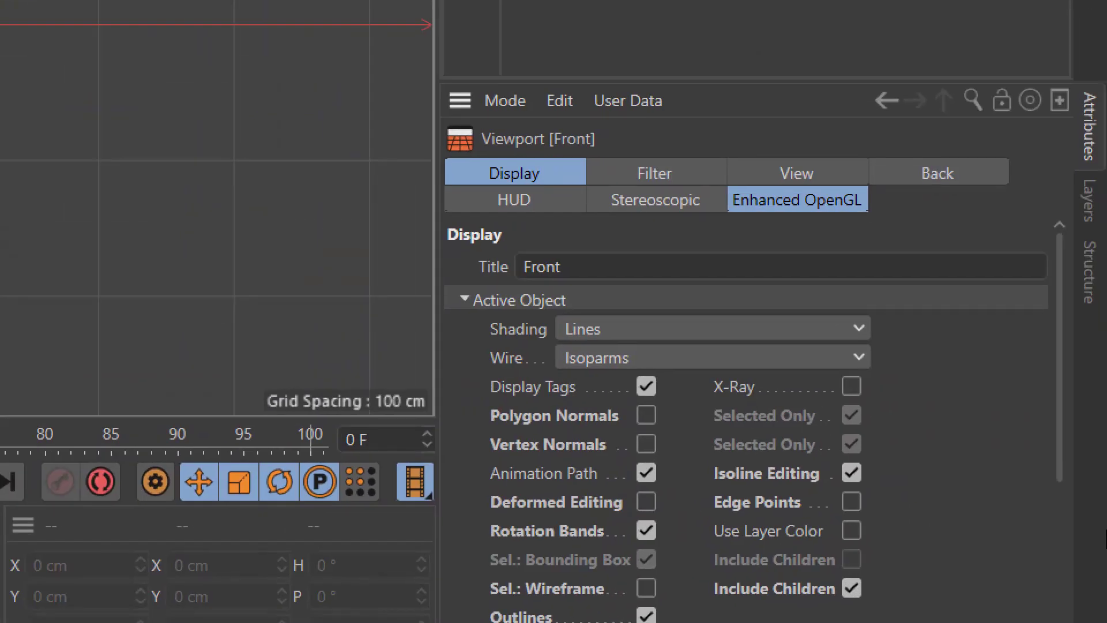
# Load download.jpg from the Desktop as the Front view's background image
pyautogui.click(969, 177)
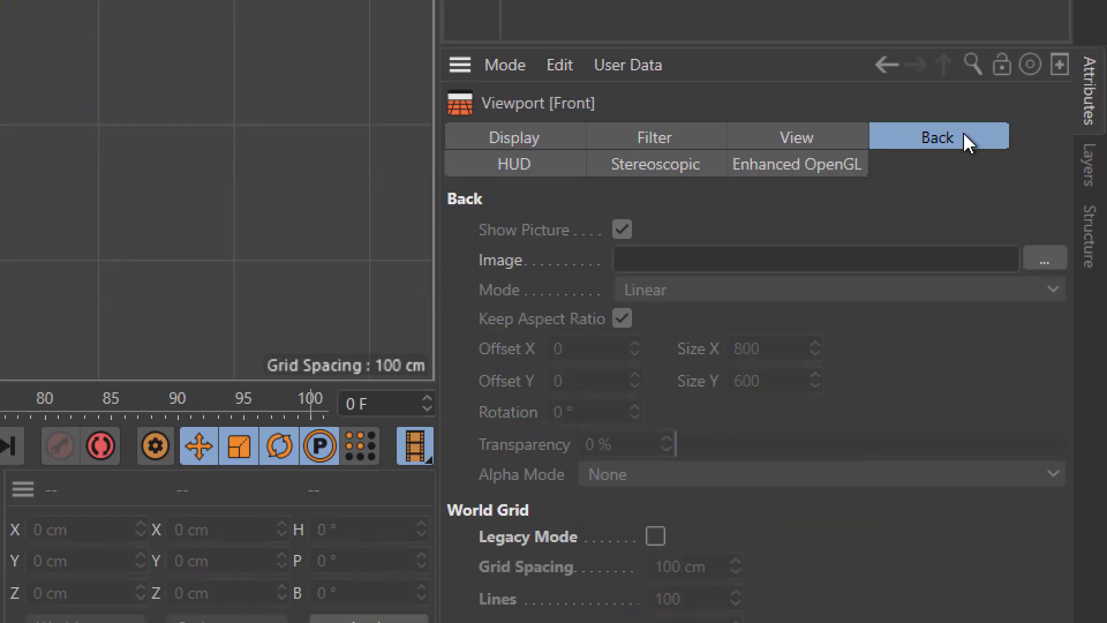
pyautogui.click(1043, 260)
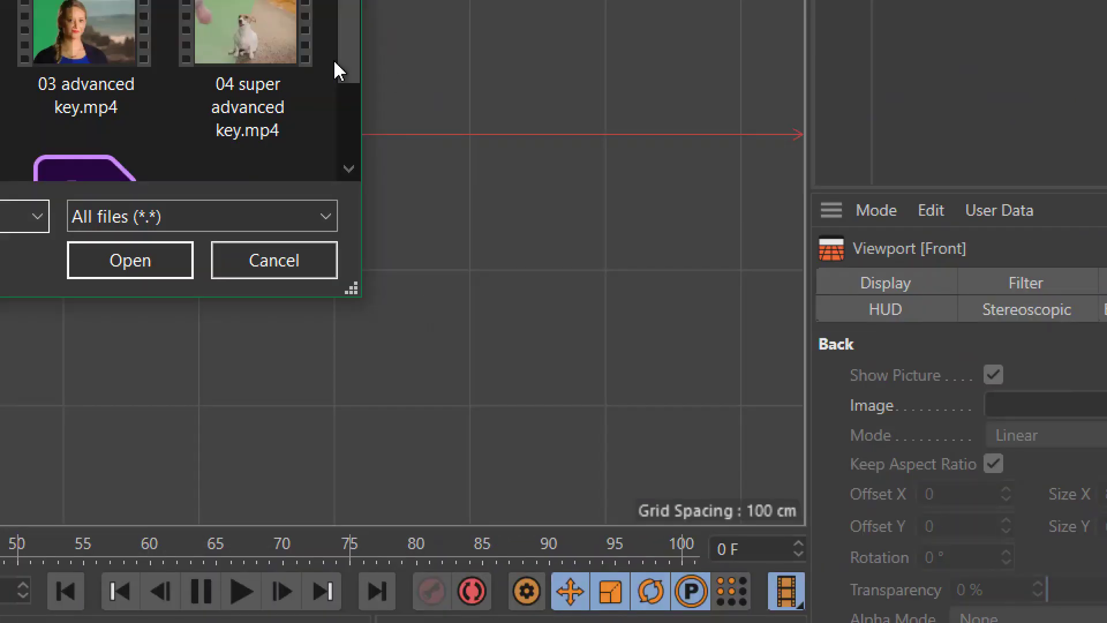
pyautogui.scroll(-3, 113, 52)
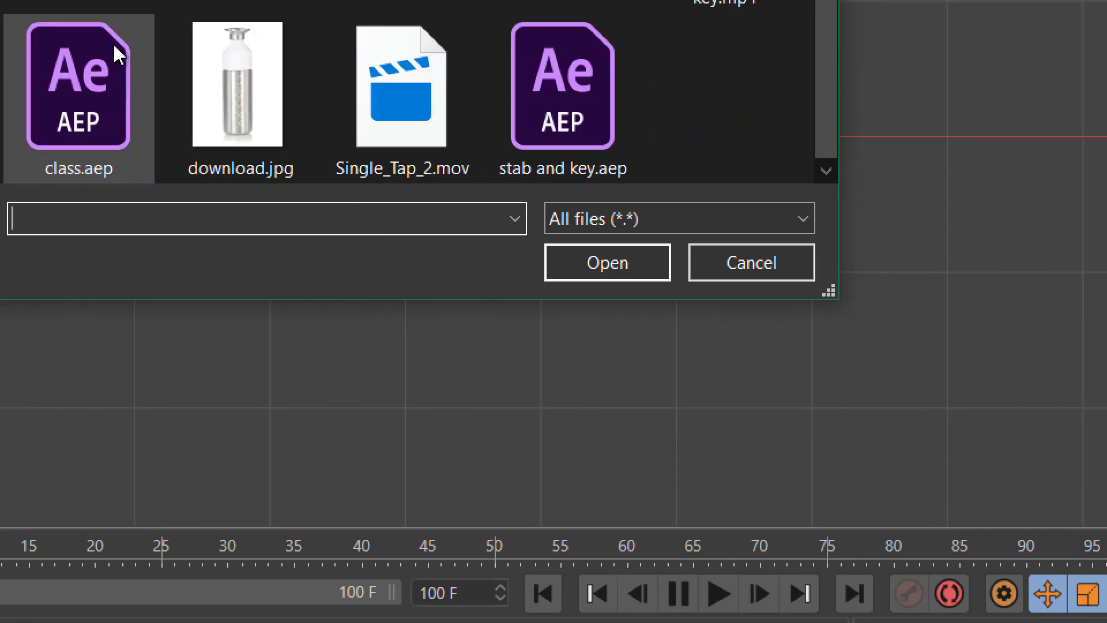
pyautogui.click(200, 95)
pyautogui.click(594, 272)
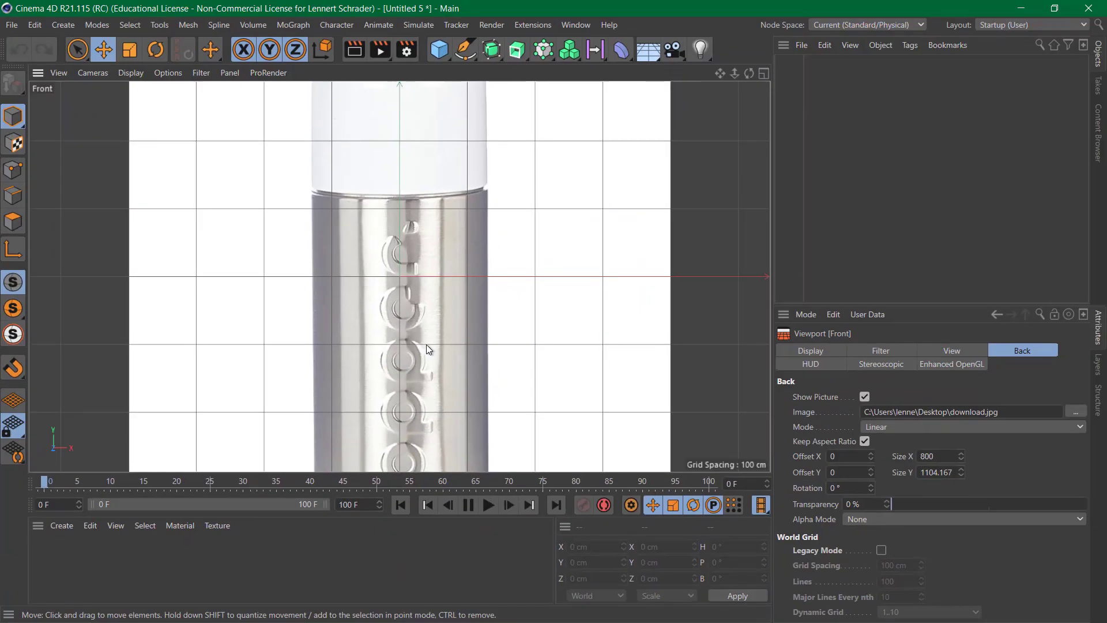
# Set the bottle background image's transparency to 94 %
pyautogui.scroll(-5, 468, 138)
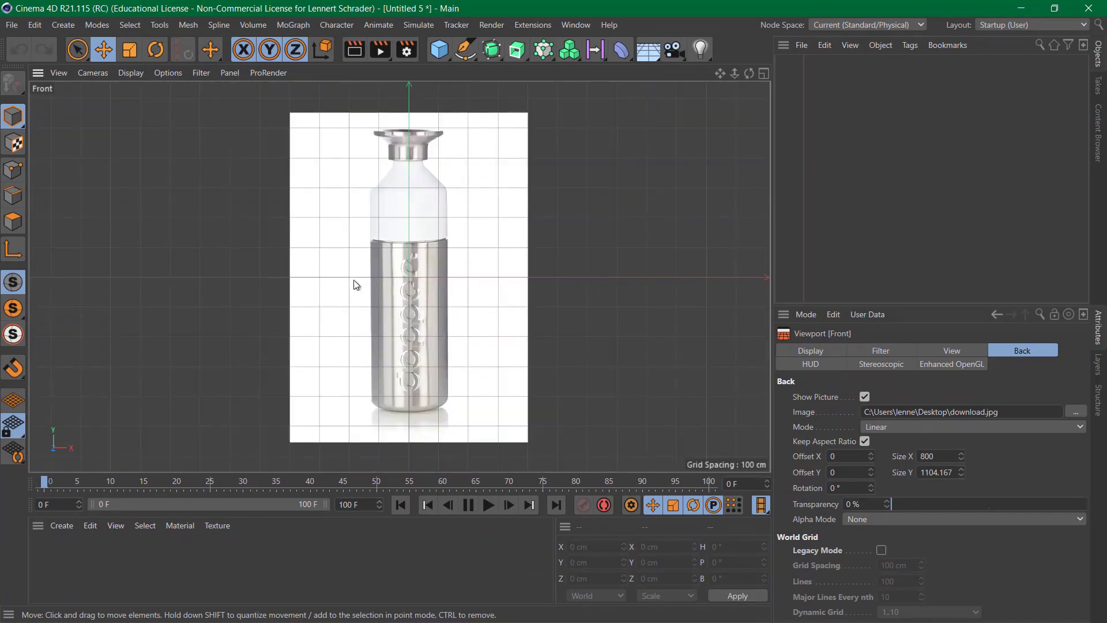
pyautogui.moveTo(904, 504); pyautogui.dragTo(1080, 508)
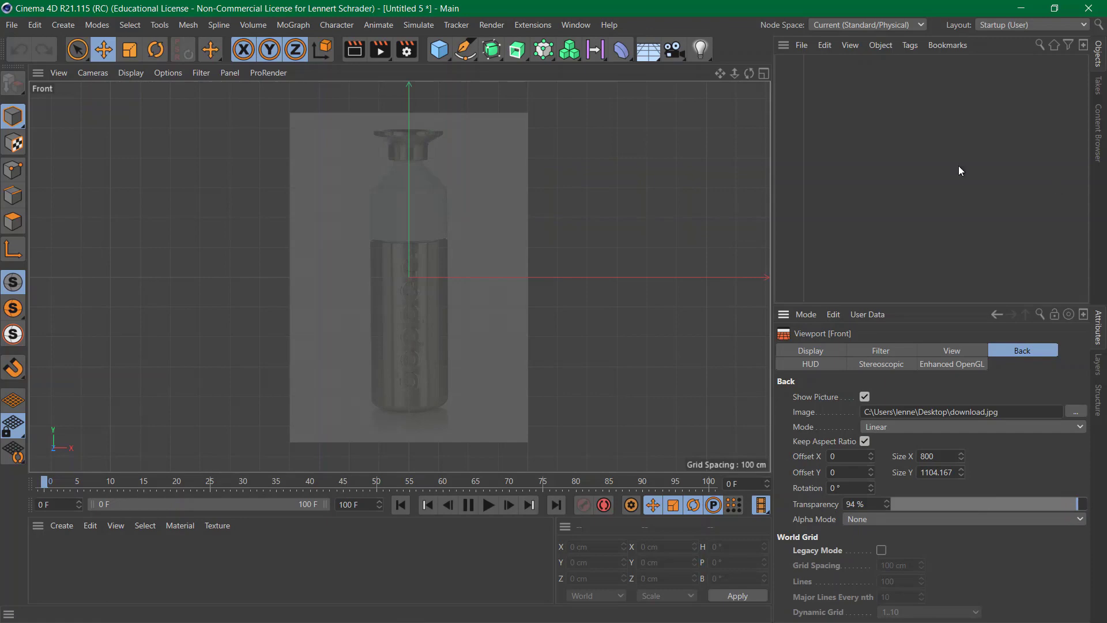
pyautogui.scroll(5, 408, 139)
pyautogui.scroll(4, 545, 137)
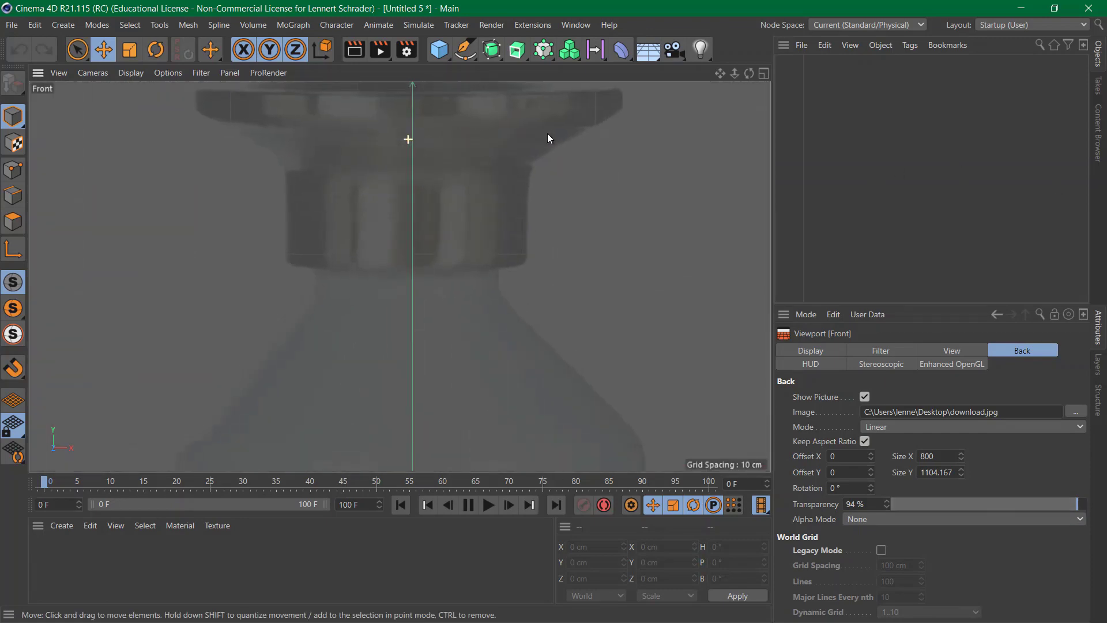
pyautogui.keyDown('alt'); pyautogui.moveTo(502, 203); pyautogui.dragTo(494, 272, button='middle'); pyautogui.keyUp('alt')
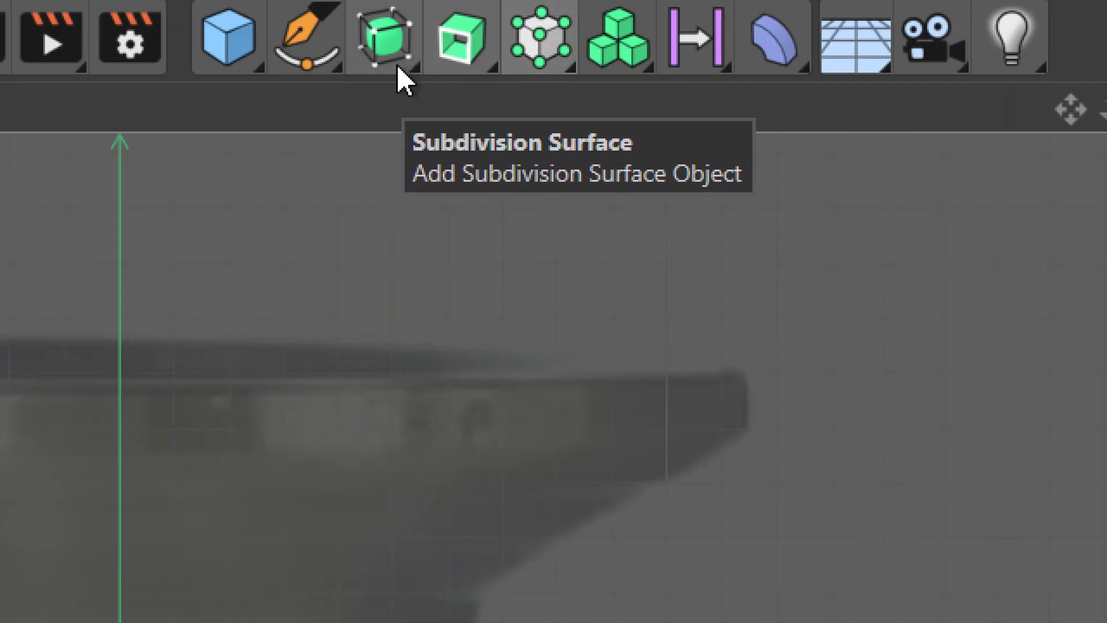
pyautogui.click(490, 52)
pyautogui.moveTo(375, 55); pyautogui.dragTo(381, 129)
pyautogui.click(473, 17)
pyautogui.moveTo(474, 17); pyautogui.dragTo(644, 203)
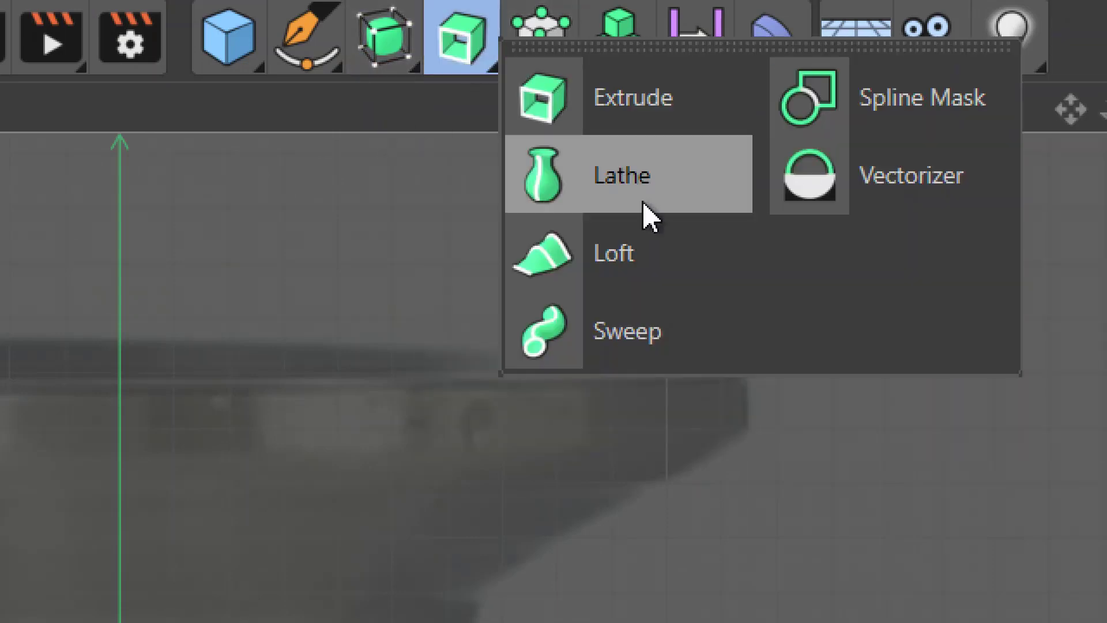
pyautogui.moveTo(644, 203); pyautogui.dragTo(257, 202)
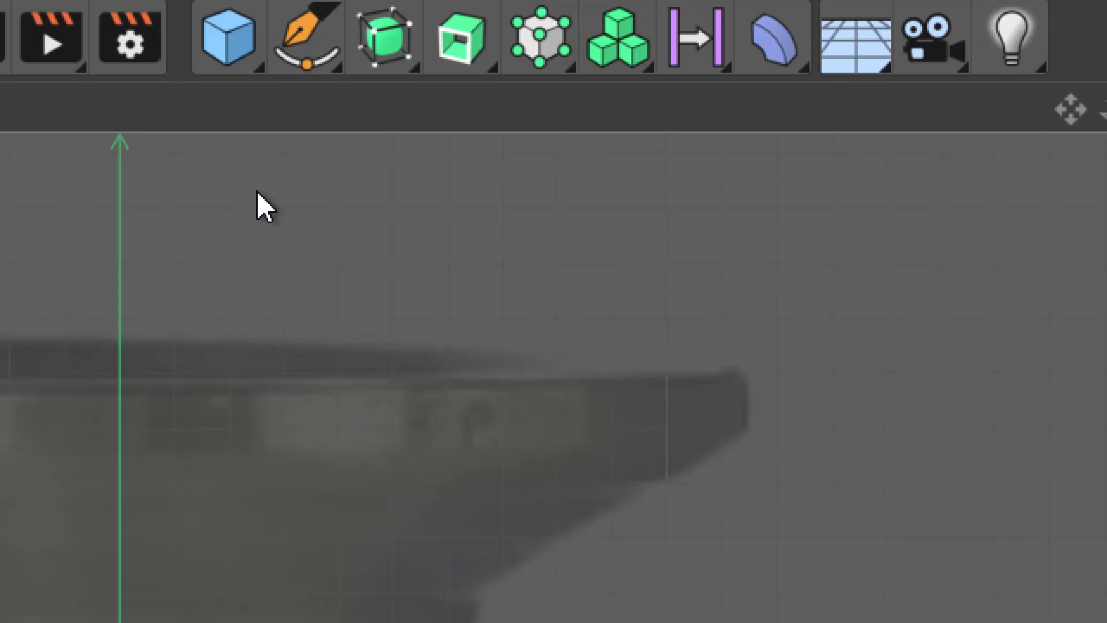
# Activate the Spline Pen with its type set to B-Spline for tracing the reference part in the front view
pyautogui.scroll(-3, 444, 490)
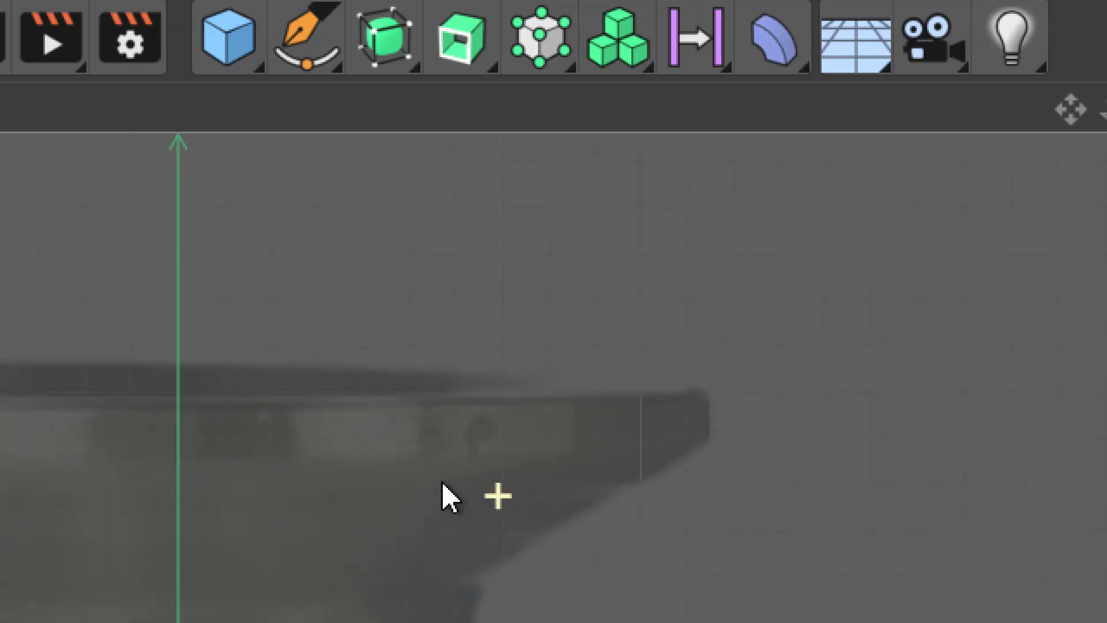
pyautogui.moveTo(408, 502); pyautogui.dragTo(476, 275, button='middle')
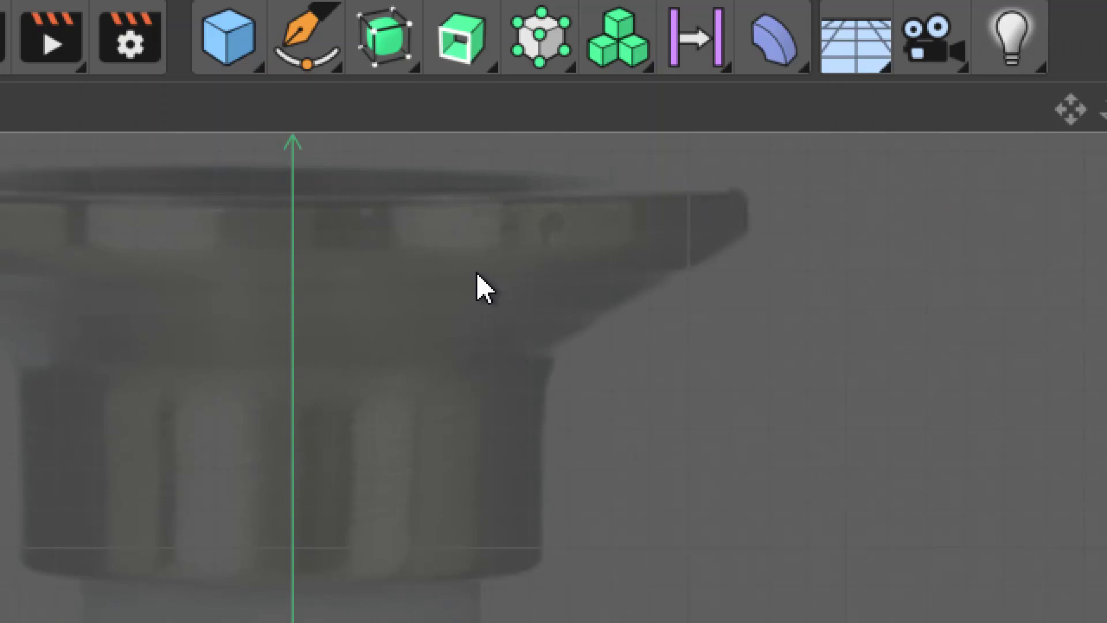
pyautogui.click(456, 58)
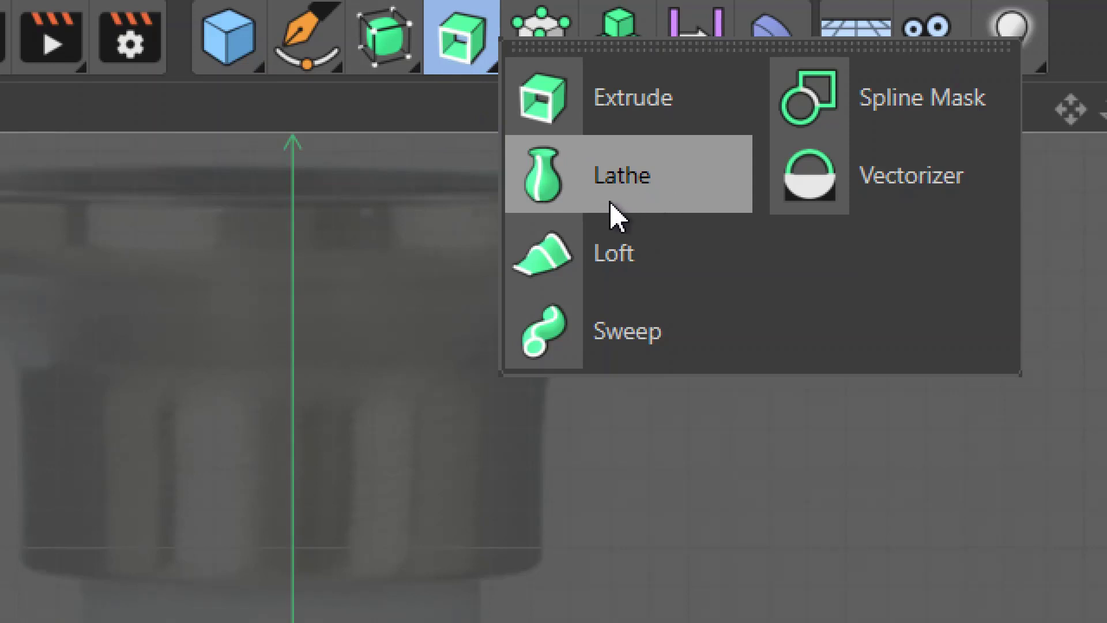
pyautogui.click(311, 38)
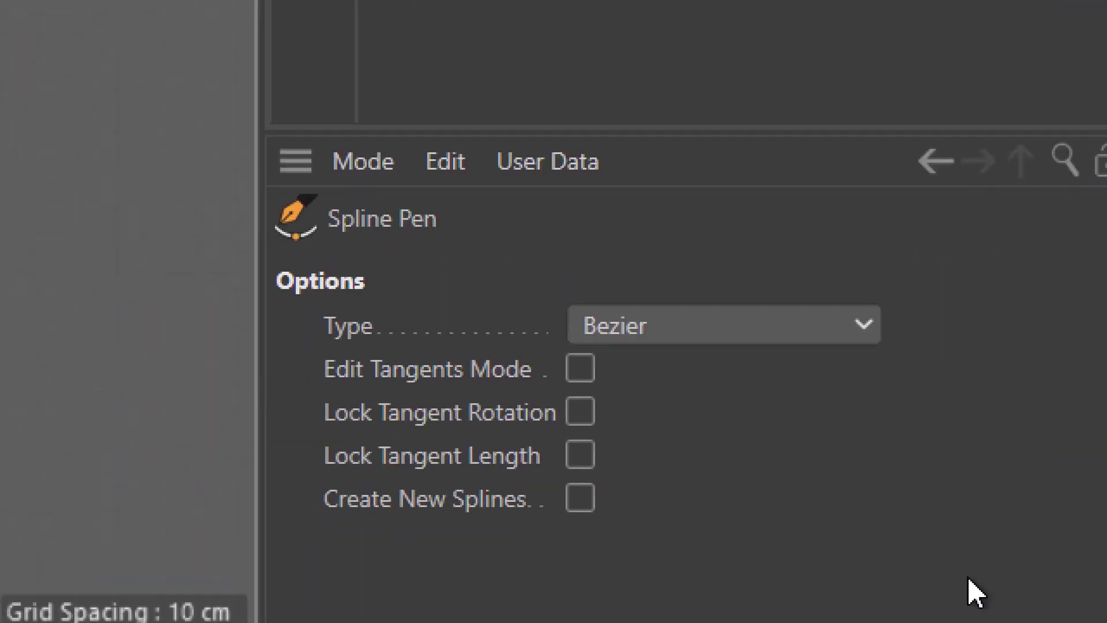
pyautogui.click(705, 340)
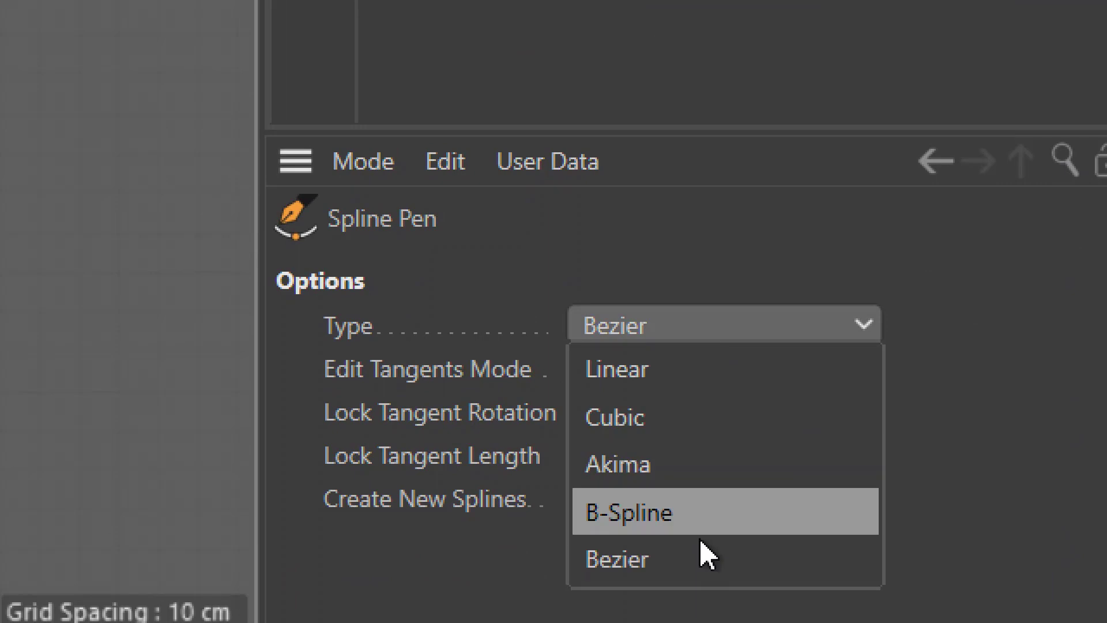
pyautogui.click(704, 527)
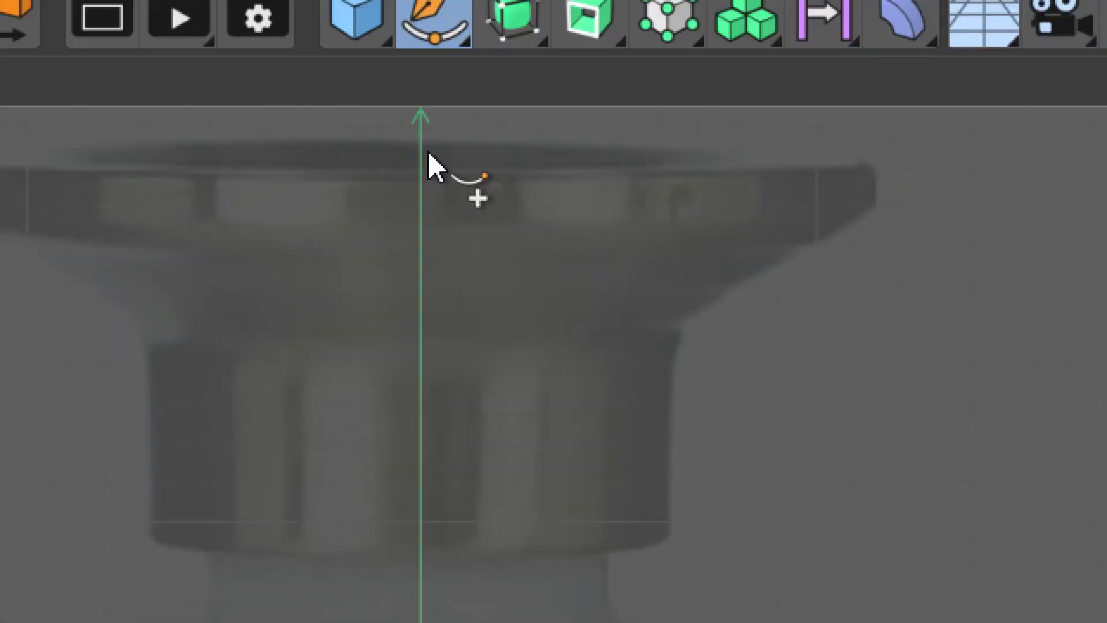
# Trace the top edge from the centre axis outward, the rounded rim and the slanted underside down to the neck
pyautogui.click(414, 168)
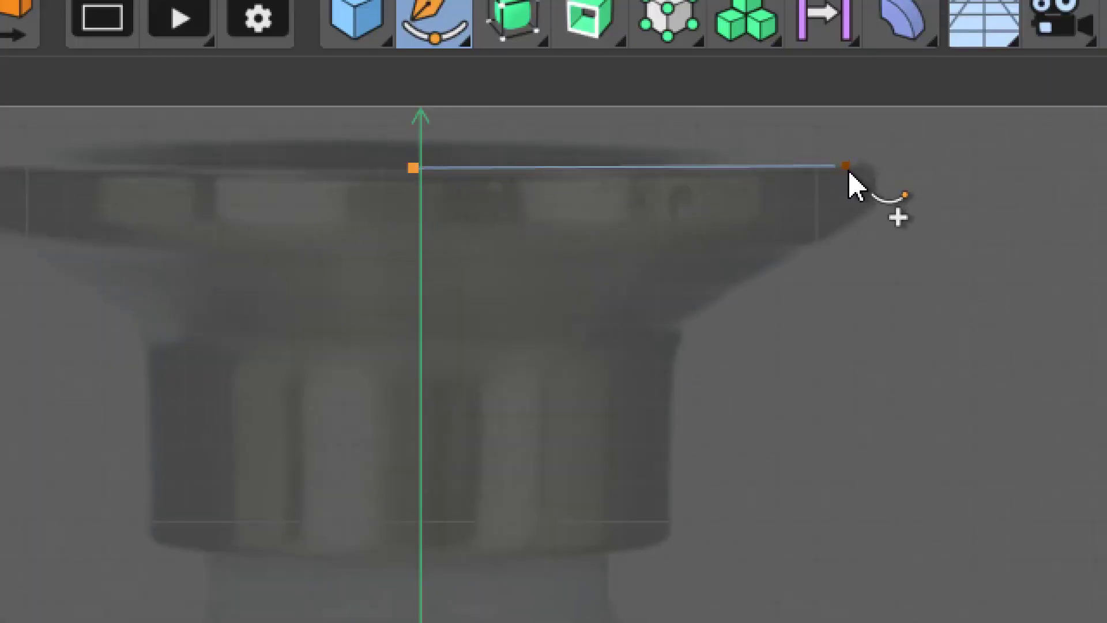
pyautogui.click(846, 168)
pyautogui.keyDown('alt'); pyautogui.moveTo(846, 171); pyautogui.dragTo(1099, 178, button='right'); pyautogui.keyUp('alt')
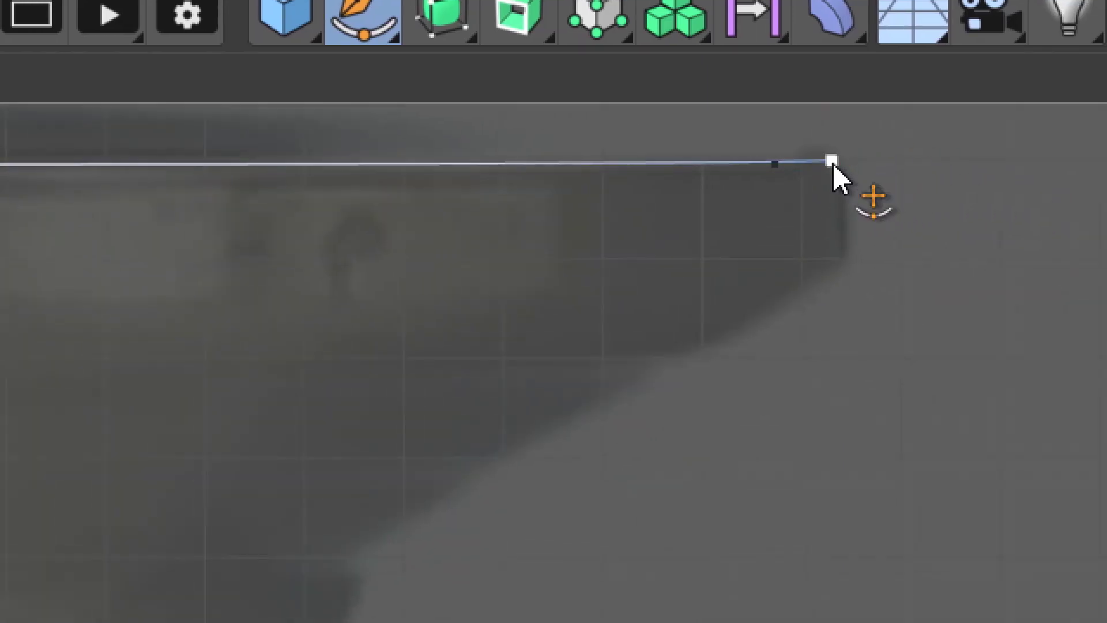
pyautogui.moveTo(838, 200); pyautogui.dragTo(843, 248)
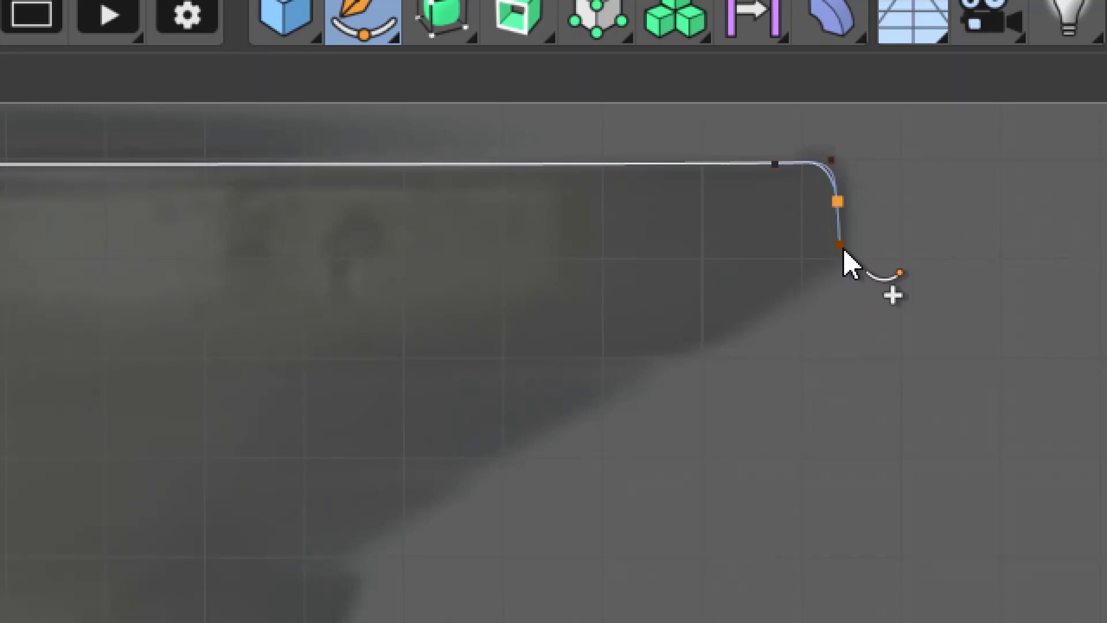
pyautogui.moveTo(844, 252); pyautogui.dragTo(846, 272)
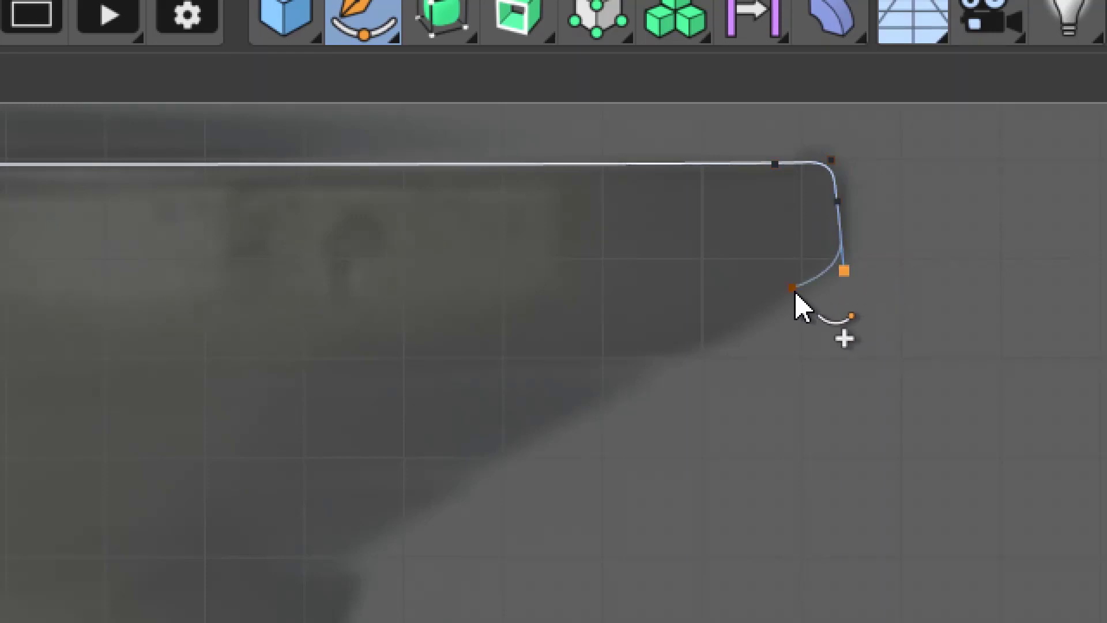
pyautogui.click(778, 309)
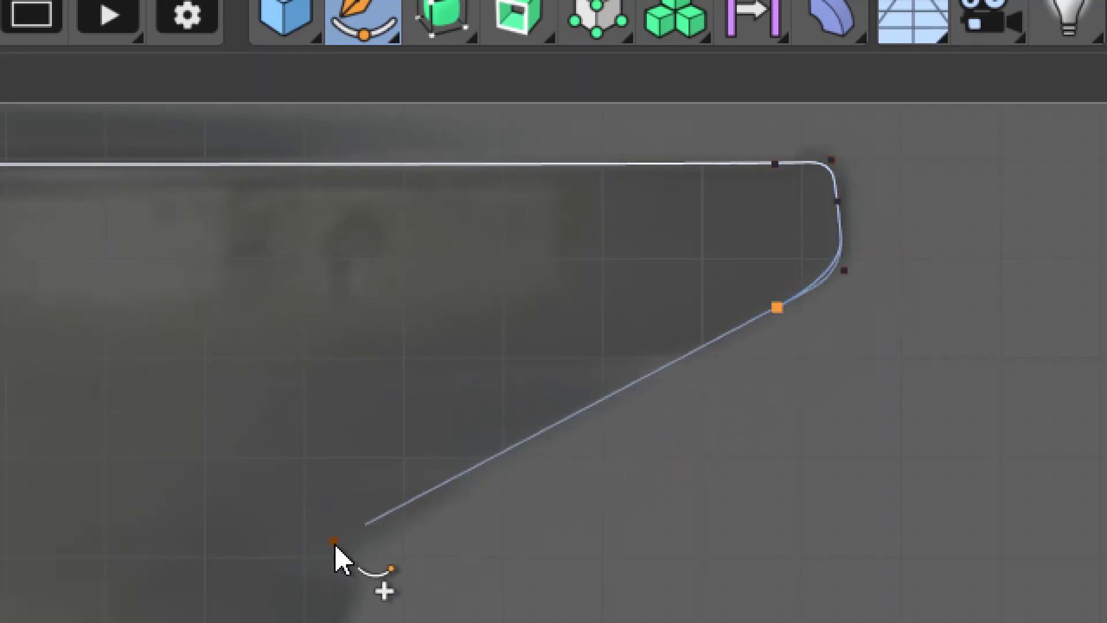
pyautogui.click(377, 542)
pyautogui.click(368, 548)
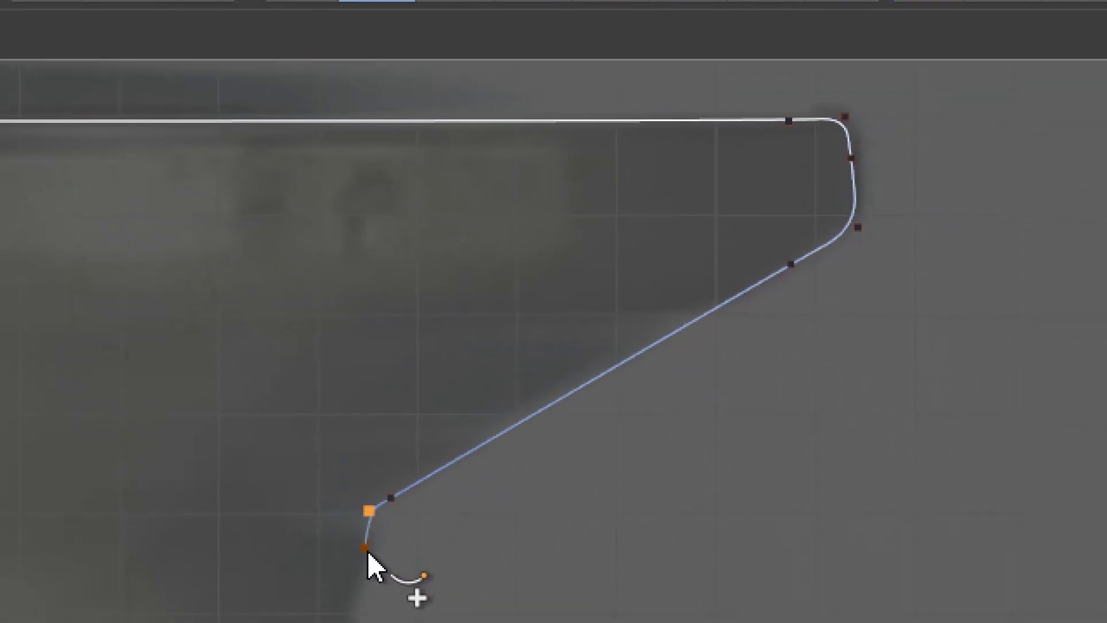
# Continue the profile down the side wall, round the lower corner, end it on the centre axis and finish the spline
pyautogui.click(364, 589)
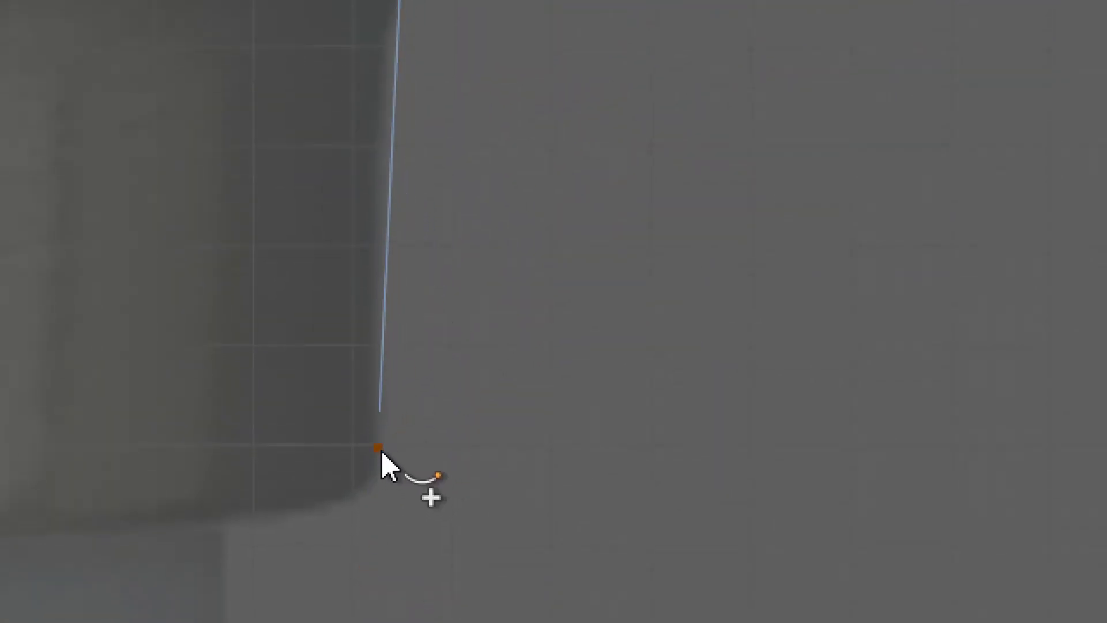
pyautogui.click(381, 450)
pyautogui.click(376, 476)
pyautogui.click(335, 478)
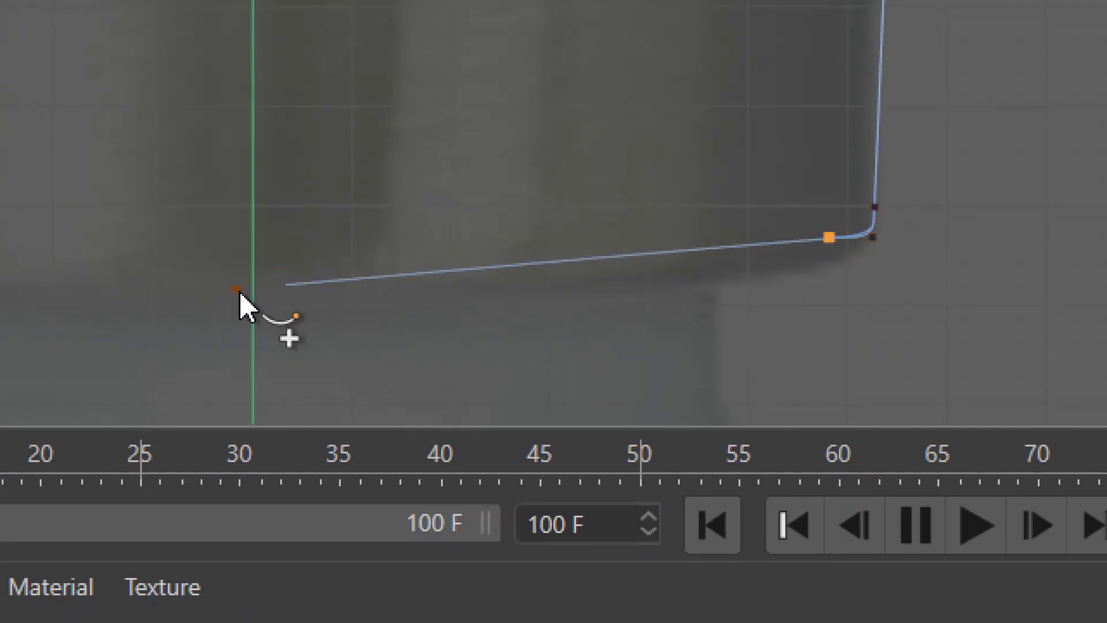
pyautogui.click(254, 244)
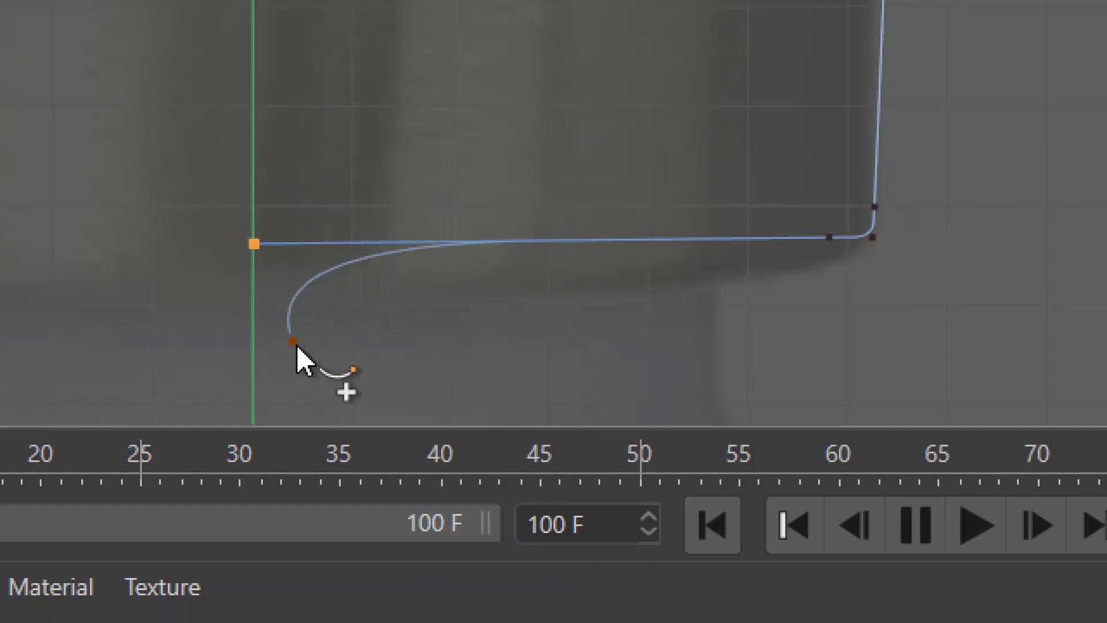
pyautogui.press('Escape')
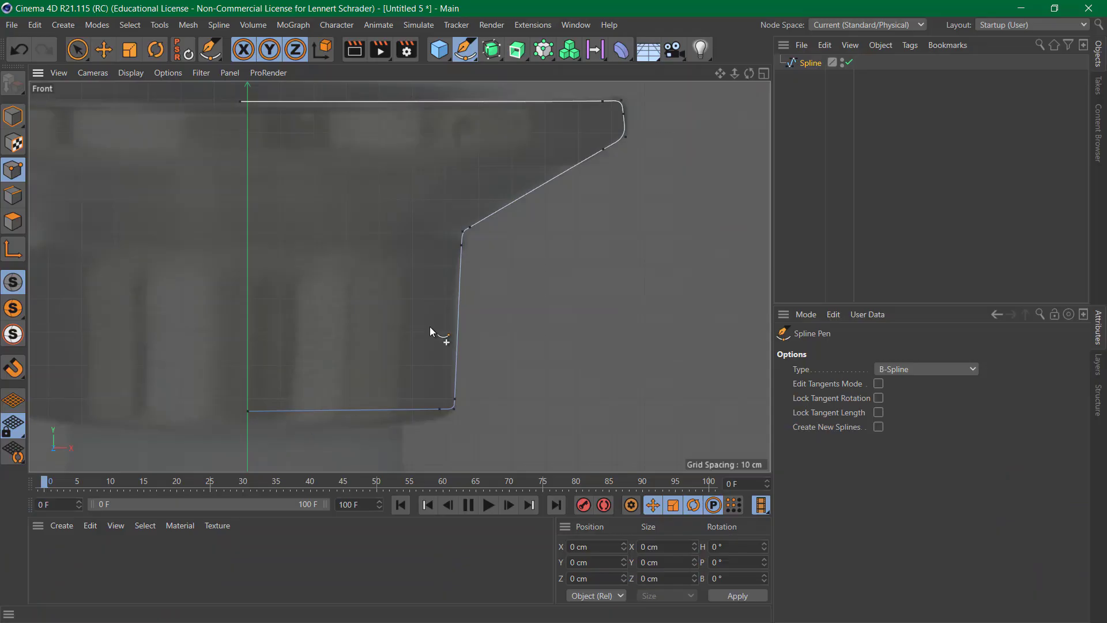
# Move the spline's start point up onto the centre axis and shift the point just inside the rim slightly inward and down
pyautogui.keyDown('alt'); pyautogui.moveTo(512, 253); pyautogui.dragTo(571, 278, button='middle'); pyautogui.keyUp('alt')
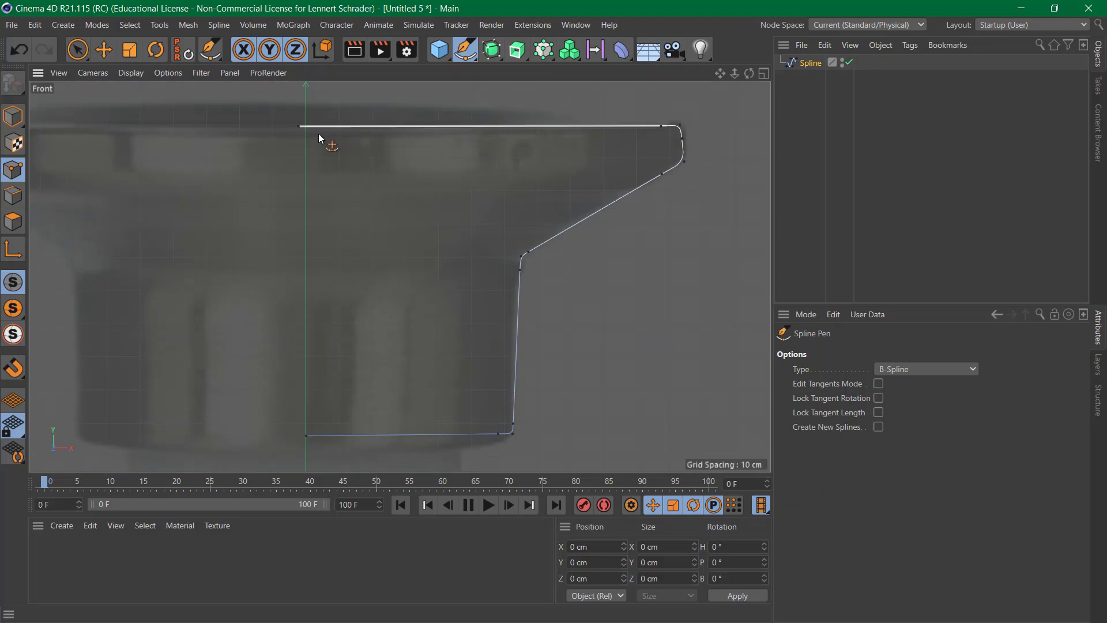
pyautogui.moveTo(300, 126); pyautogui.dragTo(308, 108)
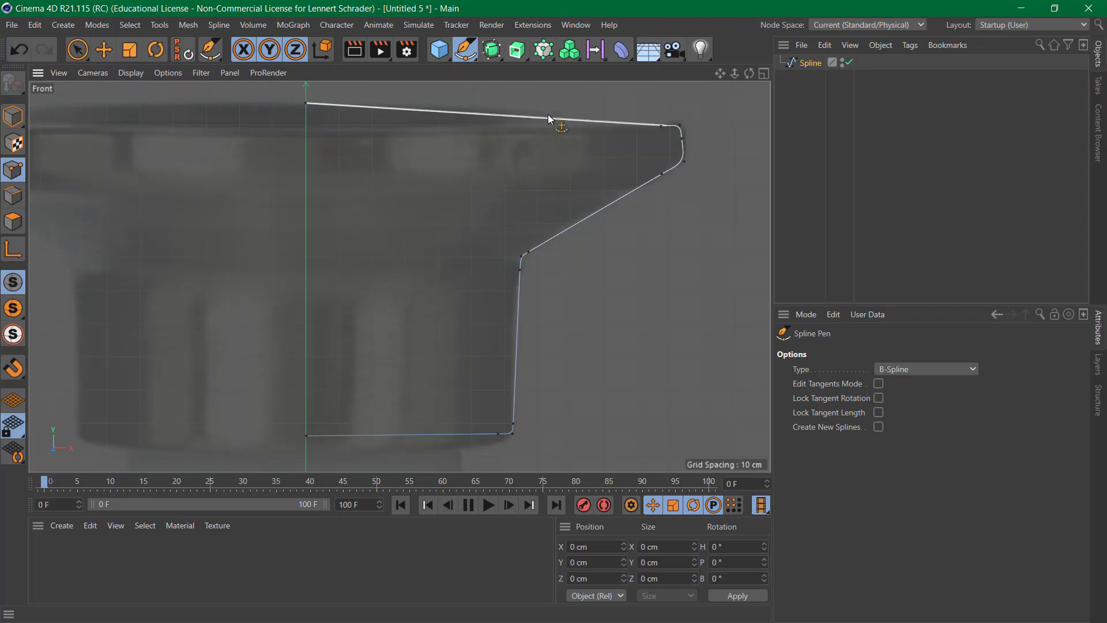
pyautogui.moveTo(658, 136); pyautogui.dragTo(652, 138)
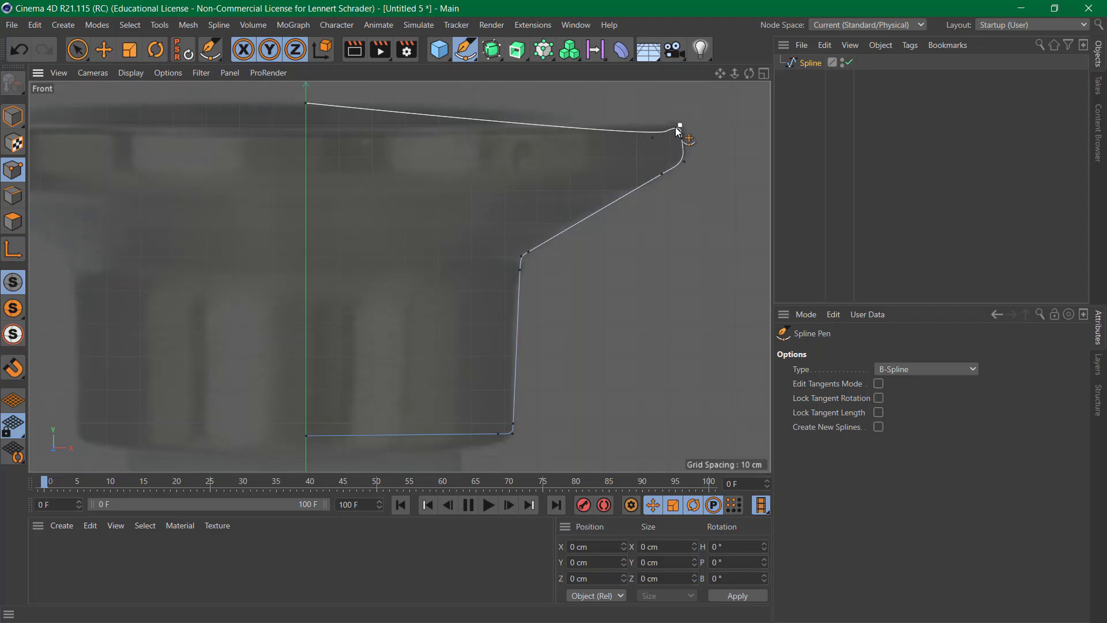
# Create a new project, add a Landscape object and disable its Borders At Sea Level option
pyautogui.hotkey('ctrl', 'n')
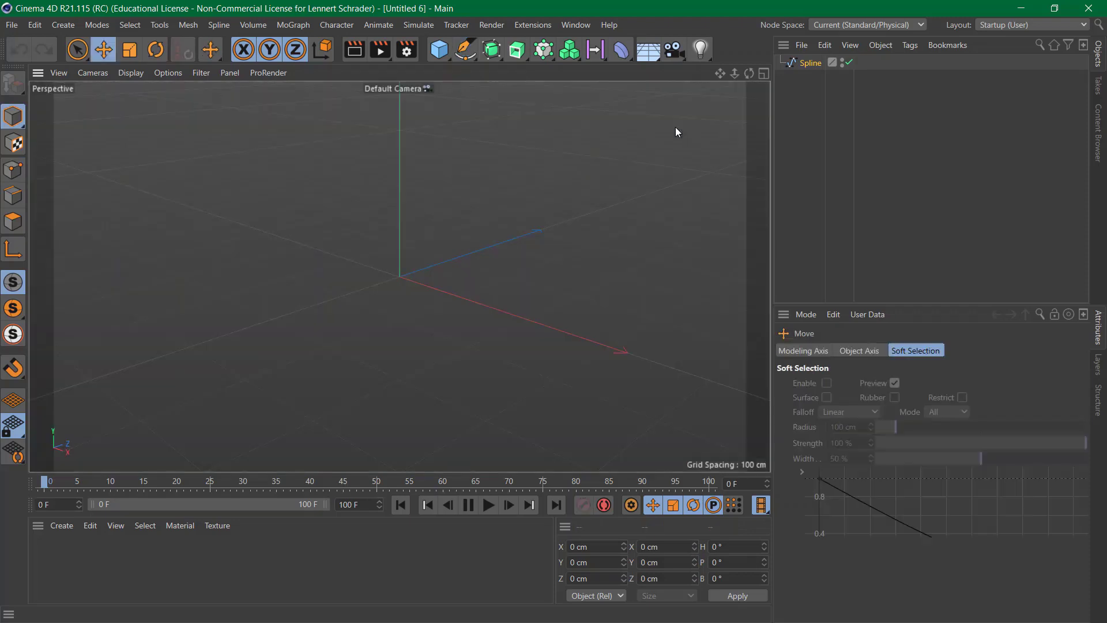
pyautogui.click(440, 45)
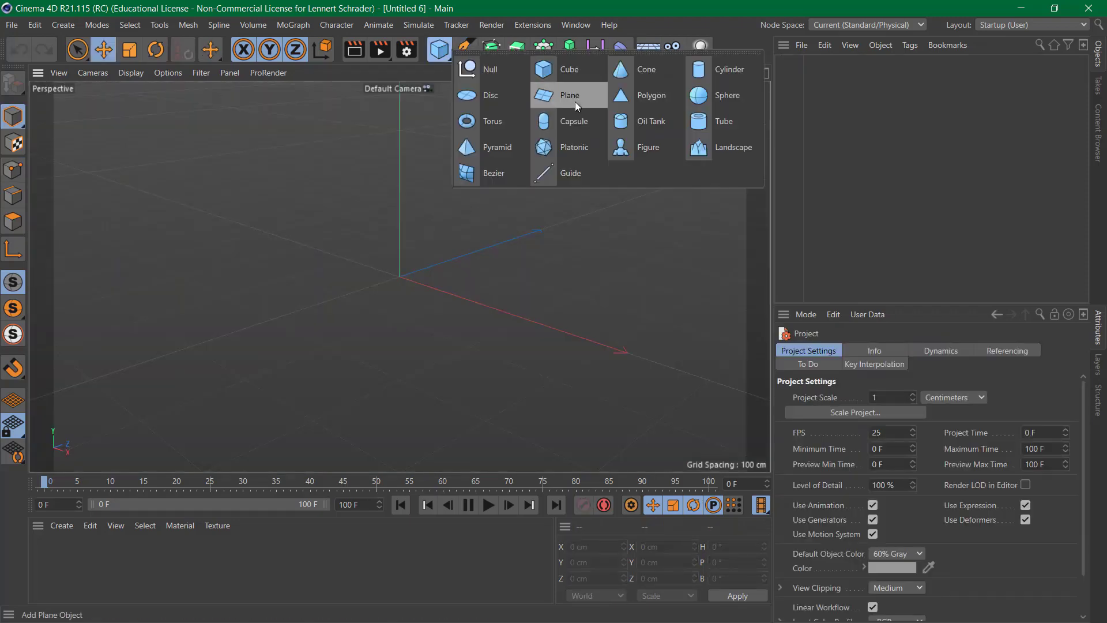
pyautogui.click(708, 147)
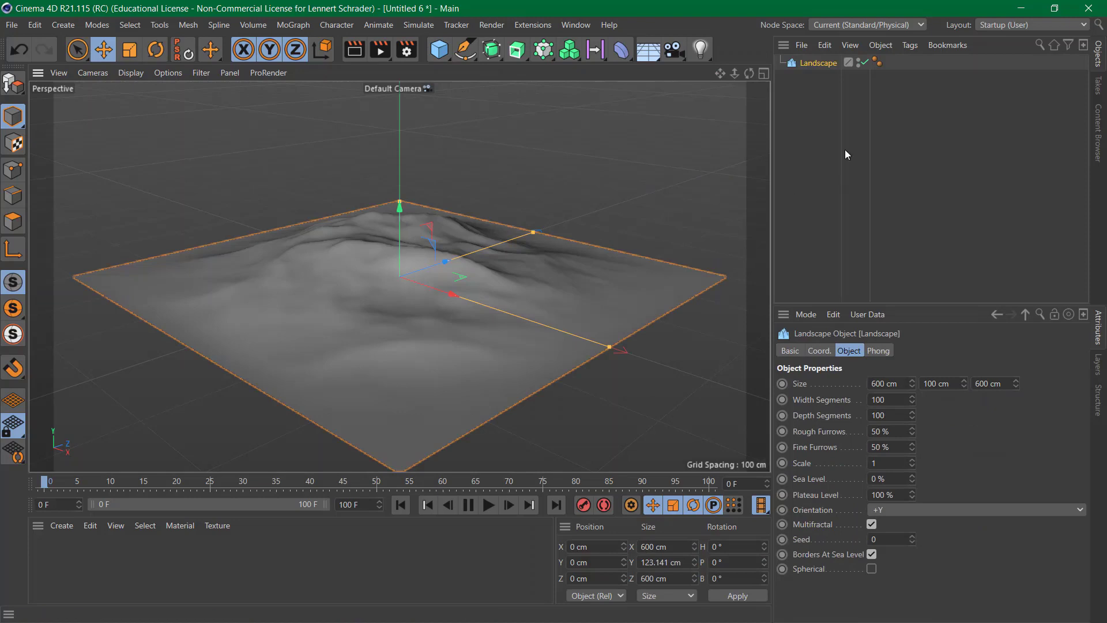
pyautogui.click(870, 555)
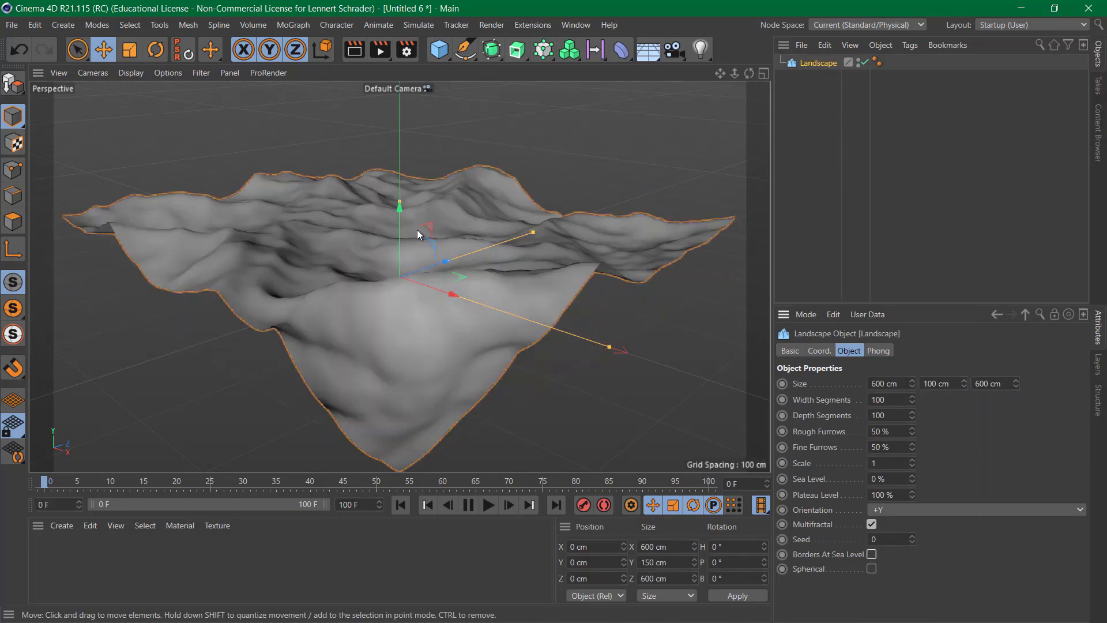
pyautogui.keyDown('alt'); pyautogui.moveTo(417, 229); pyautogui.dragTo(480, 220); pyautogui.keyUp('alt')
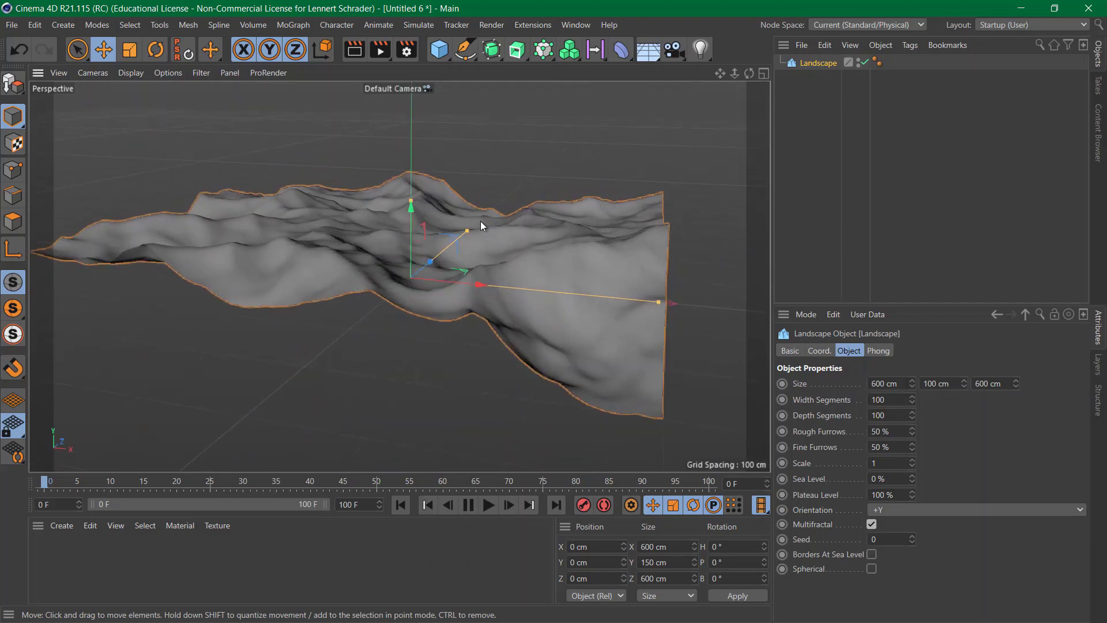
# Make the landscape editable and scale it completely flat along Y to 0 cm
pyautogui.press('c')
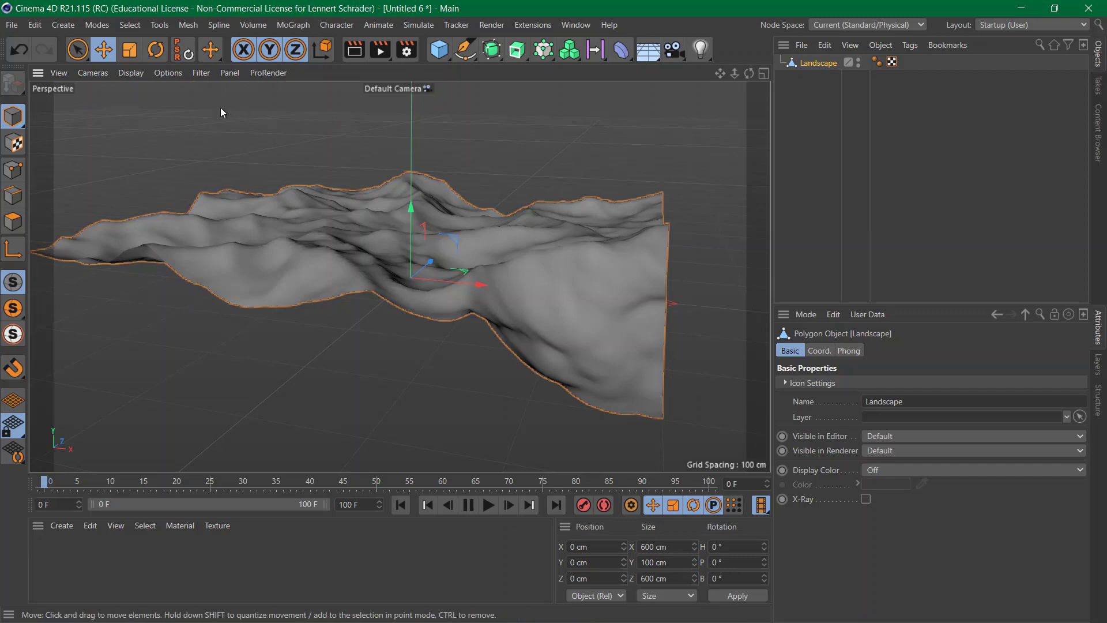
pyautogui.click(129, 52)
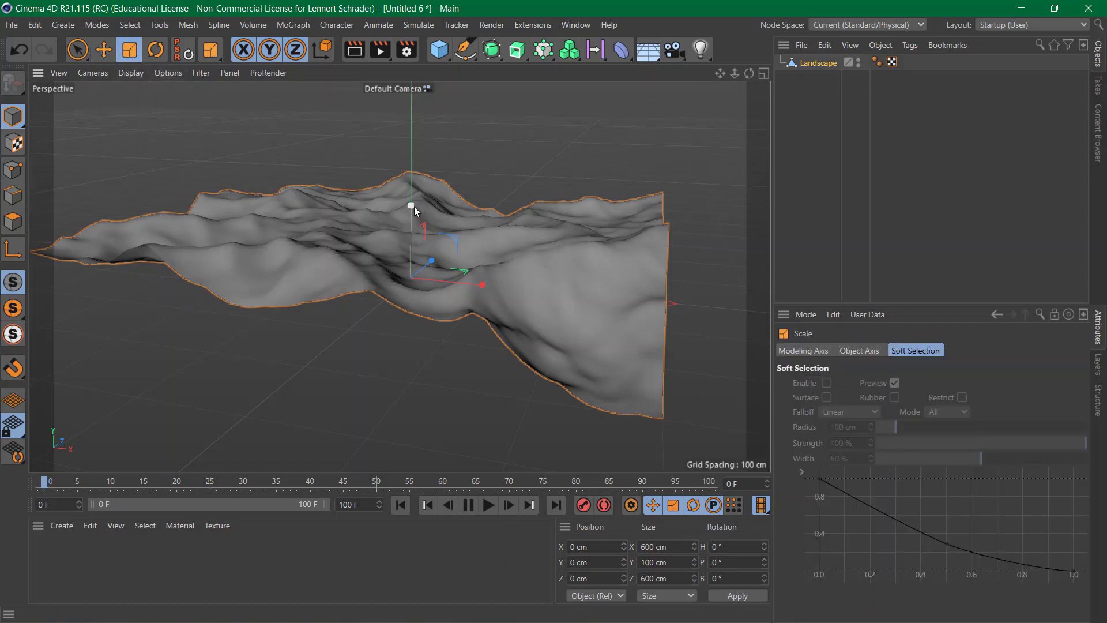
pyautogui.moveTo(412, 205); pyautogui.dragTo(410, 281)
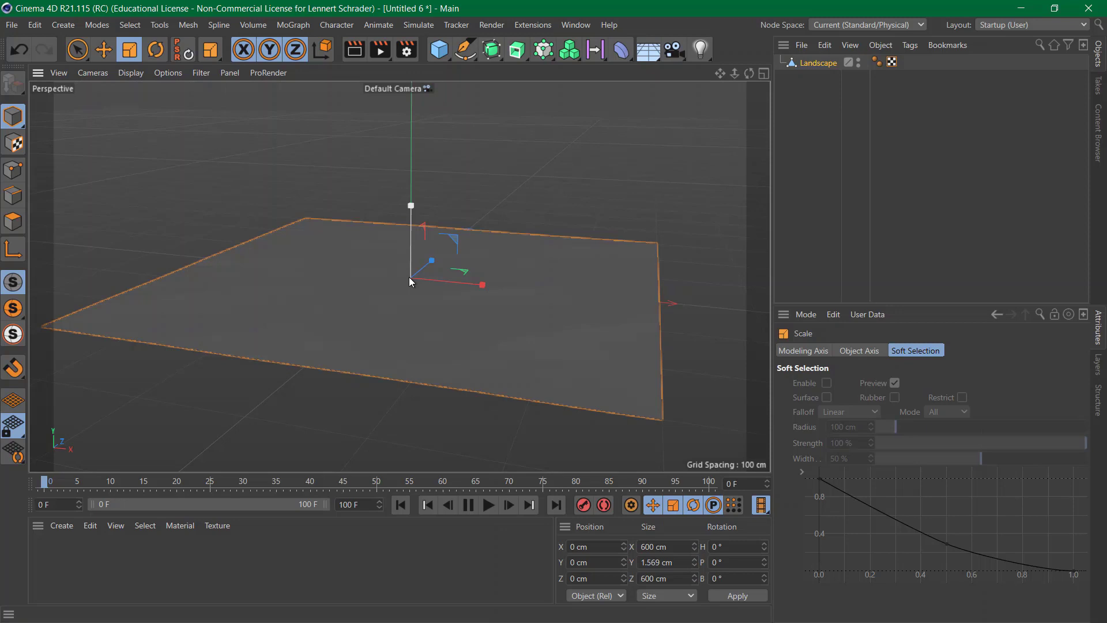
pyautogui.moveTo(413, 203); pyautogui.dragTo(401, 314)
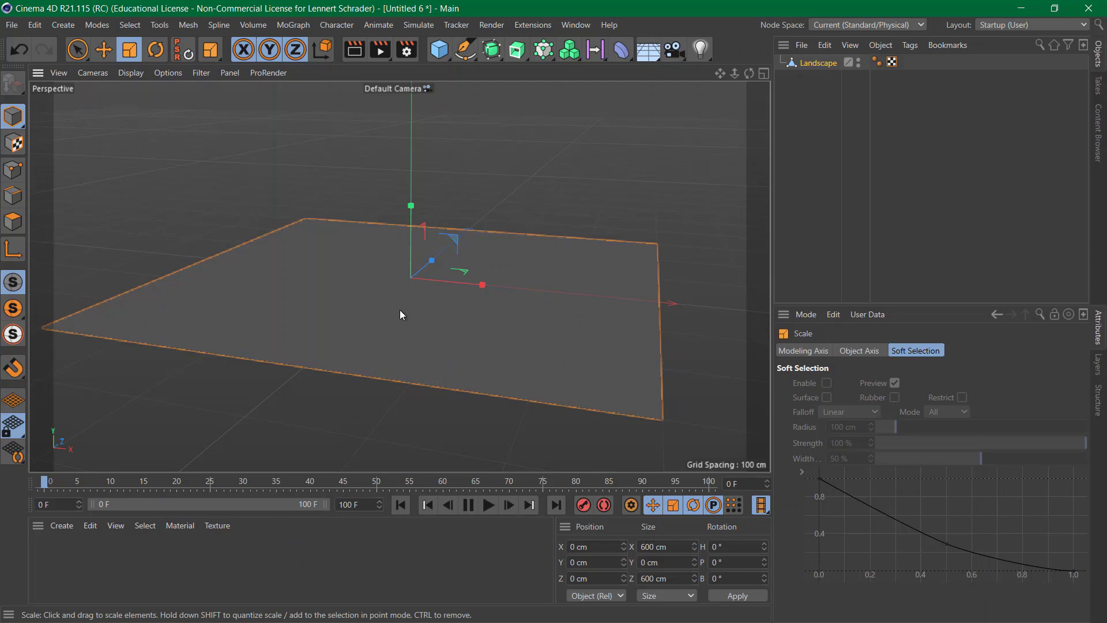
# Switch to the Untitled 5 project and select the three points along the profile's top edge with Live Selection
pyautogui.press('v')
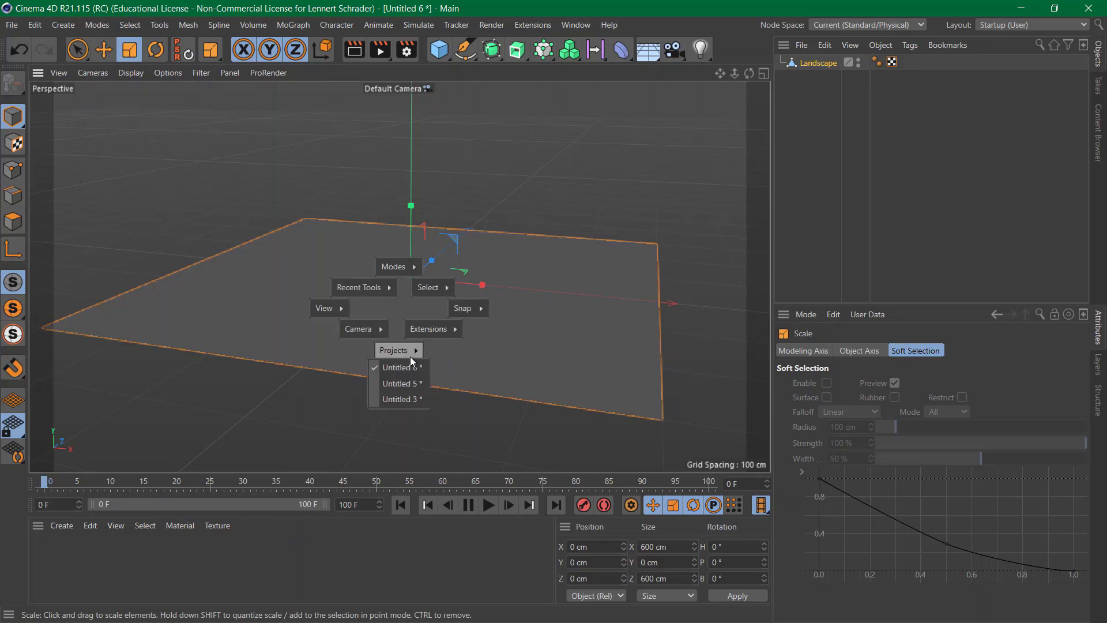
pyautogui.click(413, 389)
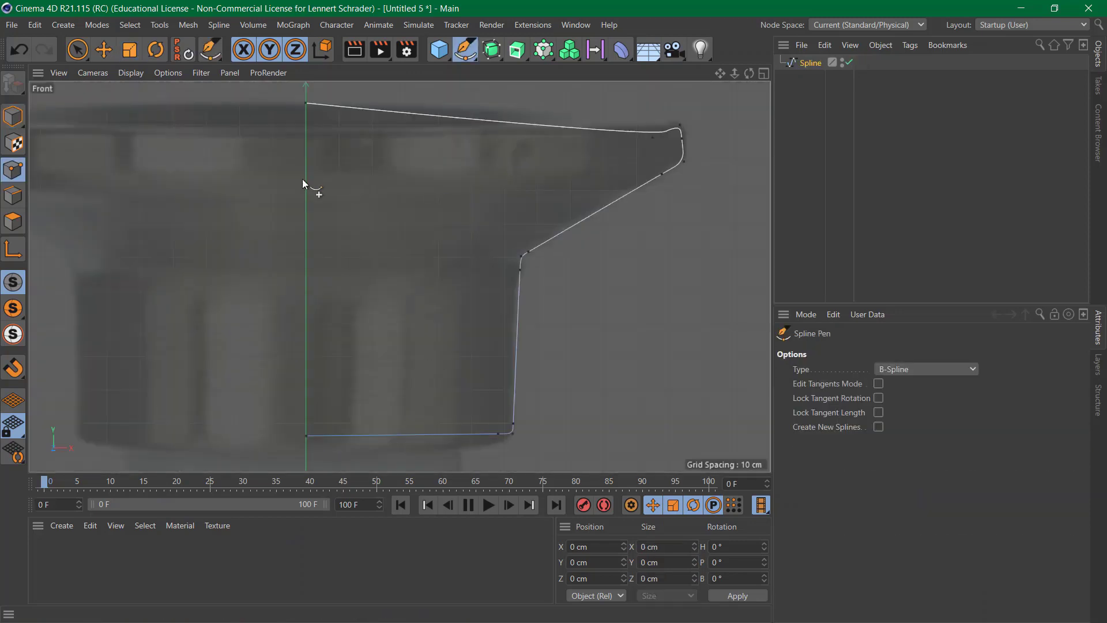
pyautogui.click(77, 49)
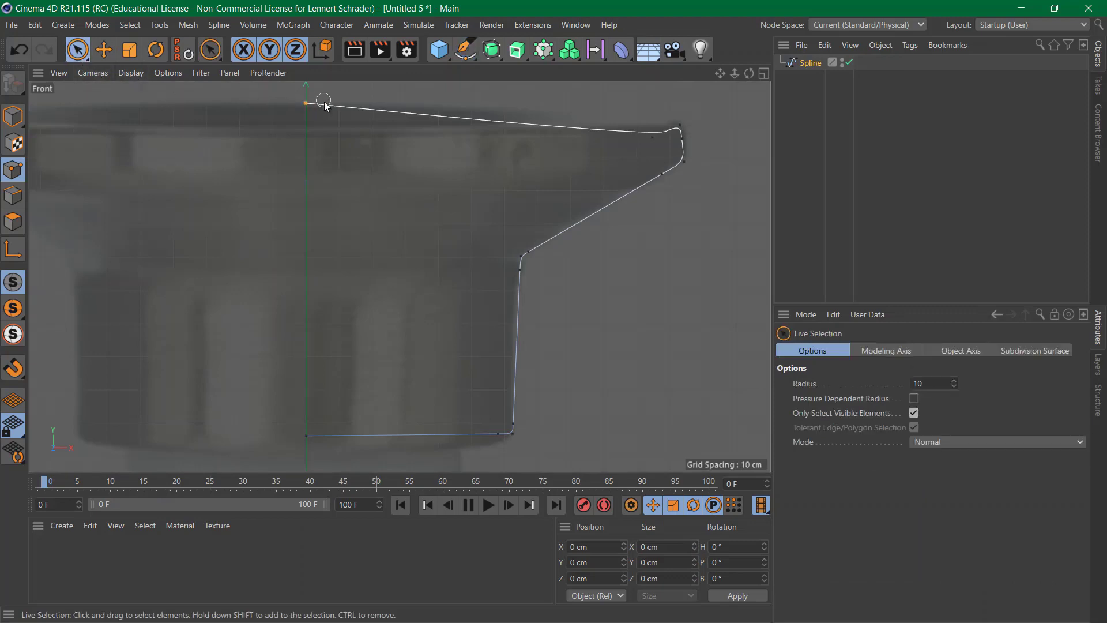
pyautogui.moveTo(324, 105); pyautogui.dragTo(684, 121)
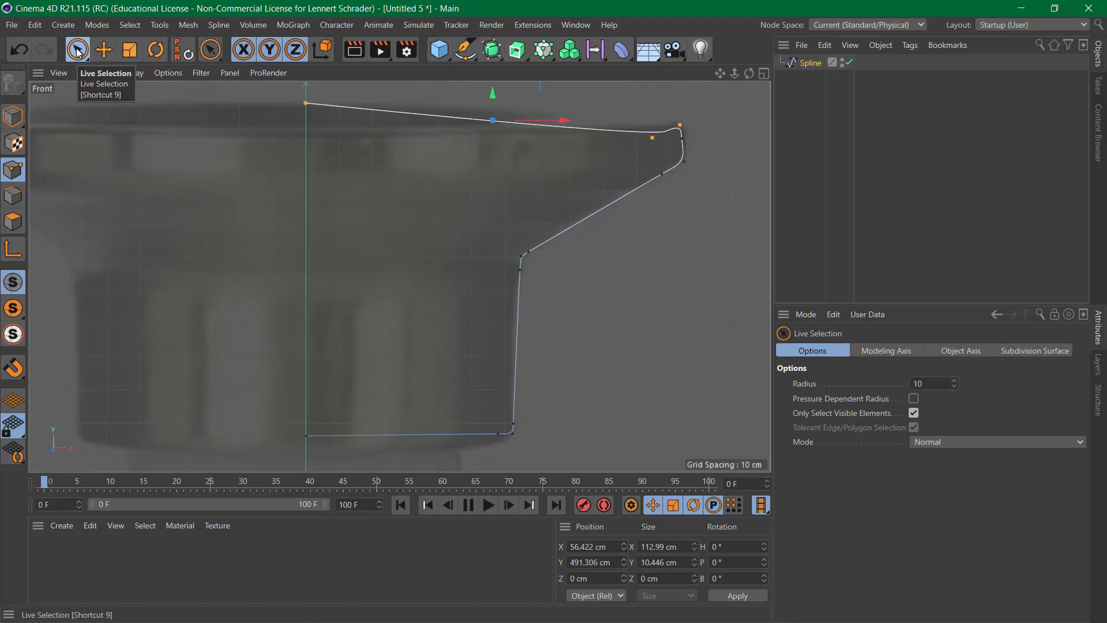
pyautogui.click(118, 137)
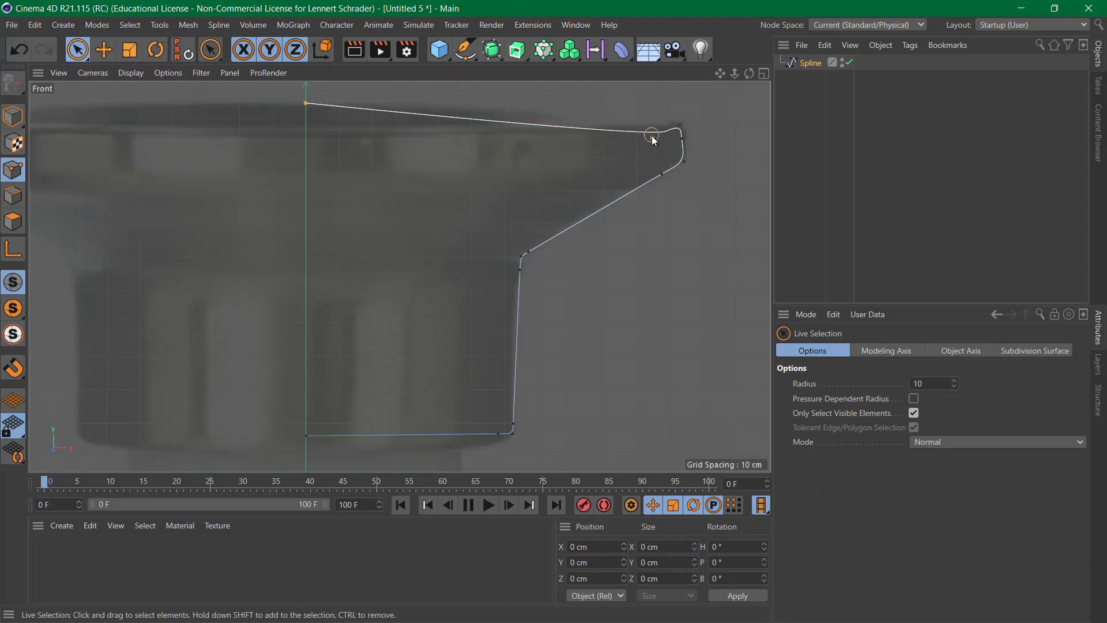
pyautogui.moveTo(653, 140); pyautogui.dragTo(693, 122)
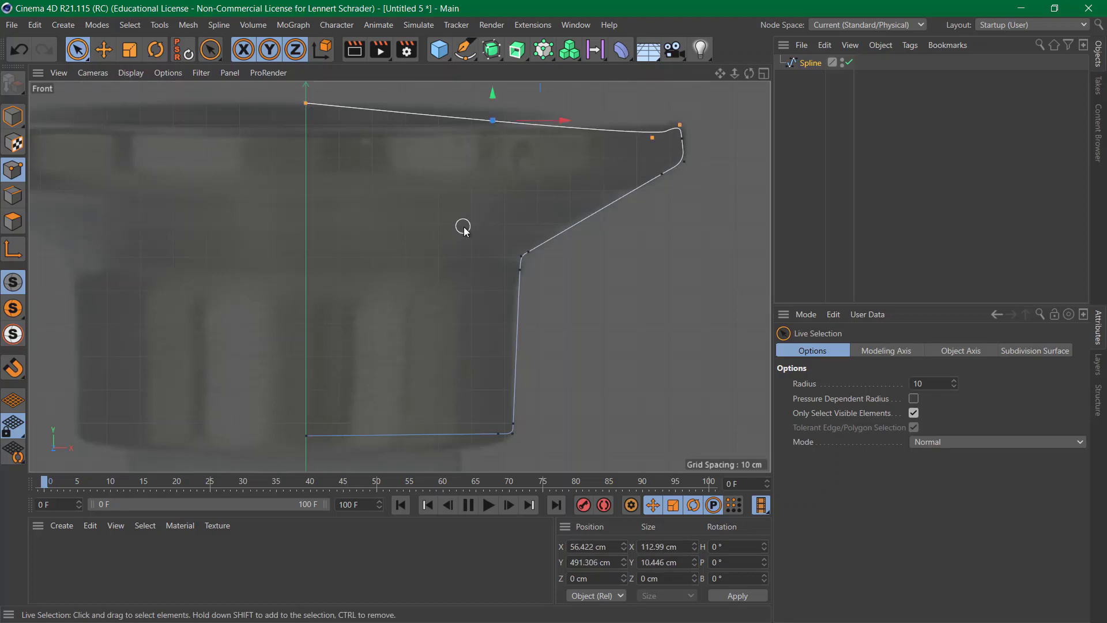
pyautogui.press('t')
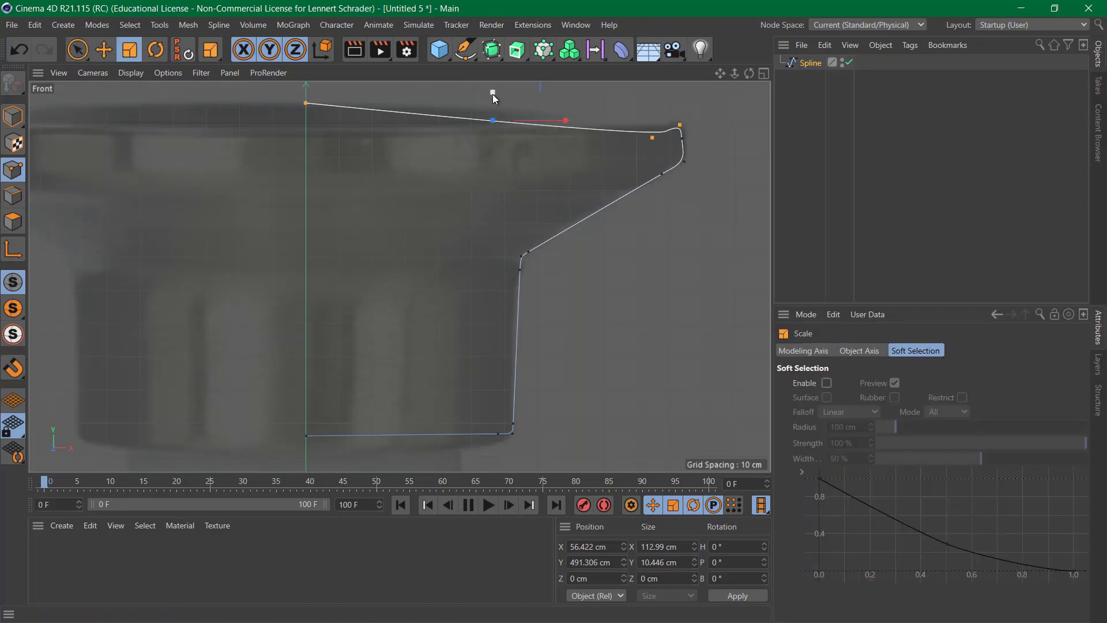
pyautogui.moveTo(493, 94); pyautogui.dragTo(546, 102)
pyautogui.hotkey('ctrl', 'z')
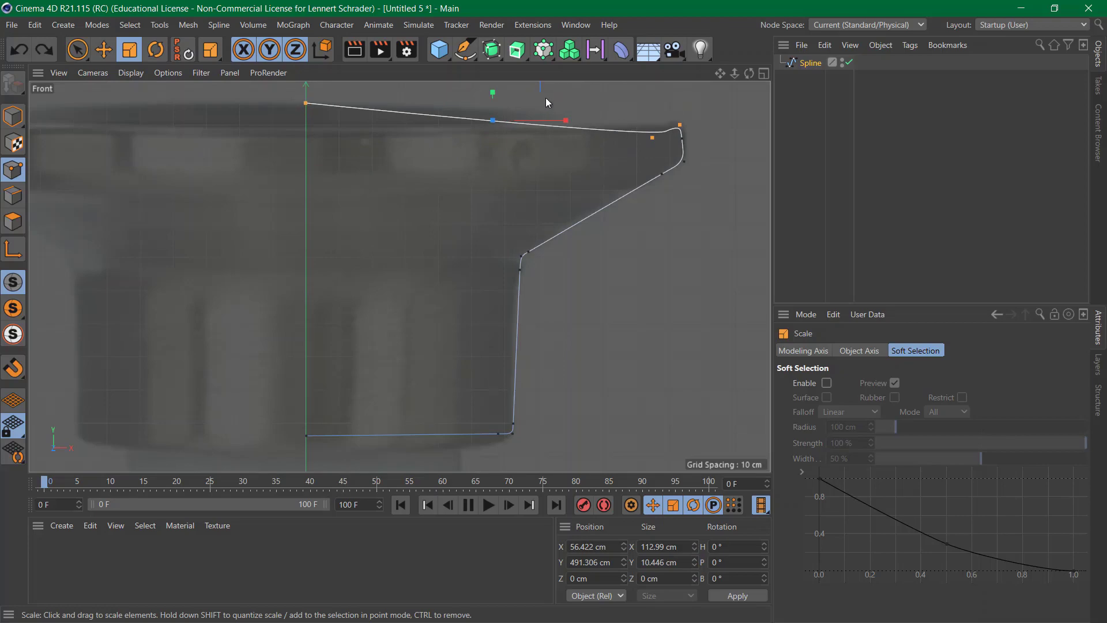
# Flatten the selected top-edge points into a straight horizontal line by setting their Y size to 0 cm
pyautogui.click(95, 57)
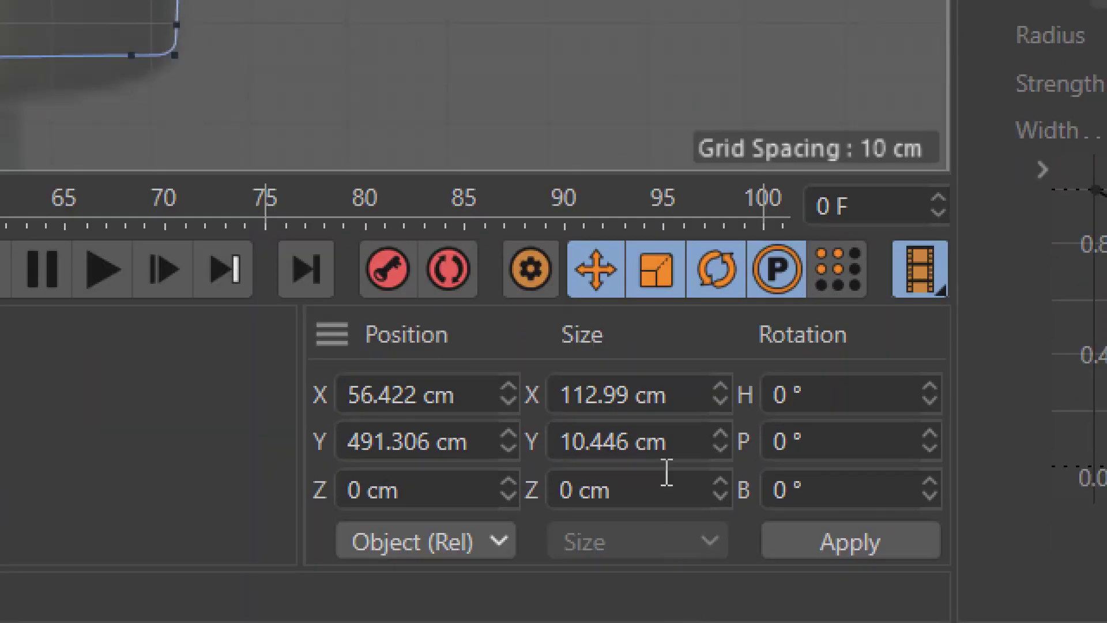
pyautogui.click(689, 435)
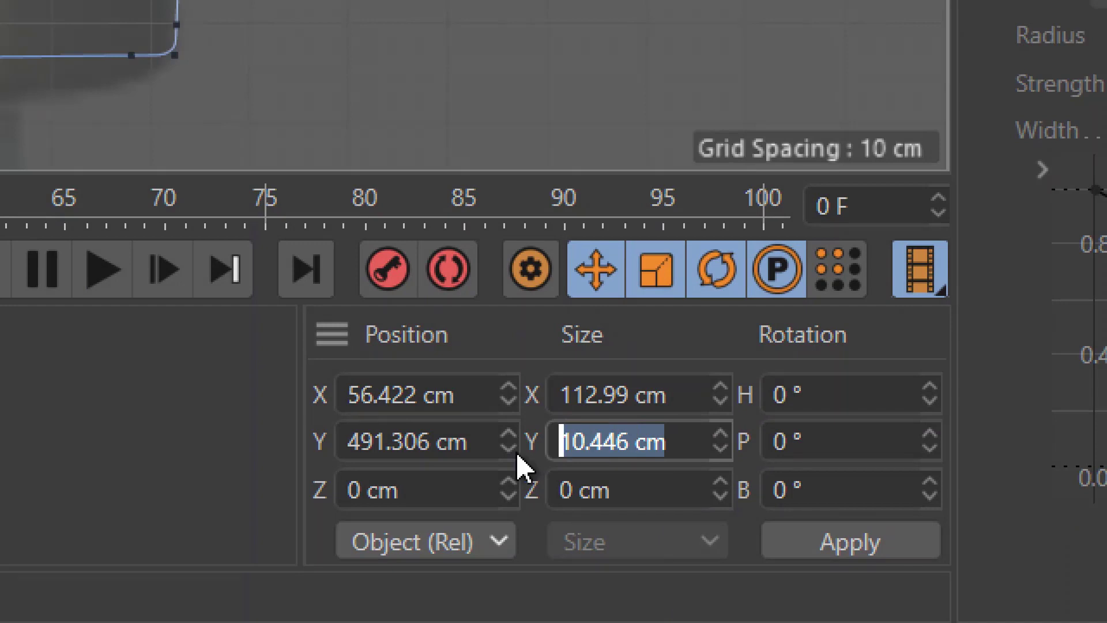
pyautogui.write('0')
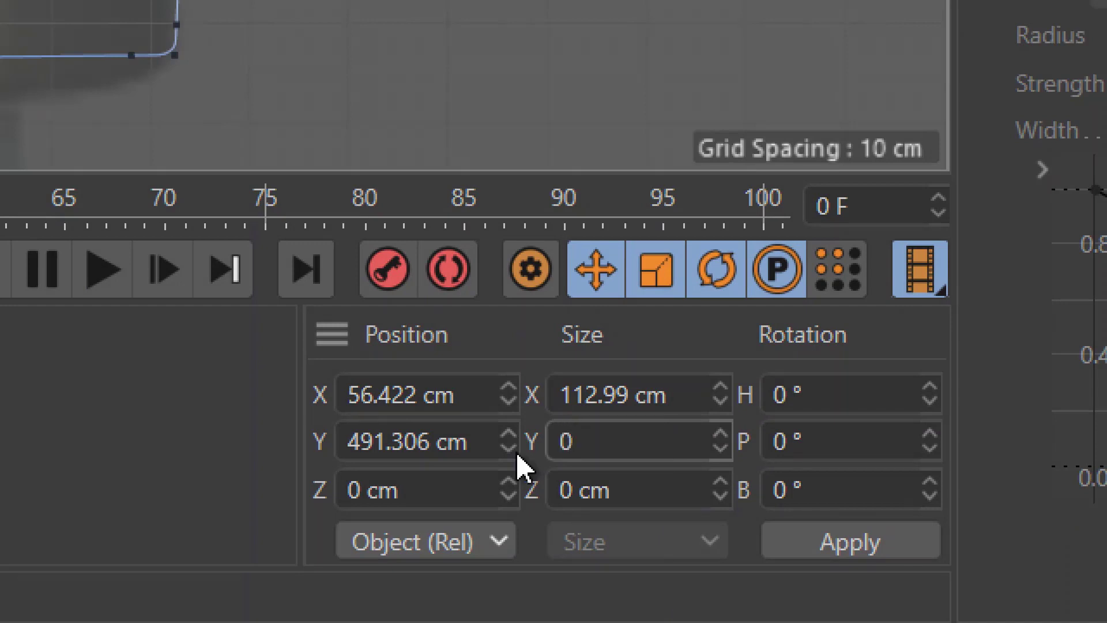
pyautogui.press('Return')
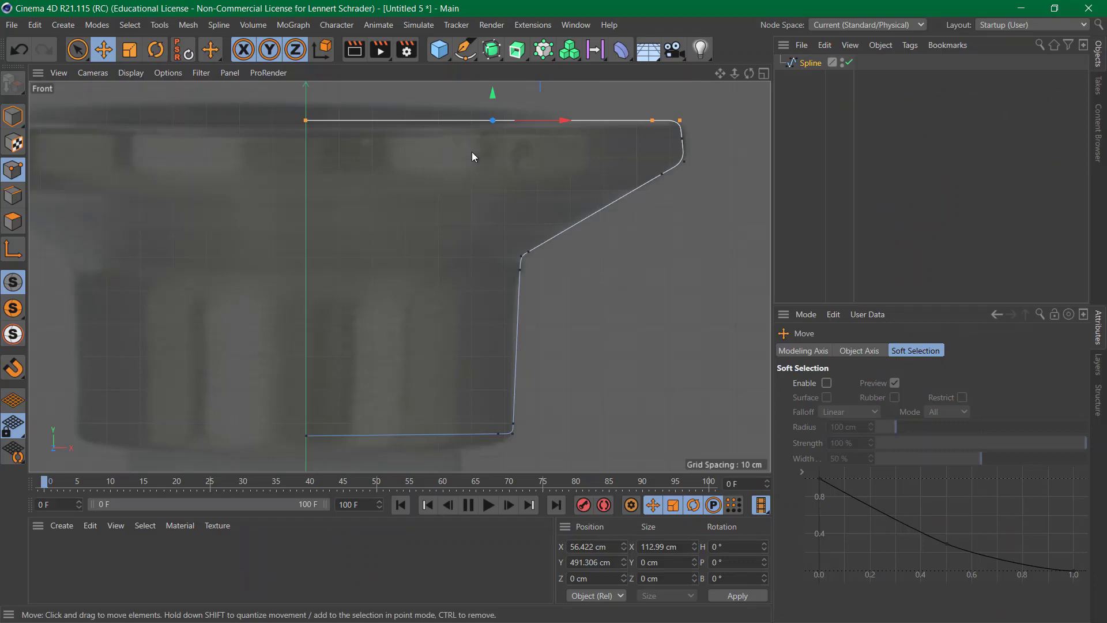
# Select the points along the profile's bottom edge and set their Y size to 0 cm
pyautogui.click(77, 50)
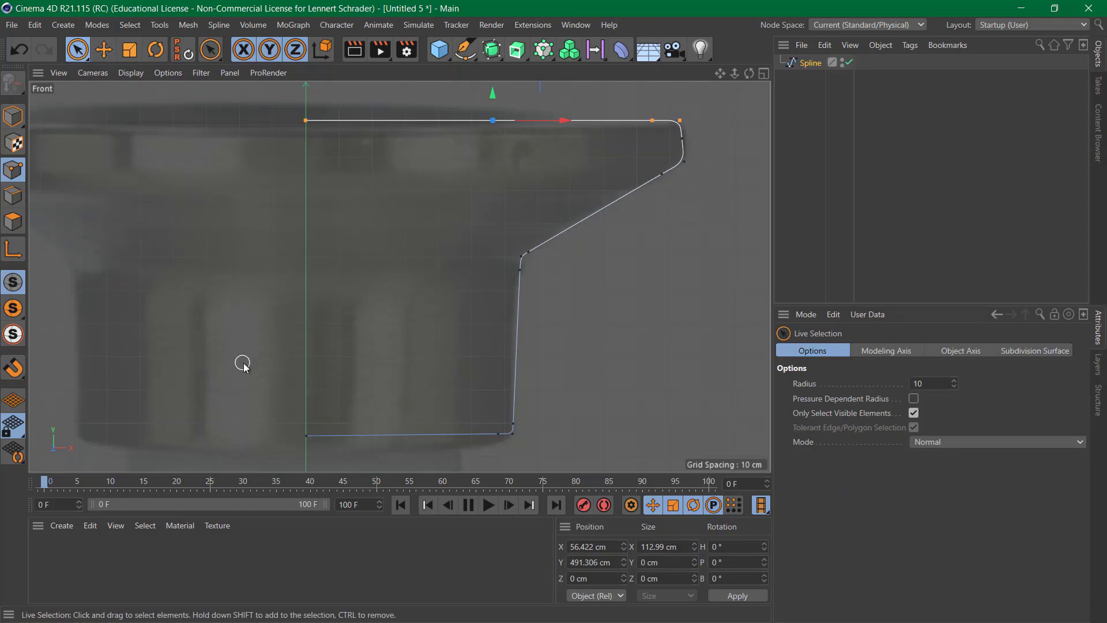
pyautogui.click(306, 436)
pyautogui.keyDown('shift'); pyautogui.click(511, 434); pyautogui.keyUp('shift')
pyautogui.click(678, 563)
pyautogui.doubleClick(678, 563)
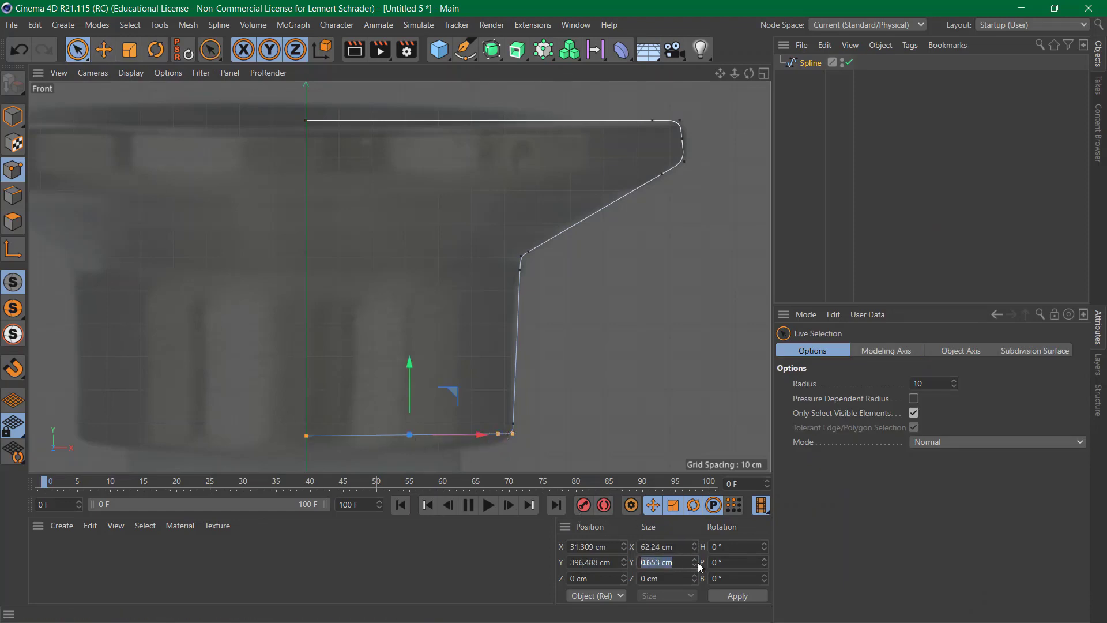
pyautogui.write('0')
pyautogui.press('Return')
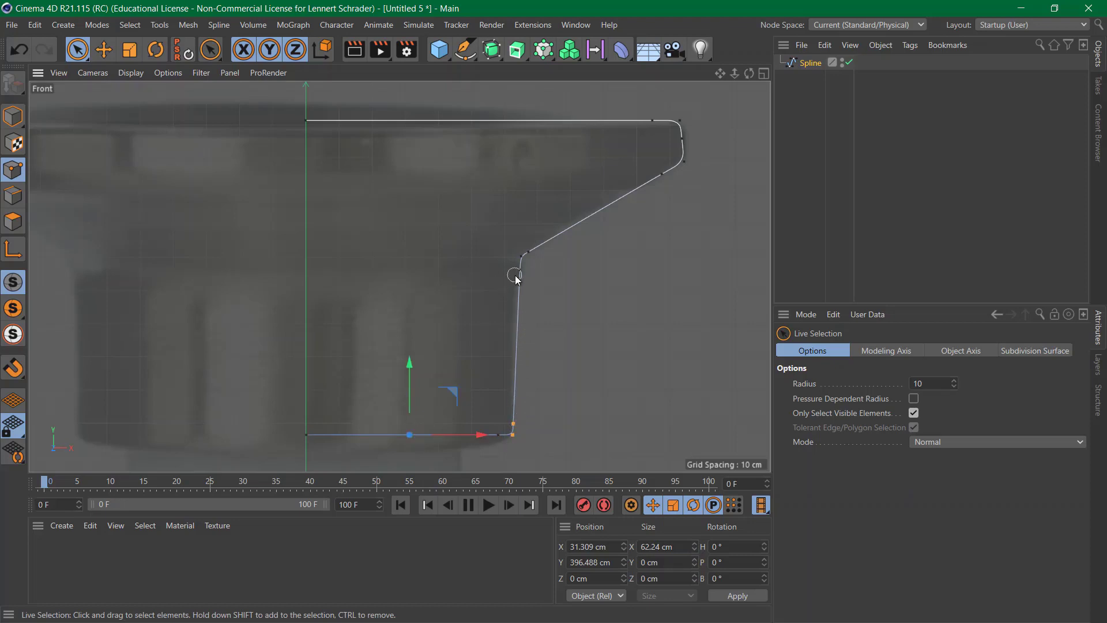
# Make the lower side wall vertical by giving its four points an X size of 0 cm, and deselect them
pyautogui.moveTo(515, 277)
pyautogui.keyDown('shift'); pyautogui.mouseDown()
pyautogui.moveTo(520, 251)
pyautogui.moveTo(518, 282)
pyautogui.mouseUp(); pyautogui.keyUp('shift')
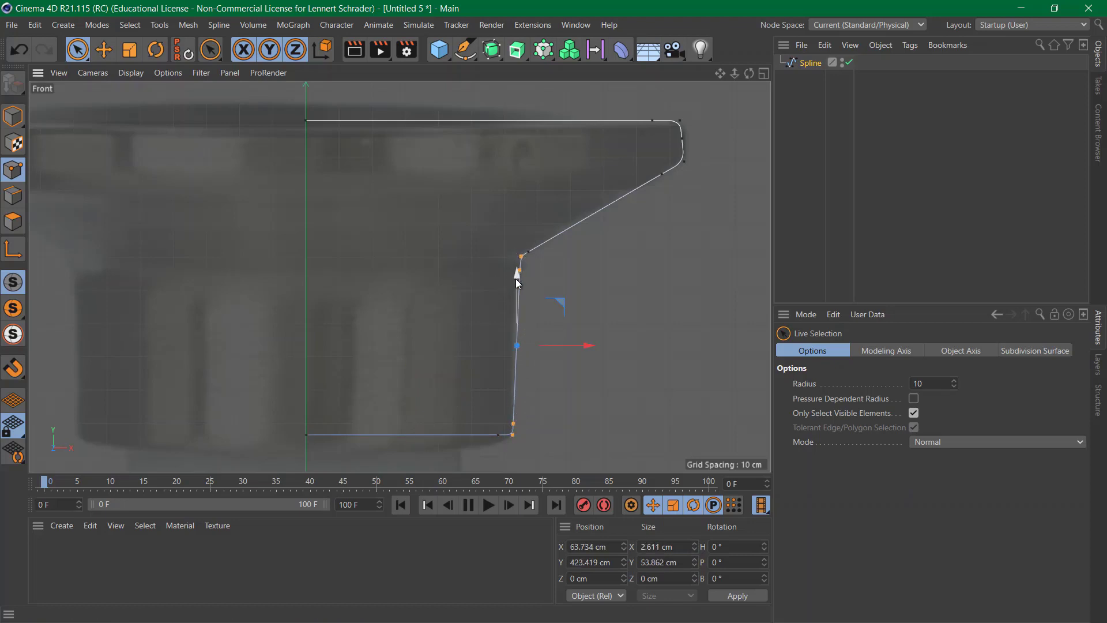
pyautogui.click(677, 547)
pyautogui.write('0')
pyautogui.press('Return')
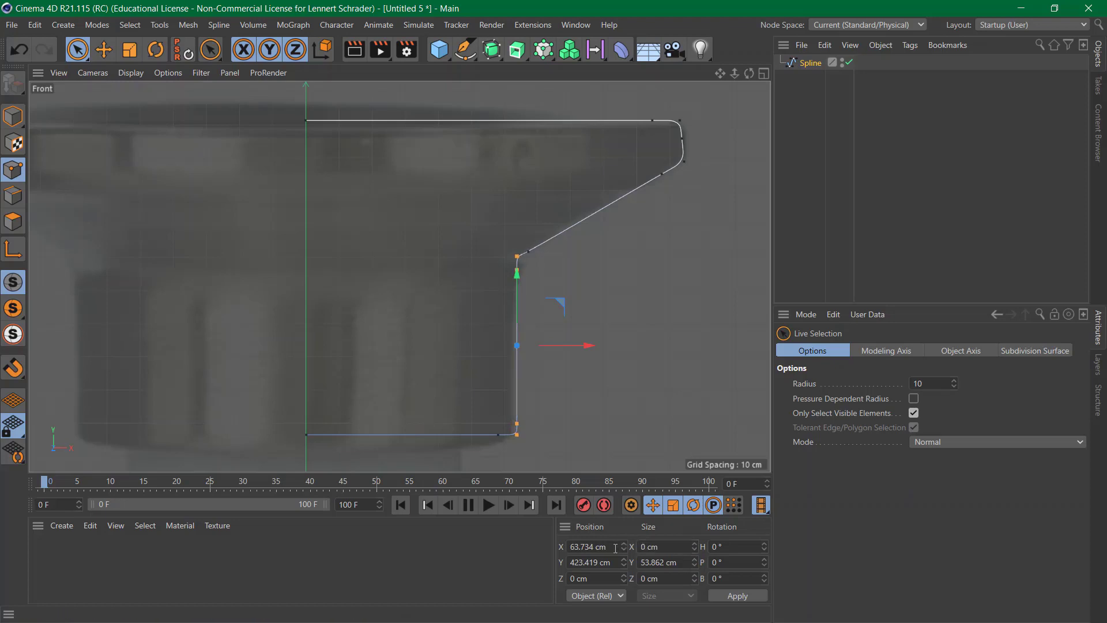
pyautogui.click(694, 357)
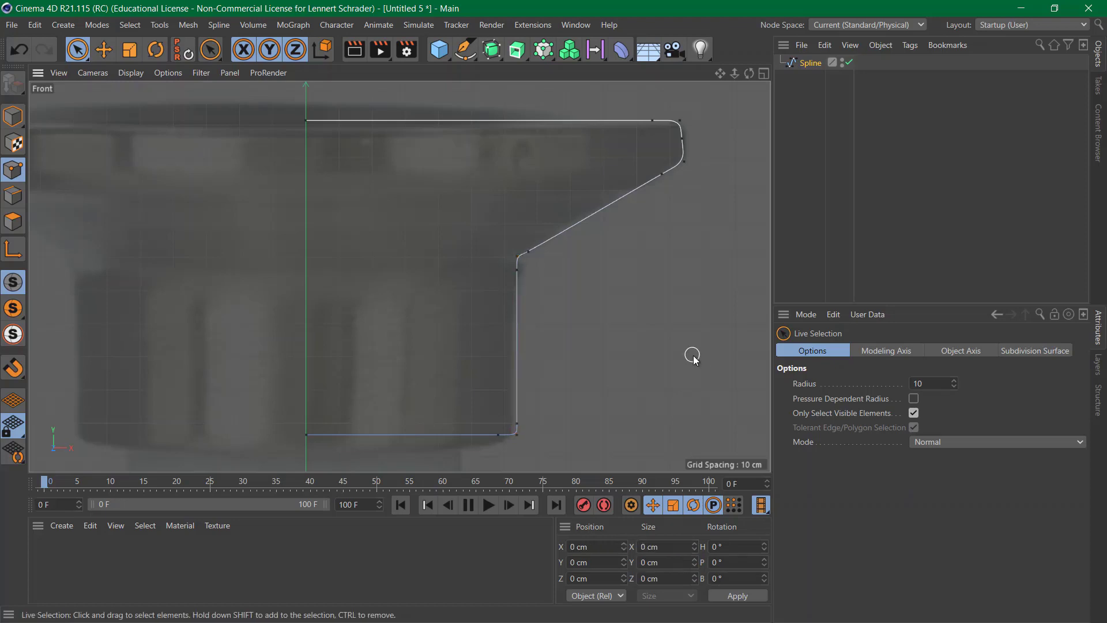
# Make the rim's outer edge vertical by giving its points an X size of 0 cm, and deselect them
pyautogui.click(682, 140)
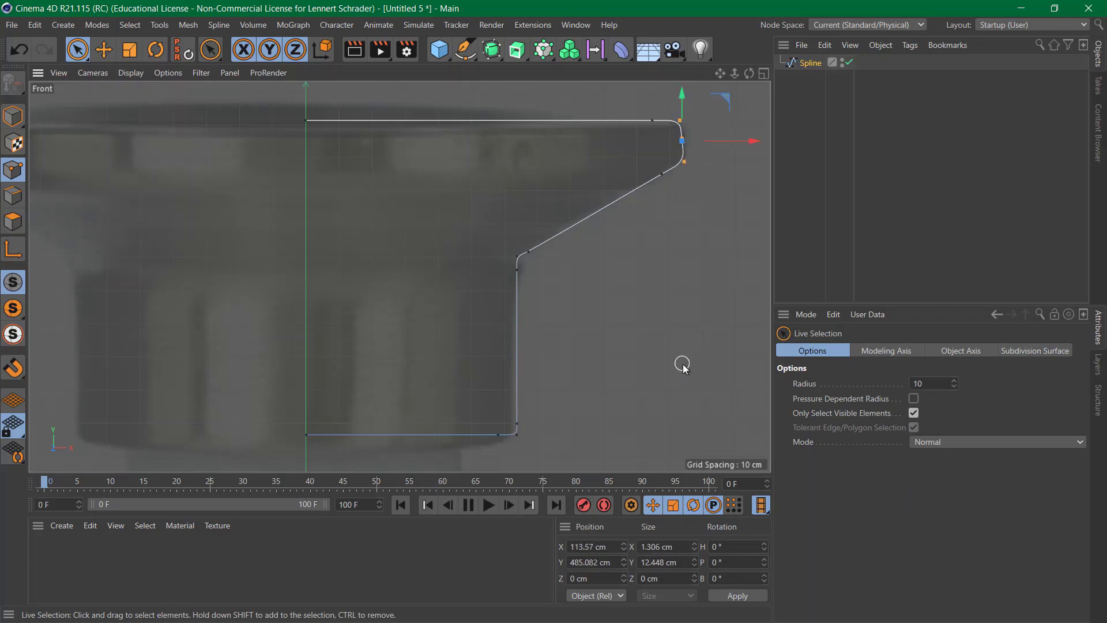
pyautogui.doubleClick(657, 546)
pyautogui.write('0')
pyautogui.press('Return')
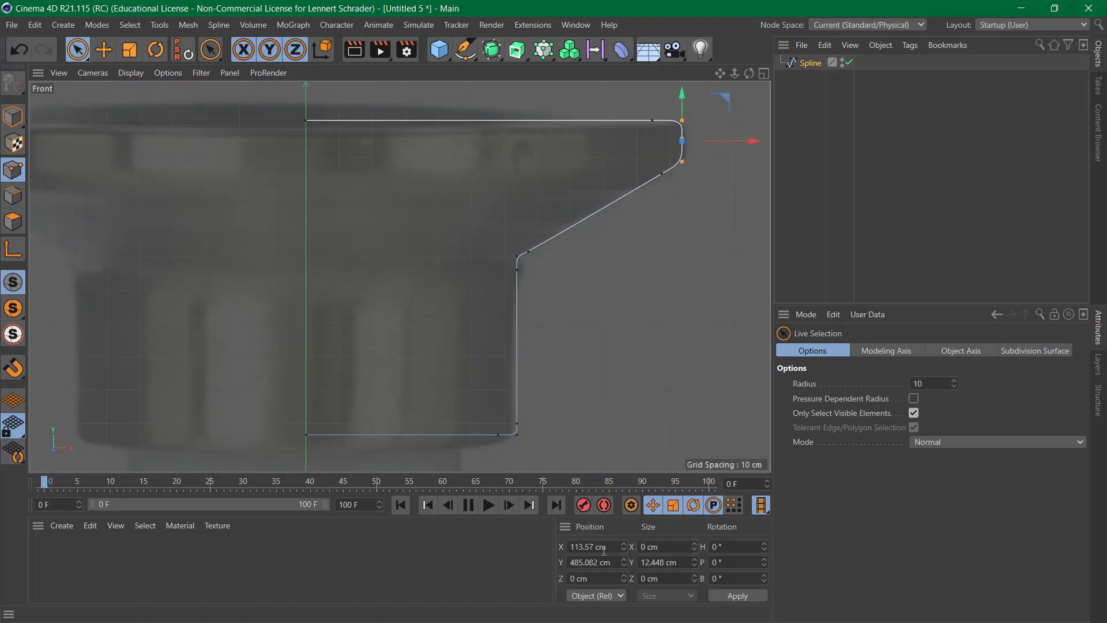
pyautogui.click(683, 336)
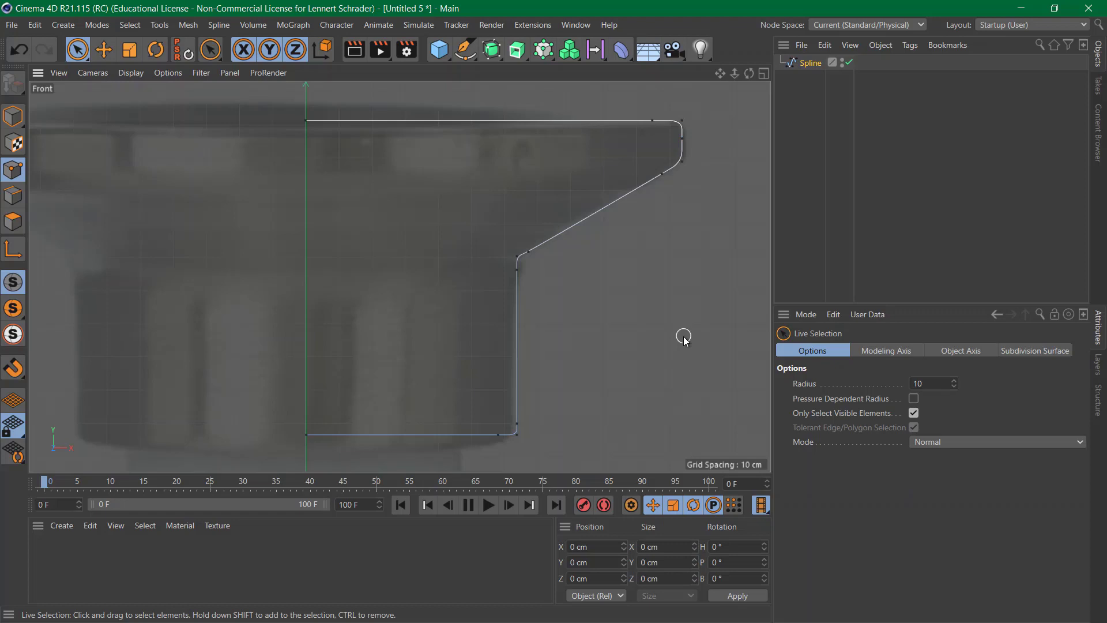
# Shift the profile's bottom end point slightly outward from the centre axis and the top end point across it to about X -7 cm
pyautogui.click(306, 121)
pyautogui.click(308, 434)
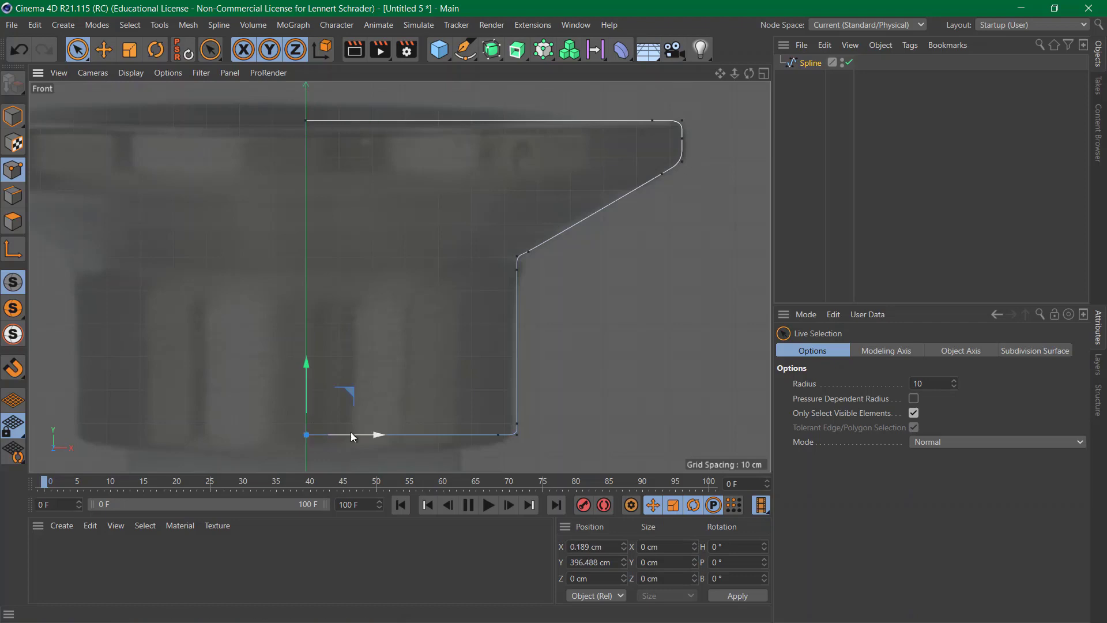
pyautogui.moveTo(351, 431); pyautogui.dragTo(365, 430)
pyautogui.click(305, 121)
pyautogui.moveTo(357, 120); pyautogui.dragTo(333, 122)
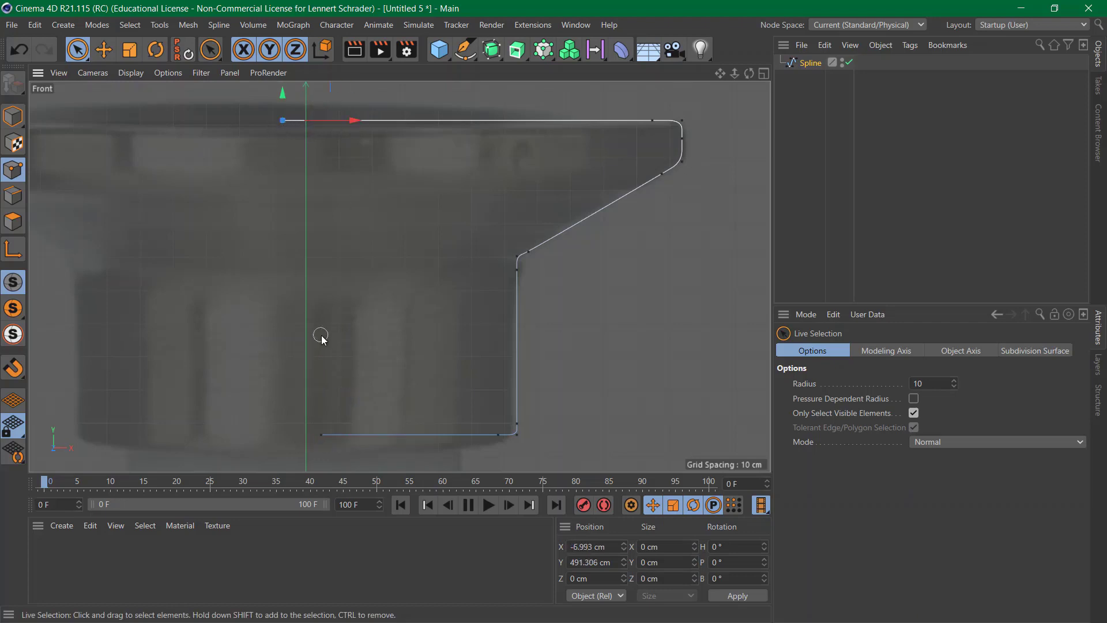
# Select both end points of the profile and set their X size and X position to 0 cm
pyautogui.keyDown('shift'); pyautogui.click(323, 440); pyautogui.keyUp('shift')
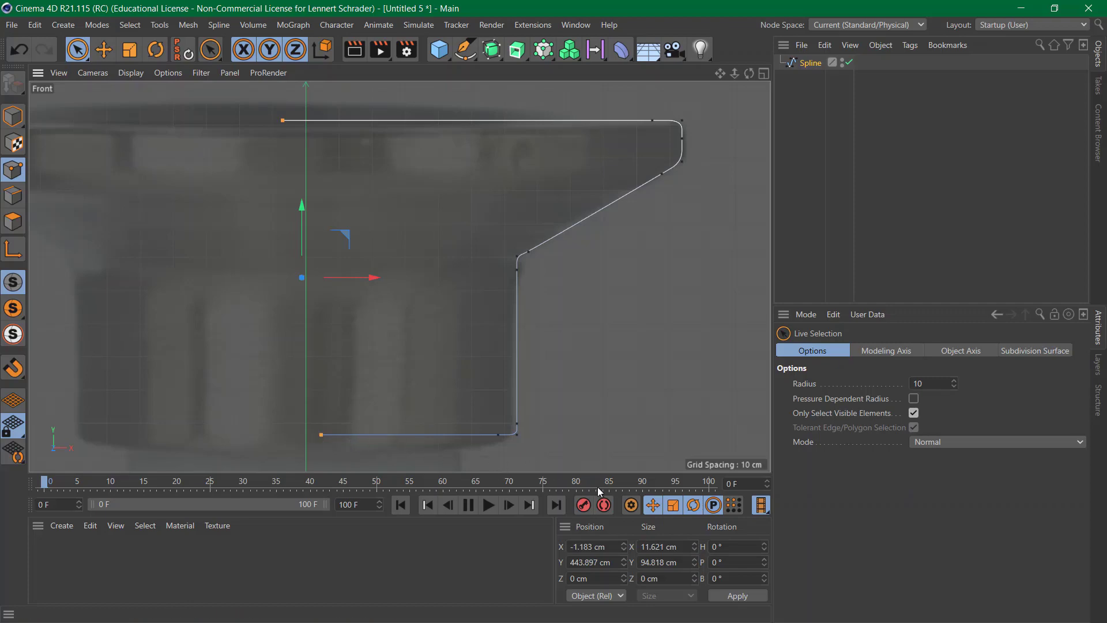
pyautogui.click(672, 546)
pyautogui.write('0')
pyautogui.press('Return')
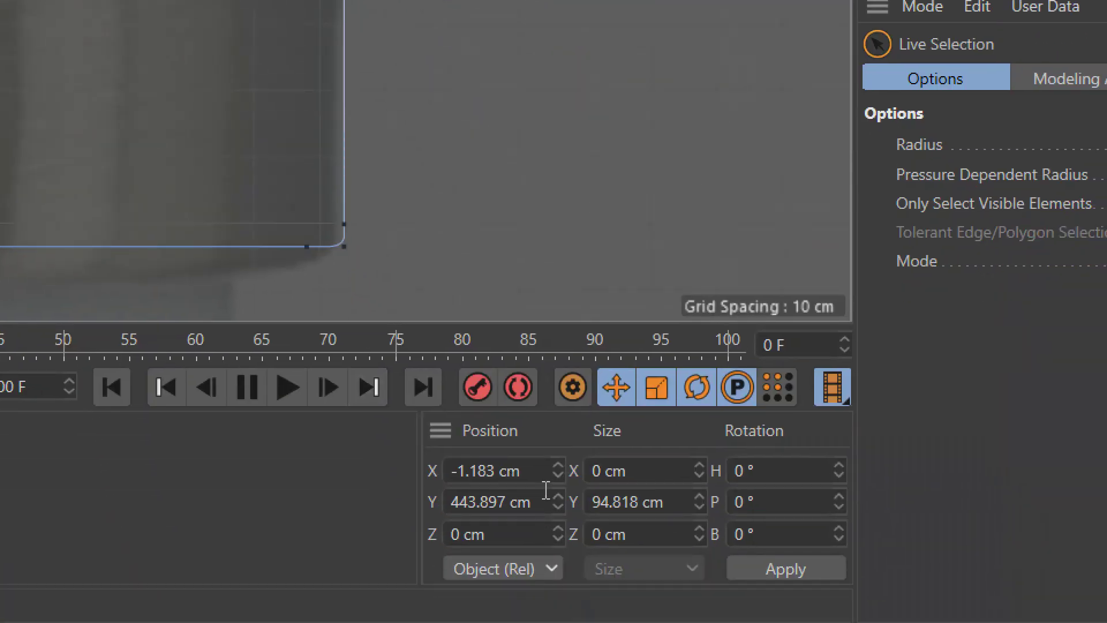
pyautogui.click(453, 470)
pyautogui.write('0')
pyautogui.press('Return')
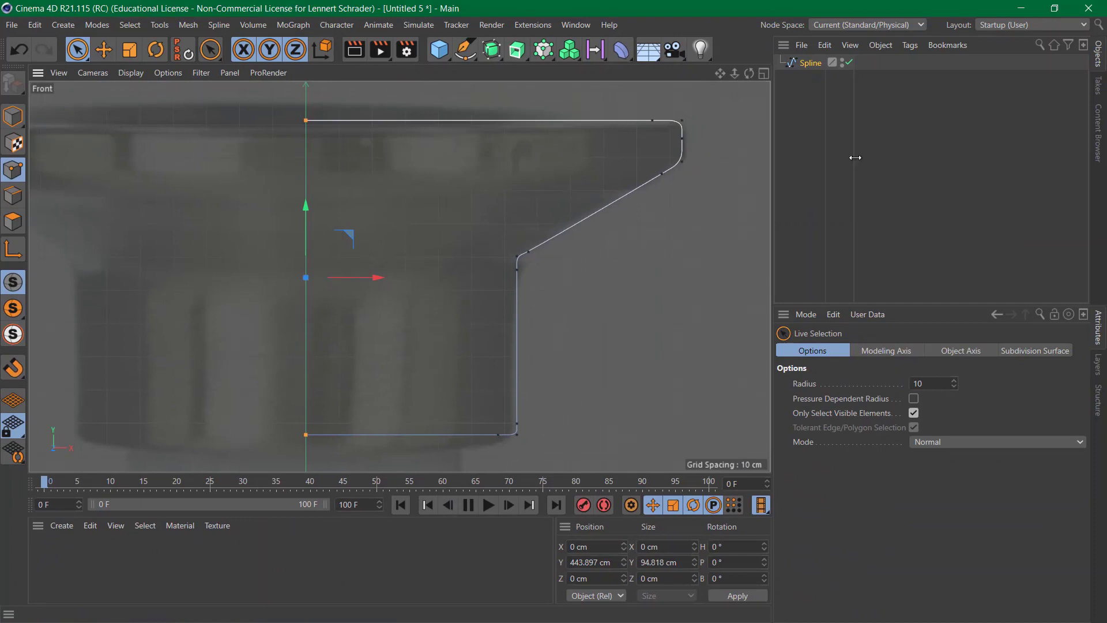
# Start a separate B-Spline just above the cap's lower edge and trace down the bottle neck into the start of the shoulder
pyautogui.click(856, 160)
pyautogui.scroll(-5, 532, 261)
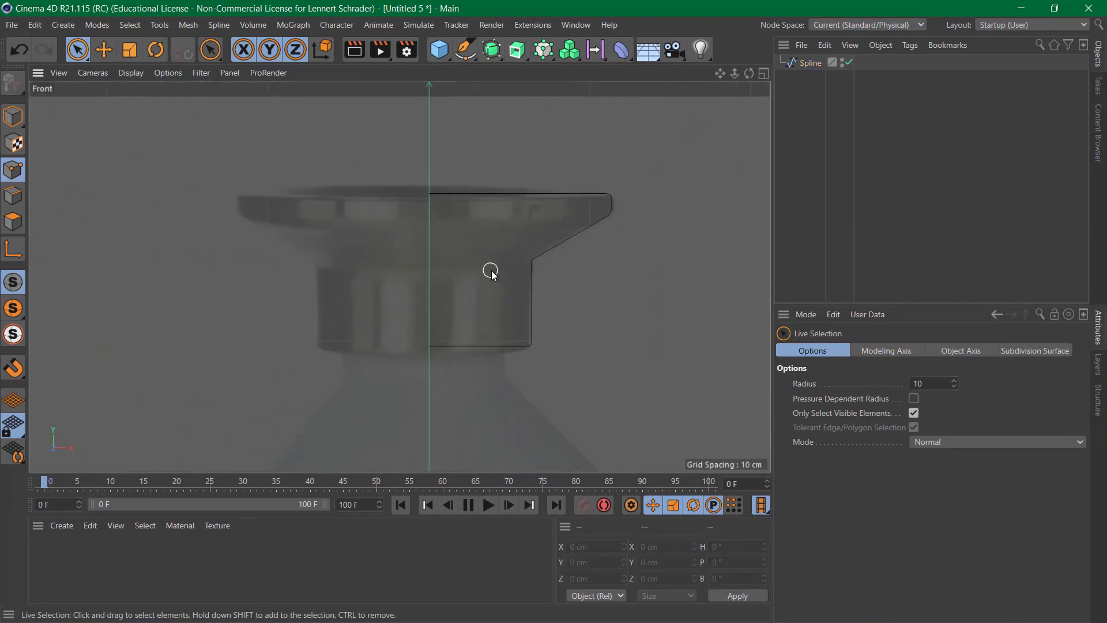
pyautogui.click(465, 49)
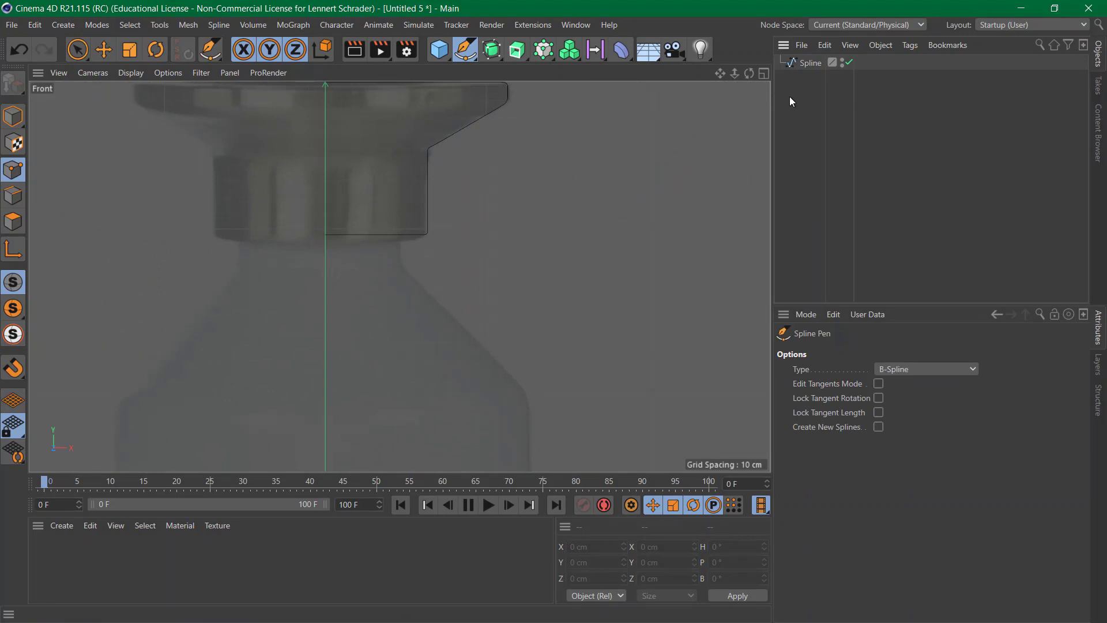
pyautogui.click(402, 217)
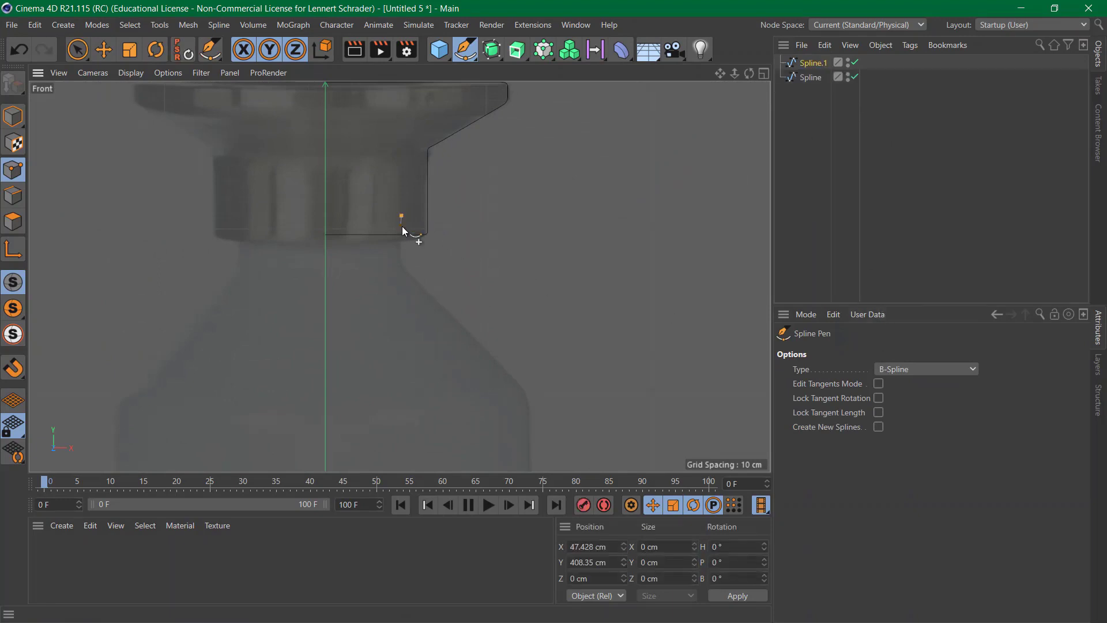
pyautogui.click(403, 264)
pyautogui.click(413, 275)
# Continue the spline down the slanted shoulder and round its outer corner onto the vertical bottle wall
pyautogui.keyDown('alt'); pyautogui.moveTo(483, 344); pyautogui.dragTo(389, 175, button='middle'); pyautogui.keyUp('alt')
pyautogui.click(419, 205)
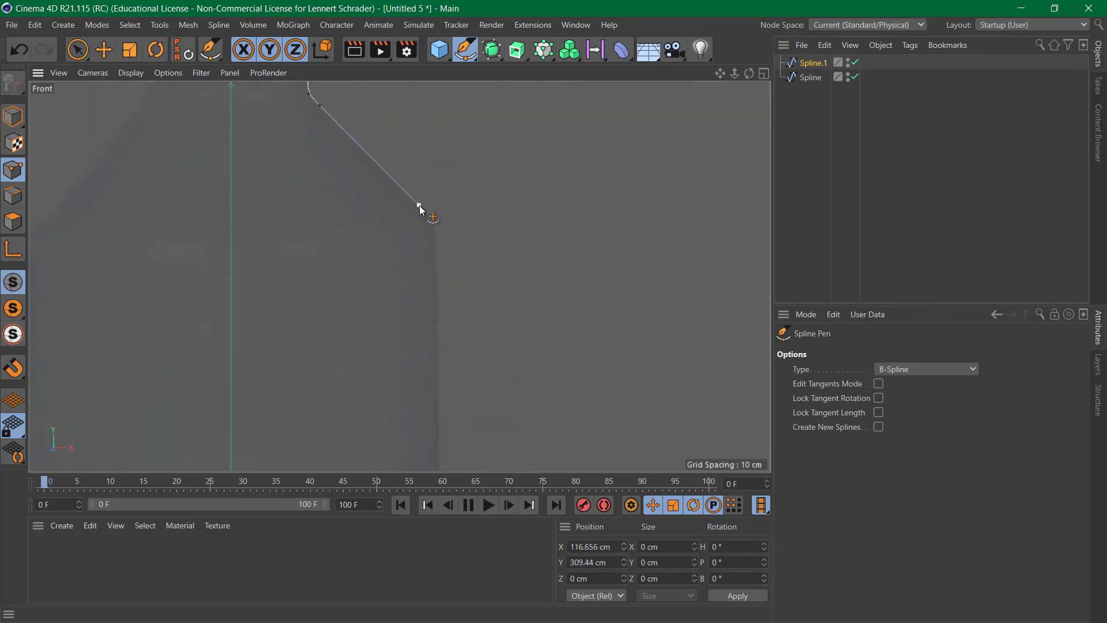
pyautogui.click(437, 227)
pyautogui.click(435, 274)
# Extend the spline down the wall, round the corner at the metal sleeve's upper edge and end it at the centre axis
pyautogui.keyDown('alt'); pyautogui.moveTo(455, 415); pyautogui.dragTo(461, 151, button='middle'); pyautogui.keyUp('alt')
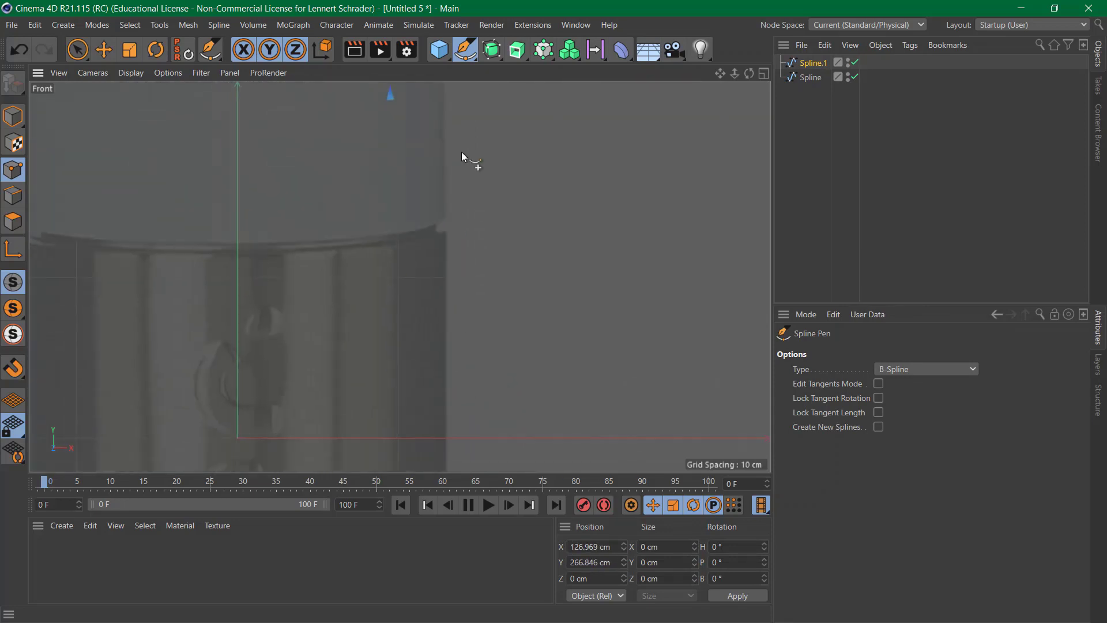
pyautogui.click(448, 208)
pyautogui.click(443, 222)
pyautogui.click(417, 223)
pyautogui.click(235, 224)
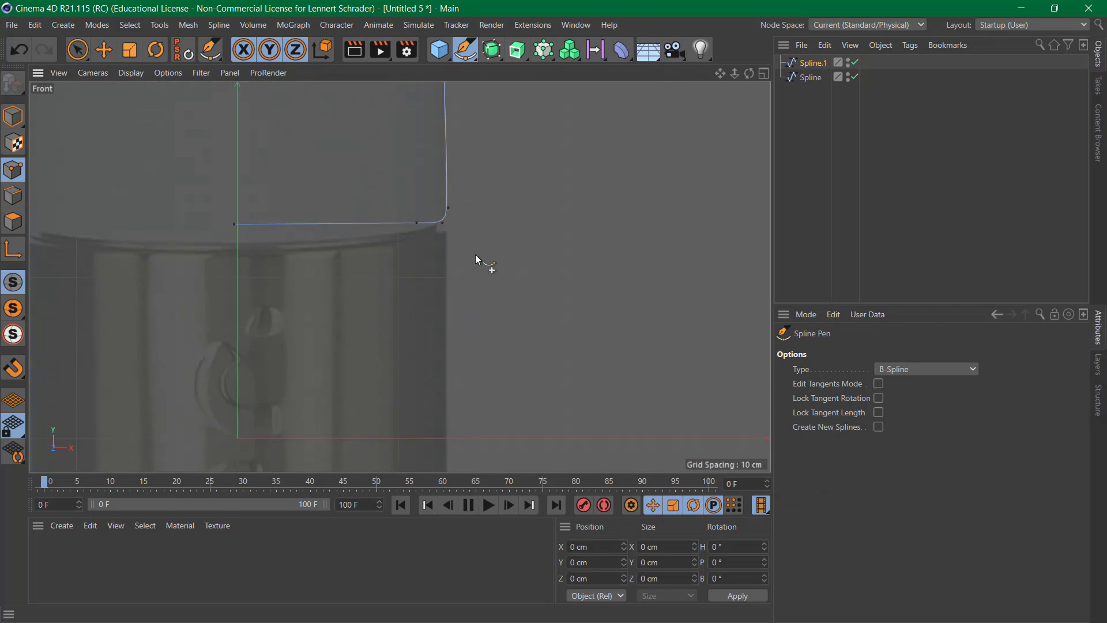
# Start a separate B-Spline just above the metal sleeve's upper edge and trace round its corner onto the vertical outer wall
pyautogui.click(809, 108)
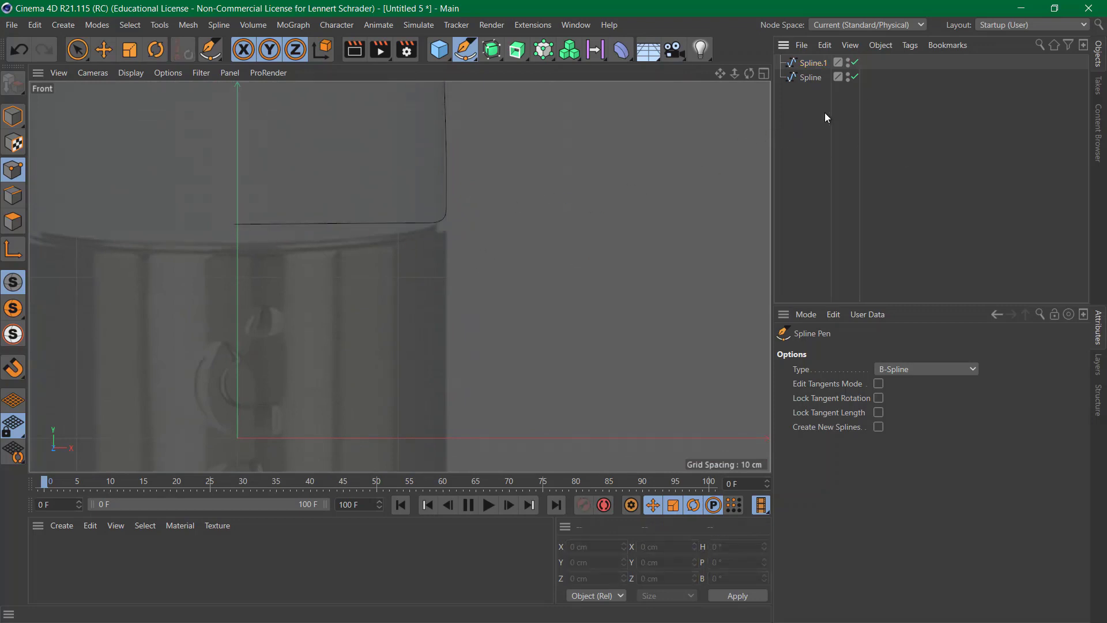
pyautogui.click(436, 206)
pyautogui.click(435, 233)
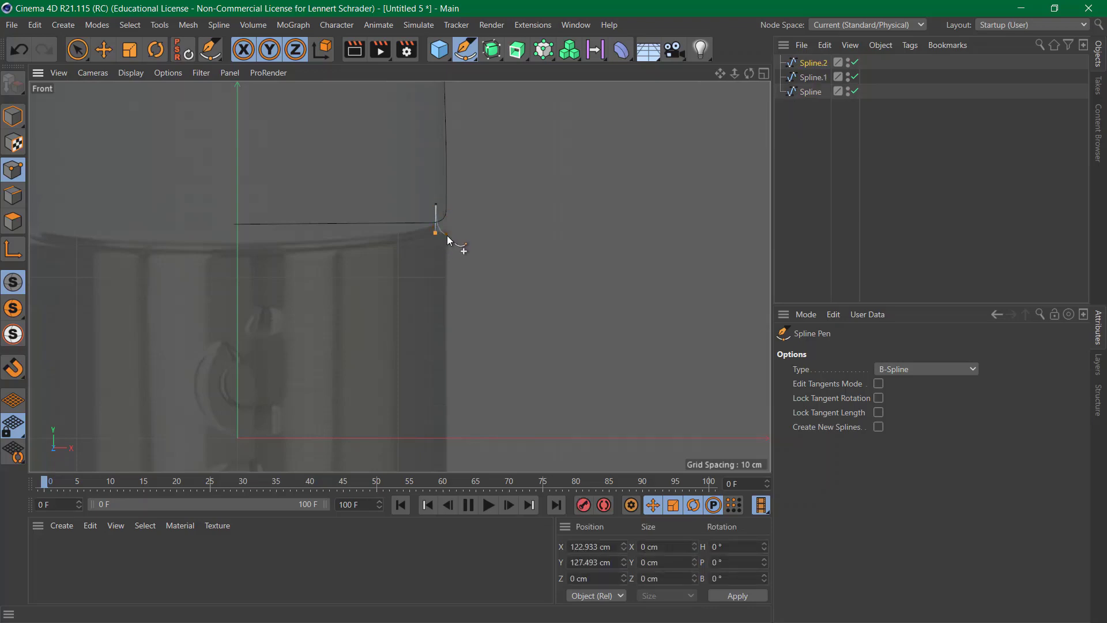
pyautogui.click(447, 236)
pyautogui.click(447, 289)
# Continue the sleeve spline down to the bottle's base, round the bottom corner and end it at the centre axis
pyautogui.keyDown('alt'); pyautogui.moveTo(447, 340); pyautogui.dragTo(422, 0, button='middle'); pyautogui.keyUp('alt')
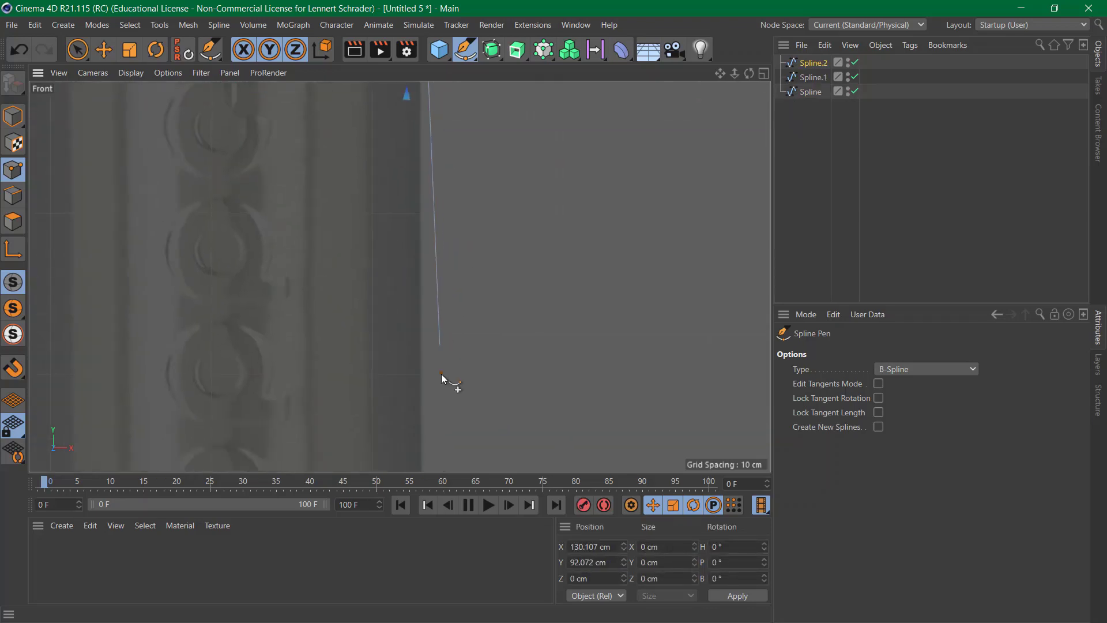
pyautogui.keyDown('alt'); pyautogui.moveTo(424, 448); pyautogui.dragTo(397, 138, button='middle'); pyautogui.keyUp('alt')
pyautogui.keyDown('alt'); pyautogui.moveTo(383, 329); pyautogui.dragTo(406, 215, button='middle'); pyautogui.keyUp('alt')
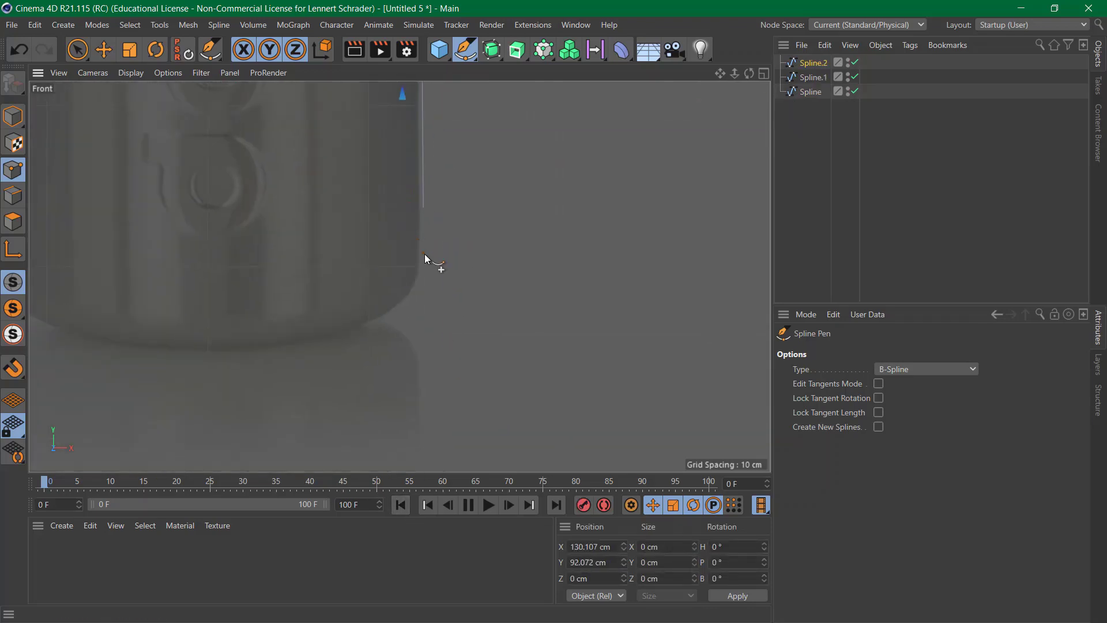
pyautogui.click(419, 261)
pyautogui.click(398, 303)
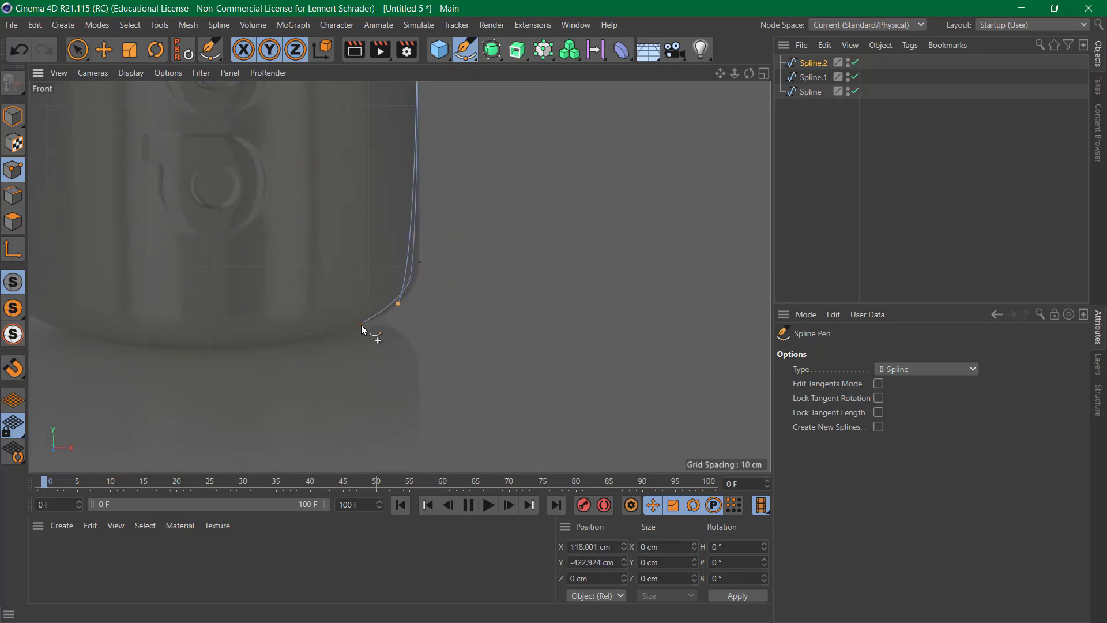
pyautogui.click(361, 326)
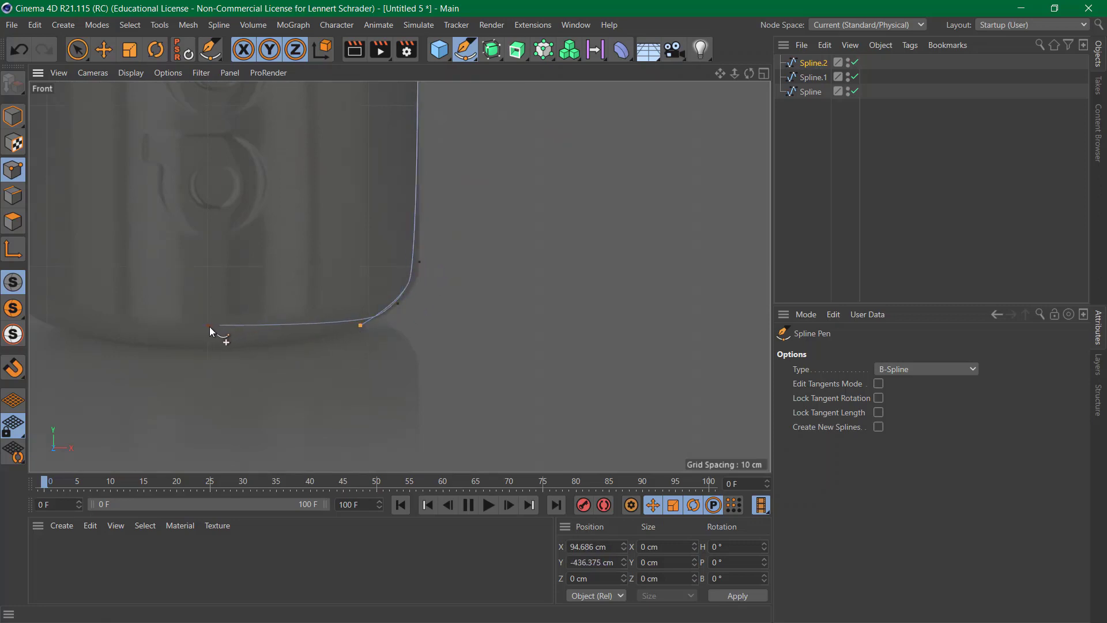
pyautogui.click(209, 326)
# Select the body and sleeve splines together and pick their end points on the centre axis with Live Selection
pyautogui.scroll(-8, 205, 268)
pyautogui.scroll(-3, 361, 372)
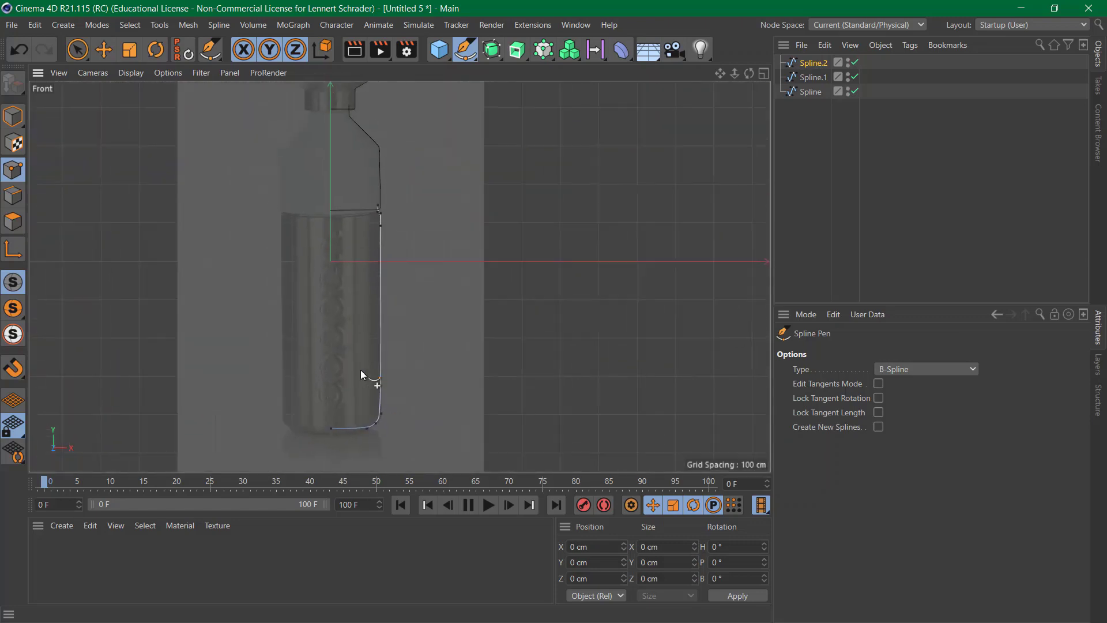
pyautogui.keyDown('ctrl'); pyautogui.click(812, 81); pyautogui.keyUp('ctrl')
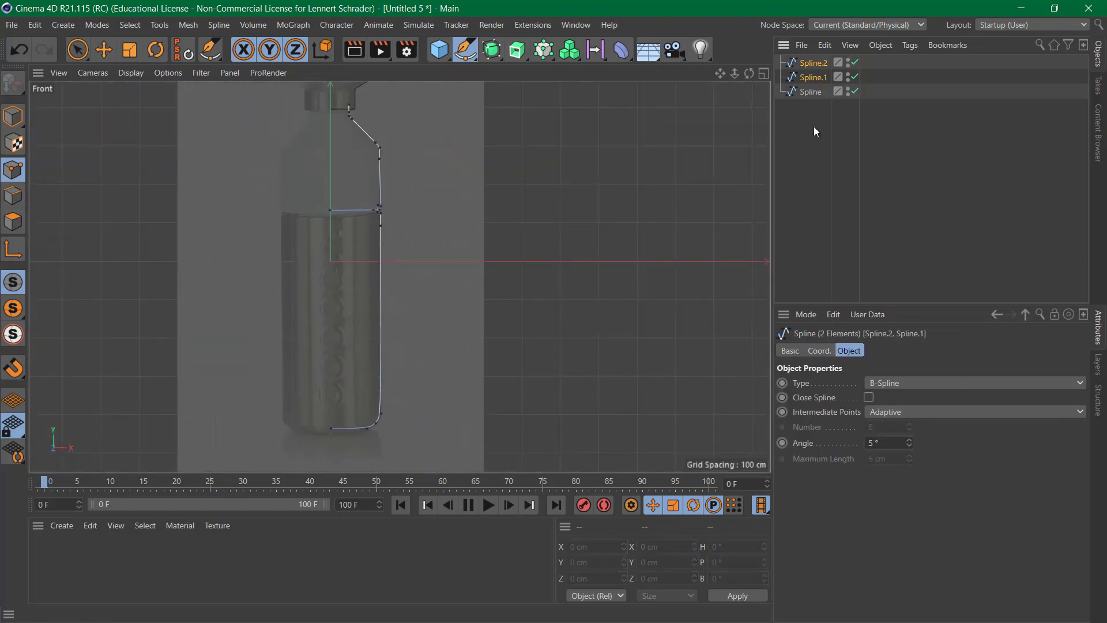
pyautogui.click(815, 126)
pyautogui.click(820, 78)
pyautogui.keyDown('ctrl'); pyautogui.click(811, 64); pyautogui.keyUp('ctrl')
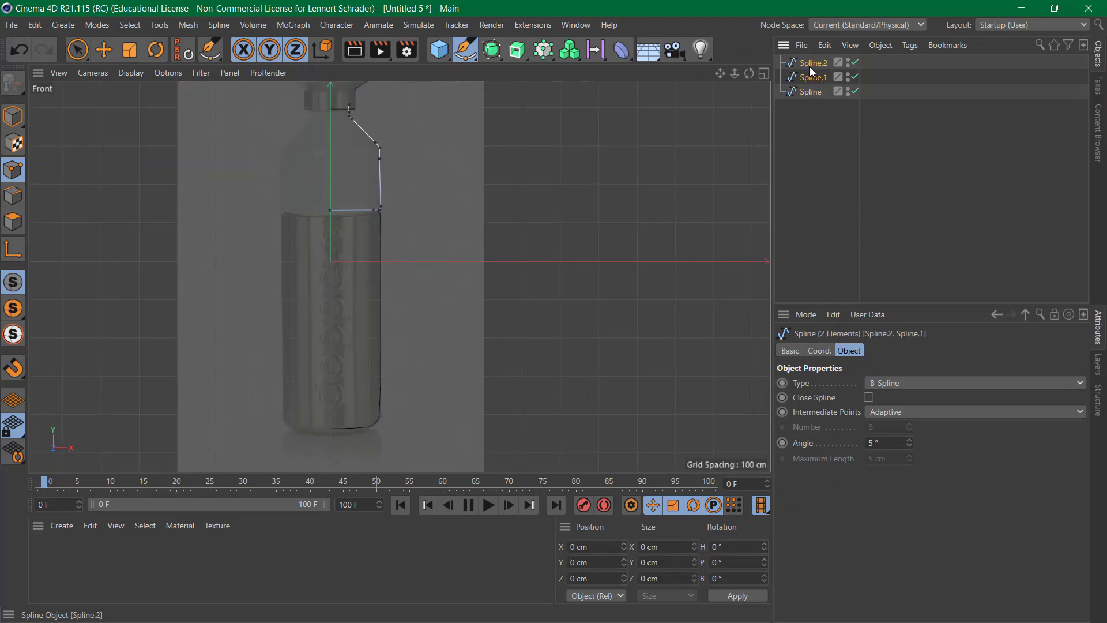
pyautogui.click(77, 49)
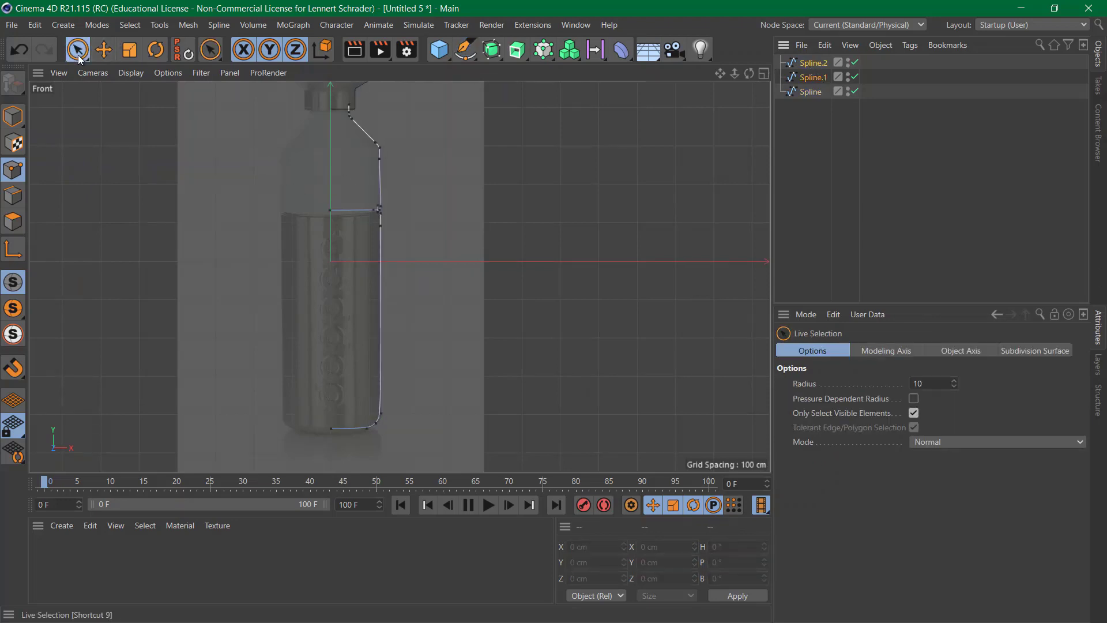
pyautogui.moveTo(327, 199)
pyautogui.mouseDown()
pyautogui.moveTo(344, 388)
pyautogui.moveTo(327, 462)
pyautogui.mouseUp()
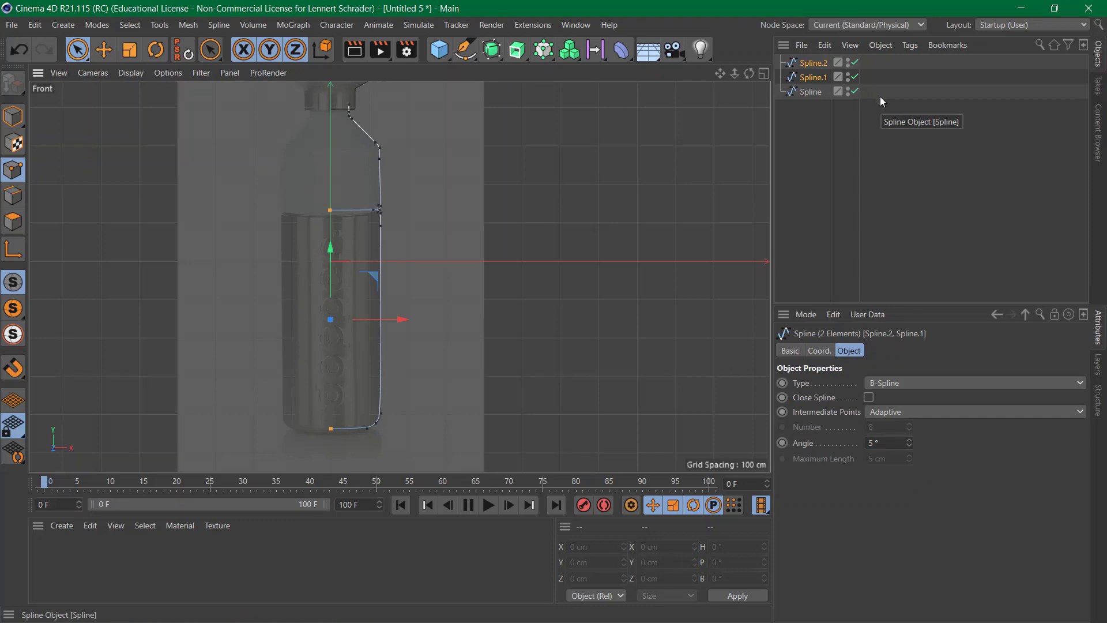
# Set the X position of the axis end point to 0 cm on the body spline and on the sleeve spline
pyautogui.click(813, 78)
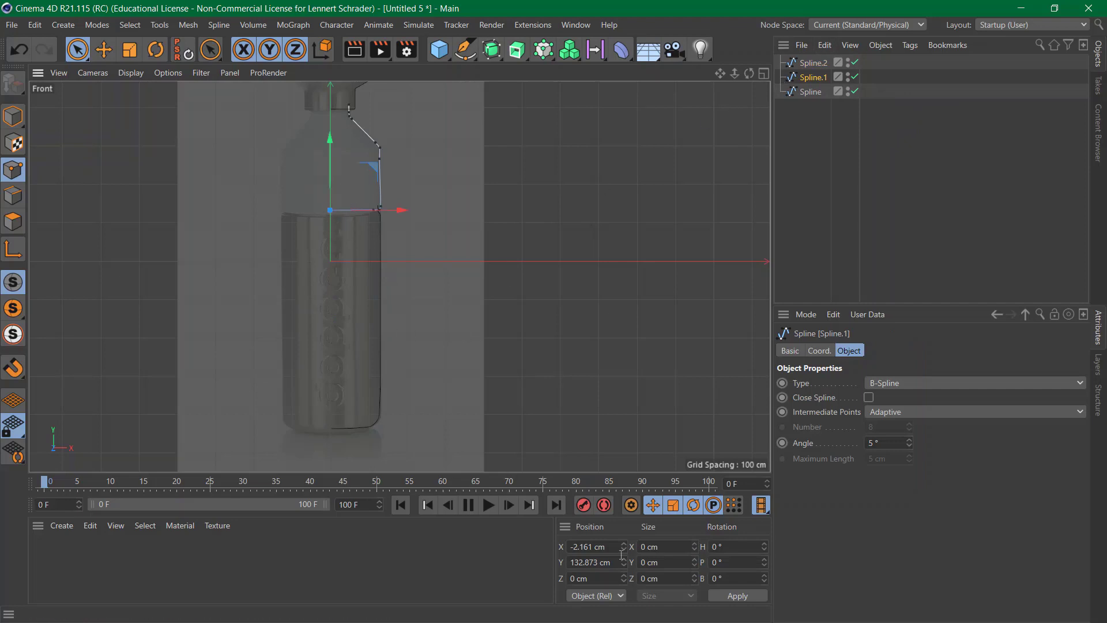
pyautogui.doubleClick(594, 547)
pyautogui.write('0')
pyautogui.press('Return')
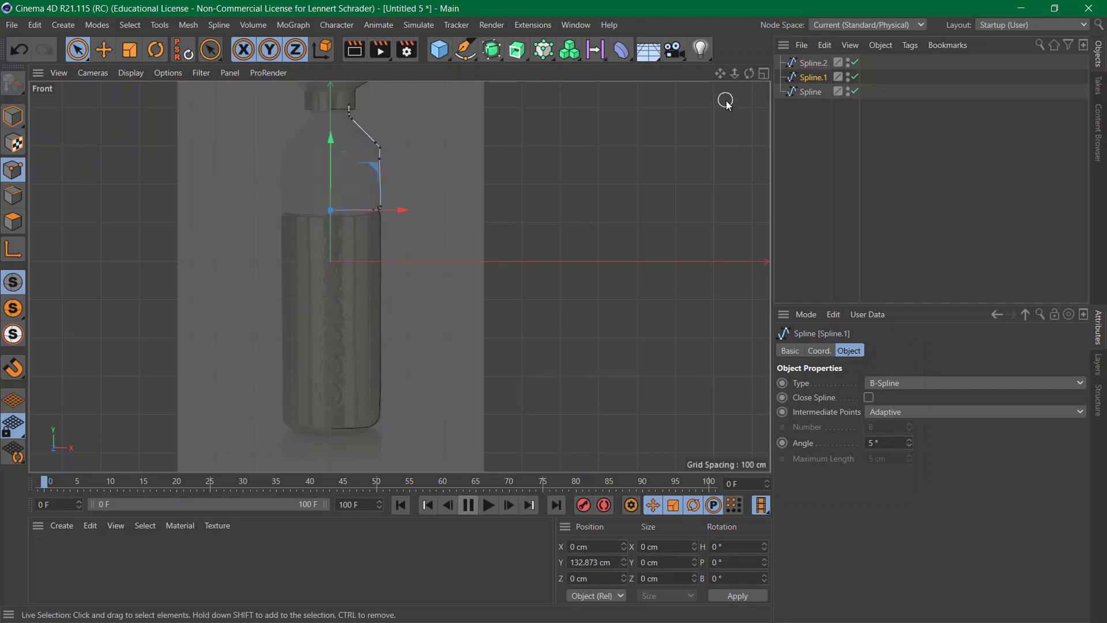
pyautogui.click(806, 65)
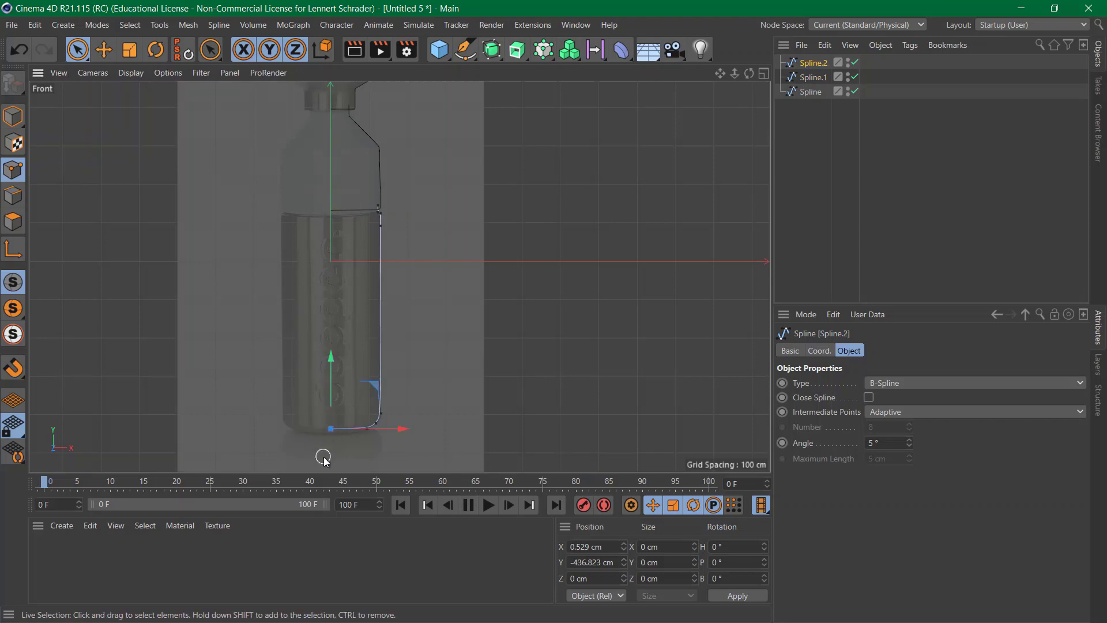
pyautogui.doubleClick(604, 547)
pyautogui.write('0')
pyautogui.press('Return')
pyautogui.click(828, 212)
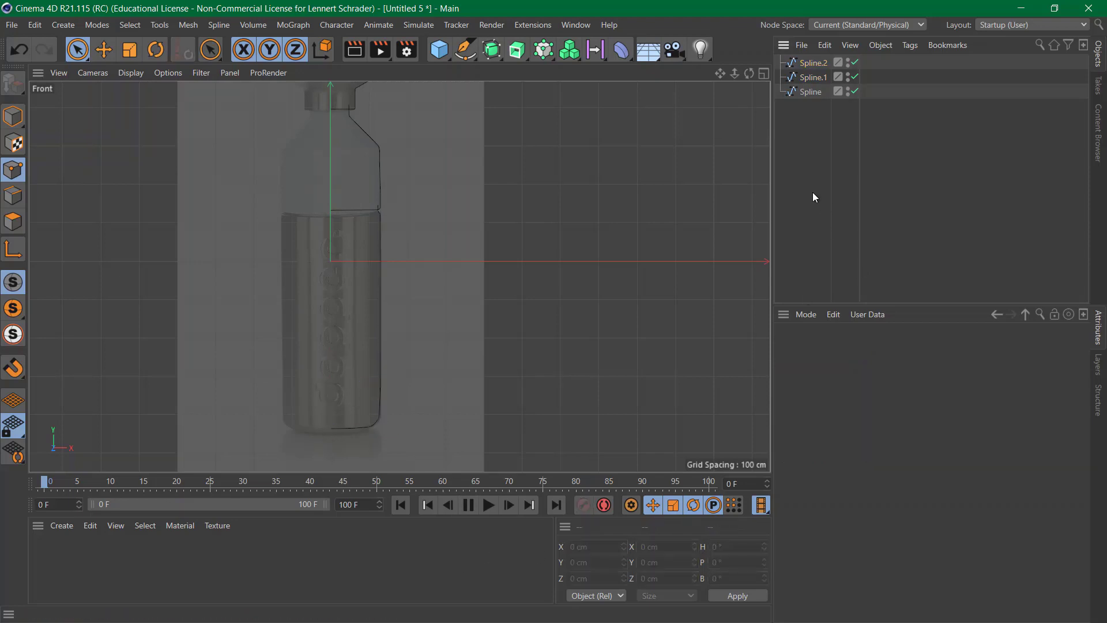
# Switch to the full-size Perspective view and add three Lathe generators to the scene
pyautogui.click(764, 74)
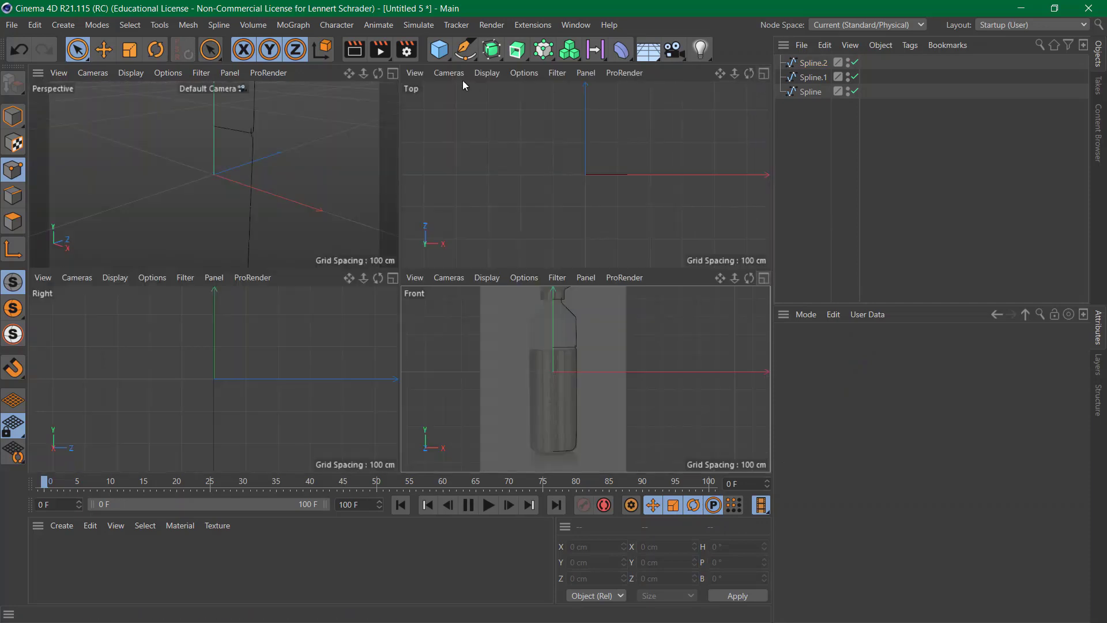
pyautogui.click(396, 73)
pyautogui.keyDown('alt'); pyautogui.moveTo(343, 213); pyautogui.dragTo(190, 258, button='right'); pyautogui.keyUp('alt')
pyautogui.keyDown('alt'); pyautogui.moveTo(290, 248); pyautogui.dragTo(272, 280, button='middle'); pyautogui.keyUp('alt')
pyautogui.keyDown('alt'); pyautogui.moveTo(334, 256); pyautogui.dragTo(535, 220); pyautogui.keyUp('alt')
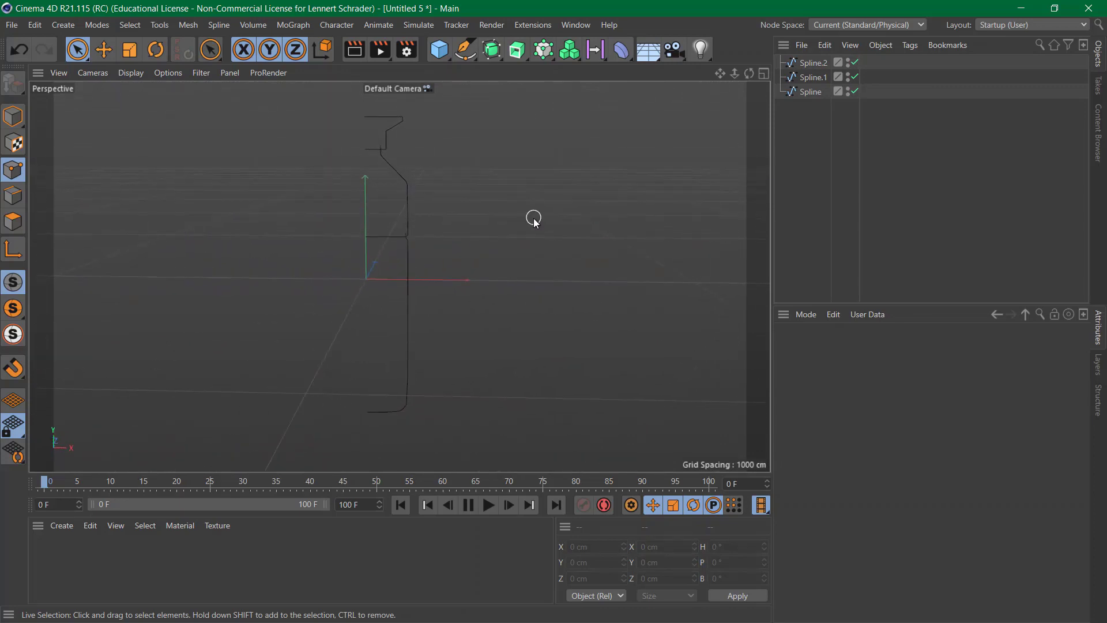
pyautogui.click(493, 52)
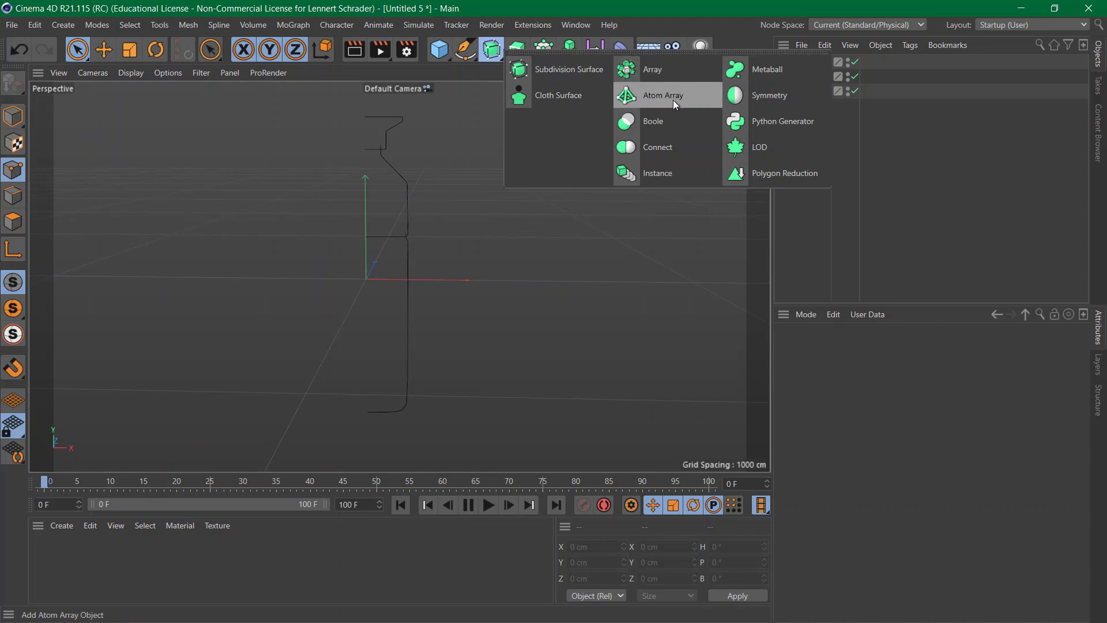
pyautogui.click(517, 50)
pyautogui.click(571, 95)
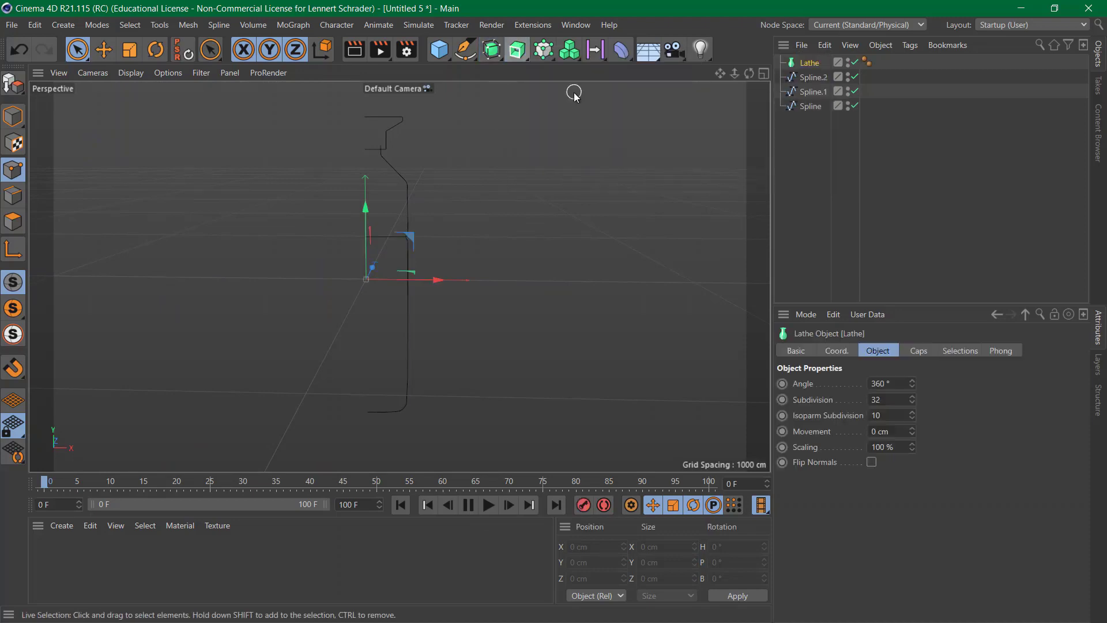
pyautogui.click(517, 50)
pyautogui.click(546, 94)
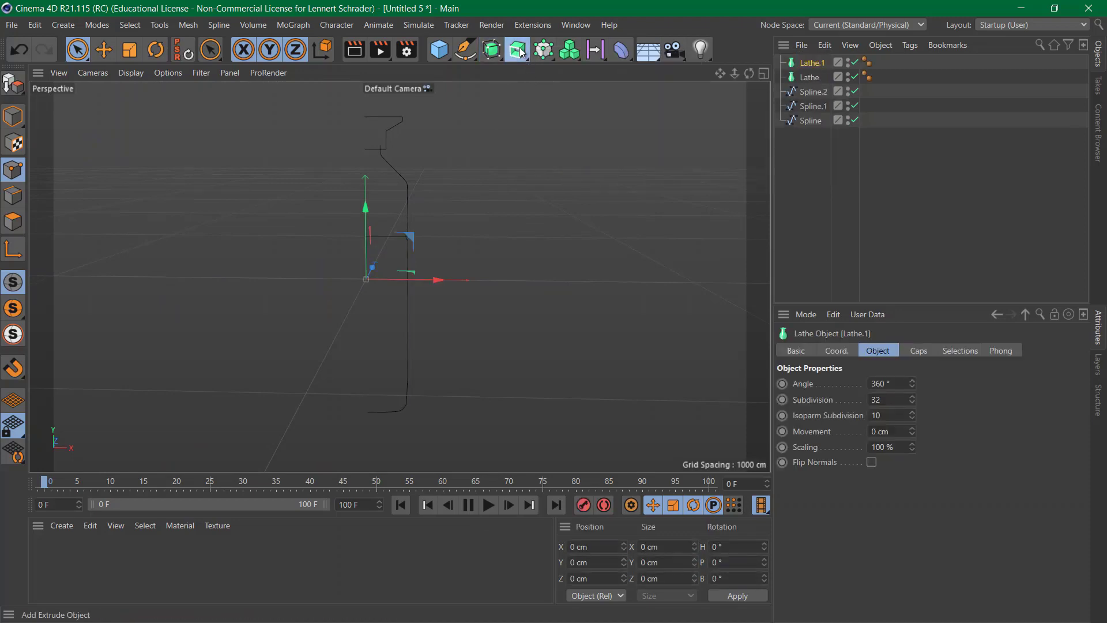
pyautogui.click(519, 50)
pyautogui.click(545, 94)
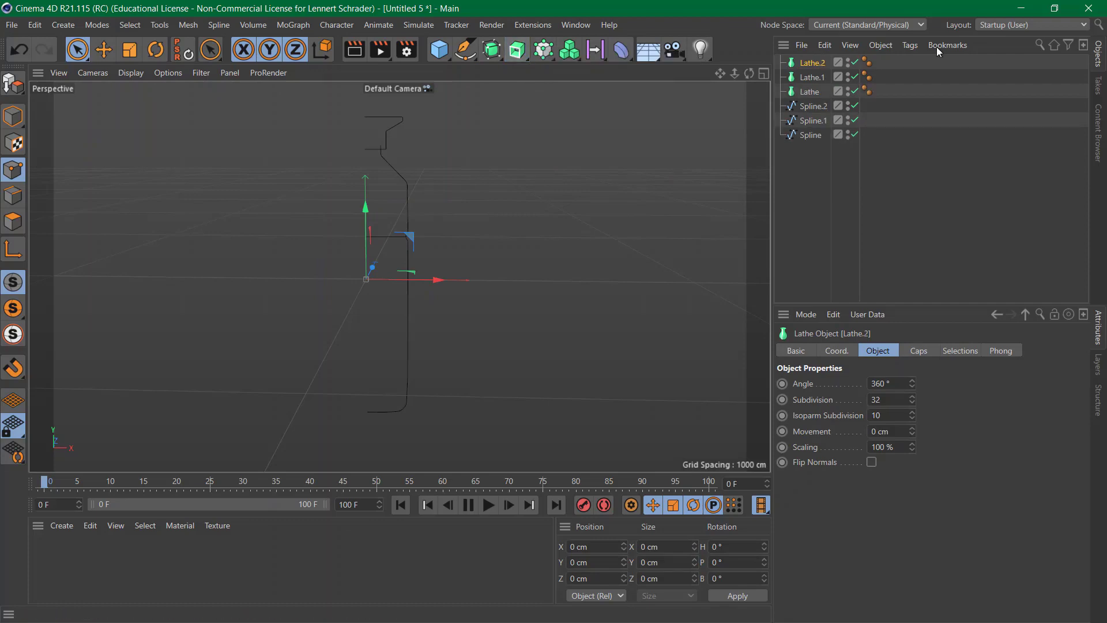
# Nest each profile under its own generator: Spline in Lathe, Spline.1 in Lathe.1 and Spline.2 in Lathe.2
pyautogui.click(817, 138)
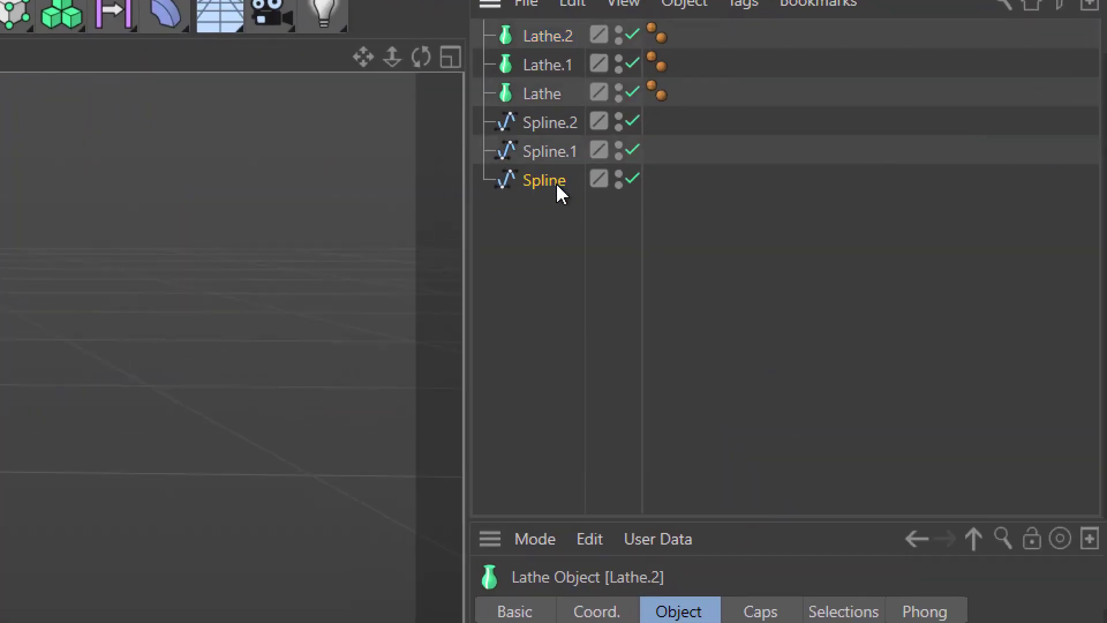
pyautogui.moveTo(557, 186); pyautogui.dragTo(544, 95)
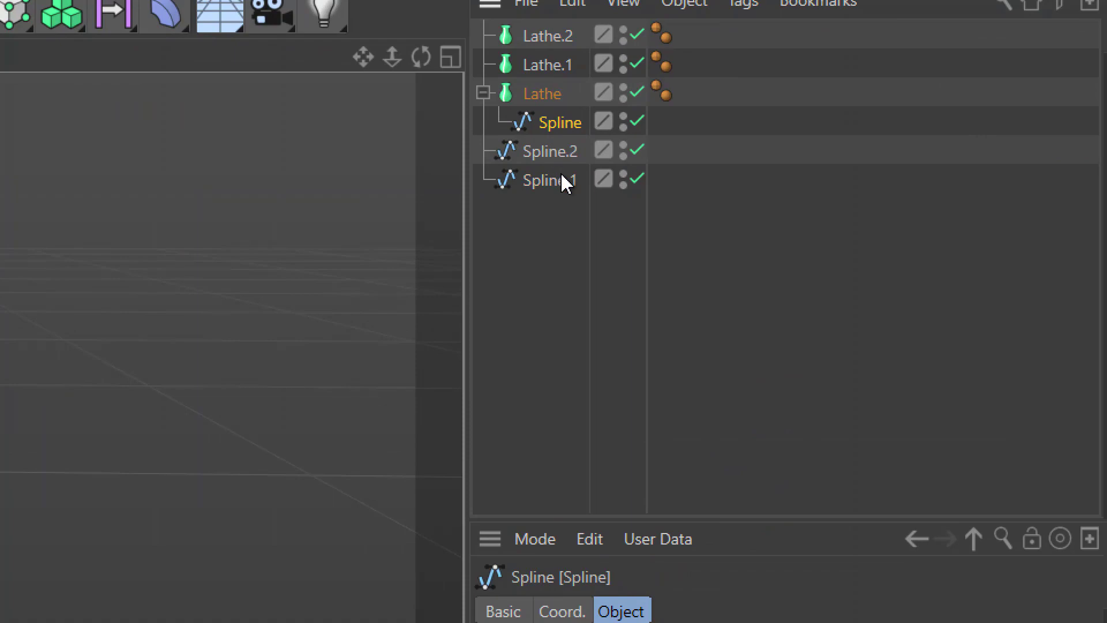
pyautogui.moveTo(562, 182); pyautogui.dragTo(554, 69)
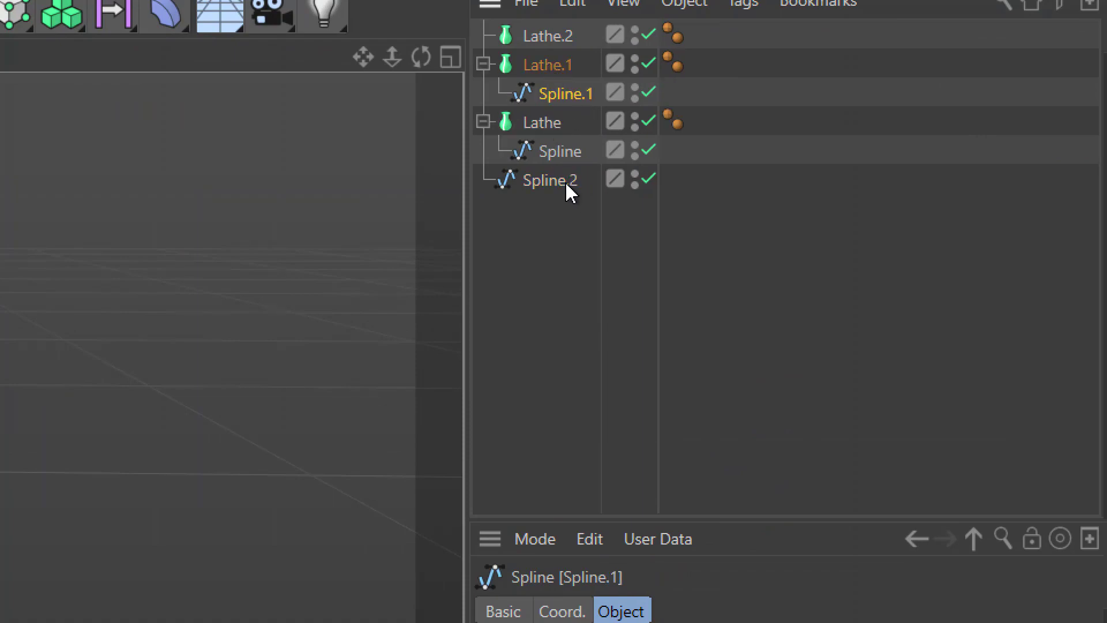
pyautogui.moveTo(565, 181); pyautogui.dragTo(535, 37)
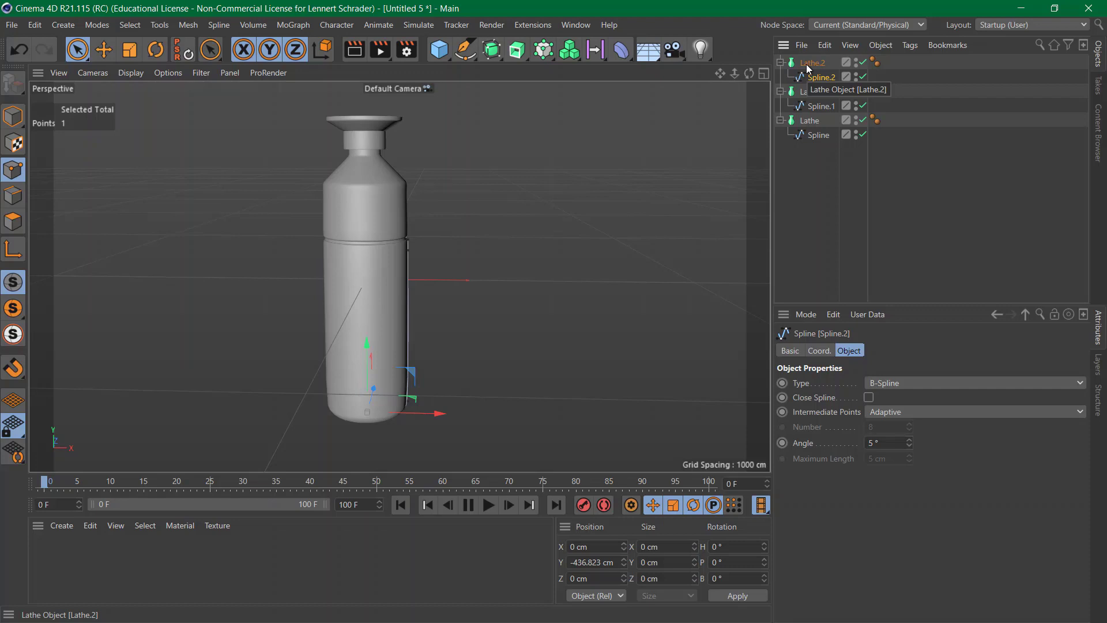
# Close the Untitled 5 bottle project and the Untitled 6 landscape project without saving either one
pyautogui.hotkey('ctrl', 'F4')
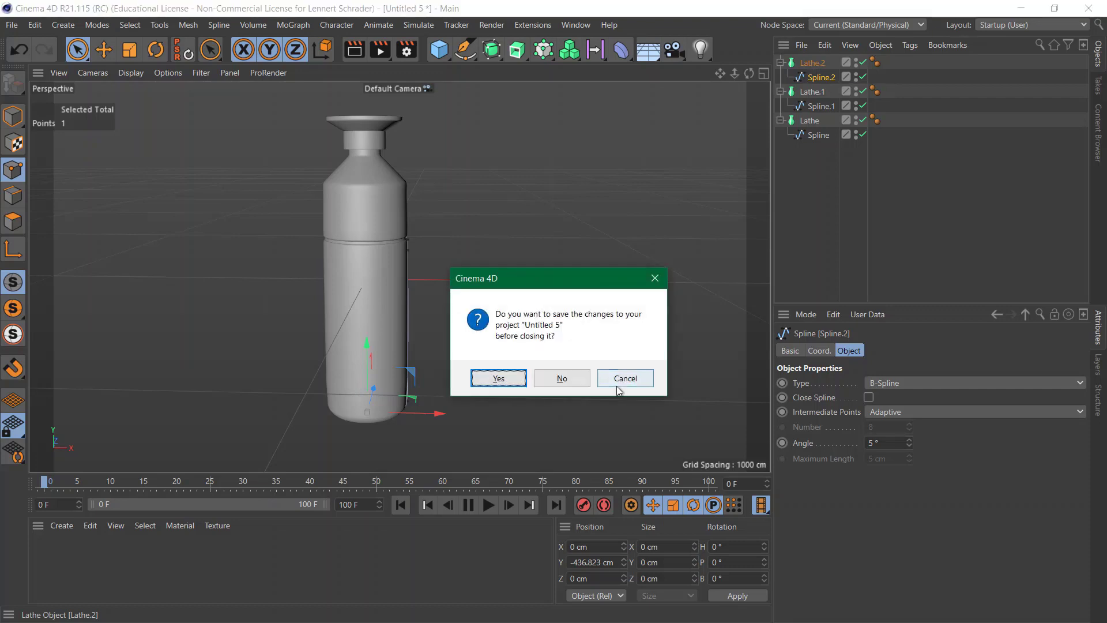
pyautogui.click(565, 384)
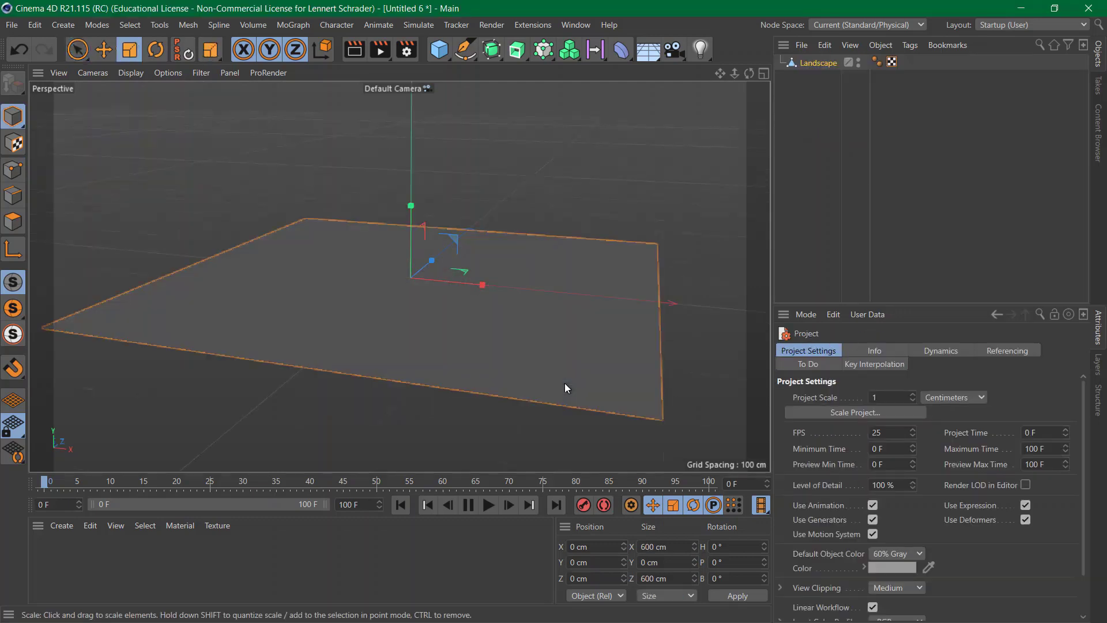
pyautogui.hotkey('ctrl', 'F4')
pyautogui.click(566, 383)
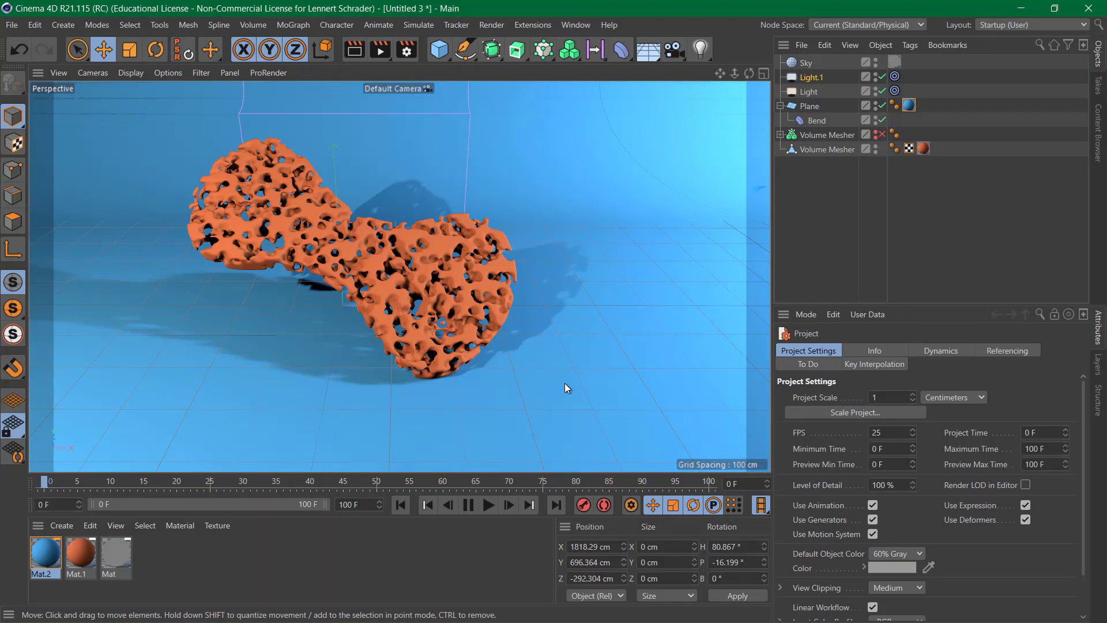
# Switch to Chrome, look over the Google image results for dopper bottles, and return to Cinema 4D
pyautogui.hotkey('alt', 'Tab')
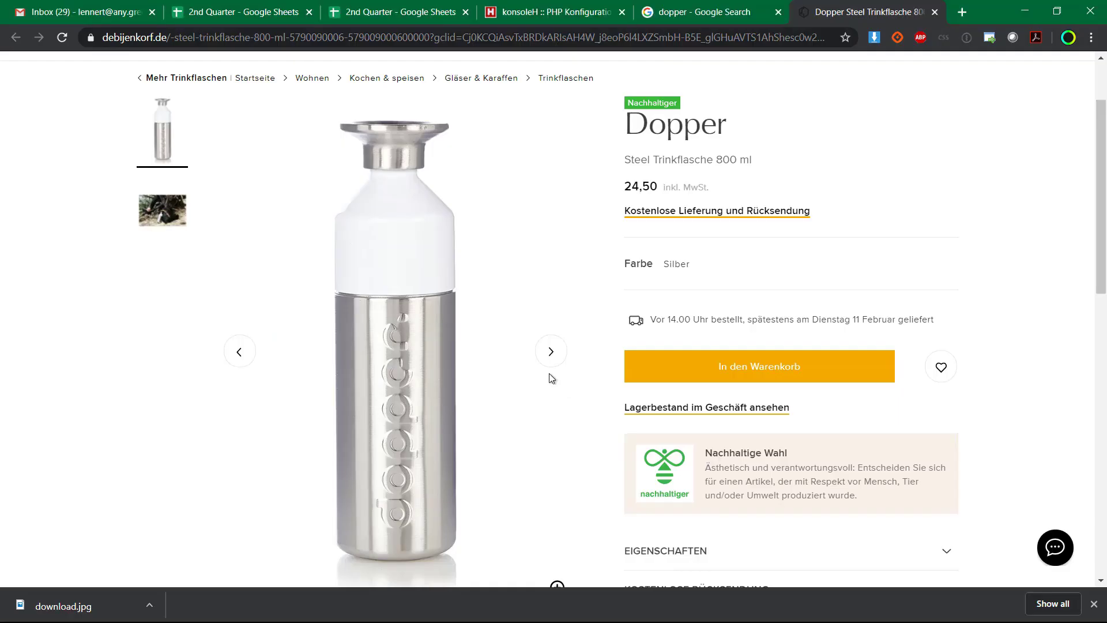
pyautogui.click(691, 16)
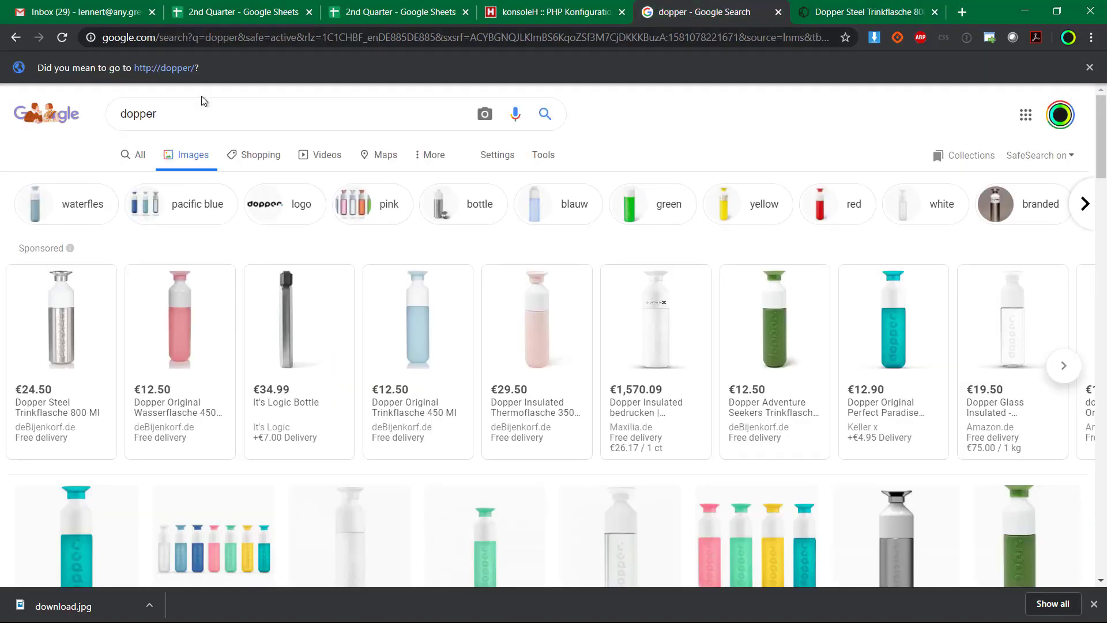
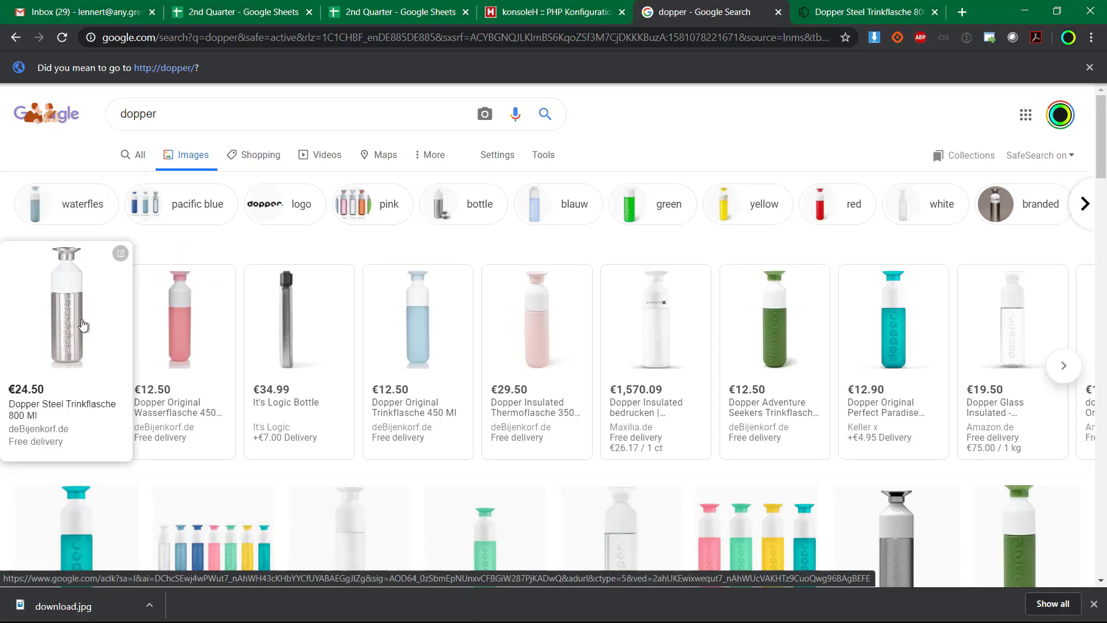
pyautogui.click(1025, 11)
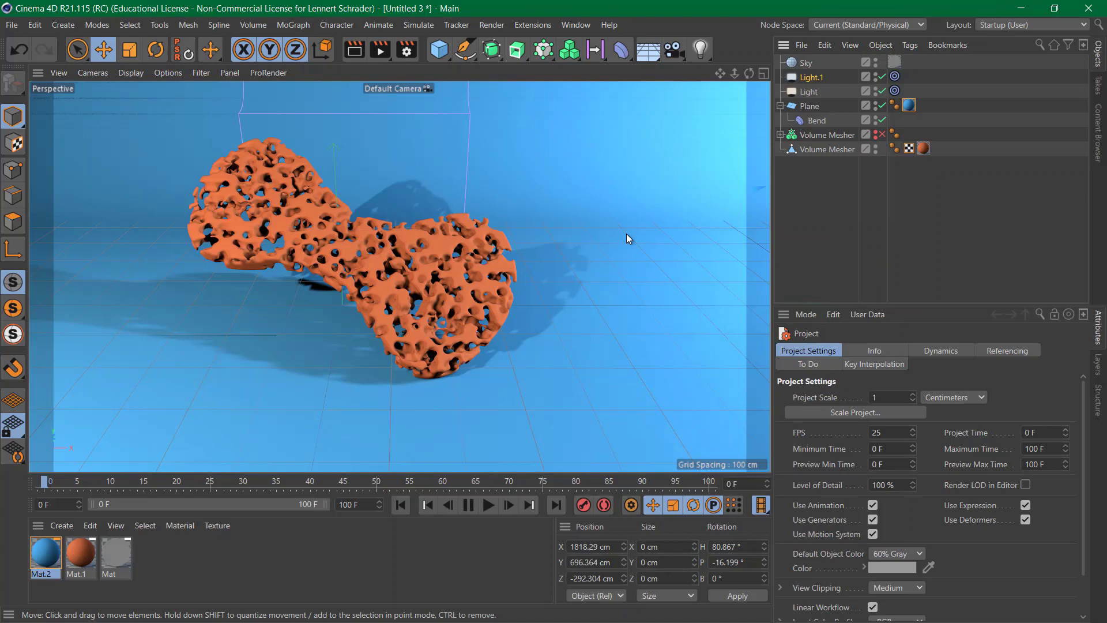
# Create a new empty project and show its Front view at full size
pyautogui.hotkey('ctrl', 'n')
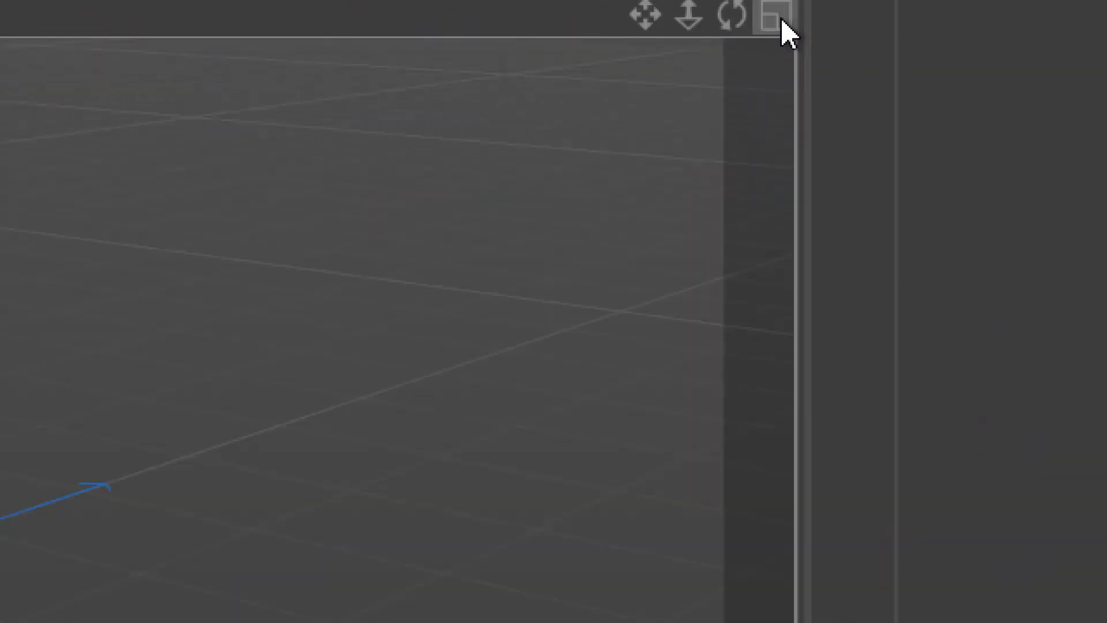
pyautogui.click(784, 32)
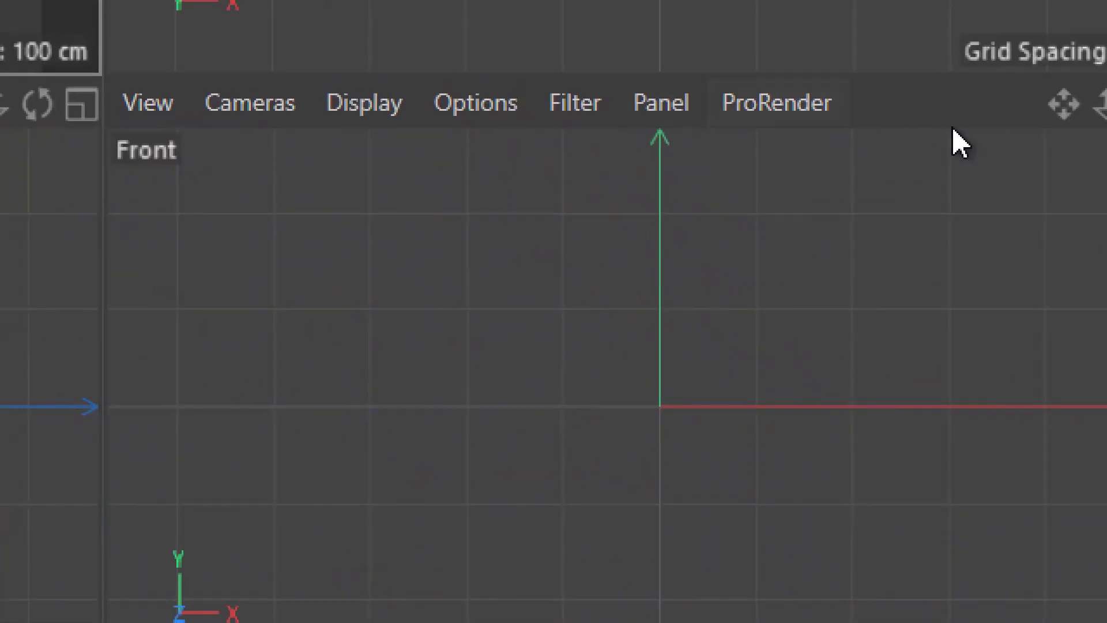
pyautogui.click(1041, 126)
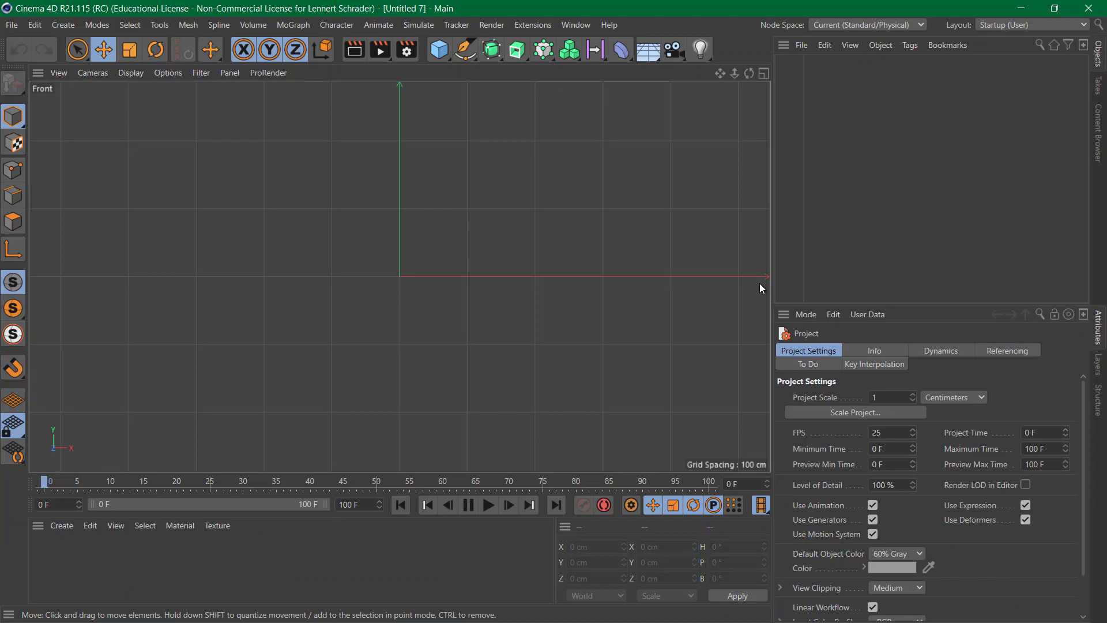
# Open the configuration of the Front viewport and show its Back settings
pyautogui.hotkey('shift', 'v')
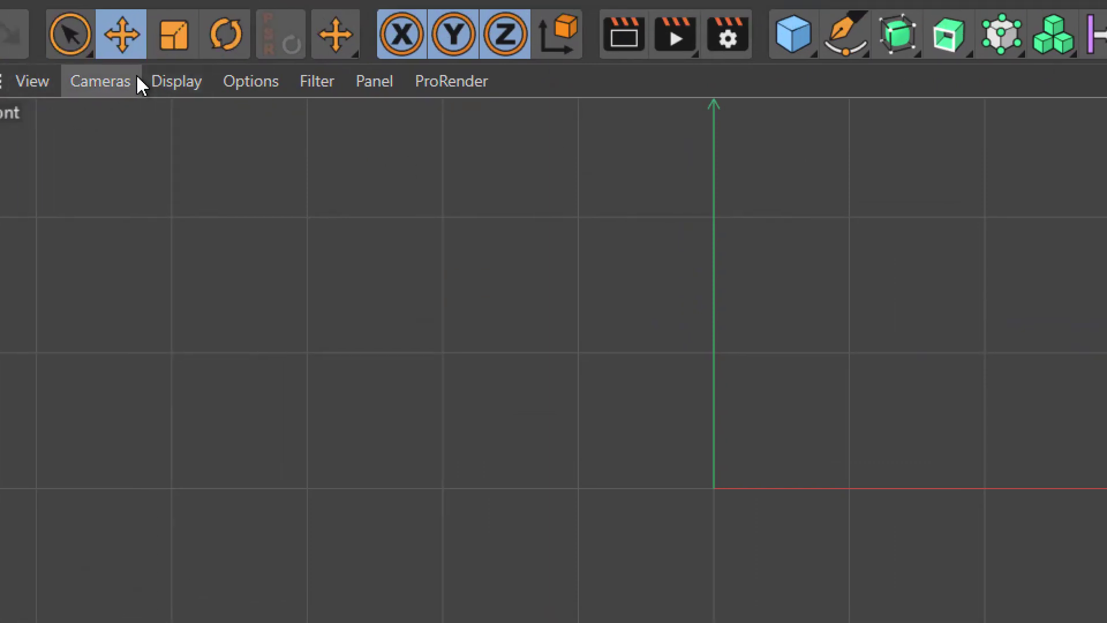
pyautogui.click(242, 82)
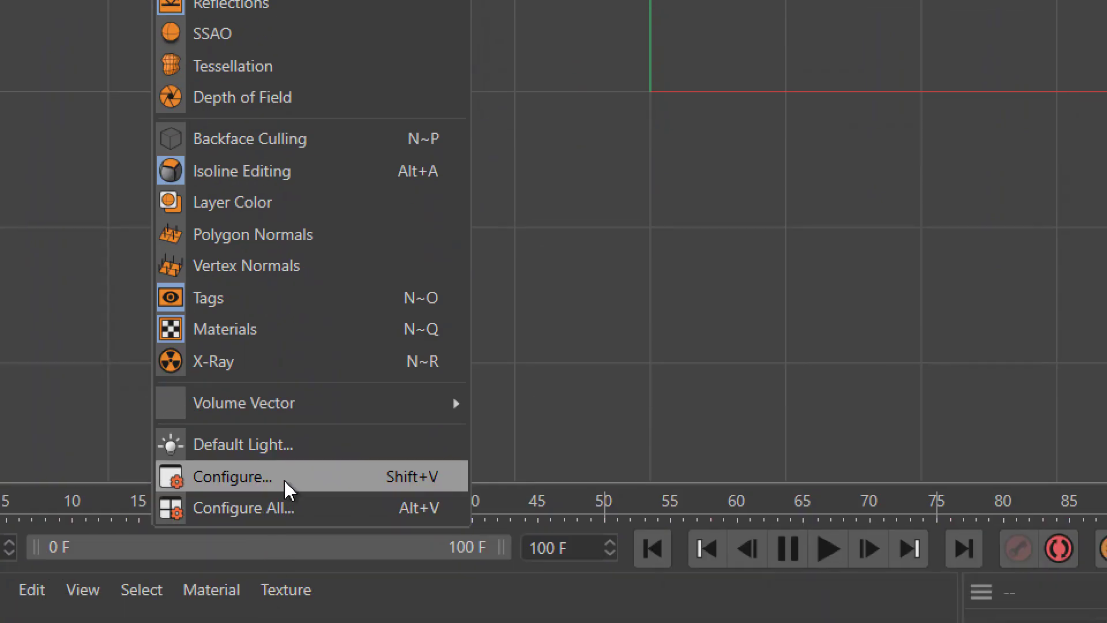
pyautogui.click(907, 270)
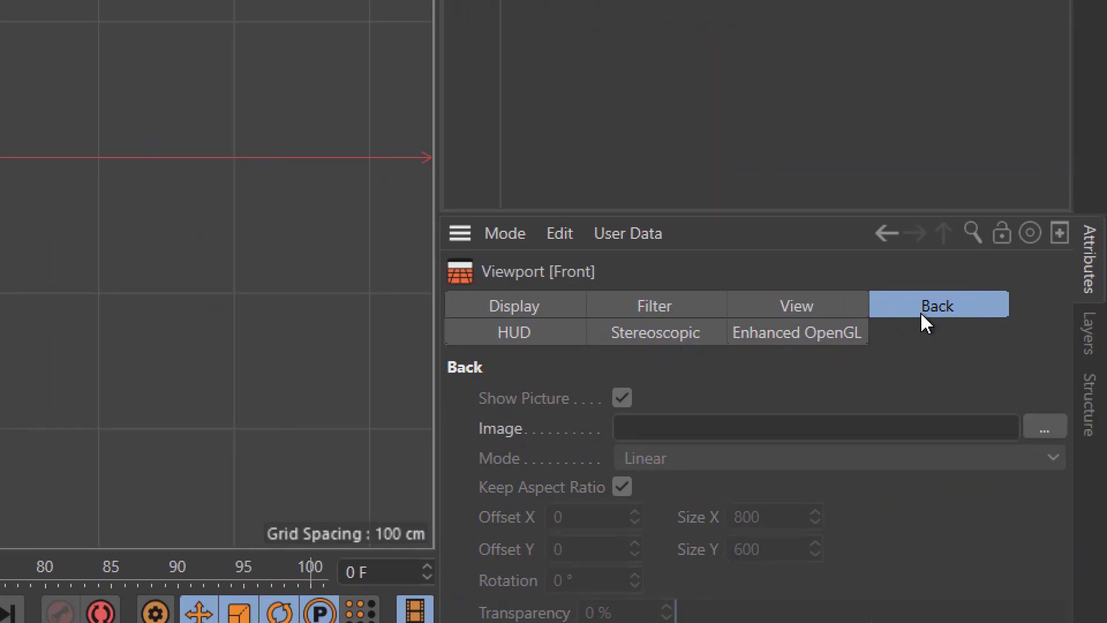
# Look through the Front viewport's Filter, View, Enhanced OpenGL, Stereoscopic and Display settings, showing several categories together
pyautogui.keyDown('shift'); pyautogui.click(691, 308); pyautogui.keyUp('shift')
pyautogui.keyDown('shift'); pyautogui.click(793, 301); pyautogui.keyUp('shift')
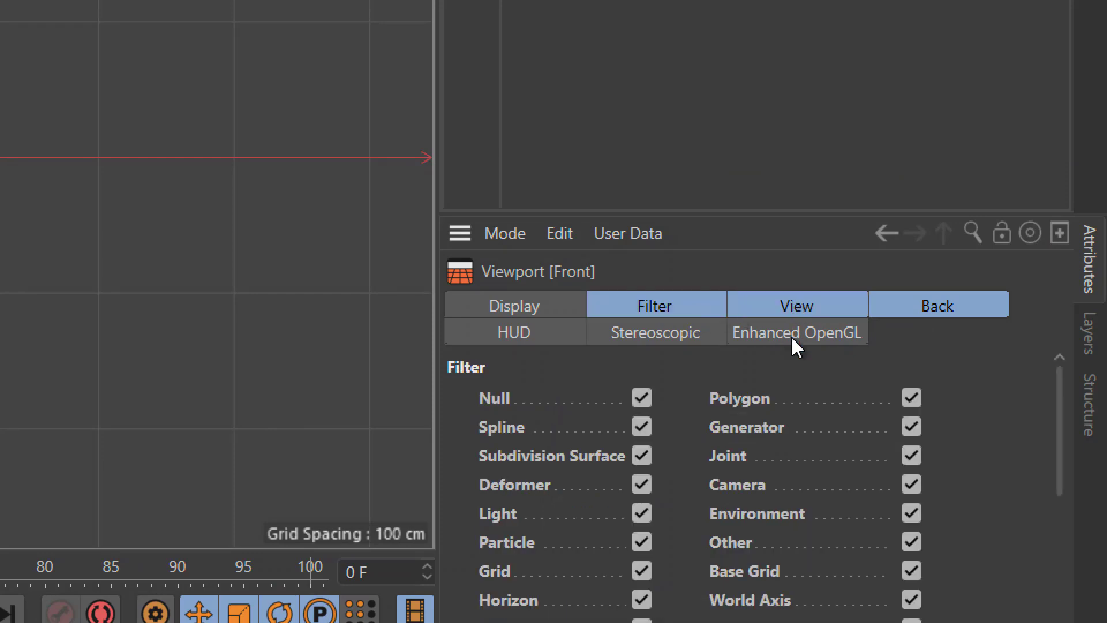
pyautogui.keyDown('shift'); pyautogui.click(794, 340); pyautogui.keyUp('shift')
pyautogui.keyDown('shift'); pyautogui.click(692, 340); pyautogui.keyUp('shift')
pyautogui.click(1089, 404)
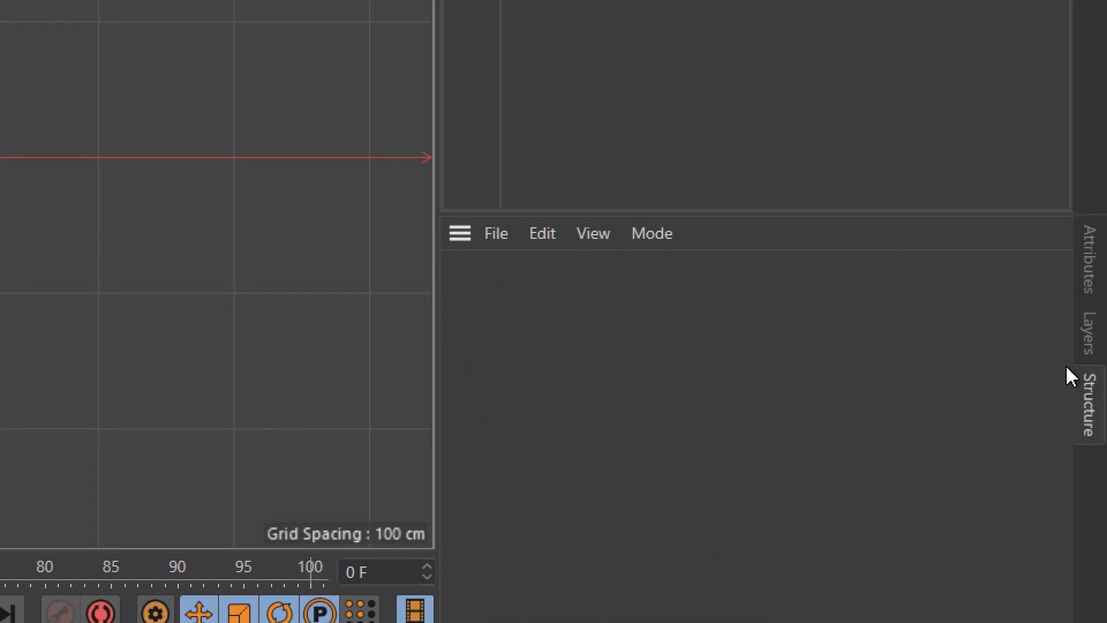
pyautogui.click(1096, 291)
pyautogui.scroll(-10, 990, 495)
pyautogui.scroll(10, 991, 495)
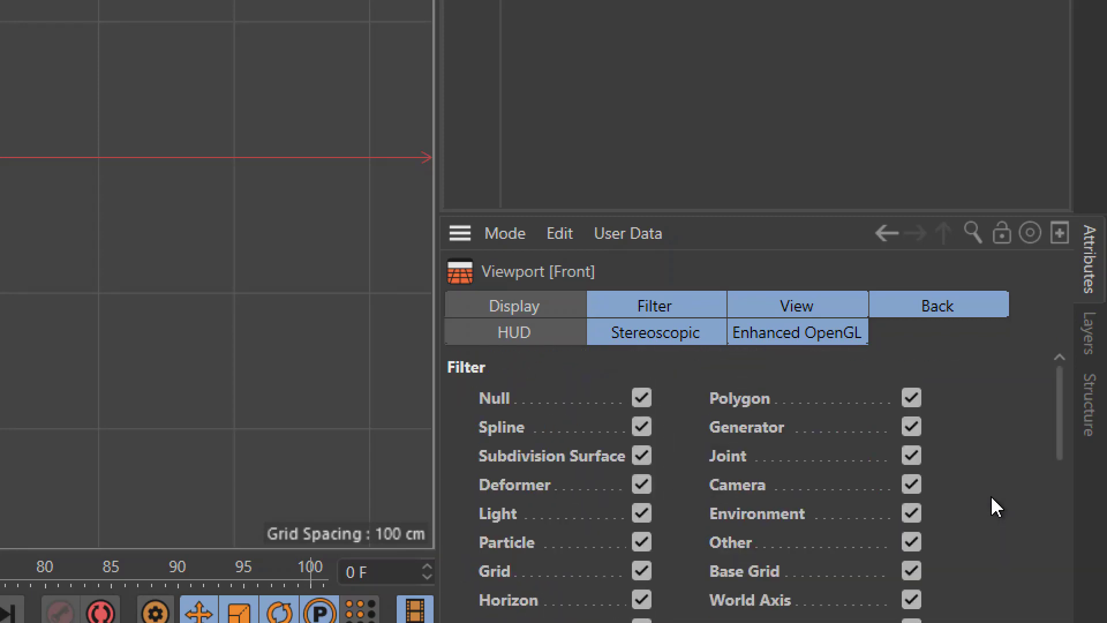
pyautogui.click(813, 304)
pyautogui.click(689, 304)
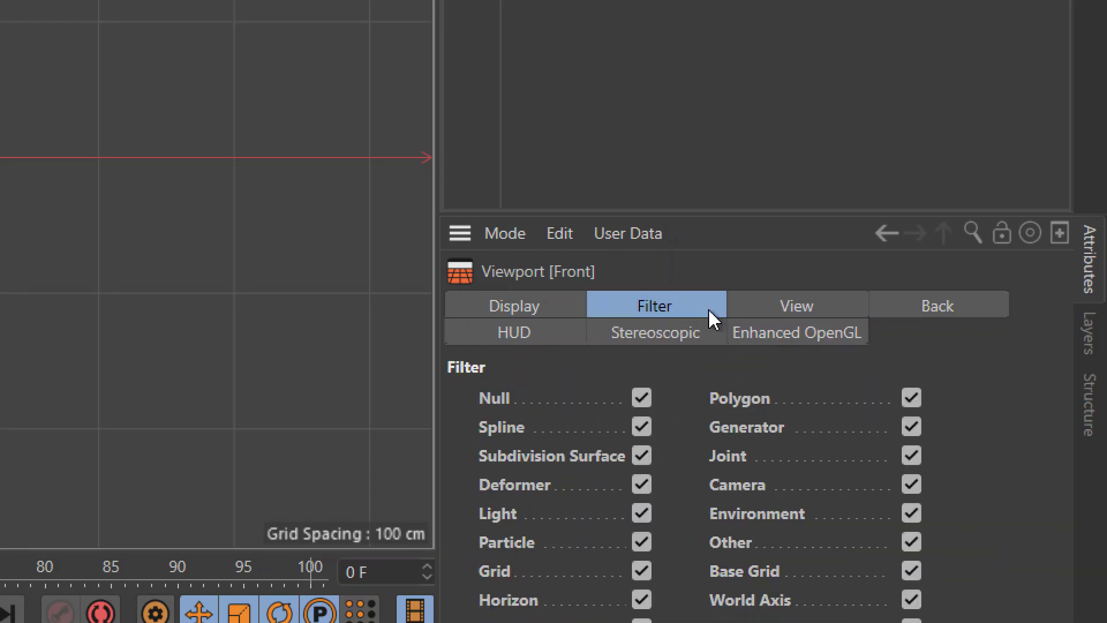
pyautogui.keyDown('shift'); pyautogui.click(803, 336); pyautogui.keyUp('shift')
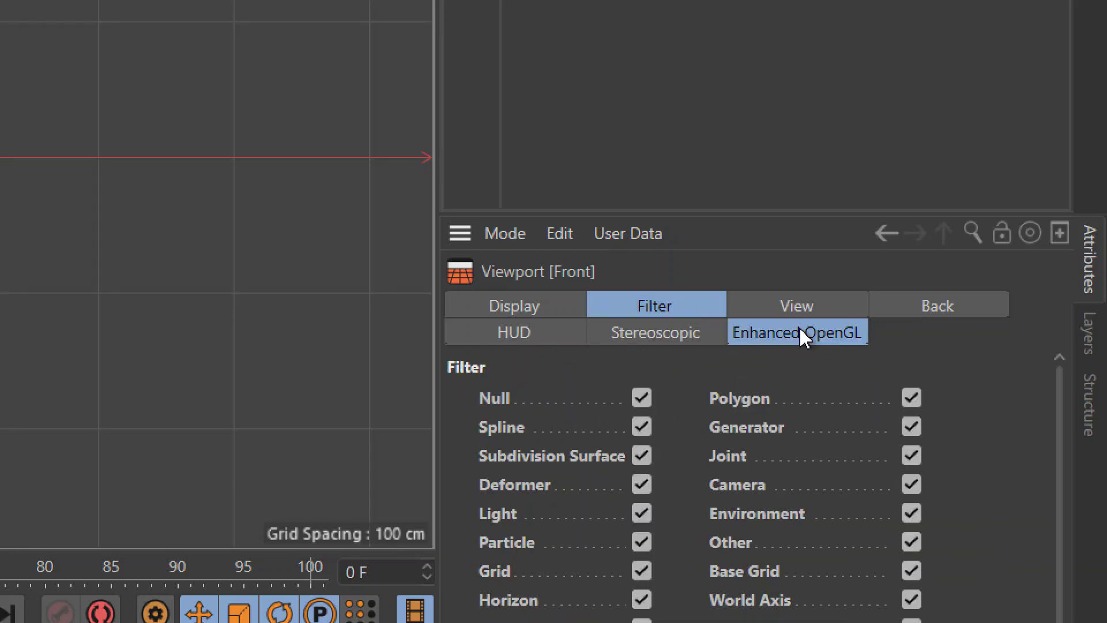
pyautogui.click(503, 302)
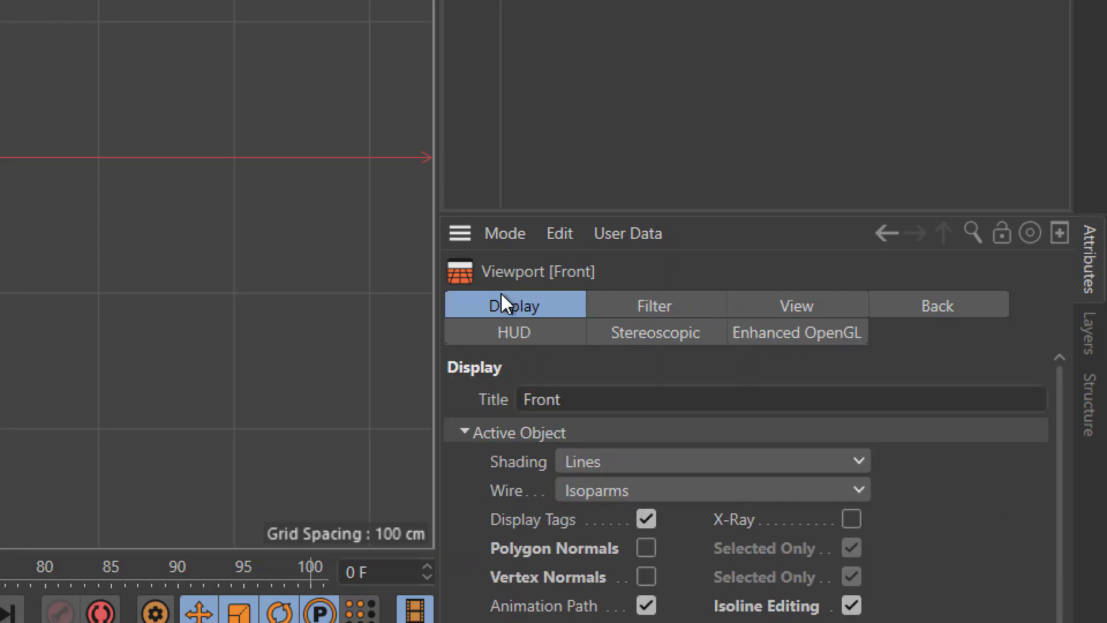
# Load download.jpg from the Desktop as the background image of the Front viewport
pyautogui.click(979, 308)
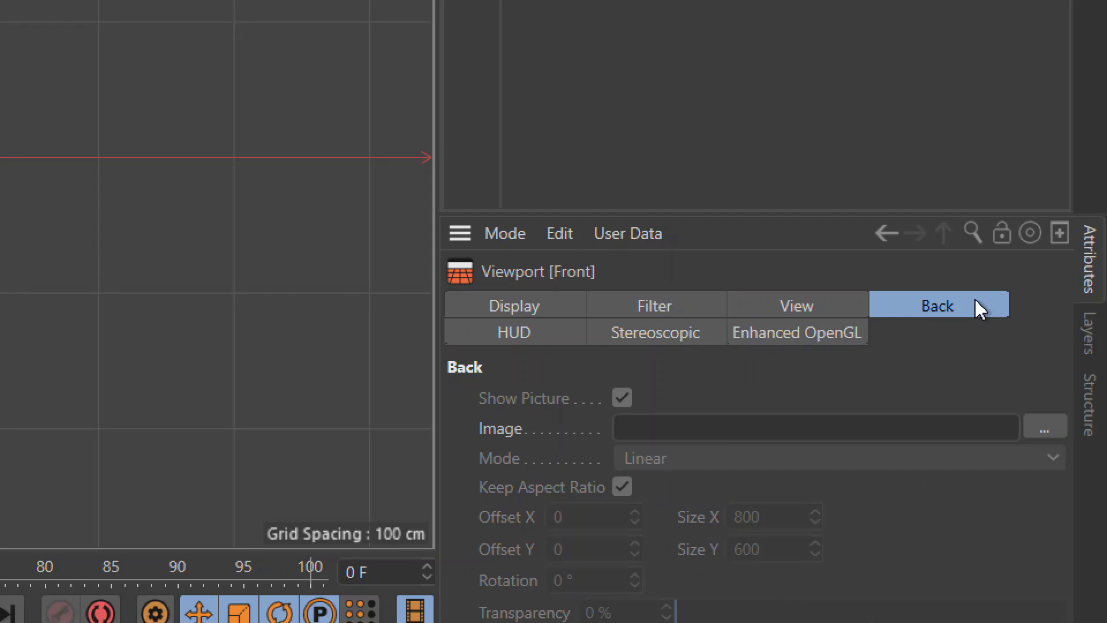
pyautogui.click(1042, 427)
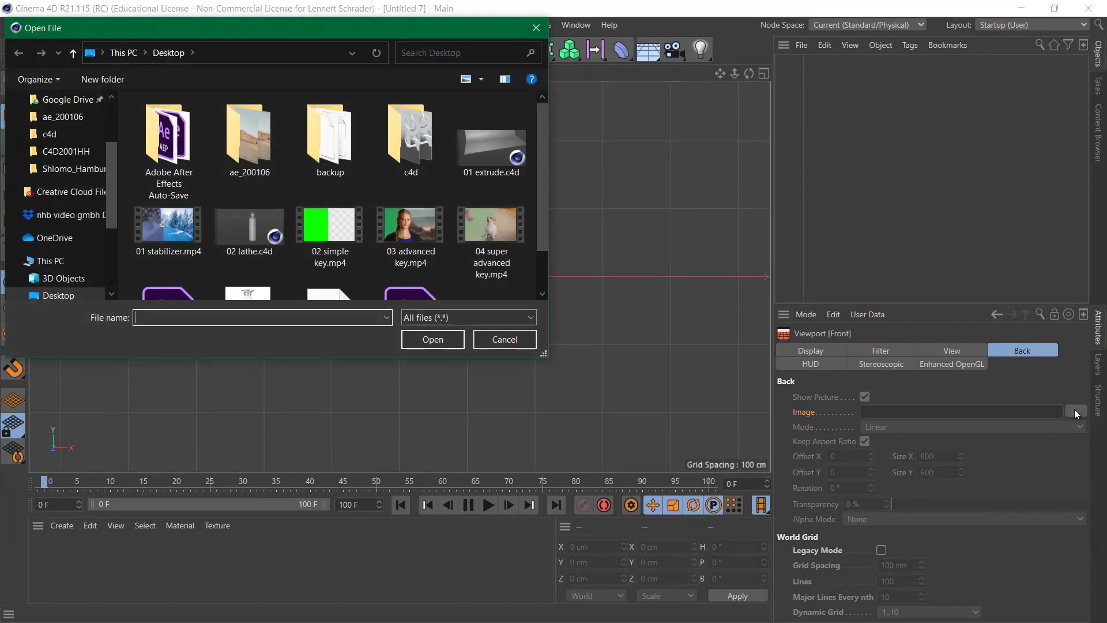
pyautogui.scroll(-1, 451, 244)
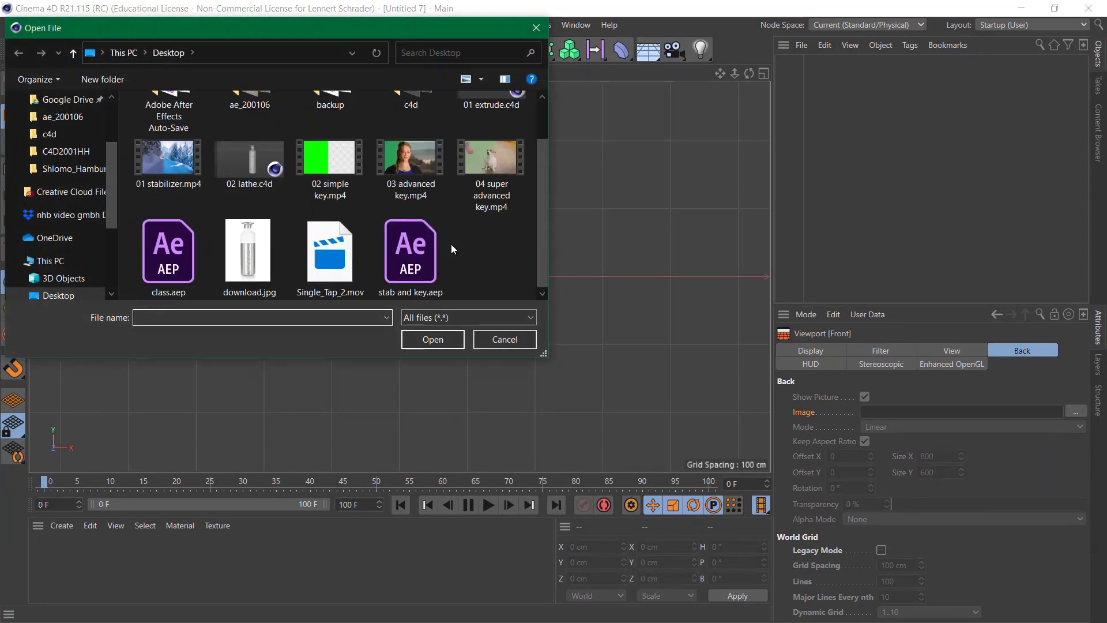
pyautogui.click(250, 252)
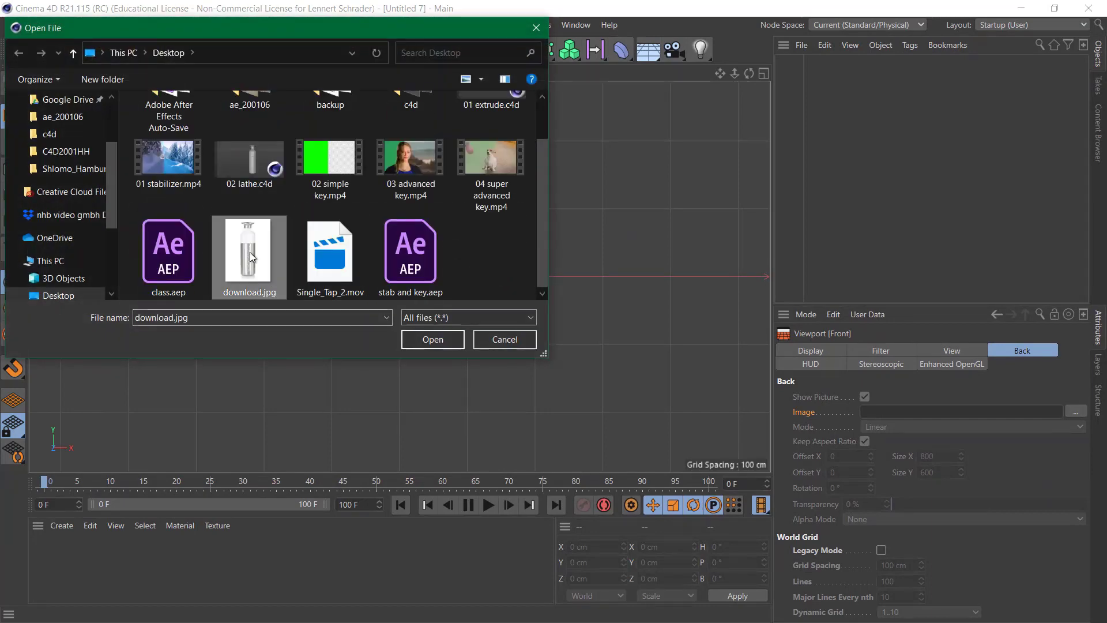
pyautogui.click(441, 345)
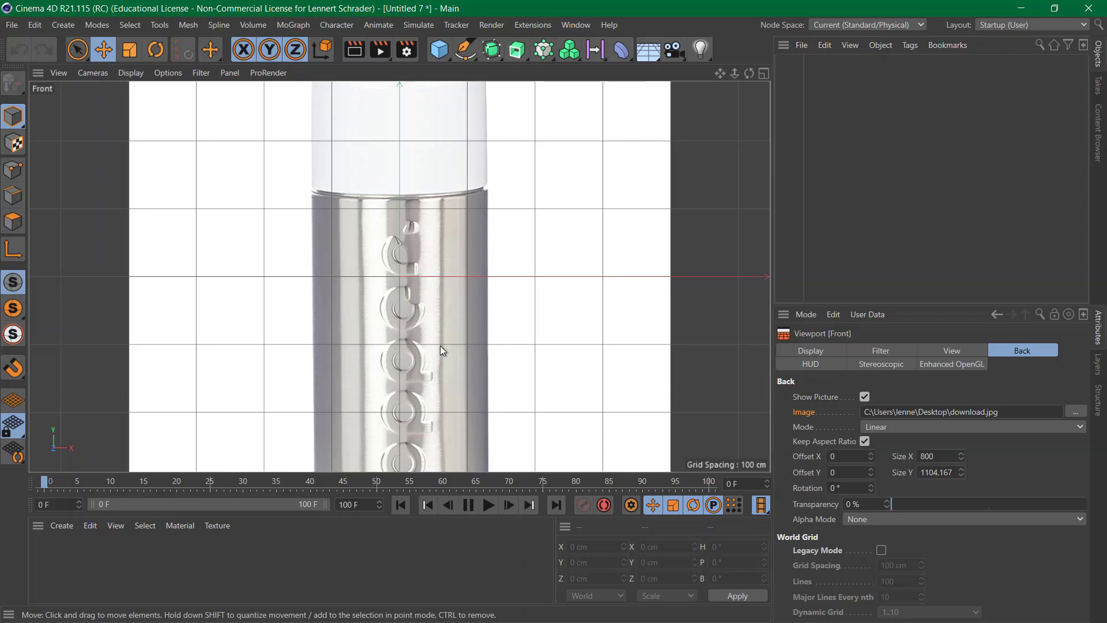
# Set the transparency of the Front view's background image to 93%
pyautogui.scroll(-5, 410, 272)
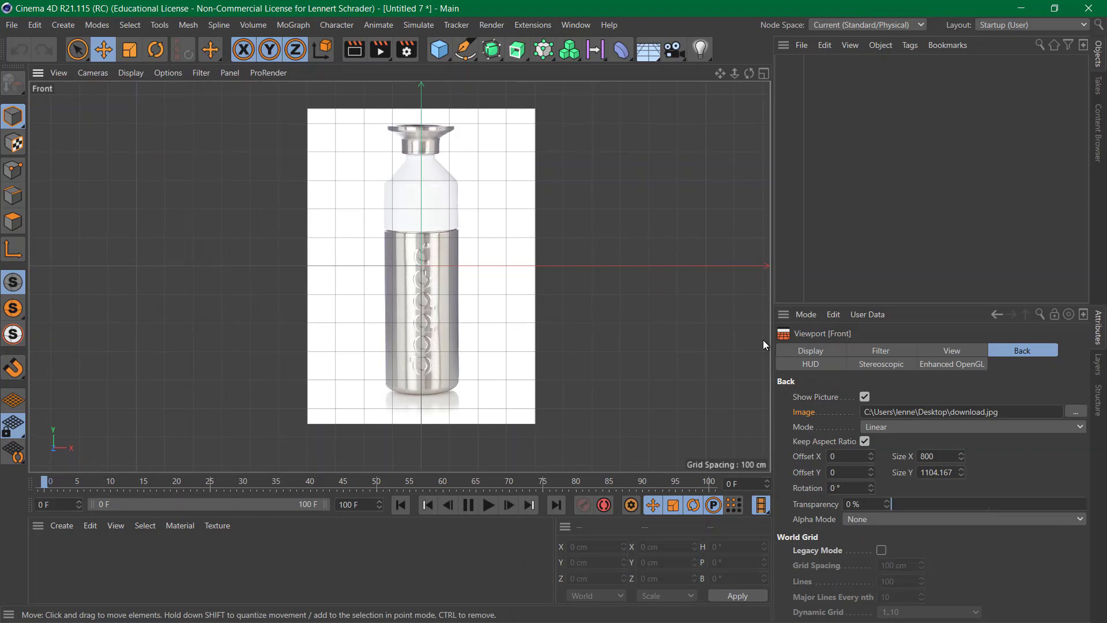
pyautogui.click(904, 513)
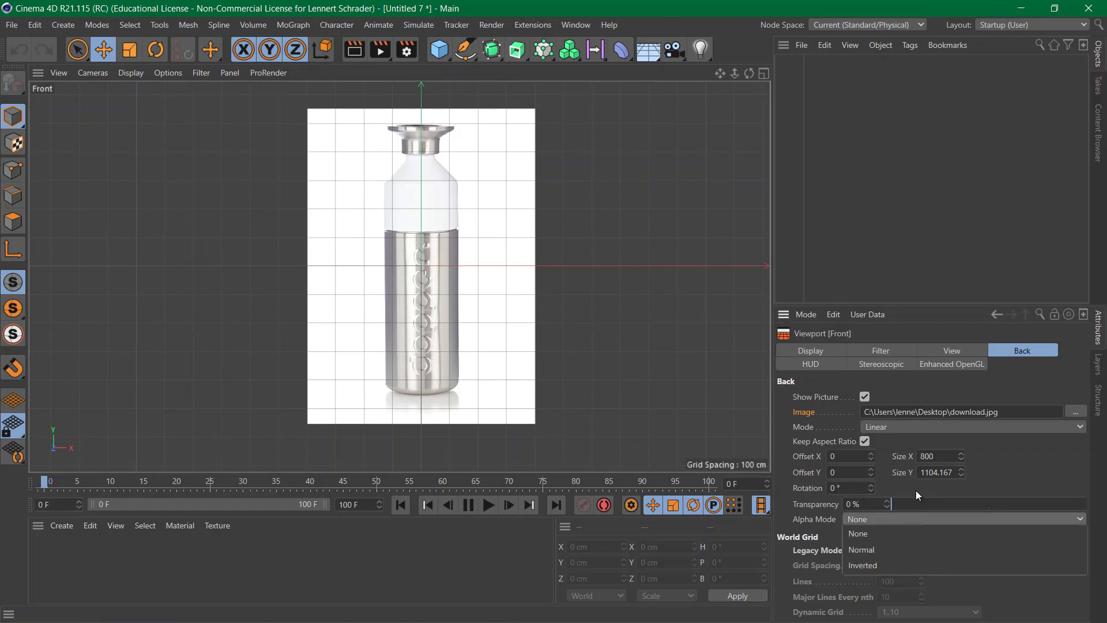
pyautogui.moveTo(908, 504); pyautogui.dragTo(1074, 507)
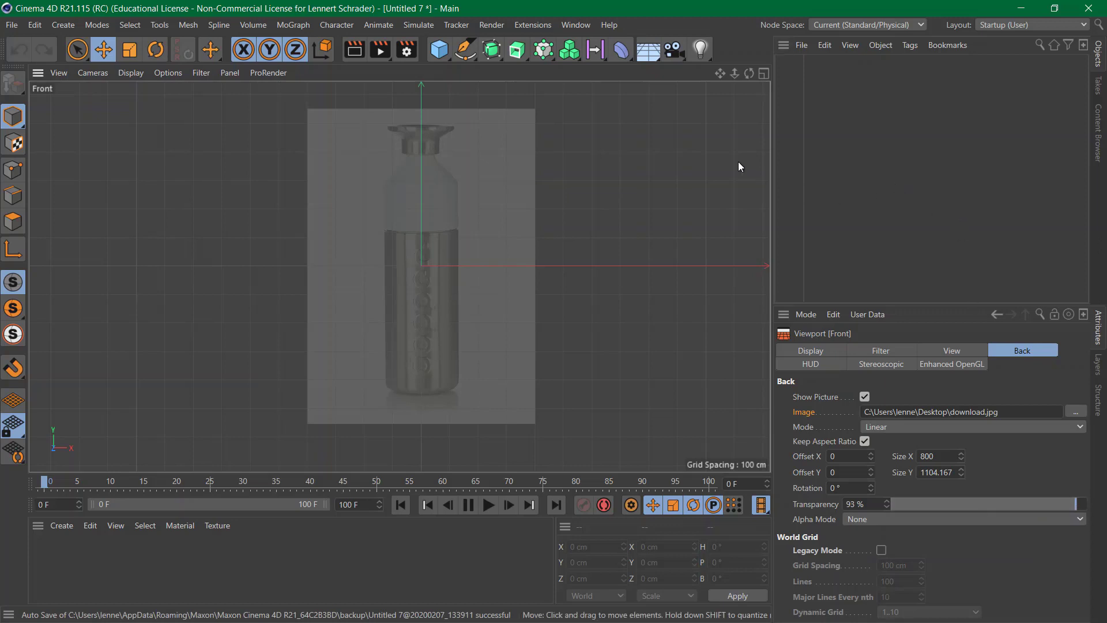
# Activate the Spline Pen for tracing the bottle's cap and open its spline type choices
pyautogui.scroll(6, 440, 130)
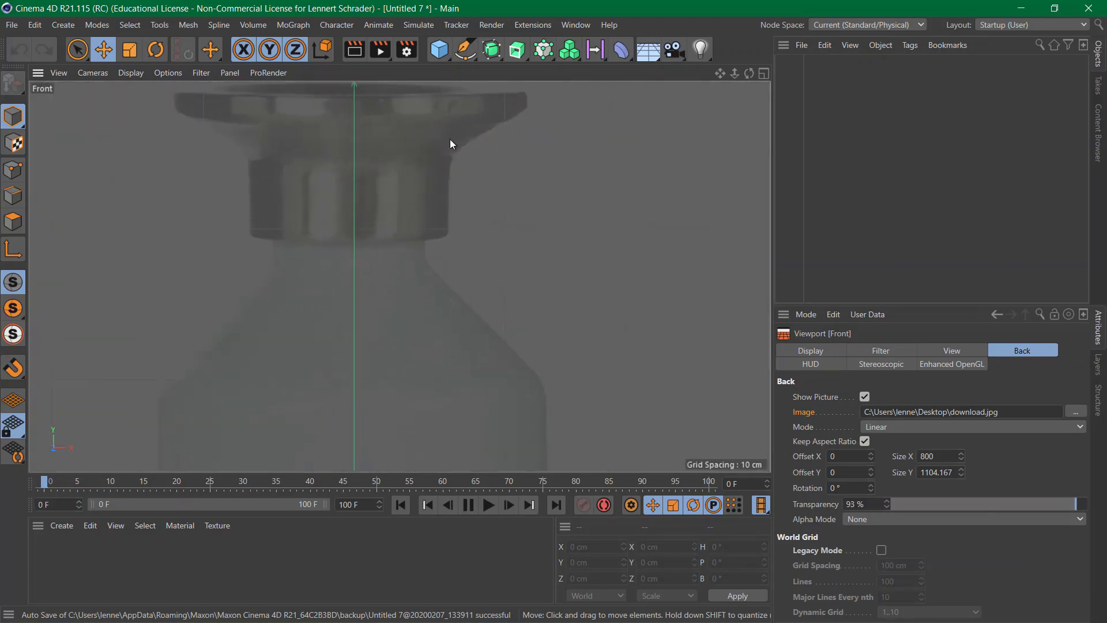
pyautogui.scroll(2, 464, 161)
pyautogui.scroll(3, 435, 154)
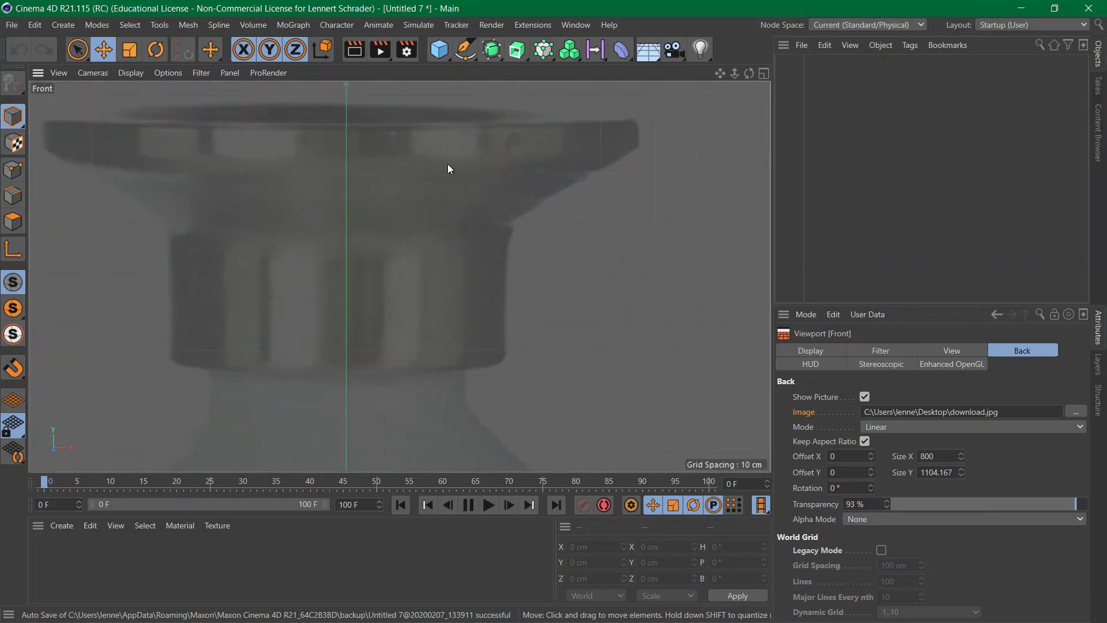
pyautogui.keyDown('alt'); pyautogui.moveTo(449, 167); pyautogui.dragTo(453, 190, button='middle'); pyautogui.keyUp('alt')
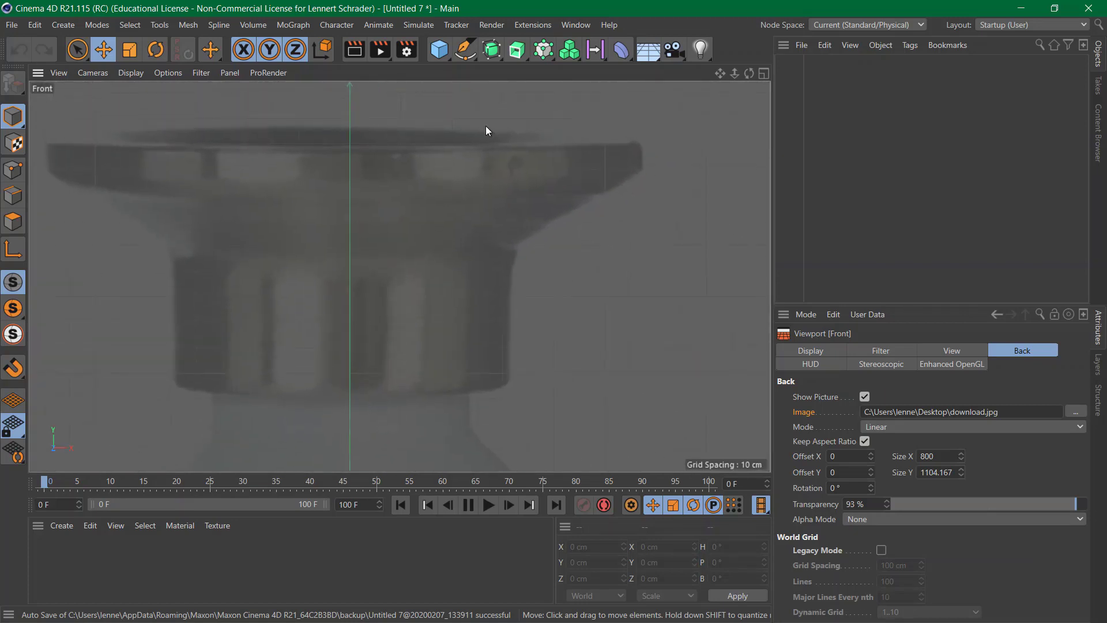
pyautogui.click(465, 49)
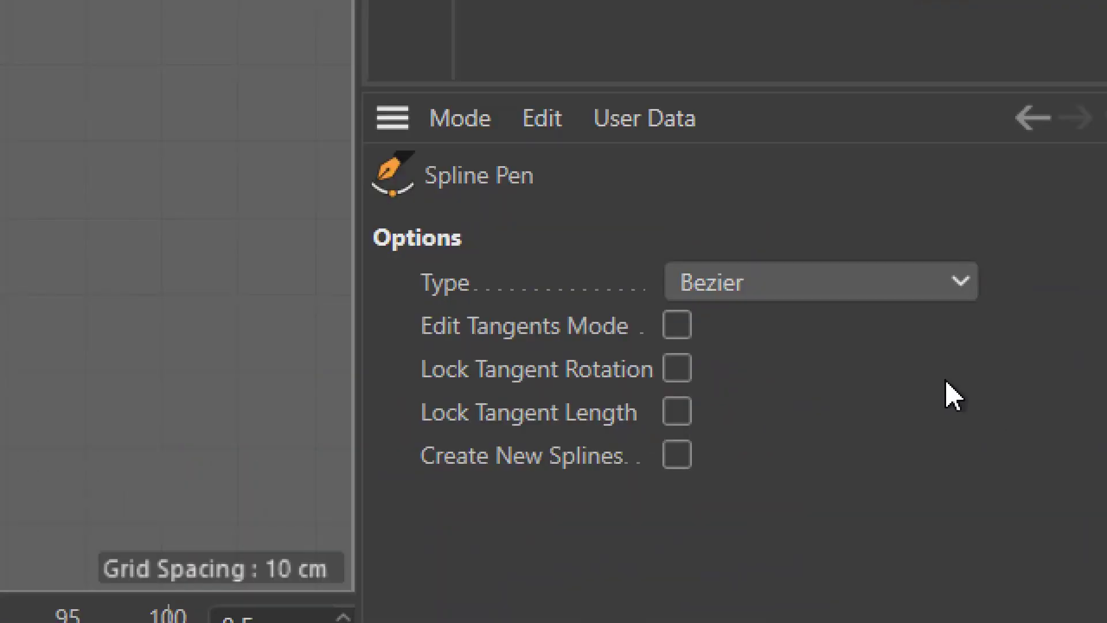
pyautogui.click(747, 285)
pyautogui.click(760, 468)
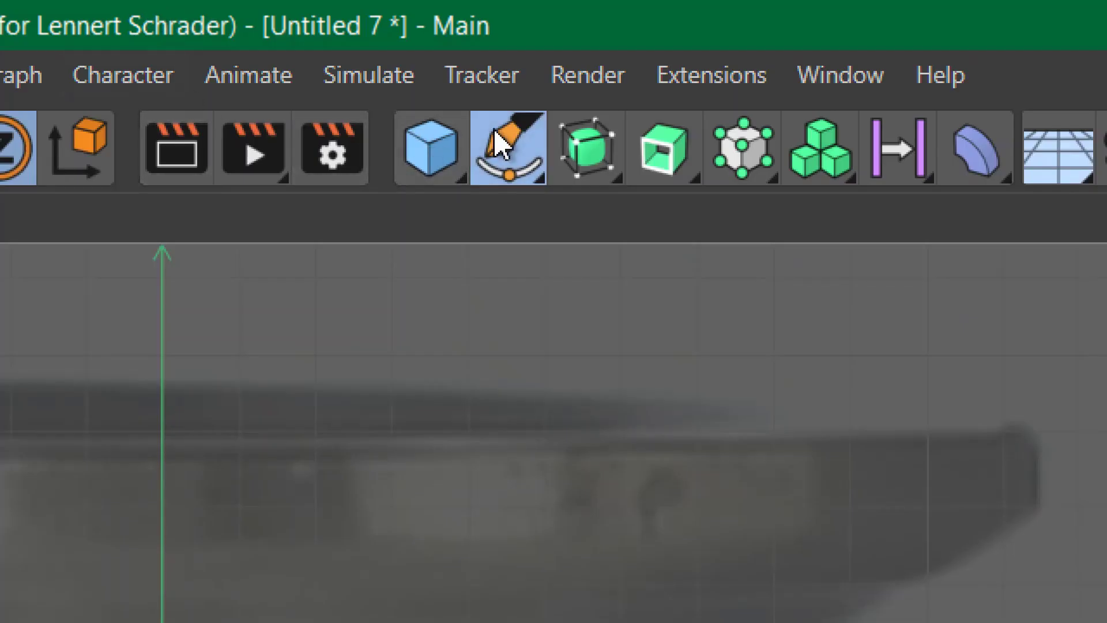
# Draw a freehand winding spline over the bottle's cap with the Sketch tool and switch to point editing
pyautogui.click(496, 133)
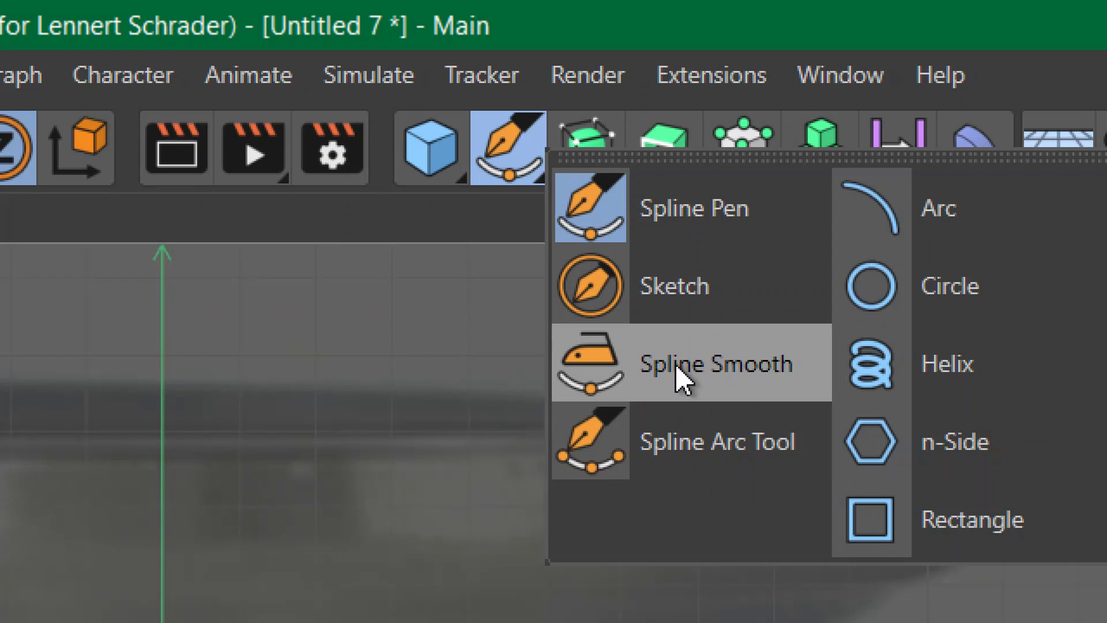
pyautogui.click(670, 274)
pyautogui.moveTo(246, 478)
pyautogui.mouseDown()
pyautogui.moveTo(283, 373)
pyautogui.moveTo(353, 622)
pyautogui.moveTo(867, 518)
pyautogui.mouseUp()
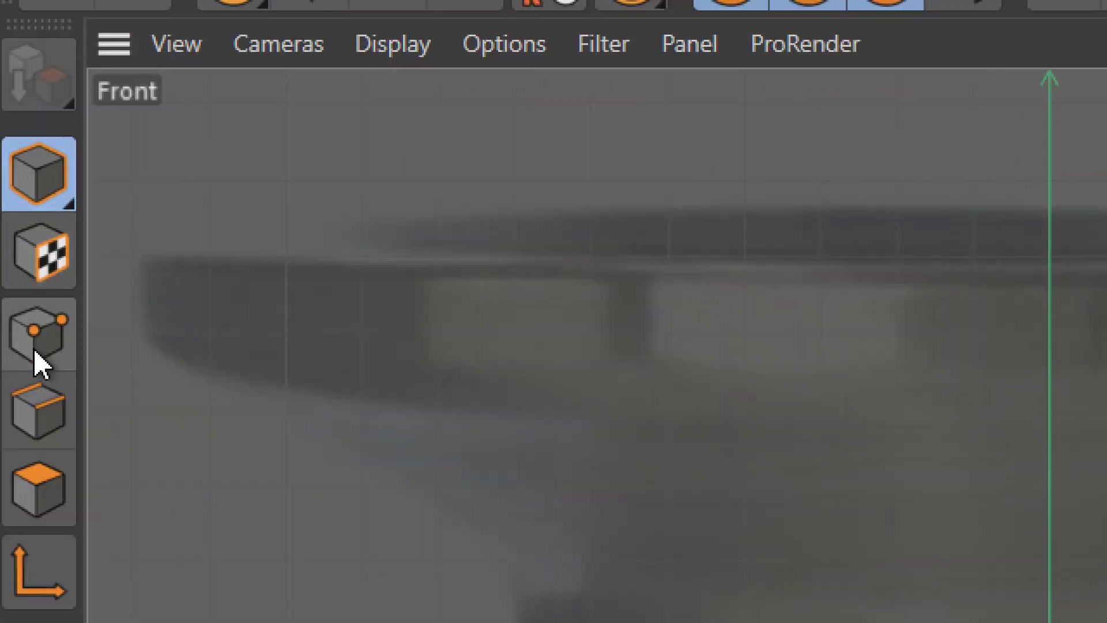
pyautogui.click(36, 355)
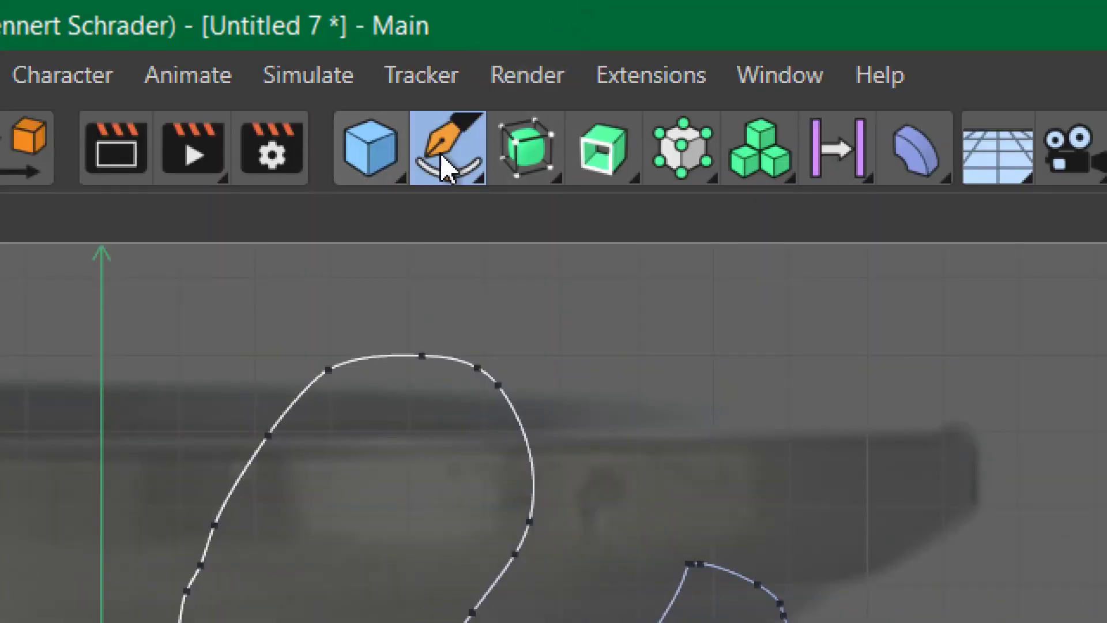
# Even out the upper loop of the sketched spline with the Spline Smooth tool
pyautogui.click(444, 165)
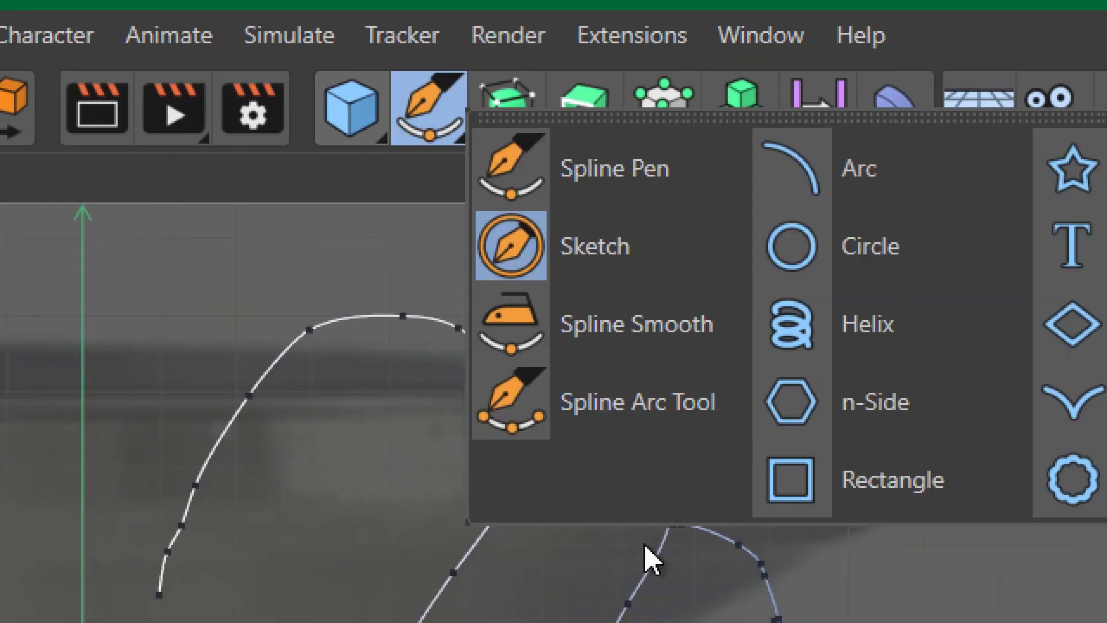
pyautogui.click(680, 389)
pyautogui.moveTo(467, 316)
pyautogui.mouseDown()
pyautogui.moveTo(475, 328)
pyautogui.moveTo(438, 447)
pyautogui.moveTo(502, 354)
pyautogui.moveTo(362, 172)
pyautogui.moveTo(119, 323)
pyautogui.moveTo(272, 161)
pyautogui.moveTo(517, 289)
pyautogui.moveTo(428, 197)
pyautogui.moveTo(444, 190)
pyautogui.mouseUp()
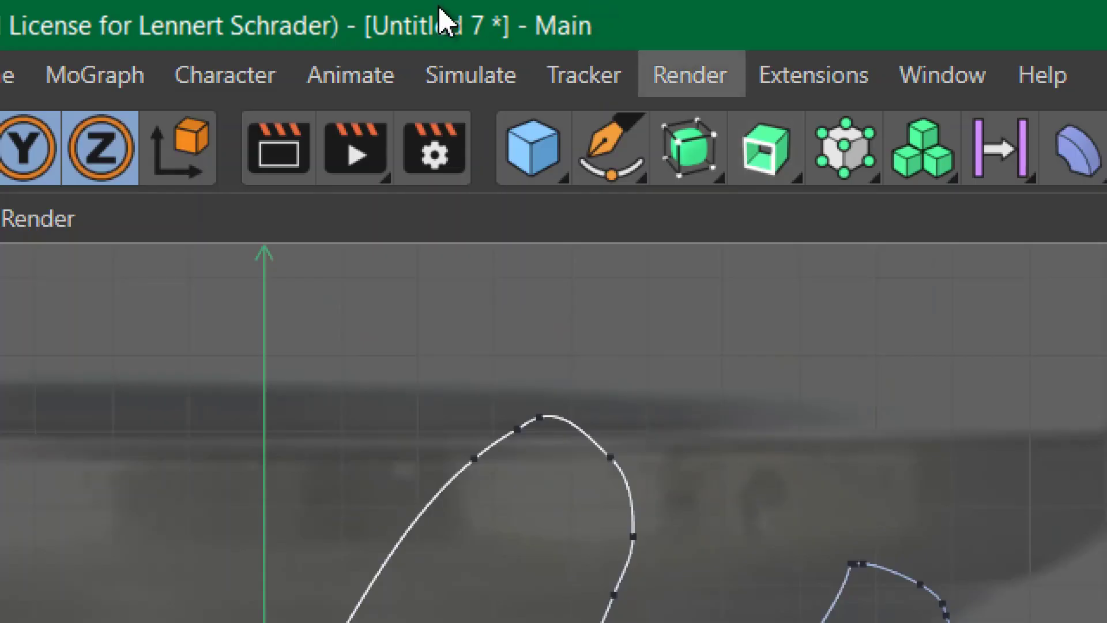
# Activate the Spline Arc Tool and reposition two points on the outer flank of the spline's upper loop
pyautogui.click(619, 179)
pyautogui.click(755, 453)
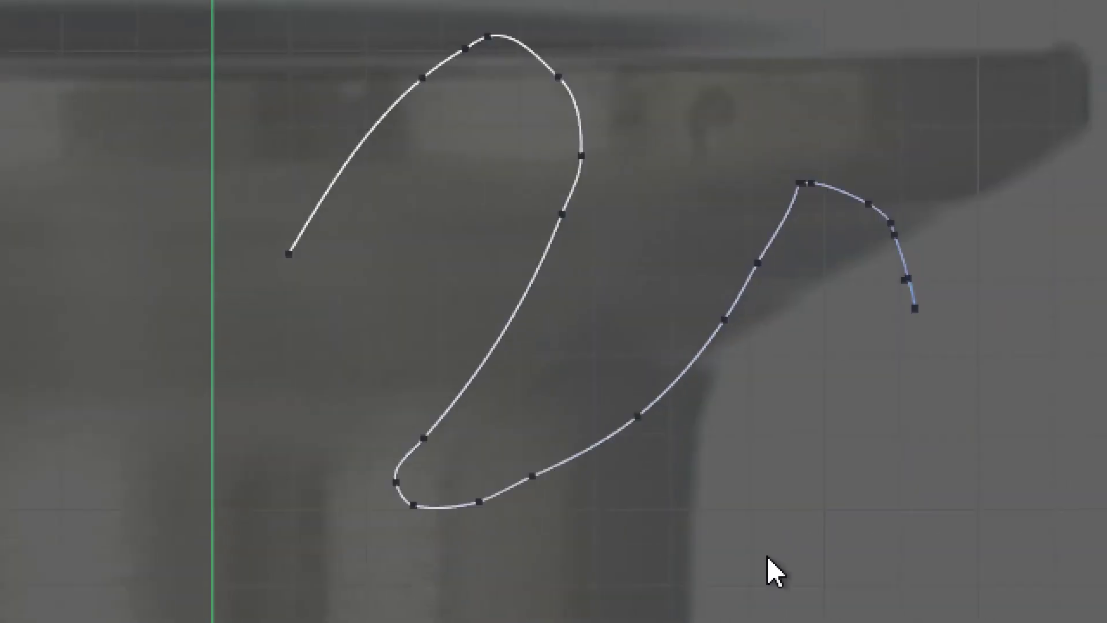
pyautogui.moveTo(580, 163)
pyautogui.mouseDown()
pyautogui.moveTo(661, 153)
pyautogui.moveTo(595, 148)
pyautogui.mouseUp()
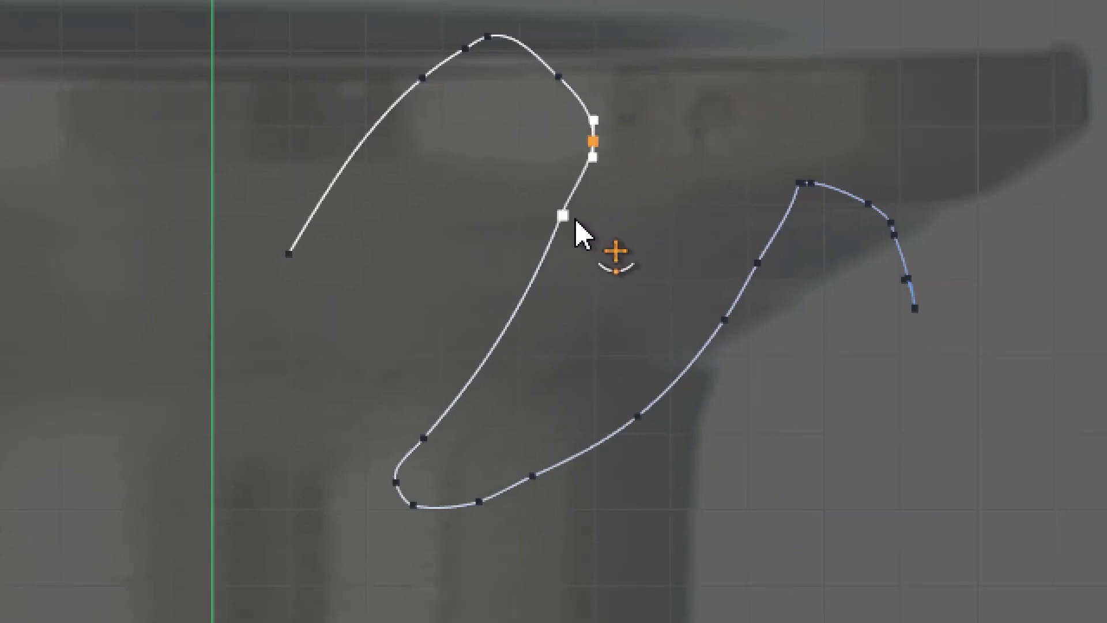
pyautogui.moveTo(563, 218); pyautogui.dragTo(559, 246)
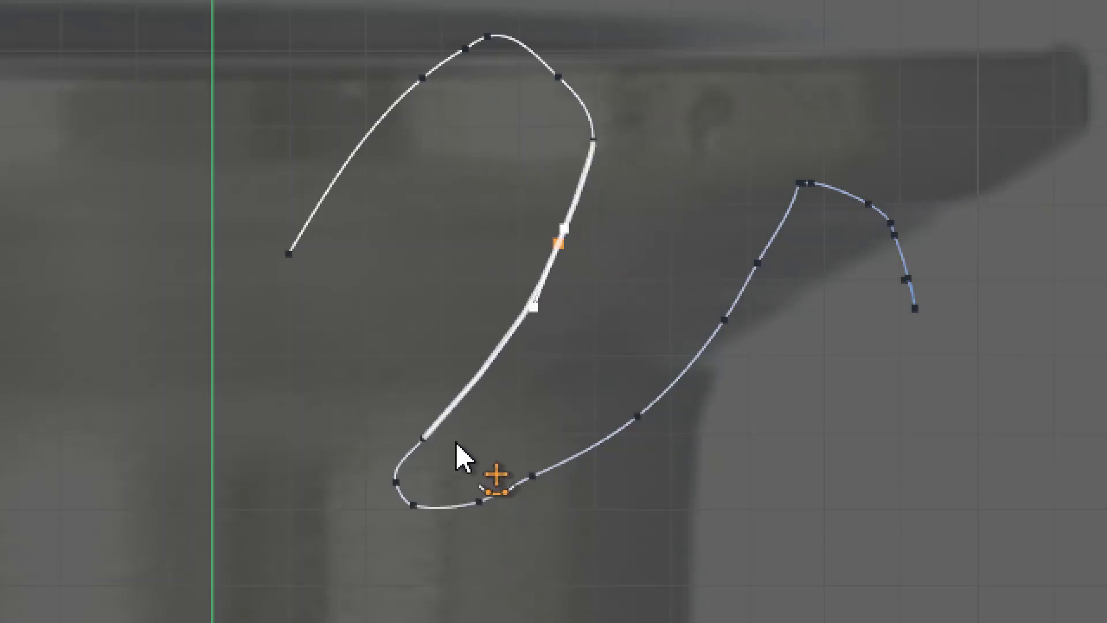
# Delete the points in the lower bend of the sketched spline, splitting the curve into two pieces
pyautogui.moveTo(380, 423)
pyautogui.mouseDown()
pyautogui.moveTo(433, 526)
pyautogui.moveTo(494, 524)
pyautogui.moveTo(492, 558)
pyautogui.mouseUp()
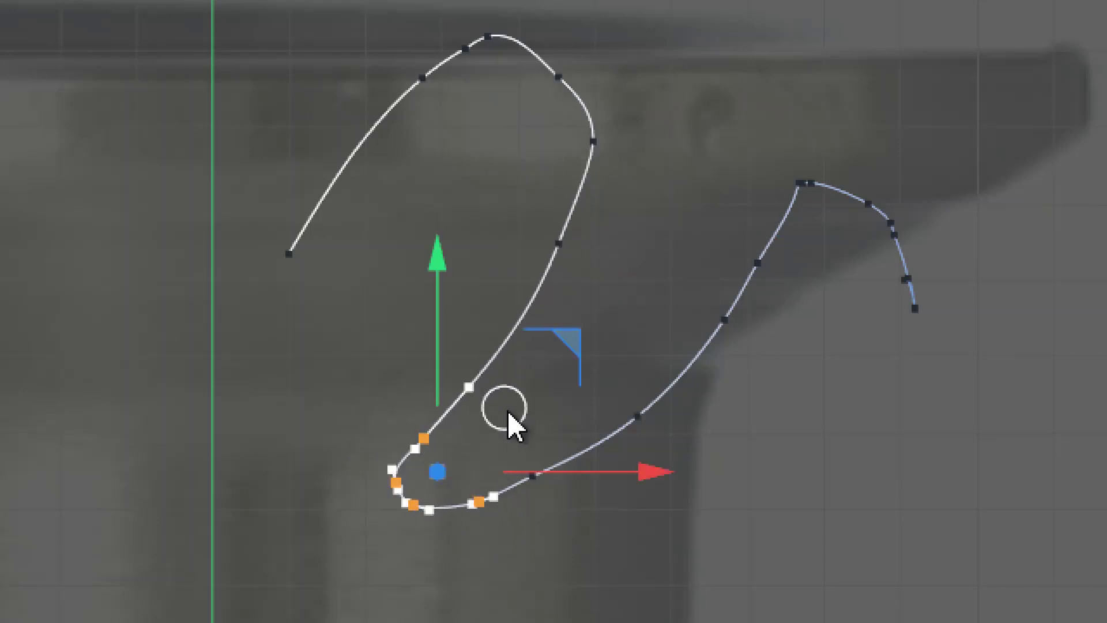
pyautogui.press('space')
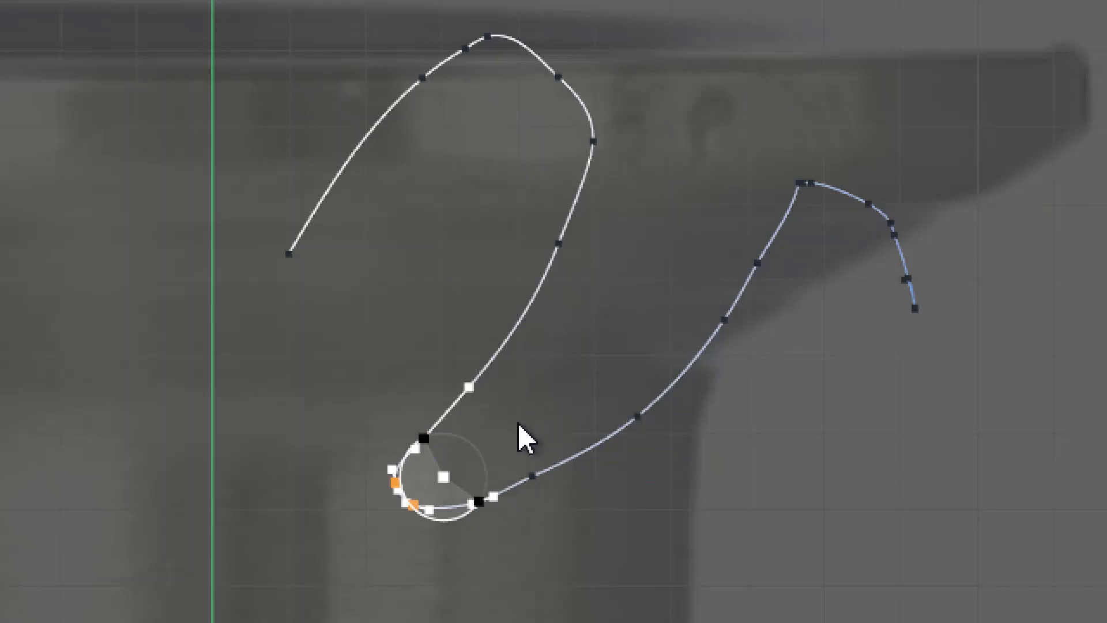
pyautogui.press('Delete')
# Draw a short straight, slanted spline segment between the two curve pieces and end the drawing there
pyautogui.click(517, 422)
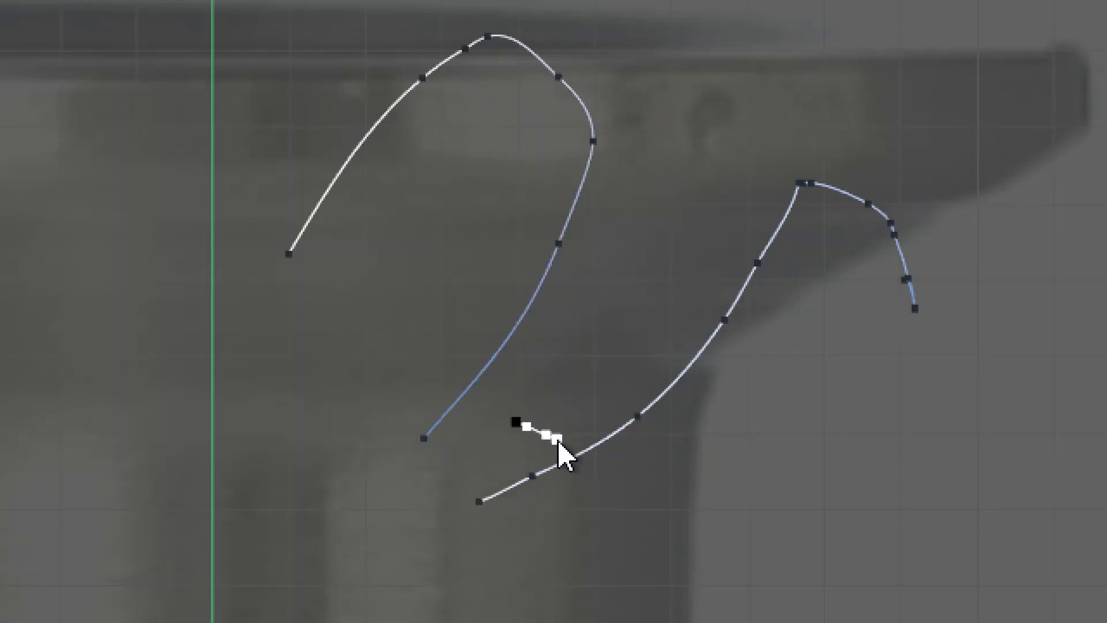
pyautogui.click(635, 283)
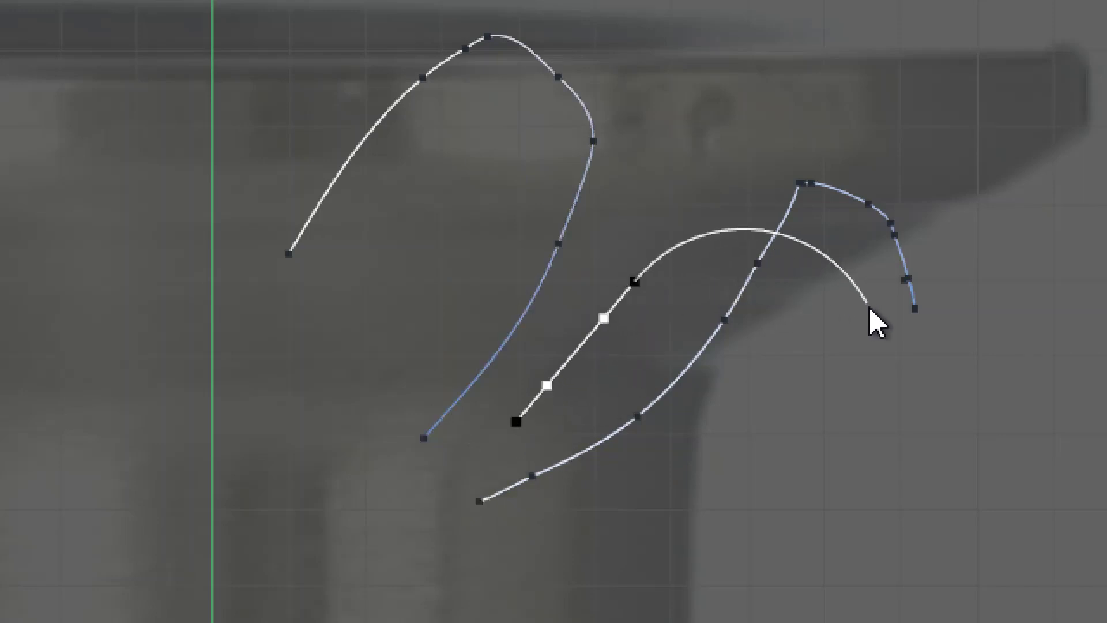
pyautogui.press('Escape')
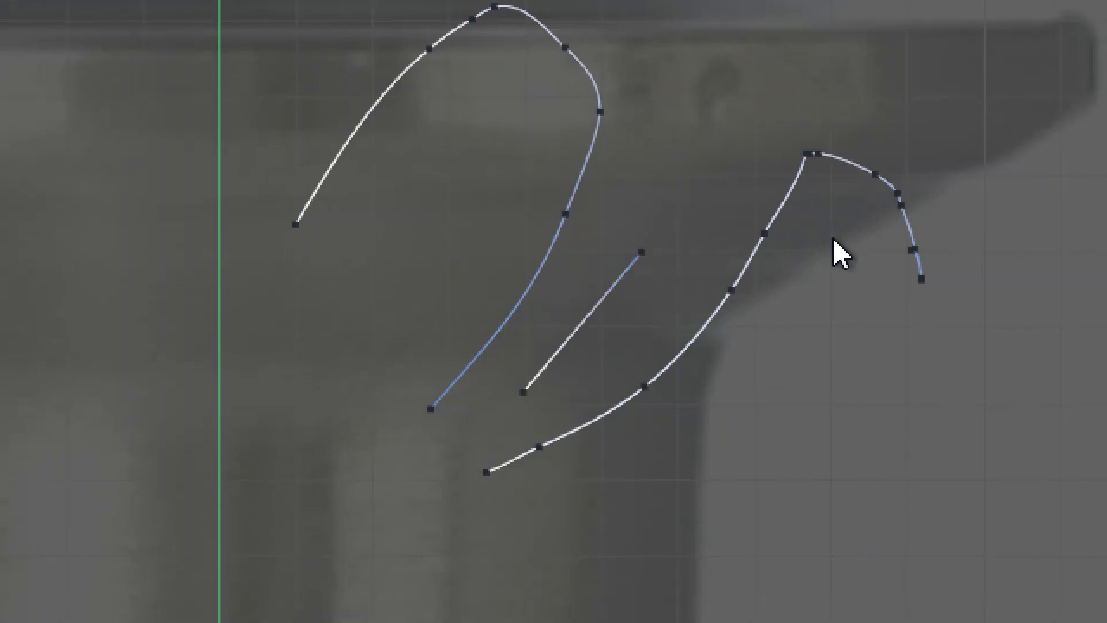
# Draw a chain of connected arcs of varying sizes with the Spline Arc Tool, looping over the cap image and past its upper edge
pyautogui.click(826, 230)
pyautogui.click(859, 285)
pyautogui.click(659, 552)
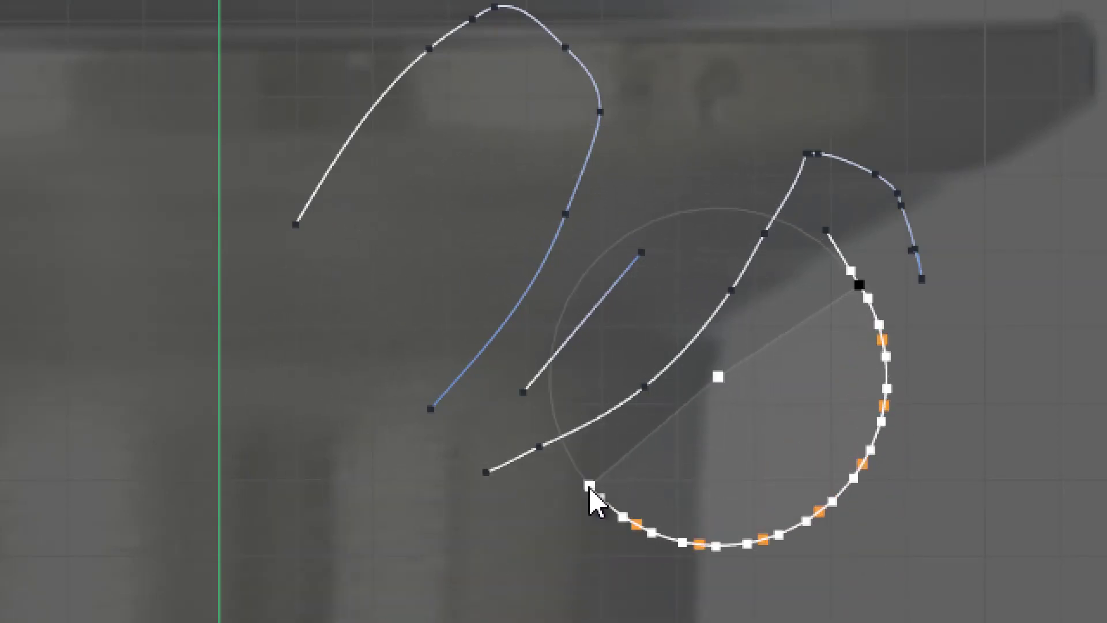
pyautogui.click(589, 485)
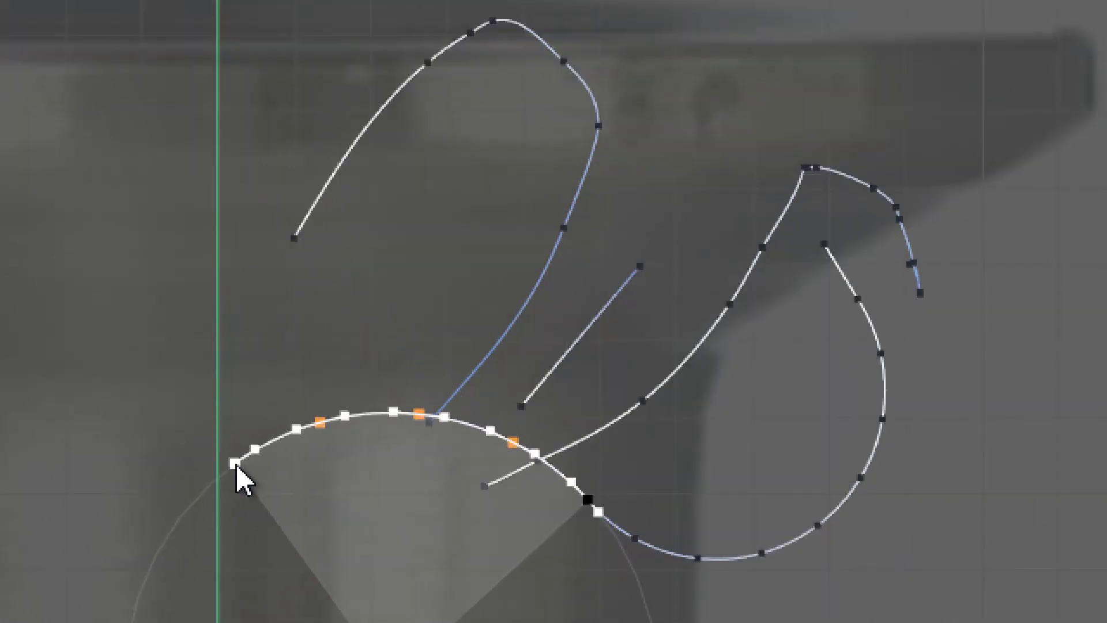
pyautogui.click(237, 463)
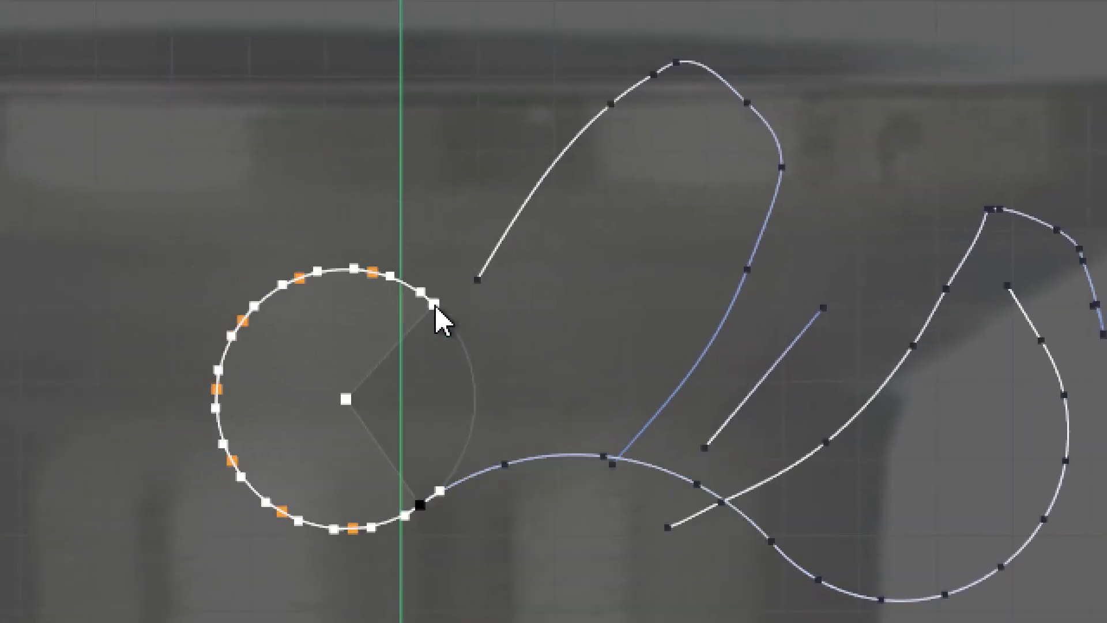
pyautogui.click(463, 331)
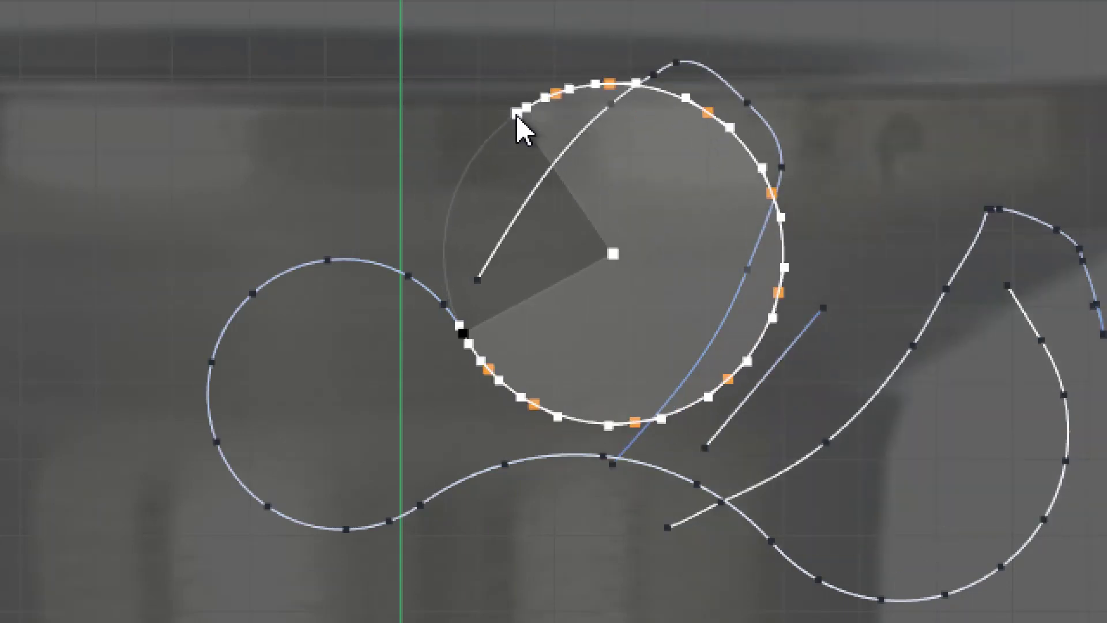
pyautogui.click(516, 115)
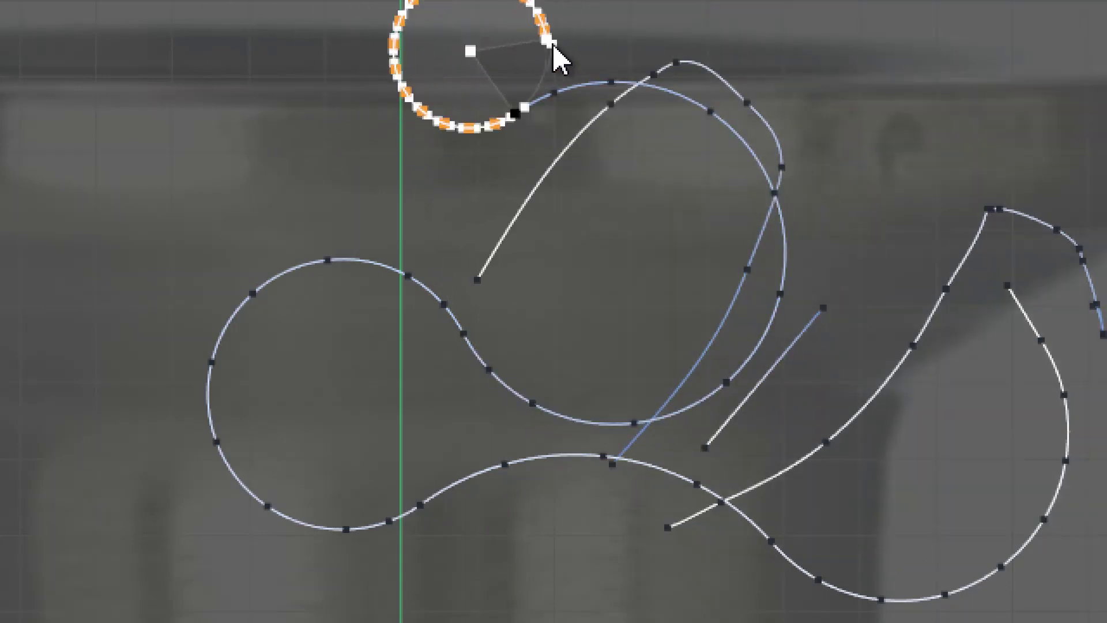
pyautogui.click(531, 70)
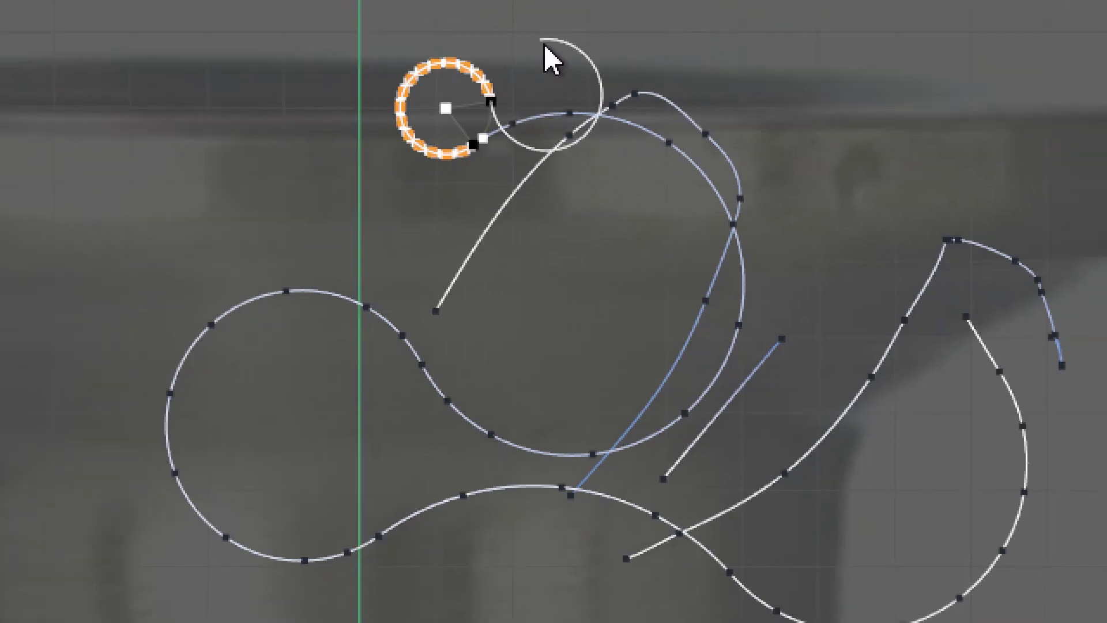
pyautogui.click(526, 106)
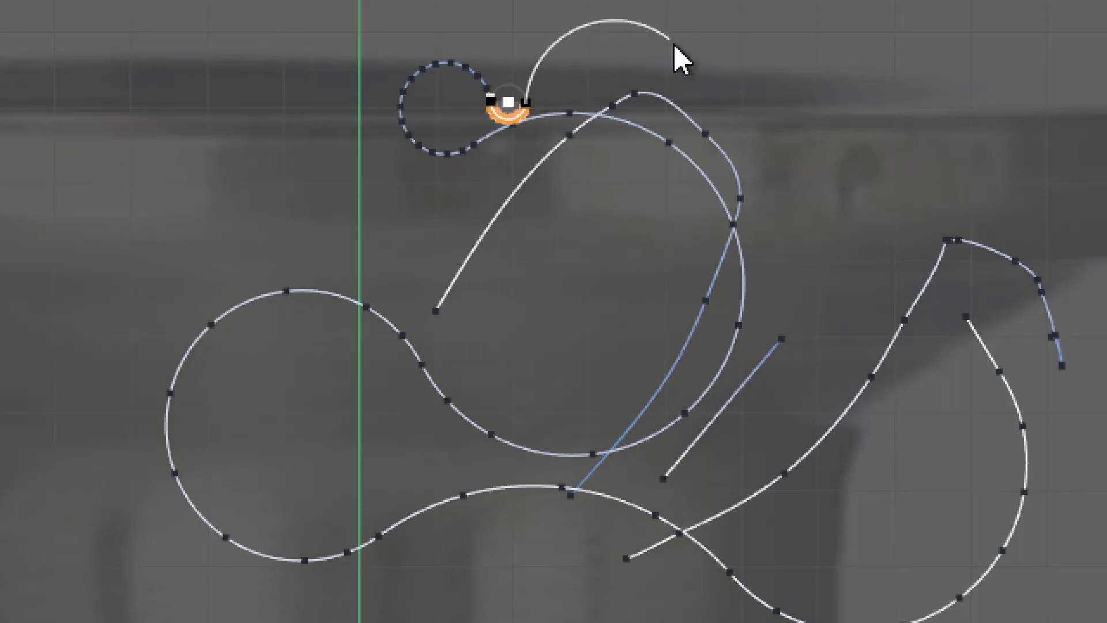
pyautogui.rightClick(743, 32)
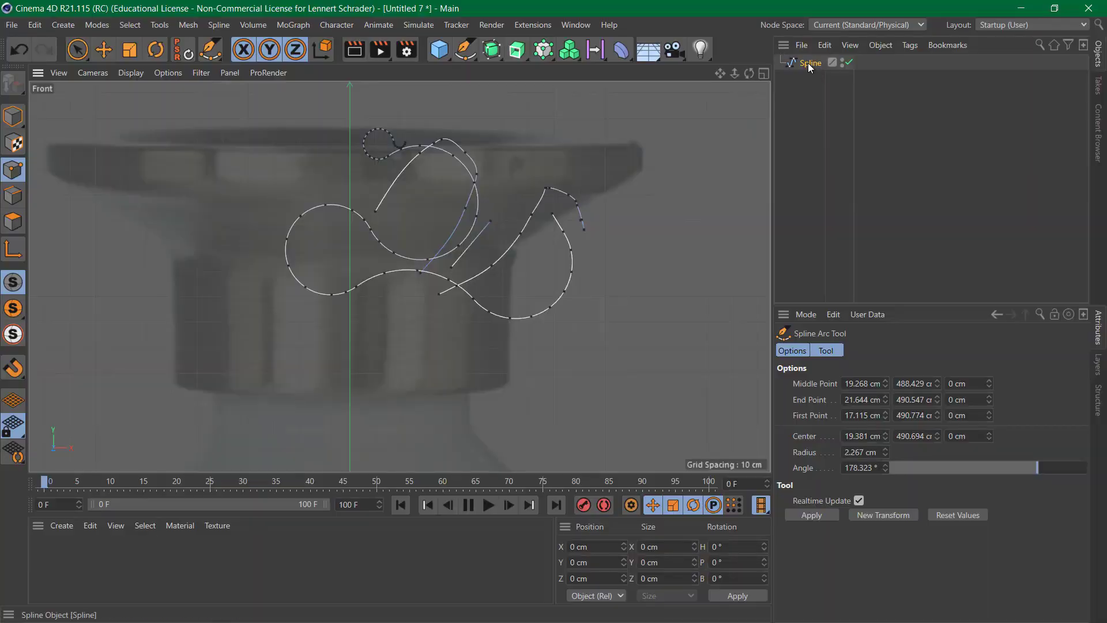
# Delete the practice spline object with all its test curves
pyautogui.rightClick(808, 65)
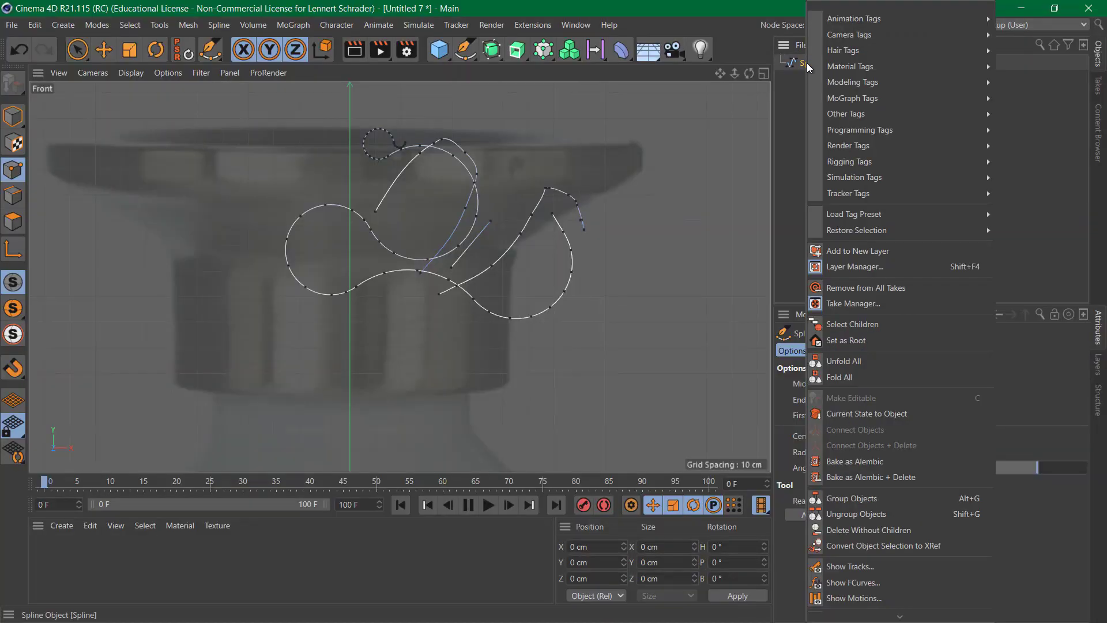
pyautogui.click(791, 64)
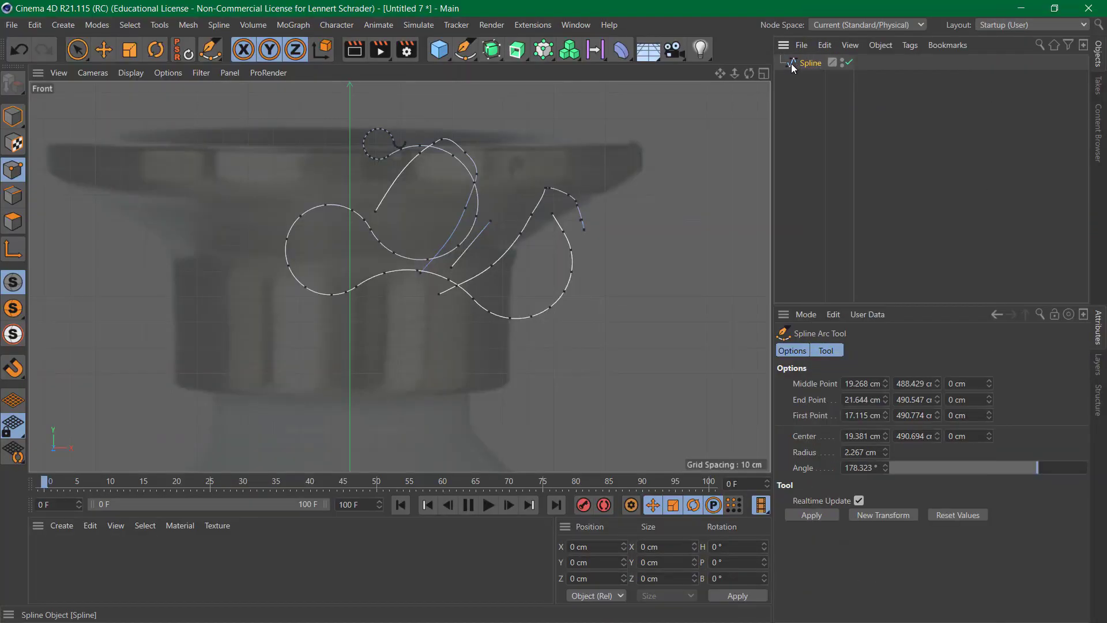
pyautogui.press('Delete')
# With the Spline Pen, trace the cap's upper edge from the centre axis outward and around the rounded outer rim
pyautogui.click(464, 49)
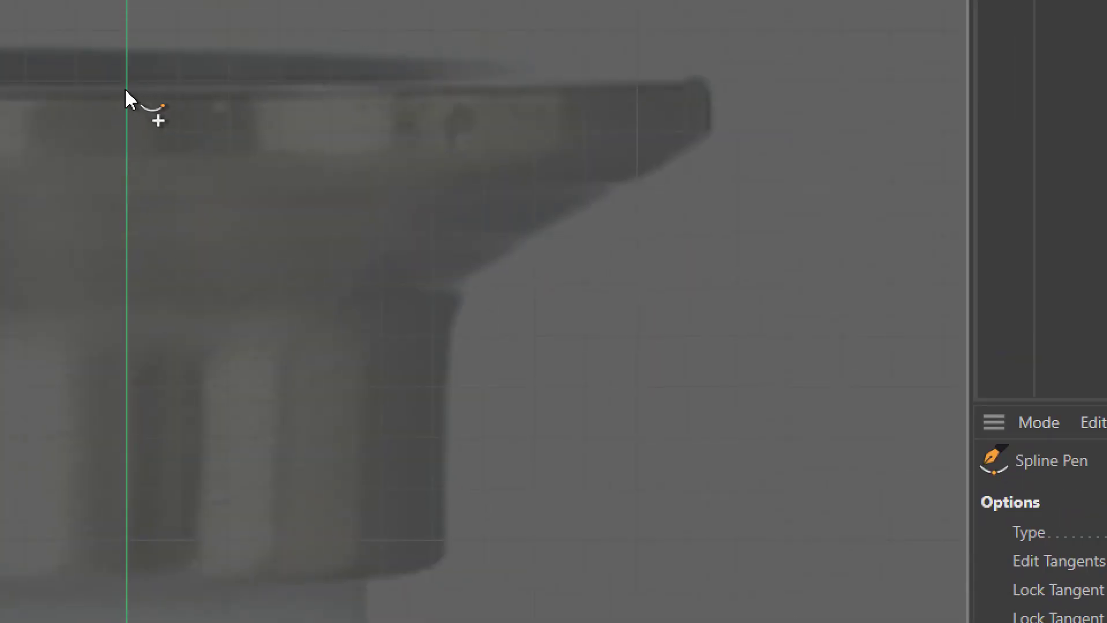
pyautogui.click(125, 88)
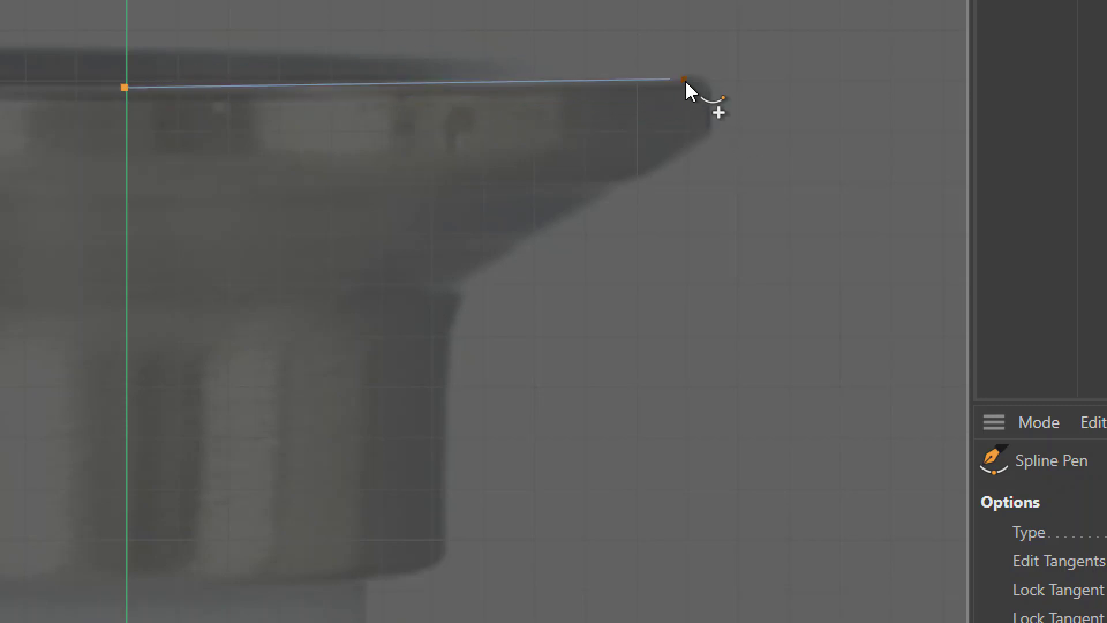
pyautogui.click(707, 81)
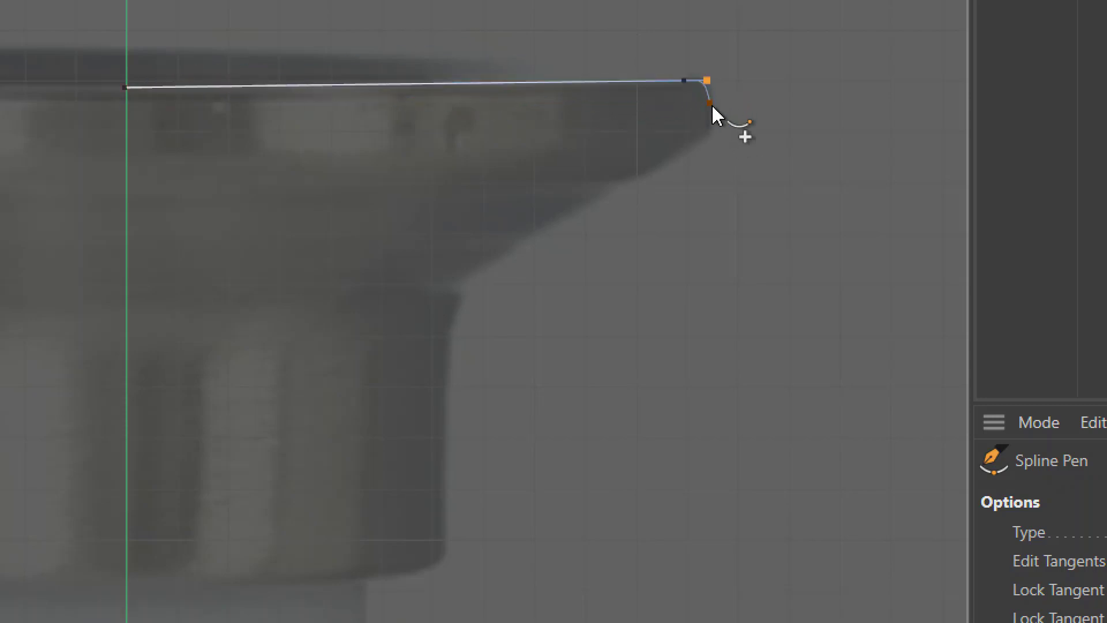
pyautogui.click(711, 103)
pyautogui.click(710, 126)
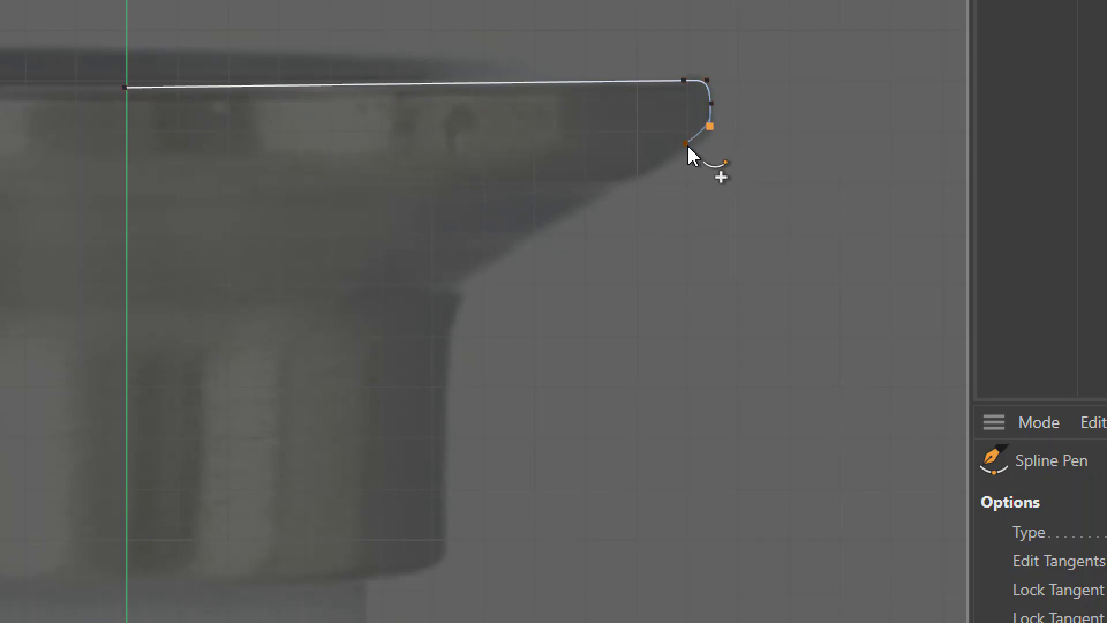
pyautogui.click(687, 147)
# Continue the cap profile along the slope, down the side and around the lower corner to the centre axis, and end the spline
pyautogui.click(469, 277)
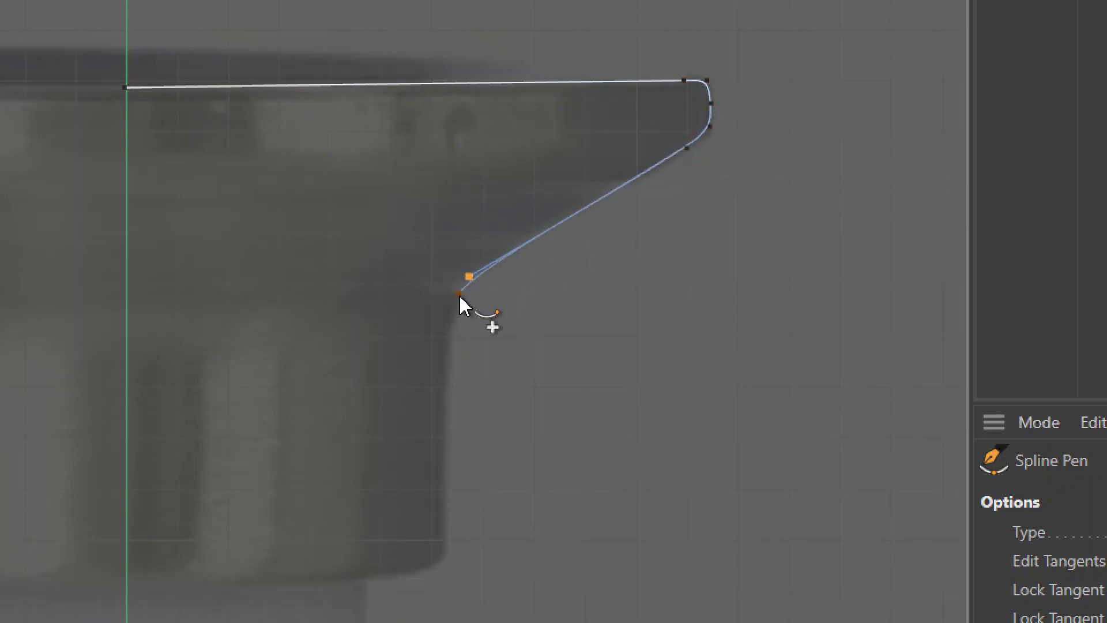
pyautogui.click(459, 297)
pyautogui.click(452, 341)
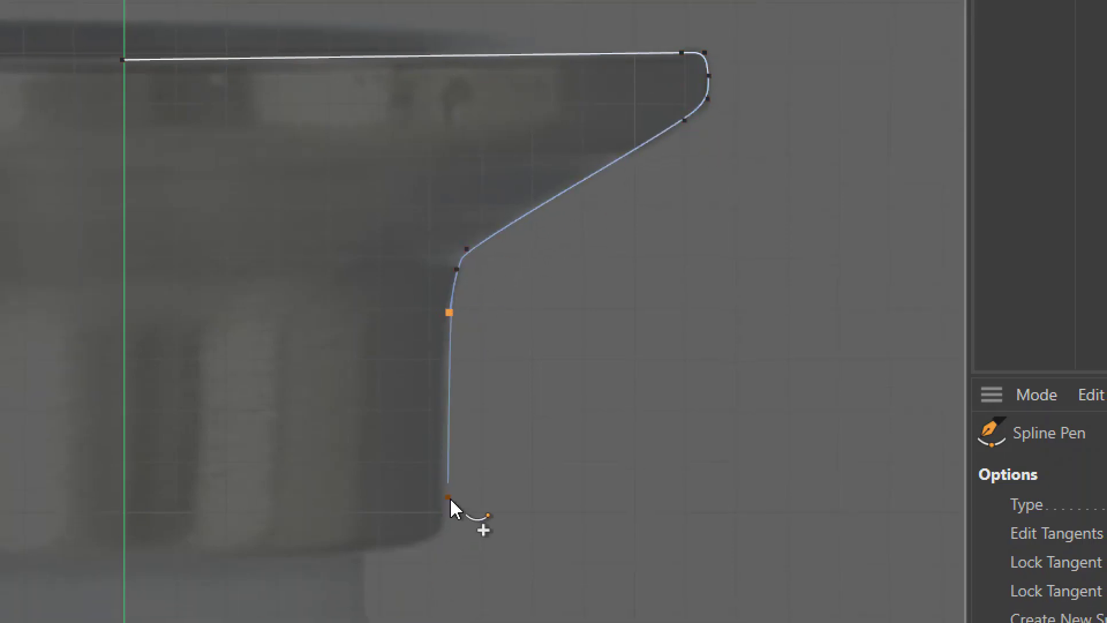
pyautogui.click(447, 496)
pyautogui.click(445, 531)
pyautogui.click(412, 537)
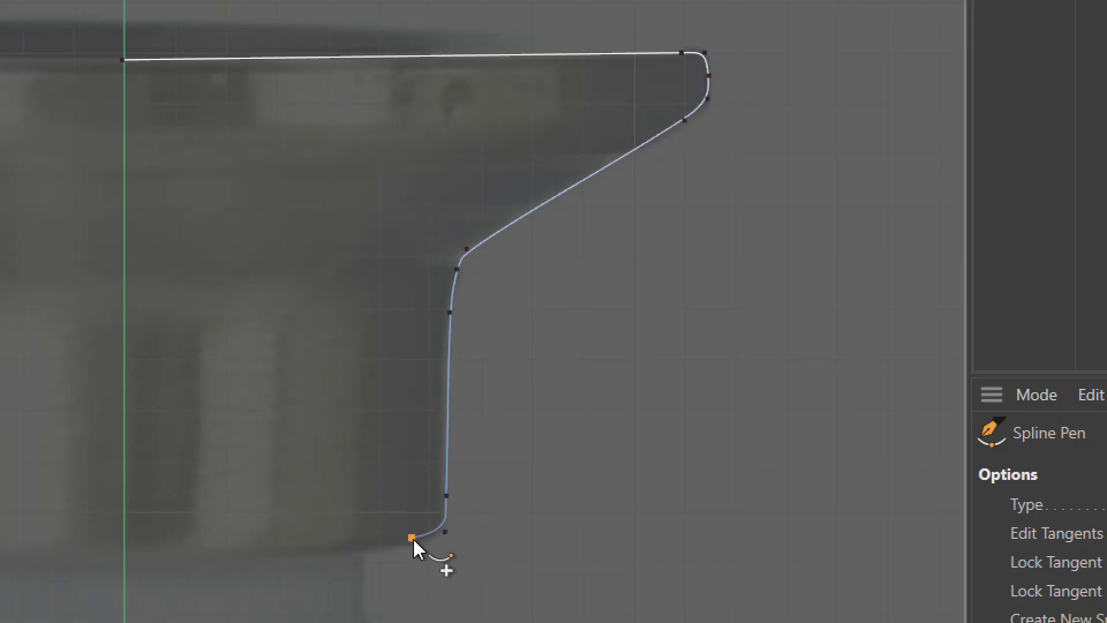
pyautogui.click(124, 542)
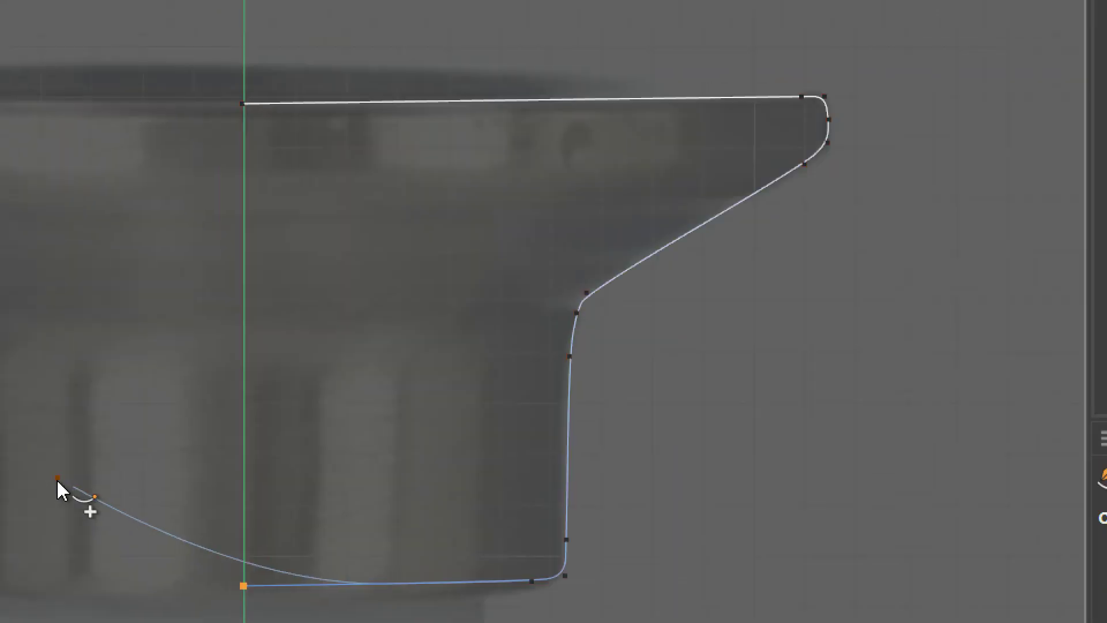
pyautogui.press('Escape')
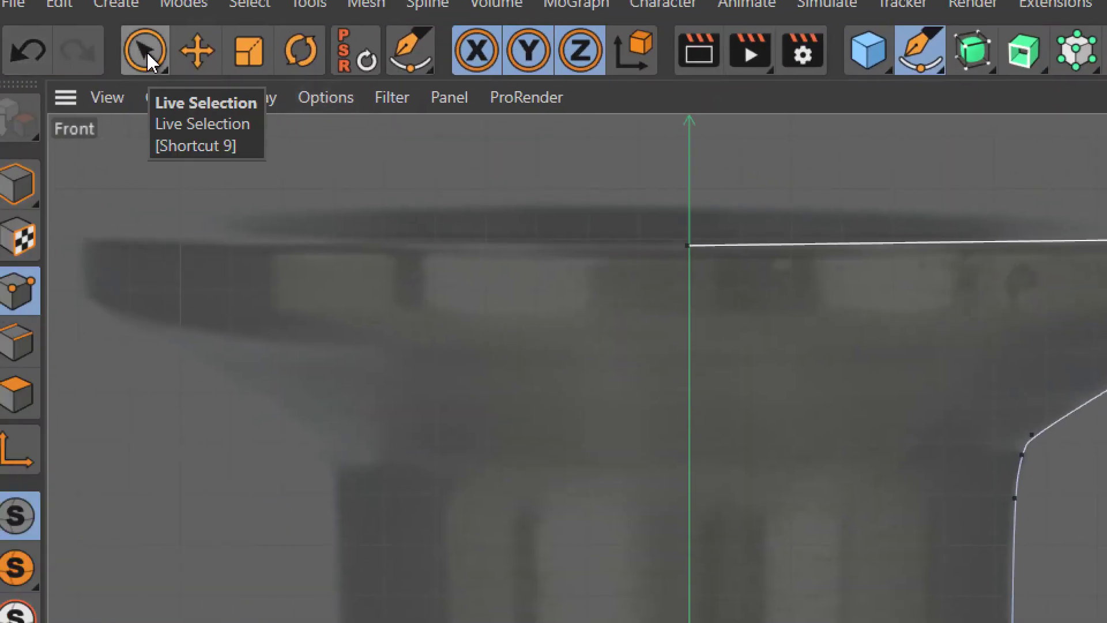
# Select the points along the cap profile's upper edge and level them by setting their Y size to 0 cm
pyautogui.click(146, 51)
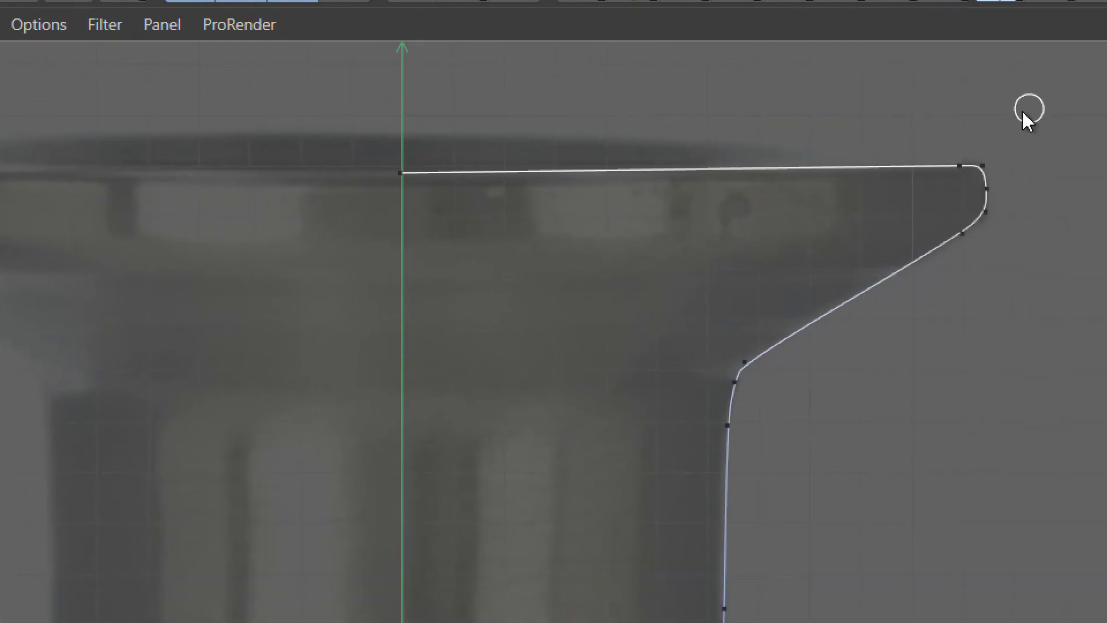
pyautogui.moveTo(342, 179)
pyautogui.mouseDown()
pyautogui.moveTo(564, 151)
pyautogui.moveTo(971, 148)
pyautogui.mouseUp()
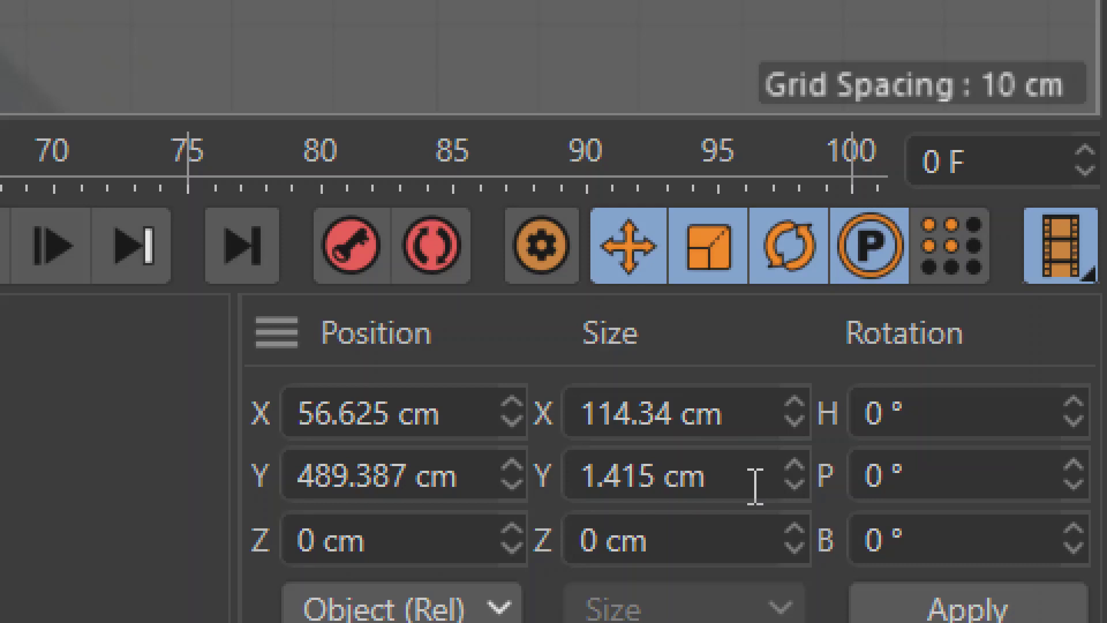
pyautogui.moveTo(755, 486); pyautogui.dragTo(558, 497)
pyautogui.press('BackSpace')
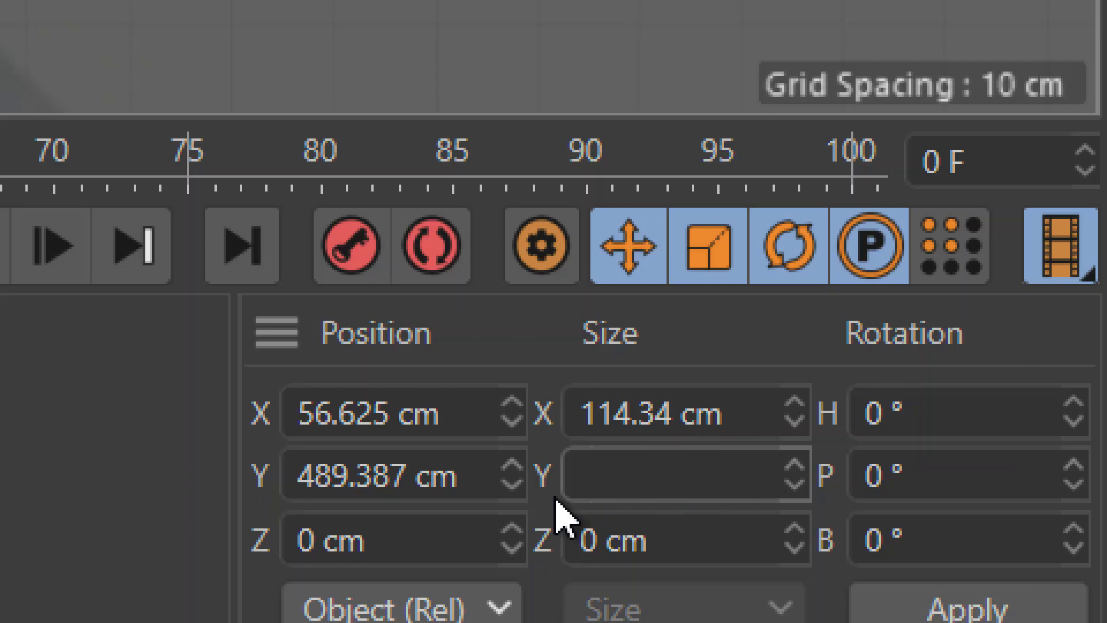
pyautogui.press('Return')
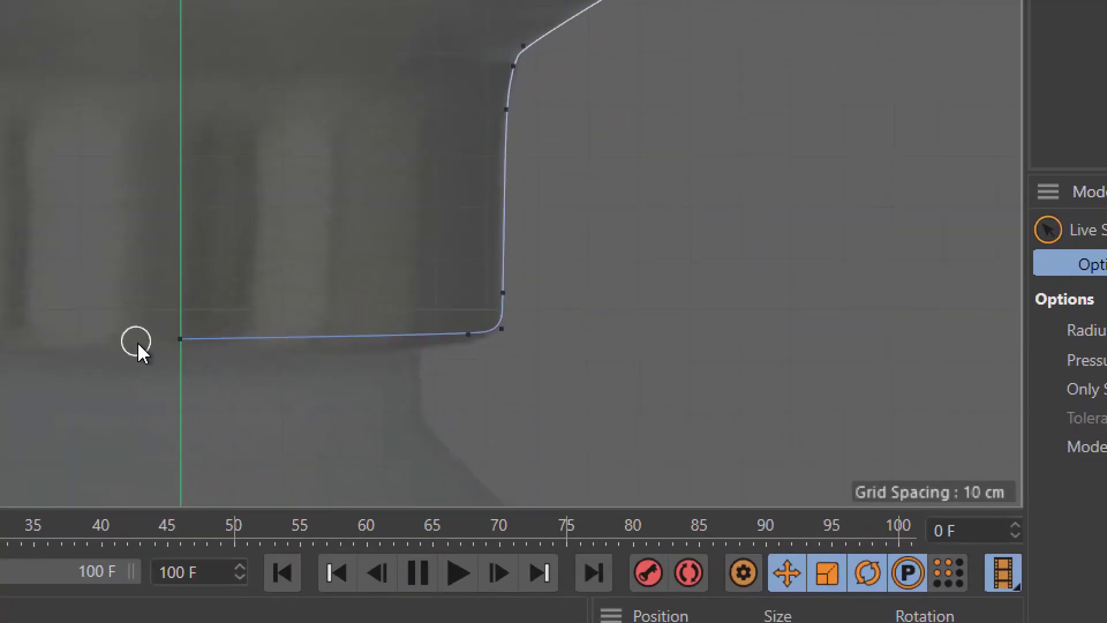
# Select the points along the cap profile's lower edge and level them by setting their Y size to 0 cm
pyautogui.moveTo(145, 346)
pyautogui.mouseDown()
pyautogui.moveTo(338, 325)
pyautogui.moveTo(529, 342)
pyautogui.mouseUp()
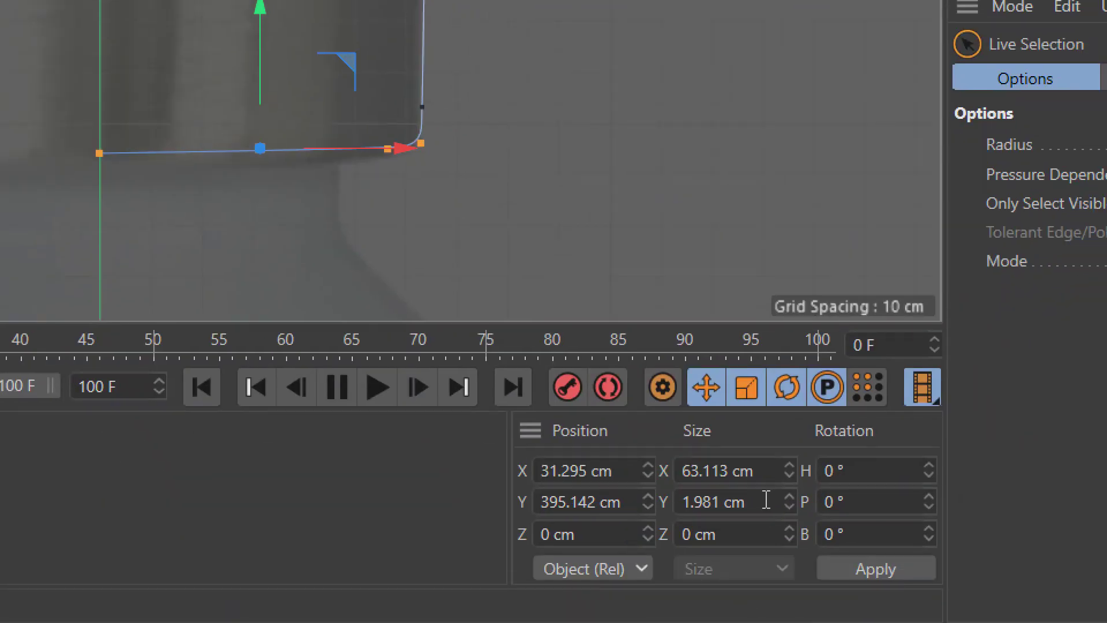
pyautogui.click(767, 500)
pyautogui.hotkey('ctrl', 'a')
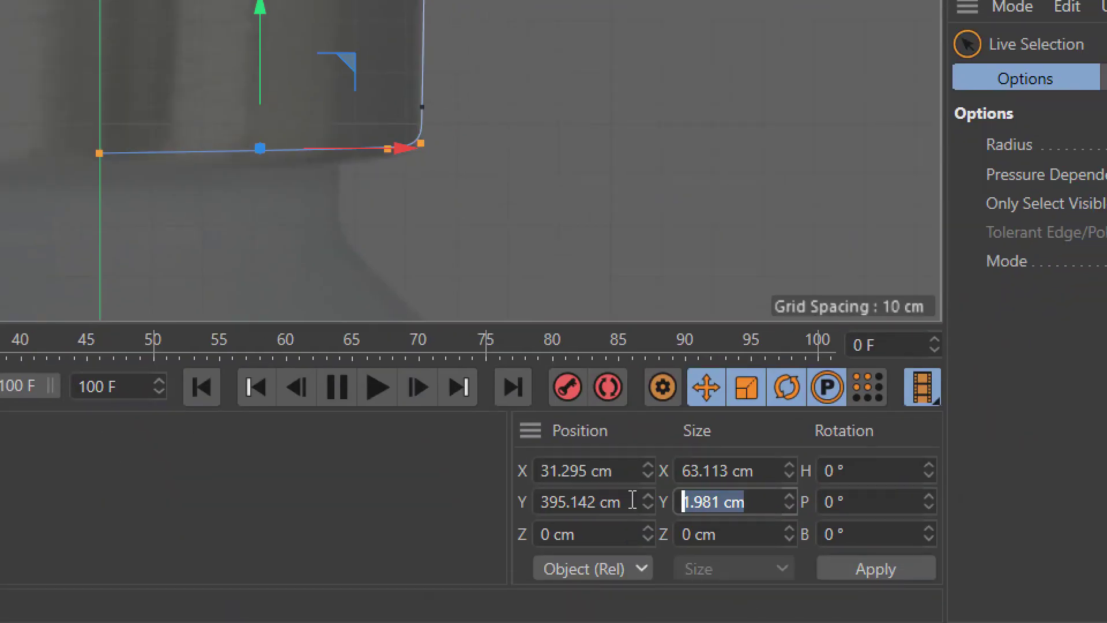
pyautogui.press('BackSpace')
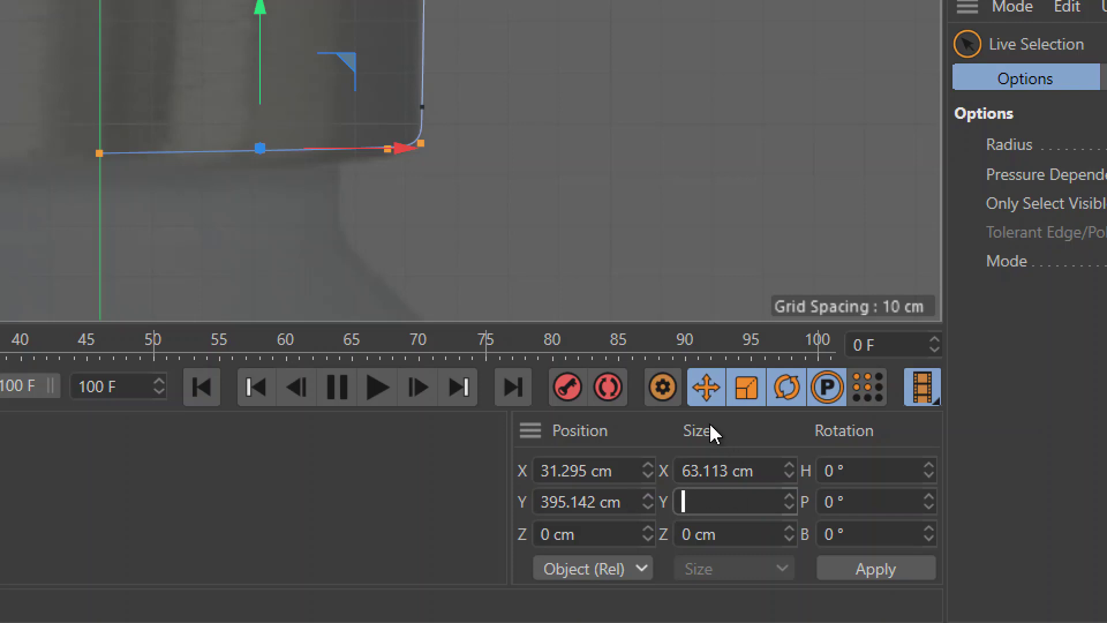
pyautogui.write('0')
pyautogui.press('Return')
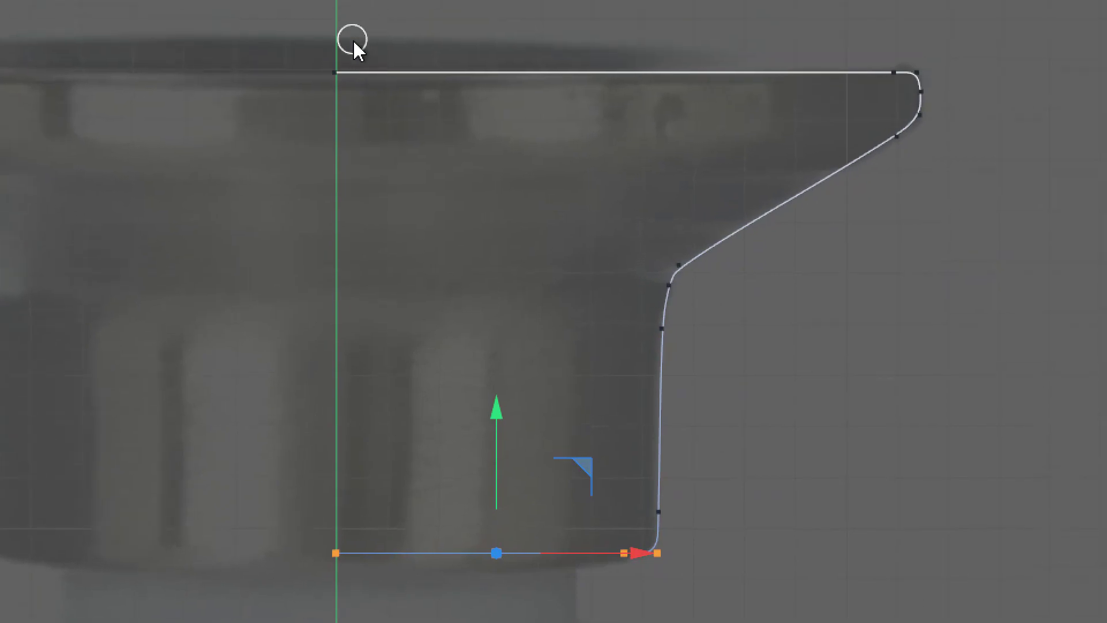
# Select the cap profile's two end points at the centre axis and set their X position and X size to 0 cm
pyautogui.click(334, 72)
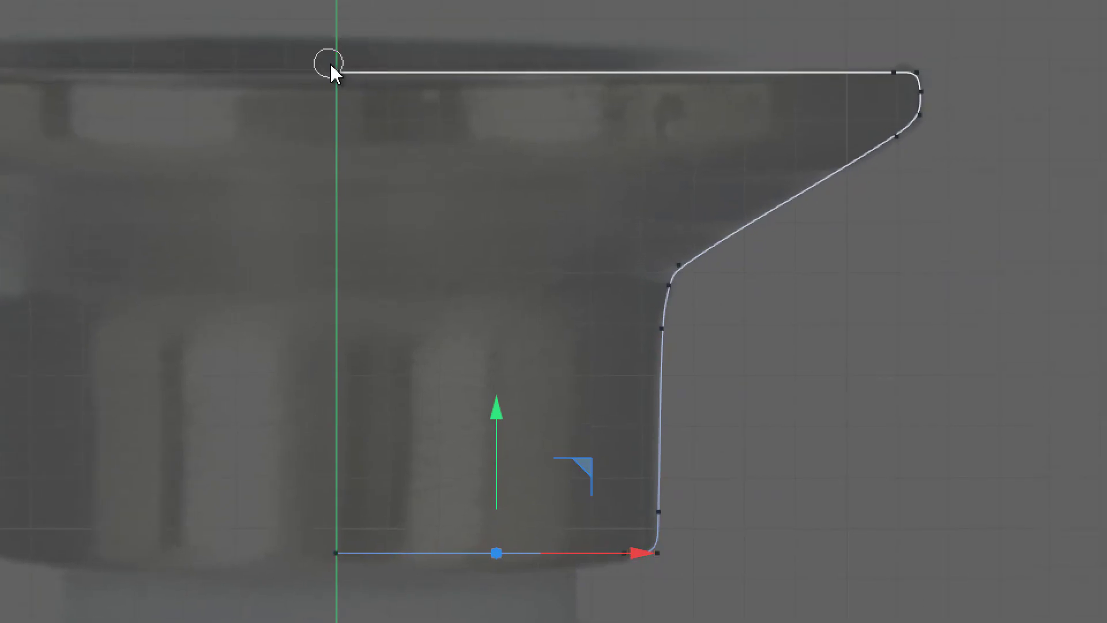
pyautogui.keyDown('shift'); pyautogui.click(338, 567); pyautogui.keyUp('shift')
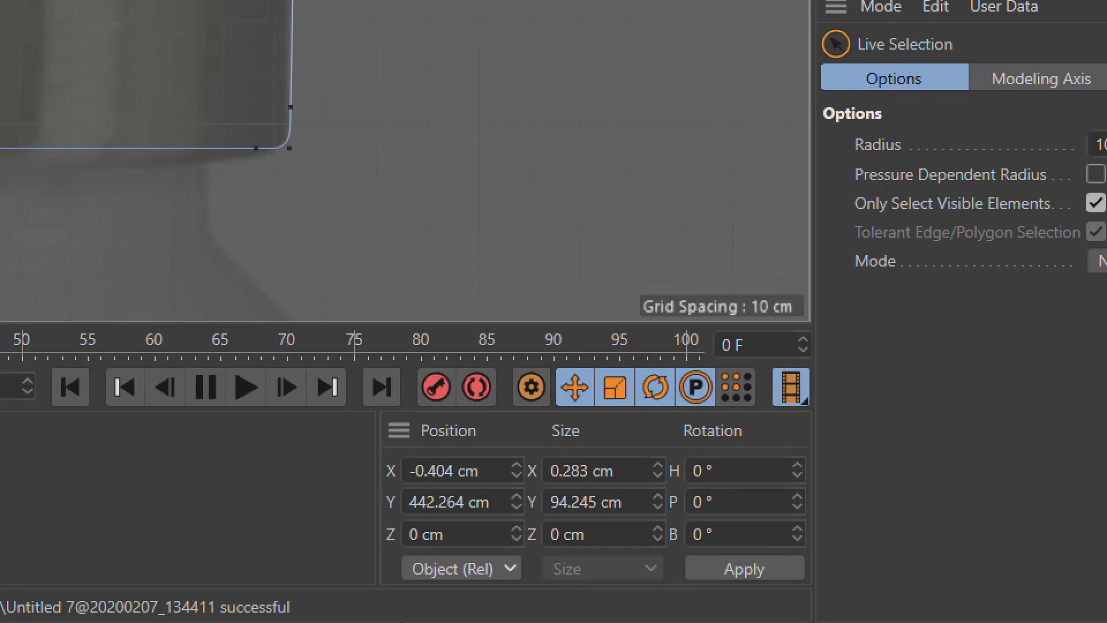
pyautogui.click(502, 464)
pyautogui.moveTo(501, 465); pyautogui.dragTo(392, 487)
pyautogui.press('BackSpace')
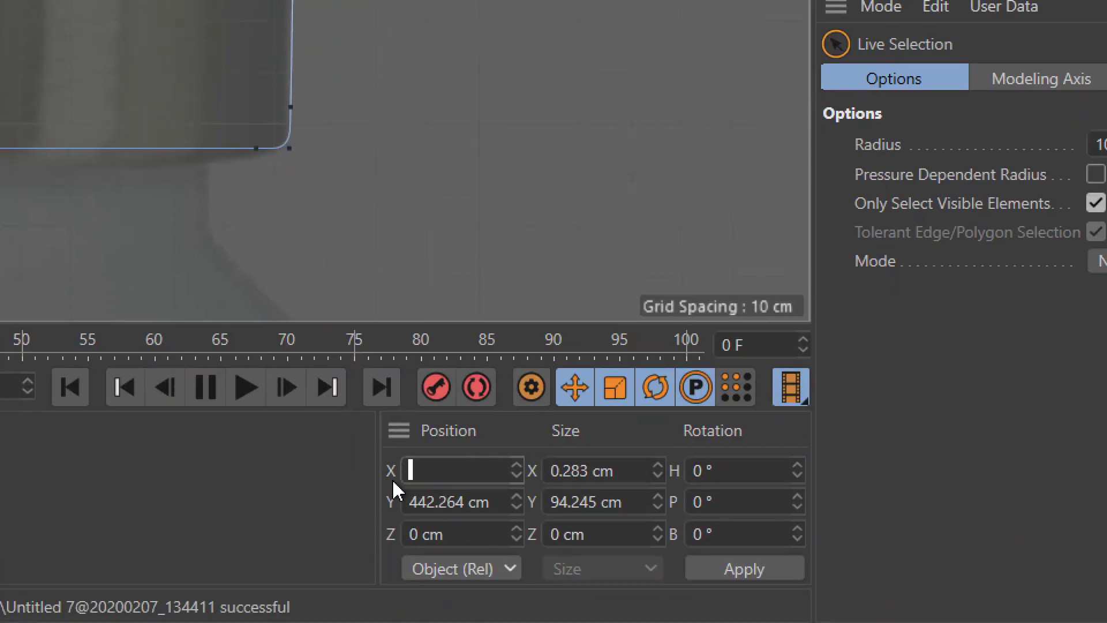
pyautogui.press('Tab')
pyautogui.press('BackSpace')
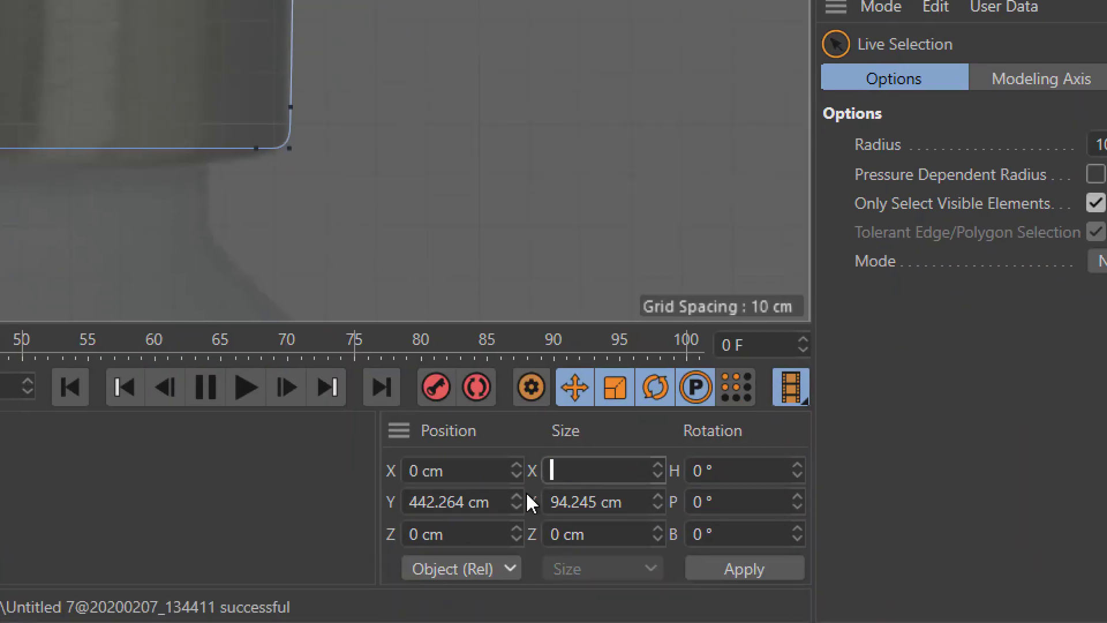
pyautogui.press('Return')
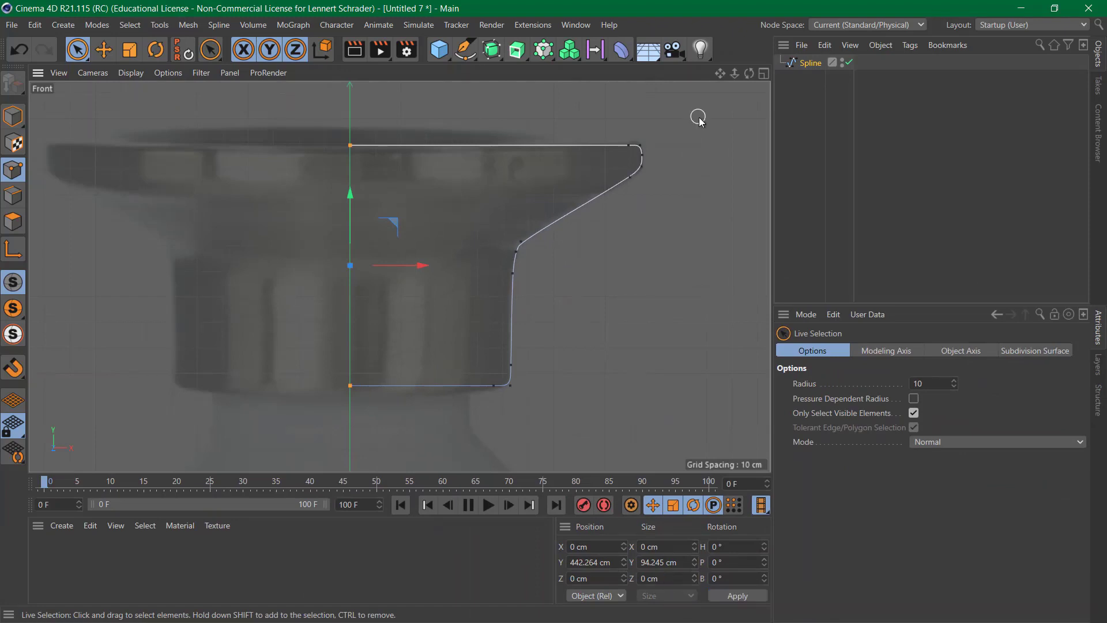
# Start a separate spline for the bottle and trace its neck from inside the cap down to the start of the shoulder slope
pyautogui.click(466, 58)
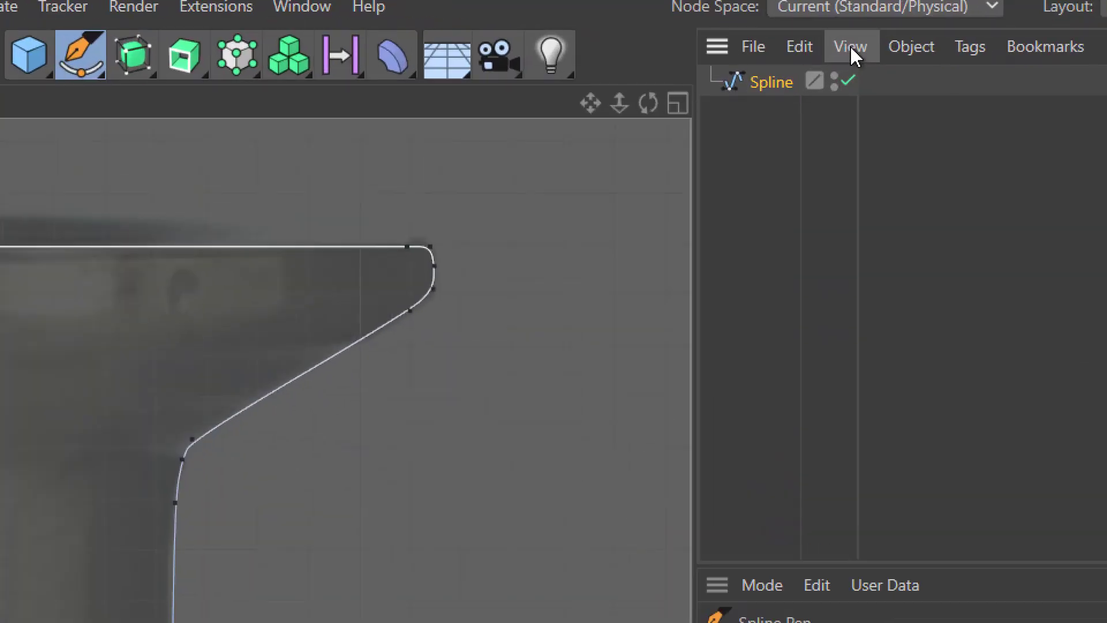
pyautogui.click(769, 136)
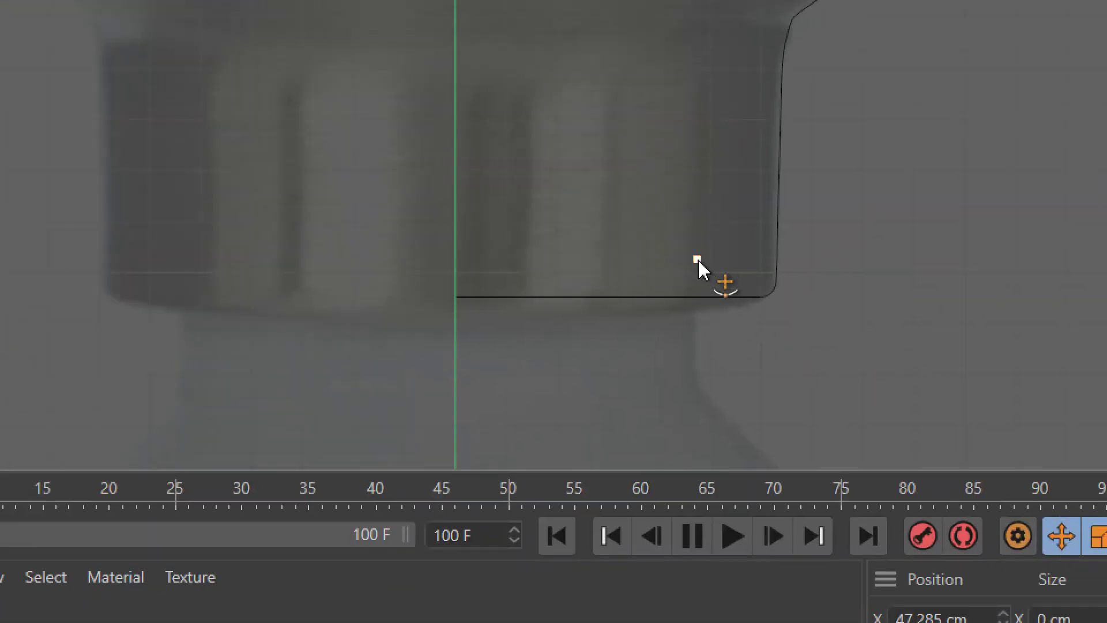
pyautogui.click(696, 332)
pyautogui.click(701, 375)
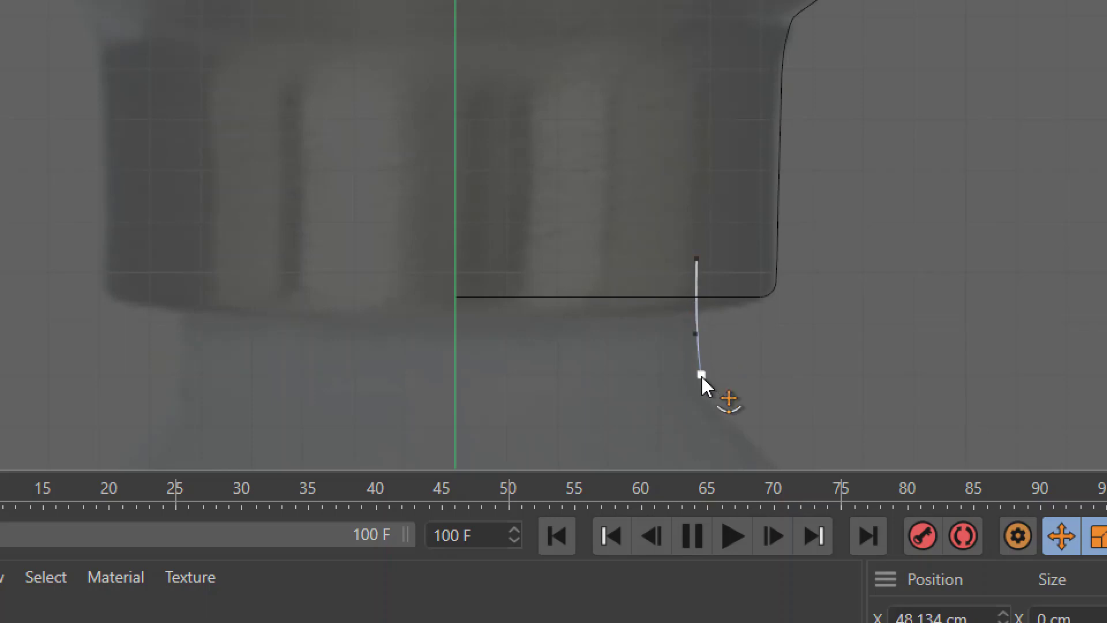
pyautogui.click(753, 433)
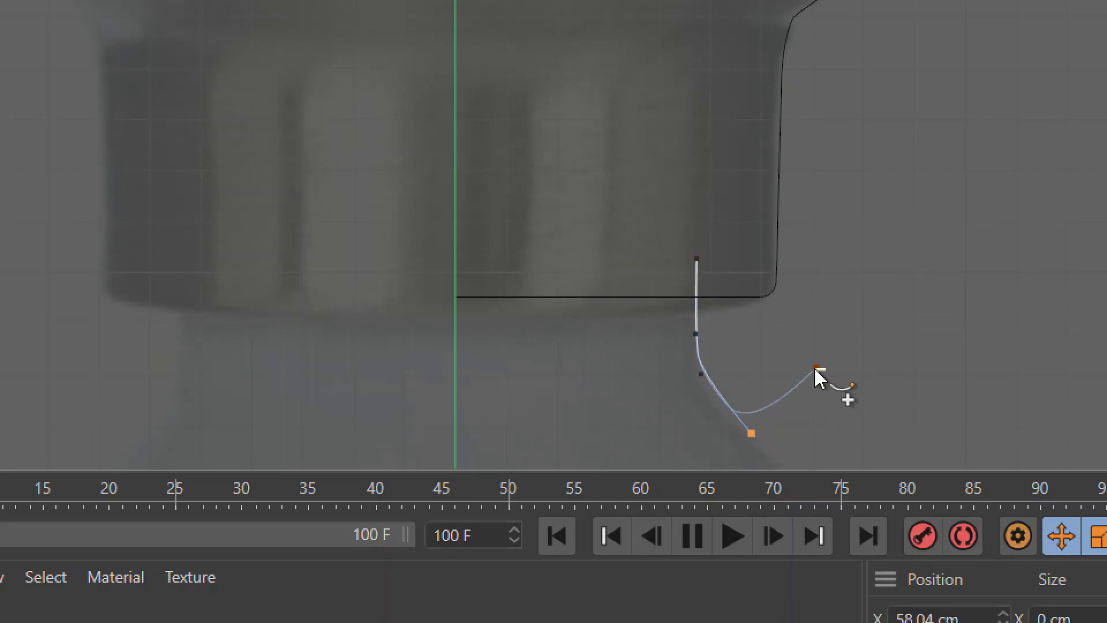
# Continue the bottle profile down the sloping shoulder and around the bend onto the straight side wall
pyautogui.scroll(-2, 816, 367)
pyautogui.moveTo(755, 378)
pyautogui.keyDown('alt'); pyautogui.mouseDown(button='middle')
pyautogui.moveTo(664, 250)
pyautogui.moveTo(586, 185)
pyautogui.mouseUp(button='middle'); pyautogui.keyUp('alt')
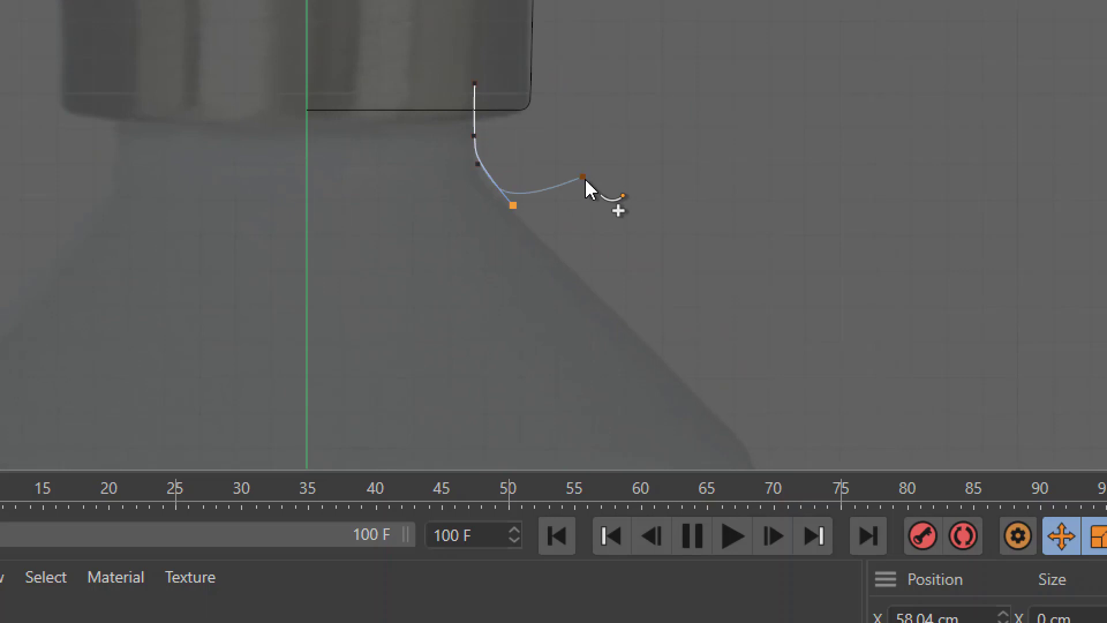
pyautogui.moveTo(586, 184); pyautogui.dragTo(773, 444)
pyautogui.keyDown('alt'); pyautogui.moveTo(776, 450); pyautogui.dragTo(607, 291, button='middle'); pyautogui.keyUp('alt')
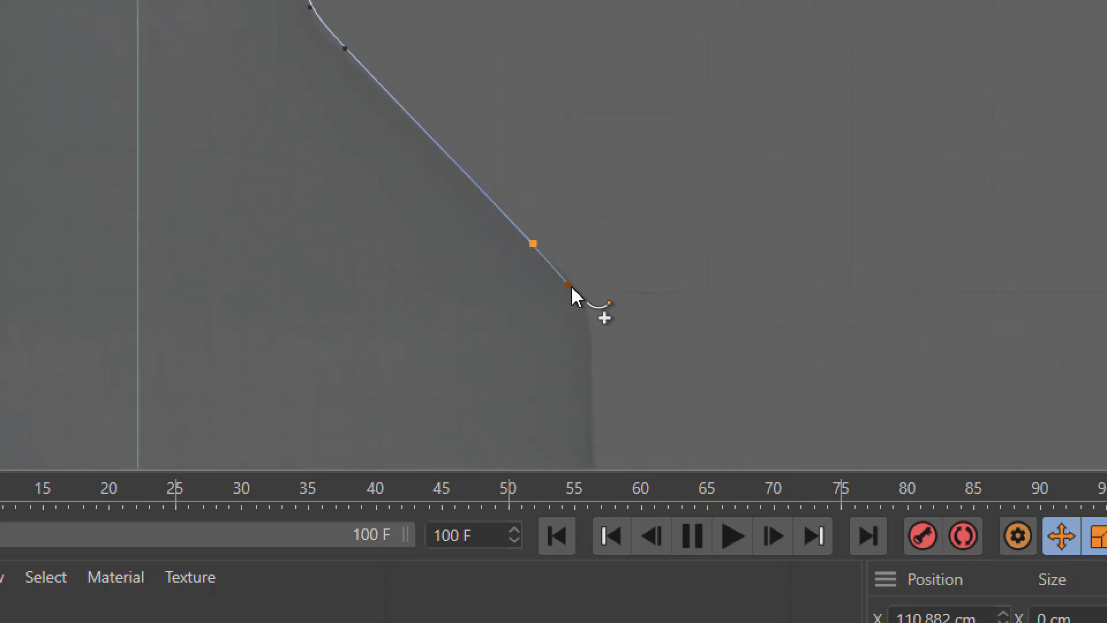
pyautogui.click(580, 297)
pyautogui.click(593, 368)
# Trace the side wall down to just above the lower container, round the corner, run across to the centre axis and end the spline
pyautogui.keyDown('alt'); pyautogui.moveTo(593, 441); pyautogui.dragTo(546, 121, button='middle'); pyautogui.keyUp('alt')
pyautogui.keyDown('alt'); pyautogui.moveTo(594, 427); pyautogui.dragTo(469, 62, button='middle'); pyautogui.keyUp('alt')
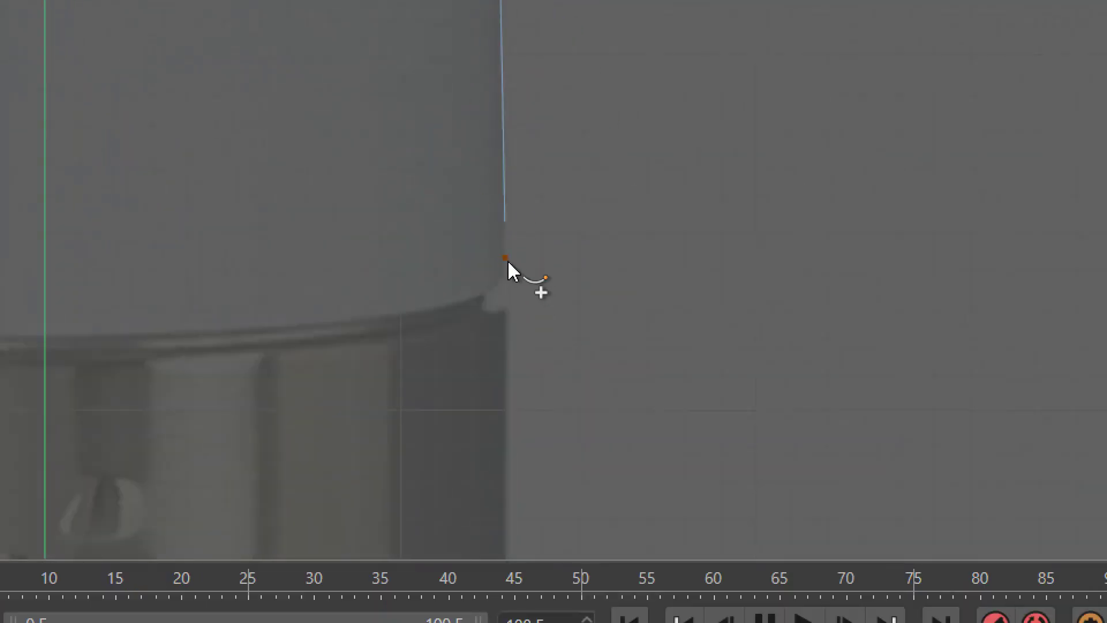
pyautogui.click(503, 259)
pyautogui.click(503, 278)
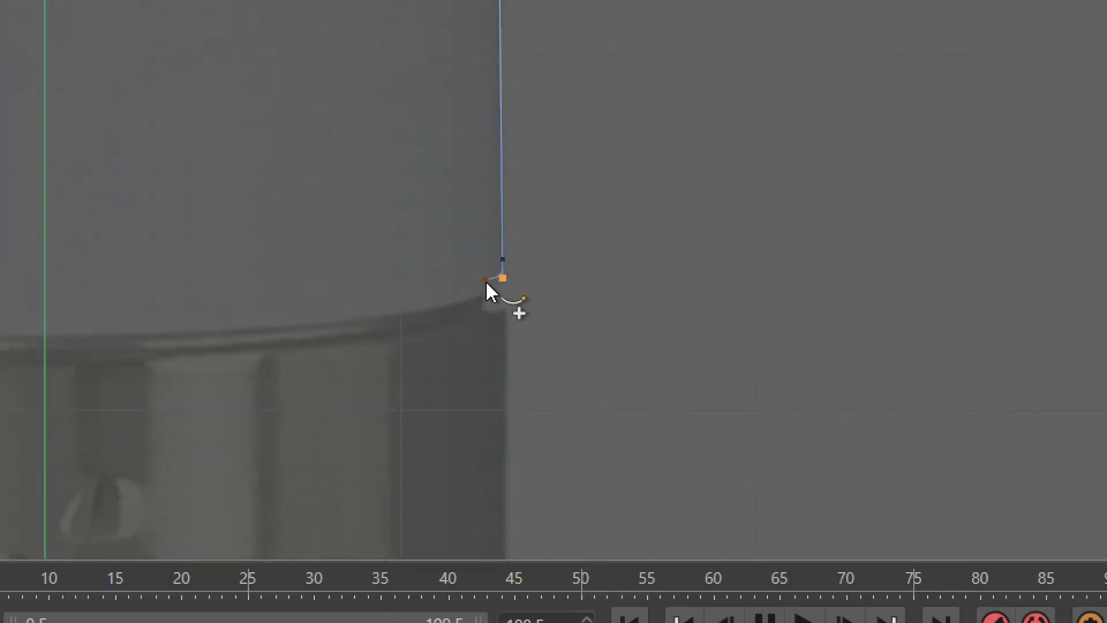
pyautogui.click(480, 281)
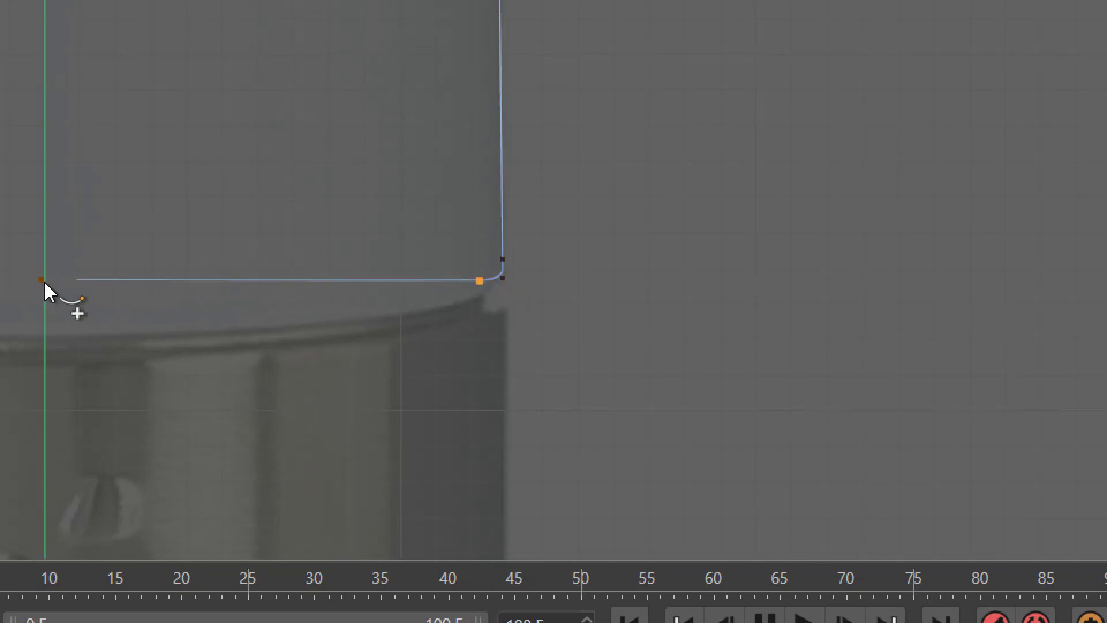
pyautogui.click(46, 281)
pyautogui.press('Escape')
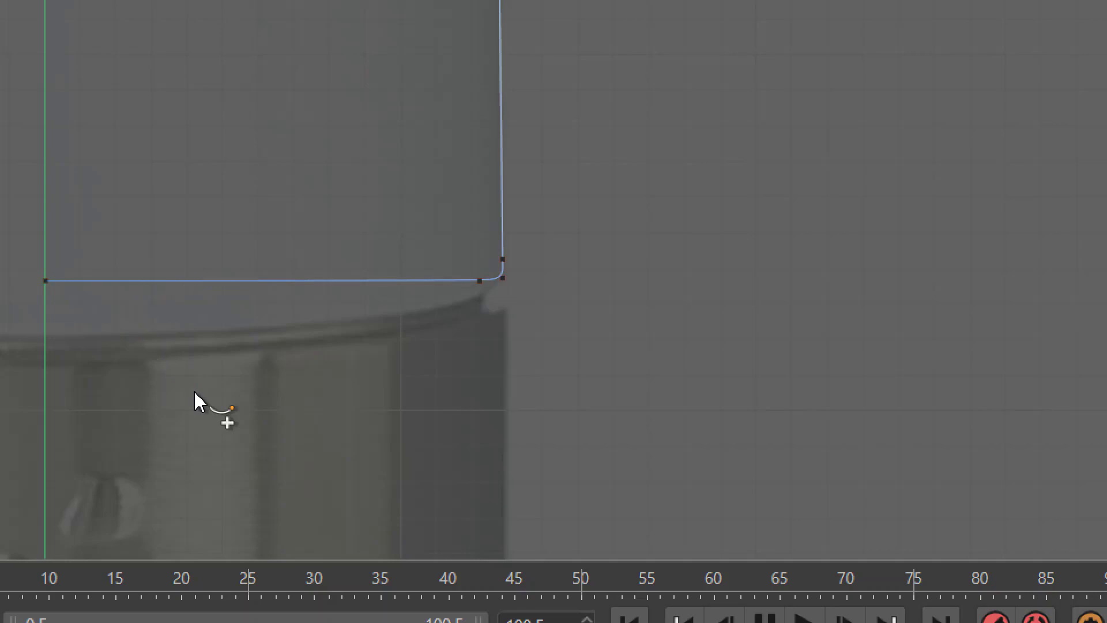
# Select the upper bottle profile's end point at the centre axis and set its X position to 0 cm
pyautogui.keyDown('alt'); pyautogui.moveTo(317, 407); pyautogui.dragTo(508, 398, button='middle'); pyautogui.keyUp('alt')
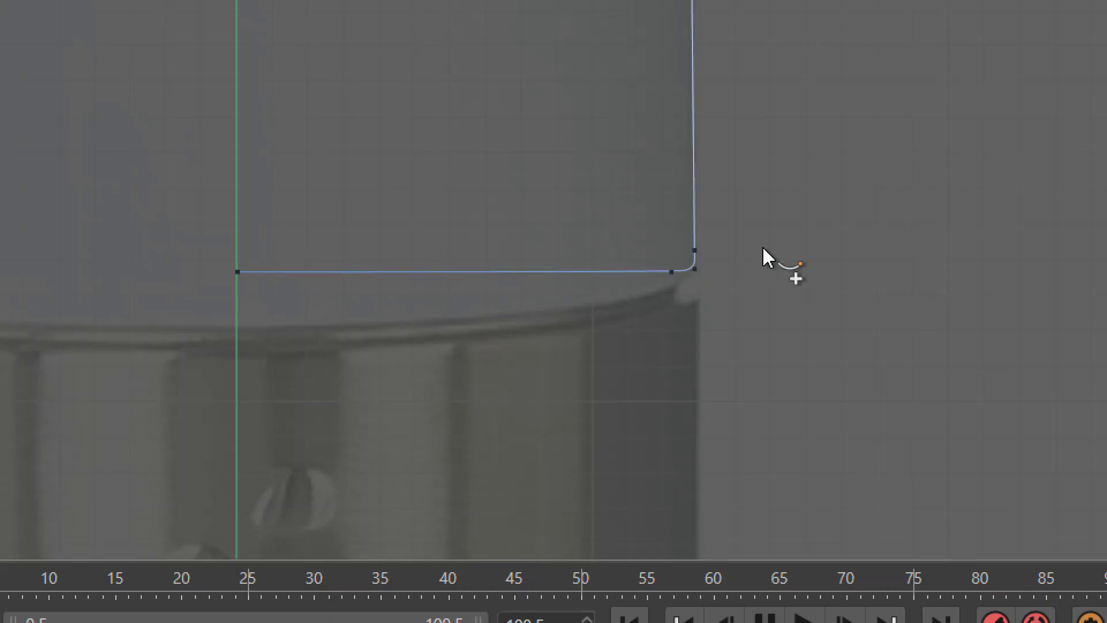
pyautogui.keyDown('alt'); pyautogui.moveTo(766, 262); pyautogui.dragTo(663, 259, button='right'); pyautogui.keyUp('alt')
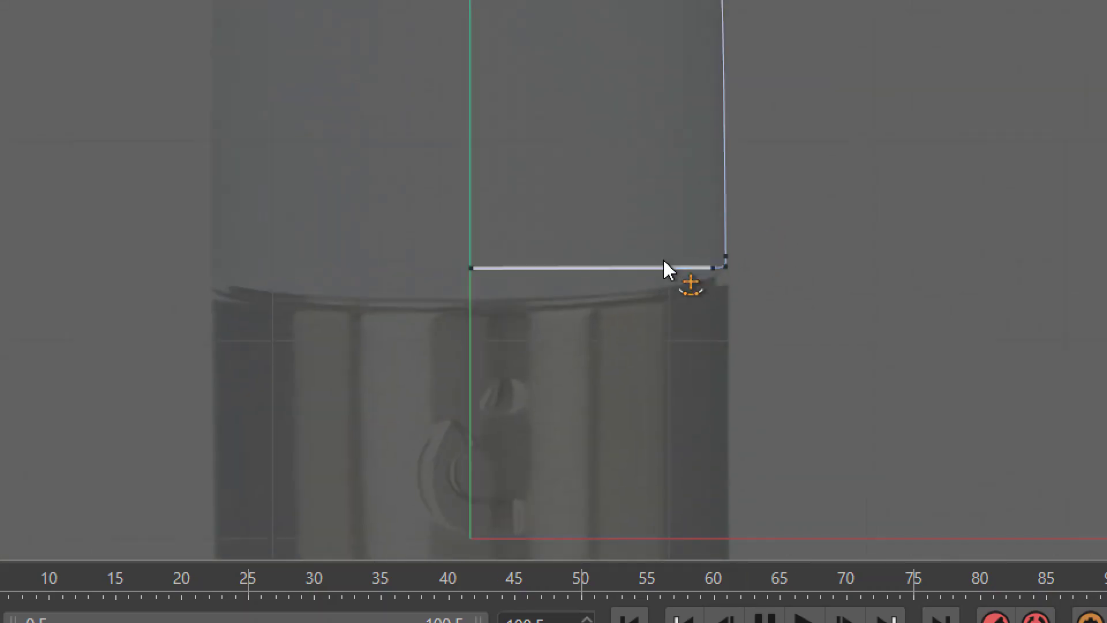
pyautogui.keyDown('alt'); pyautogui.moveTo(663, 259); pyautogui.dragTo(667, 371, button='middle'); pyautogui.keyUp('alt')
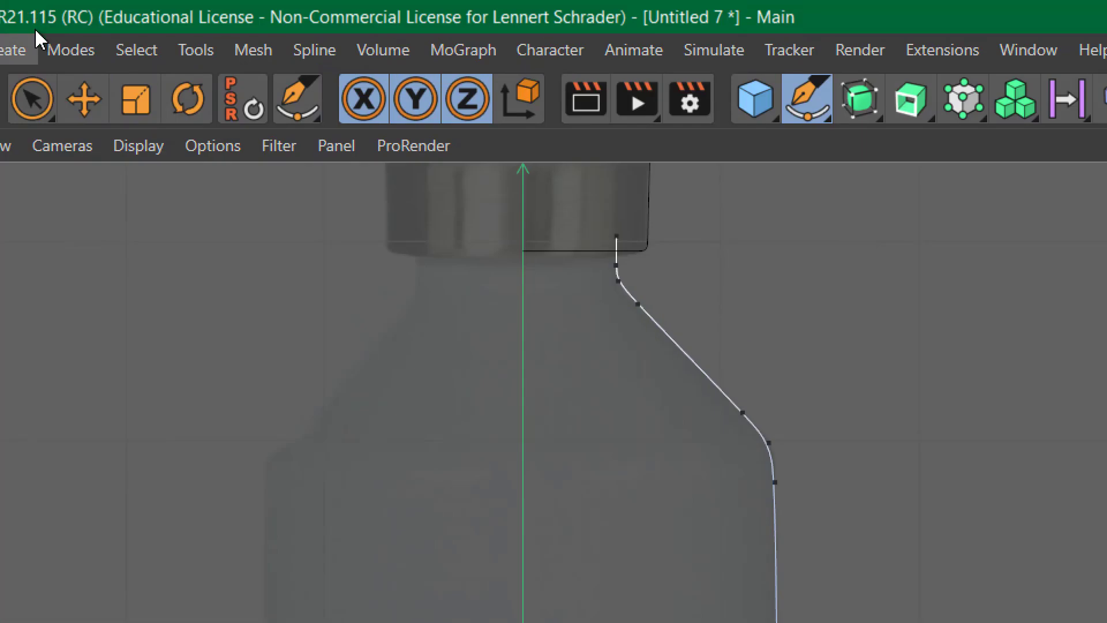
pyautogui.click(49, 104)
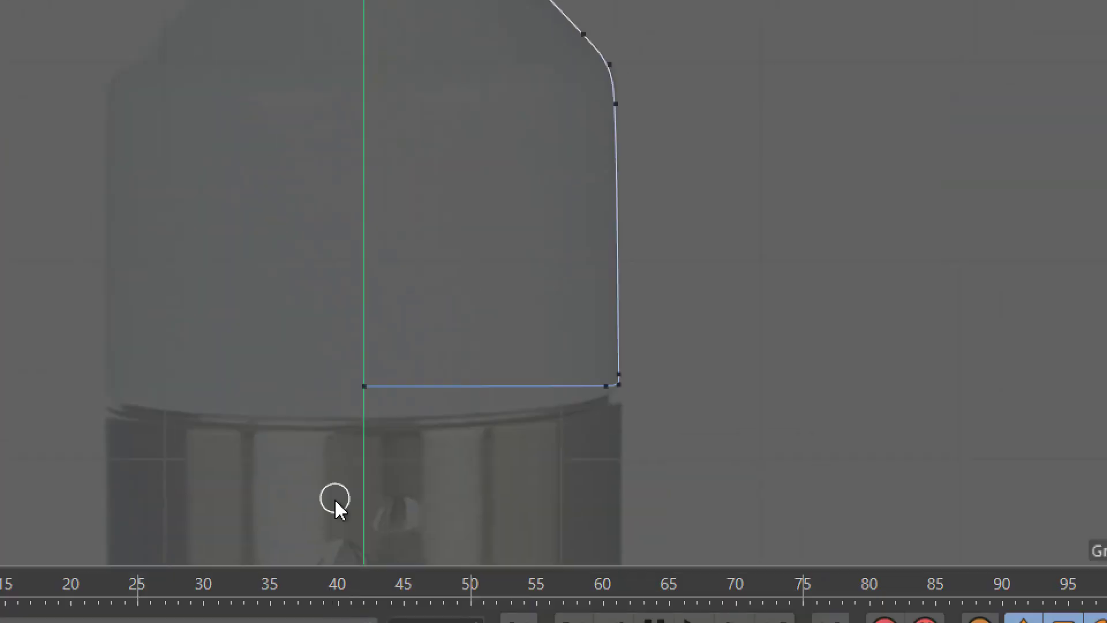
pyautogui.click(364, 386)
pyautogui.press('e')
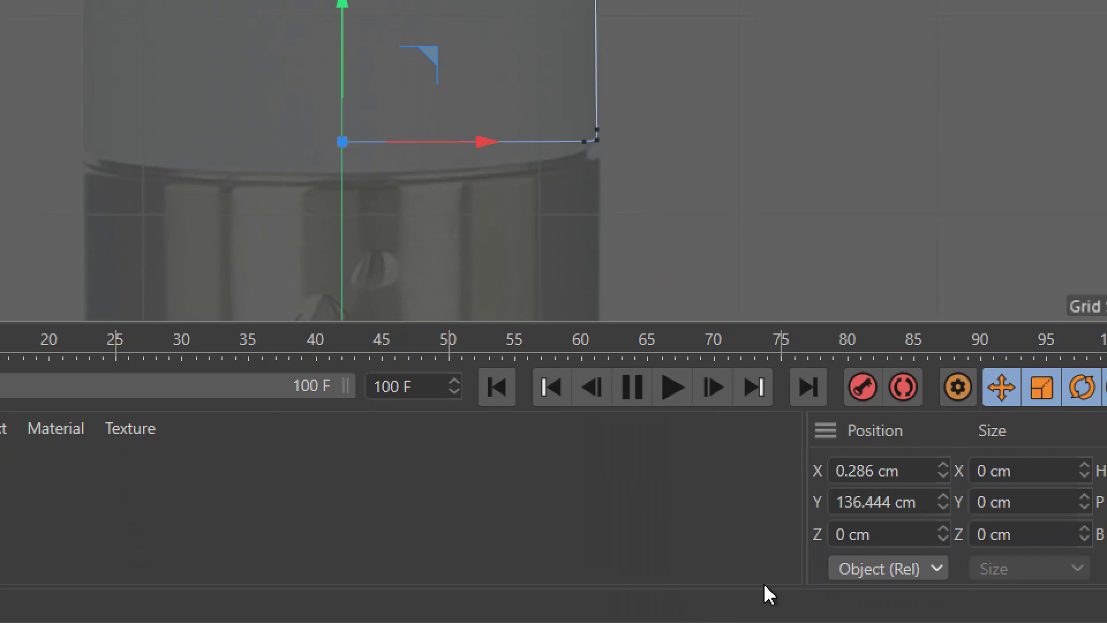
pyautogui.click(918, 474)
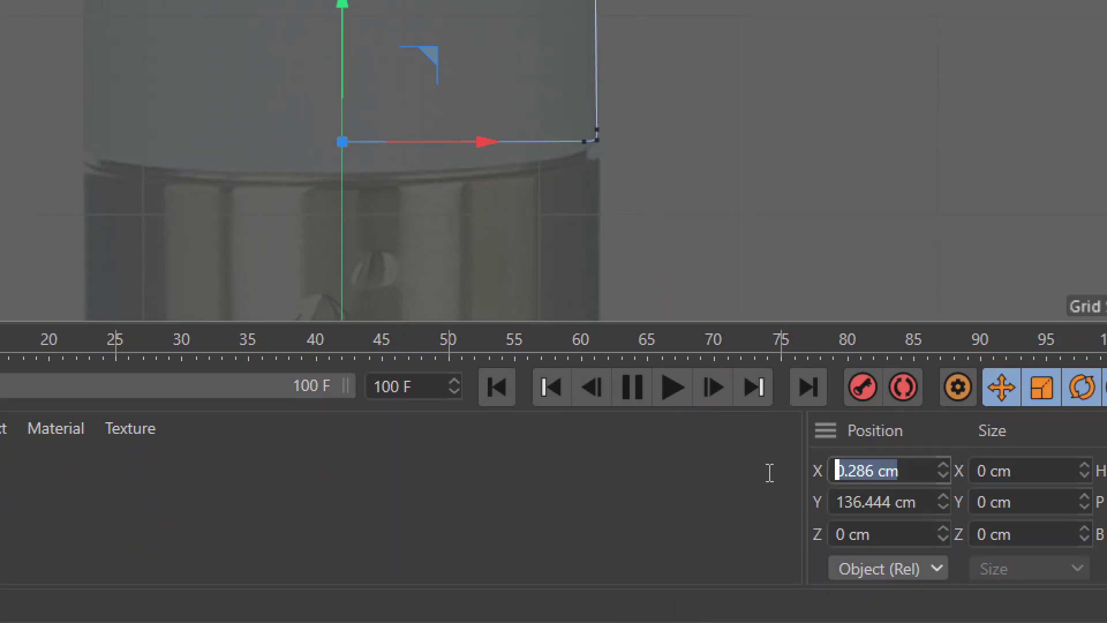
pyautogui.press('BackSpace')
pyautogui.write('0')
pyautogui.press('Return')
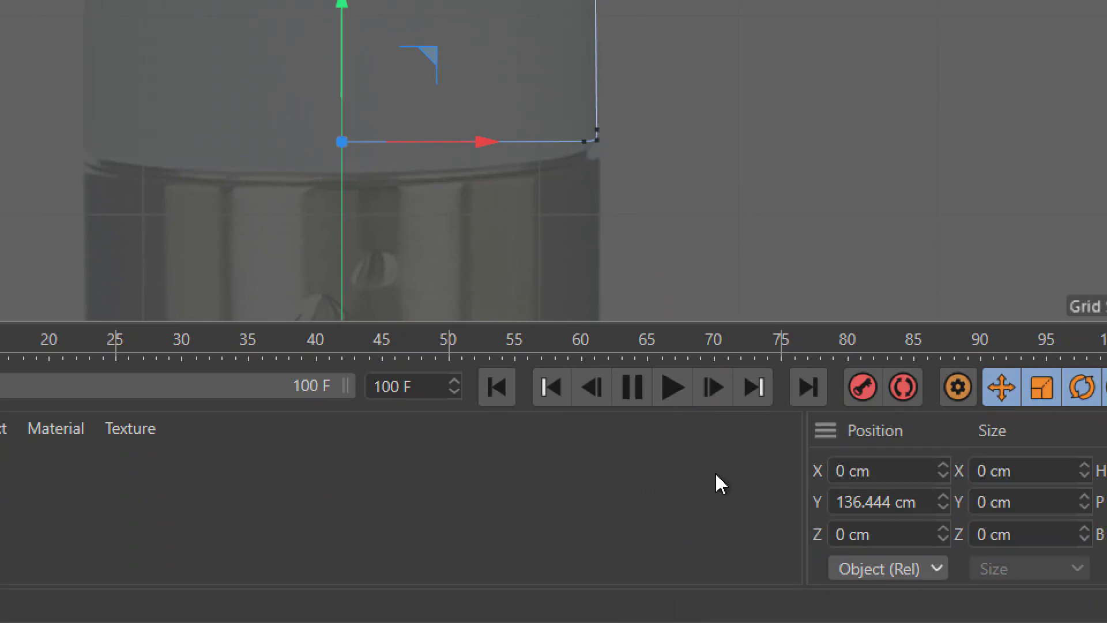
pyautogui.press('9')
pyautogui.click(672, 263)
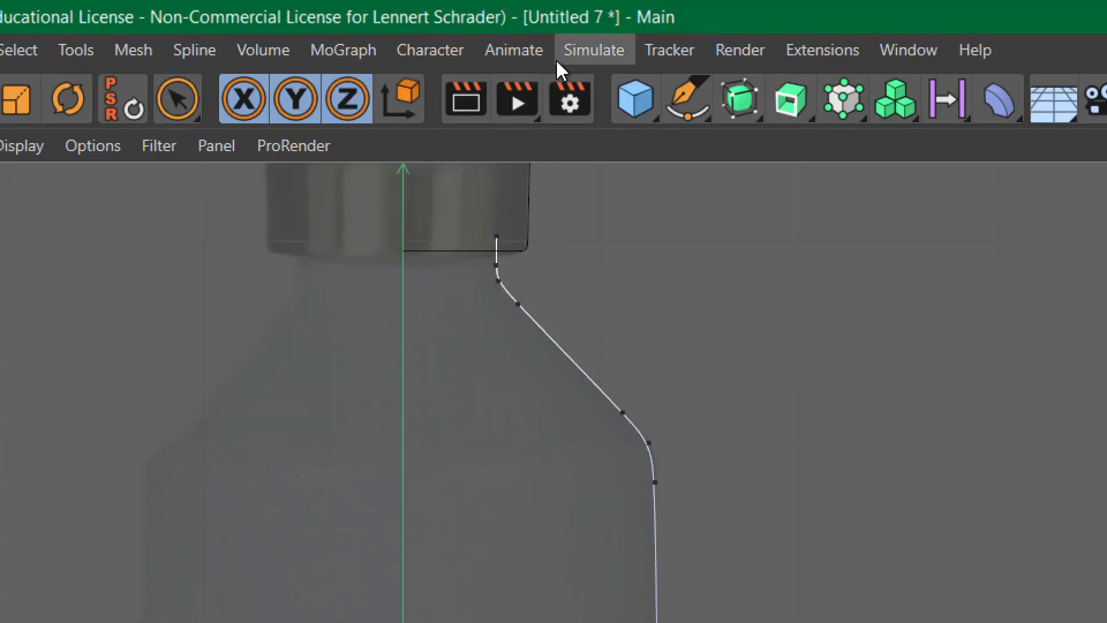
# Start a separate spline for the lower container and trace its inner lip and the stepped, rounded corner at the rim
pyautogui.click(696, 108)
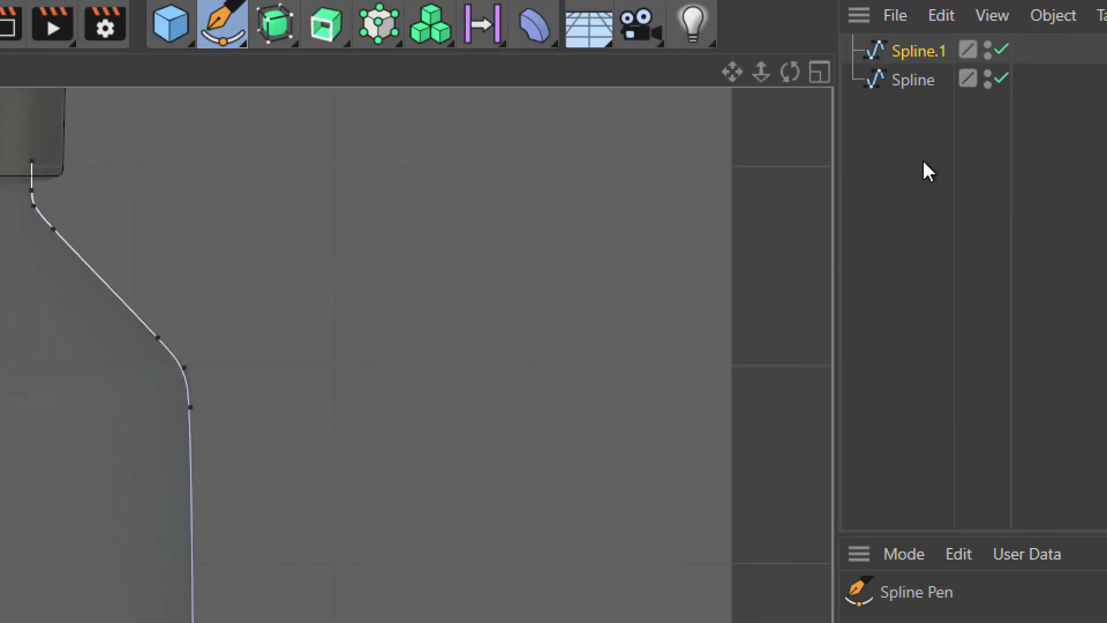
pyautogui.click(926, 170)
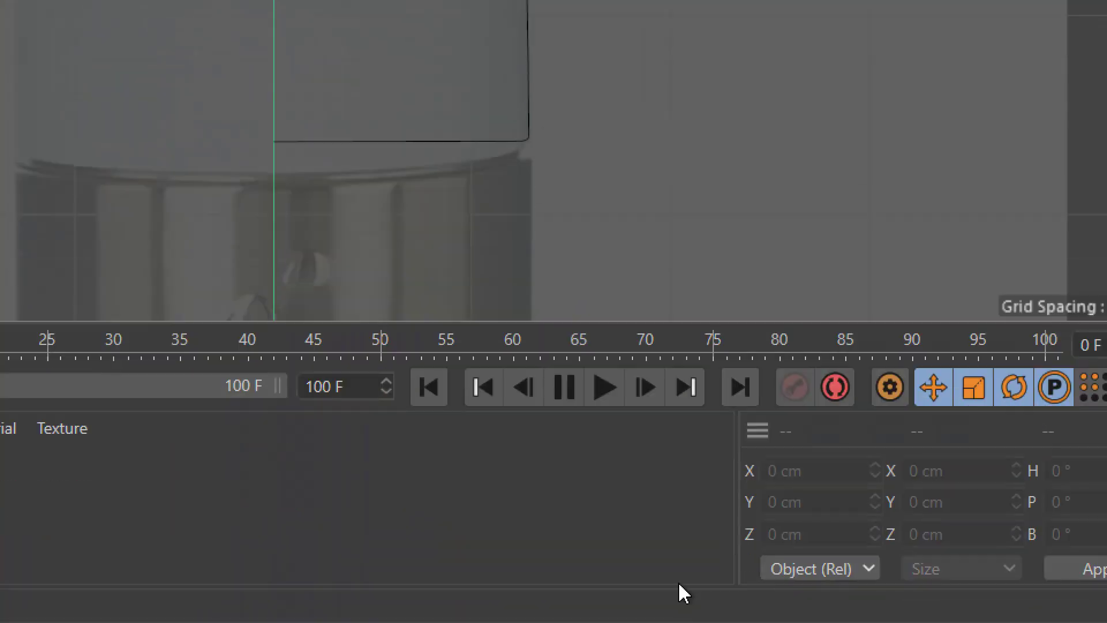
pyautogui.moveTo(518, 120); pyautogui.dragTo(521, 155)
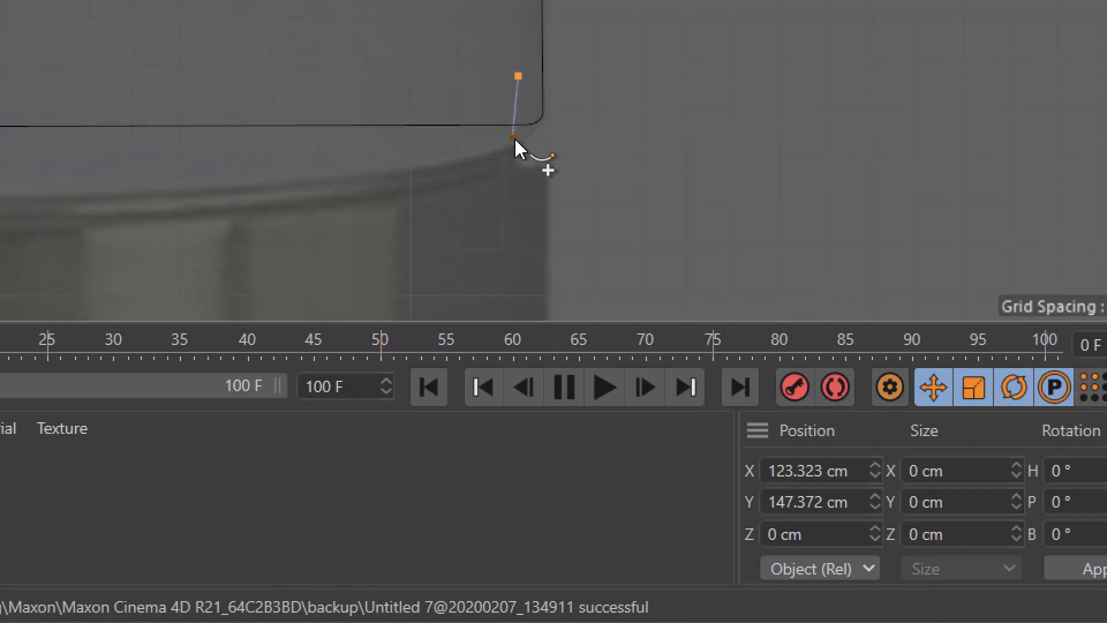
pyautogui.click(516, 143)
pyautogui.click(515, 162)
pyautogui.moveTo(536, 166); pyautogui.dragTo(549, 164)
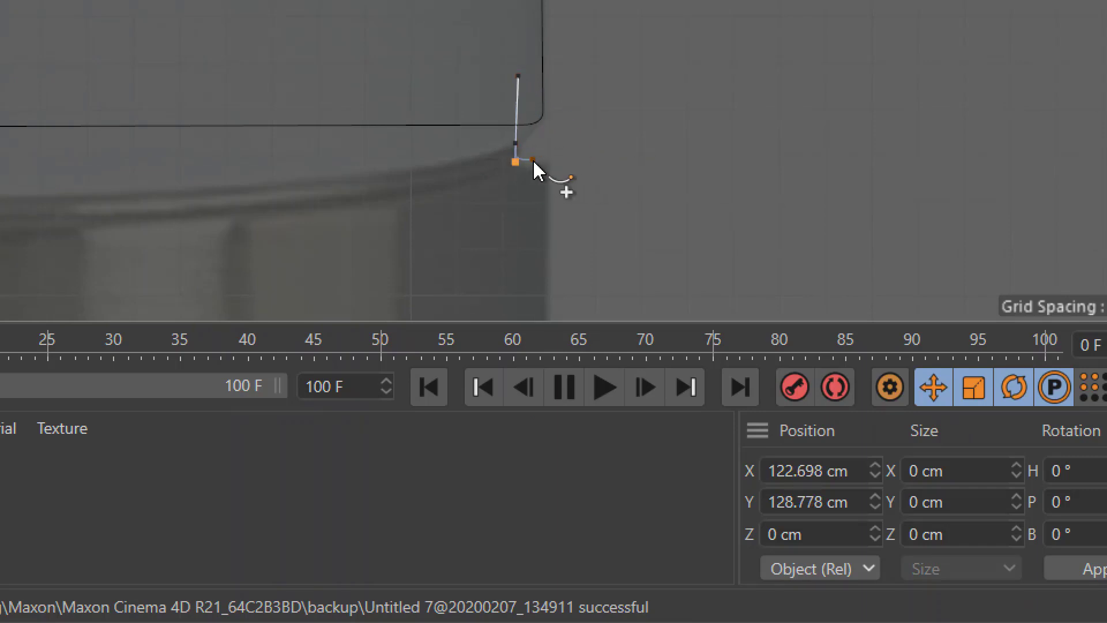
pyautogui.click(534, 161)
pyautogui.click(553, 161)
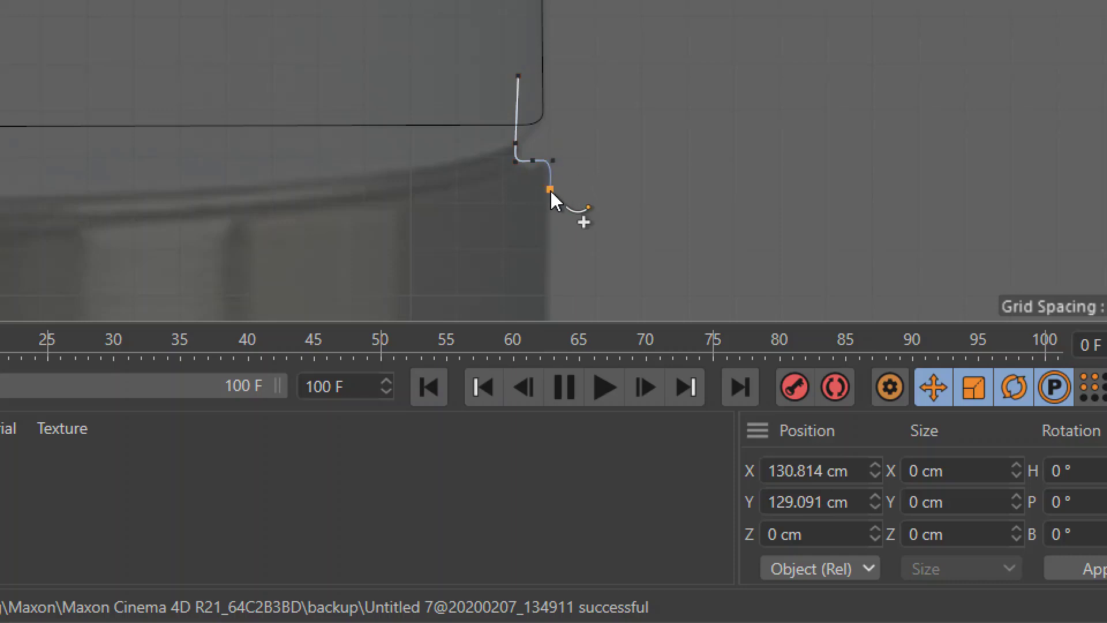
pyautogui.click(549, 190)
# Continue the container profile down the side, around the base corner and across to the centre axis, and end the spline
pyautogui.keyDown('alt'); pyautogui.moveTo(551, 227); pyautogui.dragTo(429, 268, button='right'); pyautogui.keyUp('alt')
pyautogui.keyDown('alt'); pyautogui.moveTo(430, 268); pyautogui.dragTo(361, 0, button='middle'); pyautogui.keyUp('alt')
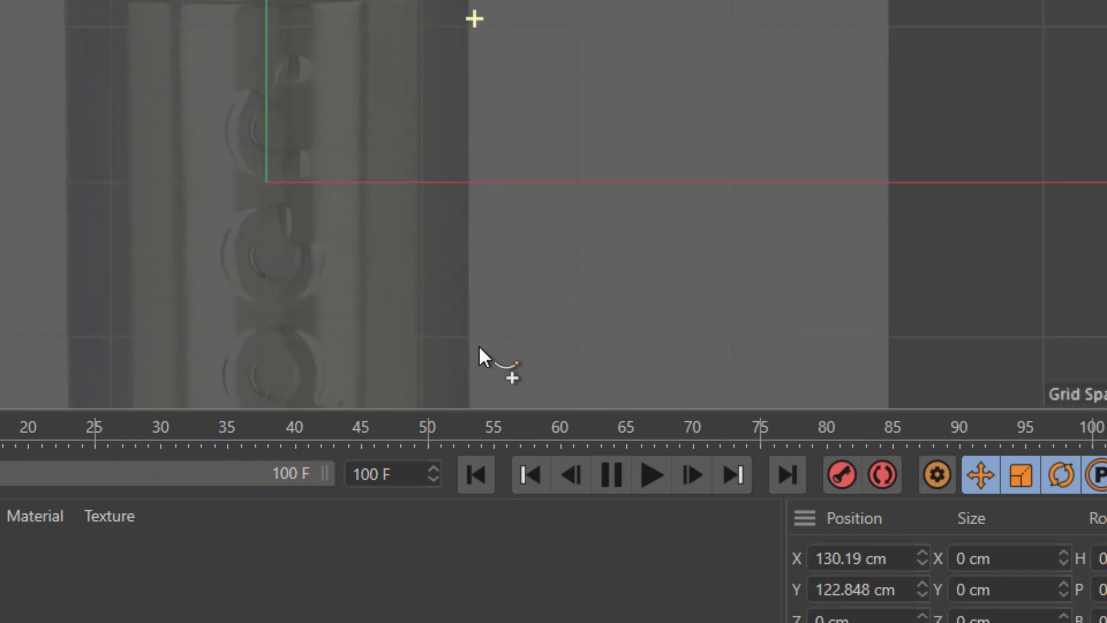
pyautogui.keyDown('alt'); pyautogui.moveTo(478, 346); pyautogui.dragTo(507, 13, button='middle'); pyautogui.keyUp('alt')
pyautogui.keyDown('alt'); pyautogui.moveTo(500, 263); pyautogui.dragTo(523, 18, button='middle'); pyautogui.keyUp('alt')
pyautogui.keyDown('alt'); pyautogui.moveTo(482, 303); pyautogui.dragTo(562, 280, button='right'); pyautogui.keyUp('alt')
pyautogui.click(531, 176)
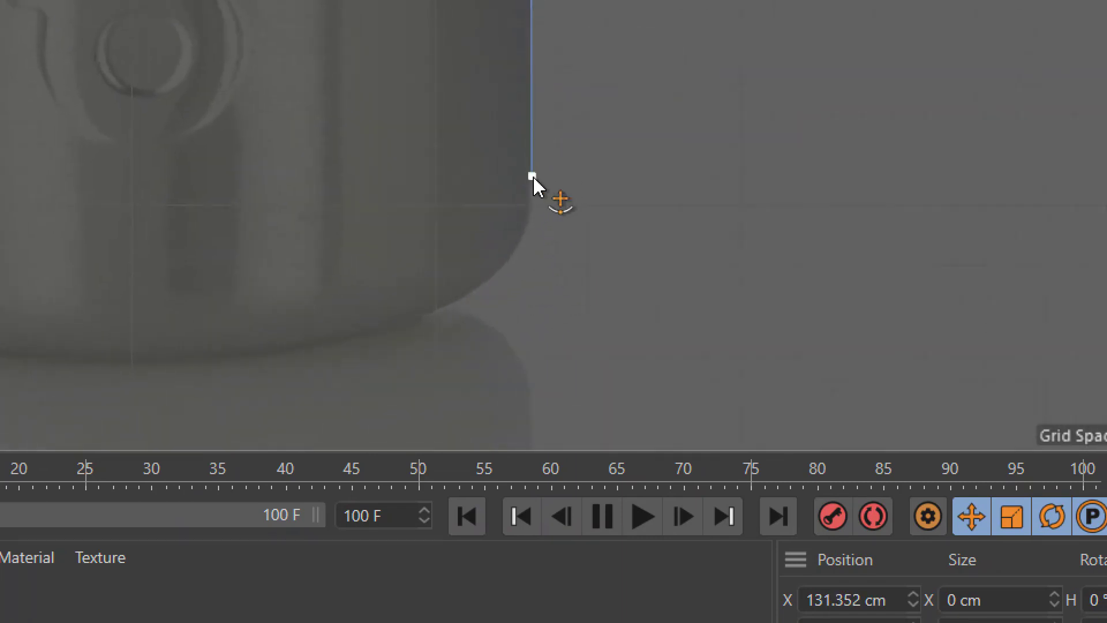
pyautogui.click(524, 239)
pyautogui.click(462, 298)
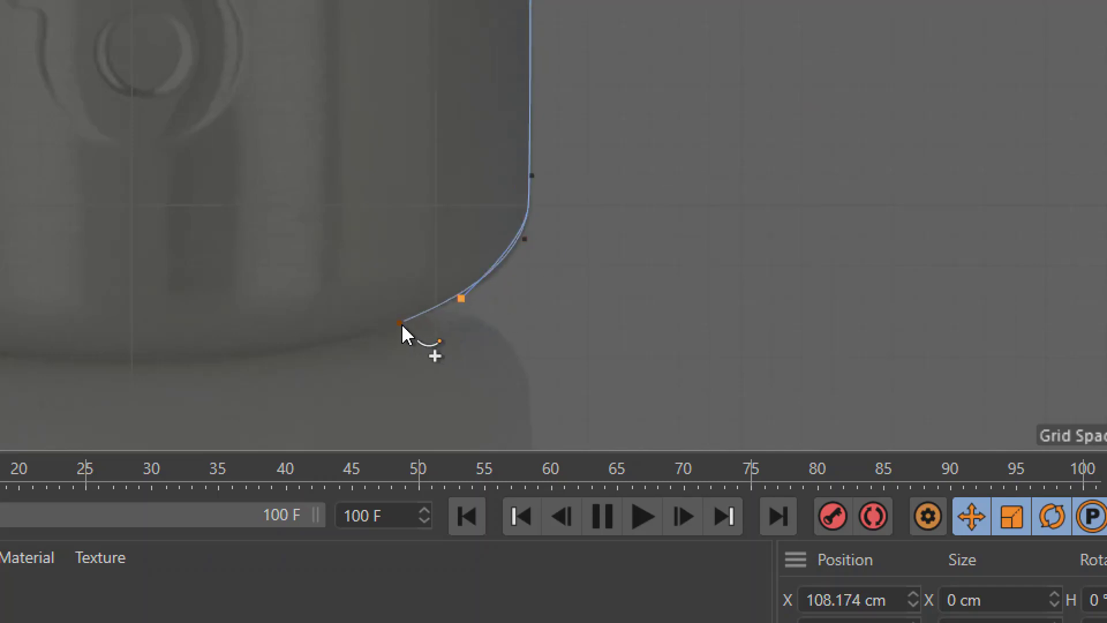
pyautogui.click(401, 320)
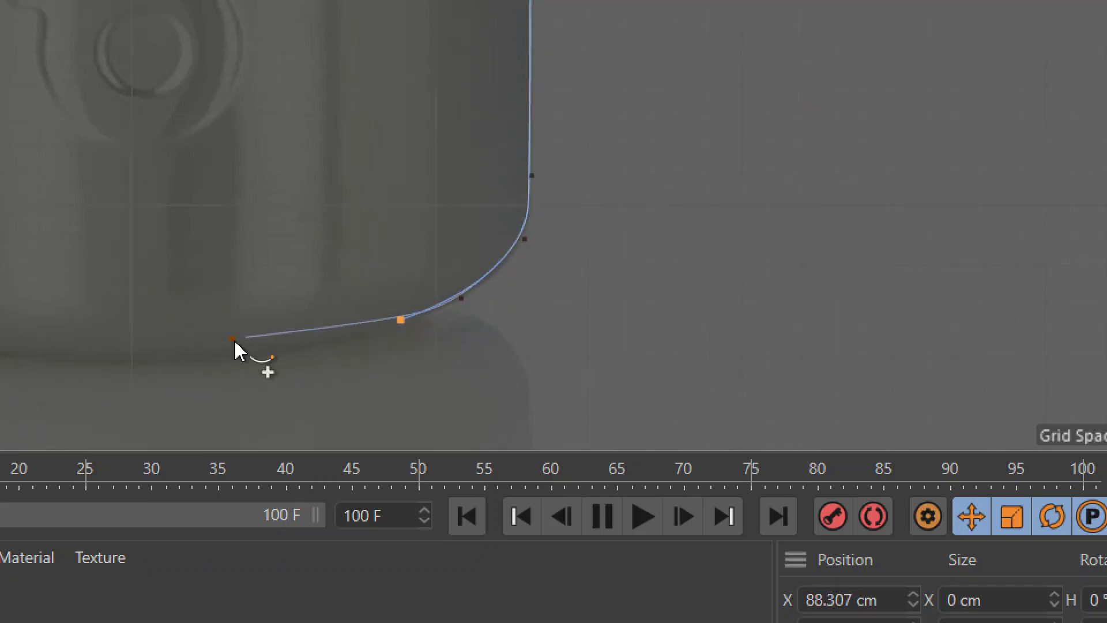
pyautogui.click(133, 325)
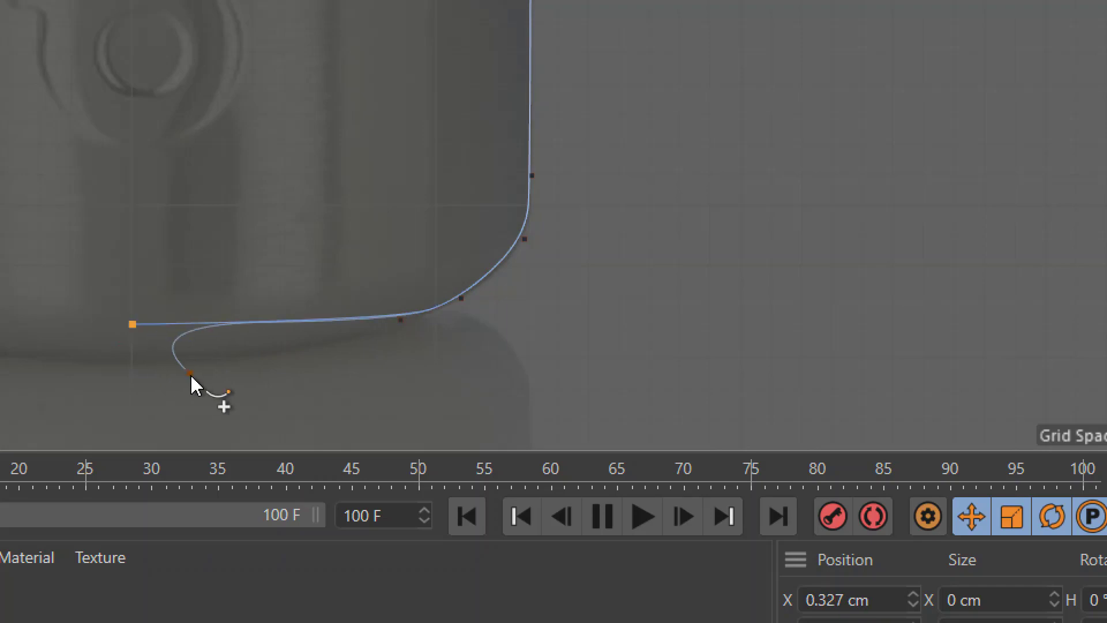
pyautogui.press('Escape')
# Move the points around the container's base corner so the curve follows the rounded edge in the reference image
pyautogui.moveTo(461, 298); pyautogui.dragTo(480, 296)
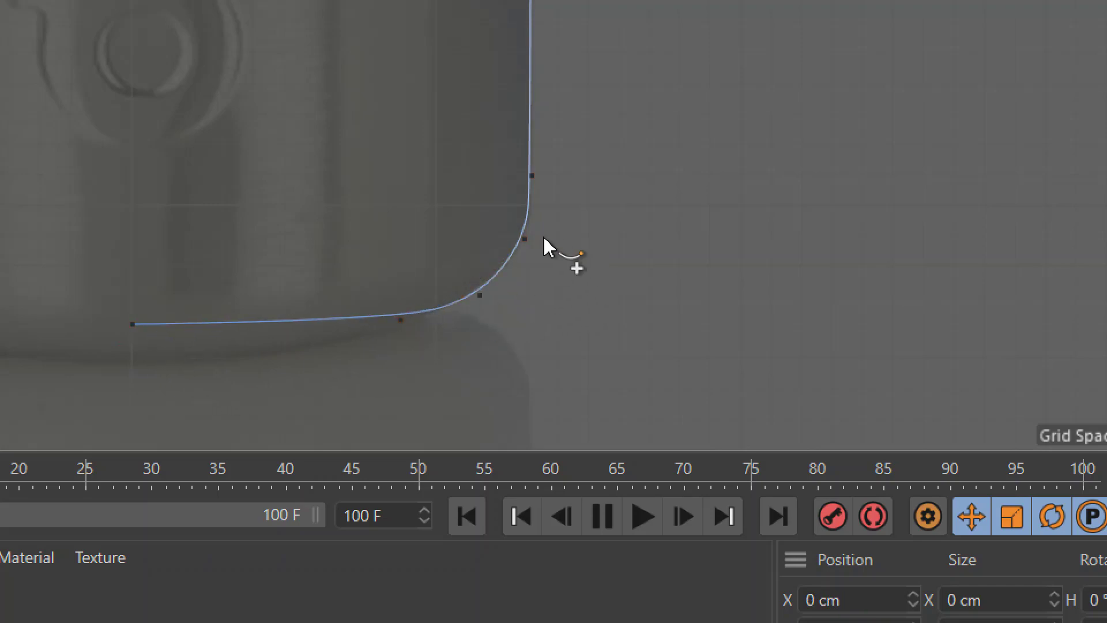
pyautogui.moveTo(525, 238); pyautogui.dragTo(530, 238)
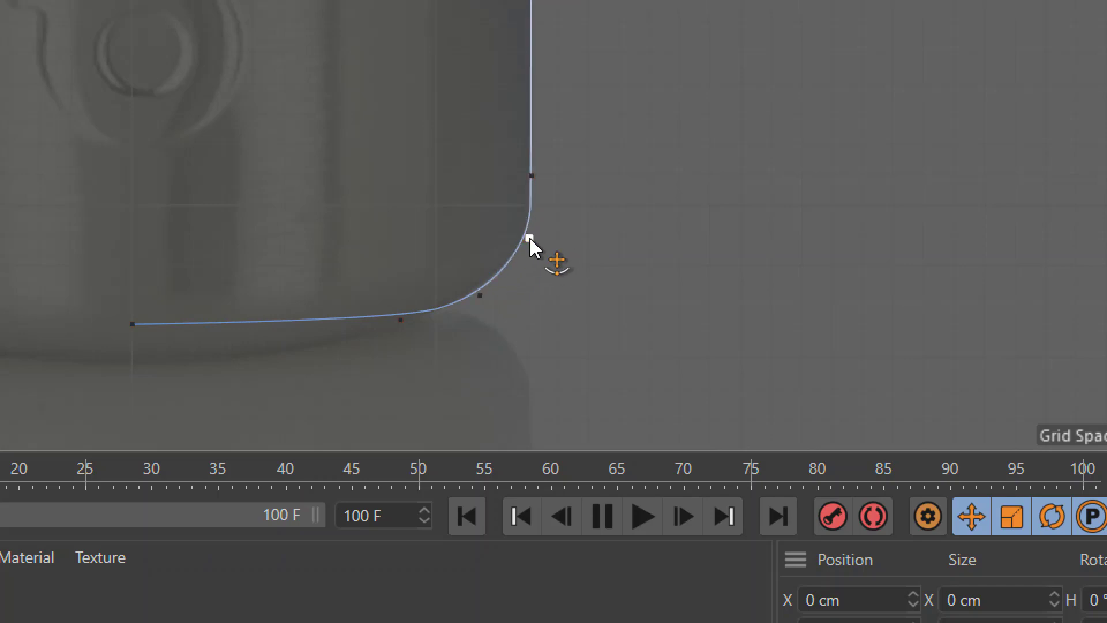
pyautogui.keyDown('alt'); pyautogui.moveTo(340, 315); pyautogui.dragTo(451, 335, button='middle'); pyautogui.keyUp('alt')
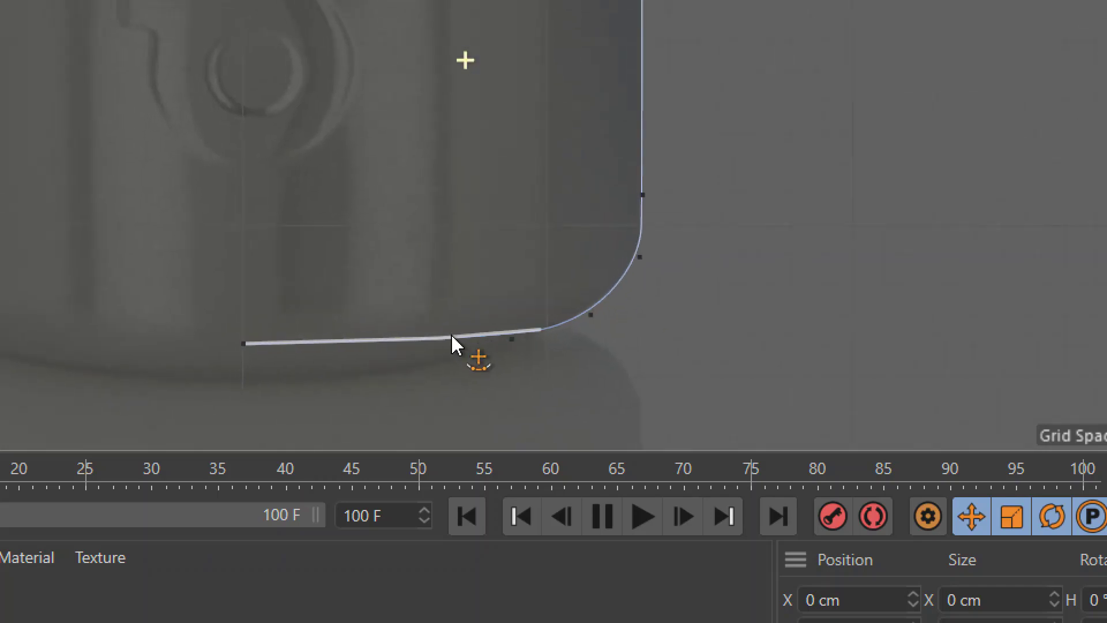
pyautogui.moveTo(511, 340); pyautogui.dragTo(478, 340)
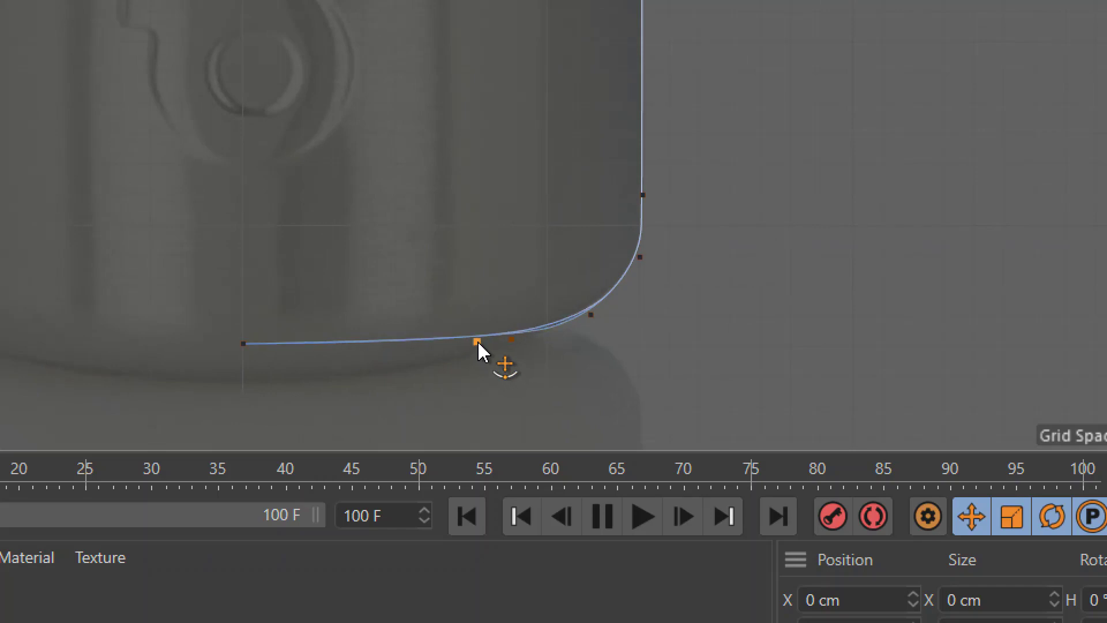
pyautogui.moveTo(592, 315); pyautogui.dragTo(577, 319)
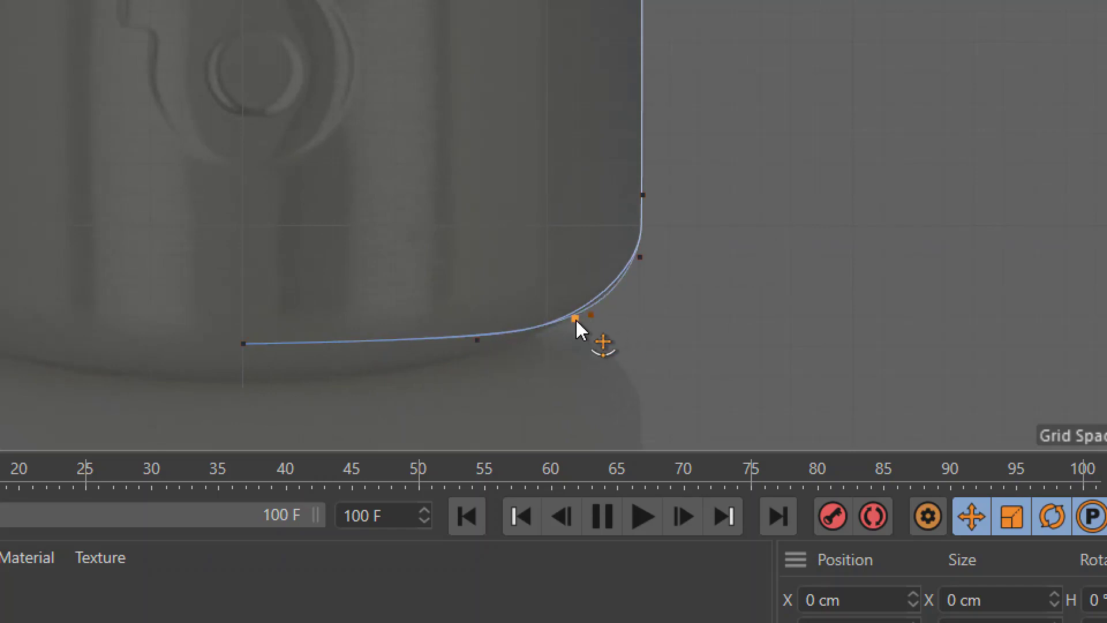
pyautogui.moveTo(637, 264); pyautogui.dragTo(642, 261)
pyautogui.scroll(-5, 459, 398)
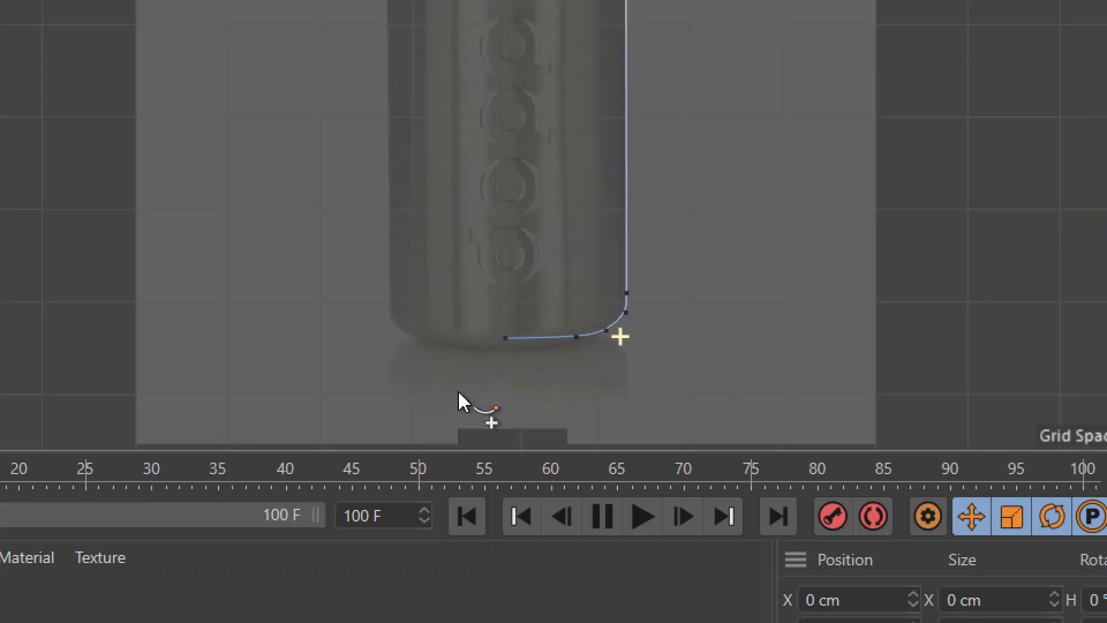
pyautogui.scroll(3, 564, 390)
pyautogui.scroll(3, 643, 362)
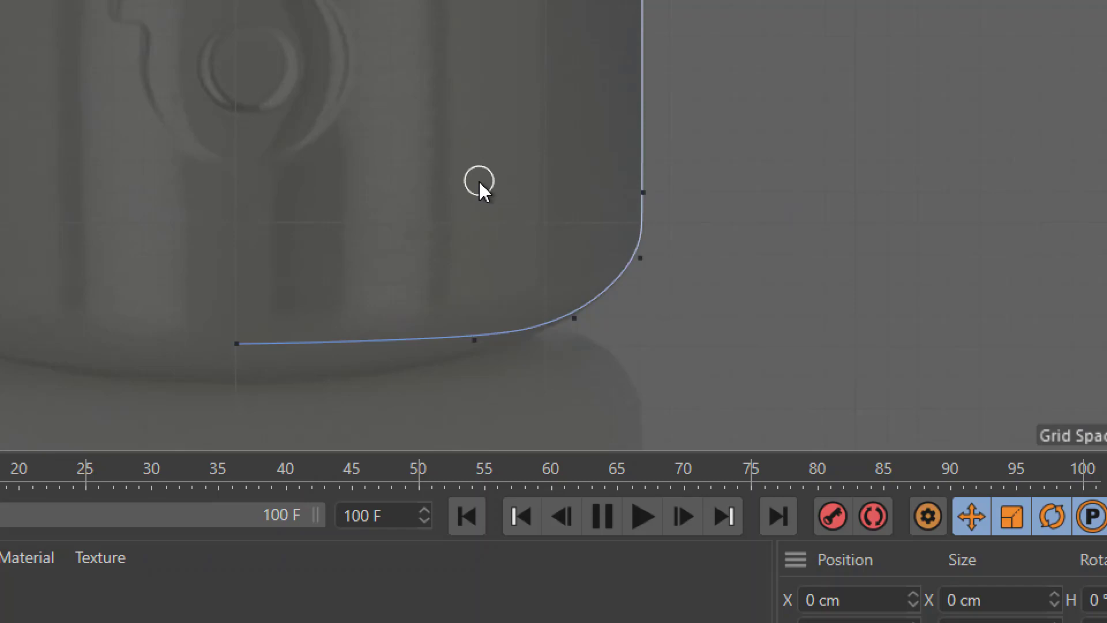
# Select the lower container profile's end point at the centre axis, set its X position to 0 cm and deselect the spline
pyautogui.click(236, 344)
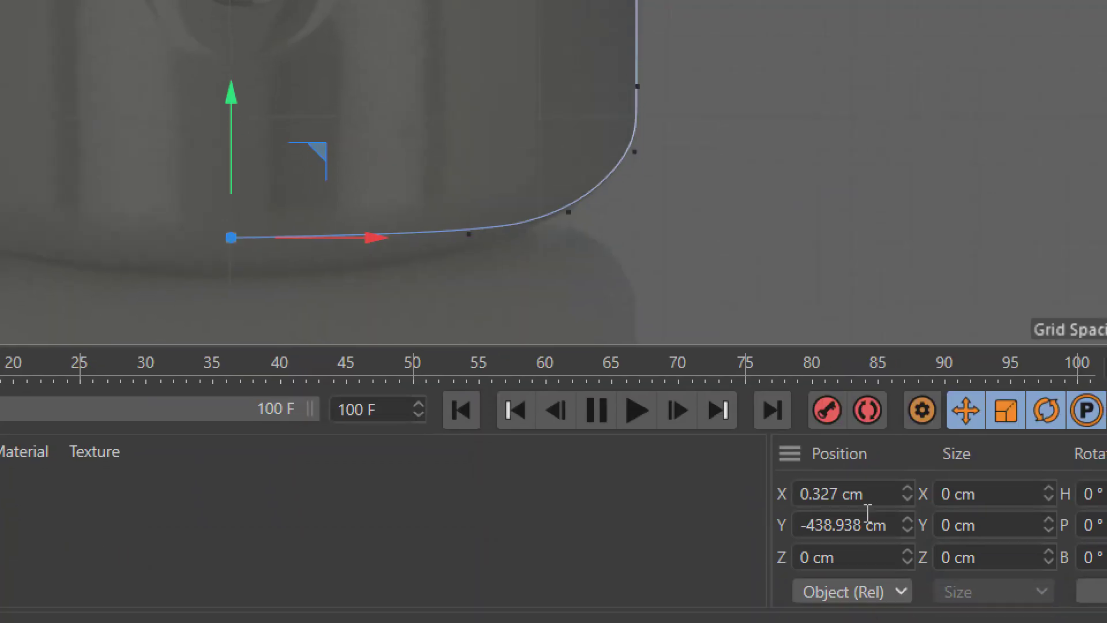
pyautogui.click(861, 494)
pyautogui.hotkey('ctrl', 'a')
pyautogui.press('BackSpace')
pyautogui.write('0')
pyautogui.press('Return')
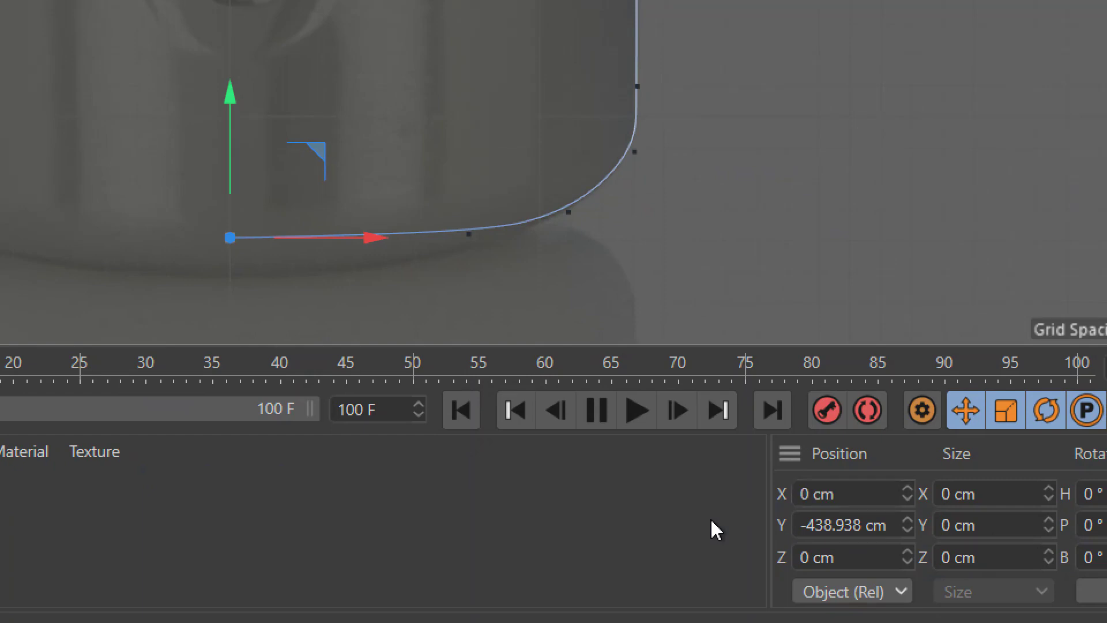
pyautogui.scroll(-4, 658, 167)
pyautogui.scroll(7, 647, 73)
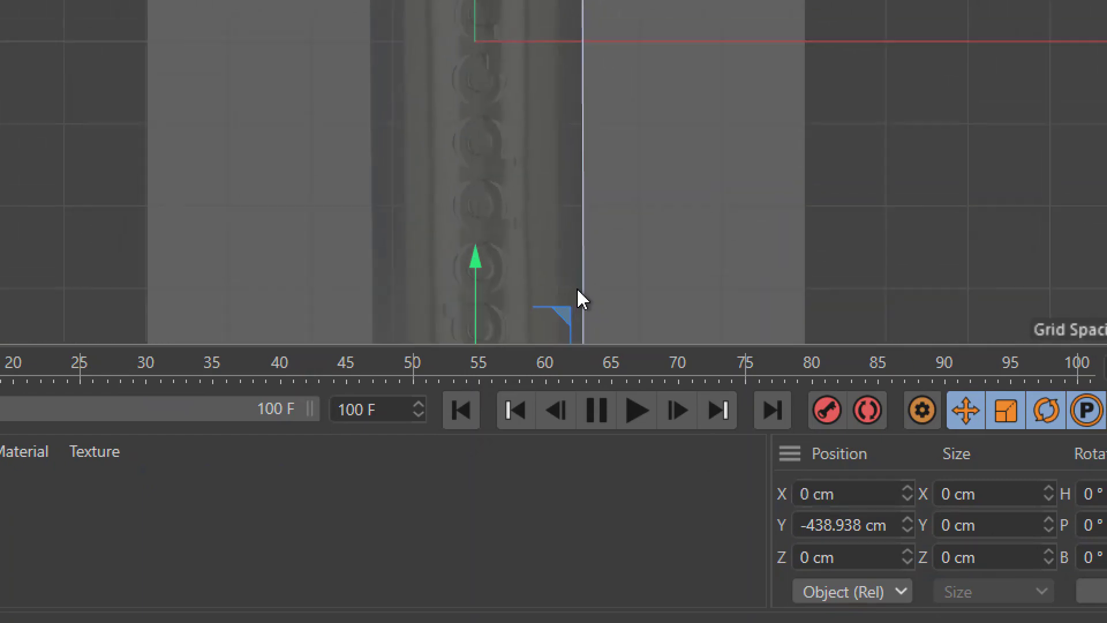
pyautogui.scroll(-5, 579, 298)
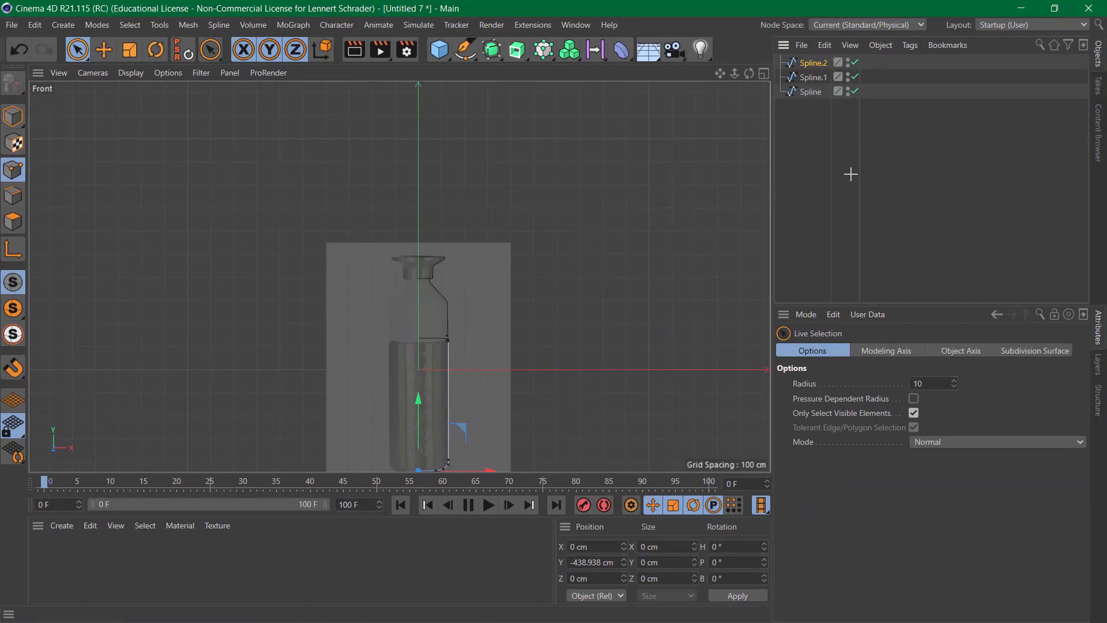
pyautogui.click(850, 174)
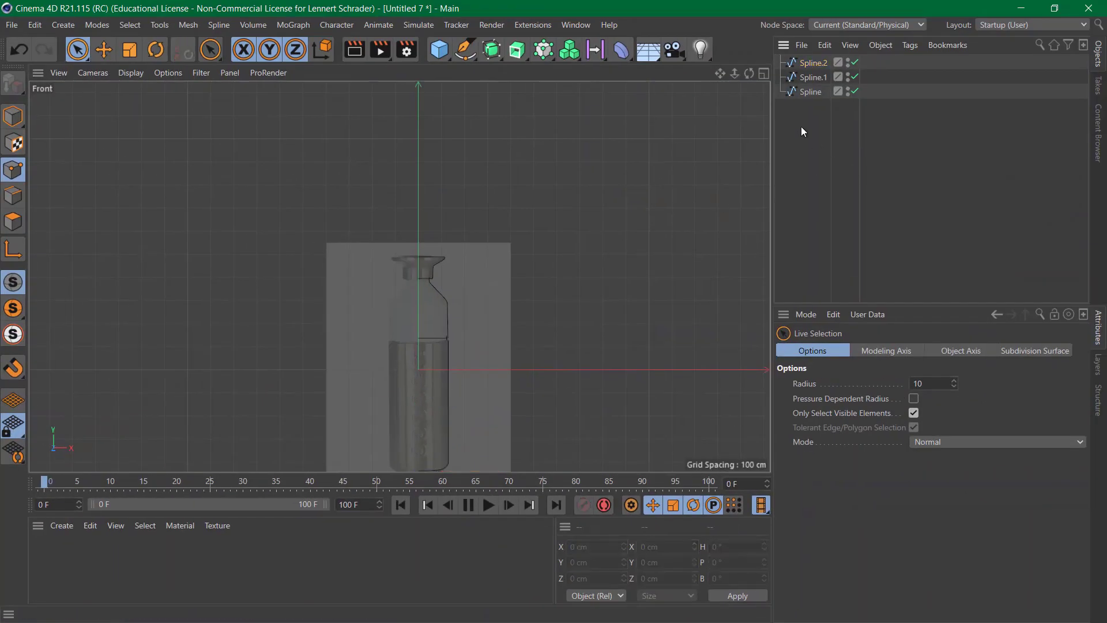
# Switch to the full perspective view of the traced profiles and add three Lathe generators
pyautogui.click(764, 74)
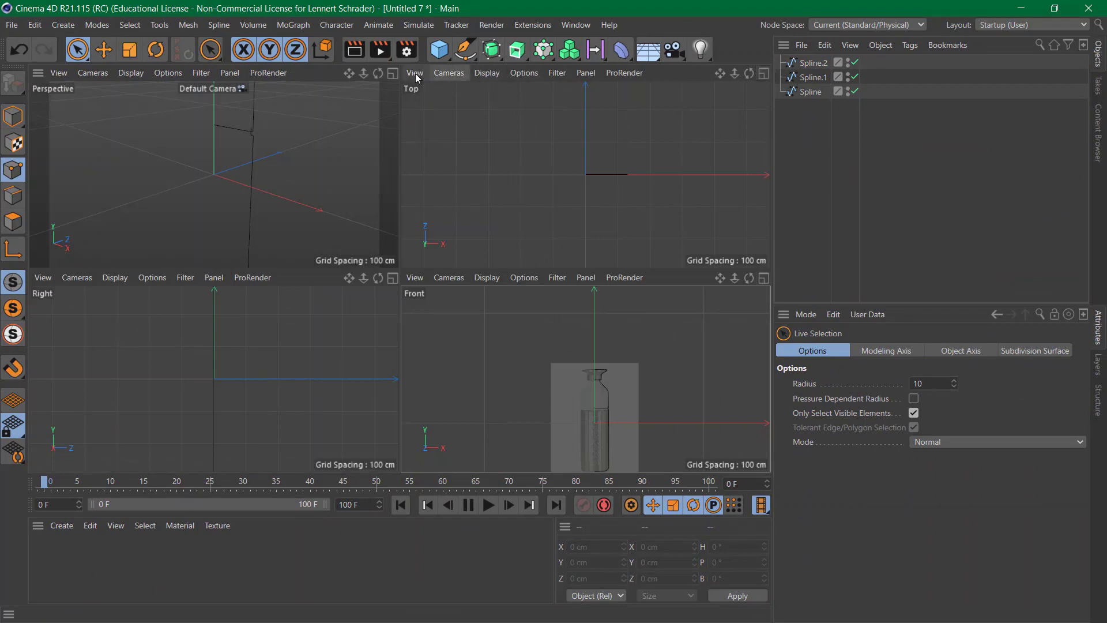
pyautogui.click(394, 73)
pyautogui.keyDown('alt'); pyautogui.moveTo(437, 172); pyautogui.dragTo(353, 190); pyautogui.keyUp('alt')
pyautogui.keyDown('alt'); pyautogui.moveTo(458, 186); pyautogui.dragTo(462, 264, button='middle'); pyautogui.keyUp('alt')
pyautogui.keyDown('alt'); pyautogui.moveTo(449, 158); pyautogui.dragTo(506, 157); pyautogui.keyUp('alt')
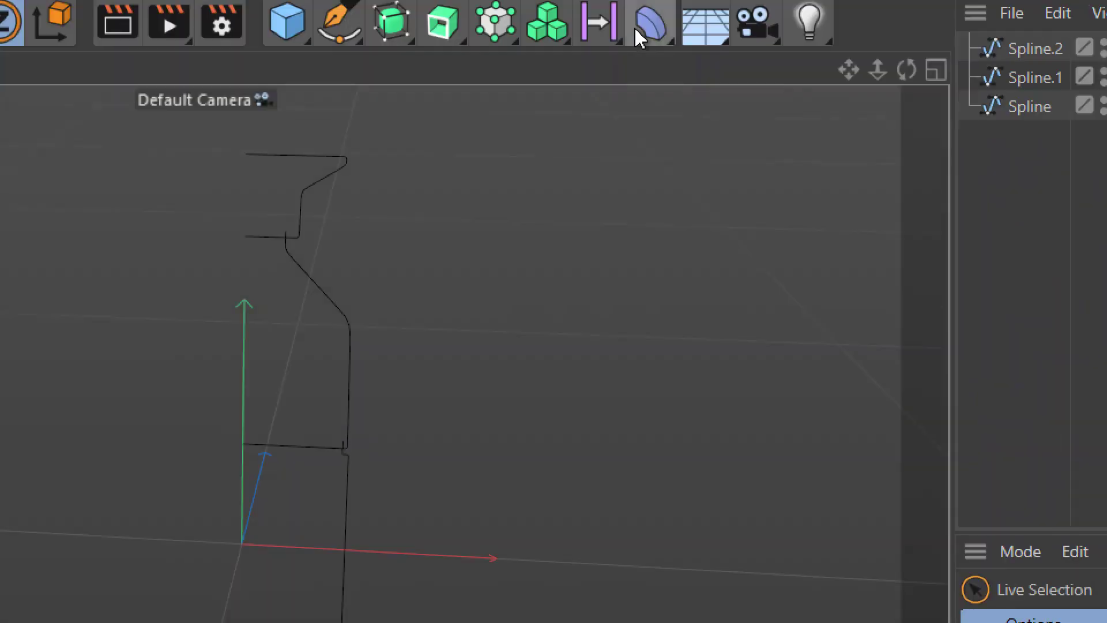
pyautogui.click(534, 95)
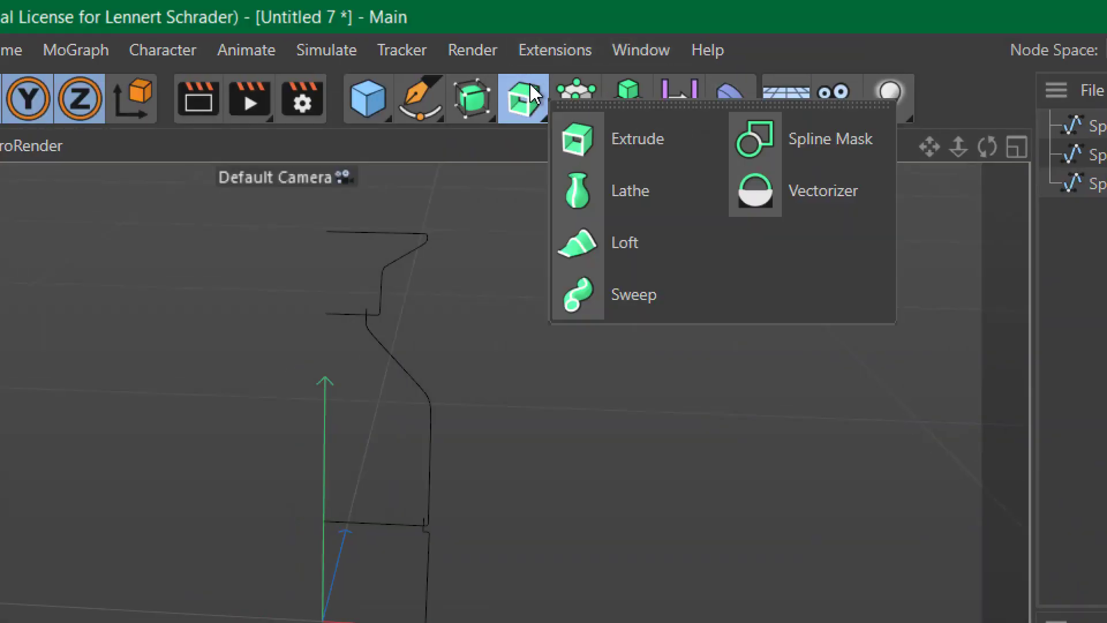
pyautogui.click(631, 182)
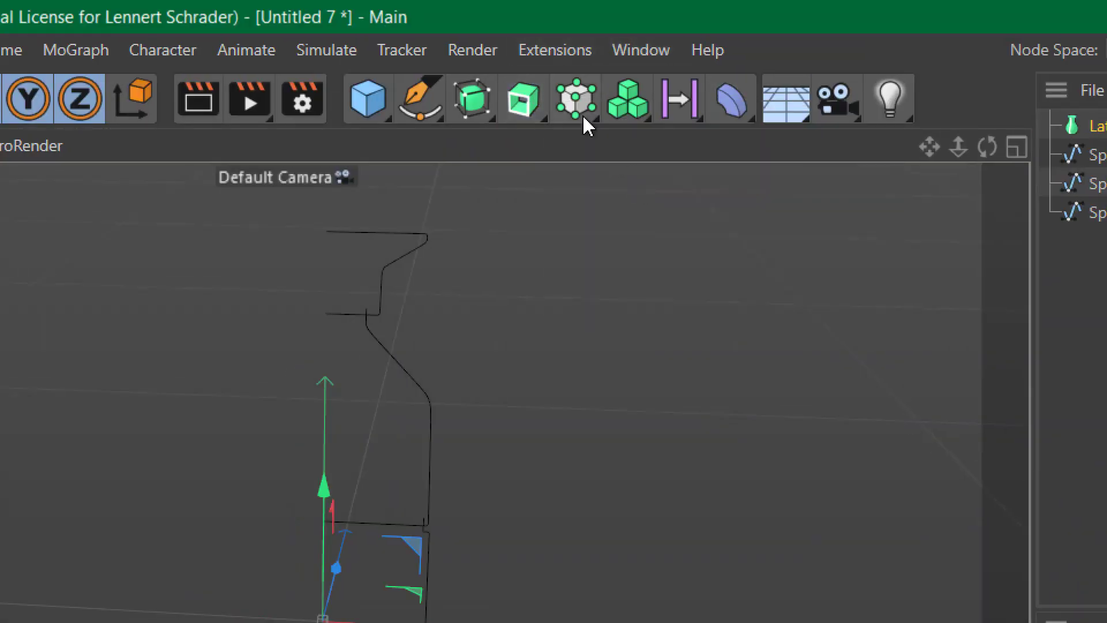
pyautogui.click(520, 104)
pyautogui.click(654, 191)
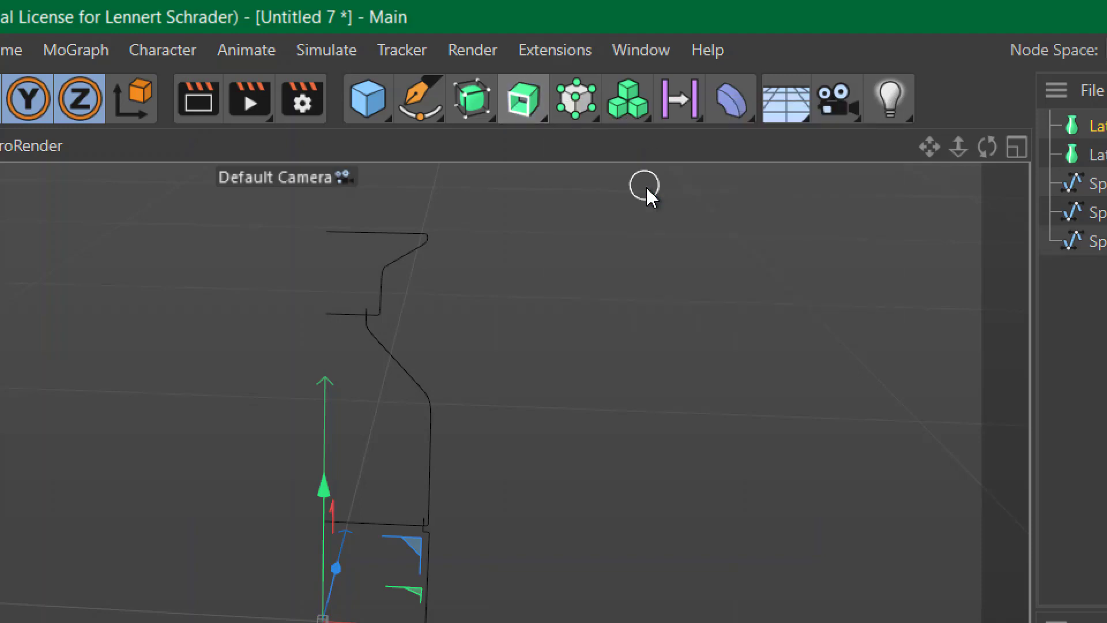
pyautogui.click(536, 87)
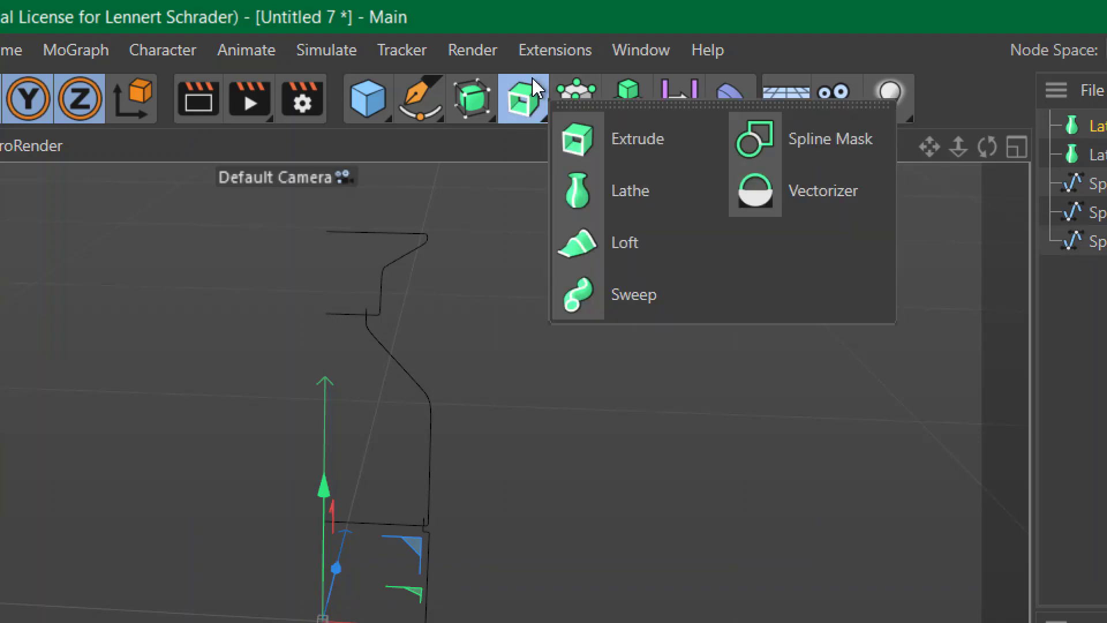
pyautogui.click(630, 203)
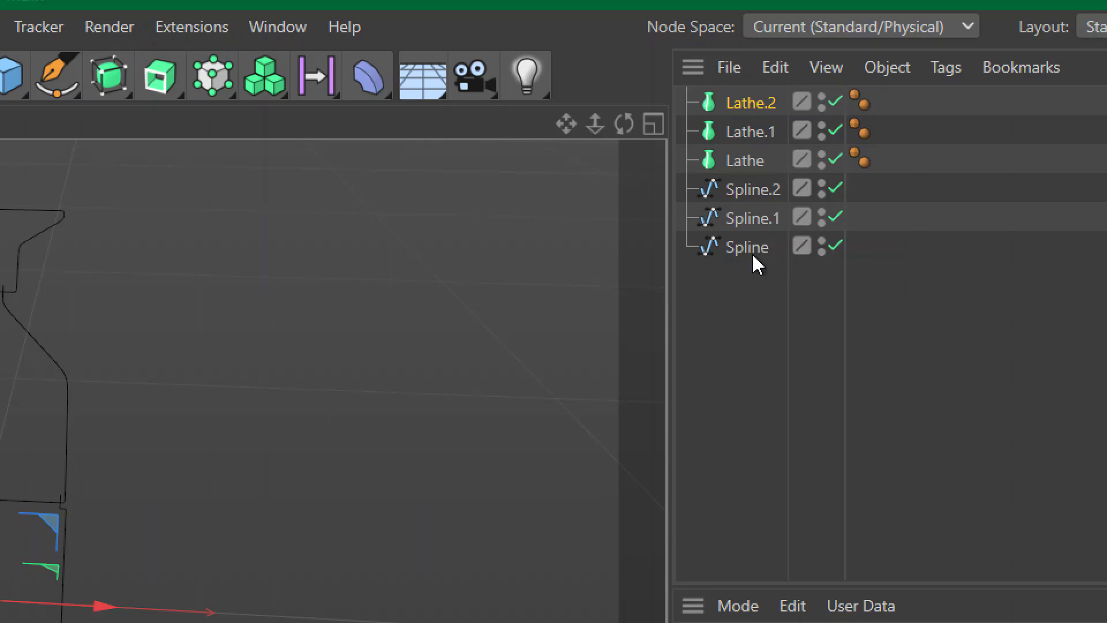
# Nest each spline under its own generator: Spline in Lathe, Spline.1 in Lathe.1 and Spline.2 in Lathe.2
pyautogui.moveTo(753, 254); pyautogui.dragTo(756, 162)
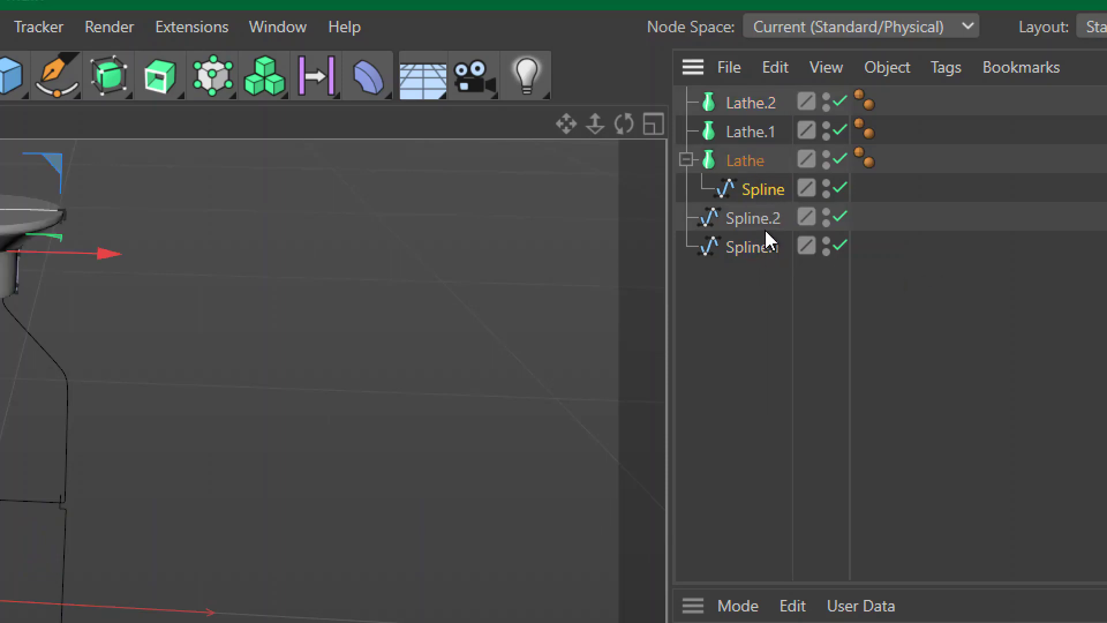
pyautogui.moveTo(767, 242); pyautogui.dragTo(754, 138)
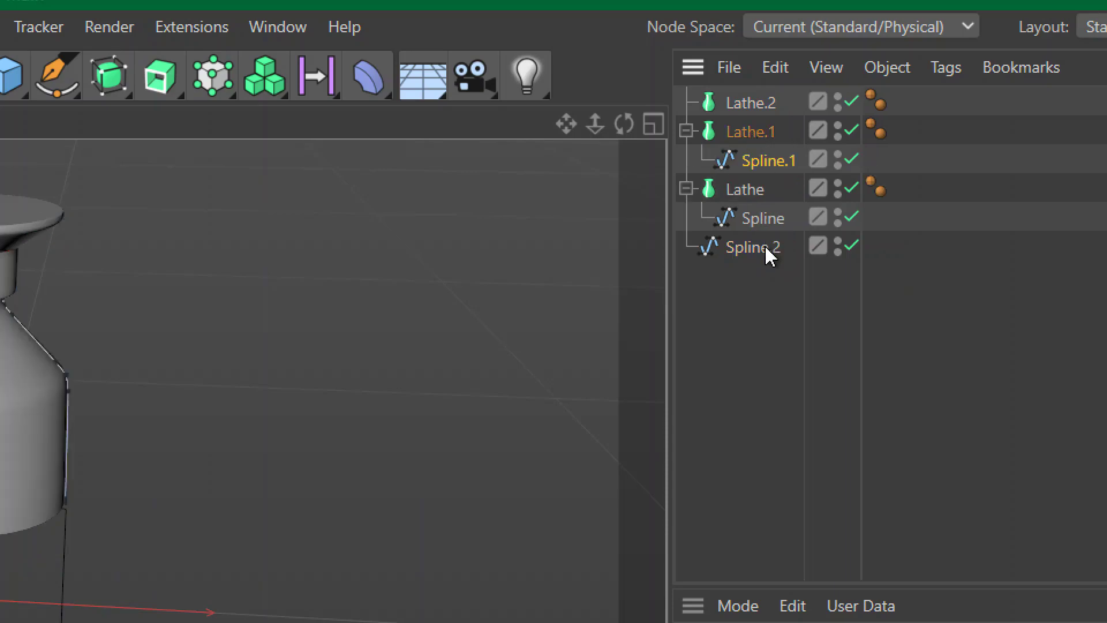
pyautogui.moveTo(771, 254); pyautogui.dragTo(753, 108)
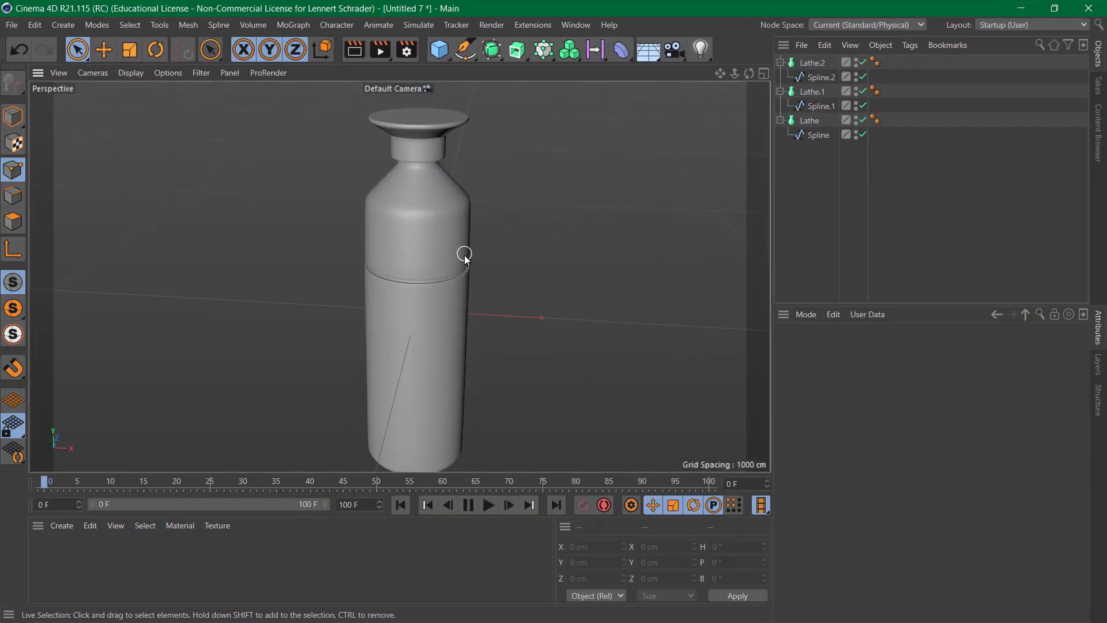
pyautogui.keyDown('alt'); pyautogui.moveTo(420, 267); pyautogui.dragTo(415, 206); pyautogui.keyUp('alt')
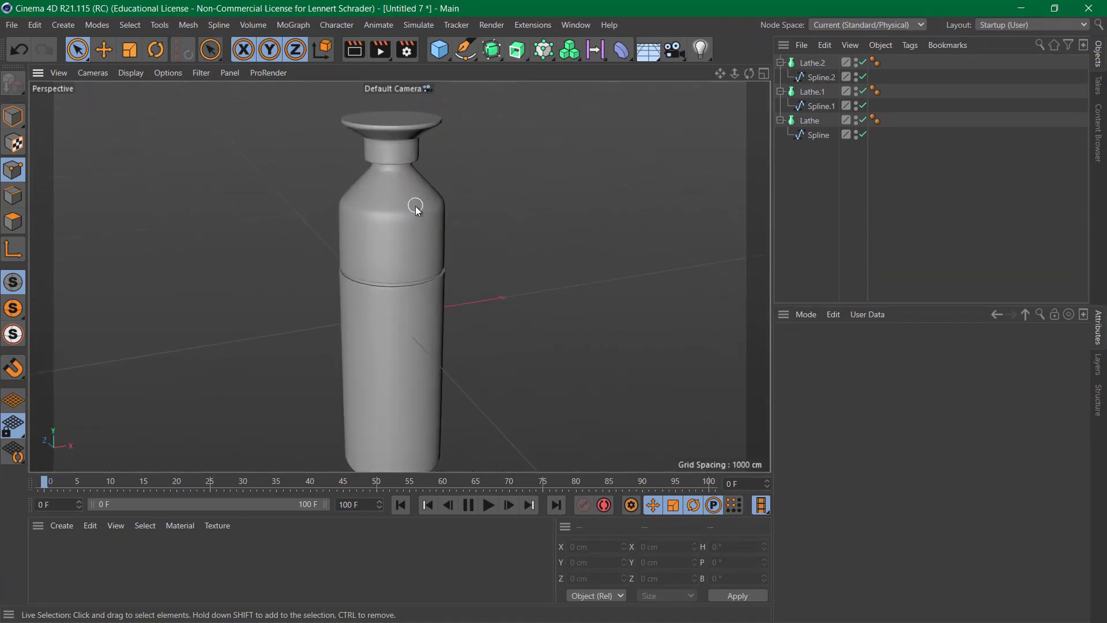
pyautogui.keyDown('alt'); pyautogui.moveTo(415, 205); pyautogui.dragTo(382, 216, button='right'); pyautogui.keyUp('alt')
pyautogui.keyDown('alt'); pyautogui.moveTo(399, 277); pyautogui.dragTo(387, 215, button='middle'); pyautogui.keyUp('alt')
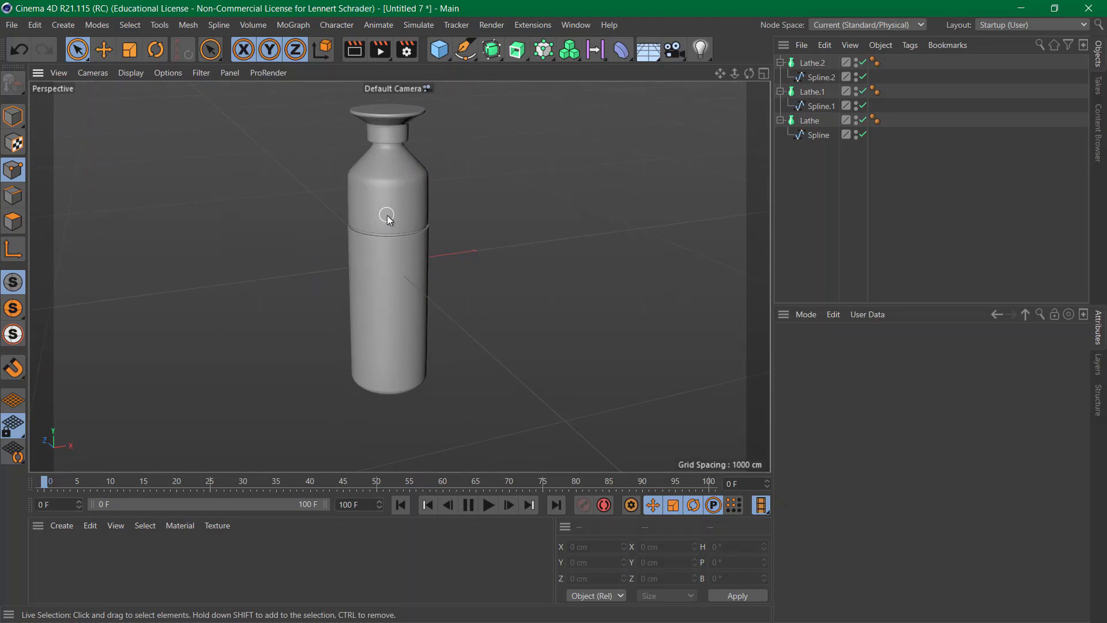
pyautogui.keyDown('alt'); pyautogui.moveTo(389, 216); pyautogui.dragTo(341, 188); pyautogui.keyUp('alt')
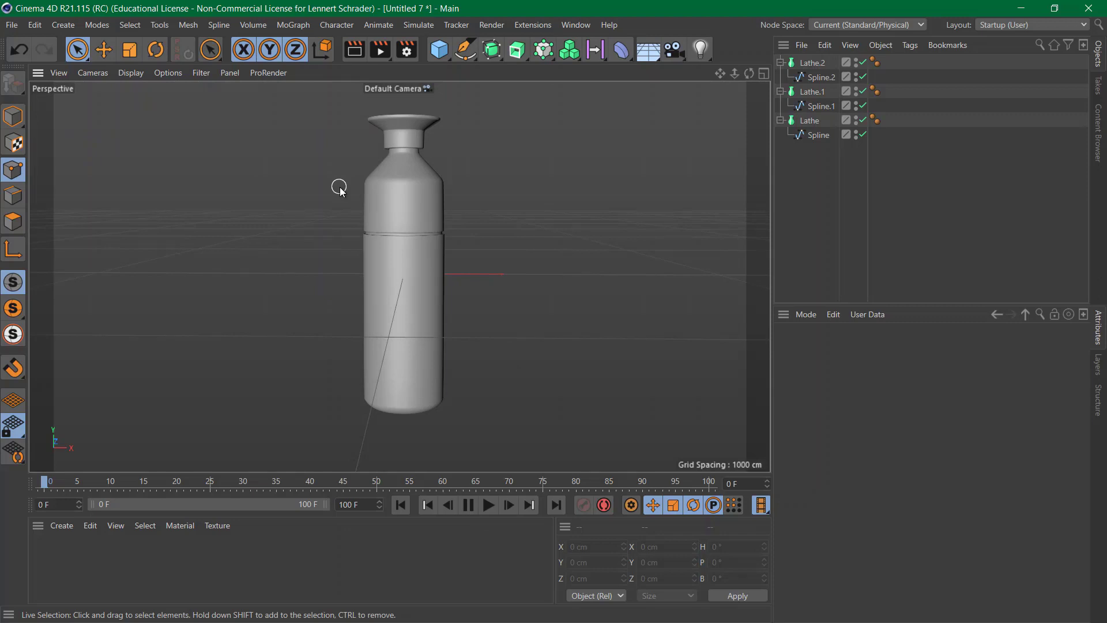
# Try moving the upper shoulder point of Spline.1 inward and up to about X 99 cm, Y 342 cm
pyautogui.click(821, 105)
pyautogui.moveTo(453, 193)
pyautogui.keyDown('alt'); pyautogui.mouseDown(button='right')
pyautogui.moveTo(551, 172)
pyautogui.moveTo(455, 178)
pyautogui.mouseUp(button='right'); pyautogui.keyUp('alt')
pyautogui.keyDown('alt'); pyautogui.moveTo(455, 178); pyautogui.dragTo(428, 255, button='middle'); pyautogui.keyUp('alt')
pyautogui.keyDown('alt'); pyautogui.moveTo(428, 255); pyautogui.dragTo(465, 209, button='right'); pyautogui.keyUp('alt')
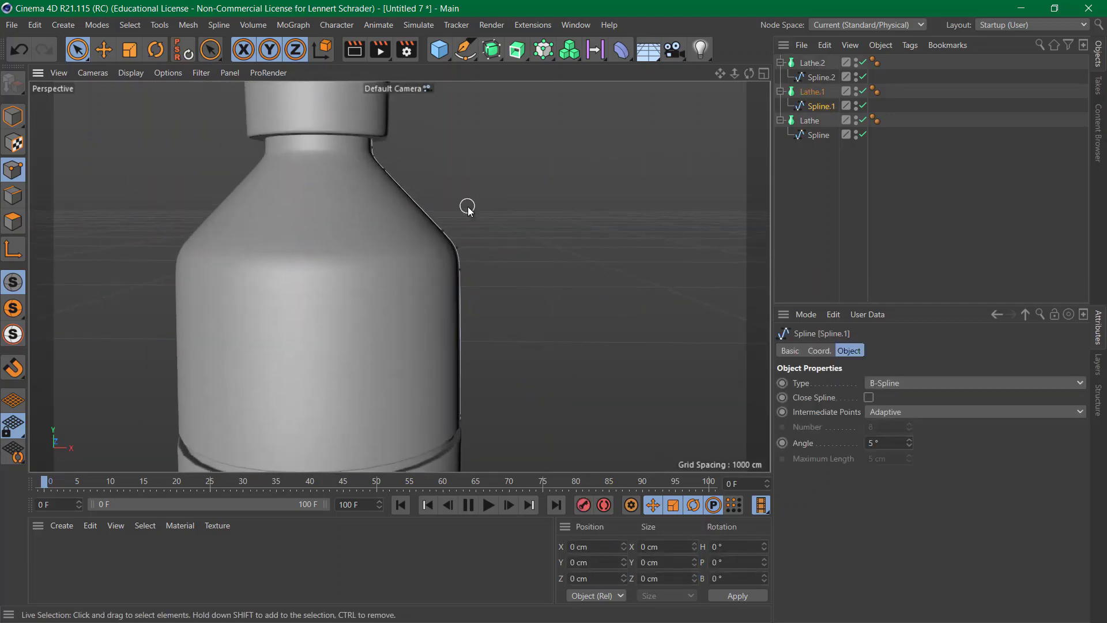
pyautogui.click(442, 229)
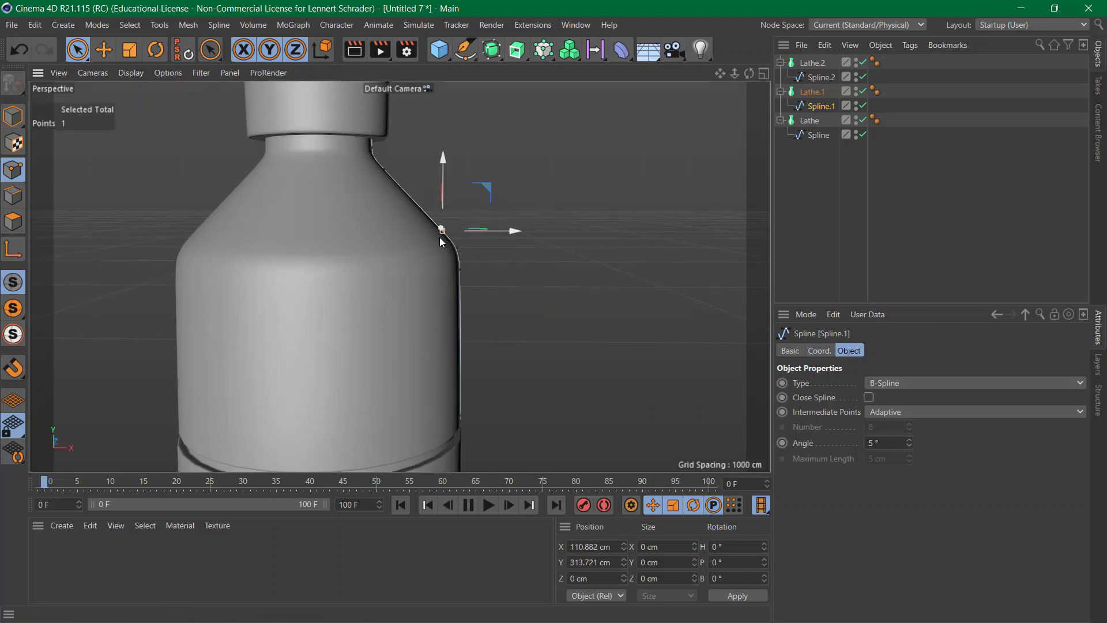
pyautogui.moveTo(488, 188); pyautogui.dragTo(473, 154)
# Try pulling the lower shoulder point of Spline.1 inward and outward, ending at about X 254 cm, Y 306 cm
pyautogui.click(470, 276)
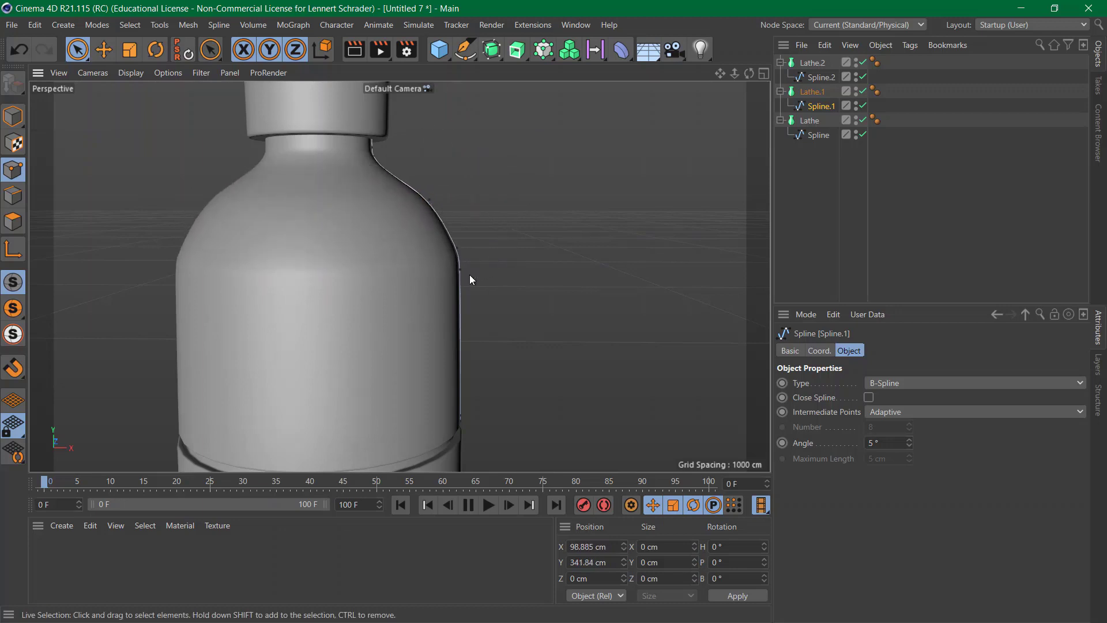
pyautogui.click(468, 275)
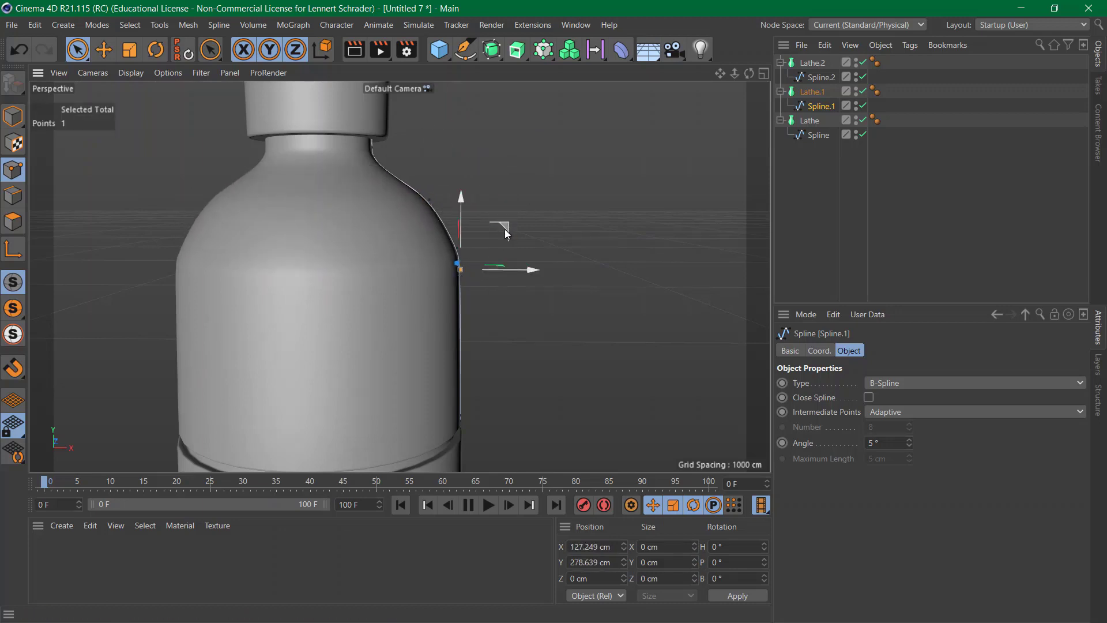
pyautogui.moveTo(504, 230); pyautogui.dragTo(405, 297)
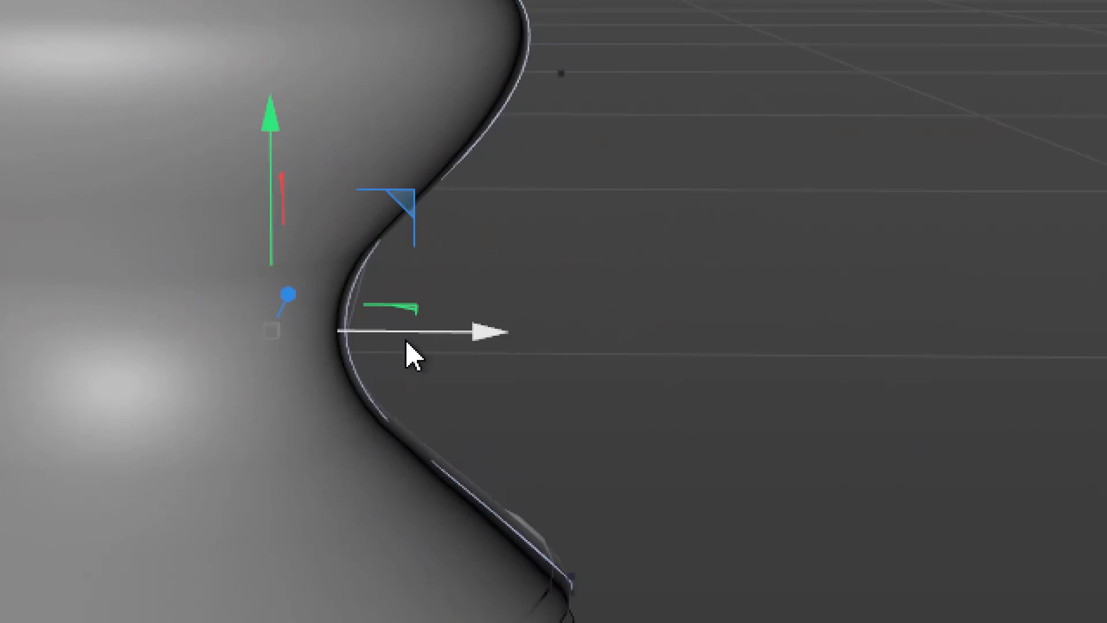
pyautogui.moveTo(494, 336); pyautogui.dragTo(537, 384)
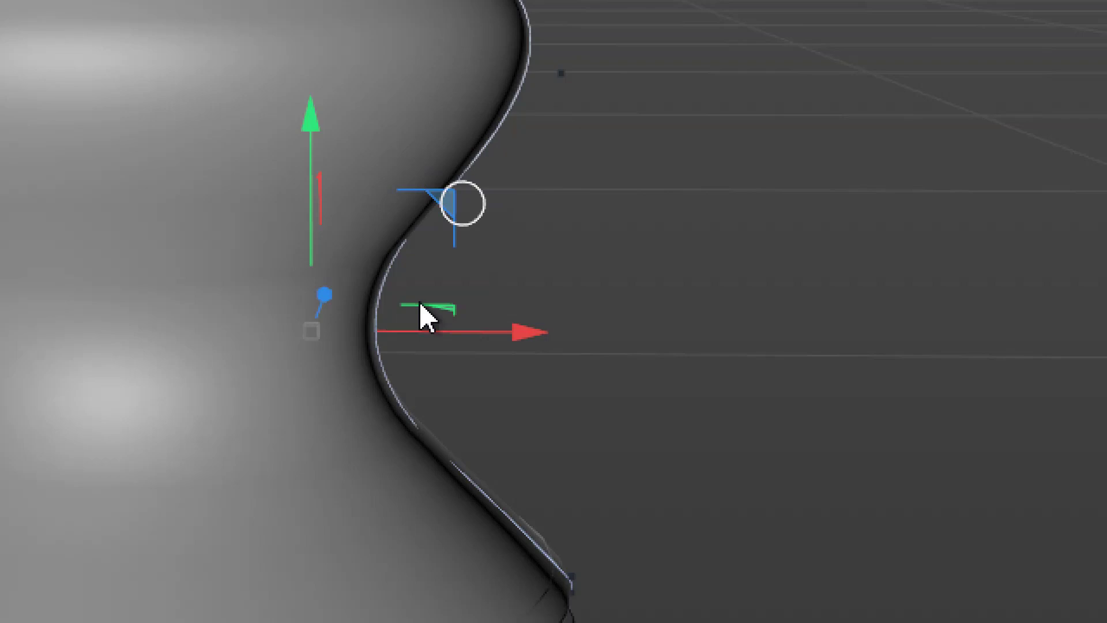
pyautogui.moveTo(443, 200); pyautogui.dragTo(667, 218)
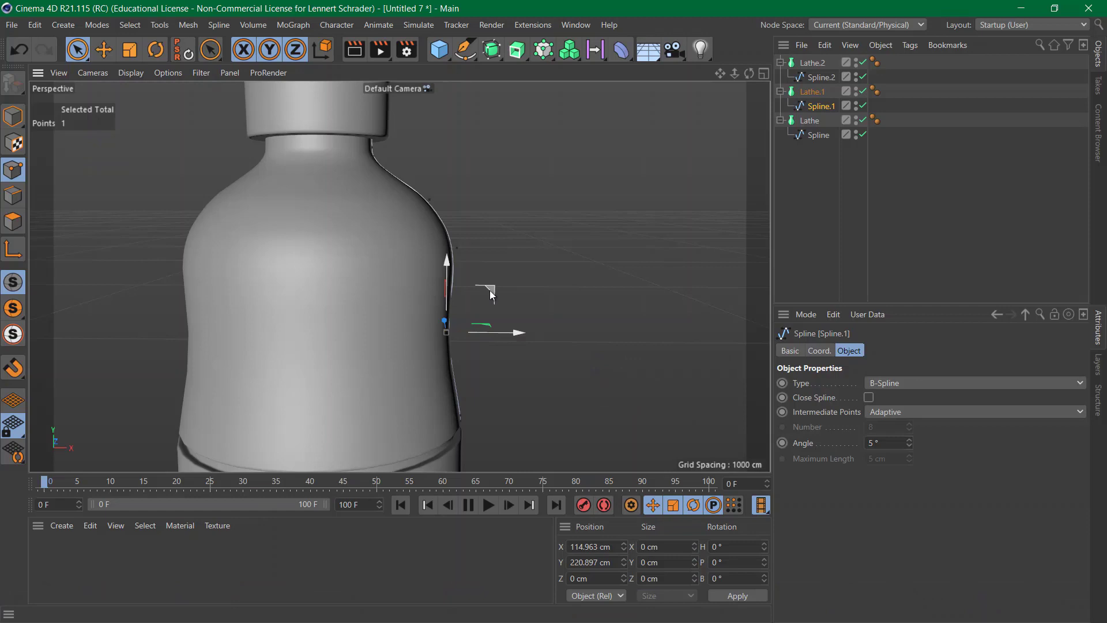
pyautogui.moveTo(490, 290); pyautogui.dragTo(408, 259)
pyautogui.moveTo(585, 232); pyautogui.dragTo(648, 198)
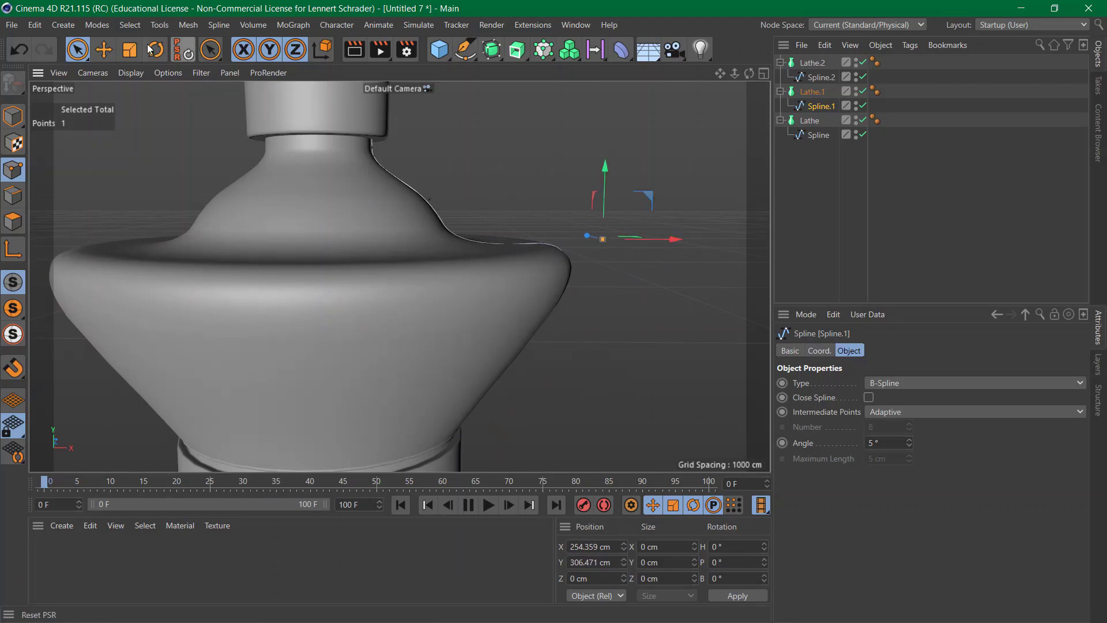
# Try moving the upper shoulder point of Spline.1 outward to about X 144 cm, Y 375 cm to form a stepped shoulder
pyautogui.click(80, 51)
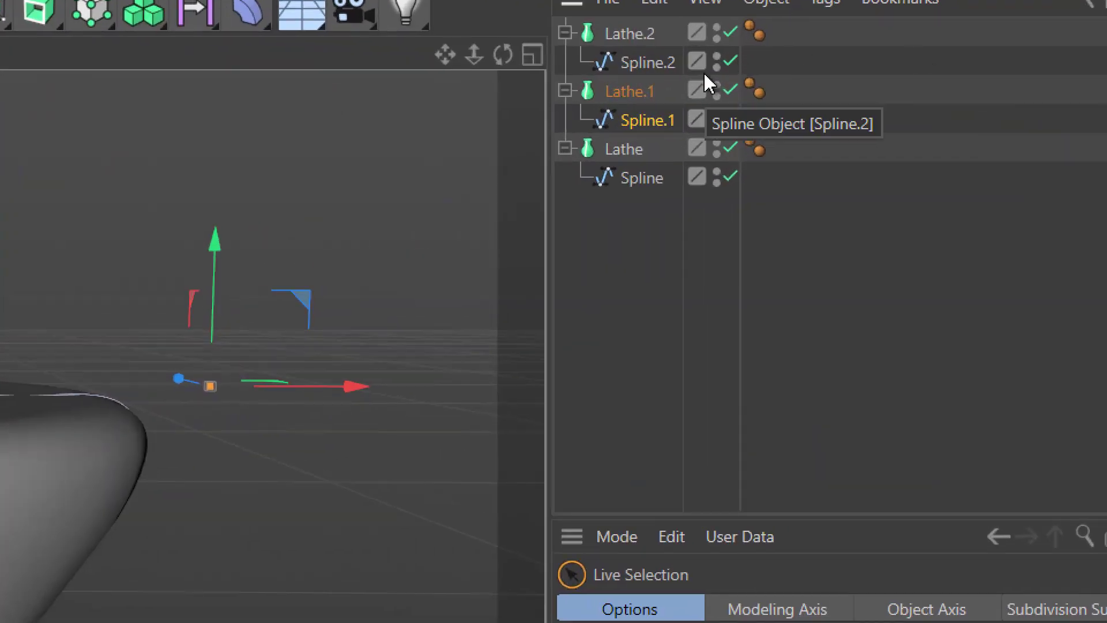
pyautogui.click(603, 123)
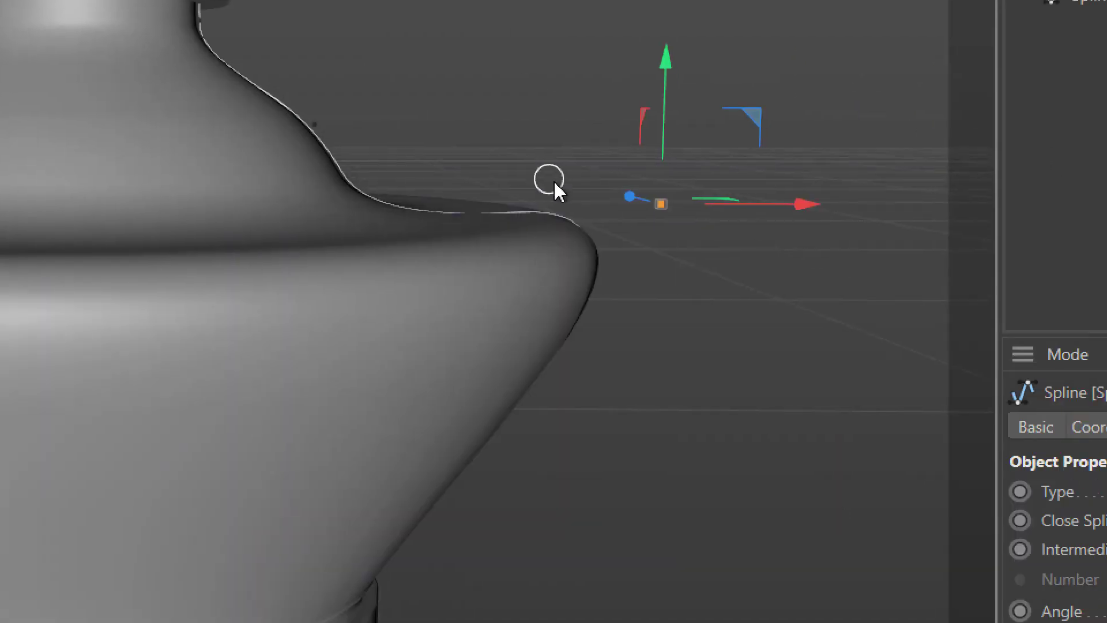
pyautogui.click(314, 123)
pyautogui.moveTo(405, 54); pyautogui.dragTo(510, 0)
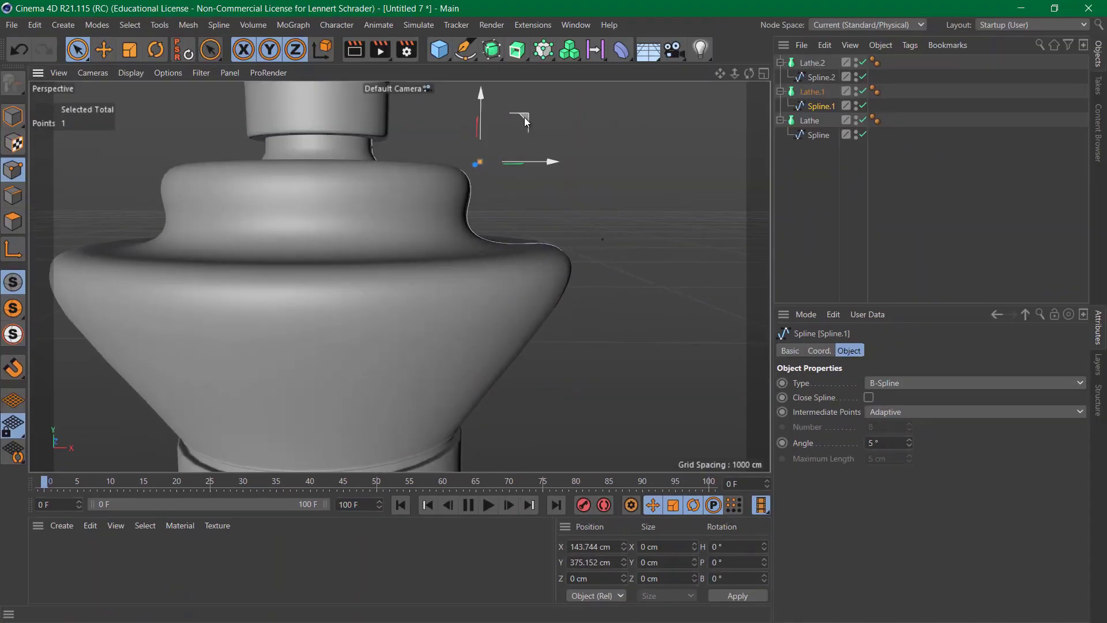
pyautogui.scroll(-3, 365, 229)
pyautogui.keyDown('alt'); pyautogui.moveTo(406, 243); pyautogui.dragTo(369, 263); pyautogui.keyUp('alt')
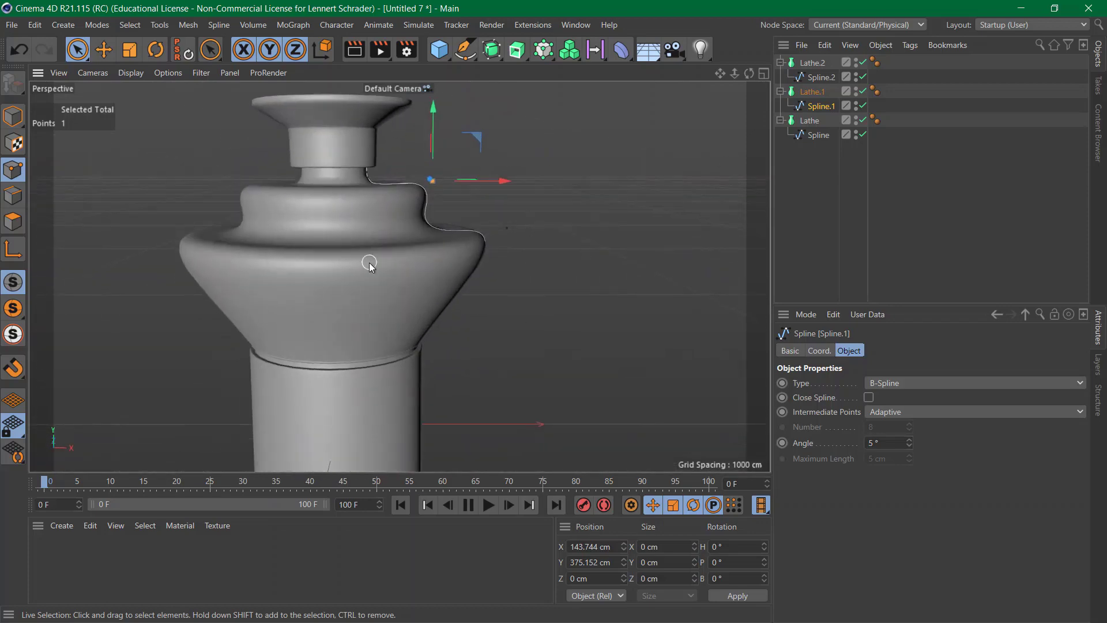
# Undo all trial point moves on Spline.1 back to the traced bottle profile and deselect the spline
pyautogui.hotkey('ctrl', 'z')
pyautogui.hotkey('ctrl', 'z')
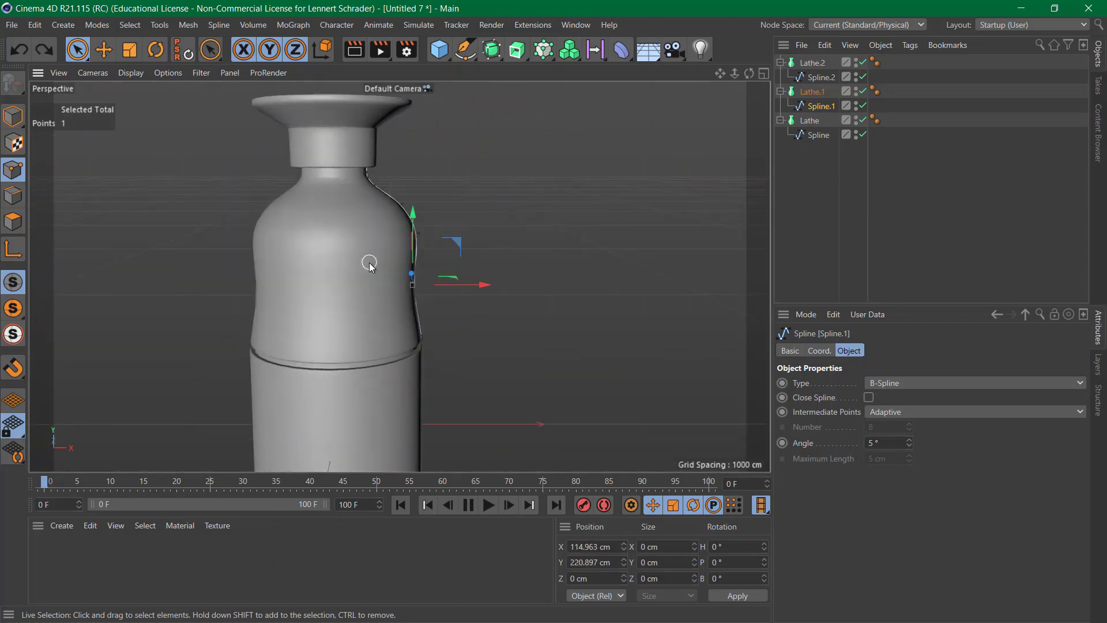
pyautogui.hotkey('ctrl', 'z')
pyautogui.hotkey('ctrl', 'z')
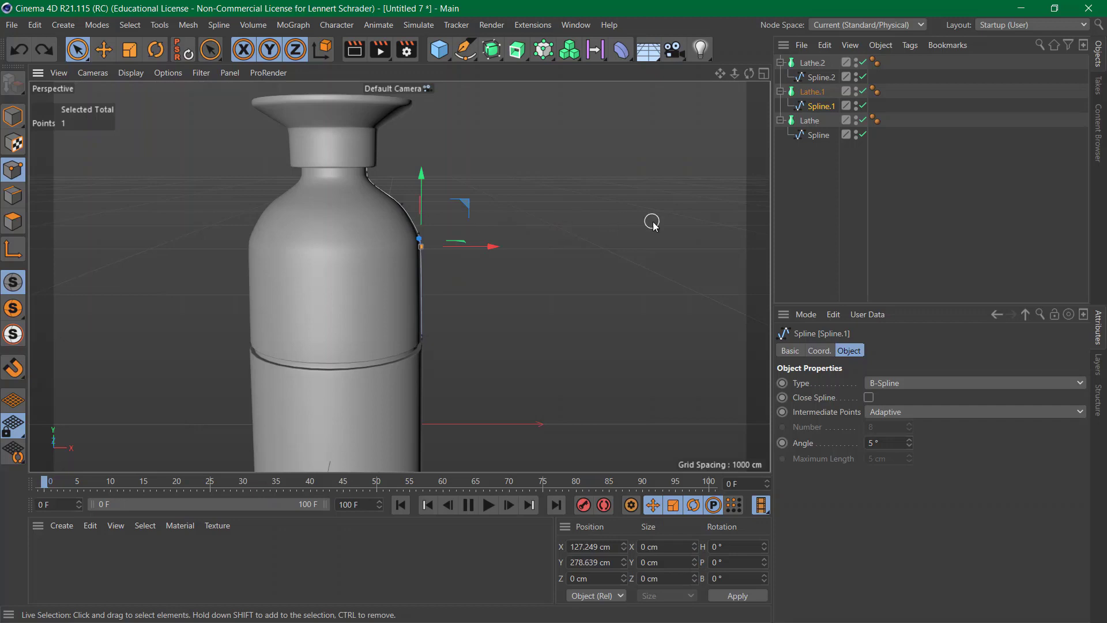
pyautogui.click(797, 205)
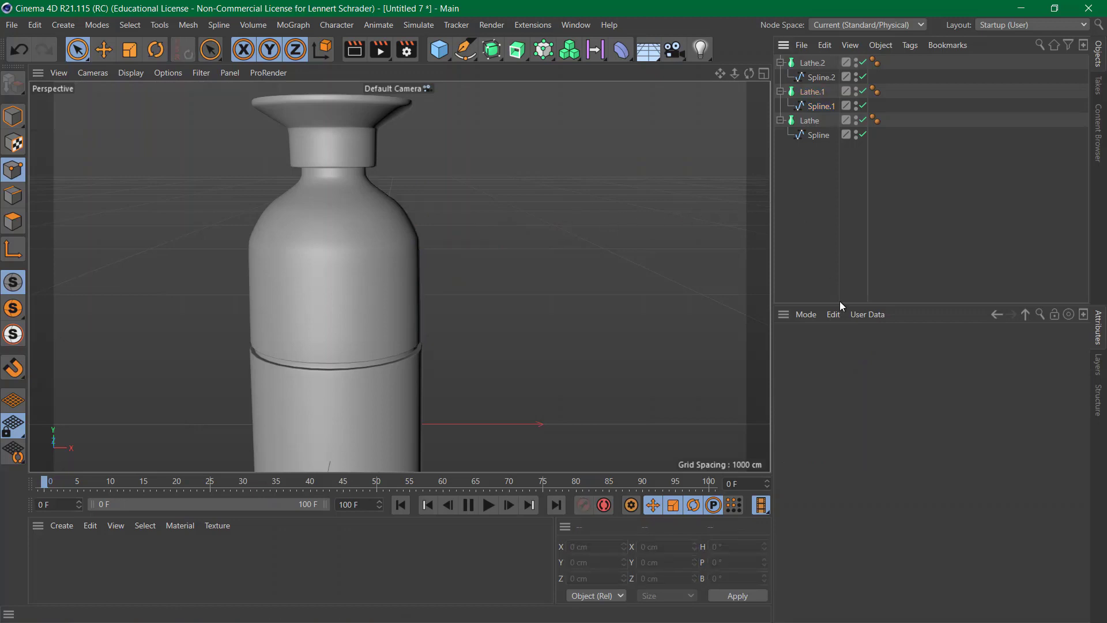
pyautogui.hotkey('ctrl', 'z')
pyautogui.hotkey('ctrl', 'z')
pyautogui.hotkey('ctrl', 'z')
pyautogui.hotkey('ctrl', 'z')
pyautogui.hotkey('ctrl', 'z')
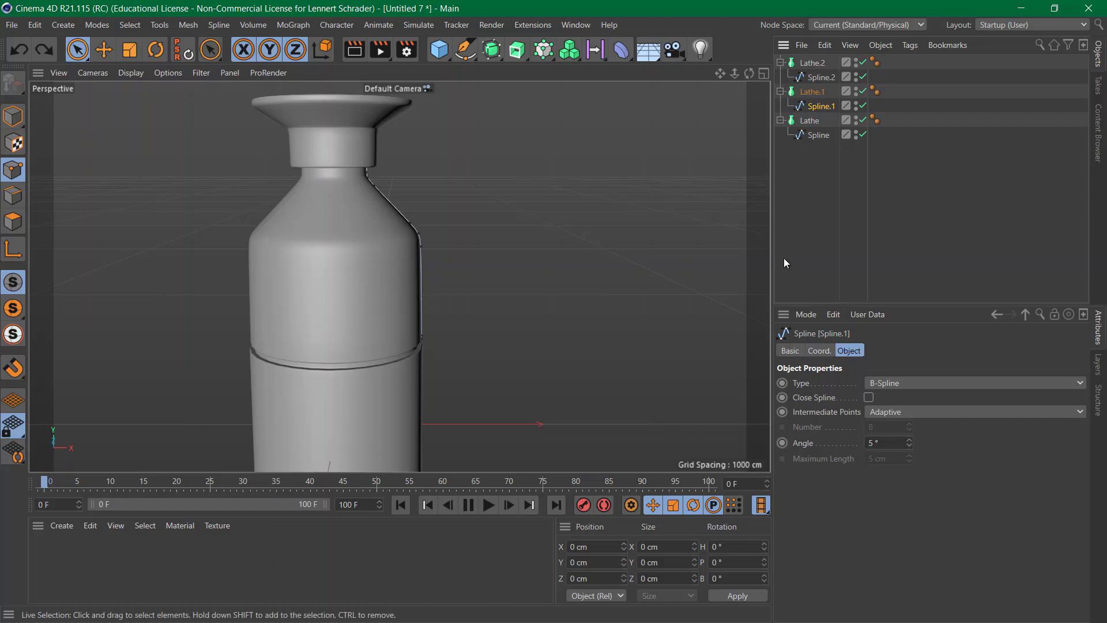
pyautogui.click(814, 230)
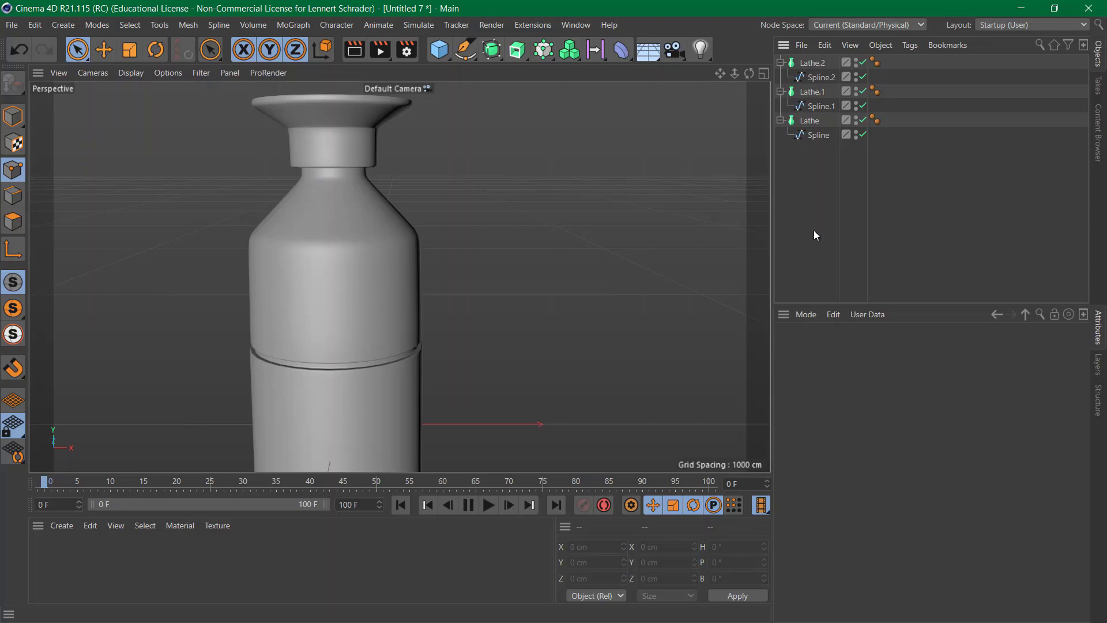
# Copy the Sky, both lights and the Plane with its Bend from the other open project into the bottle scene
pyautogui.scroll(-5, 383, 232)
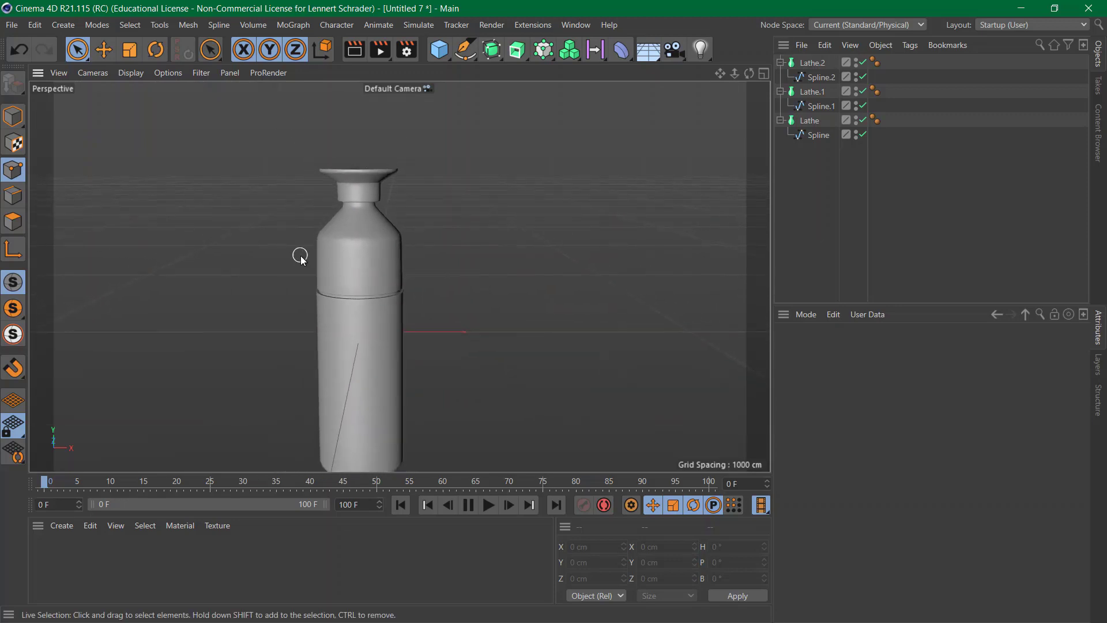
pyautogui.press('v')
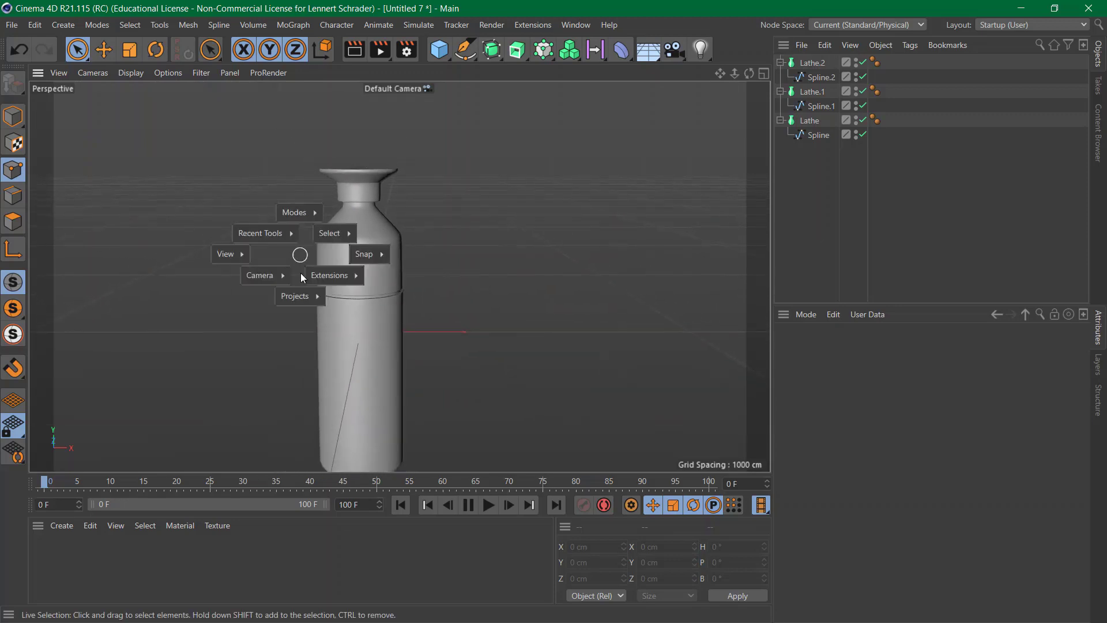
pyautogui.click(310, 331)
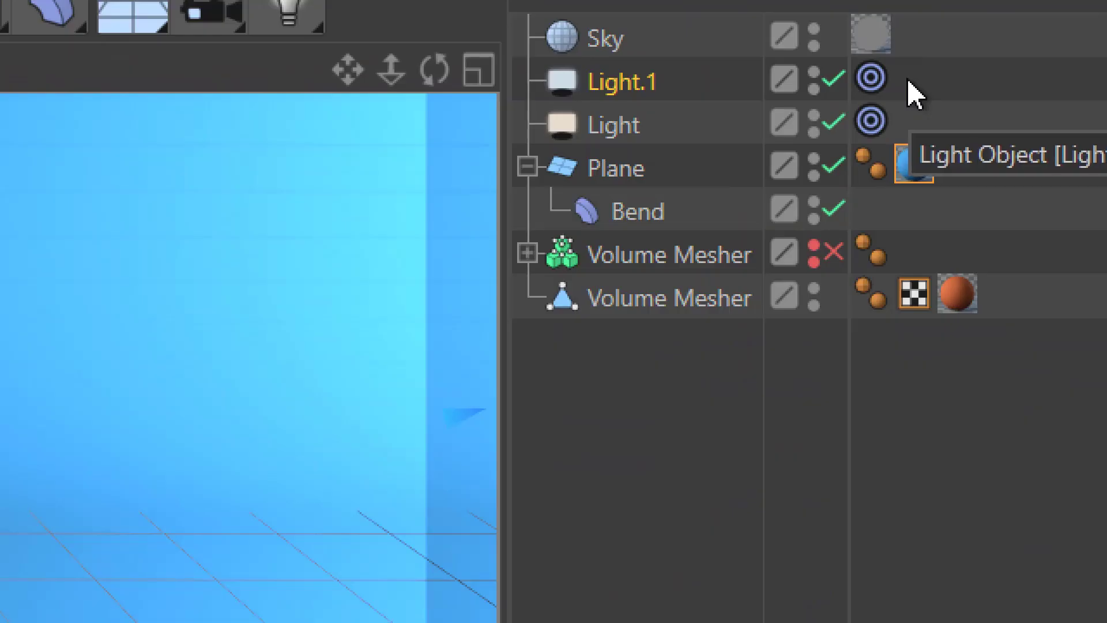
pyautogui.click(607, 168)
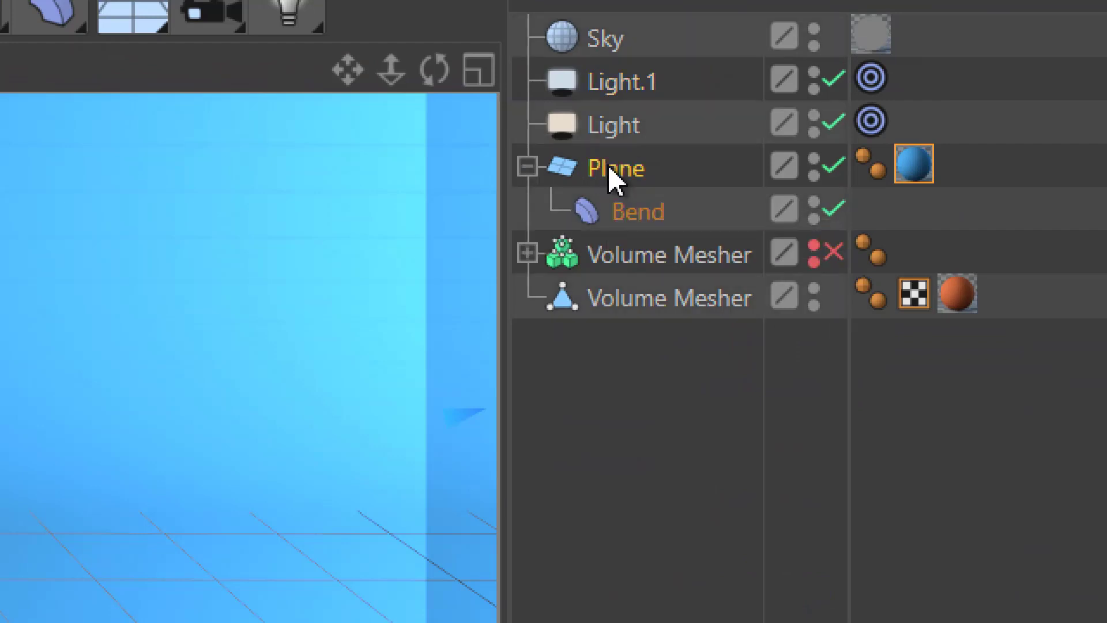
pyautogui.keyDown('shift'); pyautogui.click(610, 37); pyautogui.keyUp('shift')
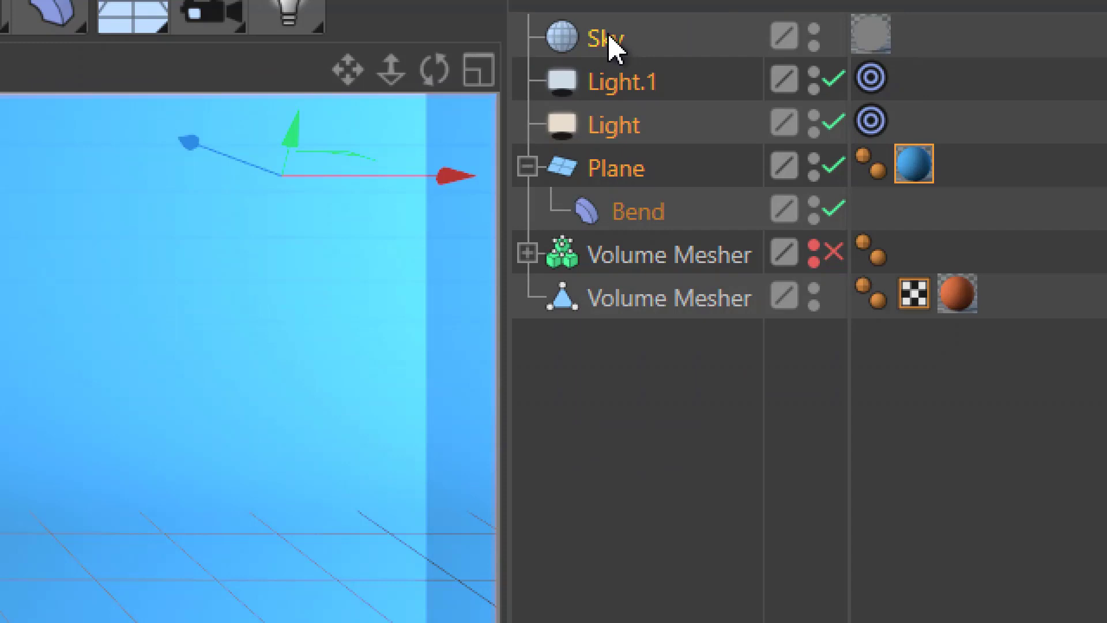
pyautogui.press('v')
pyautogui.moveTo(594, 156)
pyautogui.click(618, 214)
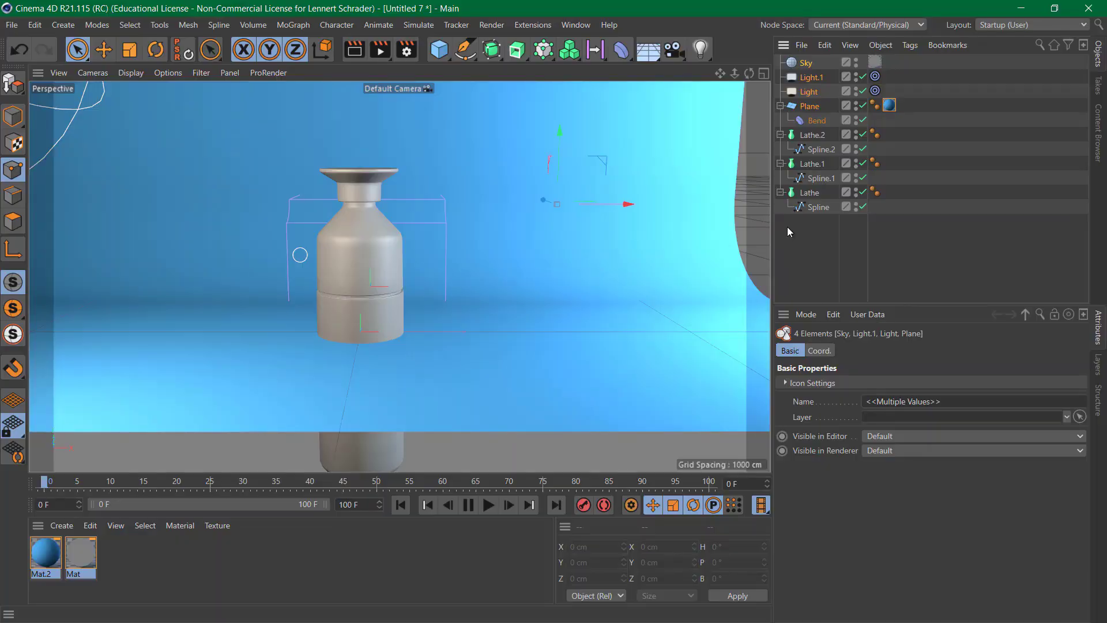
pyautogui.click(324, 535)
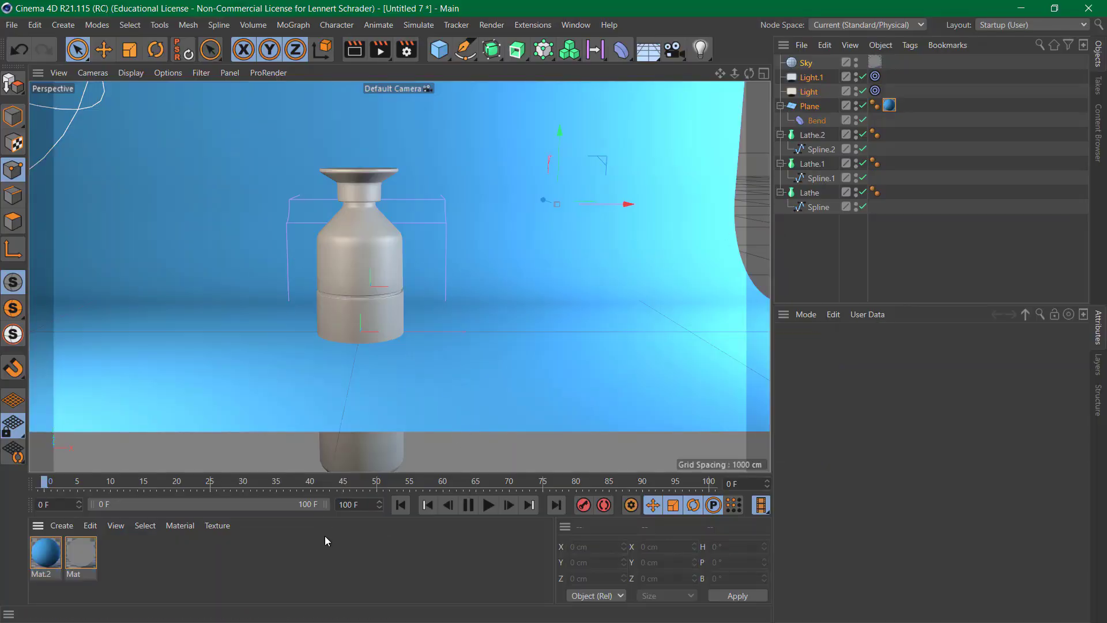
# Add a Null object to the bottle scene and show the front view alone
pyautogui.click(813, 135)
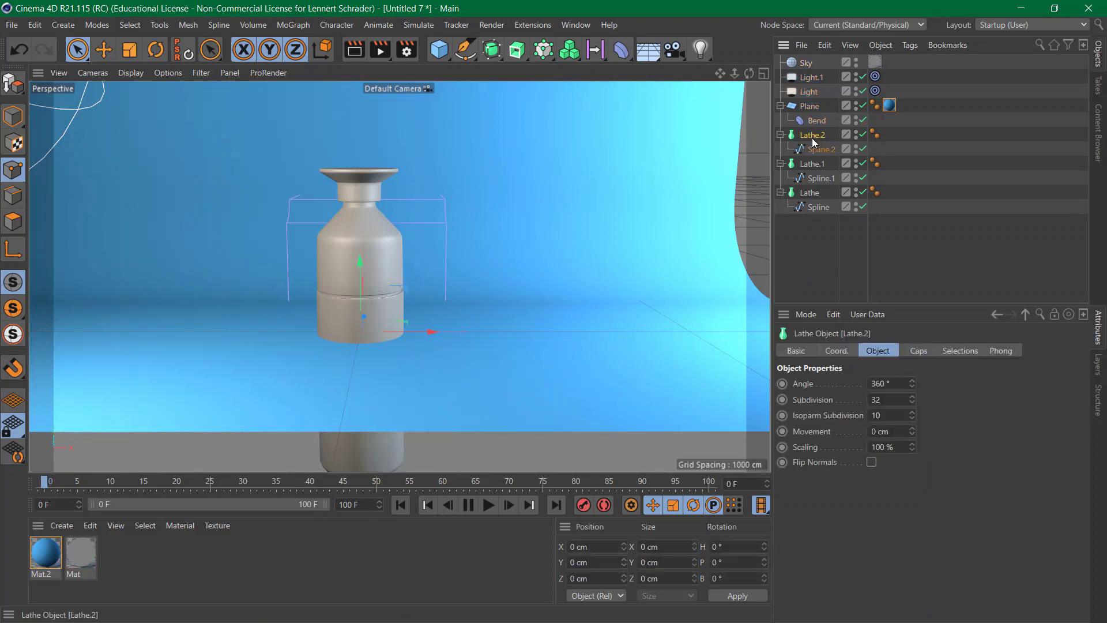
pyautogui.moveTo(440, 50); pyautogui.dragTo(477, 68)
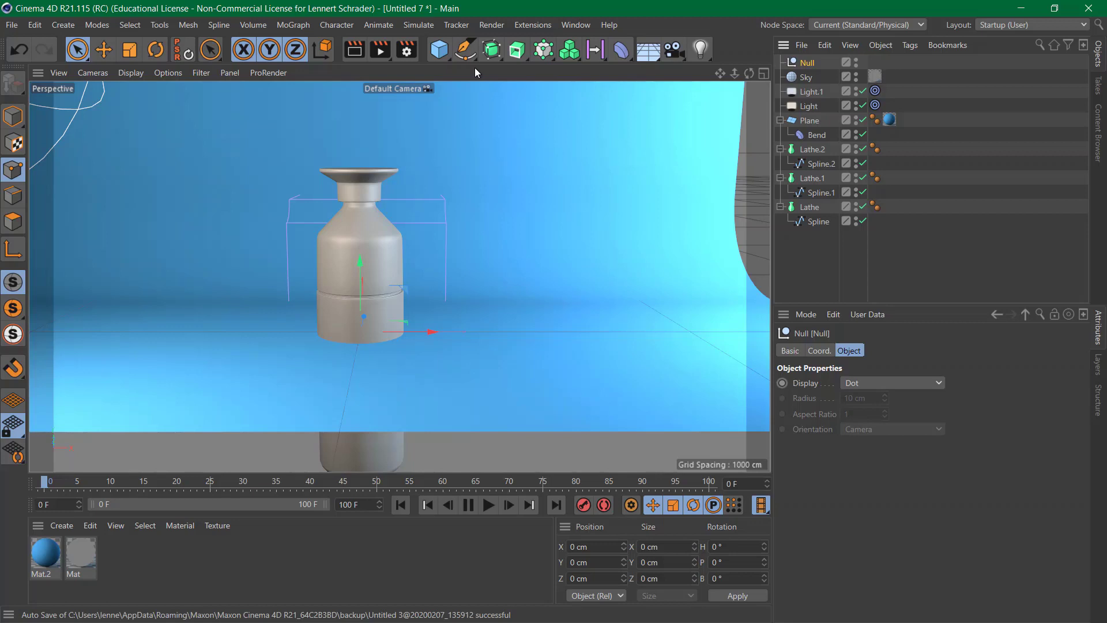
pyautogui.click(764, 73)
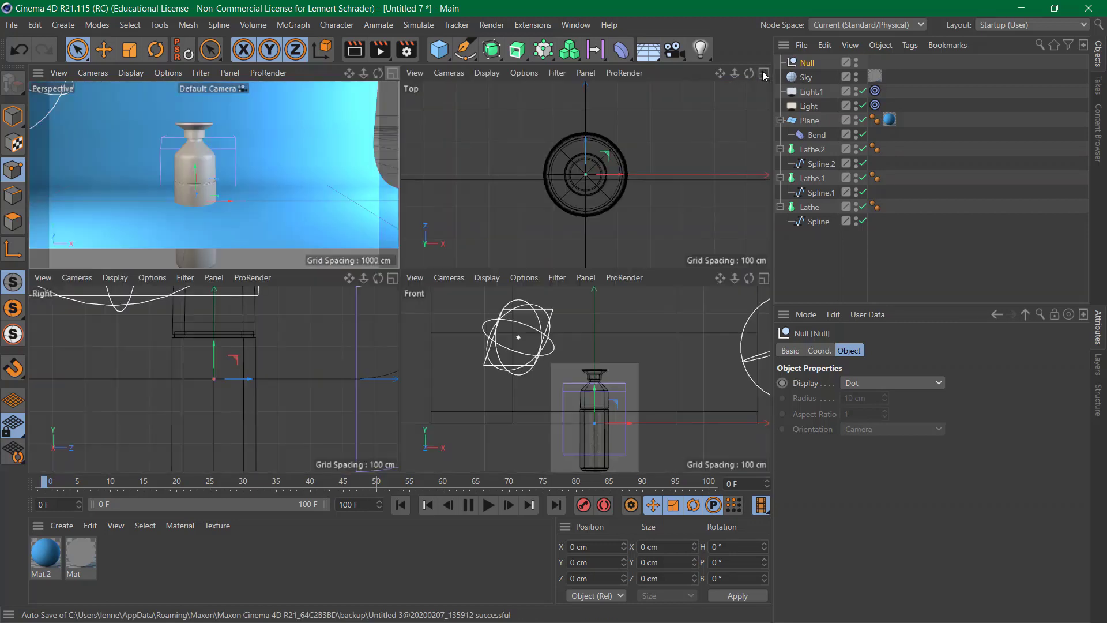
pyautogui.middleClick(762, 280)
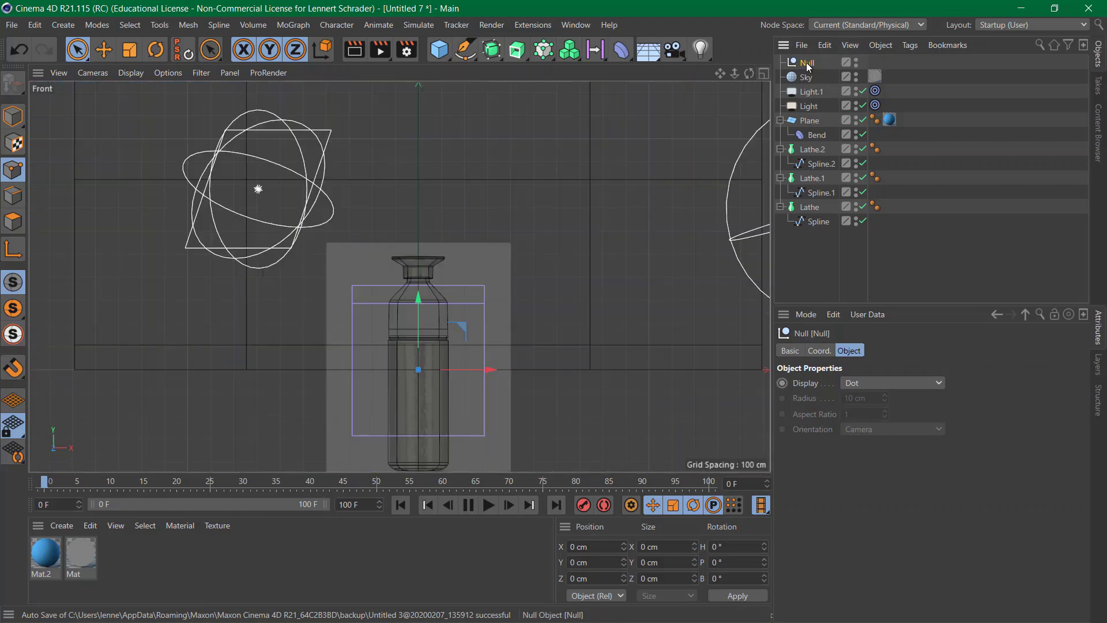
# Move the Null straight down to the centre of the bottle's base, at about Y -439 cm
pyautogui.press('e')
pyautogui.moveTo(417, 296); pyautogui.dragTo(434, 280)
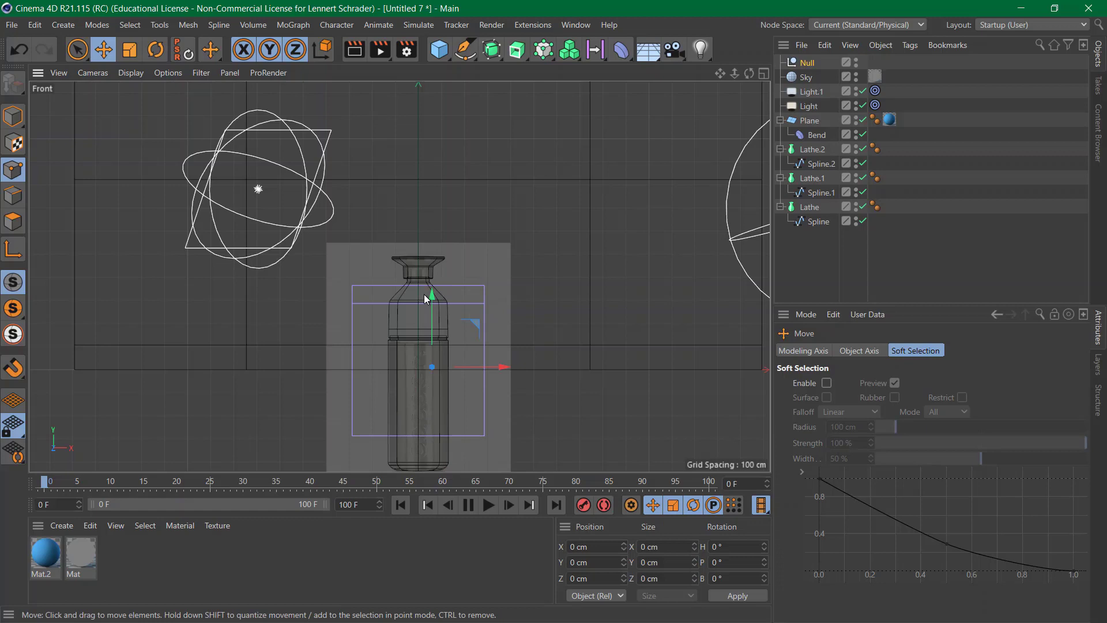
pyautogui.hotkey('ctrl', 'z')
pyautogui.moveTo(428, 410); pyautogui.dragTo(445, 269, button='middle')
pyautogui.scroll(8, 413, 310)
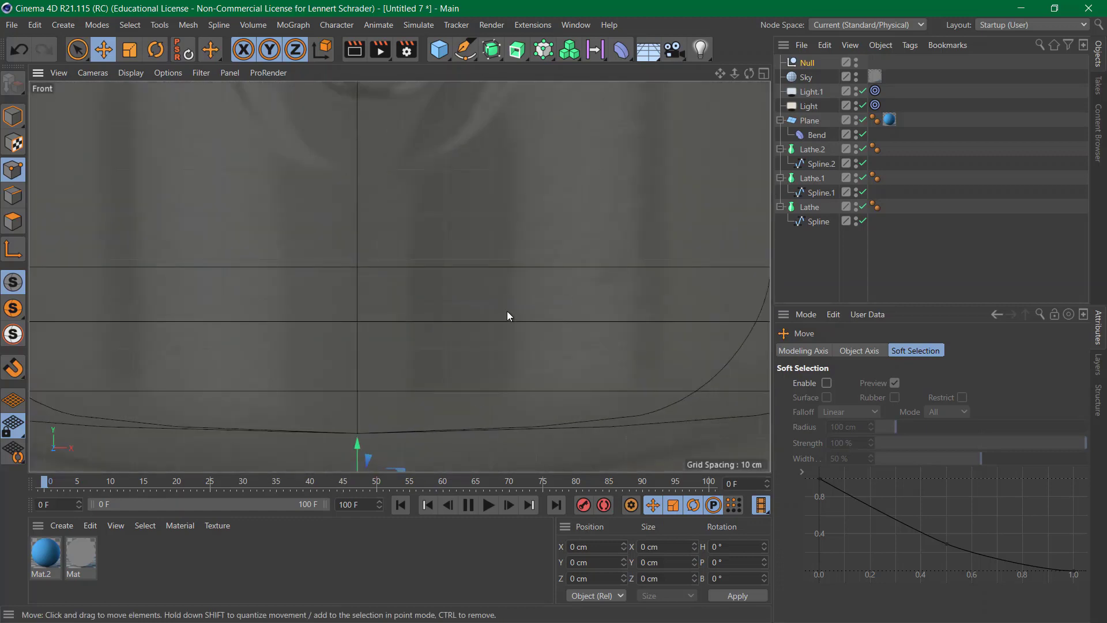
pyautogui.moveTo(426, 344); pyautogui.dragTo(426, 253)
pyautogui.scroll(5, 423, 311)
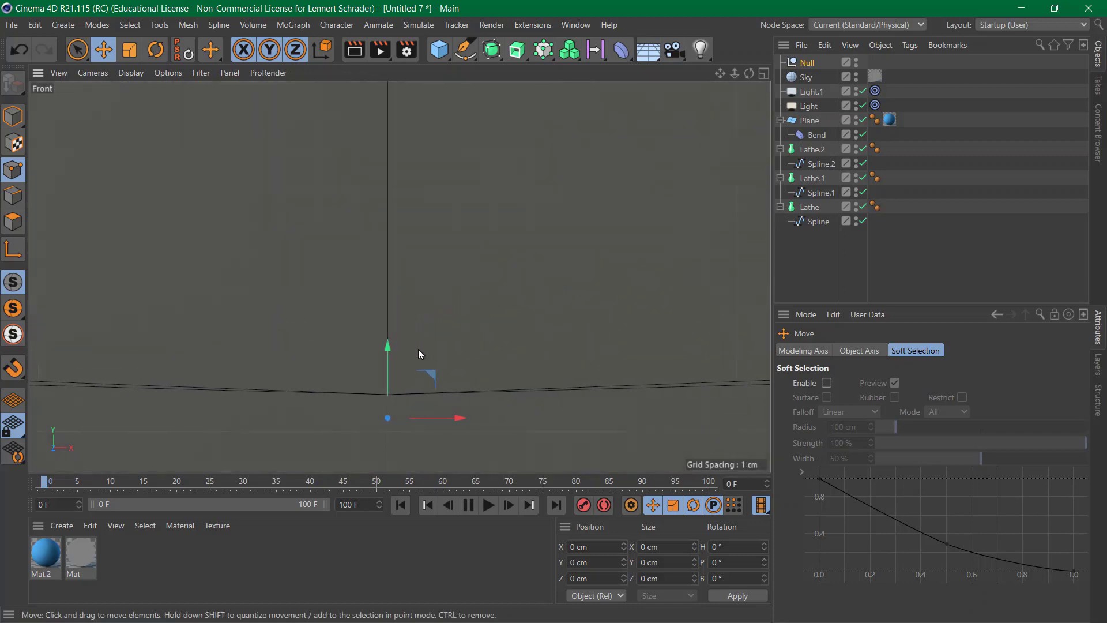
pyautogui.moveTo(398, 346); pyautogui.dragTo(396, 323)
pyautogui.scroll(-10, 514, 279)
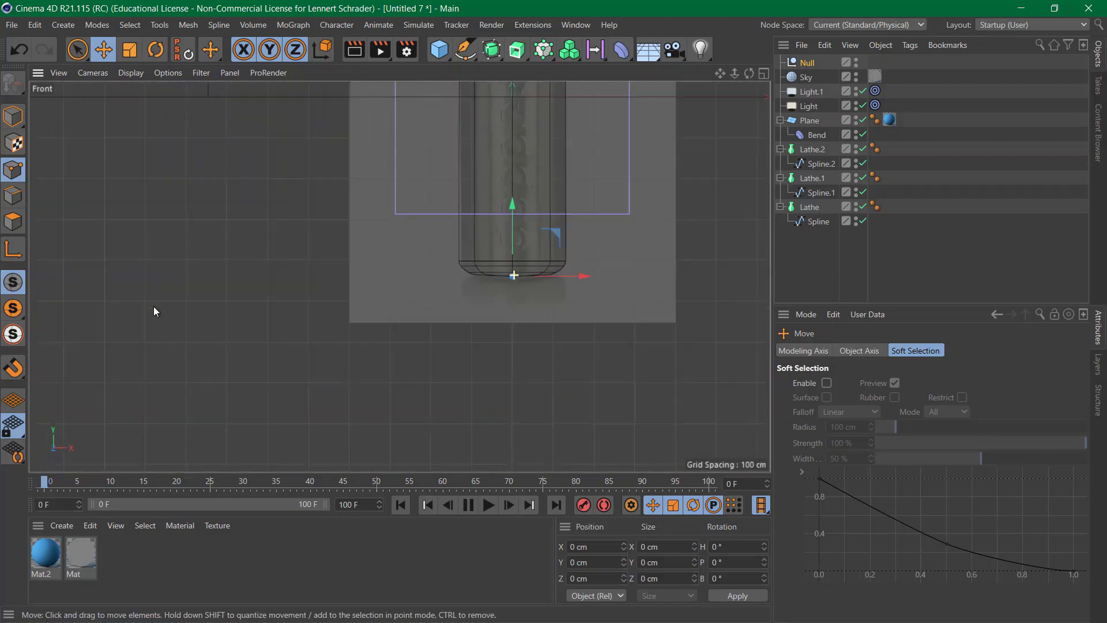
pyautogui.moveTo(181, 323); pyautogui.dragTo(164, 384, button='middle')
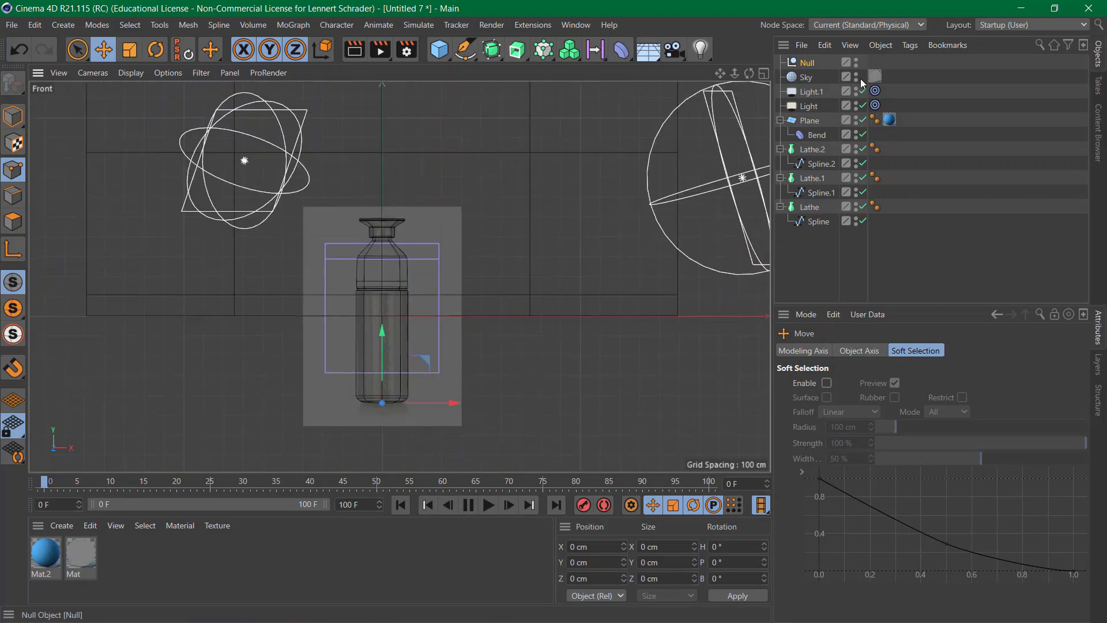
# Group Lathe.2, Lathe.1 and Lathe with their splines under the Null
pyautogui.click(819, 151)
pyautogui.keyDown('shift'); pyautogui.click(818, 222); pyautogui.keyUp('shift')
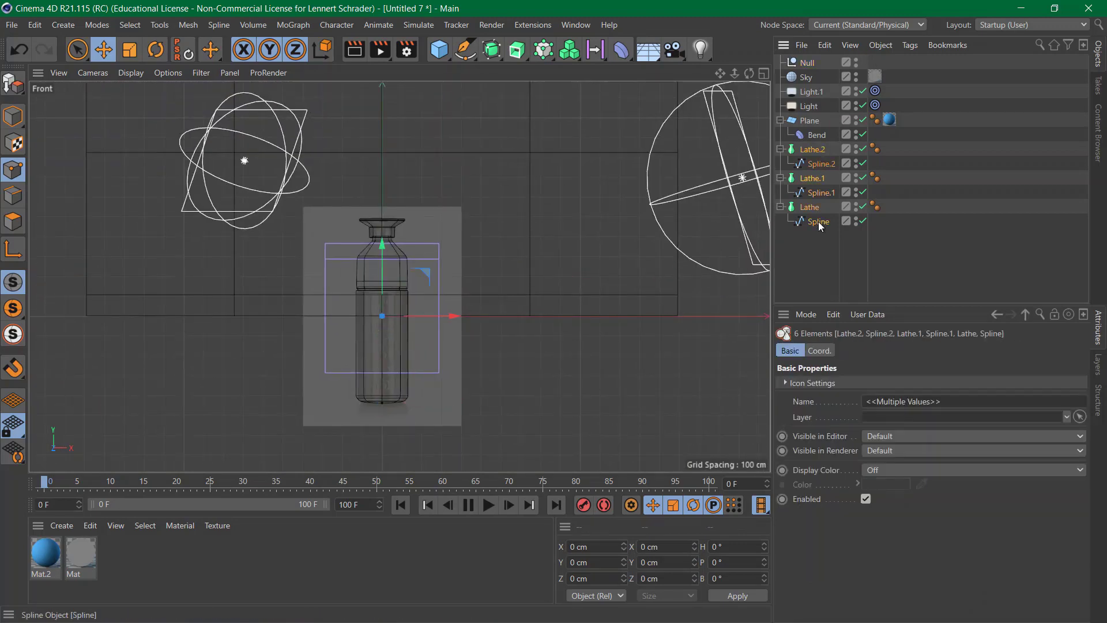
pyautogui.moveTo(816, 157); pyautogui.dragTo(801, 67)
pyautogui.click(804, 62)
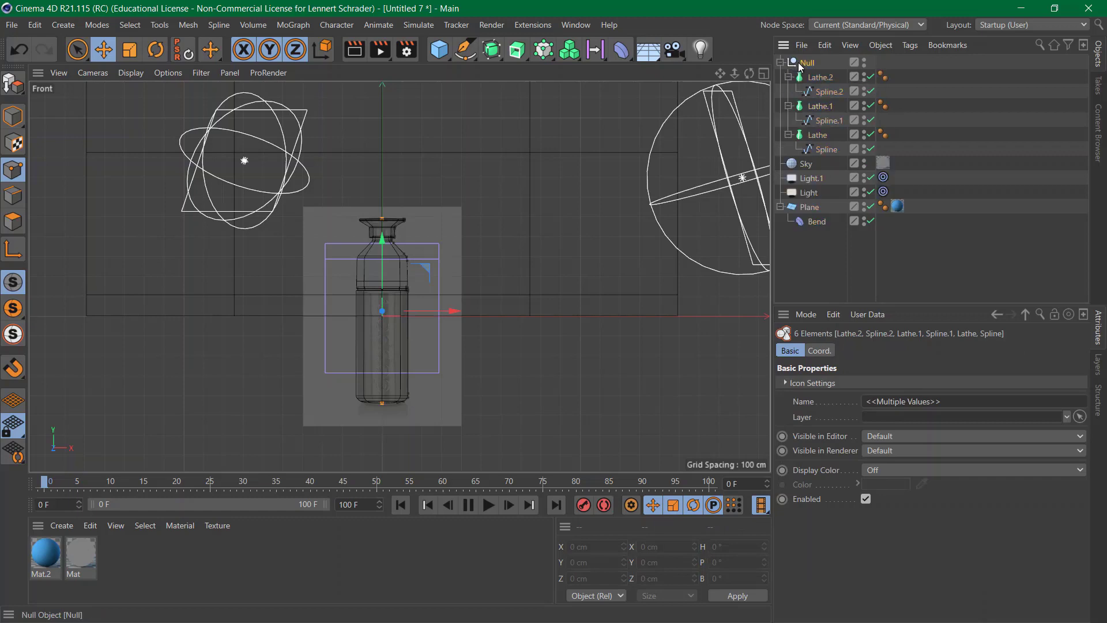
# Set the Null's Y position to 0 cm in the perspective view so the bottle stands on the backdrop floor
pyautogui.click(763, 75)
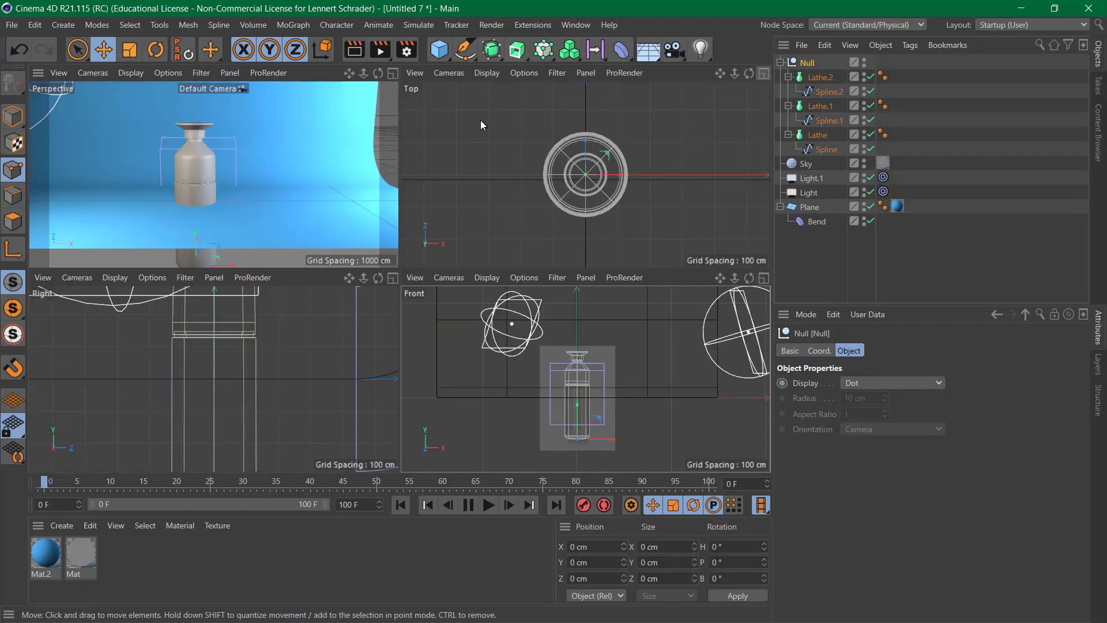
pyautogui.middleClick(376, 190)
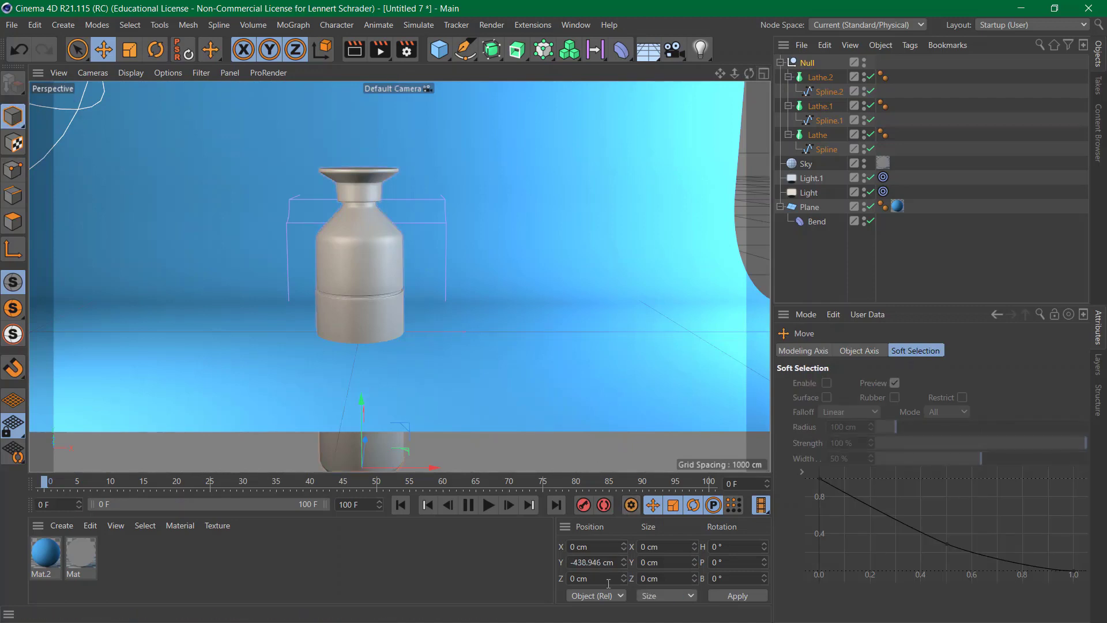
pyautogui.click(588, 563)
pyautogui.write('0')
pyautogui.press('Return')
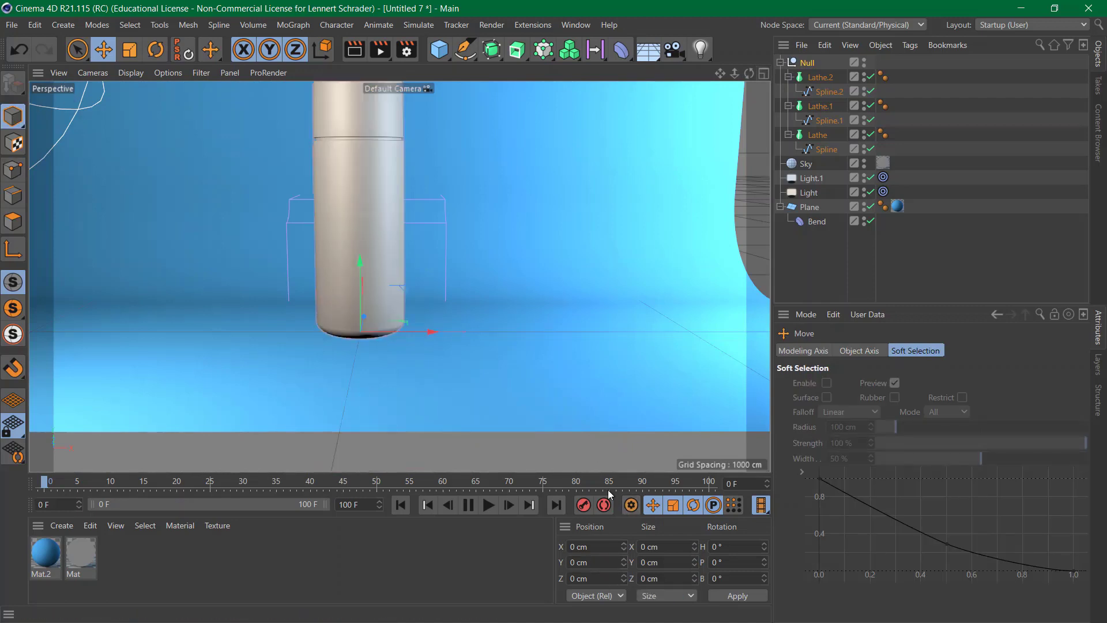
# Scale the Null uniformly down so the whole bottle shrinks to about three quarters of its height on the backdrop
pyautogui.scroll(-5, 461, 232)
pyautogui.keyDown('alt'); pyautogui.moveTo(399, 248); pyautogui.dragTo(392, 307, button='middle'); pyautogui.keyUp('alt')
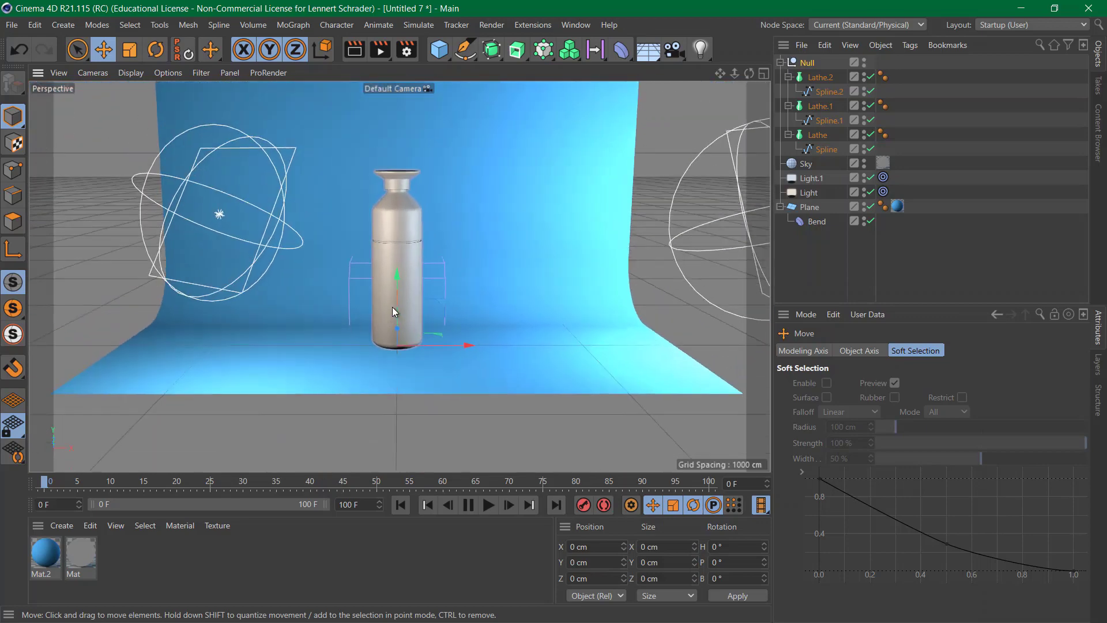
pyautogui.press('t')
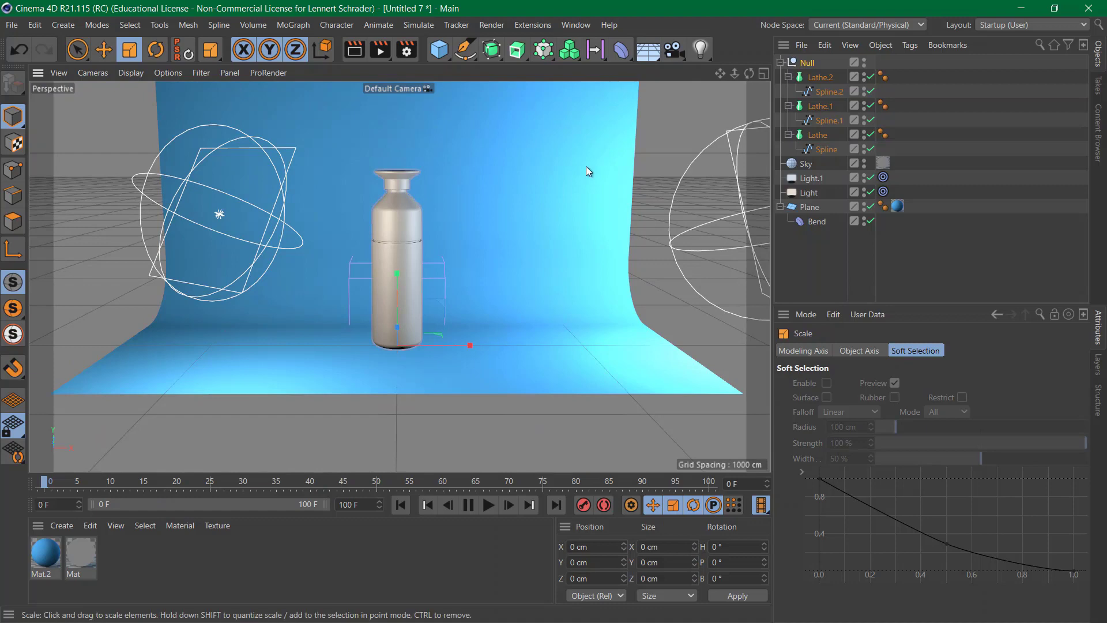
pyautogui.moveTo(584, 168); pyautogui.dragTo(457, 250)
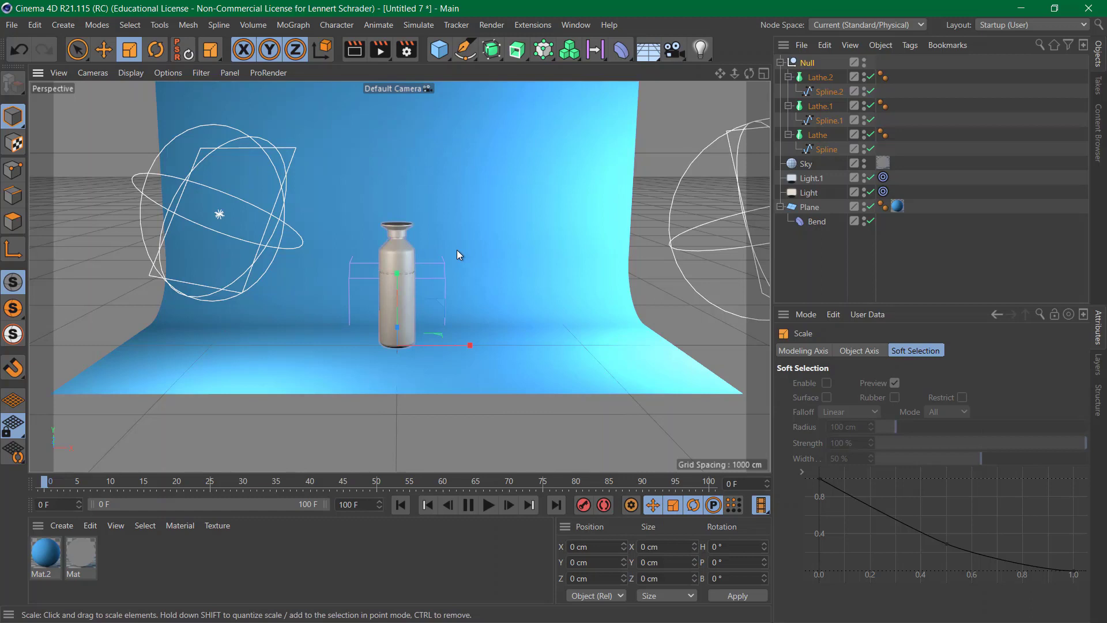
# Try scaling the three lathe objects down directly instead of the Null, and undo that scaling
pyautogui.click(825, 76)
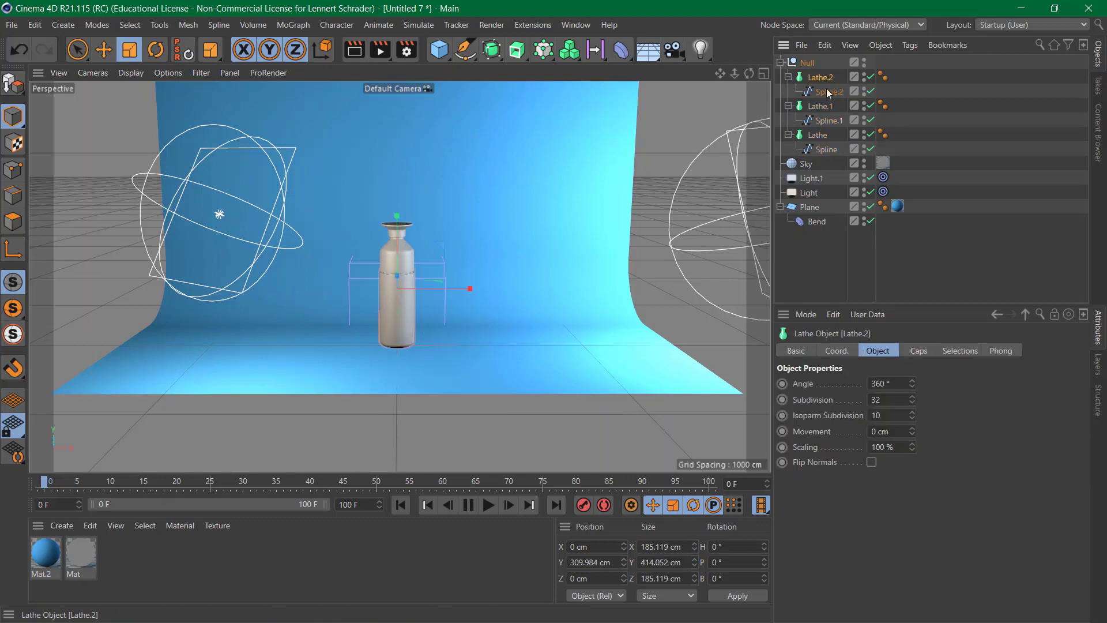
pyautogui.keyDown('shift'); pyautogui.click(818, 134); pyautogui.keyUp('shift')
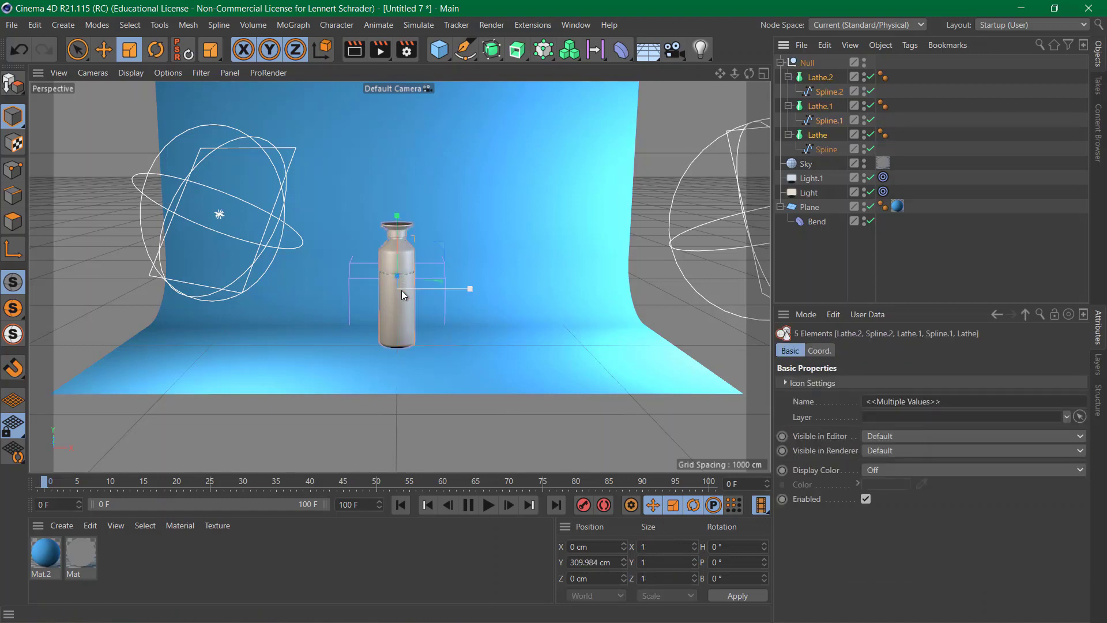
pyautogui.moveTo(520, 196); pyautogui.dragTo(309, 321)
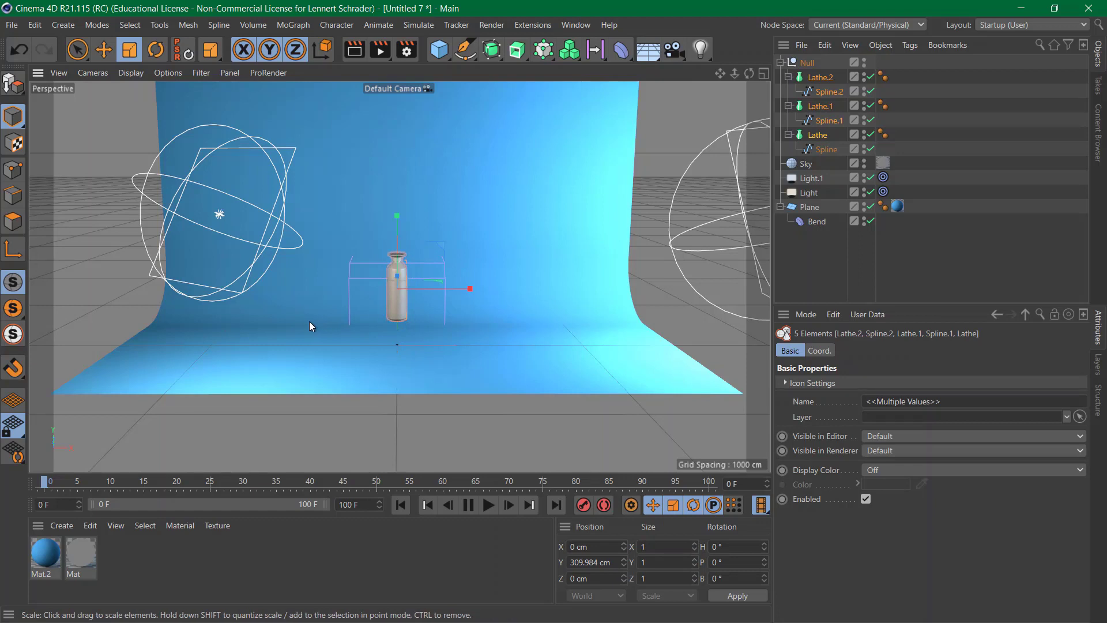
pyautogui.hotkey('ctrl', 'z')
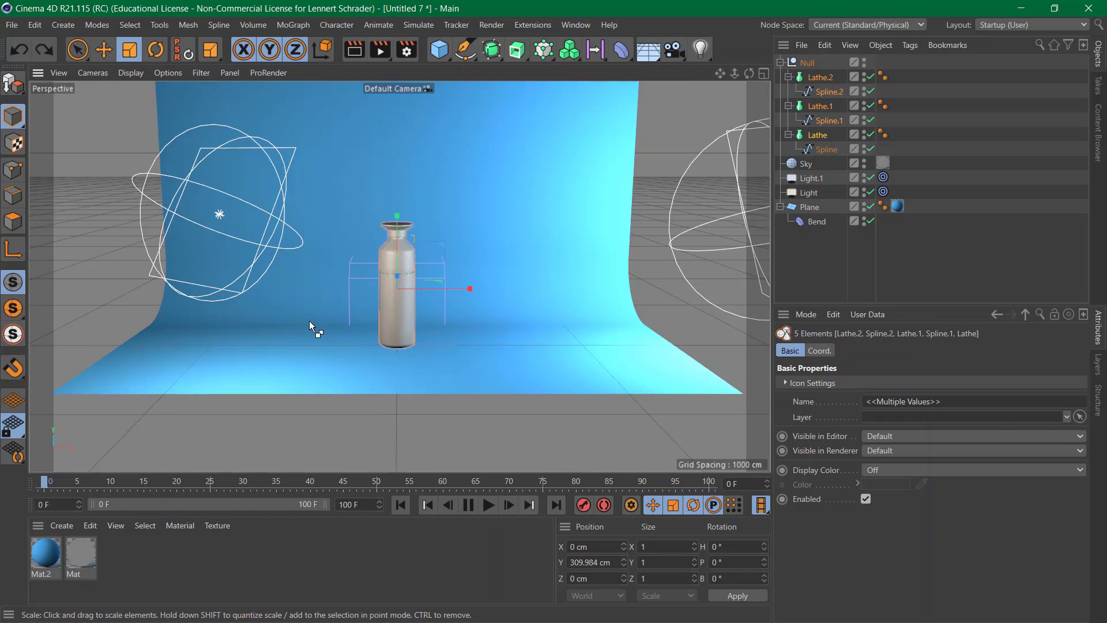
# Collapse the Null's hierarchy and rename the Null to "bottle"
pyautogui.click(978, 136)
pyautogui.click(781, 62)
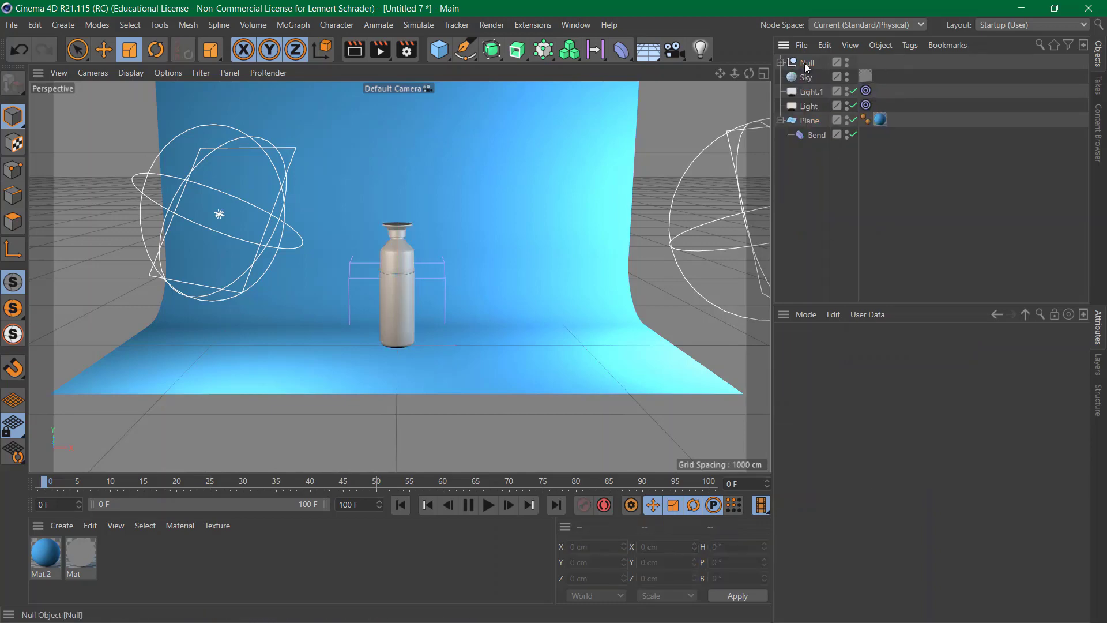
pyautogui.click(807, 62)
pyautogui.write('bottle')
pyautogui.press('Return')
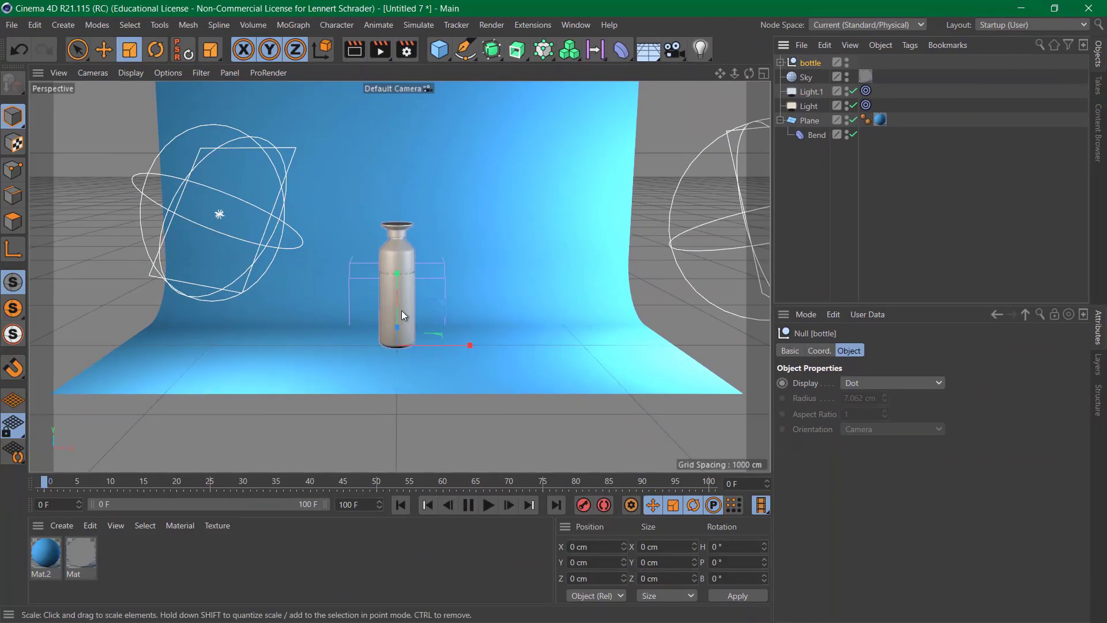
# Frame the whole bottle against the blue backdrop and render a preview of the perspective view
pyautogui.keyDown('alt'); pyautogui.moveTo(371, 336); pyautogui.dragTo(457, 329, button='right'); pyautogui.keyUp('alt')
pyautogui.keyDown('alt'); pyautogui.moveTo(446, 276); pyautogui.dragTo(443, 254); pyautogui.keyUp('alt')
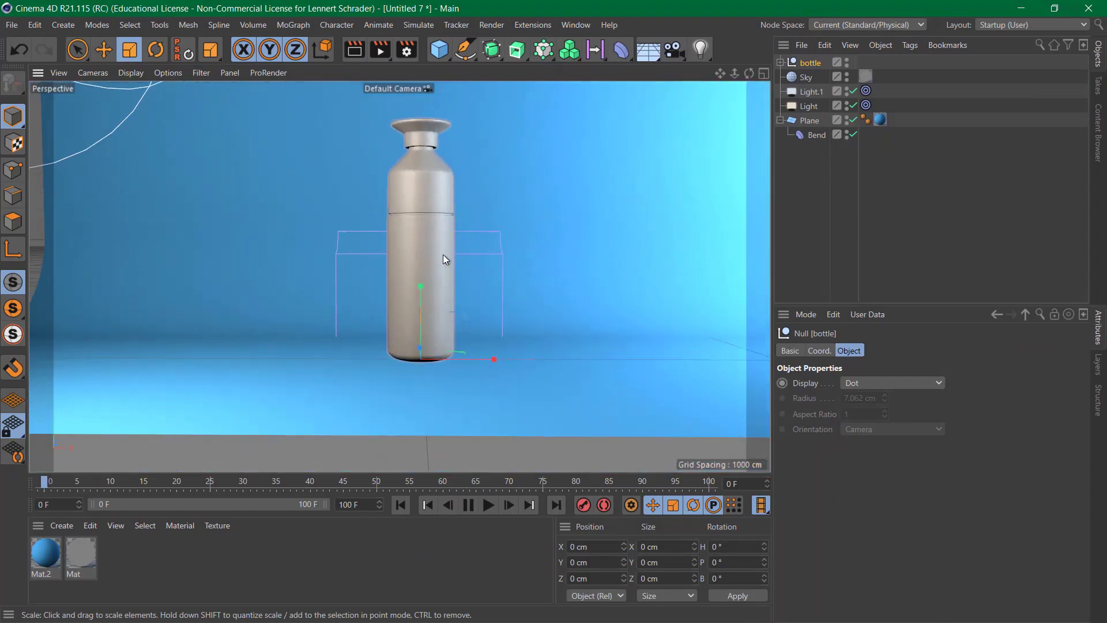
pyautogui.keyDown('alt'); pyautogui.moveTo(443, 255); pyautogui.dragTo(415, 313, button='middle'); pyautogui.keyUp('alt')
pyautogui.keyDown('alt'); pyautogui.moveTo(408, 275); pyautogui.dragTo(438, 251, button='right'); pyautogui.keyUp('alt')
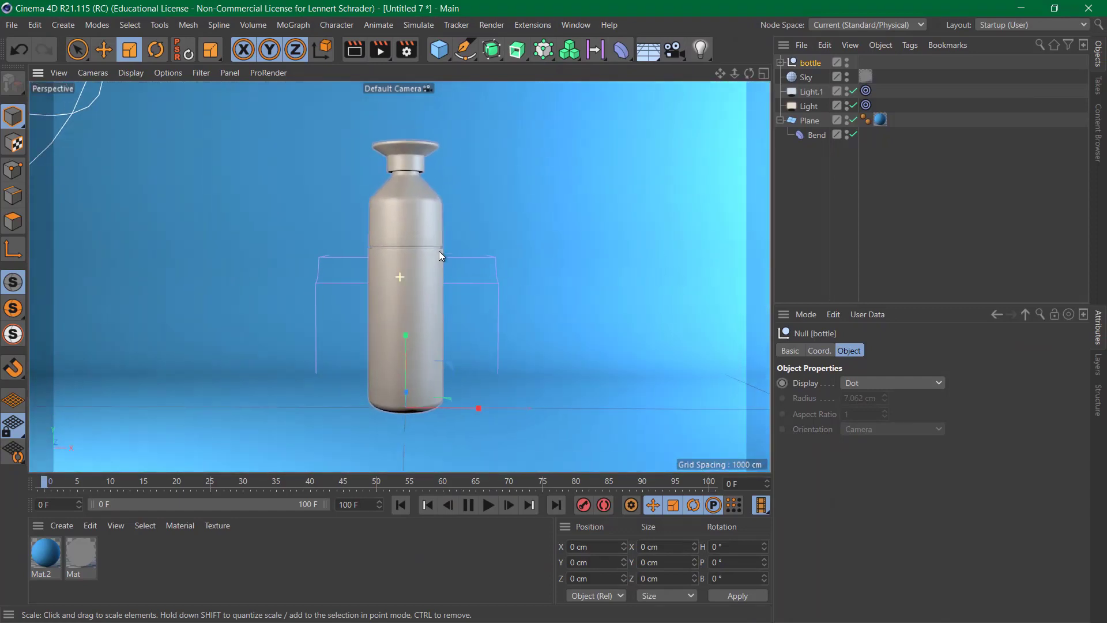
pyautogui.click(360, 55)
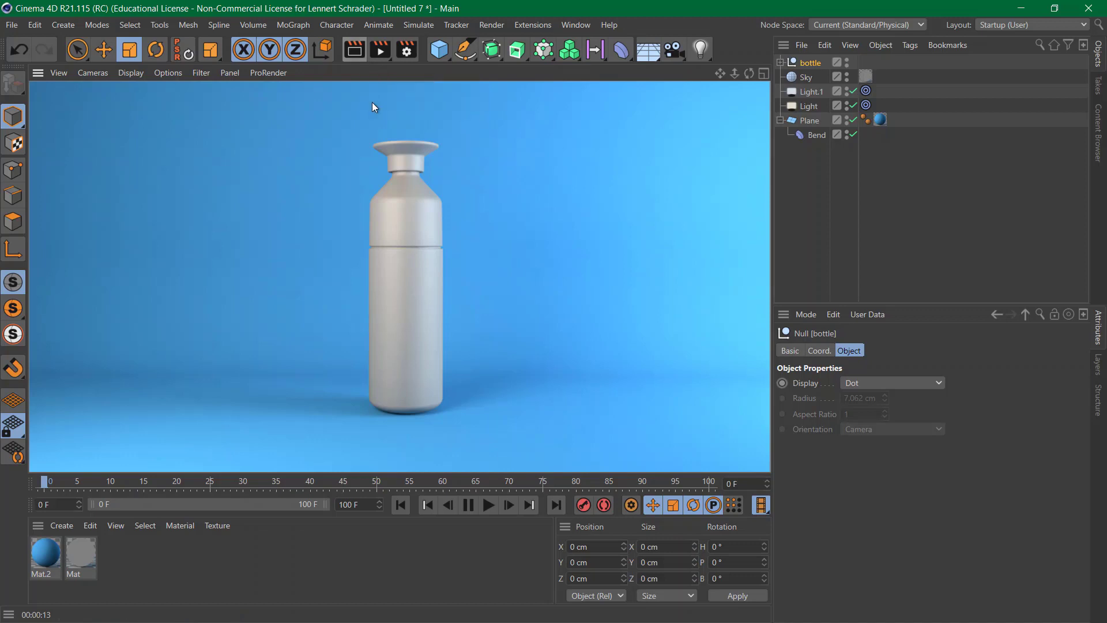
# Undo the renaming, scaling, grouping and Null creation, back to the ungrouped lathes with the pasted studio objects
pyautogui.click(816, 244)
pyautogui.hotkey('ctrl', 'z')
pyautogui.hotkey('ctrl', 'z')
pyautogui.hotkey('ctrl', 'z')
pyautogui.hotkey('ctrl', 'z')
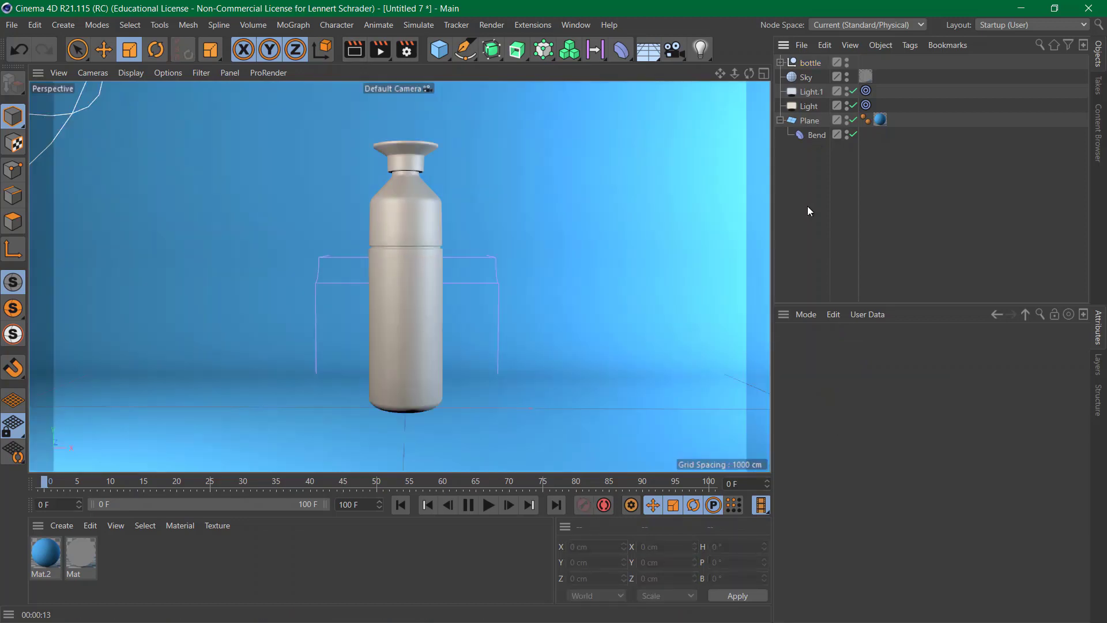
pyautogui.hotkey('ctrl', 'z')
pyautogui.hotkey('ctrl', 'z')
pyautogui.hotkey('ctrl', 'z')
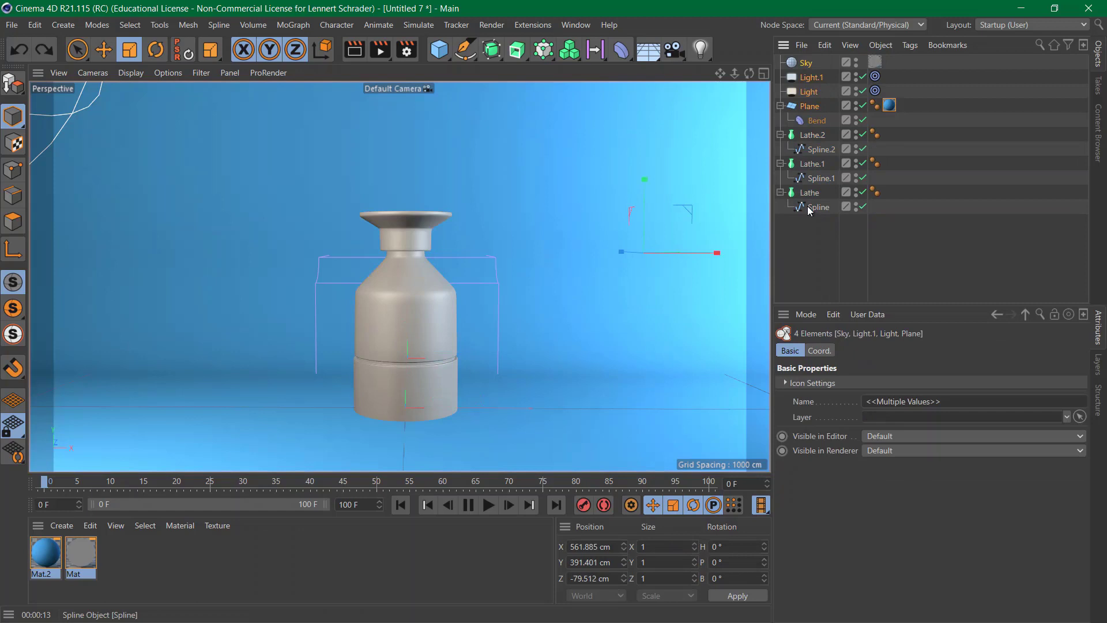
# Undo the pasting of the studio objects into the bottle scene and switch to the Untitled 3 project
pyautogui.hotkey('ctrl', 'z')
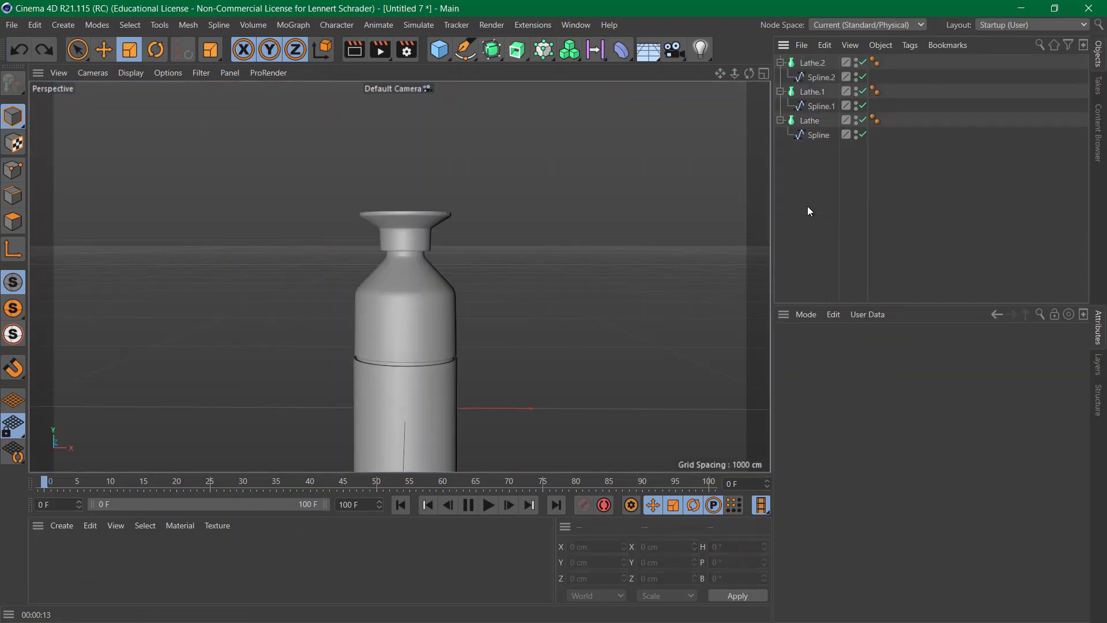
pyautogui.press('v')
pyautogui.moveTo(564, 249)
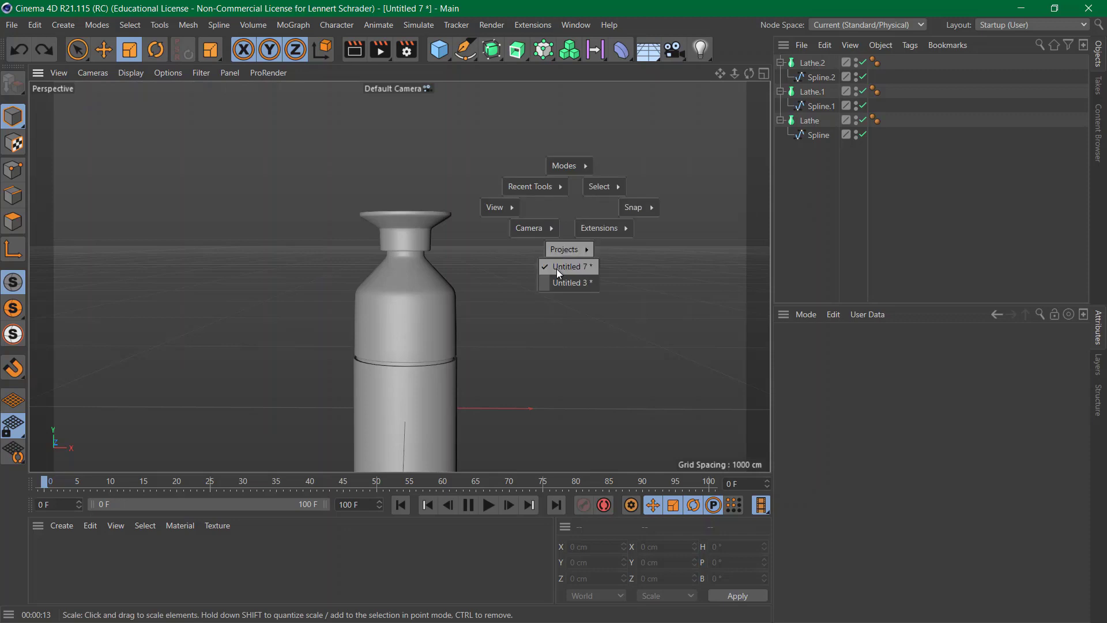
pyautogui.click(563, 282)
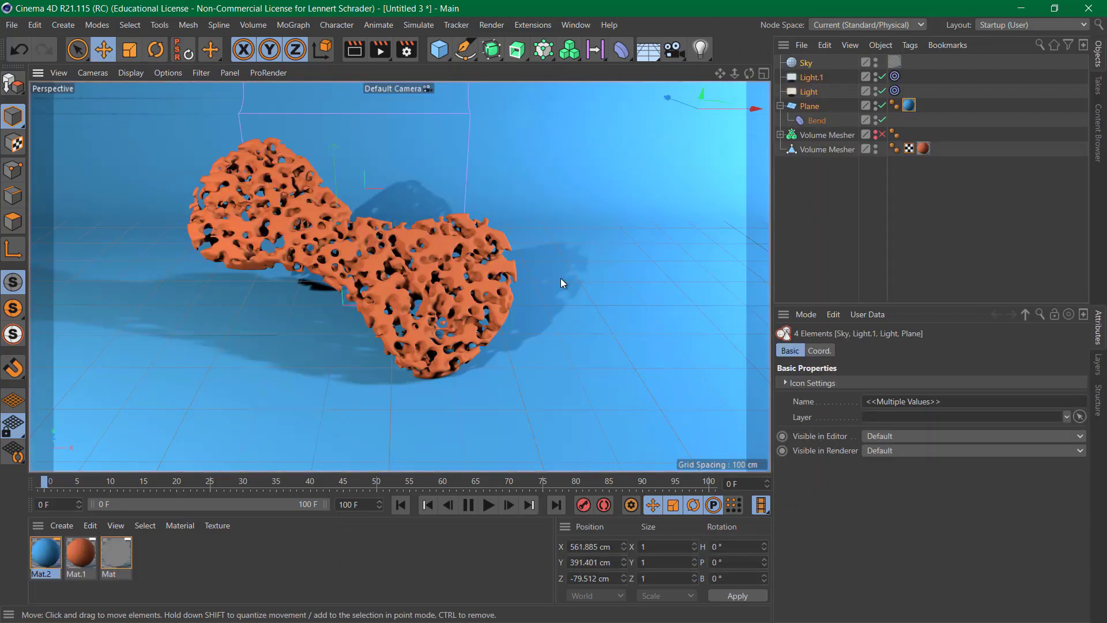
# Copy the Sky, both lights and the Plane with its Bend from Untitled 3 into the Untitled 7 bottle project
pyautogui.click(899, 136)
pyautogui.click(947, 106)
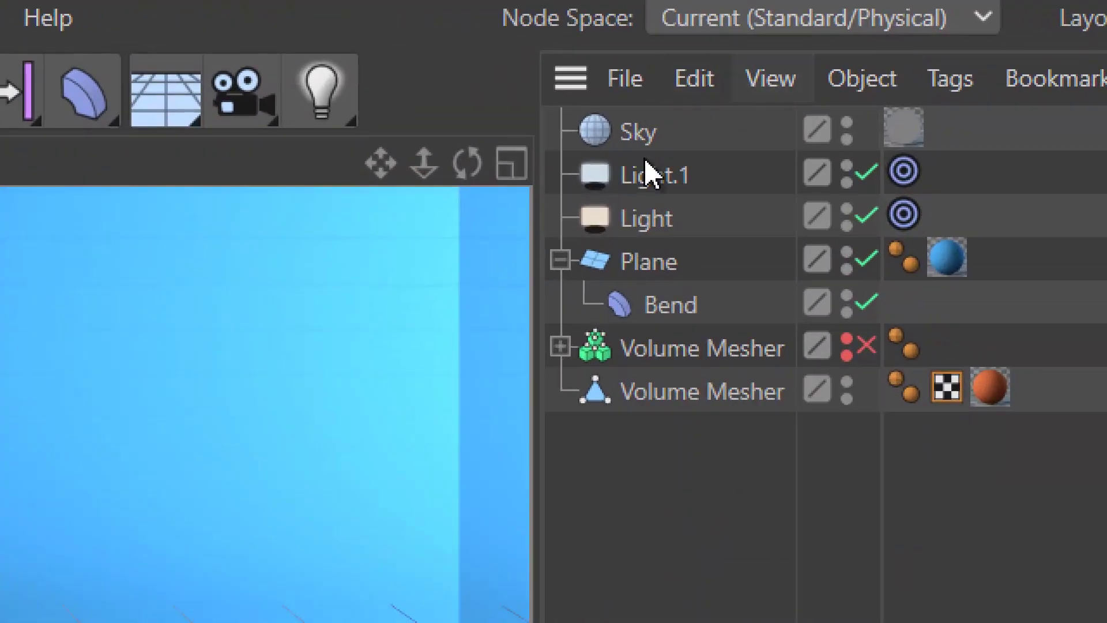
pyautogui.click(801, 61)
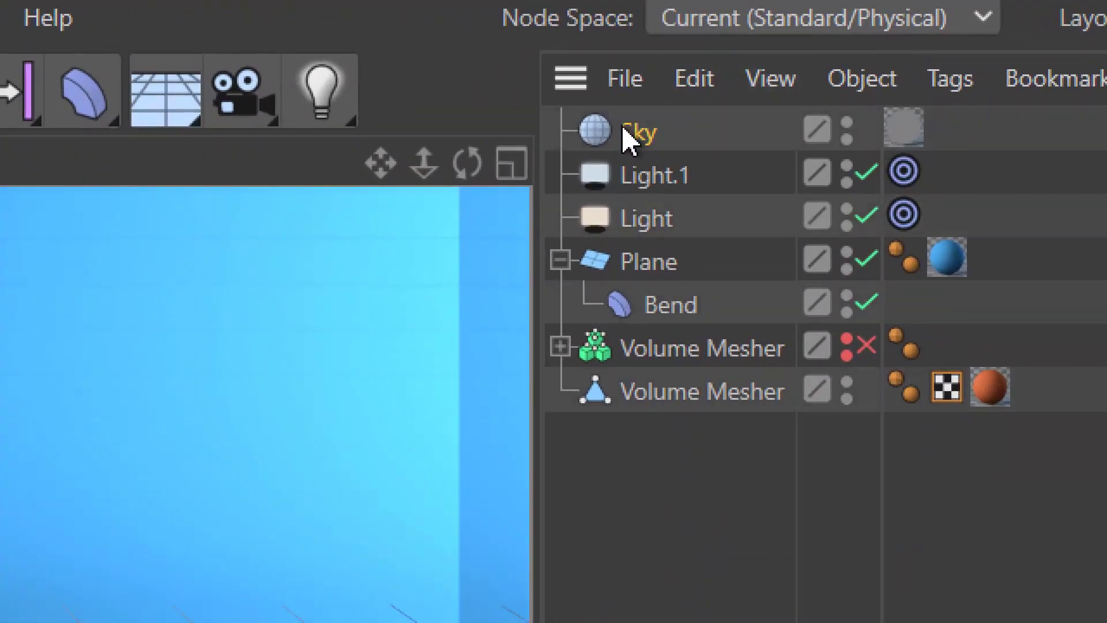
pyautogui.keyDown('shift'); pyautogui.click(654, 312); pyautogui.keyUp('shift')
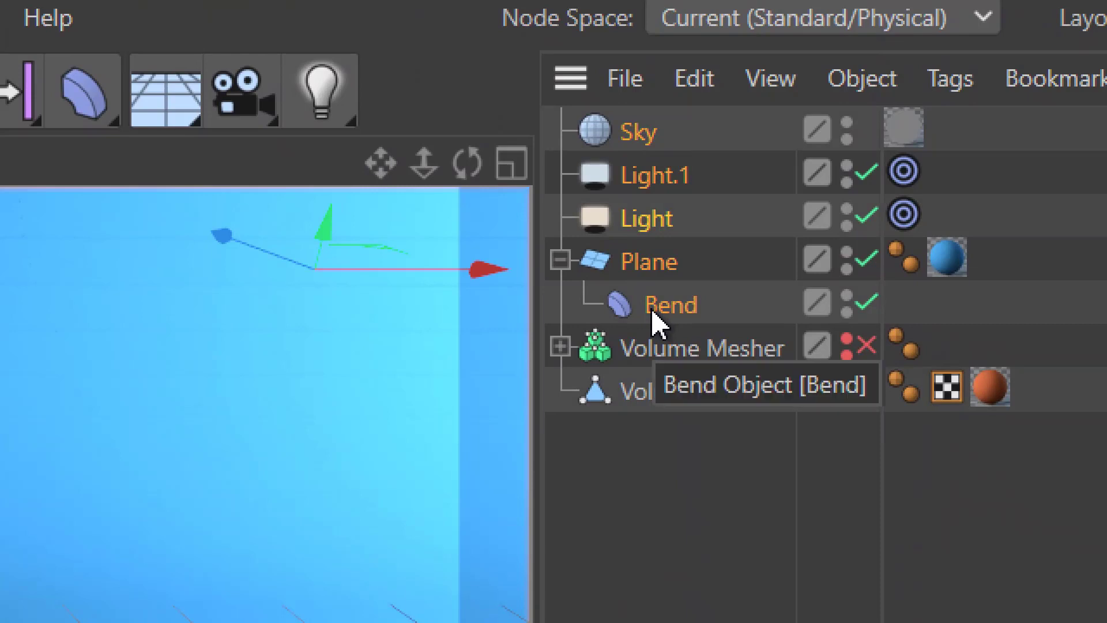
pyautogui.press('v')
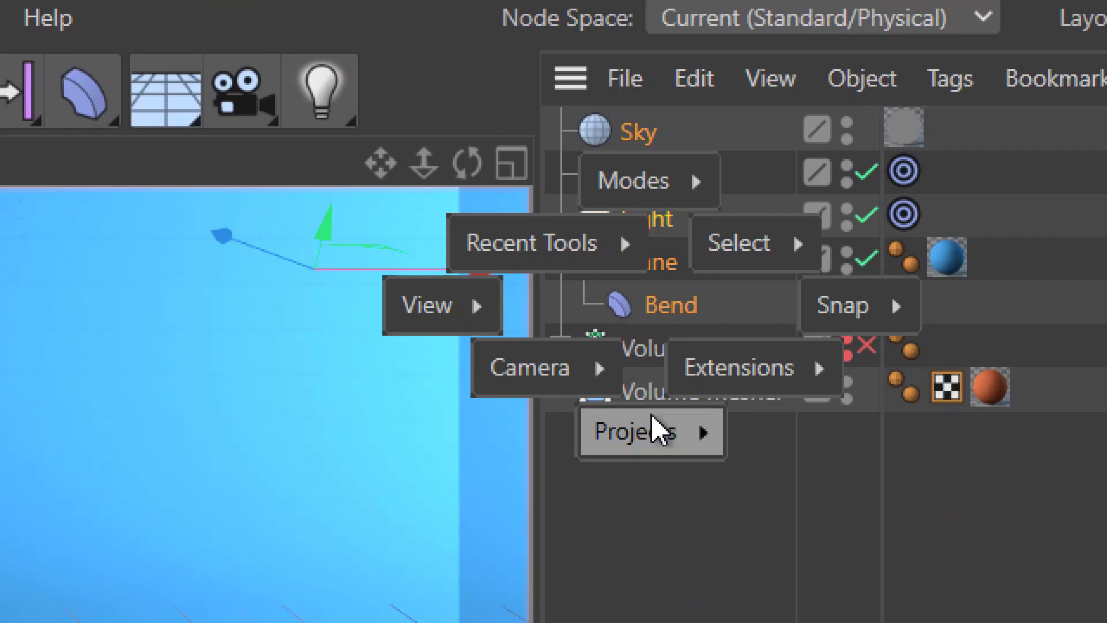
pyautogui.moveTo(652, 429)
pyautogui.click(652, 490)
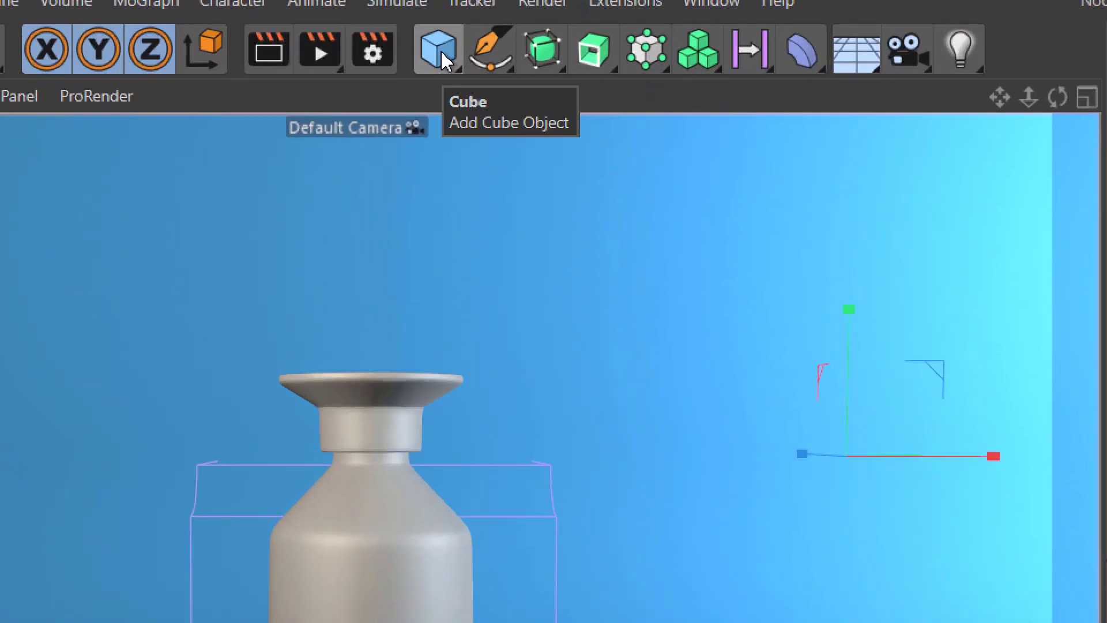
# Add a Null object to the bottle scene and show the front view maximized
pyautogui.click(441, 53)
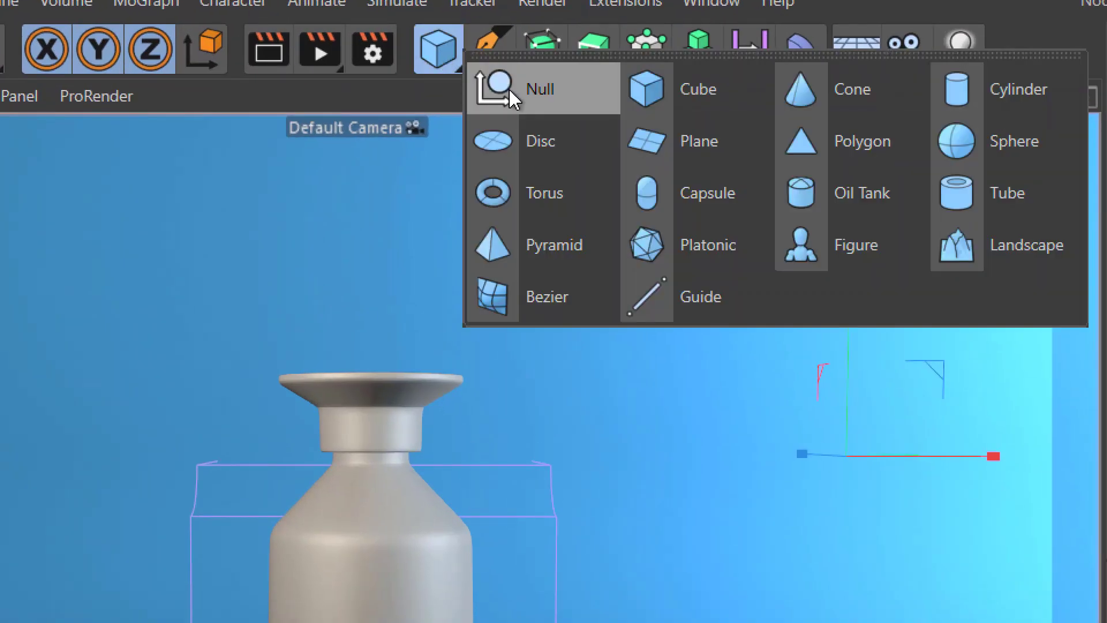
pyautogui.click(513, 98)
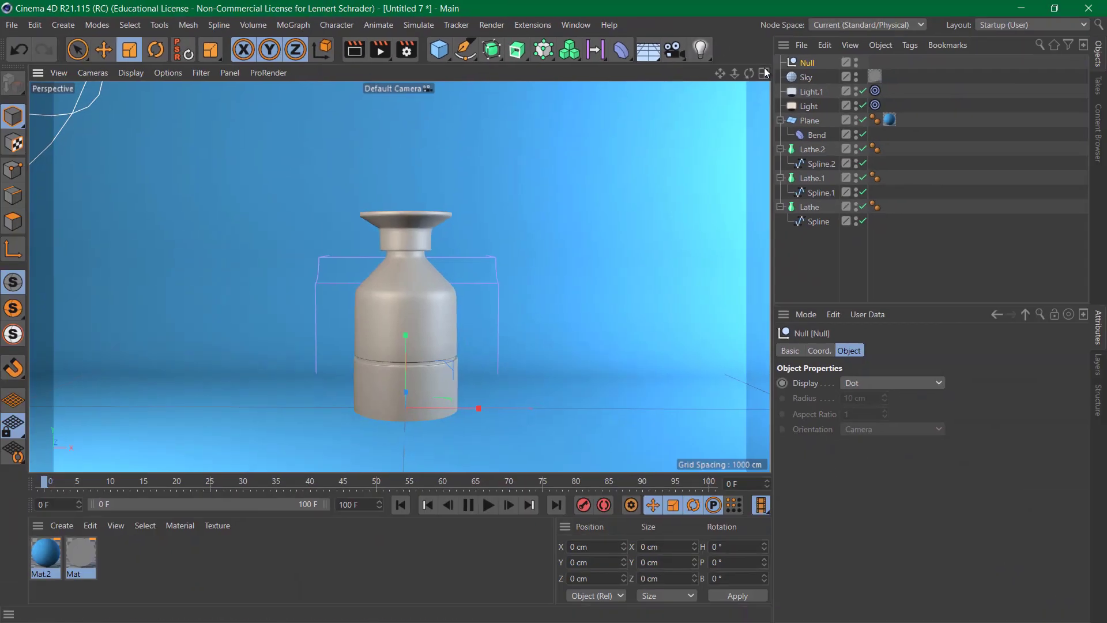
pyautogui.click(765, 72)
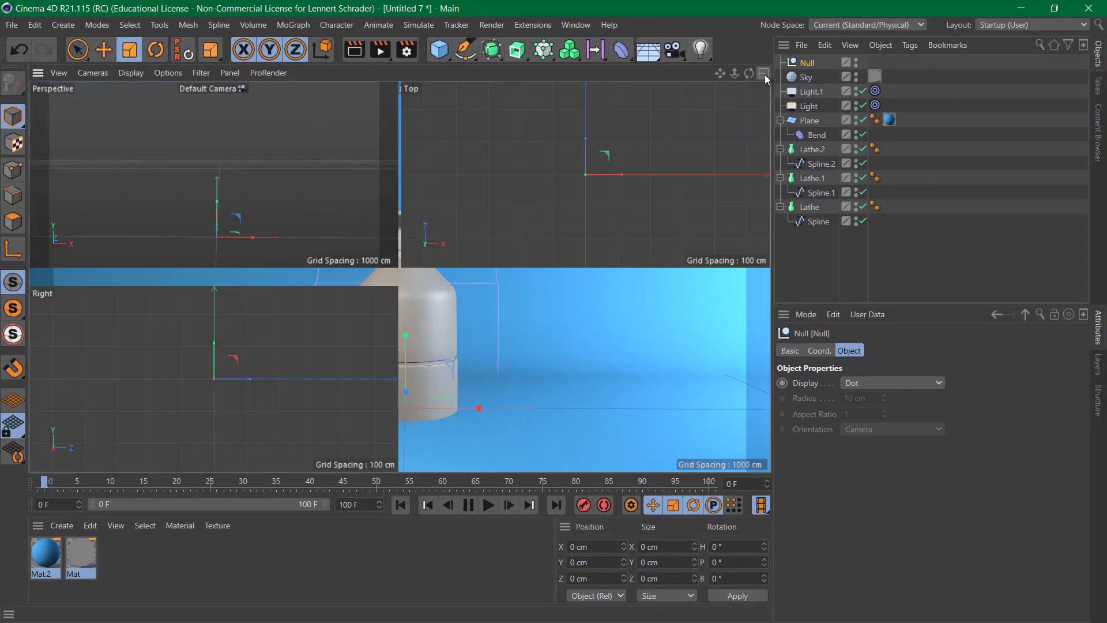
pyautogui.click(762, 283)
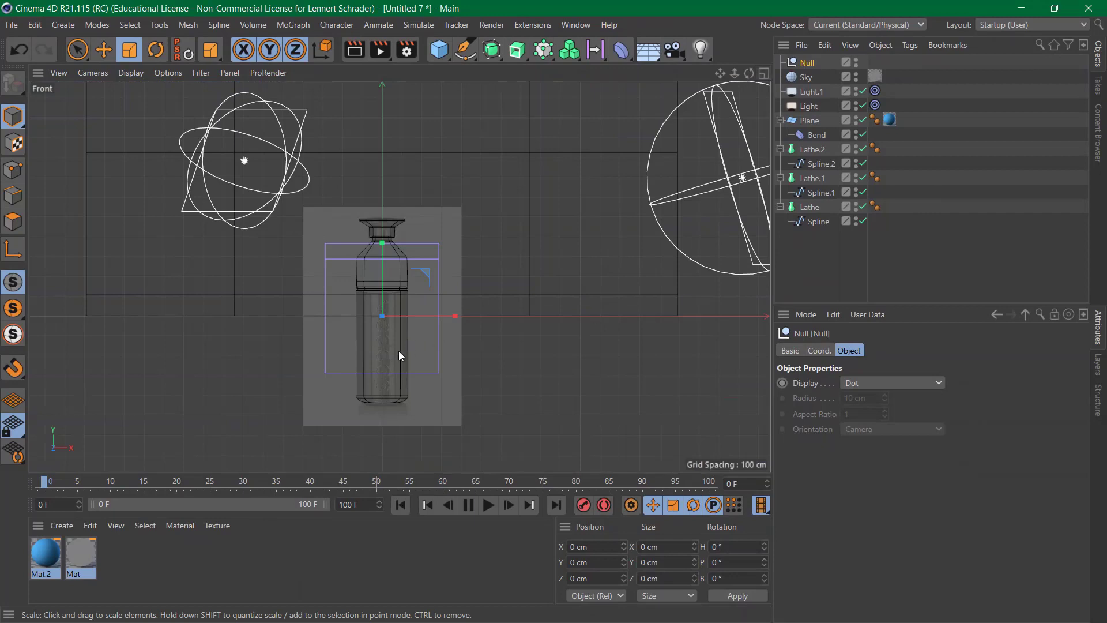
# Move the Null straight down to the bottom of the bottle, to a Y position of about -439 cm
pyautogui.scroll(6, 385, 363)
pyautogui.scroll(8, 461, 358)
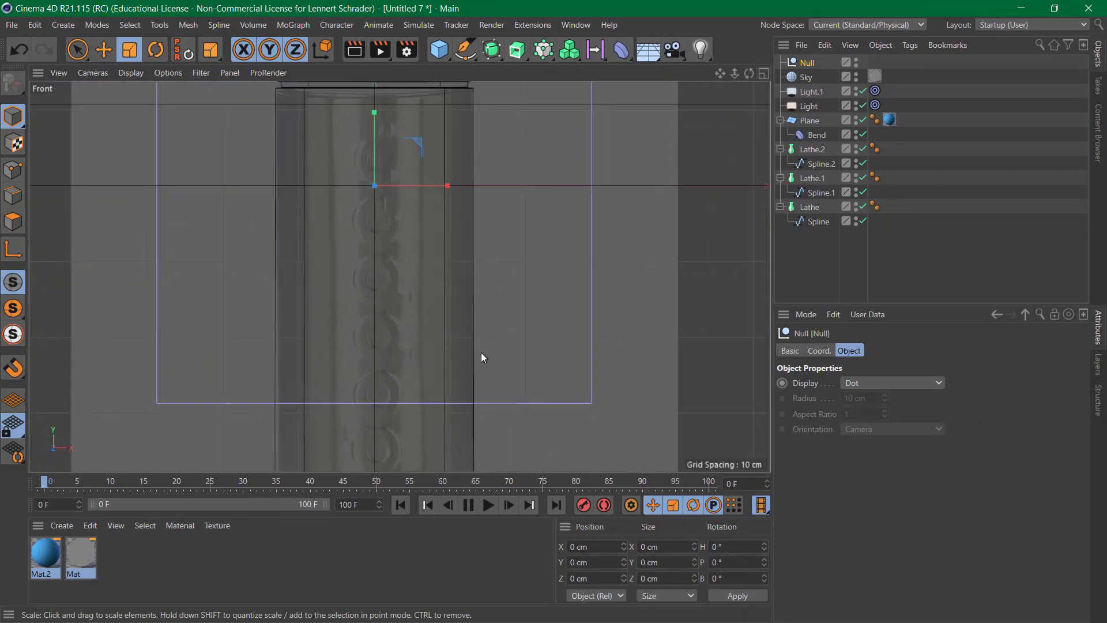
pyautogui.click(104, 50)
pyautogui.moveTo(409, 93); pyautogui.dragTo(408, 438)
pyautogui.scroll(4, 563, 426)
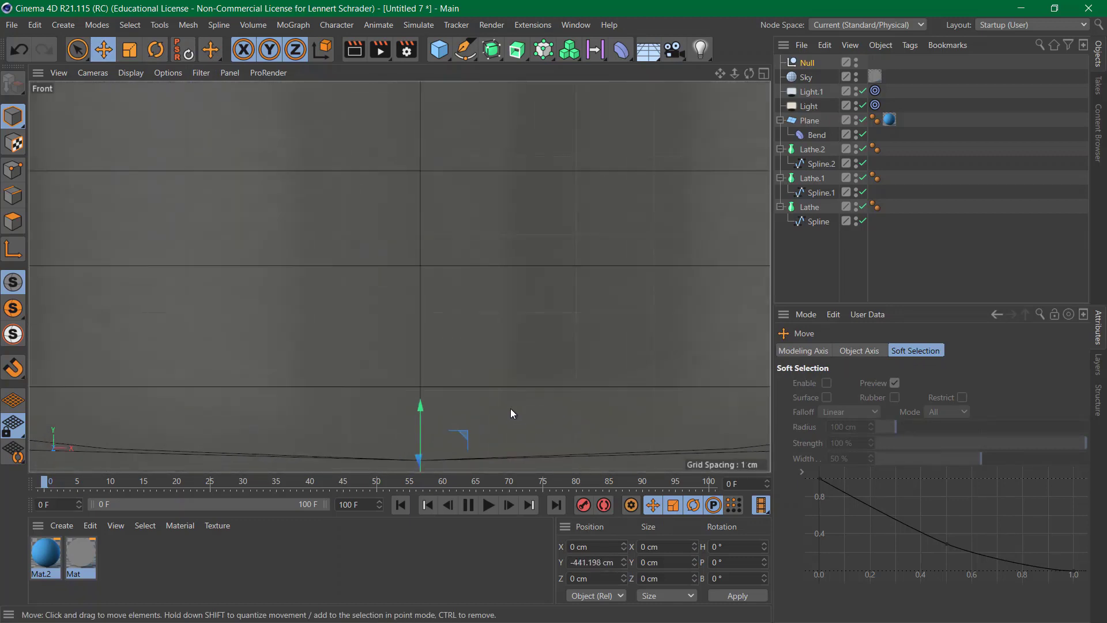
pyautogui.moveTo(436, 313); pyautogui.dragTo(448, 296)
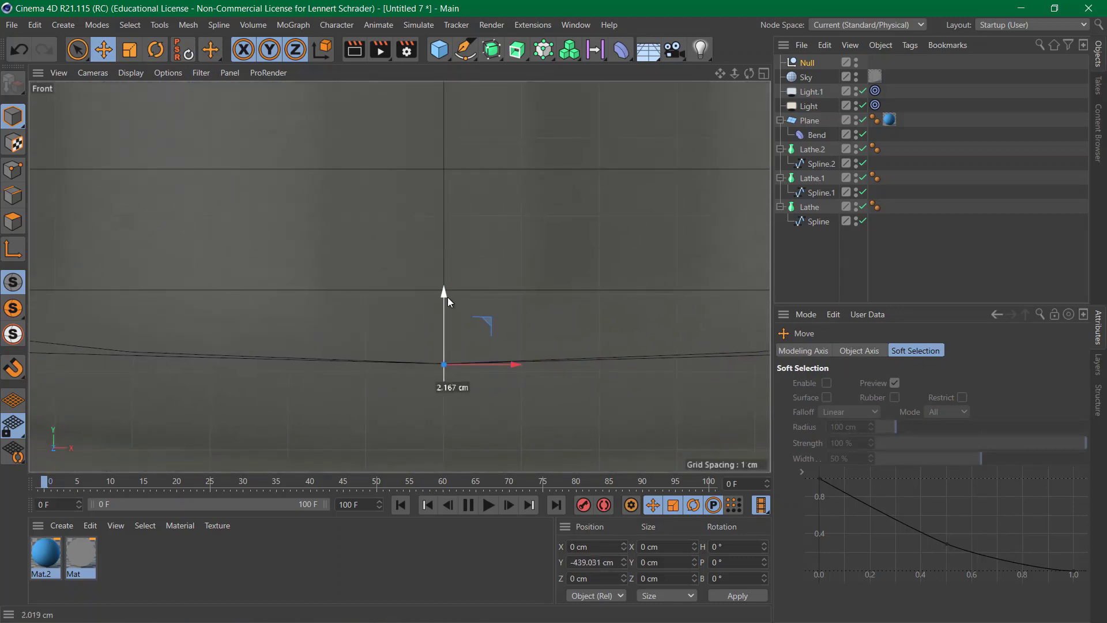
pyautogui.scroll(-8, 513, 274)
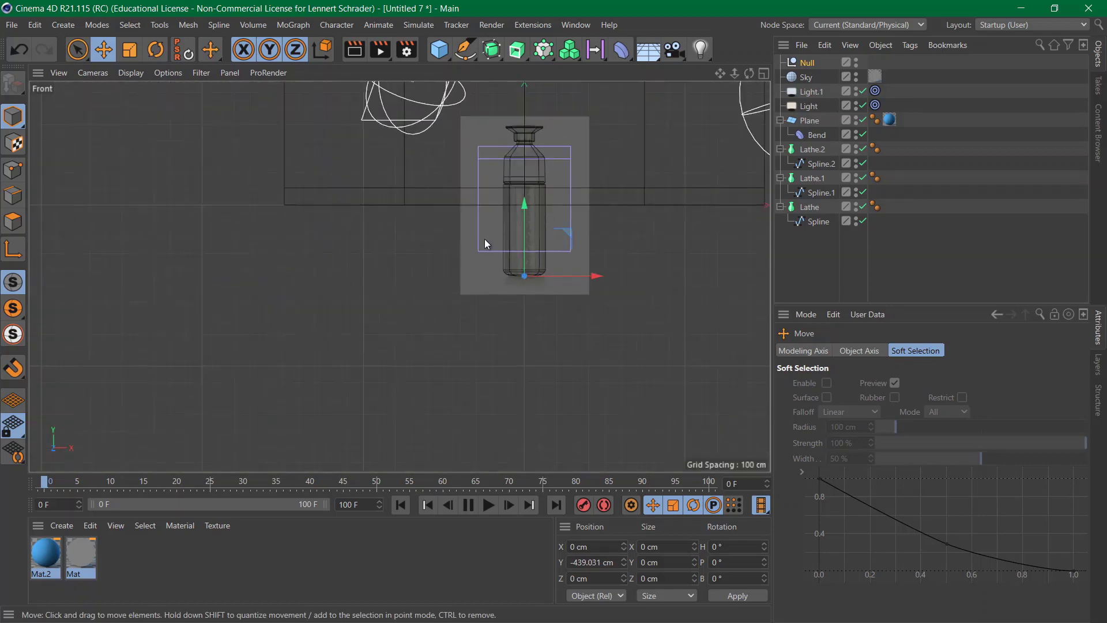
pyautogui.scroll(2, 521, 254)
pyautogui.keyDown('alt'); pyautogui.moveTo(535, 255); pyautogui.dragTo(472, 322, button='middle'); pyautogui.keyUp('alt')
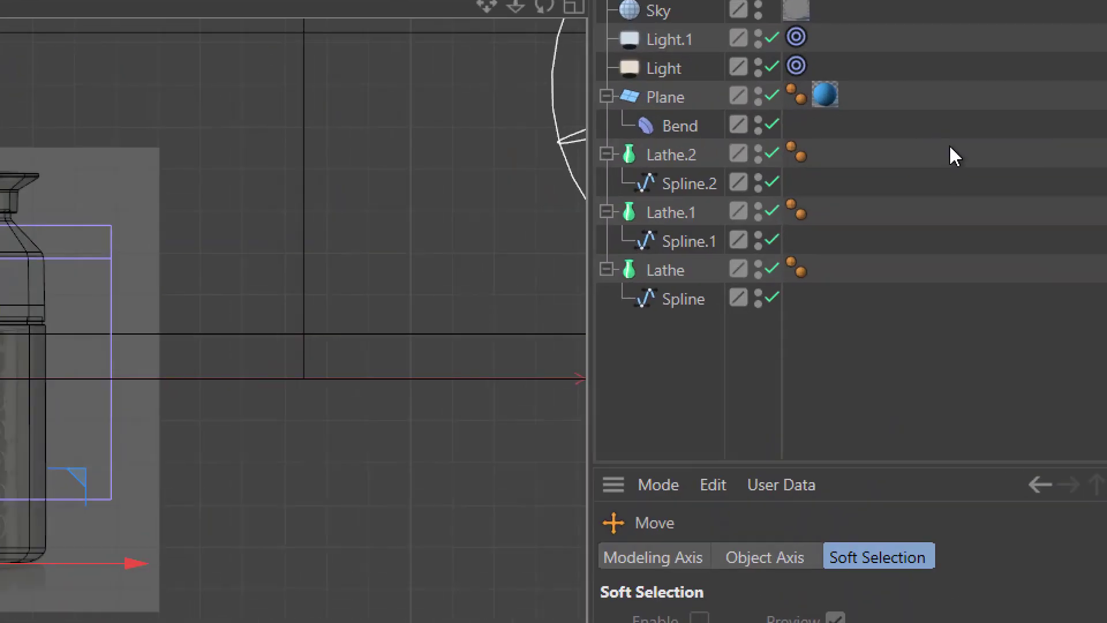
# Group the three lathe objects under the Null, collapse its hierarchy and rename it "bottle"
pyautogui.moveTo(695, 353); pyautogui.dragTo(634, 101)
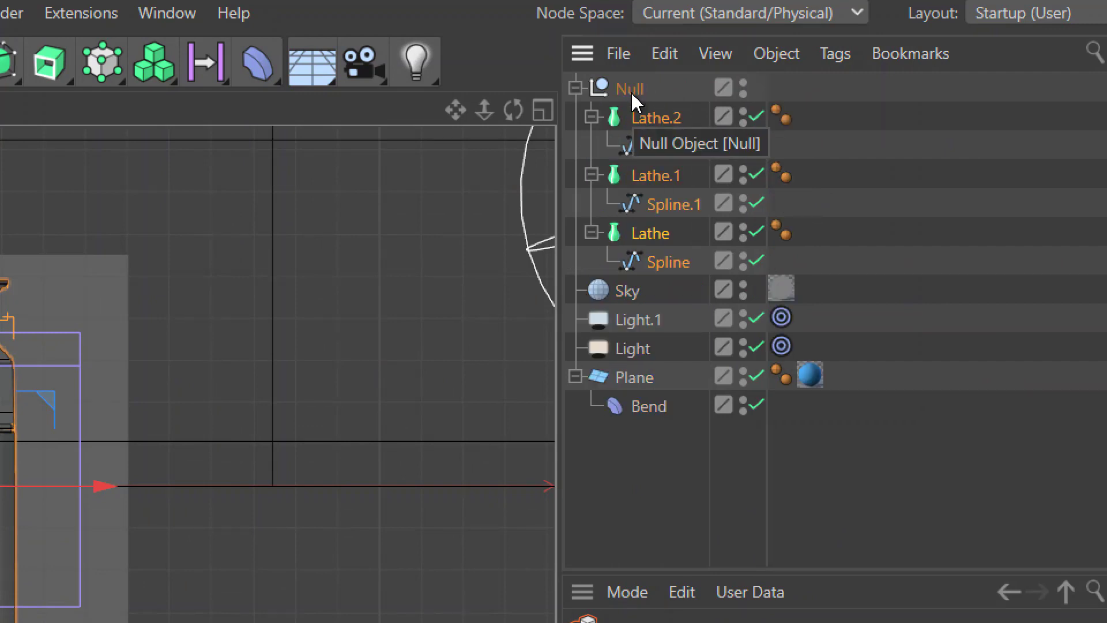
pyautogui.click(575, 88)
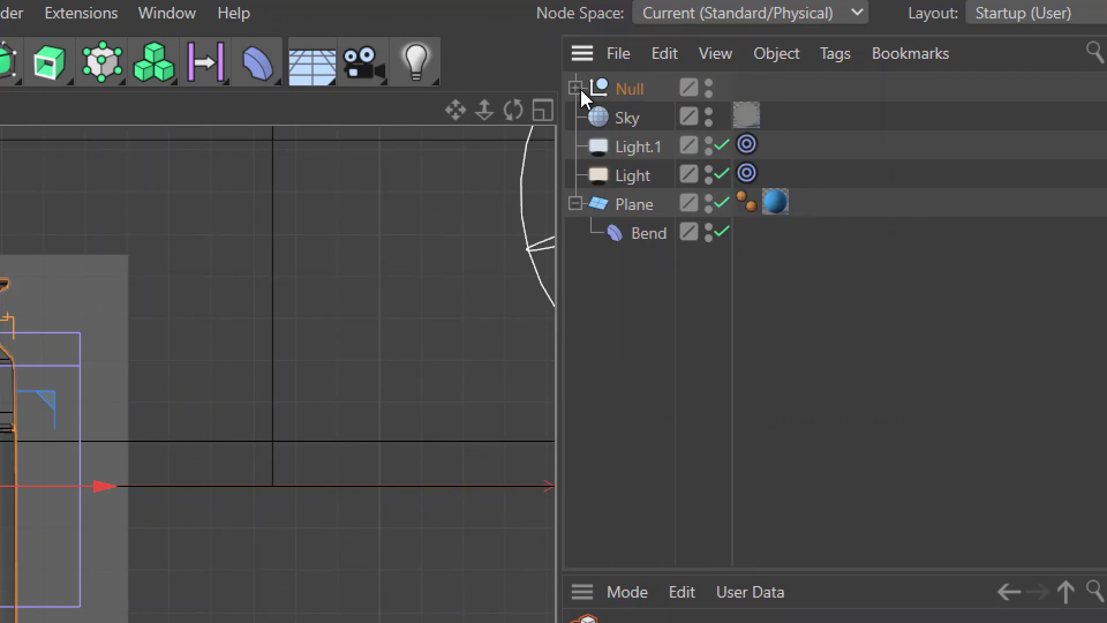
pyautogui.doubleClick(637, 89)
pyautogui.write('bottle')
pyautogui.press('Return')
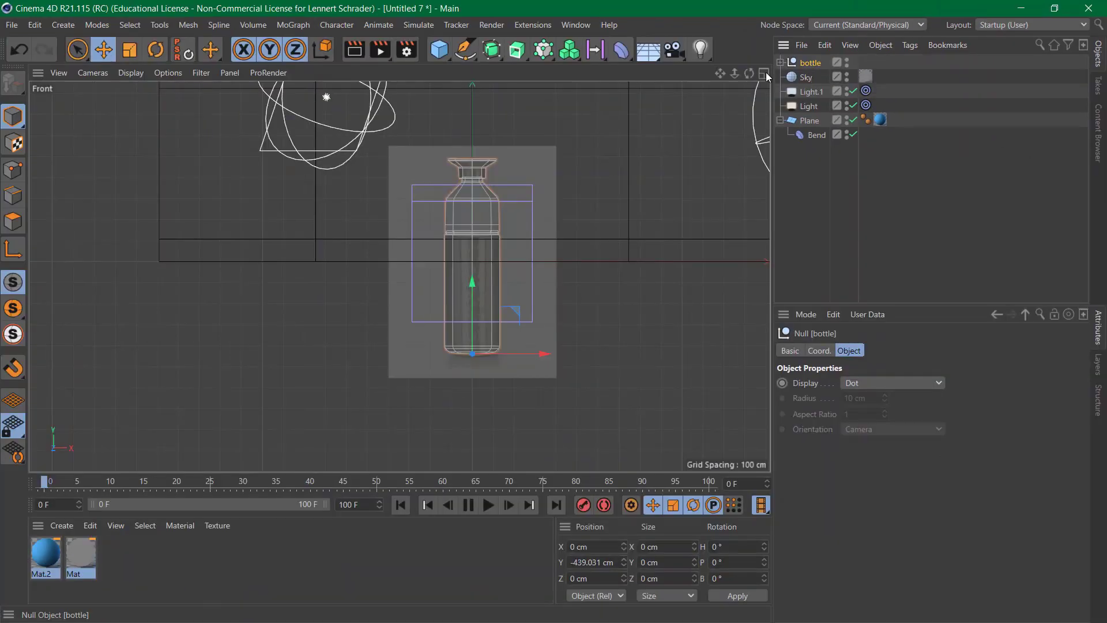
# Return to the perspective view and set the bottle group's Y position to 0 cm
pyautogui.click(764, 74)
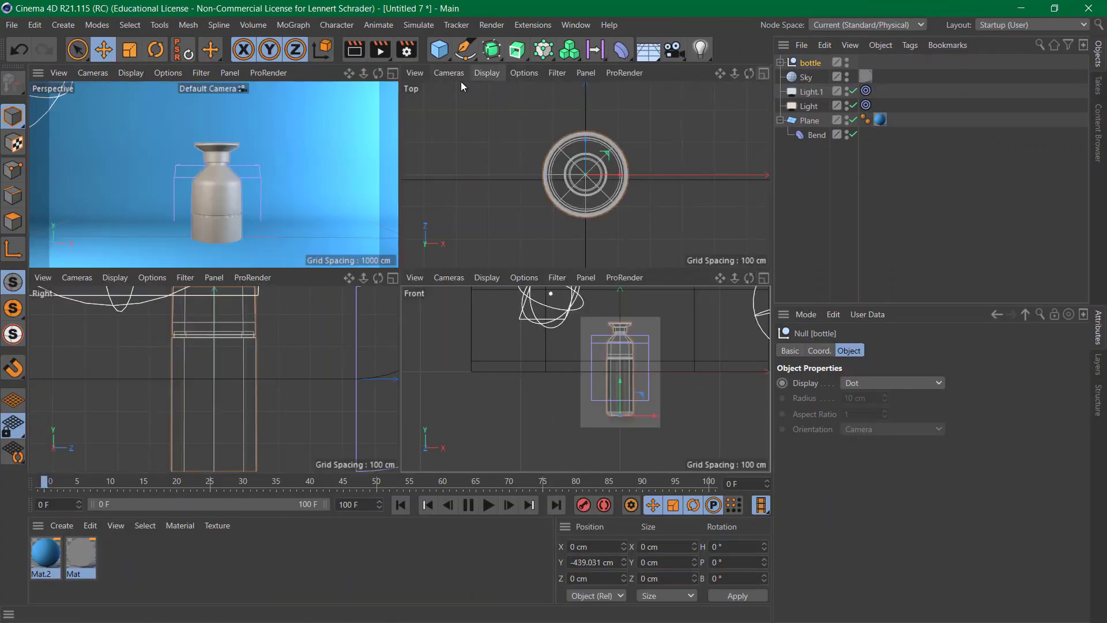
pyautogui.click(392, 75)
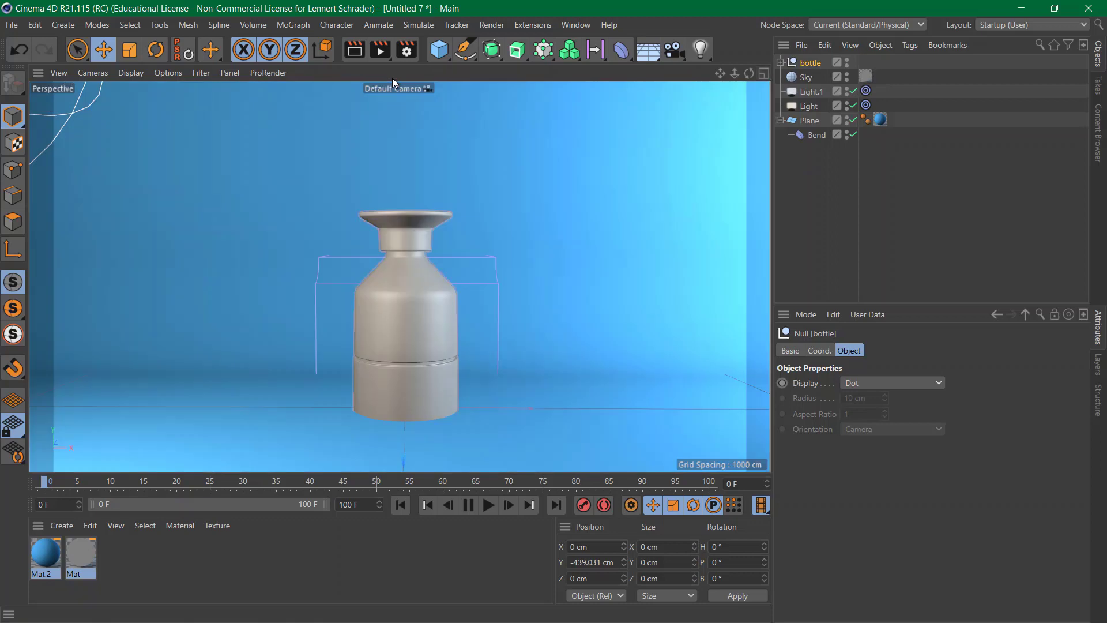
pyautogui.click(17, 120)
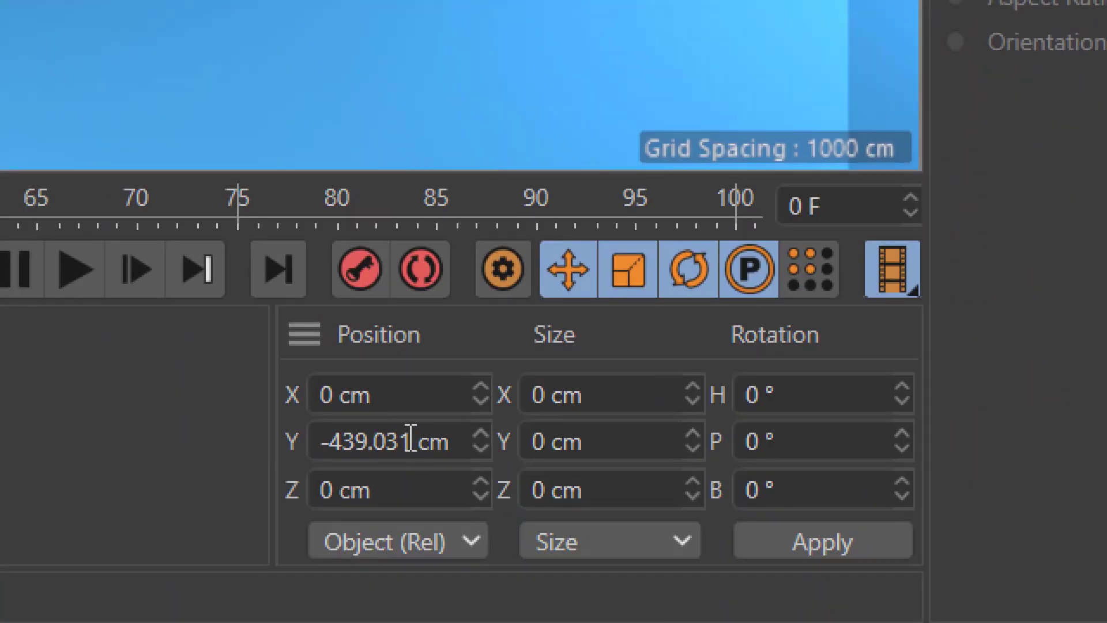
pyautogui.moveTo(456, 441); pyautogui.dragTo(245, 437)
pyautogui.press('BackSpace')
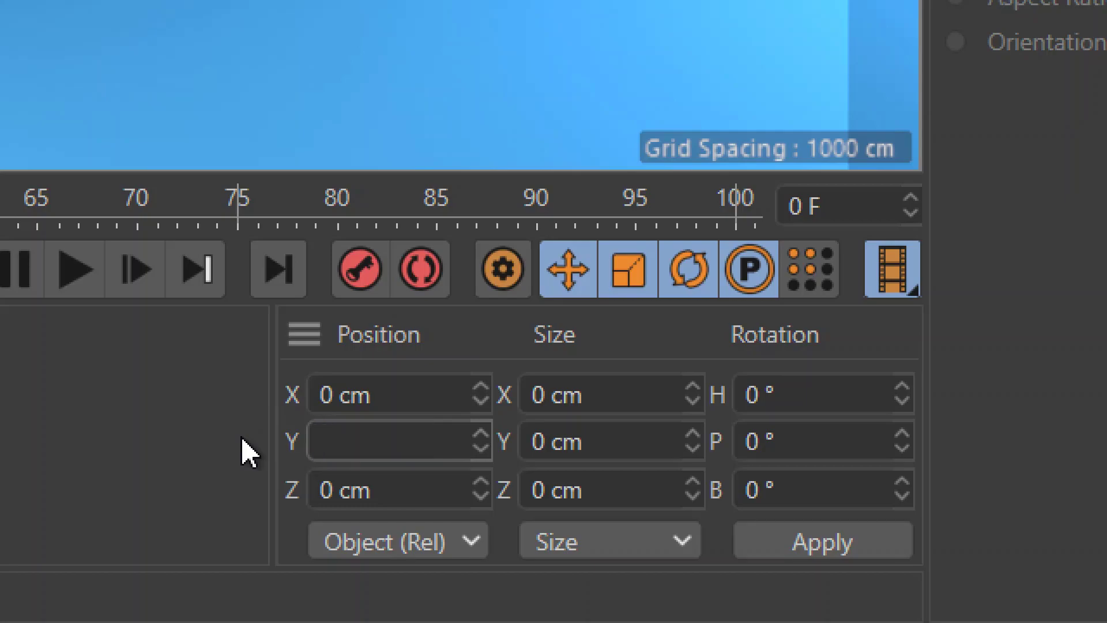
pyautogui.press('Return')
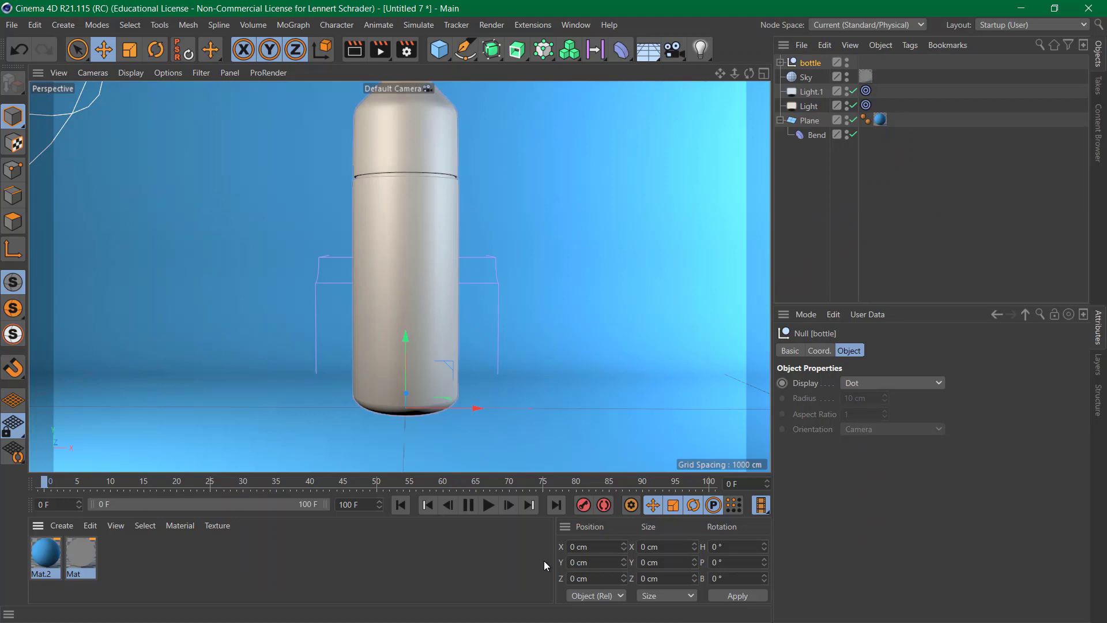
# Scale the bottle group down uniformly until the whole bottle fits in the frame, and render a preview of the view
pyautogui.press('t')
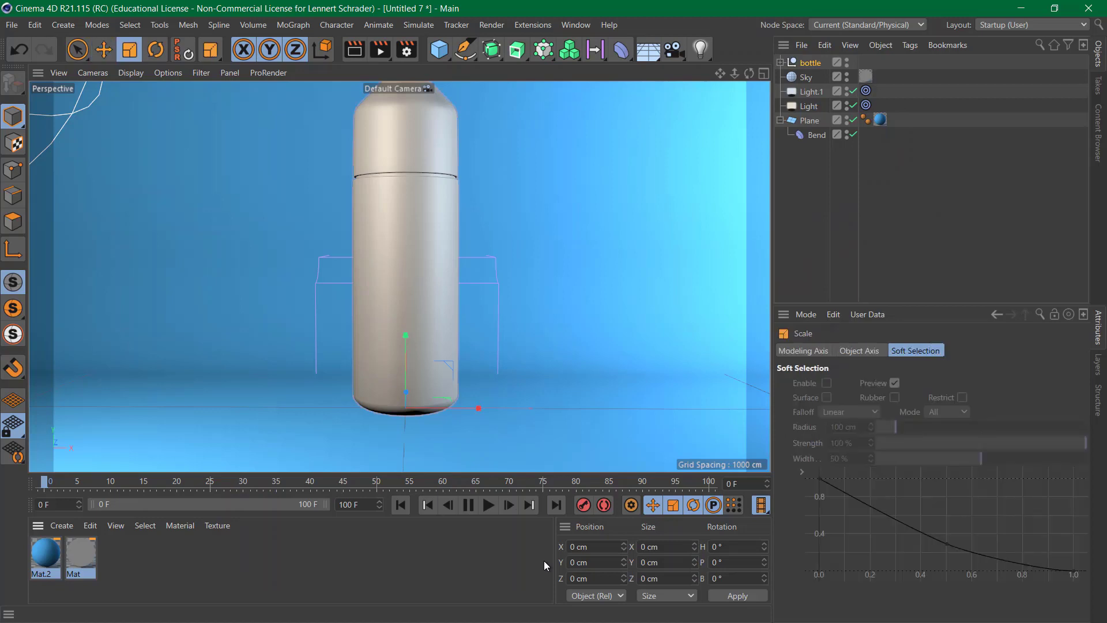
pyautogui.moveTo(679, 146); pyautogui.dragTo(587, 207)
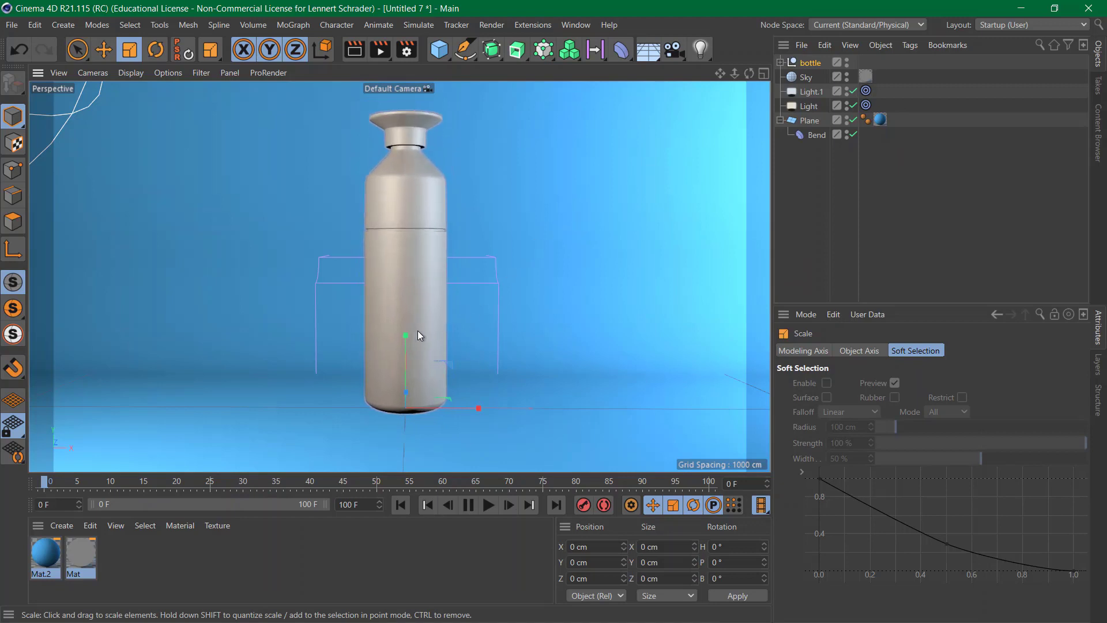
pyautogui.moveTo(406, 334); pyautogui.dragTo(418, 379)
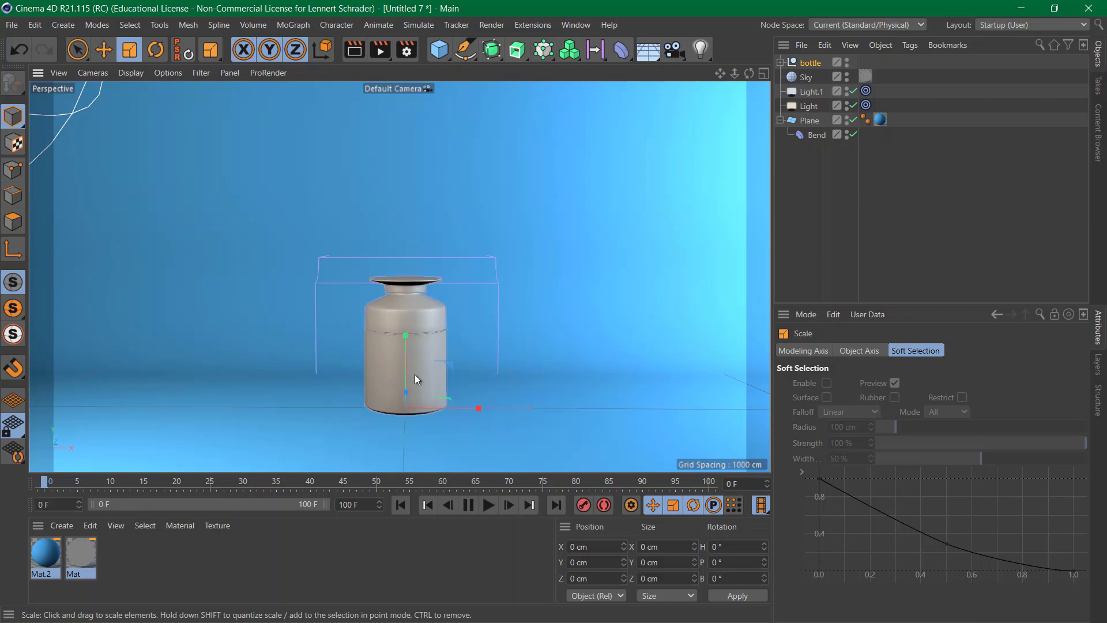
pyautogui.hotkey('ctrl', 'z')
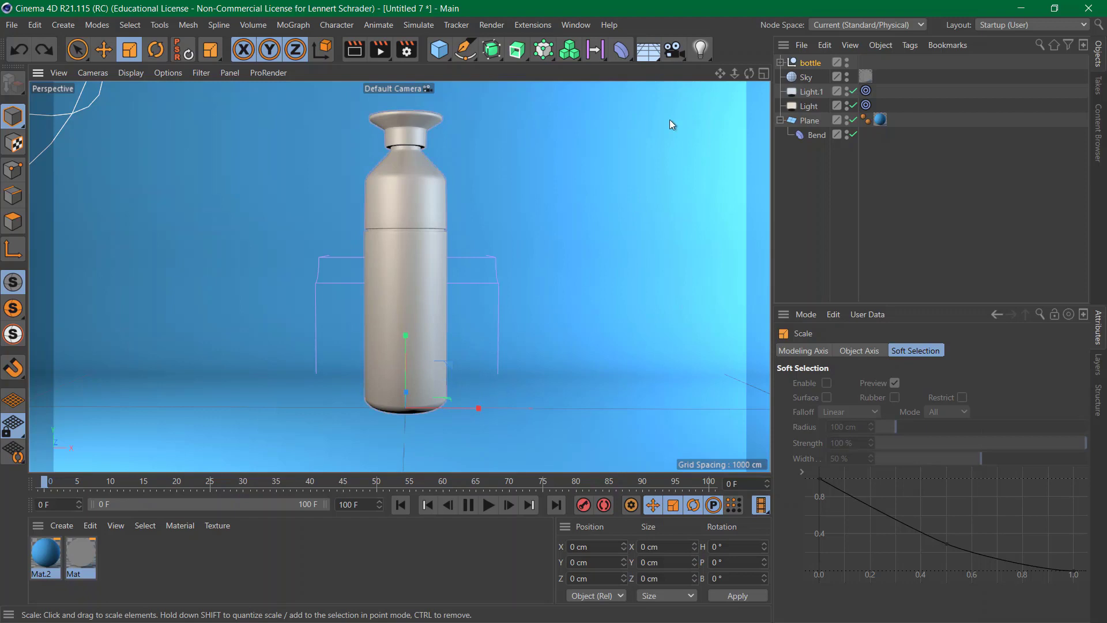
pyautogui.moveTo(669, 120); pyautogui.dragTo(674, 179)
pyautogui.click(351, 50)
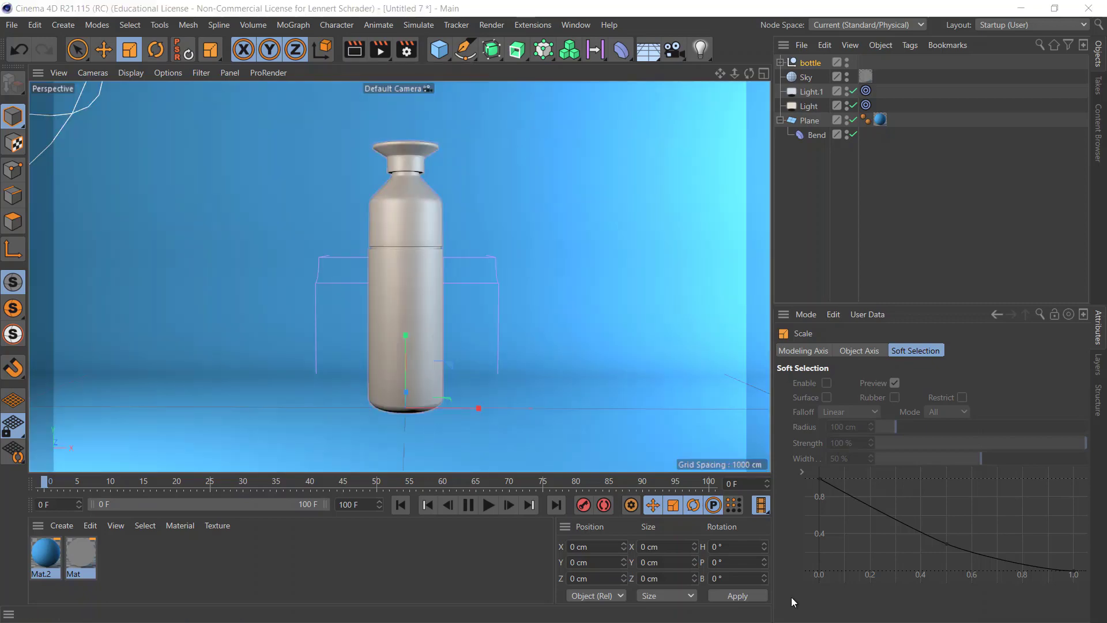
# Switch to Photoshop and view the example renders 02_lathe.png and 03_loft.png
pyautogui.hotkey('alt', 'Tab')
pyautogui.hotkey('alt', 'Tab')
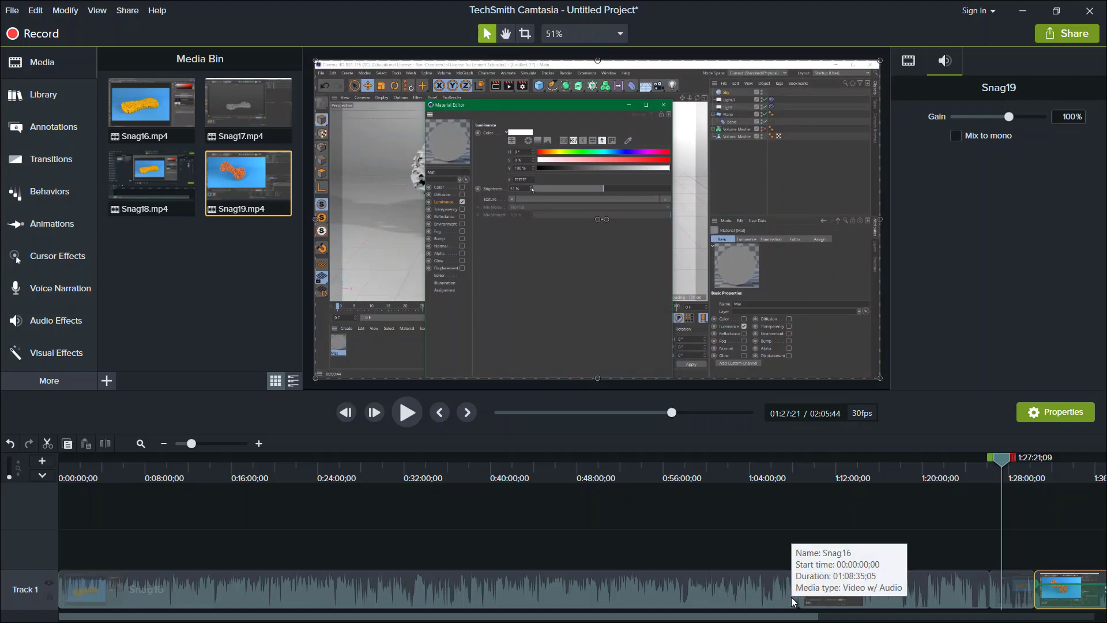
pyautogui.hotkey('alt', 'Tab')
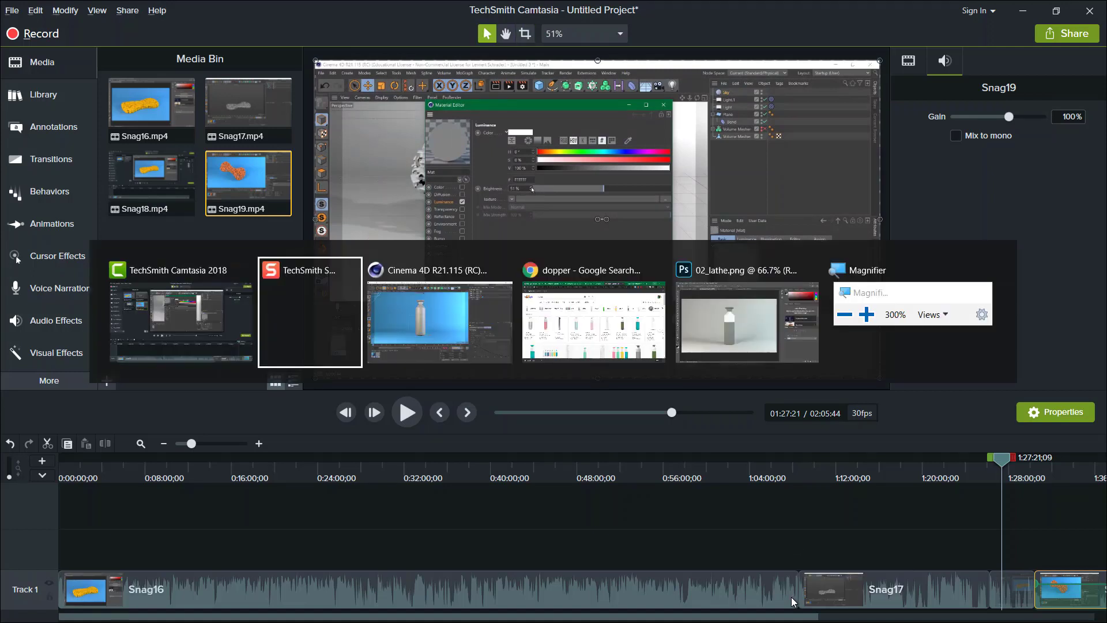
pyautogui.hotkey('alt', 'Tab')
pyautogui.hotkey('alt', 'Tab')
pyautogui.hotkey('alt', 'Tab')
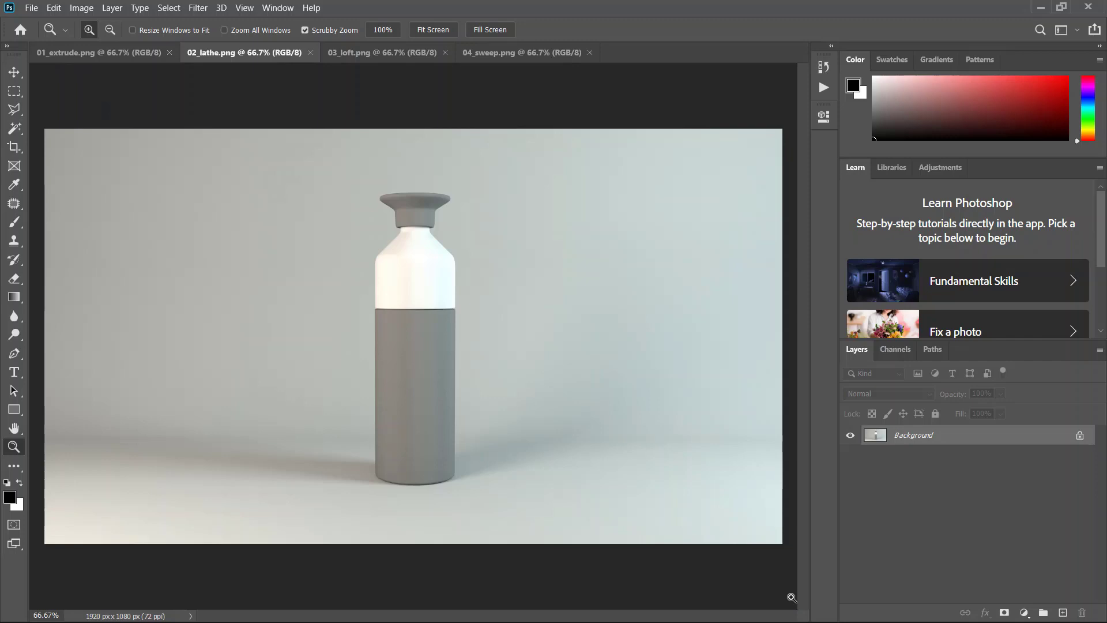
pyautogui.click(371, 58)
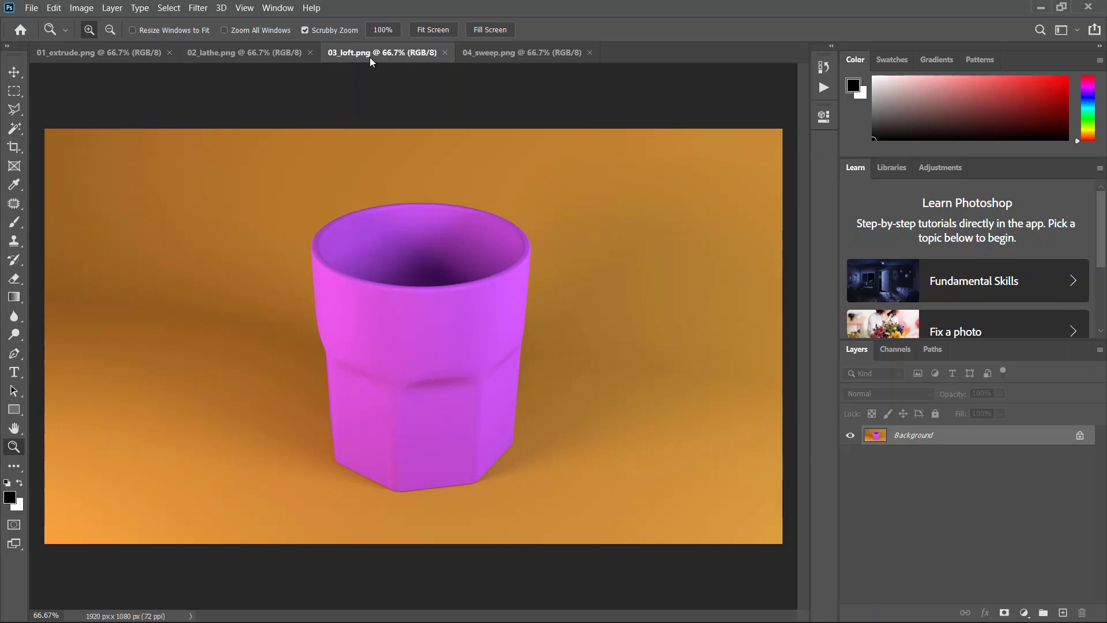
# Switch back to the bottle scene in Cinema 4D
pyautogui.hotkey('alt', 'Tab')
pyautogui.hotkey('alt', 'Tab')
pyautogui.hotkey('alt', 'Tab')
pyautogui.hotkey('alt', 'Tab')
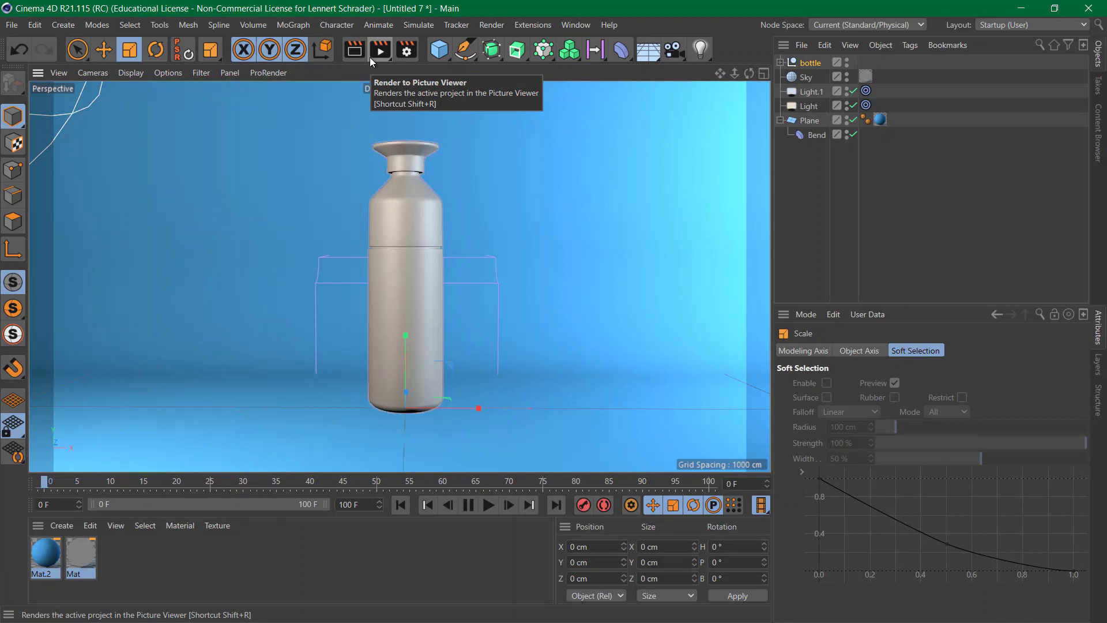
# Create a new empty project
pyautogui.hotkey('ctrl', 'n')
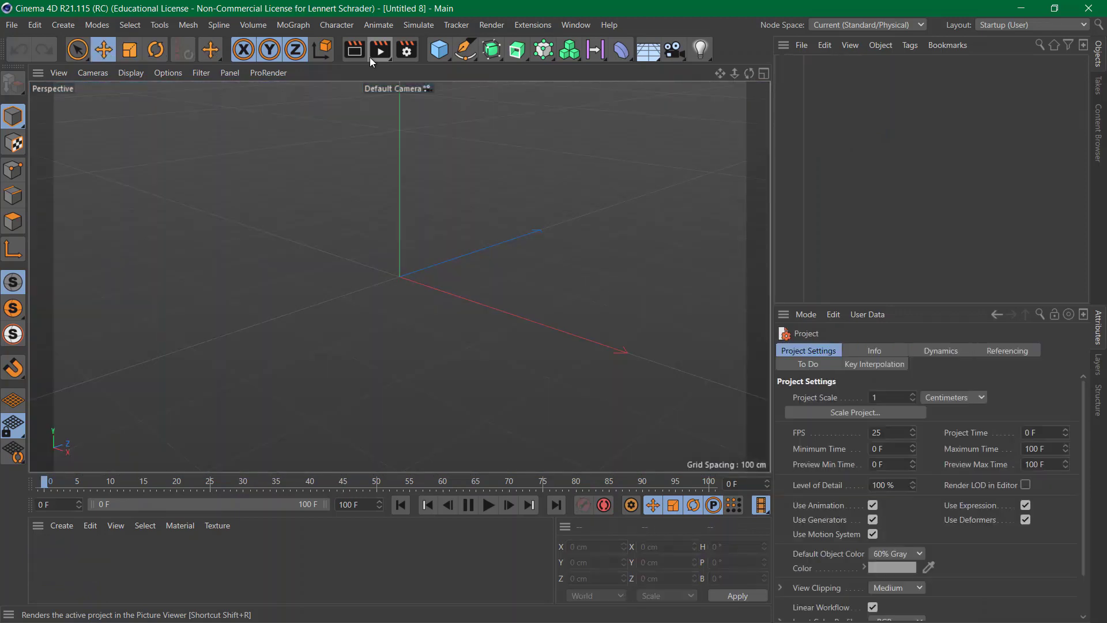
pyautogui.moveTo(465, 50); pyautogui.dragTo(580, 69)
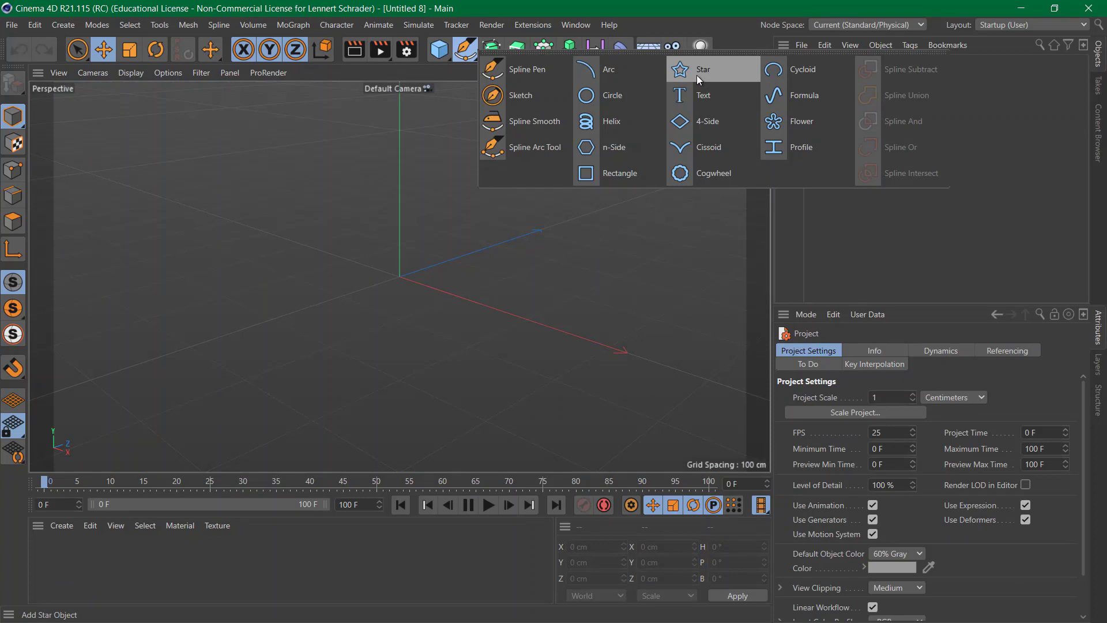
pyautogui.click(786, 96)
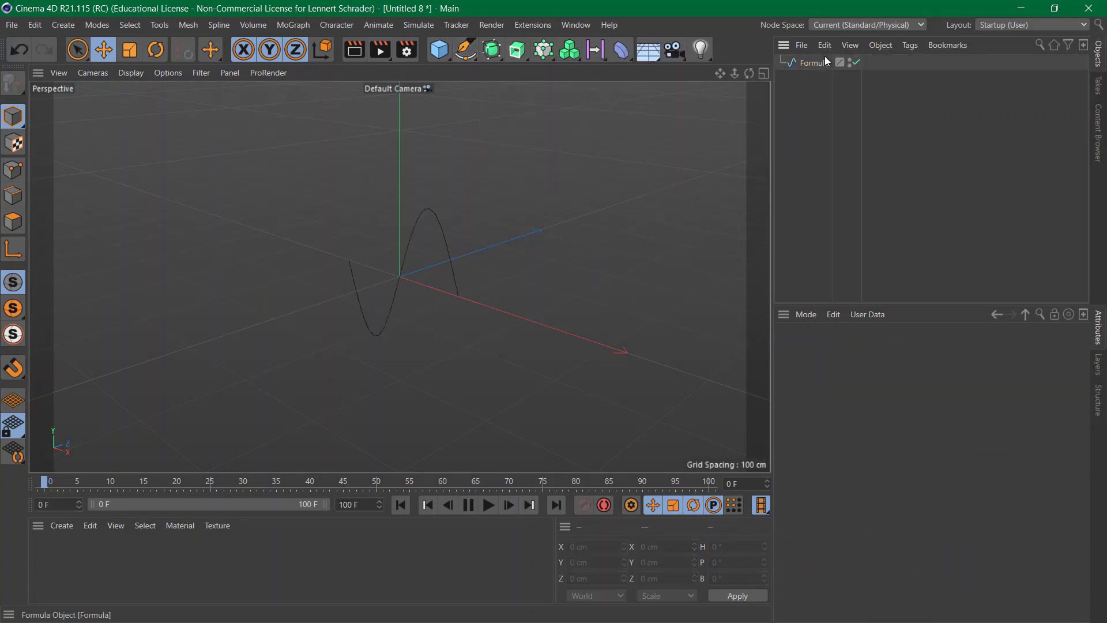
pyautogui.press('Delete')
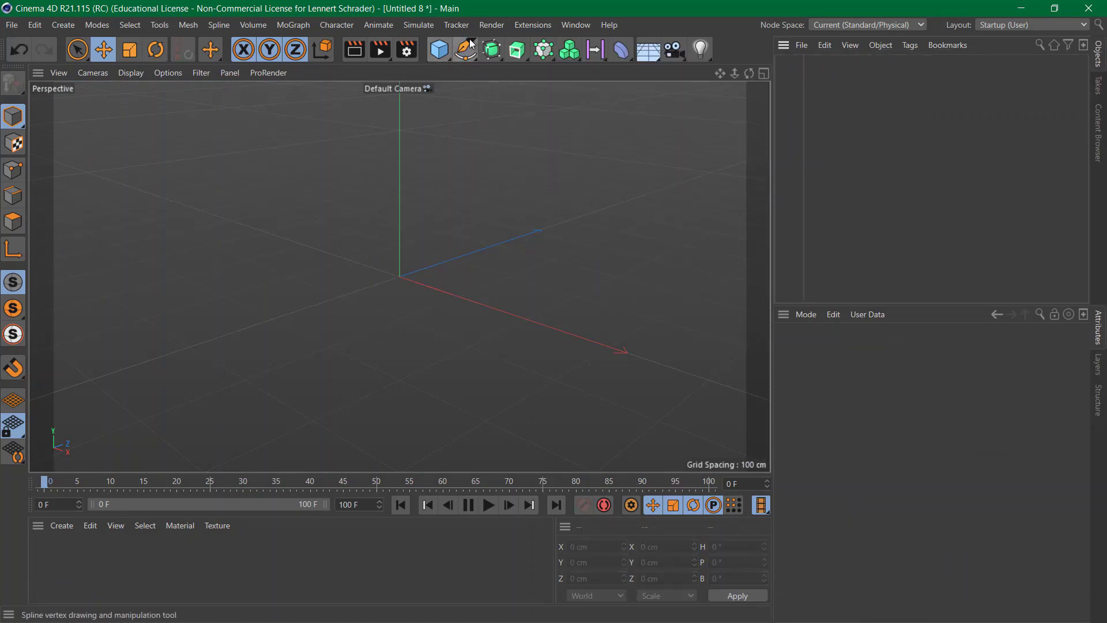
# Add a flower spline and a circle spline, and move the circle about 411 cm along Z
pyautogui.moveTo(470, 46); pyautogui.dragTo(467, 53)
pyautogui.click(809, 122)
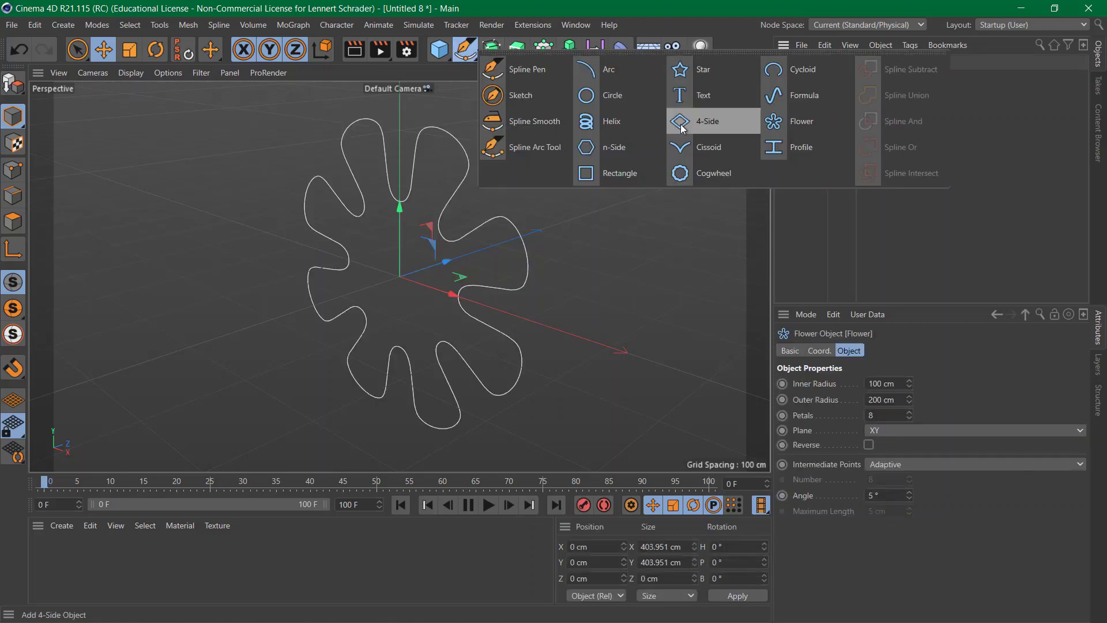
pyautogui.click(622, 102)
pyautogui.moveTo(442, 265); pyautogui.dragTo(596, 192)
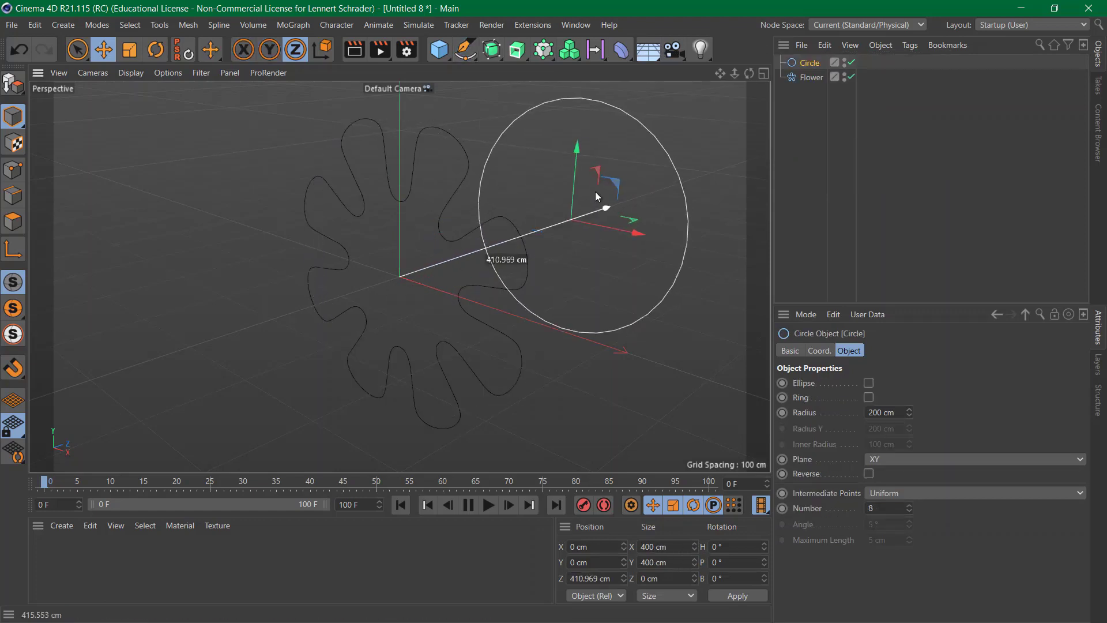
# Put the circle and flower splines inside a Loft object and raise its Mesh Subdivision U to 362
pyautogui.moveTo(517, 50); pyautogui.dragTo(572, 120)
pyautogui.moveTo(809, 82); pyautogui.dragTo(805, 69)
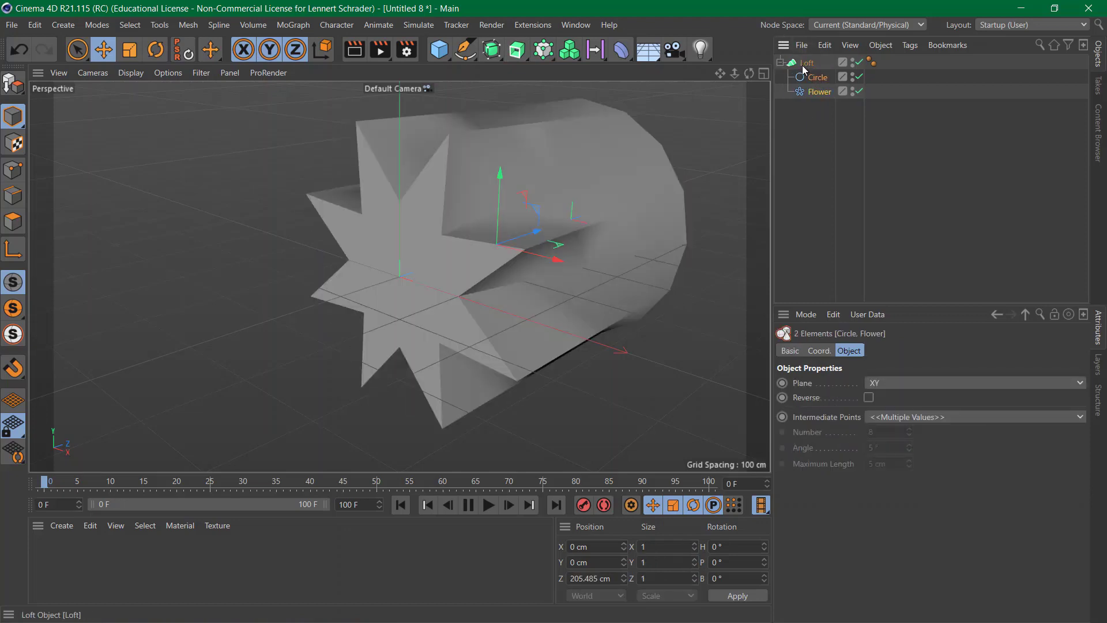
pyautogui.click(807, 62)
pyautogui.moveTo(919, 381); pyautogui.dragTo(919, 248)
pyautogui.click(865, 244)
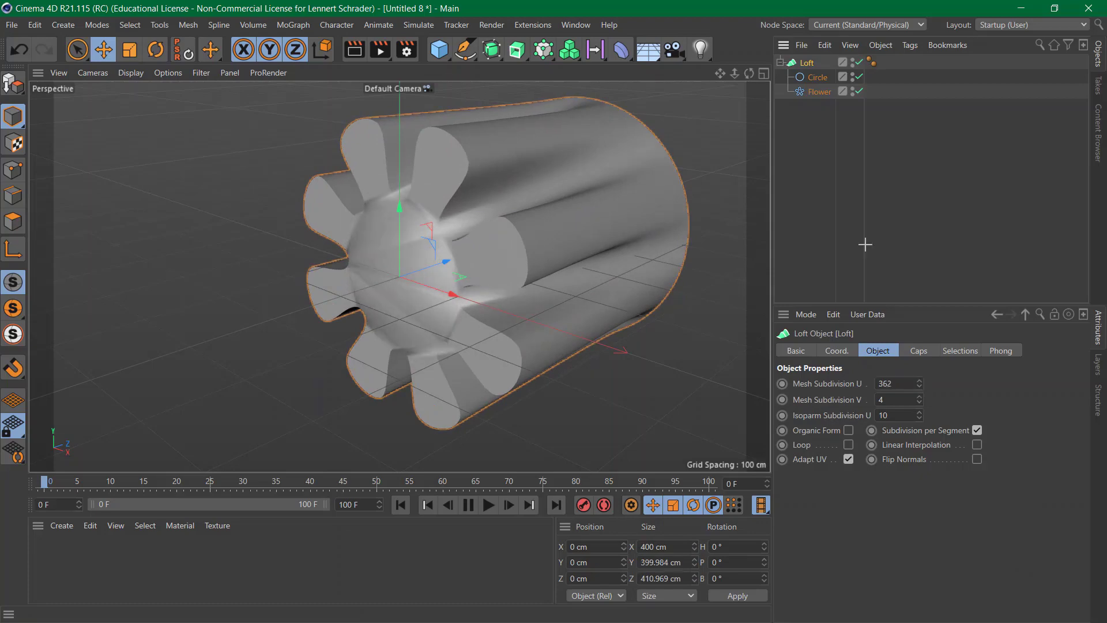
# Display the viewport shading with mesh lines and examine the loft's subdivision from the side
pyautogui.keyDown('alt'); pyautogui.moveTo(451, 200); pyautogui.dragTo(702, 262); pyautogui.keyUp('alt')
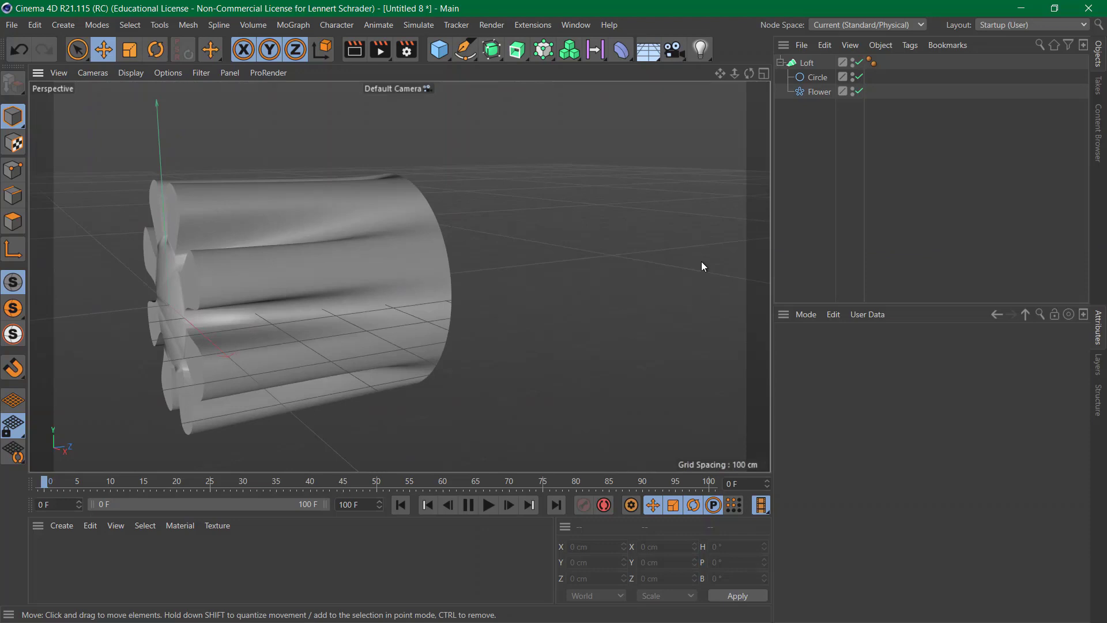
pyautogui.click(144, 73)
pyautogui.click(159, 111)
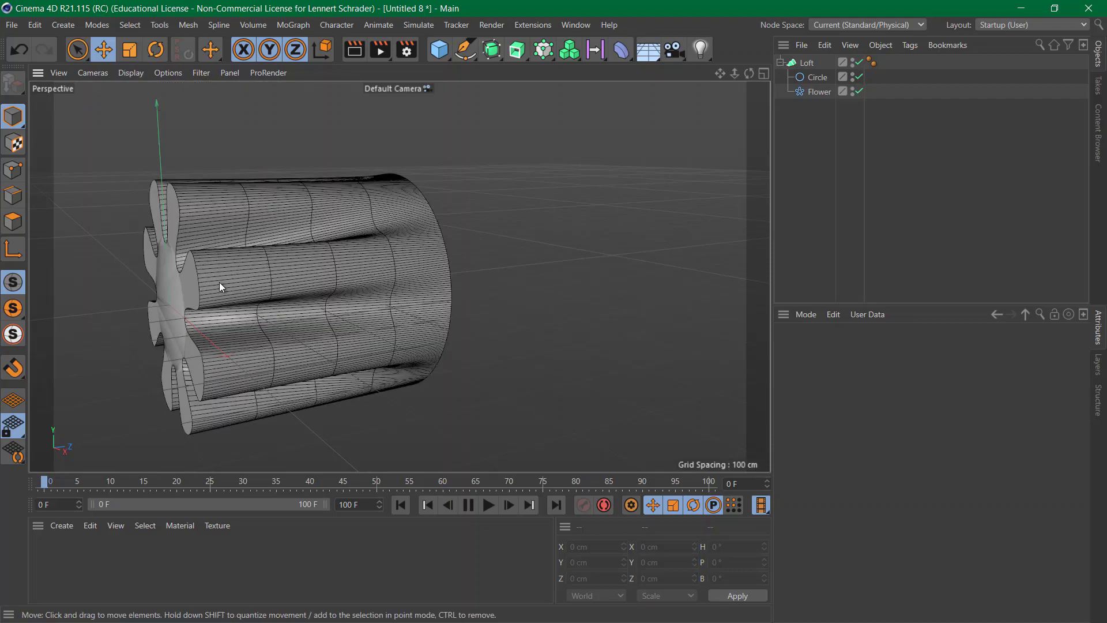
pyautogui.keyDown('alt'); pyautogui.moveTo(219, 282); pyautogui.dragTo(287, 270, button='right'); pyautogui.keyUp('alt')
pyautogui.keyDown('alt'); pyautogui.moveTo(288, 269); pyautogui.dragTo(305, 304); pyautogui.keyUp('alt')
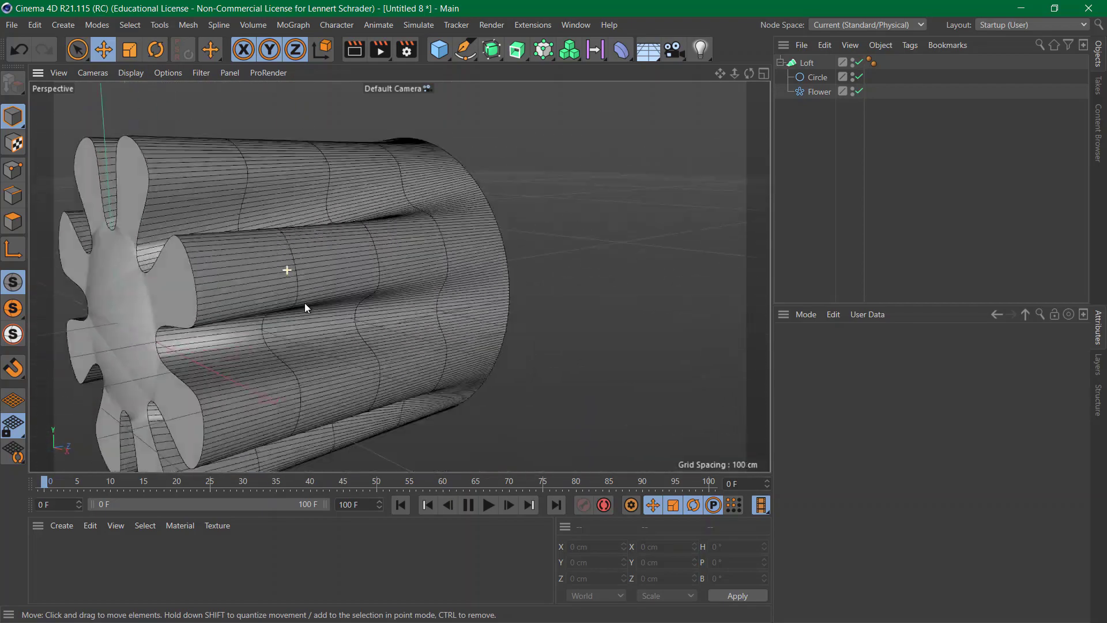
# Duplicate the flower spline above the circle inside the Loft and move the copy to about 808 cm along Z
pyautogui.click(807, 63)
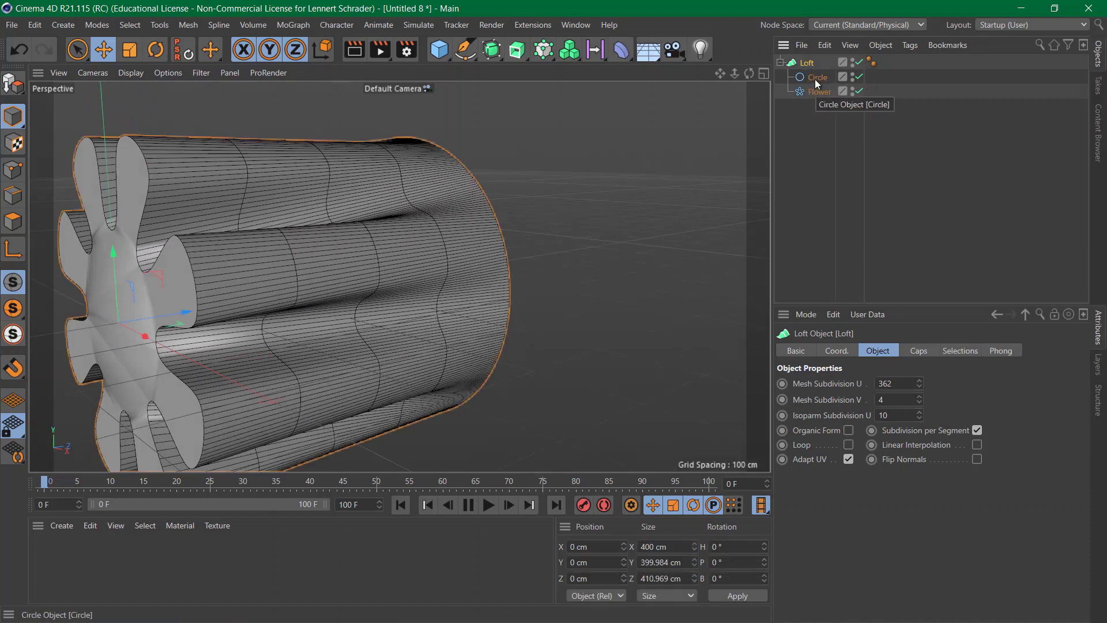
pyautogui.click(815, 78)
pyautogui.click(816, 95)
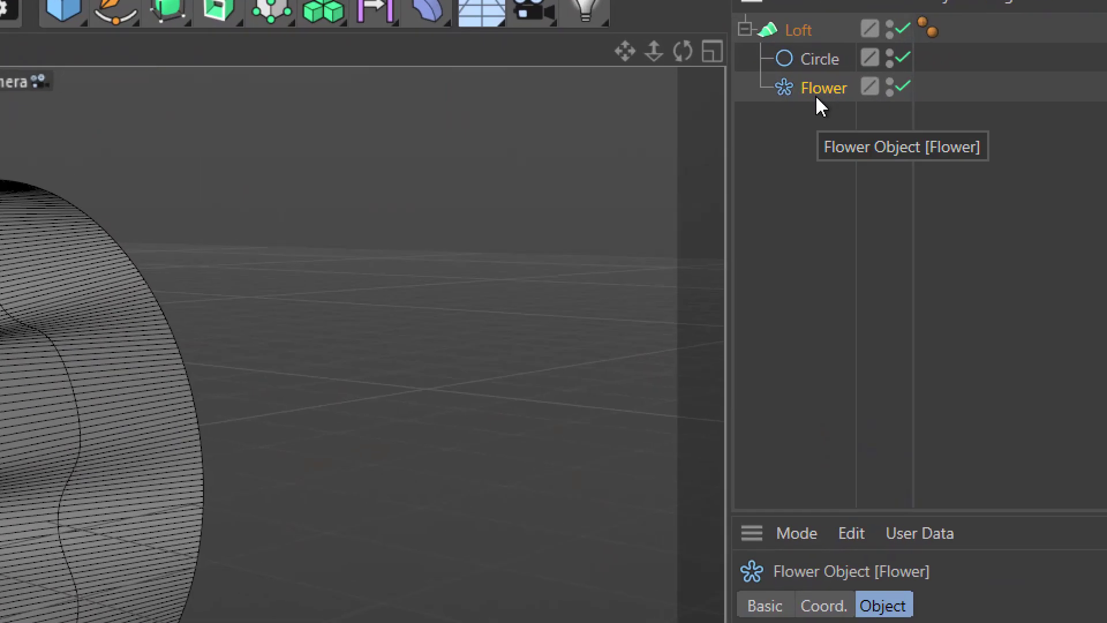
pyautogui.keyDown('ctrl'); pyautogui.moveTo(818, 99); pyautogui.dragTo(815, 55); pyautogui.keyUp('ctrl')
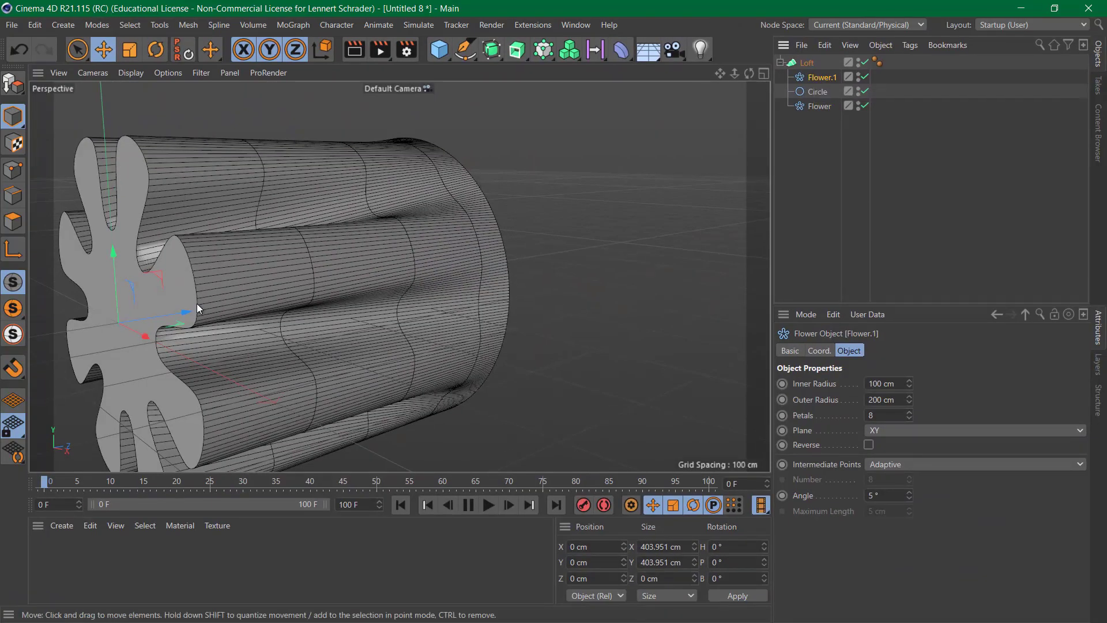
pyautogui.moveTo(184, 313); pyautogui.dragTo(459, 230)
# Rotate the duplicated flower spline to a bank angle of about 56° so the loft twists
pyautogui.press('r')
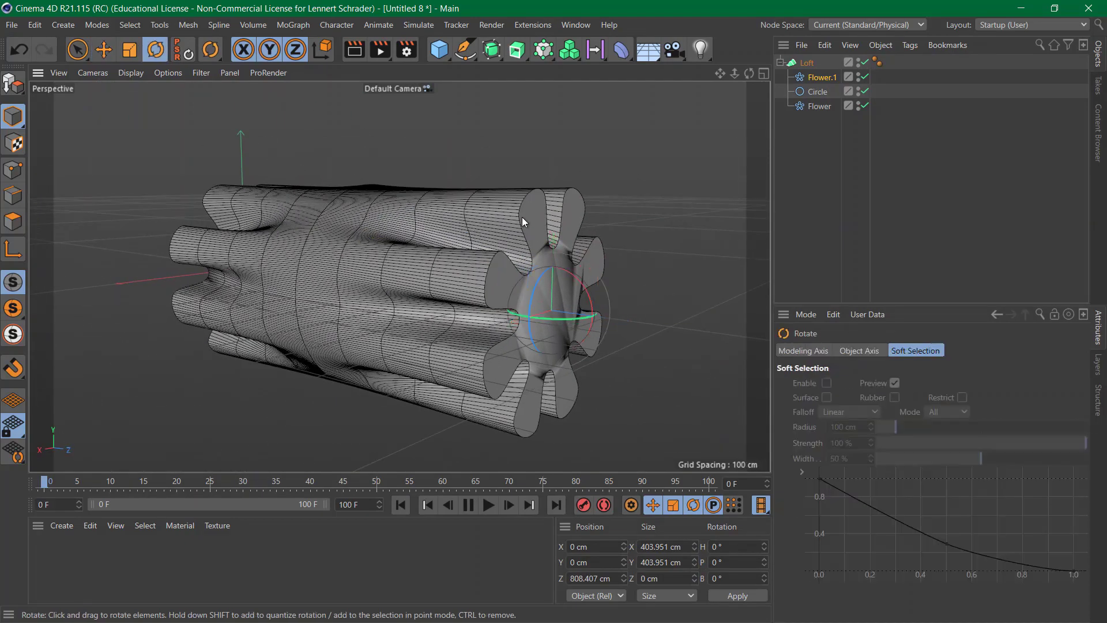
pyautogui.moveTo(539, 337); pyautogui.dragTo(563, 316)
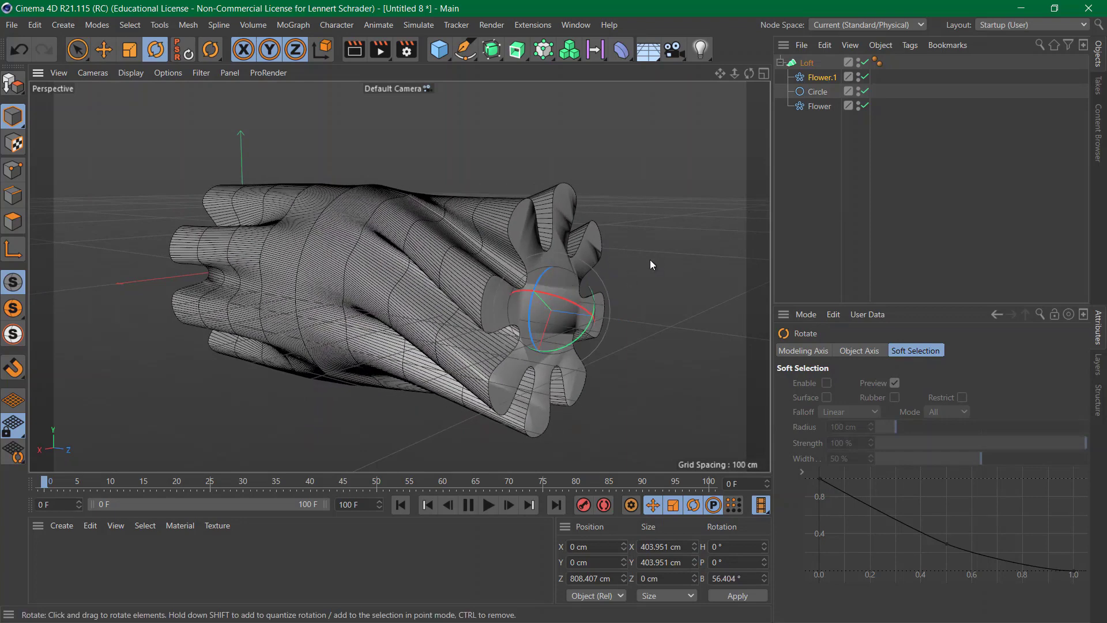
pyautogui.press('e')
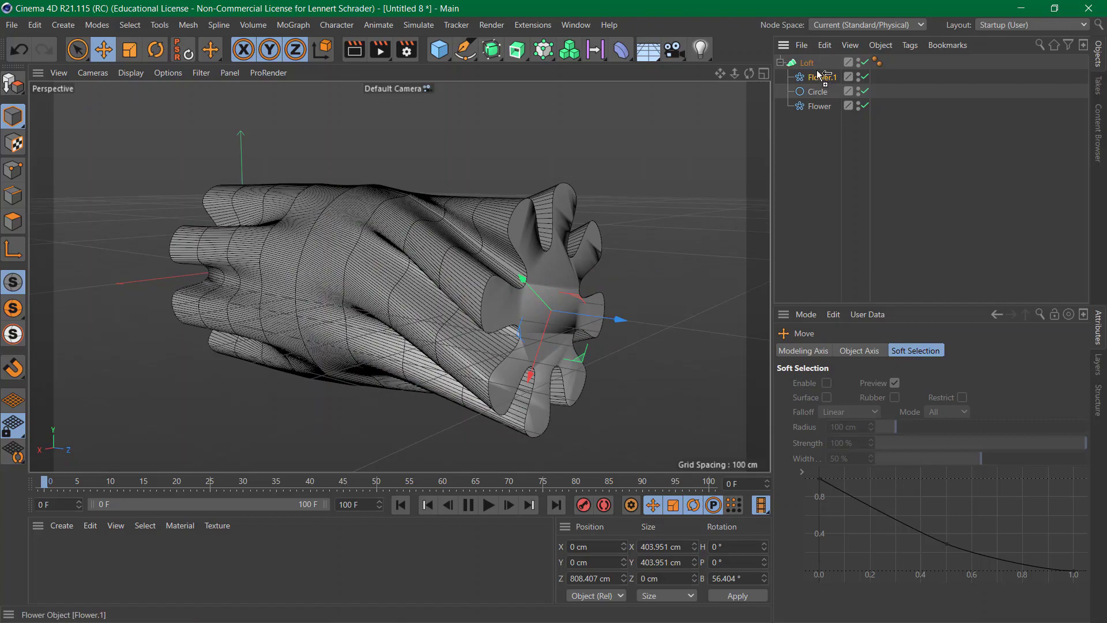
# Copy the rotated flower spline, place the copy at about X -59, Y 108, Z 1088 cm, and tilt it to bend the loft's end
pyautogui.hotkey('ctrl', 'c')
pyautogui.hotkey('ctrl', 'v')
pyautogui.moveTo(639, 308); pyautogui.dragTo(709, 277)
pyautogui.press('r')
pyautogui.keyDown('alt'); pyautogui.moveTo(681, 272); pyautogui.dragTo(605, 273, button='right'); pyautogui.keyUp('alt')
pyautogui.keyDown('alt'); pyautogui.moveTo(605, 273); pyautogui.dragTo(564, 287, button='middle'); pyautogui.keyUp('alt')
pyautogui.press('e')
pyautogui.moveTo(687, 265); pyautogui.dragTo(721, 214)
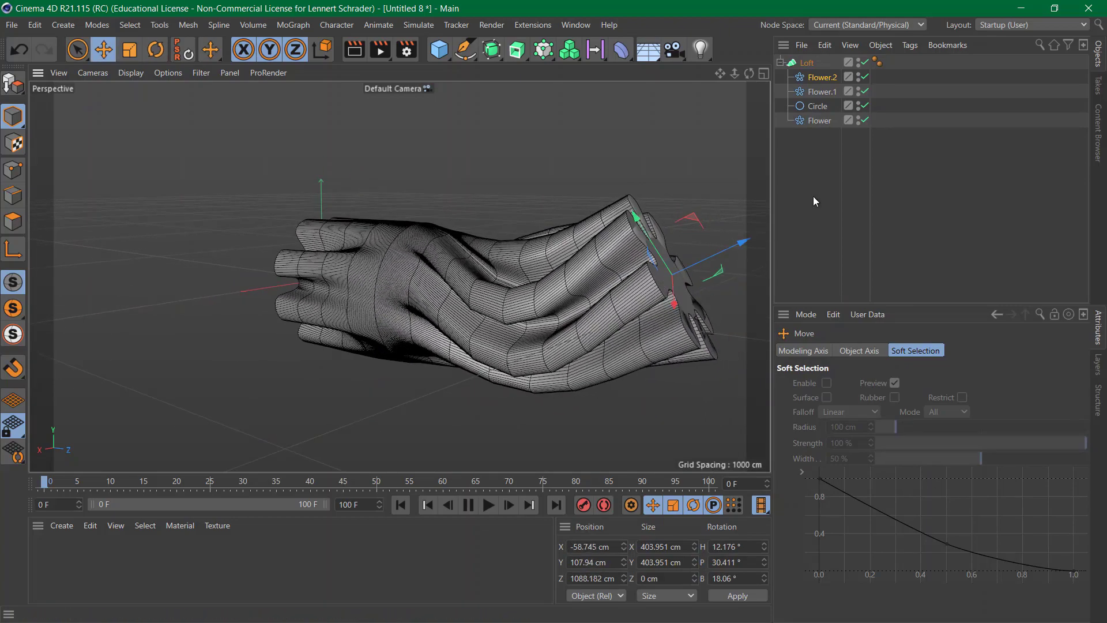
pyautogui.click(813, 197)
# Disable the Loft to inspect its profile splines alone, and delete it together with all its splines
pyautogui.keyDown('alt'); pyautogui.moveTo(497, 246); pyautogui.dragTo(553, 239); pyautogui.keyUp('alt')
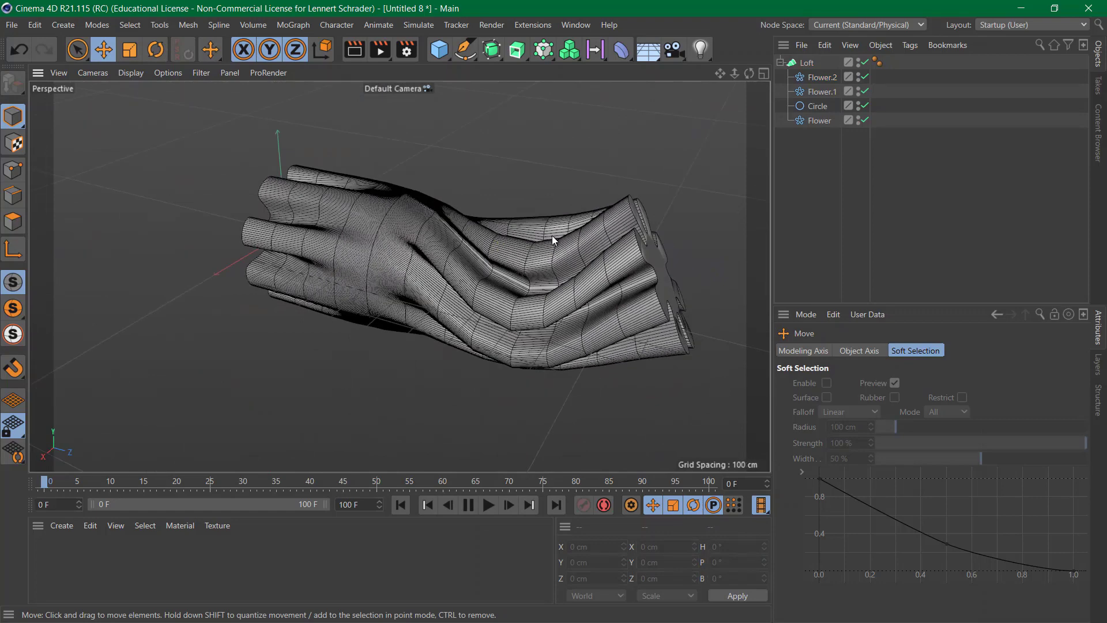
pyautogui.click(864, 62)
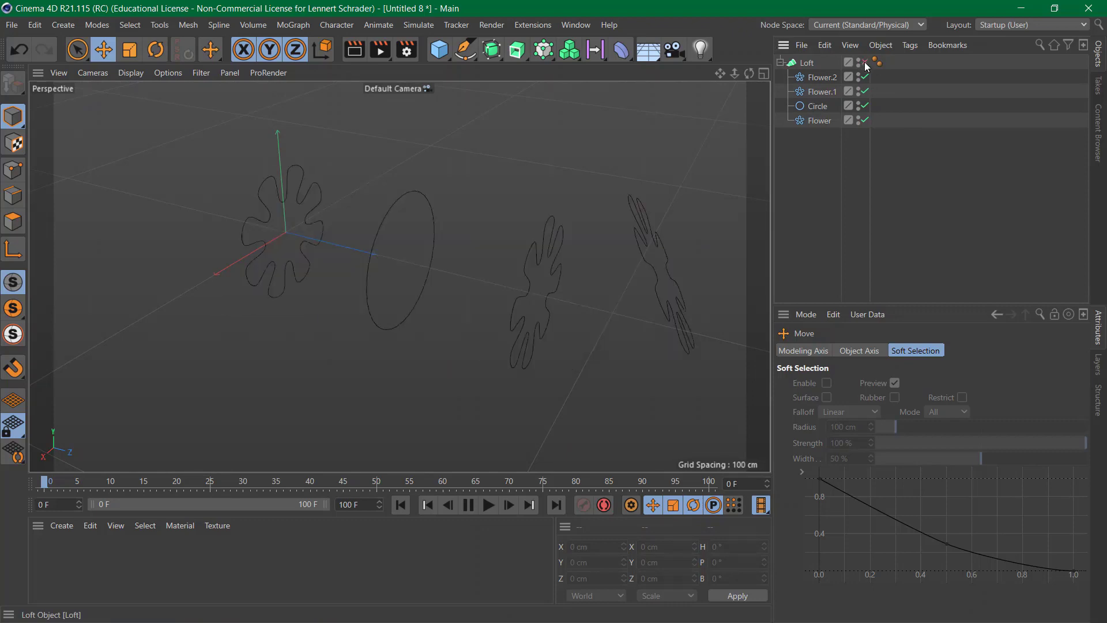
pyautogui.keyDown('alt'); pyautogui.moveTo(496, 282); pyautogui.dragTo(532, 212); pyautogui.keyUp('alt')
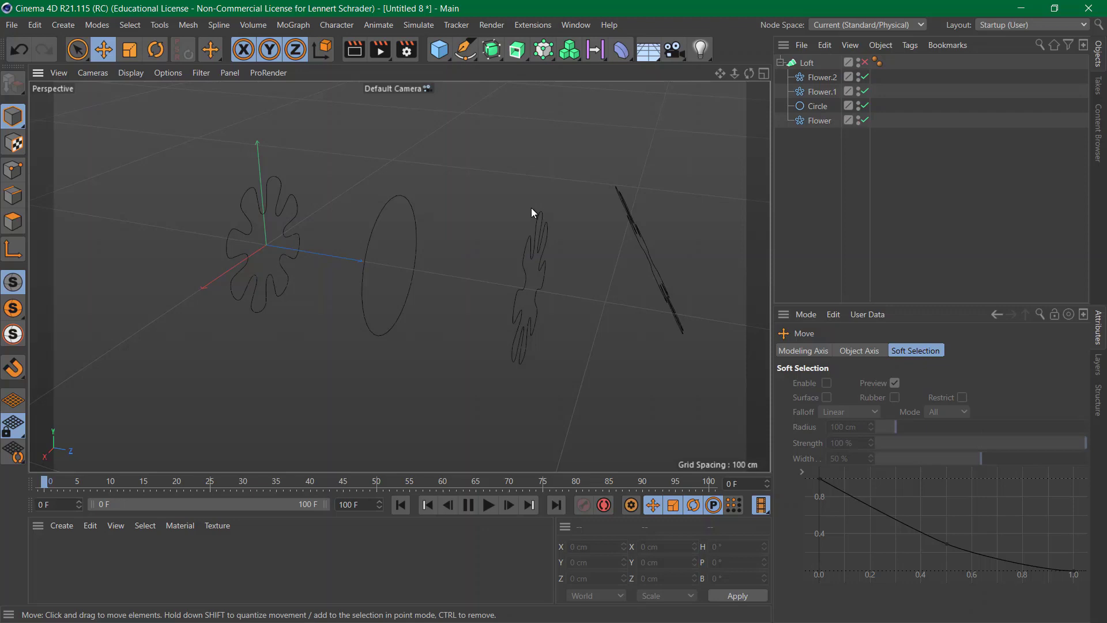
pyautogui.click(806, 62)
pyautogui.press('Delete')
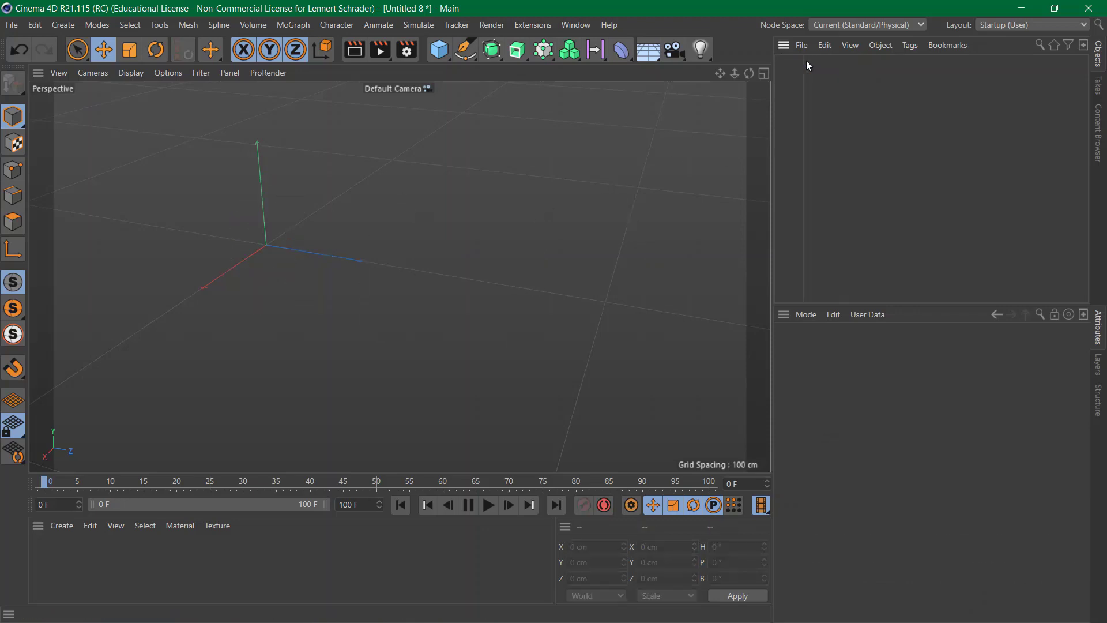
# Add an n-Side spline with 8 sides lying in the XZ plane
pyautogui.click(465, 49)
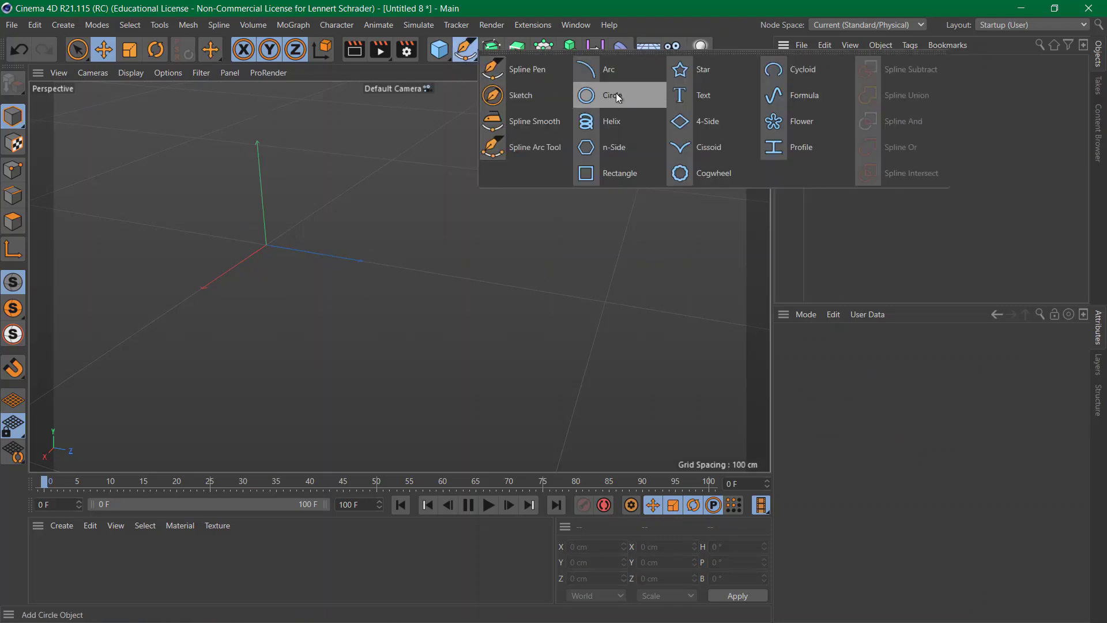
pyautogui.click(654, 150)
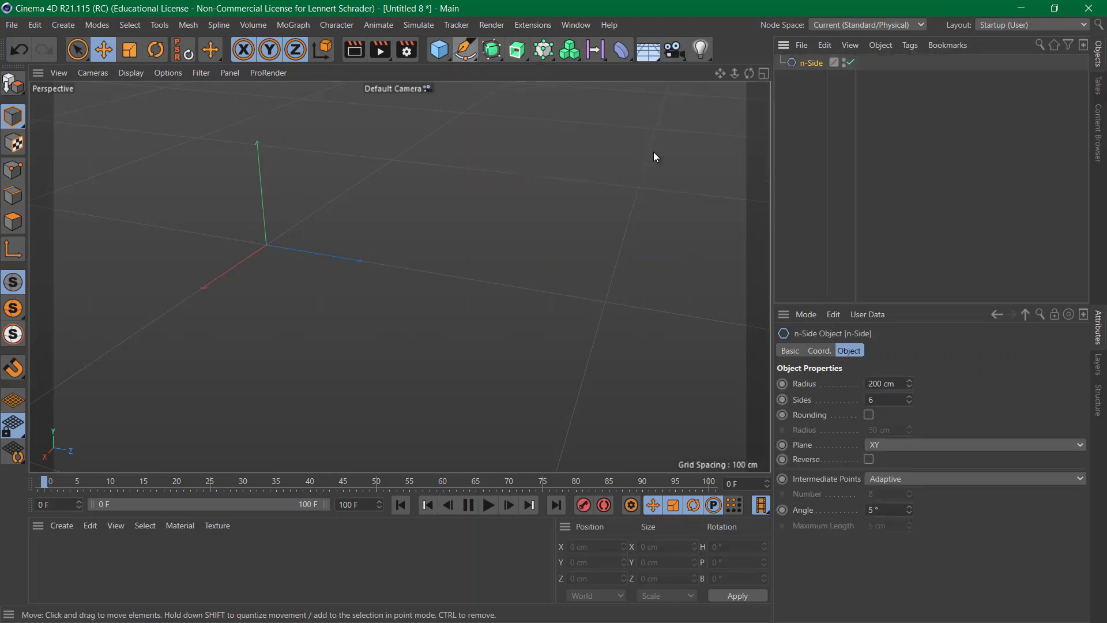
pyautogui.click(886, 400)
pyautogui.write('8')
pyautogui.press('Return')
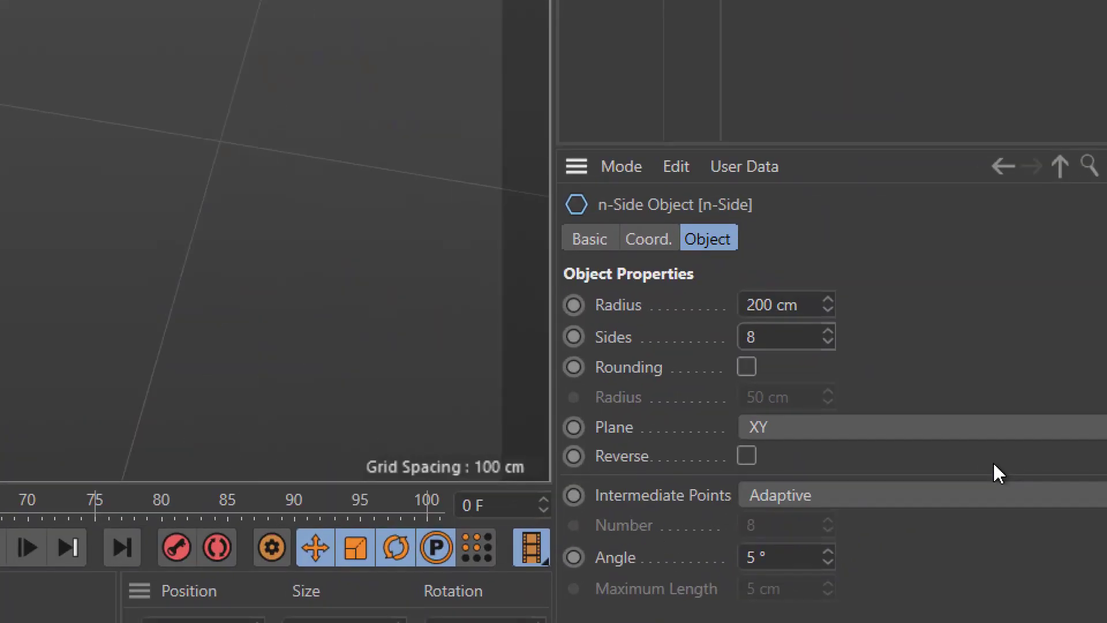
pyautogui.click(934, 444)
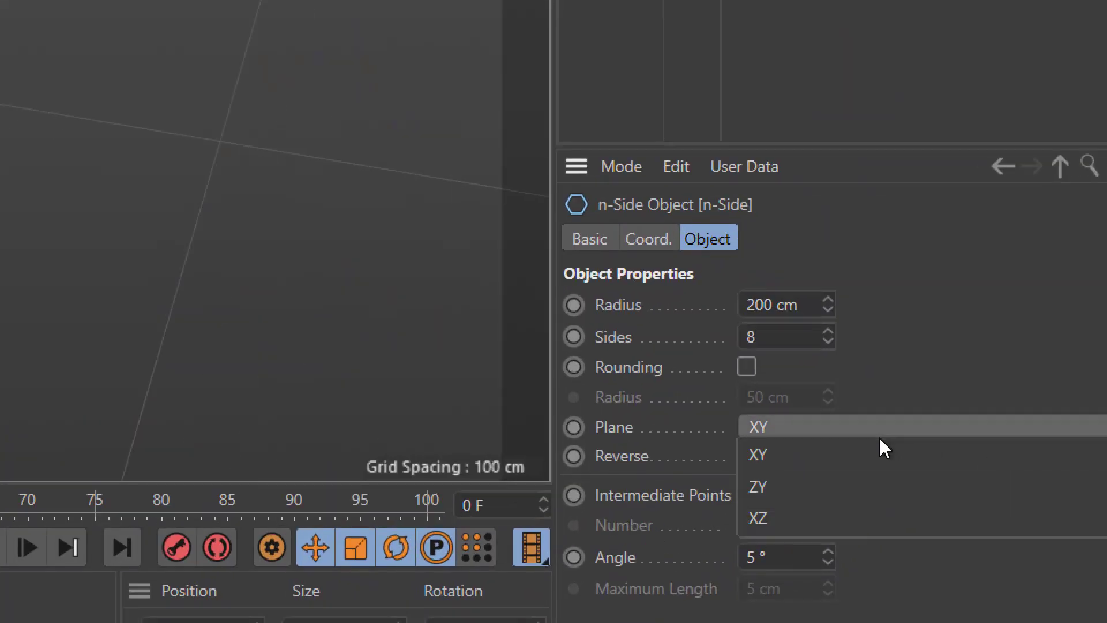
pyautogui.click(859, 519)
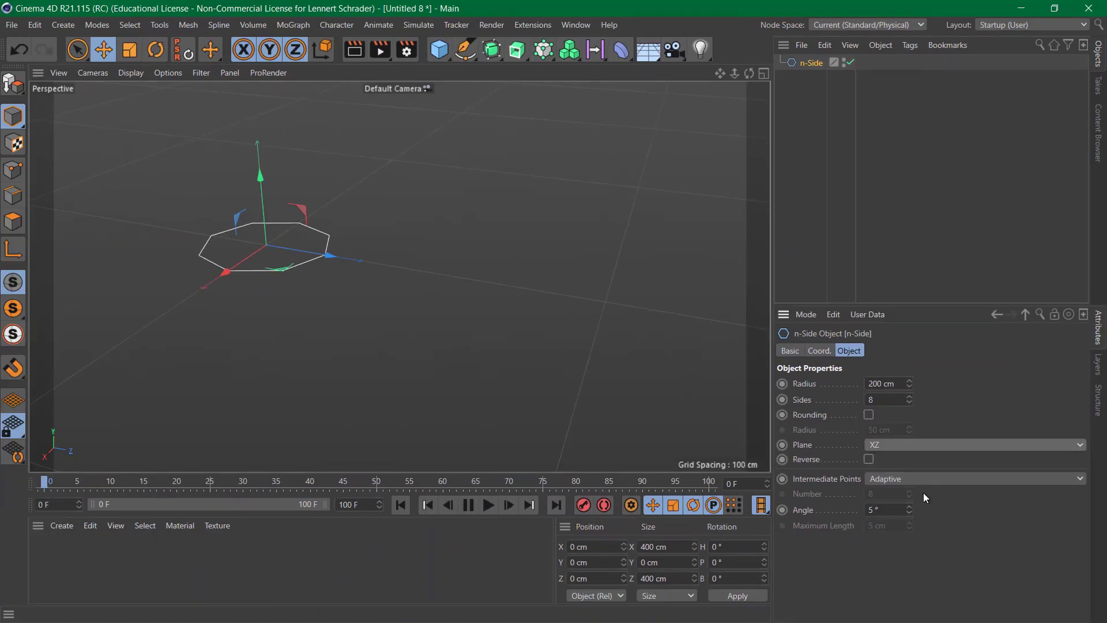
# Duplicate the octagon spline upward twice, with the topmost copy at a Y position of about 311 cm
pyautogui.keyDown('alt'); pyautogui.moveTo(271, 252); pyautogui.dragTo(377, 267, button='middle'); pyautogui.keyUp('alt')
pyautogui.keyDown('alt'); pyautogui.moveTo(388, 251); pyautogui.dragTo(437, 247, button='right'); pyautogui.keyUp('alt')
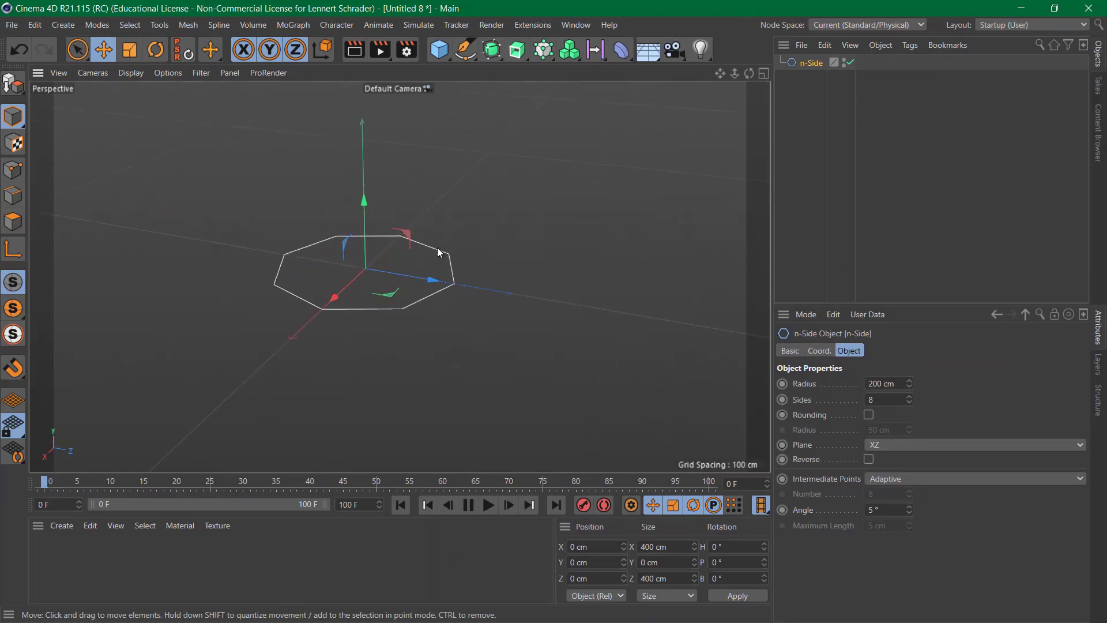
pyautogui.keyDown('ctrl'); pyautogui.moveTo(363, 200); pyautogui.dragTo(362, 82); pyautogui.keyUp('ctrl')
pyautogui.hotkey('ctrl', 'z')
pyautogui.keyDown('ctrl'); pyautogui.moveTo(363, 168); pyautogui.dragTo(363, 165); pyautogui.keyUp('ctrl')
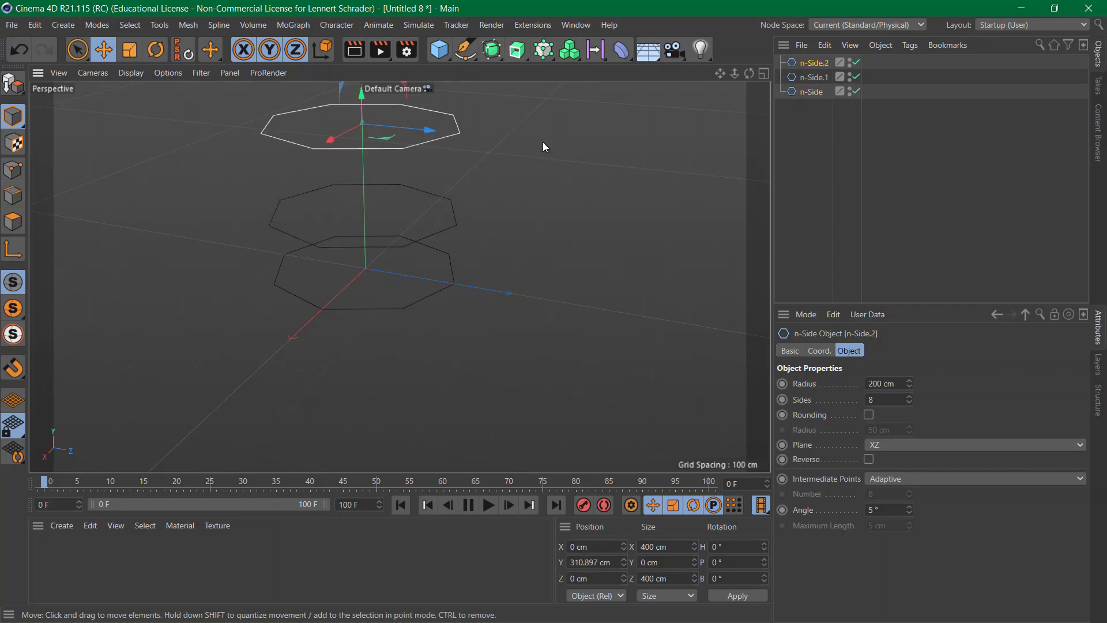
# Add a circle spline and set its plane to XZ
pyautogui.keyDown('alt'); pyautogui.moveTo(542, 142); pyautogui.dragTo(615, 256, button='middle'); pyautogui.keyUp('alt')
pyautogui.moveTo(449, 49); pyautogui.dragTo(362, 104)
pyautogui.moveTo(465, 48); pyautogui.dragTo(620, 92)
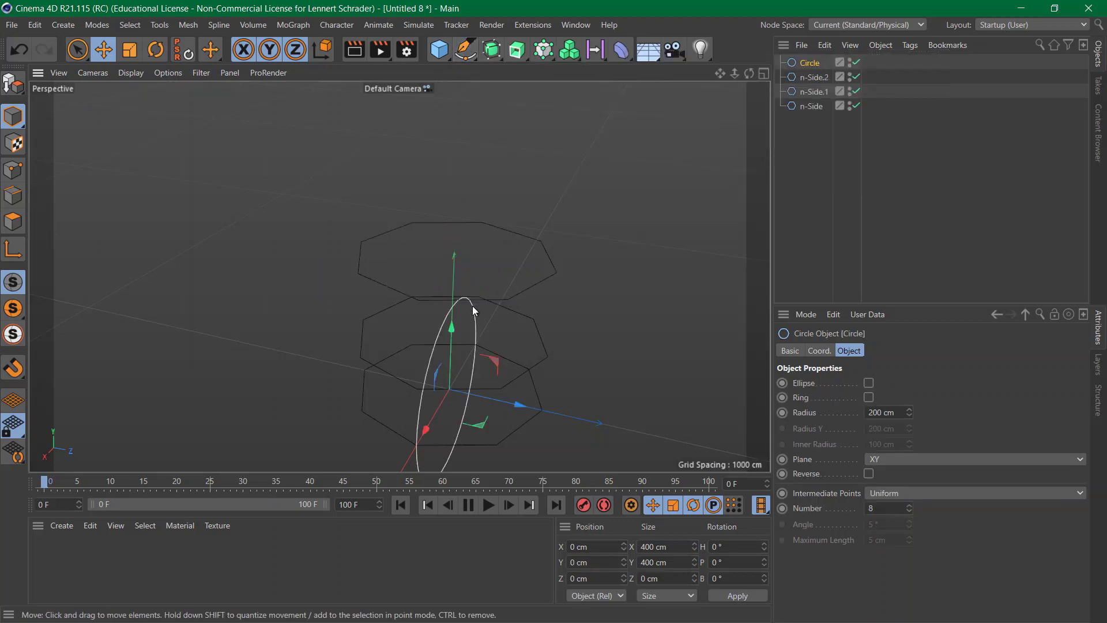
pyautogui.click(891, 465)
pyautogui.click(888, 506)
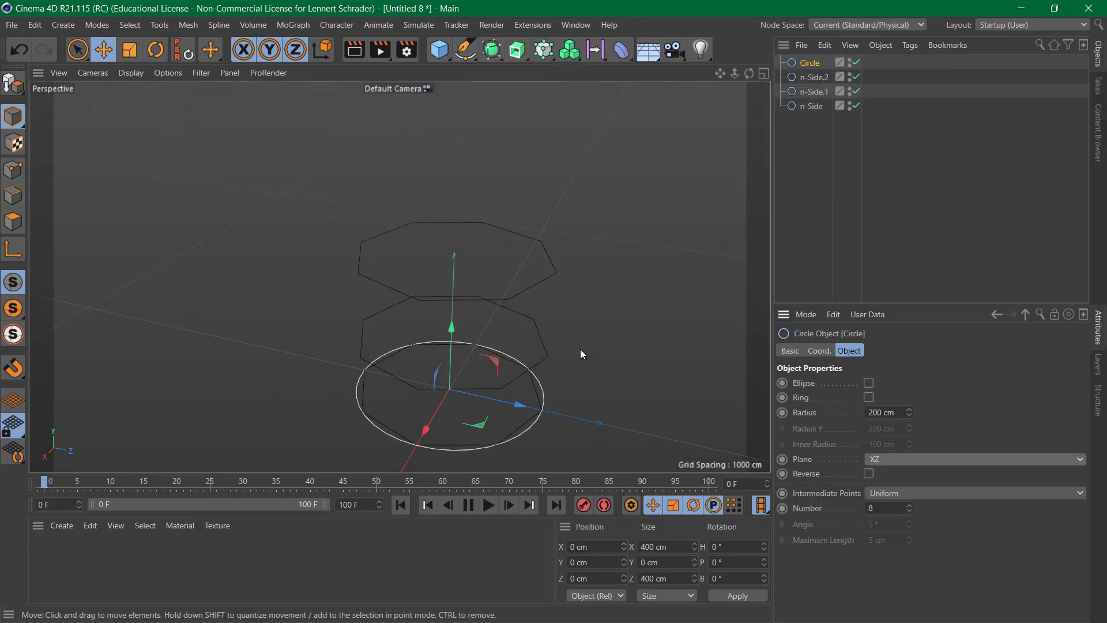
# Raise the circle above the octagons and duplicate it upward twice, with the topmost copy at about Y 582 cm
pyautogui.moveTo(451, 333); pyautogui.dragTo(464, 44)
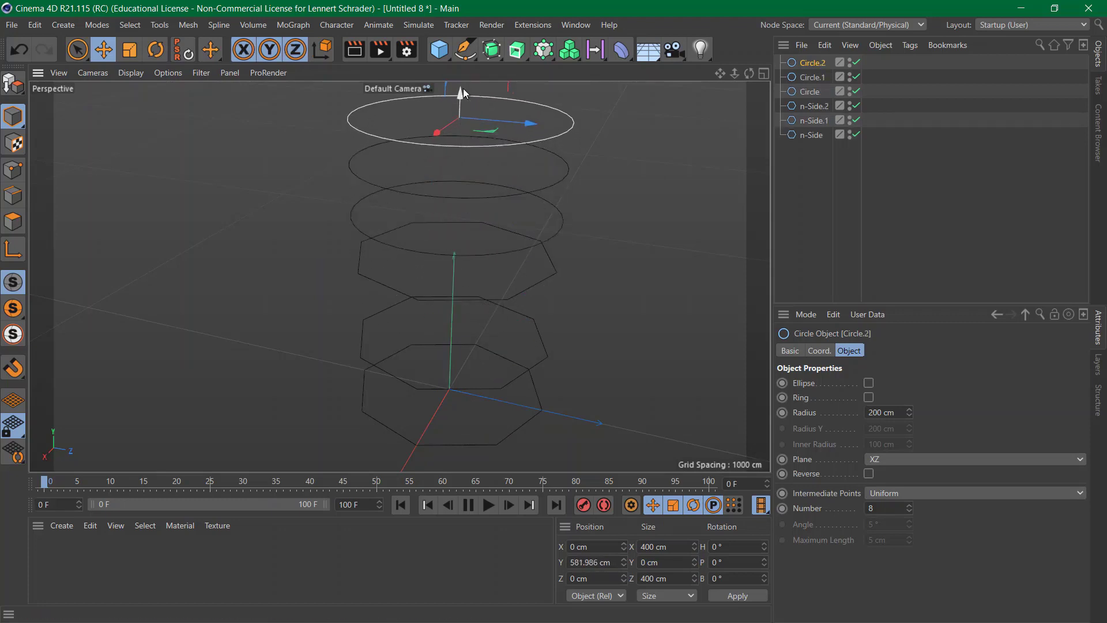
pyautogui.scroll(-3, 494, 171)
pyautogui.keyDown('alt'); pyautogui.moveTo(448, 195); pyautogui.dragTo(483, 164); pyautogui.keyUp('alt')
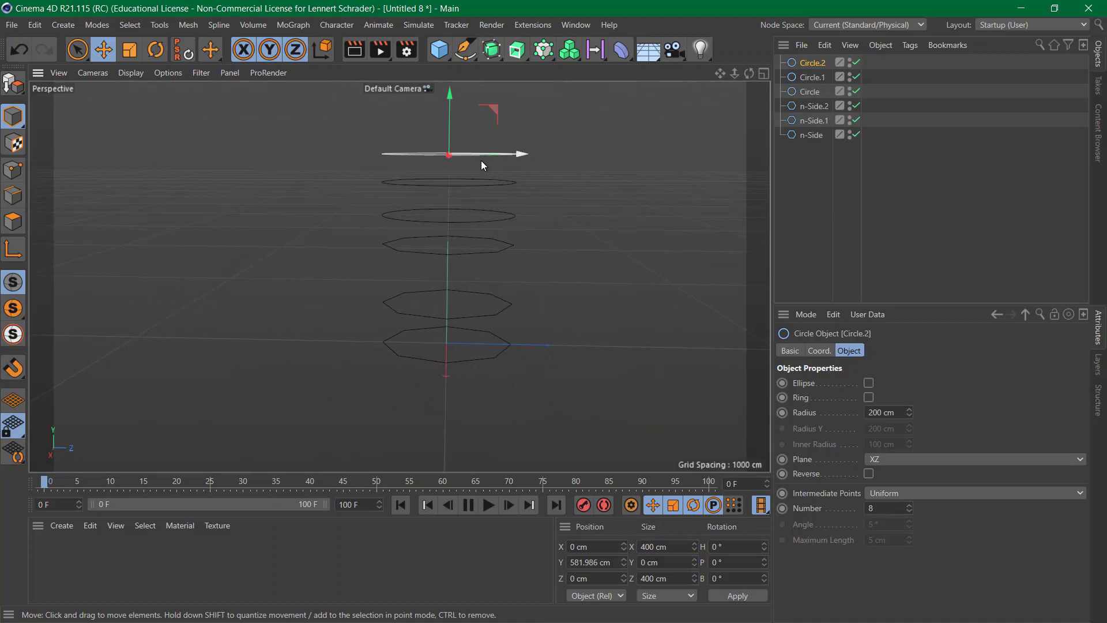
# Create a Loft object and place all three circle and three octagon splines inside it
pyautogui.click(517, 49)
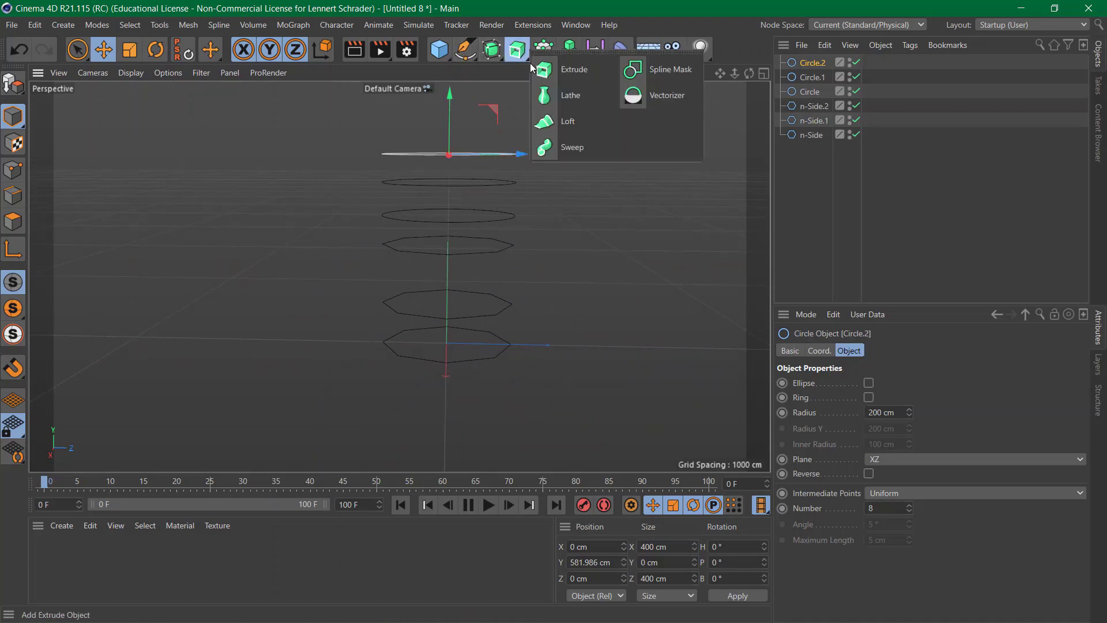
pyautogui.click(587, 120)
pyautogui.moveTo(820, 178); pyautogui.dragTo(812, 64)
pyautogui.click(904, 93)
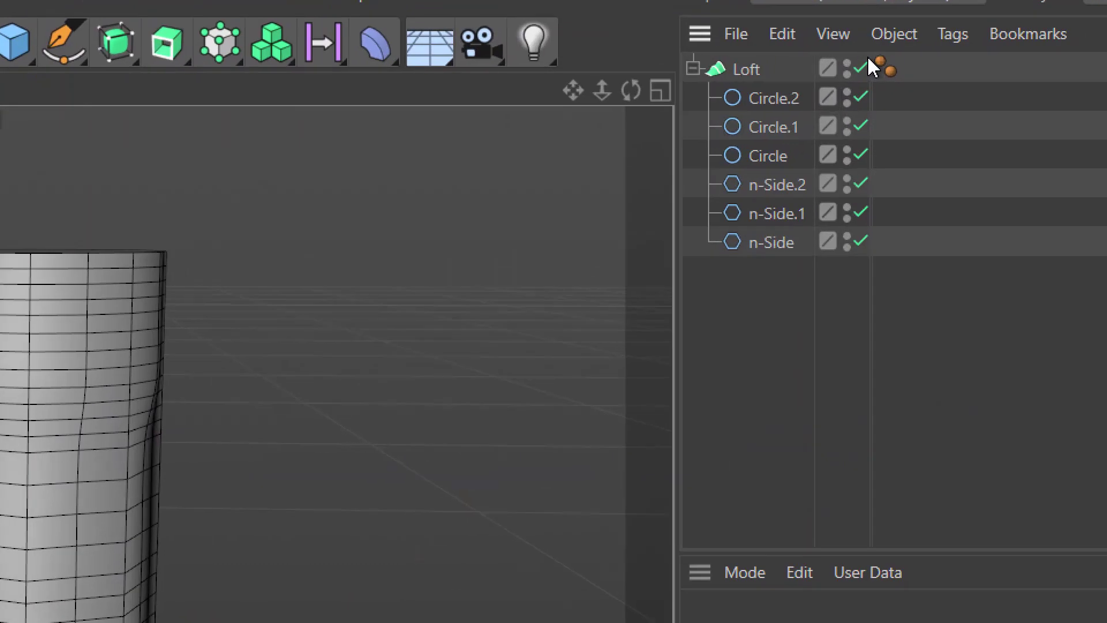
# Try moving the top octagon between the two upper circles in the Loft order and shifting it to about Z 168 cm, and undo both changes
pyautogui.click(745, 110)
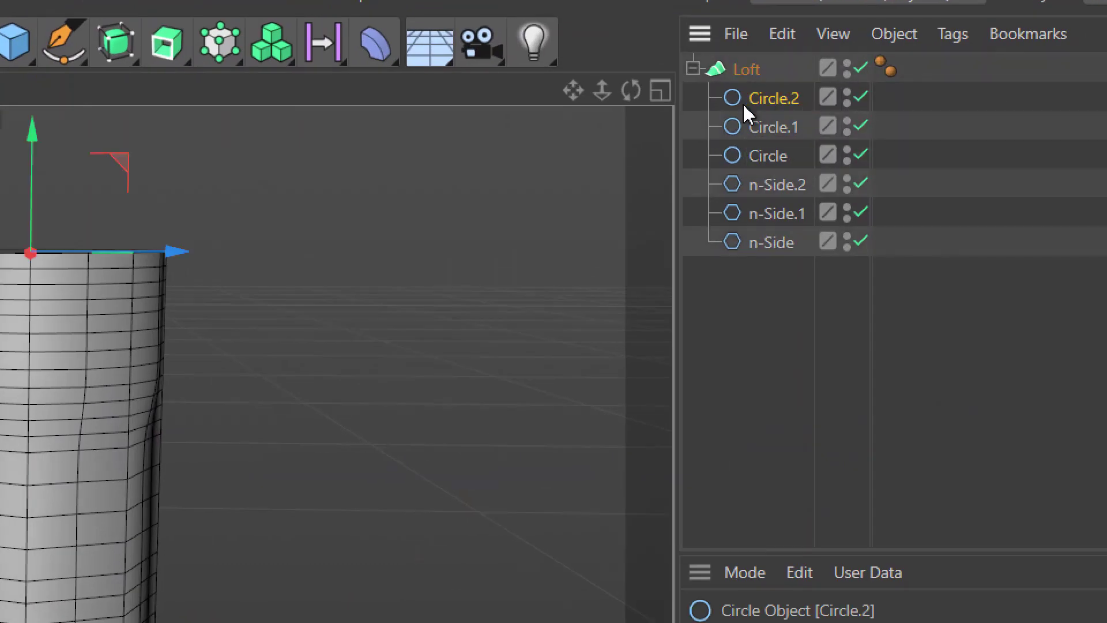
pyautogui.click(752, 127)
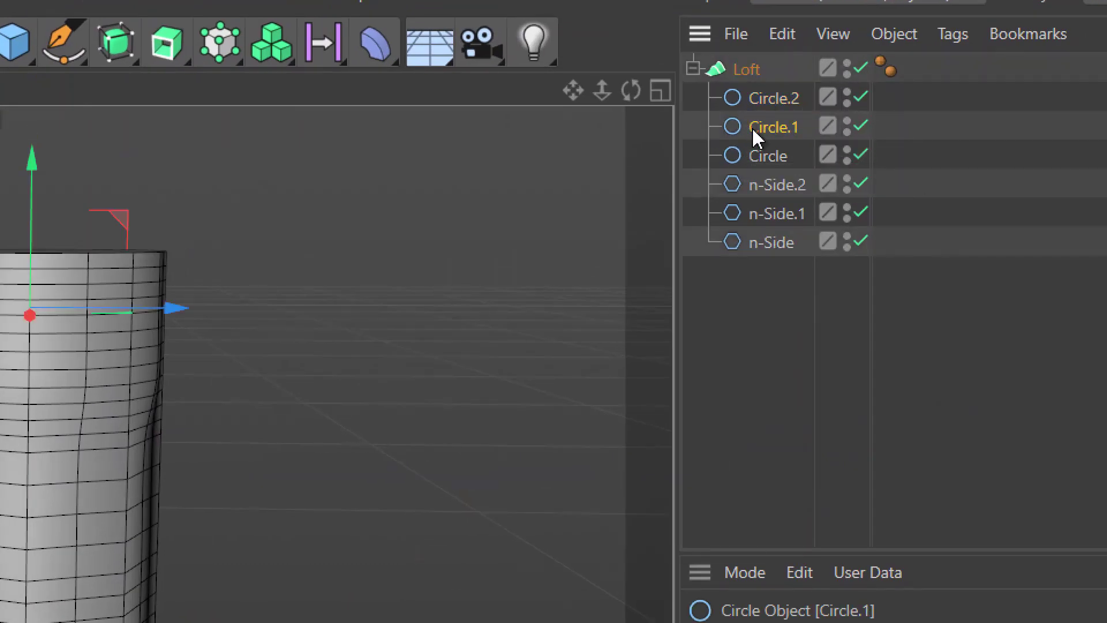
pyautogui.click(764, 160)
pyautogui.moveTo(768, 184); pyautogui.dragTo(756, 115)
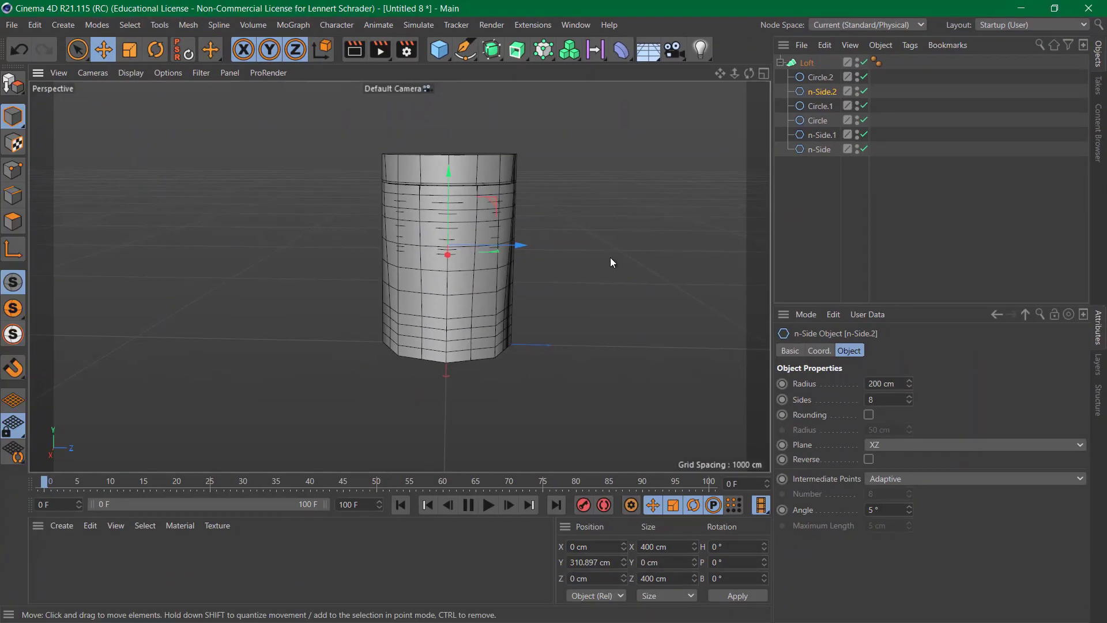
pyautogui.moveTo(524, 245); pyautogui.dragTo(581, 247)
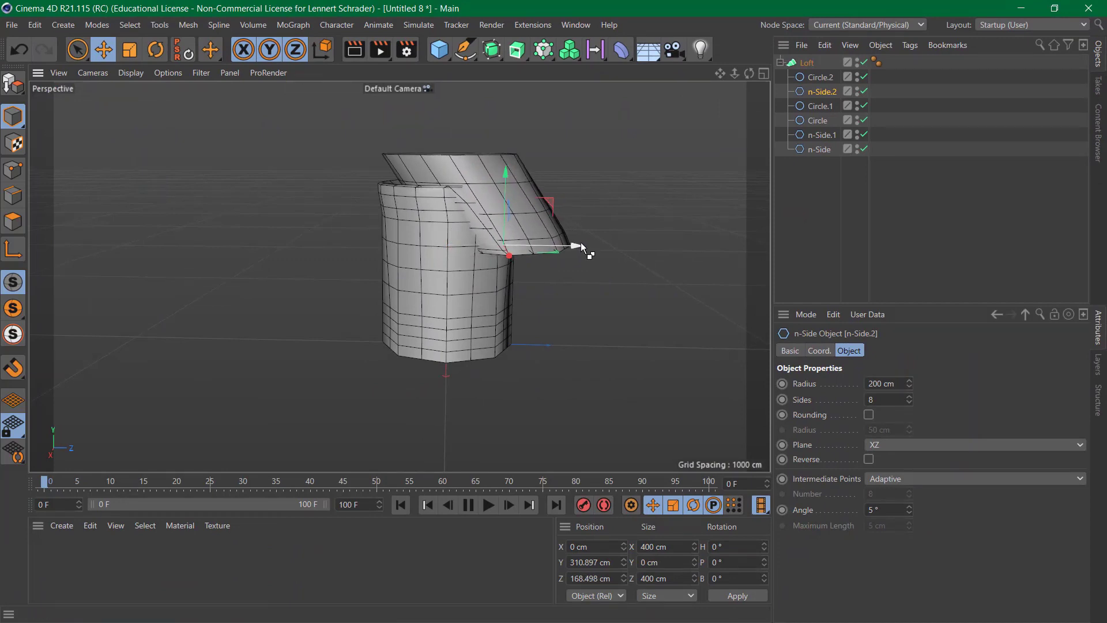
pyautogui.hotkey('ctrl', 'z')
pyautogui.hotkey('ctrl', 'z')
pyautogui.hotkey('ctrl', 'z')
# Disable the Loft temporarily, check the order of its splines from the topmost circle down to the lowest octagon, and re-enable it
pyautogui.click(864, 62)
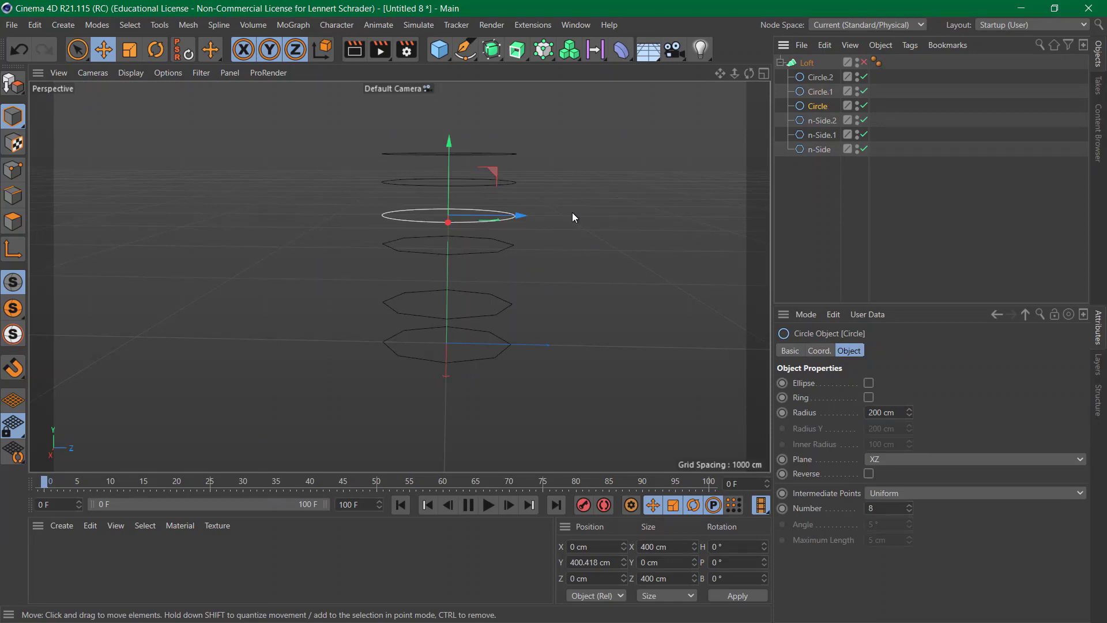
pyautogui.click(830, 77)
pyautogui.click(830, 91)
pyautogui.press('Down')
pyautogui.press('Down')
pyautogui.press('Down')
pyautogui.press('Down')
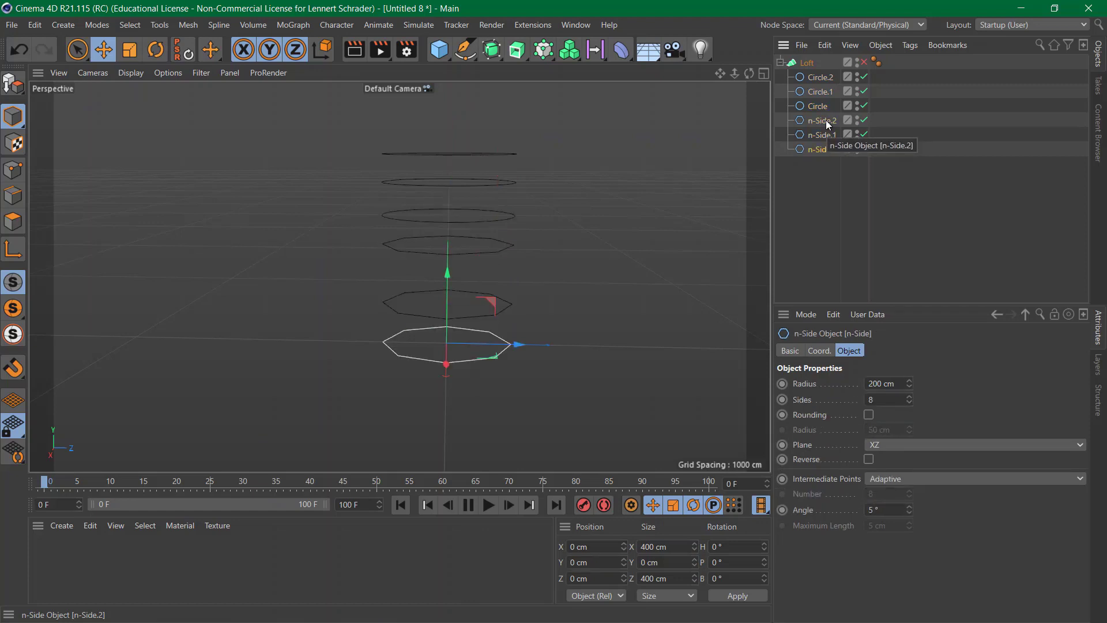
pyautogui.click(863, 62)
pyautogui.click(950, 120)
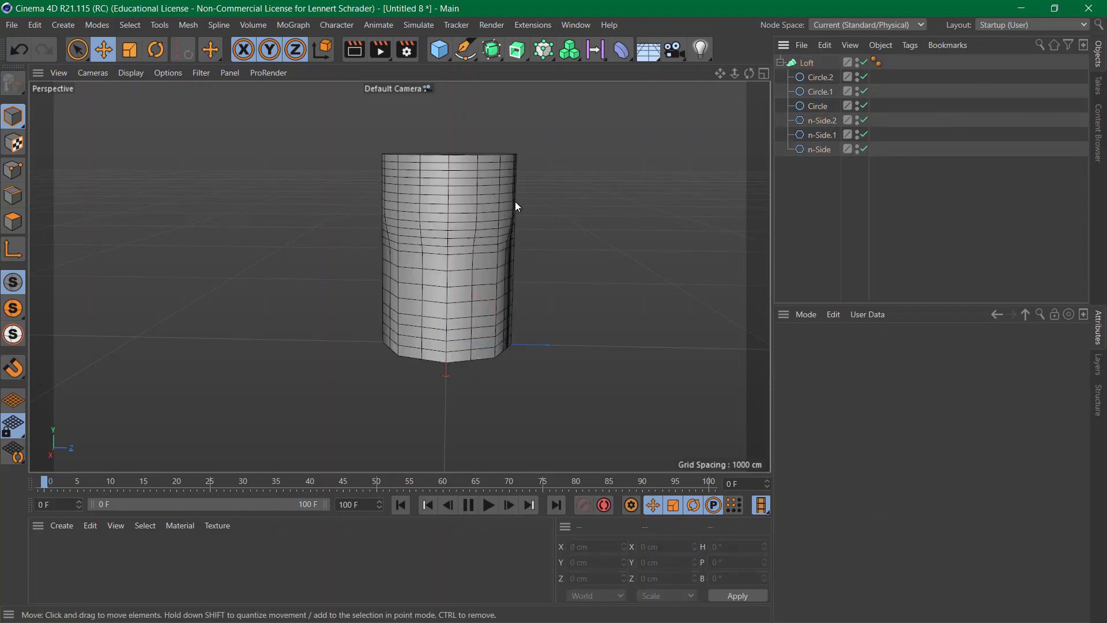
# Raise the Loft's Mesh Subdivision U to 169
pyautogui.scroll(3, 449, 287)
pyautogui.keyDown('alt'); pyautogui.moveTo(497, 290); pyautogui.dragTo(511, 328); pyautogui.keyUp('alt')
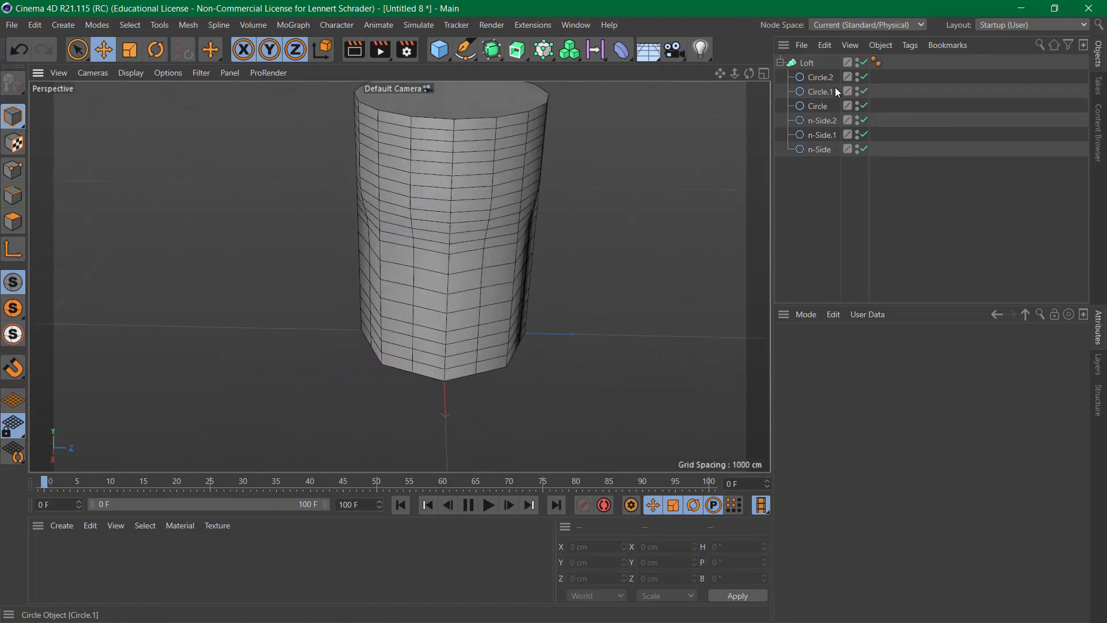
pyautogui.click(810, 63)
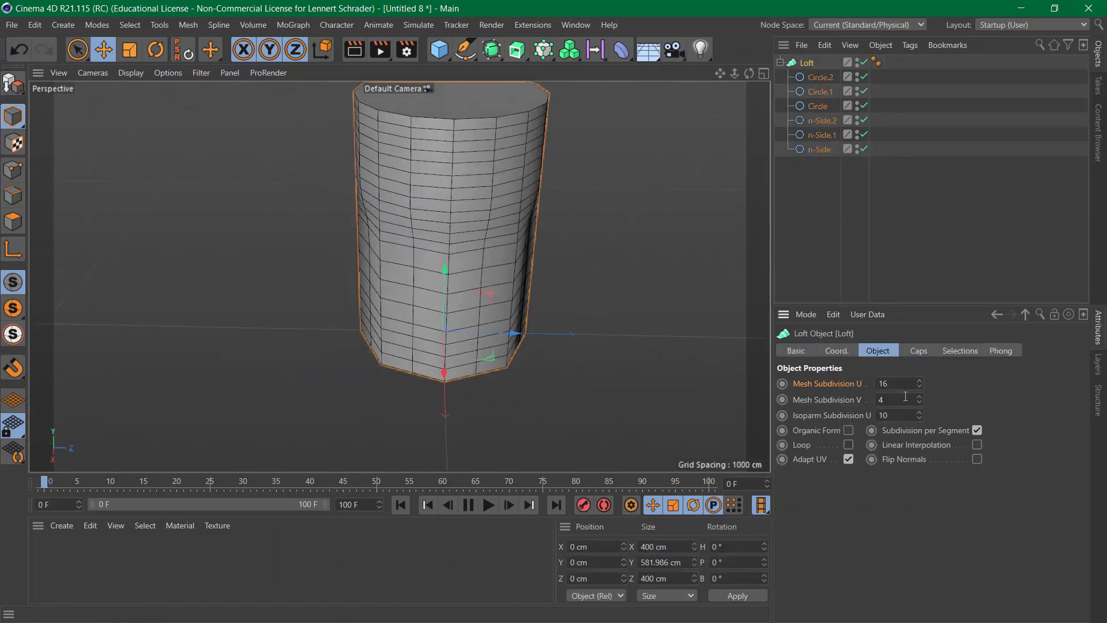
pyautogui.moveTo(921, 387); pyautogui.dragTo(921, 387)
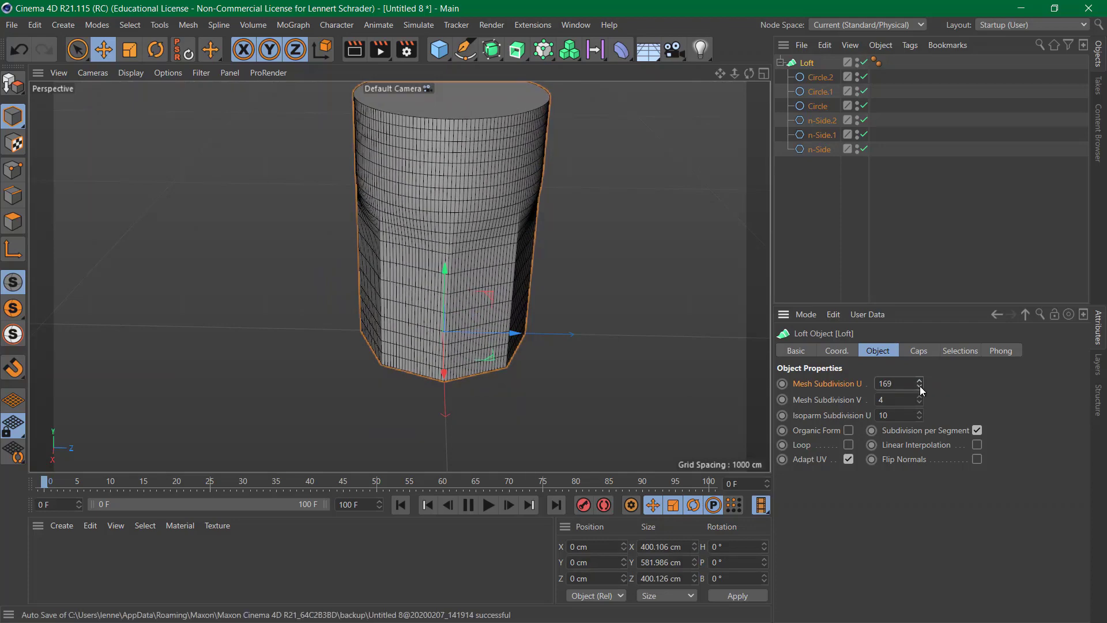
# Enable Rounding on all three octagon splines together with a rounding radius of 20 cm
pyautogui.keyDown('alt'); pyautogui.moveTo(577, 255); pyautogui.dragTo(425, 237); pyautogui.keyUp('alt')
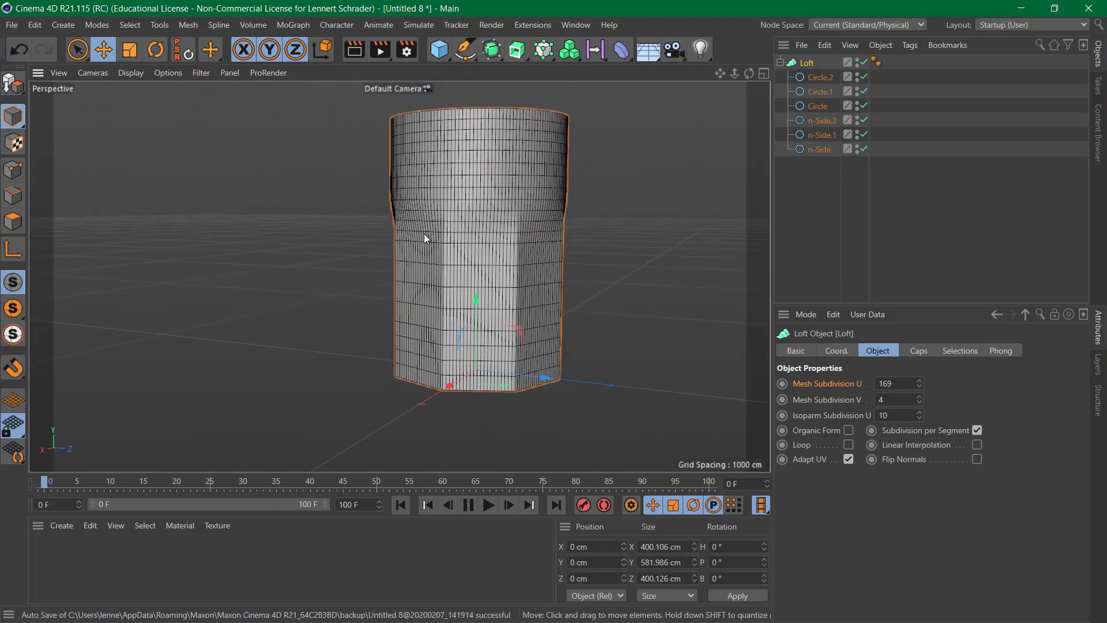
pyautogui.keyDown('alt'); pyautogui.moveTo(454, 310); pyautogui.dragTo(548, 295, button='right'); pyautogui.keyUp('alt')
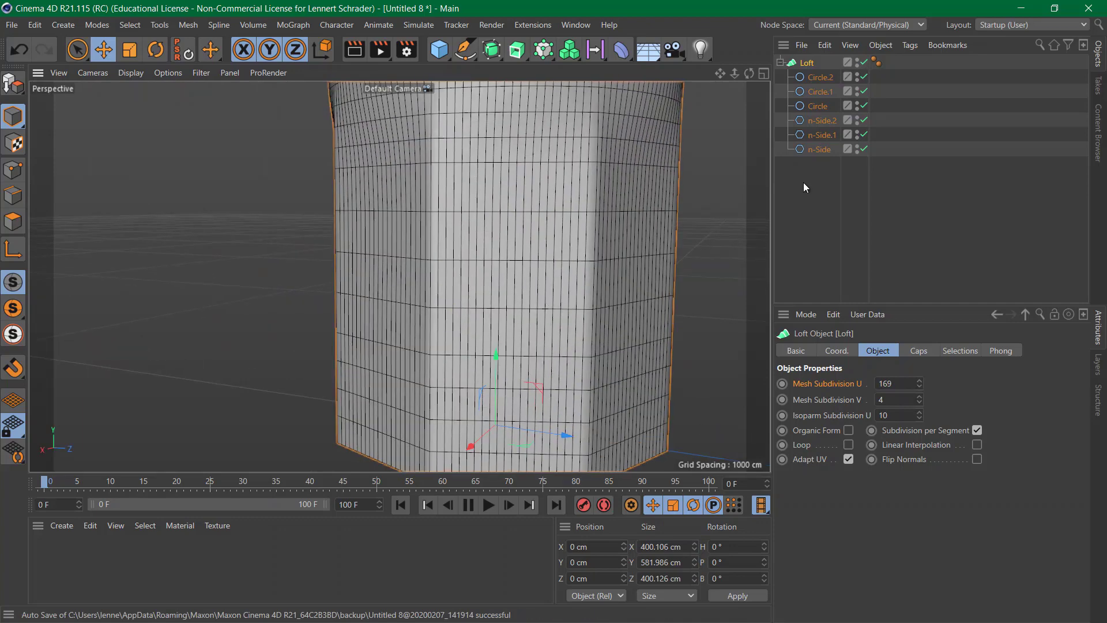
pyautogui.moveTo(804, 183); pyautogui.dragTo(832, 122)
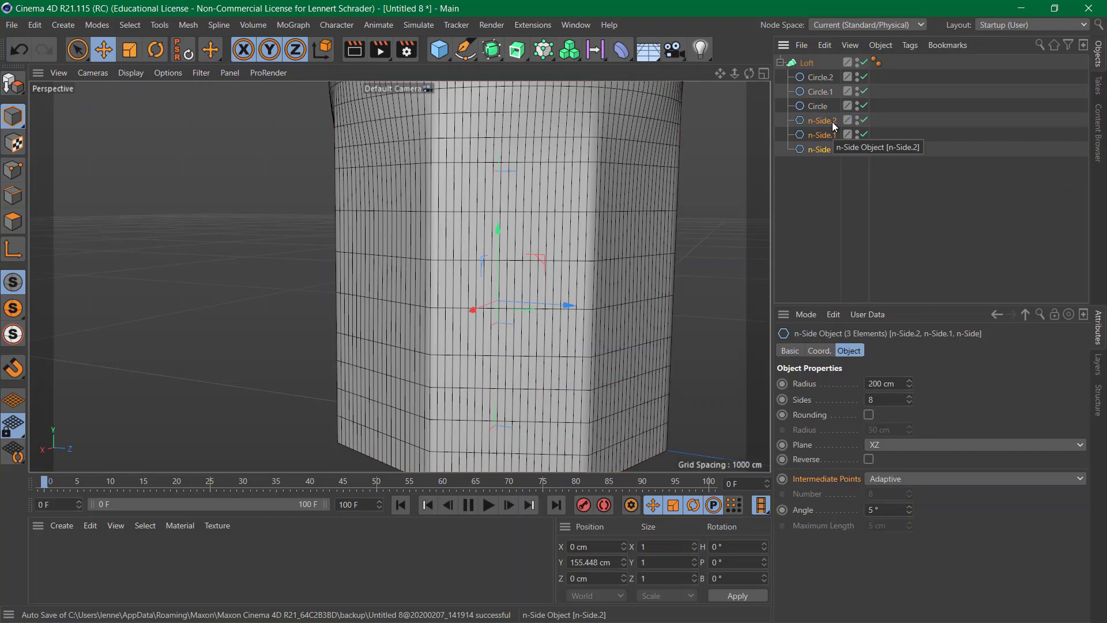
pyautogui.click(869, 414)
pyautogui.click(894, 430)
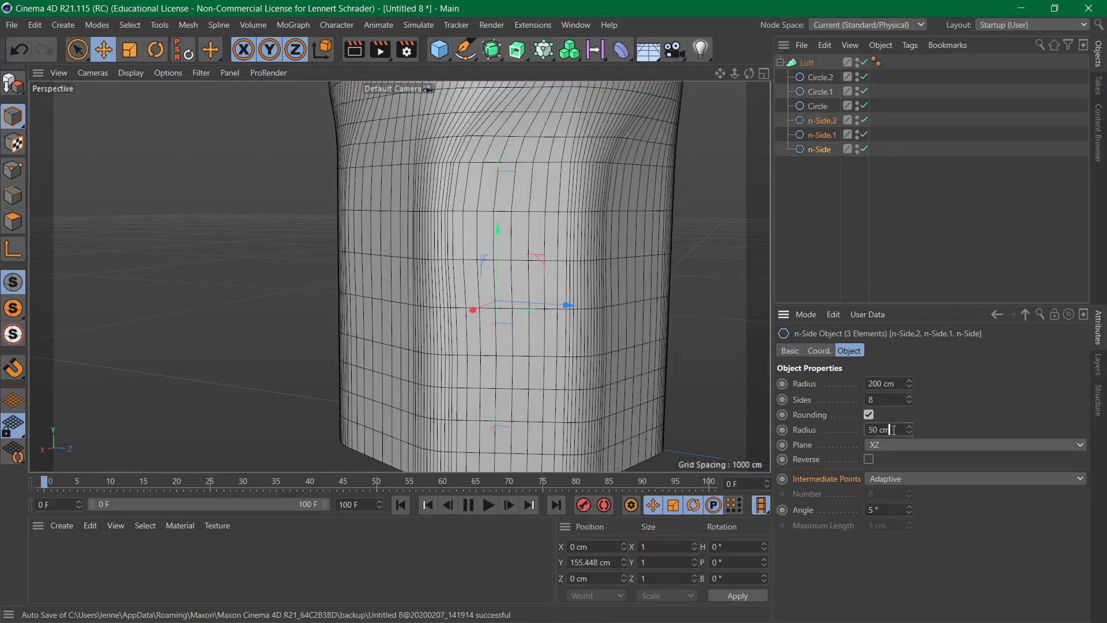
pyautogui.write('20')
pyautogui.press('Return')
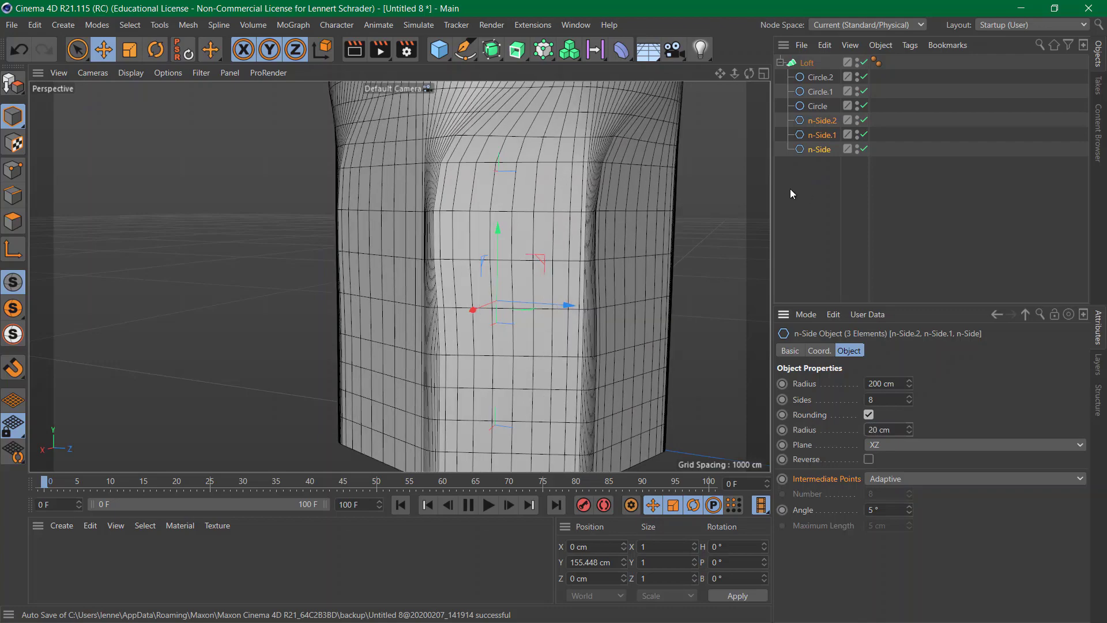
# Raise the Loft's Mesh Subdivision U further to 244 and clear the selection
pyautogui.click(819, 195)
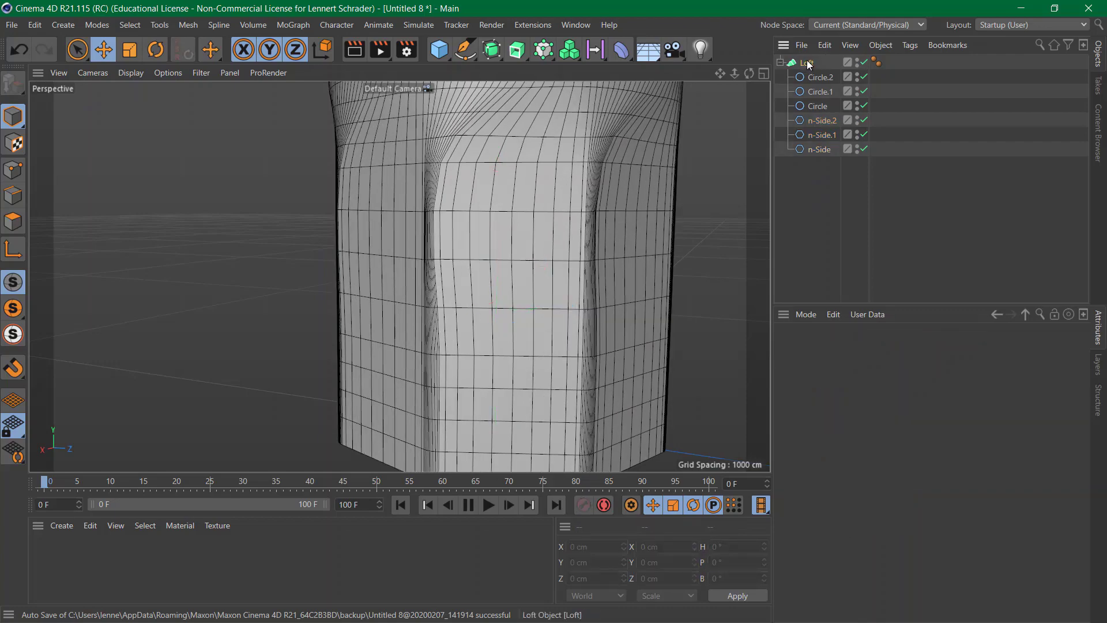
pyautogui.click(808, 62)
pyautogui.keyDown('alt'); pyautogui.moveTo(443, 275); pyautogui.dragTo(499, 282); pyautogui.keyUp('alt')
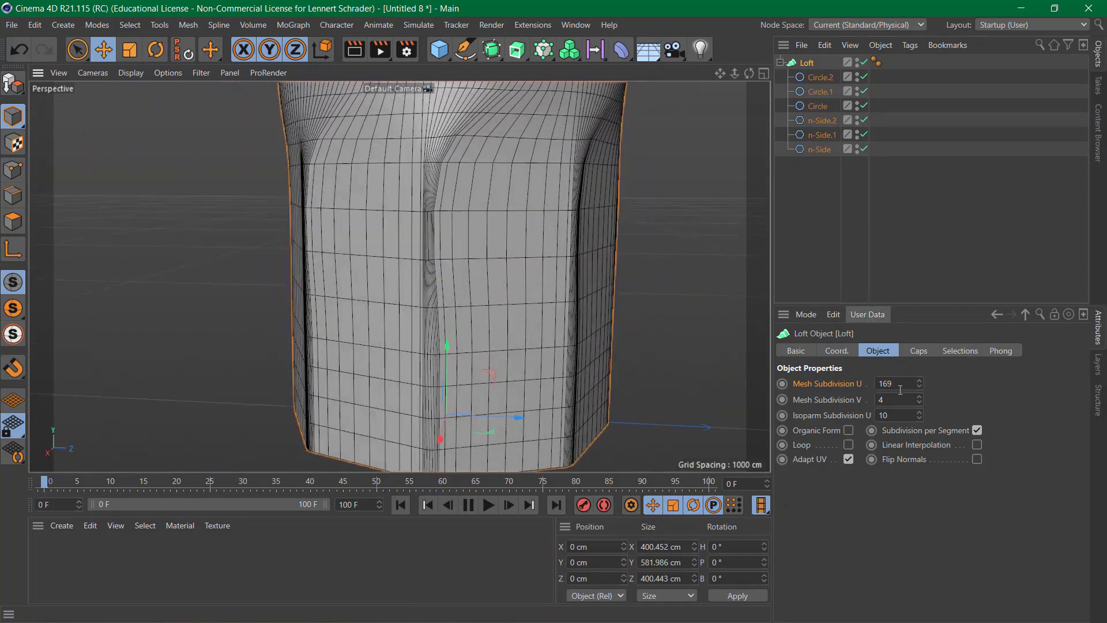
pyautogui.moveTo(920, 387); pyautogui.dragTo(919, 383)
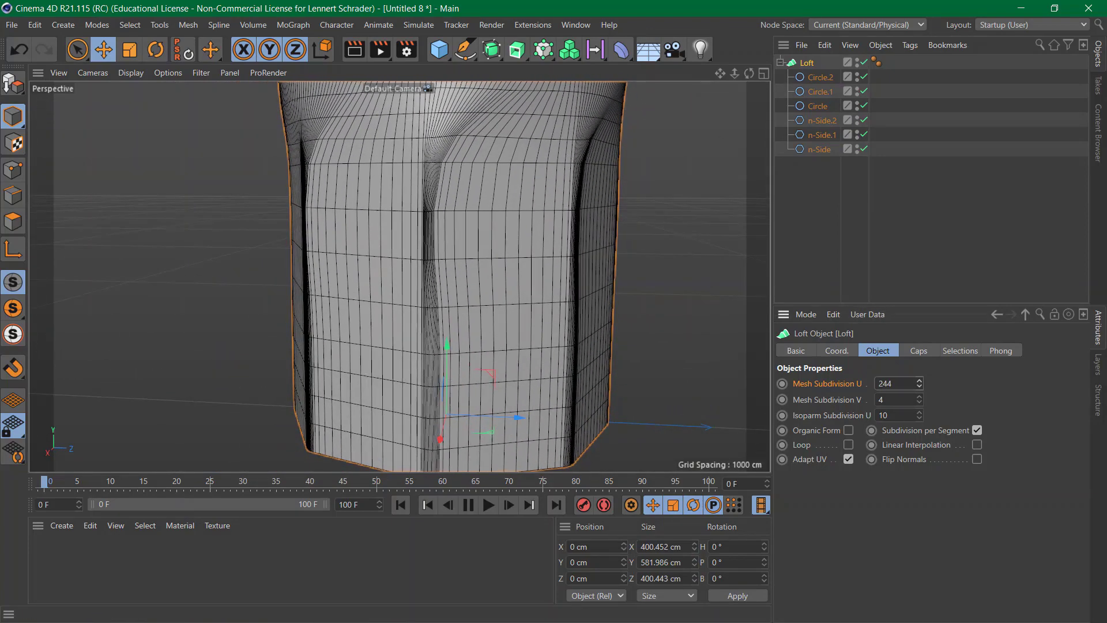
pyautogui.click(856, 192)
# Rotate the three circle splines together around the vertical axis to a heading of about 351° to straighten the mesh transition
pyautogui.keyDown('alt'); pyautogui.moveTo(537, 194); pyautogui.dragTo(526, 330); pyautogui.keyUp('alt')
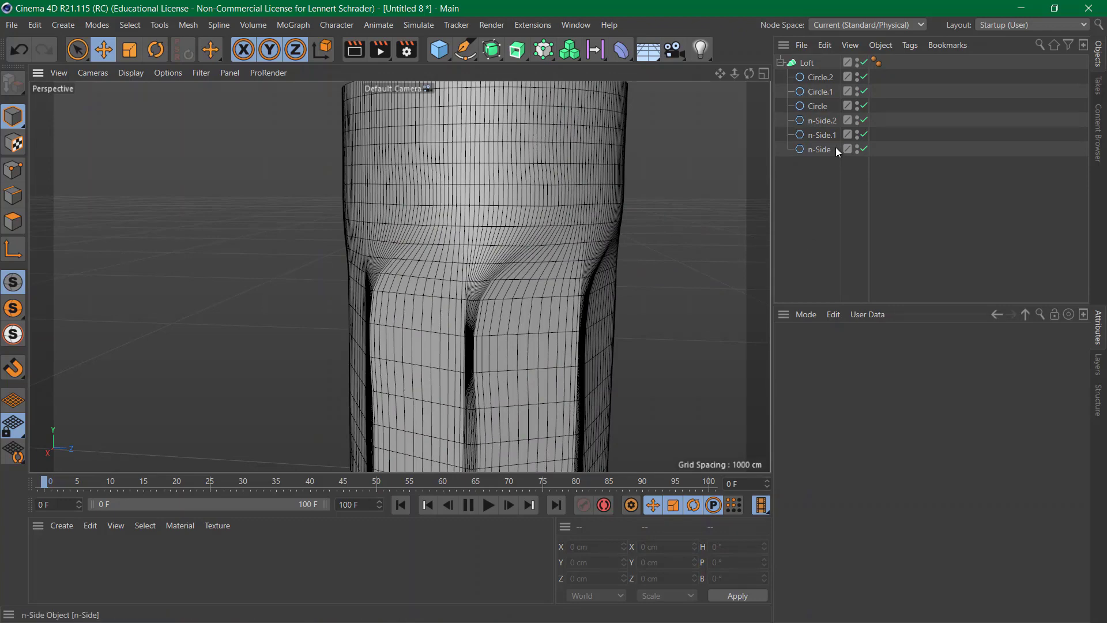
pyautogui.click(819, 107)
pyautogui.keyDown('shift'); pyautogui.click(822, 78); pyautogui.keyUp('shift')
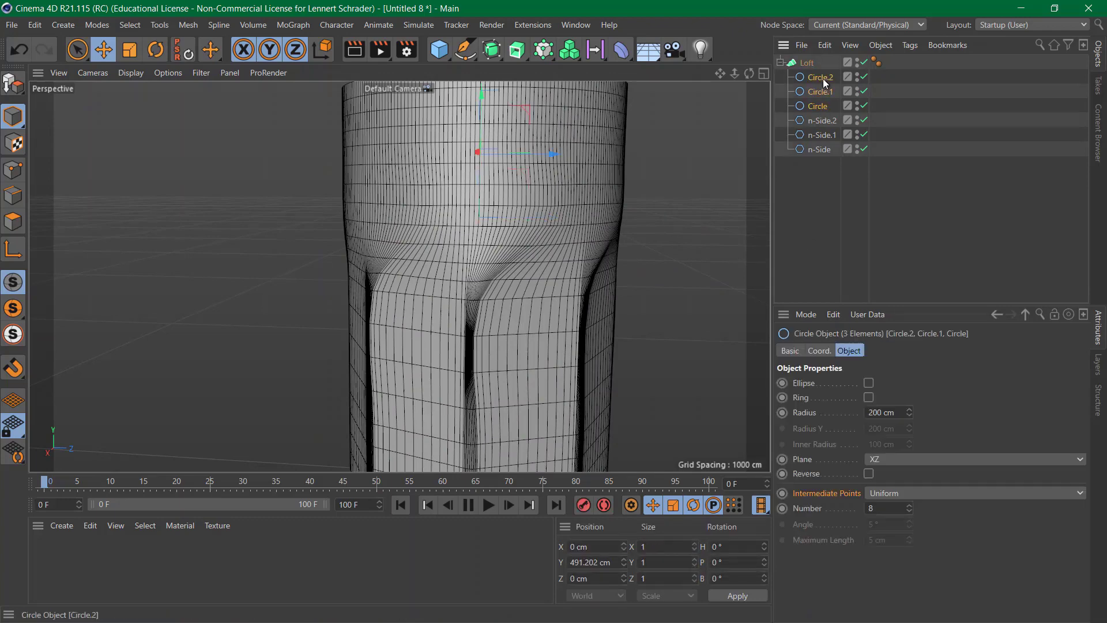
pyautogui.press('r')
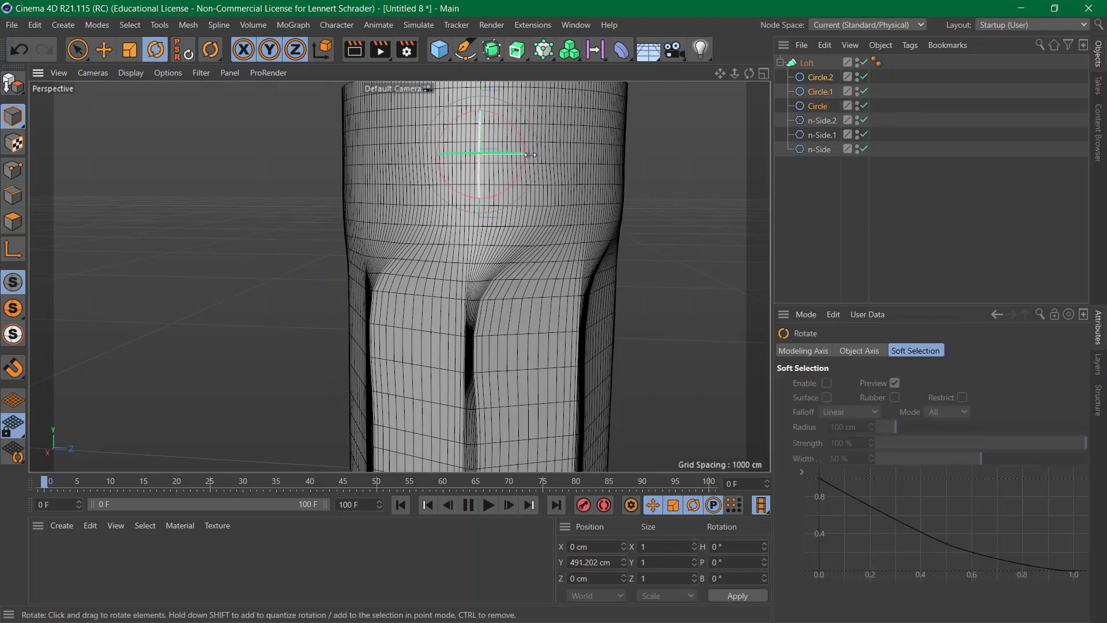
pyautogui.moveTo(506, 155); pyautogui.dragTo(490, 153)
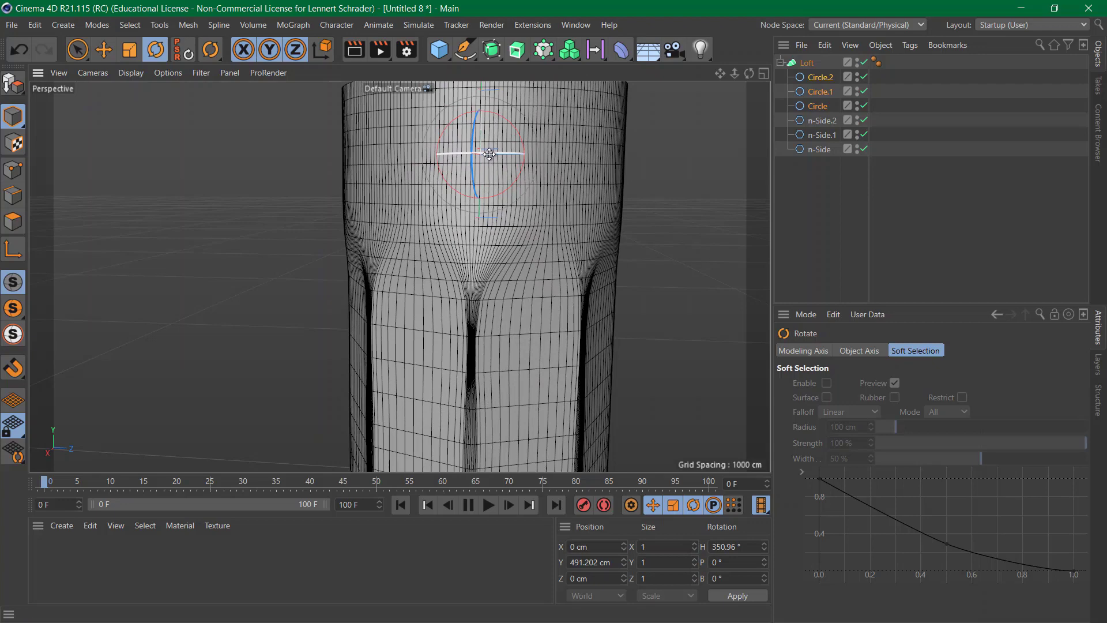
pyautogui.click(806, 231)
pyautogui.scroll(-3, 499, 257)
pyautogui.scroll(2, 499, 257)
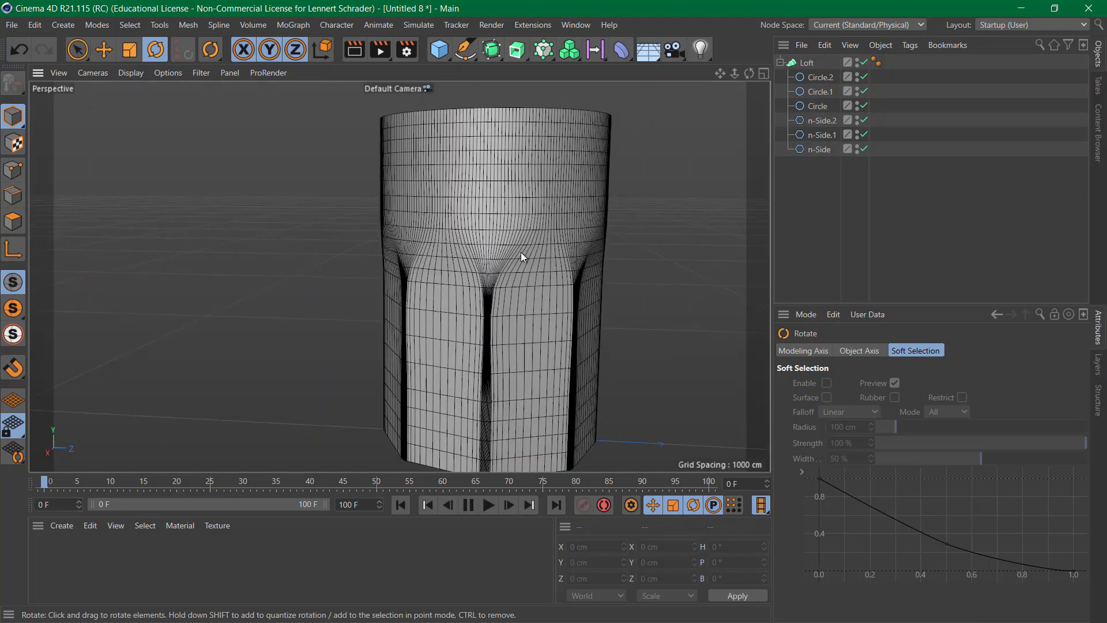
# Switch the viewport display to smooth shading without mesh lines and select the Loft object
pyautogui.click(140, 74)
pyautogui.click(145, 96)
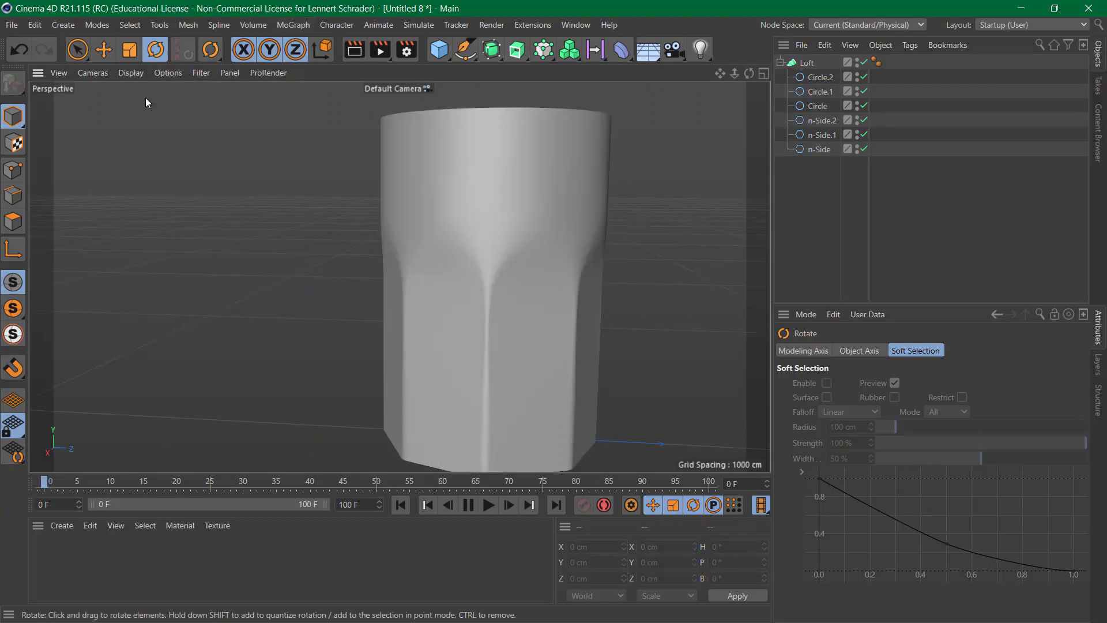
pyautogui.scroll(-3, 496, 243)
pyautogui.moveTo(472, 243)
pyautogui.keyDown('alt'); pyautogui.mouseDown()
pyautogui.moveTo(587, 210)
pyautogui.moveTo(561, 286)
pyautogui.moveTo(605, 274)
pyautogui.moveTo(478, 244)
pyautogui.mouseUp(); pyautogui.keyUp('alt')
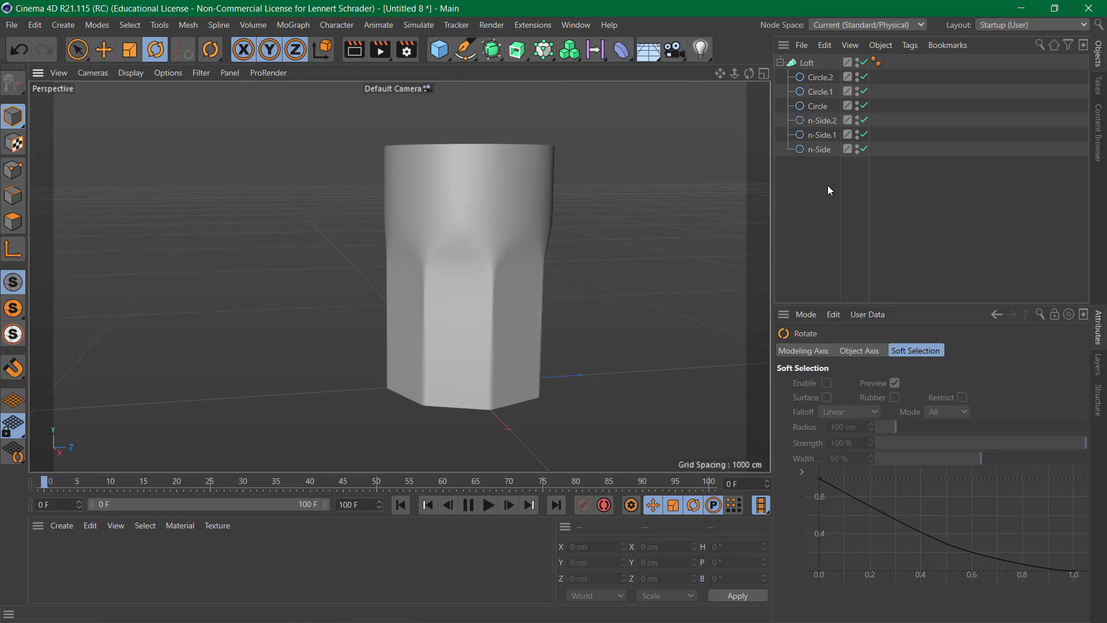
pyautogui.click(799, 64)
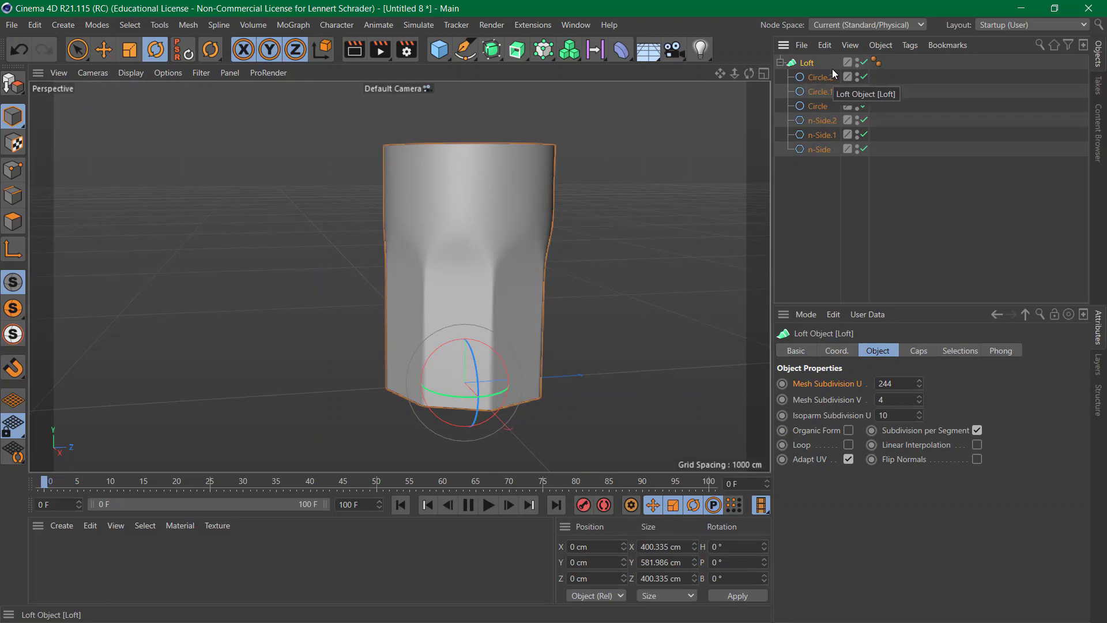
# Disable the Start Cap and End Cap of the Loft object to leave the glass open at both ends
pyautogui.keyDown('alt'); pyautogui.moveTo(528, 182); pyautogui.dragTo(513, 130); pyautogui.keyUp('alt')
pyautogui.keyDown('alt'); pyautogui.moveTo(513, 131); pyautogui.dragTo(601, 136, button='right'); pyautogui.keyUp('alt')
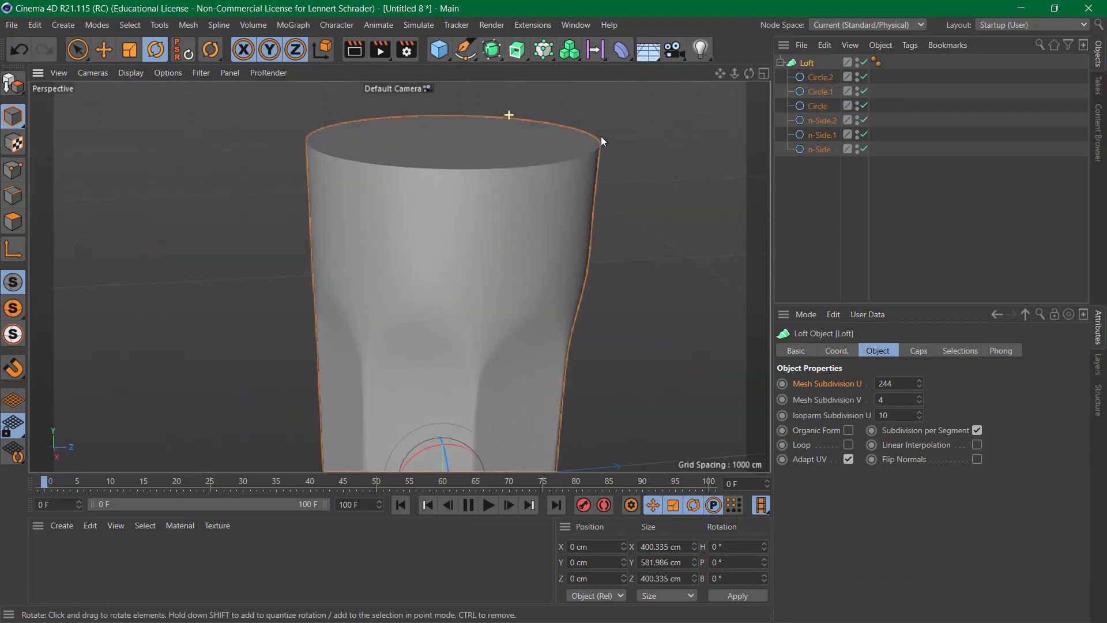
pyautogui.click(918, 353)
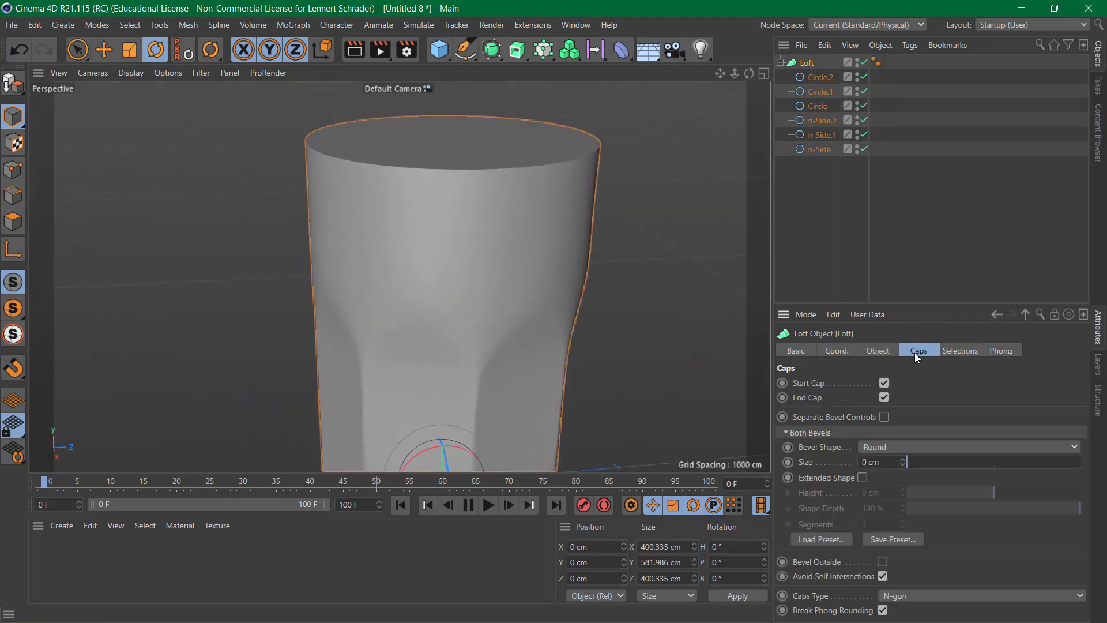
pyautogui.click(884, 383)
pyautogui.click(884, 398)
pyautogui.keyDown('alt'); pyautogui.moveTo(526, 199); pyautogui.dragTo(434, 307); pyautogui.keyUp('alt')
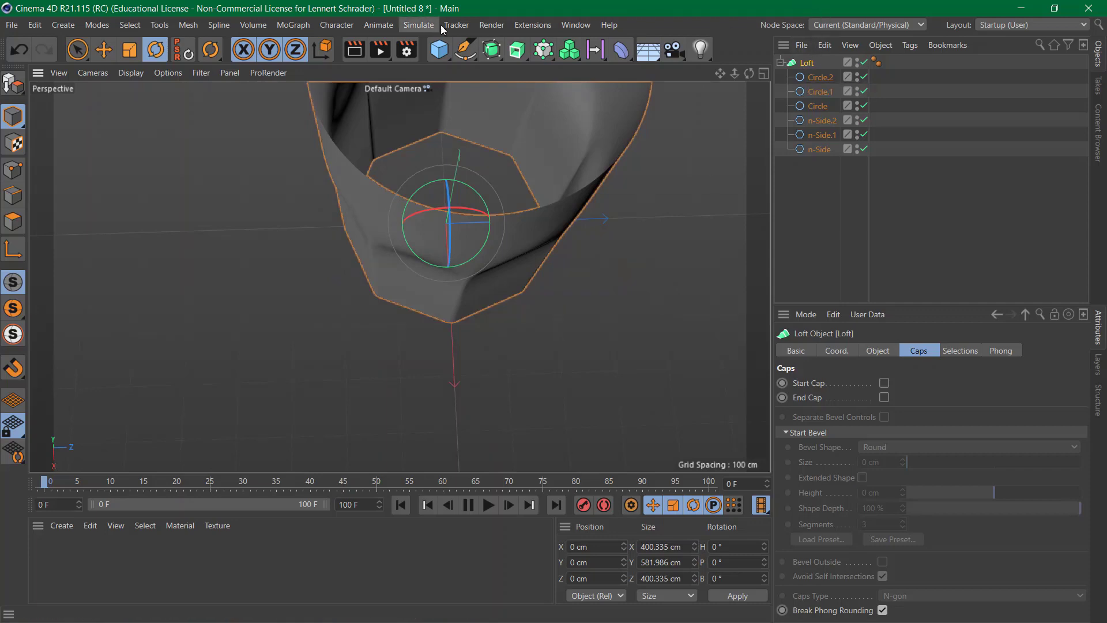
# Add a Cloth Surface generator and make the Loft its child
pyautogui.click(490, 50)
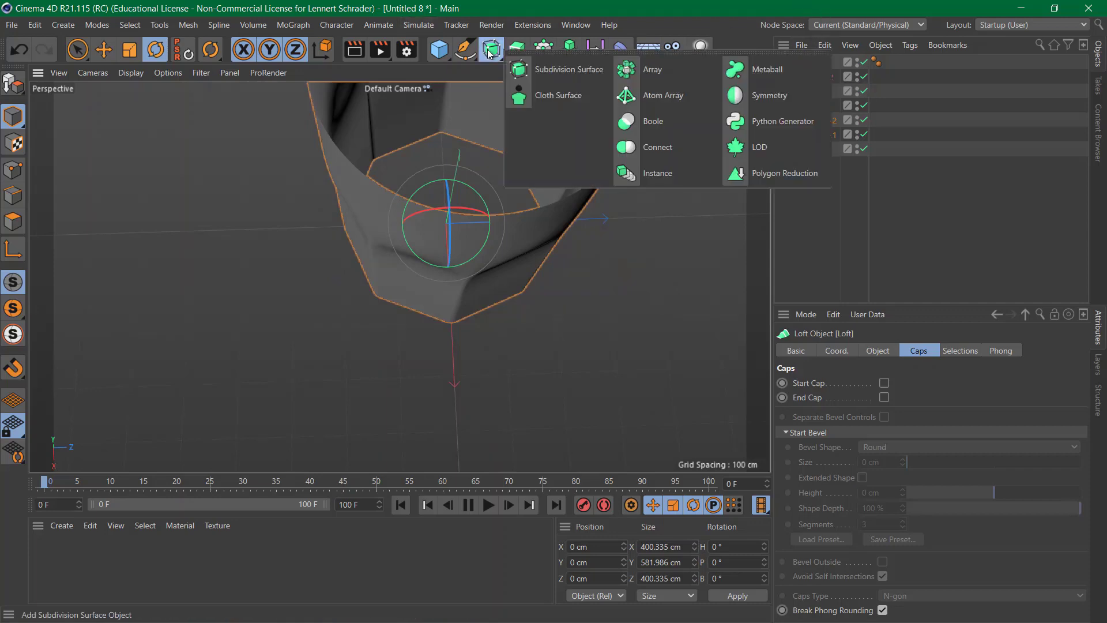
pyautogui.click(540, 96)
pyautogui.moveTo(812, 80); pyautogui.dragTo(812, 64)
# Set the Cloth Surface's subdivisions to 0 and its thickness to 11 cm
pyautogui.click(812, 63)
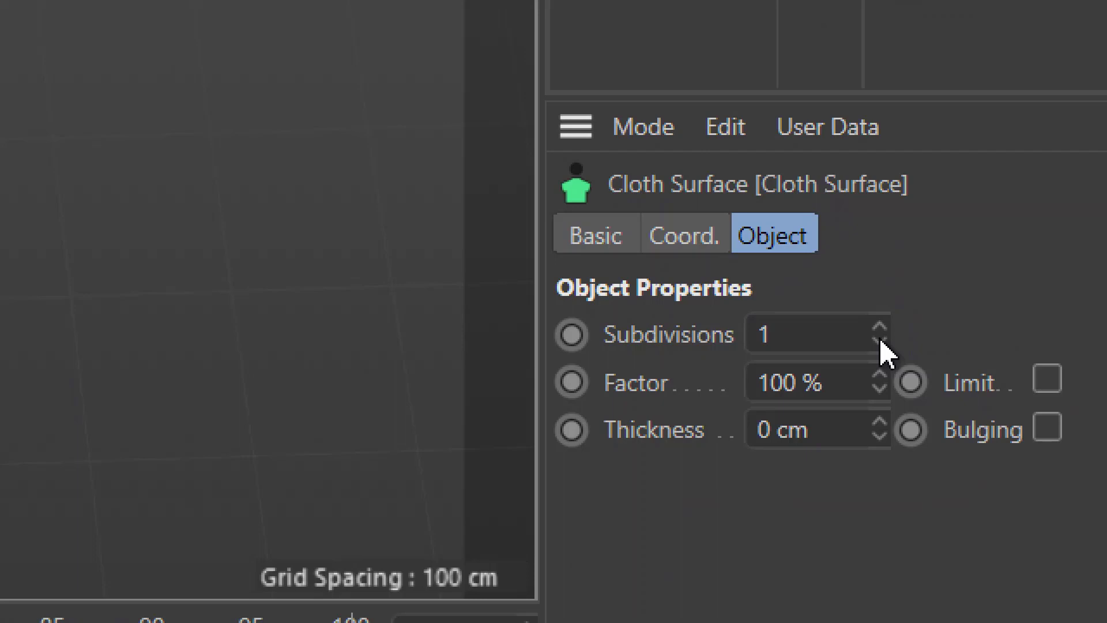
pyautogui.click(880, 342)
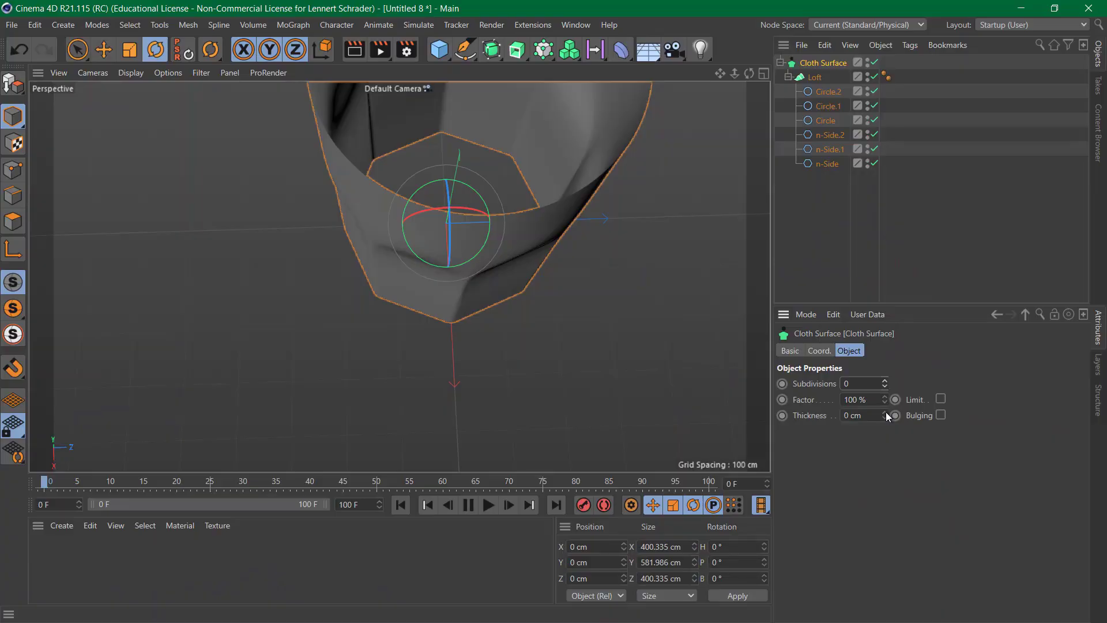
pyautogui.moveTo(886, 412); pyautogui.dragTo(886, 412)
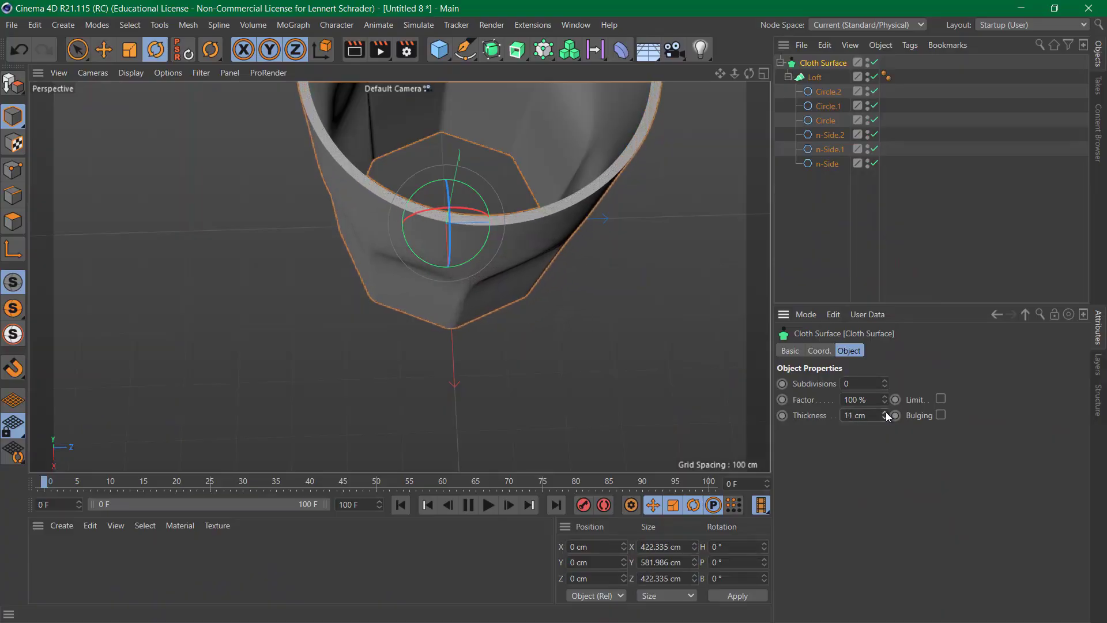
pyautogui.click(830, 244)
pyautogui.keyDown('alt'); pyautogui.moveTo(435, 263); pyautogui.dragTo(352, 171); pyautogui.keyUp('alt')
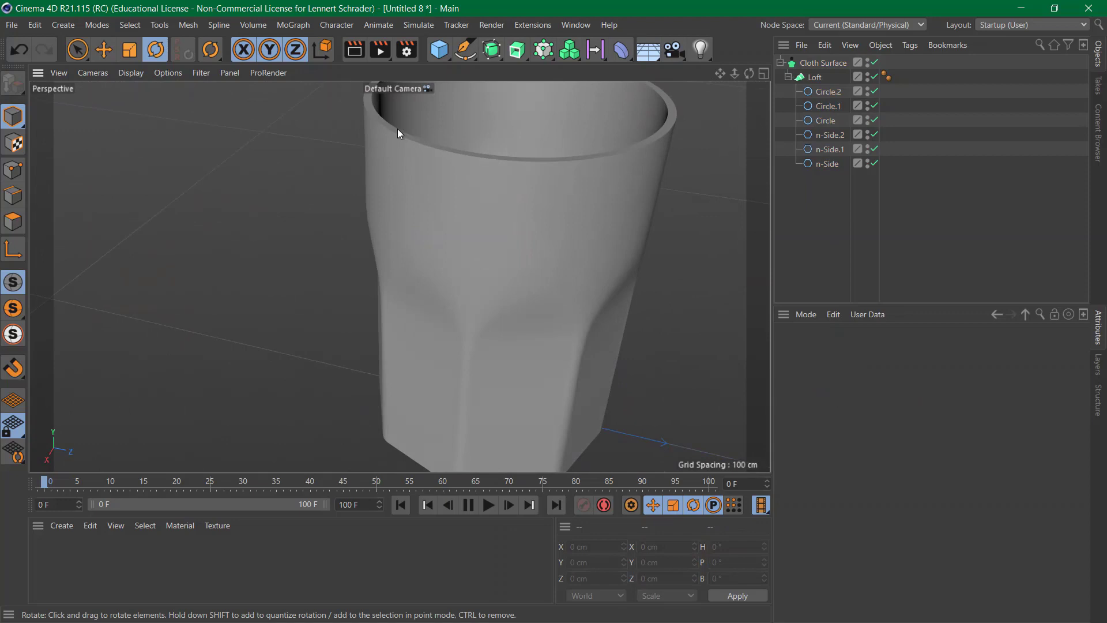
pyautogui.scroll(4, 397, 129)
pyautogui.keyDown('alt'); pyautogui.moveTo(444, 162); pyautogui.dragTo(426, 212, button='middle'); pyautogui.keyUp('alt')
pyautogui.keyDown('alt'); pyautogui.moveTo(425, 212); pyautogui.dragTo(407, 196); pyautogui.keyUp('alt')
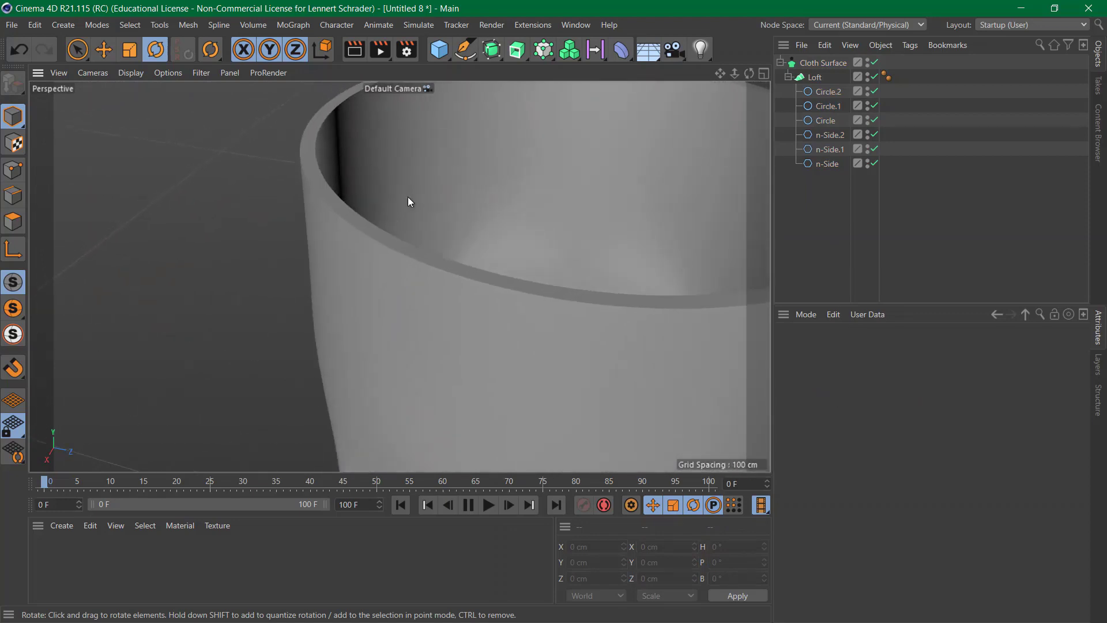
# Add a Subdivision Surface and nest the Cloth Surface inside it to smooth the glass
pyautogui.click(491, 50)
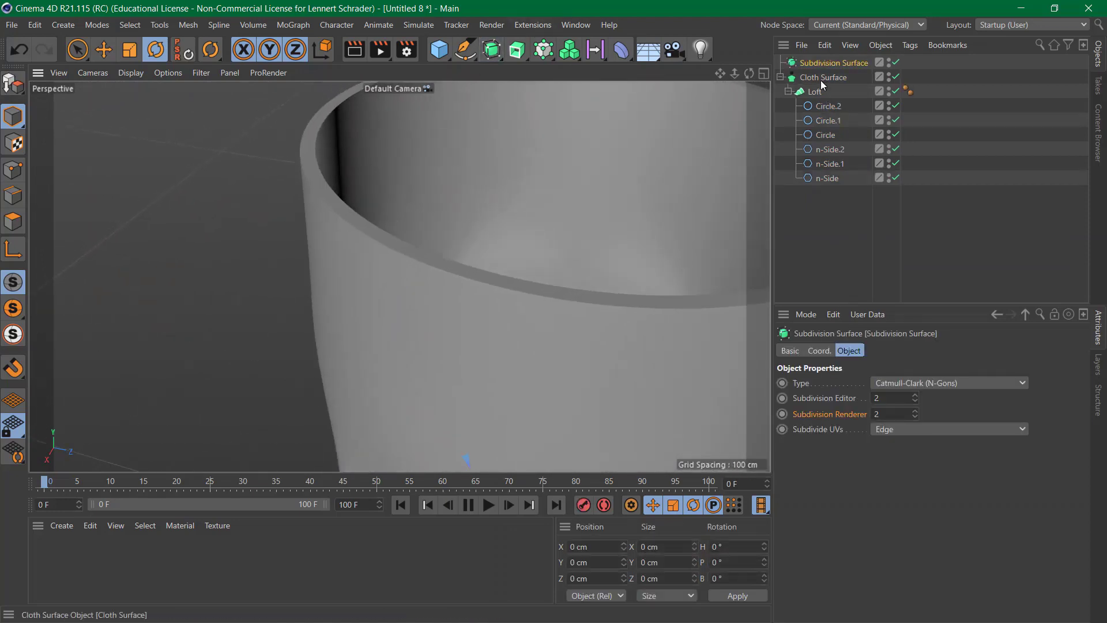
pyautogui.moveTo(821, 80); pyautogui.dragTo(812, 63)
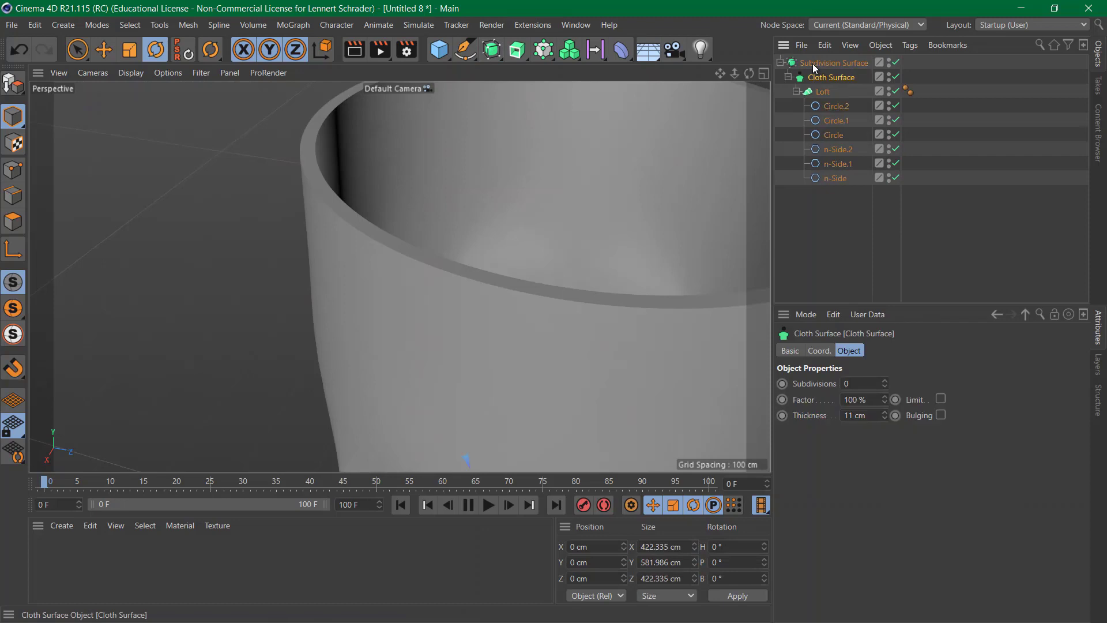
pyautogui.click(818, 199)
pyautogui.scroll(-6, 438, 248)
pyautogui.keyDown('alt'); pyautogui.moveTo(497, 259); pyautogui.dragTo(530, 243); pyautogui.keyUp('alt')
pyautogui.scroll(4, 430, 186)
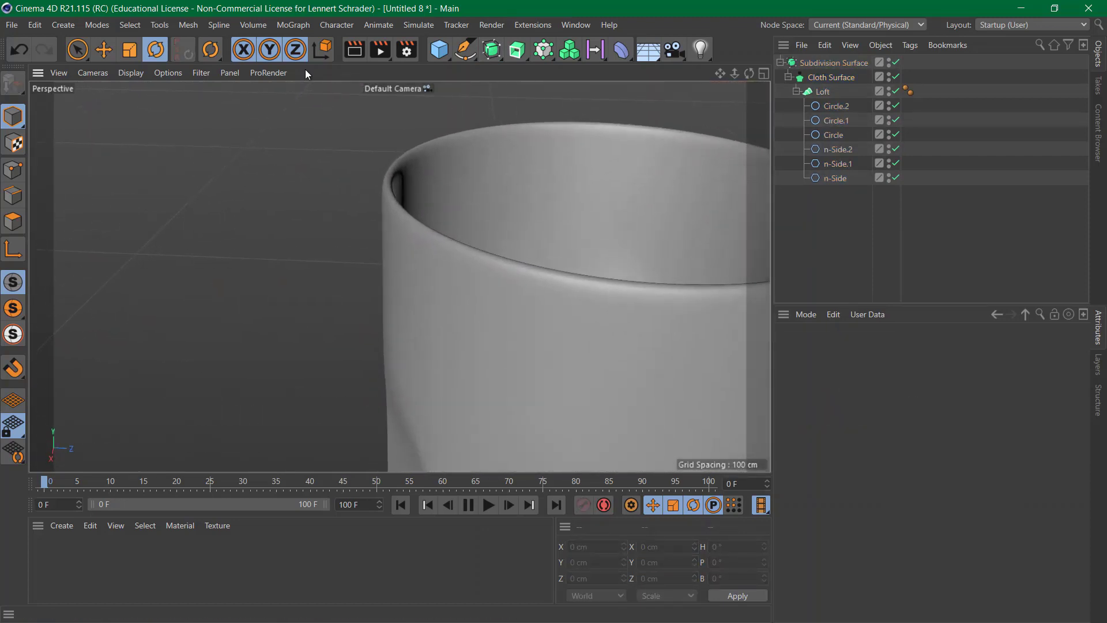
# Show the mesh in Gouraud Shading (Lines) and raise the Circle.1 spline about 75 cm along Y
pyautogui.click(142, 74)
pyautogui.click(137, 121)
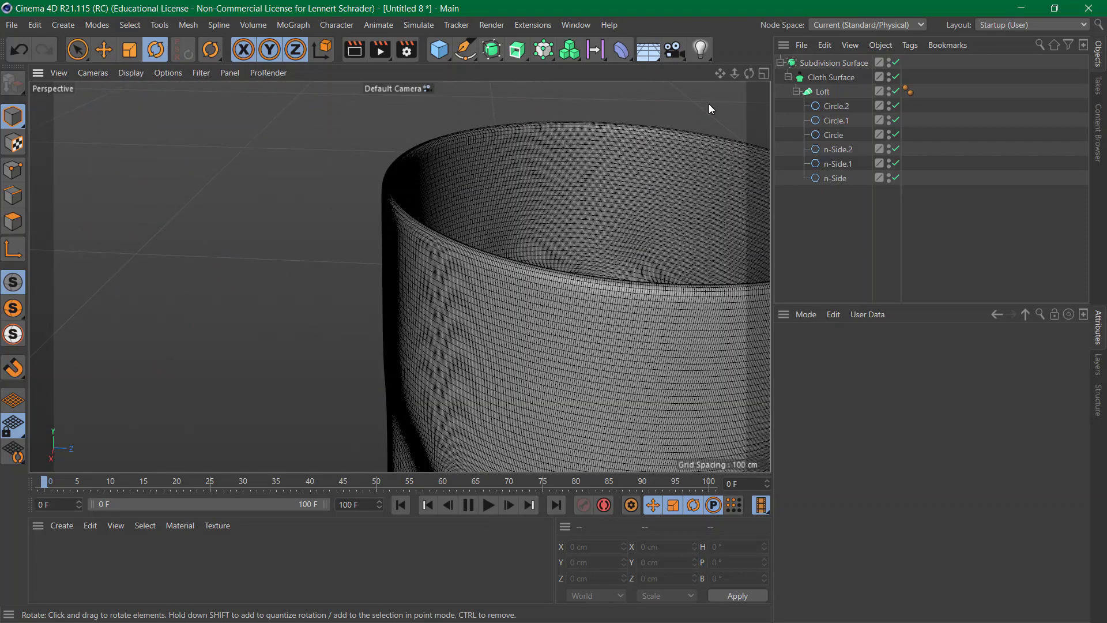
pyautogui.click(832, 120)
pyautogui.moveTo(534, 286); pyautogui.dragTo(510, 292)
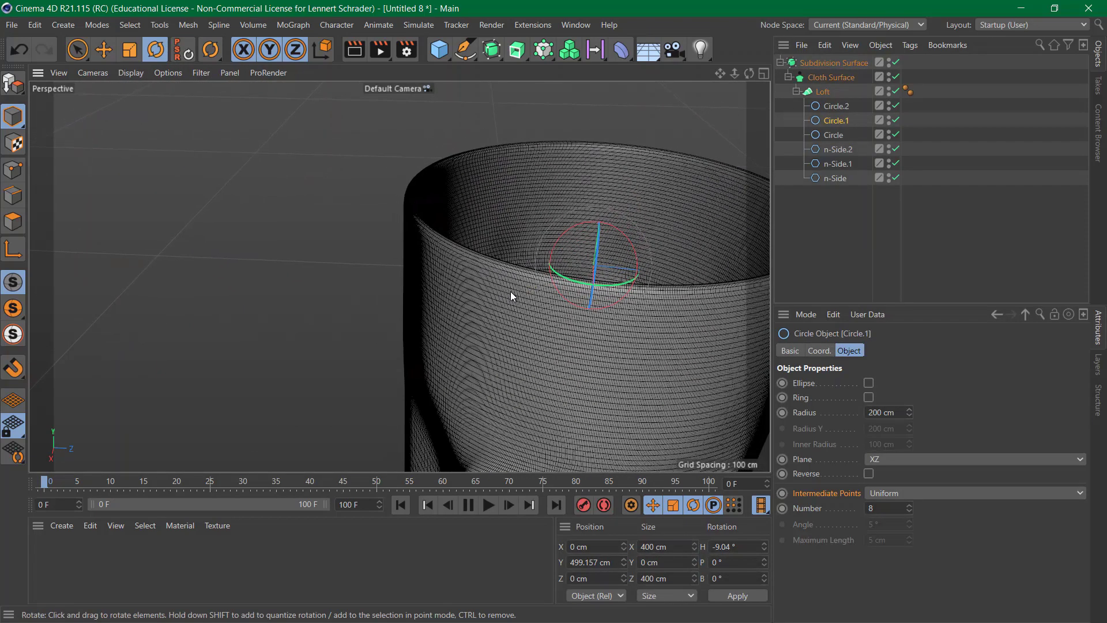
pyautogui.press('e')
pyautogui.moveTo(600, 202); pyautogui.dragTo(597, 136)
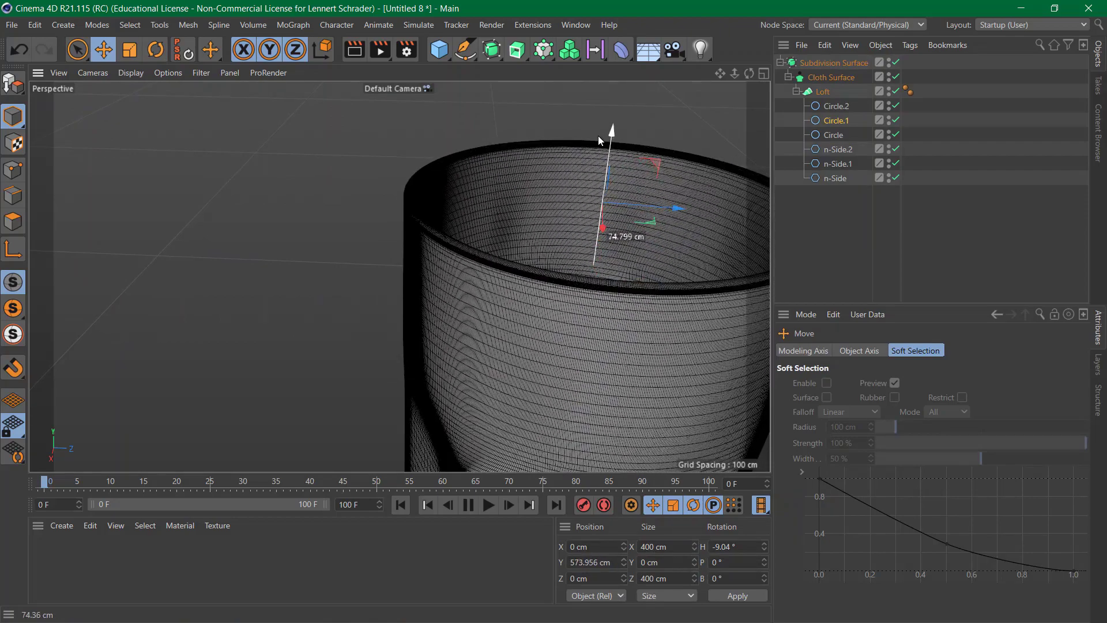
# Return the viewport to plain Gouraud Shading and lower the Circle.1 spline to about 441 cm in Y
pyautogui.click(132, 84)
pyautogui.click(125, 74)
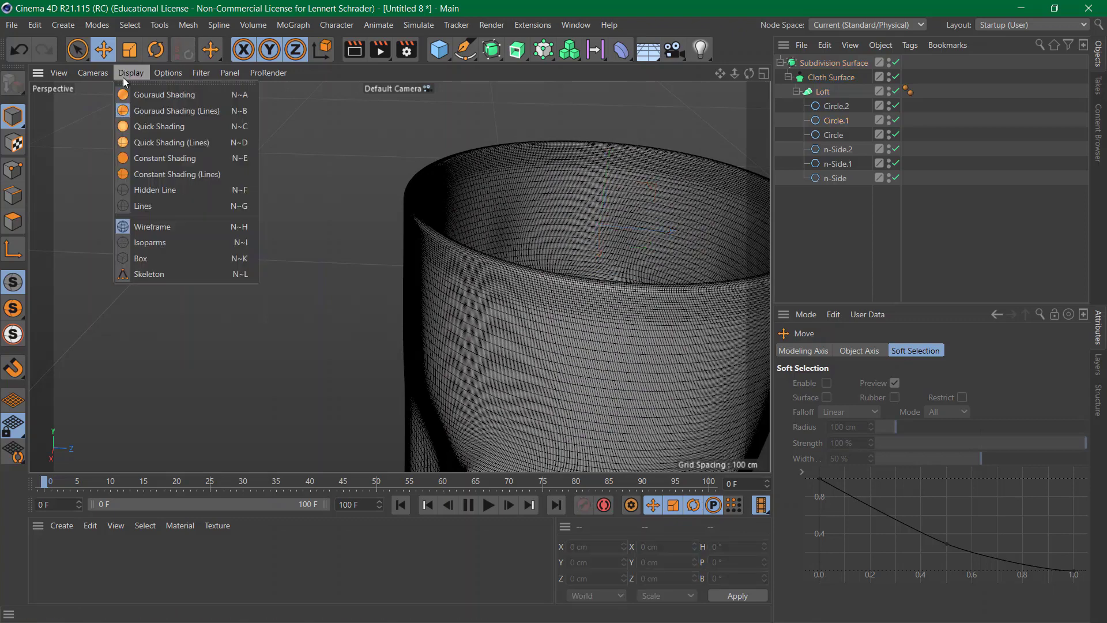
pyautogui.click(137, 94)
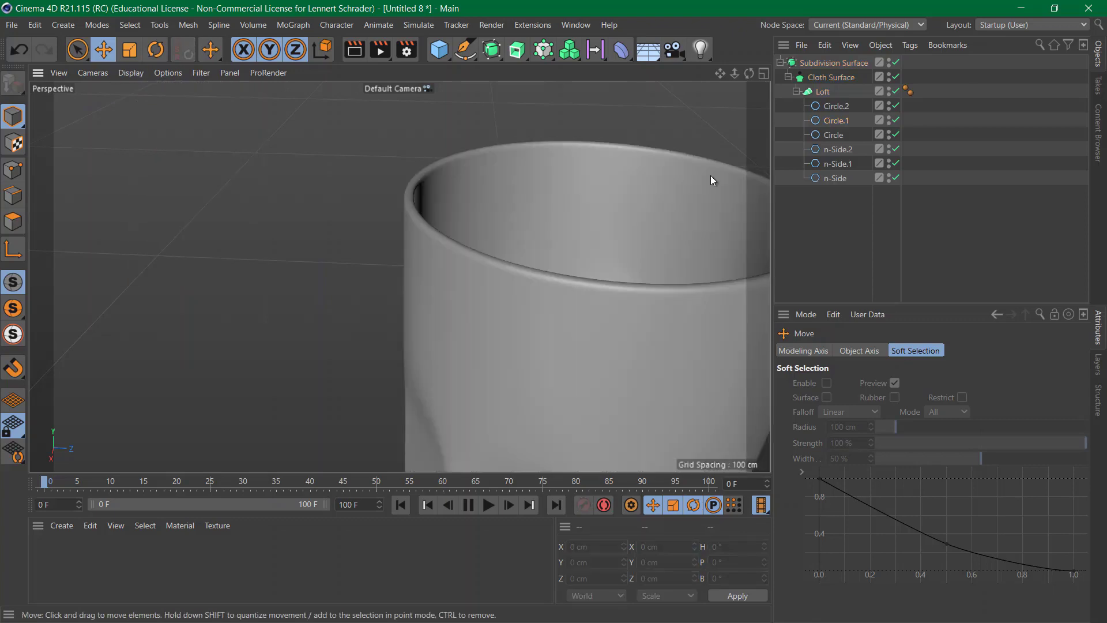
pyautogui.click(837, 120)
pyautogui.moveTo(604, 159); pyautogui.dragTo(590, 245)
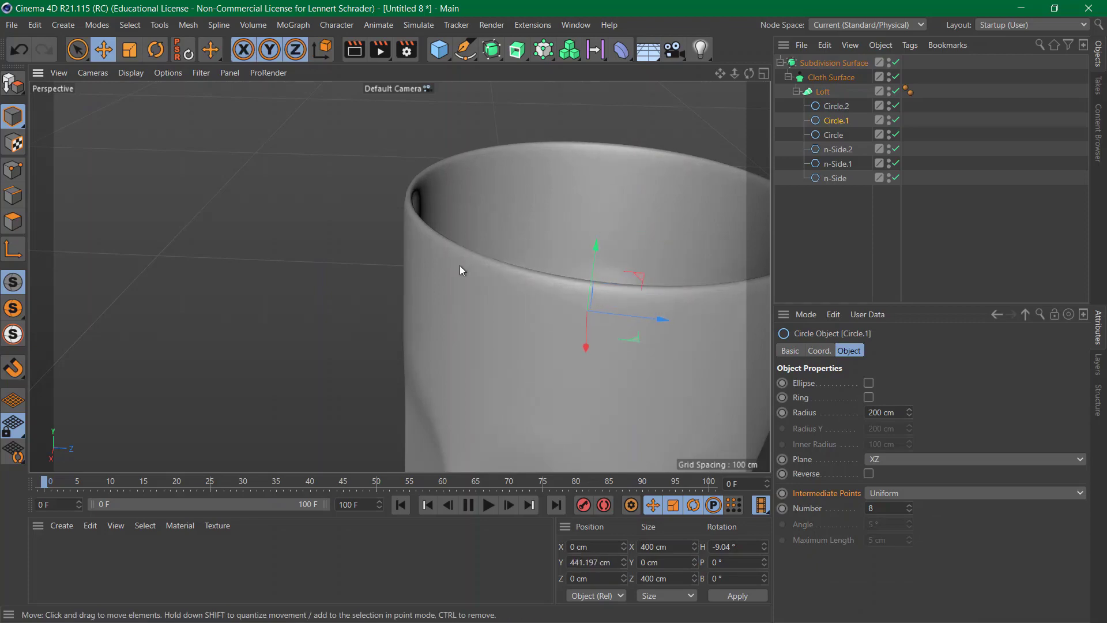
# Raise the Circle.1 spline along Y closer to the rim to sharpen the rim's edge
pyautogui.scroll(5, 459, 265)
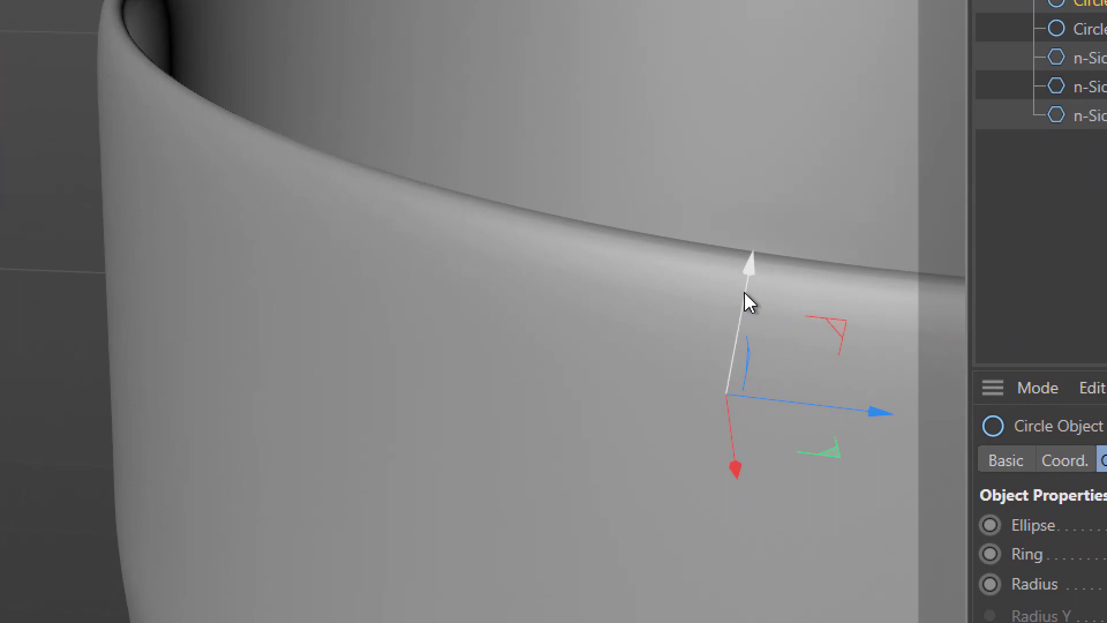
pyautogui.moveTo(748, 301); pyautogui.dragTo(747, 22)
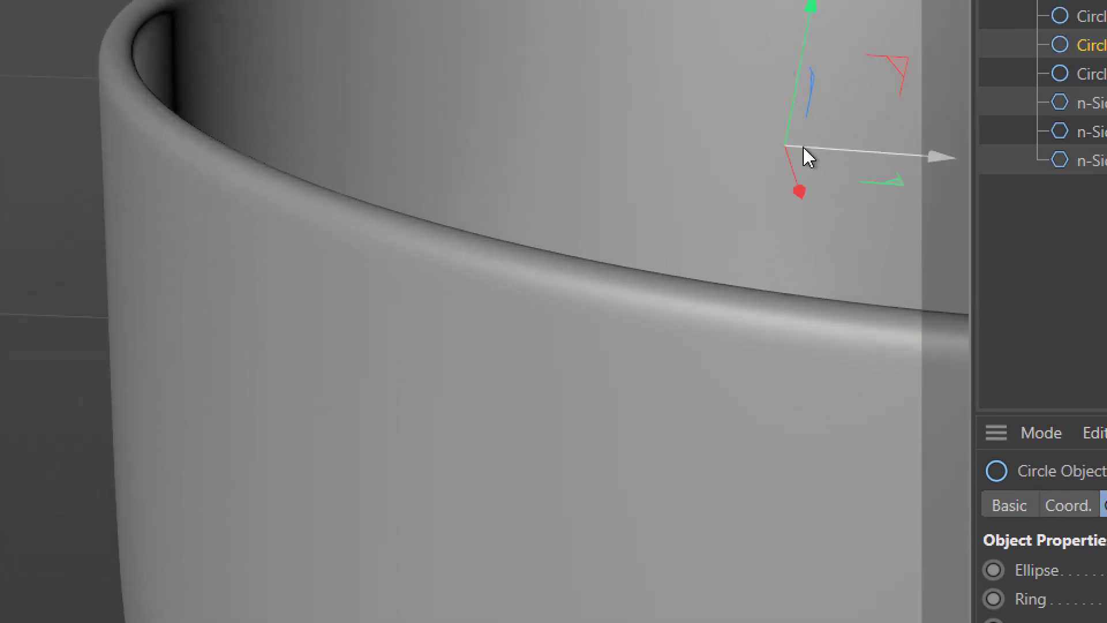
pyautogui.moveTo(802, 148); pyautogui.dragTo(777, 109)
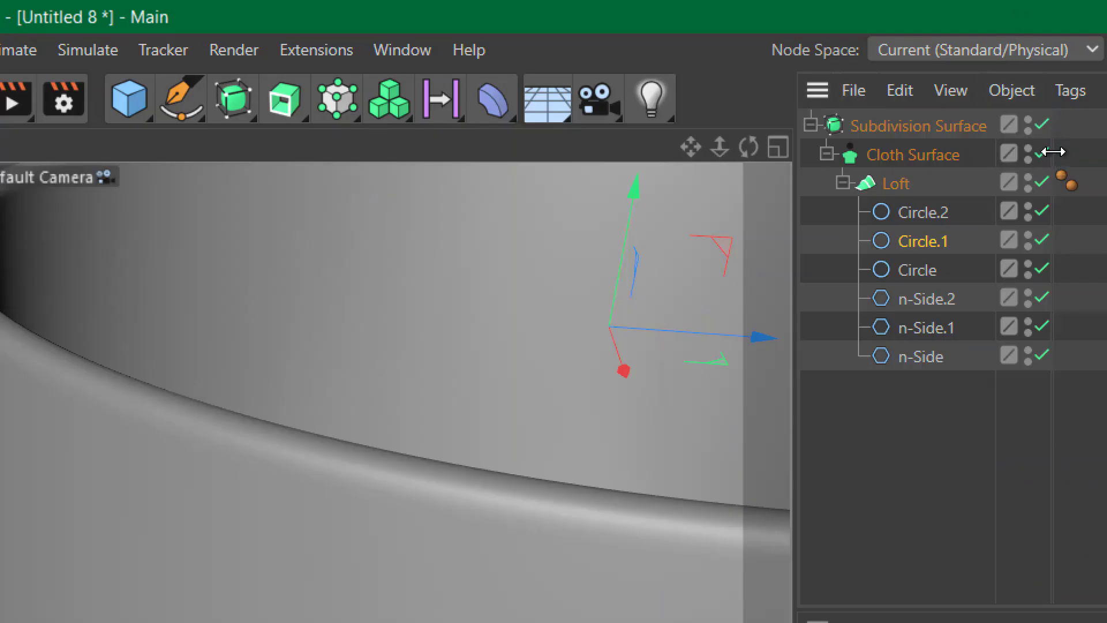
# Disable the Loft, Cloth Surface and Subdivision Surface generators, and lower the Circle.1 spline to about 480.5 cm in Y
pyautogui.moveTo(1041, 180); pyautogui.dragTo(1046, 99)
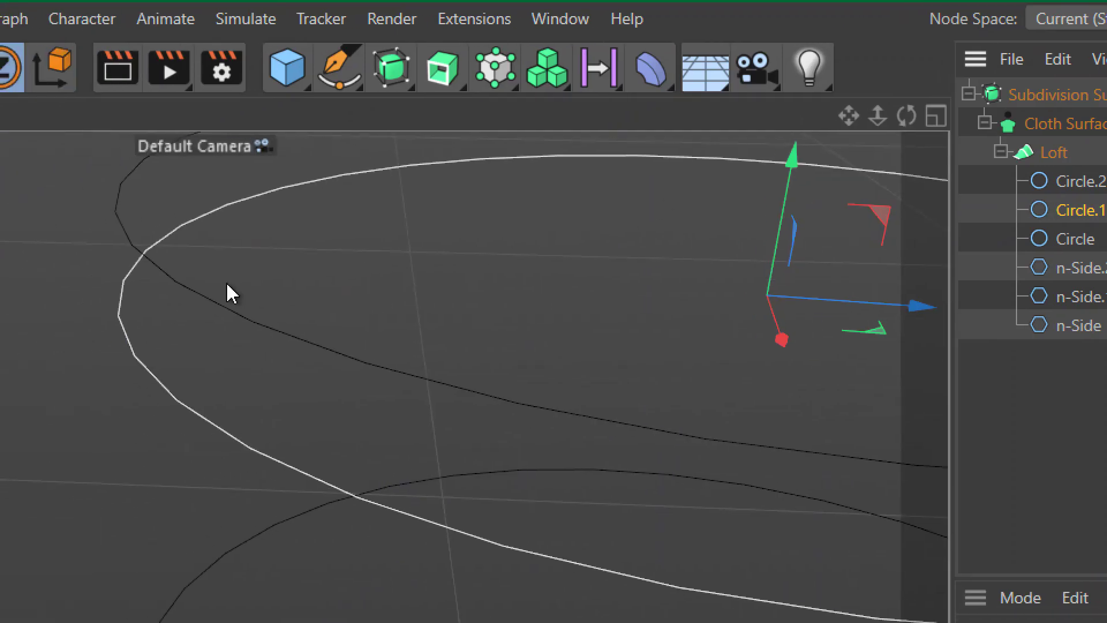
pyautogui.moveTo(786, 173); pyautogui.dragTo(708, 397)
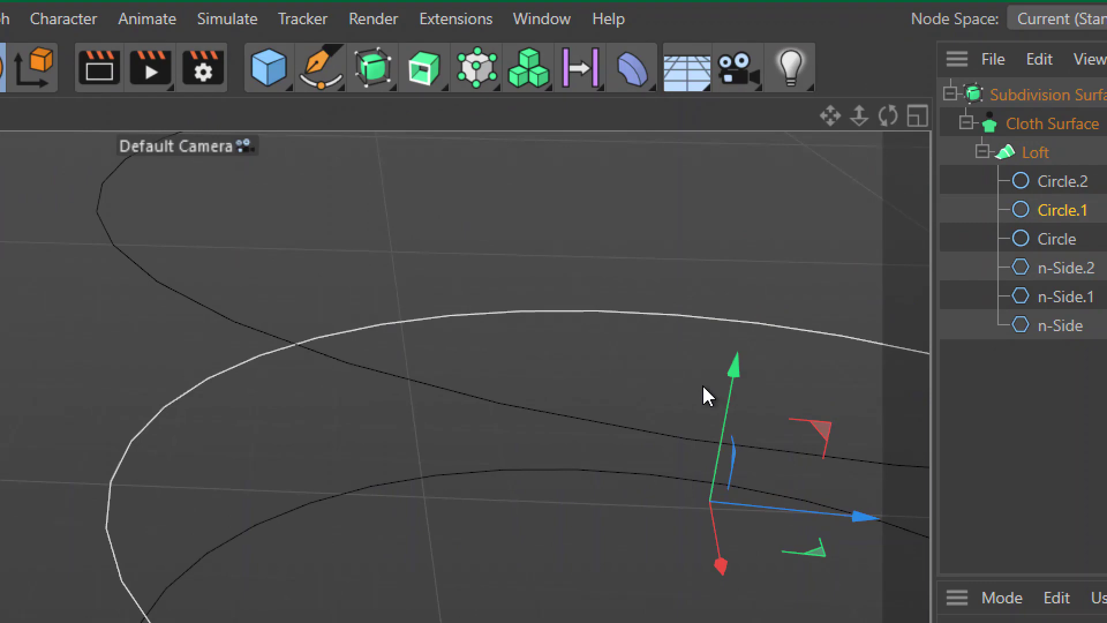
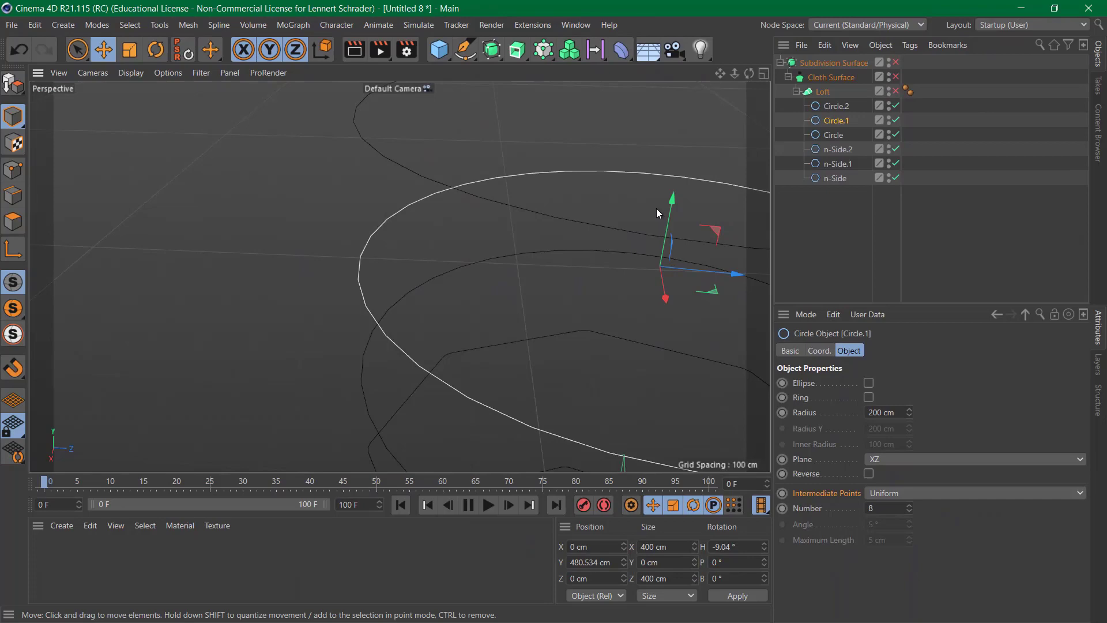
# Switch to the reference render of the purple glass, examine its rim and facets, and return to Cinema 4D
pyautogui.hotkey('alt', 'Tab')
pyautogui.press('Tab')
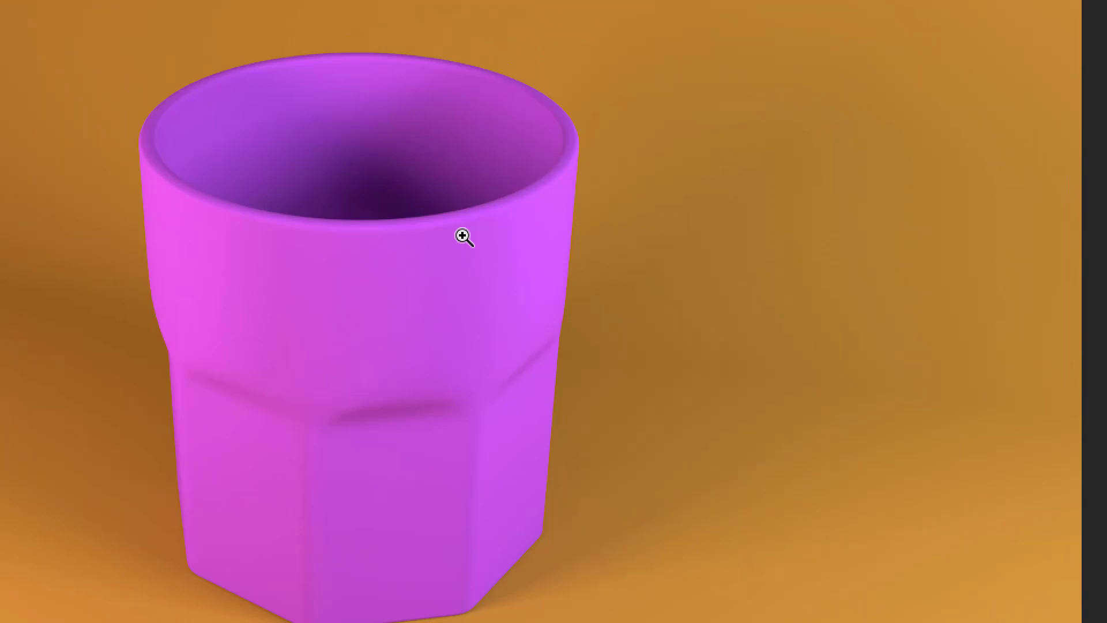
pyautogui.hotkey('alt', 'Tab')
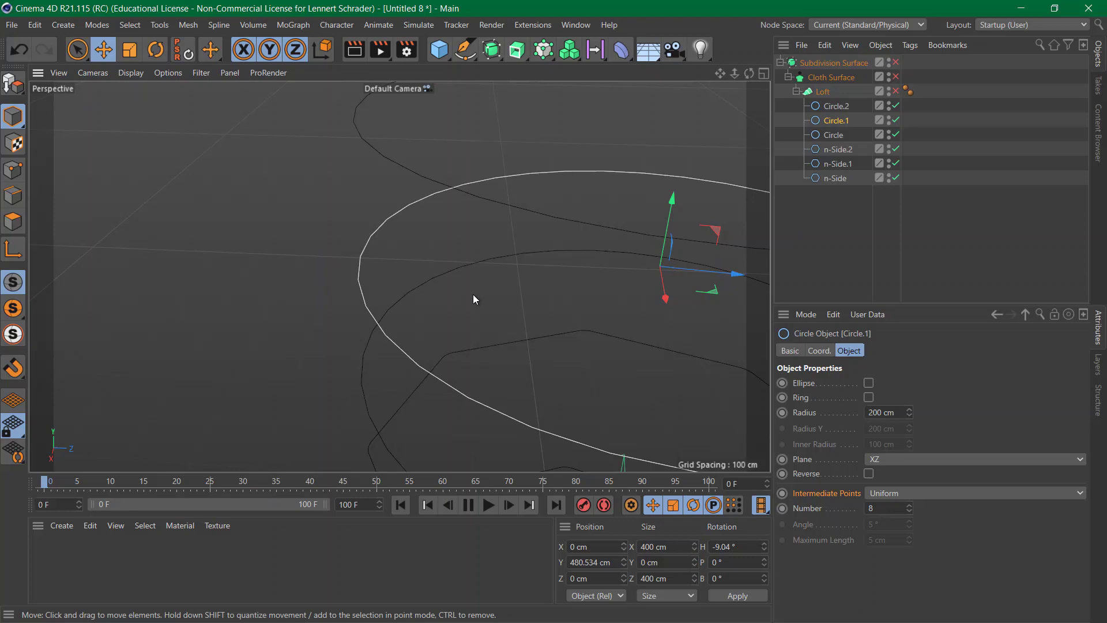
# Close the current glass project without saving and create a new empty project
pyautogui.keyDown('alt'); pyautogui.moveTo(528, 265); pyautogui.dragTo(295, 300, button='right'); pyautogui.keyUp('alt')
pyautogui.keyDown('alt'); pyautogui.moveTo(391, 304); pyautogui.dragTo(330, 290, button='middle'); pyautogui.keyUp('alt')
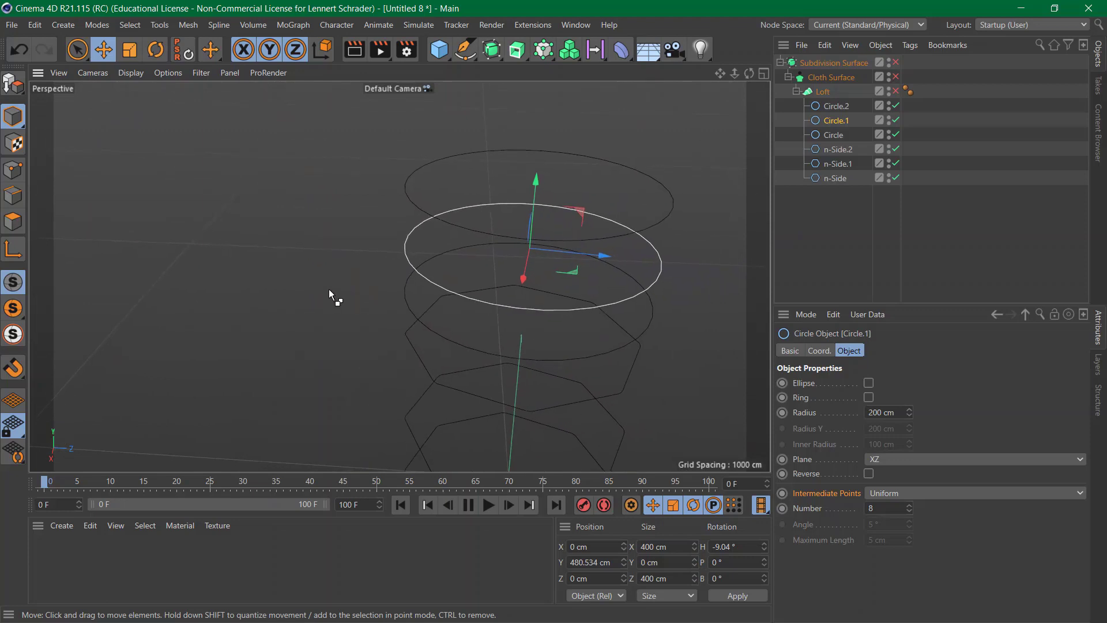
pyautogui.hotkey('ctrl', 'F4')
pyautogui.click(559, 380)
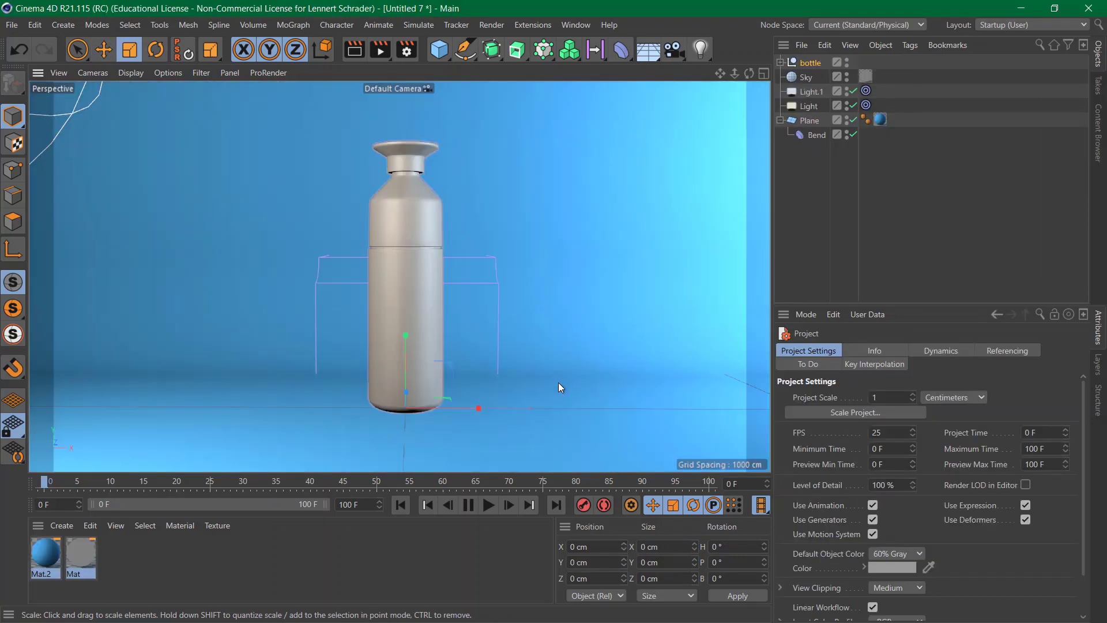
pyautogui.hotkey('ctrl', 'n')
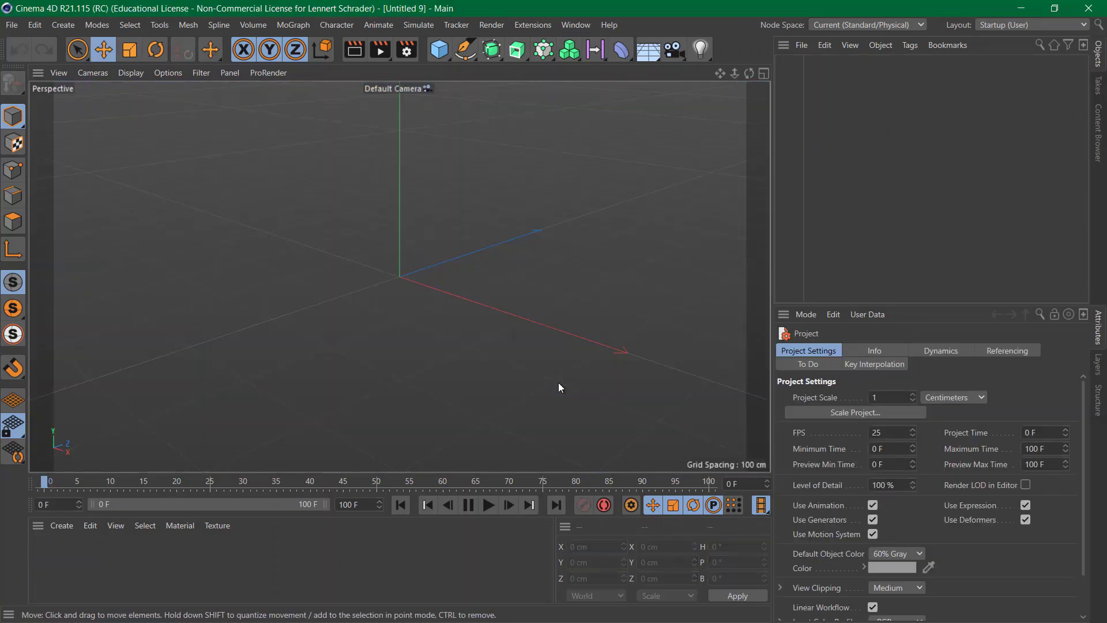
# Add an n-Side spline and set its number of sides to 8
pyautogui.click(460, 52)
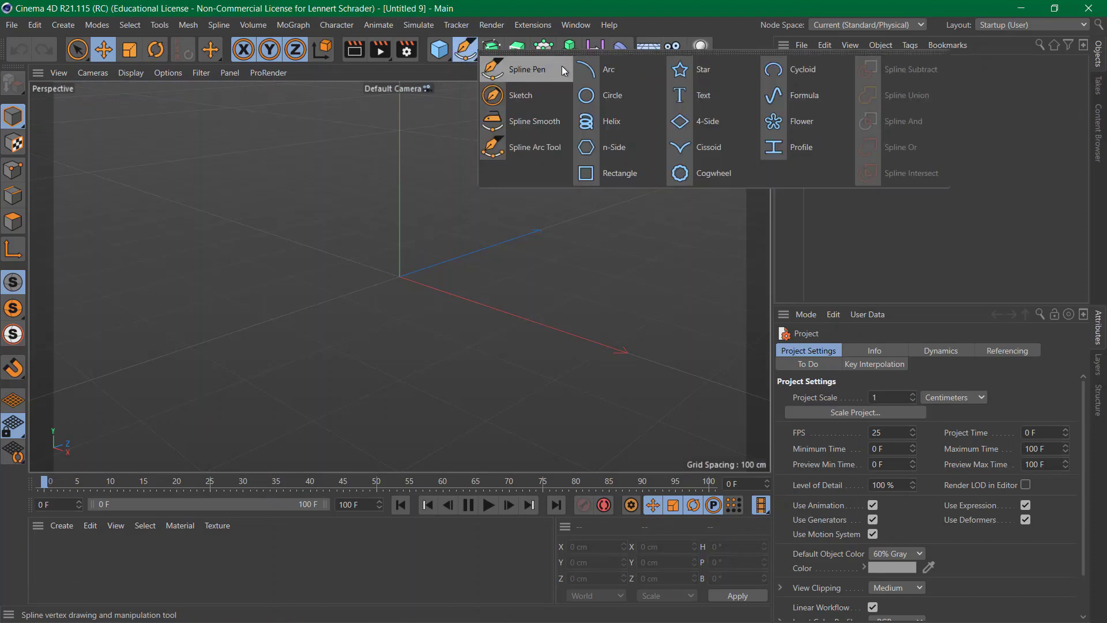
pyautogui.click(631, 142)
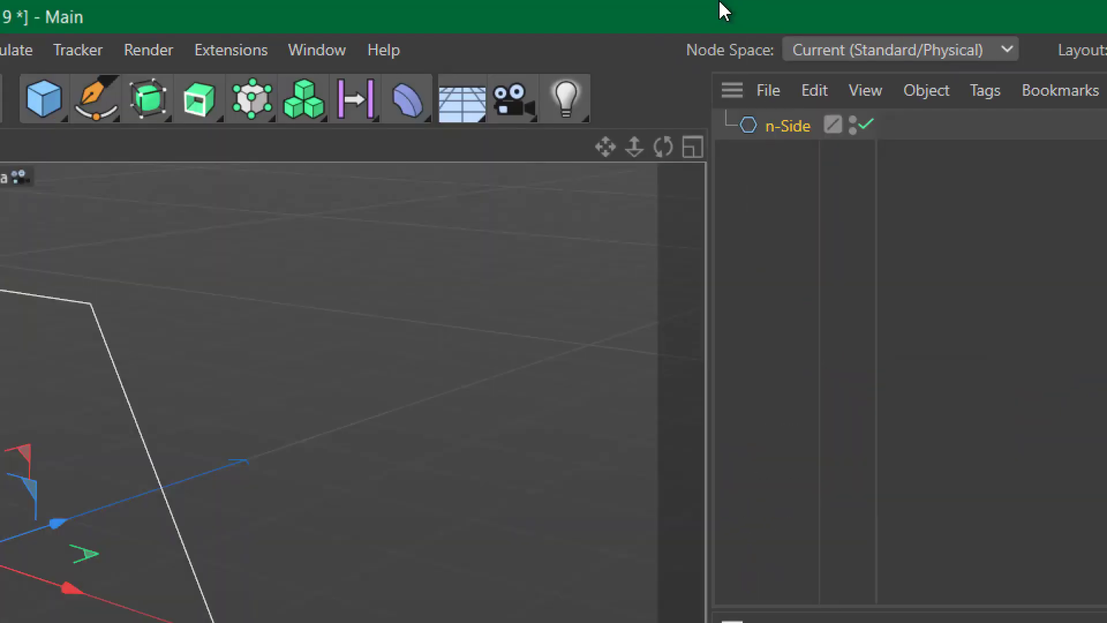
pyautogui.click(146, 97)
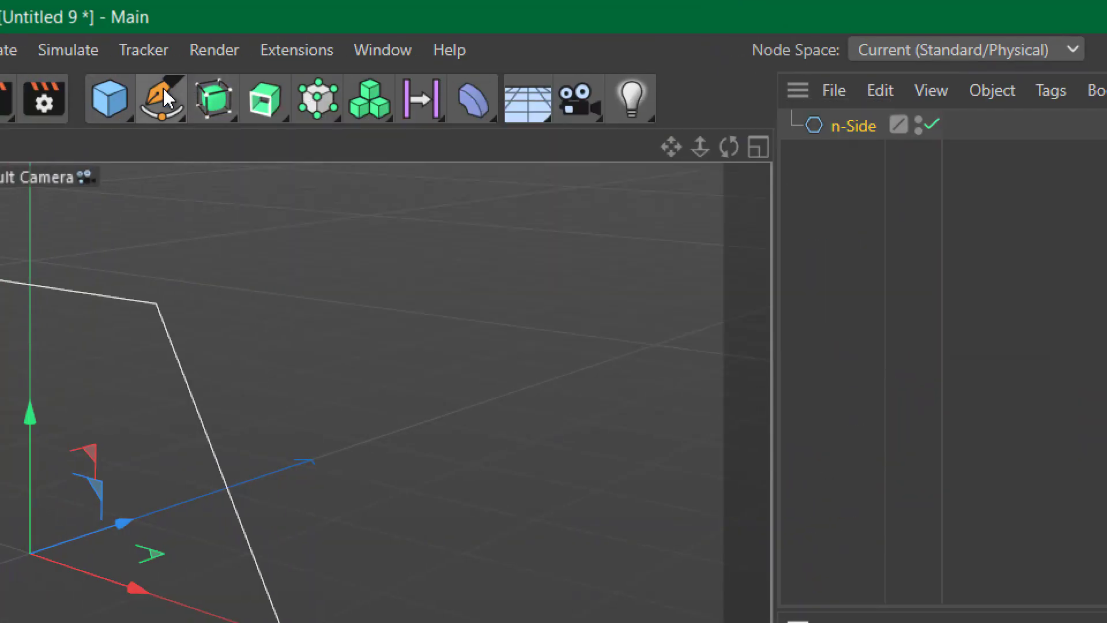
pyautogui.click(162, 92)
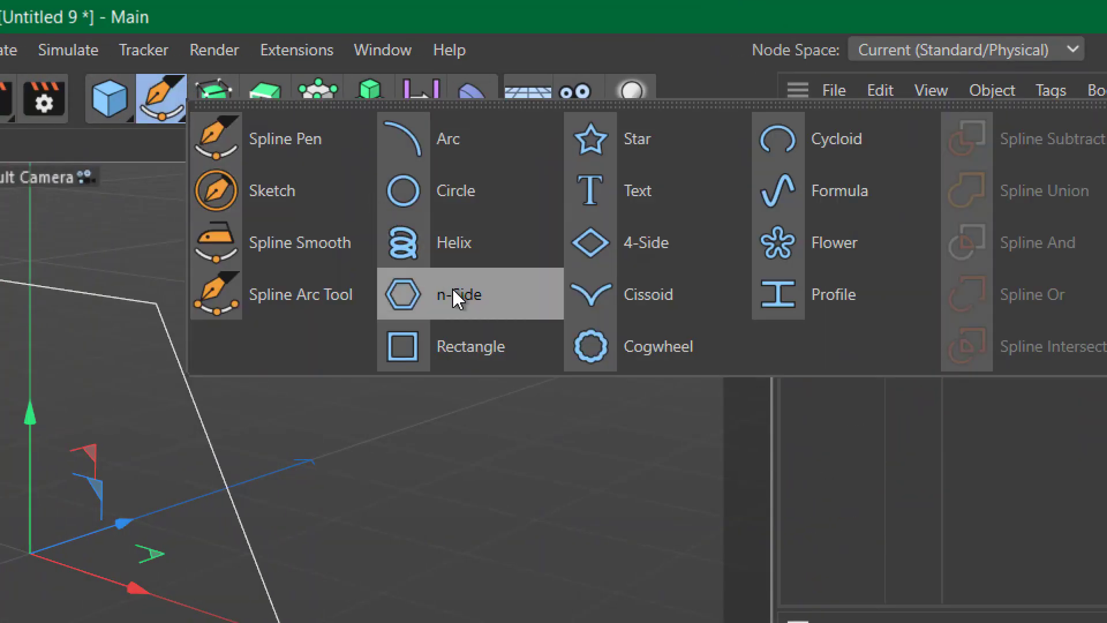
pyautogui.click(502, 317)
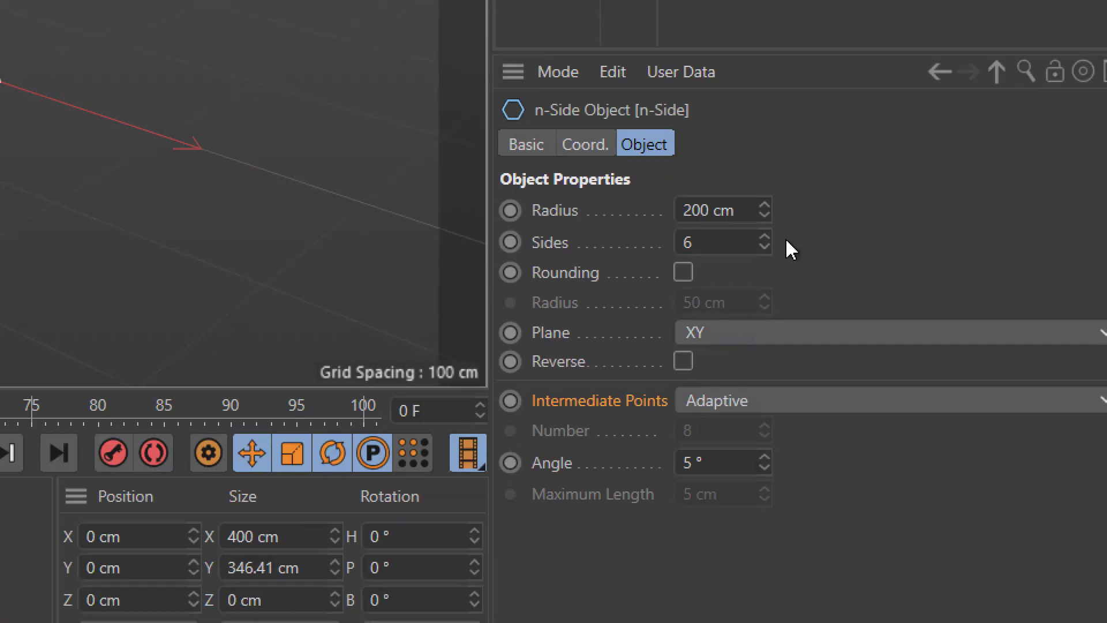
pyautogui.click(764, 236)
pyautogui.click(764, 236)
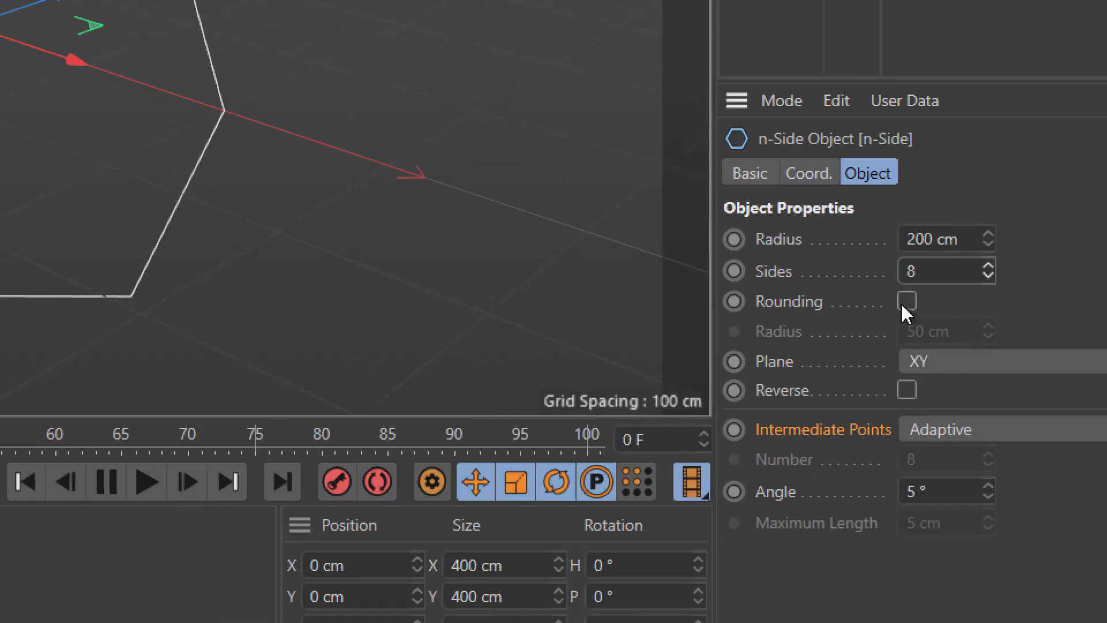
# Enable rounding on the n-Side spline with a 20 cm radius and set its plane to XZ
pyautogui.click(904, 305)
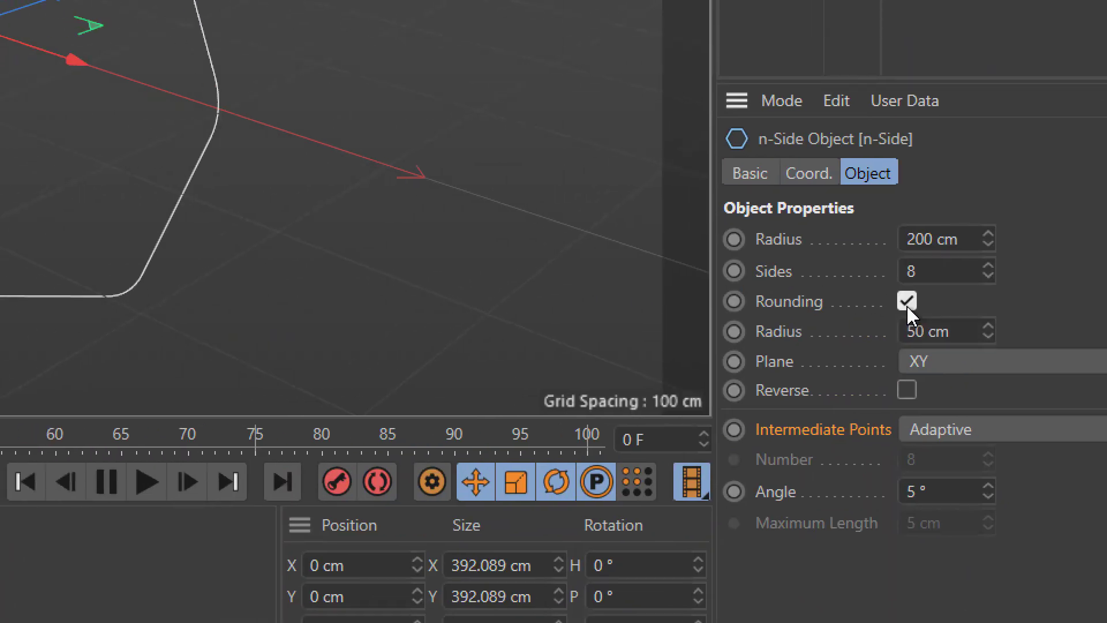
pyautogui.moveTo(944, 327); pyautogui.dragTo(771, 312)
pyautogui.write('20')
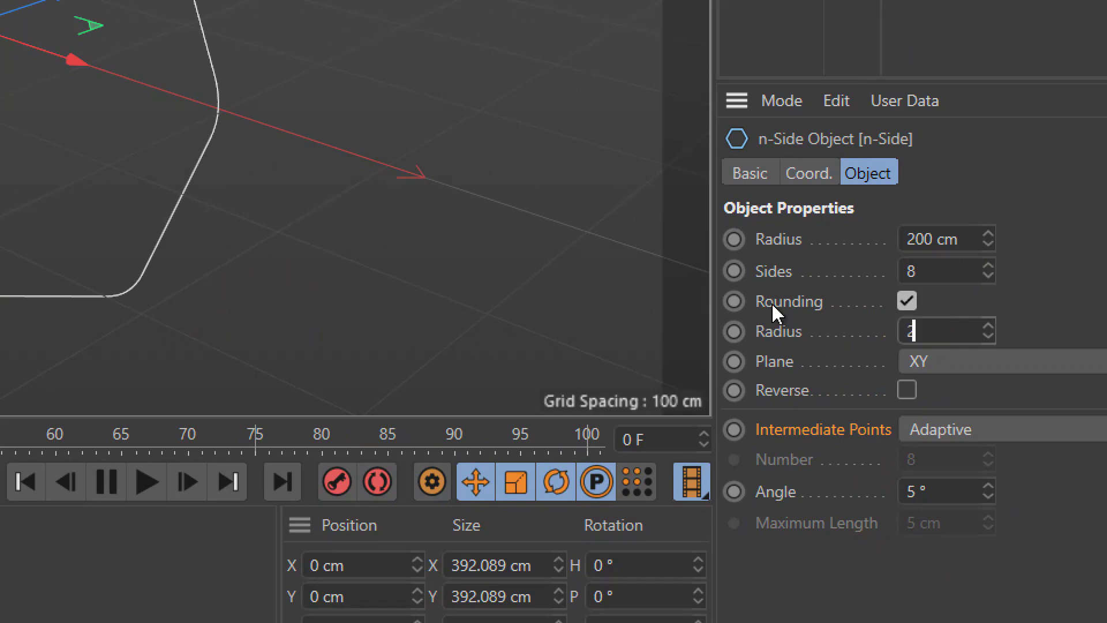
pyautogui.press('Return')
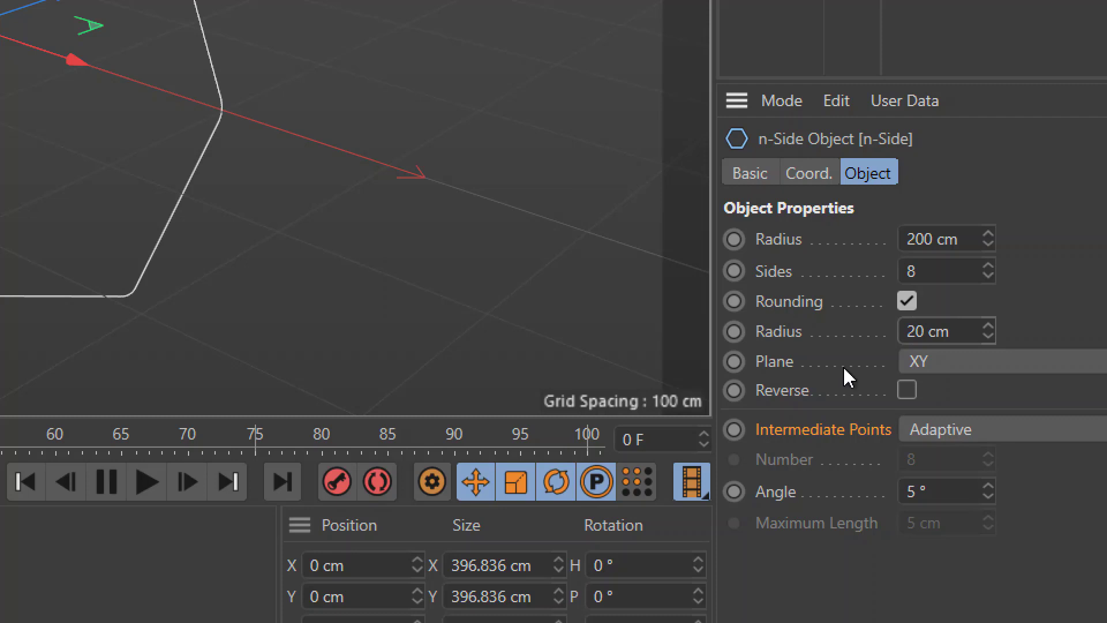
pyautogui.click(919, 363)
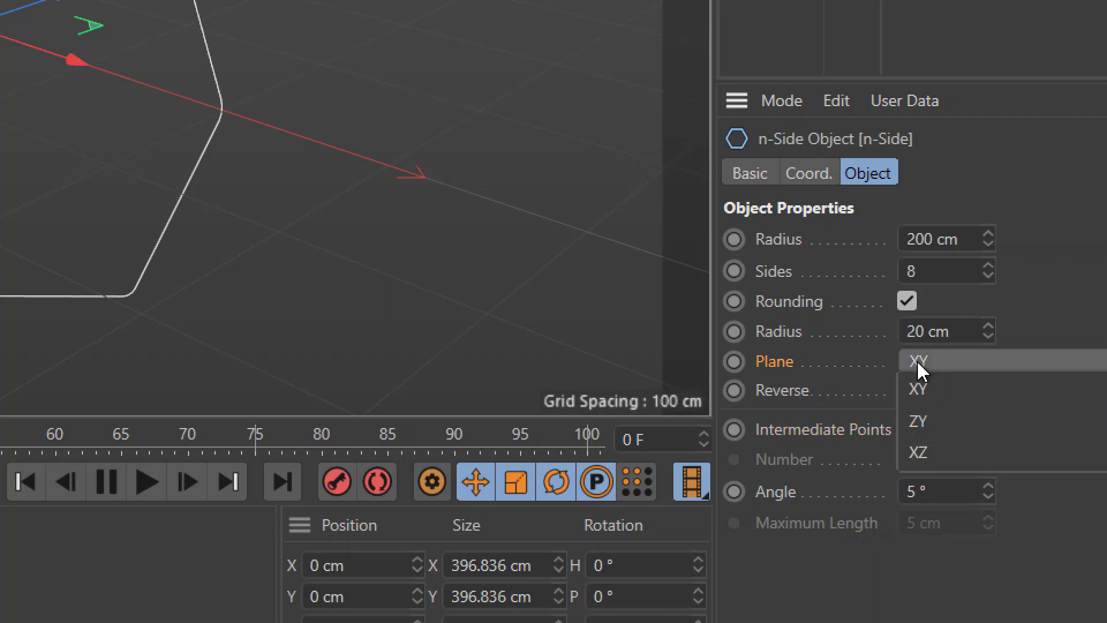
pyautogui.click(942, 457)
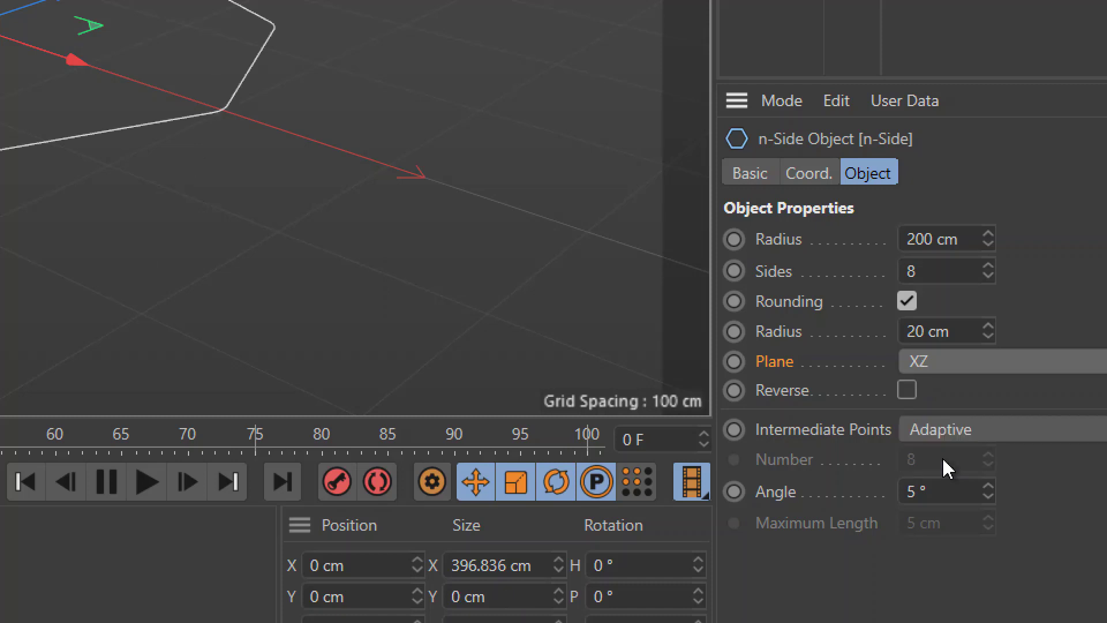
pyautogui.click(933, 271)
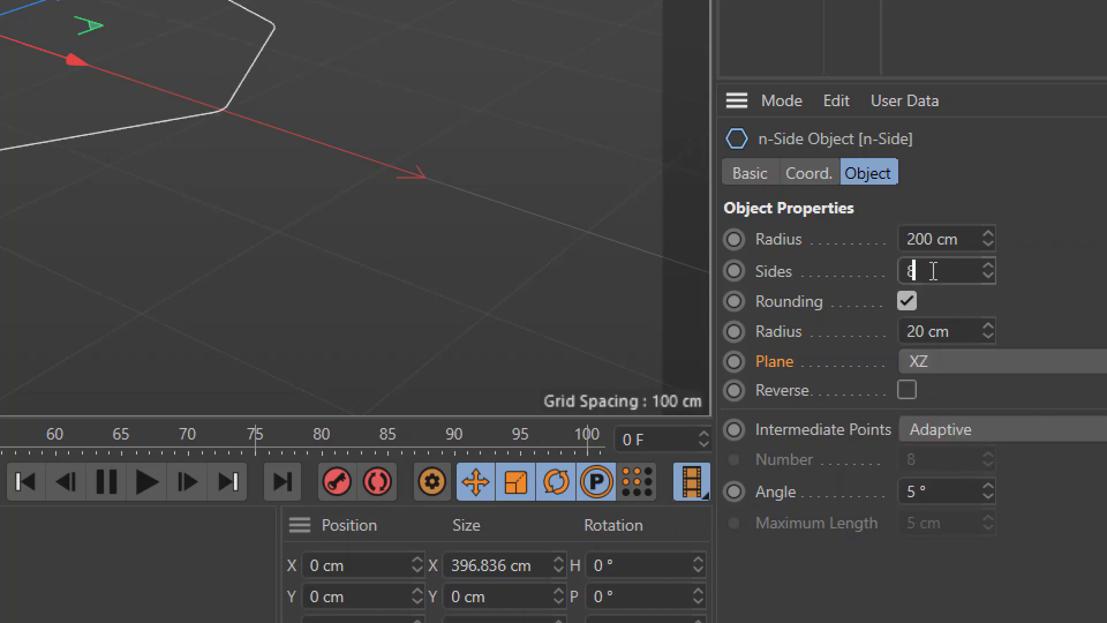
pyautogui.click(974, 330)
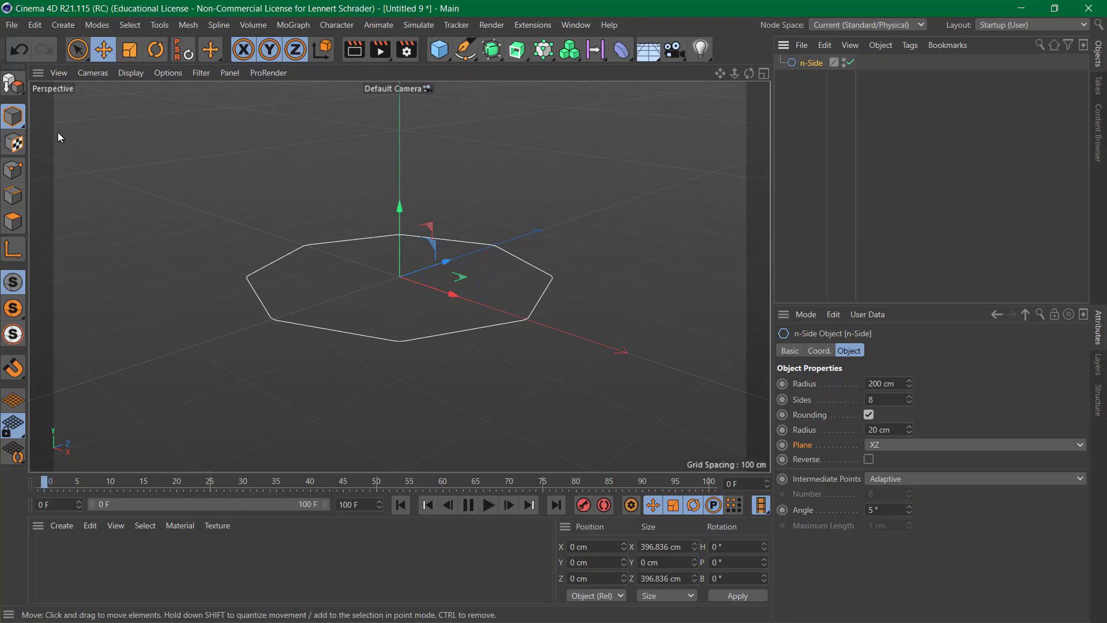
# Duplicate the n-Side spline twice upward in Y, placing the copies at about 105 cm and 227 cm
pyautogui.click(102, 53)
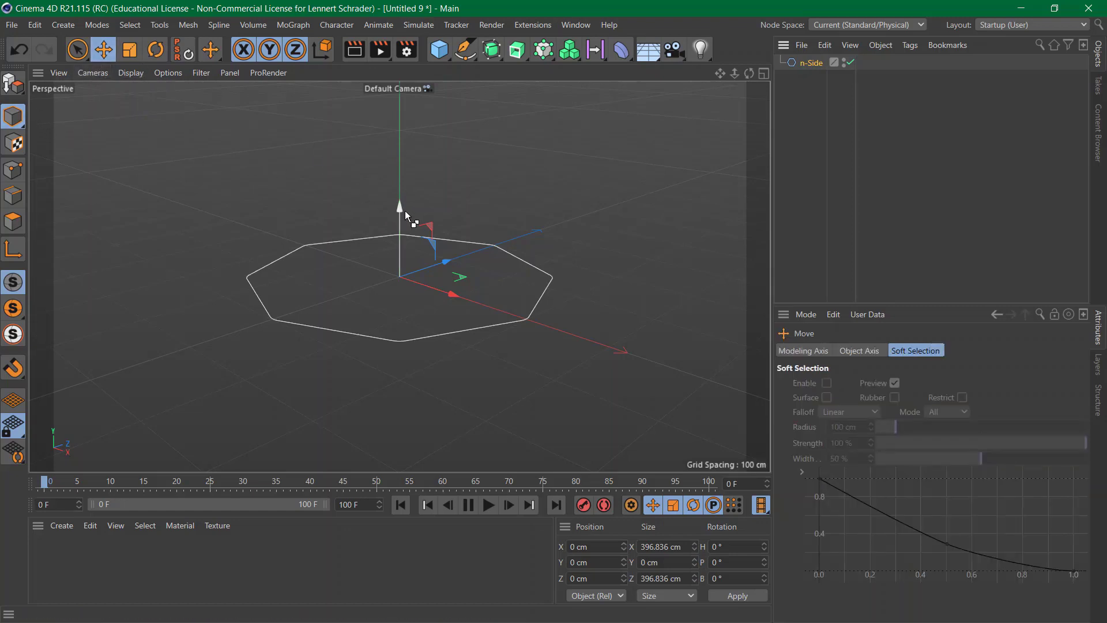
pyautogui.moveTo(402, 210); pyautogui.dragTo(400, 80)
pyautogui.hotkey('ctrl', 'z')
pyautogui.scroll(-3, 428, 195)
pyautogui.keyDown('alt'); pyautogui.moveTo(367, 206); pyautogui.dragTo(368, 234, button='middle'); pyautogui.keyUp('alt')
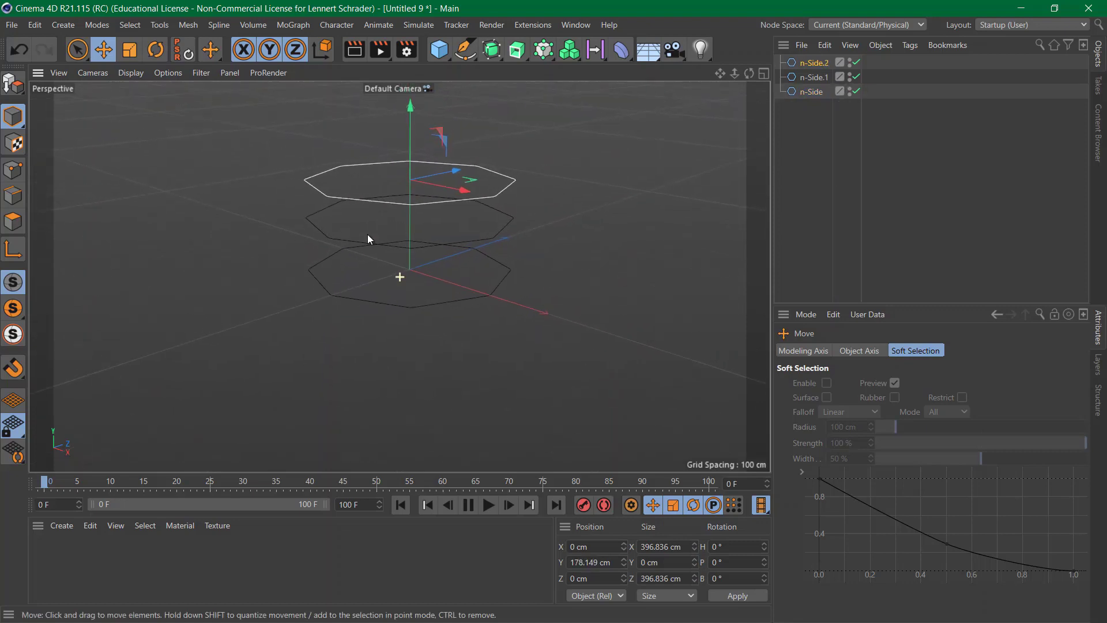
pyautogui.keyDown('alt'); pyautogui.moveTo(368, 234); pyautogui.dragTo(442, 218); pyautogui.keyUp('alt')
pyautogui.moveTo(370, 143); pyautogui.dragTo(369, 115)
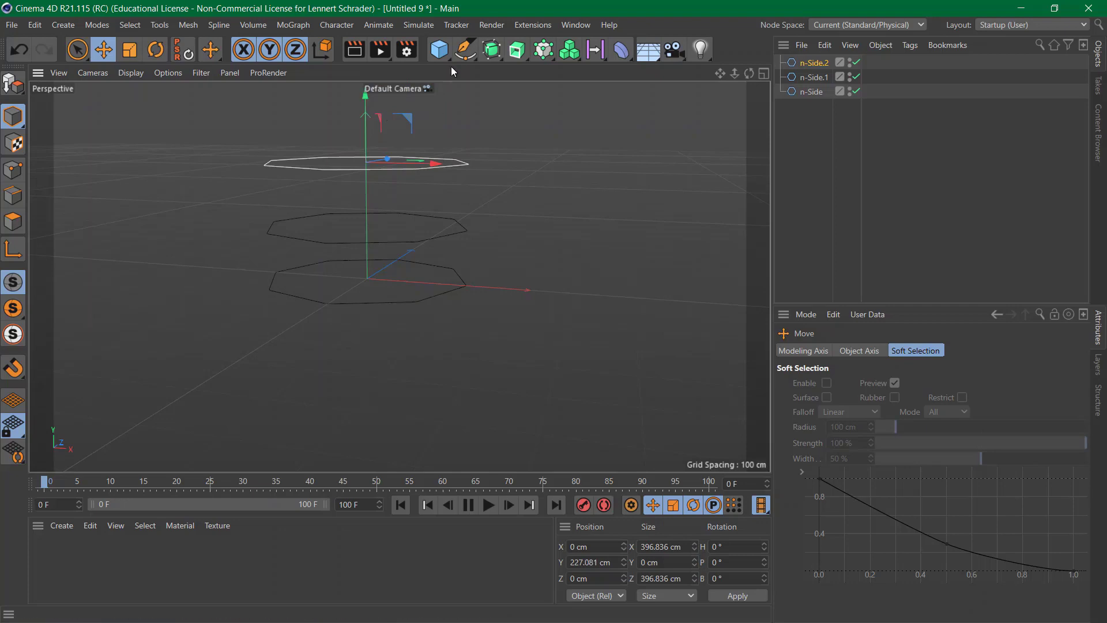
# Add a Circle spline, set its plane to XZ and raise it above the n-Side splines to about 306 cm in Y
pyautogui.click(471, 58)
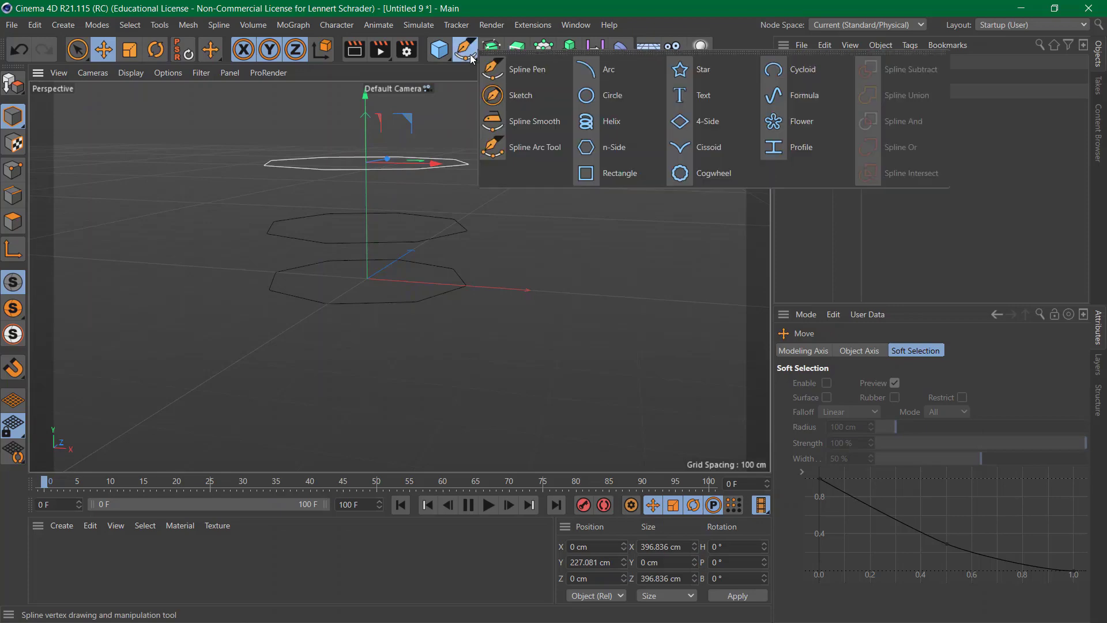
pyautogui.click(594, 92)
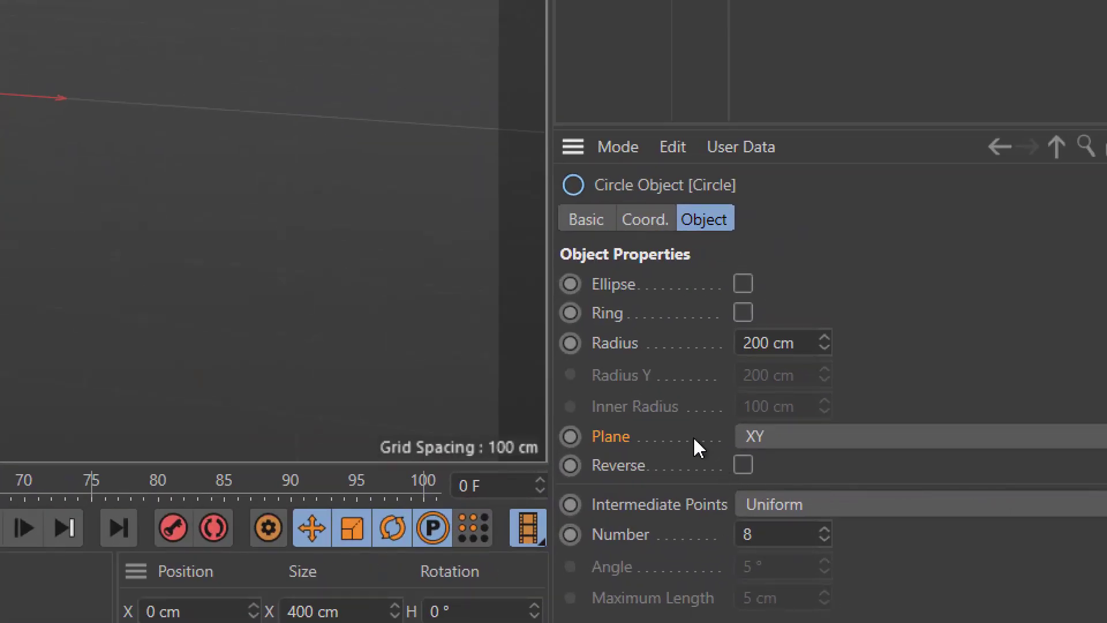
pyautogui.click(804, 438)
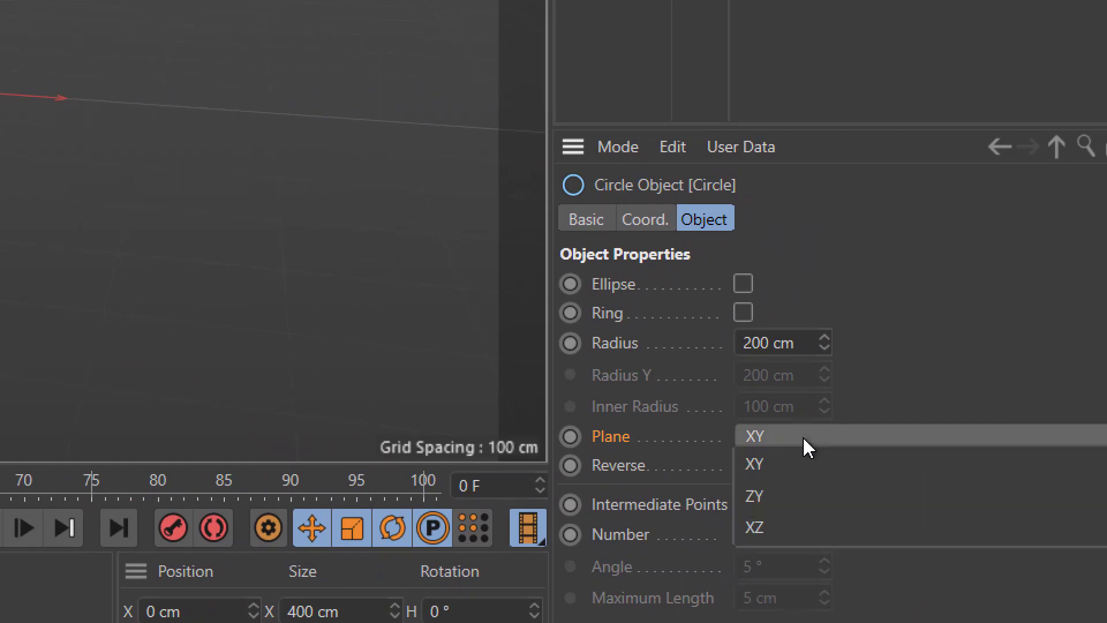
pyautogui.click(802, 527)
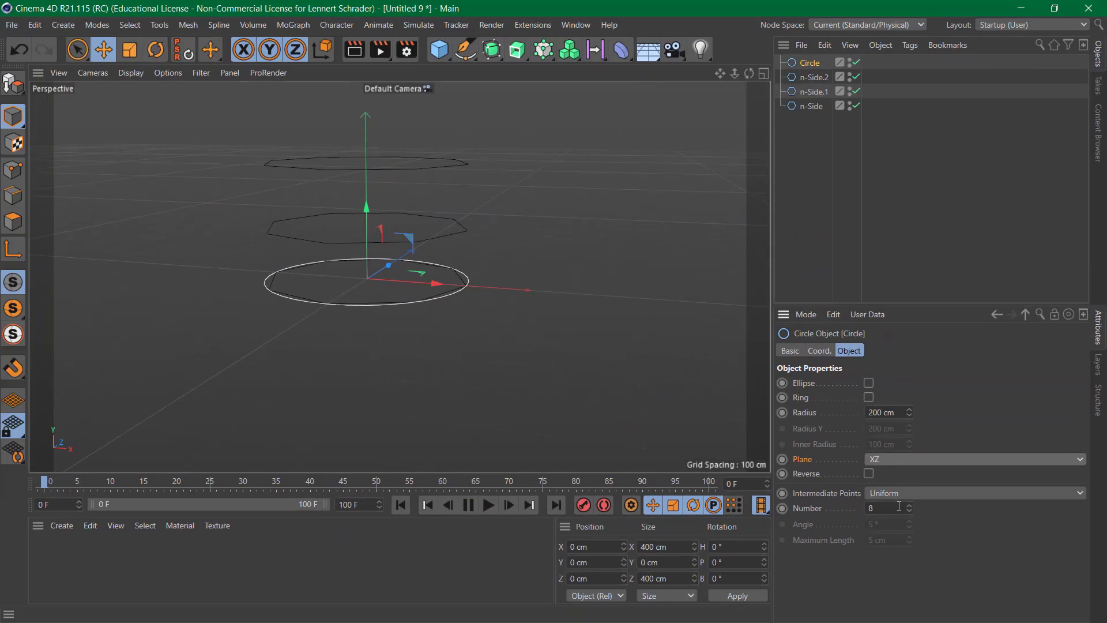
pyautogui.moveTo(369, 220)
pyautogui.mouseDown()
pyautogui.moveTo(368, 173)
pyautogui.moveTo(368, 217)
pyautogui.mouseUp()
# Duplicate the Circle spline twice upward in Y, with the topmost copy at about 508 cm
pyautogui.keyDown('alt'); pyautogui.moveTo(438, 226); pyautogui.dragTo(438, 335, button='middle'); pyautogui.keyUp('alt')
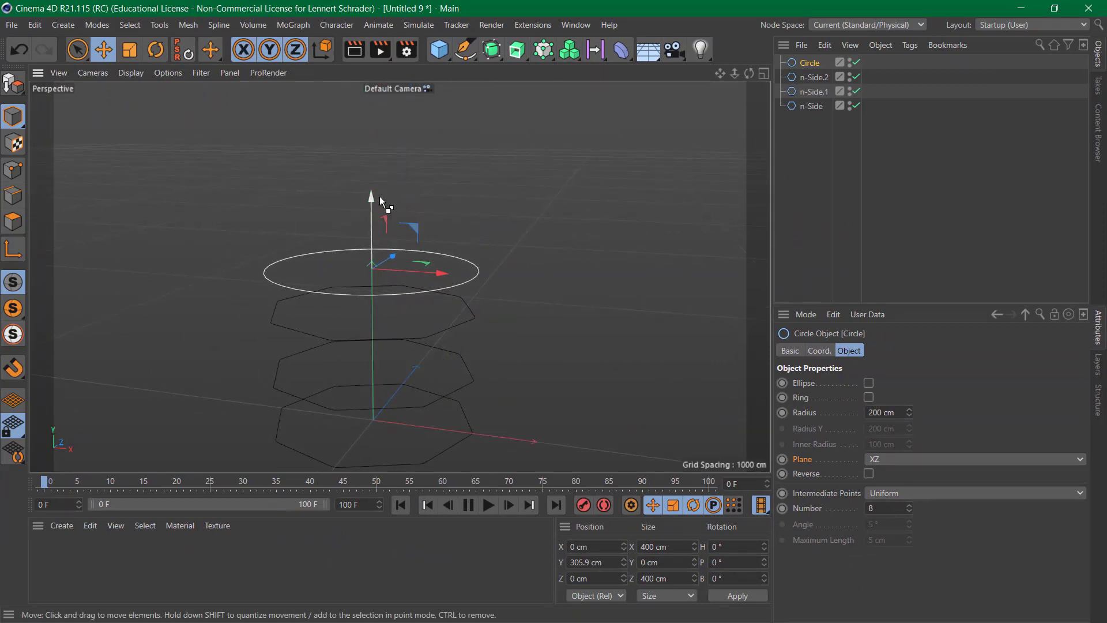
pyautogui.keyDown('ctrl'); pyautogui.moveTo(370, 200); pyautogui.dragTo(368, 89); pyautogui.keyUp('ctrl')
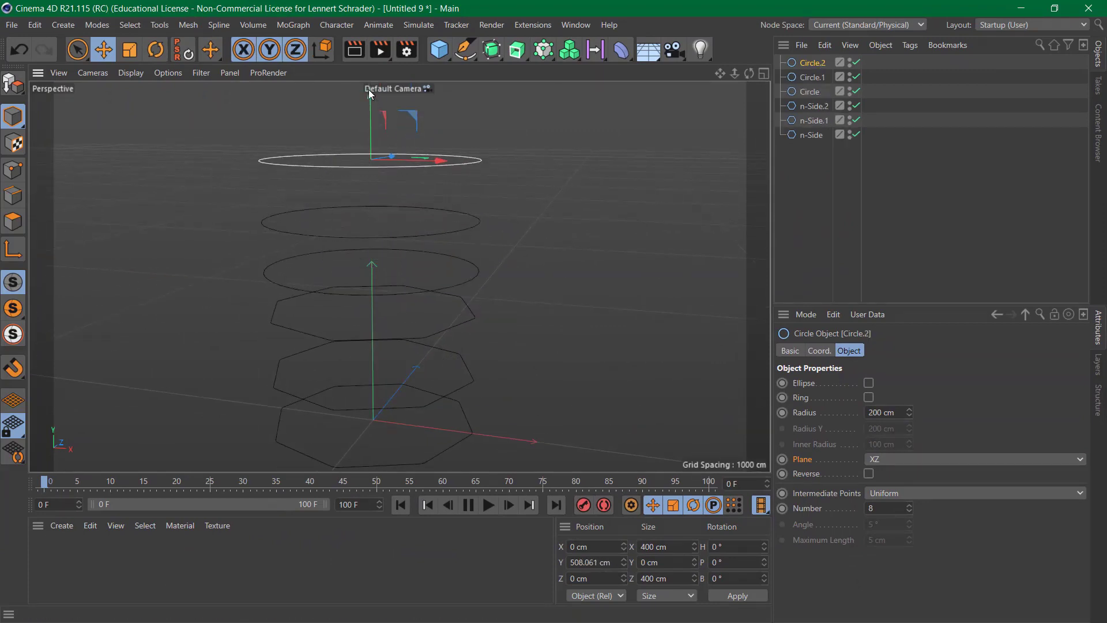
pyautogui.keyDown('alt'); pyautogui.moveTo(413, 237); pyautogui.dragTo(352, 245, button='right'); pyautogui.keyUp('alt')
pyautogui.keyDown('alt'); pyautogui.moveTo(369, 254); pyautogui.dragTo(410, 245); pyautogui.keyUp('alt')
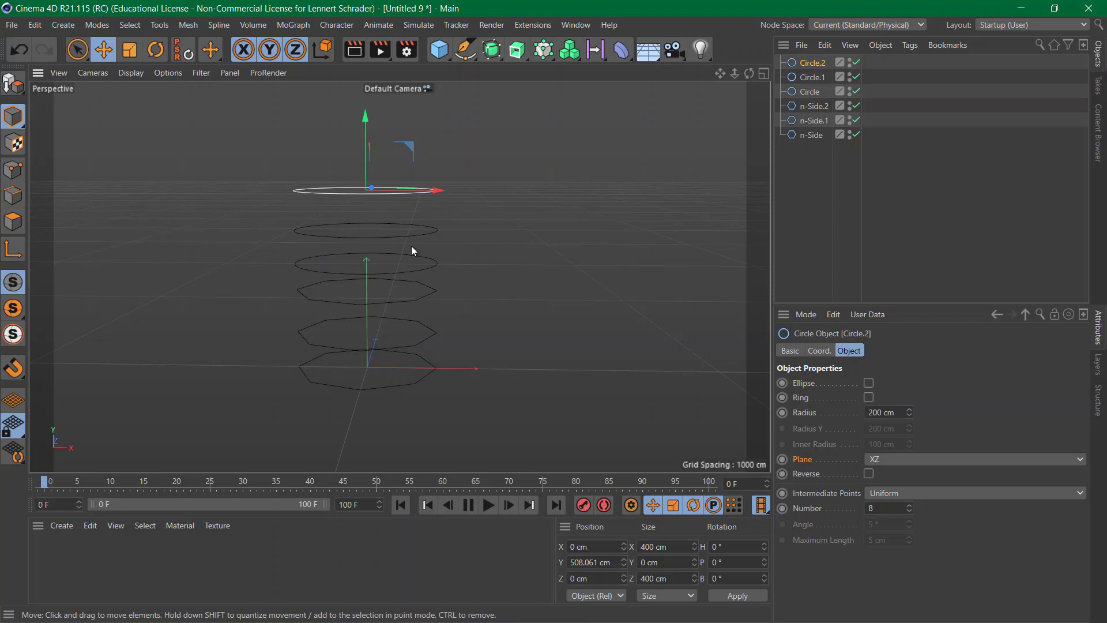
# Add a Loft generator and nest all six Circle and n-Side splines under it
pyautogui.click(517, 49)
pyautogui.click(571, 120)
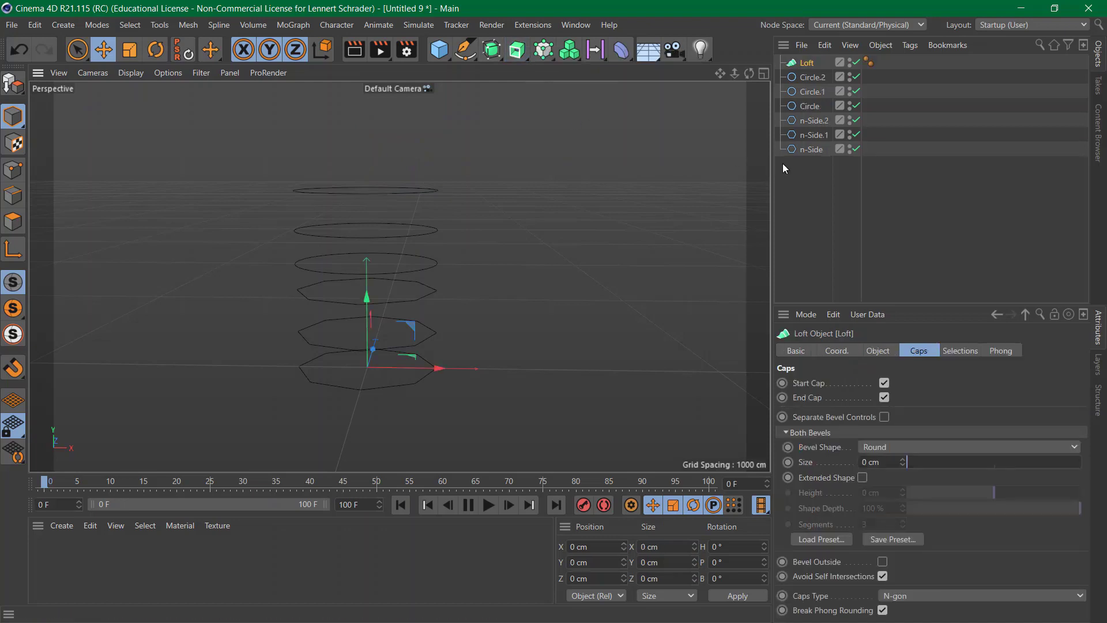
pyautogui.moveTo(819, 64)
pyautogui.mouseDown()
pyautogui.moveTo(820, 81)
pyautogui.moveTo(811, 65)
pyautogui.mouseUp()
pyautogui.click(822, 186)
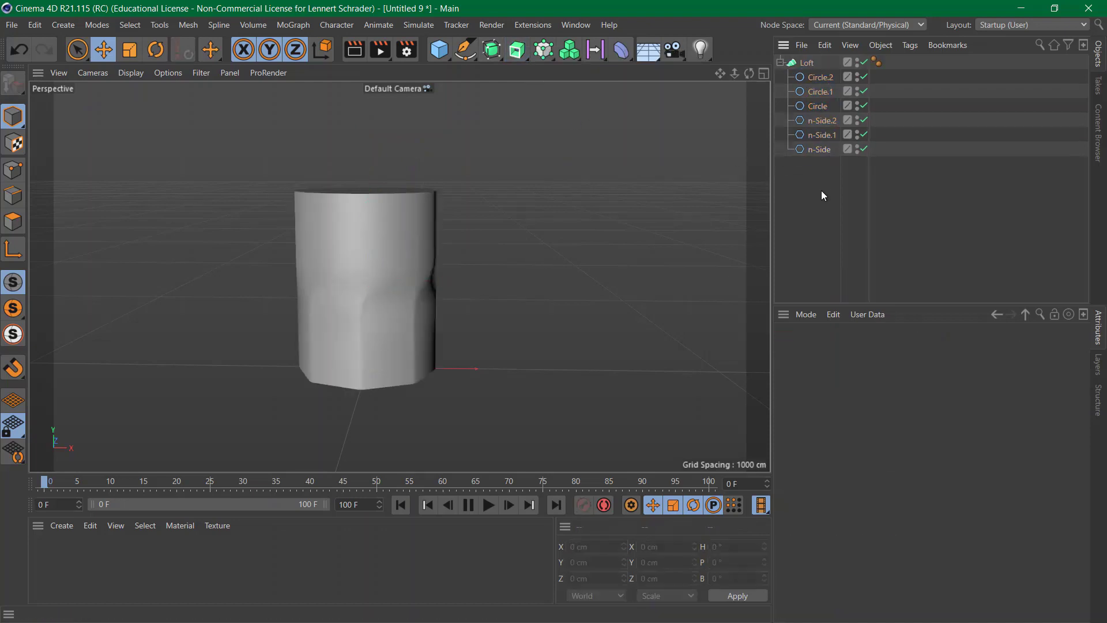
# Show the mesh with Gouraud Shading (Lines) and raise the Loft's Mesh Subdivision U to 155
pyautogui.keyDown('alt'); pyautogui.moveTo(438, 304); pyautogui.dragTo(402, 304); pyautogui.keyUp('alt')
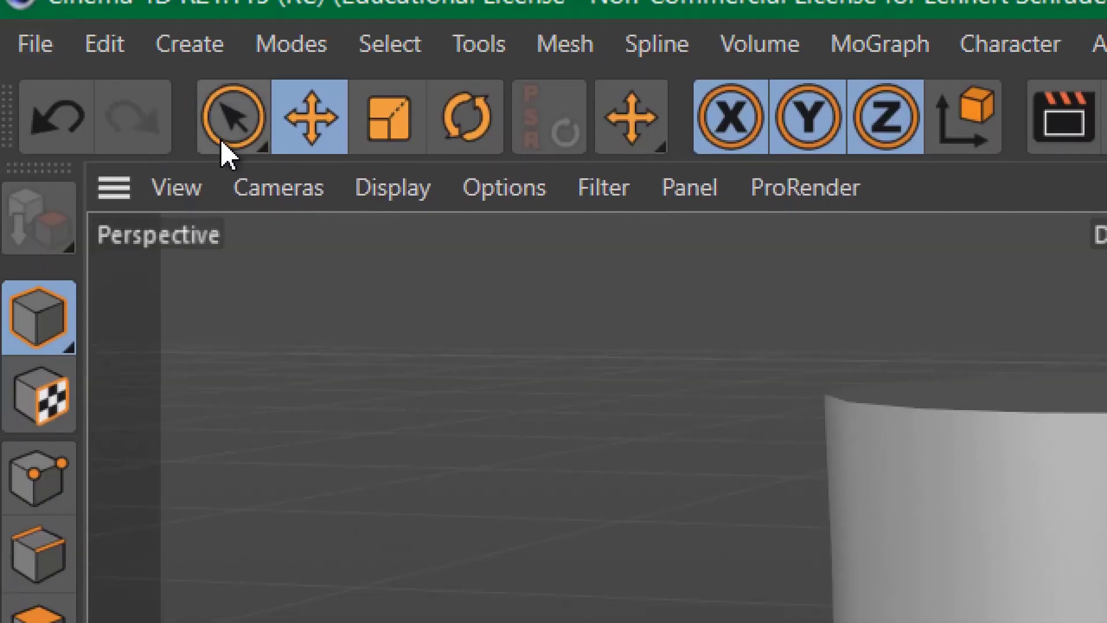
pyautogui.click(414, 199)
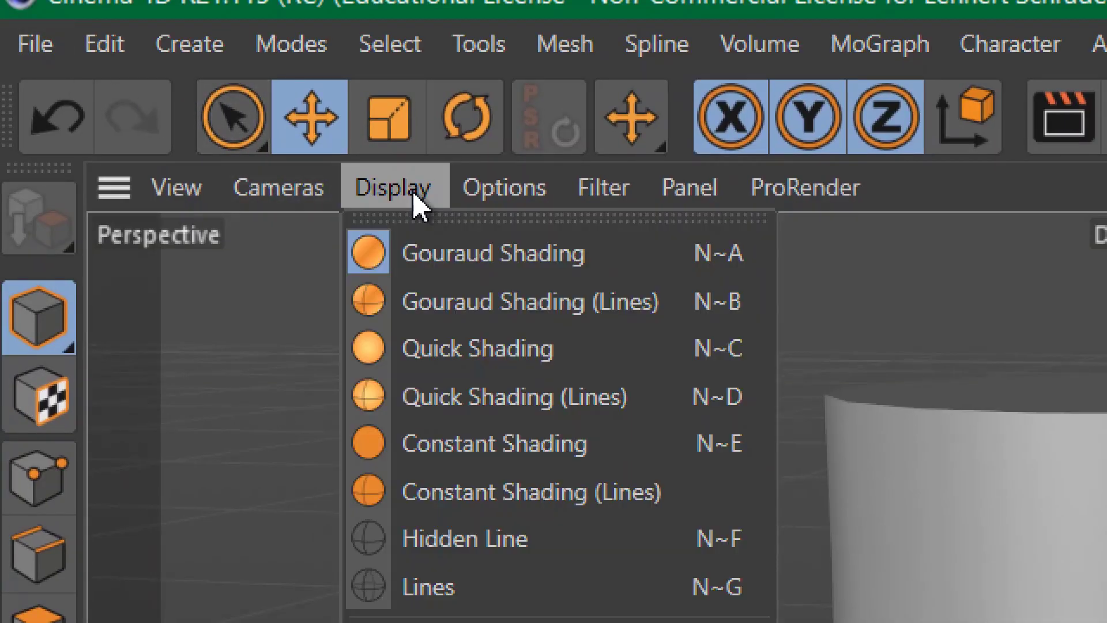
pyautogui.click(499, 302)
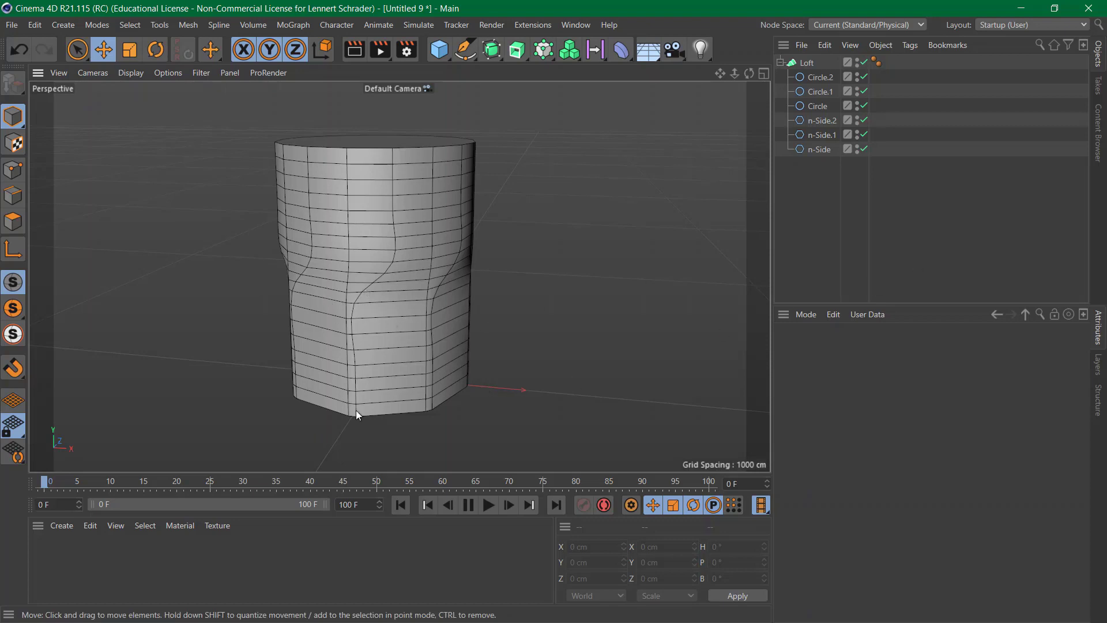
pyautogui.click(813, 67)
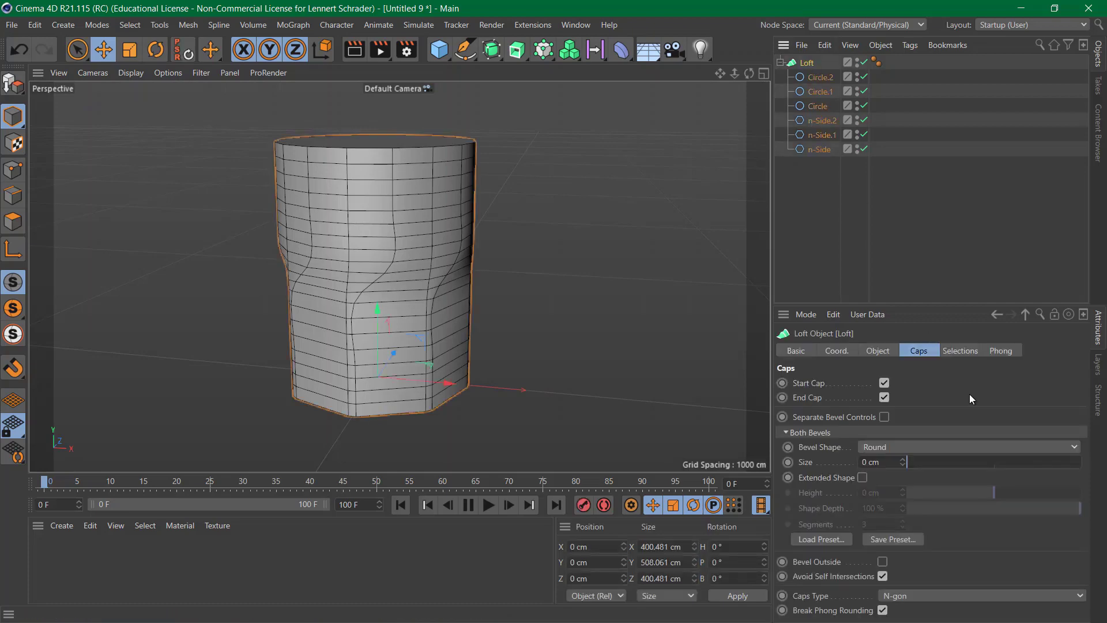
pyautogui.click(877, 351)
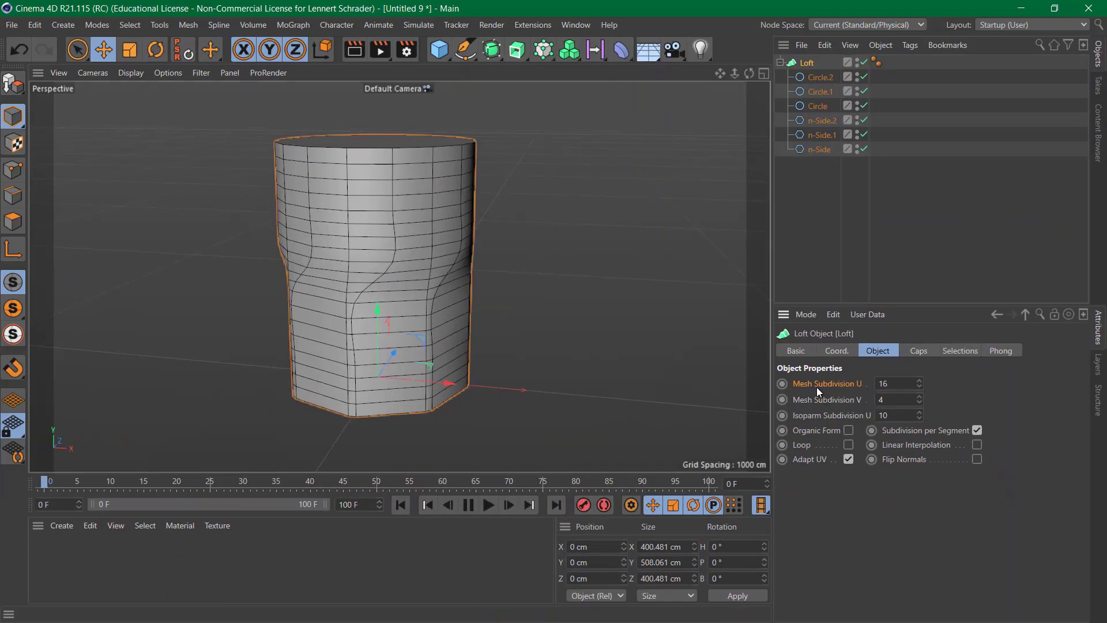
pyautogui.moveTo(919, 384)
pyautogui.mouseDown()
pyautogui.moveTo(920, 346)
pyautogui.moveTo(919, 380)
pyautogui.mouseUp()
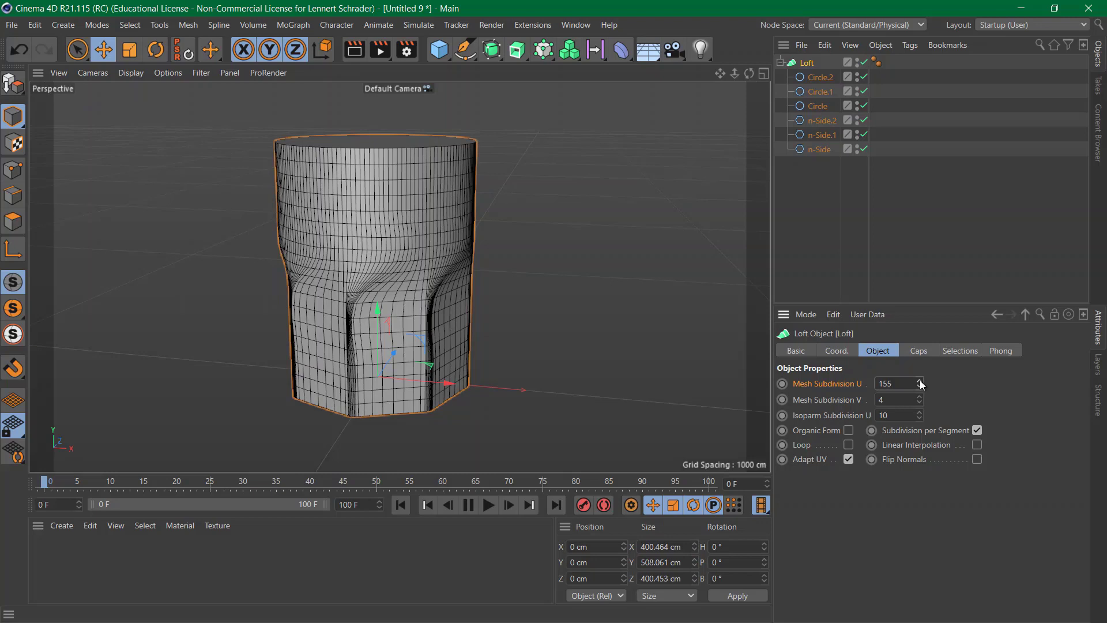
# Rotate the three Circle splines together to a heading of -10° and switch the viewport to Gouraud Shading
pyautogui.click(819, 79)
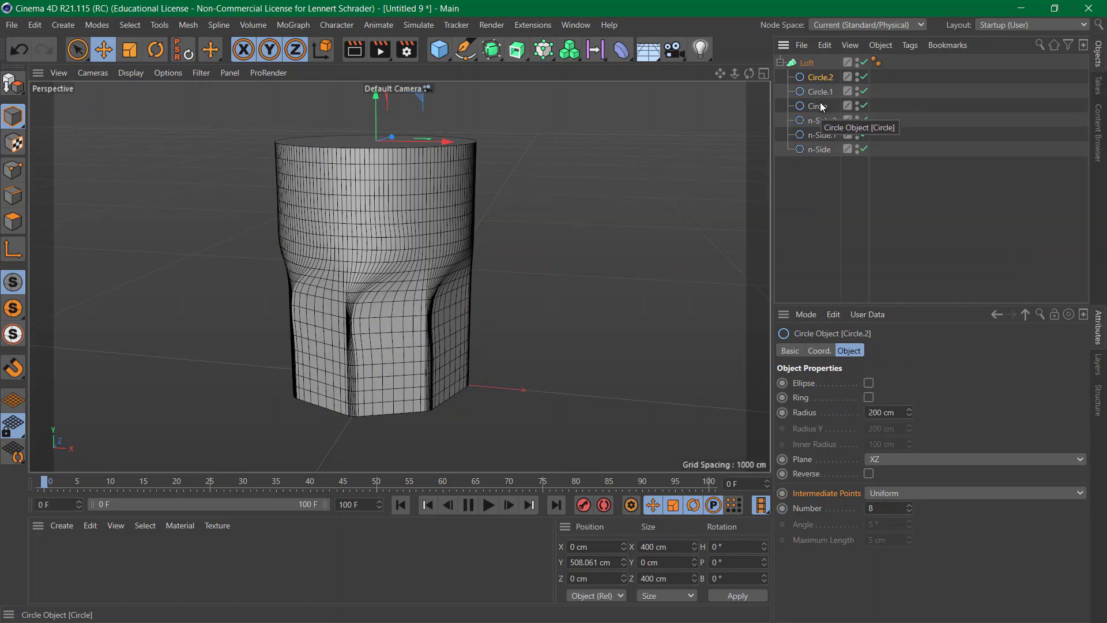
pyautogui.keyDown('shift'); pyautogui.click(822, 107); pyautogui.keyUp('shift')
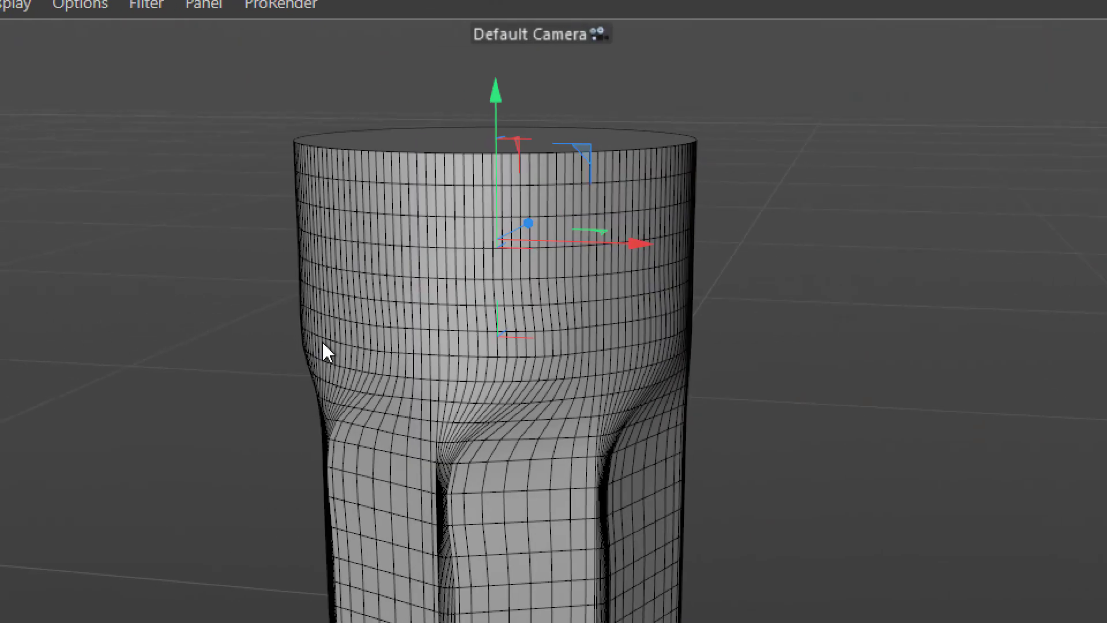
pyautogui.press('r')
pyautogui.moveTo(581, 242); pyautogui.dragTo(509, 259)
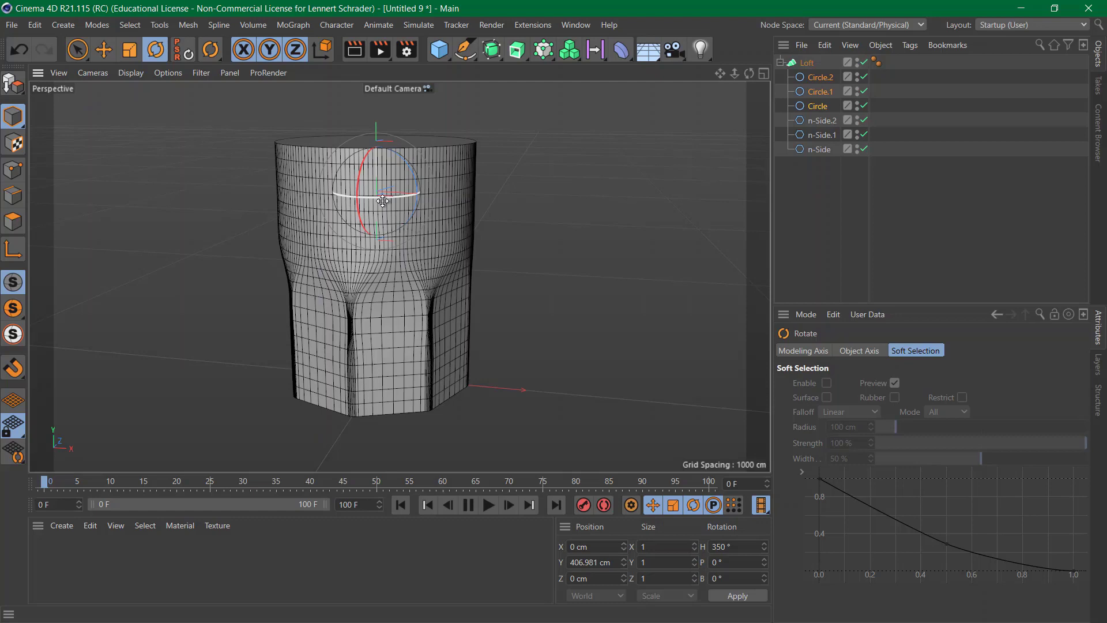
pyautogui.click(132, 72)
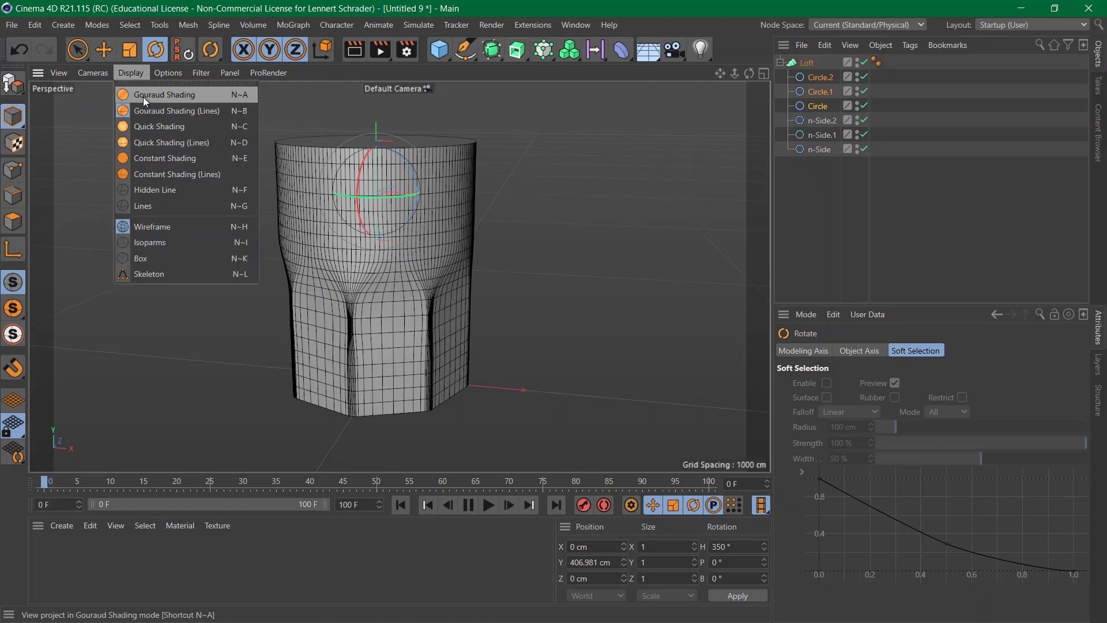
pyautogui.click(144, 97)
# Raise the n-Side.2 spline slightly and move the lowest Circle spline up to about 347 cm in Y
pyautogui.click(829, 120)
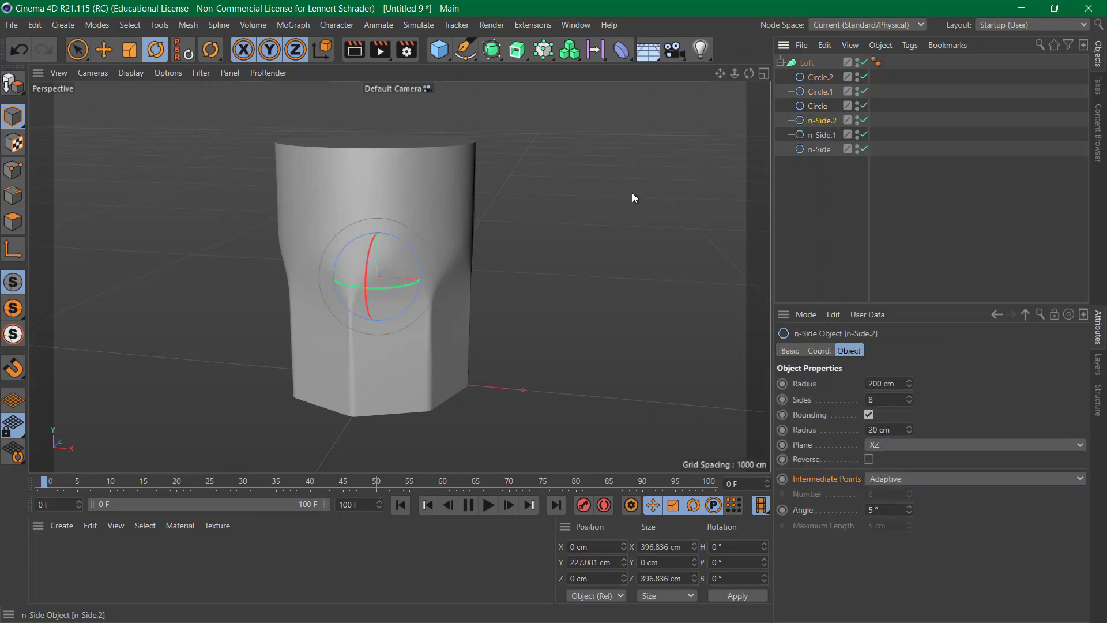
pyautogui.press('e')
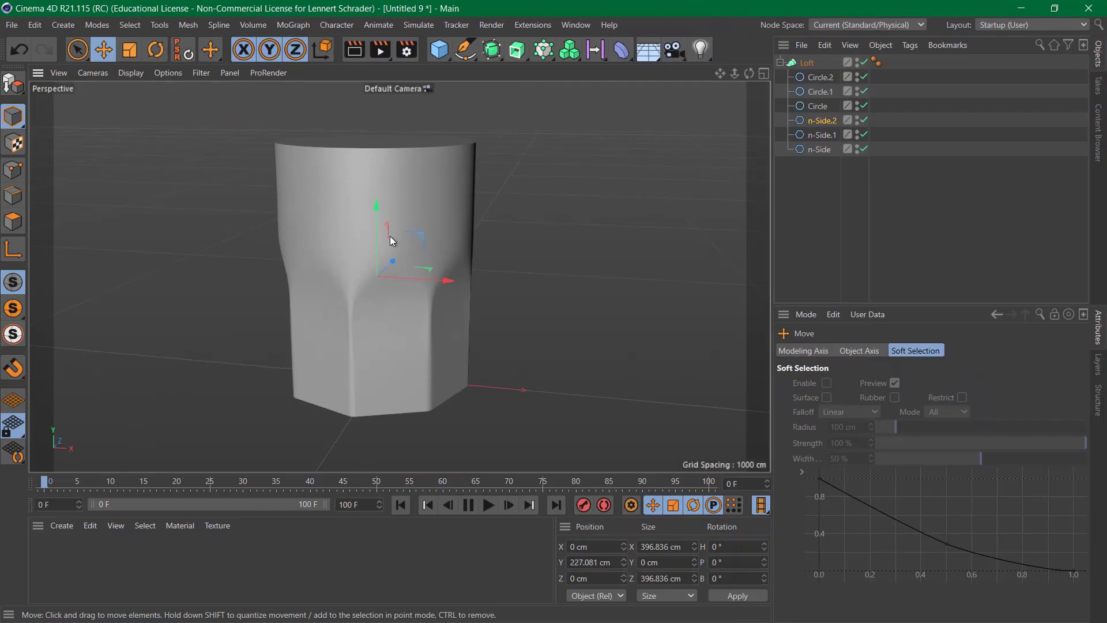
pyautogui.moveTo(377, 204); pyautogui.dragTo(404, 176)
pyautogui.click(819, 105)
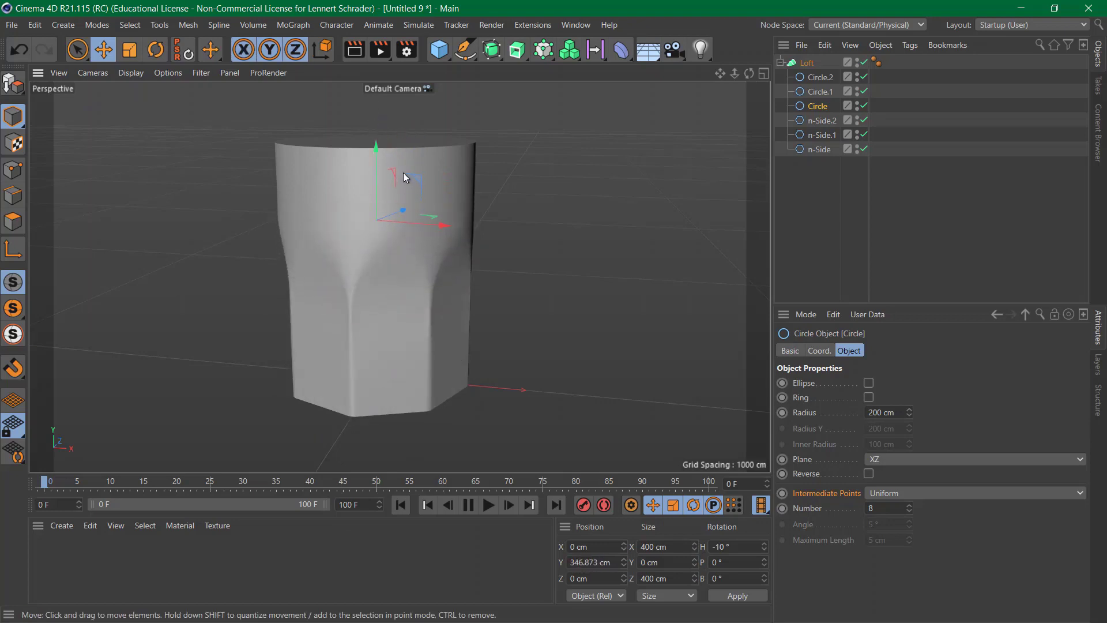
# Toggle the Loft generator off and on to examine the spacing of its profile splines
pyautogui.click(815, 123)
pyautogui.click(815, 135)
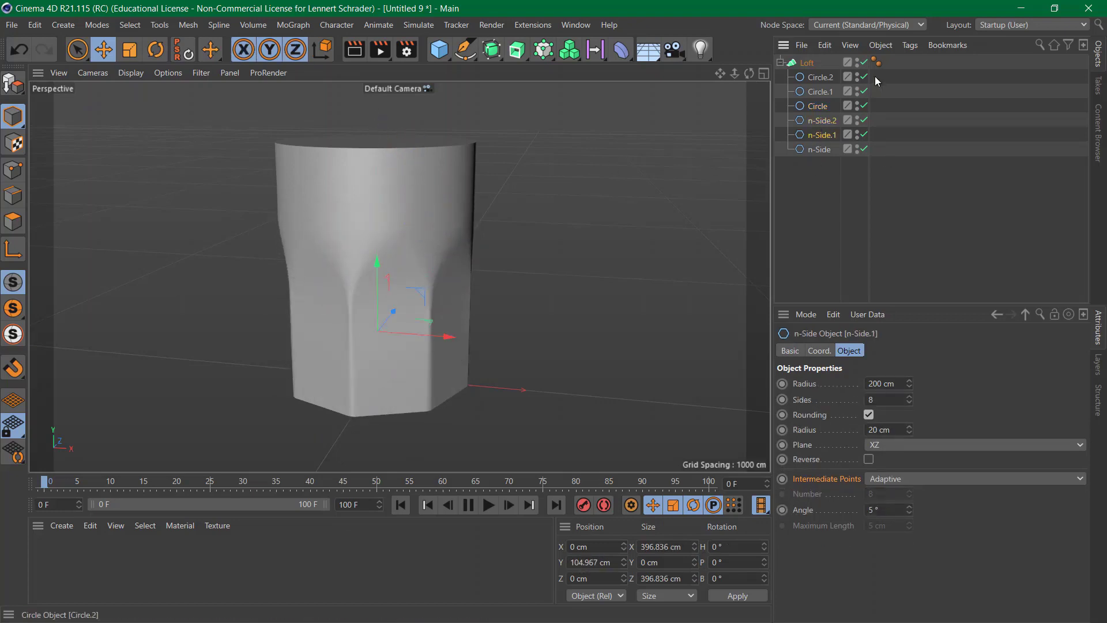
pyautogui.click(864, 63)
pyautogui.click(866, 65)
pyautogui.click(866, 65)
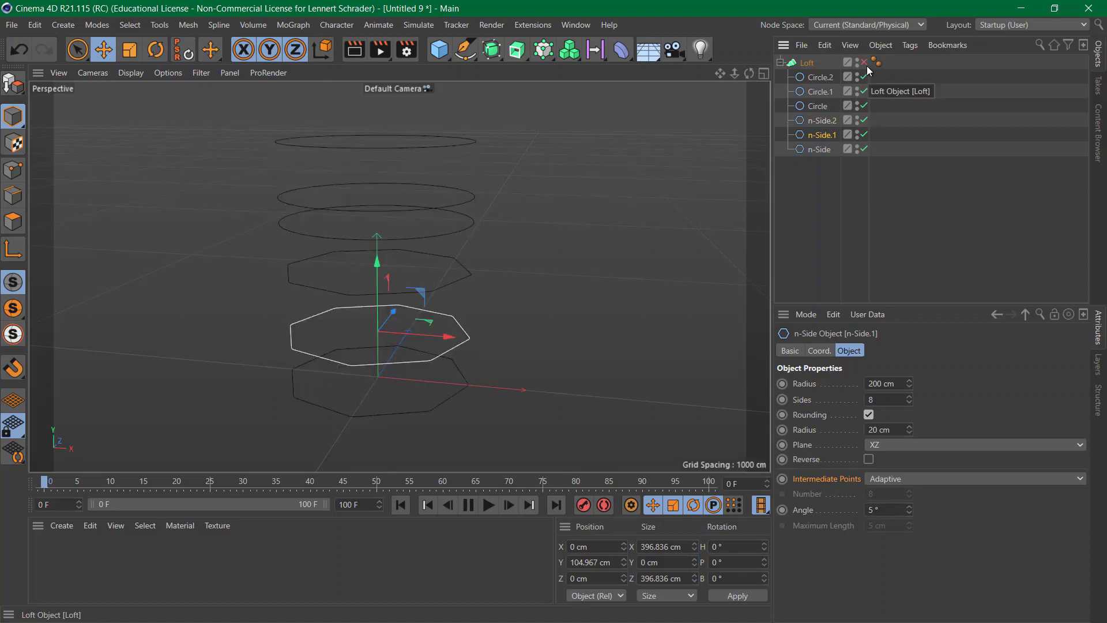
pyautogui.click(864, 62)
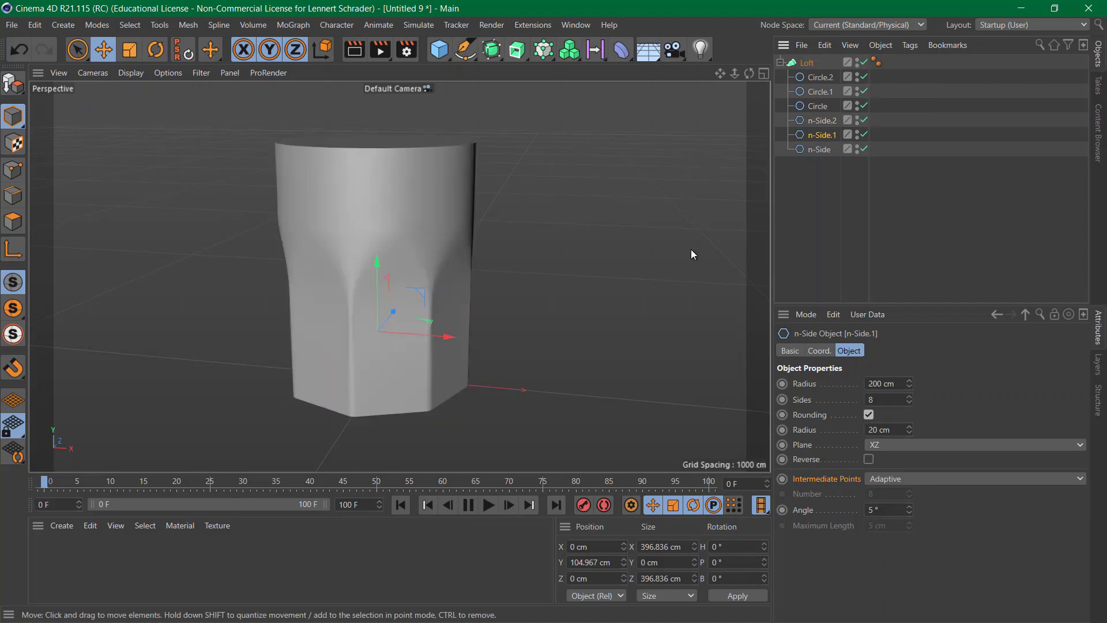
# Turn off the Loft generator, raise the Circle.1 spline to about 473 cm in Y, and turn the Loft back on
pyautogui.moveTo(749, 74)
pyautogui.mouseDown()
pyautogui.moveTo(778, 76)
pyautogui.moveTo(770, 64)
pyautogui.moveTo(748, 75)
pyautogui.mouseUp()
pyautogui.click(863, 62)
pyautogui.click(820, 91)
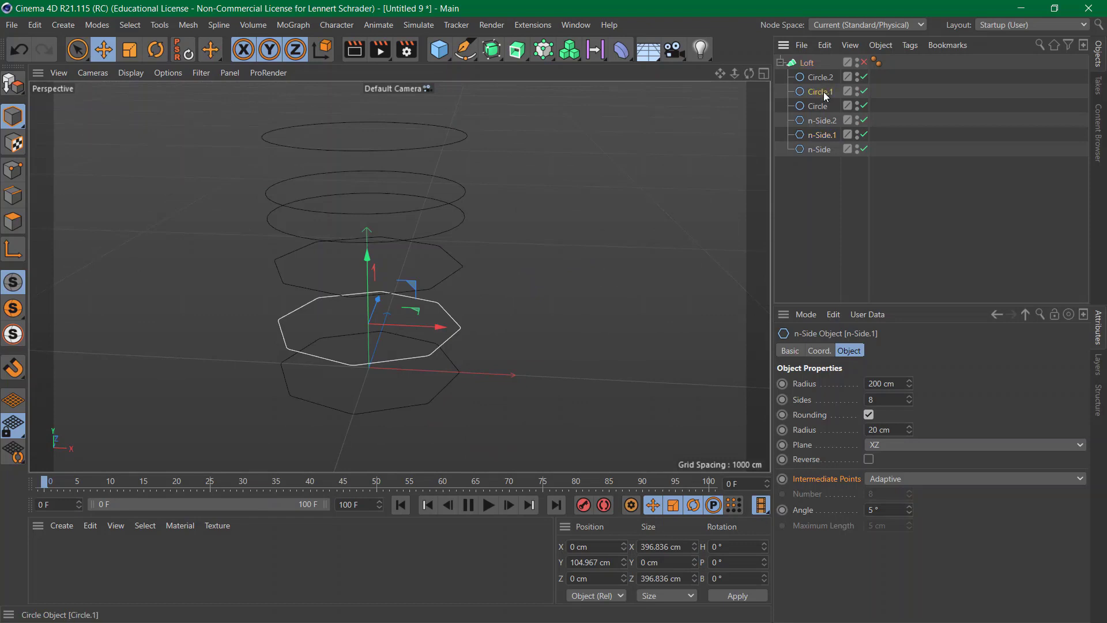
pyautogui.moveTo(366, 116); pyautogui.dragTo(363, 80)
pyautogui.click(863, 63)
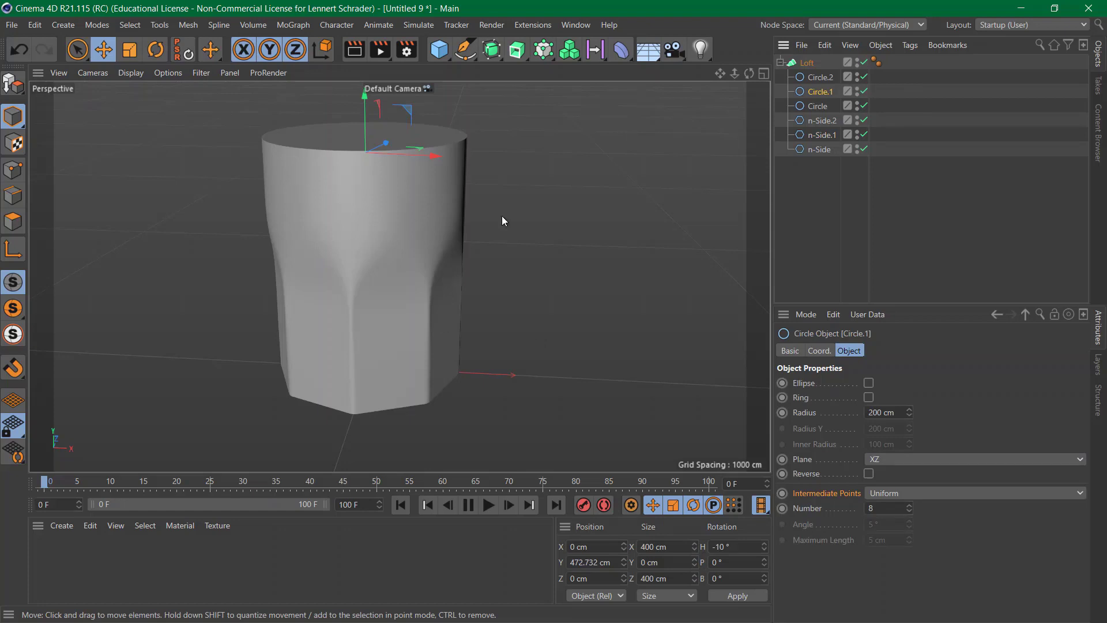
# Disable both the Start Cap and the End Cap of the Loft
pyautogui.click(814, 61)
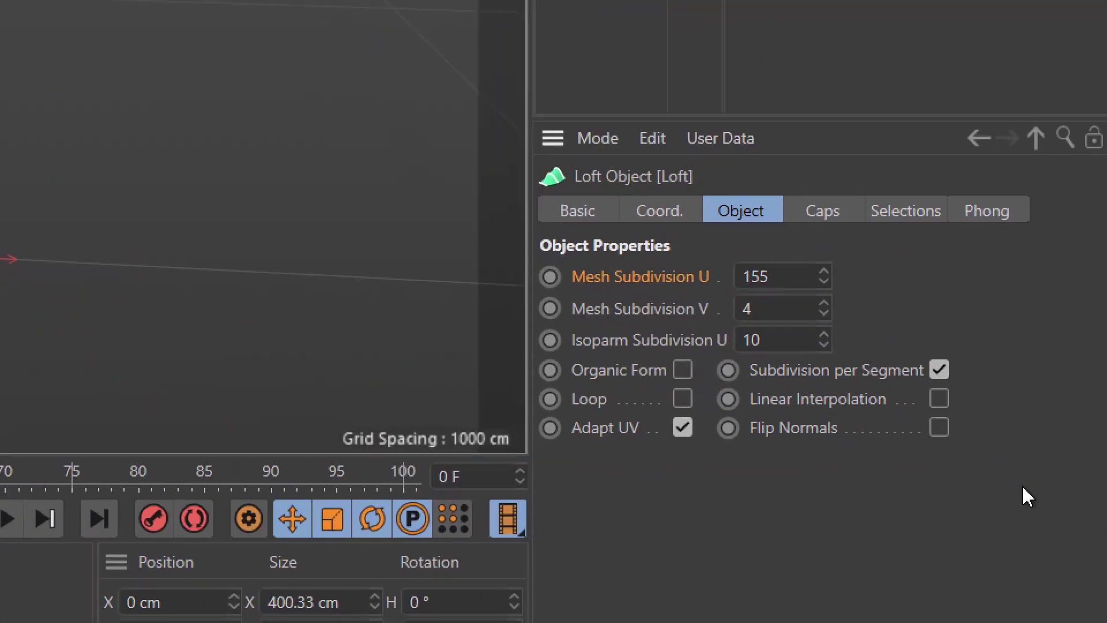
pyautogui.click(838, 213)
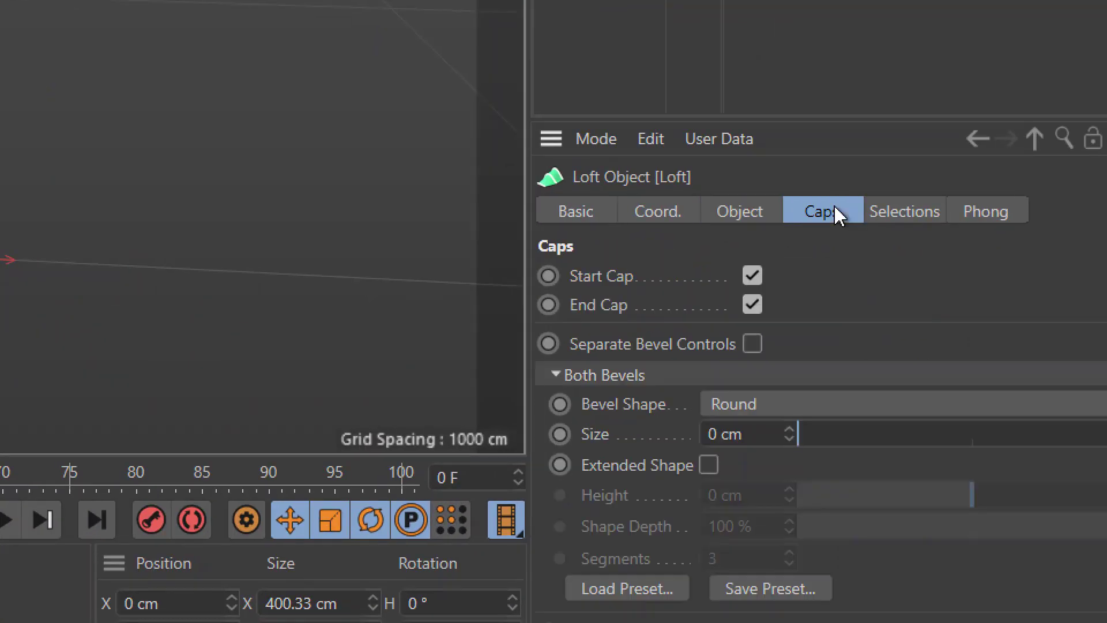
pyautogui.click(752, 276)
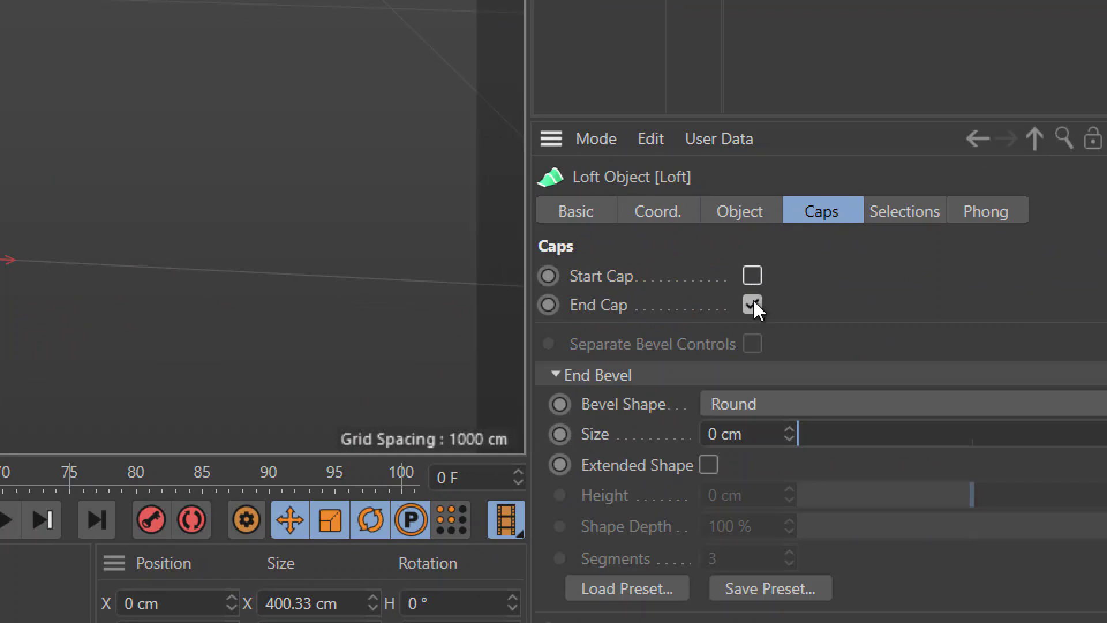
pyautogui.click(752, 304)
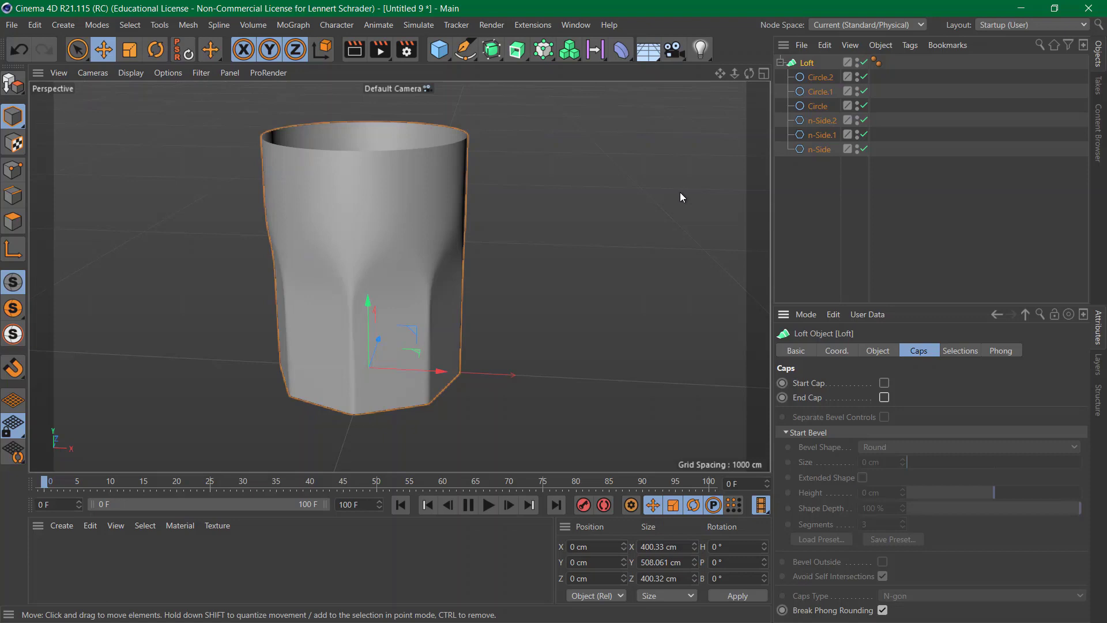
# Add a Cloth Surface generator and make the Loft its child
pyautogui.click(497, 57)
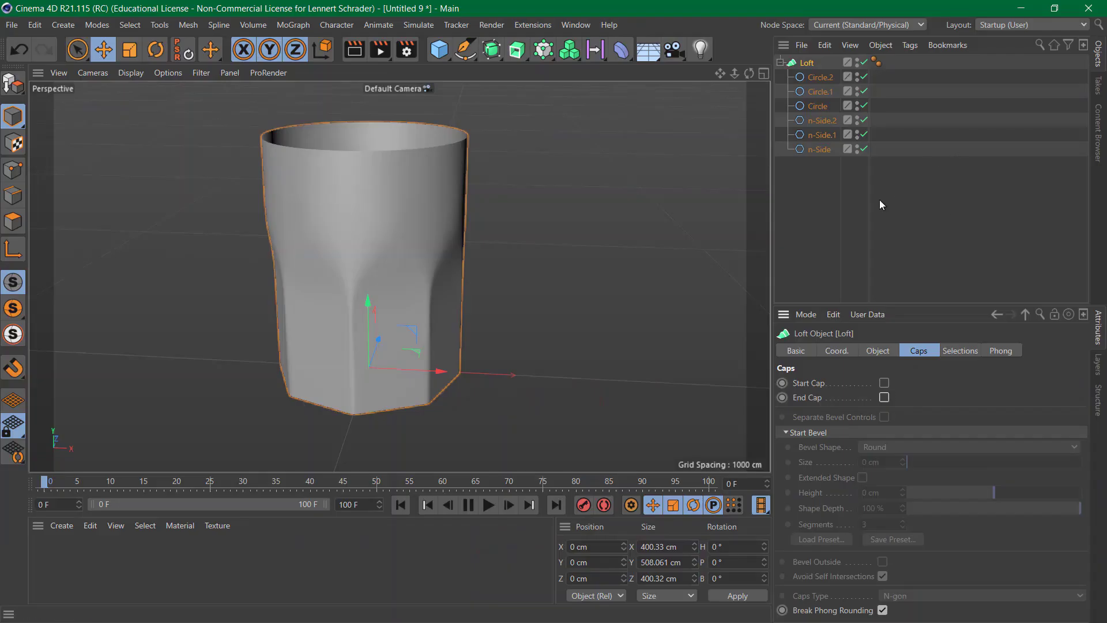
pyautogui.click(832, 208)
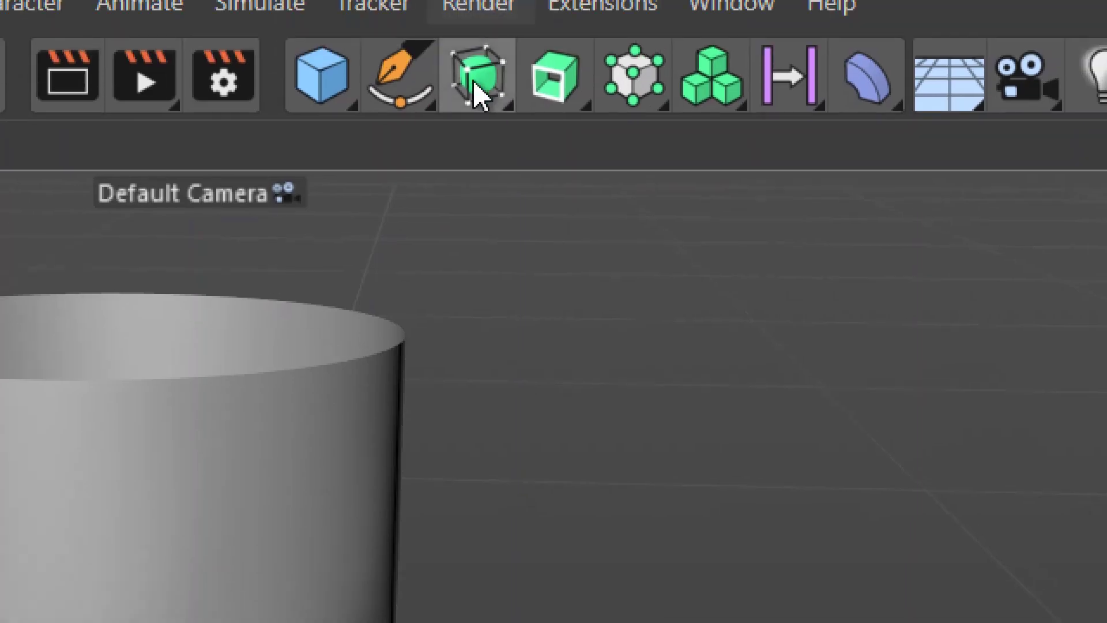
pyautogui.moveTo(475, 93); pyautogui.dragTo(663, 236)
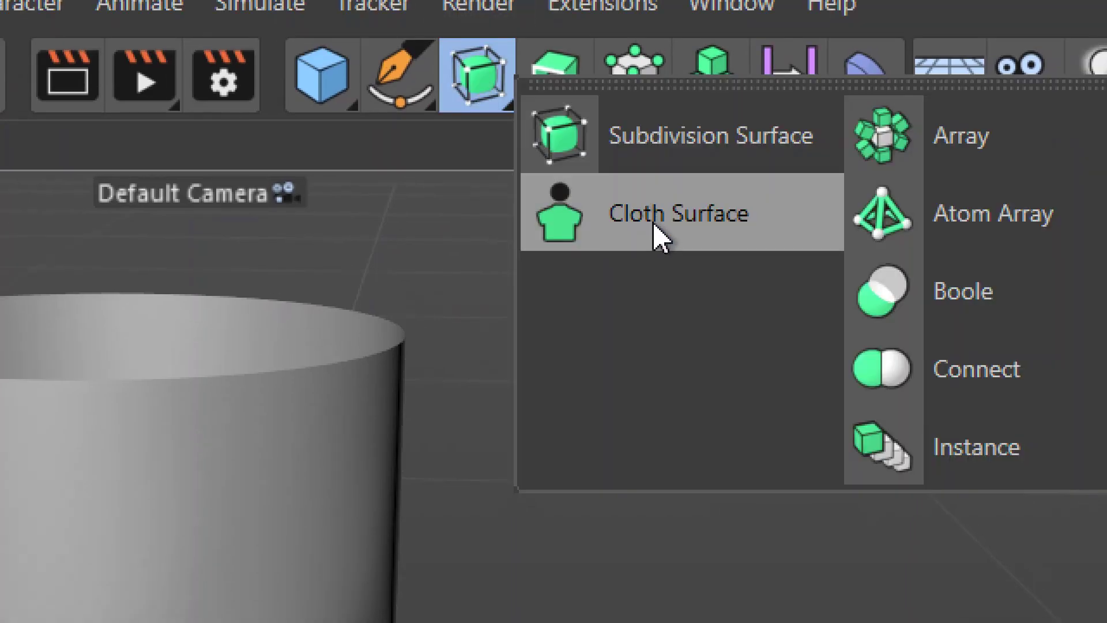
pyautogui.click(654, 224)
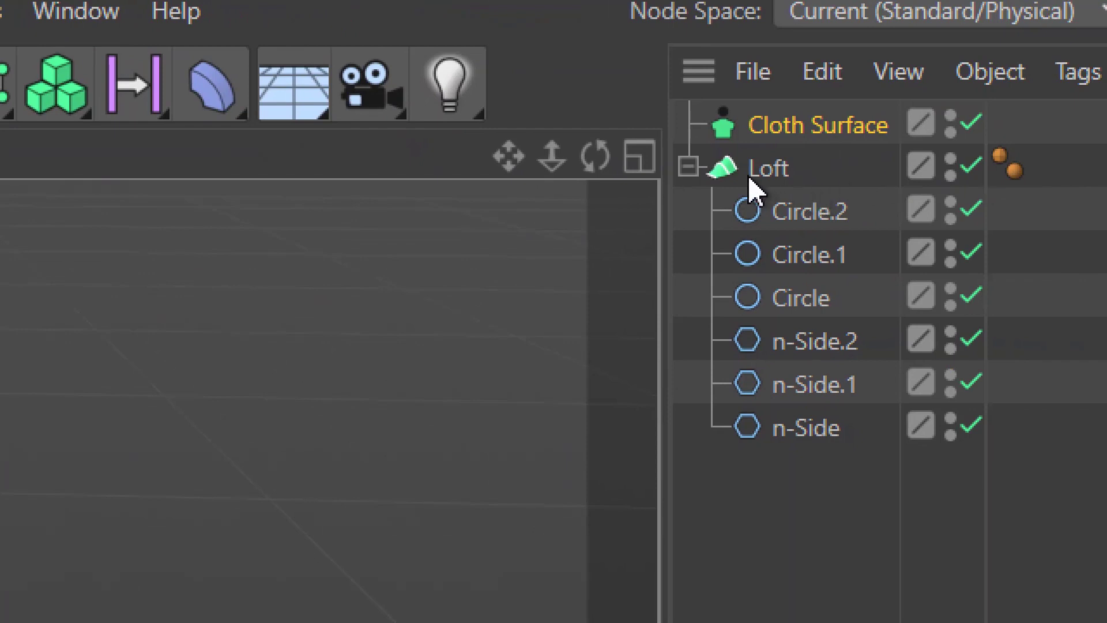
pyautogui.moveTo(752, 173); pyautogui.dragTo(751, 129)
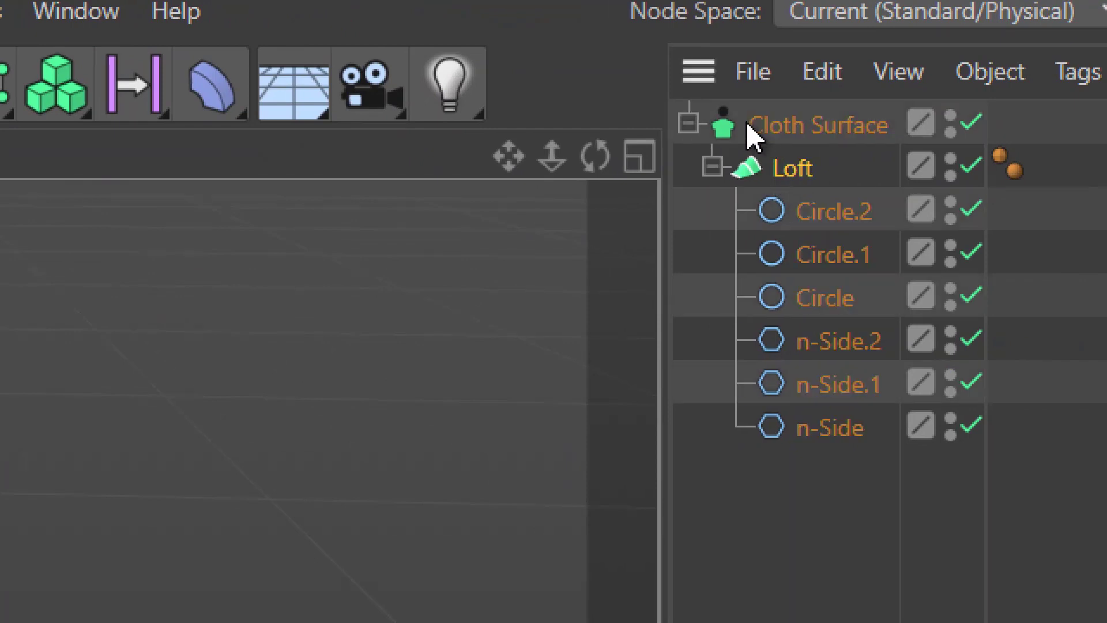
# Set the Cloth Surface to 0 subdivisions and a thickness of 15 cm, and inspect the glass wall at the rim
pyautogui.click(825, 135)
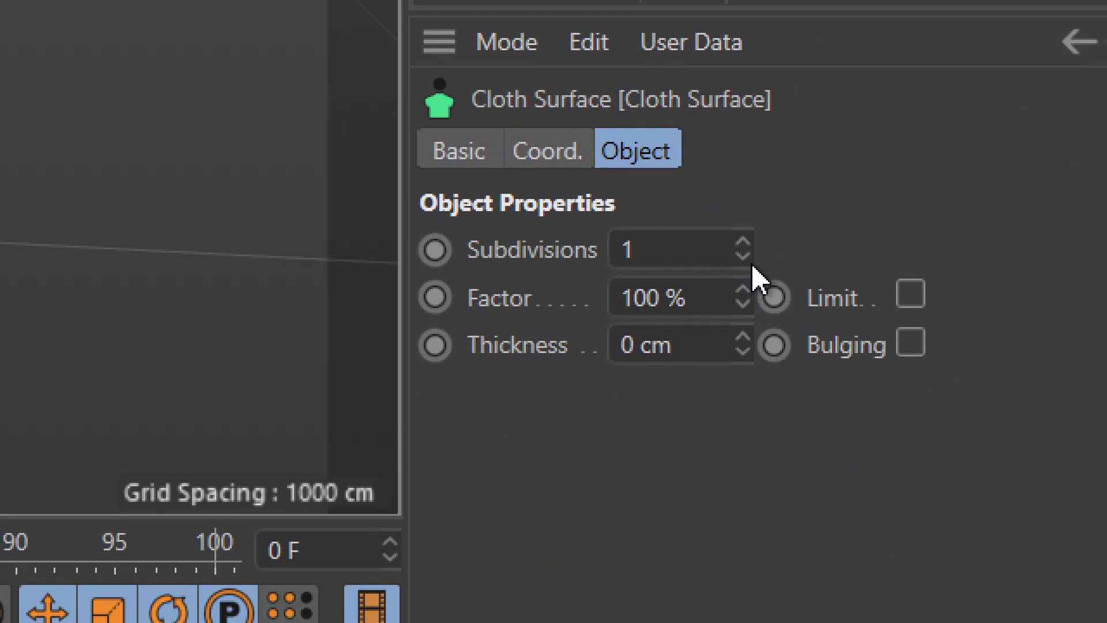
pyautogui.click(743, 256)
pyautogui.click(701, 344)
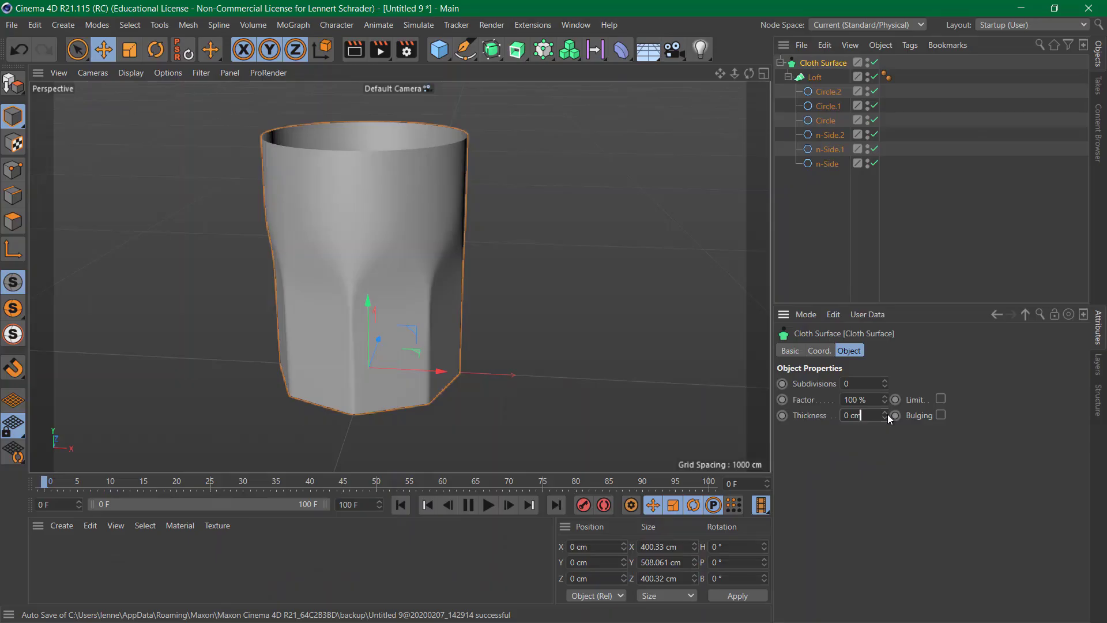
pyautogui.moveTo(888, 414); pyautogui.dragTo(887, 406)
pyautogui.click(793, 207)
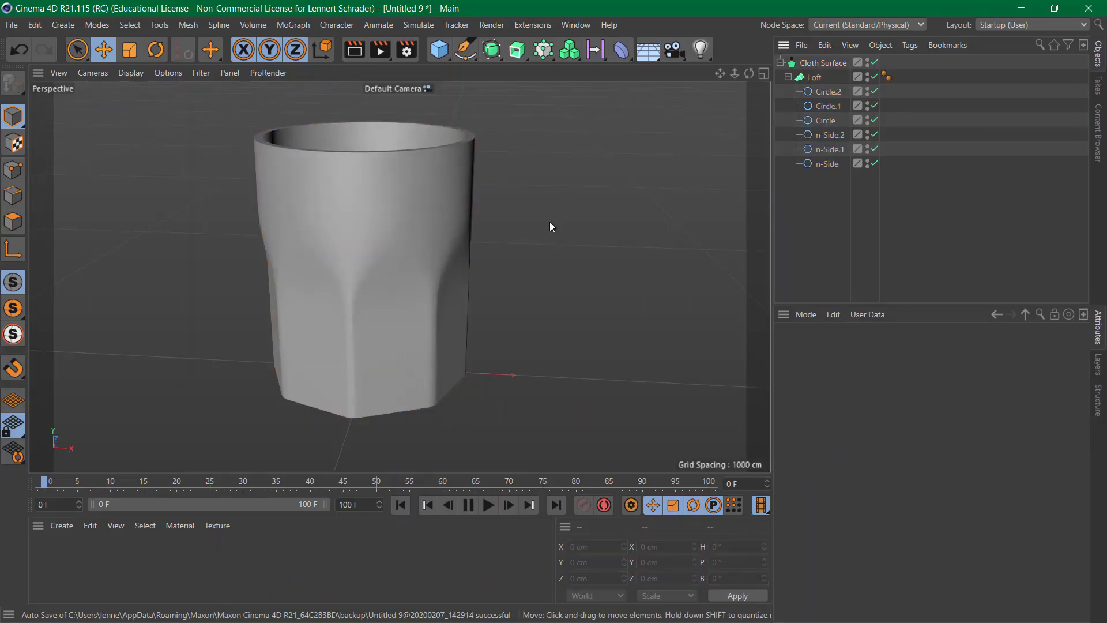
pyautogui.keyDown('alt'); pyautogui.moveTo(392, 219); pyautogui.dragTo(311, 256); pyautogui.keyUp('alt')
pyautogui.keyDown('alt'); pyautogui.moveTo(310, 178); pyautogui.dragTo(370, 171, button='right'); pyautogui.keyUp('alt')
pyautogui.keyDown('alt'); pyautogui.moveTo(370, 171); pyautogui.dragTo(390, 313, button='middle'); pyautogui.keyUp('alt')
# Add a Subdivision Surface, make the Cloth Surface its child, and inspect the smoothed rim and whole glass
pyautogui.click(830, 64)
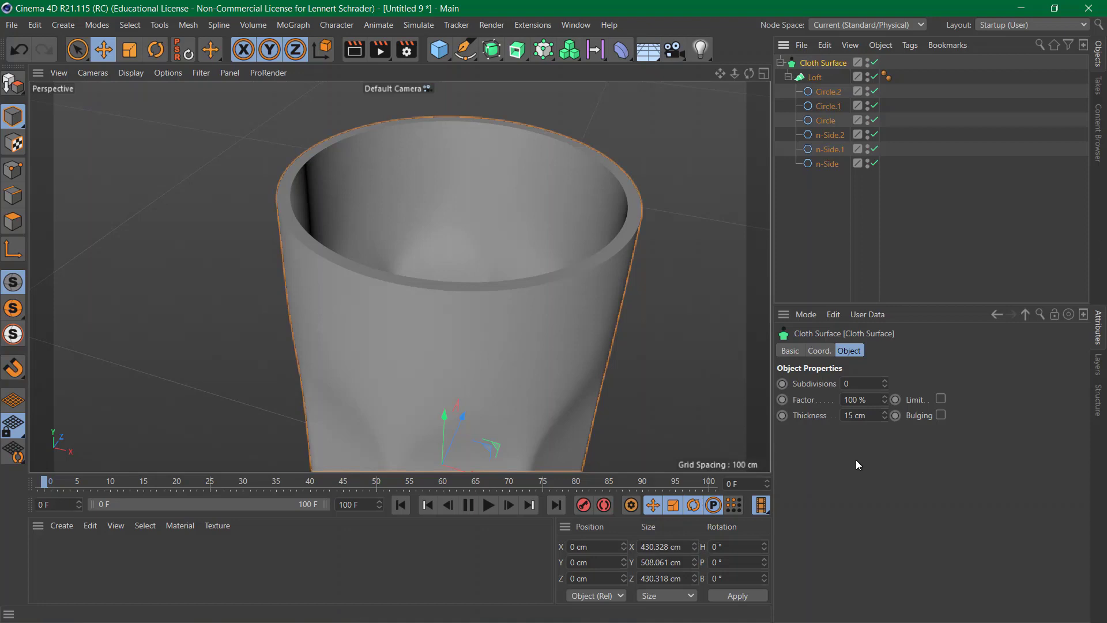
pyautogui.click(493, 52)
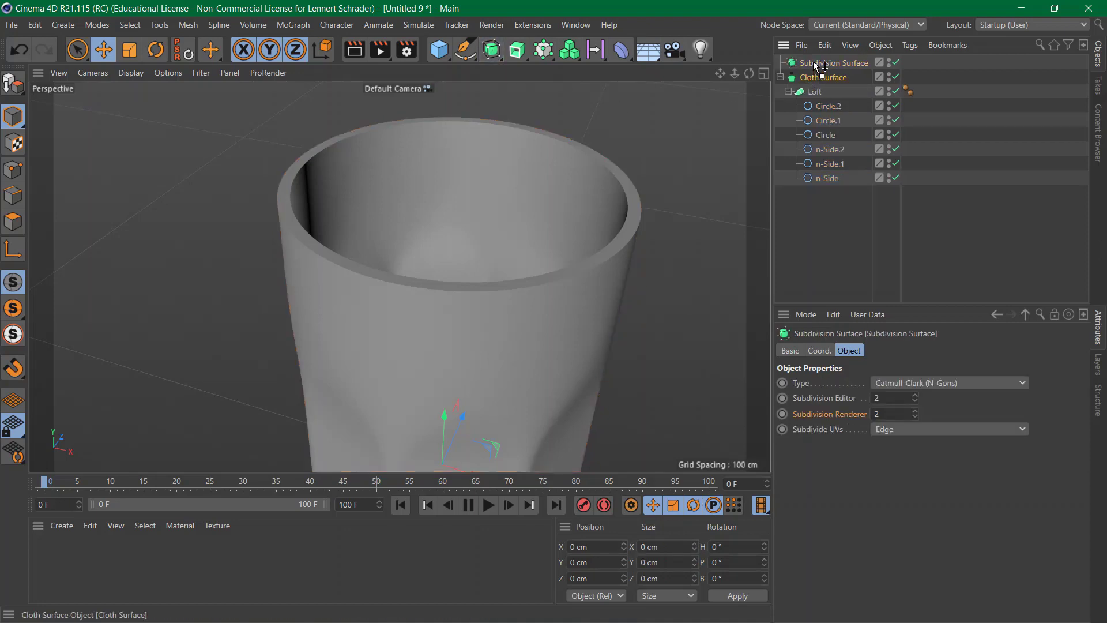
pyautogui.moveTo(813, 61); pyautogui.dragTo(814, 62)
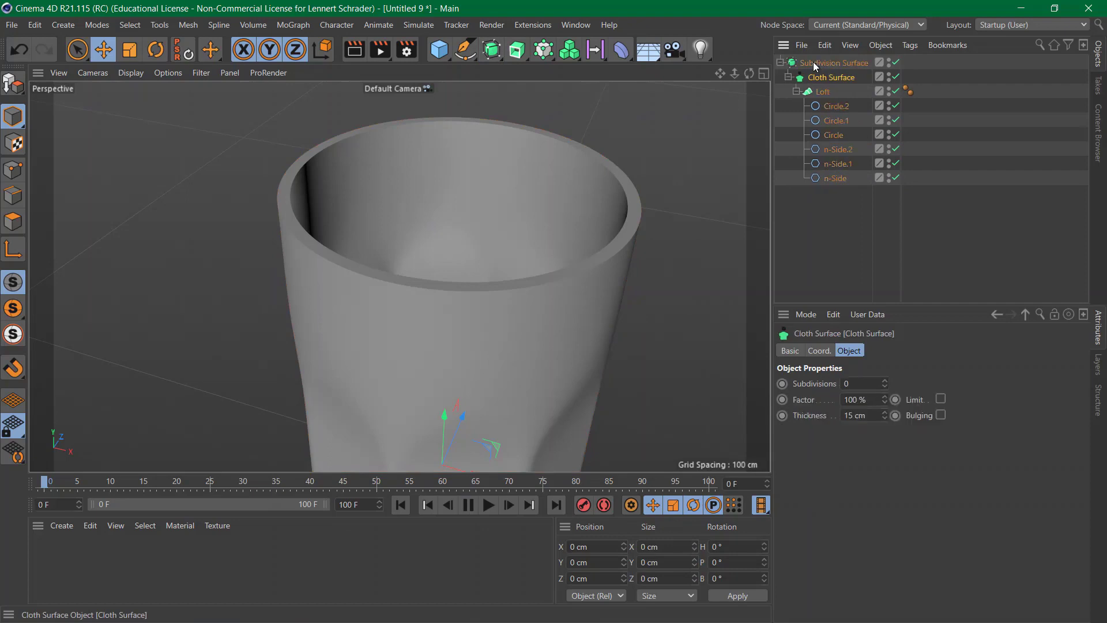
pyautogui.click(835, 247)
pyautogui.scroll(5, 295, 192)
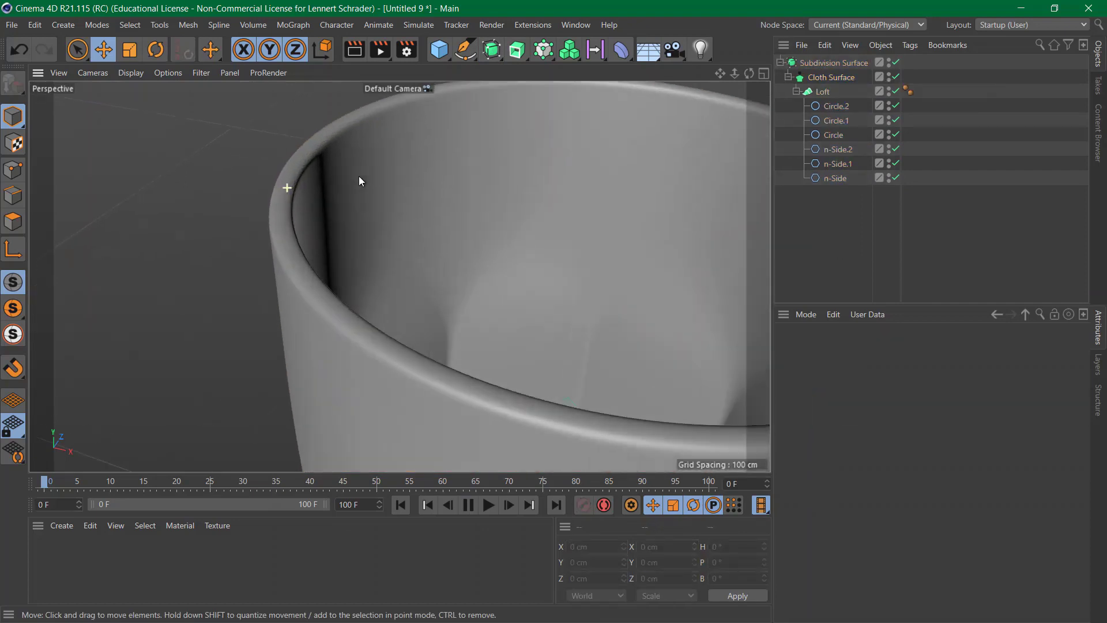
pyautogui.keyDown('alt'); pyautogui.moveTo(257, 260); pyautogui.dragTo(318, 294); pyautogui.keyUp('alt')
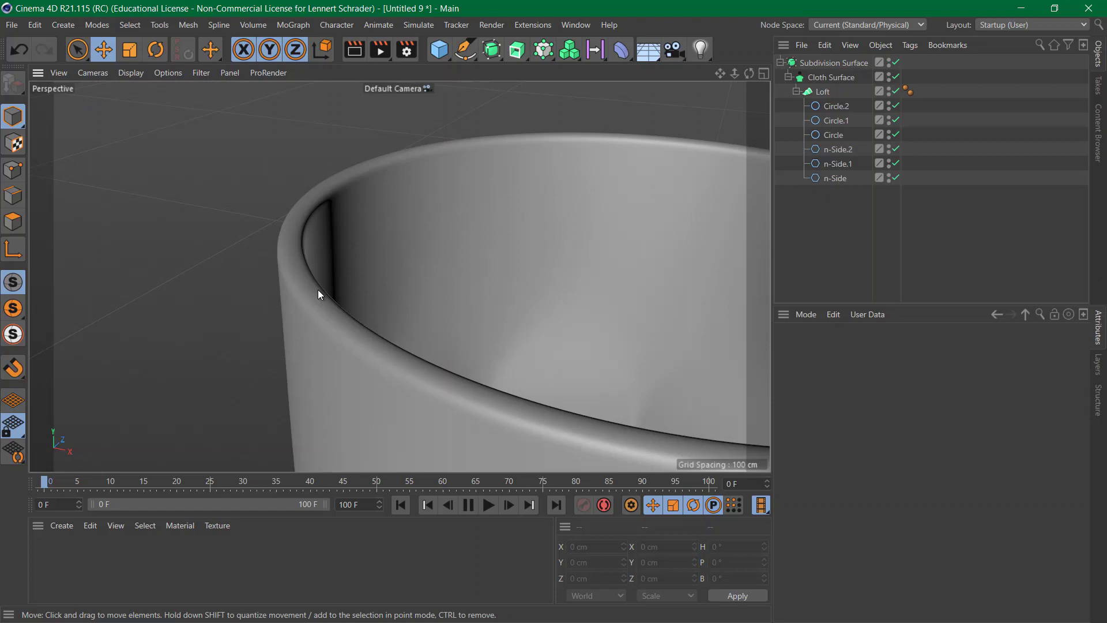
pyautogui.keyDown('alt'); pyautogui.moveTo(318, 290); pyautogui.dragTo(84, 344, button='right'); pyautogui.keyUp('alt')
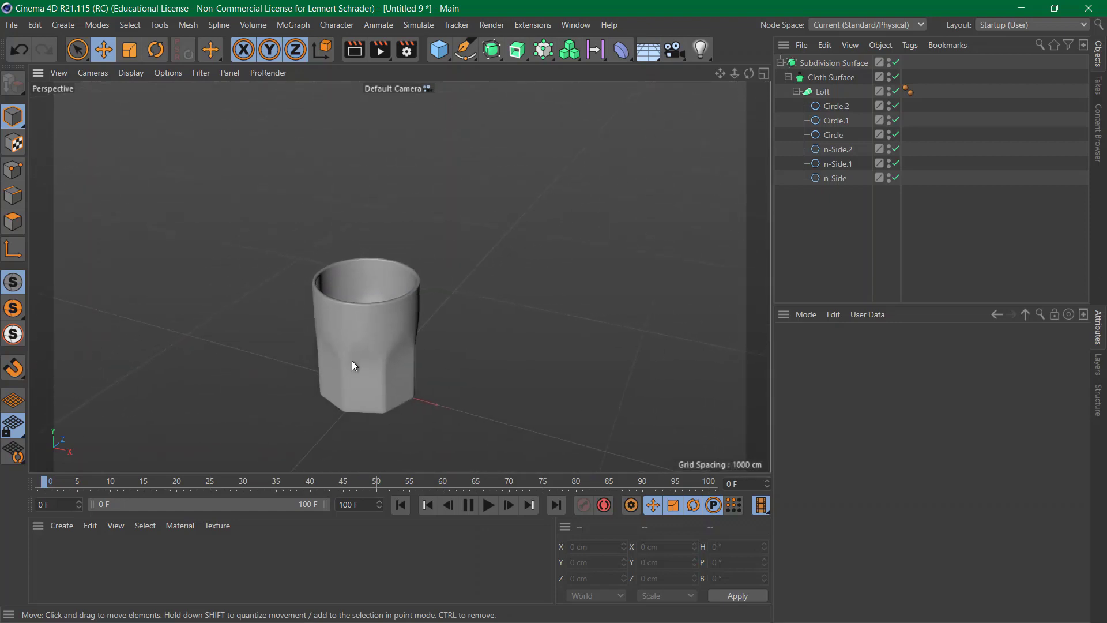
pyautogui.keyDown('alt'); pyautogui.moveTo(352, 361); pyautogui.dragTo(458, 370, button='right'); pyautogui.keyUp('alt')
pyautogui.keyDown('alt'); pyautogui.moveTo(366, 314); pyautogui.dragTo(413, 313); pyautogui.keyUp('alt')
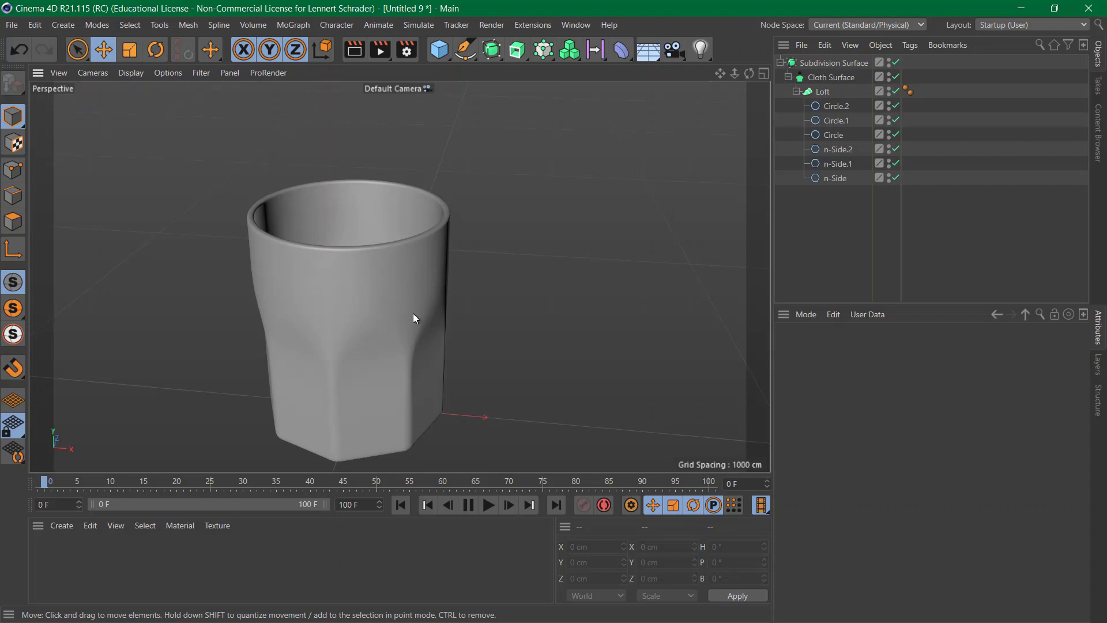
# Try shifting the lowest Circle spline sideways by about 150 cm along its X axis
pyautogui.click(838, 107)
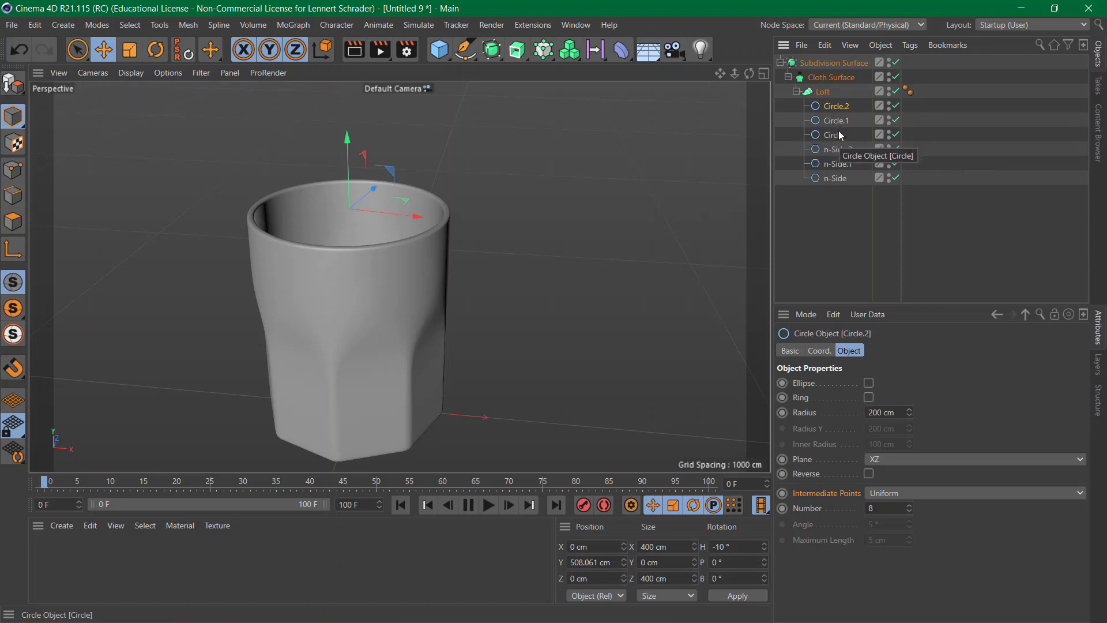
pyautogui.click(833, 135)
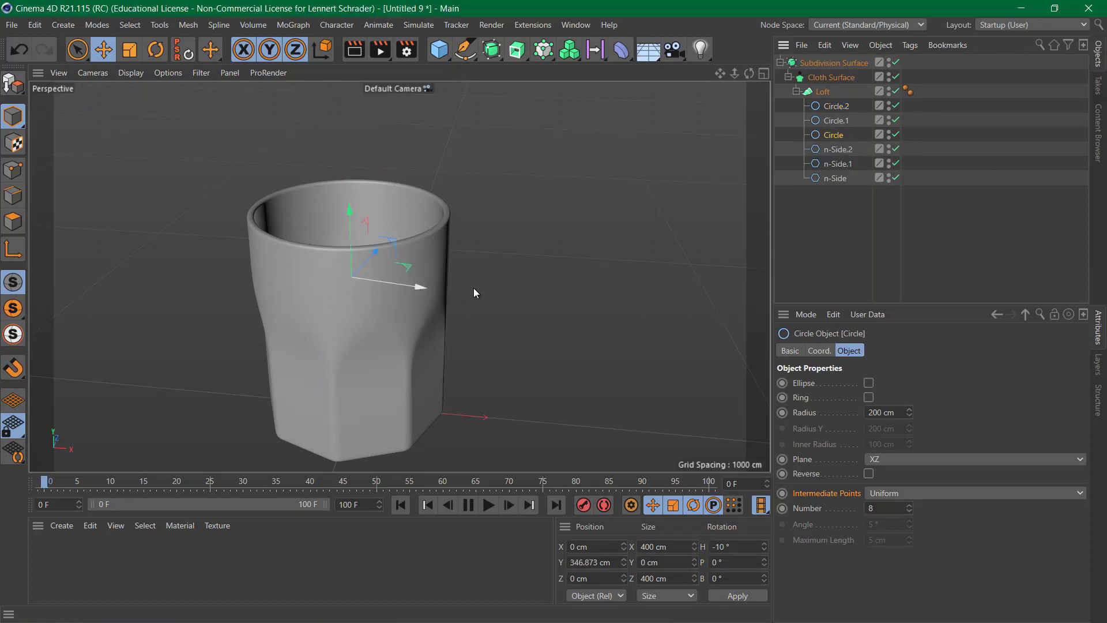
pyautogui.moveTo(442, 292); pyautogui.dragTo(489, 299)
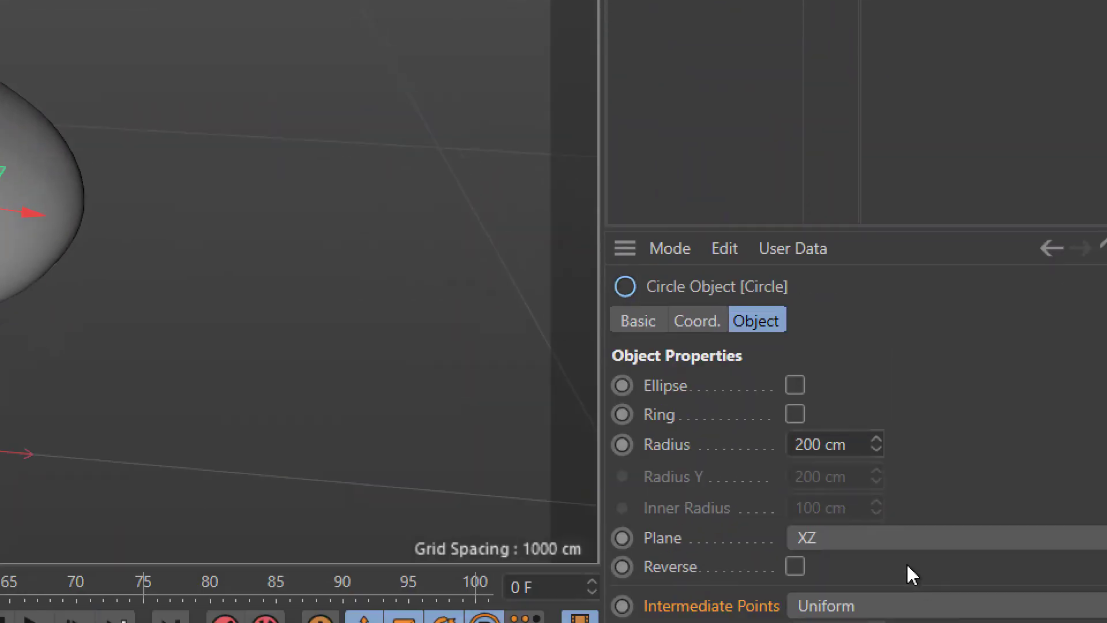
# Examine the position coordinates of the Circle spline and compare them with those of Circle.1
pyautogui.click(700, 316)
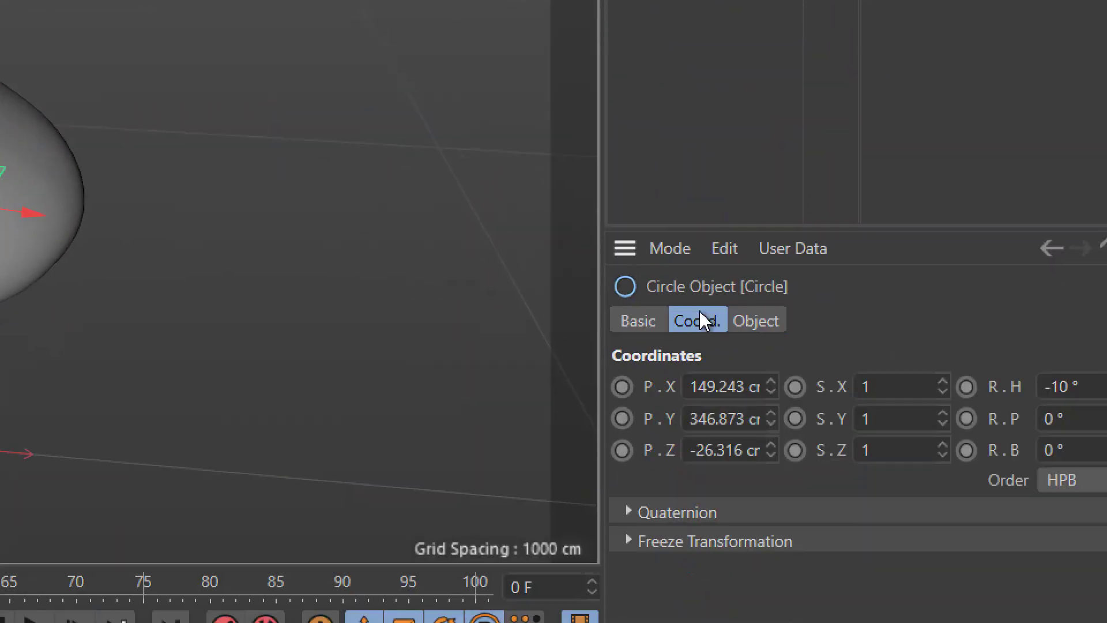
pyautogui.click(684, 36)
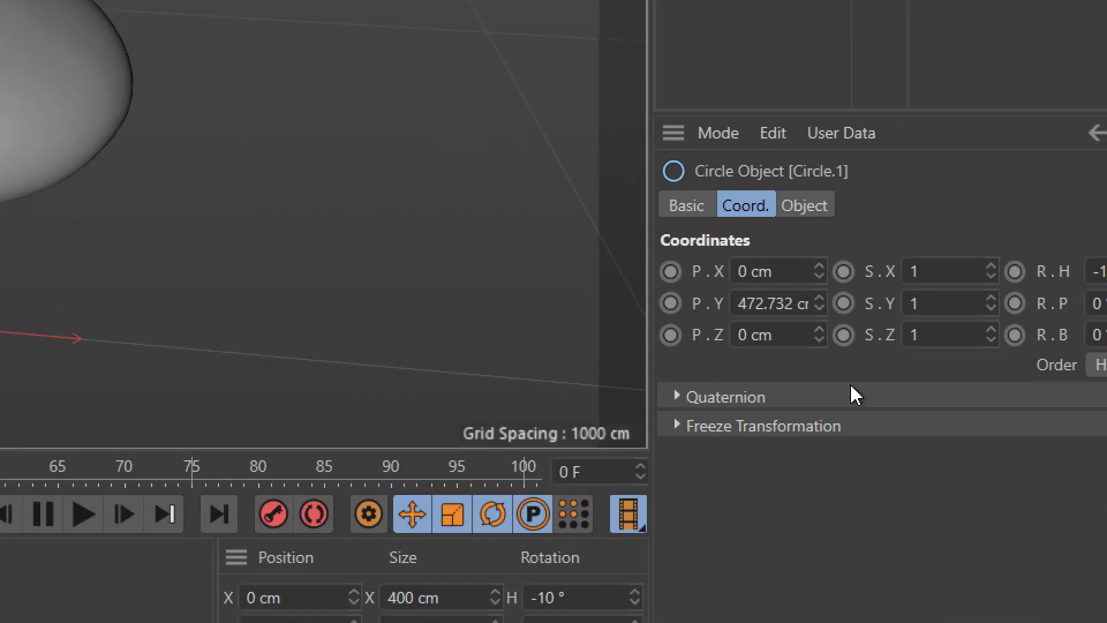
pyautogui.click(774, 268)
pyautogui.moveTo(774, 336); pyautogui.dragTo(700, 349)
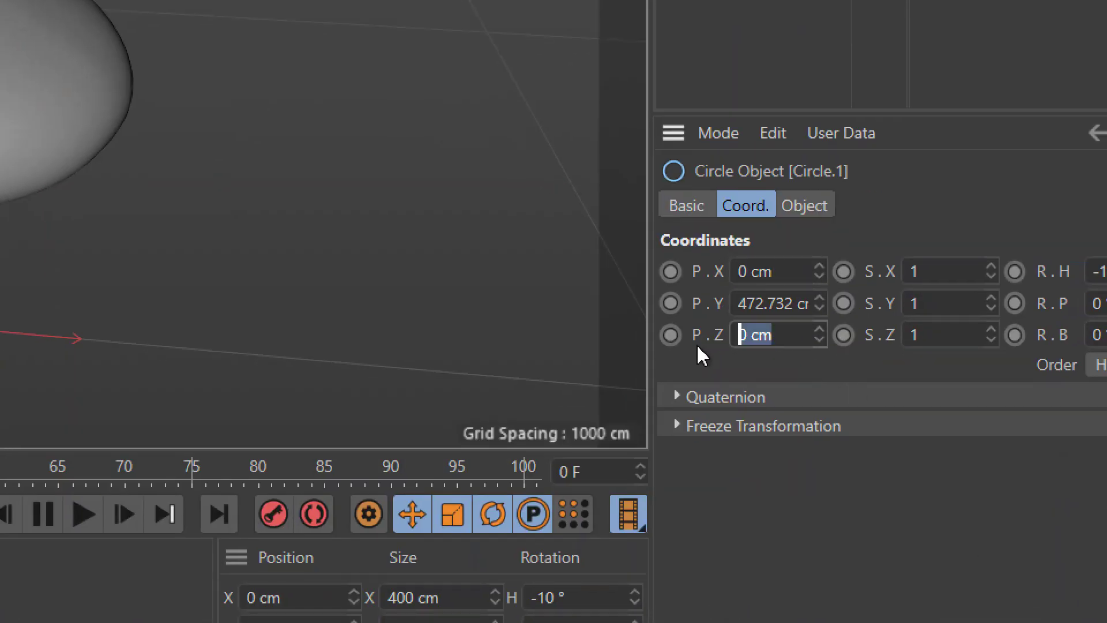
pyautogui.click(793, 303)
pyautogui.doubleClick(792, 303)
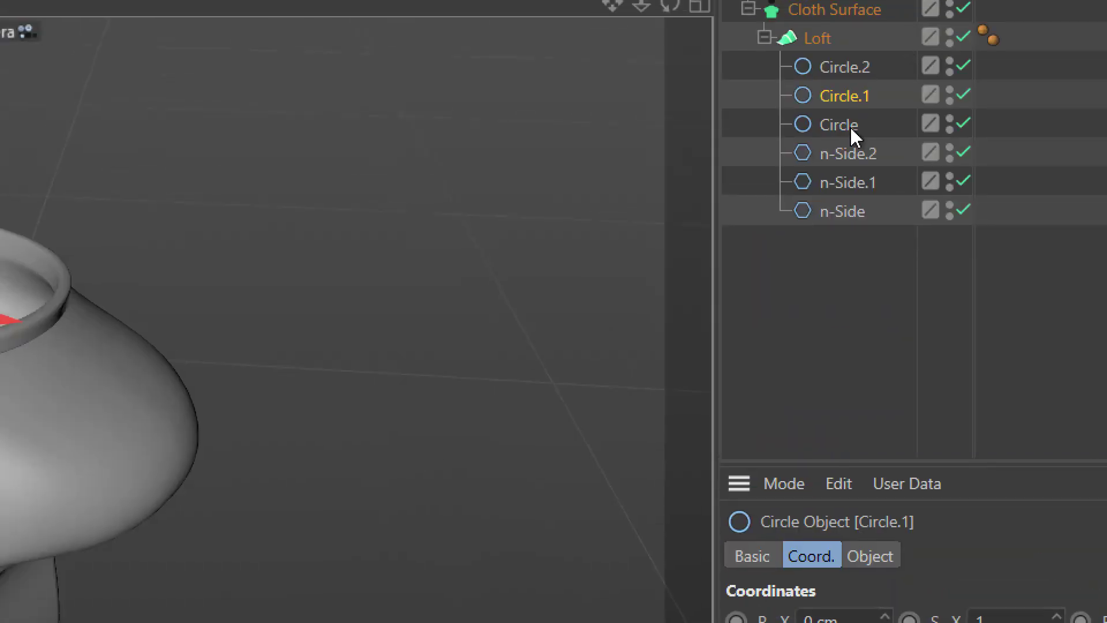
# Set the Circle spline's P.X and P.Z coordinates to 0 cm
pyautogui.click(855, 128)
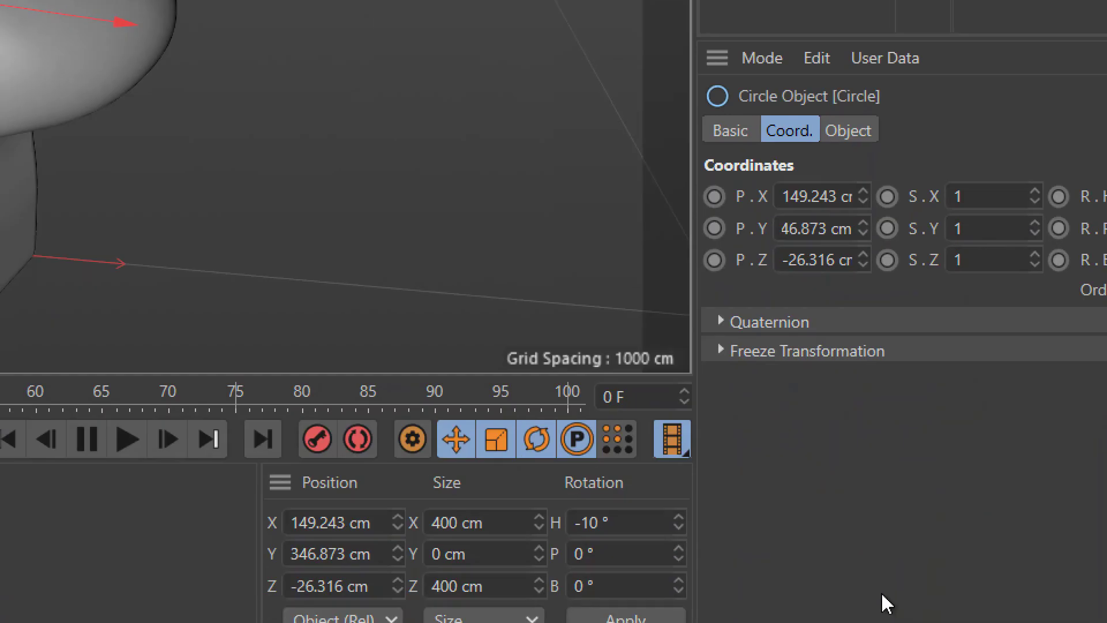
pyautogui.doubleClick(818, 197)
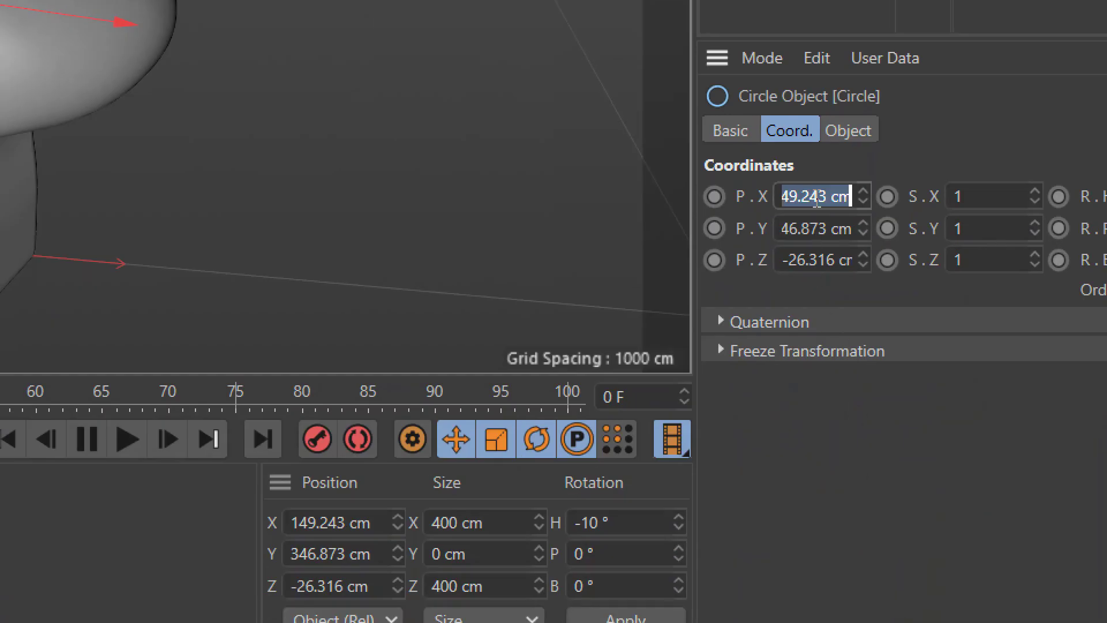
pyautogui.press('BackSpace')
pyautogui.write('0')
pyautogui.press('Tab')
pyautogui.press('Tab')
pyautogui.press('BackSpace')
pyautogui.write('0')
pyautogui.press('Return')
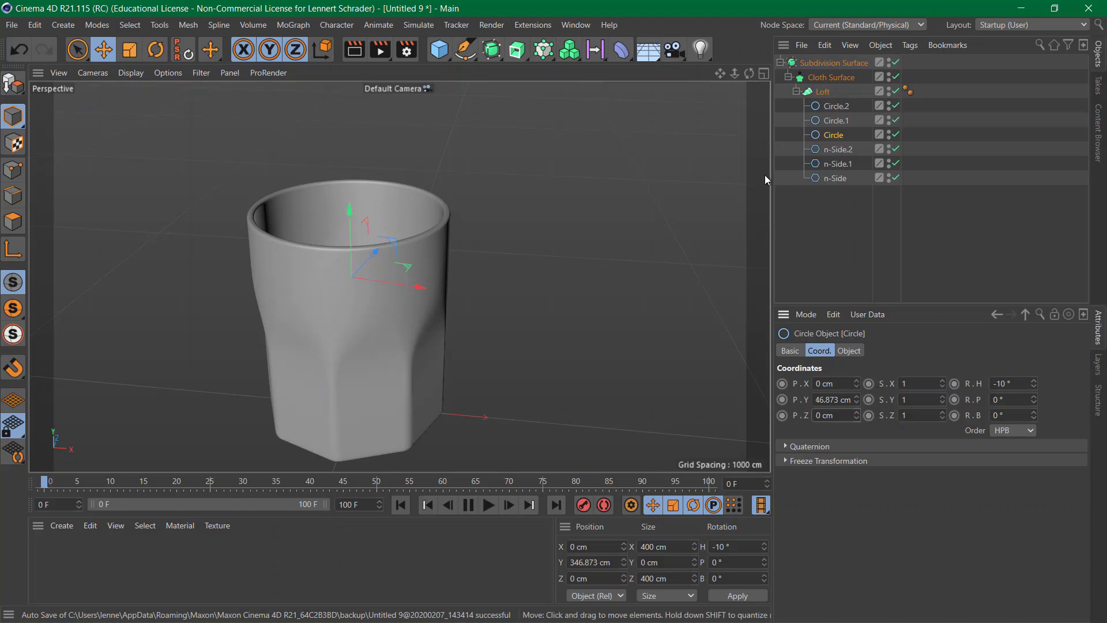
# Move all six profile splines together to about 182 cm in X and 60 cm in Z, then select the Loft to check its axis
pyautogui.click(836, 106)
pyautogui.keyDown('shift'); pyautogui.click(832, 179); pyautogui.keyUp('shift')
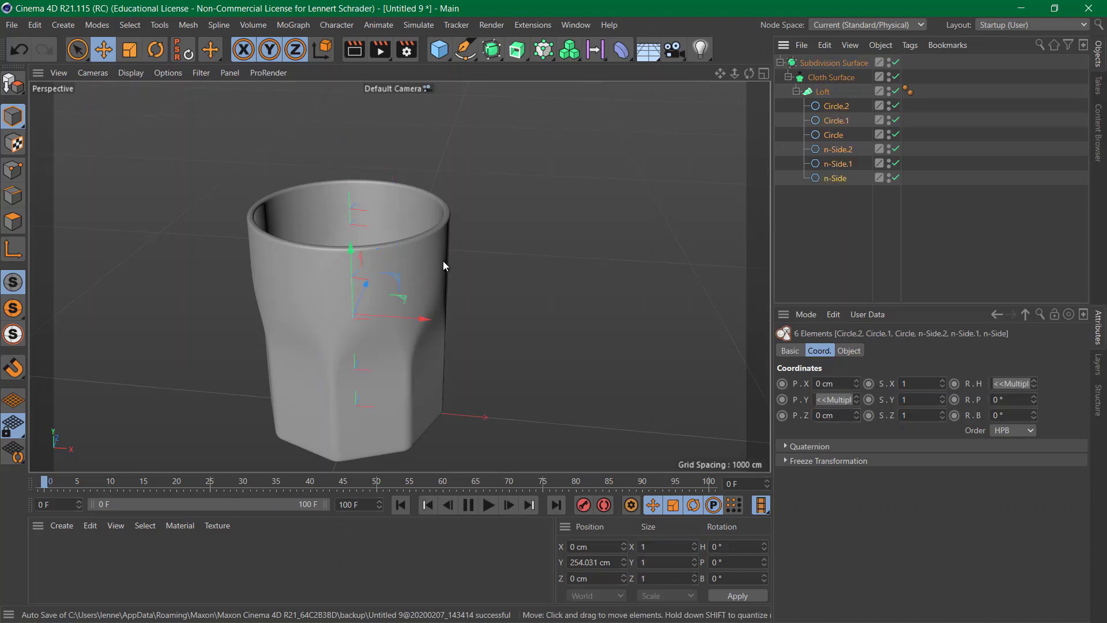
pyautogui.moveTo(402, 300); pyautogui.dragTo(485, 296)
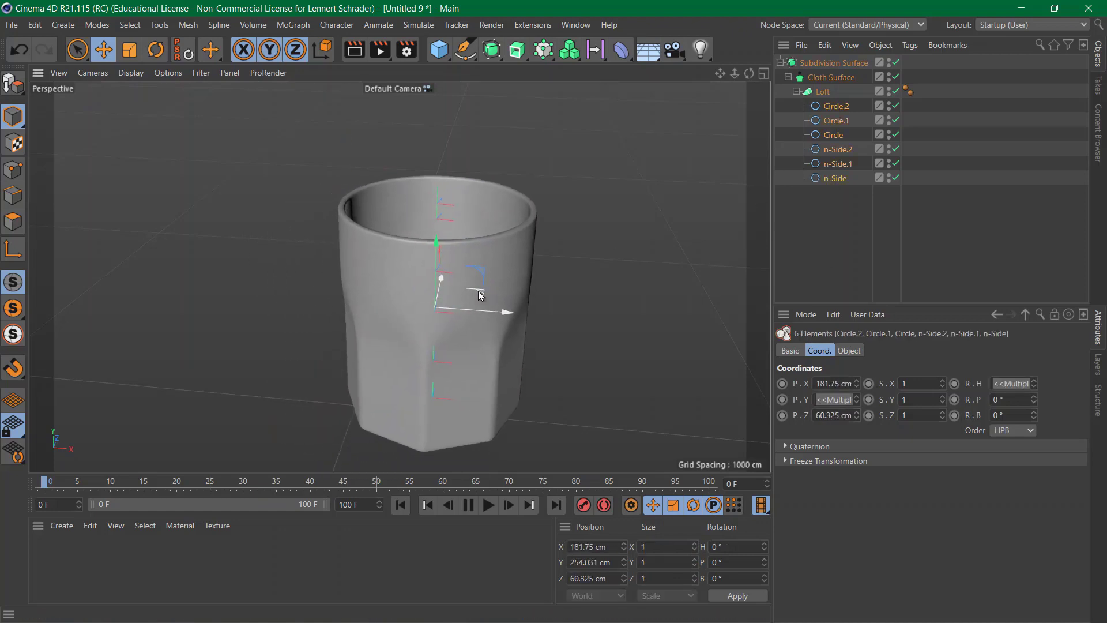
pyautogui.click(823, 92)
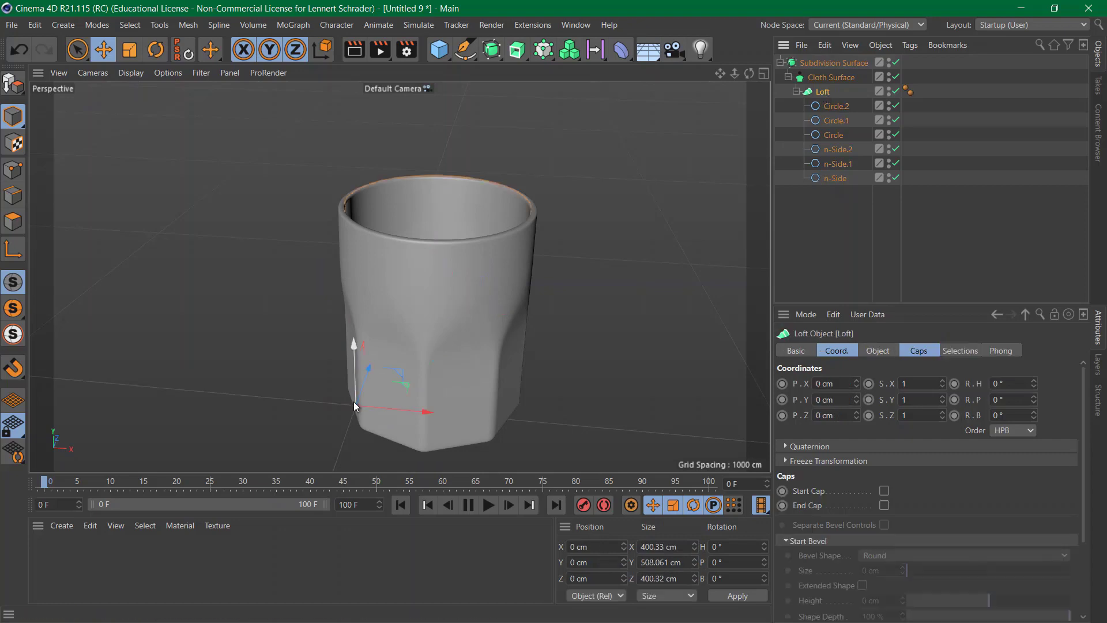
pyautogui.keyDown('alt'); pyautogui.moveTo(390, 401); pyautogui.dragTo(421, 355); pyautogui.keyUp('alt')
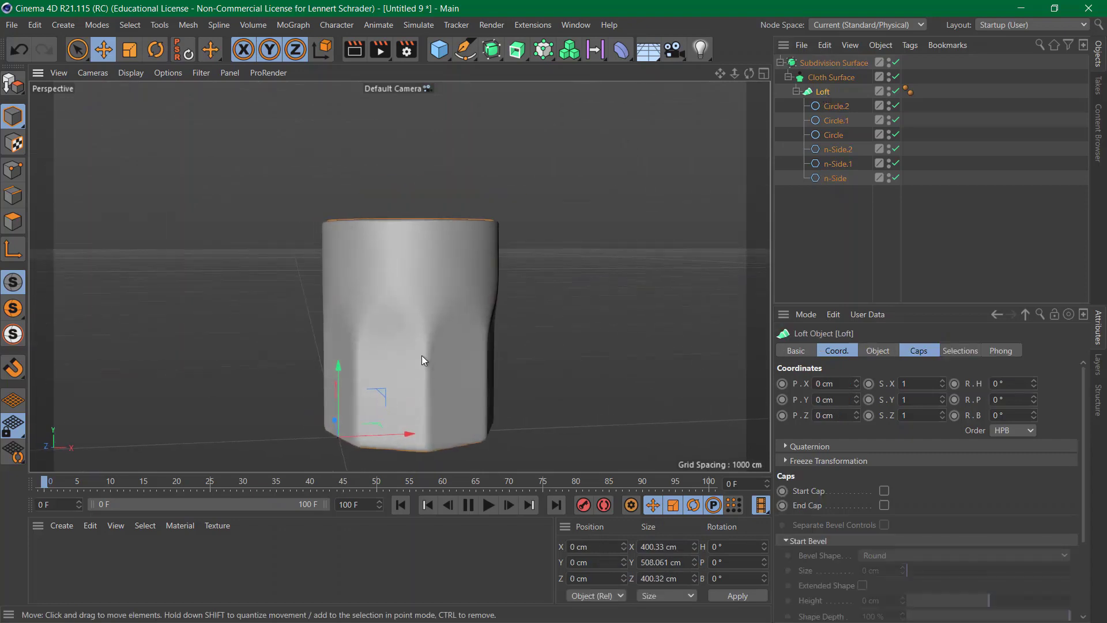
# Compare the position coordinates of the Loft's circle and n-Side profile splines, checking P.X and P.Z
pyautogui.click(838, 107)
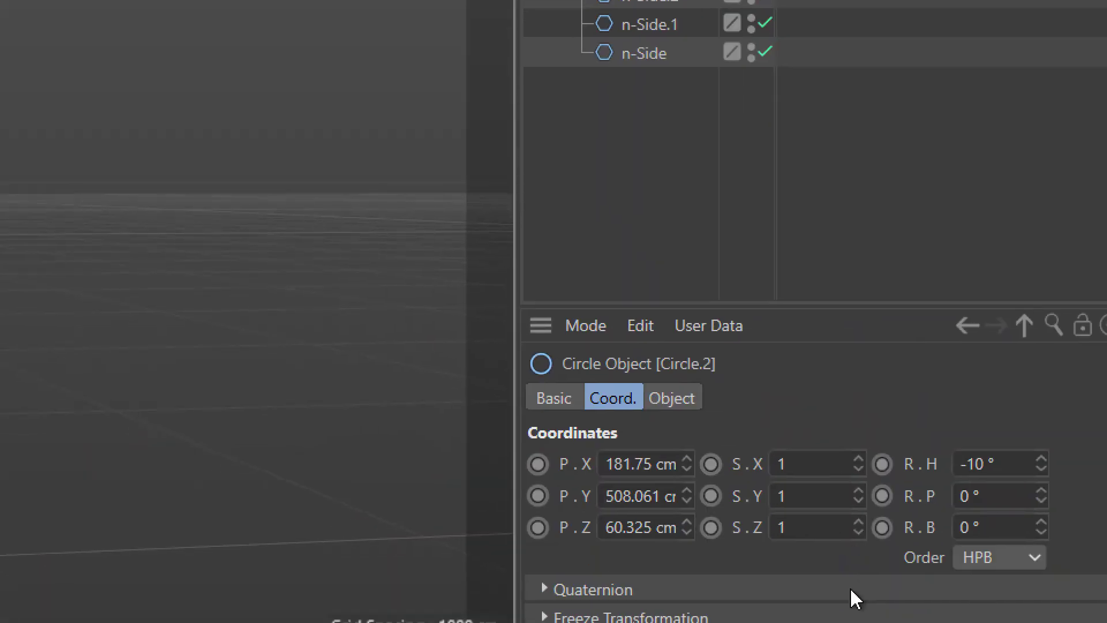
pyautogui.press('Down')
pyautogui.press('Down')
pyautogui.press('Down')
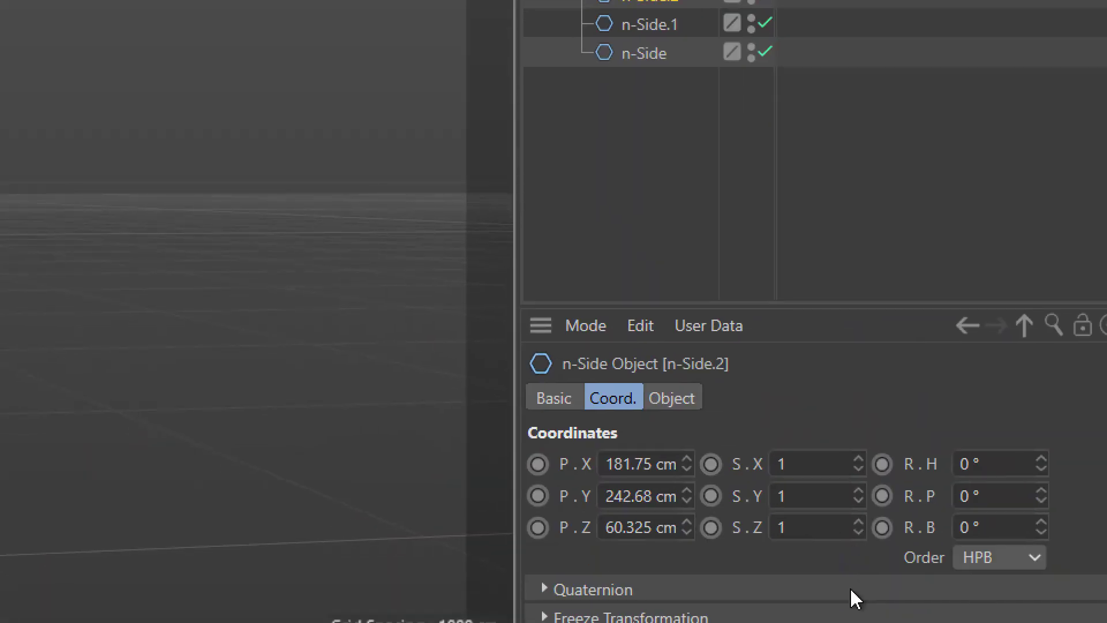
pyautogui.press('Down')
pyautogui.press('Up')
pyautogui.press('Up')
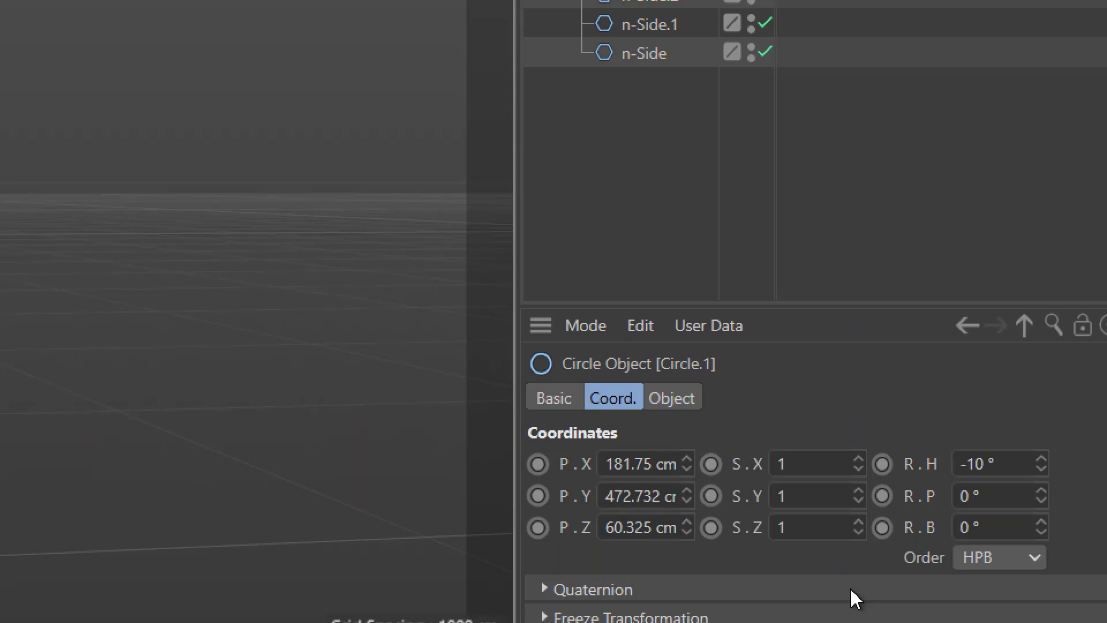
pyautogui.press('Down')
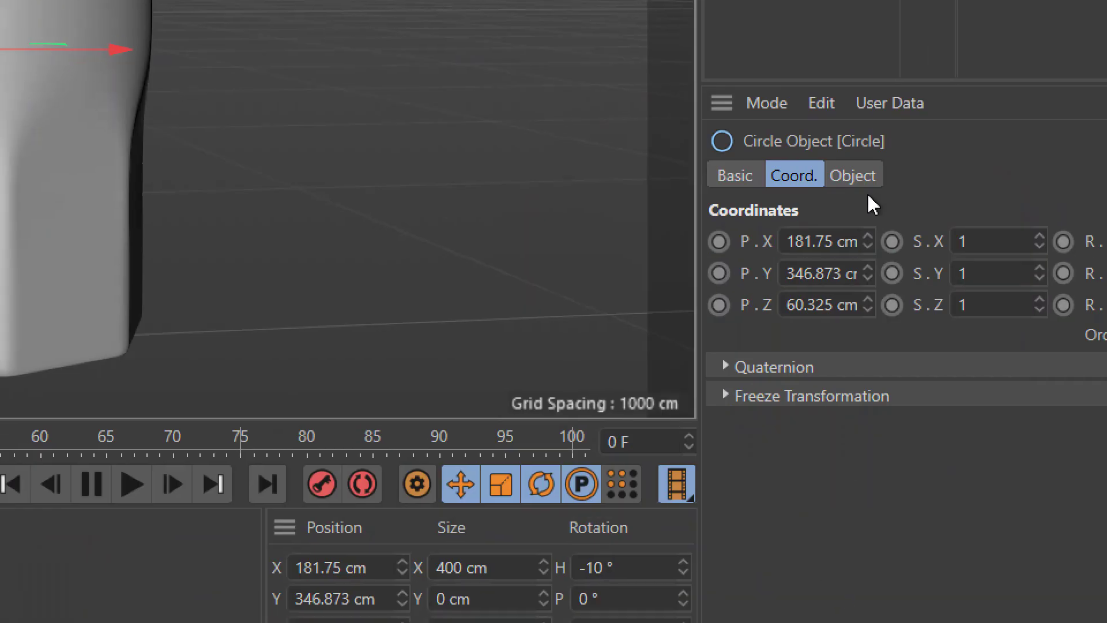
pyautogui.doubleClick(632, 462)
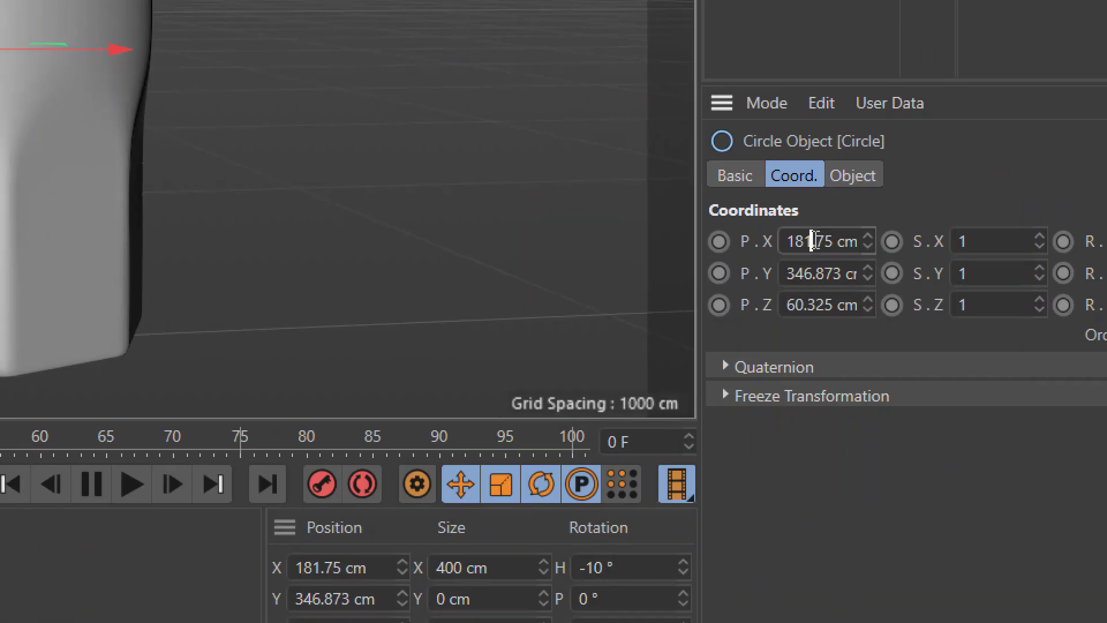
pyautogui.click(643, 525)
pyautogui.doubleClick(826, 303)
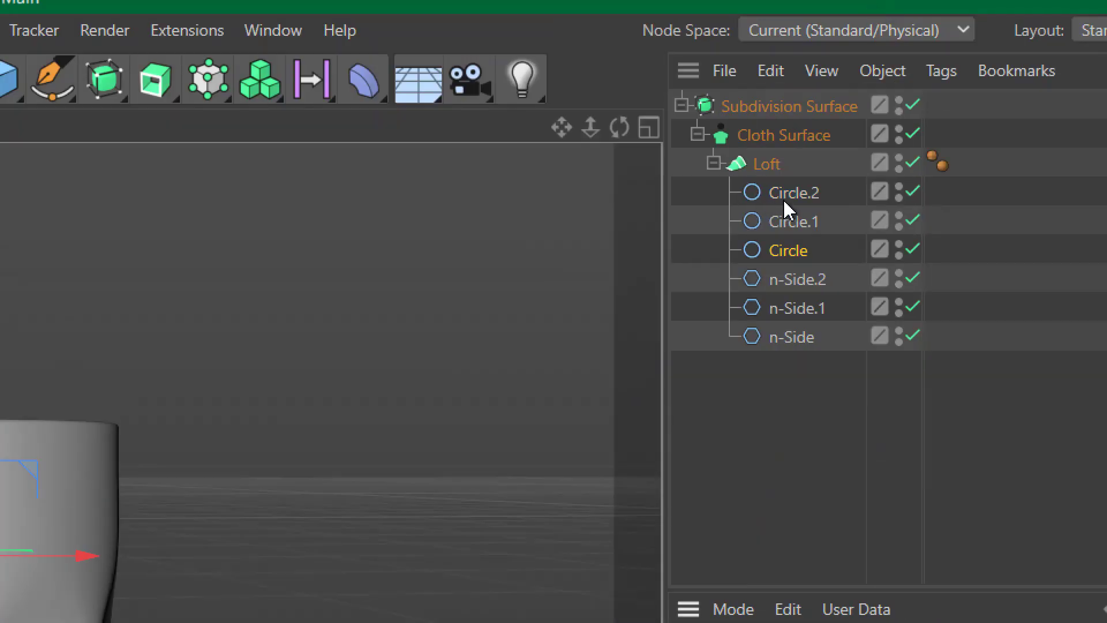
# Select all six profile splines under the Loft and set their P.X and P.Z coordinates to 0 cm
pyautogui.click(784, 199)
pyautogui.keyDown('shift'); pyautogui.click(805, 337); pyautogui.keyUp('shift')
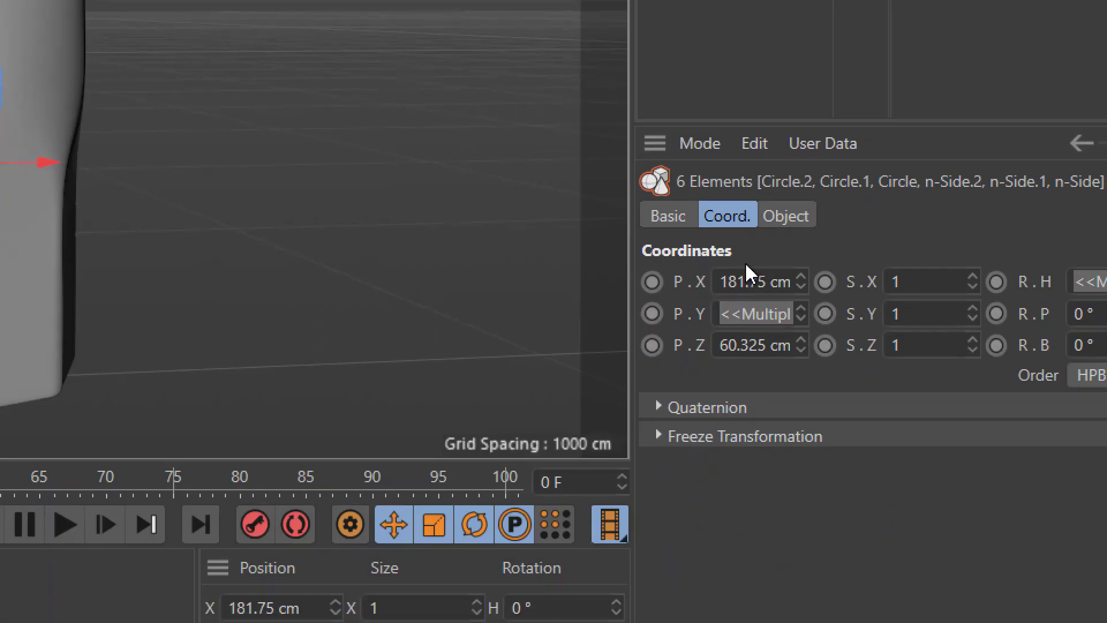
pyautogui.click(749, 279)
pyautogui.press('BackSpace')
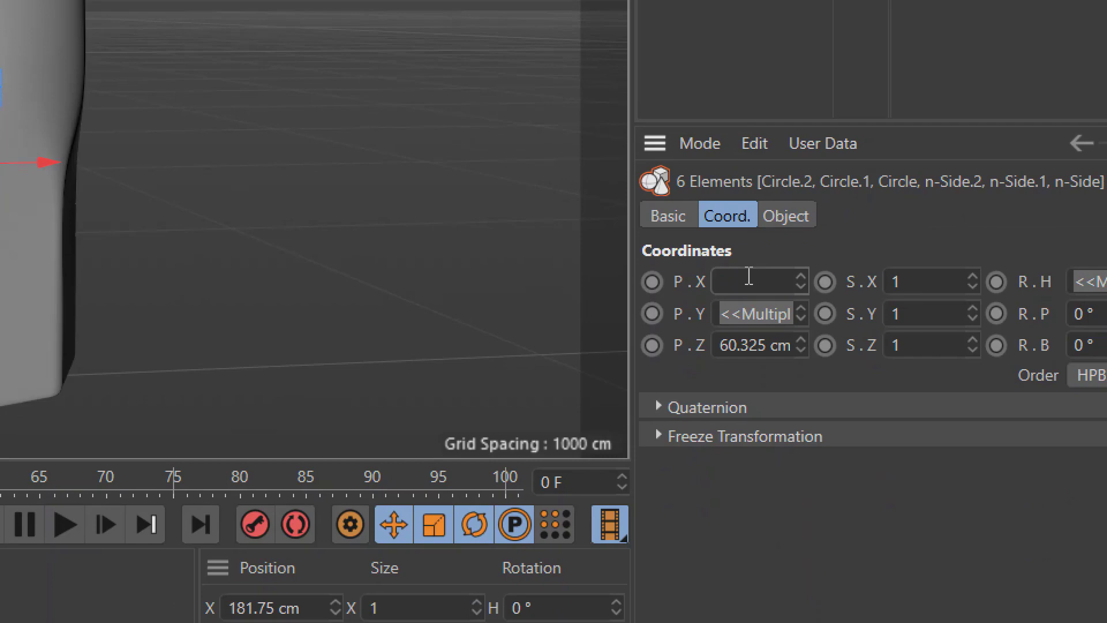
pyautogui.write('0')
pyautogui.press('Tab')
pyautogui.press('Tab')
pyautogui.write('0')
pyautogui.press('Return')
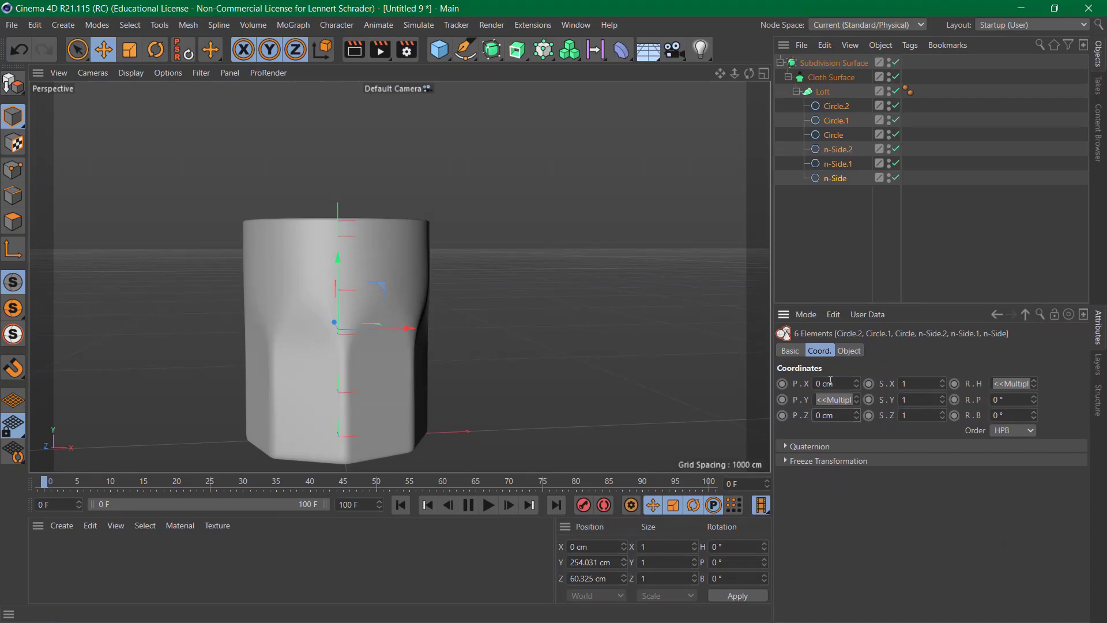
# Create a new project, view the 04_sweep.png reference image in Photoshop, and return to Cinema 4D
pyautogui.hotkey('ctrl', 'n')
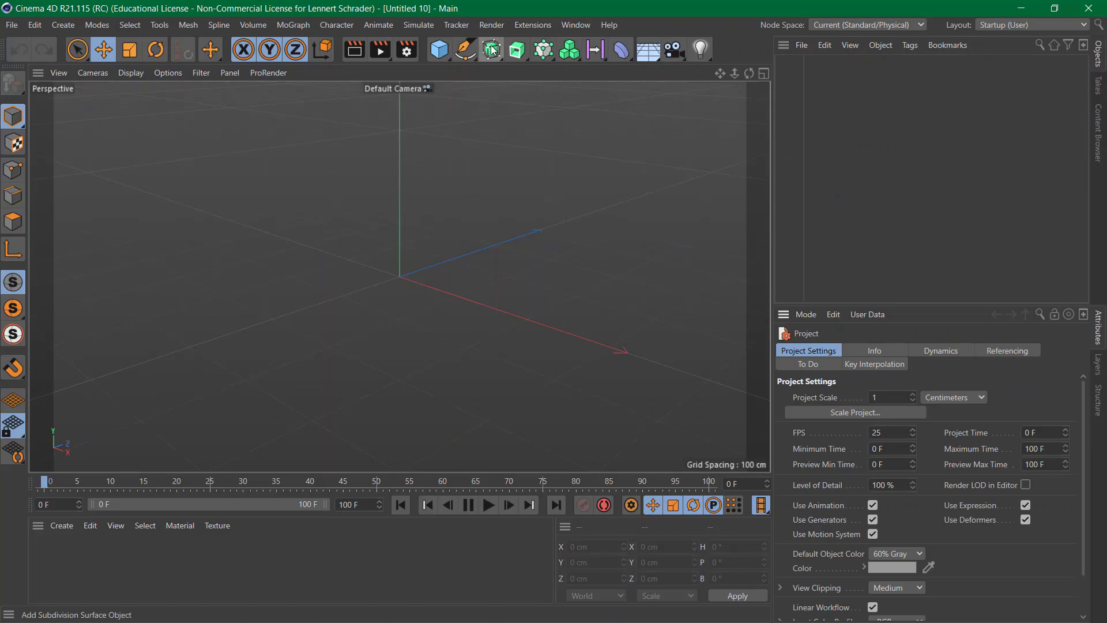
pyautogui.hotkey('alt', 'Tab')
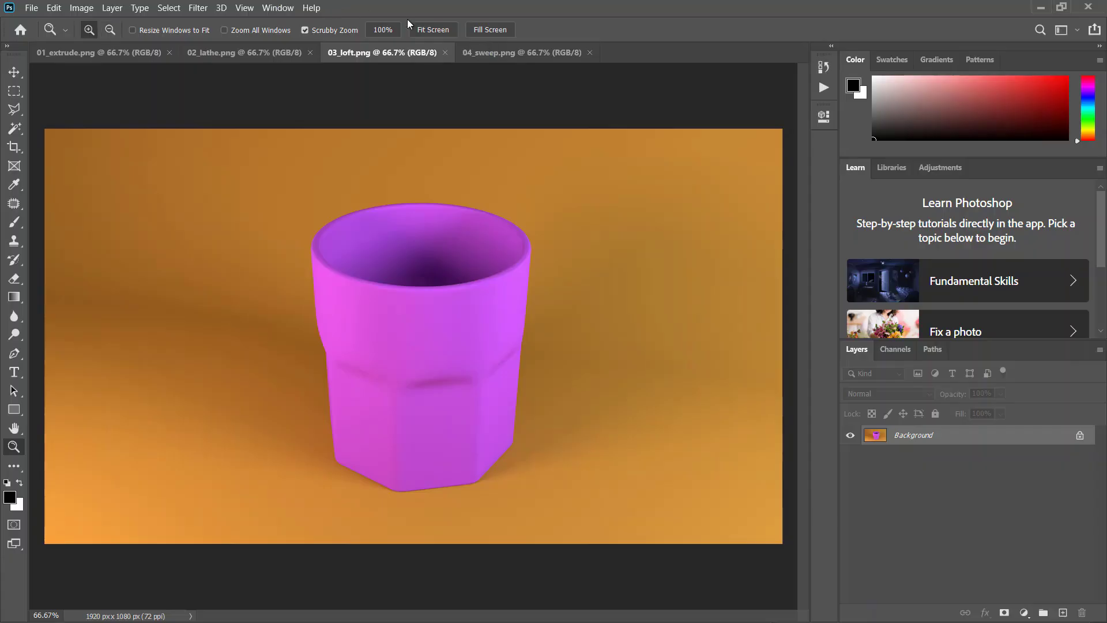
pyautogui.click(503, 58)
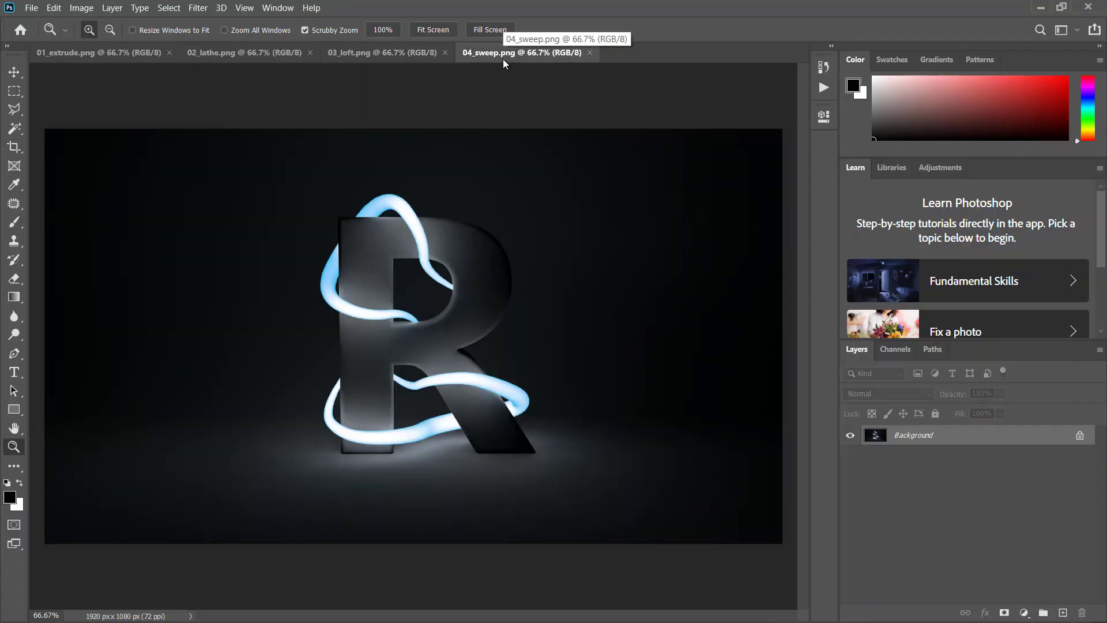
pyautogui.hotkey('alt', 'Tab')
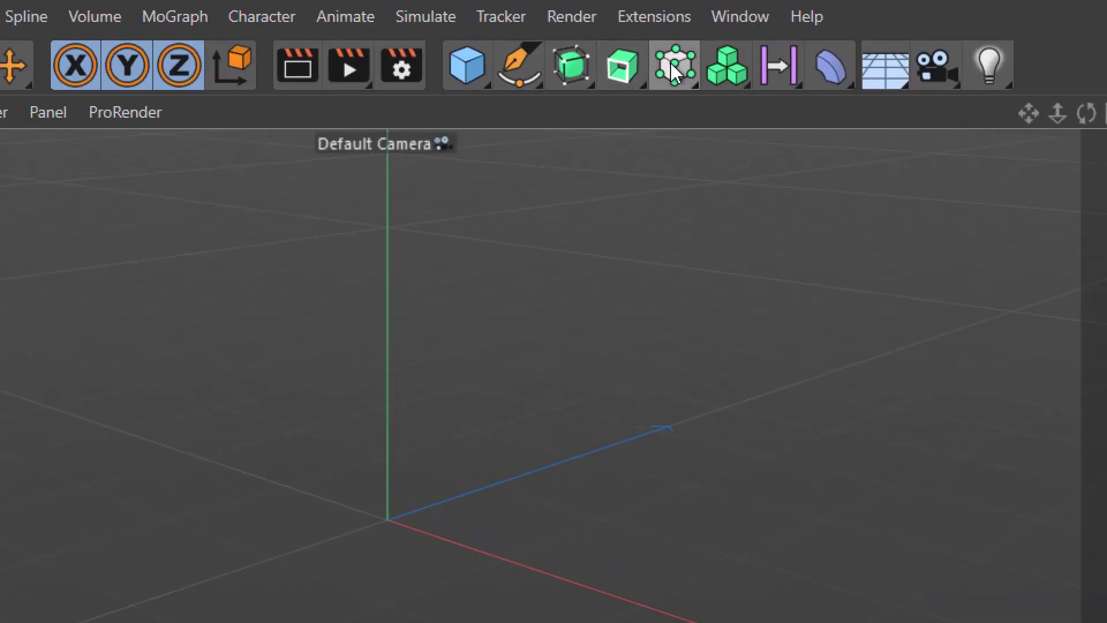
# Add a MoText object with the text "R", the Segoe UI font in Bold, and Middle alignment
pyautogui.click(670, 64)
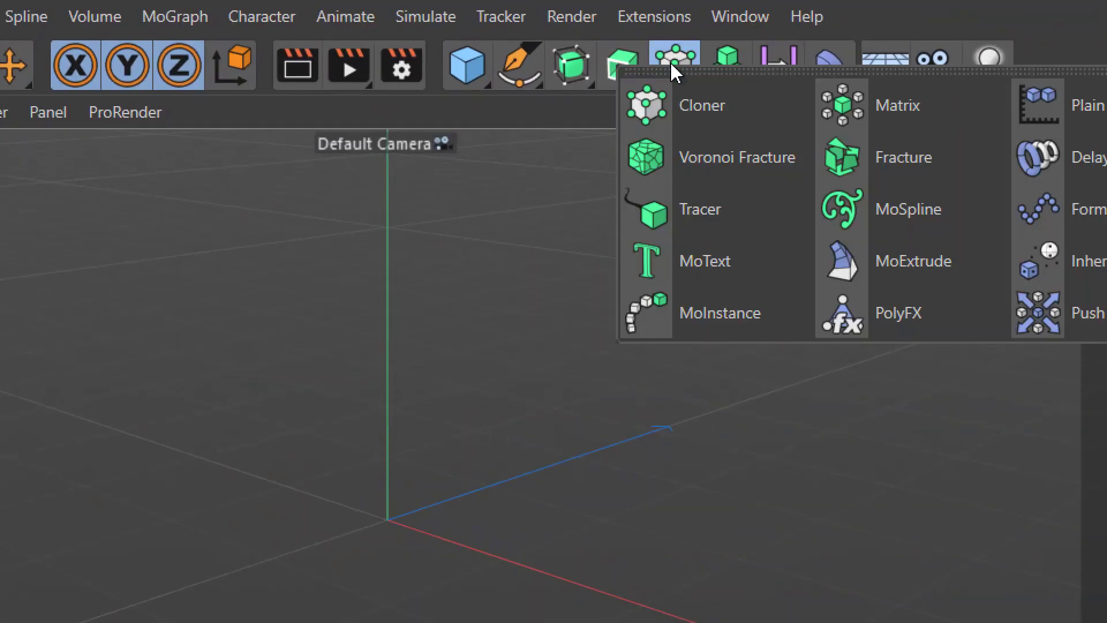
pyautogui.click(738, 280)
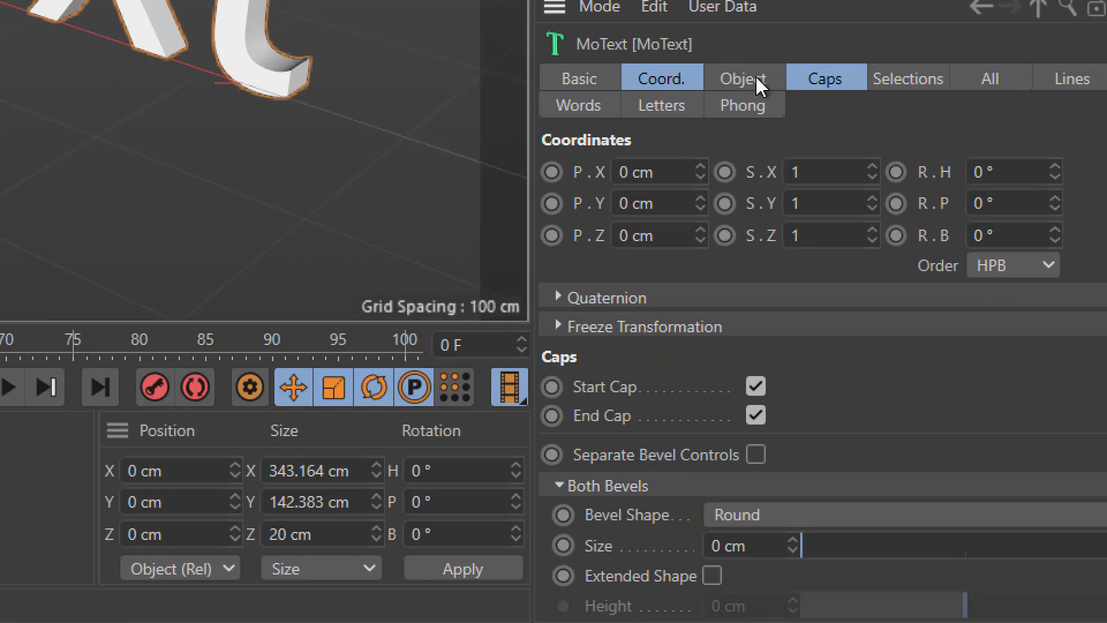
pyautogui.click(744, 79)
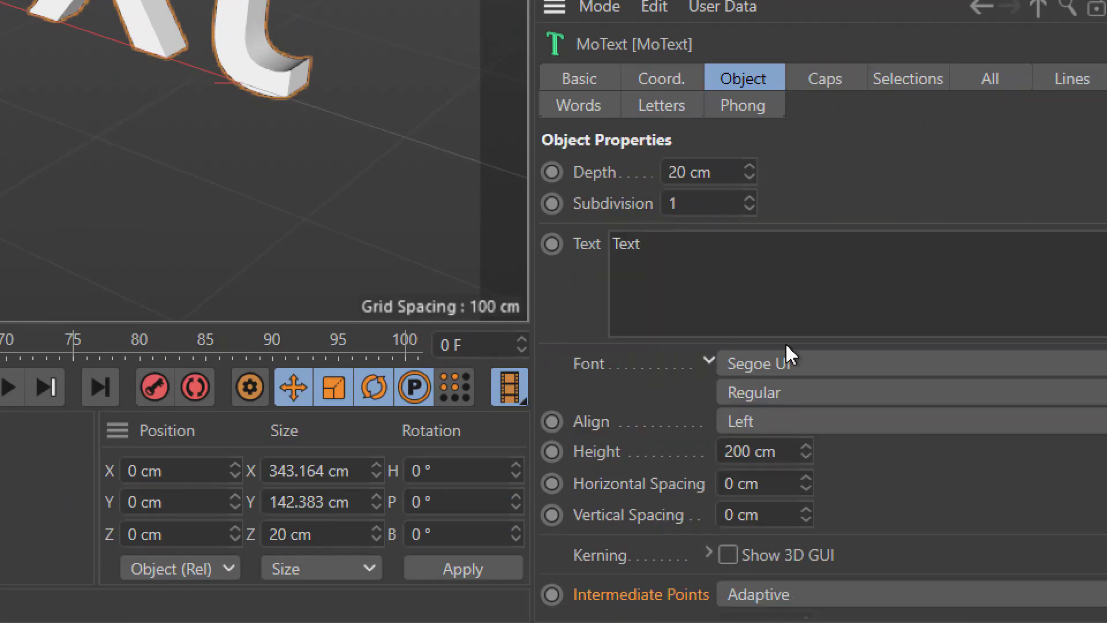
pyautogui.doubleClick(626, 244)
pyautogui.write('R')
pyautogui.click(785, 394)
pyautogui.click(772, 426)
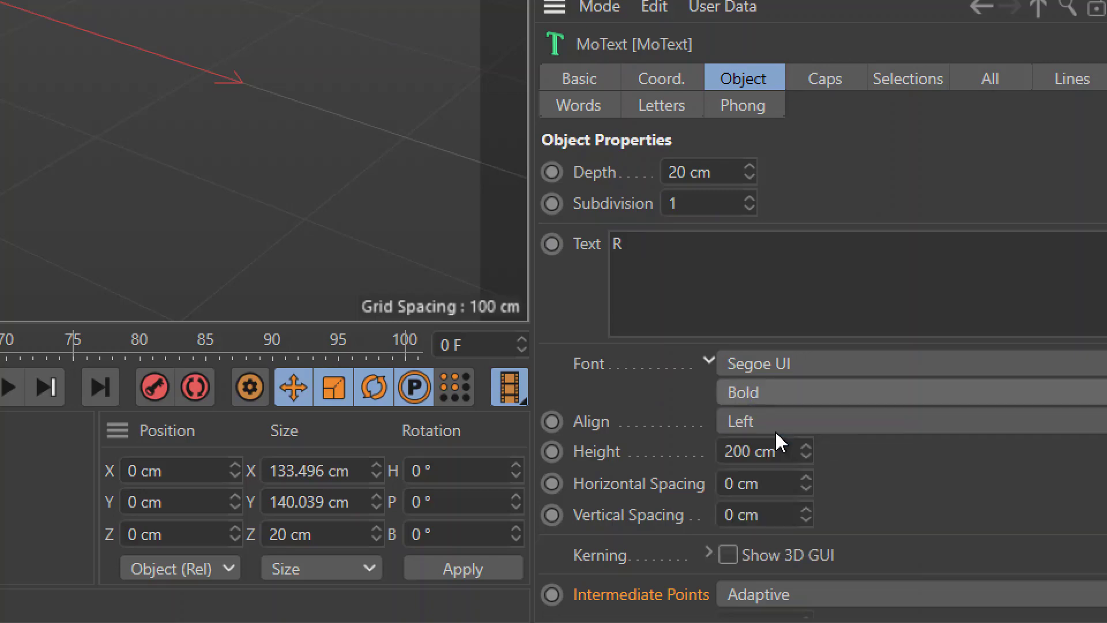
pyautogui.click(750, 427)
pyautogui.click(744, 483)
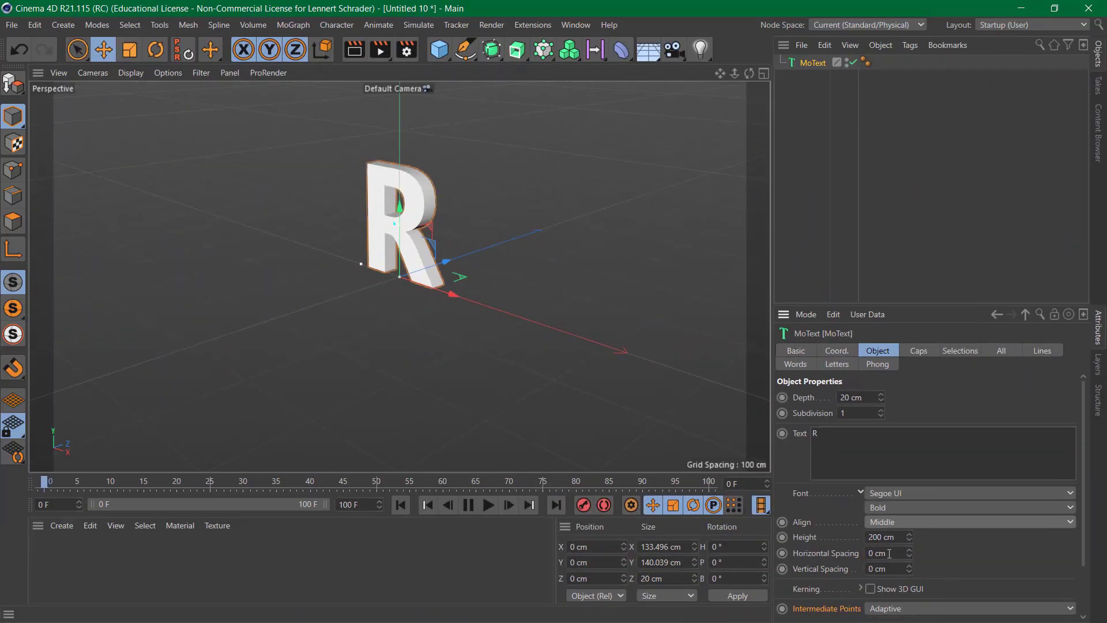
# Give the MoText caps a bevel with the Curve shape and a size of 5 cm
pyautogui.scroll(5, 464, 224)
pyautogui.scroll(3, 475, 215)
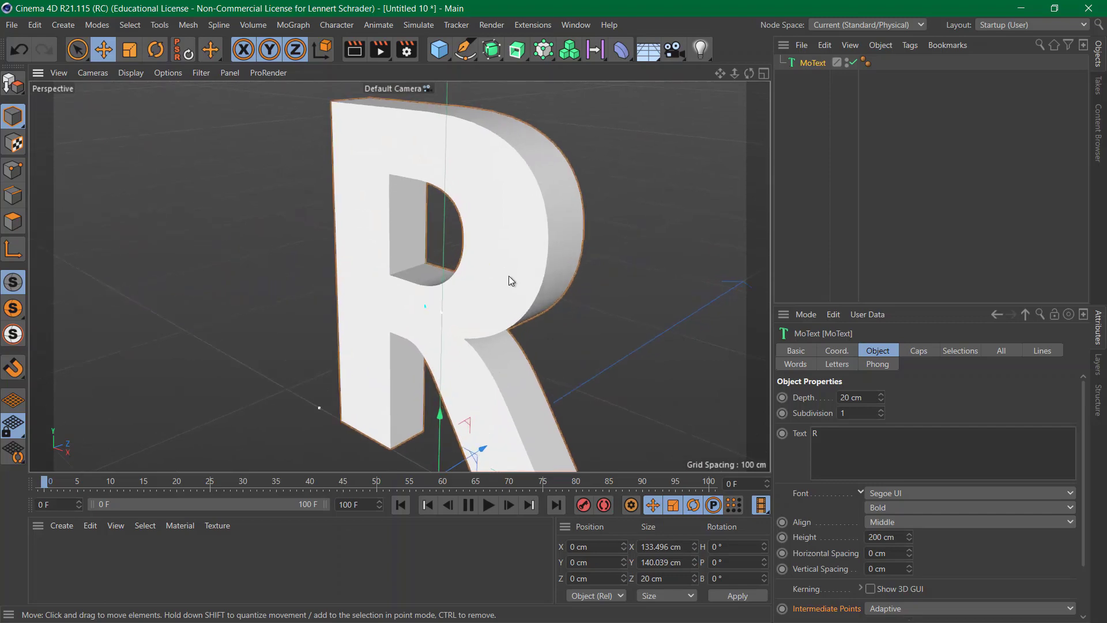
pyautogui.click(918, 351)
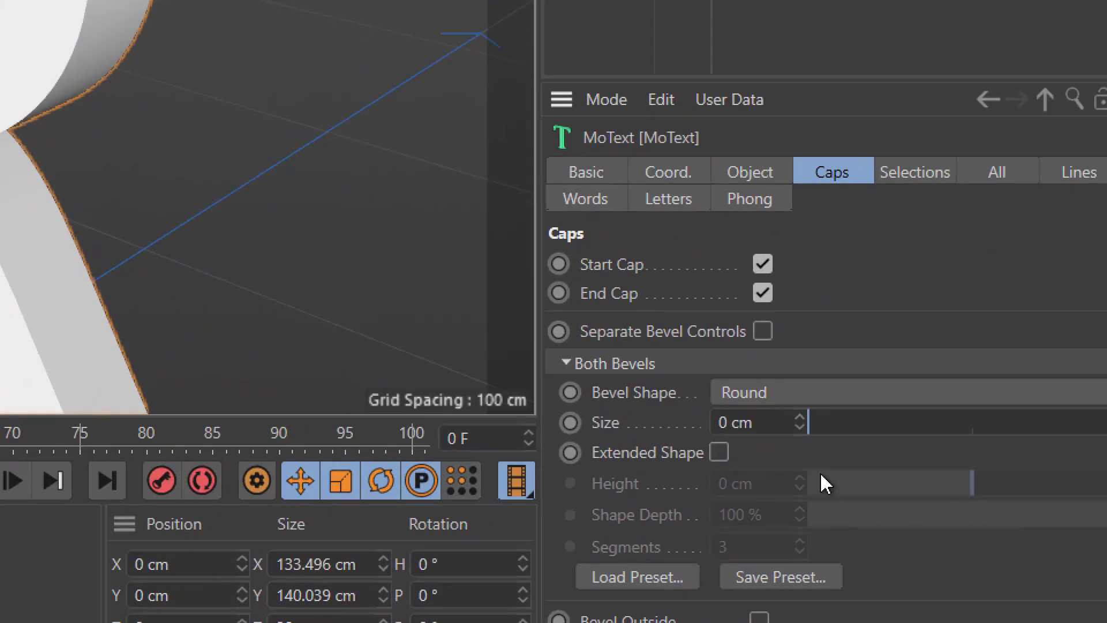
pyautogui.click(750, 393)
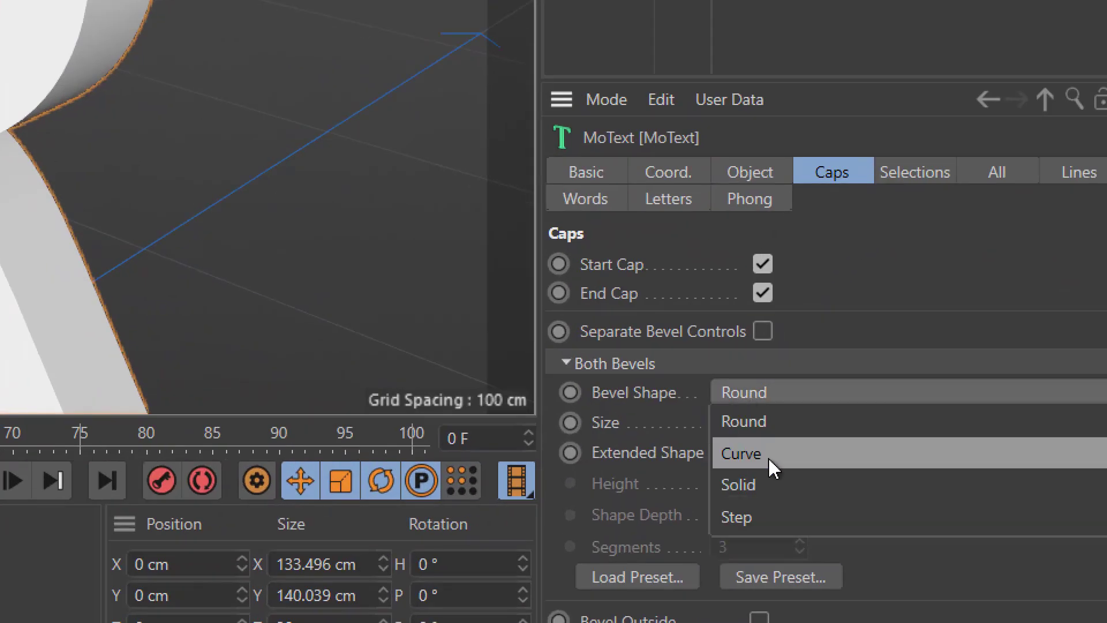
pyautogui.click(770, 459)
pyautogui.moveTo(800, 422); pyautogui.dragTo(803, 416)
pyautogui.doubleClick(749, 423)
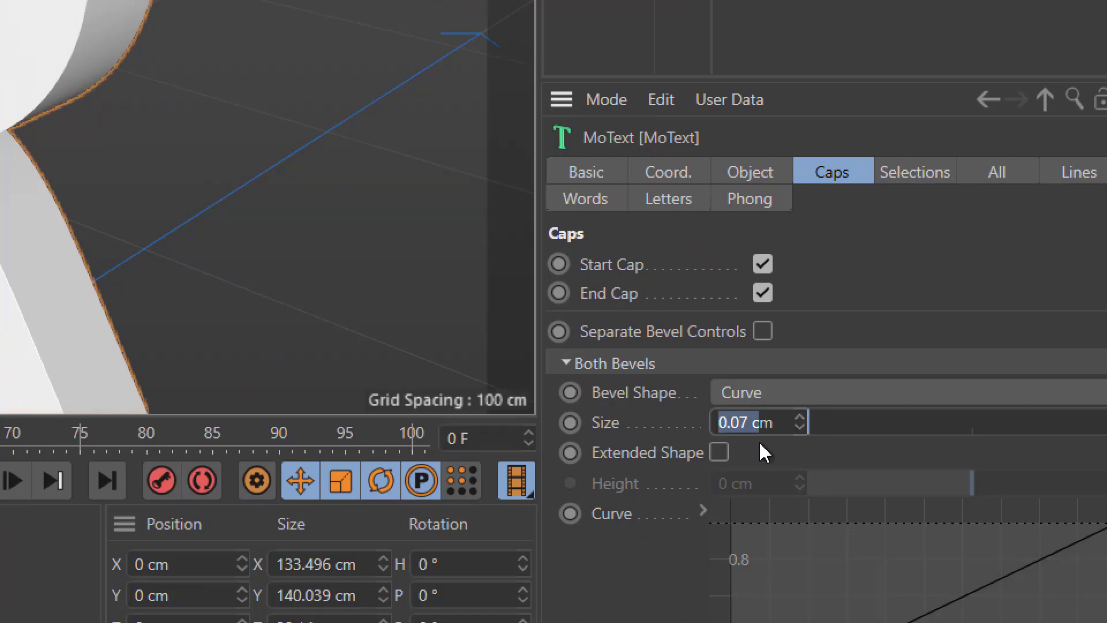
pyautogui.write('5')
pyautogui.press('Return')
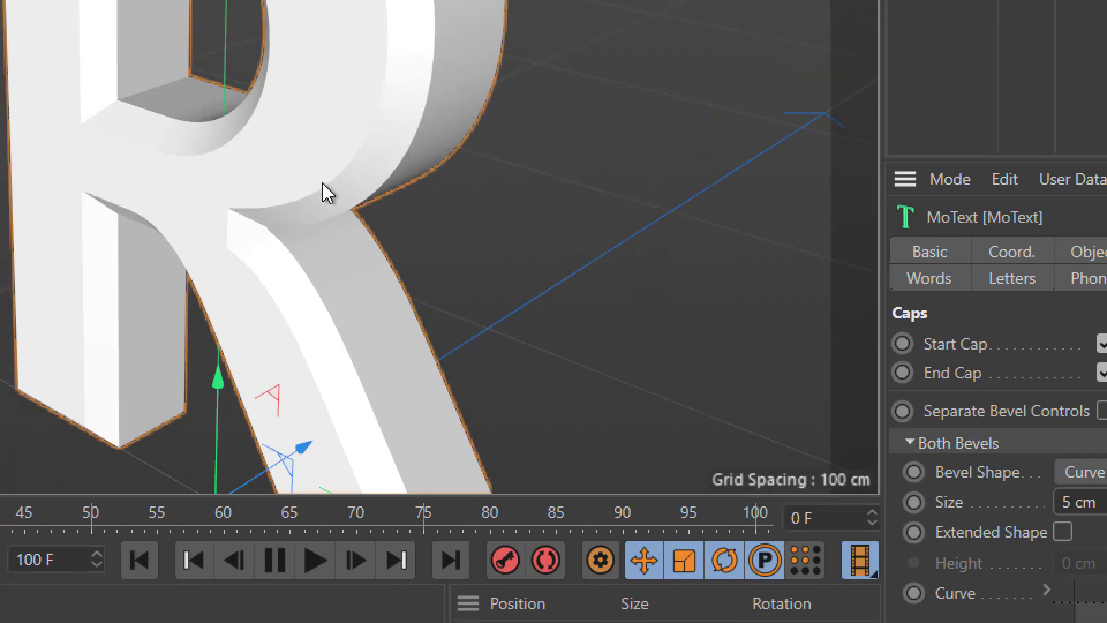
# Add a point to the bevel's profile curve and pull it down to about 0.7 horizontally and 0.2 vertically
pyautogui.keyDown('alt'); pyautogui.moveTo(323, 183); pyautogui.dragTo(467, 44); pyautogui.keyUp('alt')
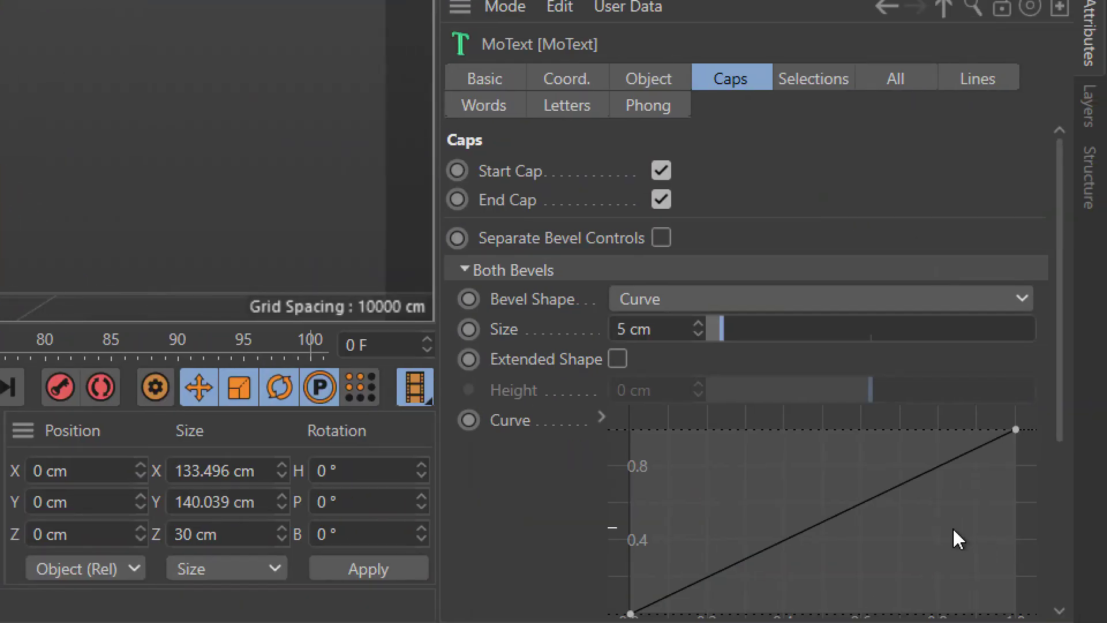
pyautogui.keyDown('ctrl'); pyautogui.click(833, 517); pyautogui.keyUp('ctrl')
pyautogui.moveTo(833, 517); pyautogui.dragTo(899, 572)
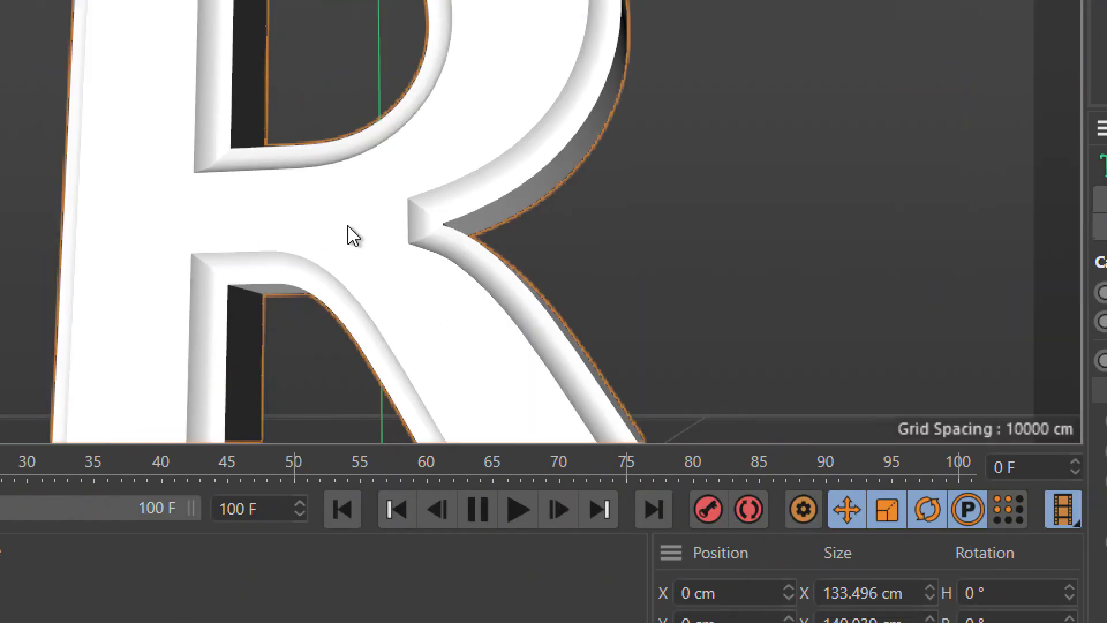
pyautogui.keyDown('alt'); pyautogui.moveTo(505, 147); pyautogui.dragTo(549, 68); pyautogui.keyUp('alt')
pyautogui.keyDown('alt'); pyautogui.moveTo(467, 107); pyautogui.dragTo(470, 118); pyautogui.keyUp('alt')
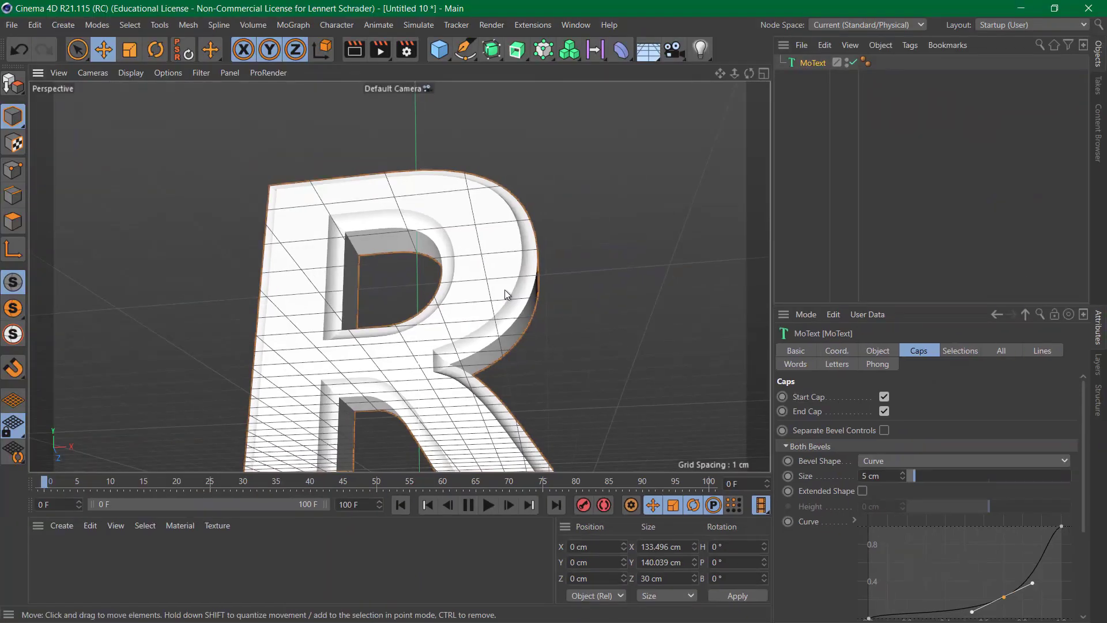
# Enable the Start Bevel (R1) and End Bevel (R2) polygon selections for the MoText
pyautogui.click(960, 351)
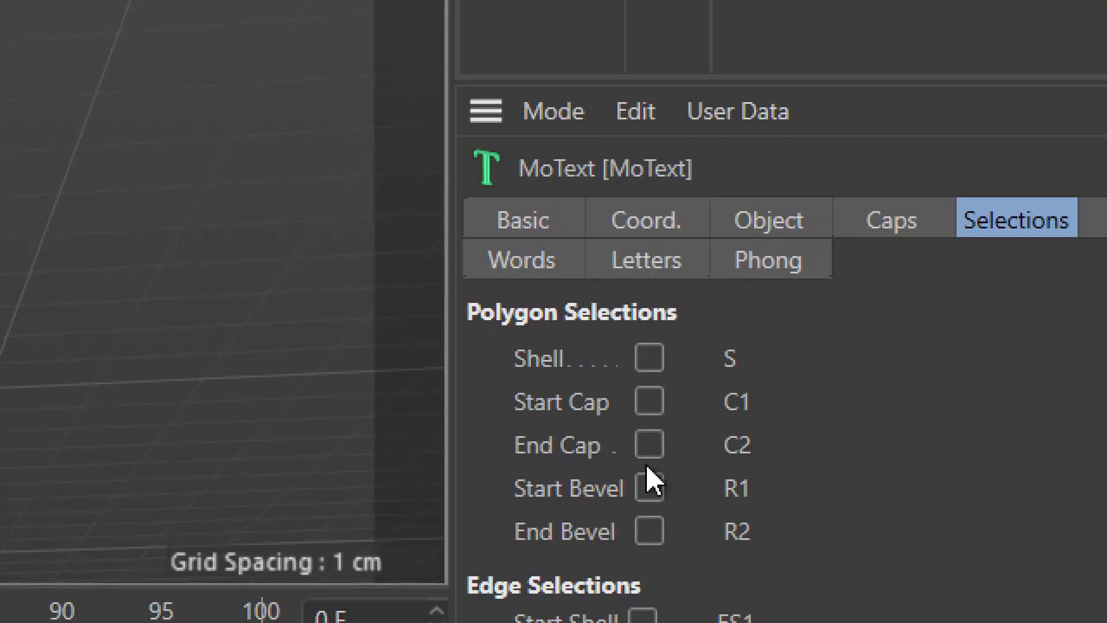
pyautogui.click(652, 489)
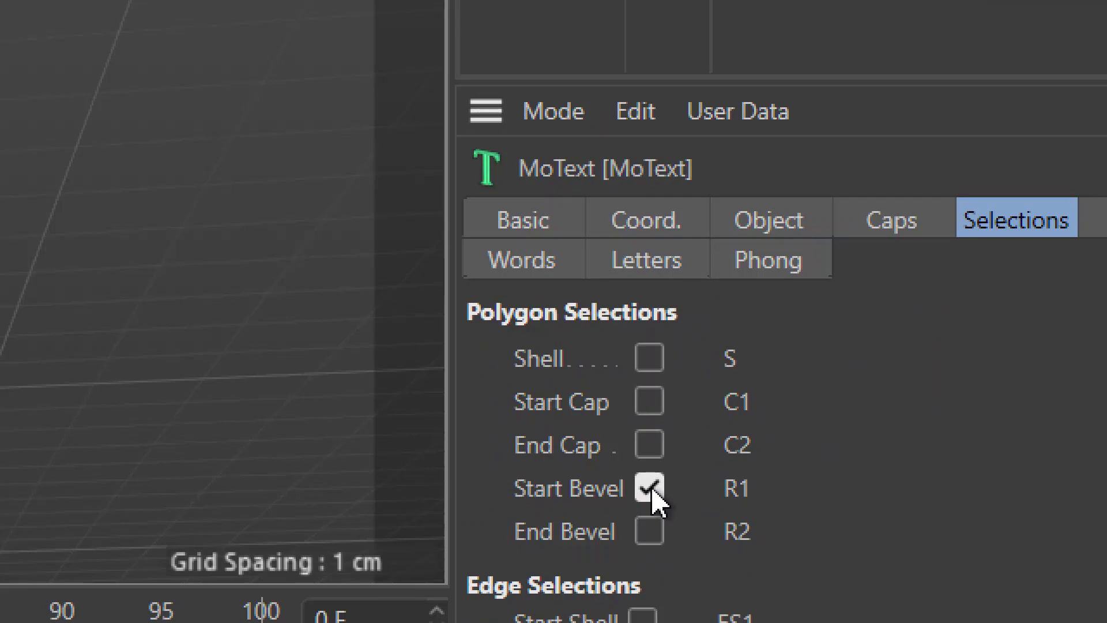
pyautogui.click(651, 530)
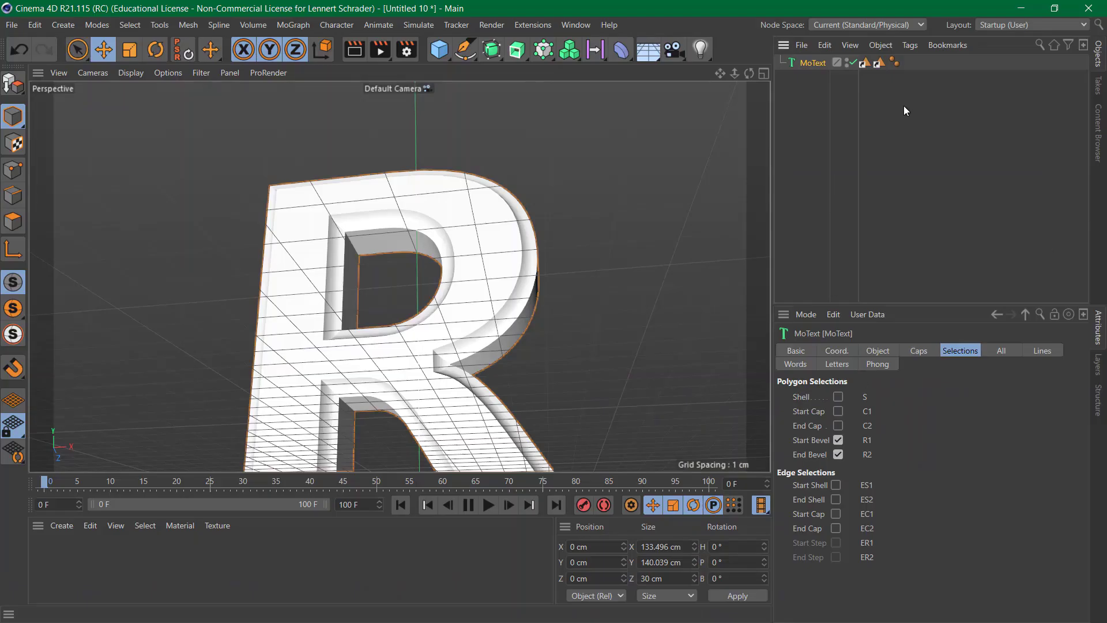
# Create a new material, set its color value to 100% for pure white, and apply it to the MoText
pyautogui.click(904, 105)
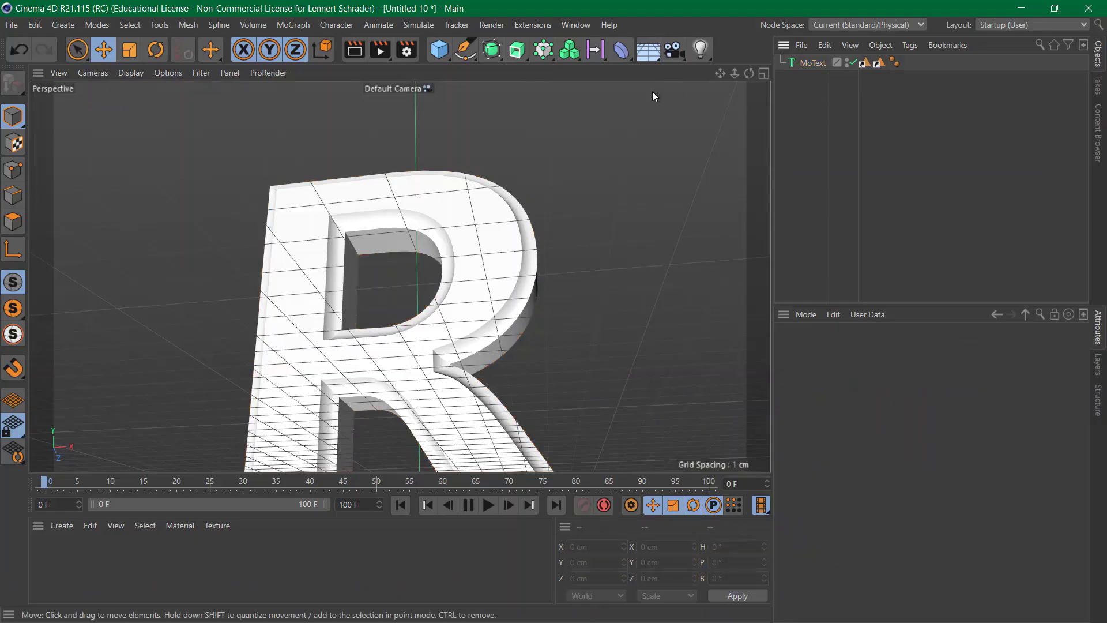
pyautogui.doubleClick(82, 577)
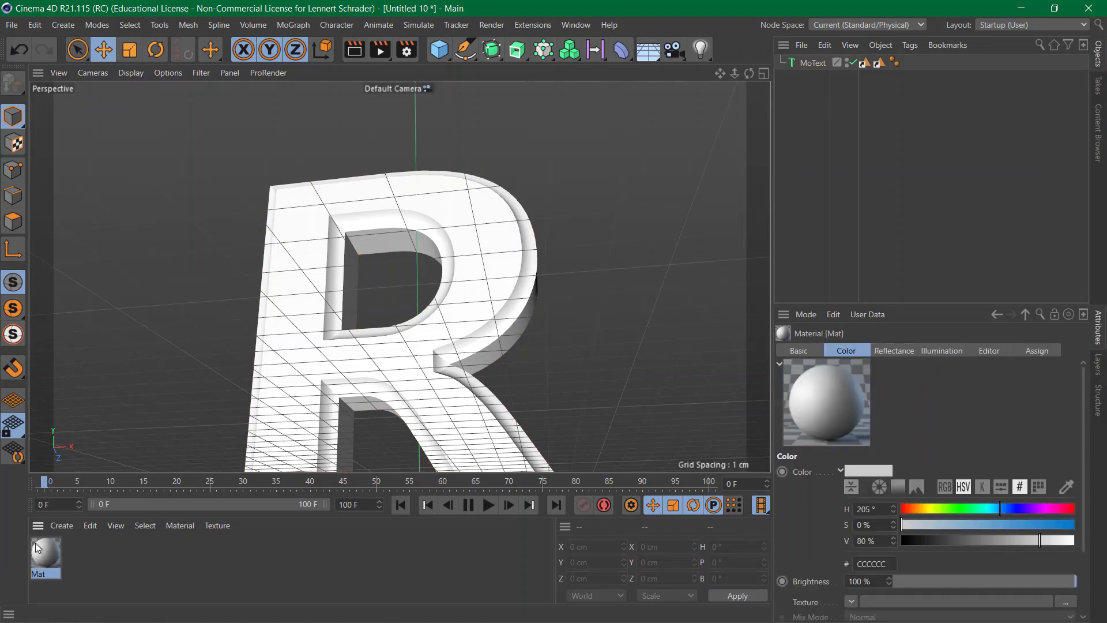
pyautogui.doubleClick(38, 549)
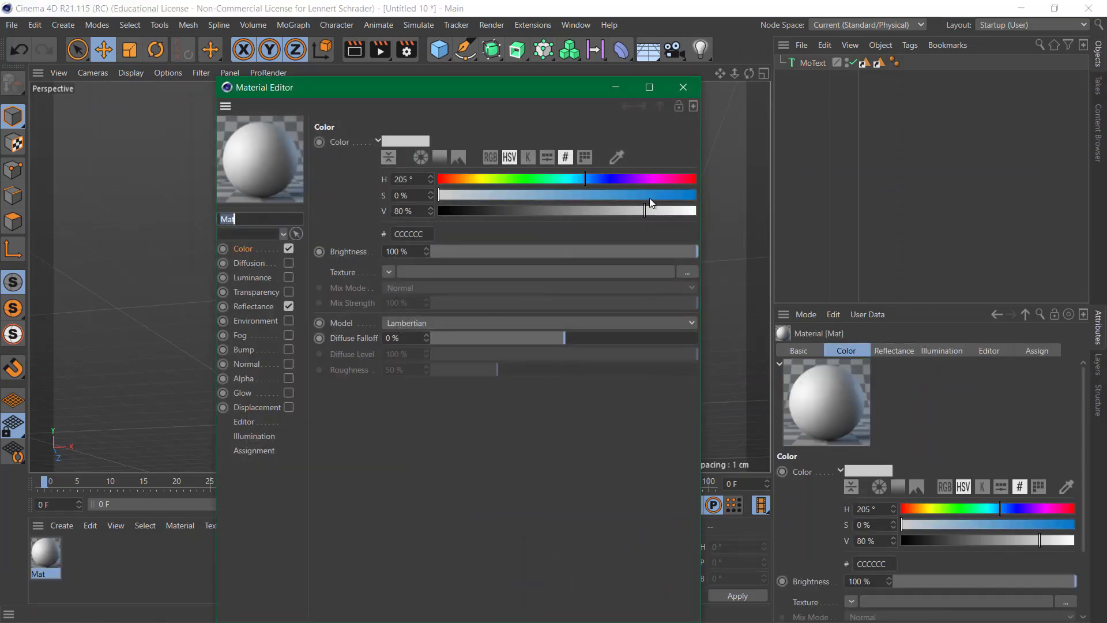
pyautogui.moveTo(656, 209); pyautogui.dragTo(801, 239)
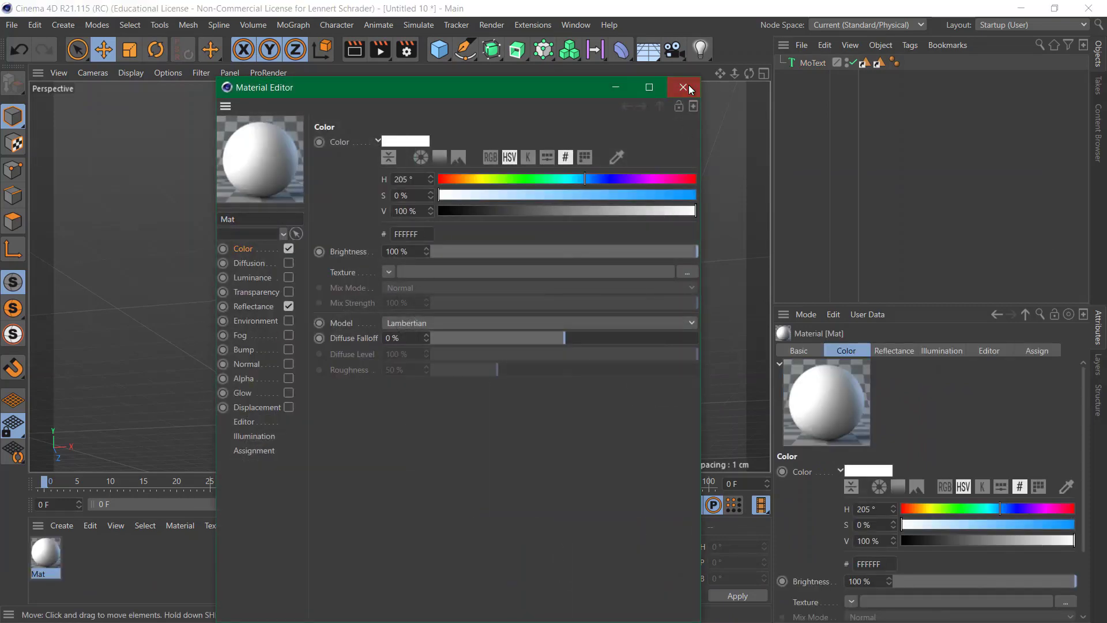
pyautogui.click(684, 87)
pyautogui.moveTo(40, 551); pyautogui.dragTo(803, 65)
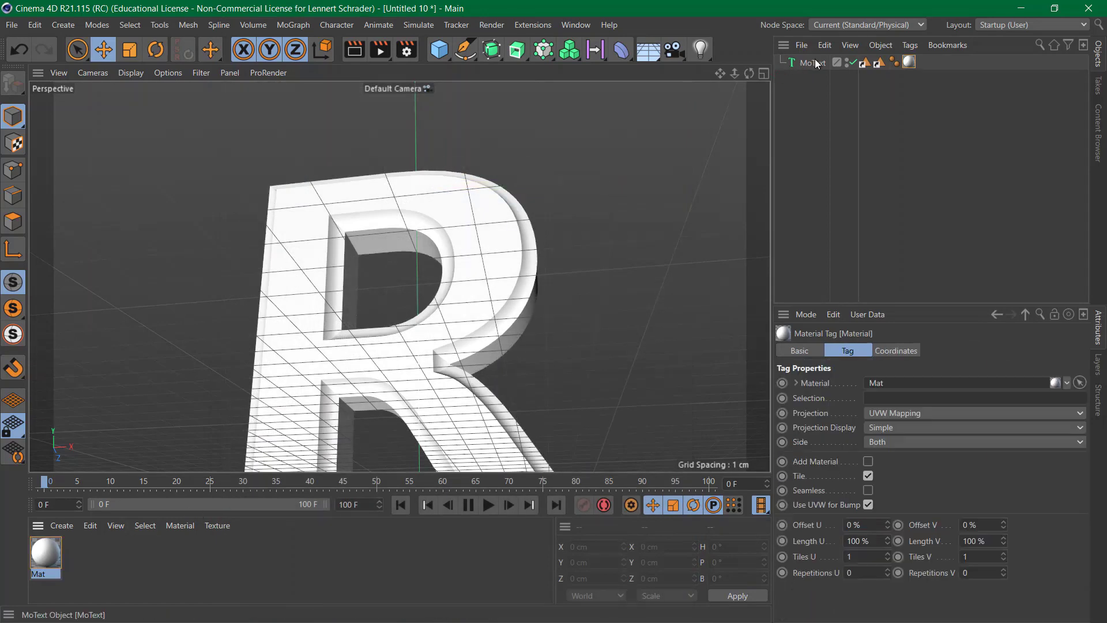
# Create a second material without reflectance and set its color to magenta with H 295°, S 92% and V 92%
pyautogui.click(98, 552)
pyautogui.doubleClick(98, 552)
pyautogui.doubleClick(42, 549)
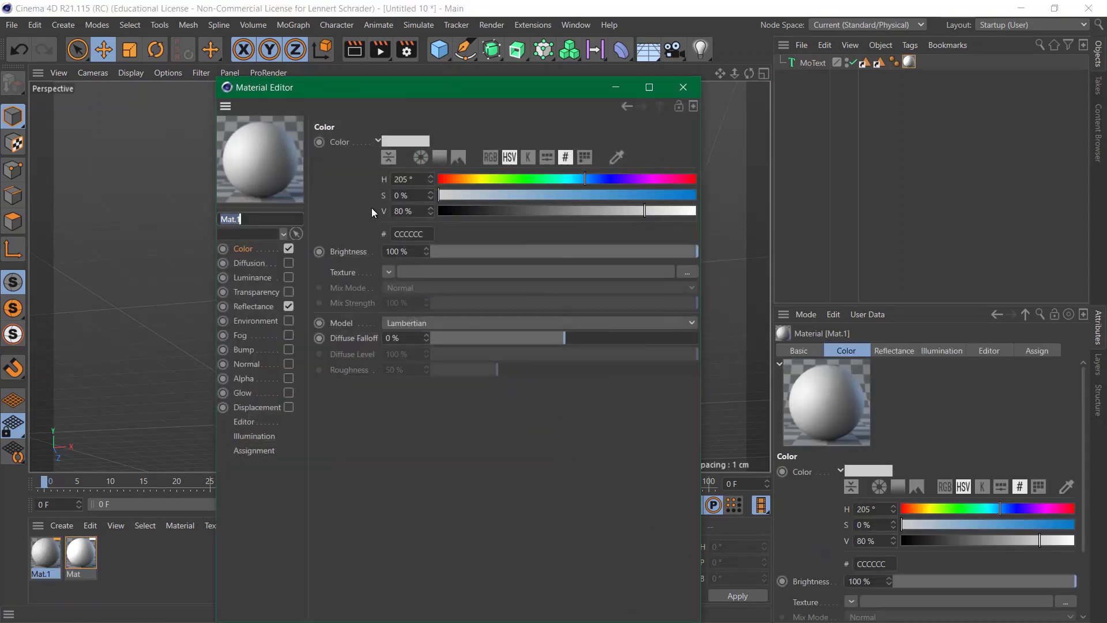
pyautogui.click(288, 306)
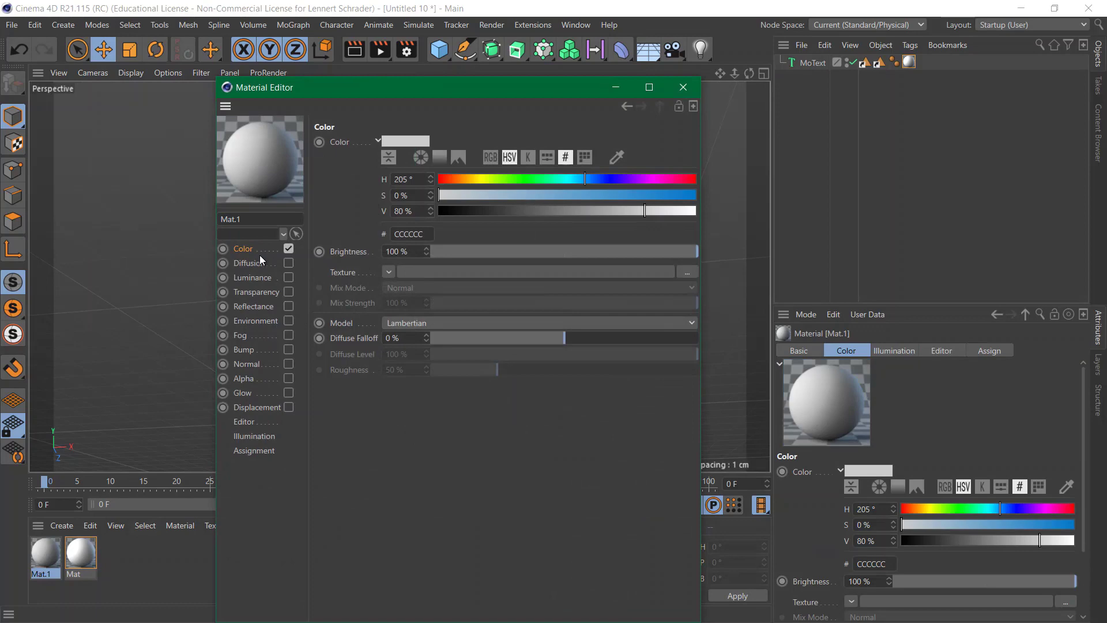
pyautogui.click(572, 179)
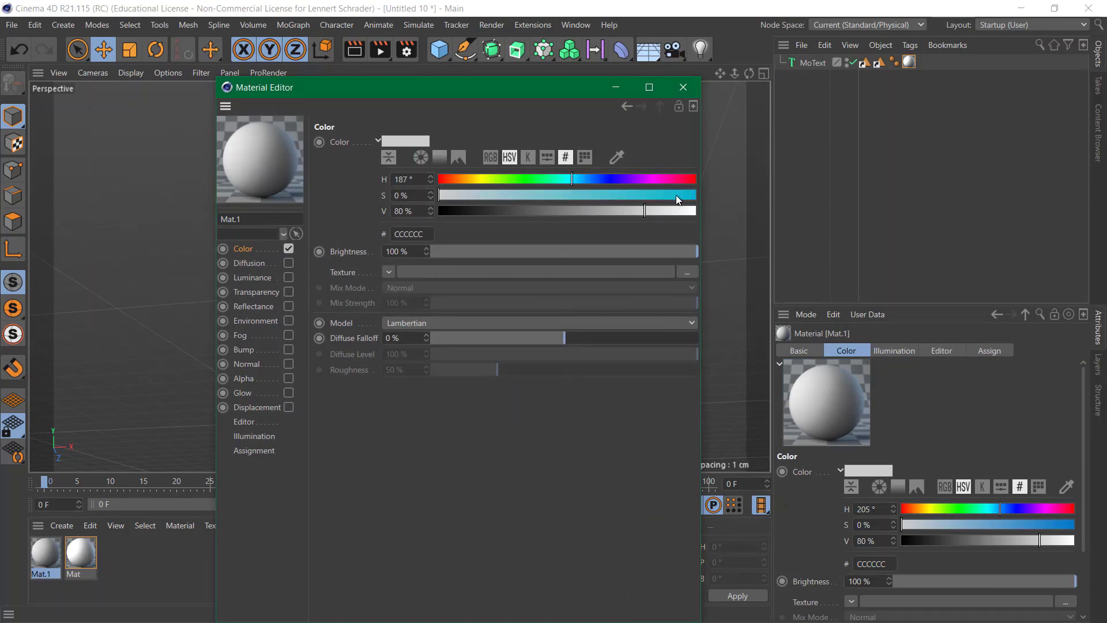
pyautogui.click(674, 196)
pyautogui.click(675, 209)
pyautogui.click(649, 179)
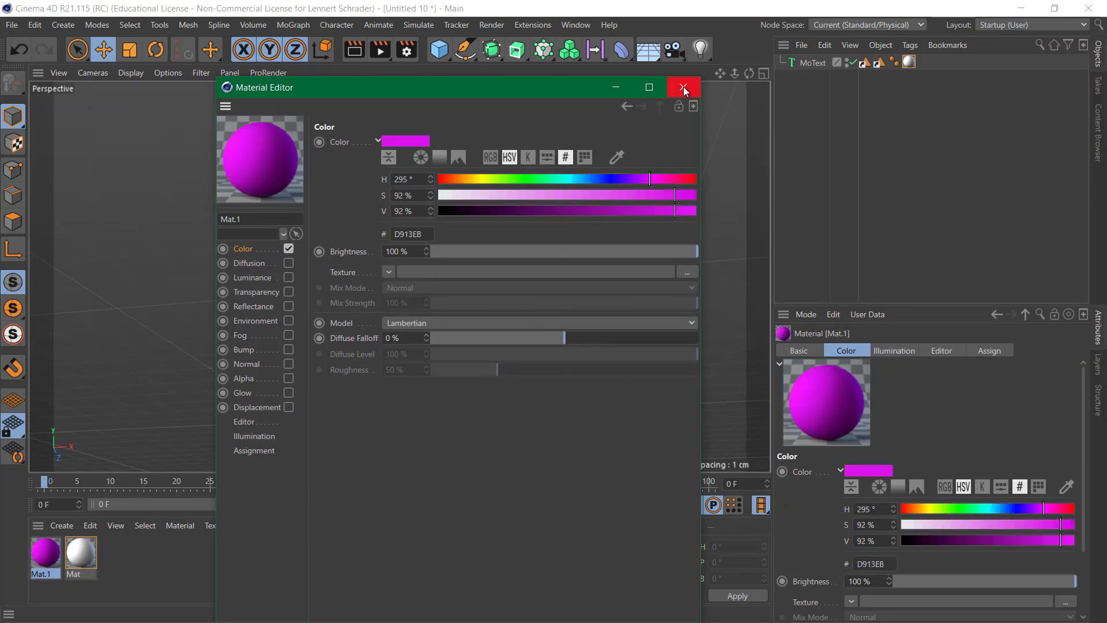
pyautogui.click(683, 87)
# Apply the magenta material to the MoText and restrict it to the R1 bevel selection
pyautogui.moveTo(46, 553); pyautogui.dragTo(865, 66)
pyautogui.click(877, 64)
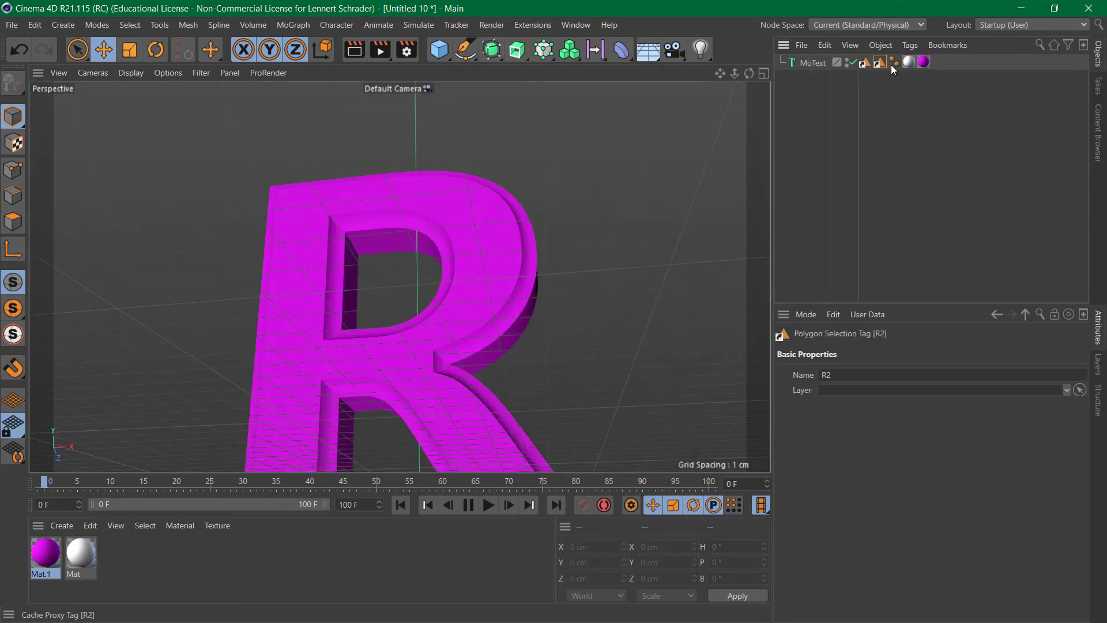
pyautogui.click(924, 63)
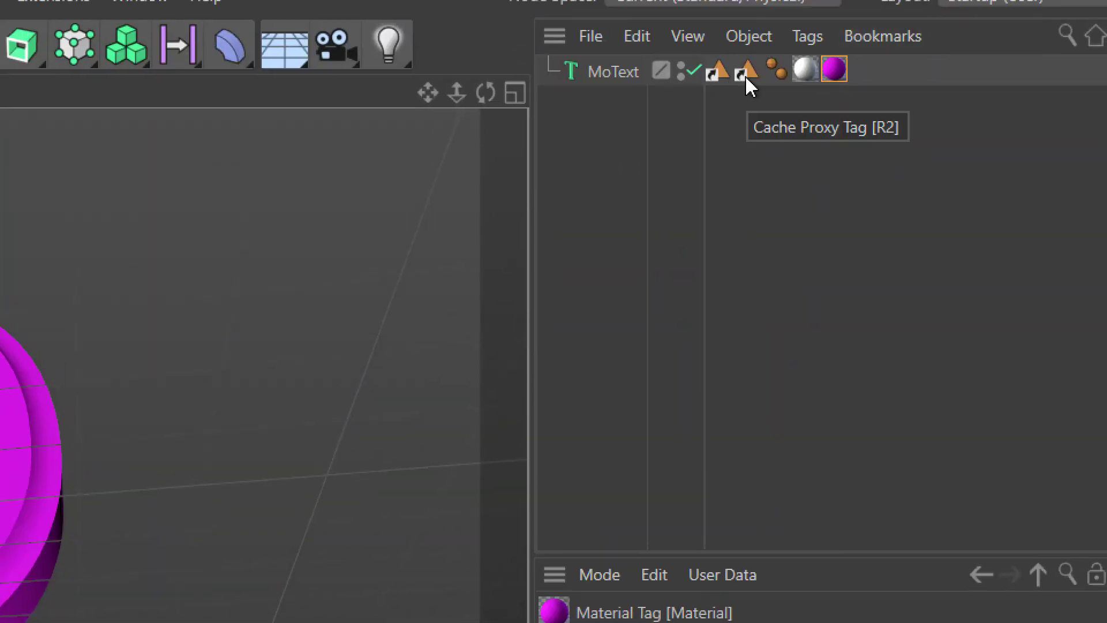
pyautogui.moveTo(748, 84); pyautogui.dragTo(782, 622)
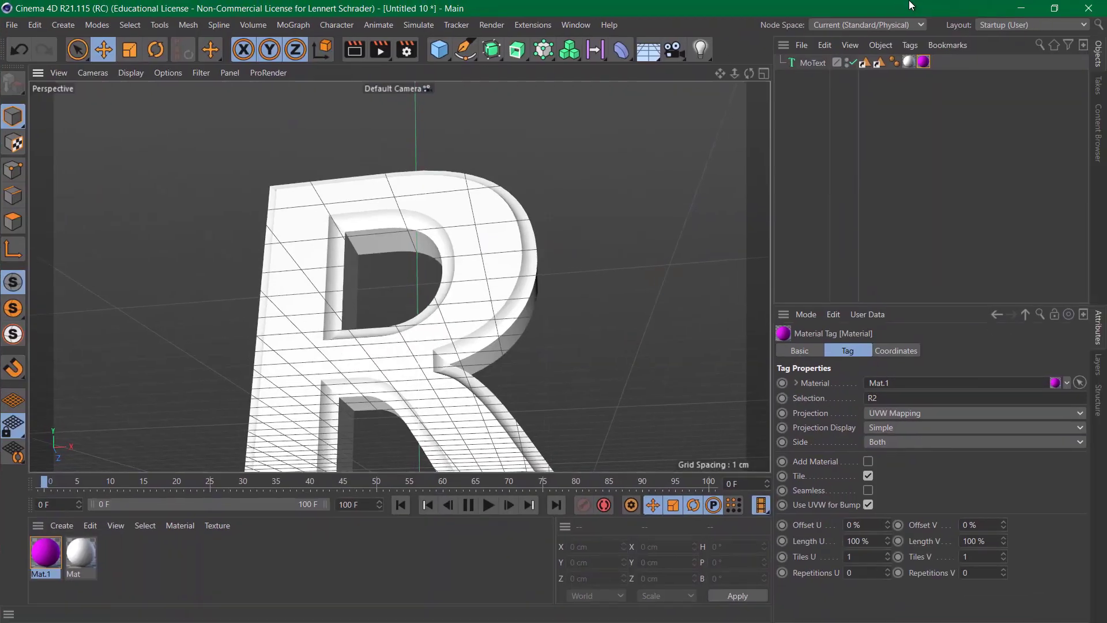
pyautogui.moveTo(871, 62); pyautogui.dragTo(890, 400)
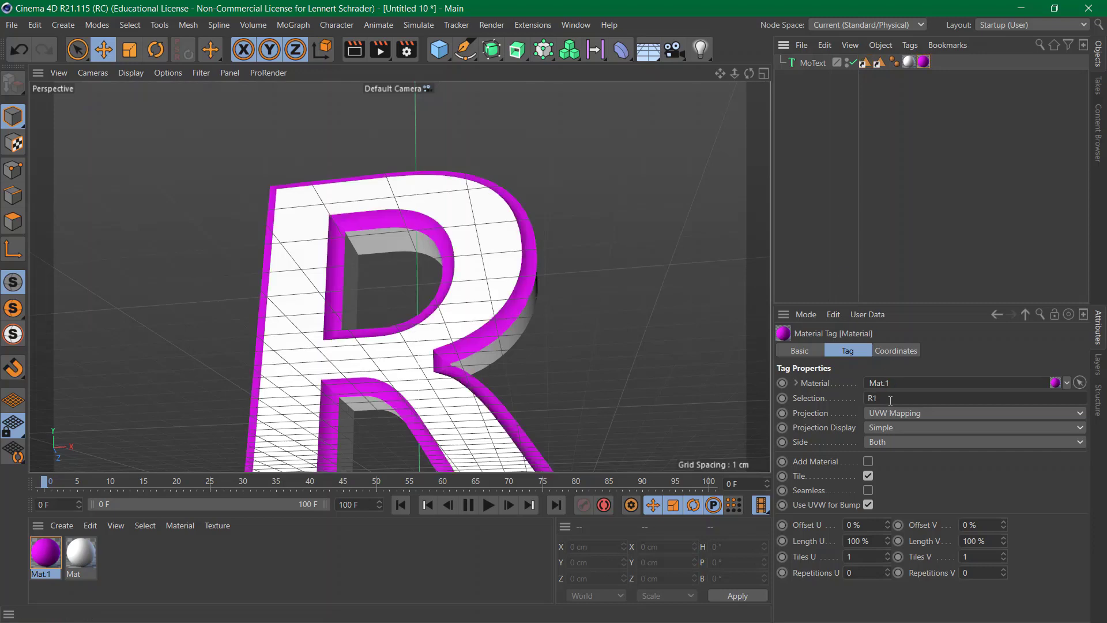
pyautogui.click(873, 227)
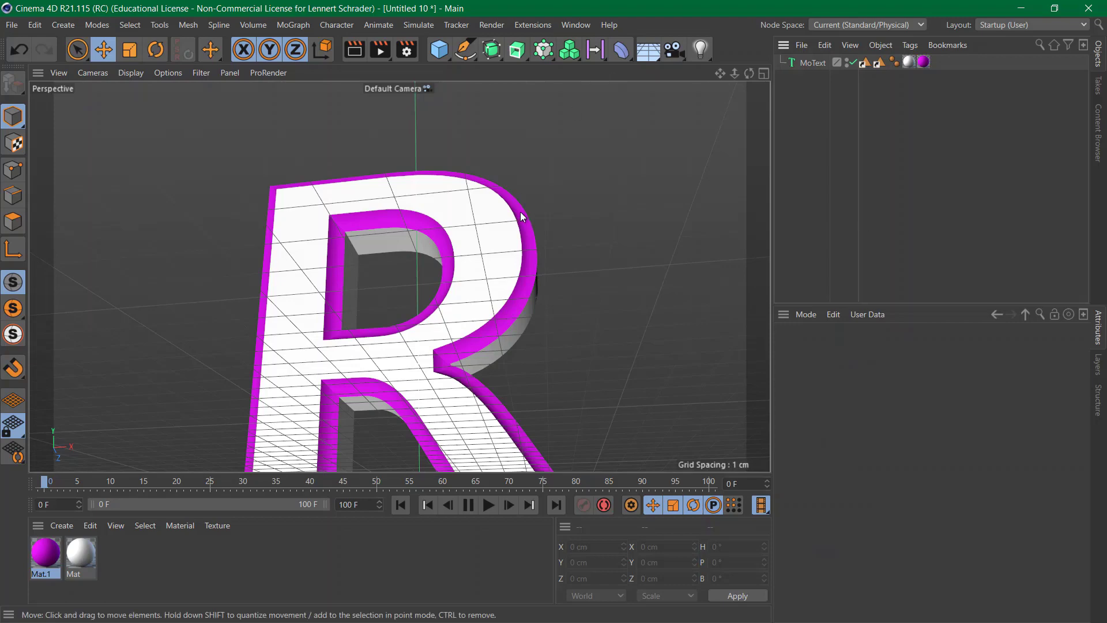
# Examine the letter's front and back bevels from several angles to check where the magenta material is applied
pyautogui.keyDown('alt'); pyautogui.moveTo(521, 215); pyautogui.dragTo(506, 314); pyautogui.keyUp('alt')
pyautogui.scroll(6, 574, 199)
pyautogui.keyDown('alt'); pyautogui.moveTo(550, 218); pyautogui.dragTo(337, 229); pyautogui.keyUp('alt')
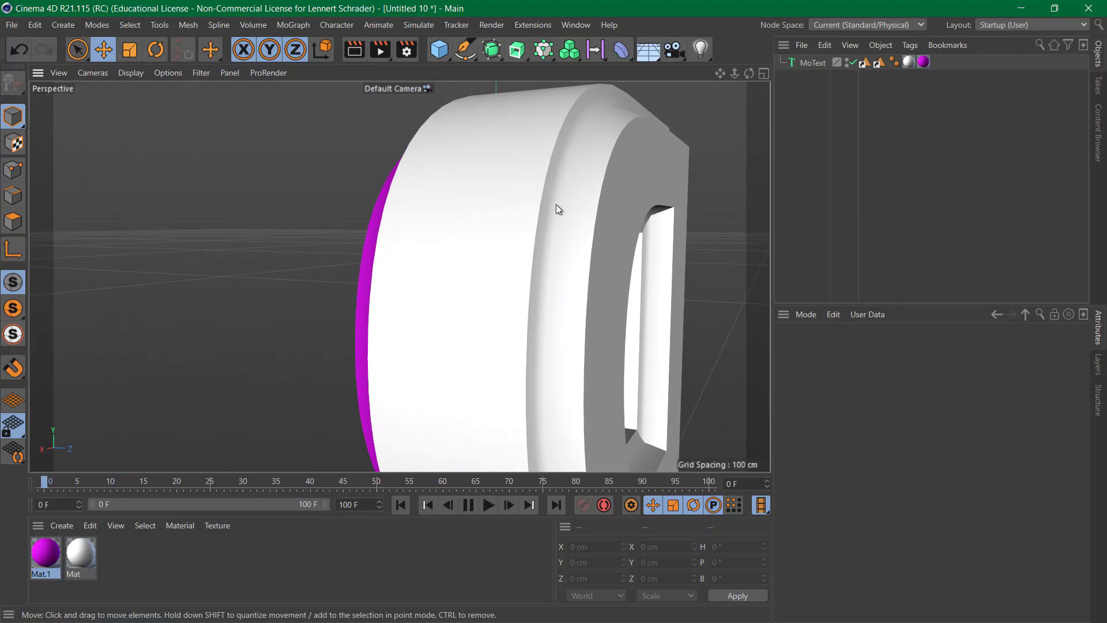
pyautogui.keyDown('alt'); pyautogui.moveTo(465, 234); pyautogui.dragTo(677, 248); pyautogui.keyUp('alt')
pyautogui.scroll(-8, 448, 281)
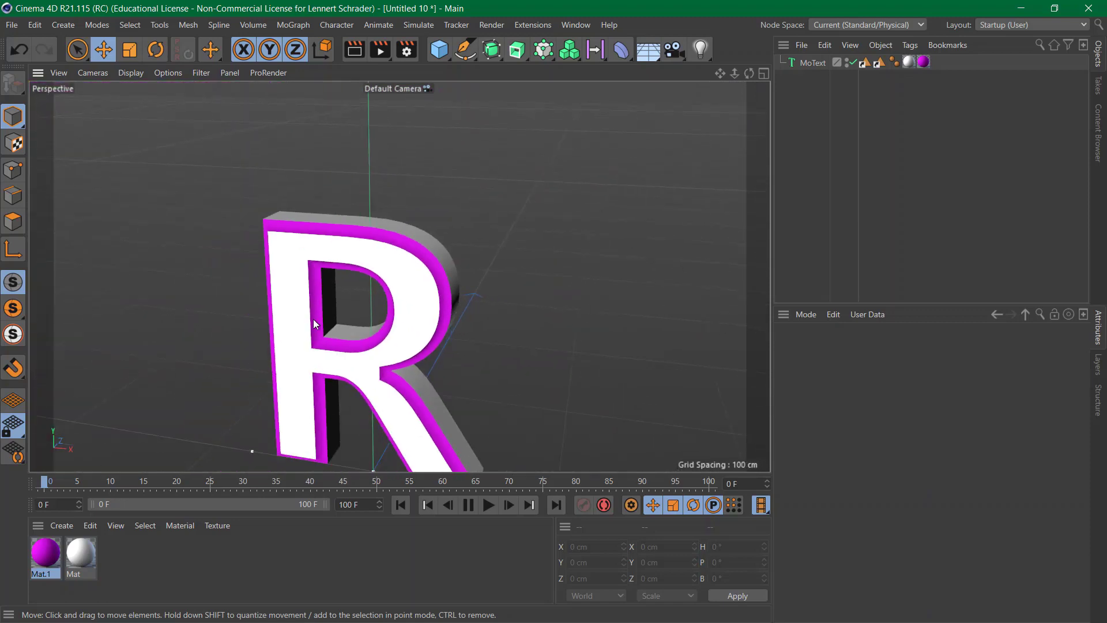
pyautogui.keyDown('alt'); pyautogui.moveTo(313, 319); pyautogui.dragTo(469, 214); pyautogui.keyUp('alt')
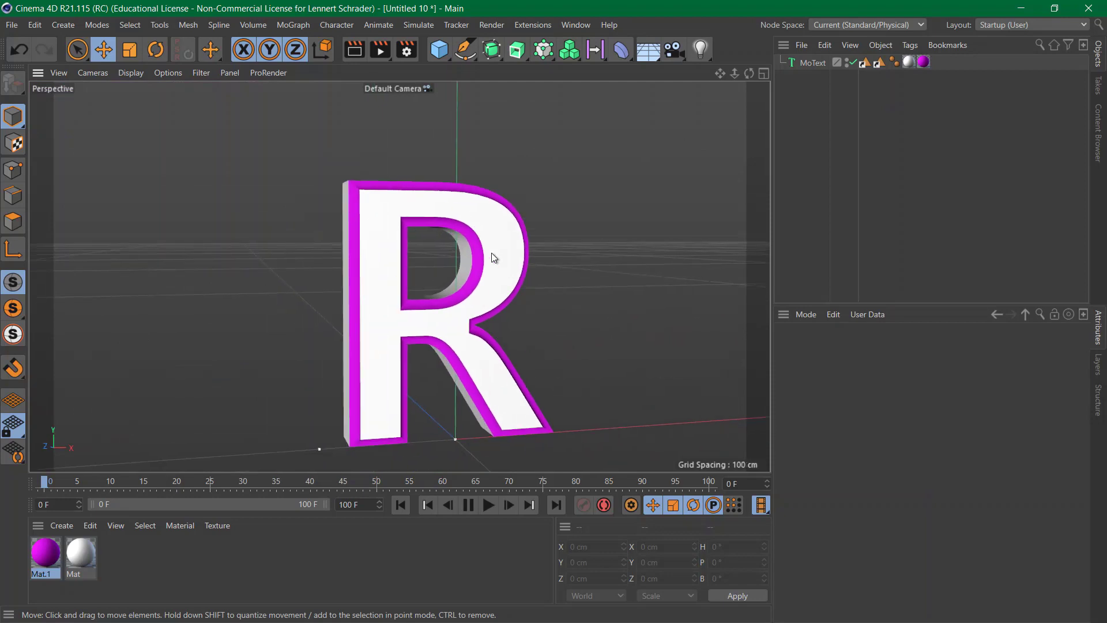
pyautogui.keyDown('alt'); pyautogui.moveTo(492, 258); pyautogui.dragTo(493, 283); pyautogui.keyUp('alt')
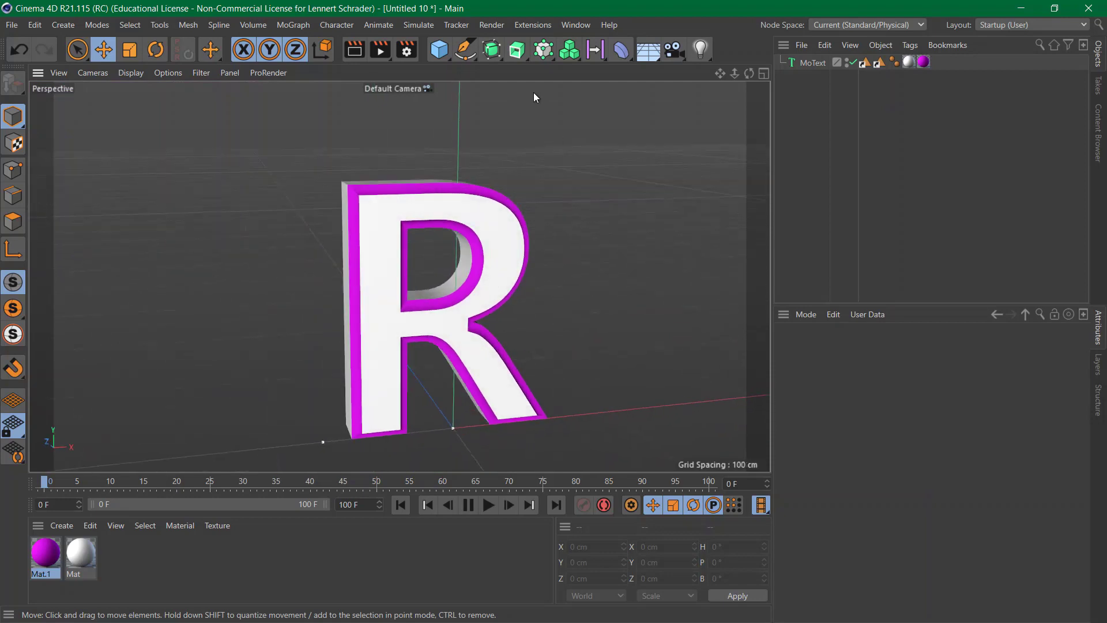
# In the front view, draw an open B-Spline from the R's crossbar around the stem, over the upper edge and back down through the counter
pyautogui.click(761, 76)
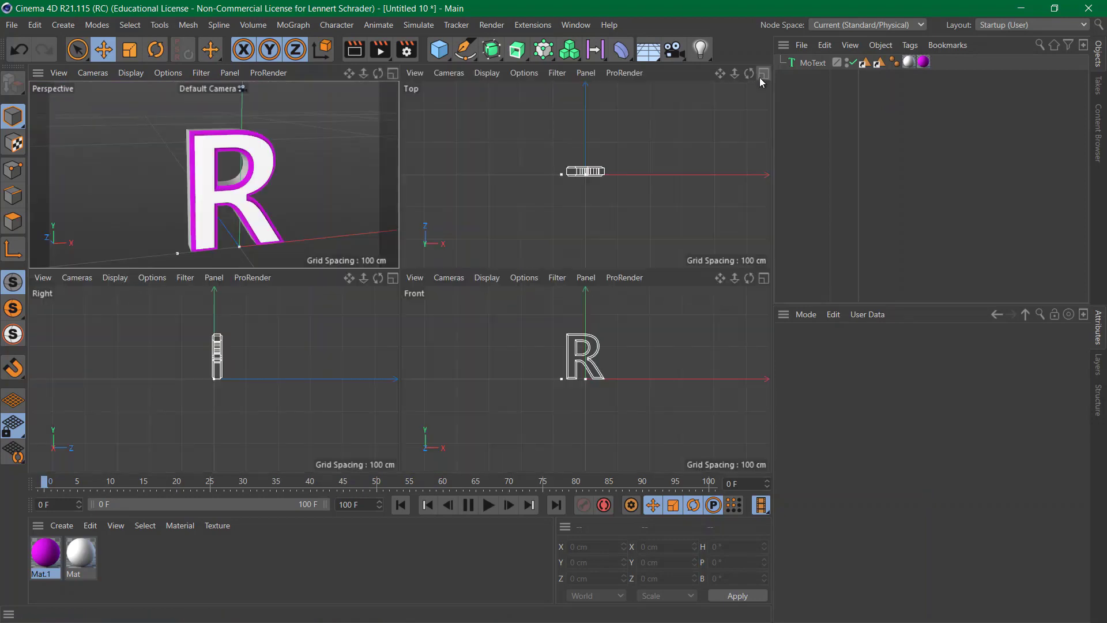
pyautogui.click(764, 279)
pyautogui.scroll(5, 499, 200)
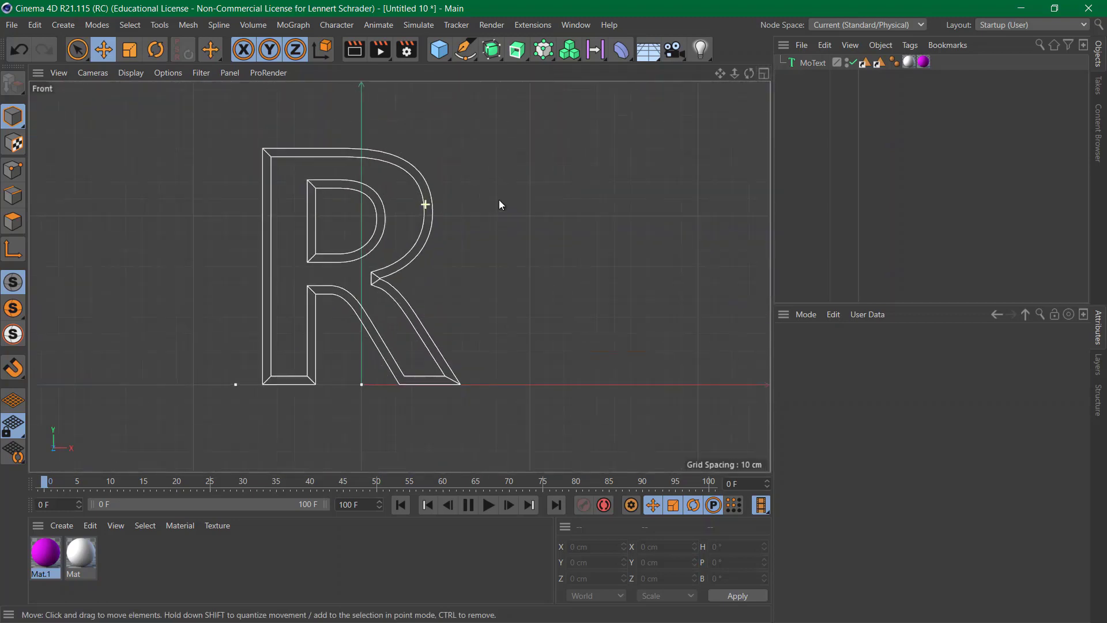
pyautogui.keyDown('alt'); pyautogui.moveTo(397, 226); pyautogui.dragTo(527, 219, button='middle'); pyautogui.keyUp('alt')
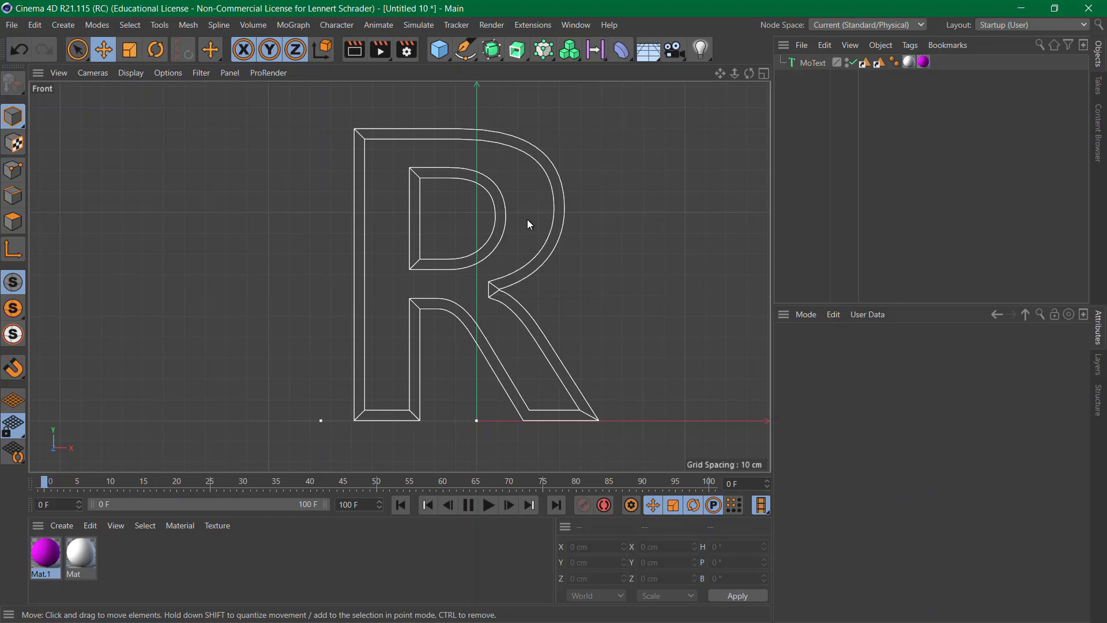
pyautogui.click(465, 49)
pyautogui.click(956, 369)
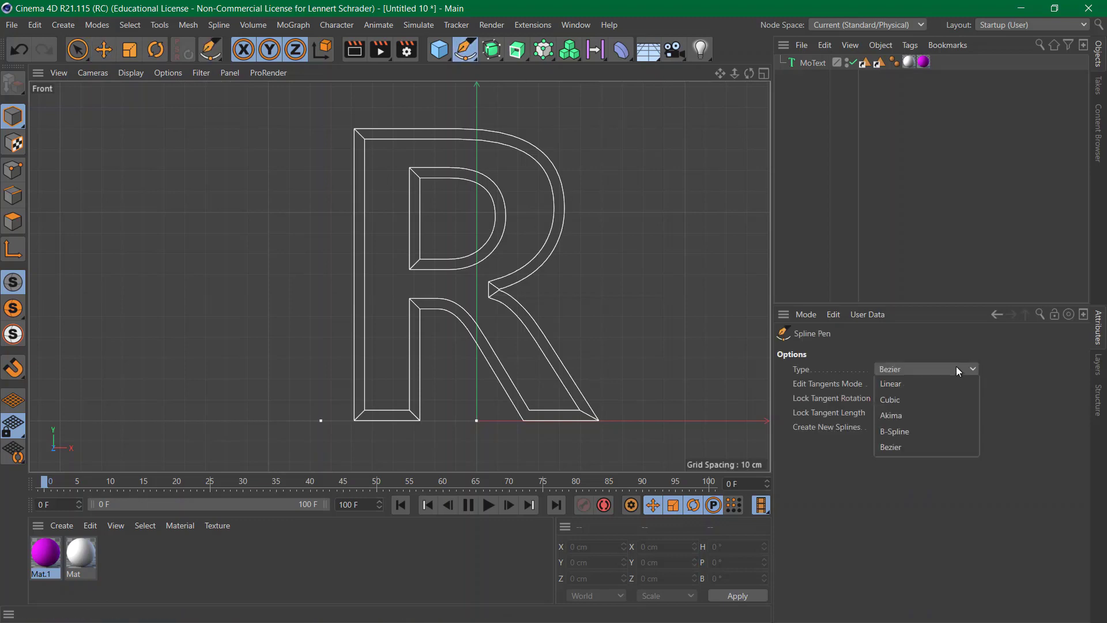
pyautogui.click(926, 432)
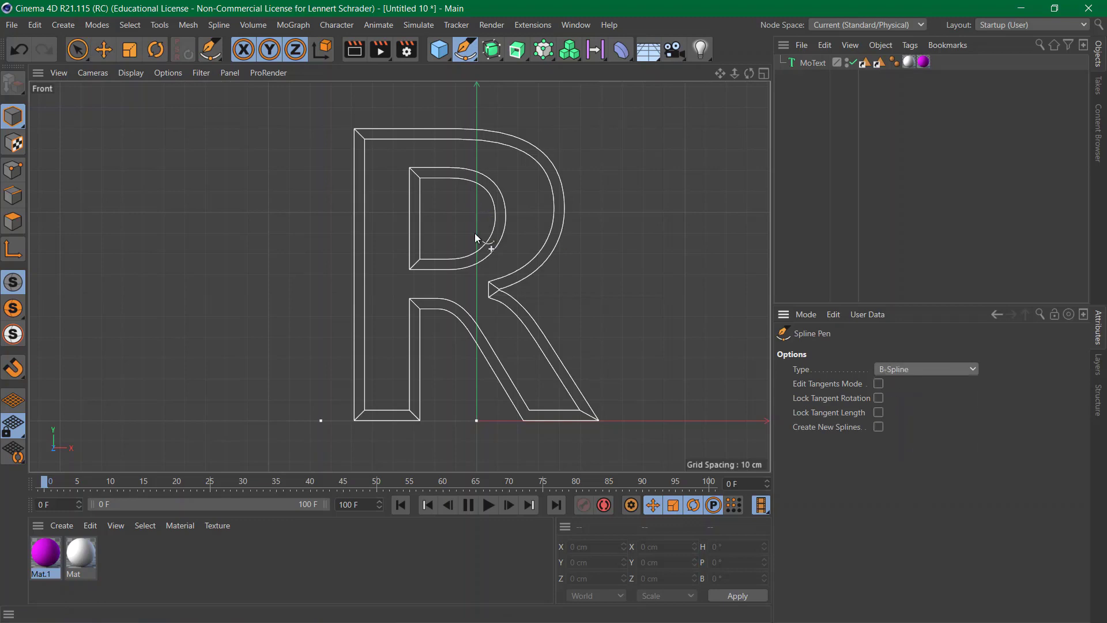
pyautogui.click(459, 284)
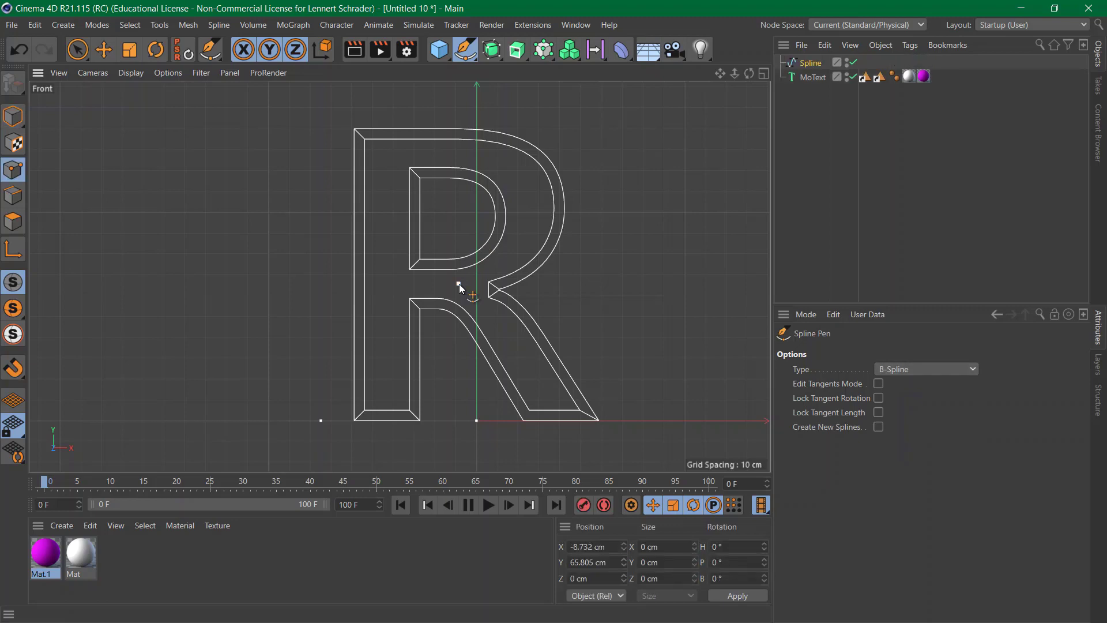
pyautogui.click(444, 240)
pyautogui.click(384, 243)
pyautogui.click(337, 233)
pyautogui.click(349, 174)
pyautogui.click(378, 168)
pyautogui.click(424, 116)
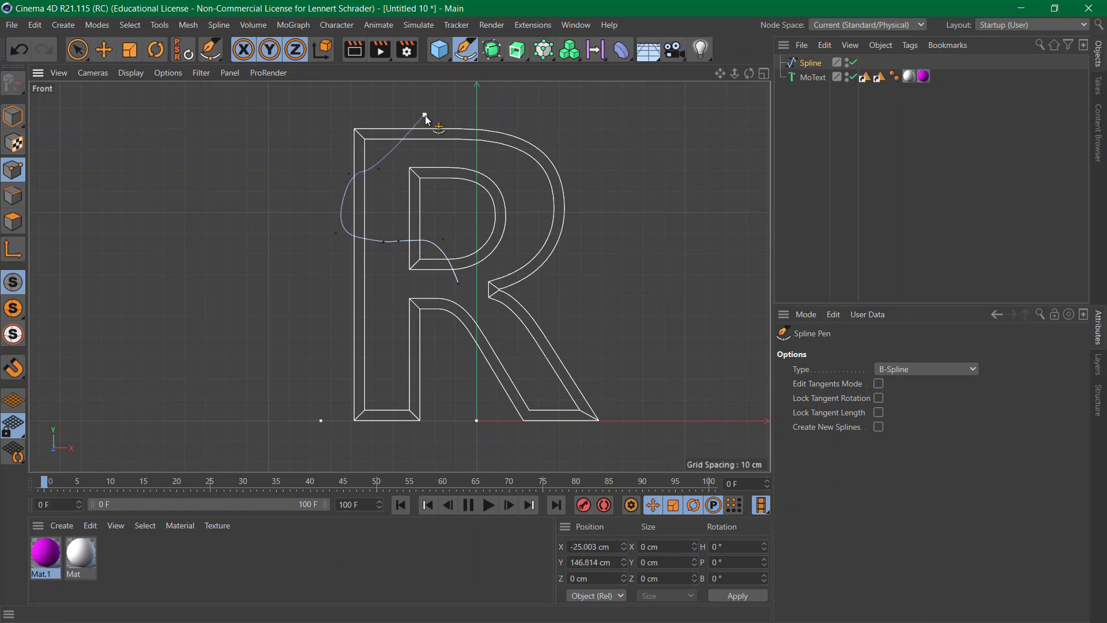
pyautogui.click(445, 122)
pyautogui.click(461, 154)
pyautogui.click(462, 194)
pyautogui.click(469, 227)
pyautogui.click(505, 257)
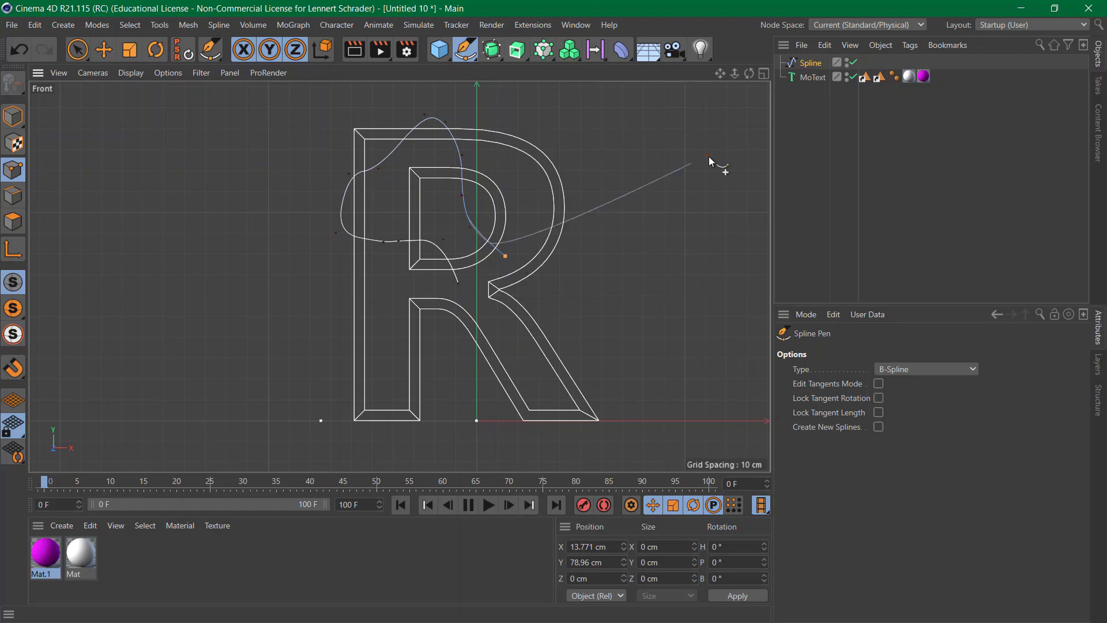
pyautogui.press('Escape')
# Move the spline's two end points and the two points at the upper part of the stem behind the letter, to about 42 cm in Z
pyautogui.click(764, 75)
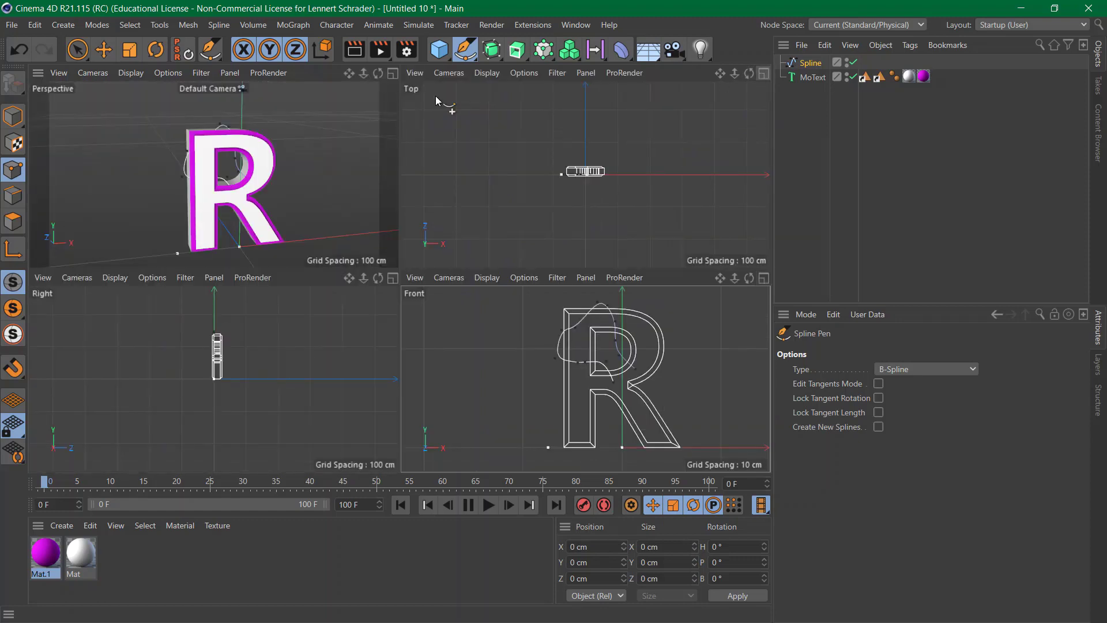
pyautogui.keyDown('alt'); pyautogui.moveTo(222, 178); pyautogui.dragTo(289, 184); pyautogui.keyUp('alt')
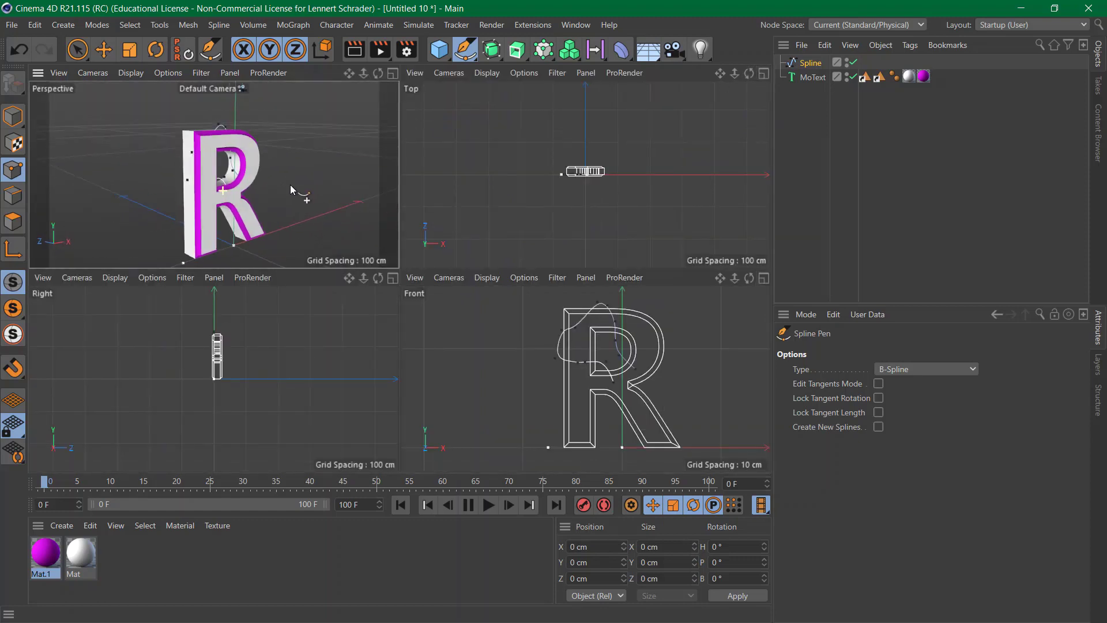
pyautogui.scroll(5, 249, 194)
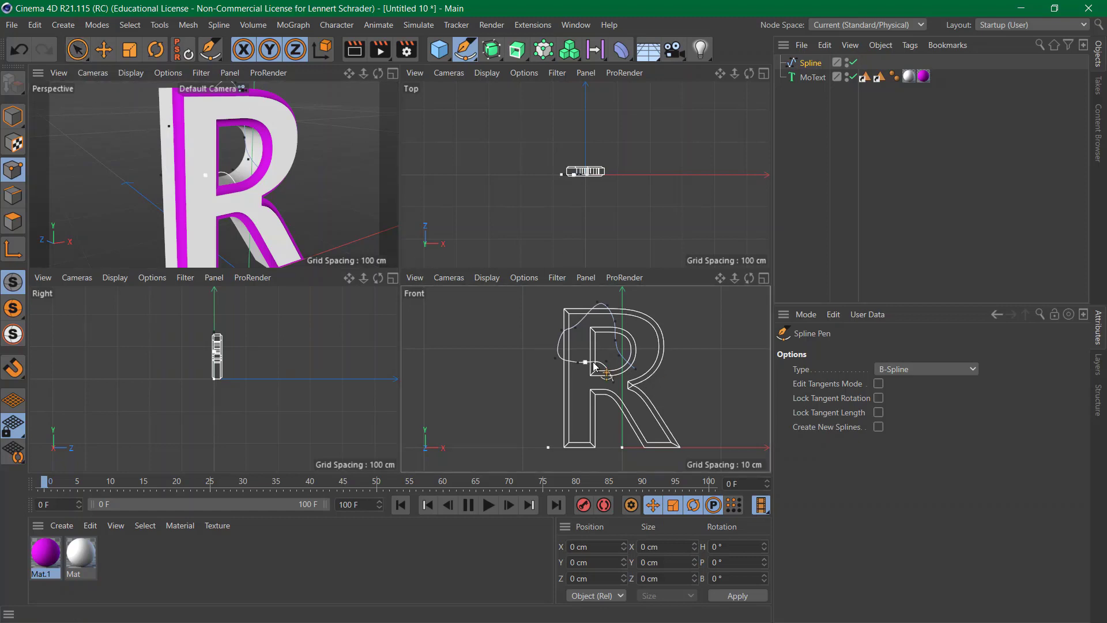
pyautogui.scroll(3, 633, 365)
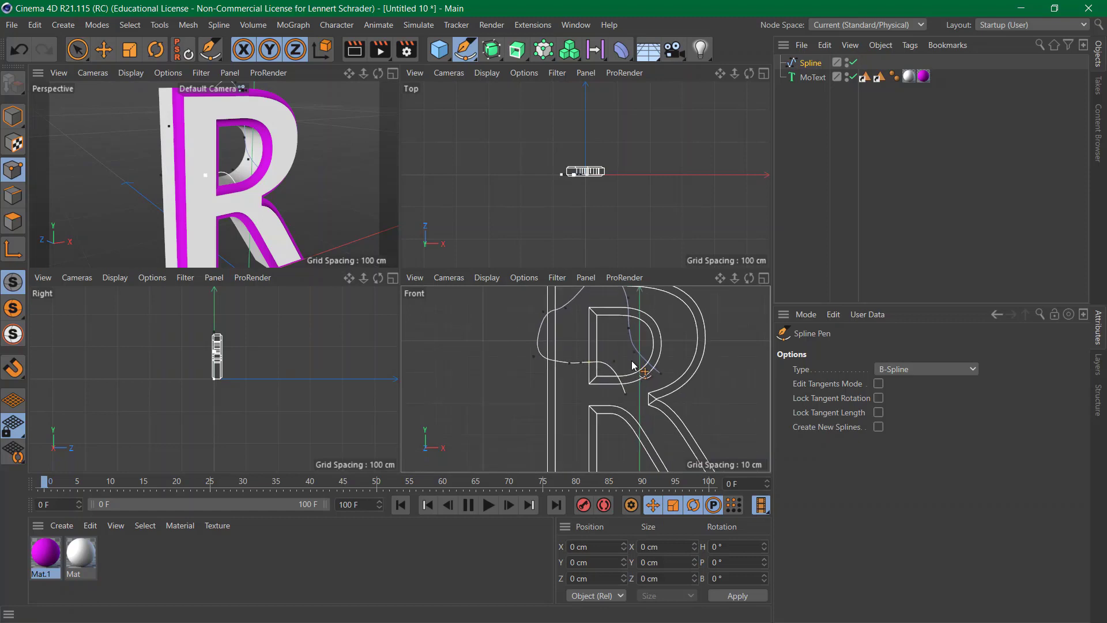
pyautogui.click(77, 49)
pyautogui.moveTo(662, 365); pyautogui.dragTo(617, 406)
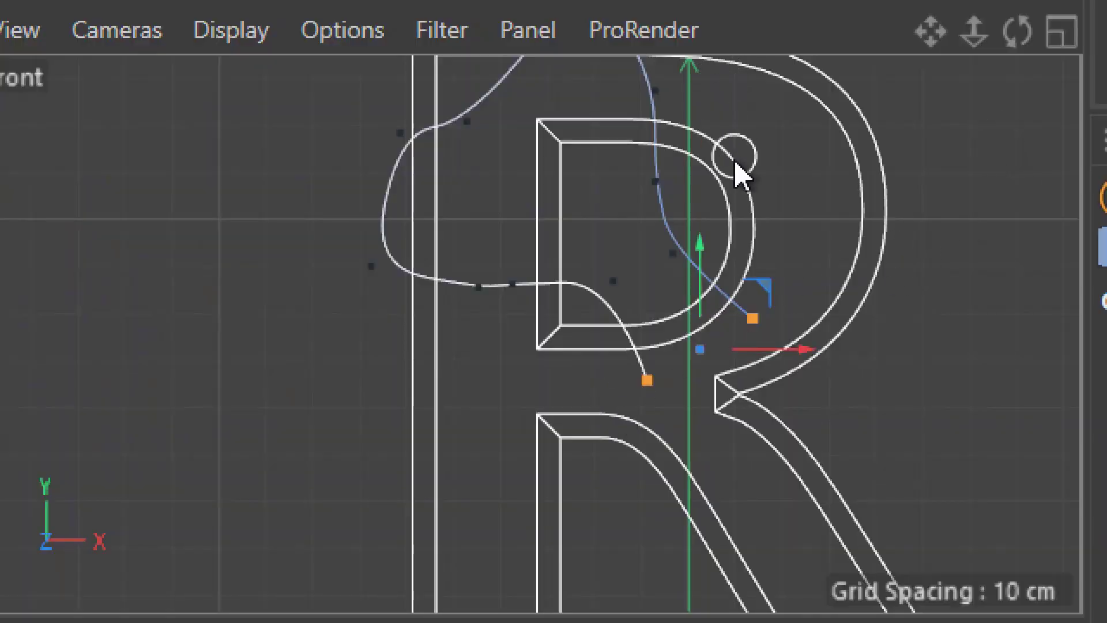
pyautogui.keyDown('alt'); pyautogui.moveTo(734, 168); pyautogui.dragTo(720, 390, button='middle'); pyautogui.keyUp('alt')
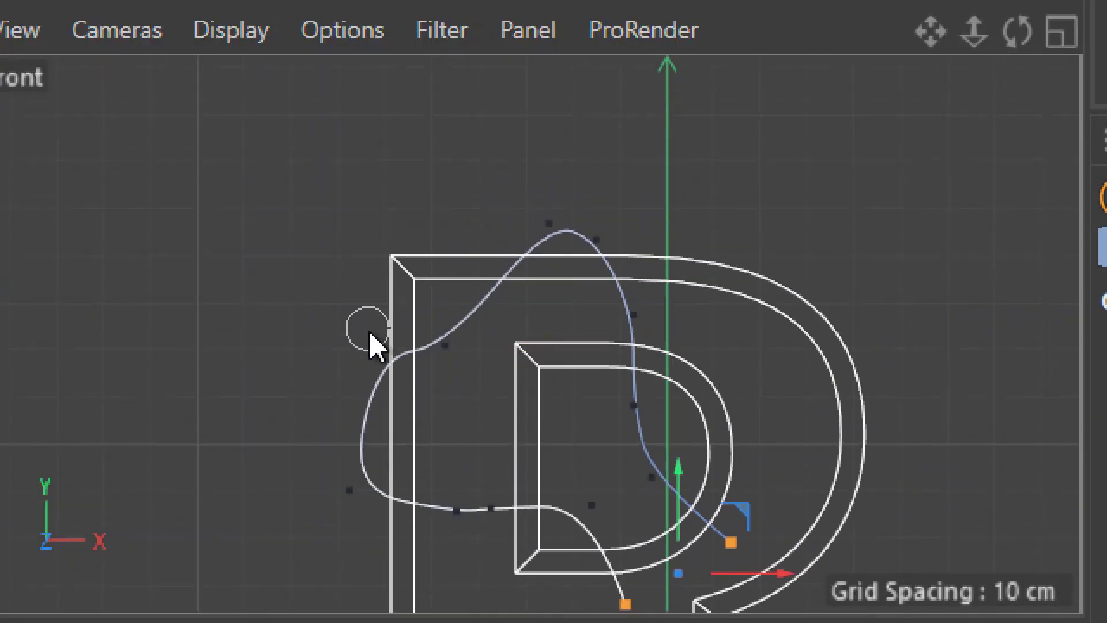
pyautogui.moveTo(380, 346)
pyautogui.keyDown('shift'); pyautogui.mouseDown()
pyautogui.moveTo(475, 347)
pyautogui.moveTo(518, 369)
pyautogui.mouseUp(); pyautogui.keyUp('shift')
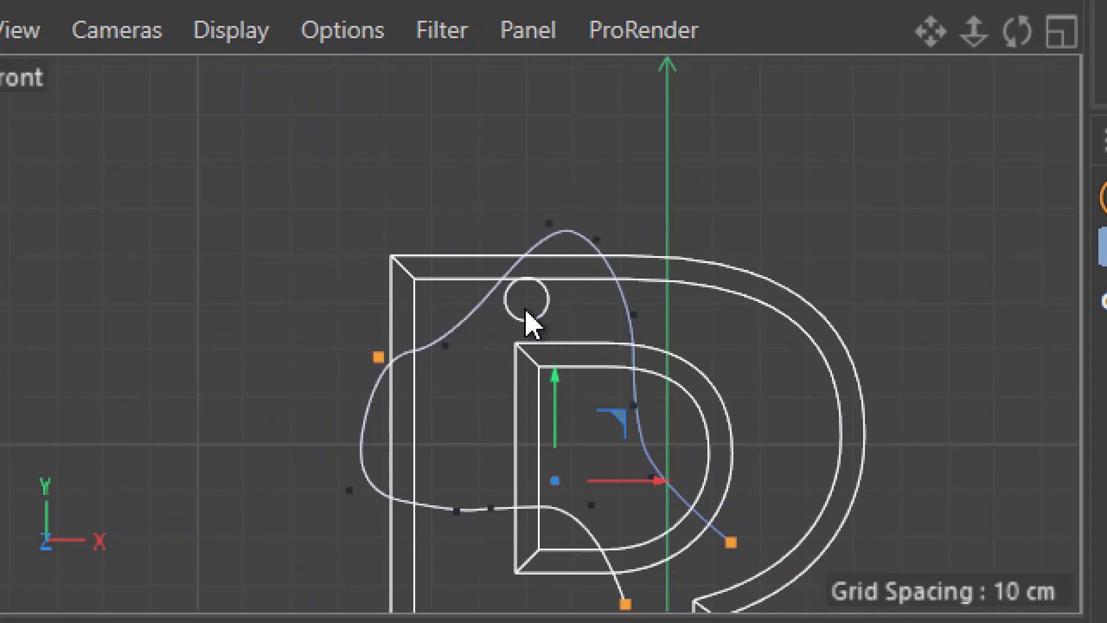
pyautogui.keyDown('shift'); pyautogui.click(465, 372); pyautogui.keyUp('shift')
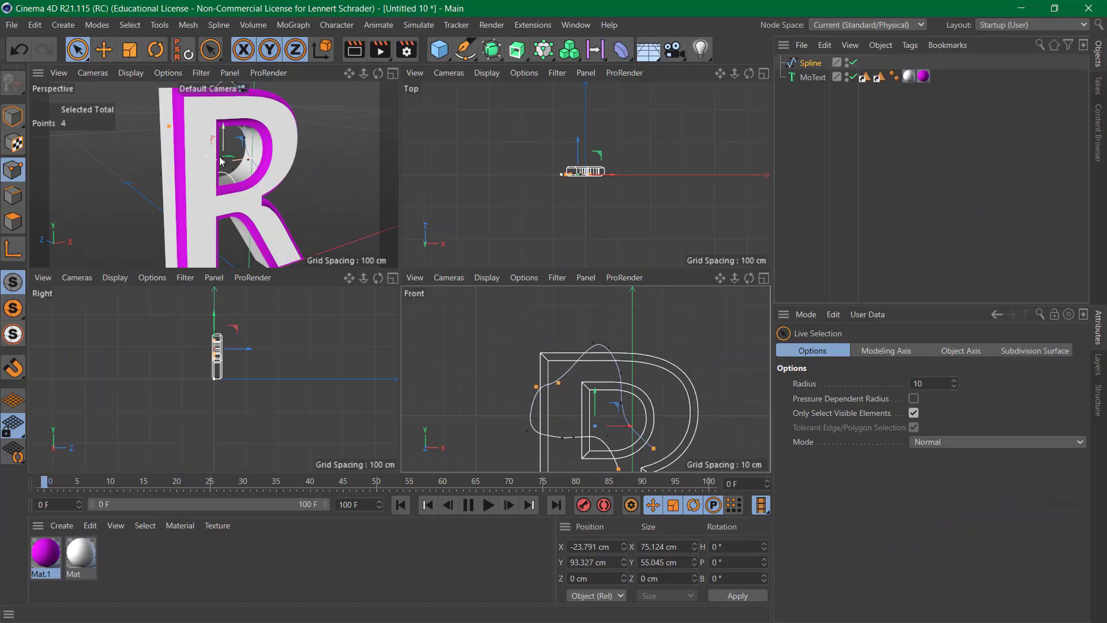
pyautogui.keyDown('alt'); pyautogui.moveTo(230, 162); pyautogui.dragTo(306, 160); pyautogui.keyUp('alt')
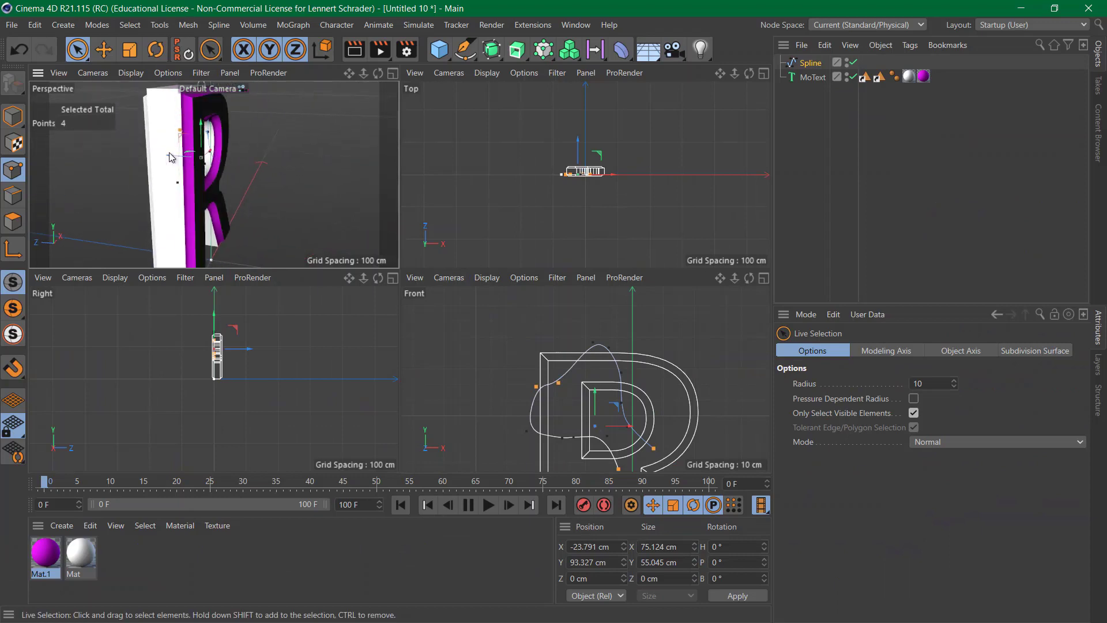
pyautogui.moveTo(168, 154); pyautogui.dragTo(113, 167)
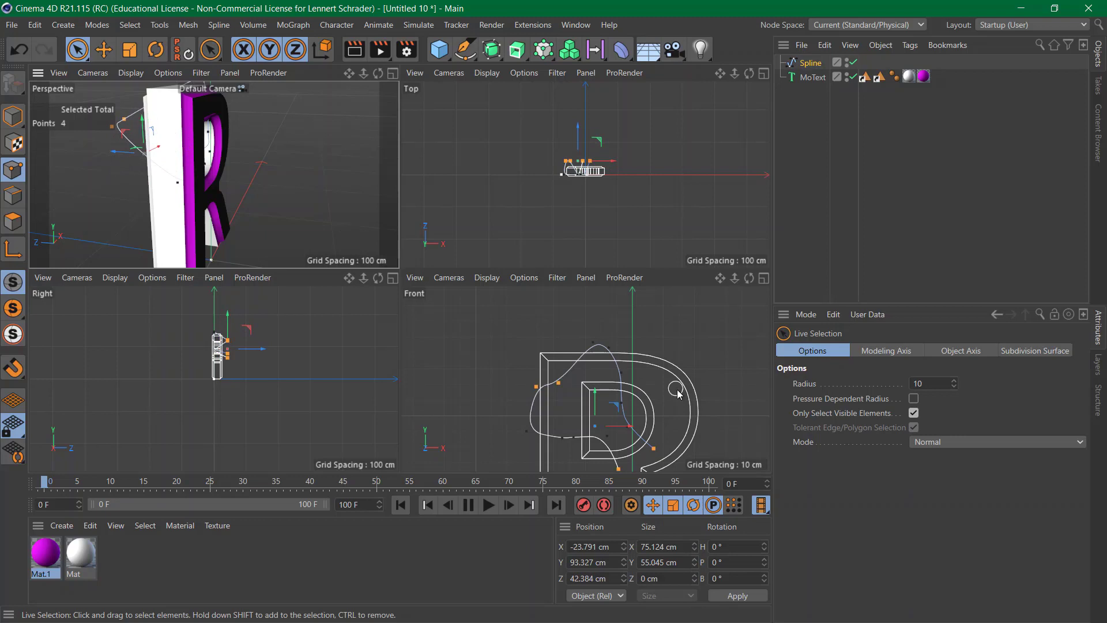
# Move the spline point above the counter and the two points where the path crosses the stem in front of the letter, to about -19 cm in Z
pyautogui.scroll(4, 563, 433)
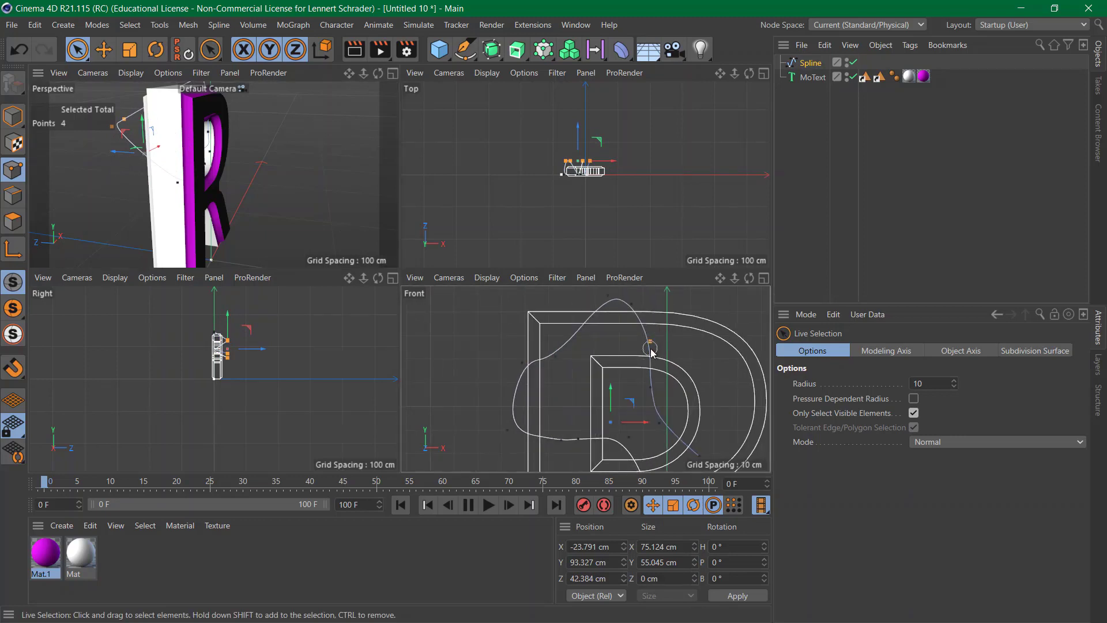
pyautogui.click(650, 342)
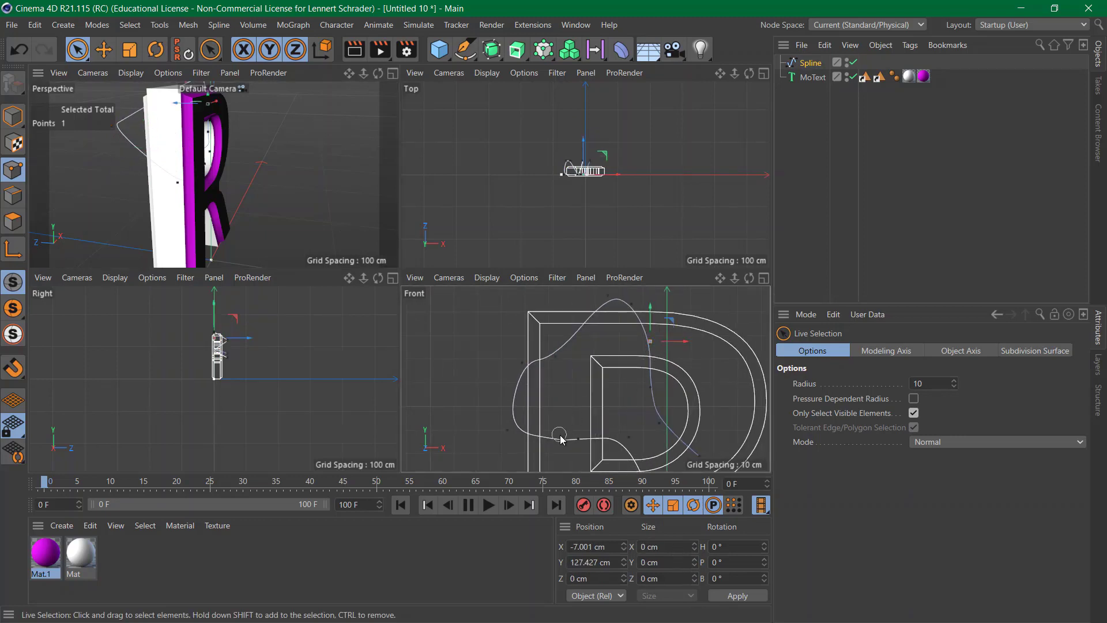
pyautogui.keyDown('shift'); pyautogui.moveTo(559, 439); pyautogui.dragTo(583, 443); pyautogui.keyUp('shift')
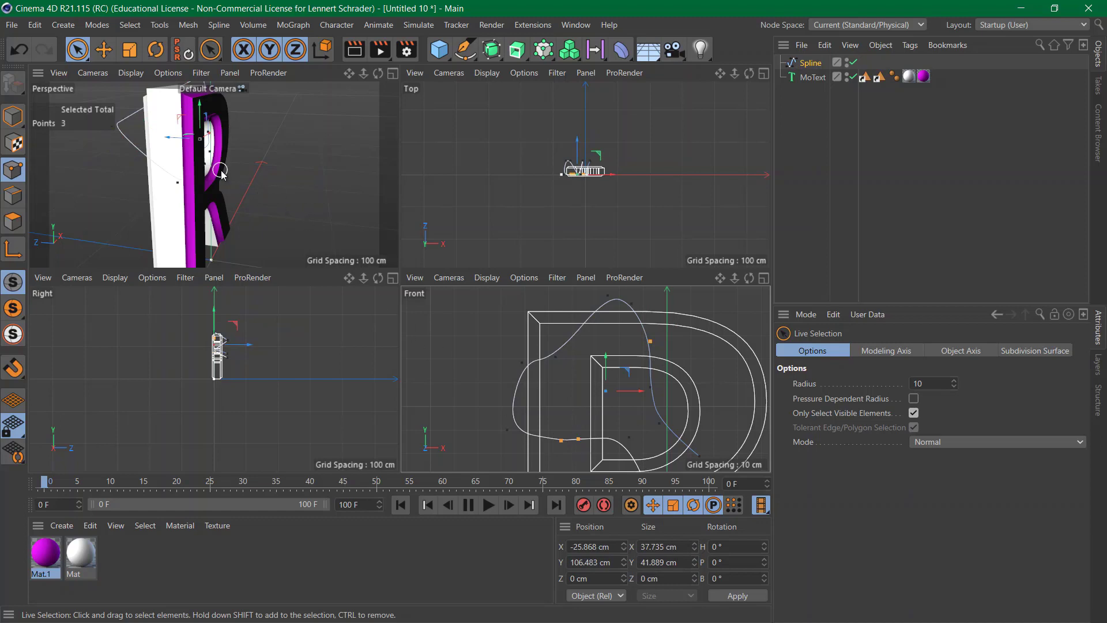
pyautogui.click(168, 145)
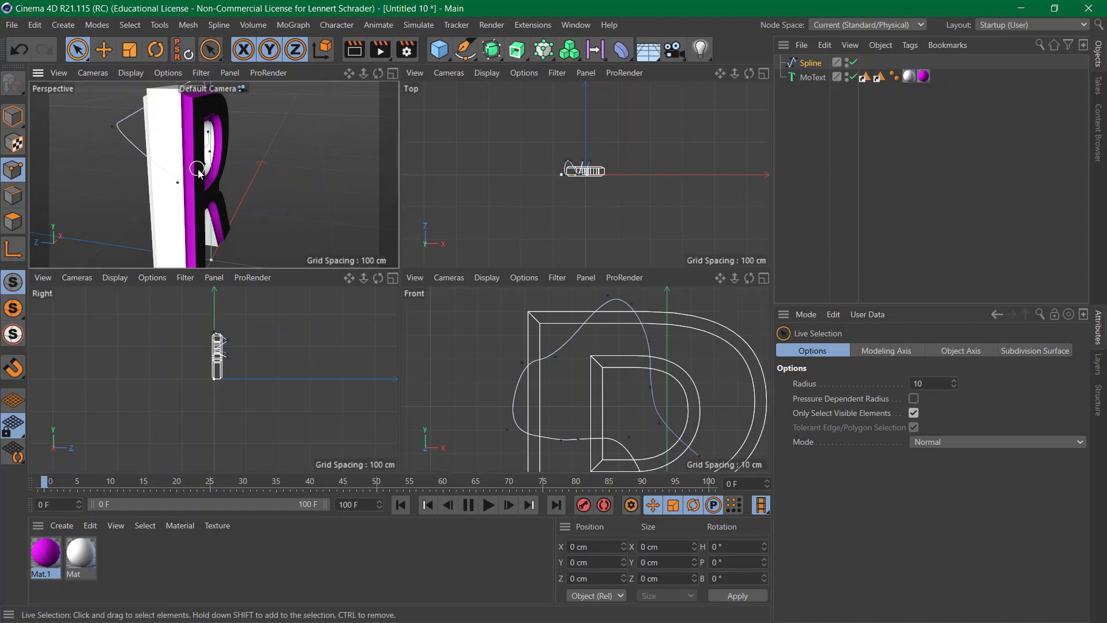
pyautogui.hotkey('ctrl', 'z')
pyautogui.moveTo(167, 139); pyautogui.dragTo(196, 142)
# In the enlarged perspective view, move the spline's upper counter point to about -12 cm in Z and its lower counter point to about 17 cm
pyautogui.click(396, 73)
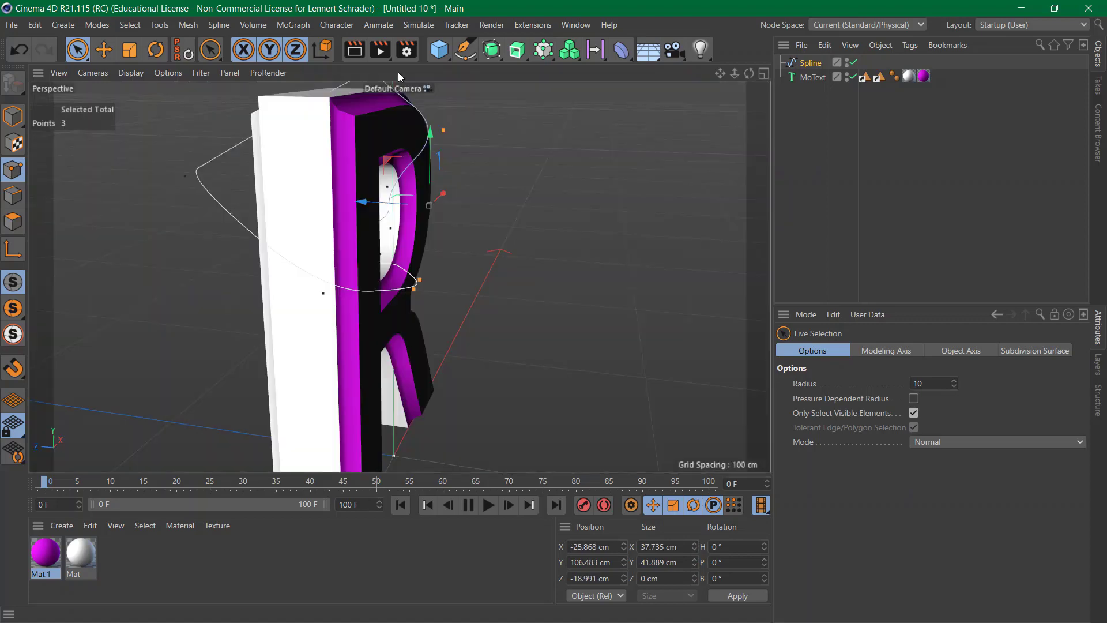
pyautogui.keyDown('alt'); pyautogui.moveTo(343, 270); pyautogui.dragTo(173, 269); pyautogui.keyUp('alt')
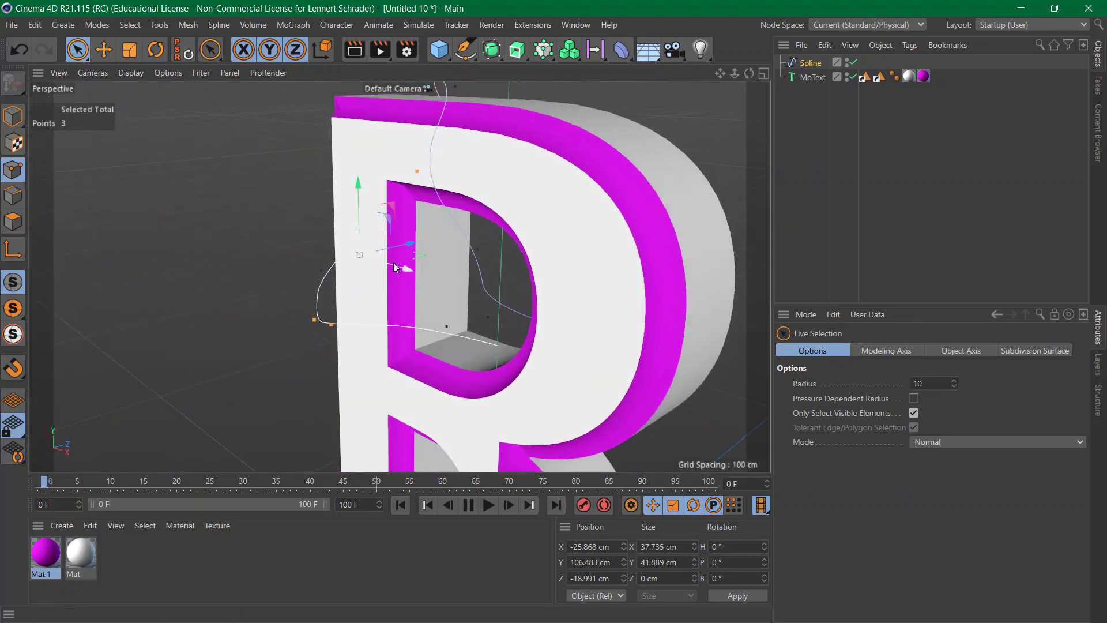
pyautogui.click(478, 249)
pyautogui.moveTo(536, 235); pyautogui.dragTo(489, 260)
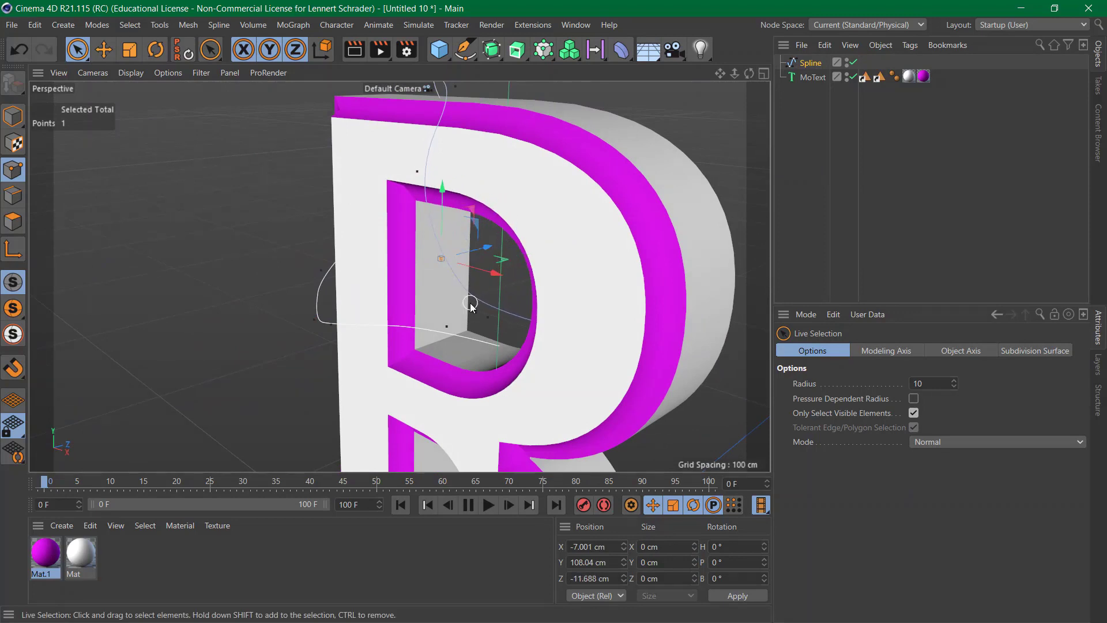
pyautogui.click(438, 331)
pyautogui.keyDown('alt'); pyautogui.moveTo(502, 334); pyautogui.dragTo(513, 359); pyautogui.keyUp('alt')
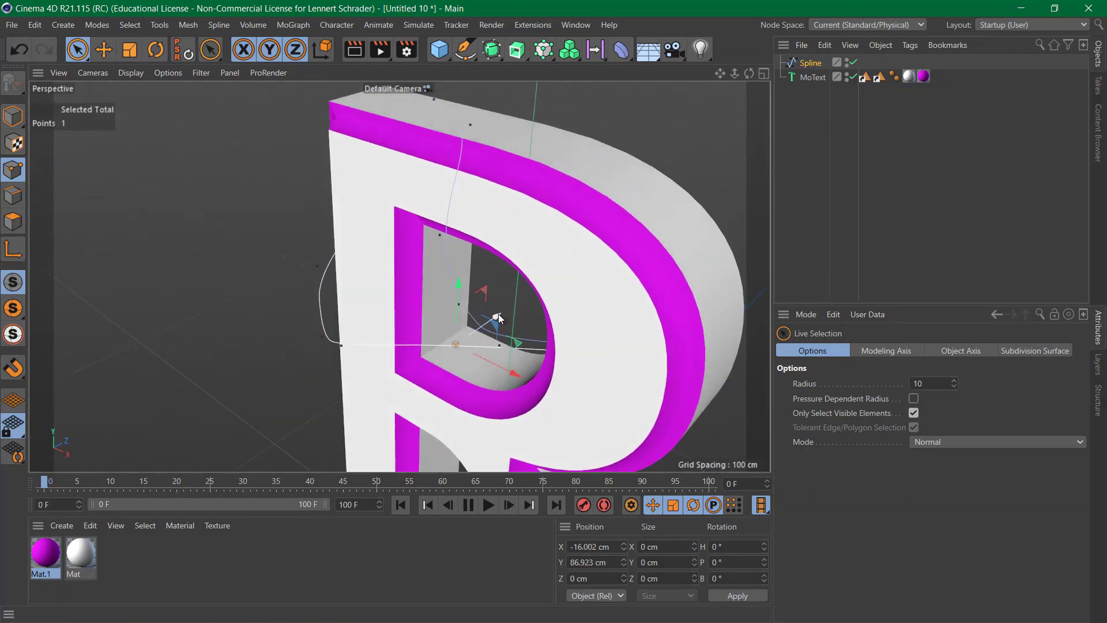
pyautogui.moveTo(497, 316); pyautogui.dragTo(534, 286)
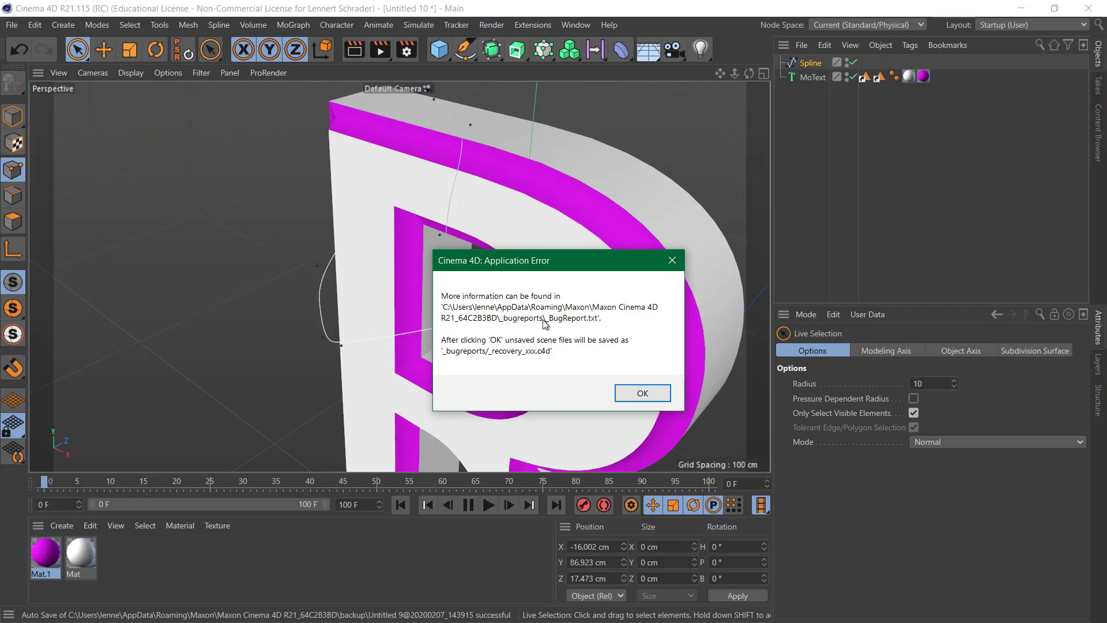
# Clear the open program windows off the desktop while keeping the application error dialog visible, and open File Explorer
pyautogui.moveTo(555, 263); pyautogui.dragTo(267, 140)
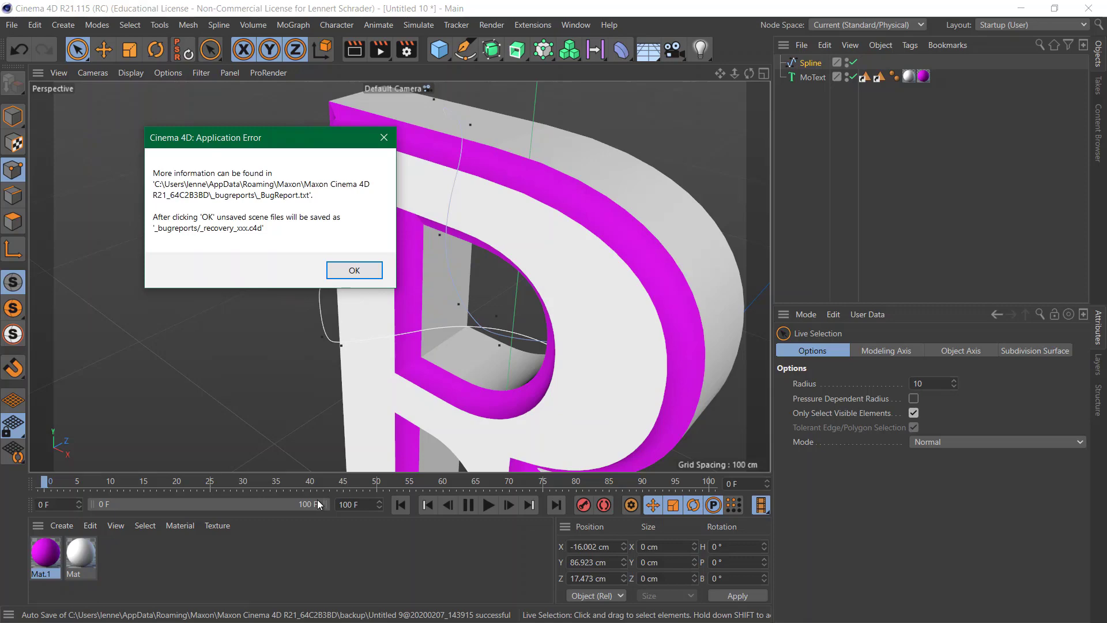
pyautogui.hotkey('alt', 'Tab')
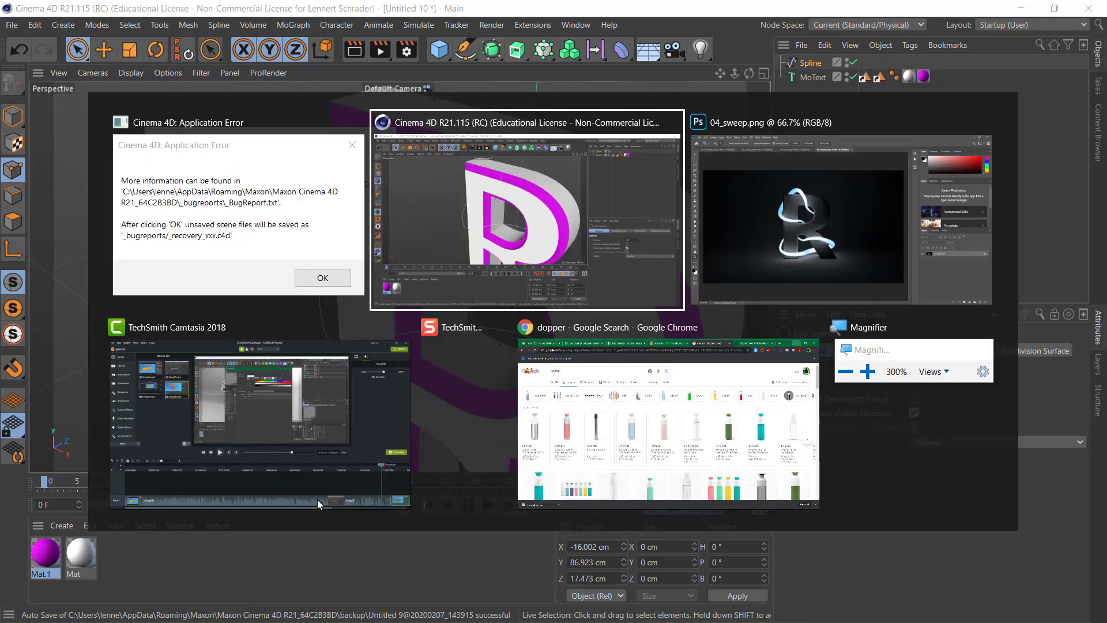
pyautogui.hotkey('alt', 'Tab')
pyautogui.hotkey('alt', 'Tab')
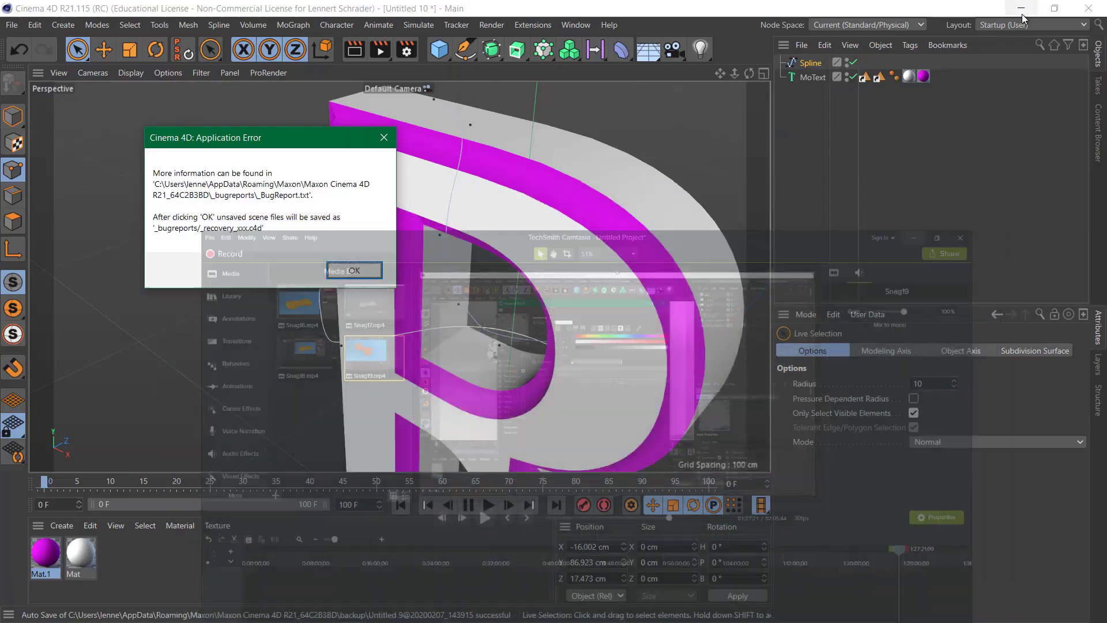
pyautogui.click(1023, 10)
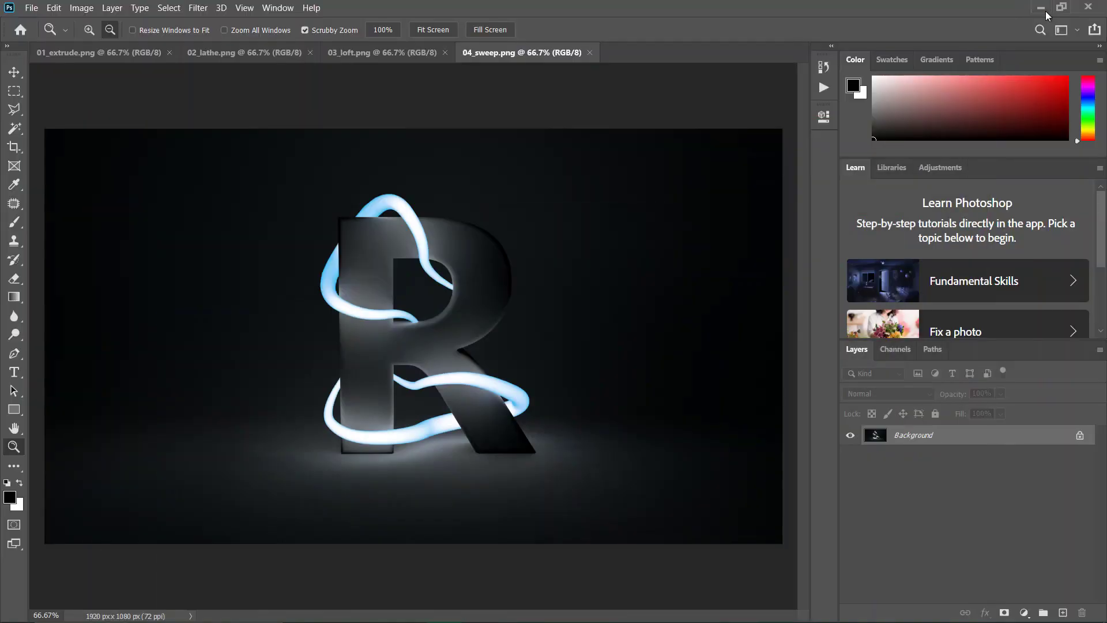
pyautogui.click(1041, 8)
pyautogui.click(407, 616)
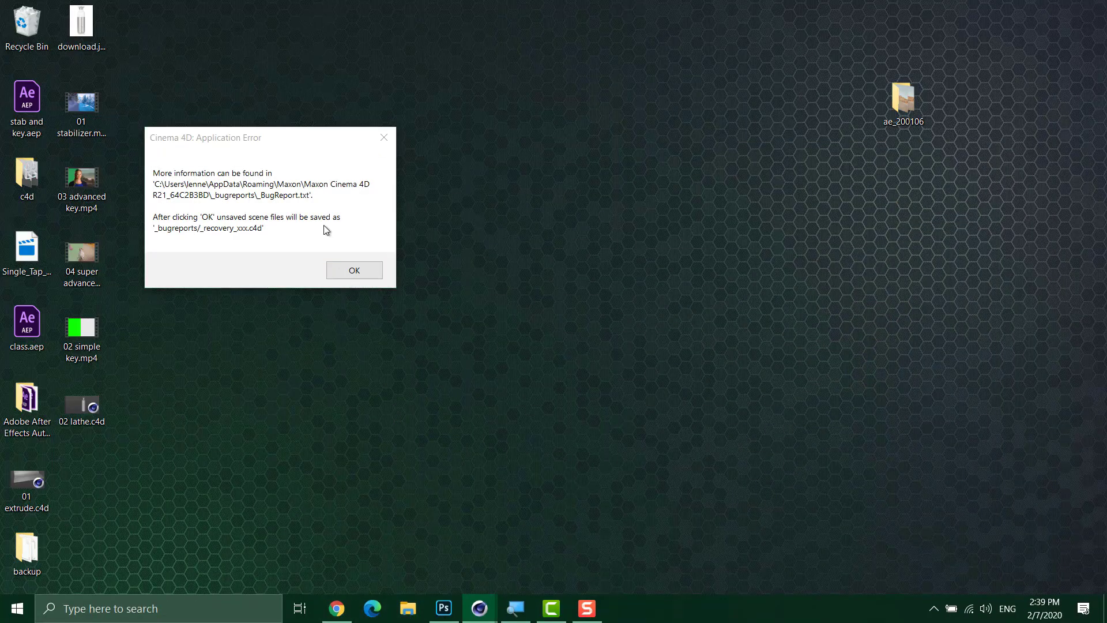
# Browse from drive C: through the user folder to AppData\Roaming\Maxon\Maxon Cinema 4D R21_64C2B3BD\_bugreports
pyautogui.moveTo(425, 100); pyautogui.dragTo(553, 88)
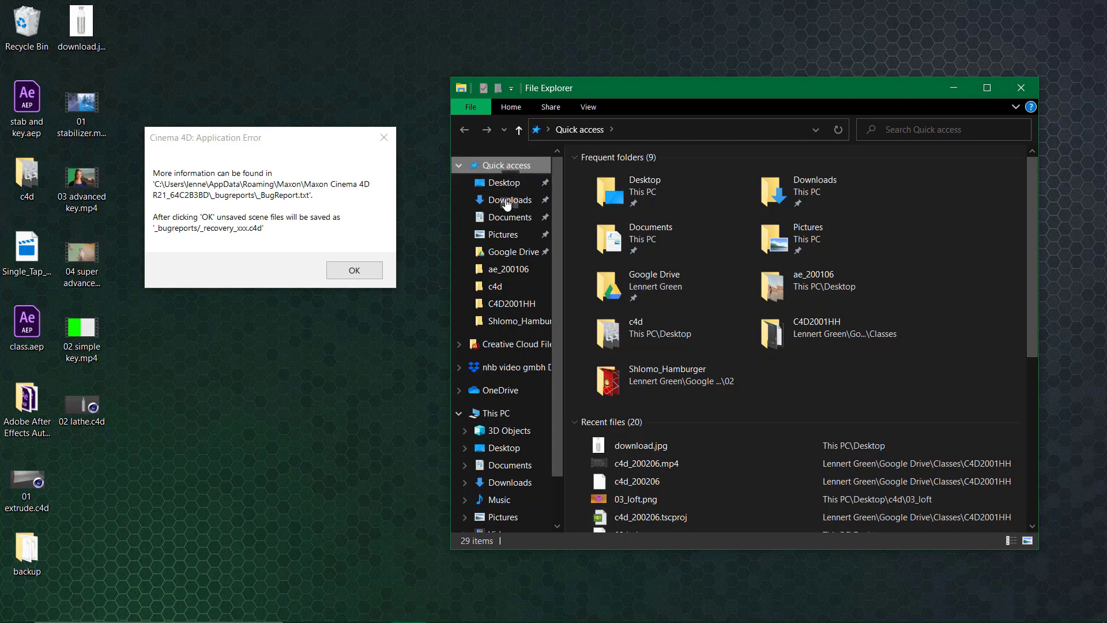
pyautogui.click(516, 412)
pyautogui.doubleClick(649, 374)
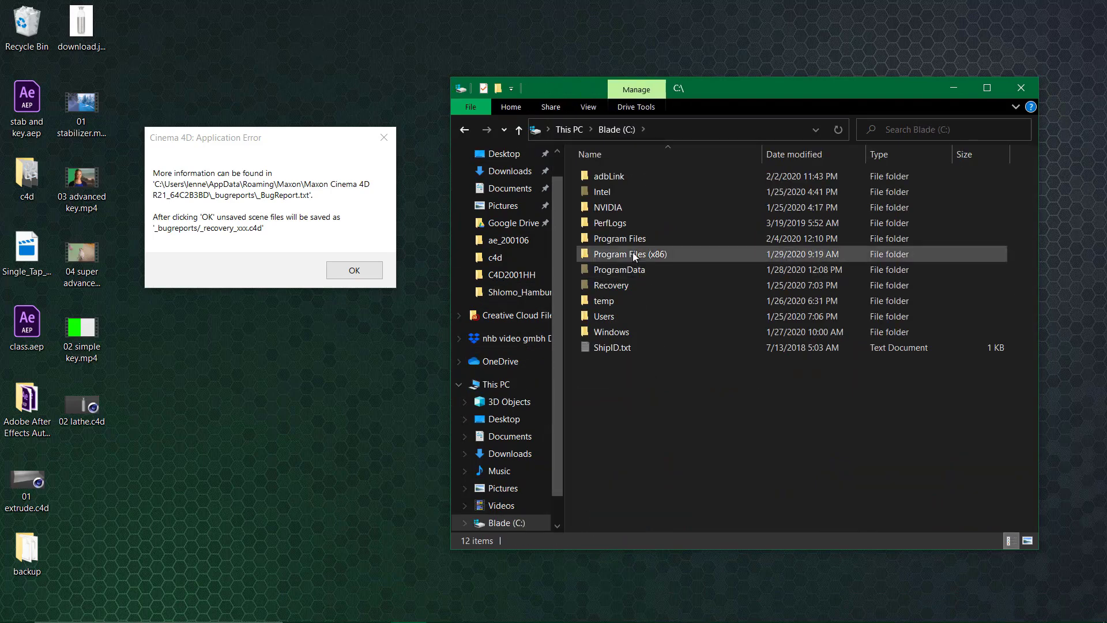
pyautogui.doubleClick(626, 316)
pyautogui.doubleClick(617, 194)
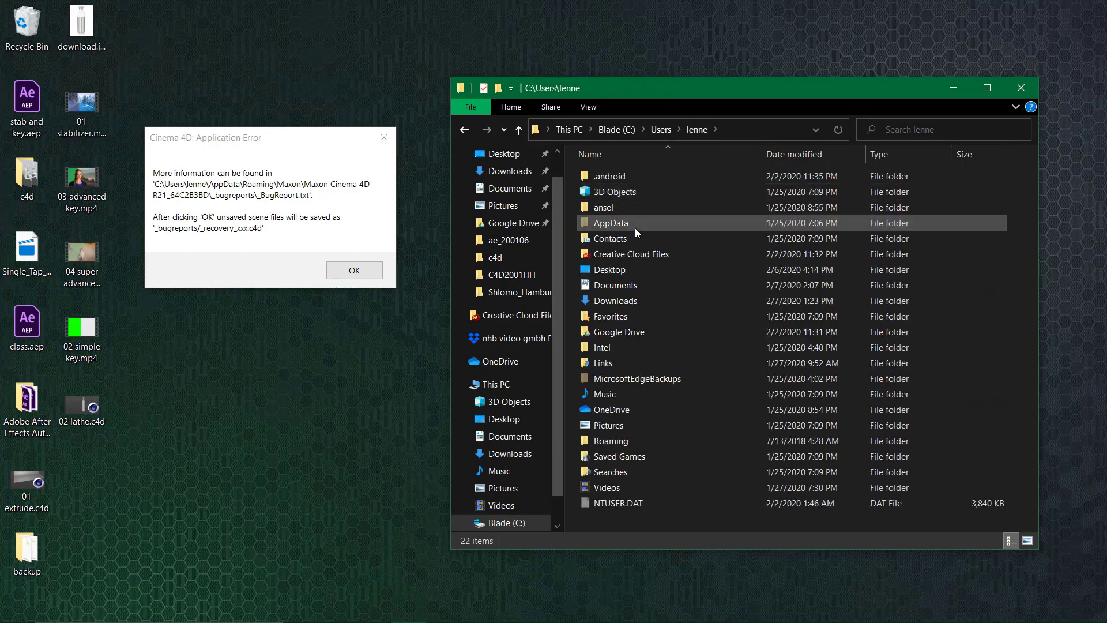
pyautogui.doubleClick(635, 227)
pyautogui.doubleClick(625, 209)
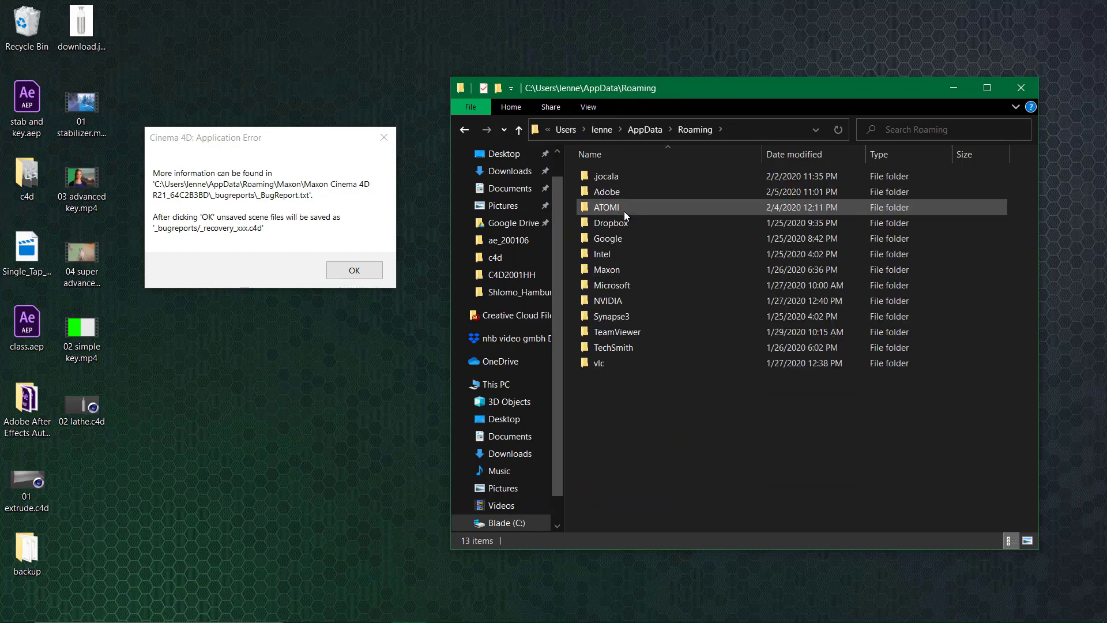
pyautogui.doubleClick(622, 271)
pyautogui.doubleClick(655, 178)
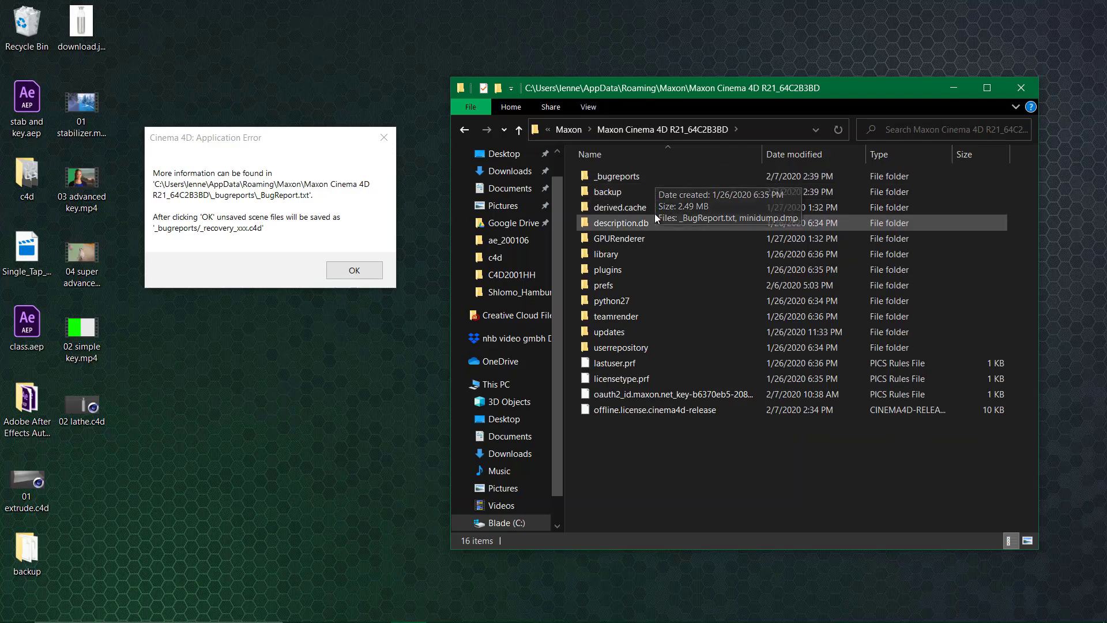
pyautogui.doubleClick(638, 178)
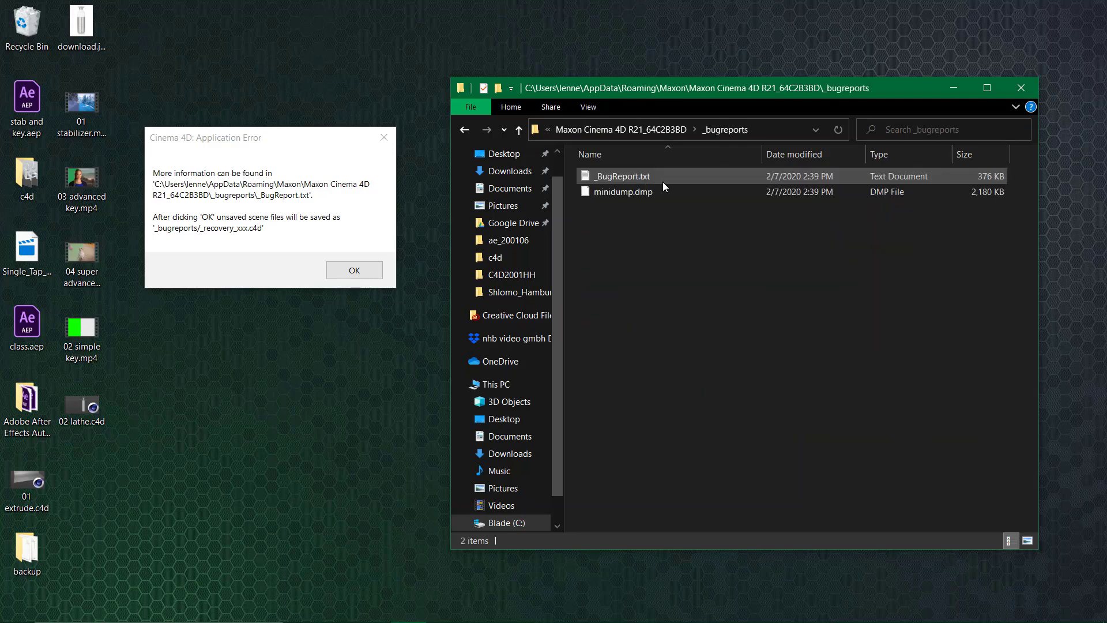
# Accept the application error so the unsaved scenes are written to recovery files, and reopen the _bugreports folder
pyautogui.click(663, 132)
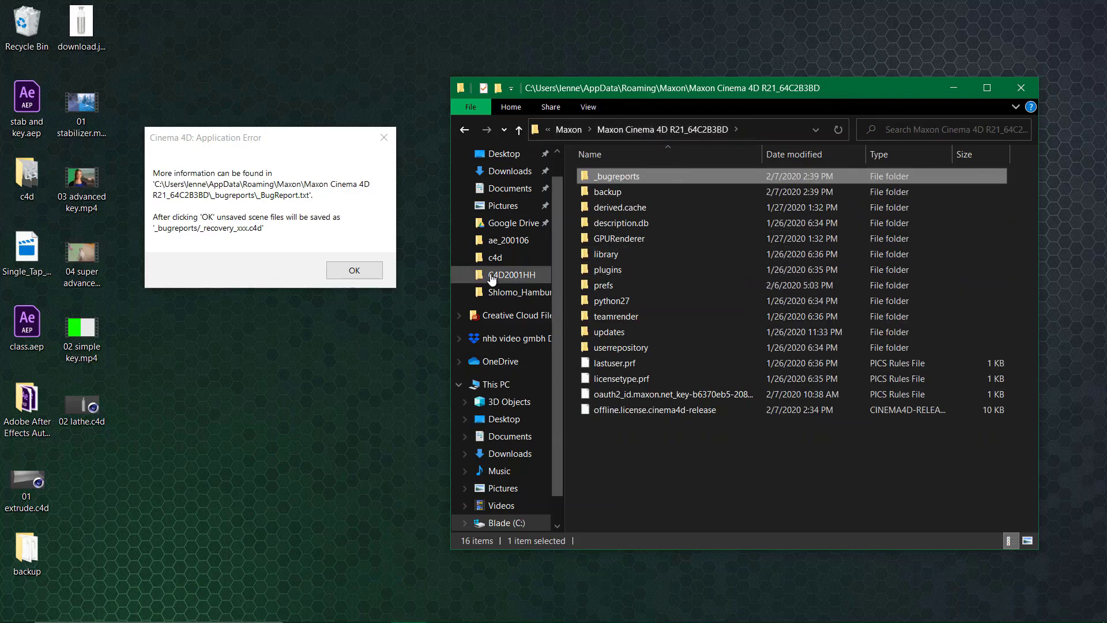
pyautogui.click(355, 271)
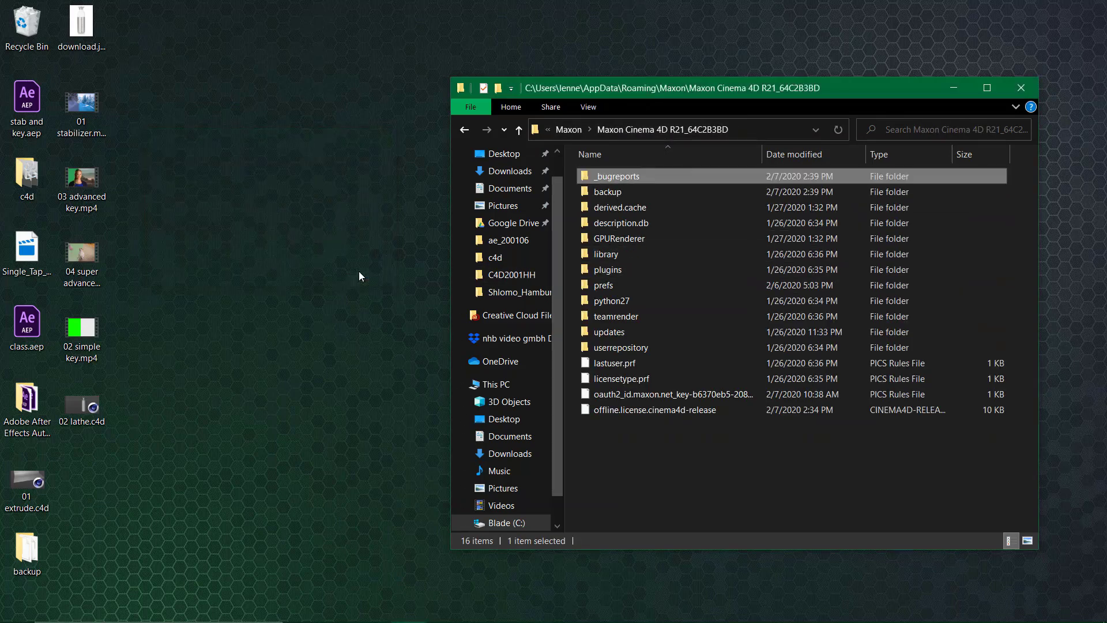
pyautogui.doubleClick(638, 182)
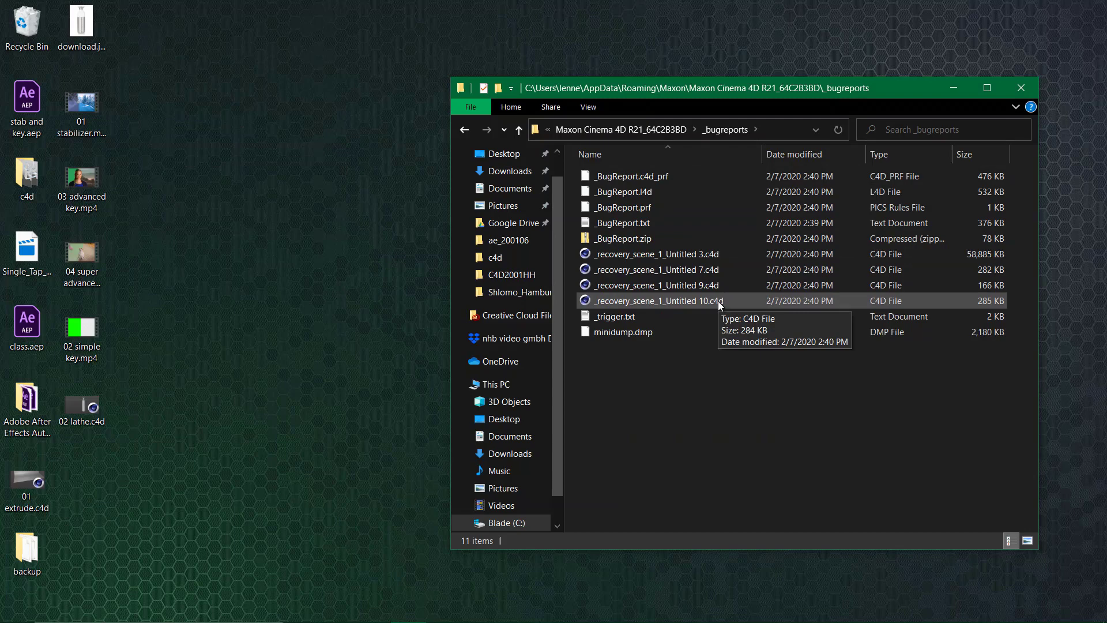
pyautogui.press('super+s')
pyautogui.click(338, 428)
pyautogui.press('e')
pyautogui.press('a')
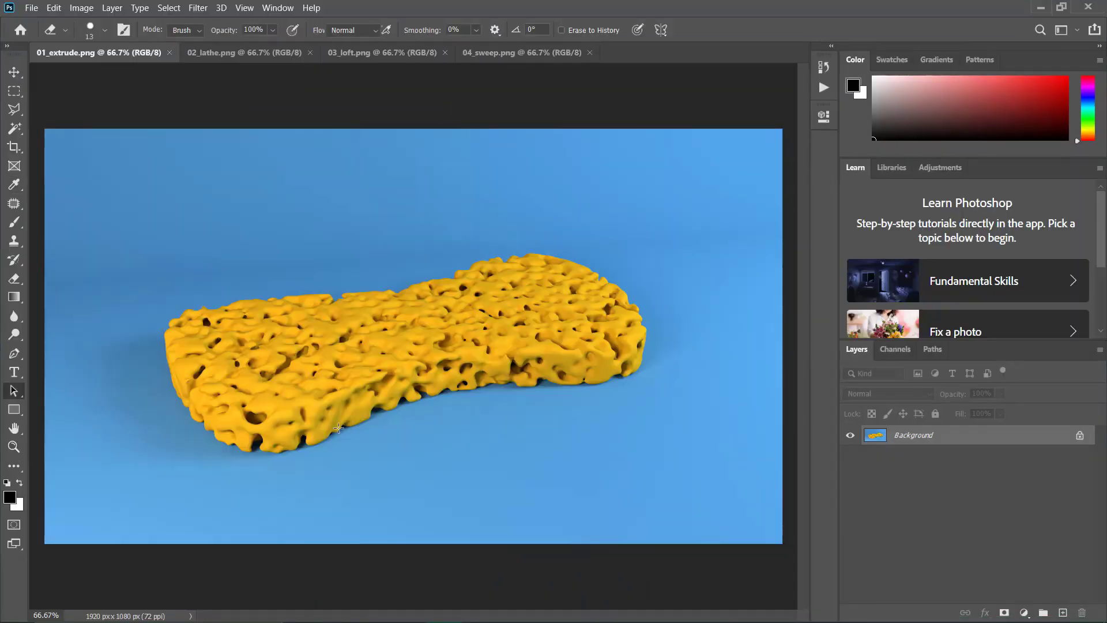
pyautogui.click(1045, 9)
# Launch Maxon Cinema 4D R21 again, decline to send the bug report and close the Quick Start Dialog
pyautogui.press('super+s')
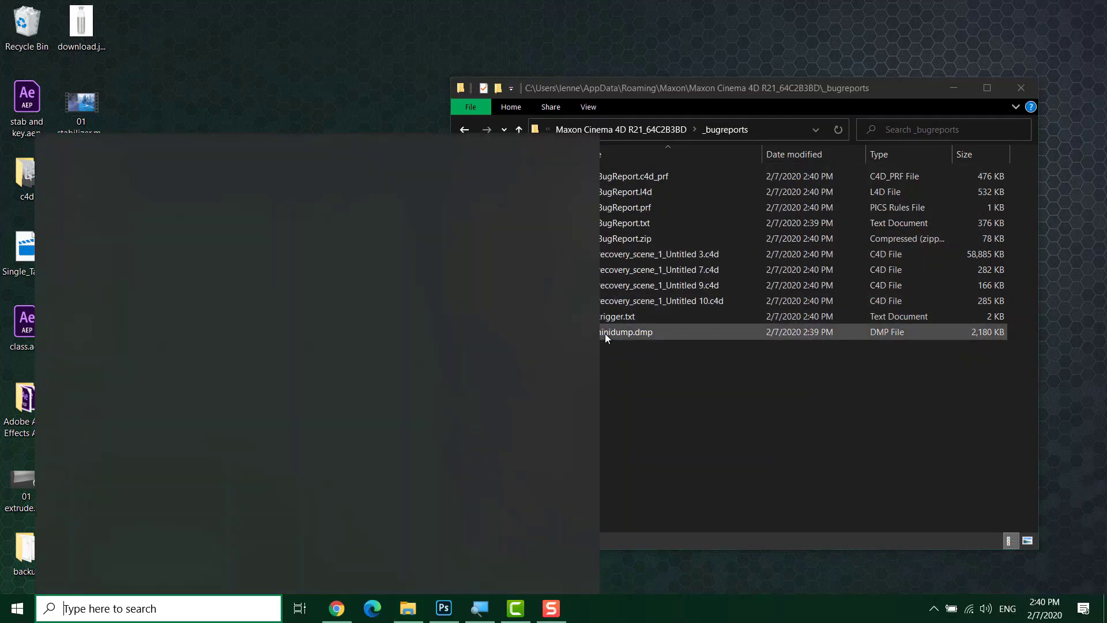
pyautogui.write('cinema')
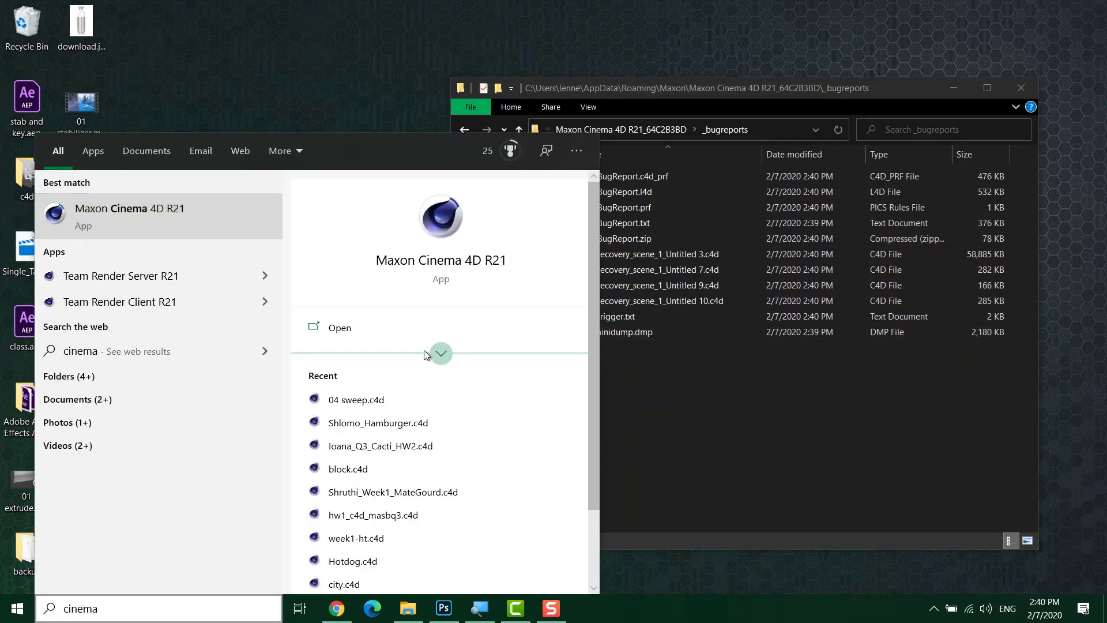
pyautogui.click(441, 353)
pyautogui.click(390, 351)
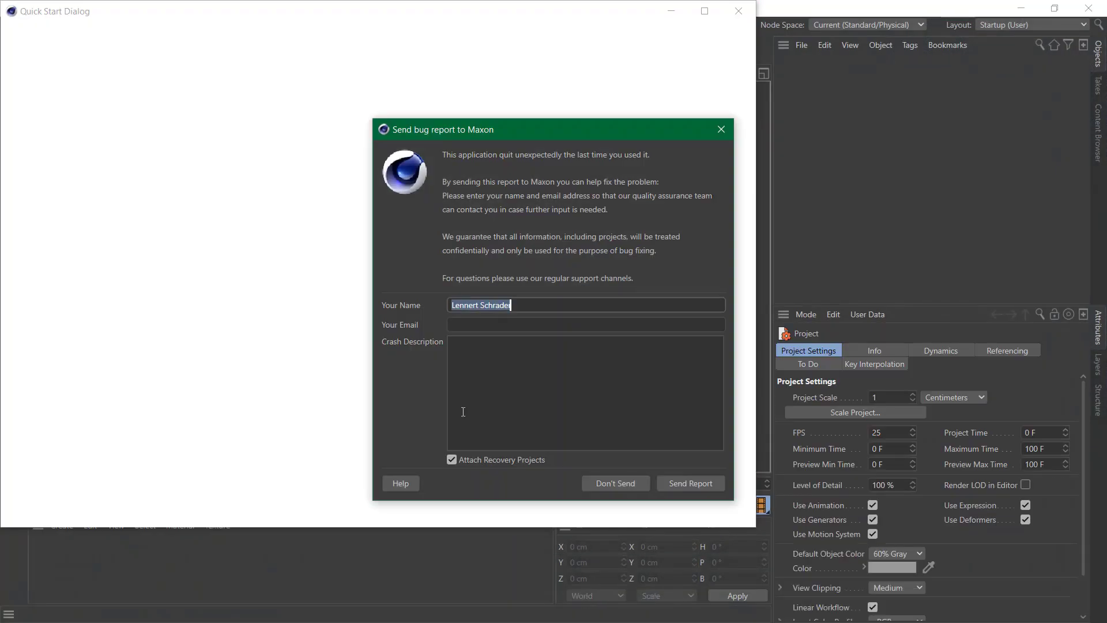
pyautogui.click(615, 482)
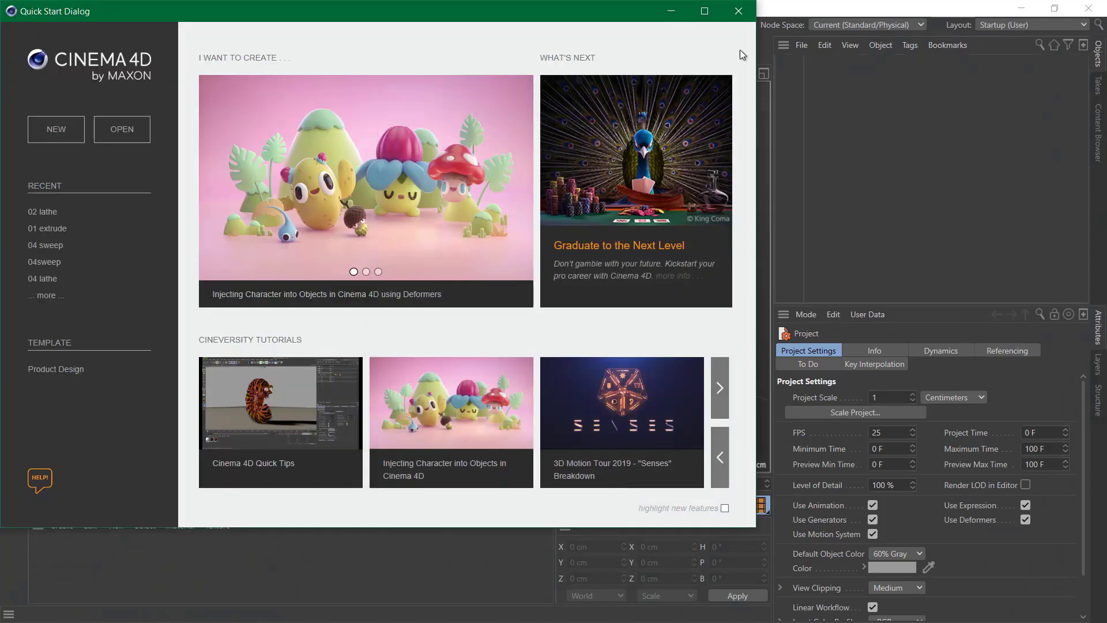
pyautogui.click(739, 11)
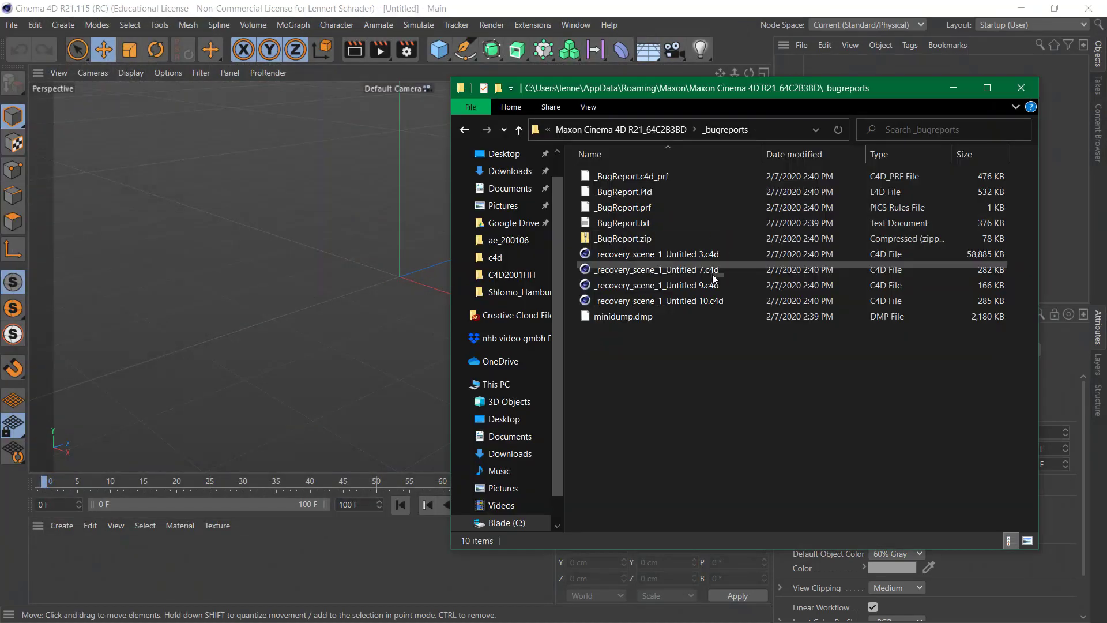
# Try to open _recovery_scene_1_Untitled 10.c4d from the _bugreports folder, and copy the file to the Desktop
pyautogui.doubleClick(707, 301)
pyautogui.click(666, 372)
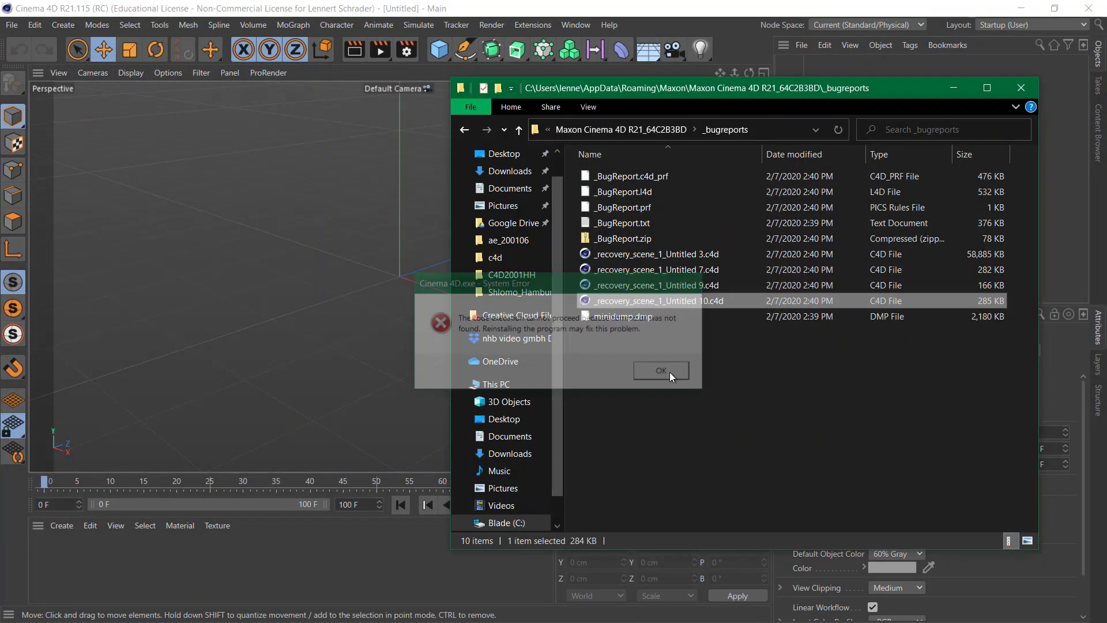
pyautogui.click(510, 170)
pyautogui.click(504, 153)
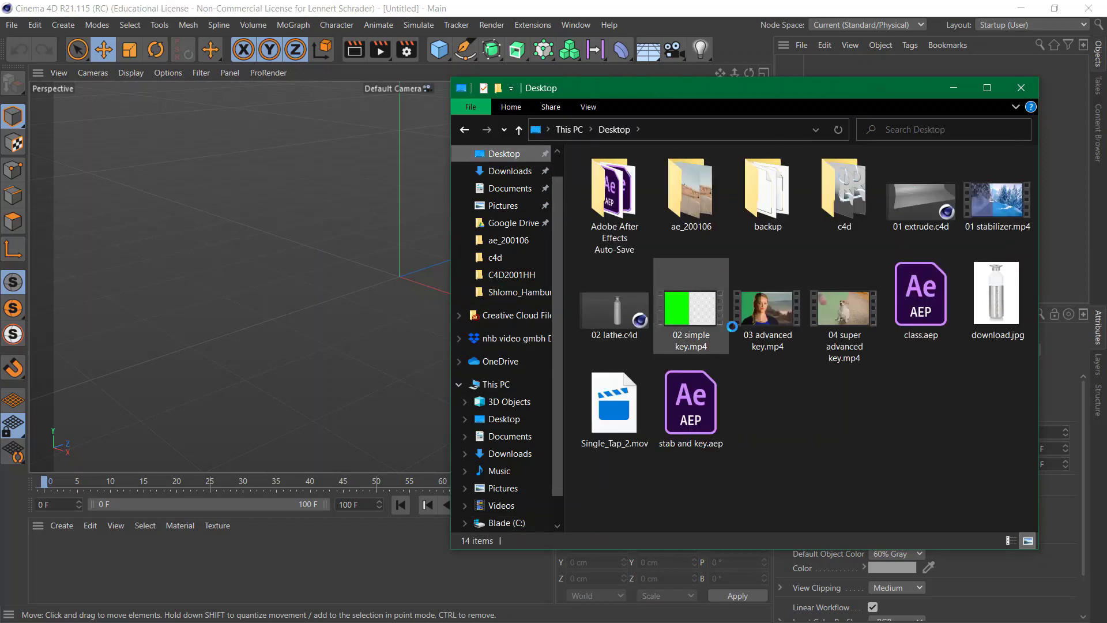
pyautogui.hotkey('ctrl', 'v')
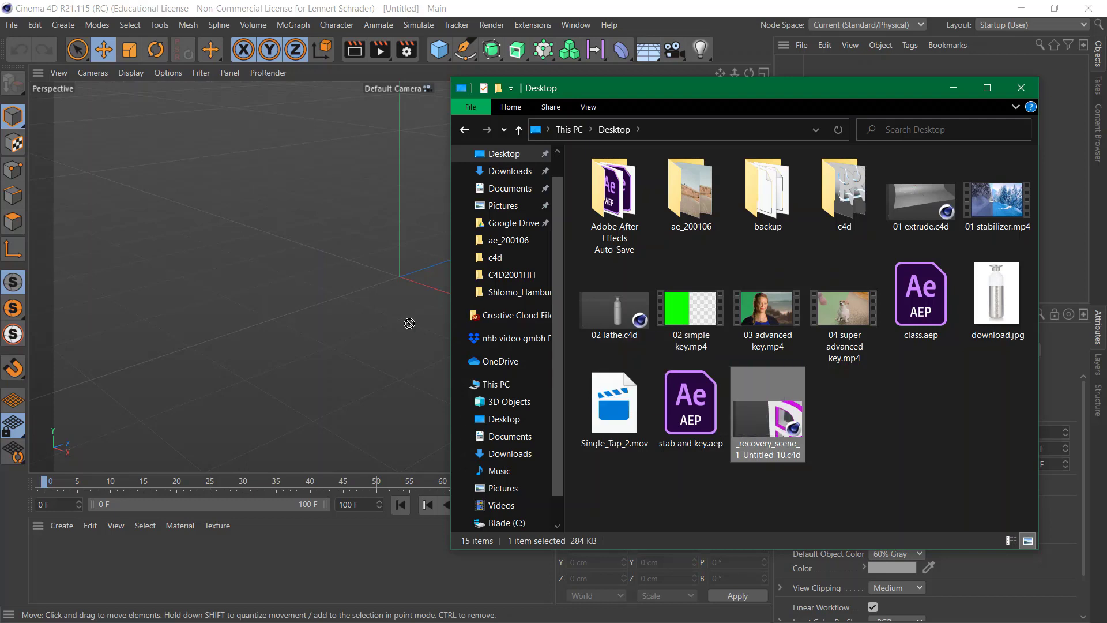
# Try to open the Desktop copy of _recovery_scene_1_Untitled 10.c4d from File Explorer
pyautogui.moveTo(773, 432)
pyautogui.mouseDown()
pyautogui.moveTo(746, 412)
pyautogui.moveTo(760, 442)
pyautogui.mouseUp()
pyautogui.doubleClick(760, 442)
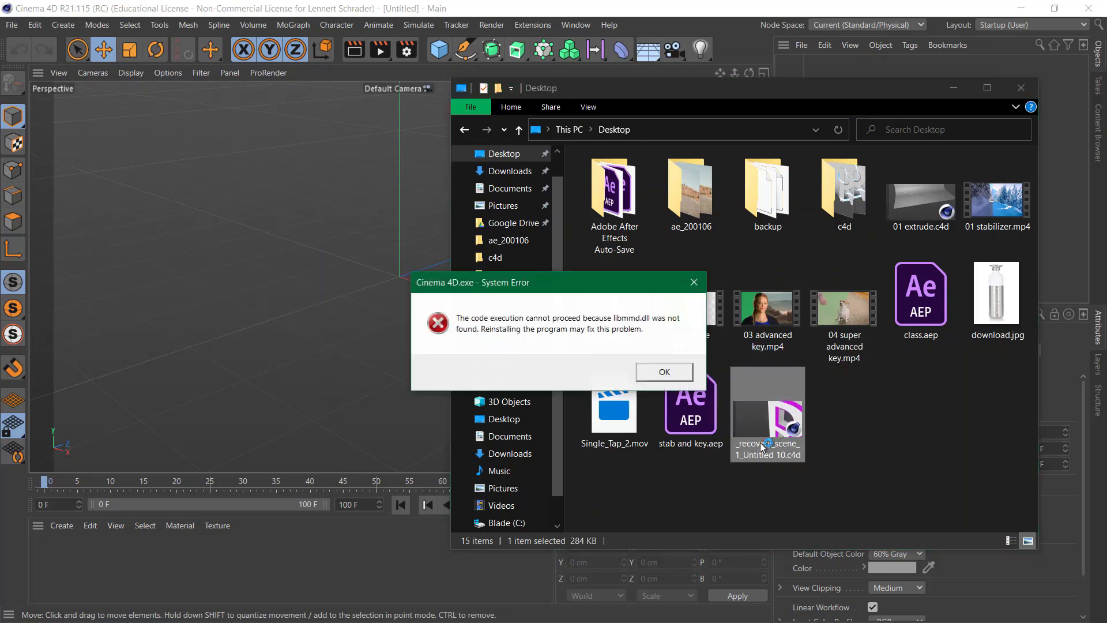
pyautogui.click(669, 375)
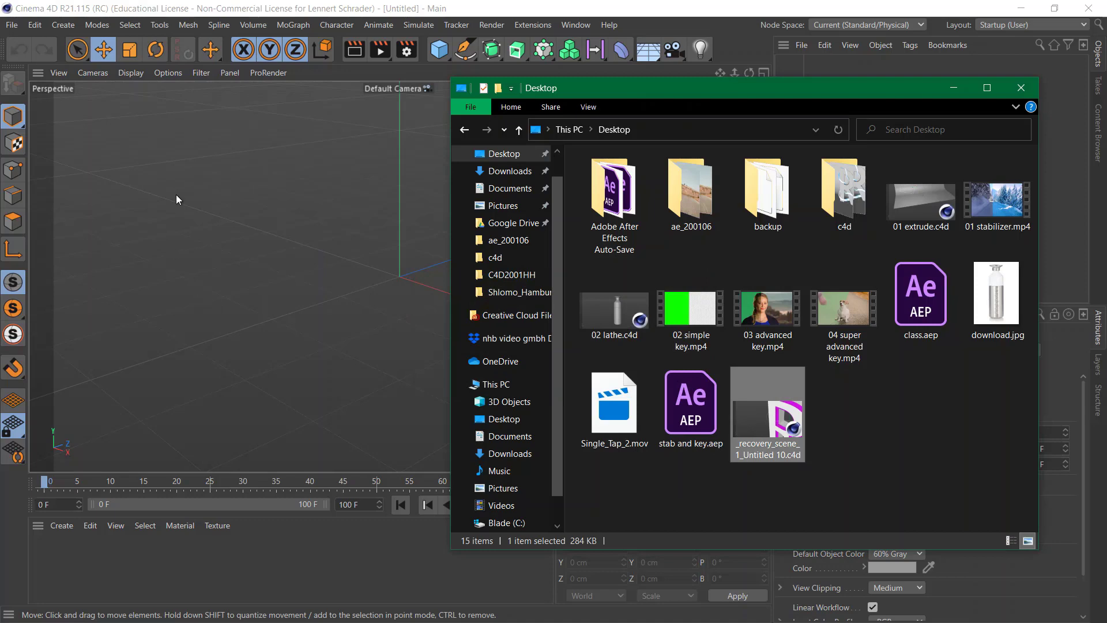
# Open _recovery_scene_1_Untitled 10.c4d from the Desktop
pyautogui.click(12, 25)
pyautogui.click(34, 62)
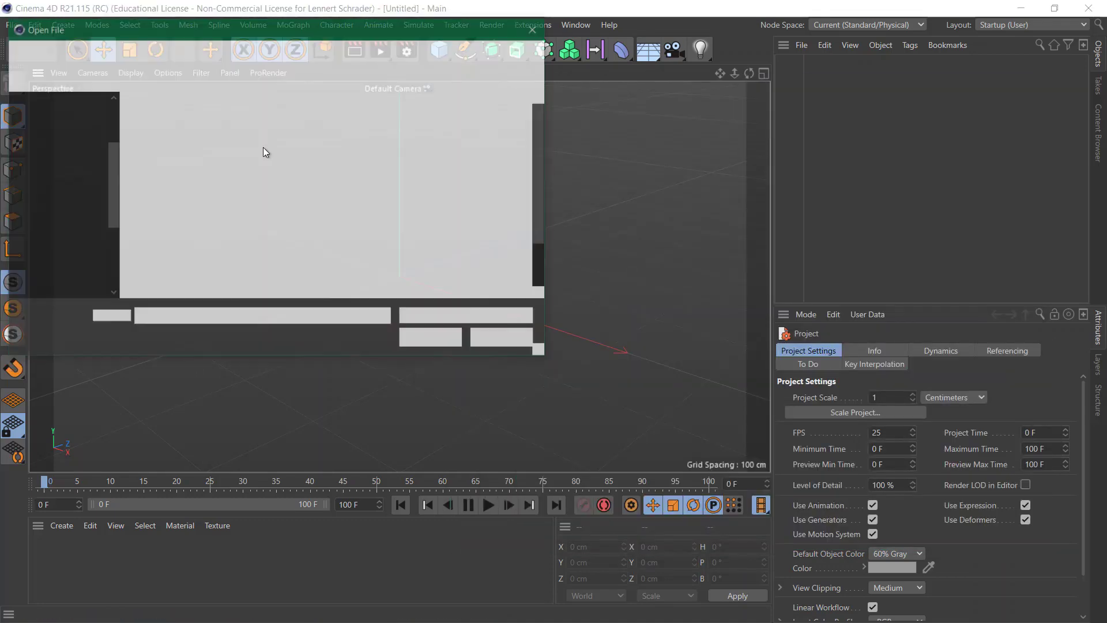
pyautogui.scroll(-1, 272, 182)
pyautogui.scroll(1, 290, 225)
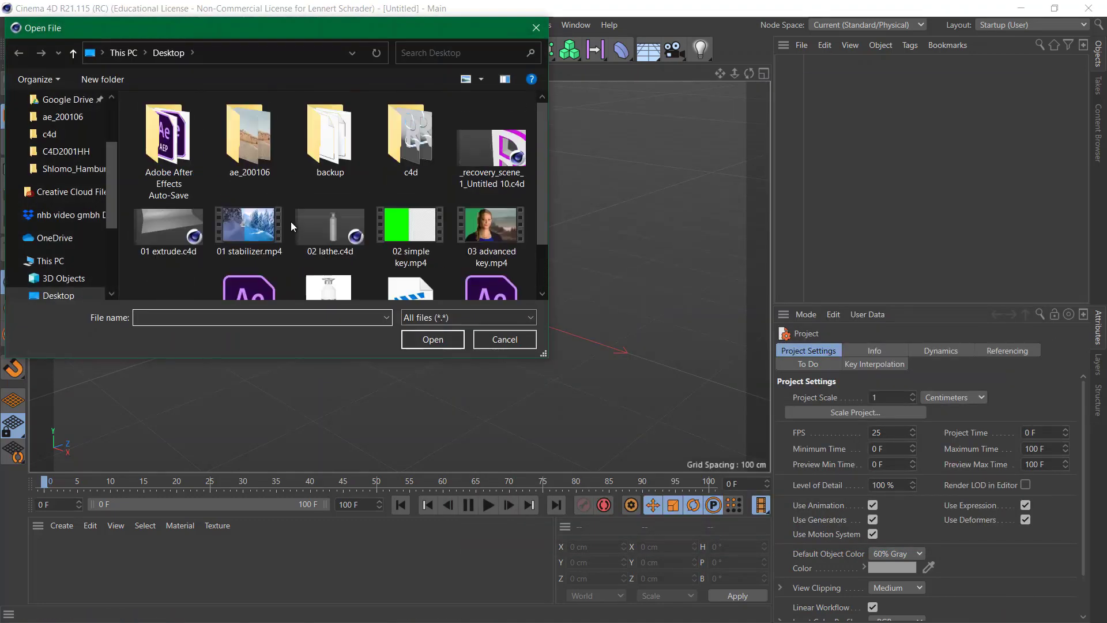
pyautogui.click(491, 153)
pyautogui.click(433, 339)
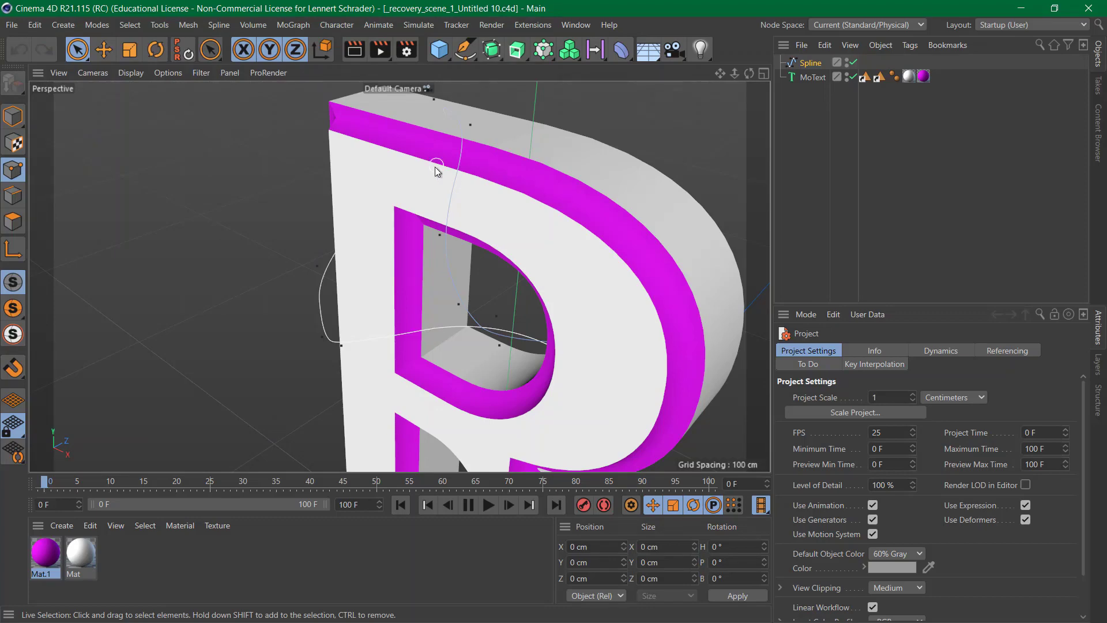
# Move two spline points outward behind the R's upper corner, to about X -25, Y 147, Z 27 cm and X -61, Y 118, Z 28 cm
pyautogui.moveTo(400, 175)
pyautogui.keyDown('alt'); pyautogui.mouseDown()
pyautogui.moveTo(517, 182)
pyautogui.moveTo(588, 151)
pyautogui.moveTo(681, 137)
pyautogui.moveTo(674, 153)
pyautogui.moveTo(615, 174)
pyautogui.moveTo(581, 169)
pyautogui.mouseUp(); pyautogui.keyUp('alt')
pyautogui.keyDown('alt'); pyautogui.moveTo(439, 198); pyautogui.dragTo(493, 301, button='middle'); pyautogui.keyUp('alt')
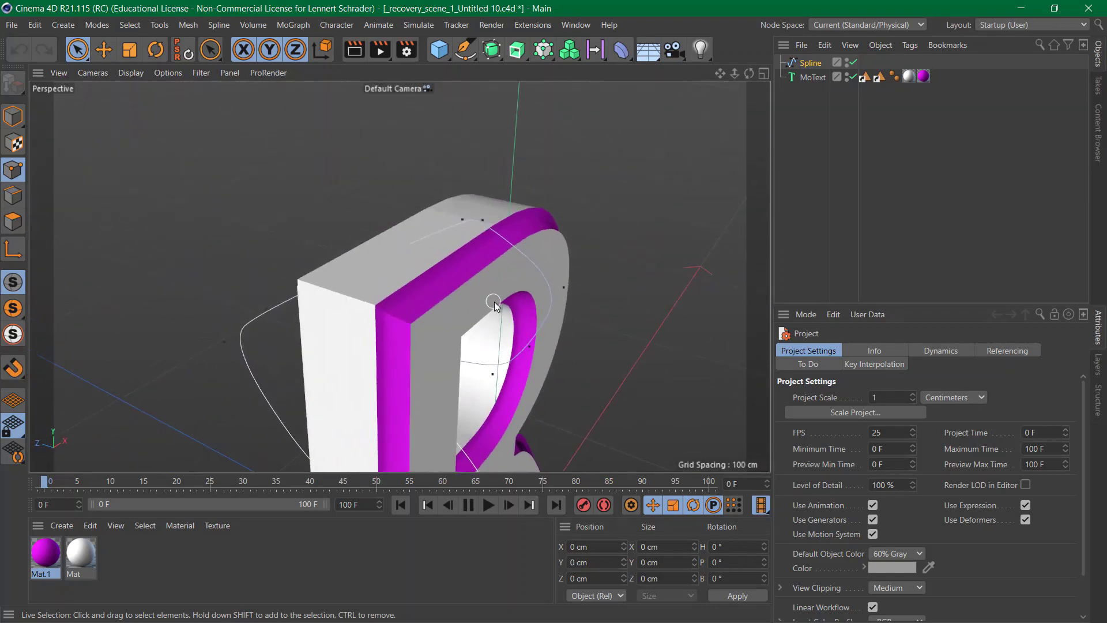
pyautogui.click(466, 220)
pyautogui.moveTo(456, 239); pyautogui.dragTo(319, 192)
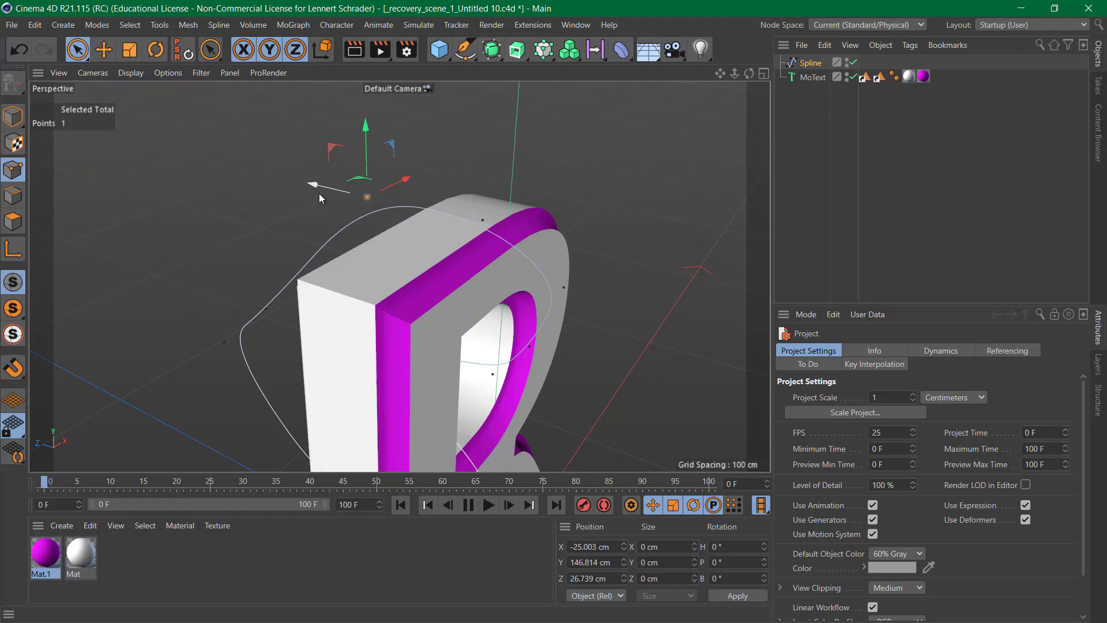
pyautogui.click(266, 310)
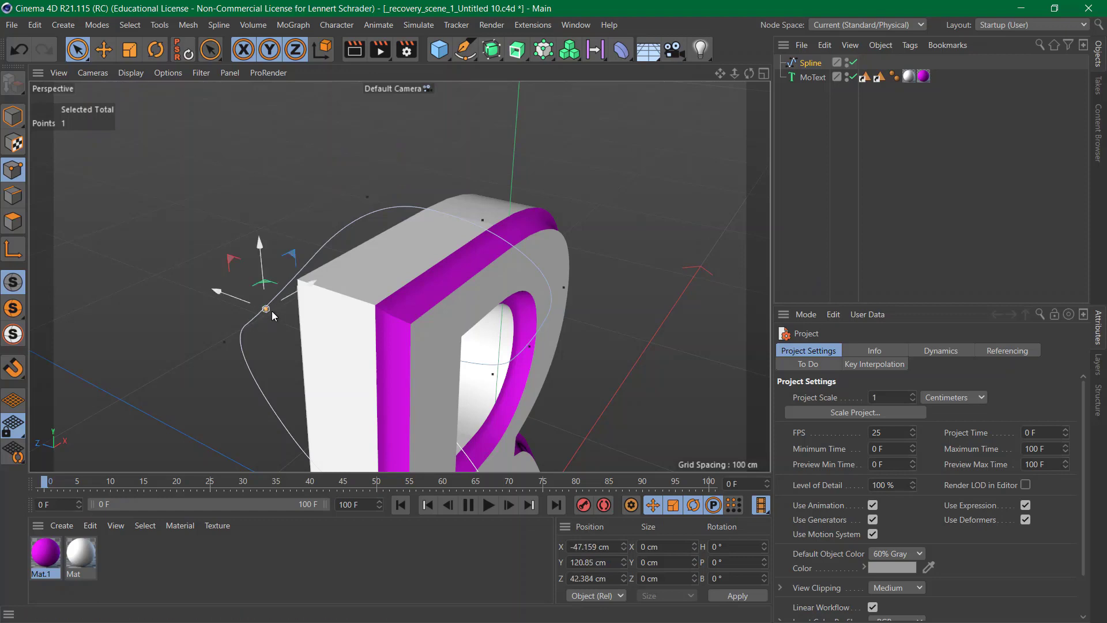
pyautogui.click(227, 342)
pyautogui.moveTo(192, 331); pyautogui.dragTo(230, 358)
# Add a Sweep generator and make the B-Spline path its child
pyautogui.keyDown('alt'); pyautogui.moveTo(263, 280); pyautogui.dragTo(240, 312); pyautogui.keyUp('alt')
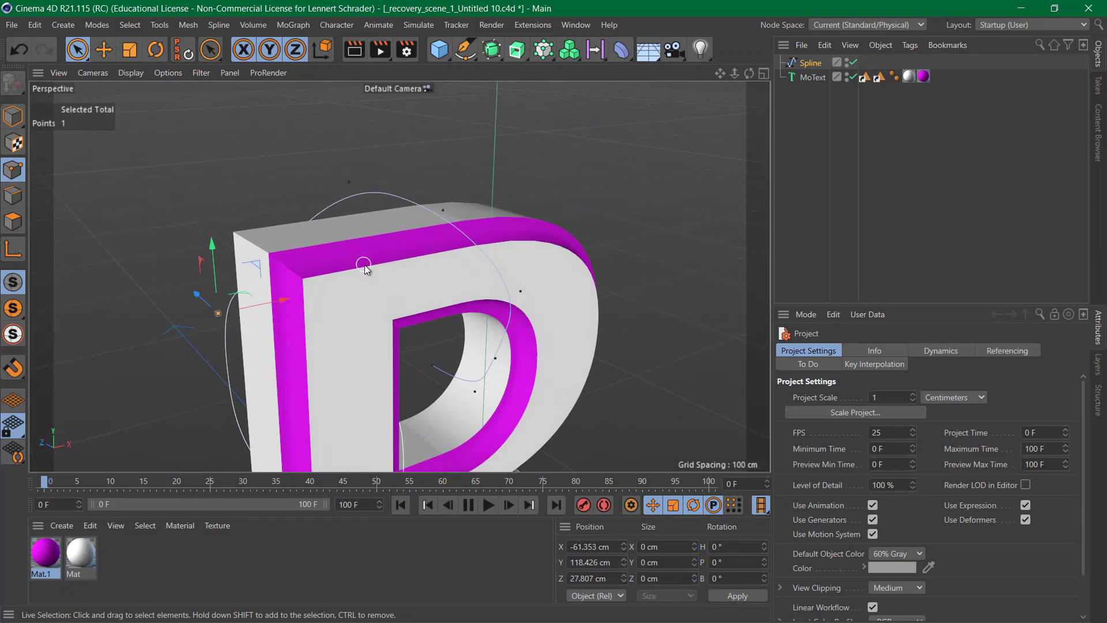
pyautogui.keyDown('alt'); pyautogui.moveTo(241, 316); pyautogui.dragTo(509, 376); pyautogui.keyUp('alt')
pyautogui.keyDown('alt'); pyautogui.moveTo(508, 372); pyautogui.dragTo(458, 385, button='right'); pyautogui.keyUp('alt')
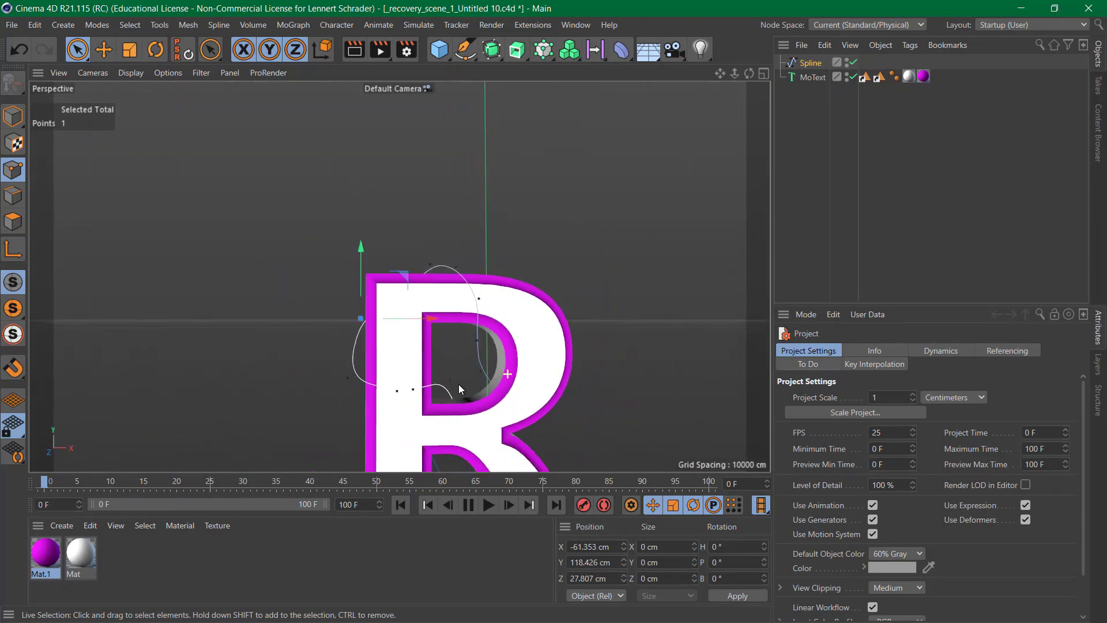
pyautogui.keyDown('alt'); pyautogui.moveTo(472, 380); pyautogui.dragTo(416, 330, button='middle'); pyautogui.keyUp('alt')
pyautogui.keyDown('alt'); pyautogui.moveTo(417, 276); pyautogui.dragTo(427, 270, button='right'); pyautogui.keyUp('alt')
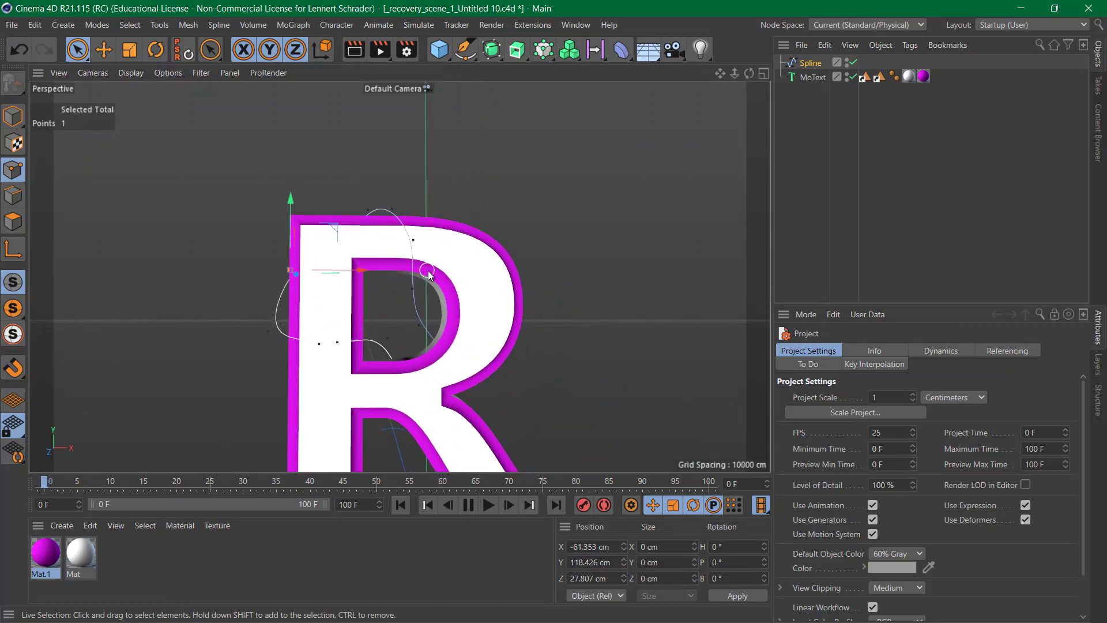
pyautogui.click(516, 49)
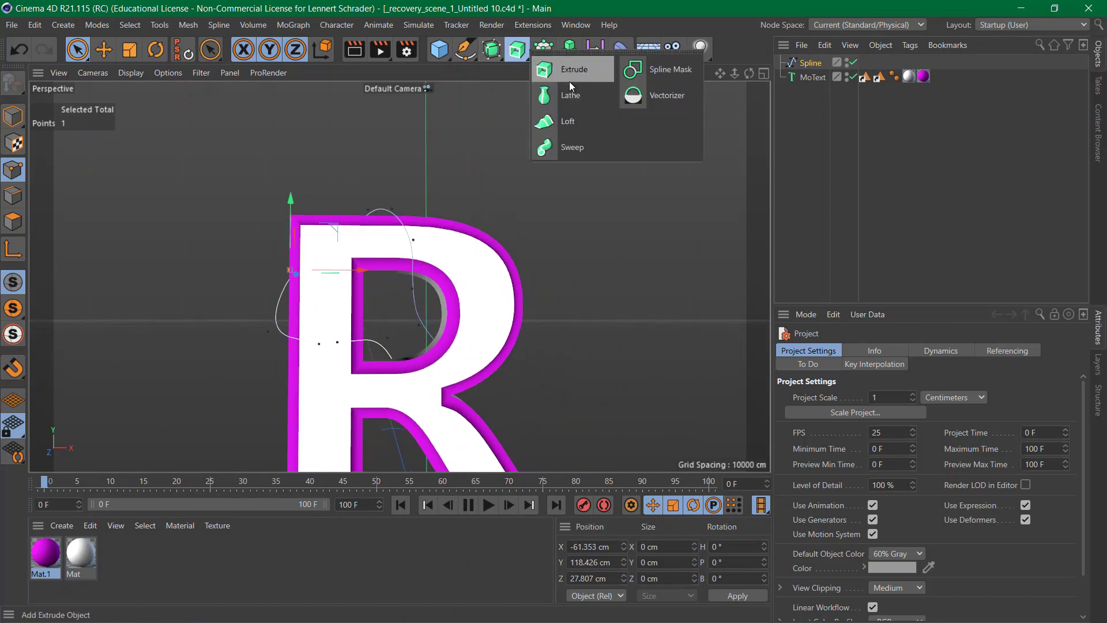
pyautogui.click(580, 144)
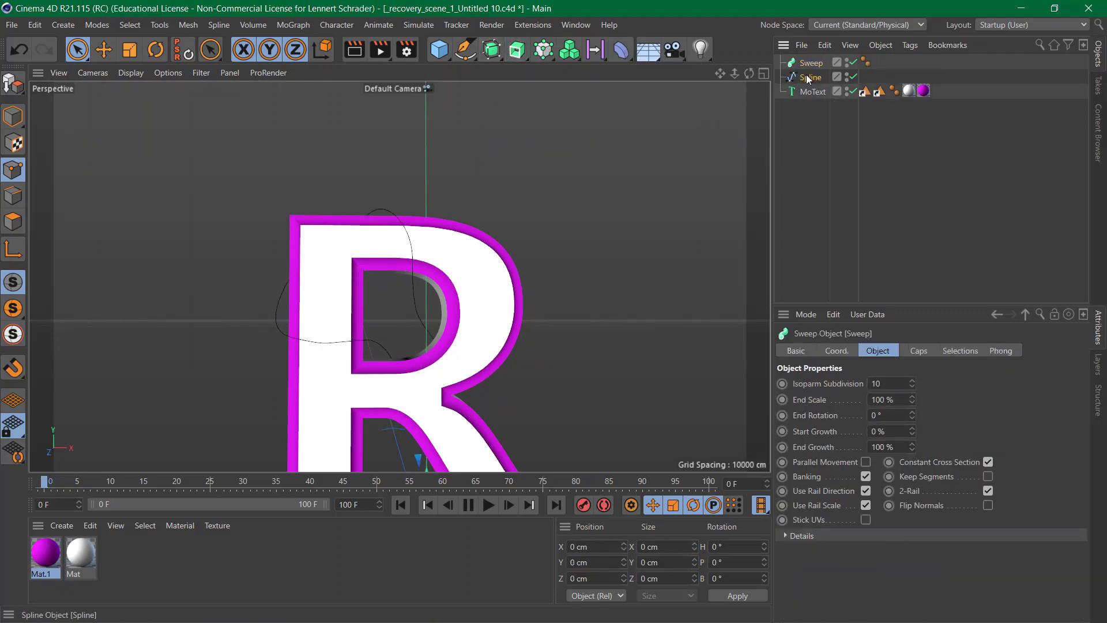
pyautogui.moveTo(808, 78); pyautogui.dragTo(807, 63)
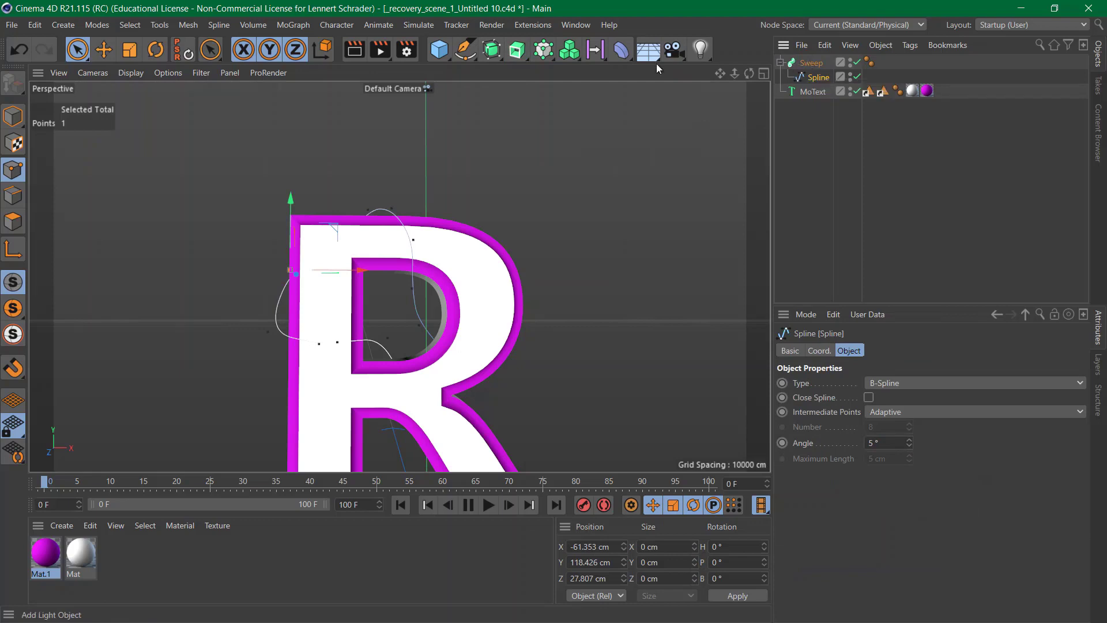
# Detach the palette of spline generators, set its icon size to Original Size and close it
pyautogui.click(517, 49)
pyautogui.click(557, 53)
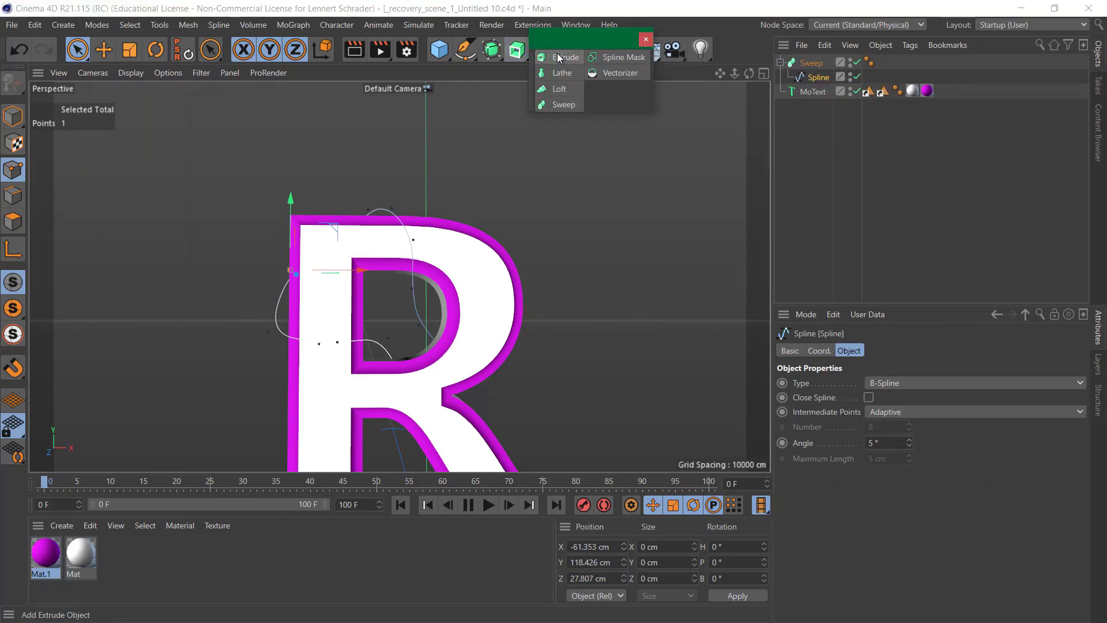
pyautogui.rightClick(593, 53)
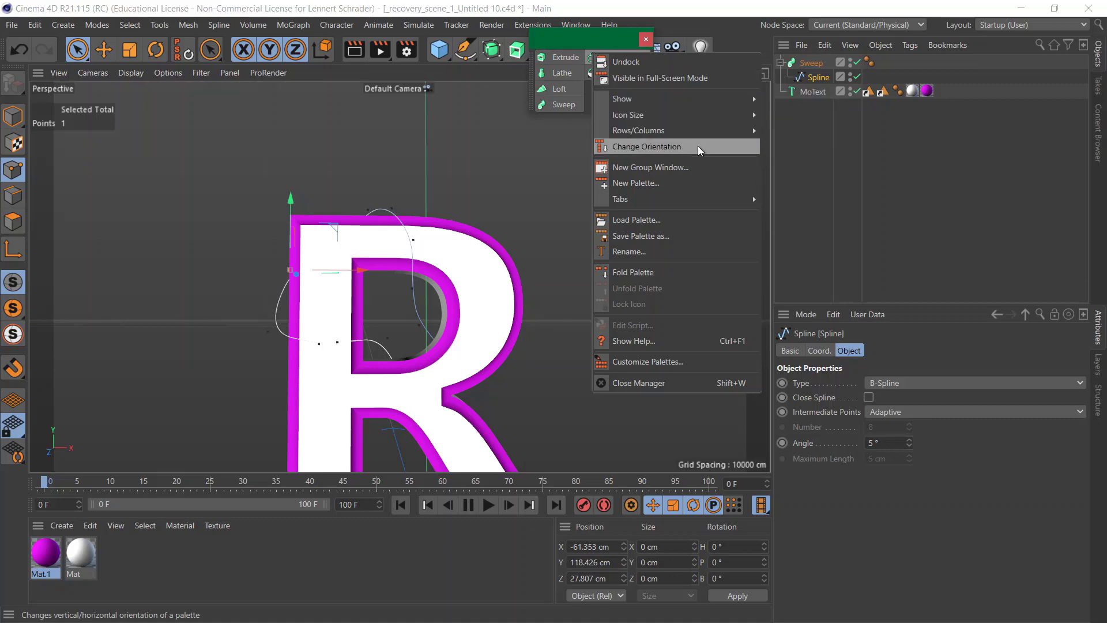
pyautogui.moveTo(732, 128)
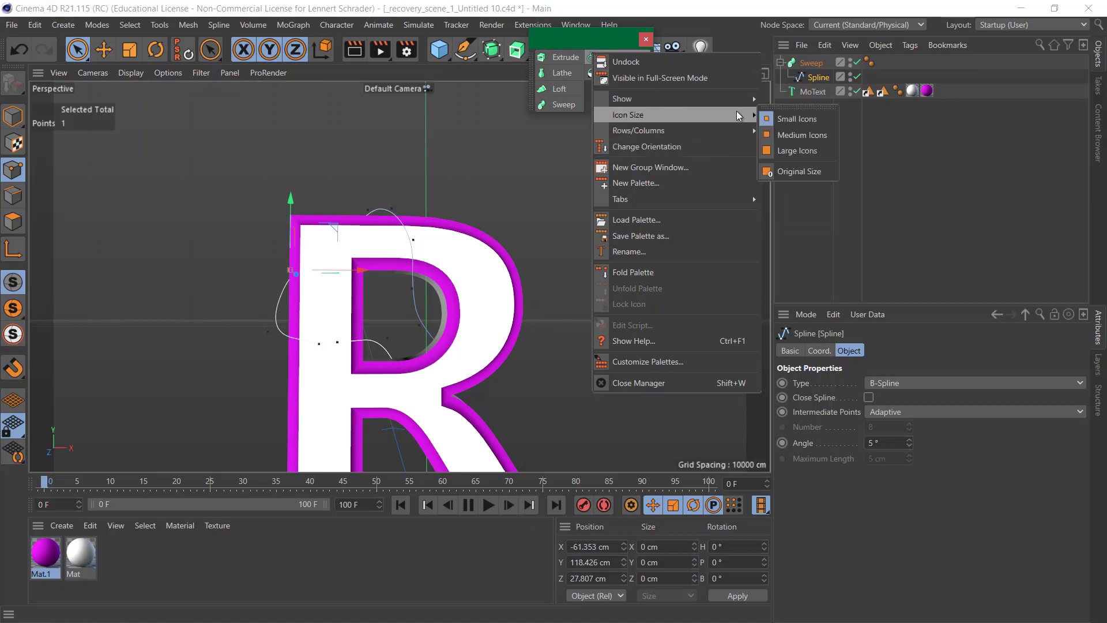
pyautogui.click(788, 172)
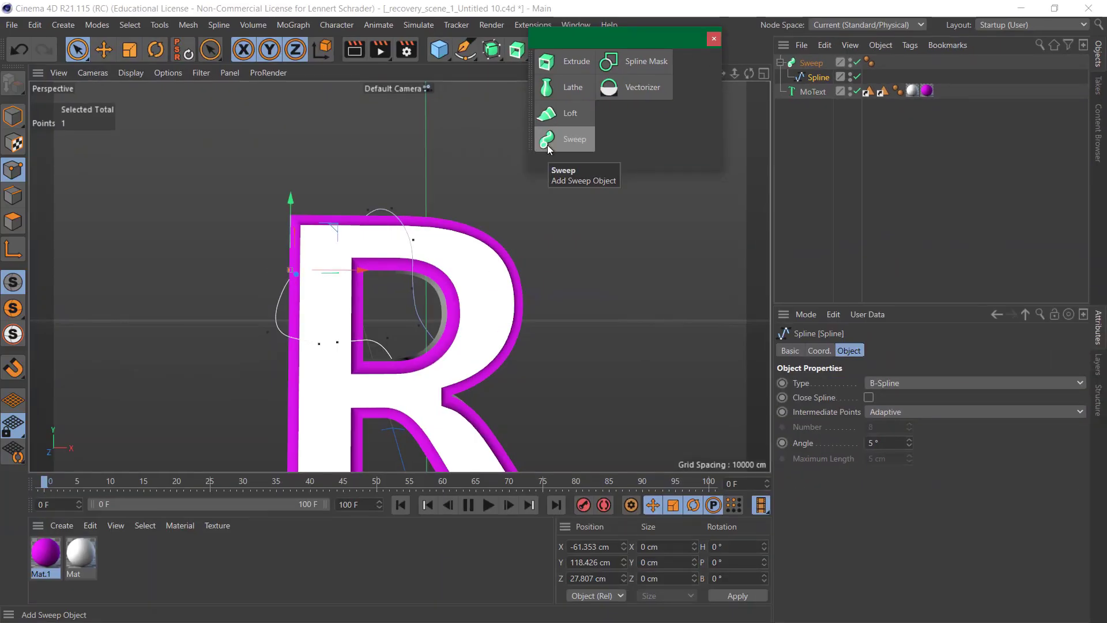
pyautogui.click(713, 40)
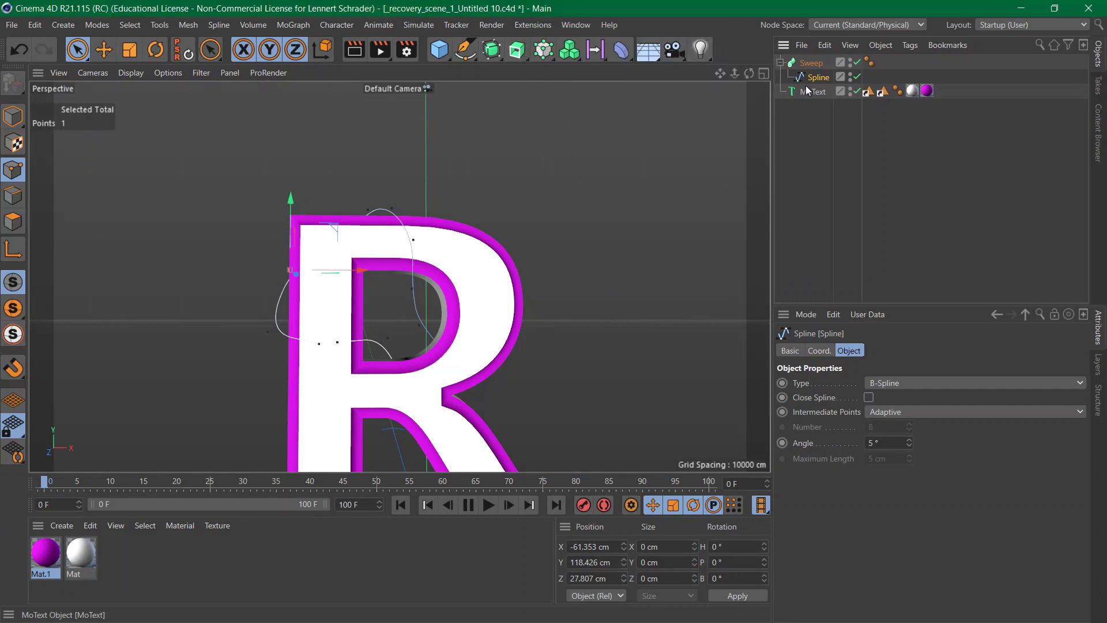
pyautogui.click(462, 50)
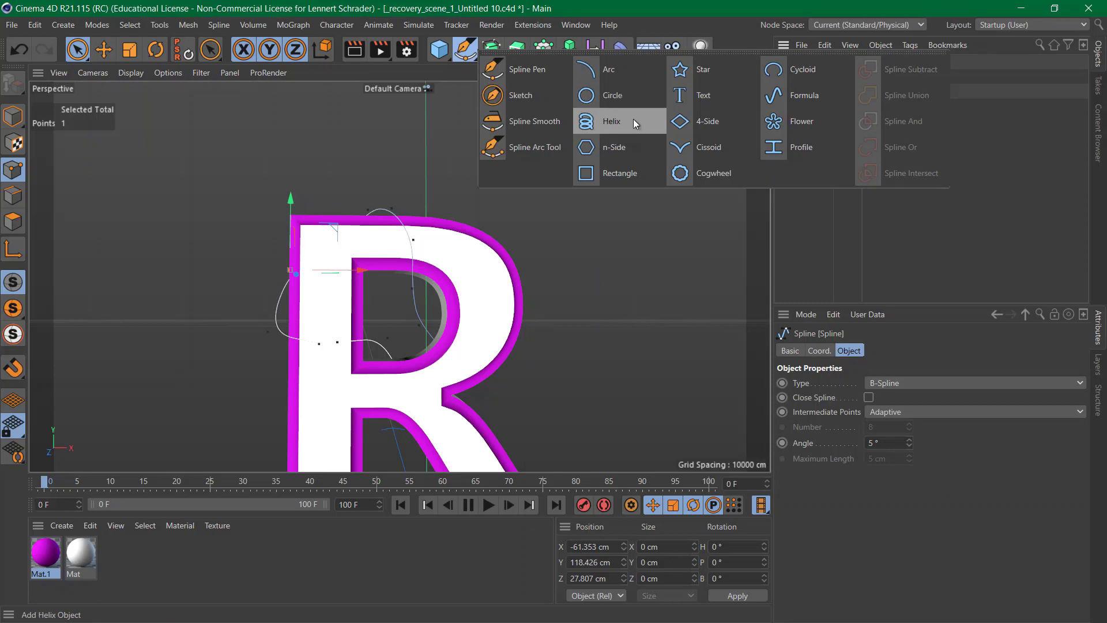
pyautogui.click(627, 97)
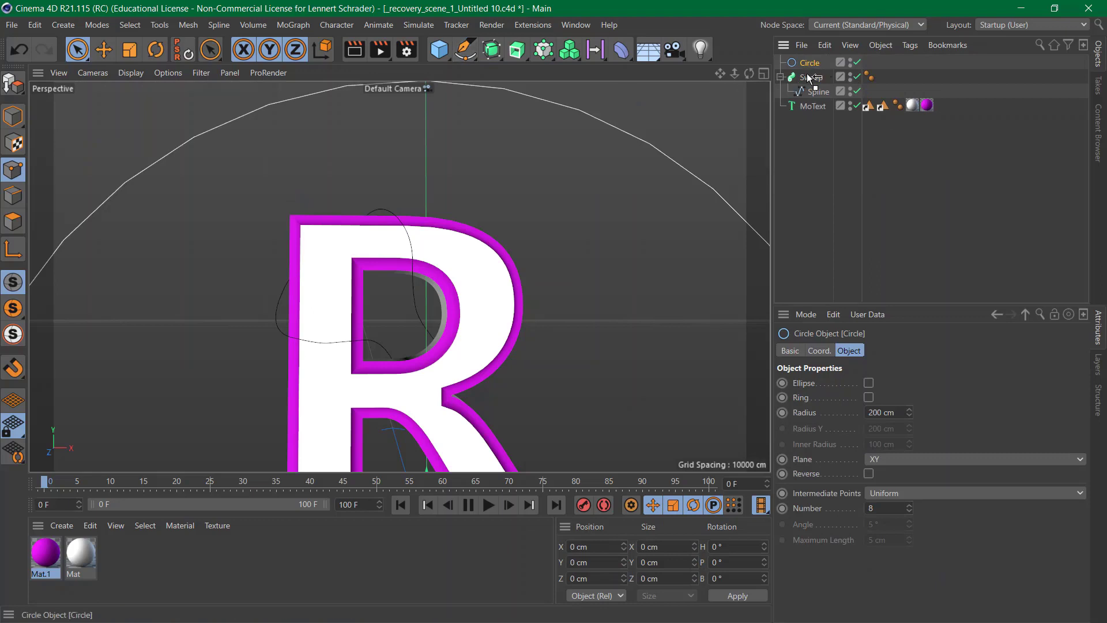
pyautogui.moveTo(808, 85); pyautogui.dragTo(809, 86)
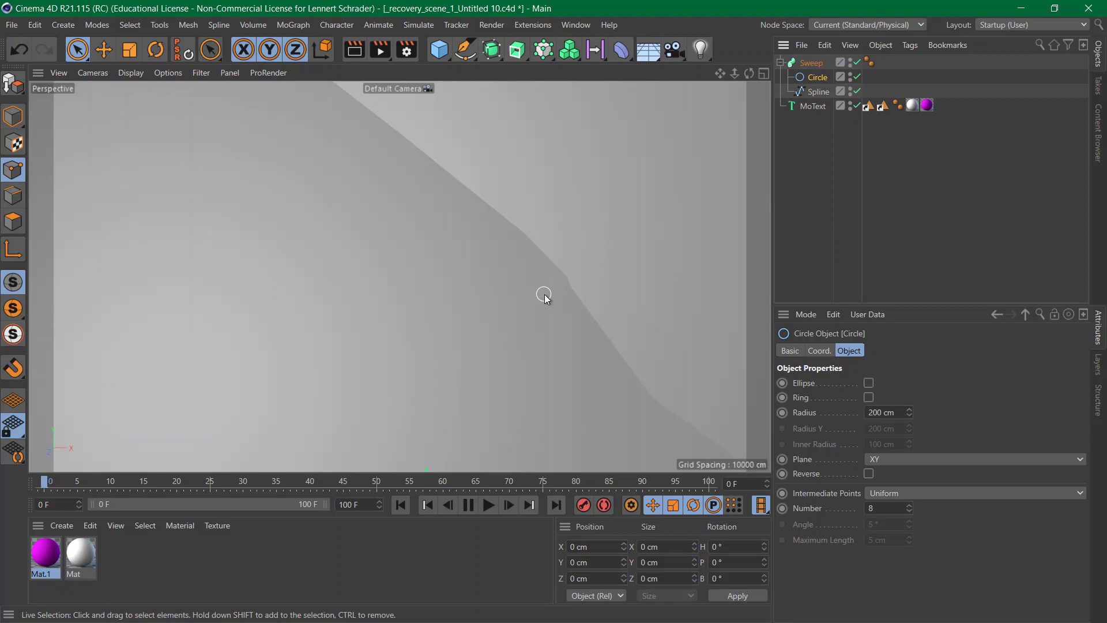
pyautogui.press('t')
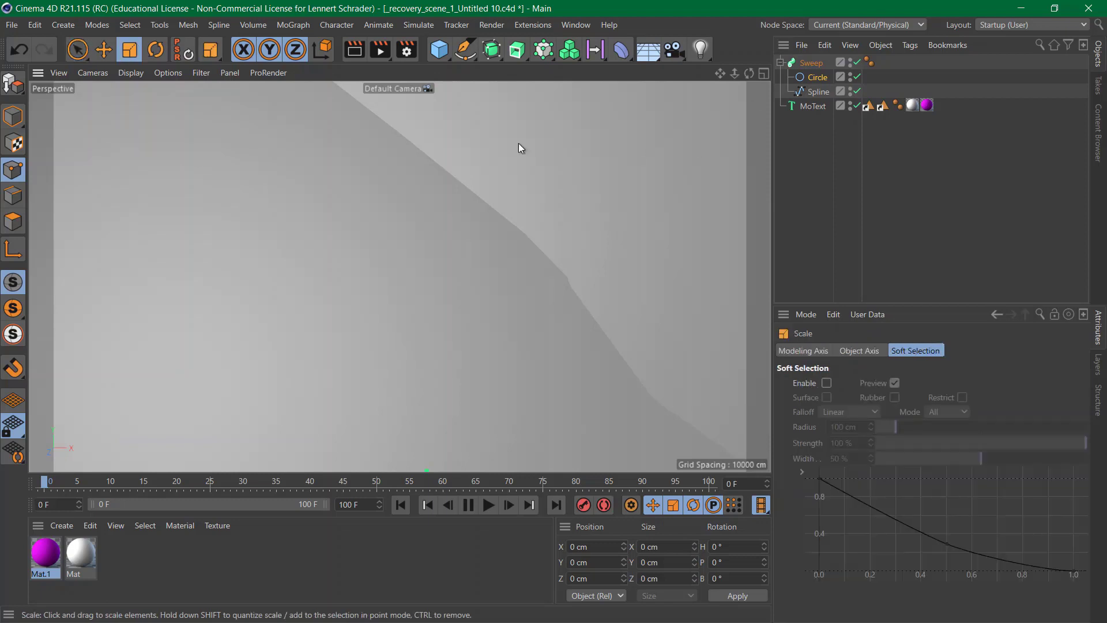
pyautogui.click(13, 113)
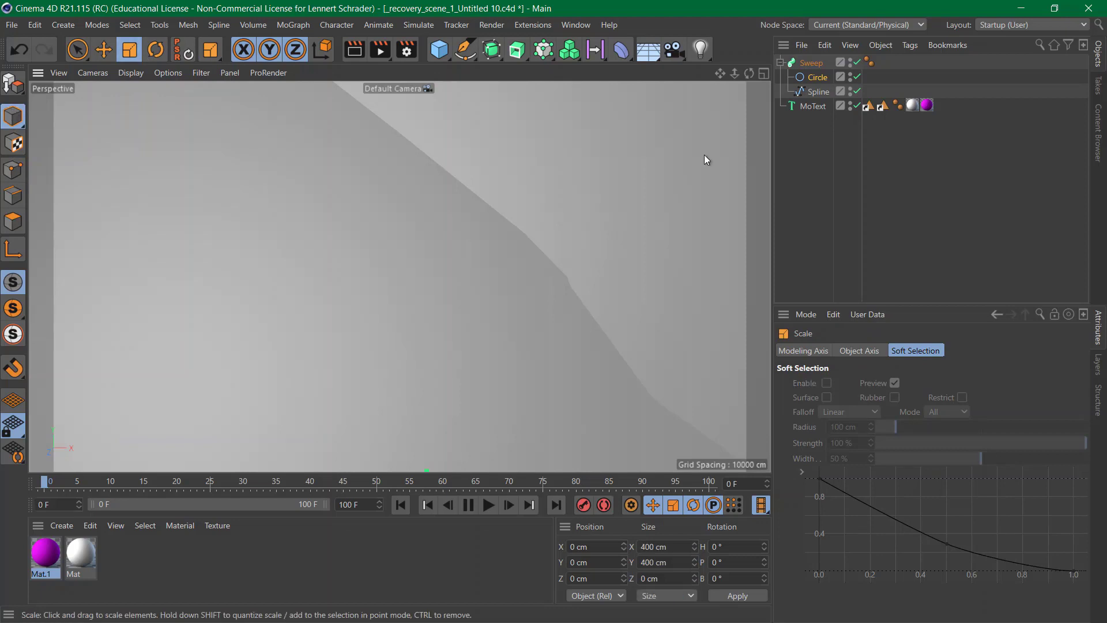
pyautogui.moveTo(704, 155); pyautogui.dragTo(241, 397)
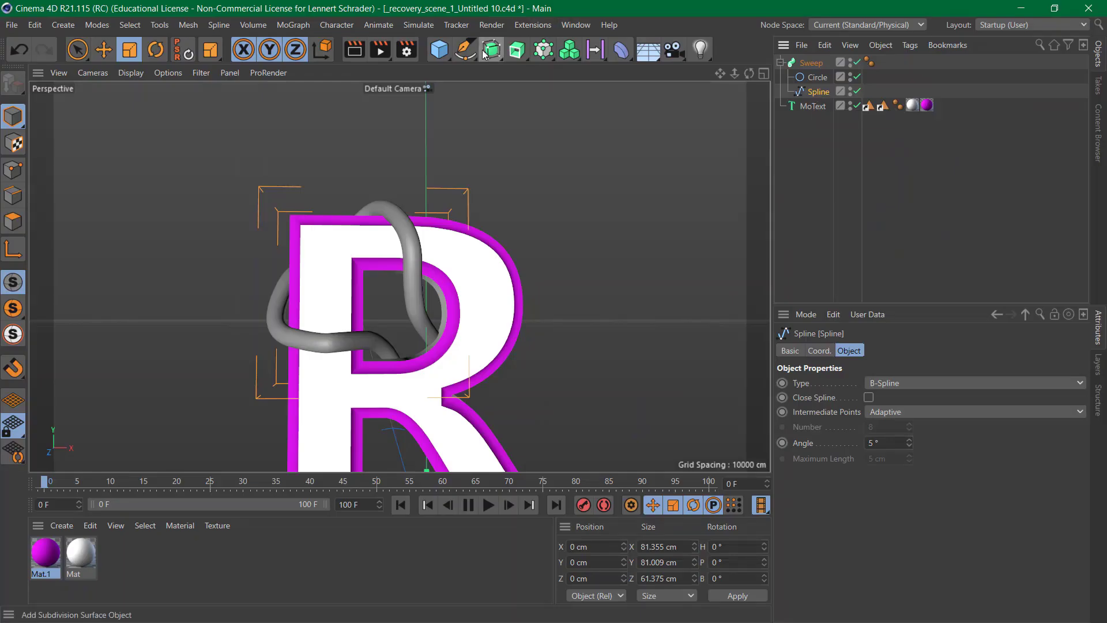
# Replace the Circle in the Sweep with a Flower spline as profile and scale it down to about 13.25 cm wide
pyautogui.moveTo(464, 50); pyautogui.dragTo(809, 83)
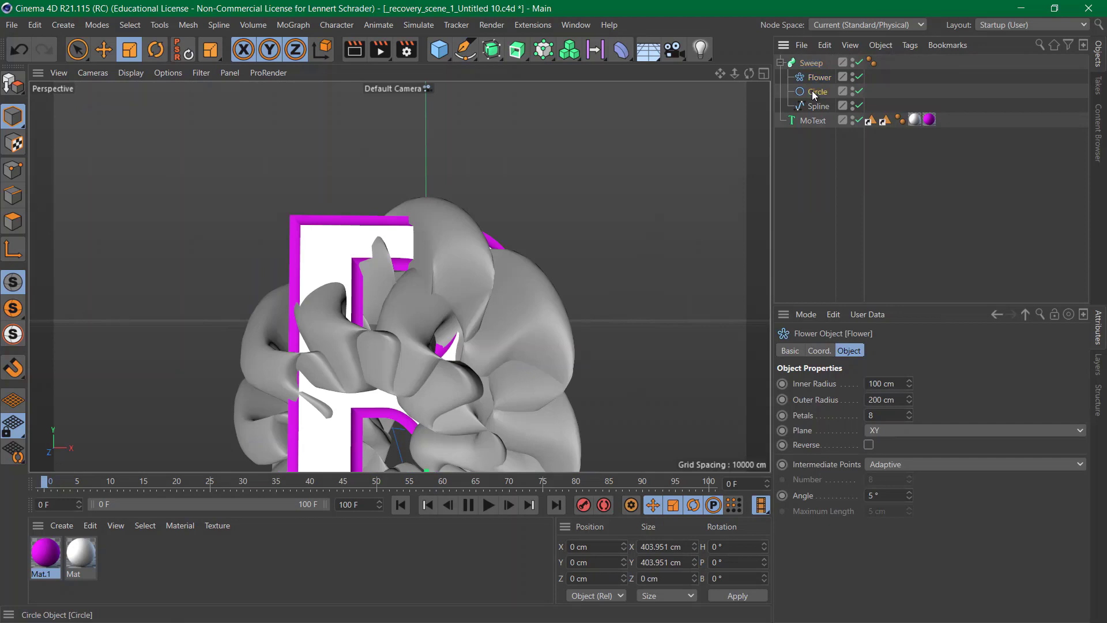
pyautogui.moveTo(819, 242); pyautogui.dragTo(825, 225)
pyautogui.click(825, 167)
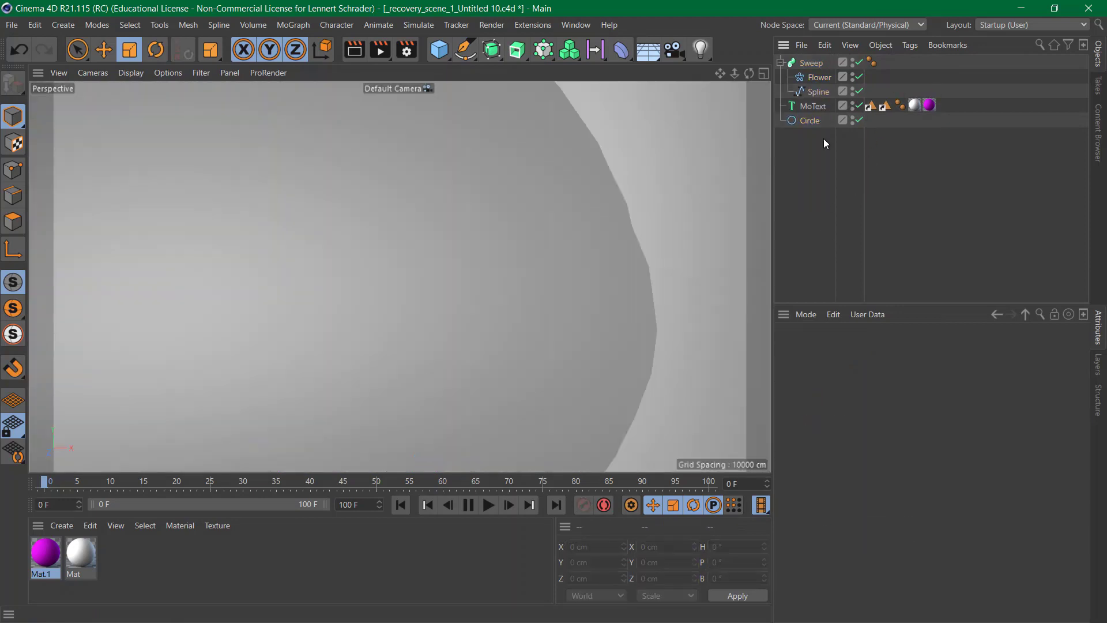
pyautogui.click(815, 81)
pyautogui.press('t')
pyautogui.moveTo(663, 167); pyautogui.dragTo(140, 459)
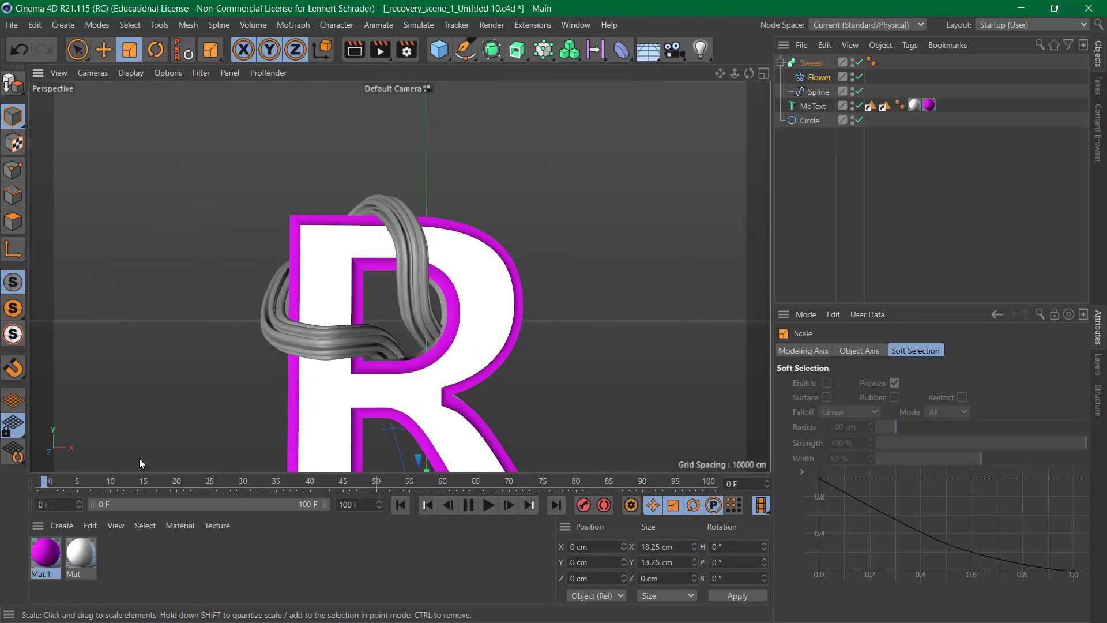
# Examine the flower-shaped cross-section at the sweep's ends and the tube's course around the R from several sides
pyautogui.keyDown('alt'); pyautogui.moveTo(453, 373); pyautogui.dragTo(192, 373); pyautogui.keyUp('alt')
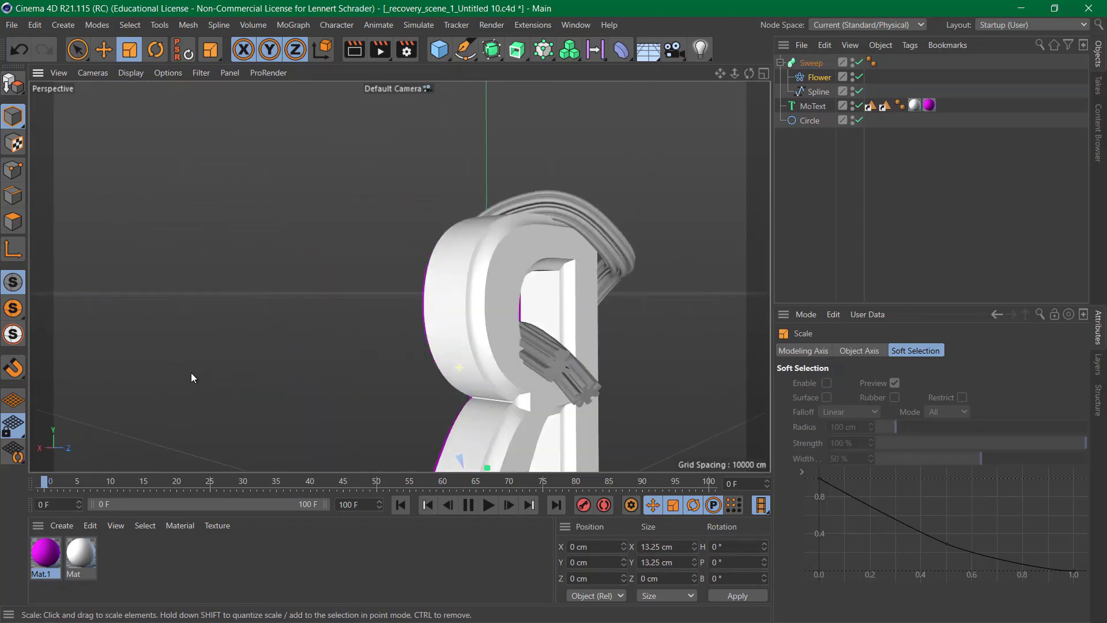
pyautogui.keyDown('alt'); pyautogui.moveTo(586, 387); pyautogui.dragTo(721, 370, button='right'); pyautogui.keyUp('alt')
pyautogui.keyDown('alt'); pyautogui.moveTo(504, 289); pyautogui.dragTo(445, 279); pyautogui.keyUp('alt')
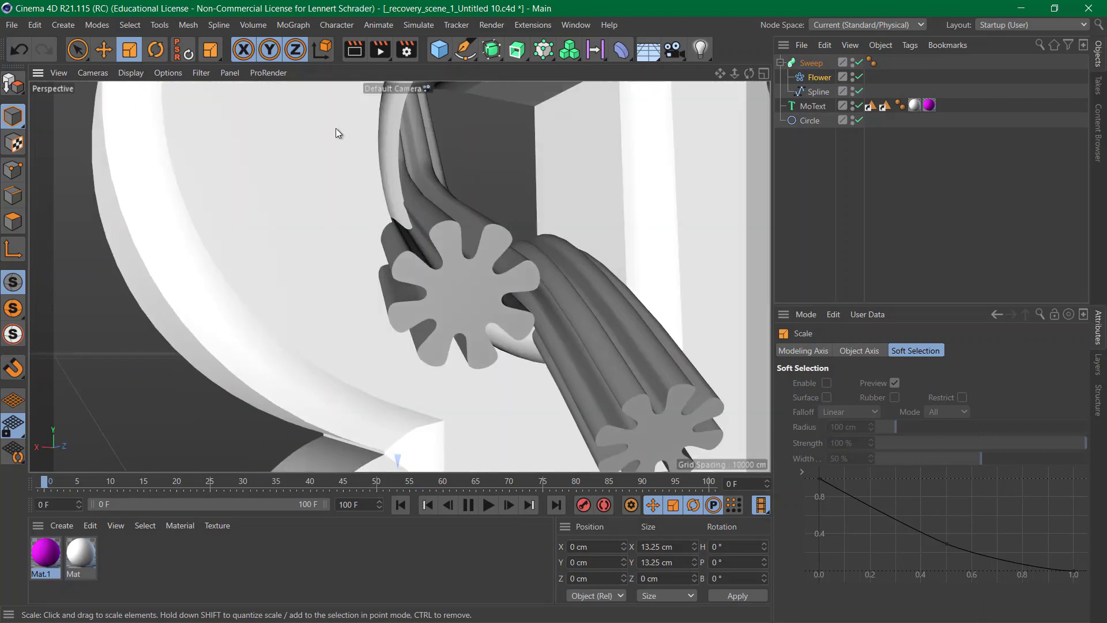
pyautogui.keyDown('alt'); pyautogui.moveTo(336, 128); pyautogui.dragTo(536, 138); pyautogui.keyUp('alt')
pyautogui.keyDown('alt'); pyautogui.moveTo(394, 175); pyautogui.dragTo(261, 212, button='right'); pyautogui.keyUp('alt')
pyautogui.keyDown('alt'); pyautogui.moveTo(260, 216); pyautogui.dragTo(403, 186); pyautogui.keyUp('alt')
pyautogui.scroll(2, 404, 186)
pyautogui.keyDown('alt'); pyautogui.moveTo(382, 194); pyautogui.dragTo(404, 194, button='right'); pyautogui.keyUp('alt')
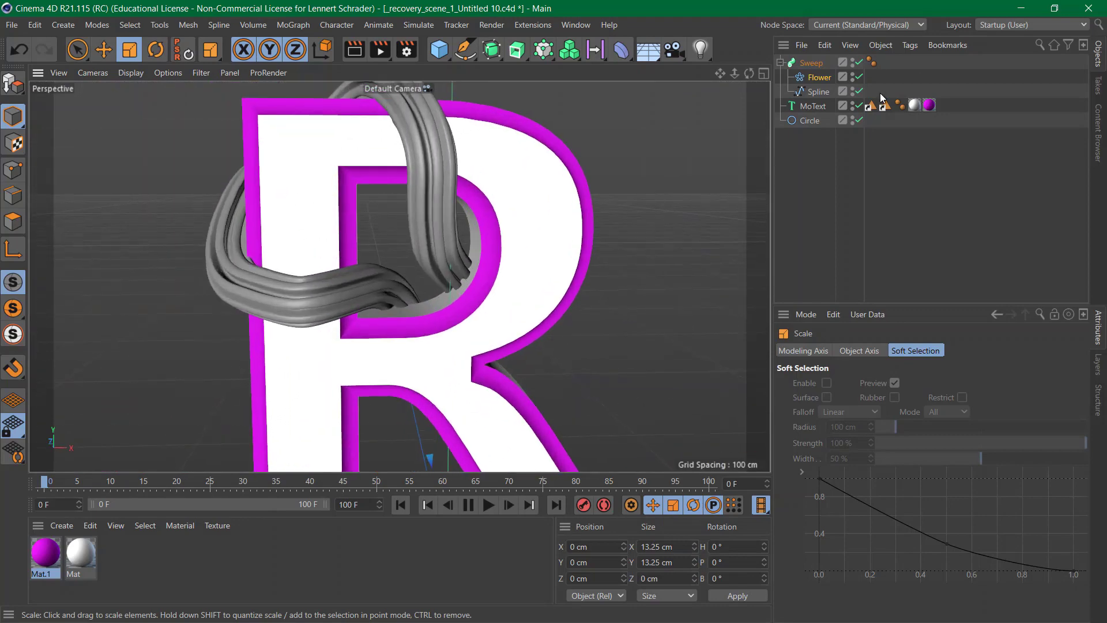
# Put the Circle back into the Sweep as its profile and delete the Flower spline
pyautogui.click(813, 120)
pyautogui.moveTo(812, 73); pyautogui.dragTo(812, 93)
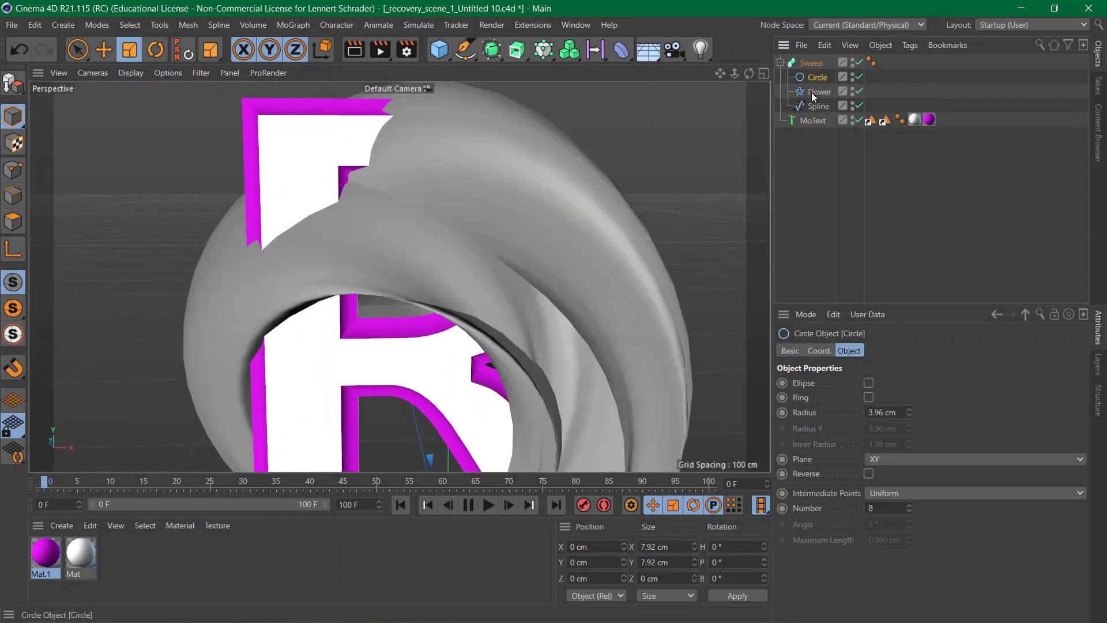
pyautogui.click(815, 94)
pyautogui.press('Delete')
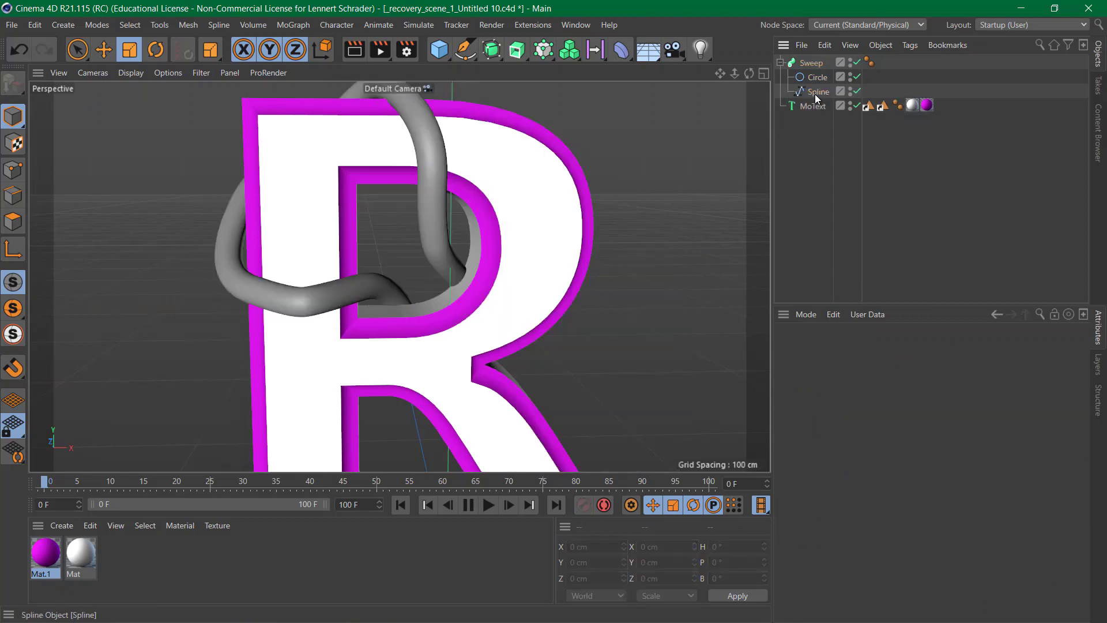
# Add a point at about 0.5 on the Scale curve in the Sweep's details and try to raise it
pyautogui.click(812, 62)
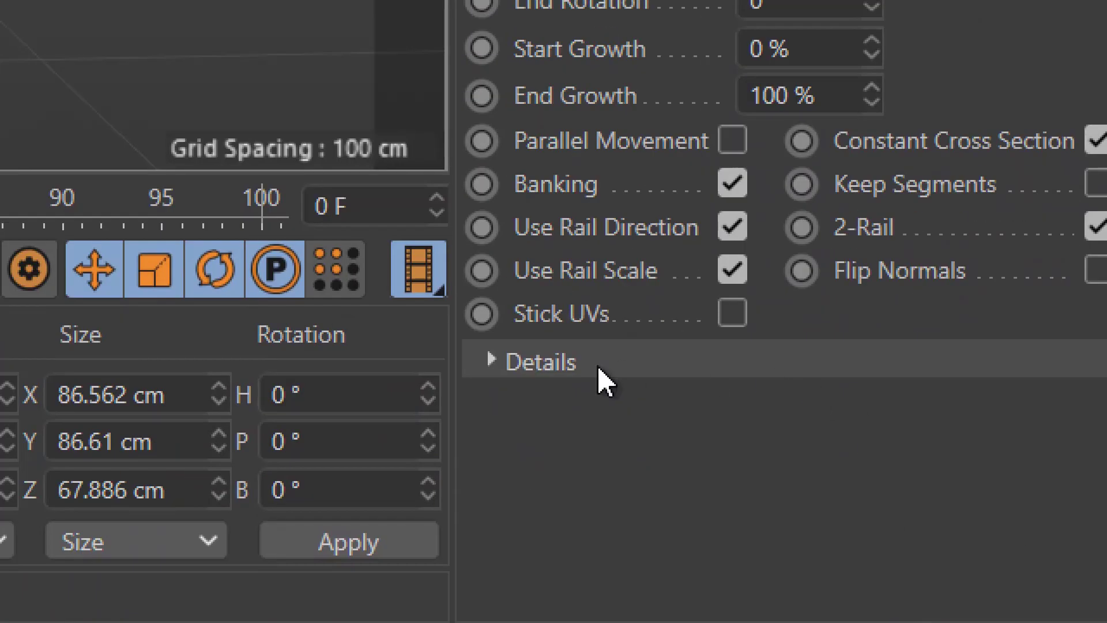
pyautogui.click(427, 530)
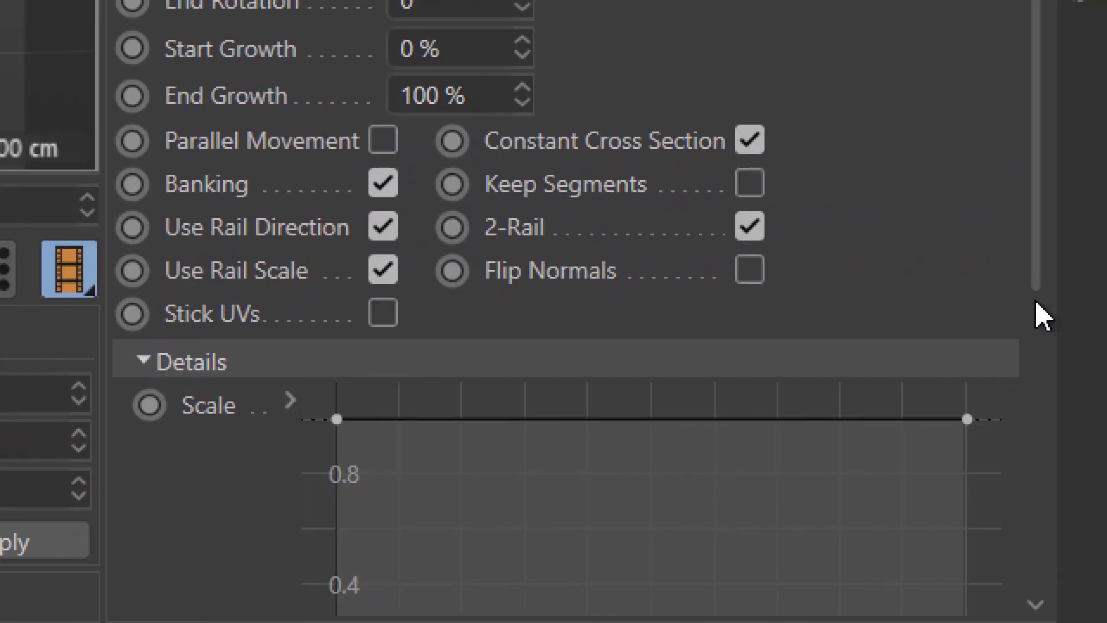
pyautogui.moveTo(1033, 165); pyautogui.dragTo(1036, 301)
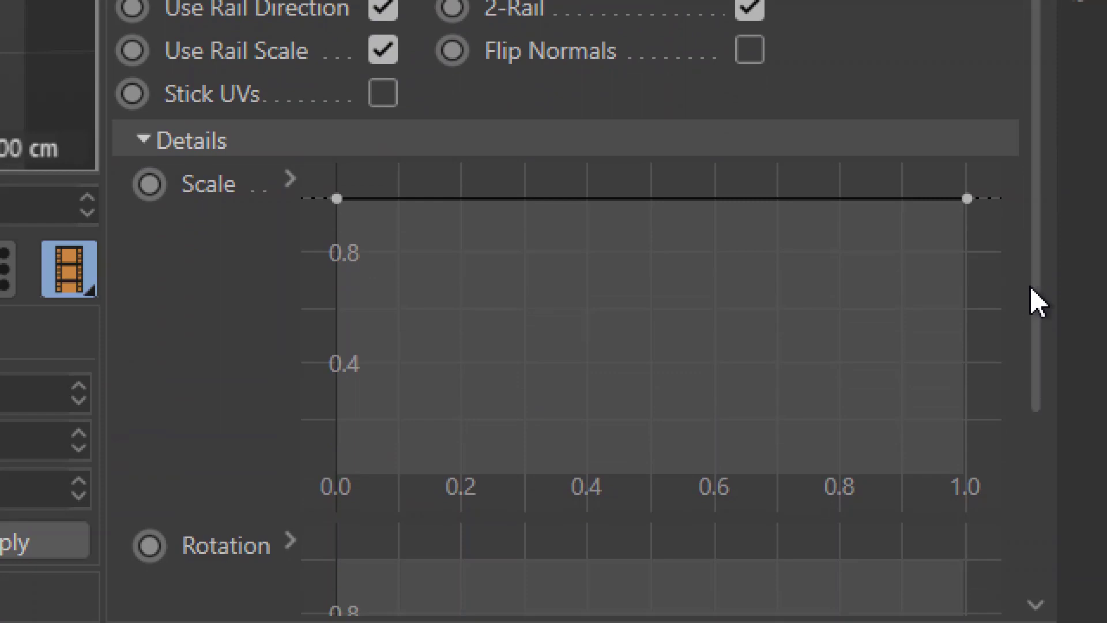
pyautogui.keyDown('ctrl'); pyautogui.click(652, 201); pyautogui.keyUp('ctrl')
pyautogui.moveTo(654, 202); pyautogui.dragTo(650, 129)
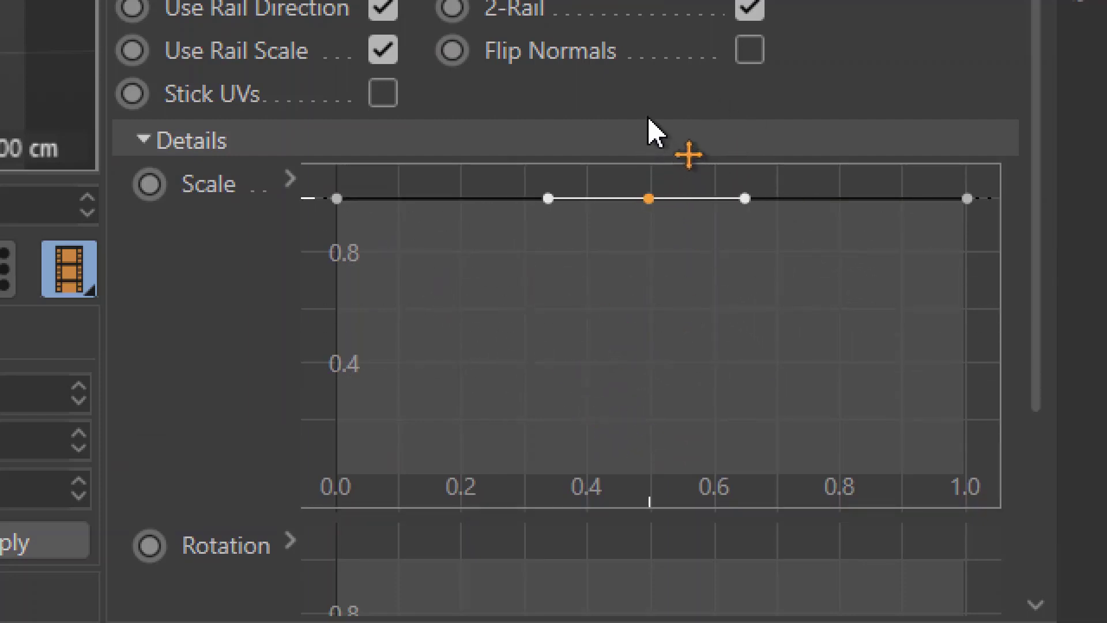
# Lower the Scale curve's start point to about 0.1 and its end point to about 0.2 to taper both tube ends
pyautogui.moveTo(337, 199); pyautogui.dragTo(321, 469)
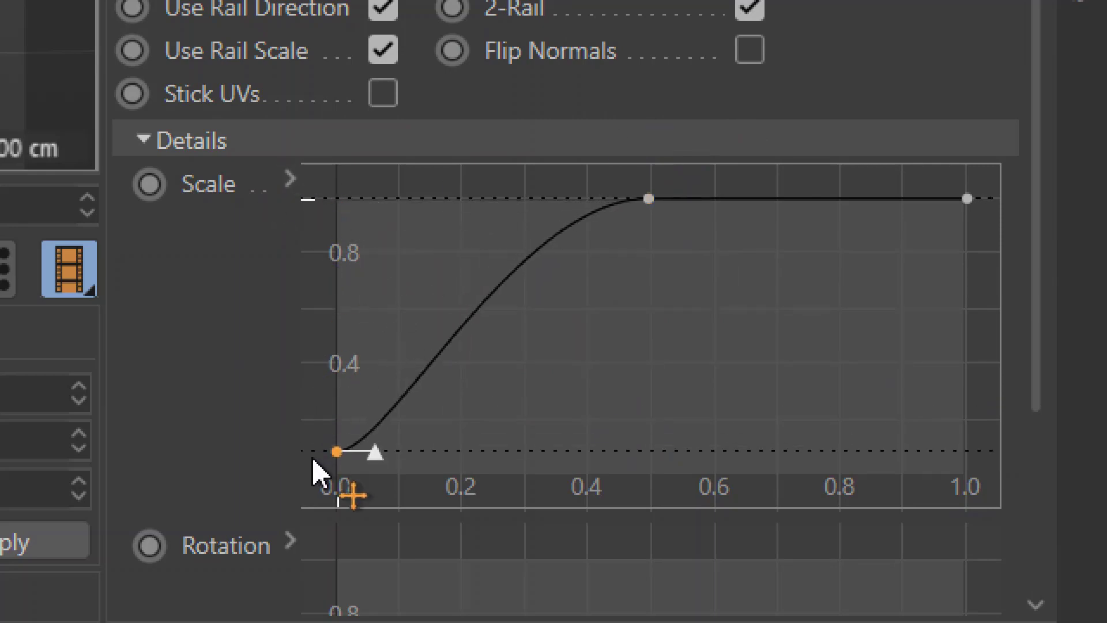
pyautogui.scroll(1, 635, 346)
pyautogui.moveTo(967, 225); pyautogui.dragTo(1044, 452)
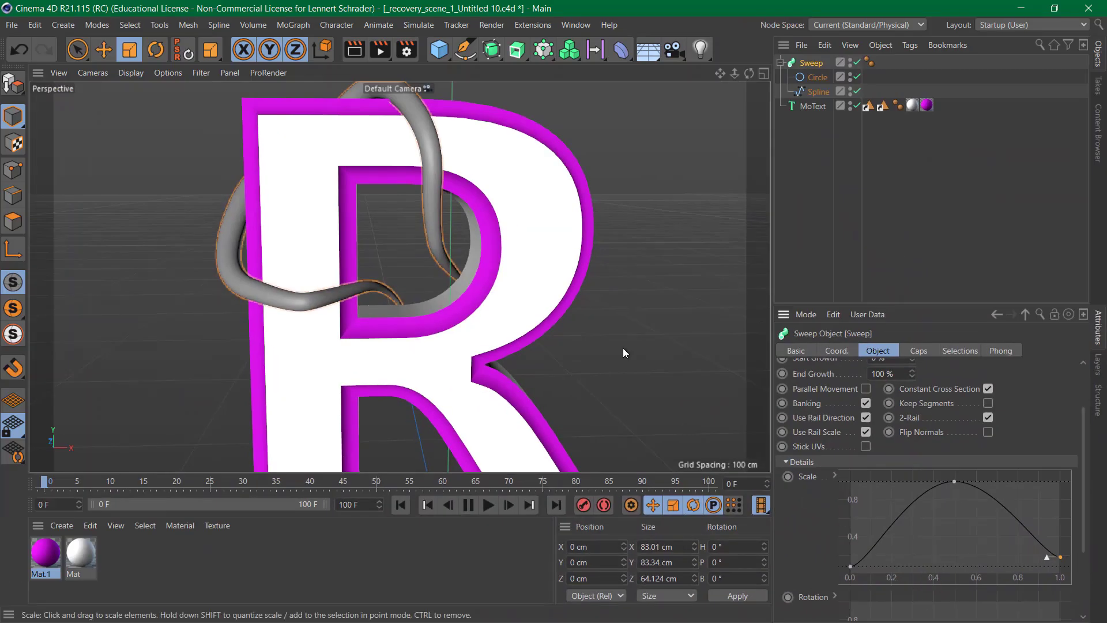
pyautogui.keyDown('alt'); pyautogui.moveTo(623, 347); pyautogui.dragTo(714, 388, button='middle'); pyautogui.keyUp('alt')
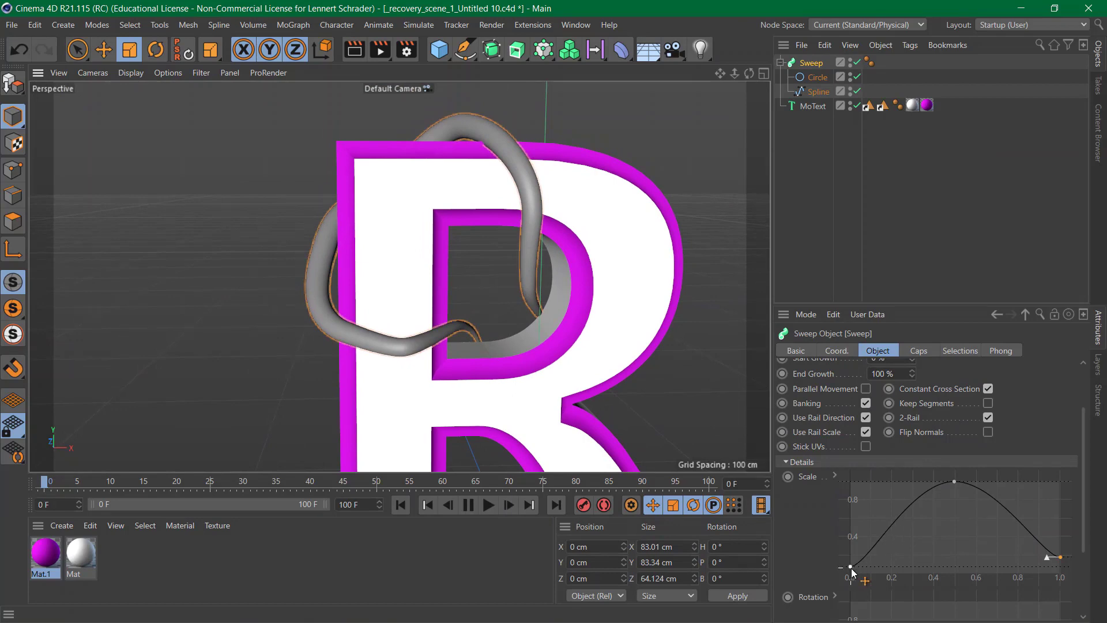
# Try to raise the Scale curve's middle point above 1 and readjust the curve's end point
pyautogui.rightClick(953, 481)
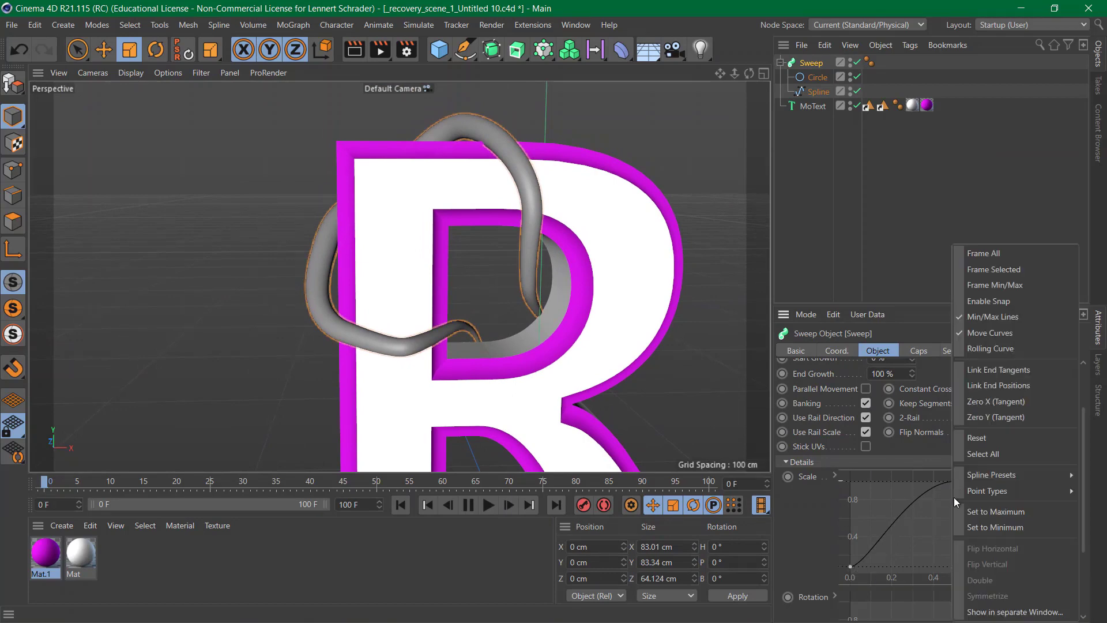
pyautogui.click(949, 544)
pyautogui.moveTo(955, 481); pyautogui.dragTo(958, 403)
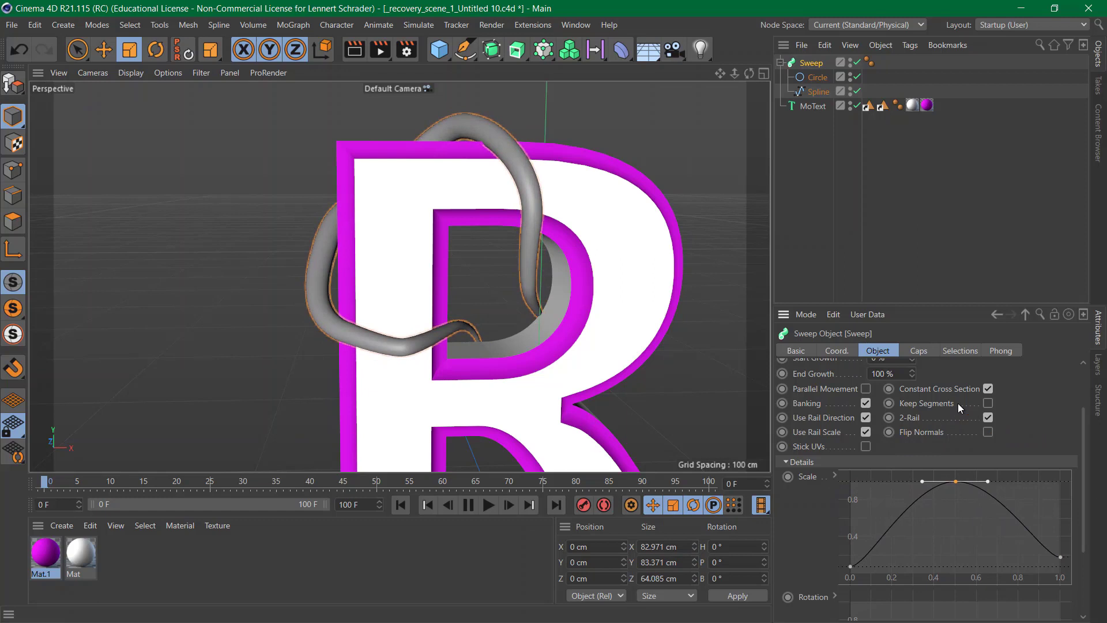
pyautogui.click(1060, 559)
pyautogui.moveTo(1062, 562); pyautogui.dragTo(1088, 555)
# Create a new material with only the Luminance channel enabled, turning off Color and Reflectance
pyautogui.doubleClick(129, 558)
pyautogui.doubleClick(47, 554)
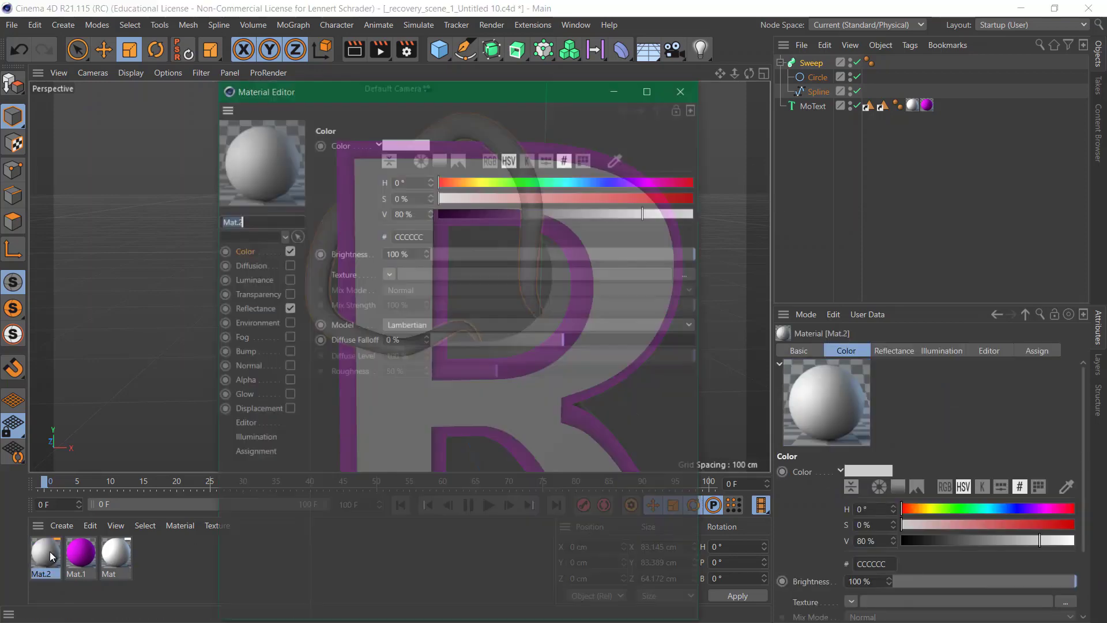
pyautogui.click(288, 250)
pyautogui.click(289, 279)
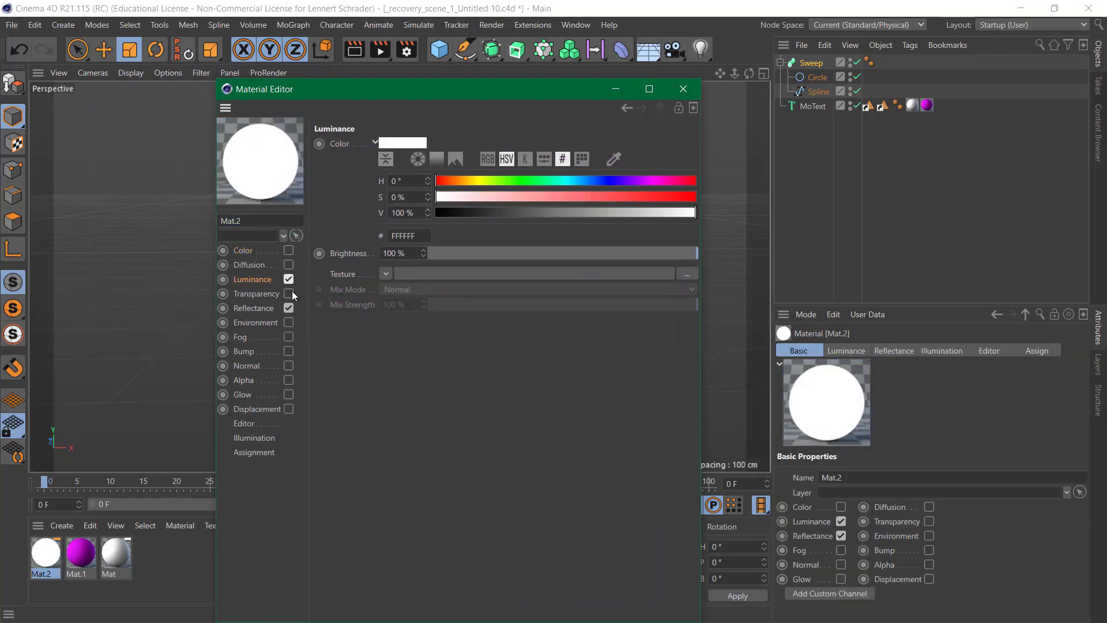
pyautogui.click(289, 308)
# Load a Fresnel shader as the Luminance texture and change its gradient's black end knot to white (FFFFFF)
pyautogui.click(388, 274)
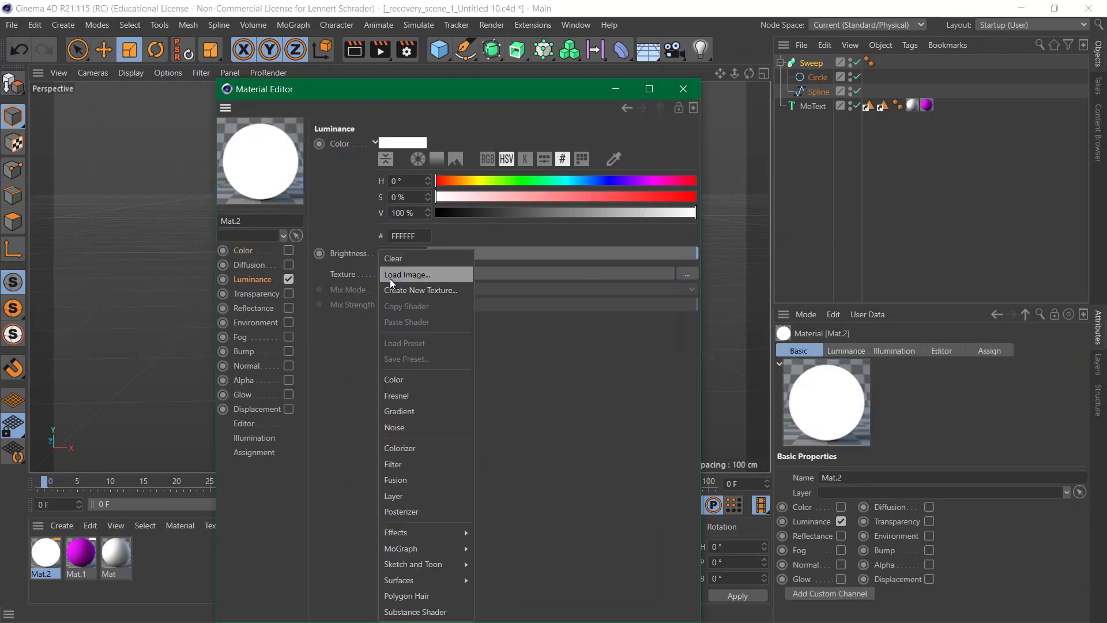
pyautogui.click(427, 397)
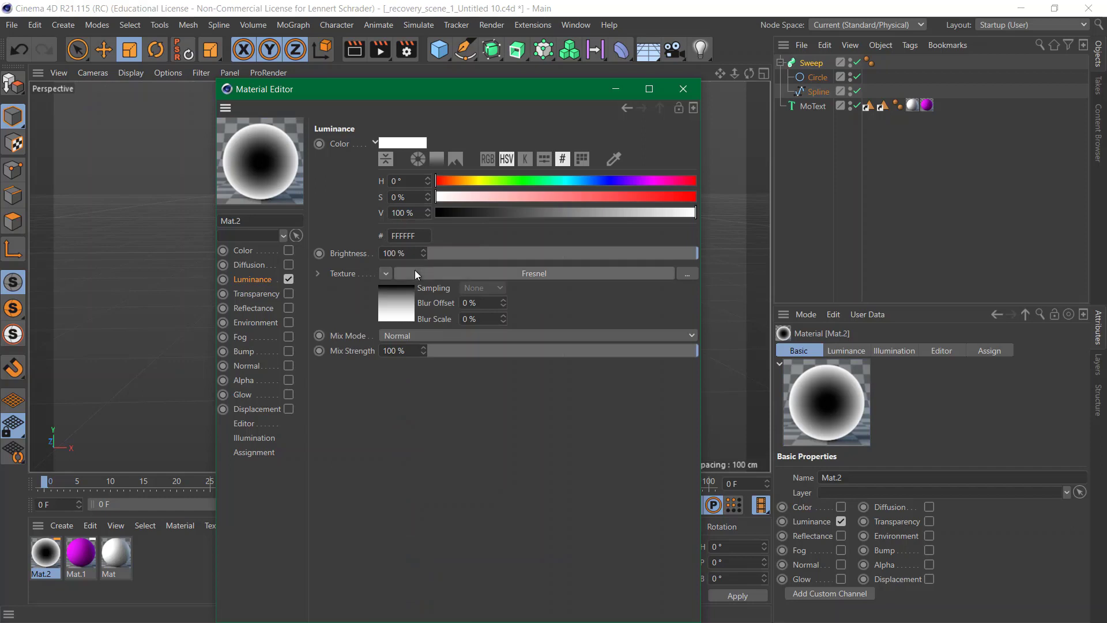
pyautogui.click(415, 273)
pyautogui.doubleClick(681, 296)
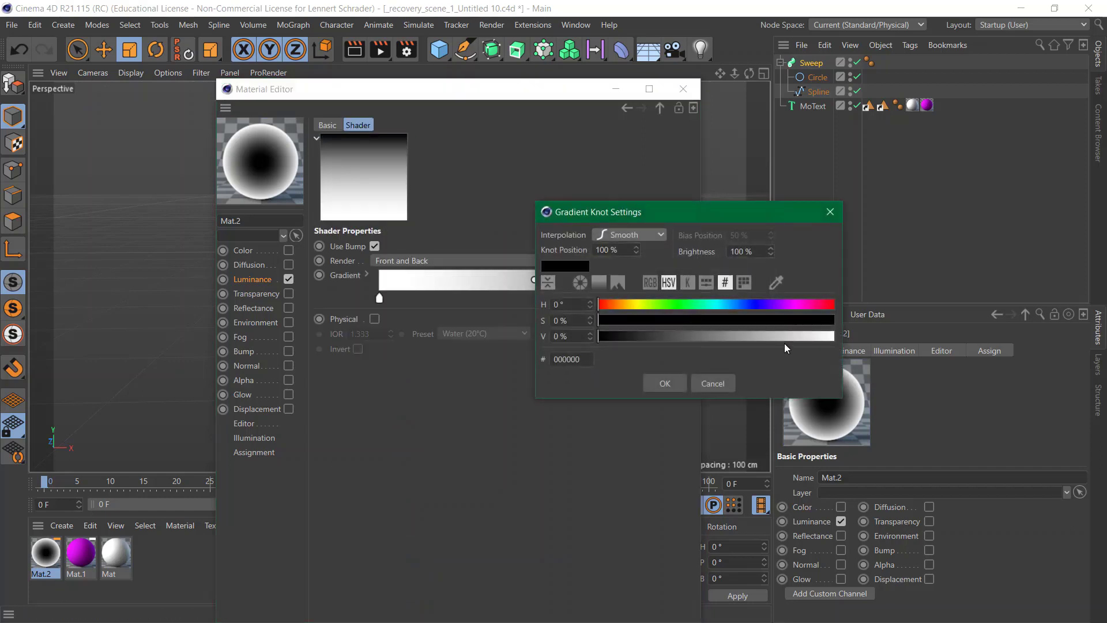
pyautogui.moveTo(815, 335); pyautogui.dragTo(863, 327)
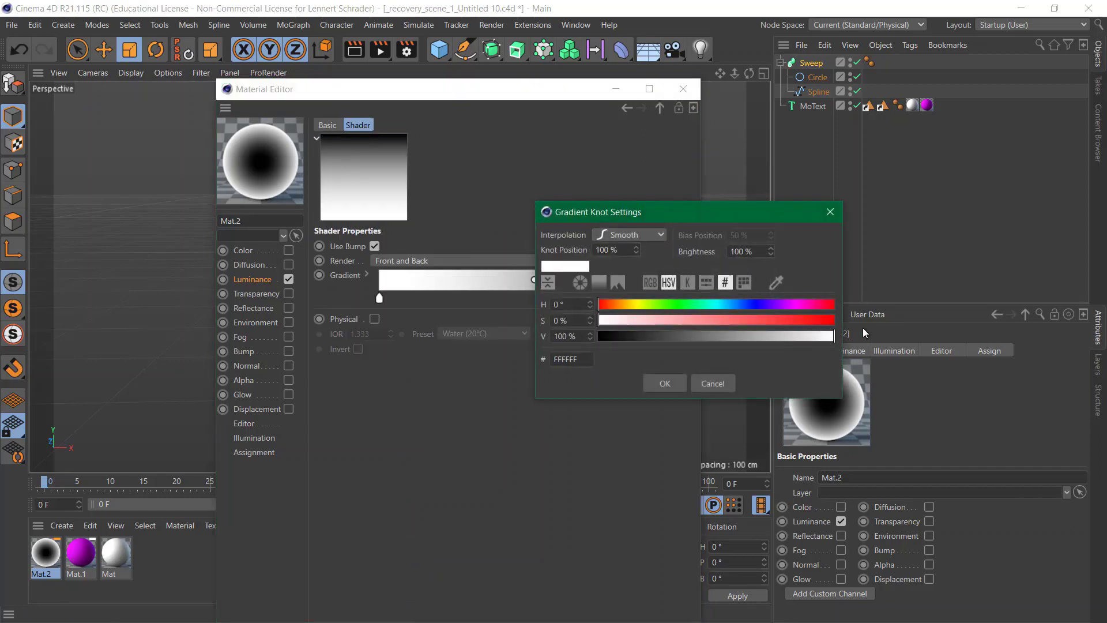
pyautogui.click(673, 386)
# Set the Fresnel gradient's start knot to light blue (7AC6FF) and apply the material to the Sweep
pyautogui.doubleClick(379, 298)
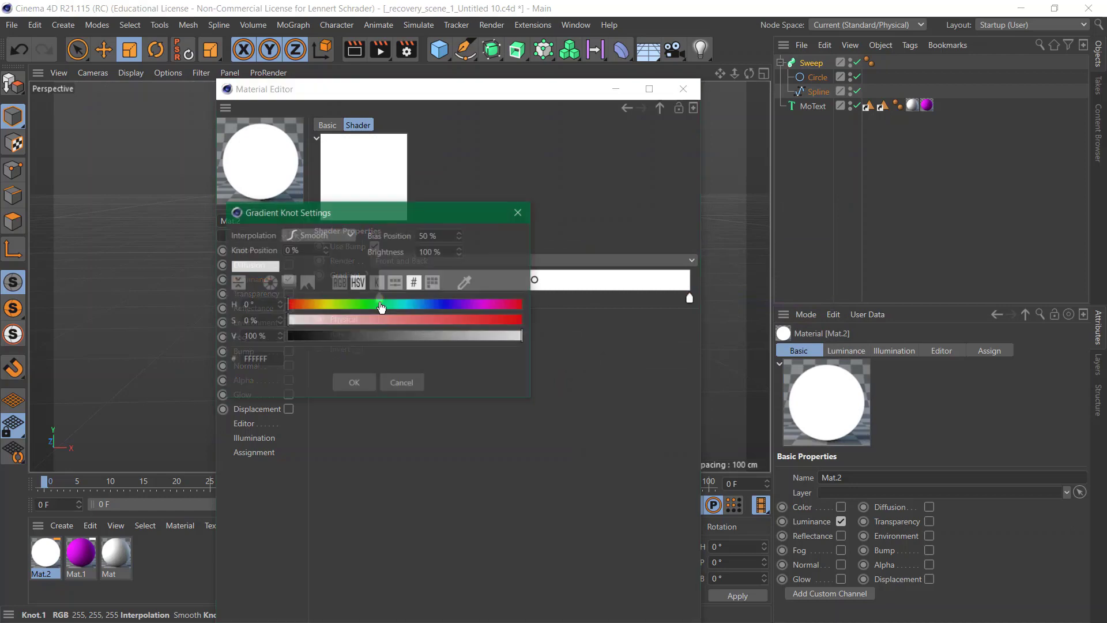
pyautogui.click(423, 307)
pyautogui.click(410, 317)
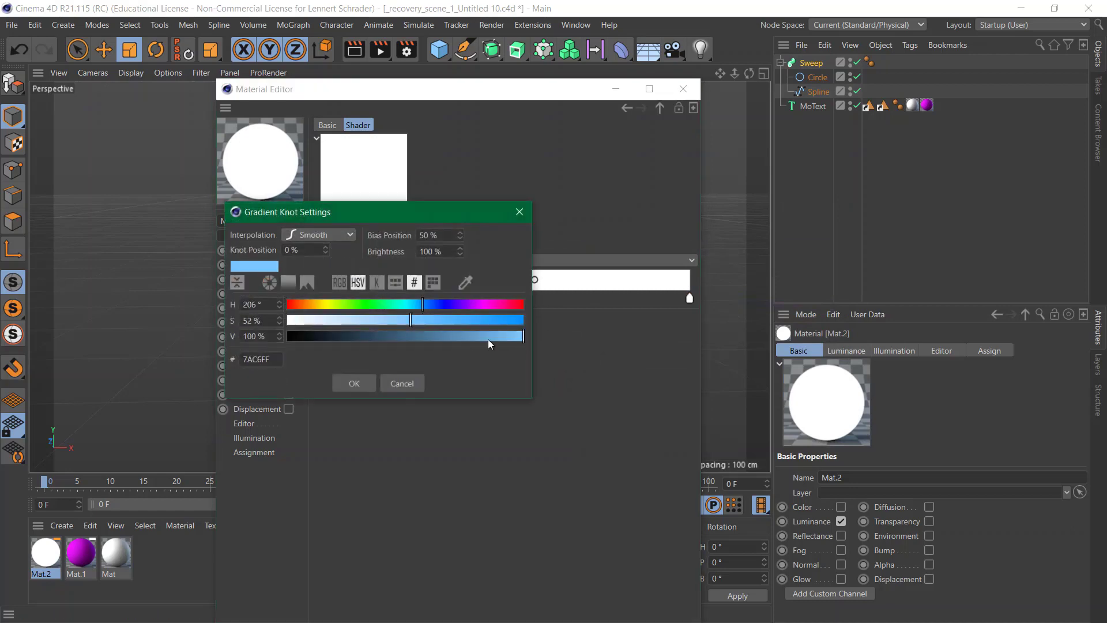
pyautogui.click(355, 387)
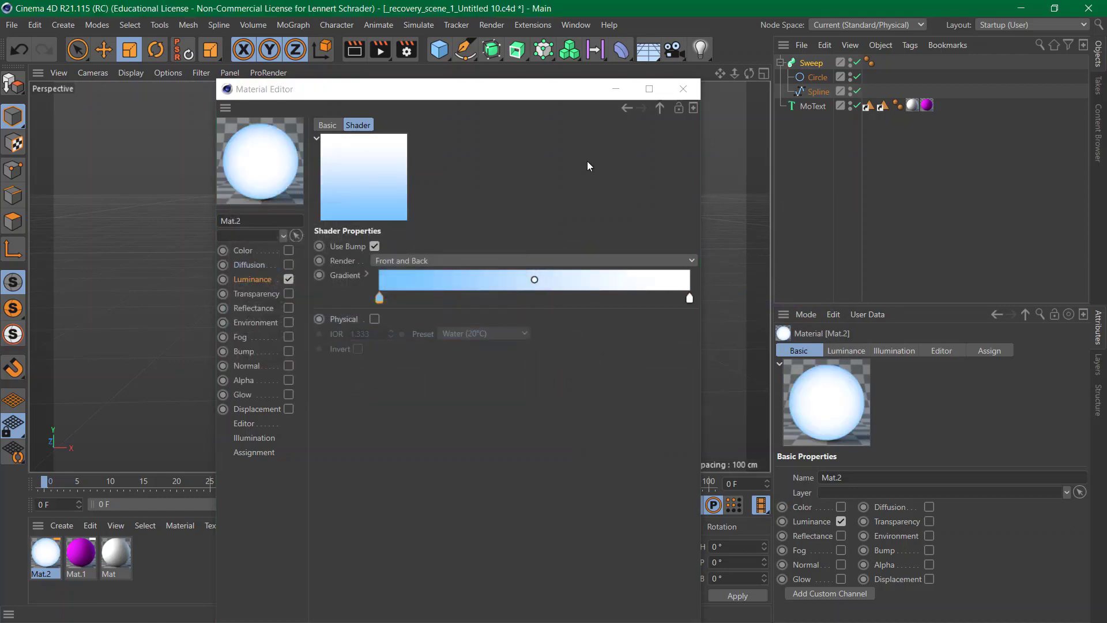
pyautogui.click(683, 89)
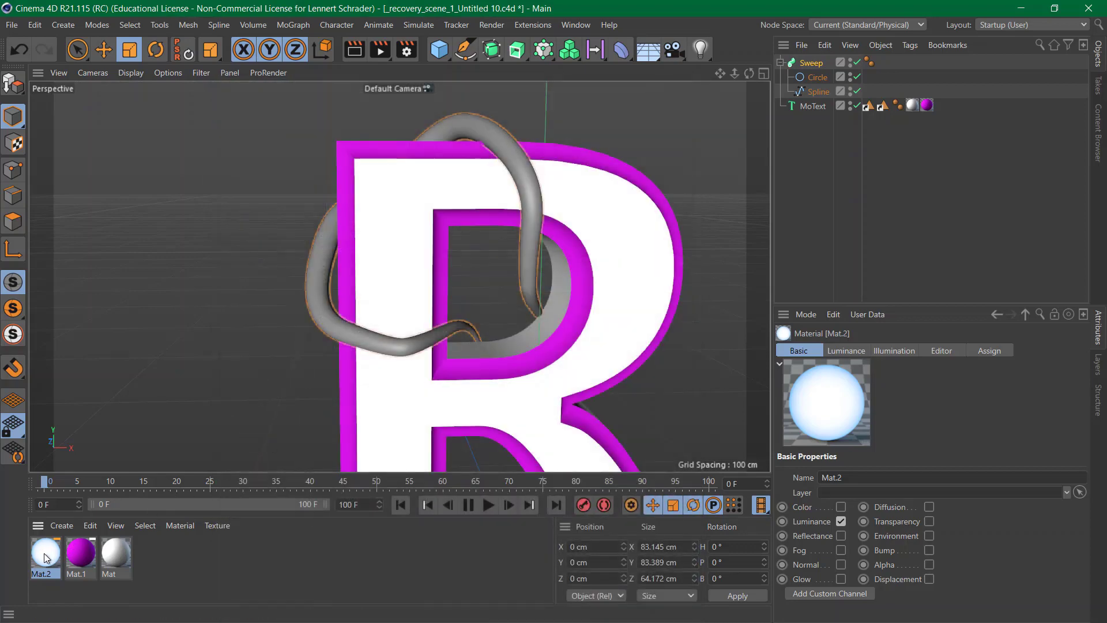
pyautogui.moveTo(45, 557); pyautogui.dragTo(812, 65)
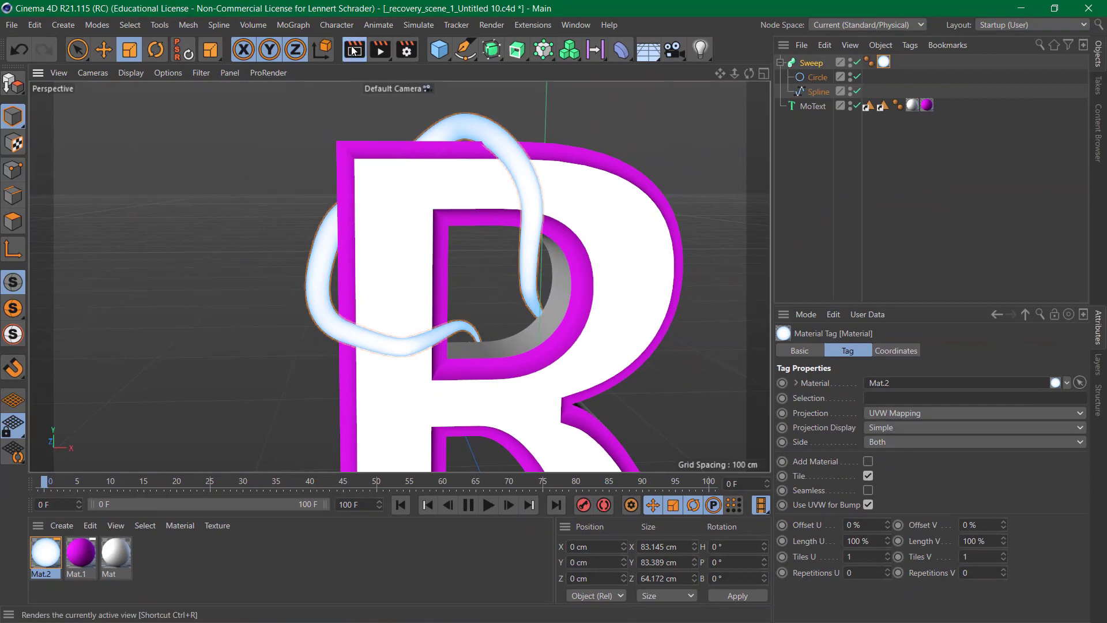
# Render the current view and check the Global Illumination options in the render settings
pyautogui.click(354, 51)
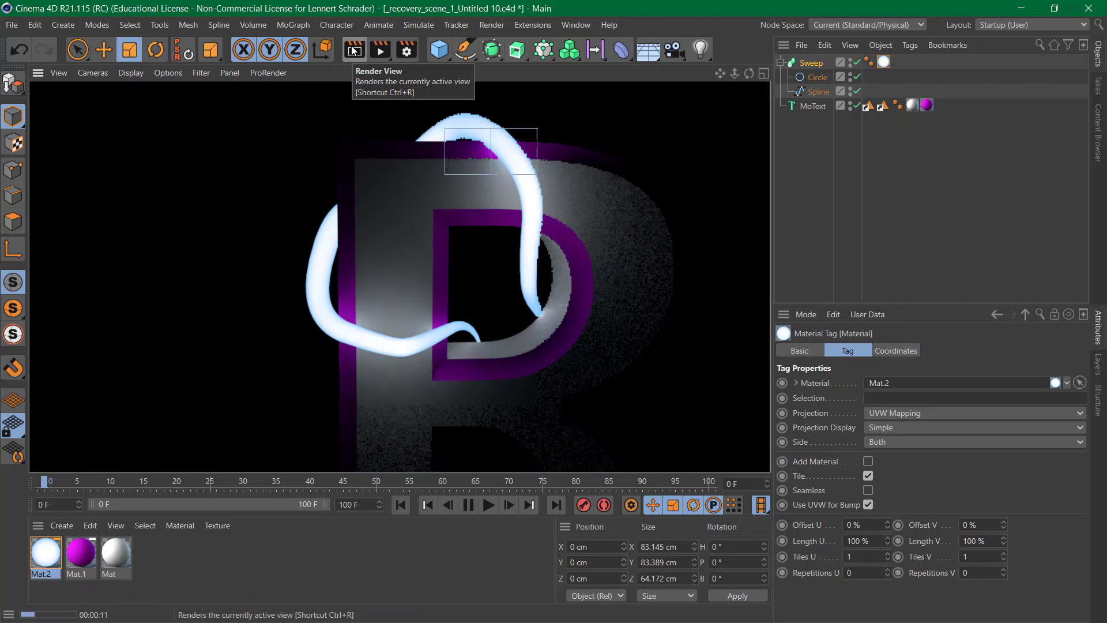
pyautogui.click(406, 50)
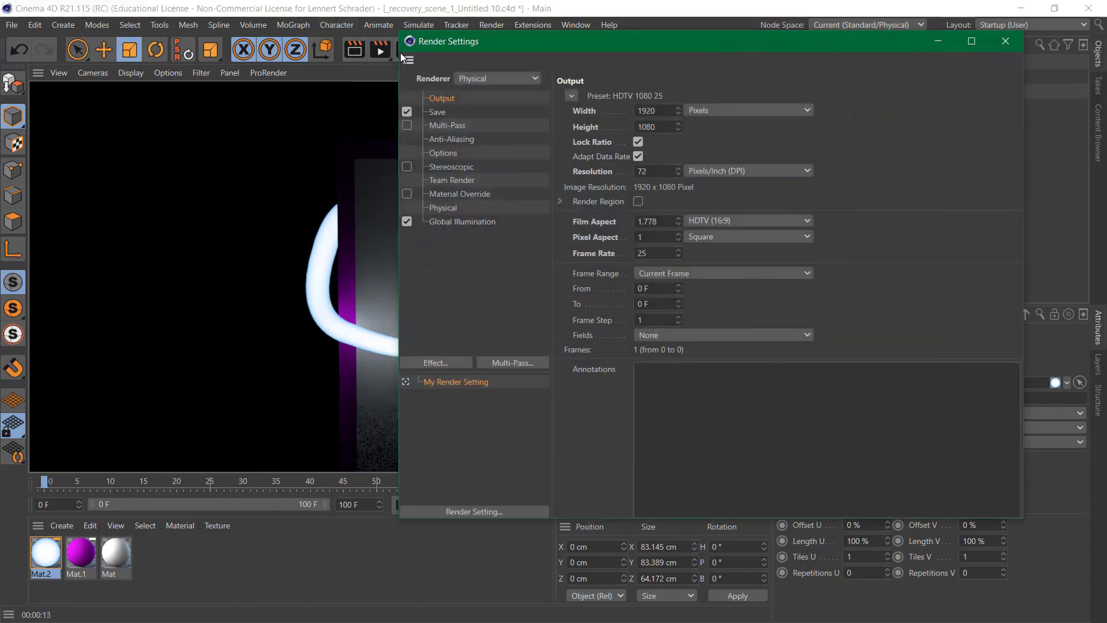
pyautogui.click(459, 222)
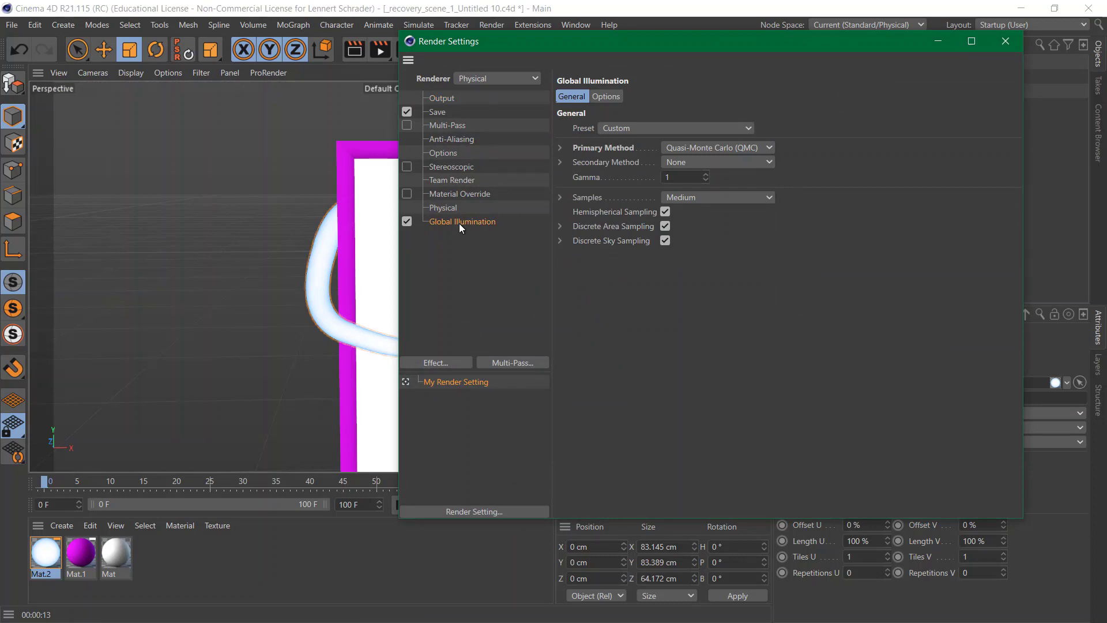
pyautogui.click(1005, 41)
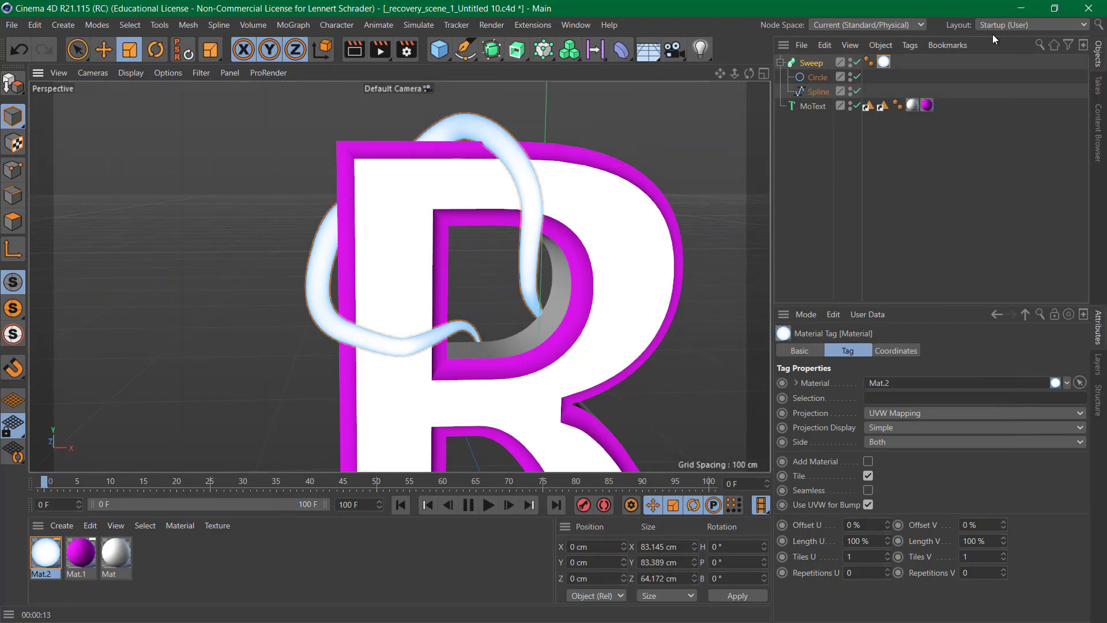
# Close the recovery scene without saving it and add a MoText object to the empty project
pyautogui.hotkey('ctrl', 'F4')
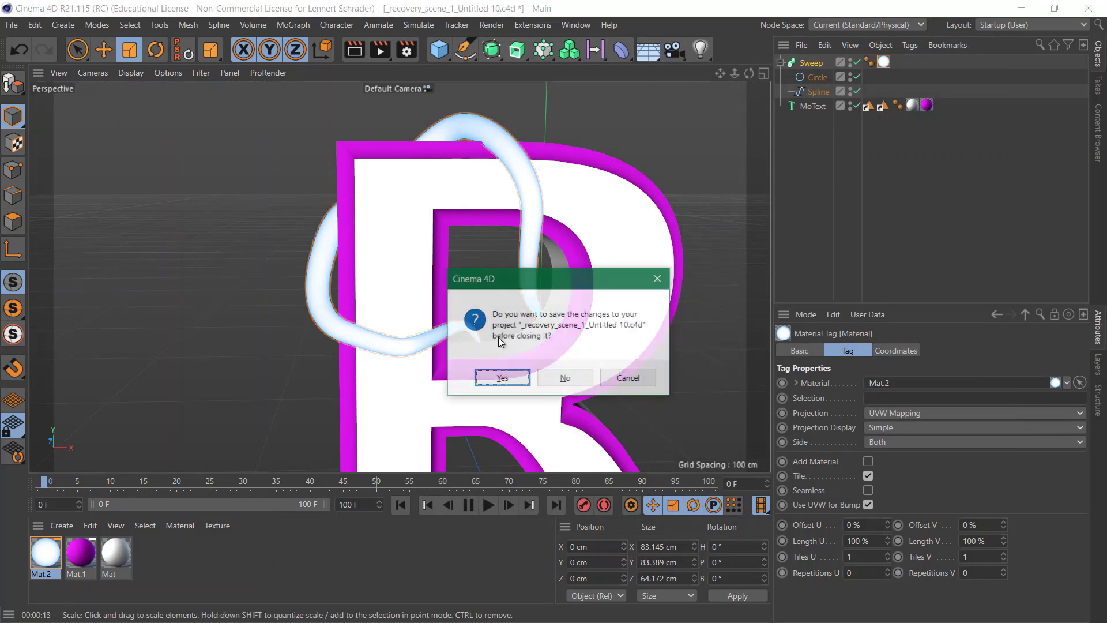
pyautogui.click(565, 379)
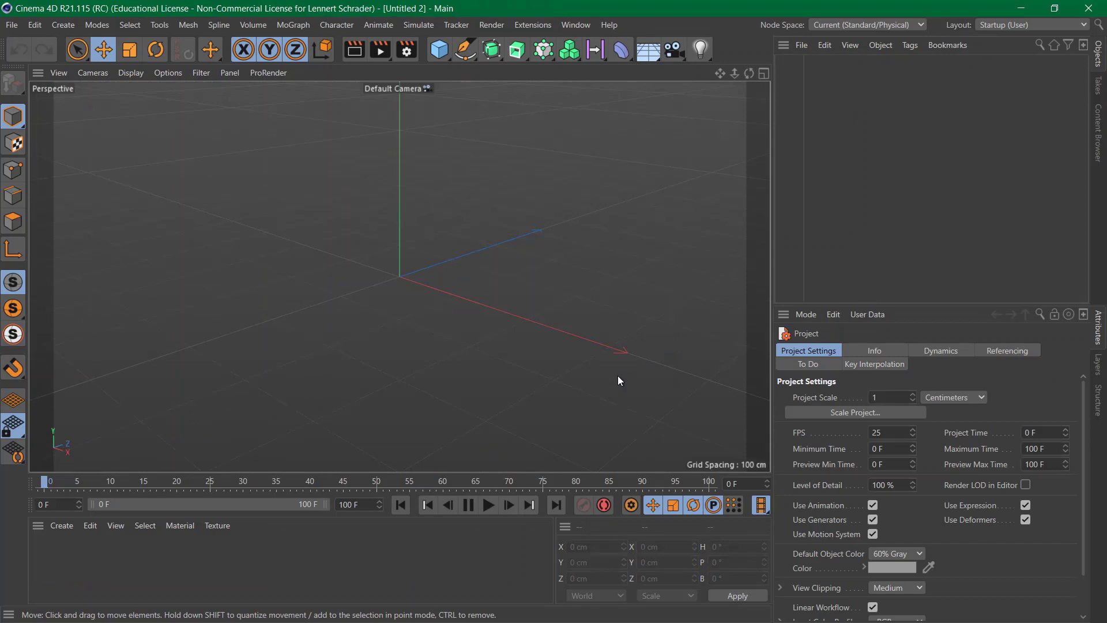
pyautogui.click(284, 28)
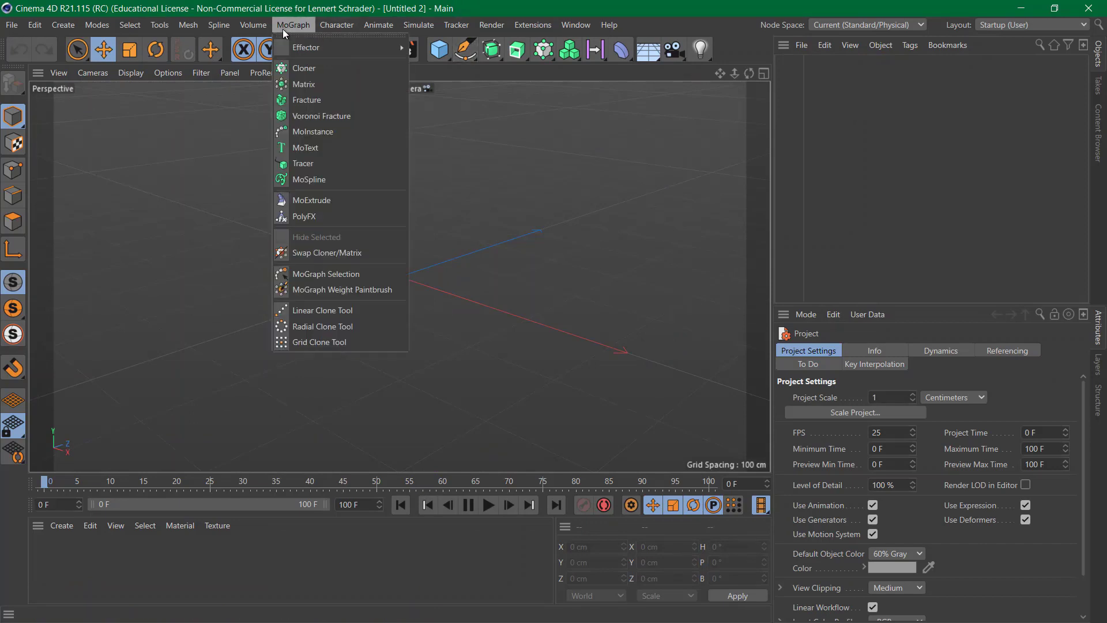
pyautogui.click(283, 29)
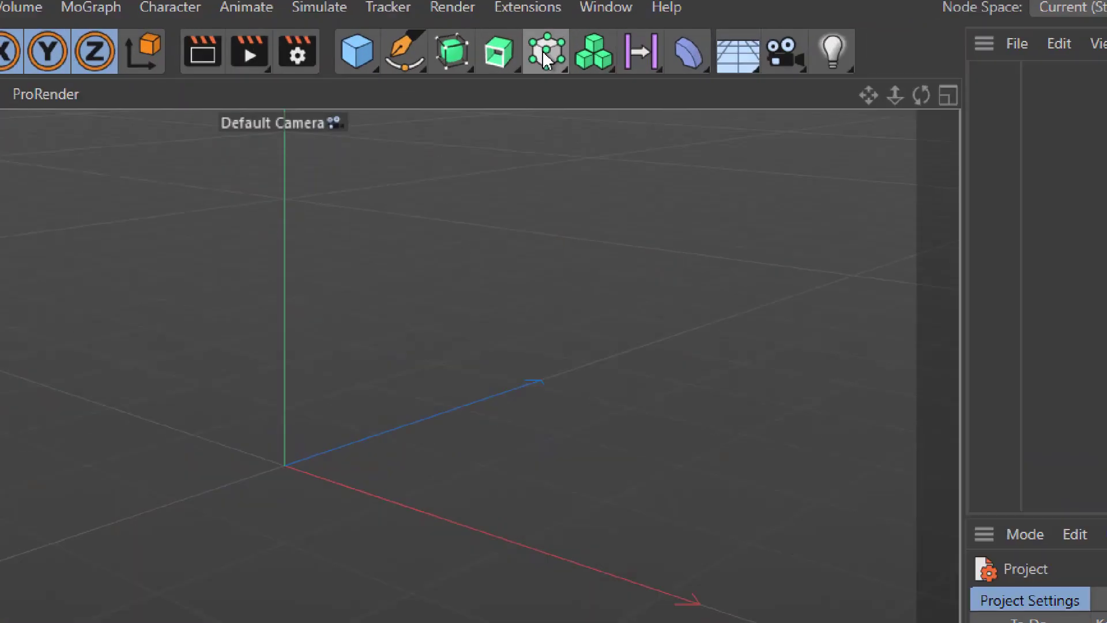
pyautogui.click(546, 55)
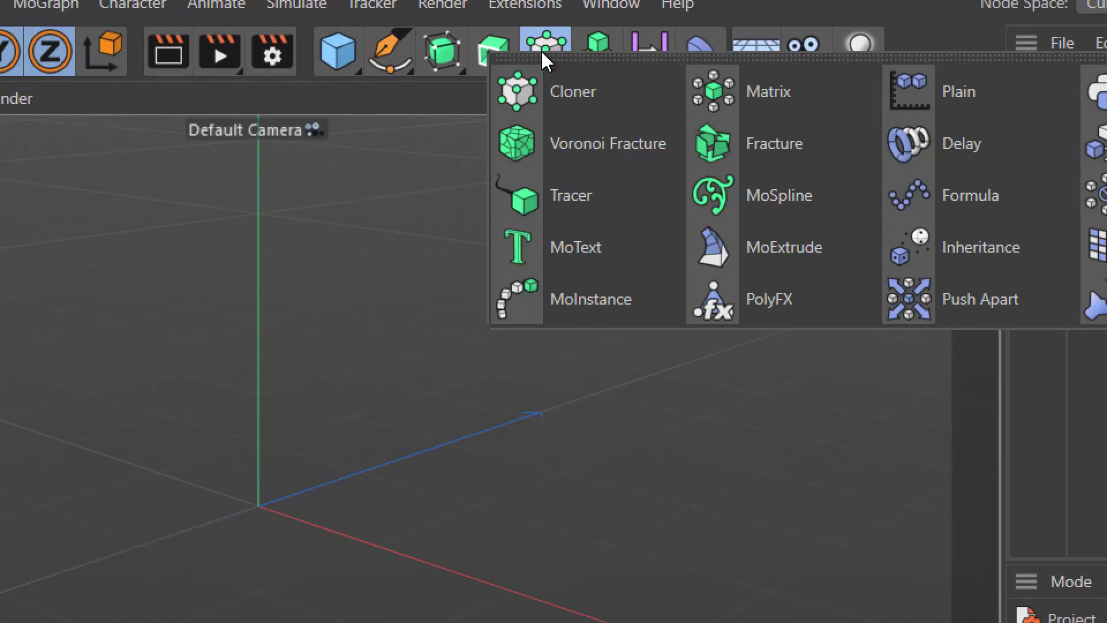
pyautogui.click(589, 248)
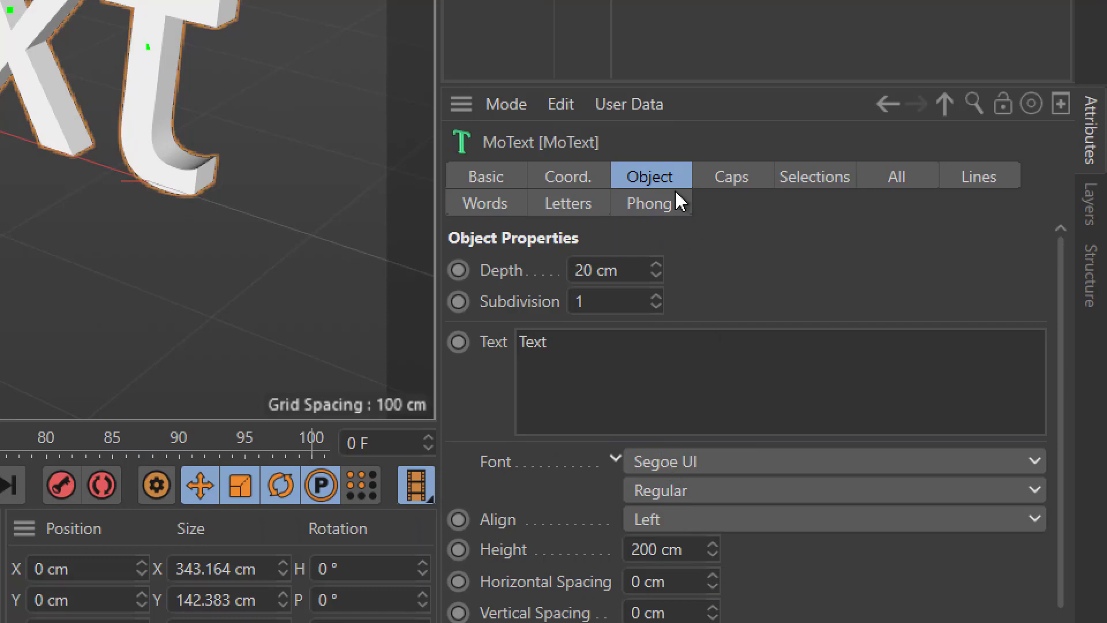
# Set the MoText's text to R with the Bold font style and Middle alignment
pyautogui.click(613, 367)
pyautogui.moveTo(613, 368); pyautogui.dragTo(449, 364)
pyautogui.write('R')
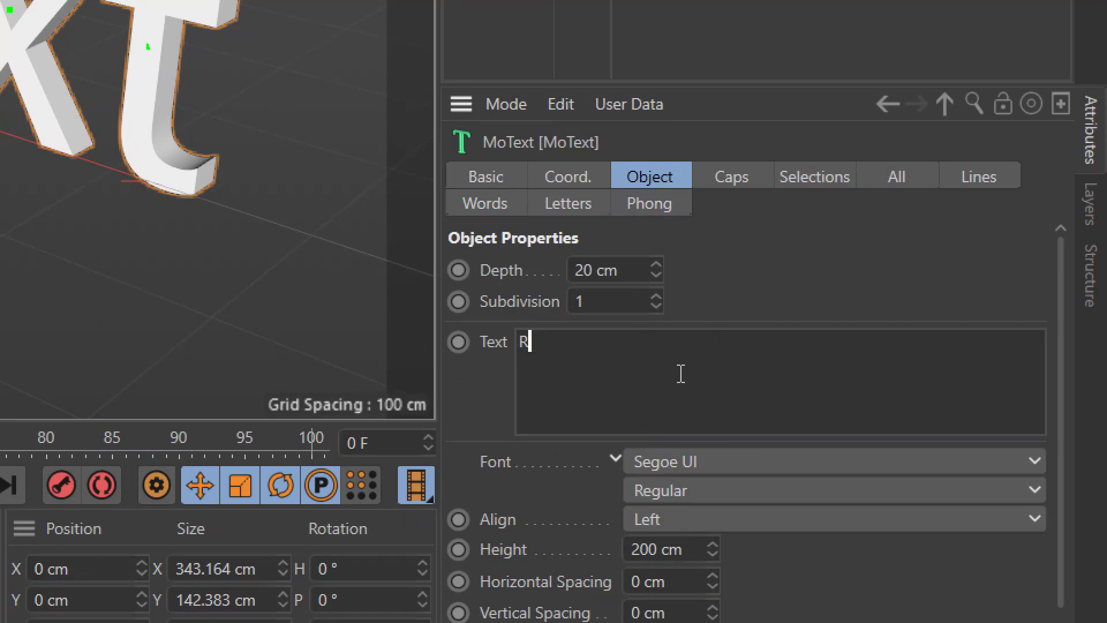
pyautogui.click(536, 506)
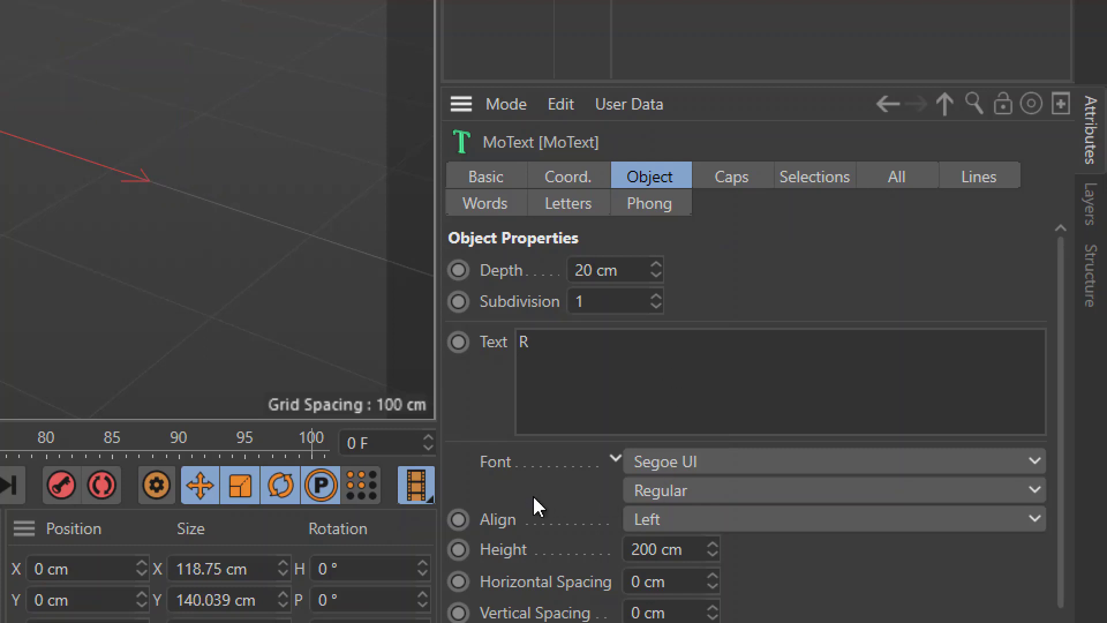
pyautogui.click(653, 493)
pyautogui.click(650, 522)
pyautogui.click(630, 526)
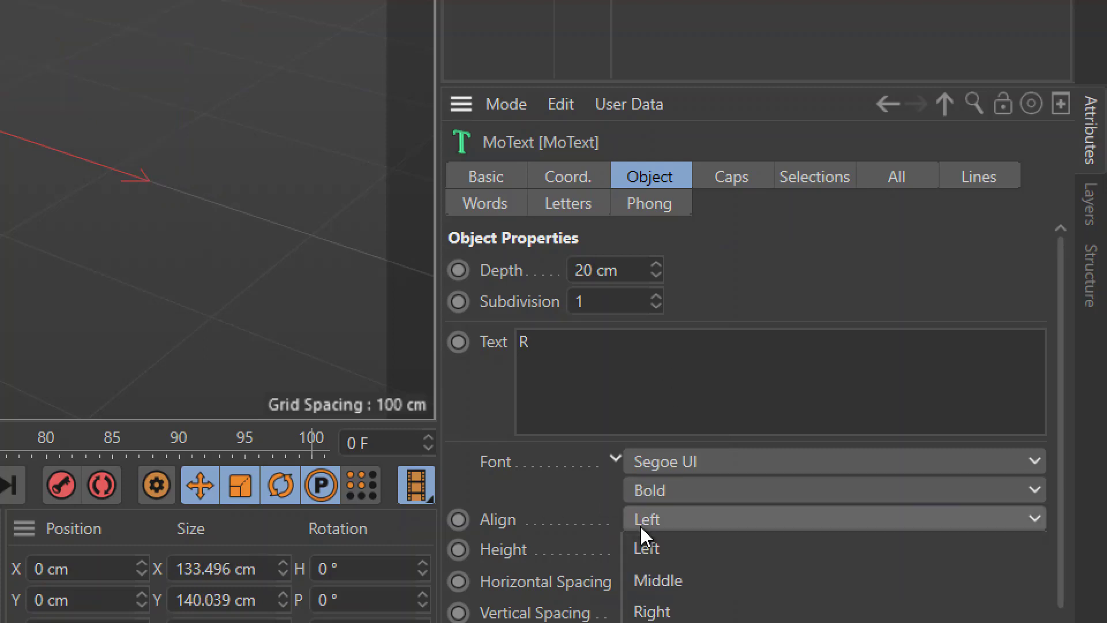
pyautogui.click(659, 582)
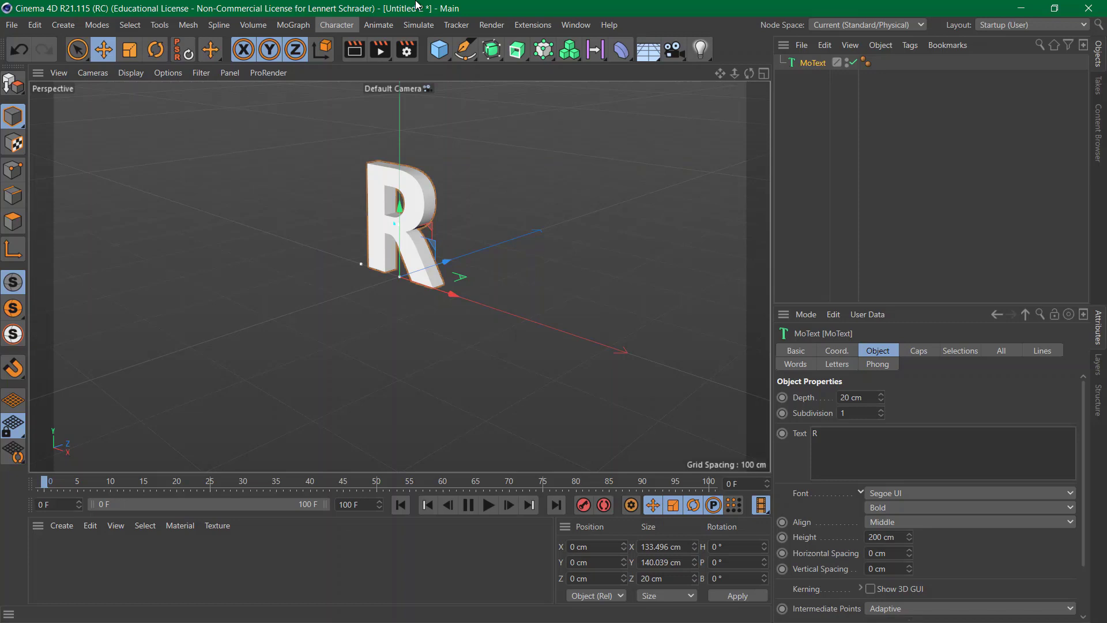
# Give both cap bevels of the MoText R a size of 5 cm
pyautogui.scroll(6, 354, 236)
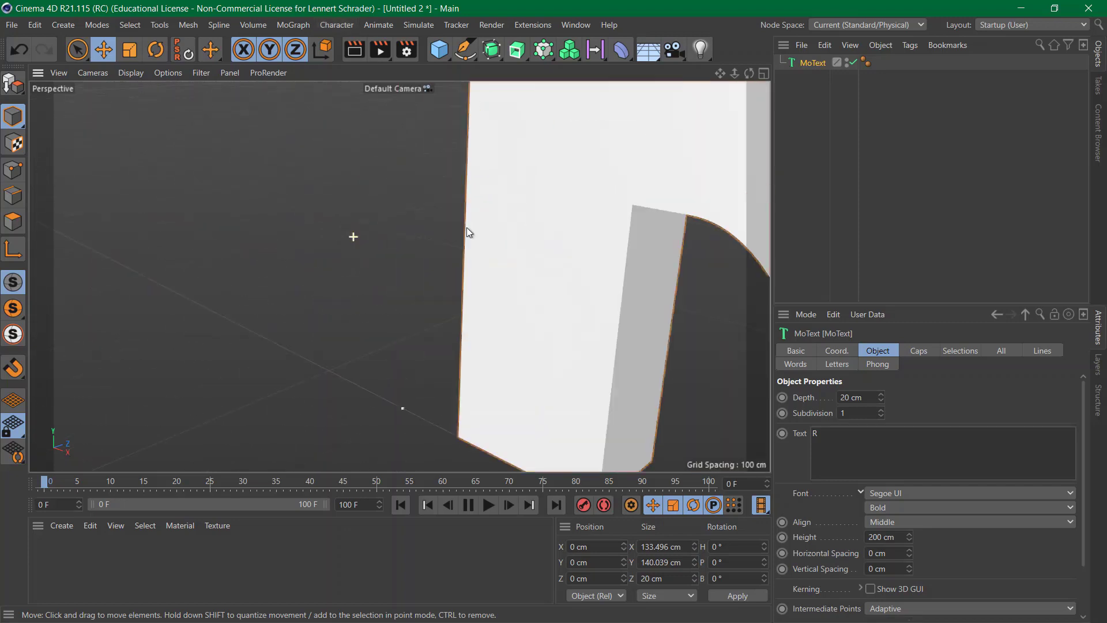
pyautogui.keyDown('alt'); pyautogui.moveTo(466, 228); pyautogui.dragTo(472, 227, button='right'); pyautogui.keyUp('alt')
pyautogui.keyDown('alt'); pyautogui.moveTo(542, 216); pyautogui.dragTo(282, 338, button='middle'); pyautogui.keyUp('alt')
pyautogui.scroll(-4, 418, 280)
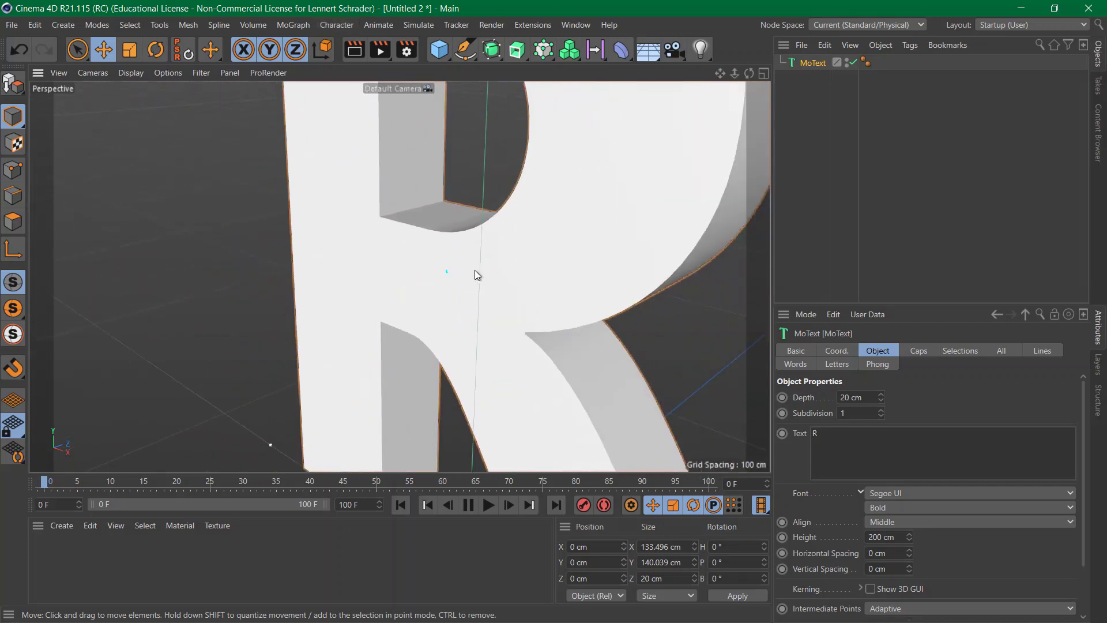
pyautogui.keyDown('alt'); pyautogui.moveTo(501, 287); pyautogui.dragTo(424, 371, button='middle'); pyautogui.keyUp('alt')
pyautogui.keyDown('alt'); pyautogui.moveTo(483, 362); pyautogui.dragTo(522, 317); pyautogui.keyUp('alt')
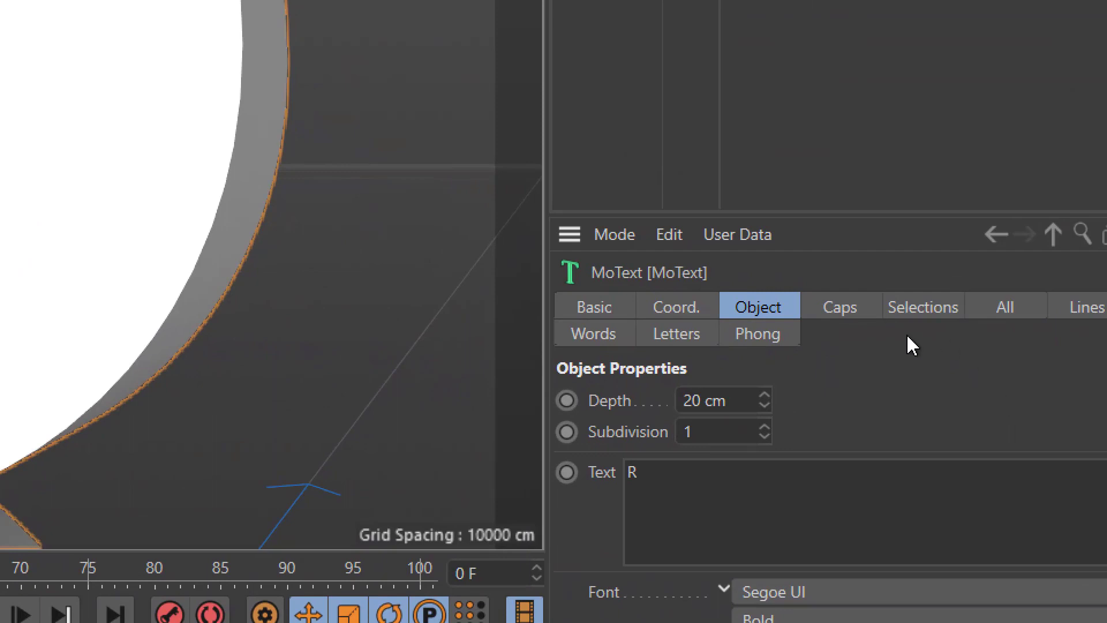
pyautogui.click(913, 350)
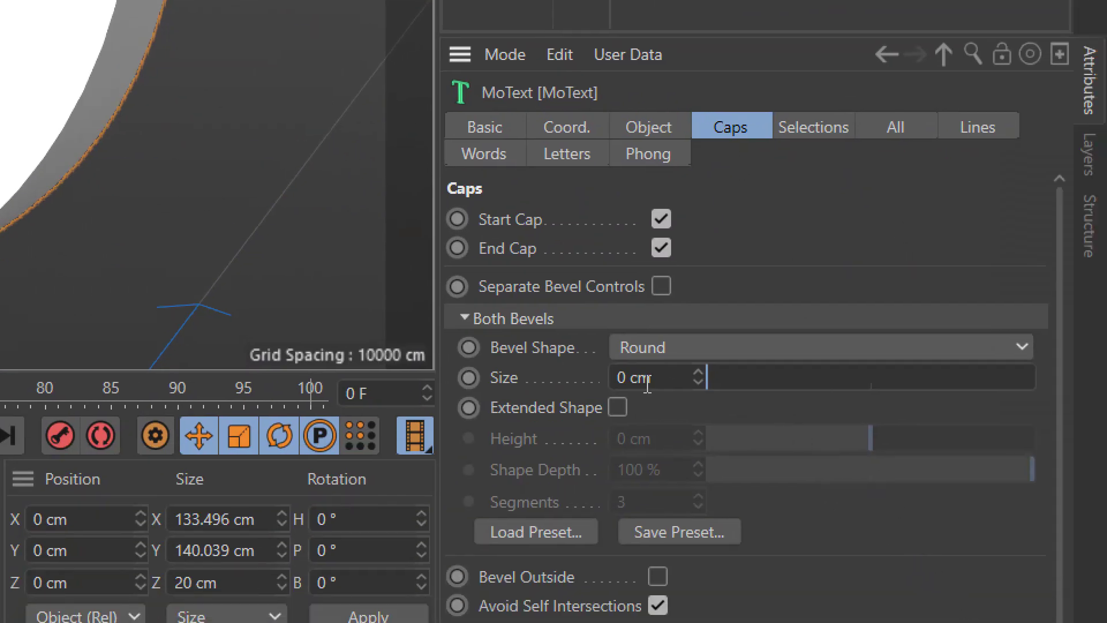
pyautogui.click(662, 379)
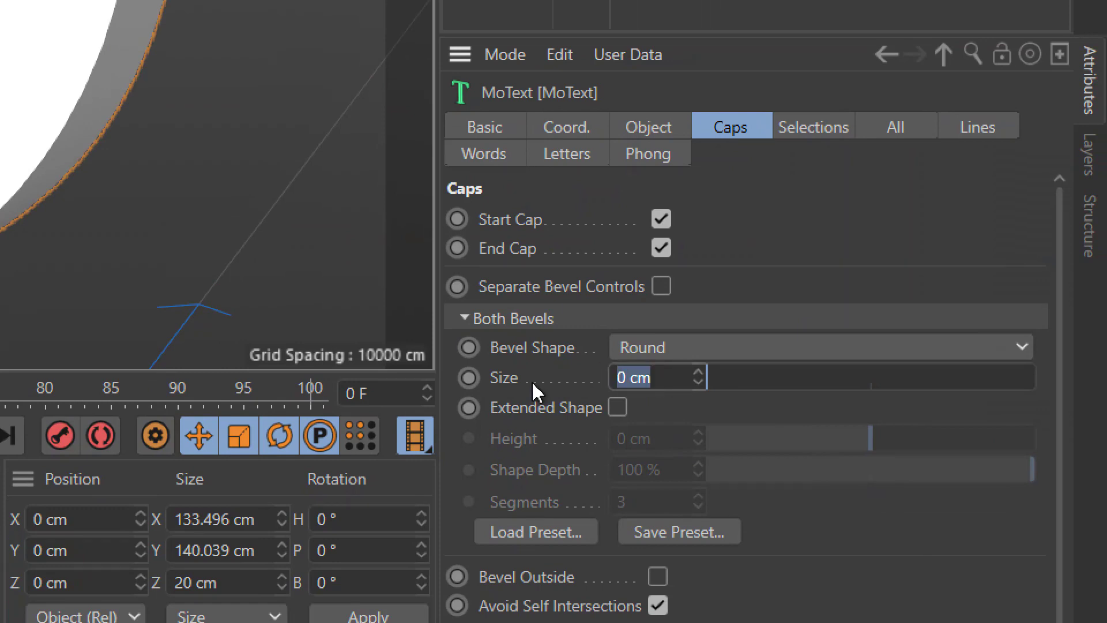
pyautogui.write('5')
pyautogui.press('Return')
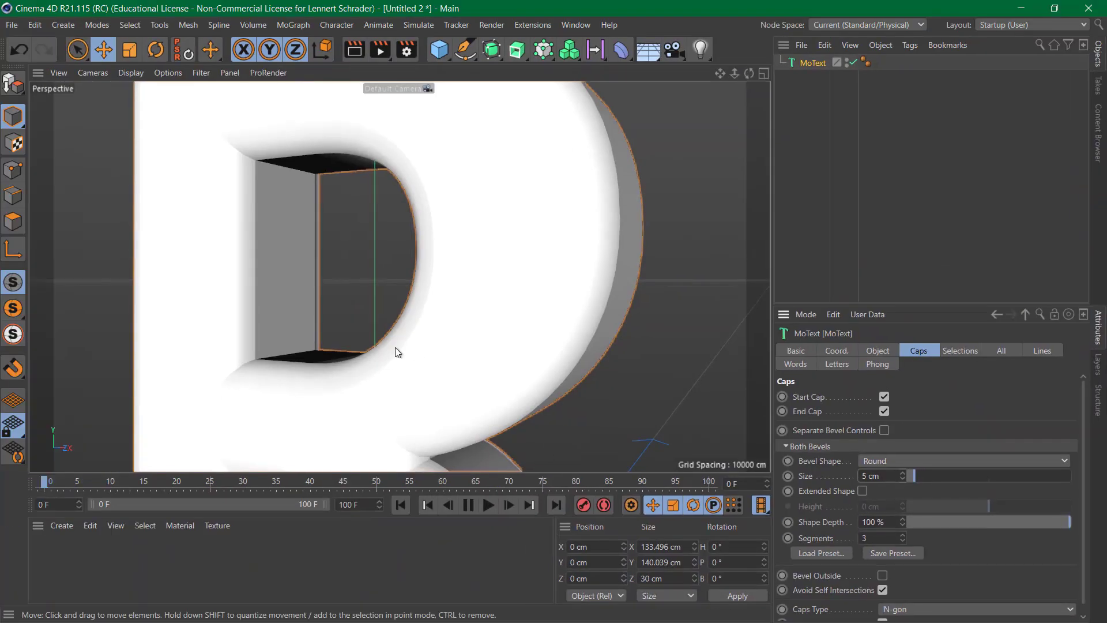
# Change the bevel shape to Curve, add a midpoint to the curve and move it to about 0.73 across and 0.3 high
pyautogui.keyDown('alt'); pyautogui.moveTo(396, 347); pyautogui.dragTo(463, 305); pyautogui.keyUp('alt')
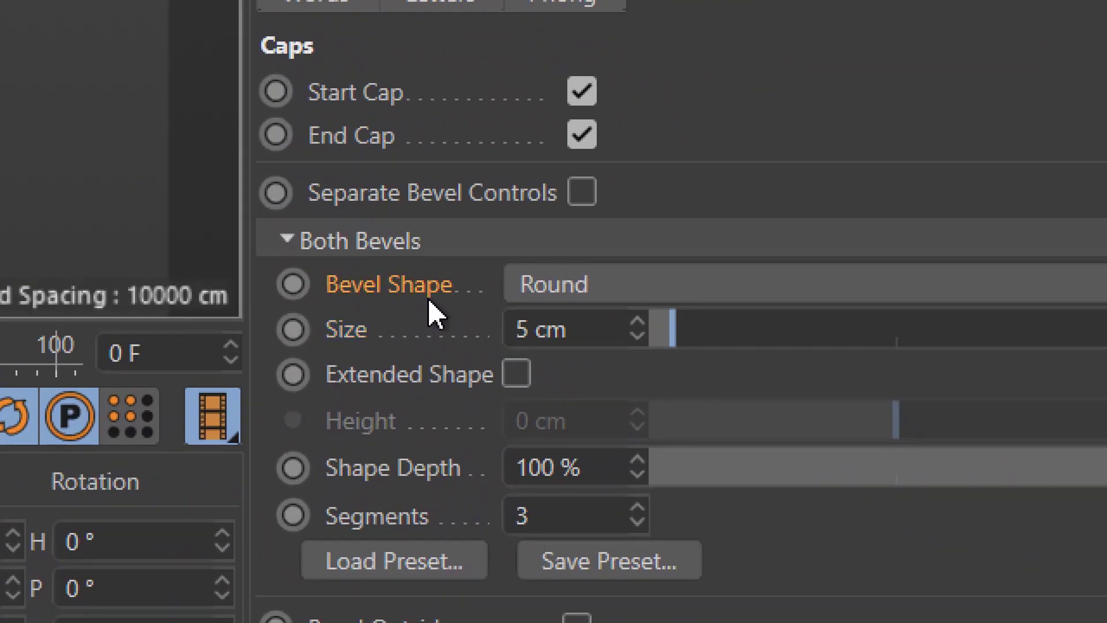
pyautogui.click(649, 301)
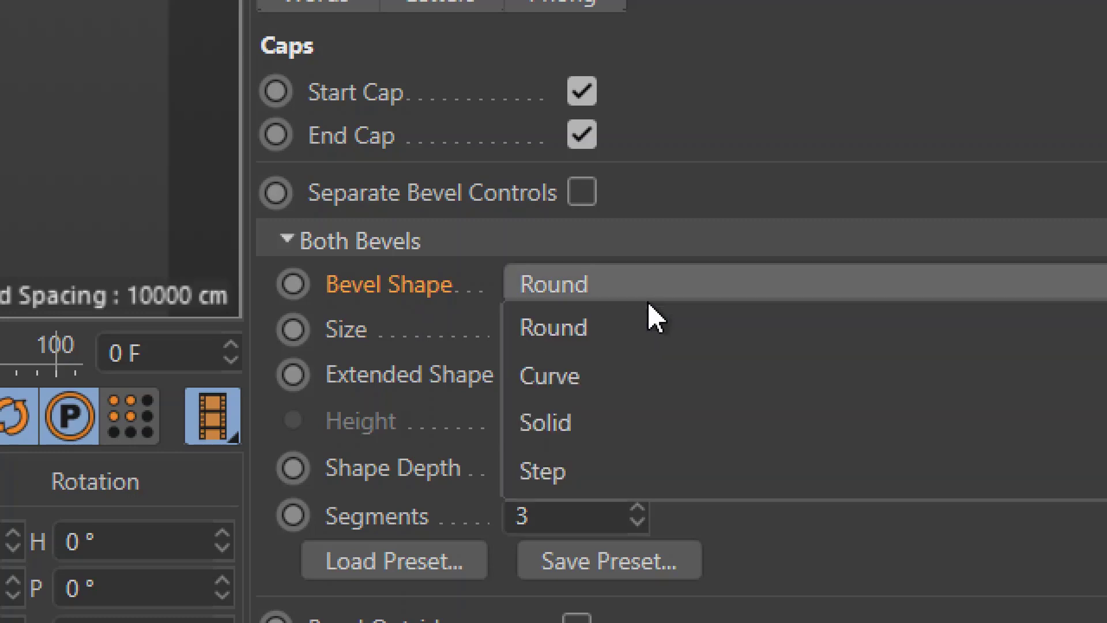
pyautogui.click(634, 381)
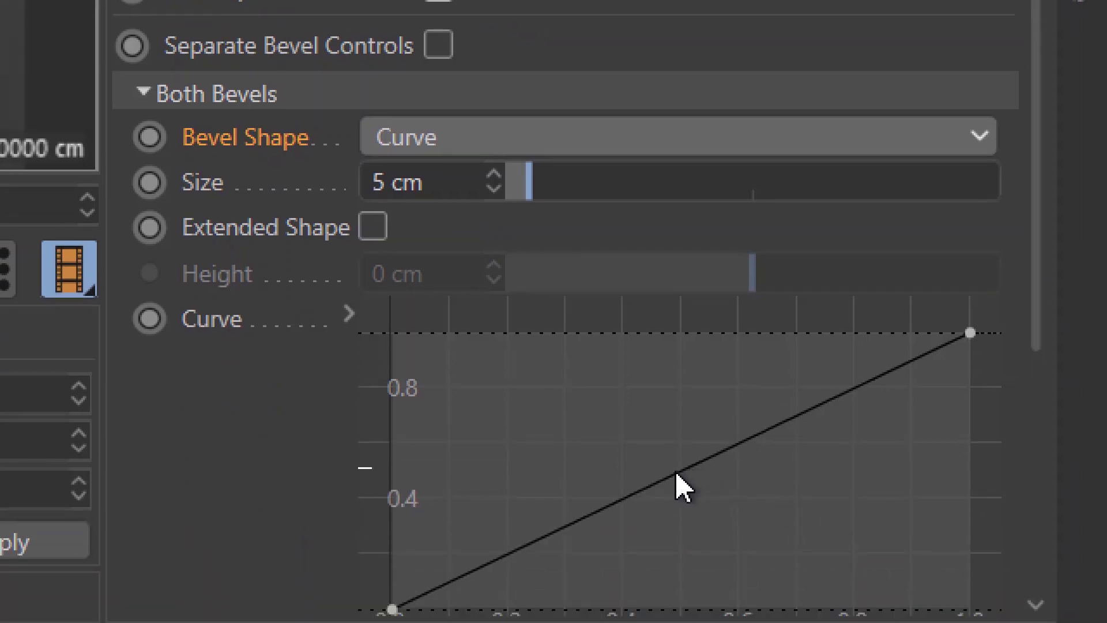
pyautogui.keyDown('ctrl'); pyautogui.click(676, 470); pyautogui.keyUp('ctrl')
pyautogui.rightClick(677, 484)
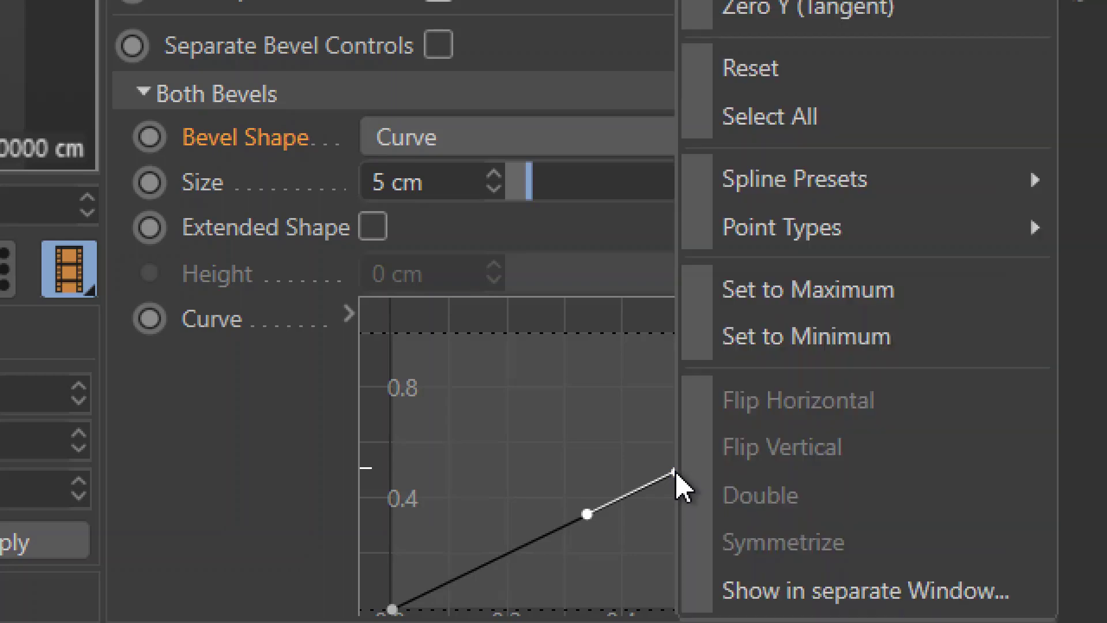
pyautogui.press('Escape')
pyautogui.moveTo(677, 482); pyautogui.dragTo(818, 536)
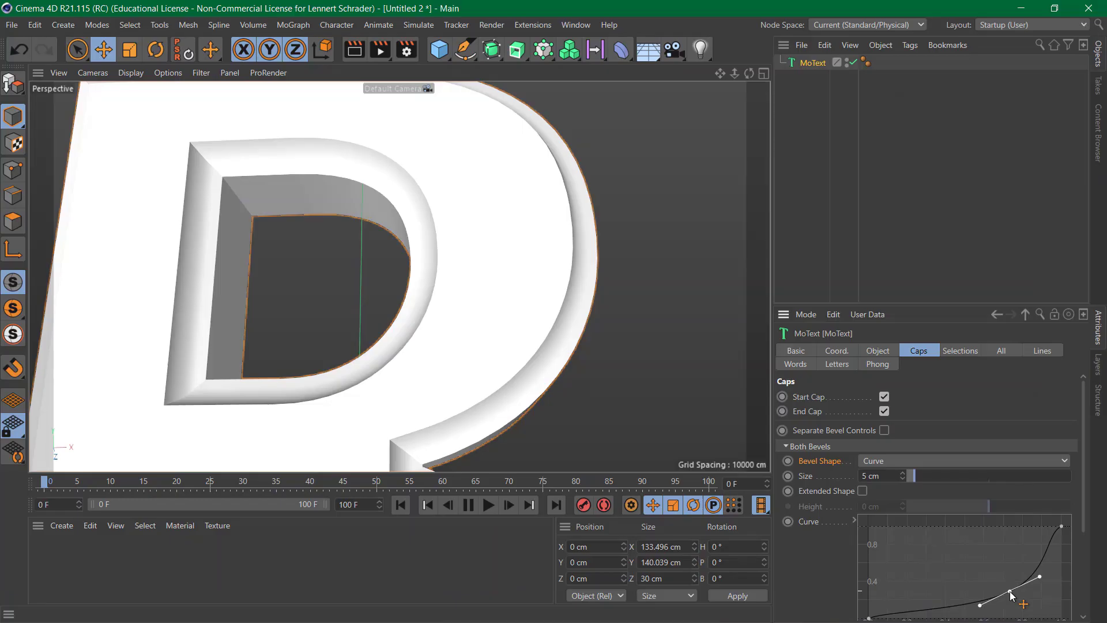
# Pull the tangent of the bevel curve's end point downward so that the curve rises steeply at its end
pyautogui.keyDown('alt'); pyautogui.moveTo(573, 305); pyautogui.dragTo(589, 176); pyautogui.keyUp('alt')
pyautogui.scroll(3, 579, 282)
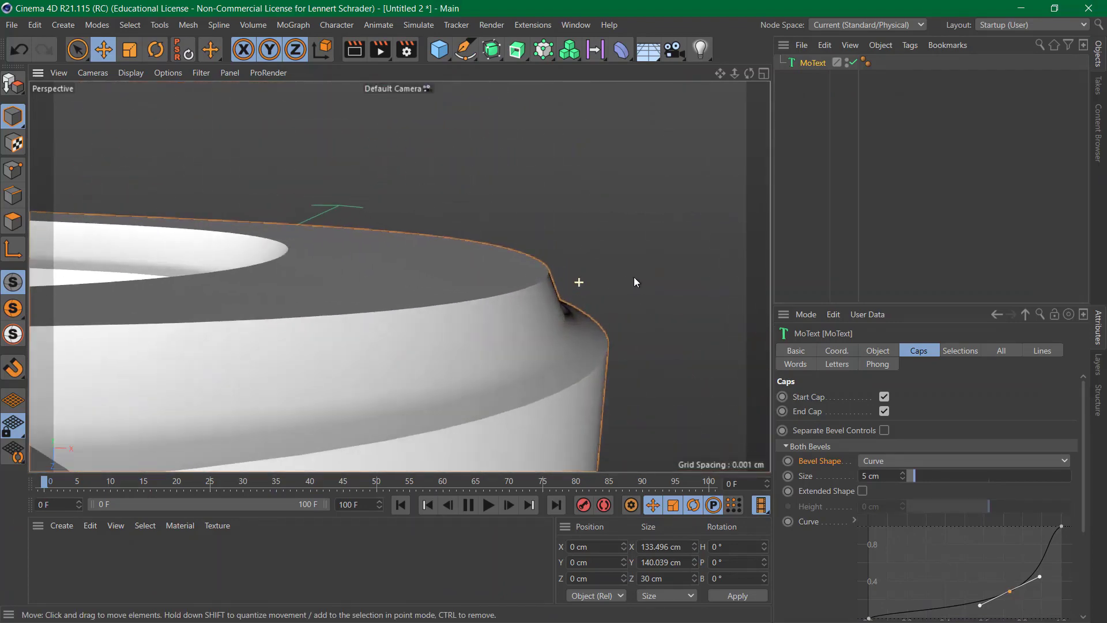
pyautogui.click(1061, 526)
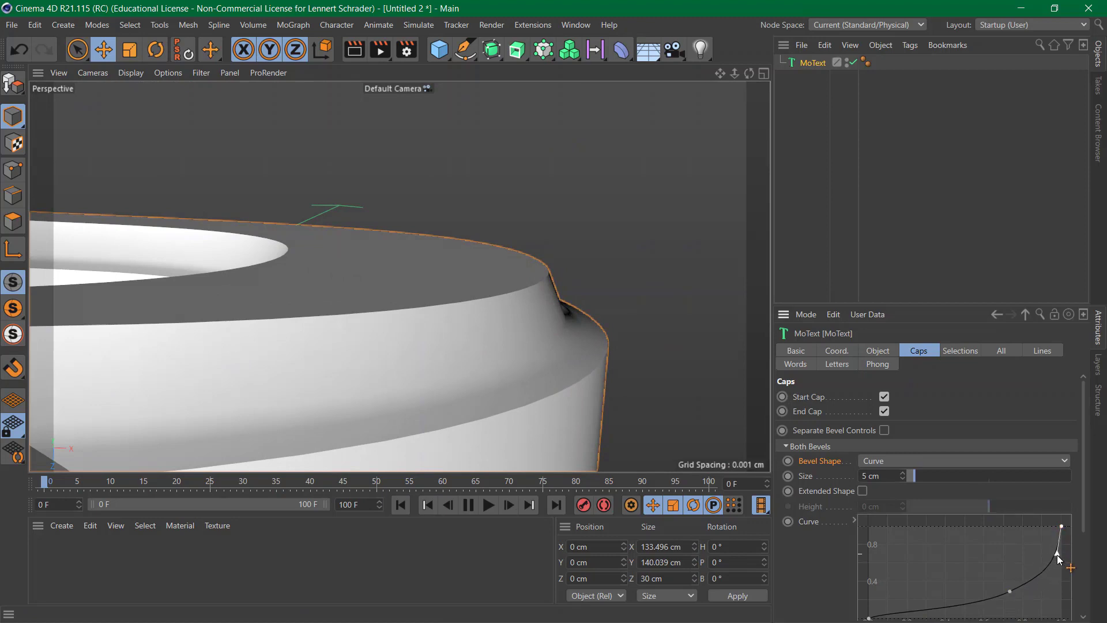
pyautogui.keyDown('alt'); pyautogui.moveTo(953, 602); pyautogui.dragTo(977, 608, button='middle'); pyautogui.keyUp('alt')
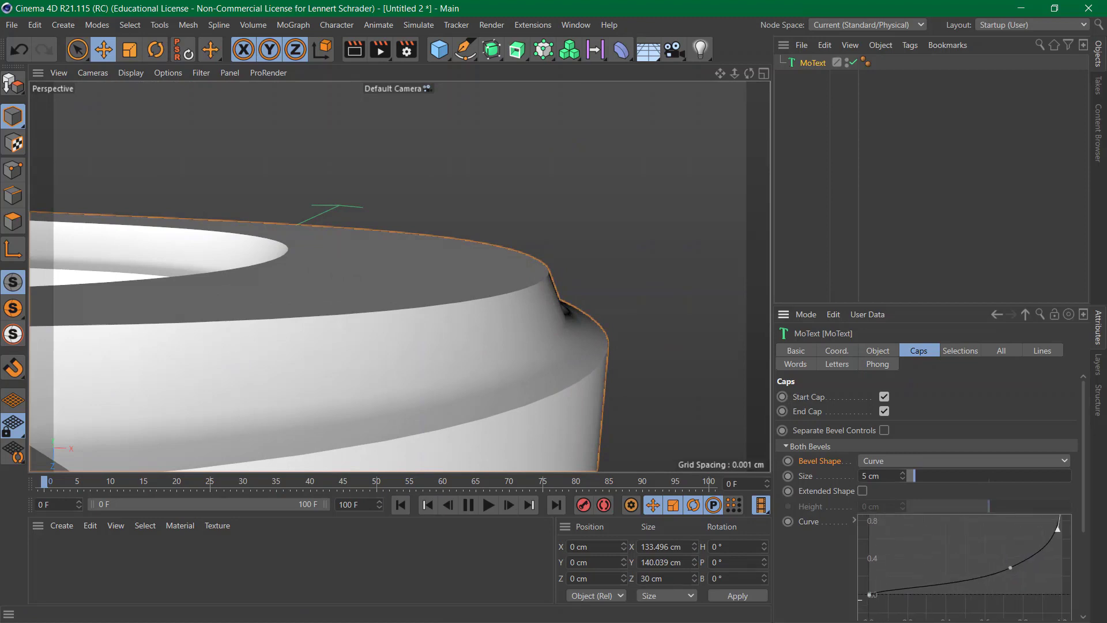
# Raise the bevel's segment count to 17
pyautogui.scroll(-1, 855, 548)
pyautogui.scroll(-3, 854, 549)
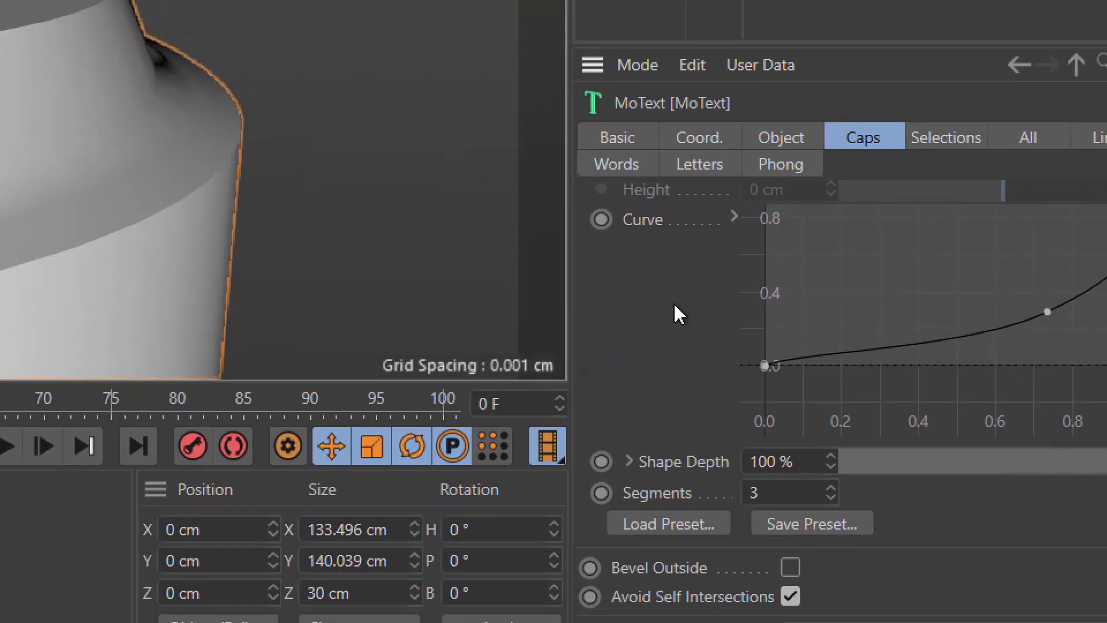
pyautogui.click(679, 494)
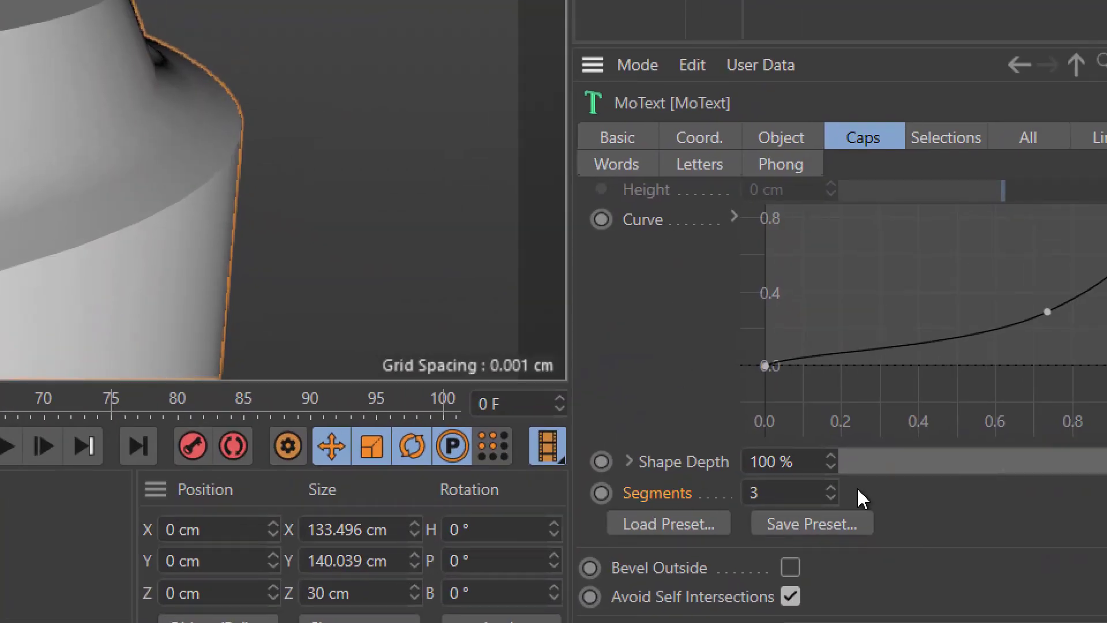
pyautogui.click(829, 488)
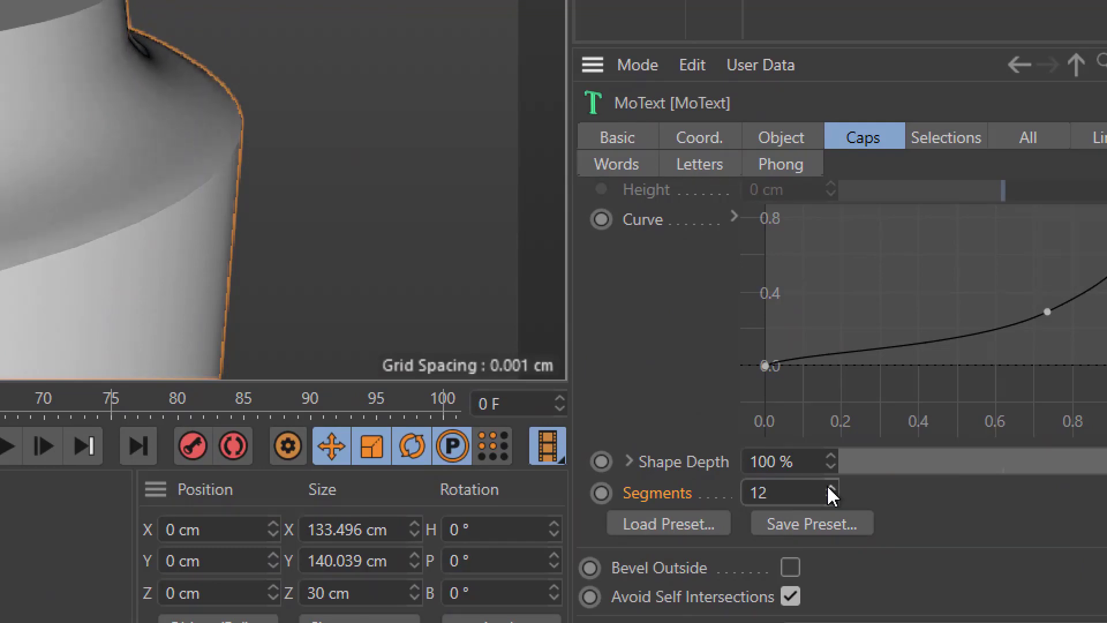
pyautogui.click(829, 488)
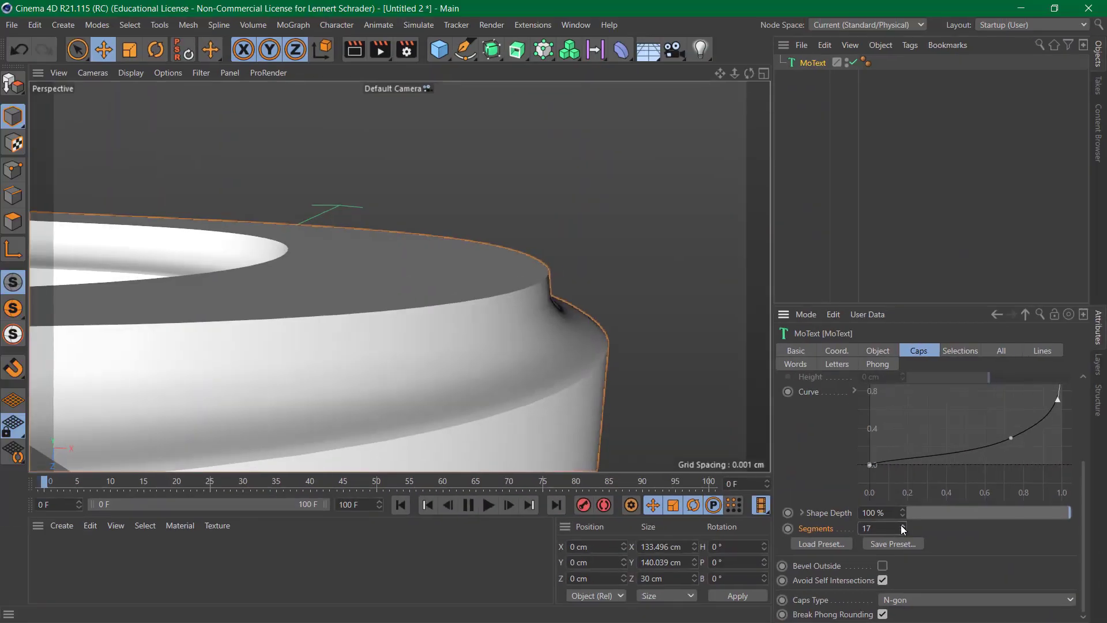
# Reshape the bevel curve by pulling the start point's tangent straight up and flattening and lengthening the middle point's tangent
pyautogui.click(1011, 440)
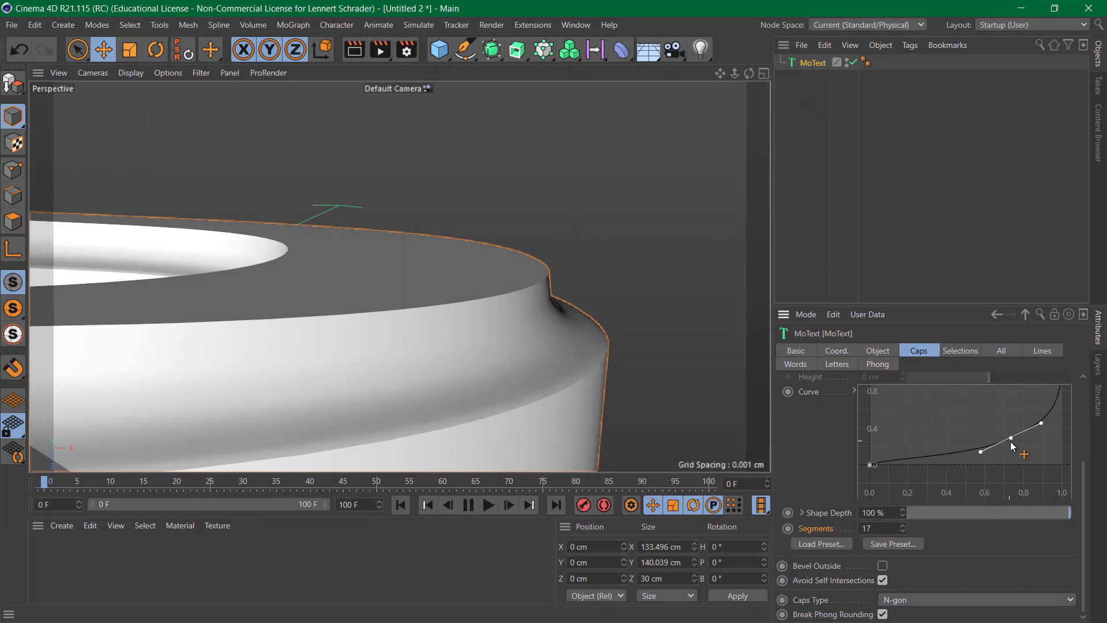
pyautogui.click(870, 464)
pyautogui.moveTo(937, 468); pyautogui.dragTo(832, 399)
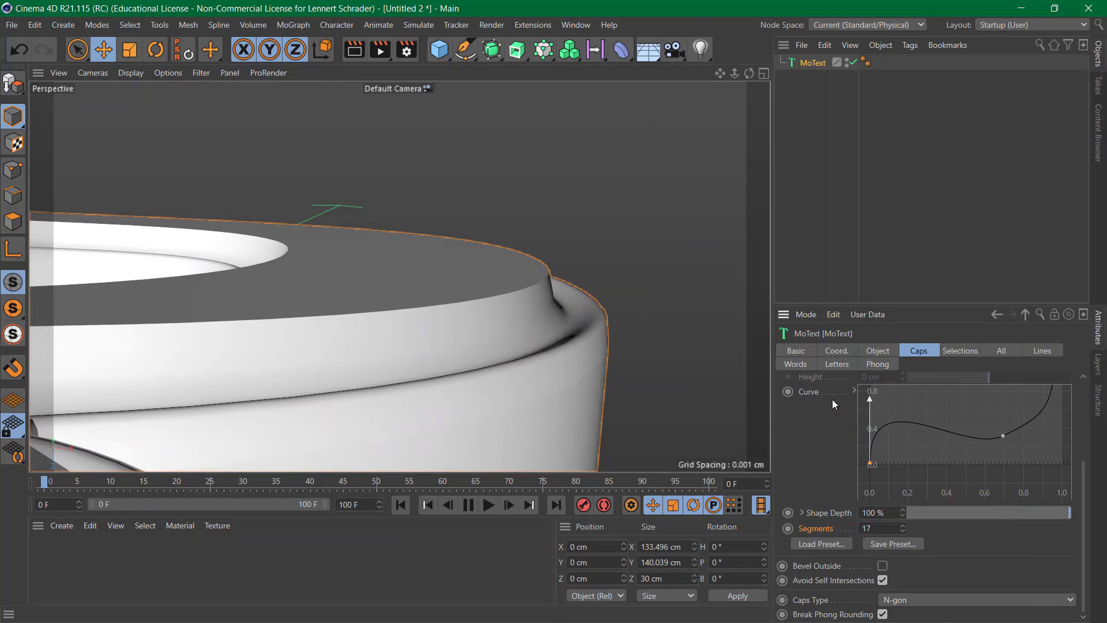
pyautogui.click(1000, 440)
pyautogui.moveTo(1033, 422)
pyautogui.mouseDown()
pyautogui.moveTo(1036, 438)
pyautogui.moveTo(1050, 436)
pyautogui.mouseUp()
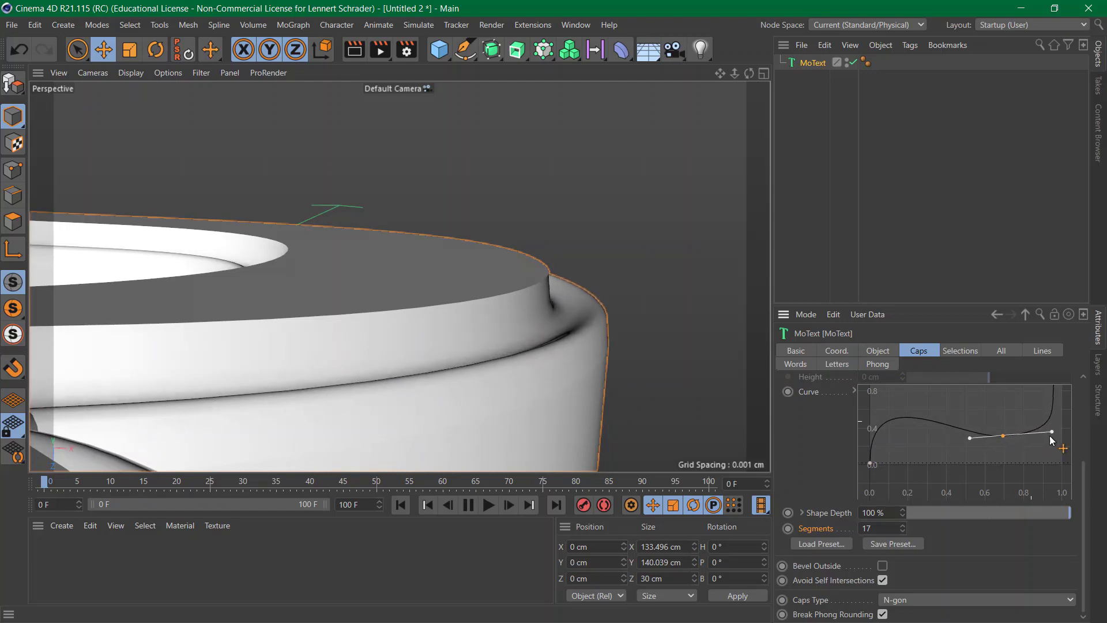
# Deselect the MoText and examine the curved bevel along the edges of the R
pyautogui.click(923, 257)
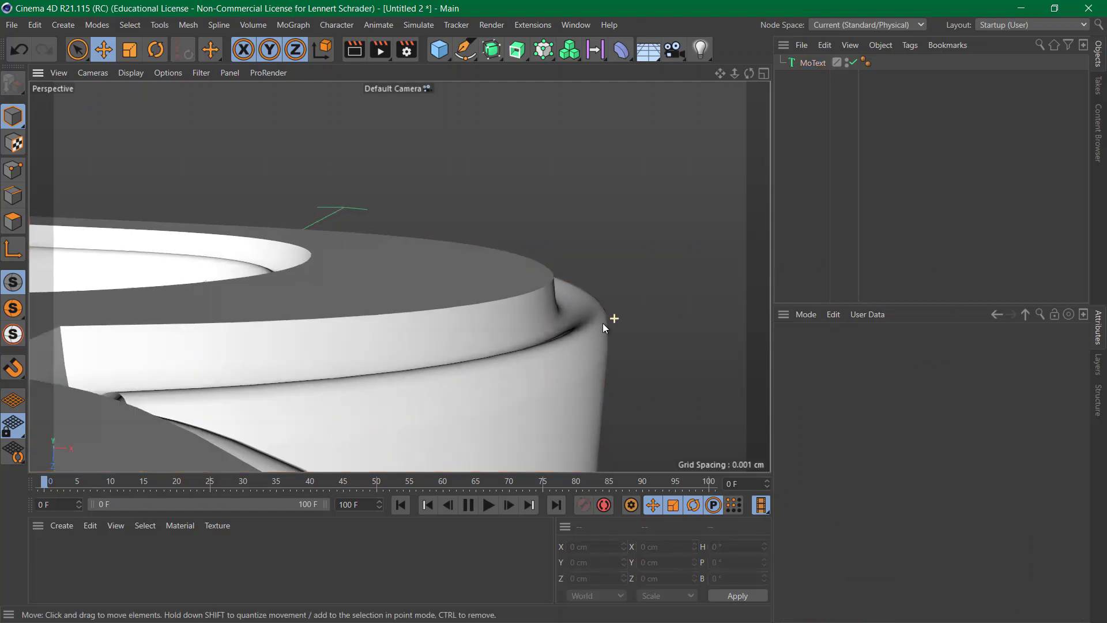
pyautogui.keyDown('alt'); pyautogui.moveTo(603, 323); pyautogui.dragTo(474, 358, button='right'); pyautogui.keyUp('alt')
pyautogui.keyDown('alt'); pyautogui.moveTo(474, 359); pyautogui.dragTo(464, 459); pyautogui.keyUp('alt')
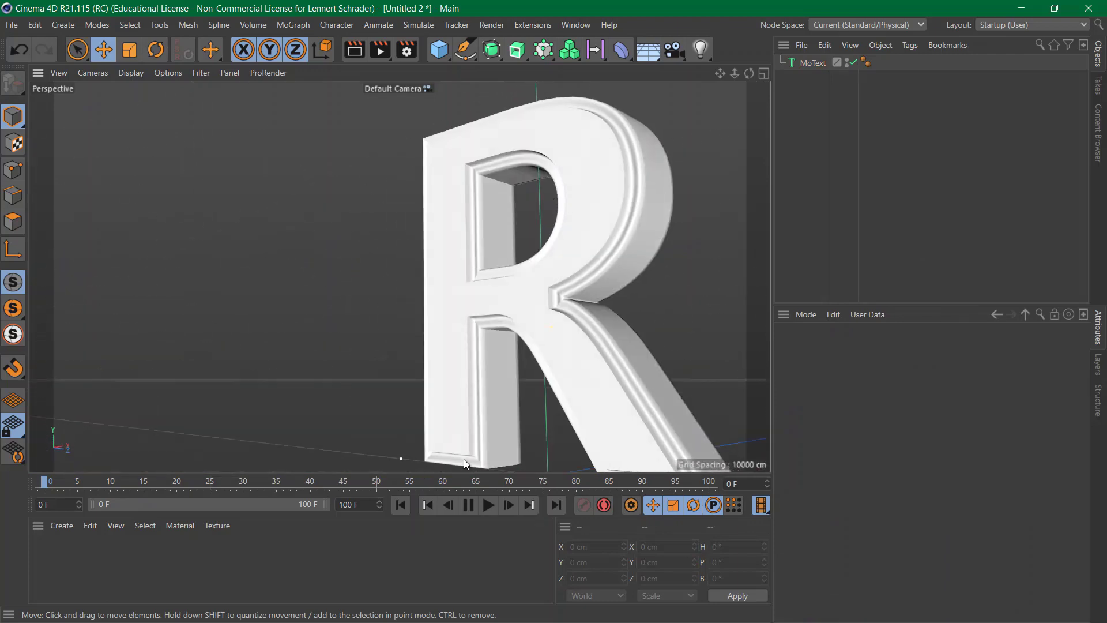
pyautogui.keyDown('alt'); pyautogui.moveTo(564, 279); pyautogui.dragTo(648, 289, button='right'); pyautogui.keyUp('alt')
pyautogui.keyDown('alt'); pyautogui.moveTo(578, 288); pyautogui.dragTo(635, 296); pyautogui.keyUp('alt')
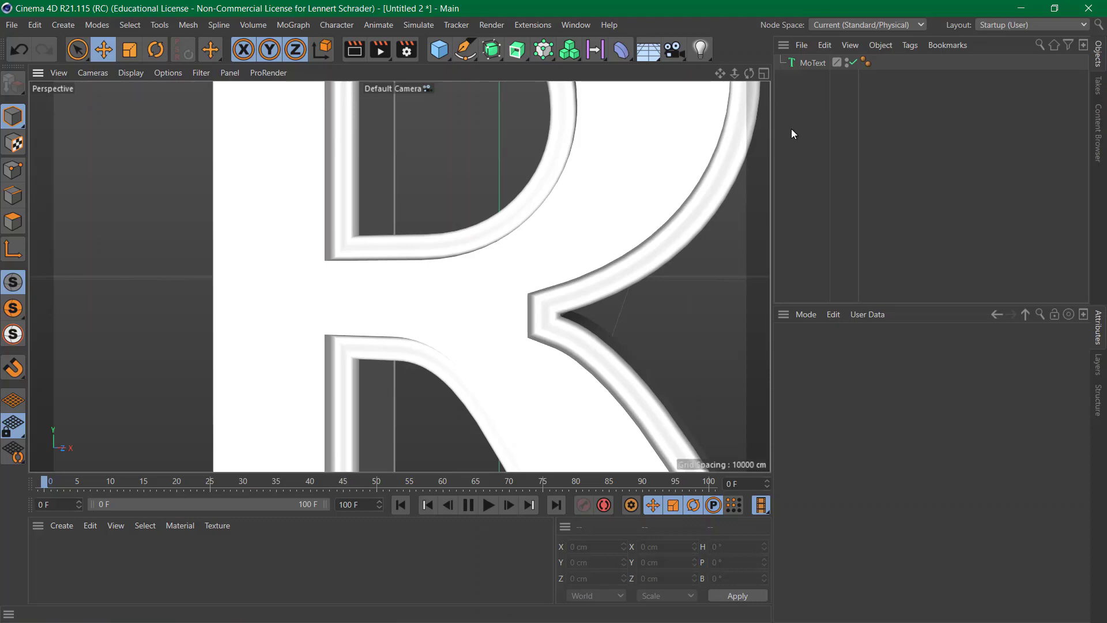
# Maximize the Front view on the R and set up the Spline Pen with the B-Spline type
pyautogui.click(761, 75)
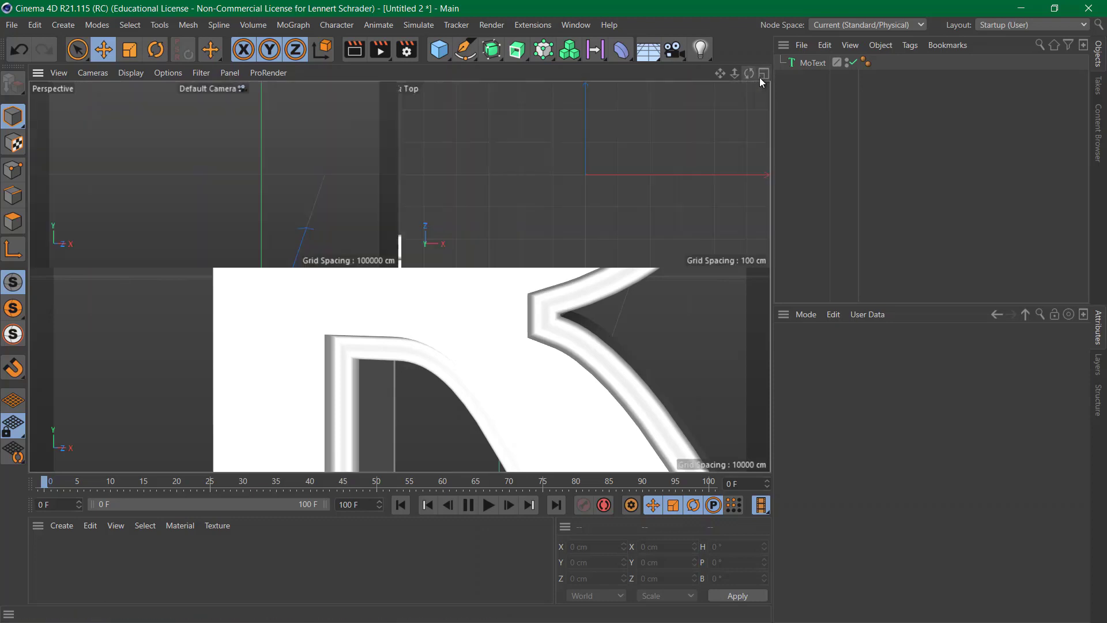
pyautogui.click(763, 278)
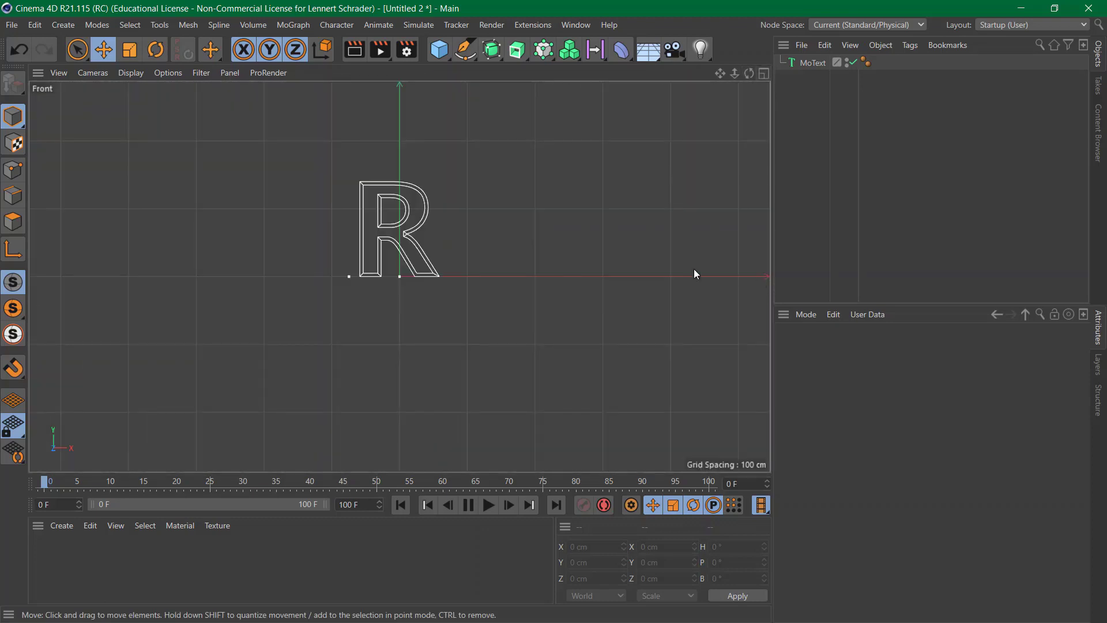
pyautogui.scroll(8, 383, 201)
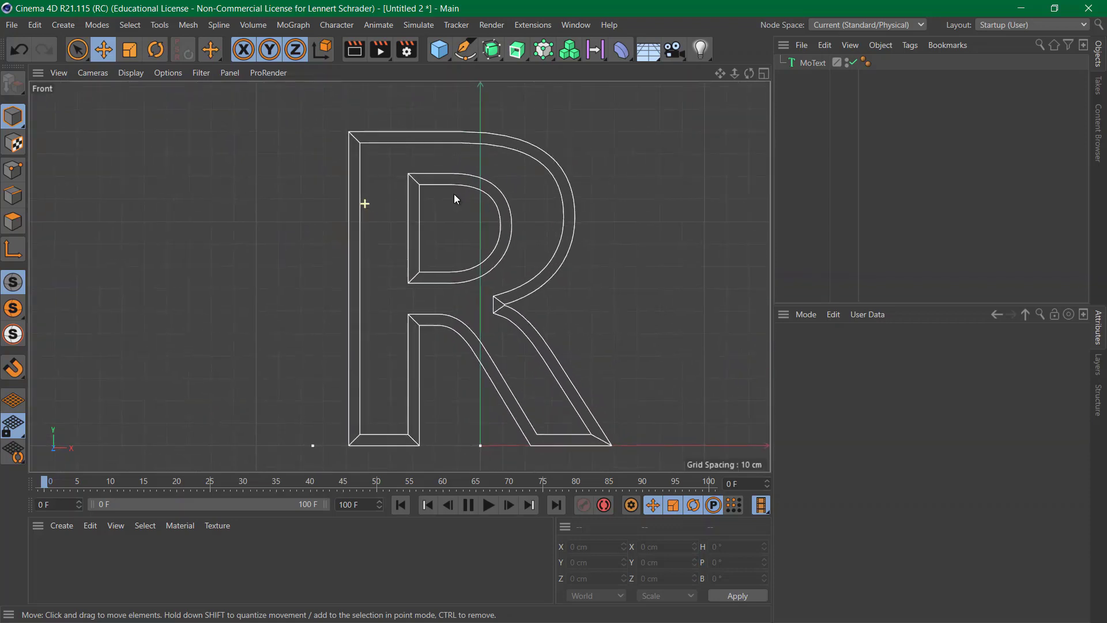
pyautogui.scroll(2, 454, 192)
pyautogui.scroll(2, 313, 184)
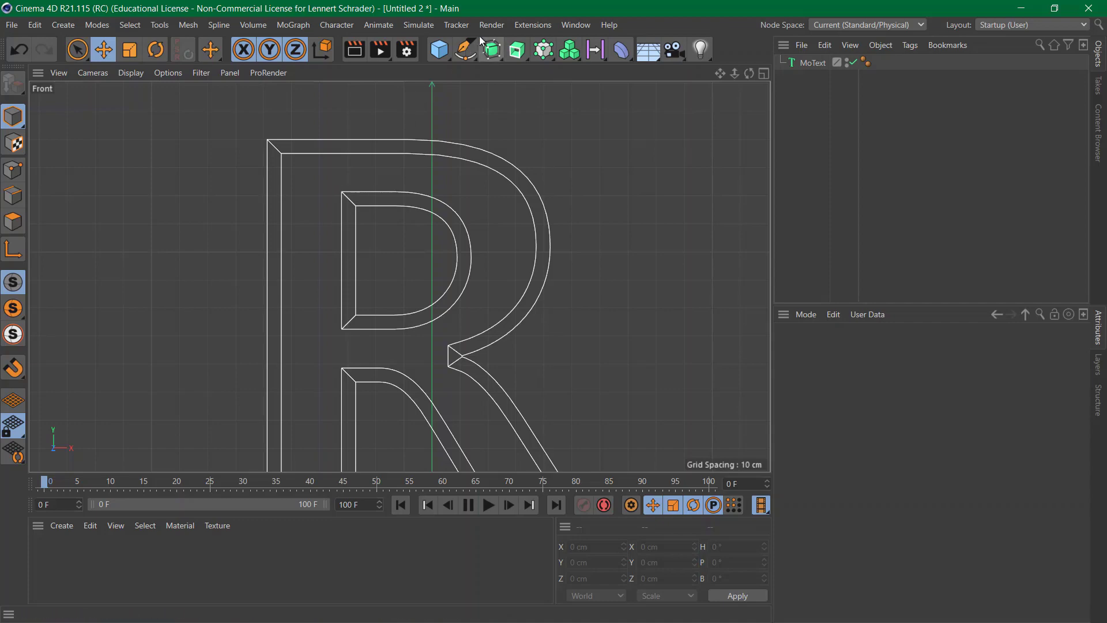
pyautogui.click(465, 50)
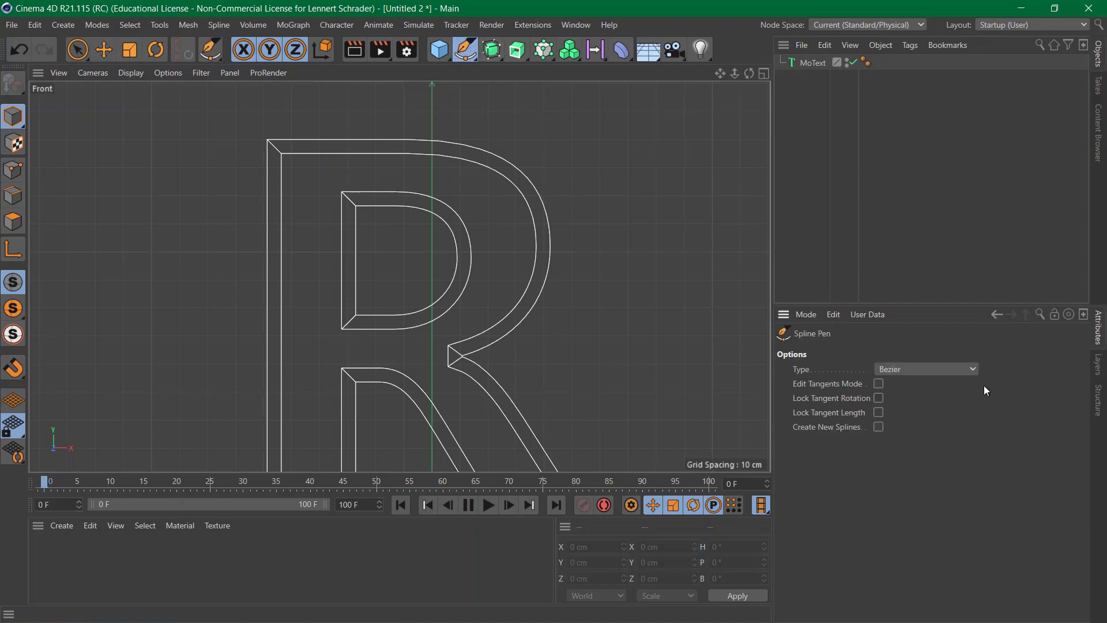
pyautogui.click(930, 368)
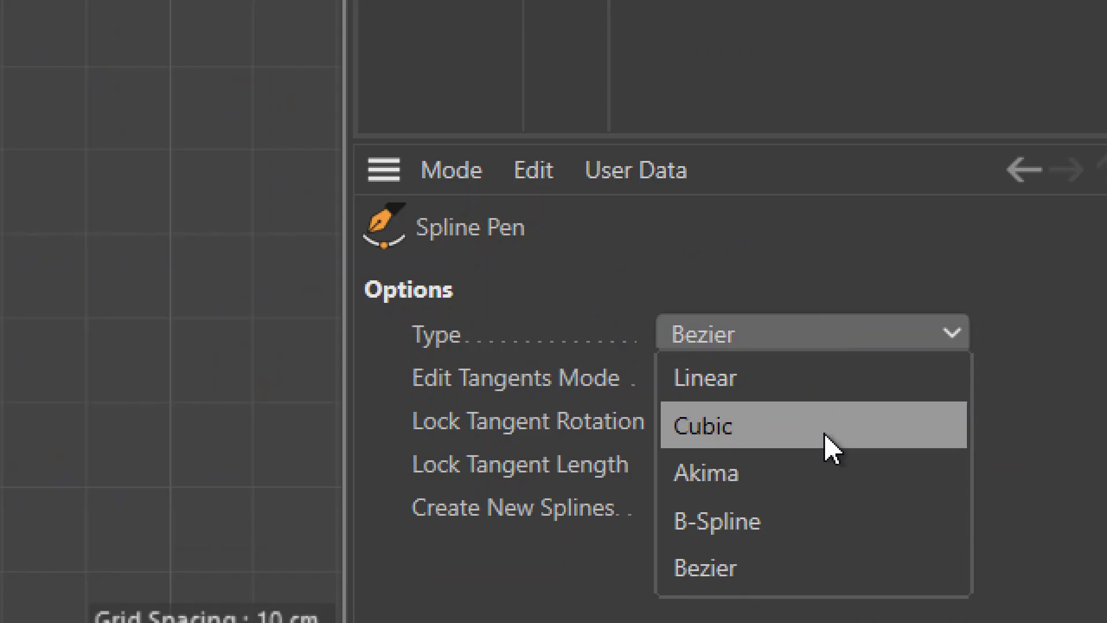
pyautogui.click(829, 521)
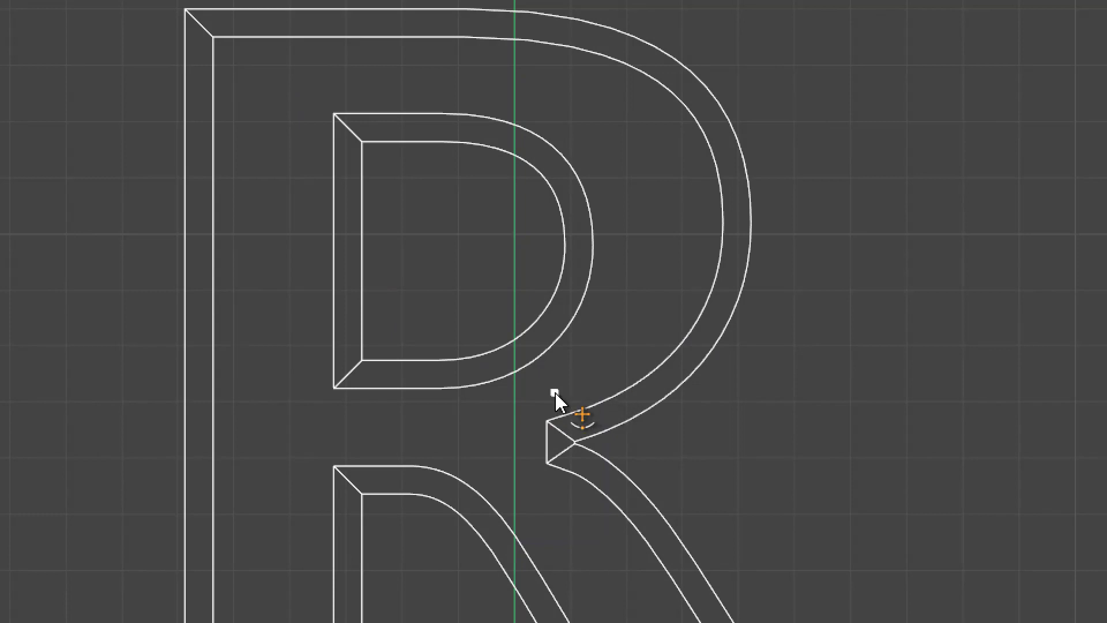
# Draw a B-Spline from above the R's leg junction through the counter, past the stem and over the letter's upper-left corner
pyautogui.moveTo(555, 393); pyautogui.dragTo(471, 323)
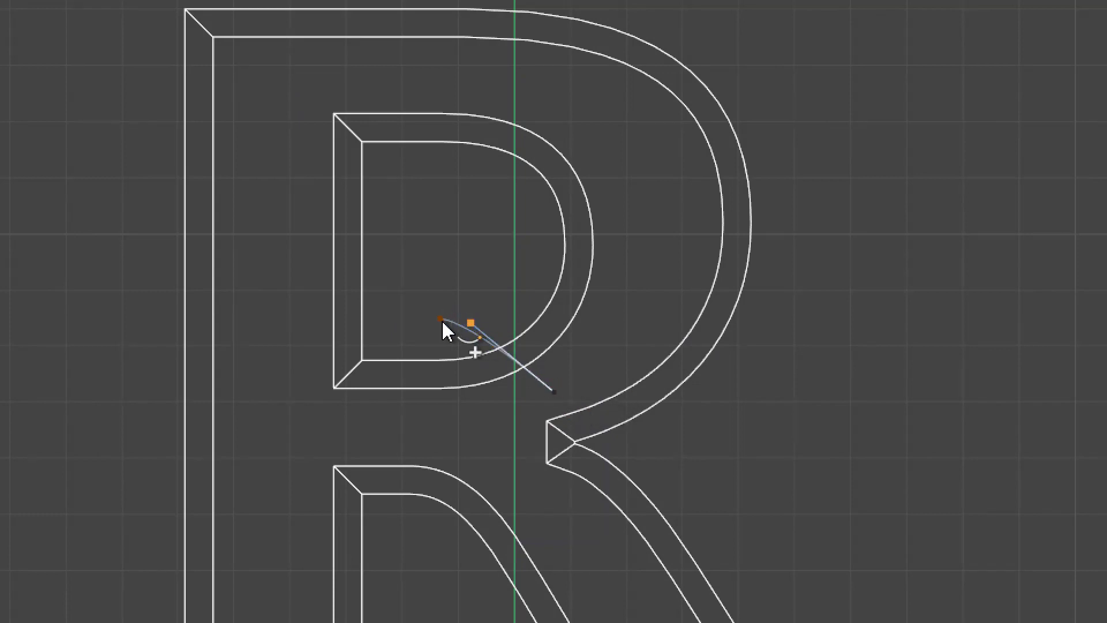
pyautogui.moveTo(377, 319); pyautogui.dragTo(117, 234)
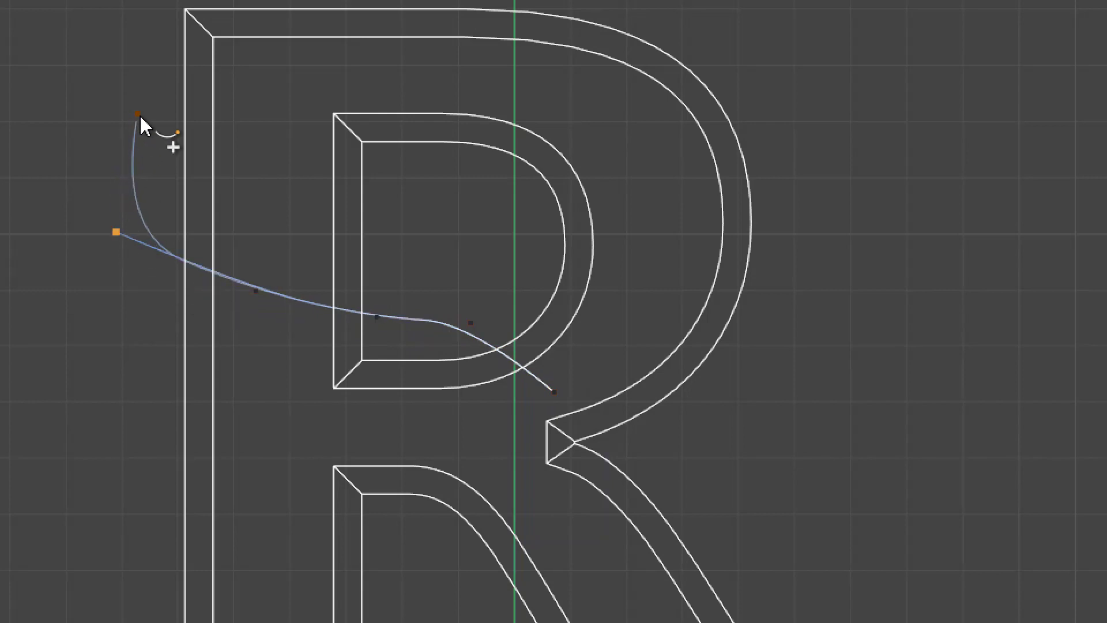
pyautogui.click(139, 115)
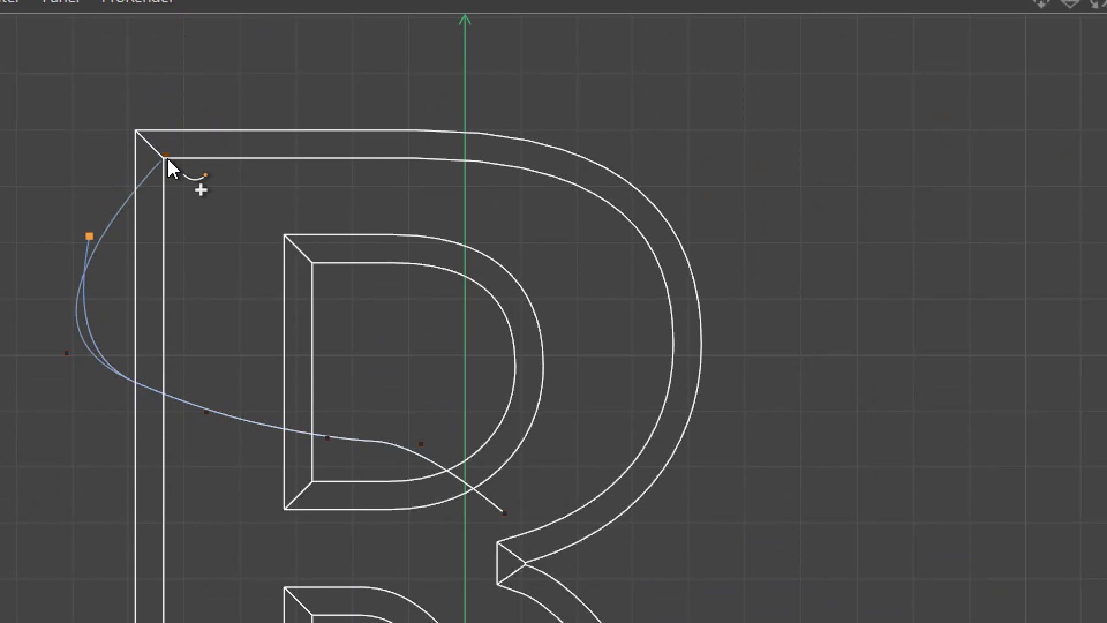
pyautogui.click(214, 36)
pyautogui.moveTo(168, 161); pyautogui.dragTo(308, 90)
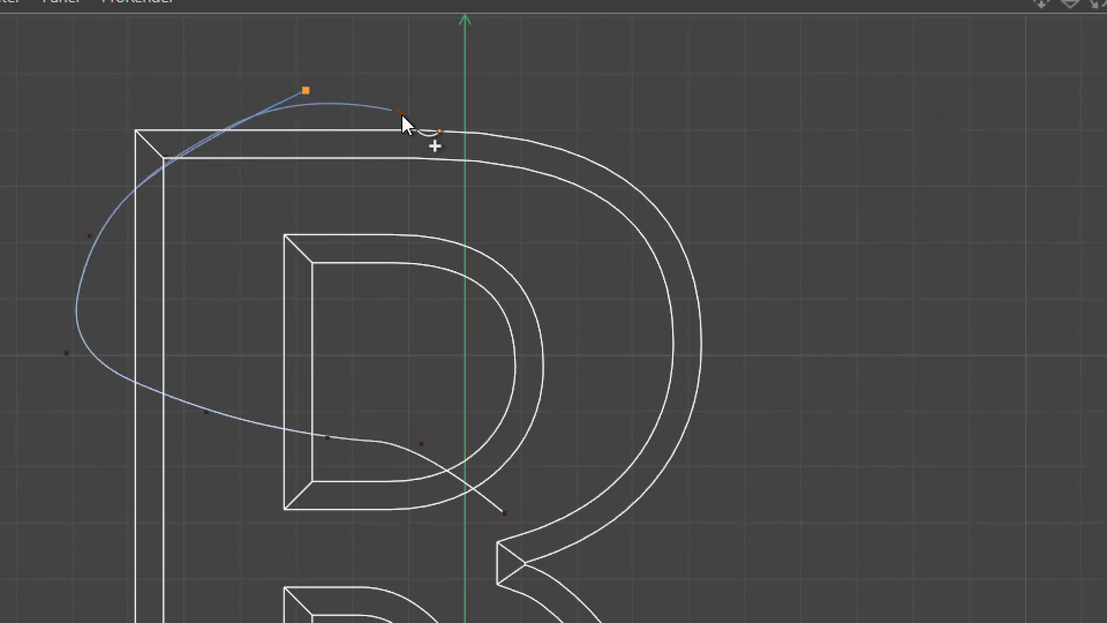
# Continue the B-Spline down across the upper edge and through the counter to the R's bowl, and select all its points
pyautogui.click(444, 163)
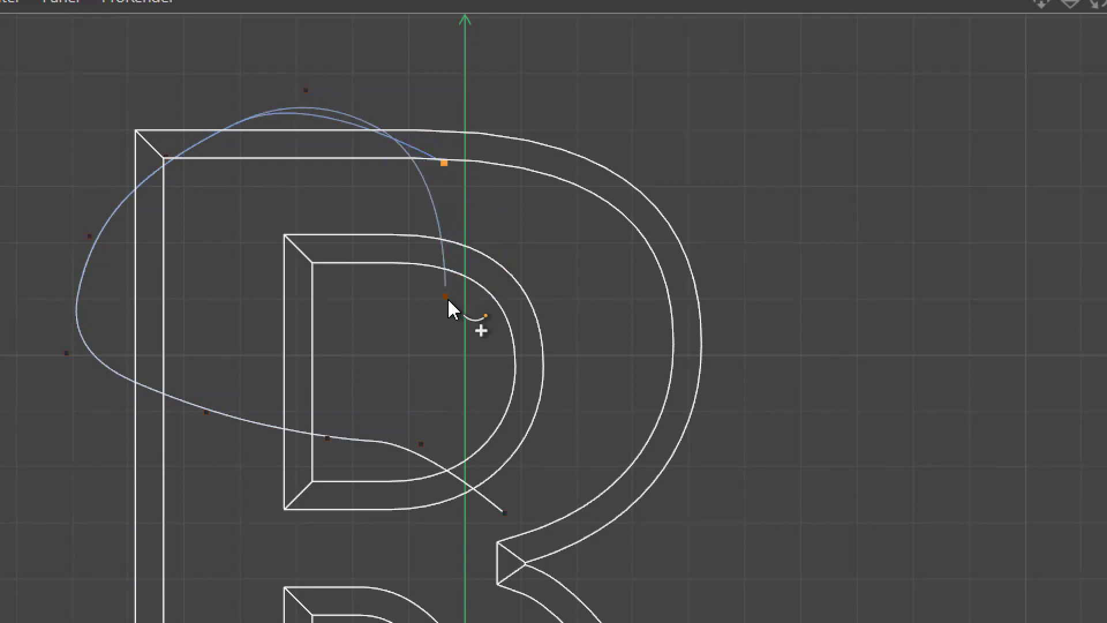
pyautogui.click(447, 299)
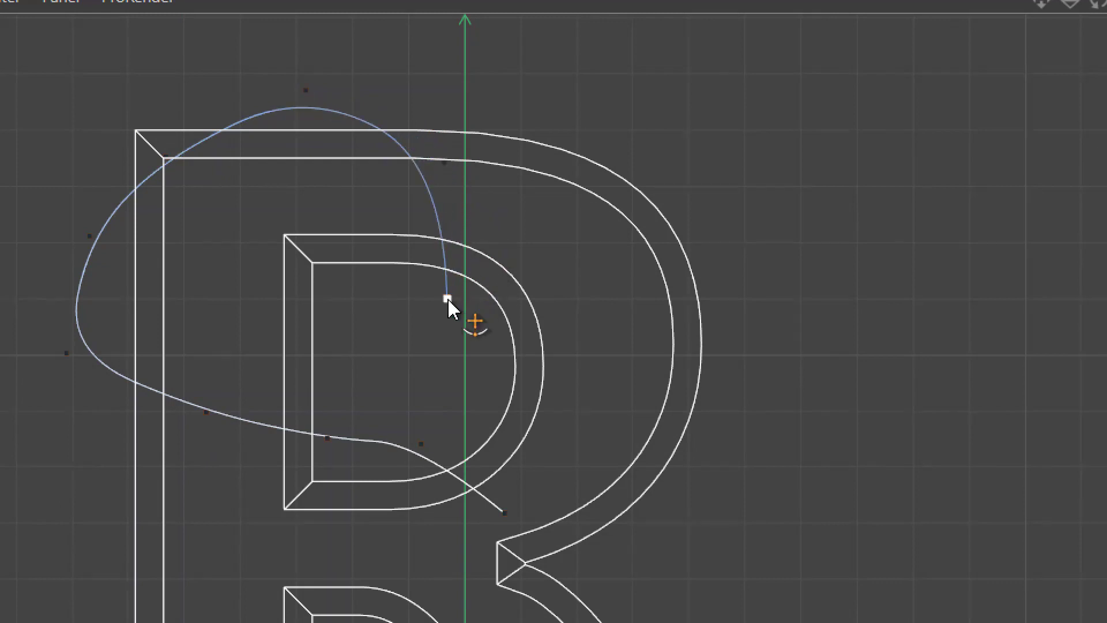
pyautogui.click(468, 387)
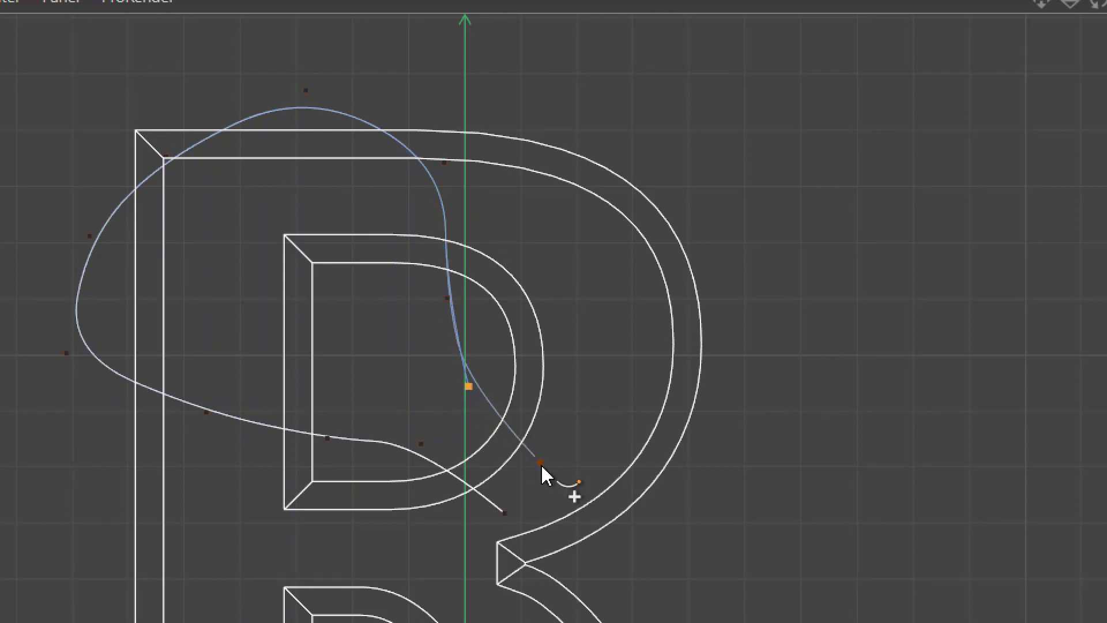
pyautogui.click(546, 461)
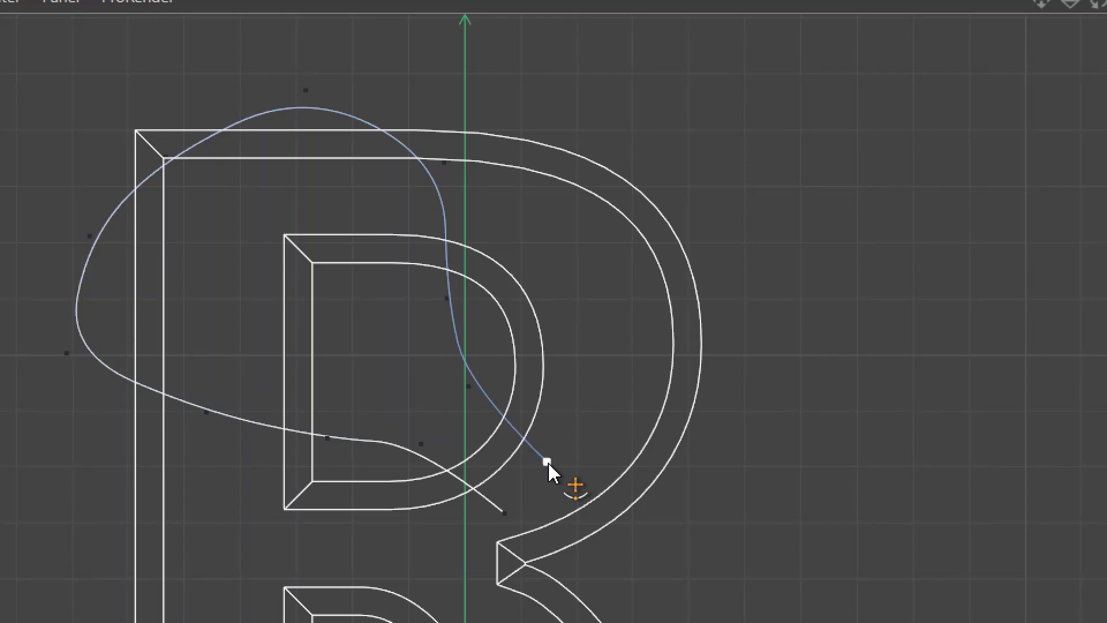
pyautogui.hotkey('ctrl', 'a')
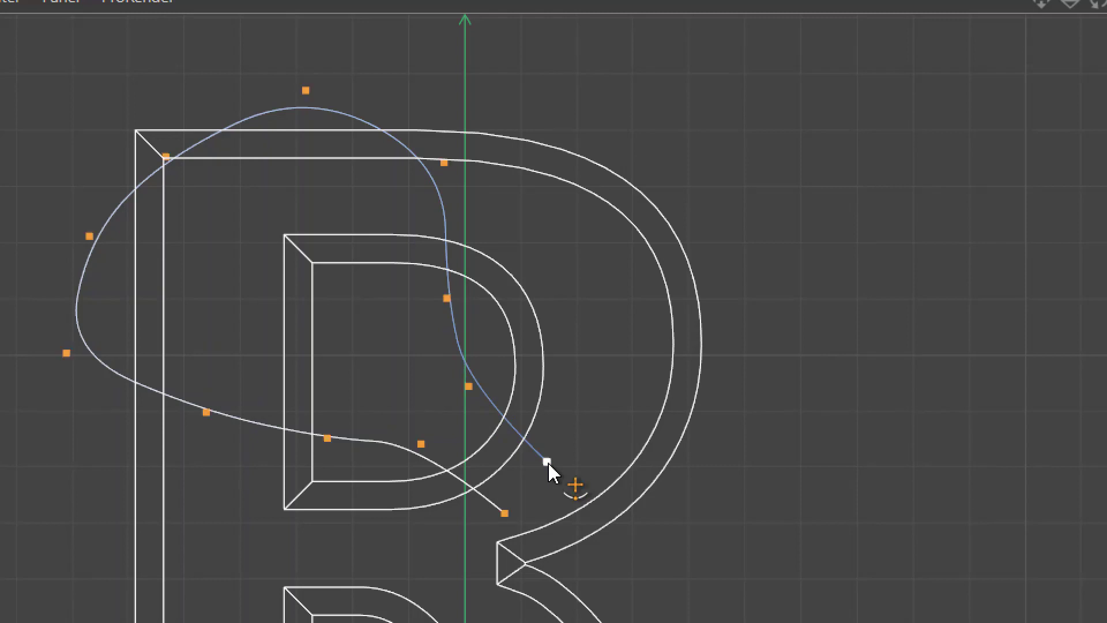
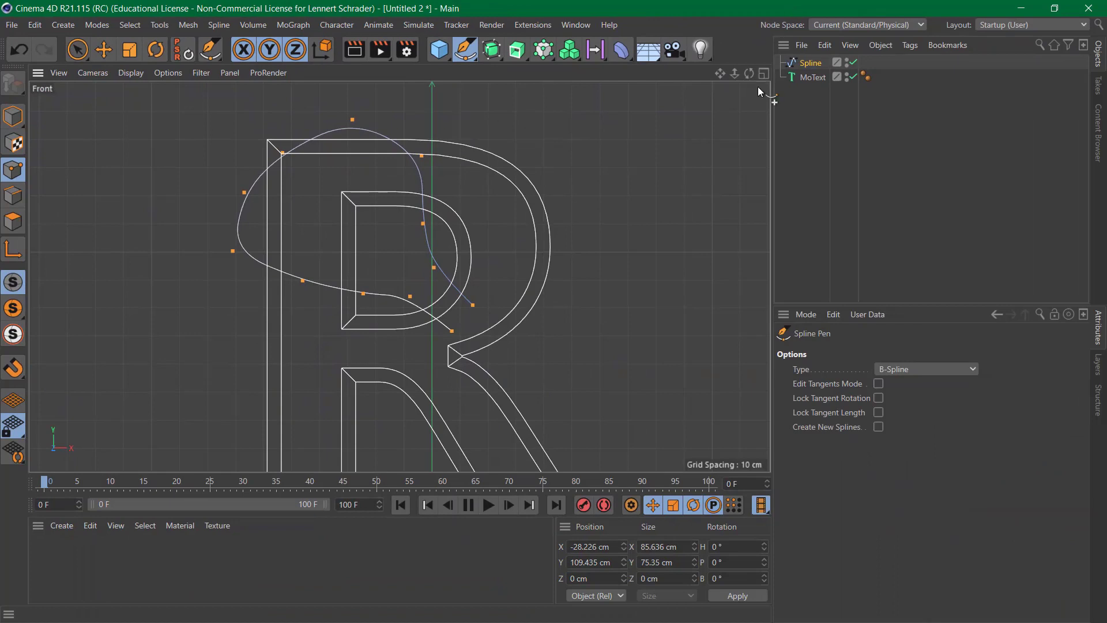
# Return to the four-view layout and examine from an angle how the spline sits against the R
pyautogui.click(763, 74)
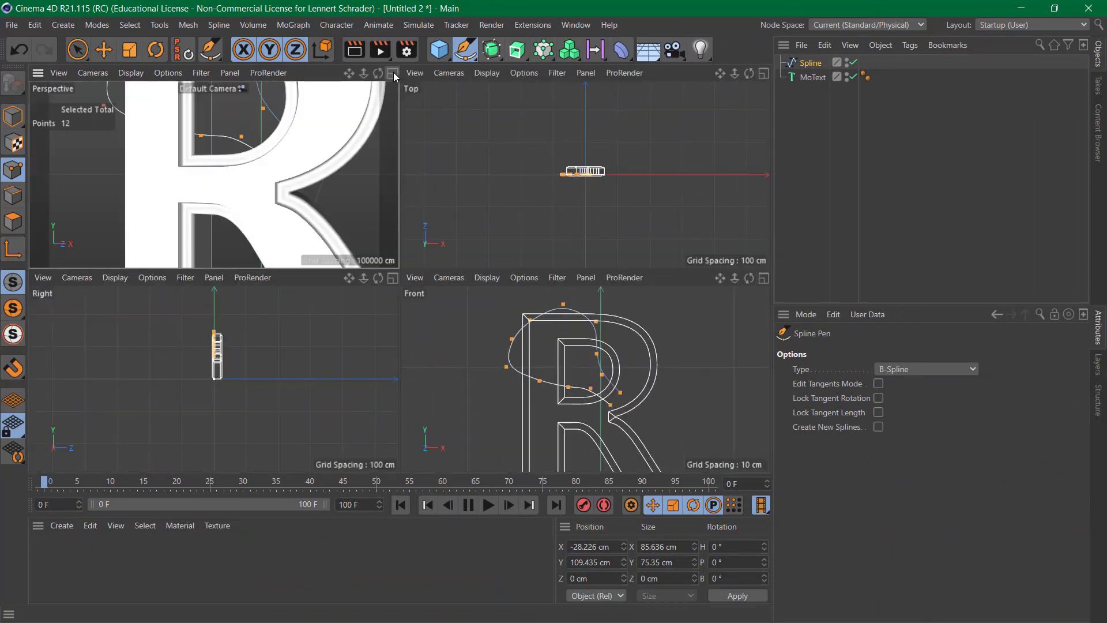
pyautogui.click(393, 74)
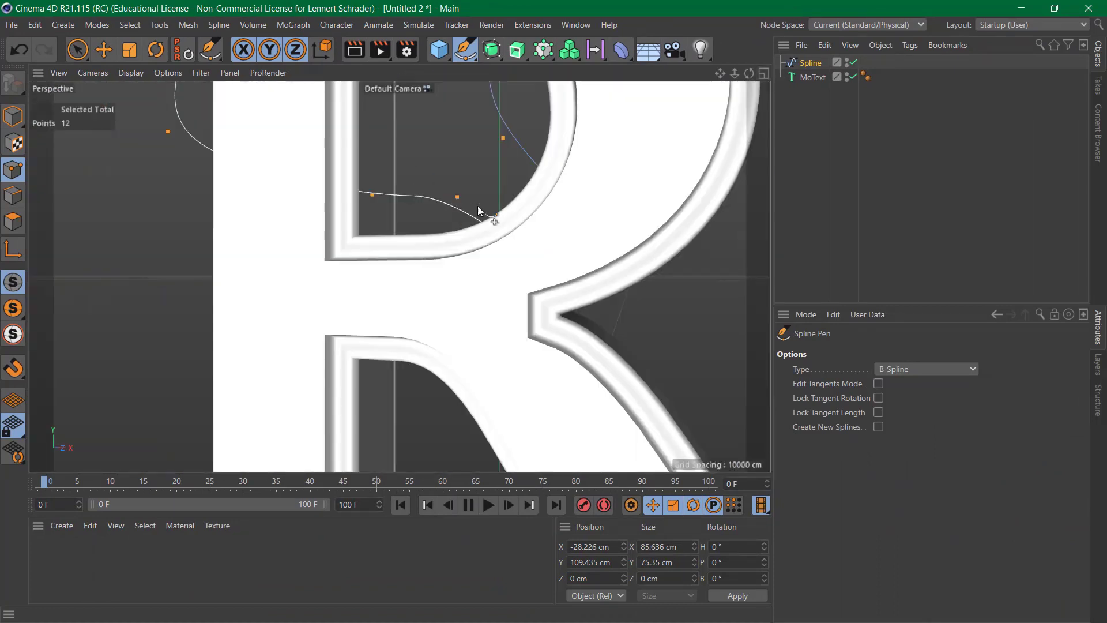
pyautogui.click(763, 73)
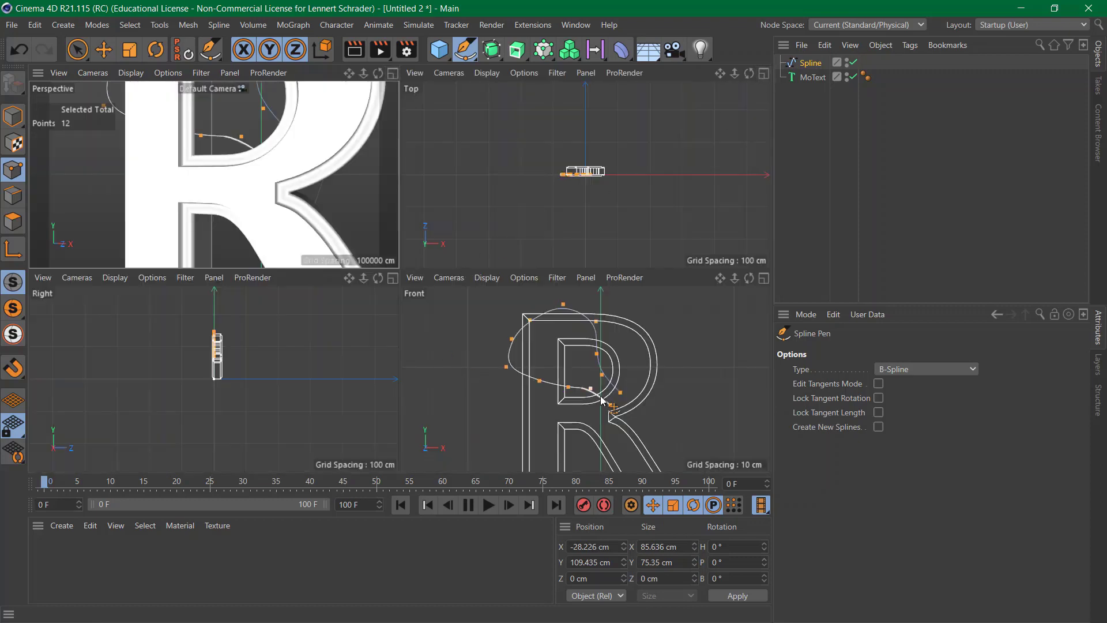
pyautogui.keyDown('alt'); pyautogui.moveTo(559, 401); pyautogui.dragTo(586, 404, button='right'); pyautogui.keyUp('alt')
pyautogui.keyDown('alt'); pyautogui.moveTo(299, 126); pyautogui.dragTo(269, 136, button='right'); pyautogui.keyUp('alt')
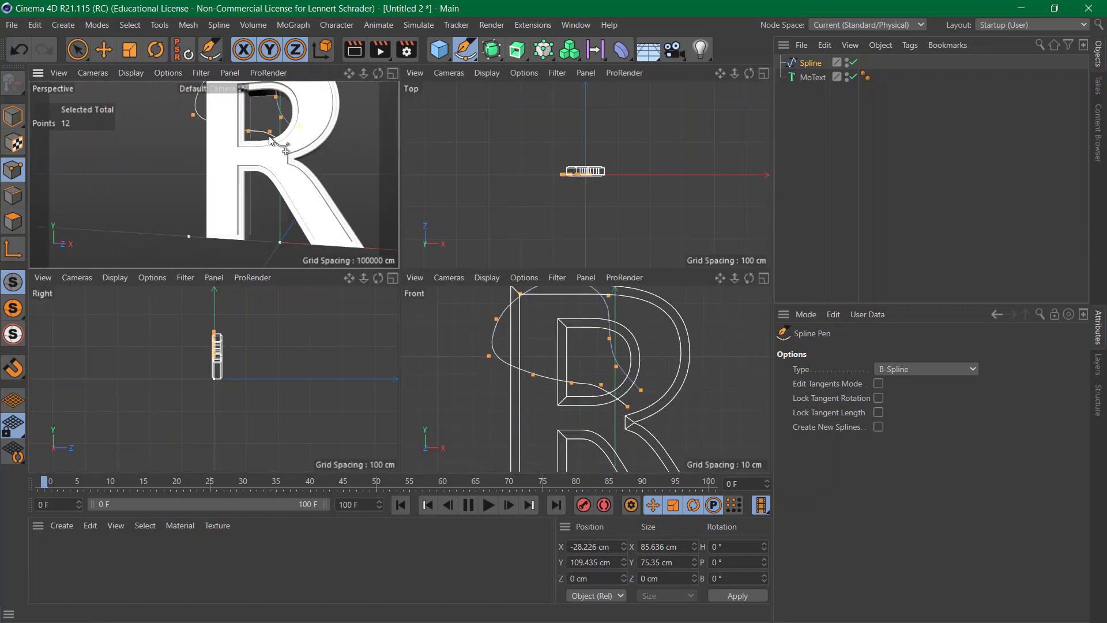
pyautogui.keyDown('alt'); pyautogui.moveTo(270, 136); pyautogui.dragTo(264, 197, button='middle'); pyautogui.keyUp('alt')
pyautogui.keyDown('alt'); pyautogui.moveTo(266, 174); pyautogui.dragTo(368, 190); pyautogui.keyUp('alt')
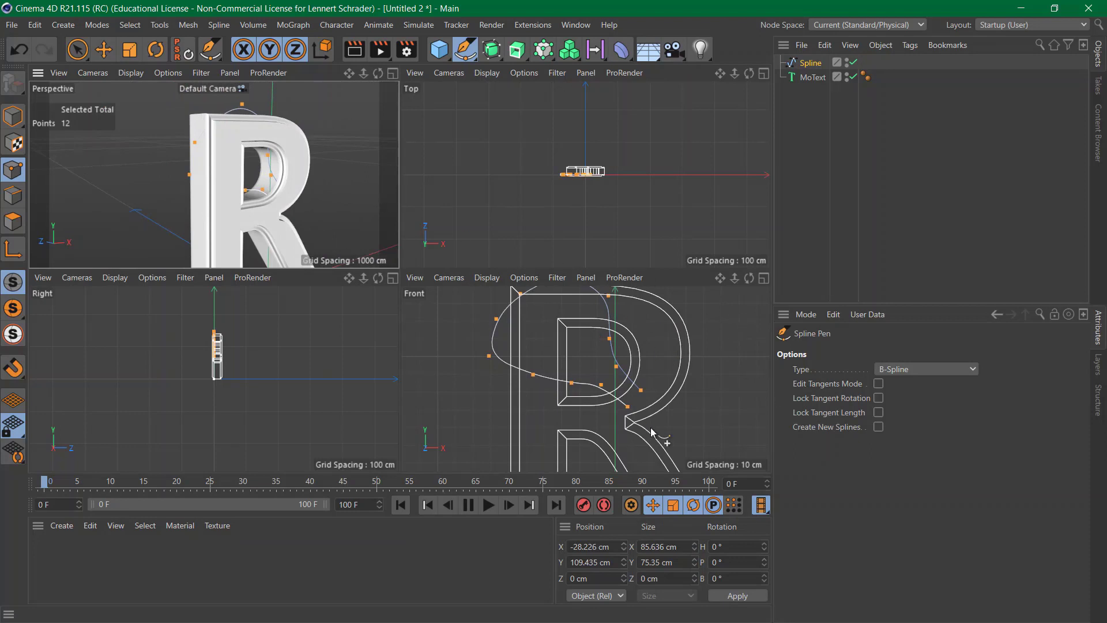
# Select the spline's two end points with Live Selection and move them behind the R to about Z 37 cm
pyautogui.click(77, 49)
pyautogui.moveTo(640, 390); pyautogui.dragTo(605, 422)
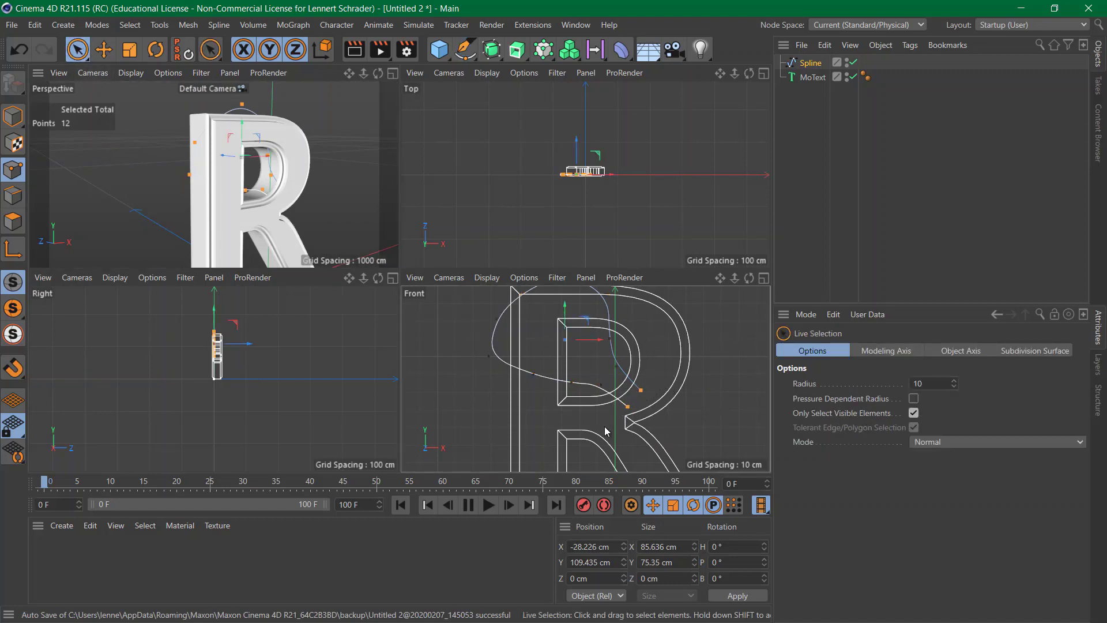
pyautogui.scroll(8, 255, 201)
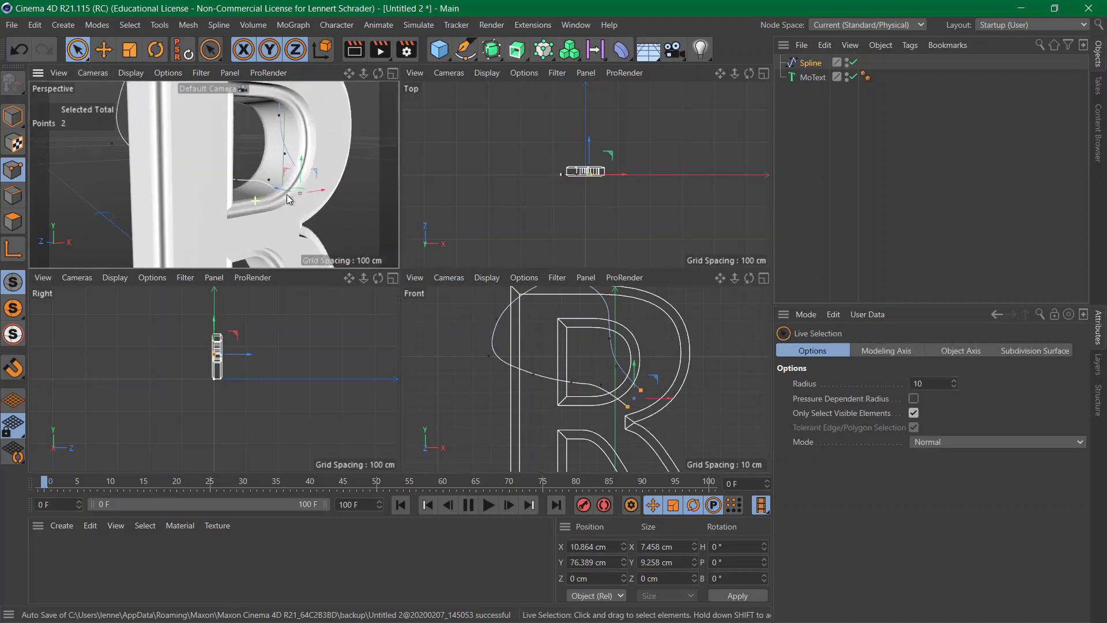
pyautogui.keyDown('alt'); pyautogui.moveTo(191, 196); pyautogui.dragTo(392, 177); pyautogui.keyUp('alt')
pyautogui.moveTo(434, 179)
pyautogui.keyDown('alt'); pyautogui.mouseDown()
pyautogui.moveTo(372, 172)
pyautogui.moveTo(417, 174)
pyautogui.mouseUp(); pyautogui.keyUp('alt')
pyautogui.keyDown('alt'); pyautogui.moveTo(218, 181); pyautogui.dragTo(76, 168, button='middle'); pyautogui.keyUp('alt')
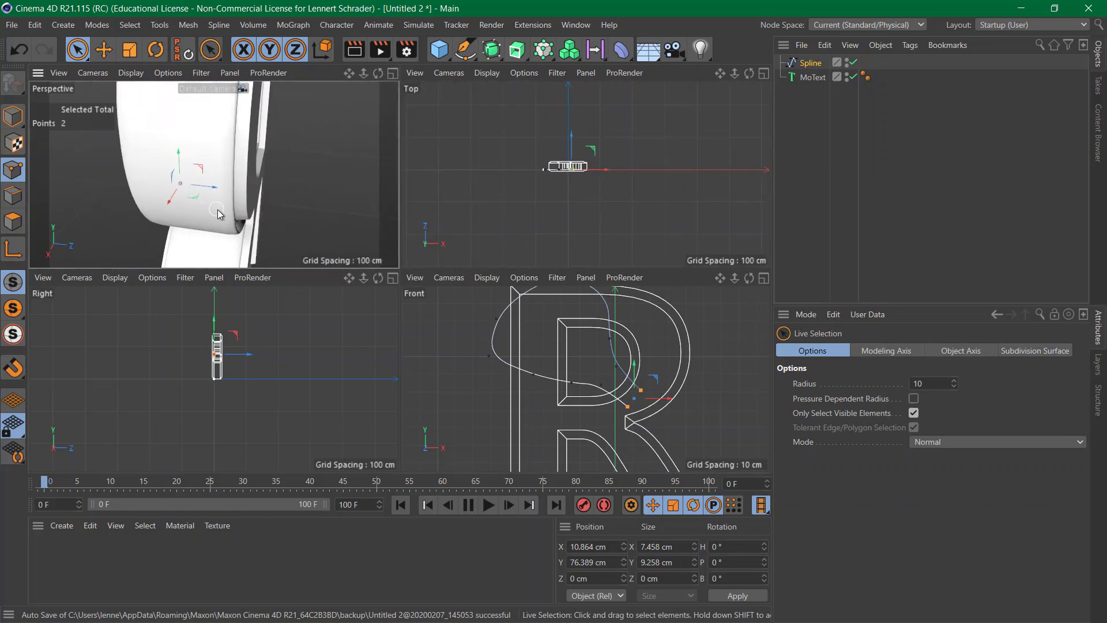
pyautogui.moveTo(213, 186); pyautogui.dragTo(330, 200)
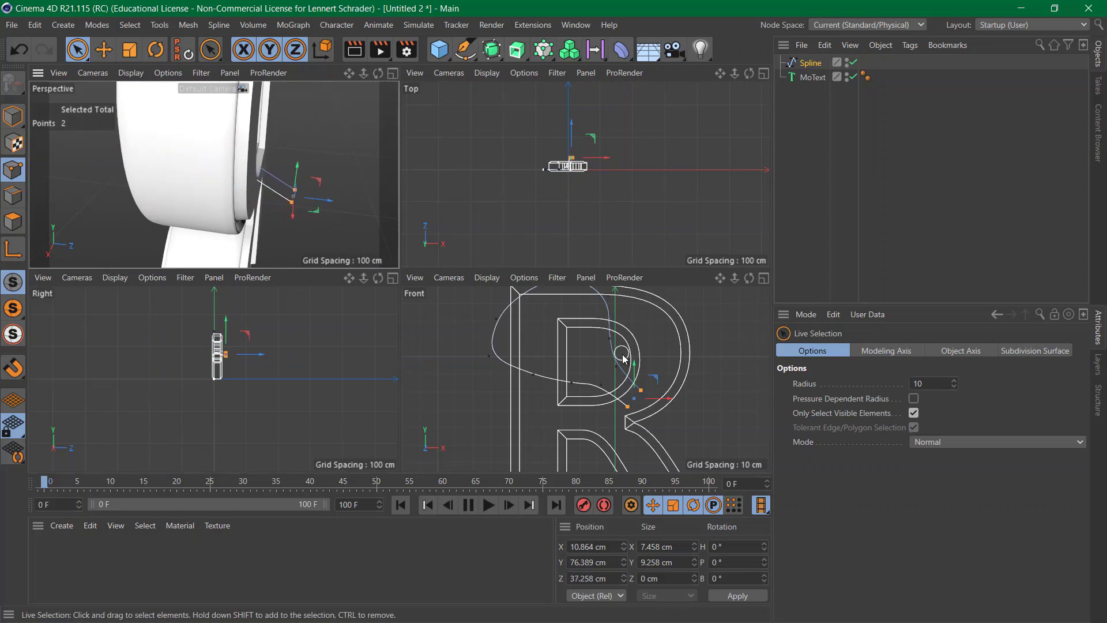
# Select the two spline points on either side of the counter's lower half and move them back to about Z 31 cm
pyautogui.moveTo(568, 391); pyautogui.dragTo(569, 390)
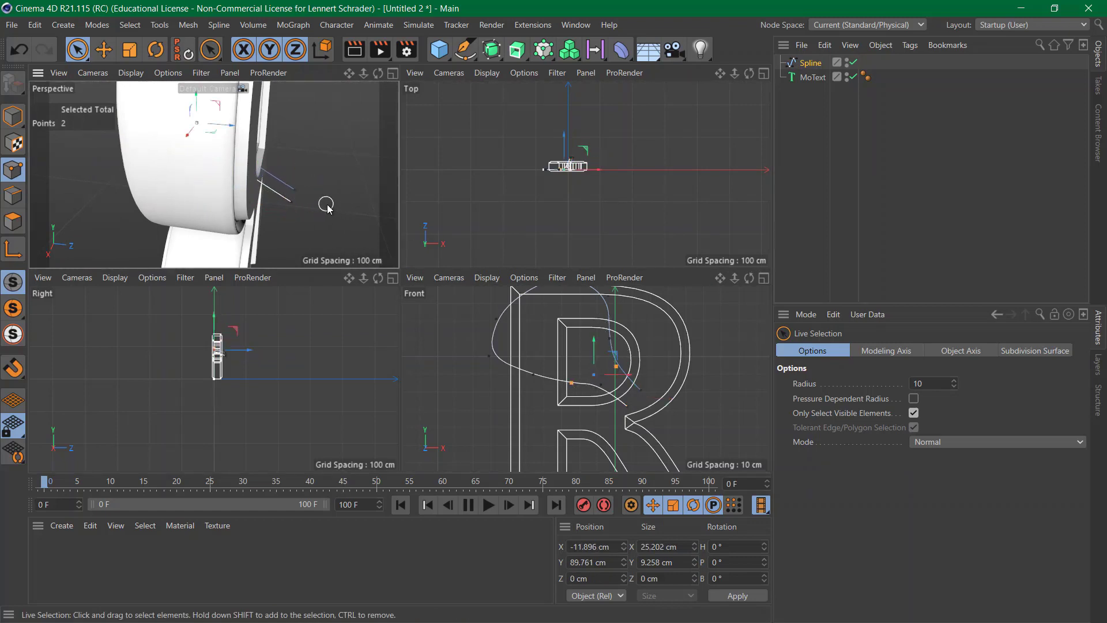
pyautogui.keyDown('alt'); pyautogui.moveTo(261, 146); pyautogui.dragTo(245, 208, button='middle'); pyautogui.keyUp('alt')
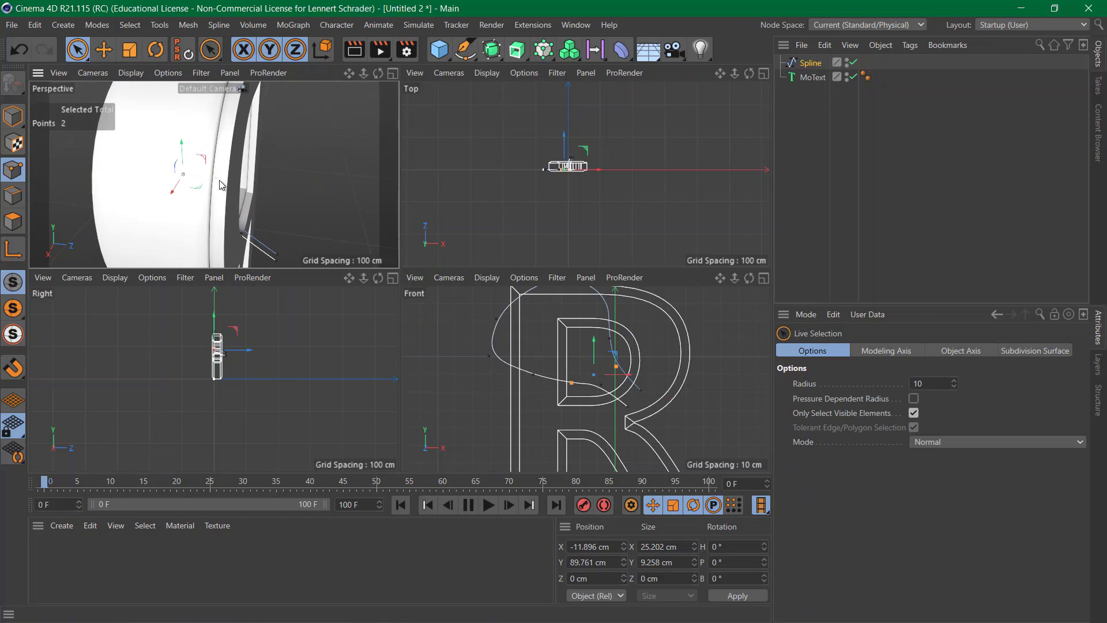
pyautogui.moveTo(220, 180); pyautogui.dragTo(302, 188)
pyautogui.moveTo(144, 191)
pyautogui.keyDown('alt'); pyautogui.mouseDown()
pyautogui.moveTo(108, 202)
pyautogui.moveTo(97, 182)
pyautogui.moveTo(178, 189)
pyautogui.moveTo(150, 176)
pyautogui.mouseUp(); pyautogui.keyUp('alt')
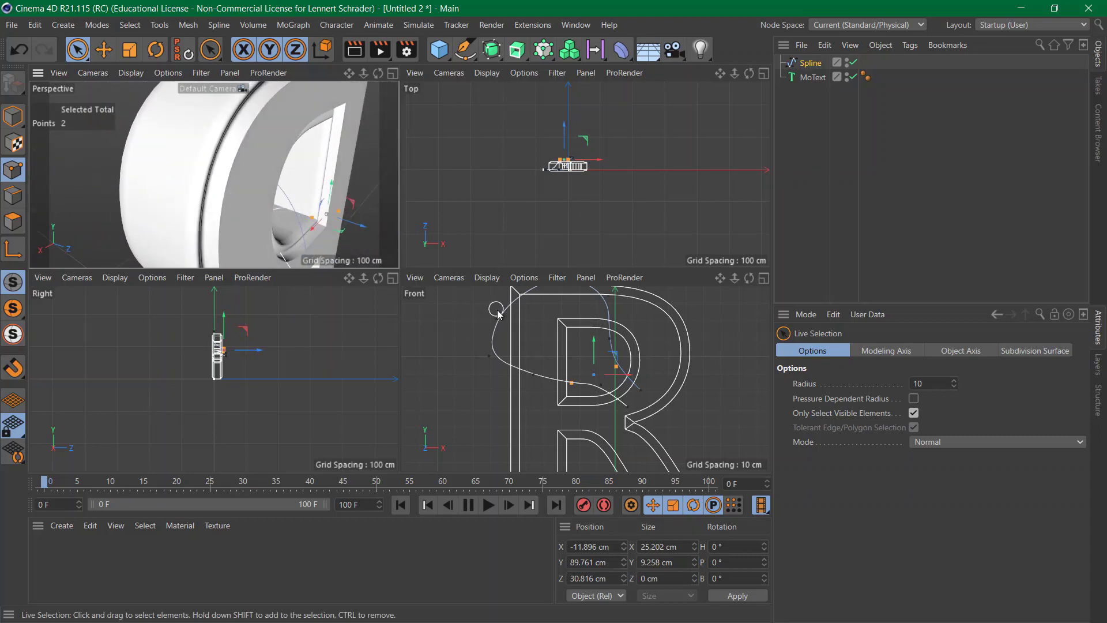
# Select the point over the stem and the two on the spline's descending side, and move them in front to about Z -22 cm
pyautogui.keyDown('alt'); pyautogui.moveTo(539, 351); pyautogui.dragTo(502, 383, button='middle'); pyautogui.keyUp('alt')
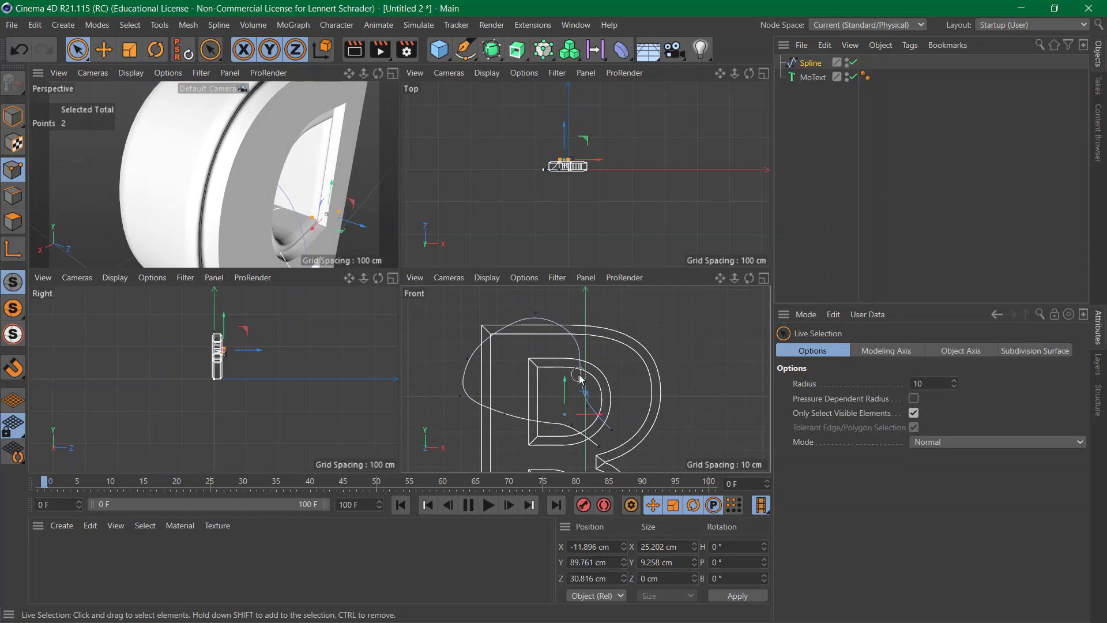
pyautogui.moveTo(579, 376)
pyautogui.mouseDown()
pyautogui.moveTo(523, 381)
pyautogui.moveTo(492, 431)
pyautogui.mouseUp()
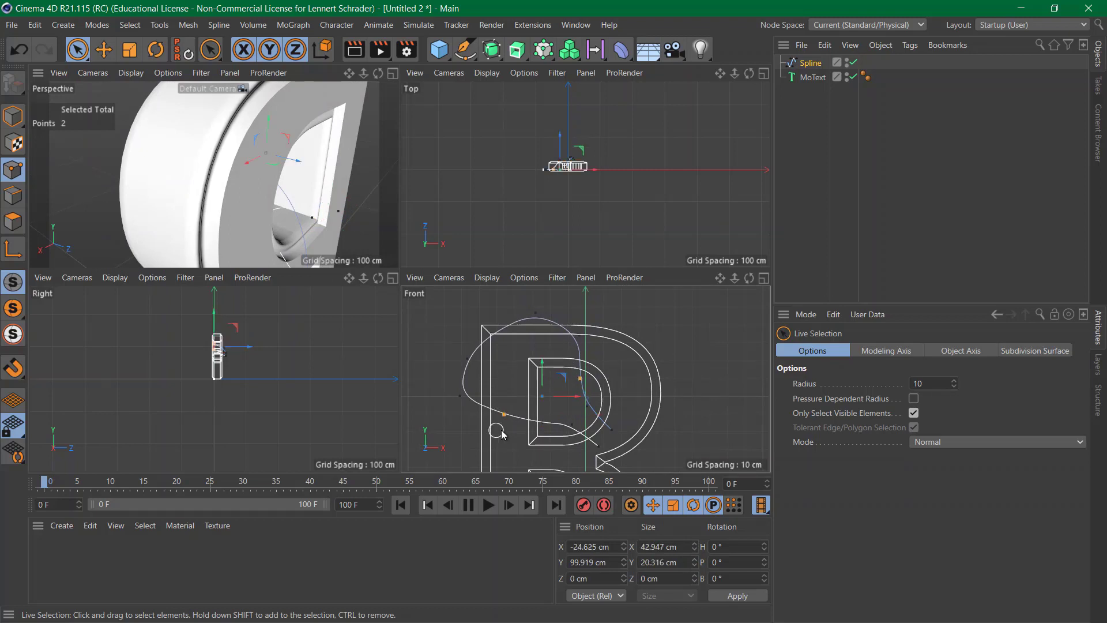
pyautogui.keyDown('shift'); pyautogui.click(579, 336); pyautogui.keyUp('shift')
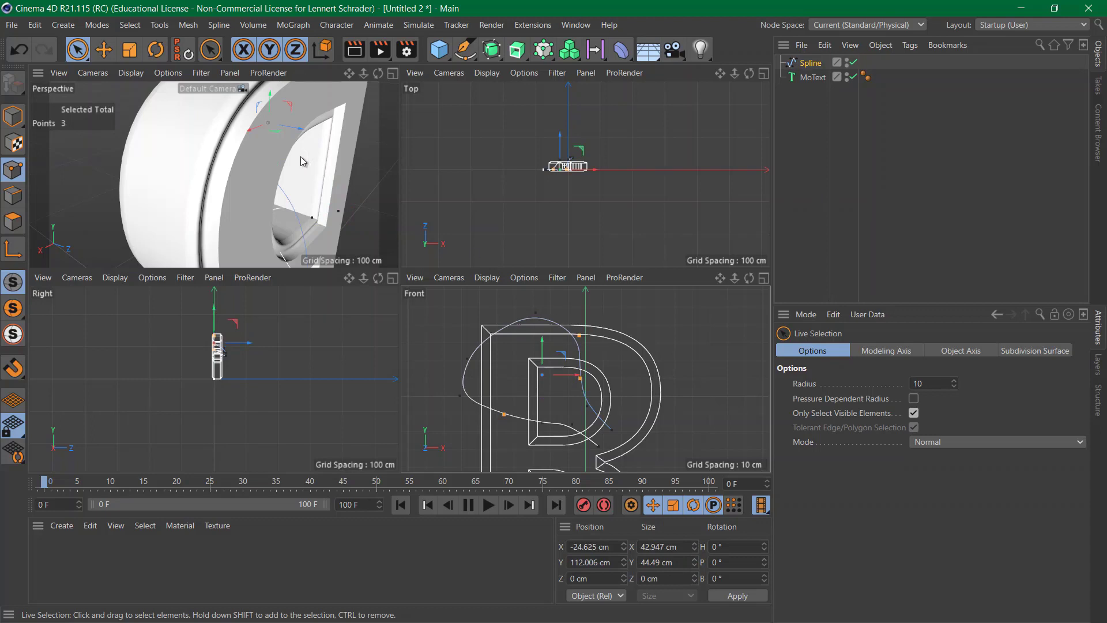
pyautogui.moveTo(294, 135); pyautogui.dragTo(286, 110)
# Adjust the points around the R's upper-left corner, placing the corner point behind the letter at about Y 145 cm, Z 30 cm
pyautogui.keyDown('alt'); pyautogui.moveTo(175, 145); pyautogui.dragTo(311, 167); pyautogui.keyUp('alt')
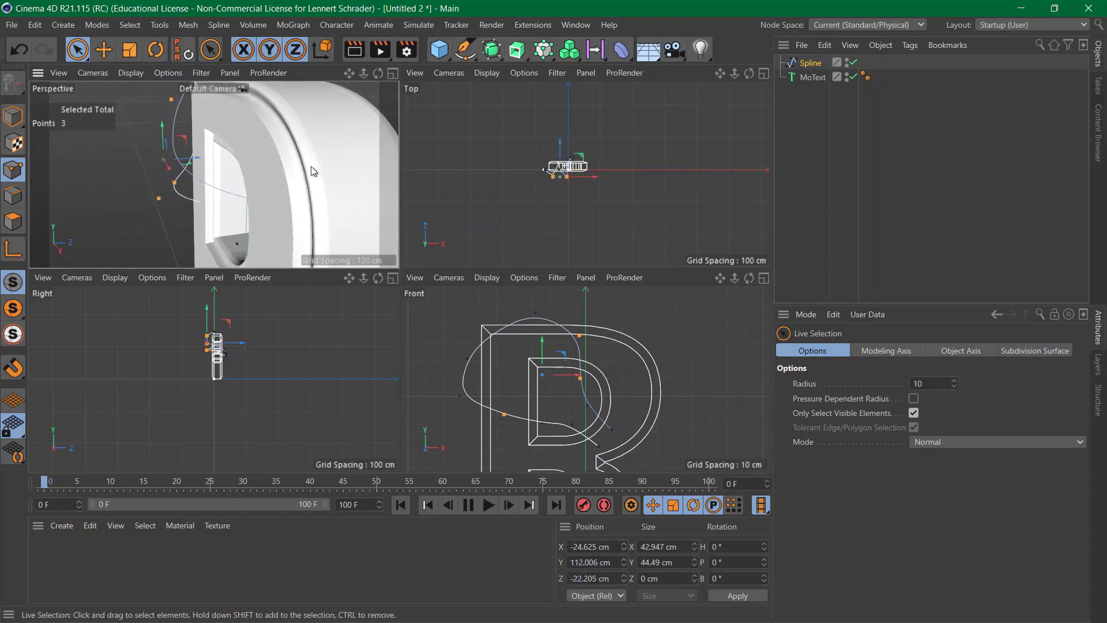
pyautogui.keyDown('alt'); pyautogui.moveTo(312, 167); pyautogui.dragTo(238, 168, button='right'); pyautogui.keyUp('alt')
pyautogui.keyDown('alt'); pyautogui.moveTo(215, 173); pyautogui.dragTo(272, 201, button='middle'); pyautogui.keyUp('alt')
pyautogui.keyDown('alt'); pyautogui.moveTo(282, 152); pyautogui.dragTo(381, 164); pyautogui.keyUp('alt')
pyautogui.keyDown('alt'); pyautogui.moveTo(362, 216); pyautogui.dragTo(354, 217); pyautogui.keyUp('alt')
pyautogui.moveTo(470, 320)
pyautogui.mouseDown()
pyautogui.moveTo(472, 342)
pyautogui.moveTo(519, 314)
pyautogui.moveTo(487, 348)
pyautogui.moveTo(479, 341)
pyautogui.mouseUp()
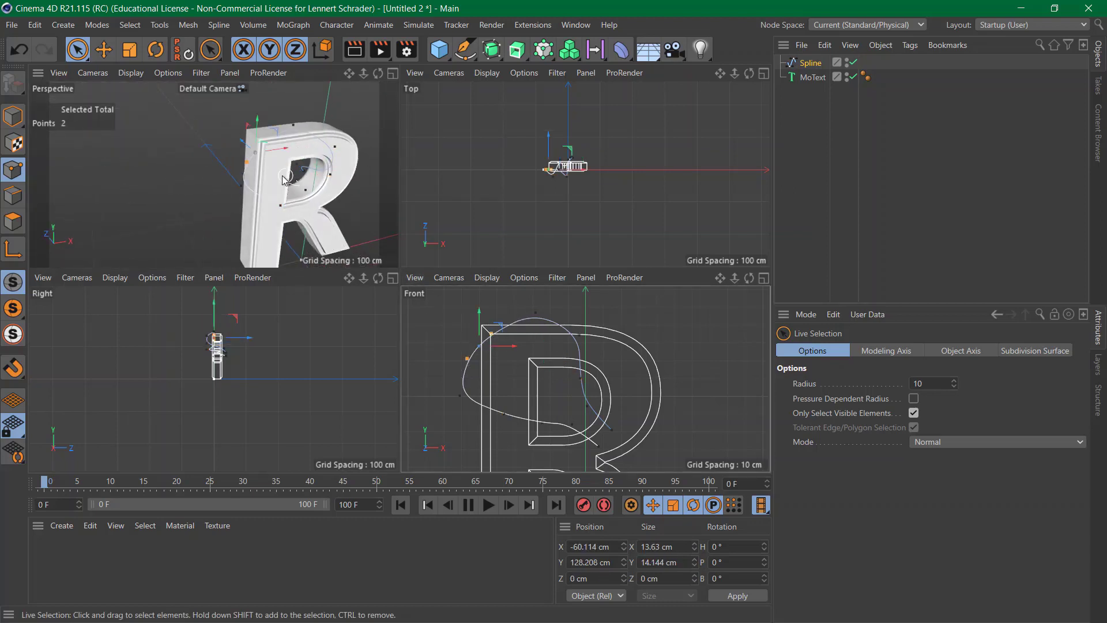
pyautogui.moveTo(243, 147); pyautogui.dragTo(388, 160)
# Move the spline point at the counter's lower inner corner forward to about Z -16 cm
pyautogui.moveTo(260, 150)
pyautogui.keyDown('alt'); pyautogui.mouseDown()
pyautogui.moveTo(299, 133)
pyautogui.moveTo(258, 132)
pyautogui.moveTo(245, 214)
pyautogui.moveTo(150, 202)
pyautogui.moveTo(179, 170)
pyautogui.moveTo(161, 190)
pyautogui.moveTo(177, 118)
pyautogui.moveTo(88, 148)
pyautogui.moveTo(90, 134)
pyautogui.mouseUp(); pyautogui.keyUp('alt')
pyautogui.keyDown('alt'); pyautogui.moveTo(166, 163); pyautogui.dragTo(121, 171, button='right'); pyautogui.keyUp('alt')
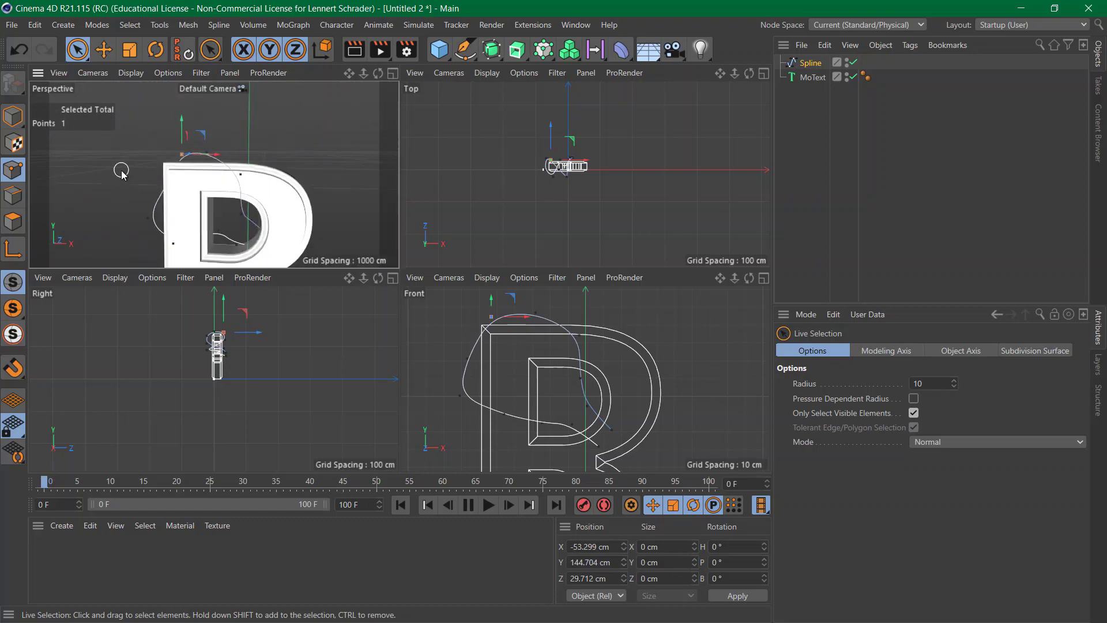
pyautogui.keyDown('alt'); pyautogui.moveTo(177, 212); pyautogui.dragTo(180, 173, button='middle'); pyautogui.keyUp('alt')
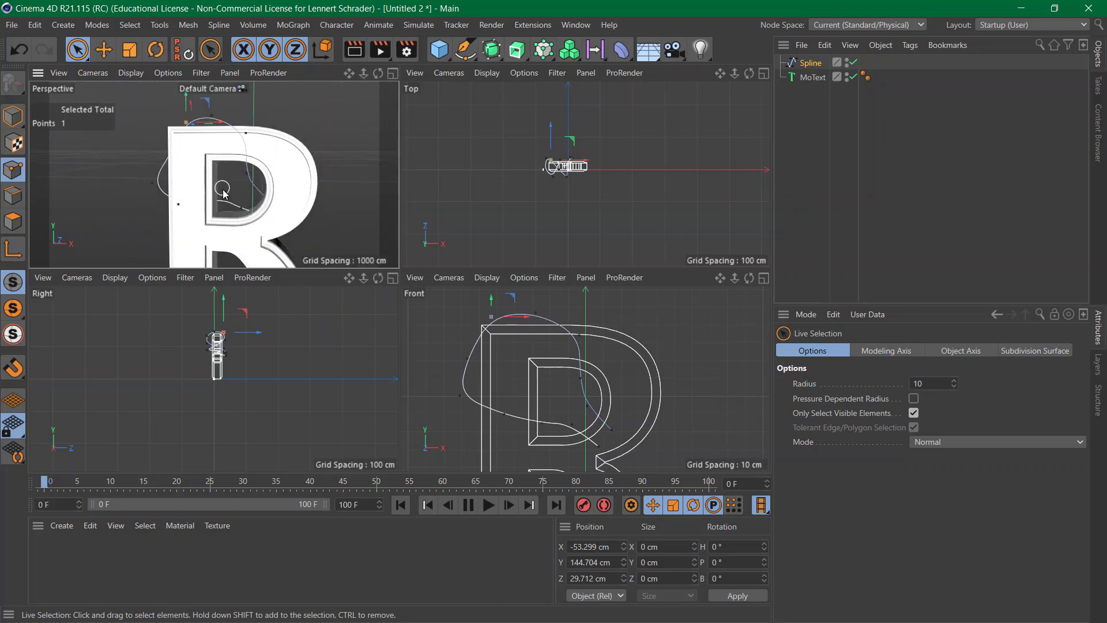
pyautogui.keyDown('alt'); pyautogui.moveTo(223, 189); pyautogui.dragTo(166, 198); pyautogui.keyUp('alt')
pyautogui.click(222, 188)
pyautogui.keyDown('alt'); pyautogui.moveTo(166, 198); pyautogui.dragTo(271, 179, button='right'); pyautogui.keyUp('alt')
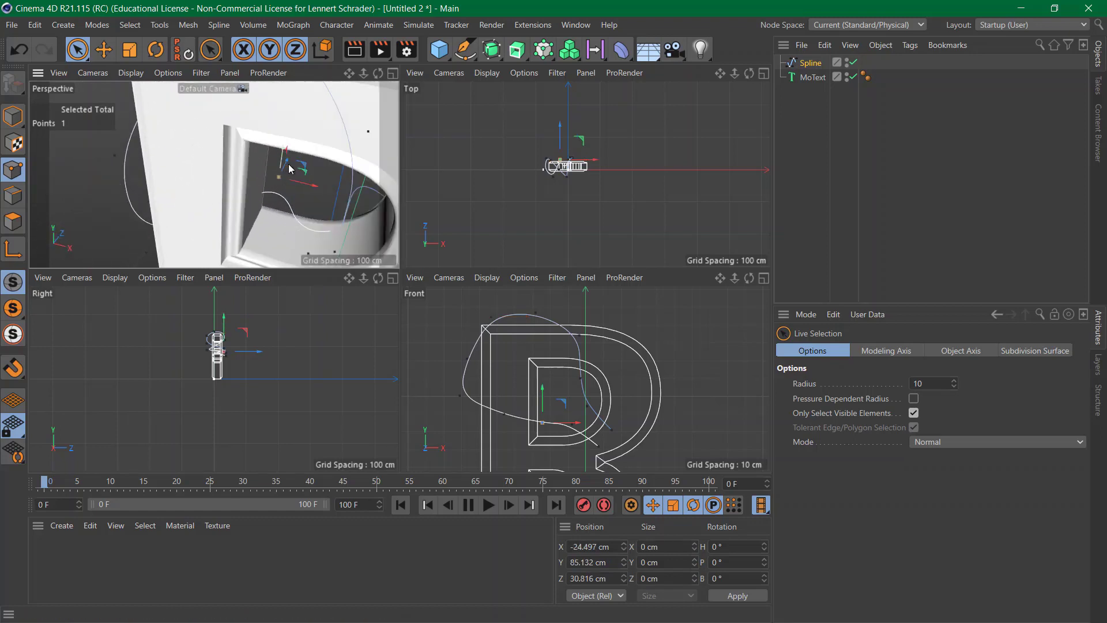
pyautogui.keyDown('alt'); pyautogui.moveTo(288, 164); pyautogui.dragTo(210, 253); pyautogui.keyUp('alt')
pyautogui.keyDown('alt'); pyautogui.moveTo(205, 208); pyautogui.dragTo(268, 137); pyautogui.keyUp('alt')
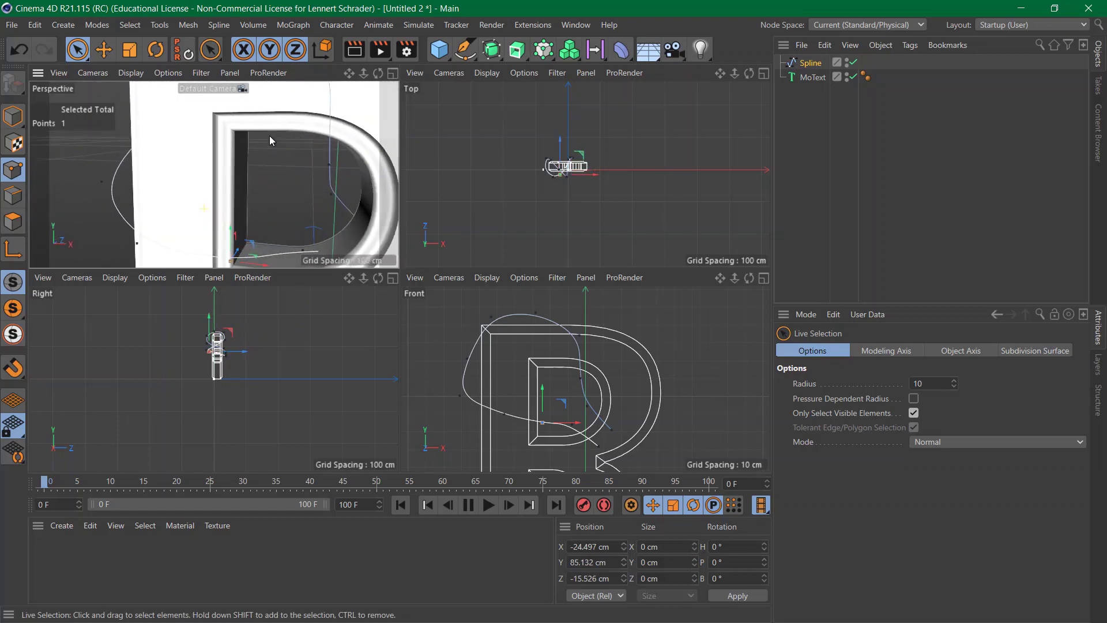
# Adjust the neighbouring spline point inside the counter in depth and maximize the Perspective view
pyautogui.keyDown('alt'); pyautogui.moveTo(296, 195); pyautogui.dragTo(220, 173, button='middle'); pyautogui.keyUp('alt')
pyautogui.click(227, 219)
pyautogui.moveTo(225, 250)
pyautogui.keyDown('alt'); pyautogui.mouseDown()
pyautogui.moveTo(236, 254)
pyautogui.moveTo(213, 266)
pyautogui.mouseUp(); pyautogui.keyUp('alt')
pyautogui.moveTo(241, 218); pyautogui.dragTo(276, 164)
pyautogui.keyDown('alt'); pyautogui.moveTo(276, 163); pyautogui.dragTo(240, 178, button='right'); pyautogui.keyUp('alt')
pyautogui.keyDown('alt'); pyautogui.moveTo(197, 186); pyautogui.dragTo(351, 121); pyautogui.keyUp('alt')
pyautogui.keyDown('alt'); pyautogui.moveTo(201, 152); pyautogui.dragTo(307, 157, button='middle'); pyautogui.keyUp('alt')
pyautogui.click(393, 74)
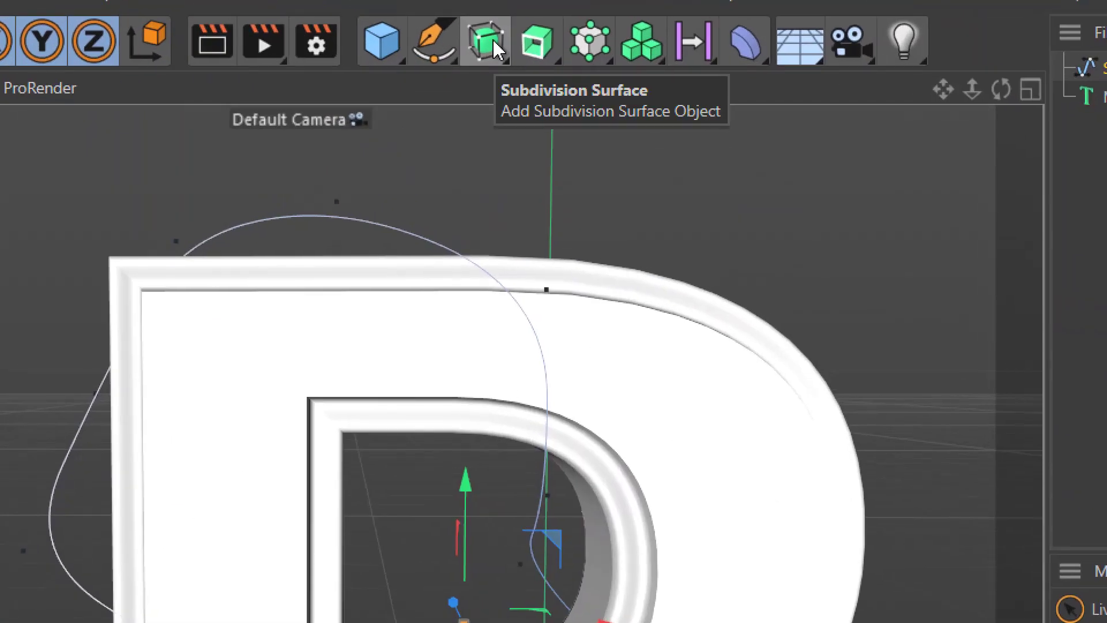
# Add a Sweep generator and a Circle spline to the scene
pyautogui.click(493, 42)
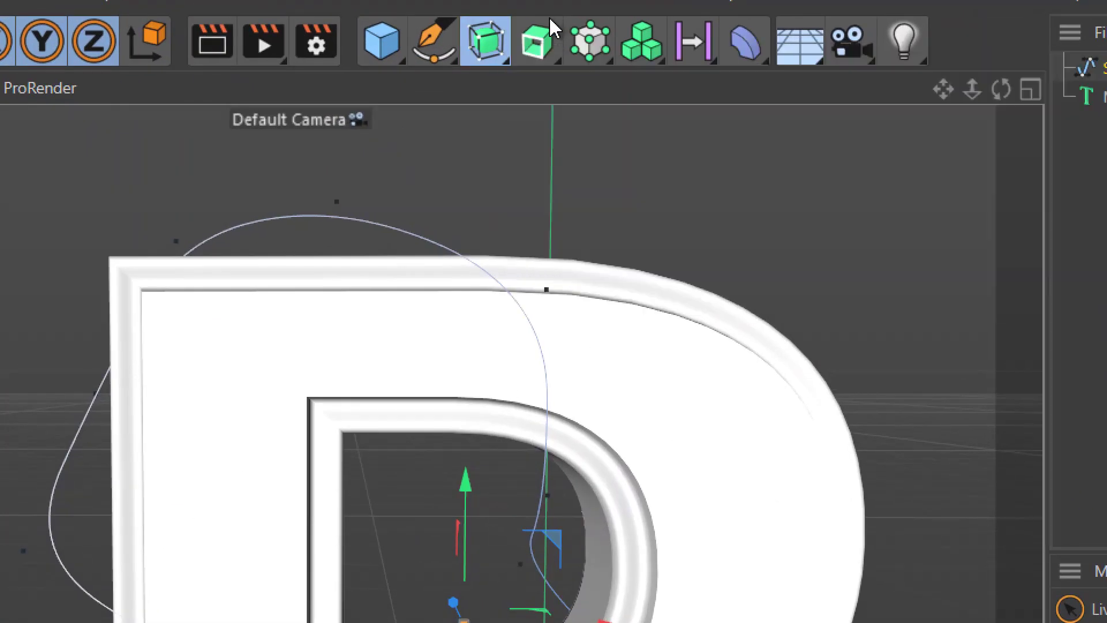
pyautogui.click(544, 29)
pyautogui.moveTo(546, 39); pyautogui.dragTo(649, 259)
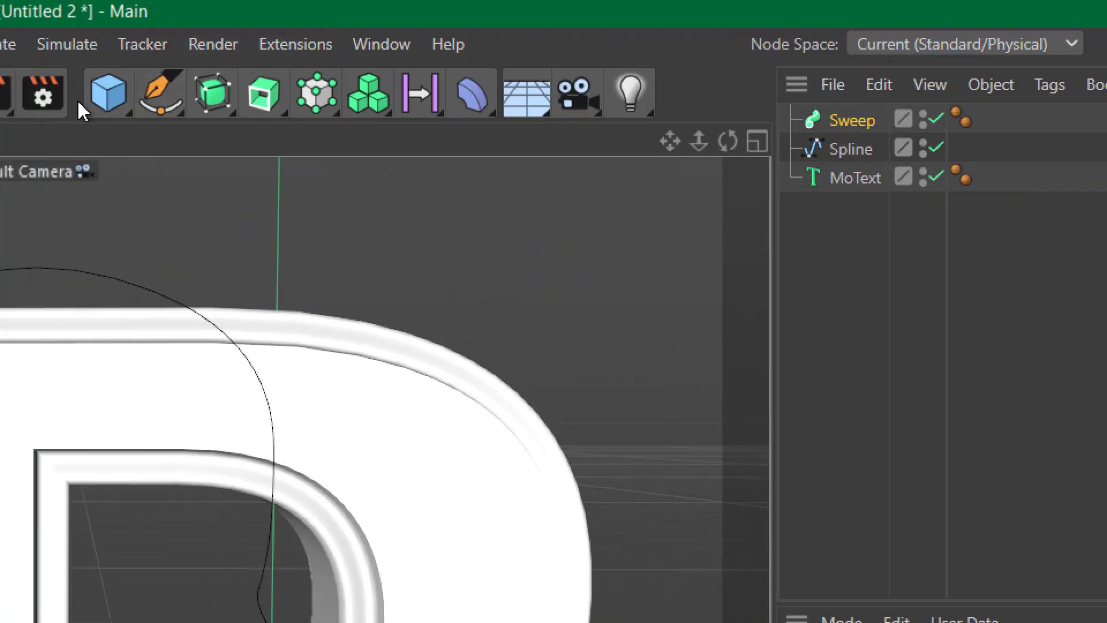
pyautogui.moveTo(166, 99); pyautogui.dragTo(533, 173)
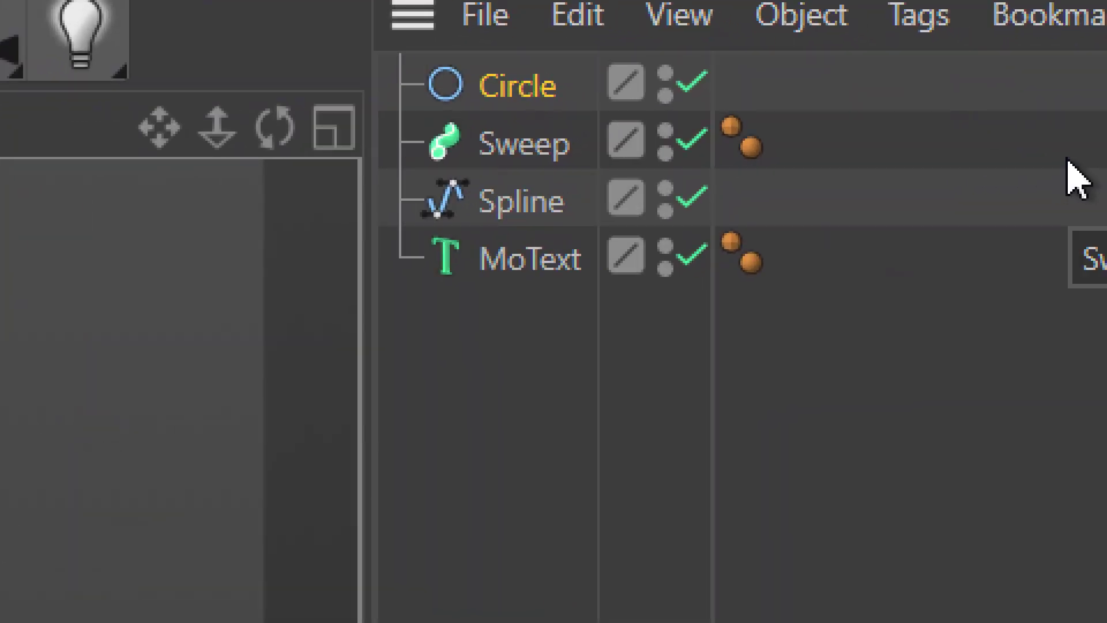
# Nest the Circle and the Spline directly under the Sweep, with the Circle above the Spline
pyautogui.moveTo(522, 103); pyautogui.dragTo(526, 155)
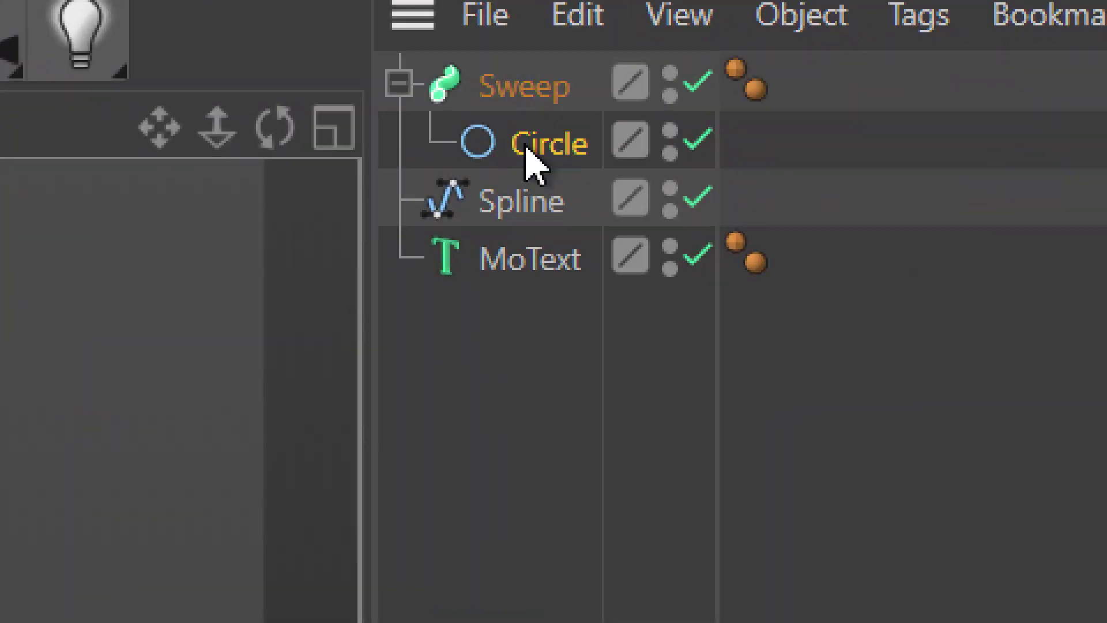
pyautogui.moveTo(546, 206)
pyautogui.mouseDown()
pyautogui.moveTo(538, 170)
pyautogui.moveTo(548, 184)
pyautogui.mouseUp()
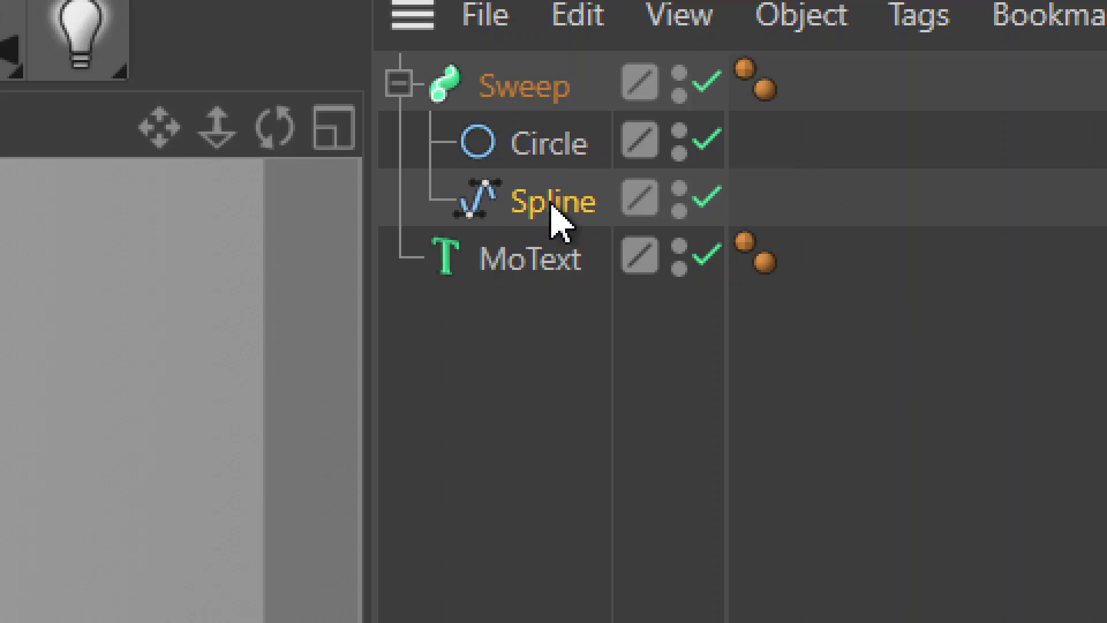
pyautogui.moveTo(551, 205); pyautogui.dragTo(555, 151)
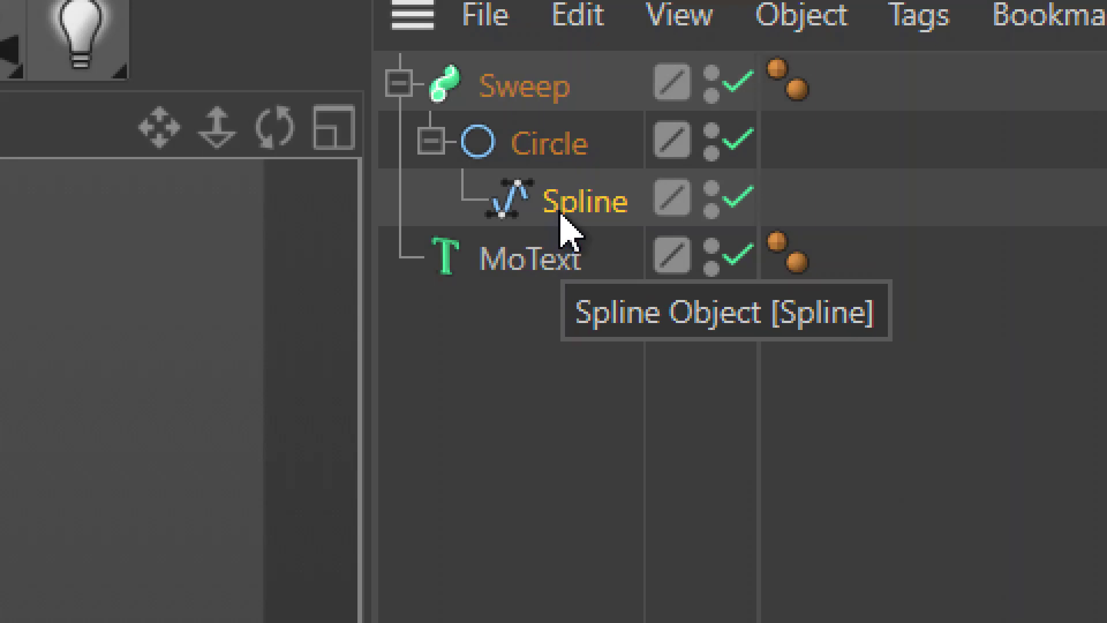
pyautogui.moveTo(558, 210); pyautogui.dragTo(550, 172)
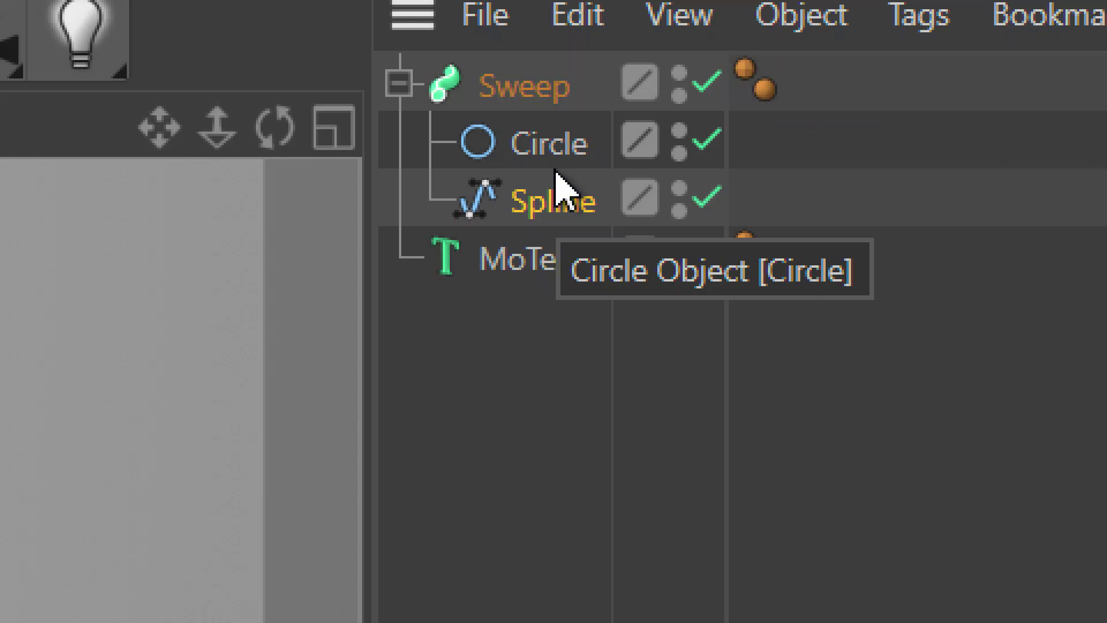
# Switch to Model mode and scale the Circle profile down to about 9.6 cm across
pyautogui.click(478, 149)
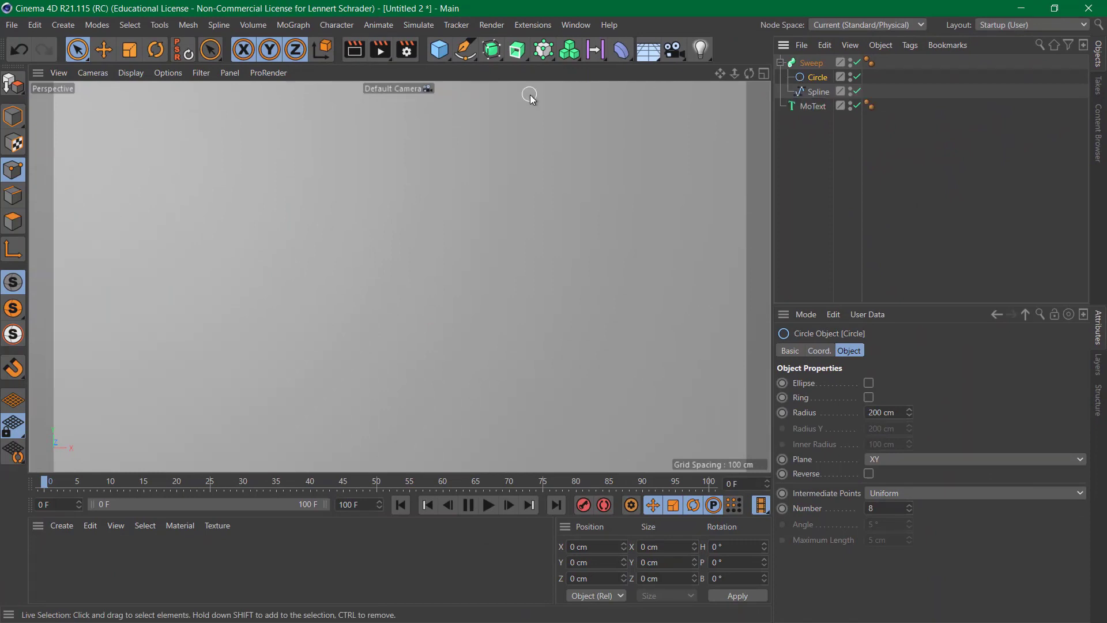
pyautogui.click(13, 116)
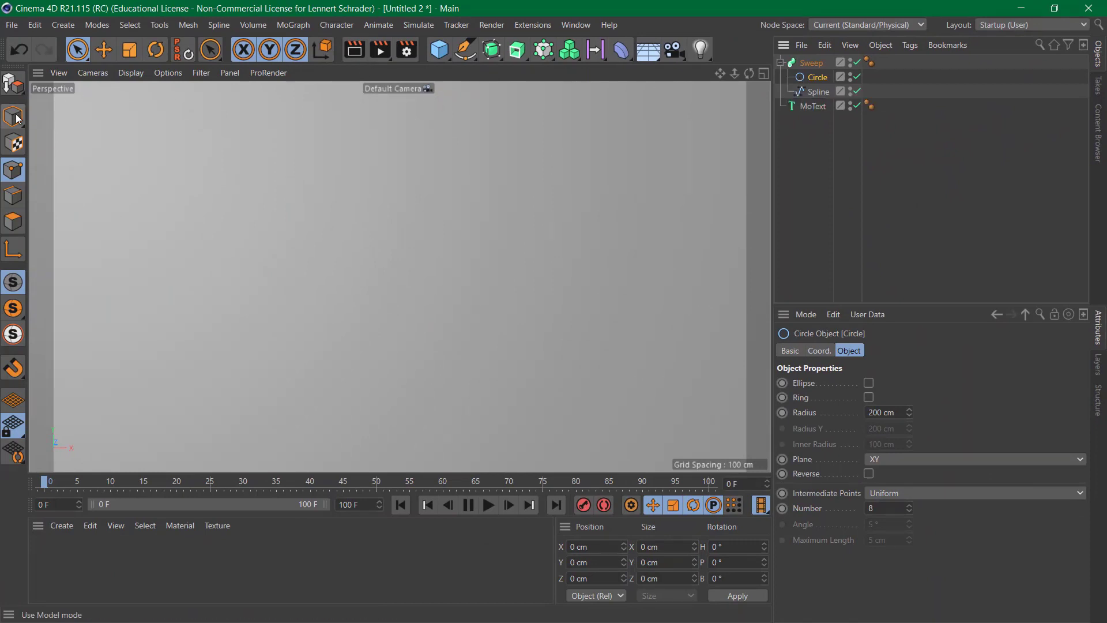
pyautogui.click(136, 50)
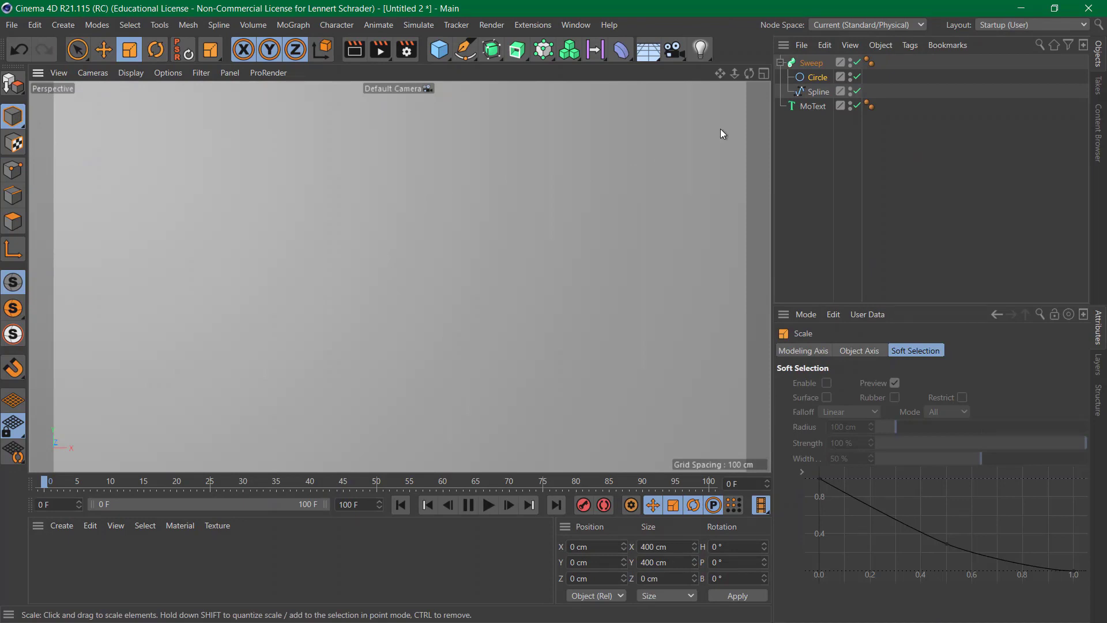
pyautogui.moveTo(721, 129); pyautogui.dragTo(263, 379)
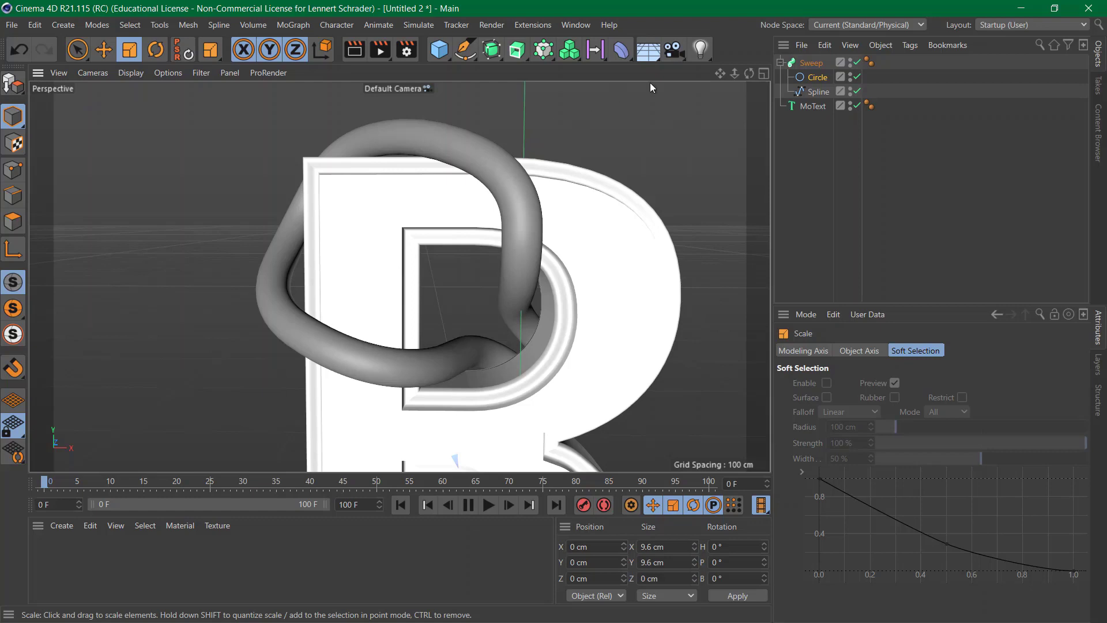
# Add a middle point to the Sweep's Scale curve and lower both end points to near zero to taper the tube's ends
pyautogui.click(796, 60)
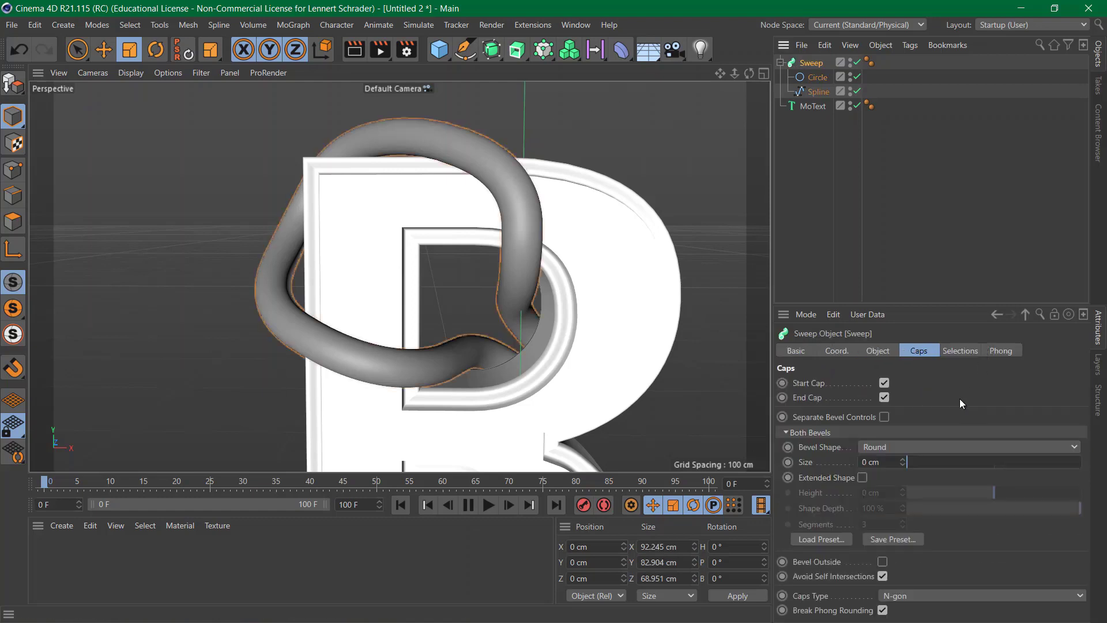
pyautogui.click(883, 352)
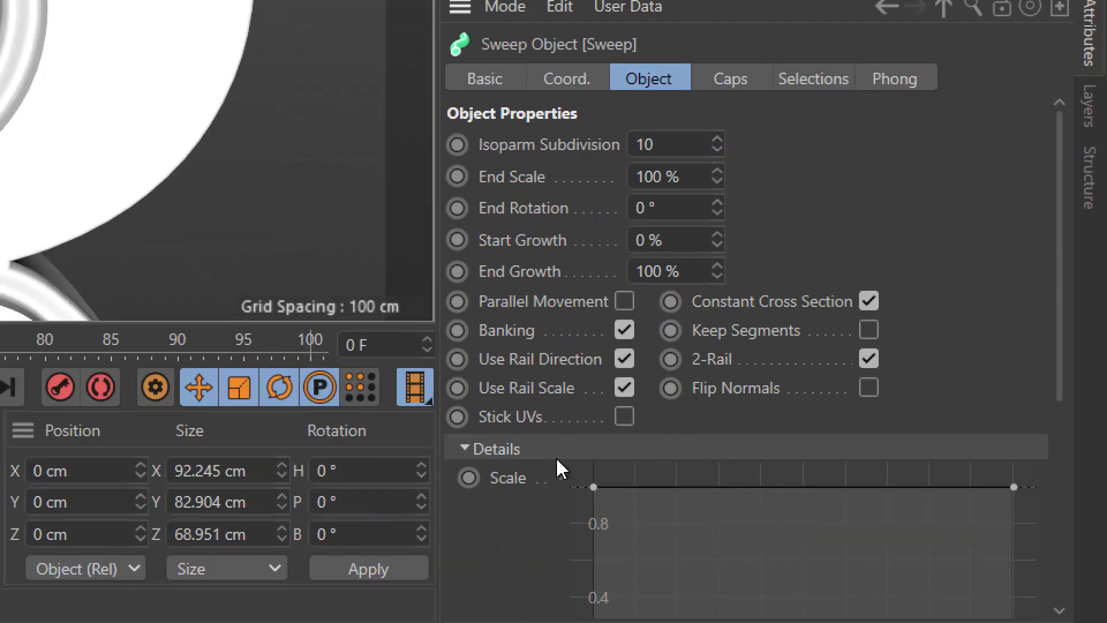
pyautogui.click(547, 452)
pyautogui.click(547, 452)
pyautogui.scroll(-2, 1011, 263)
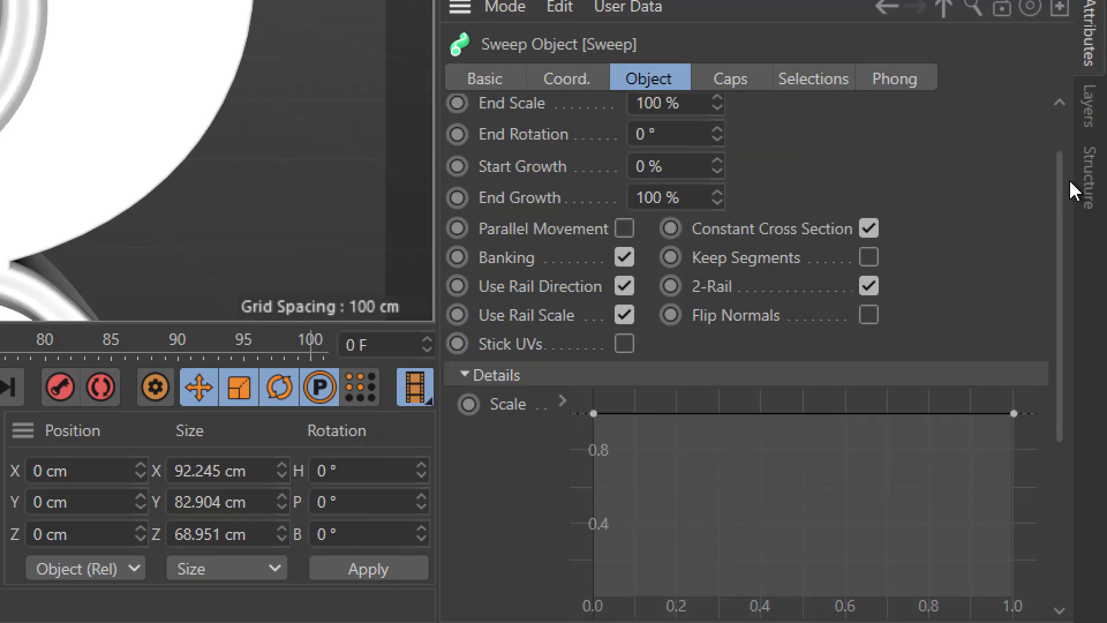
pyautogui.moveTo(1060, 195); pyautogui.dragTo(1049, 267)
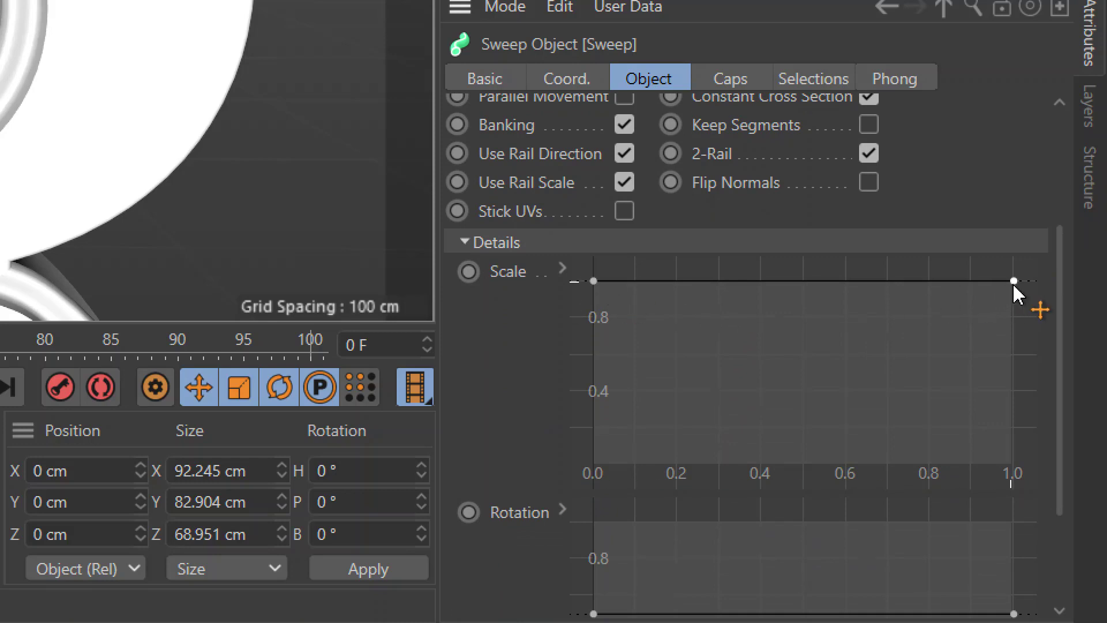
pyautogui.keyDown('ctrl'); pyautogui.click(797, 280); pyautogui.keyUp('ctrl')
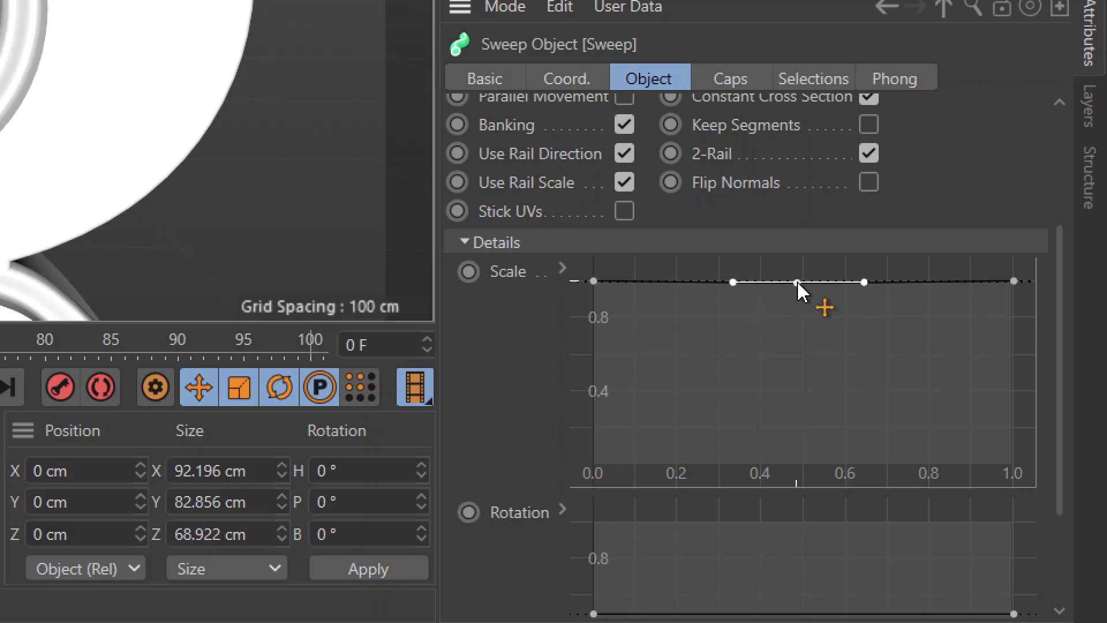
pyautogui.moveTo(593, 282); pyautogui.dragTo(538, 487)
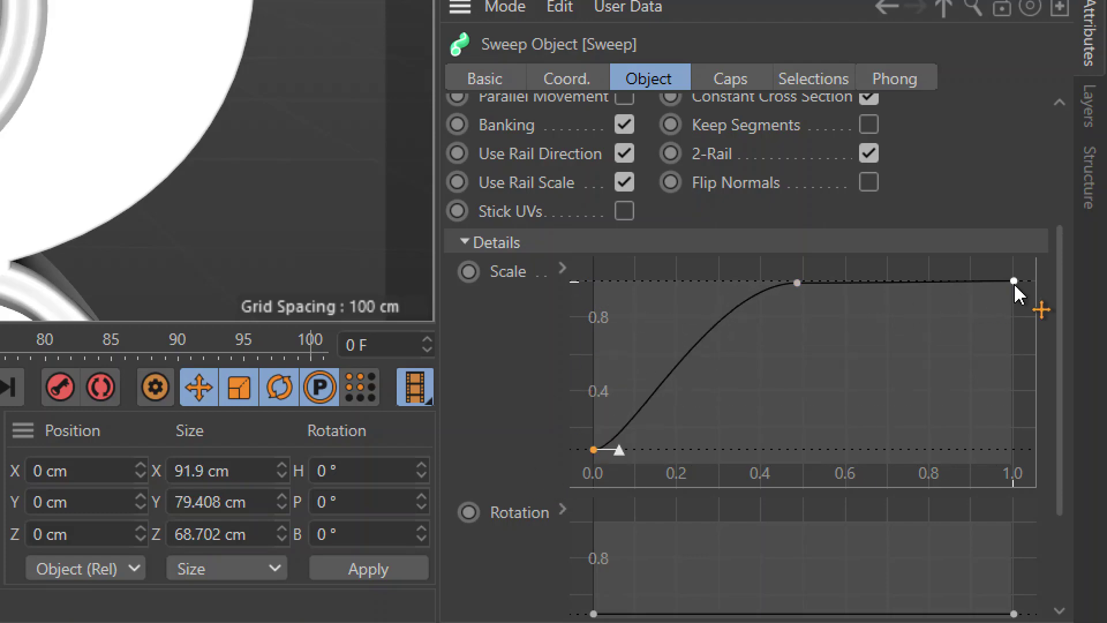
pyautogui.moveTo(1014, 282); pyautogui.dragTo(1038, 460)
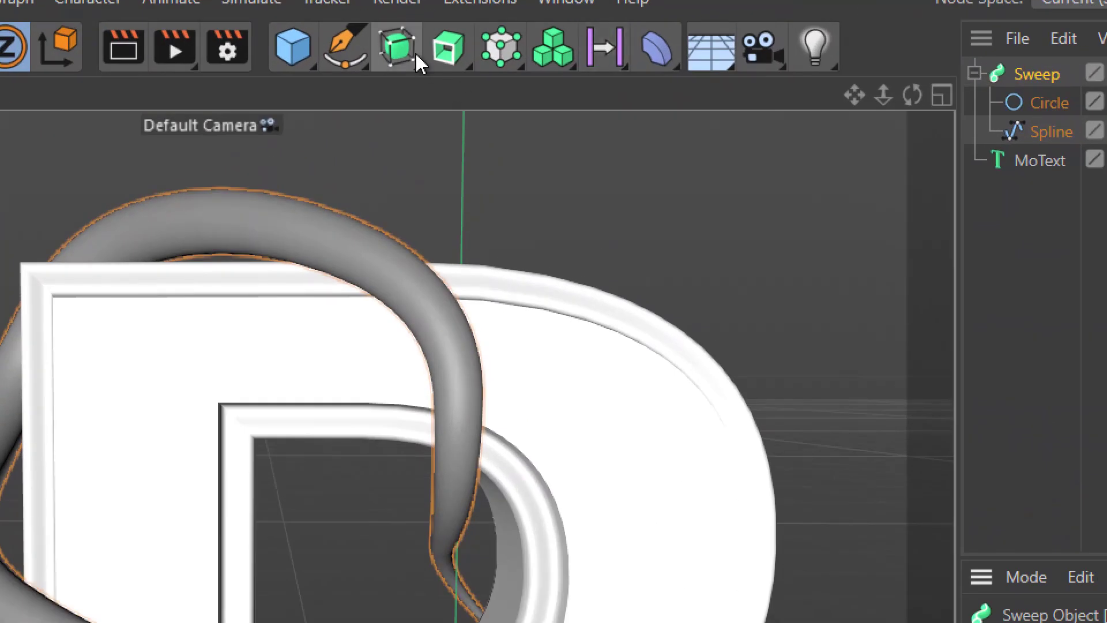
pyautogui.click(448, 58)
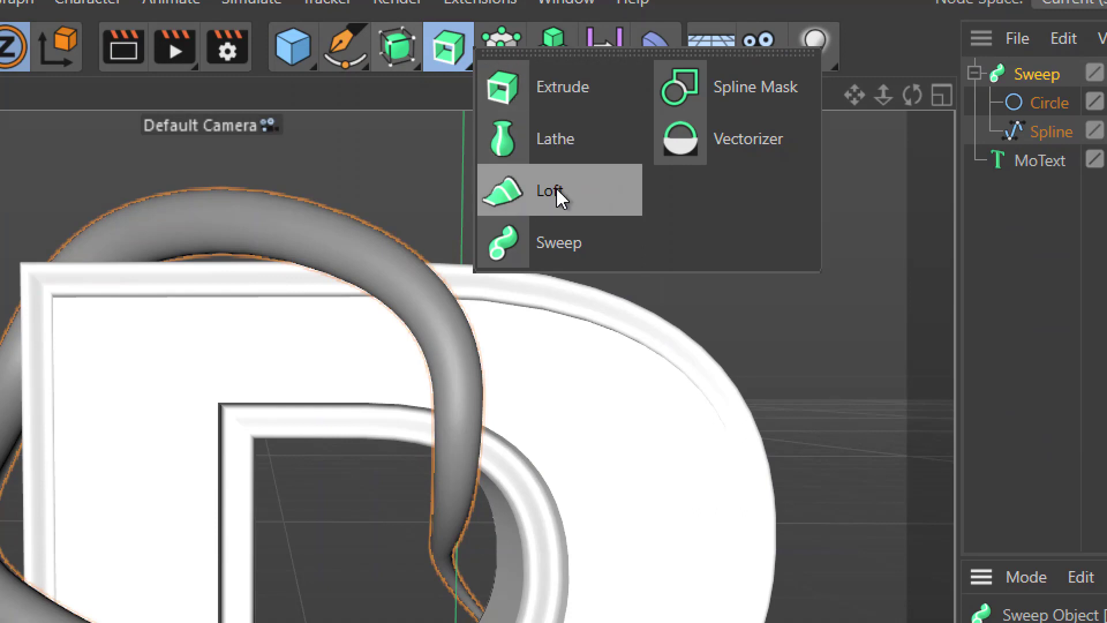
pyautogui.click(552, 48)
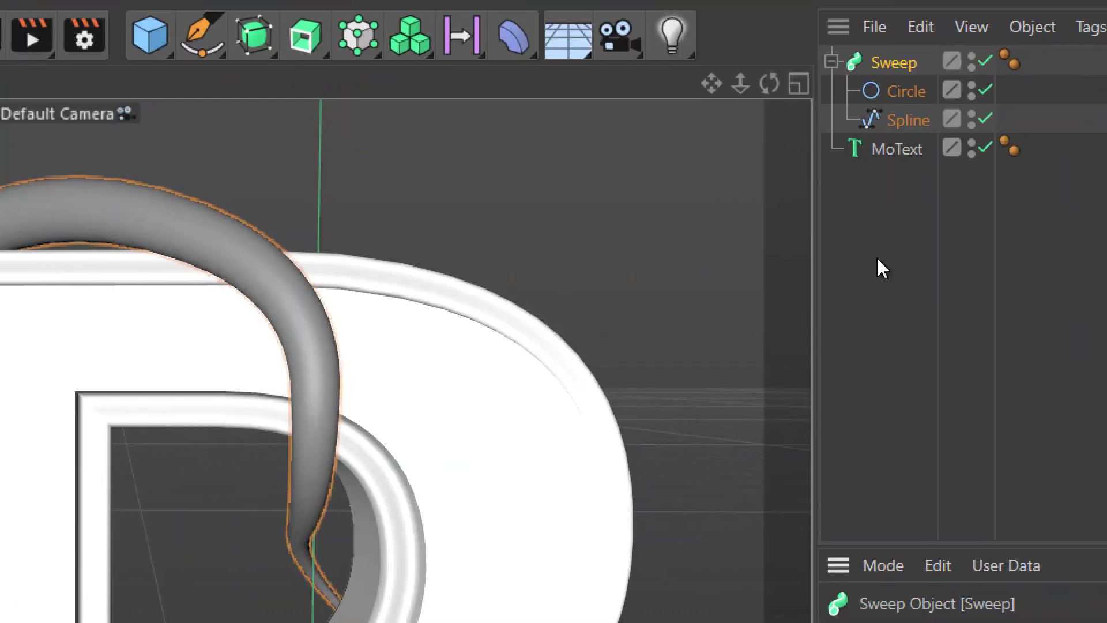
pyautogui.click(1021, 270)
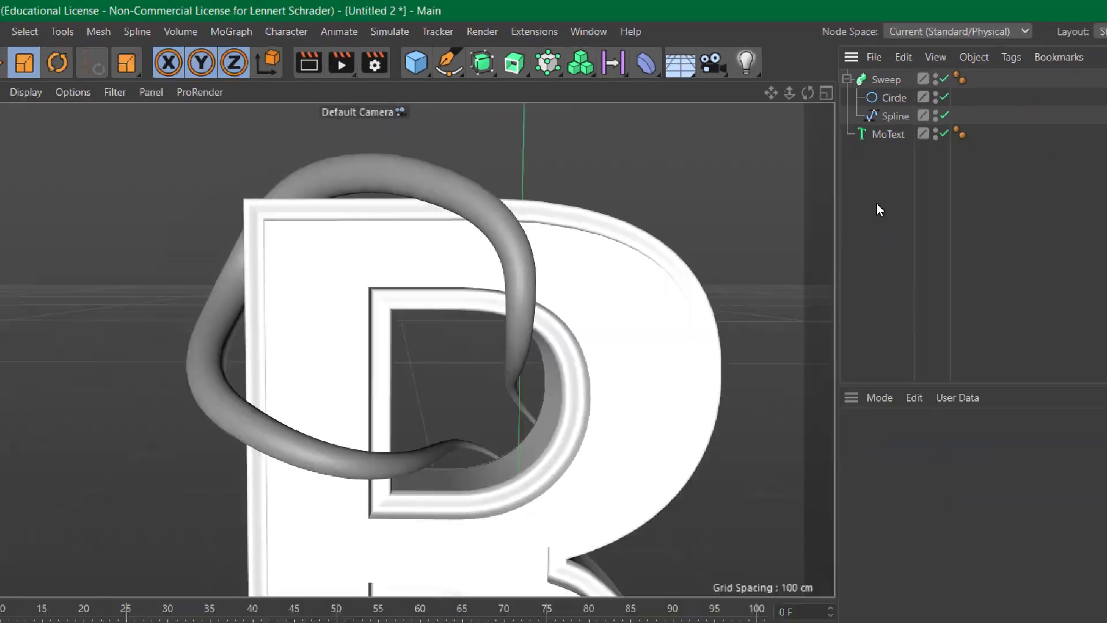
pyautogui.hotkey('alt', 'Tab')
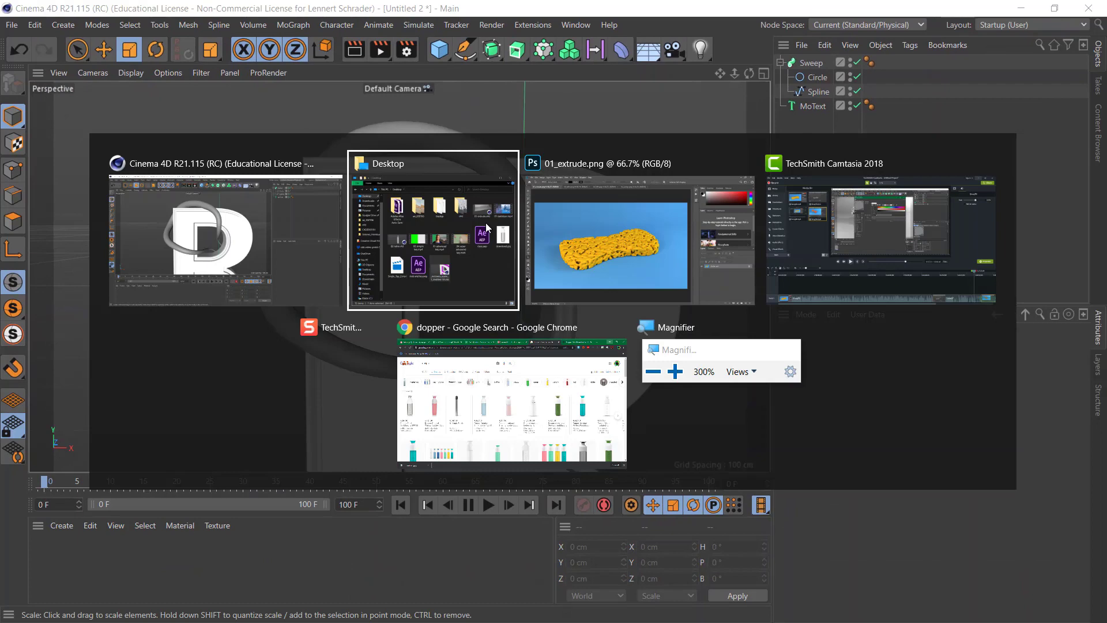
pyautogui.click(486, 227)
pyautogui.hotkey('alt', 'Tab')
pyautogui.hotkey('alt', 'Tab')
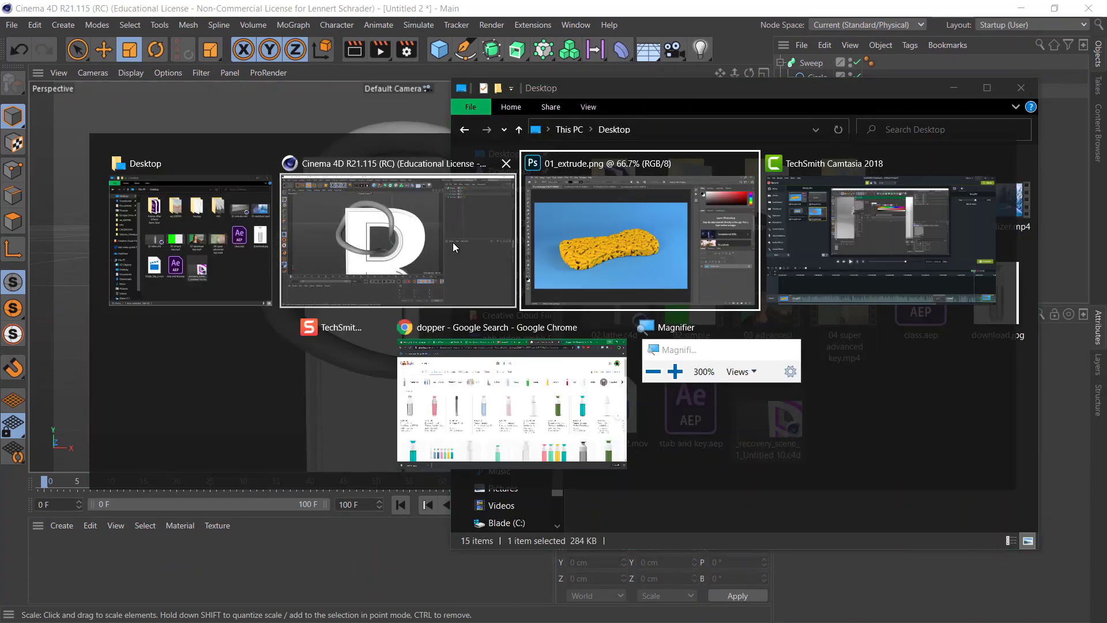
pyautogui.click(209, 251)
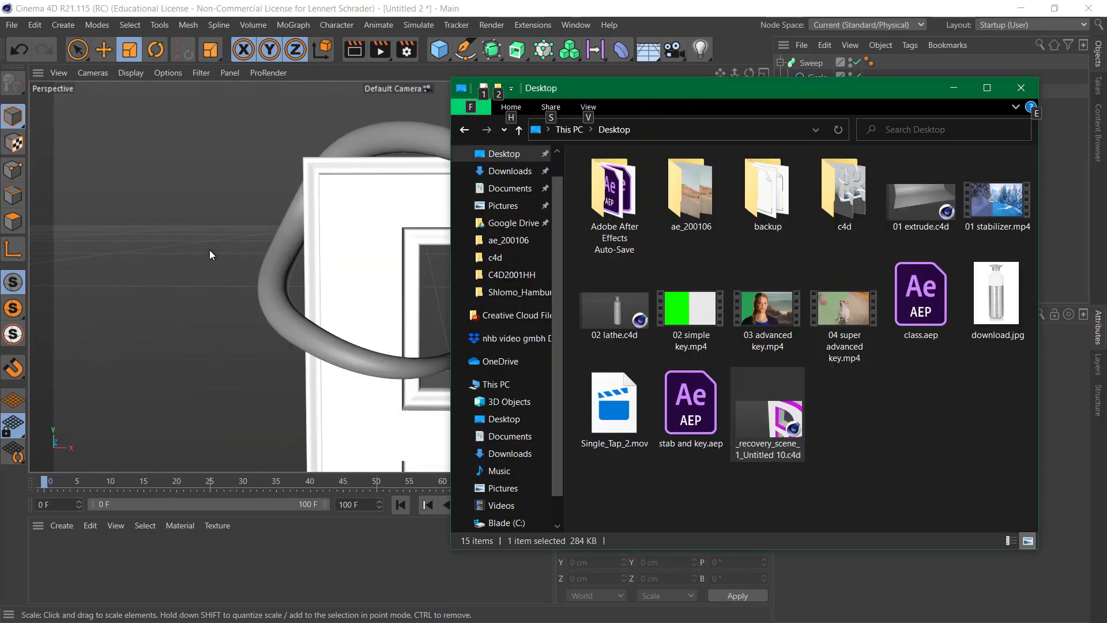
pyautogui.click(455, 7)
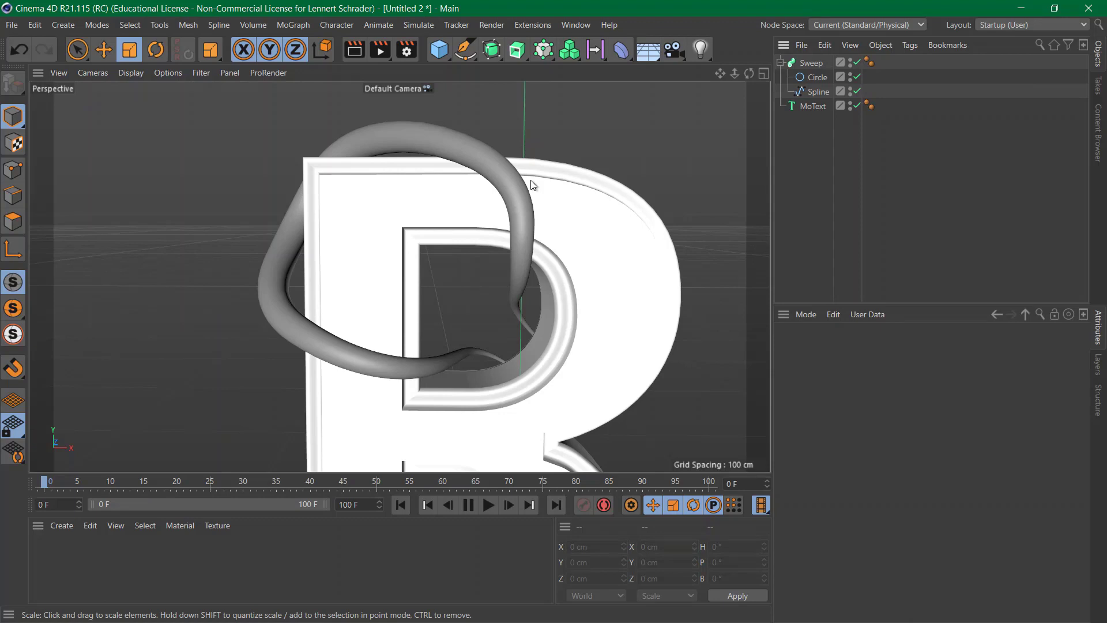
# Open the recent project 01 extrude.c4d and inspect its porous volume-meshed object up close from several angles
pyautogui.click(12, 25)
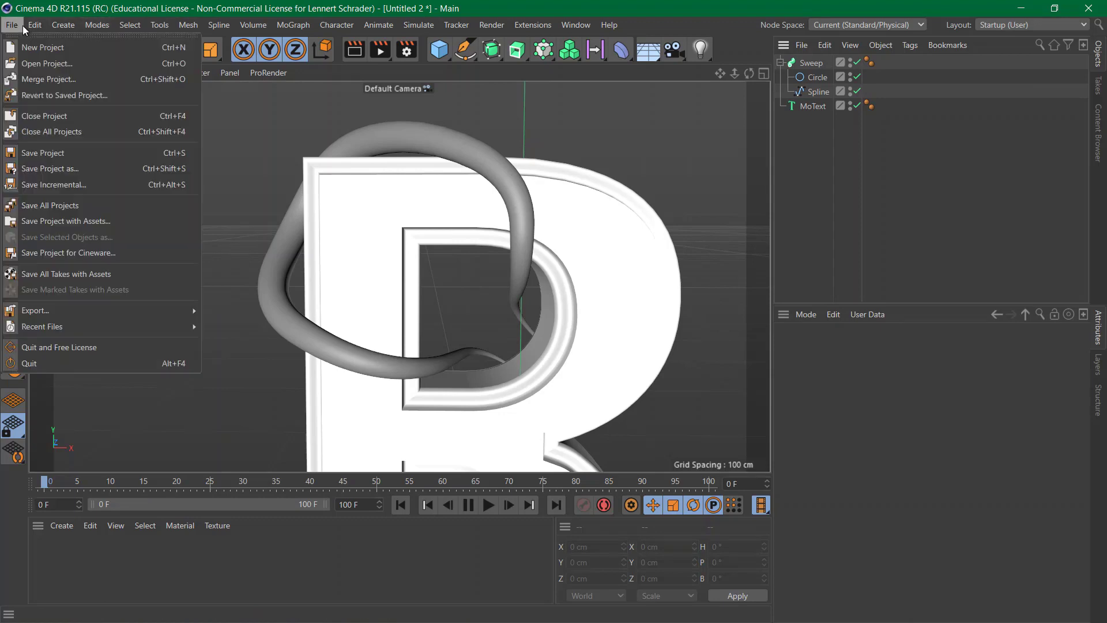
pyautogui.moveTo(181, 333)
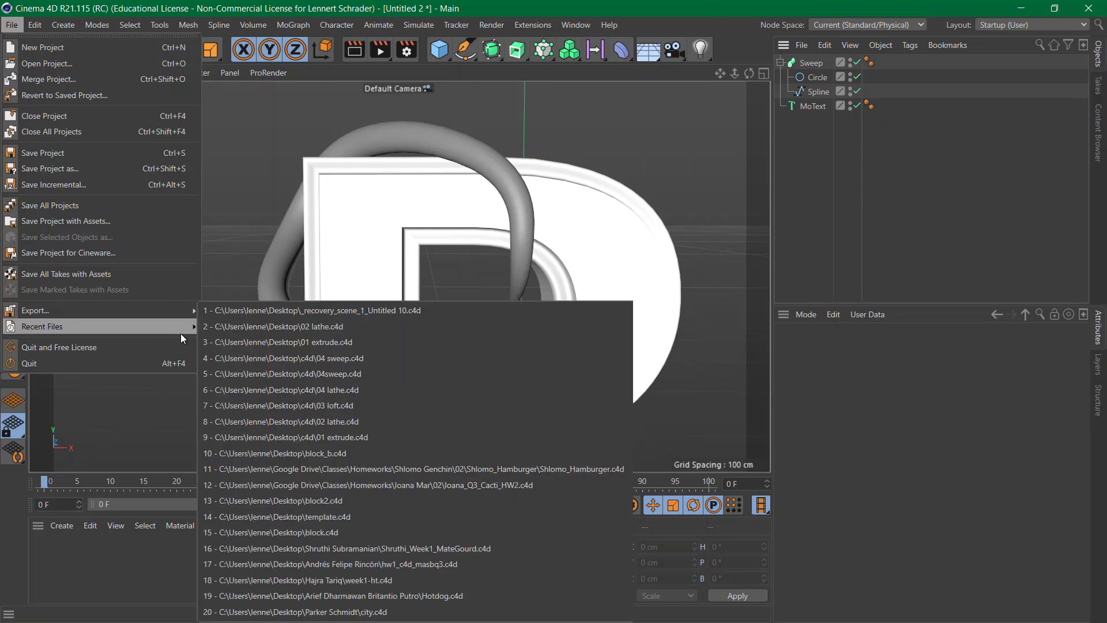
pyautogui.click(397, 343)
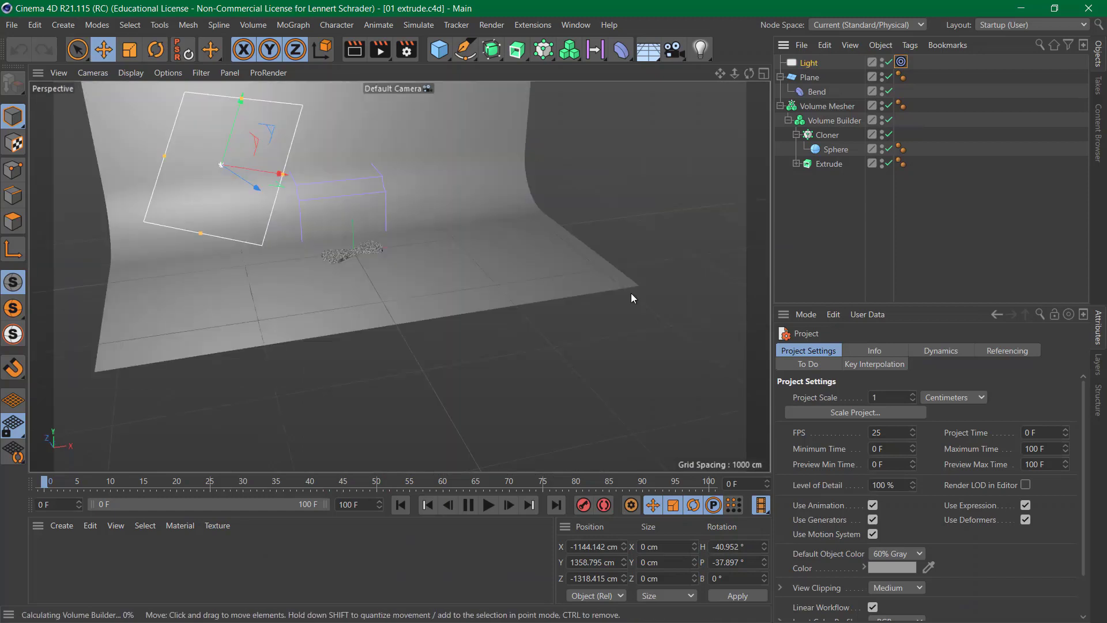
pyautogui.click(785, 206)
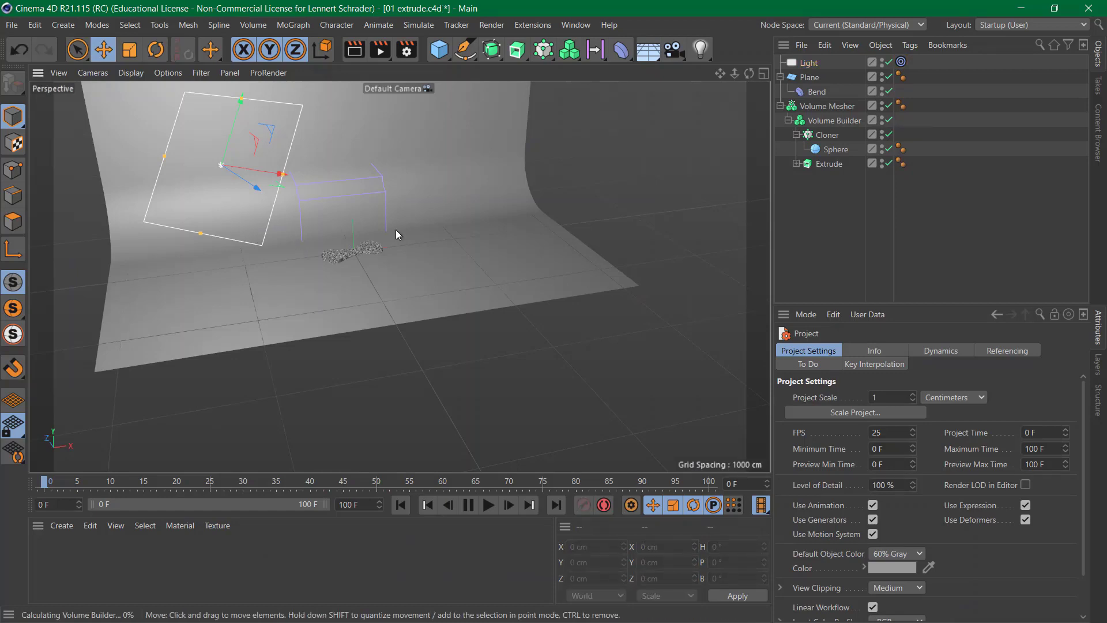
pyautogui.keyDown('alt'); pyautogui.moveTo(396, 230); pyautogui.dragTo(414, 275); pyautogui.keyUp('alt')
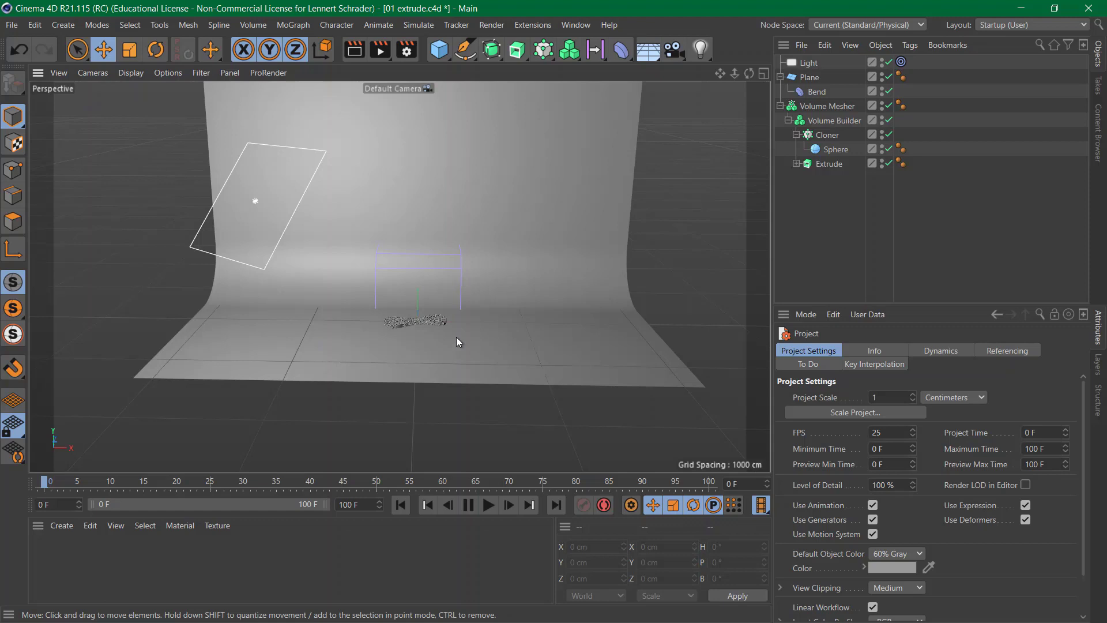
pyautogui.keyDown('alt'); pyautogui.moveTo(456, 337); pyautogui.dragTo(659, 268, button='right'); pyautogui.keyUp('alt')
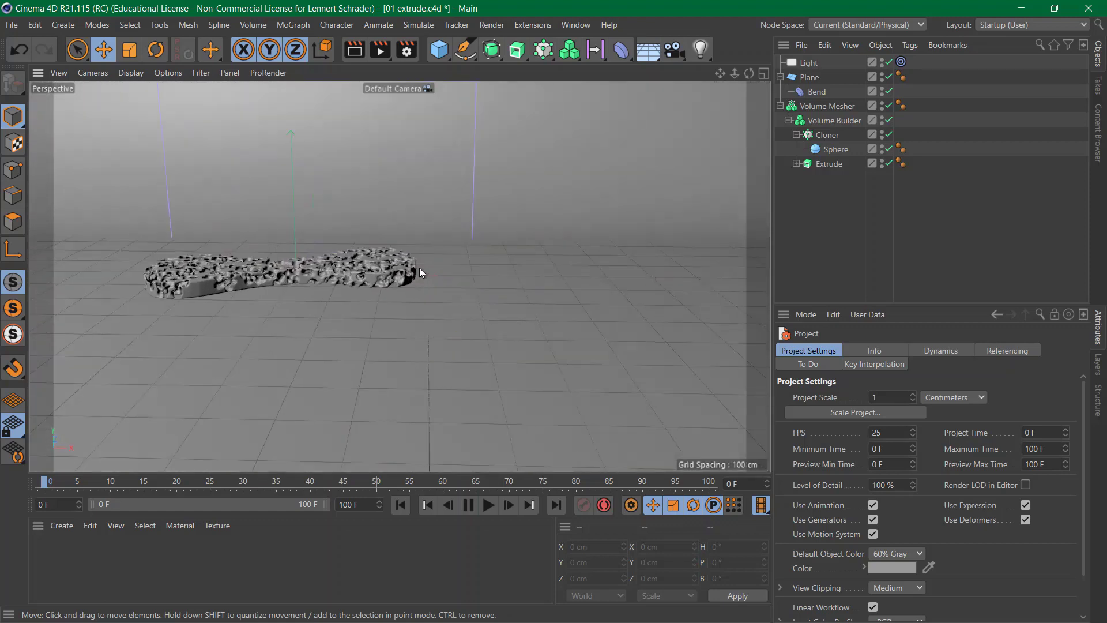
pyautogui.keyDown('alt'); pyautogui.moveTo(513, 267); pyautogui.dragTo(639, 189); pyautogui.keyUp('alt')
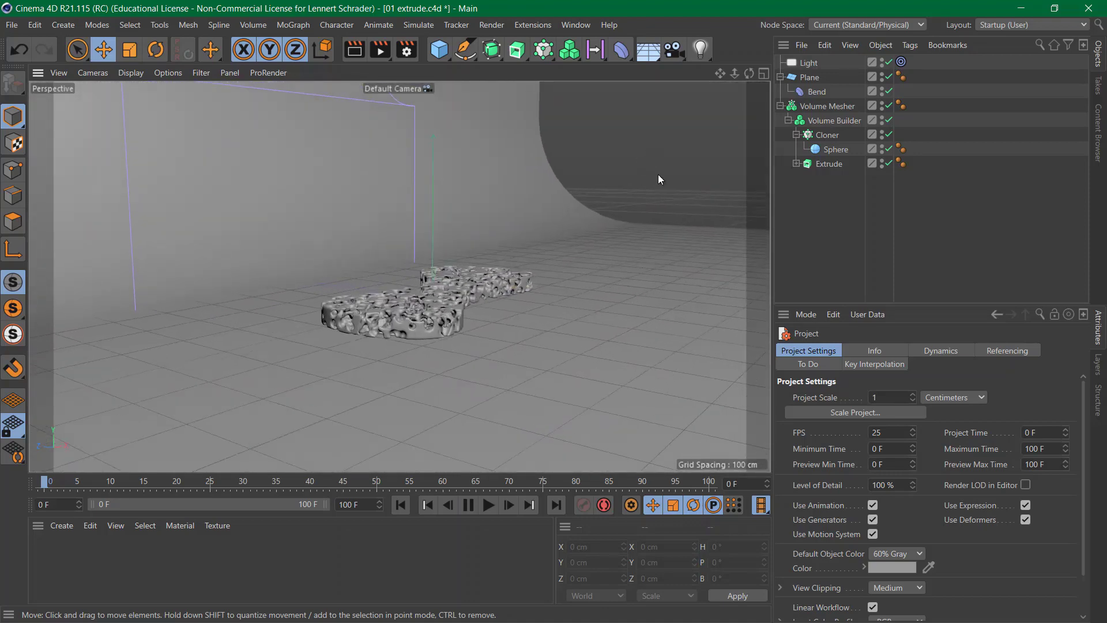